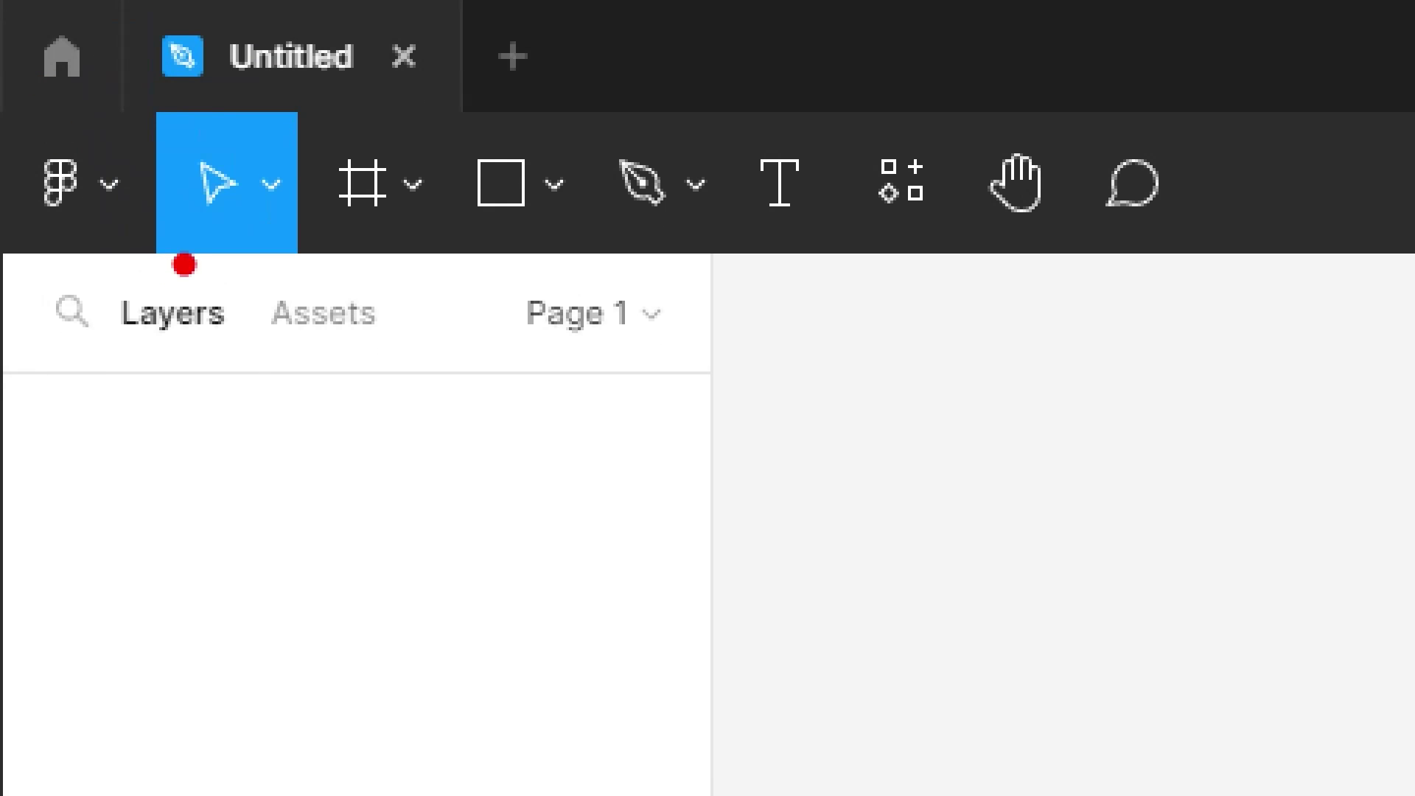
drag(146, 256, 311, 271)
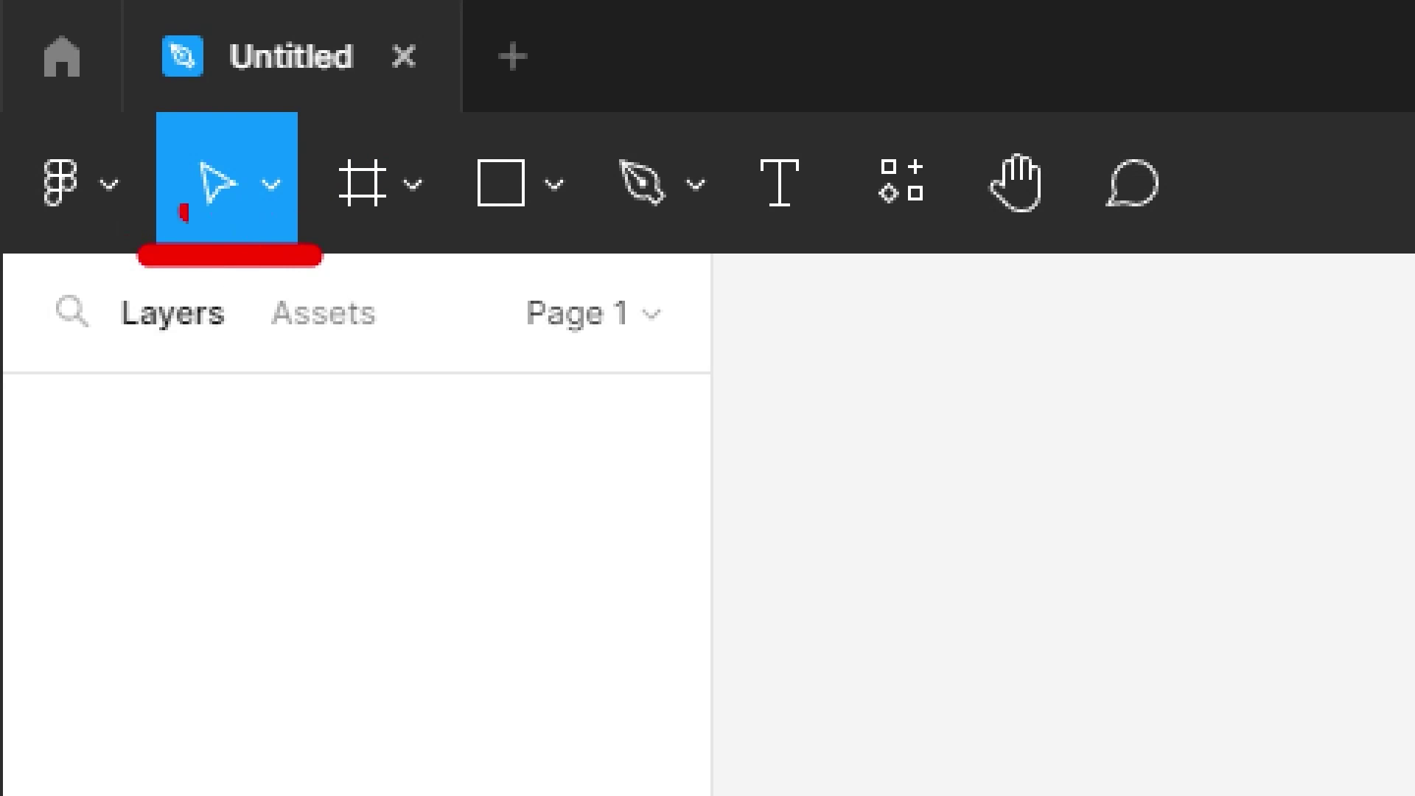
key(g)
drag(947, 264, 1098, 250)
drag(966, 267, 1089, 279)
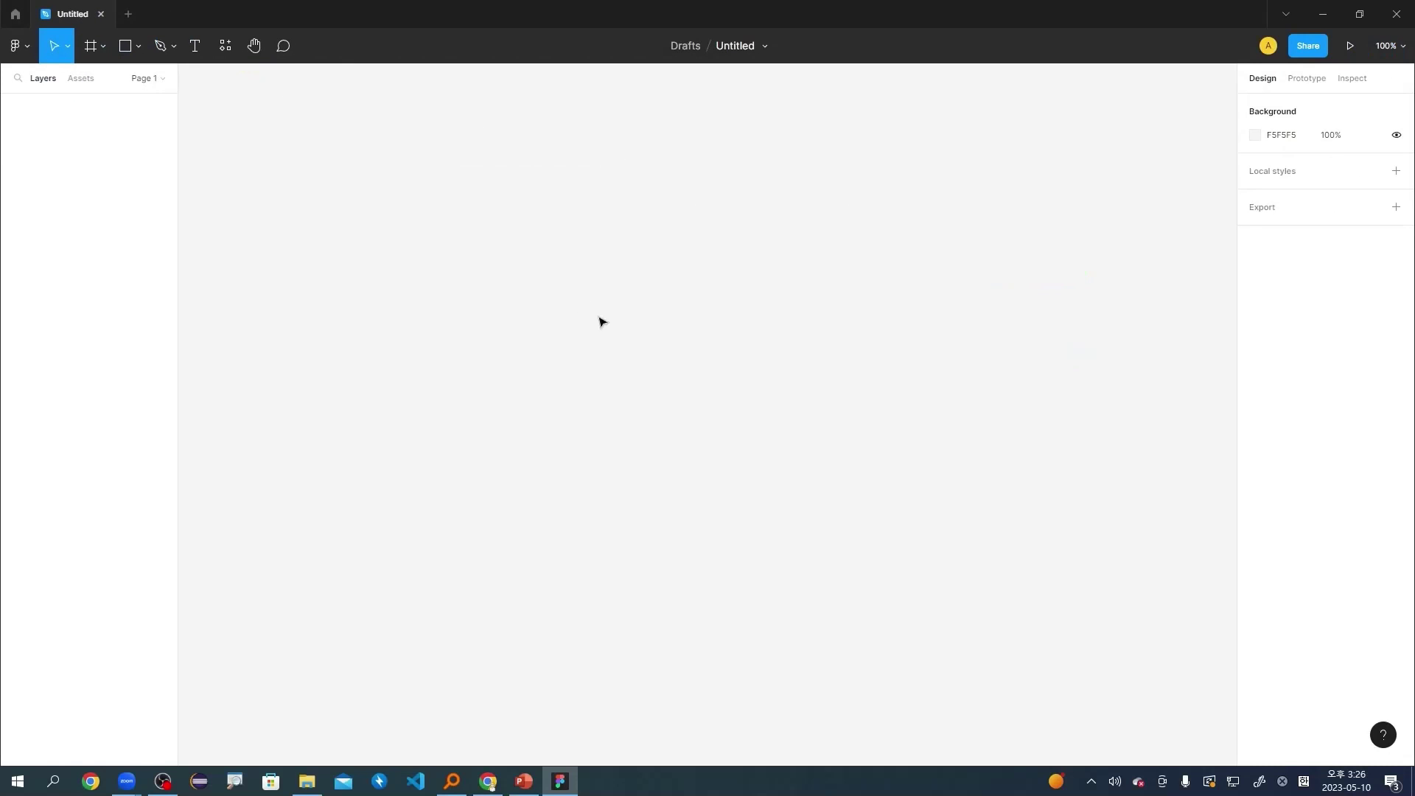
Examine the Hand, Move and Scale, region, shape, pen and text tool options.
key(h)
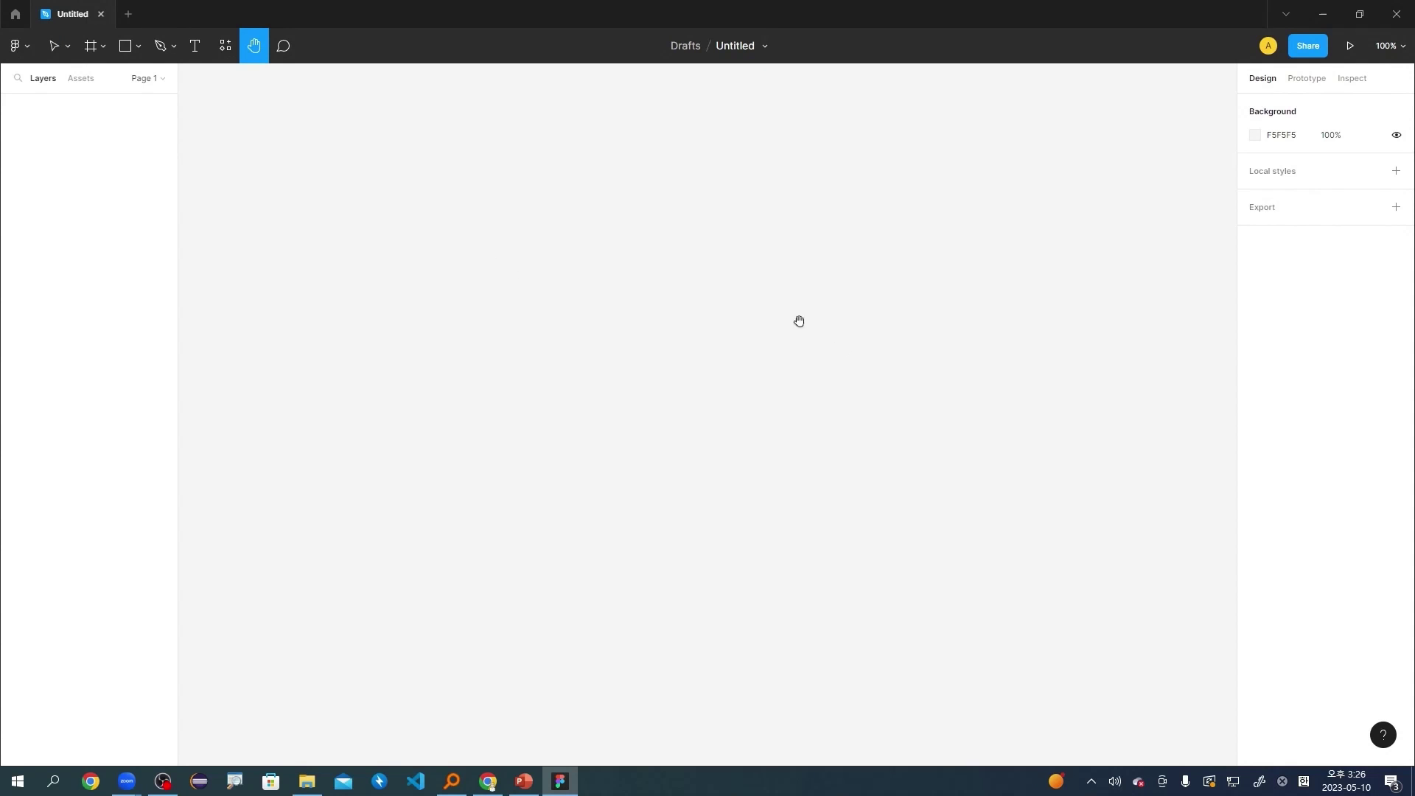
key(k)
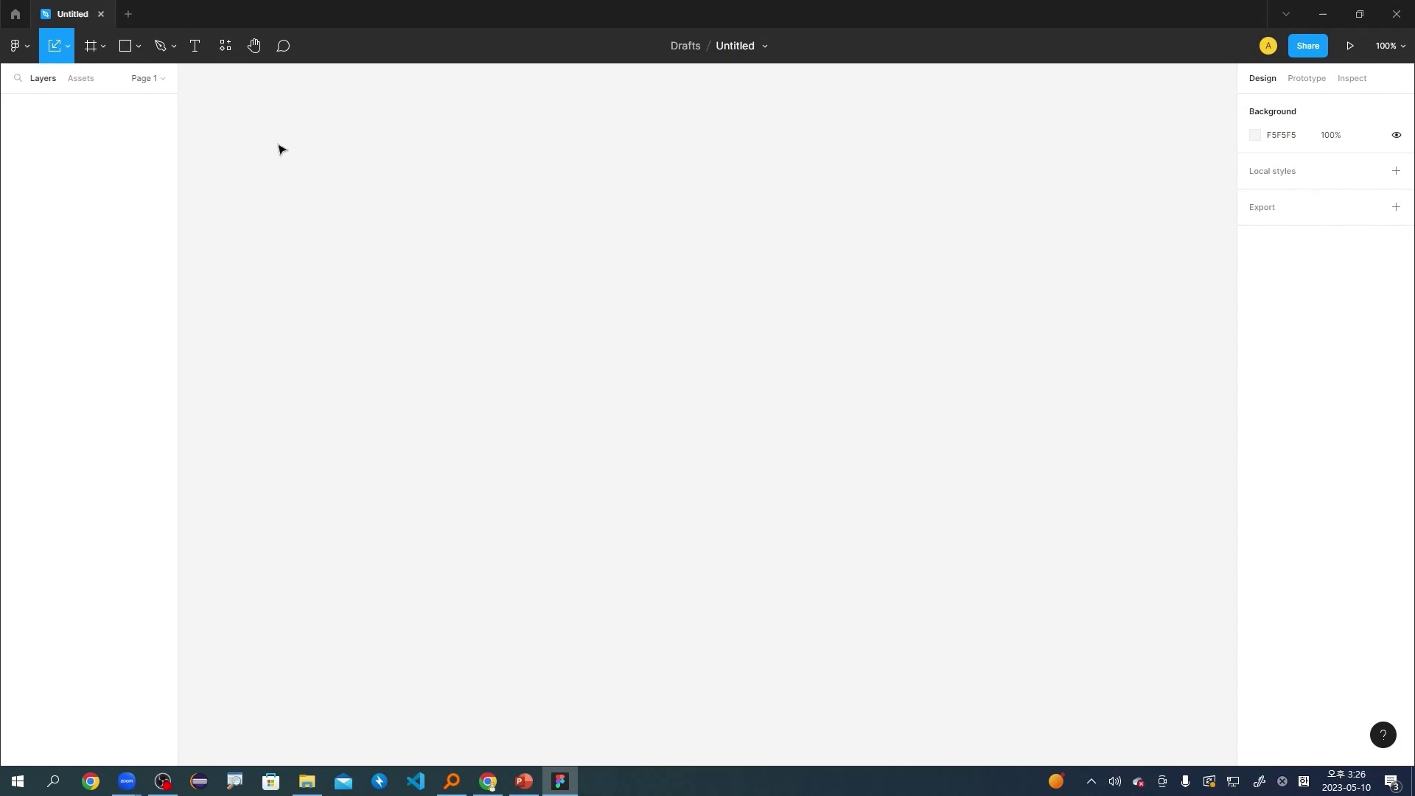
click(66, 53)
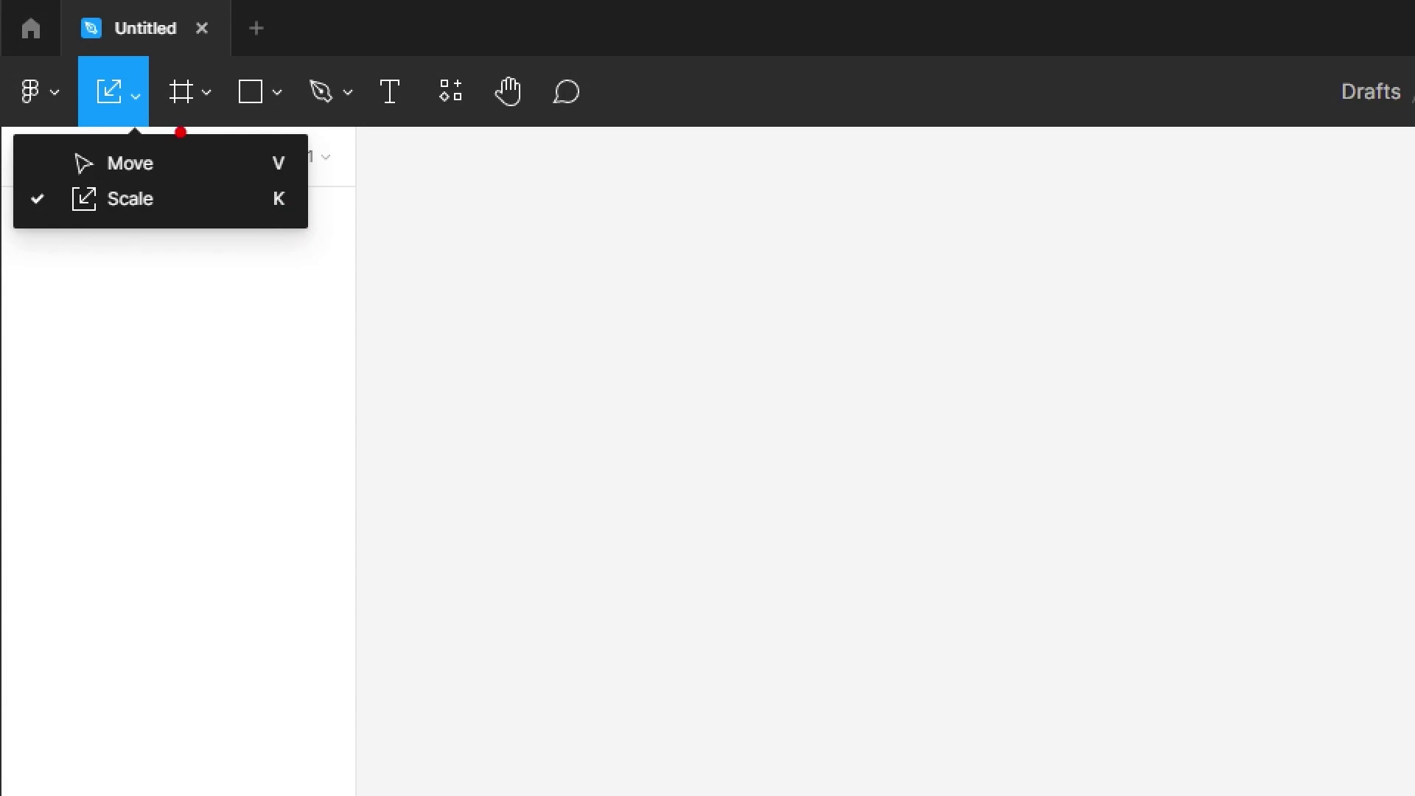
key(v)
key(h)
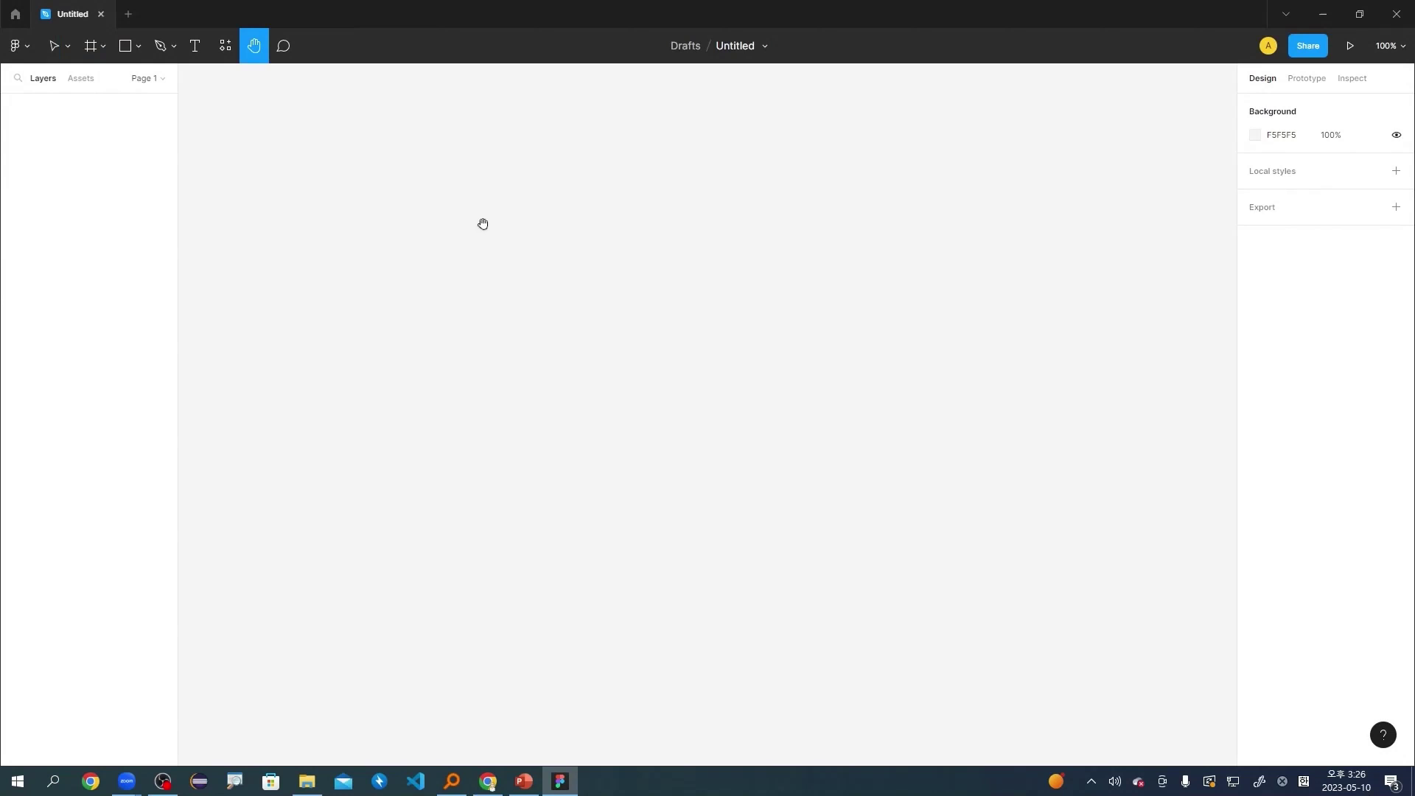
key(k)
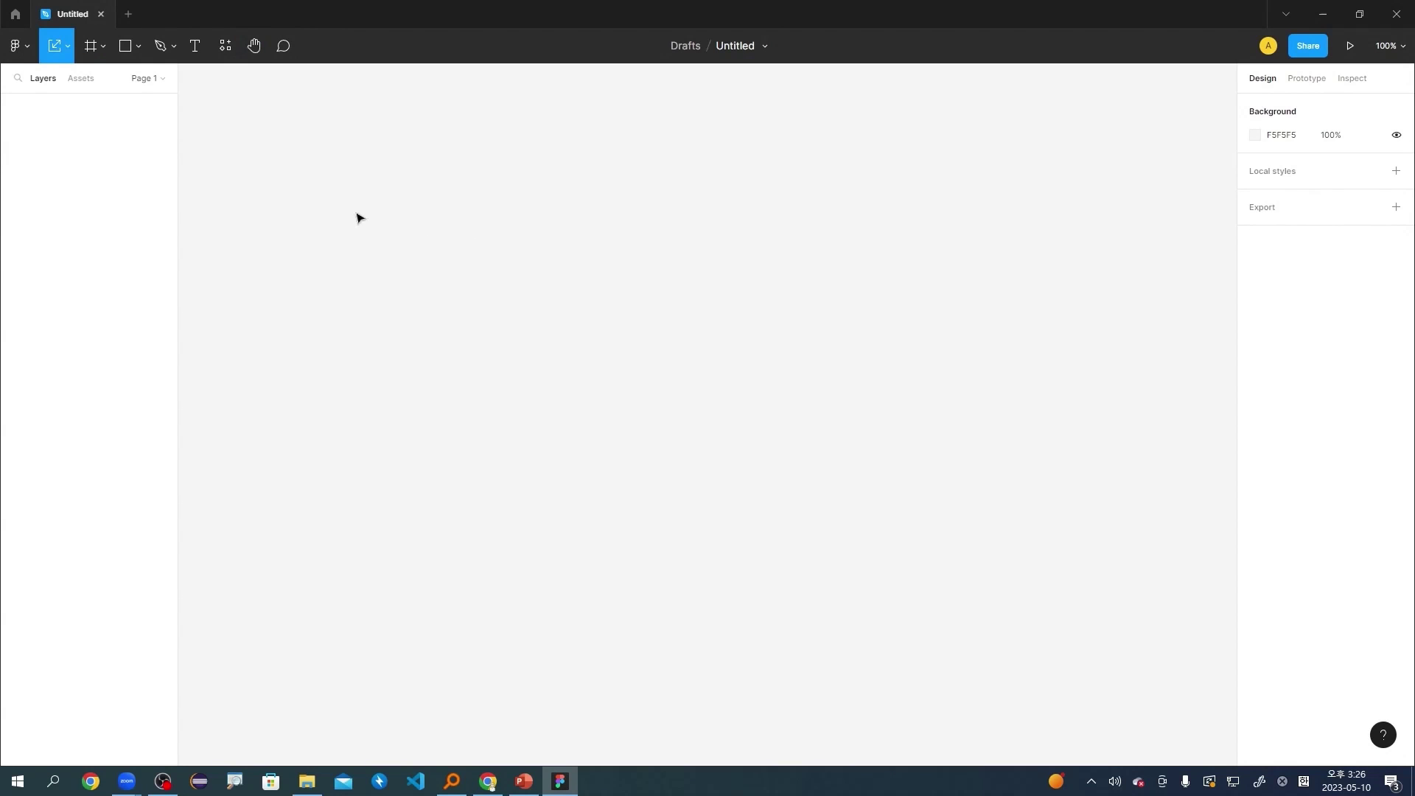
click(100, 48)
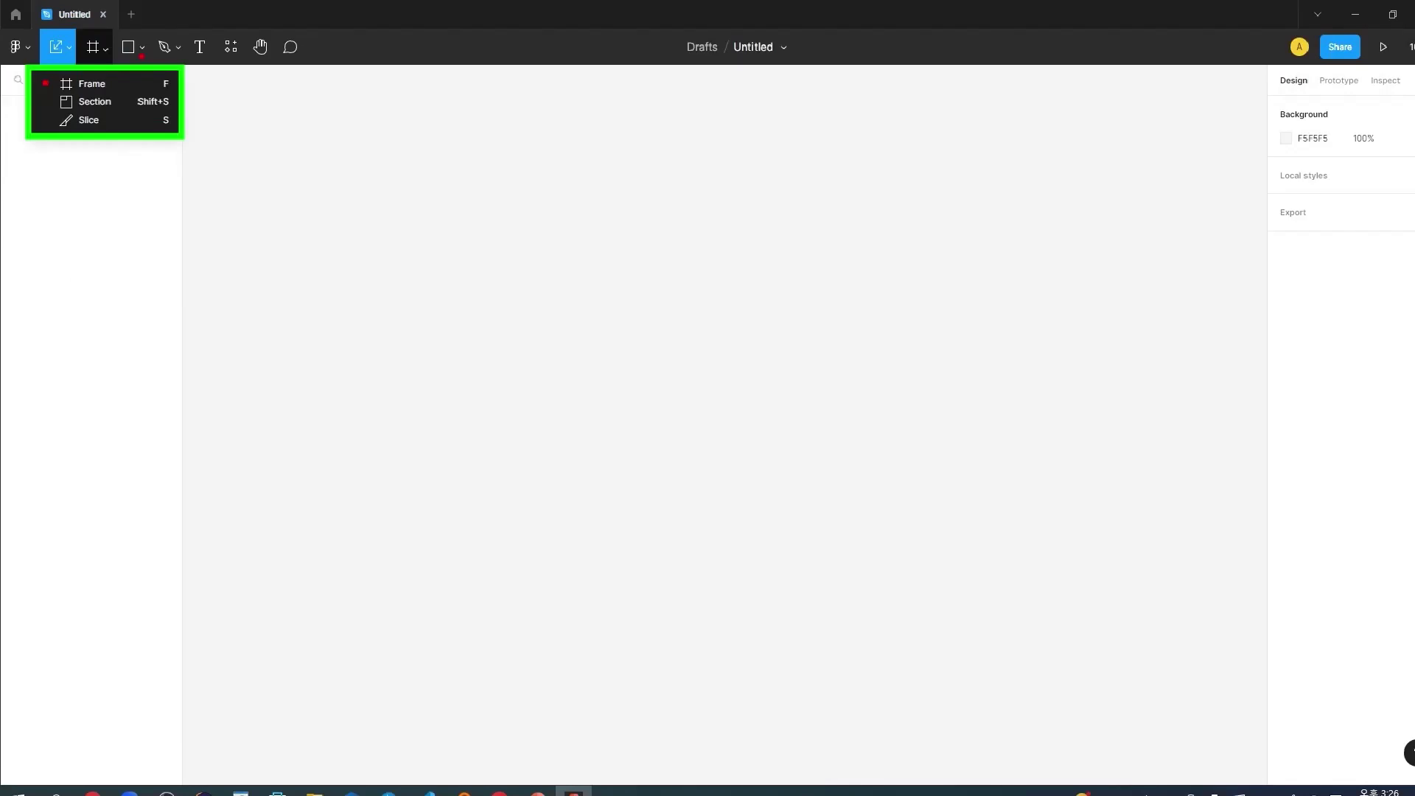
click(275, 112)
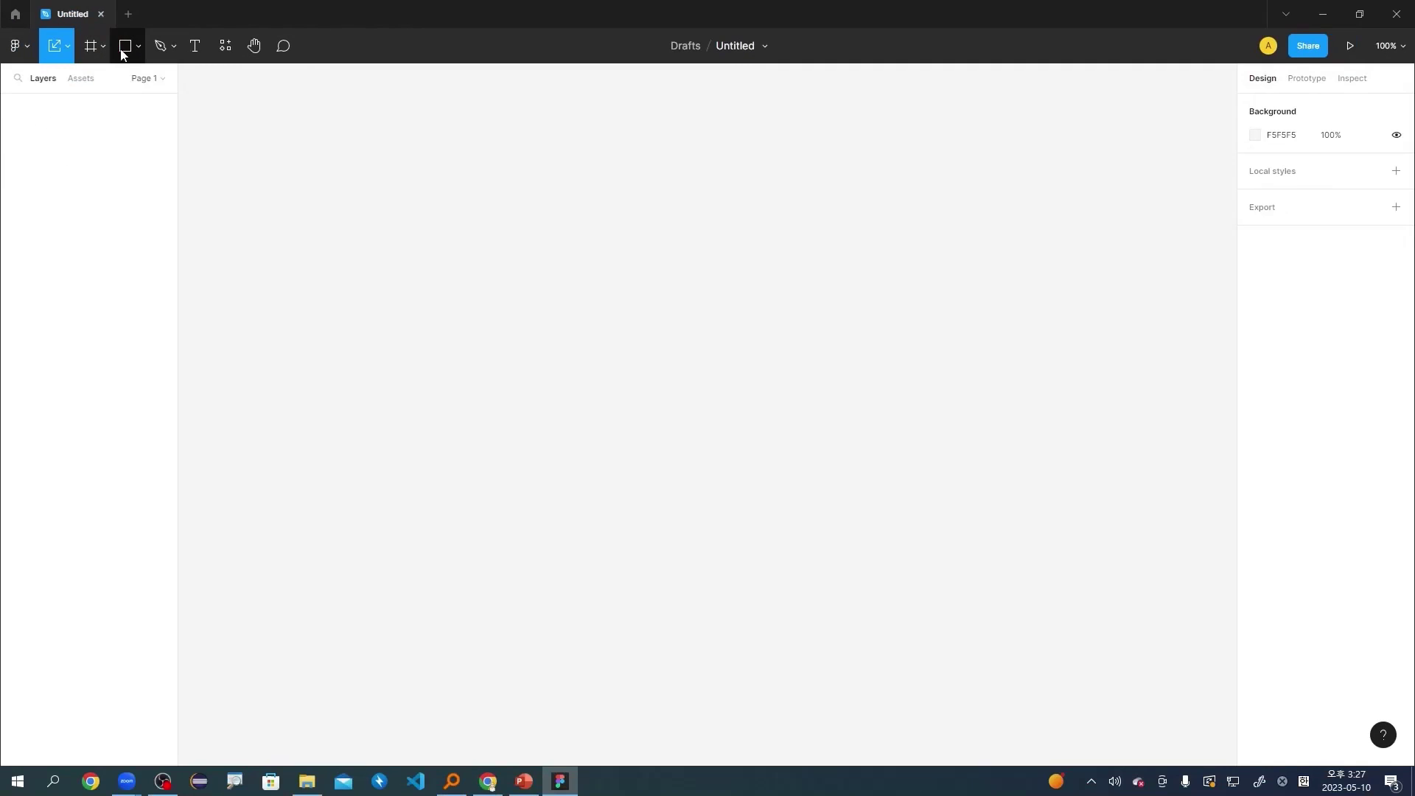
click(274, 103)
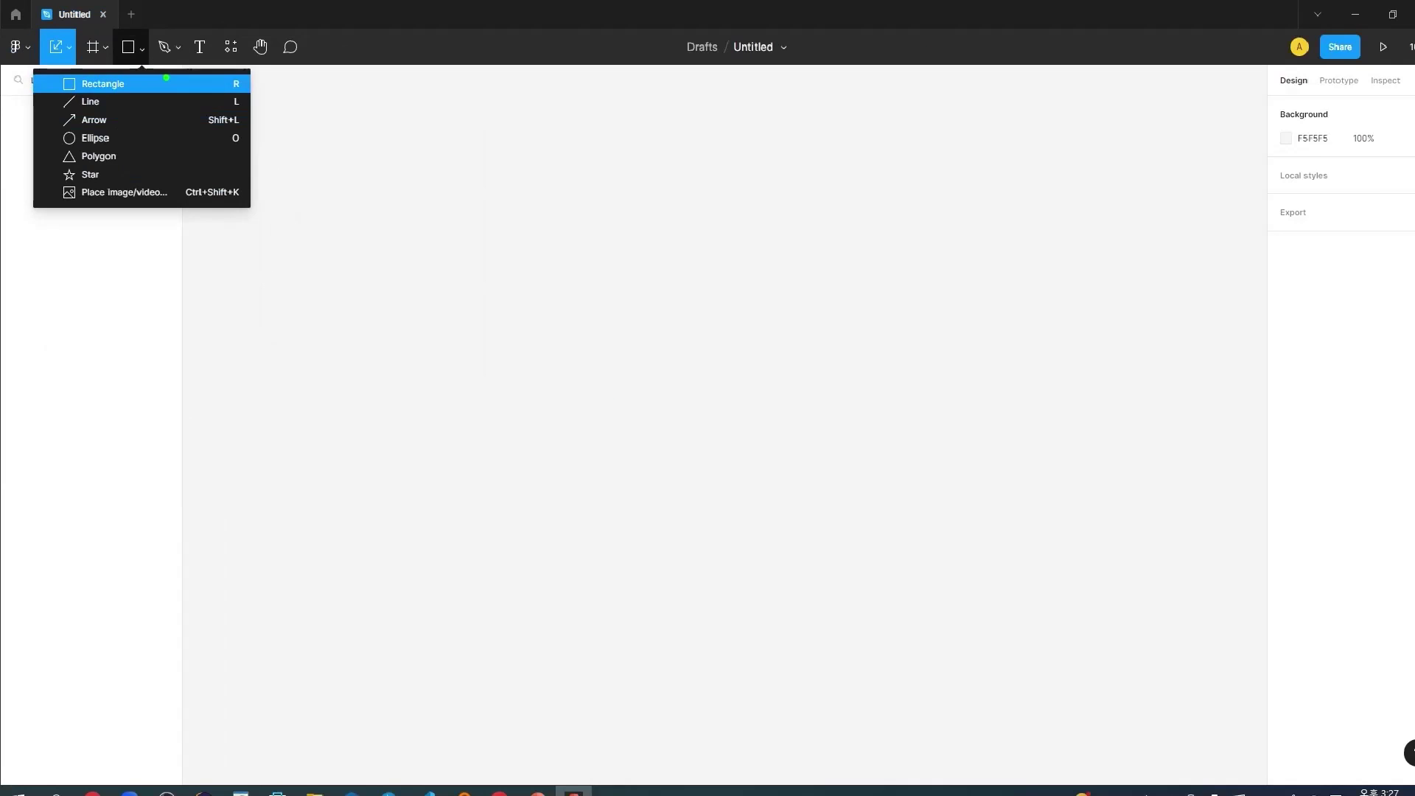
click(178, 48)
click(178, 48)
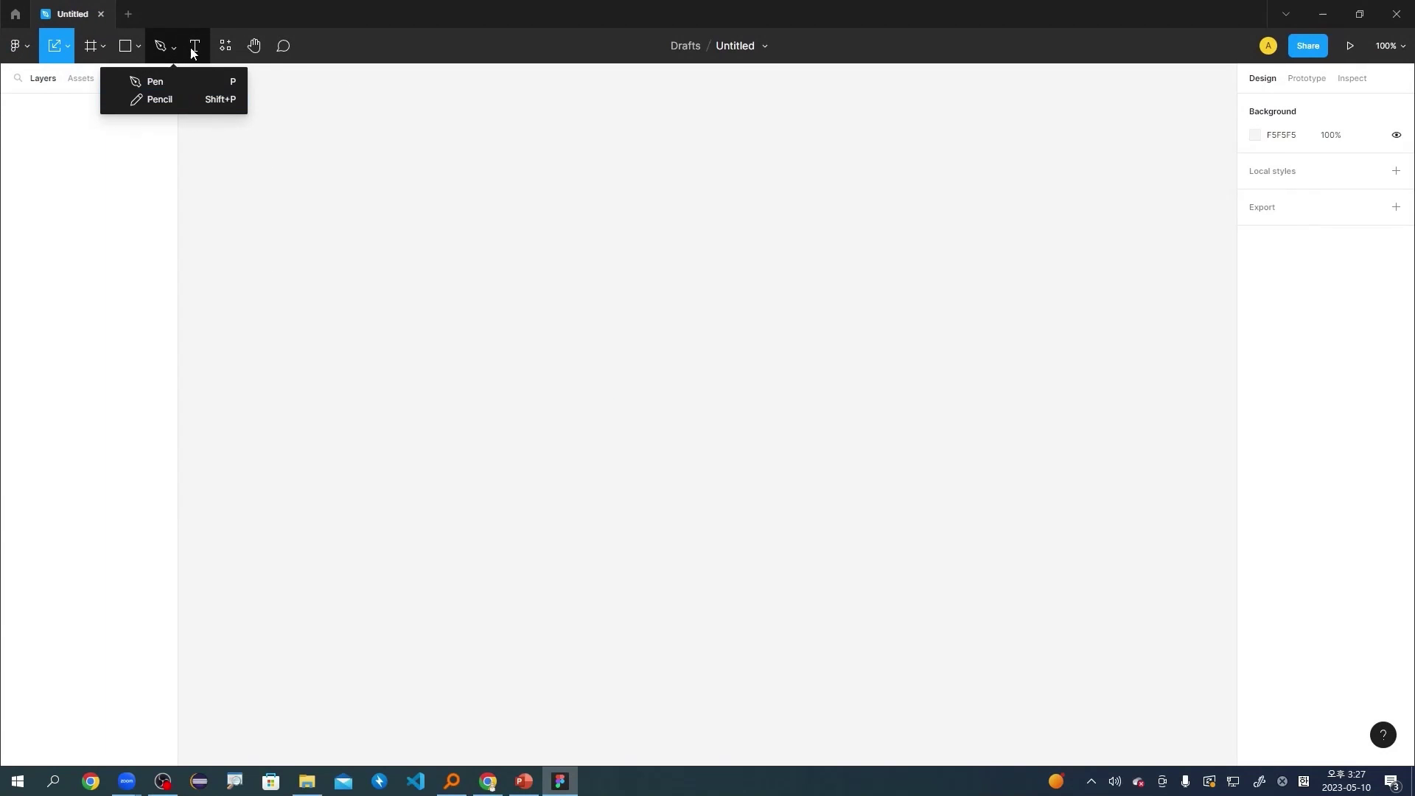
click(196, 50)
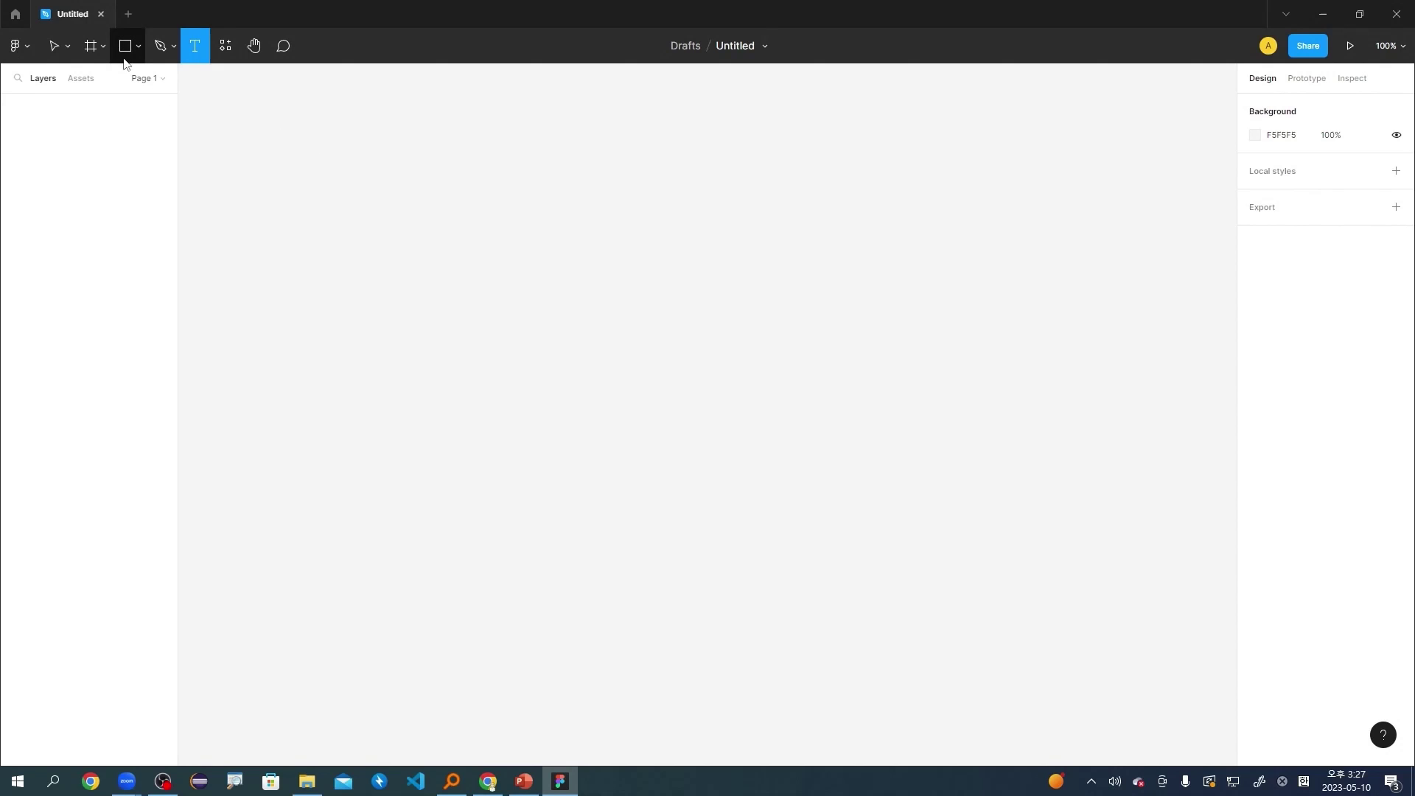
Create a frame from the 1440 × 1024 Desktop preset.
click(102, 44)
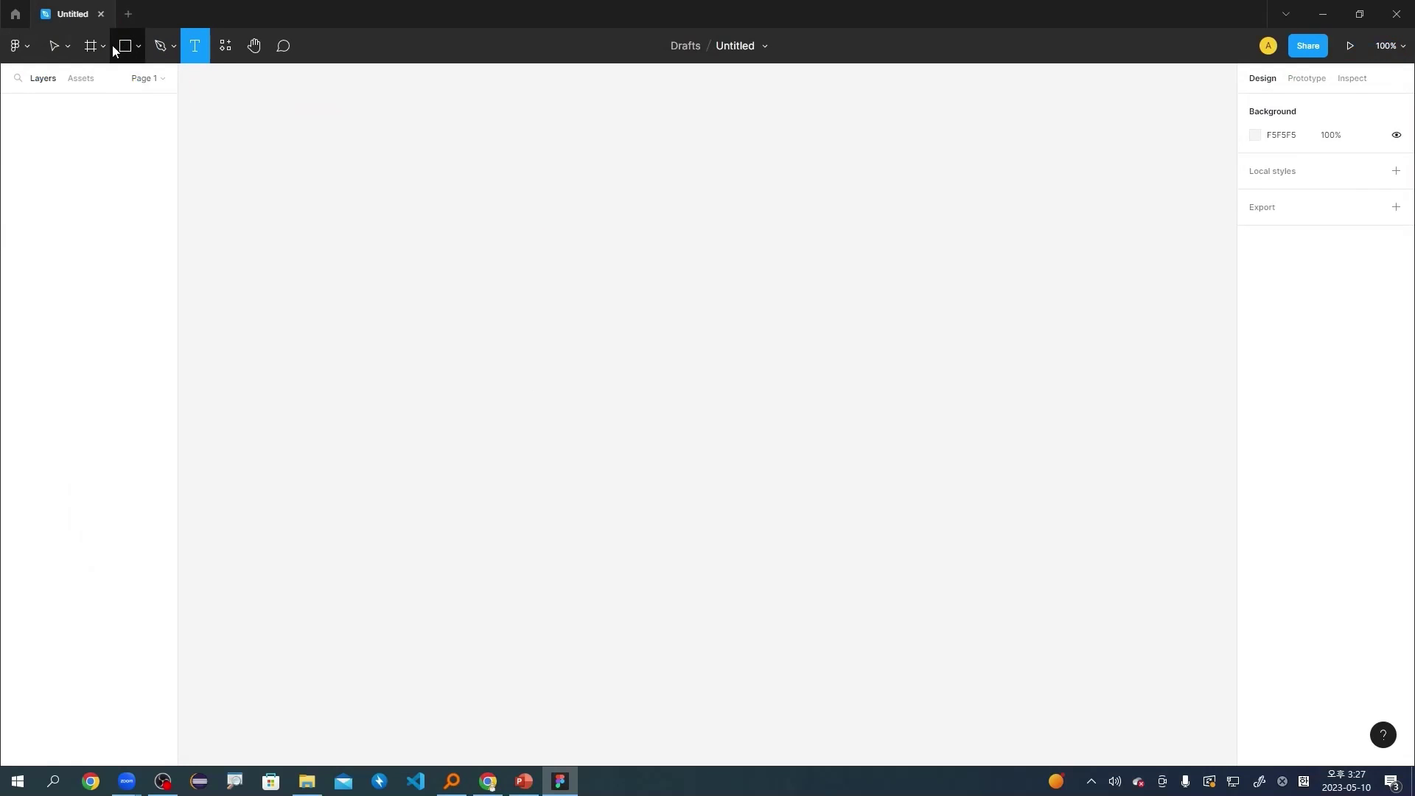
click(412, 190)
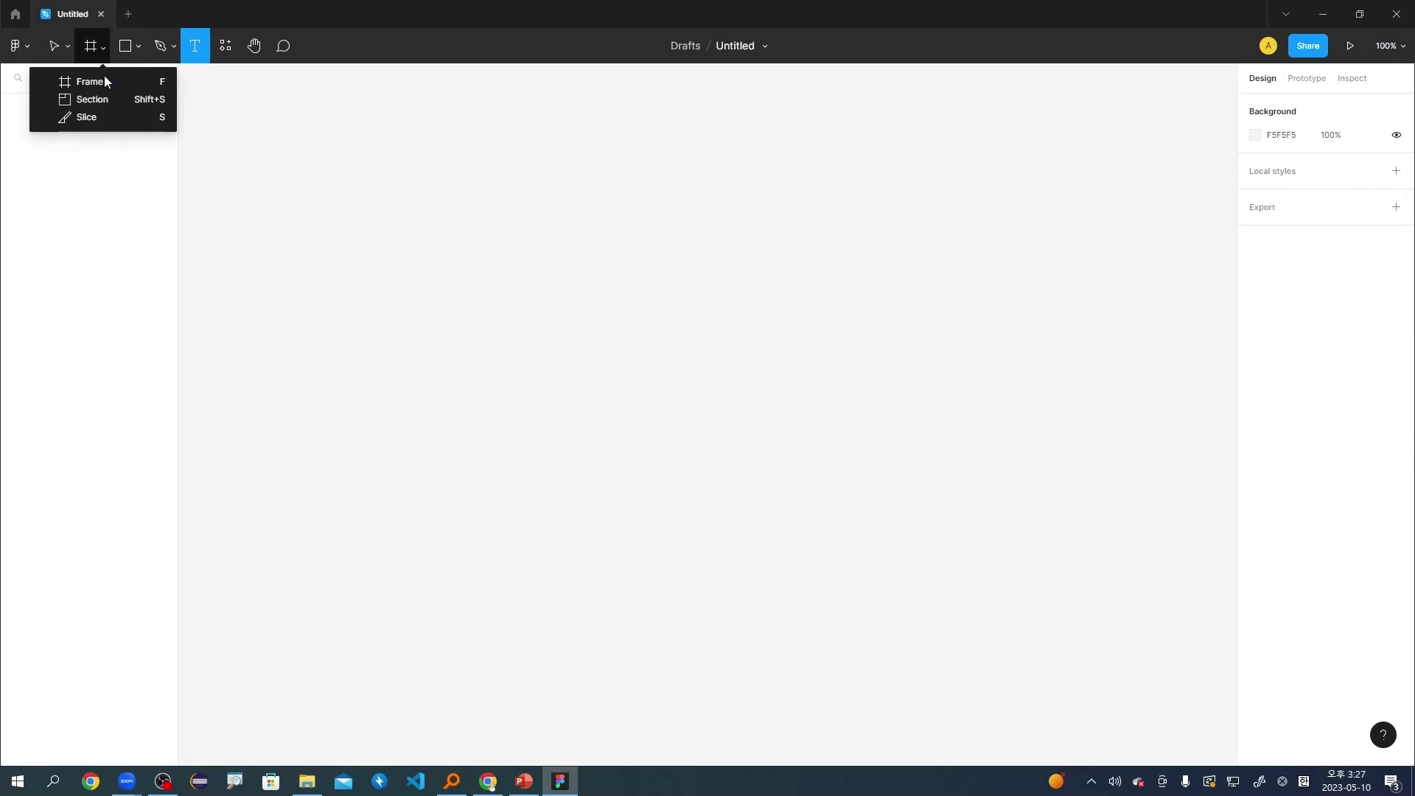
click(89, 81)
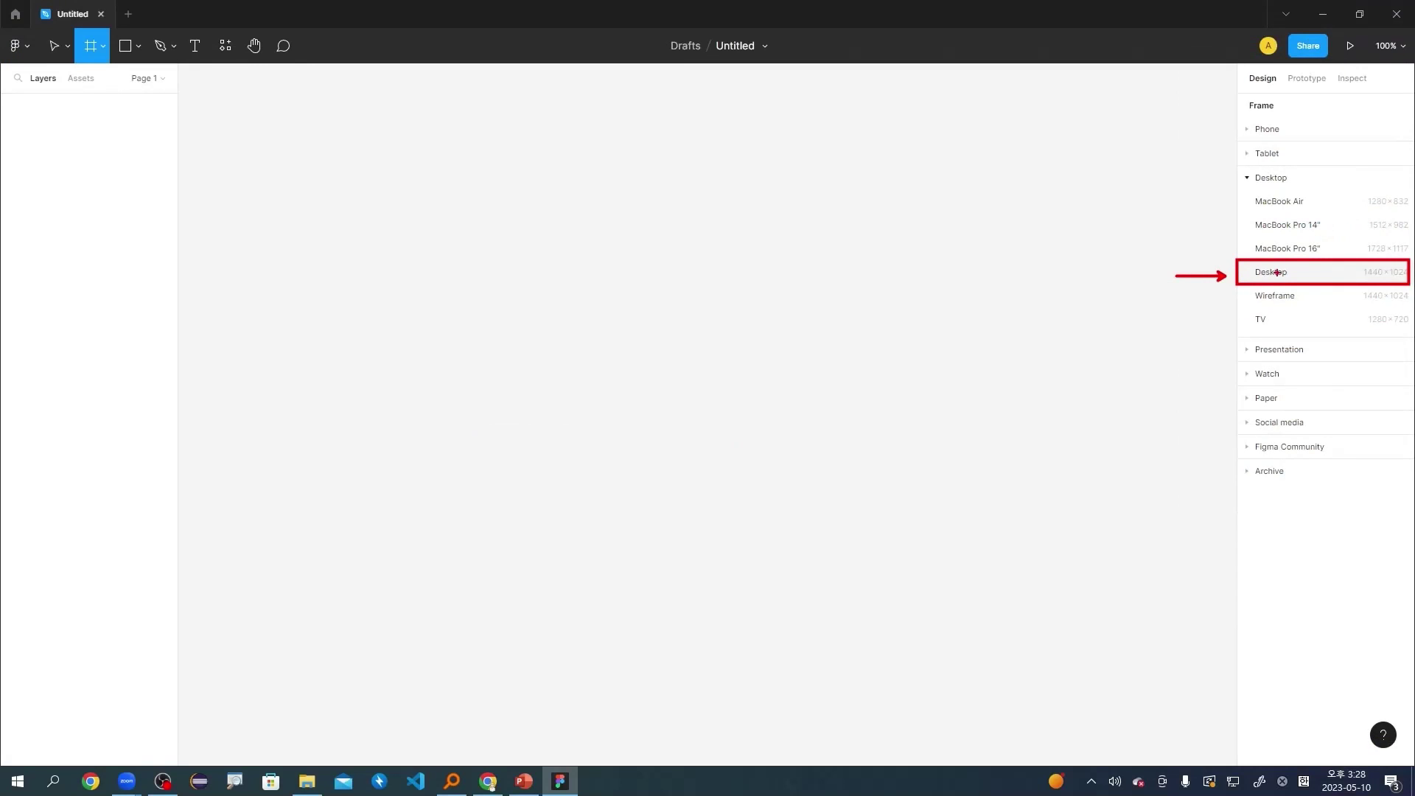
click(1298, 279)
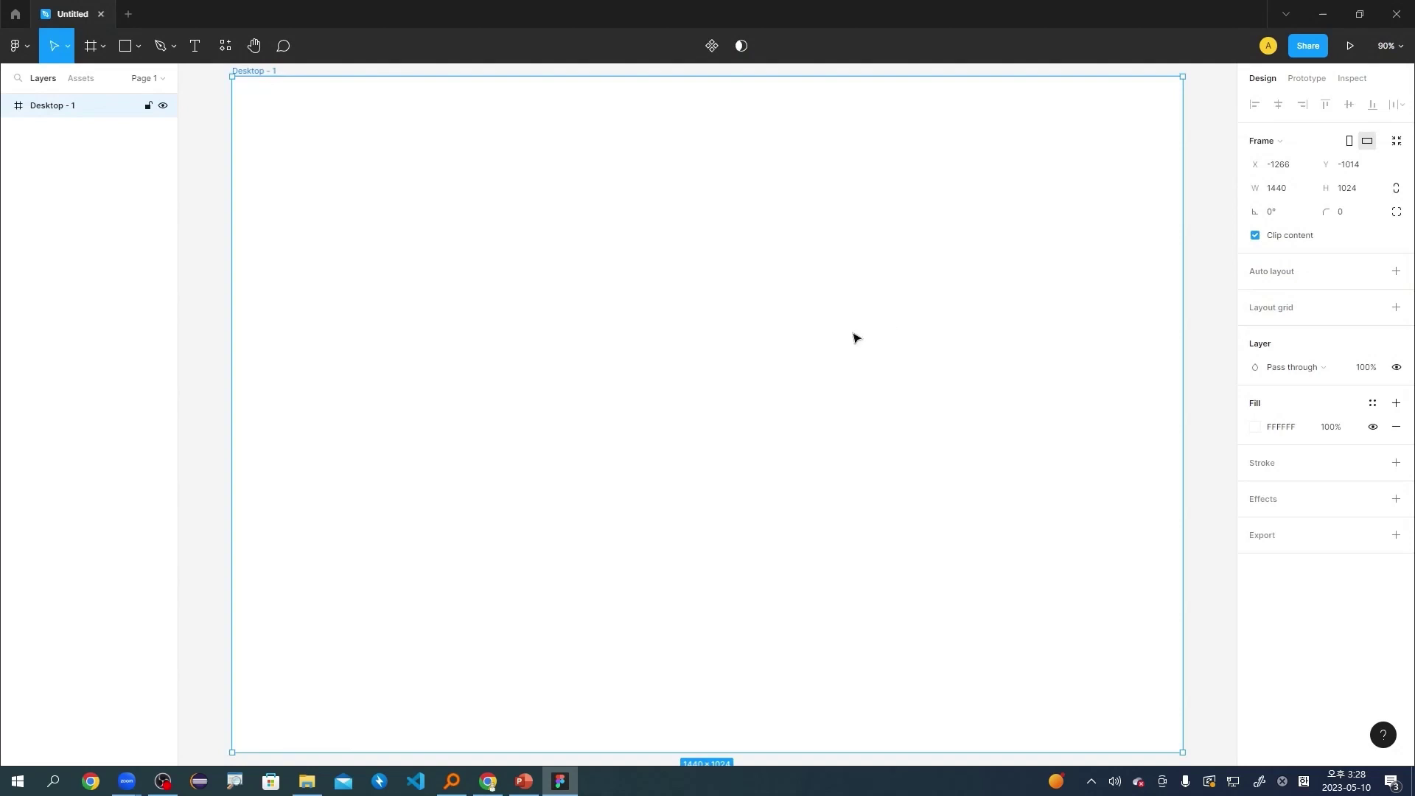
Rename the desktop frame's layer as main.
scroll(766, 341, up, 2)
scroll(766, 340, down, 2)
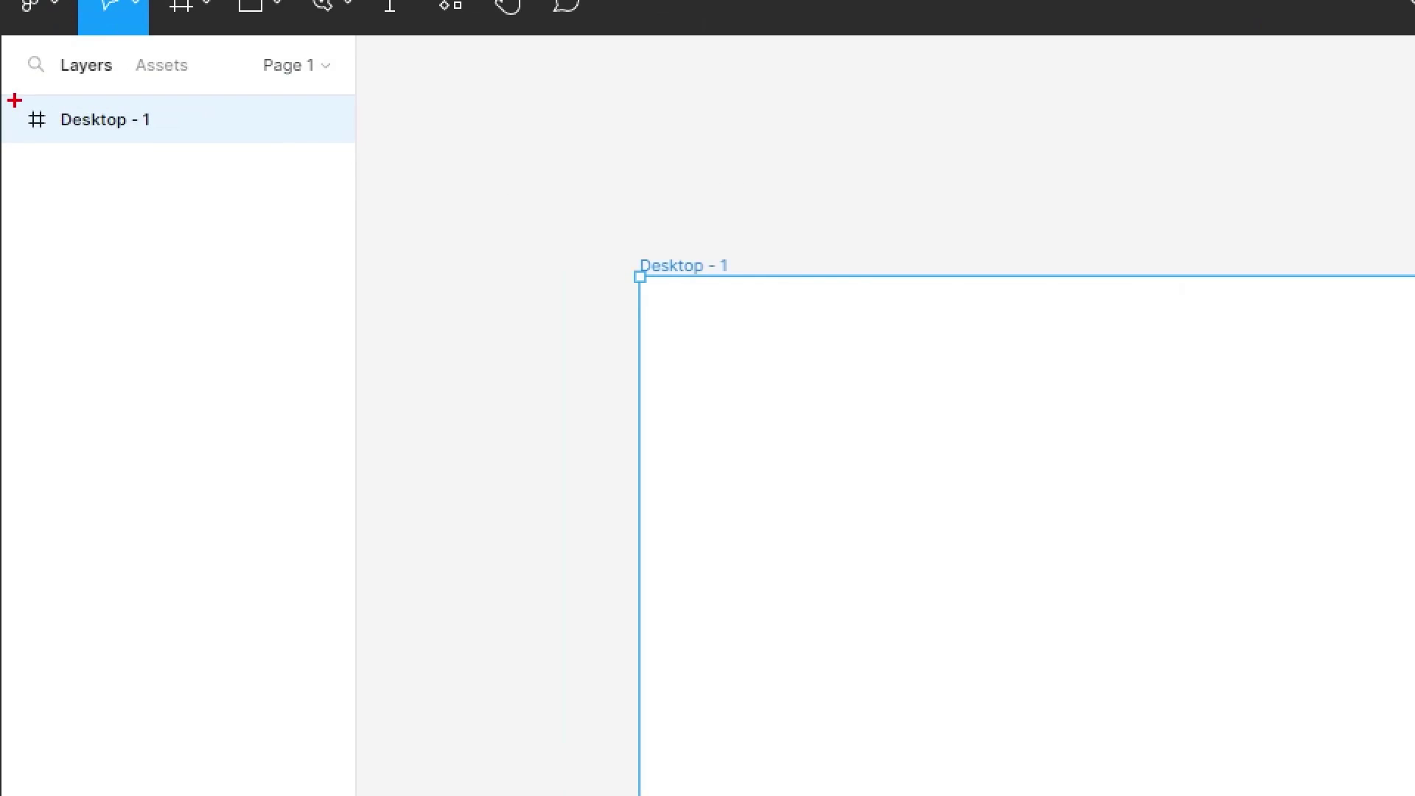
drag(3, 94, 356, 143)
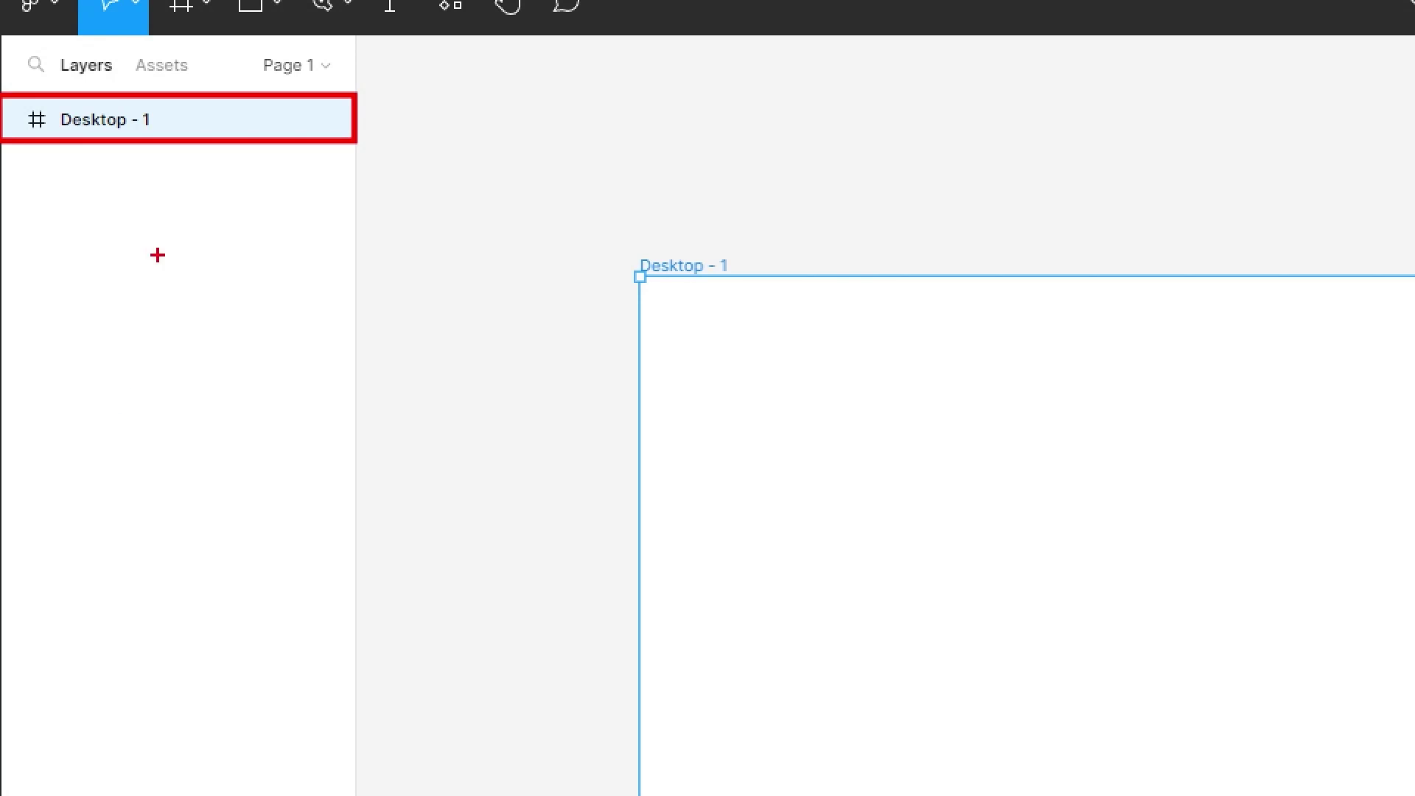
drag(2, 171, 81, 172)
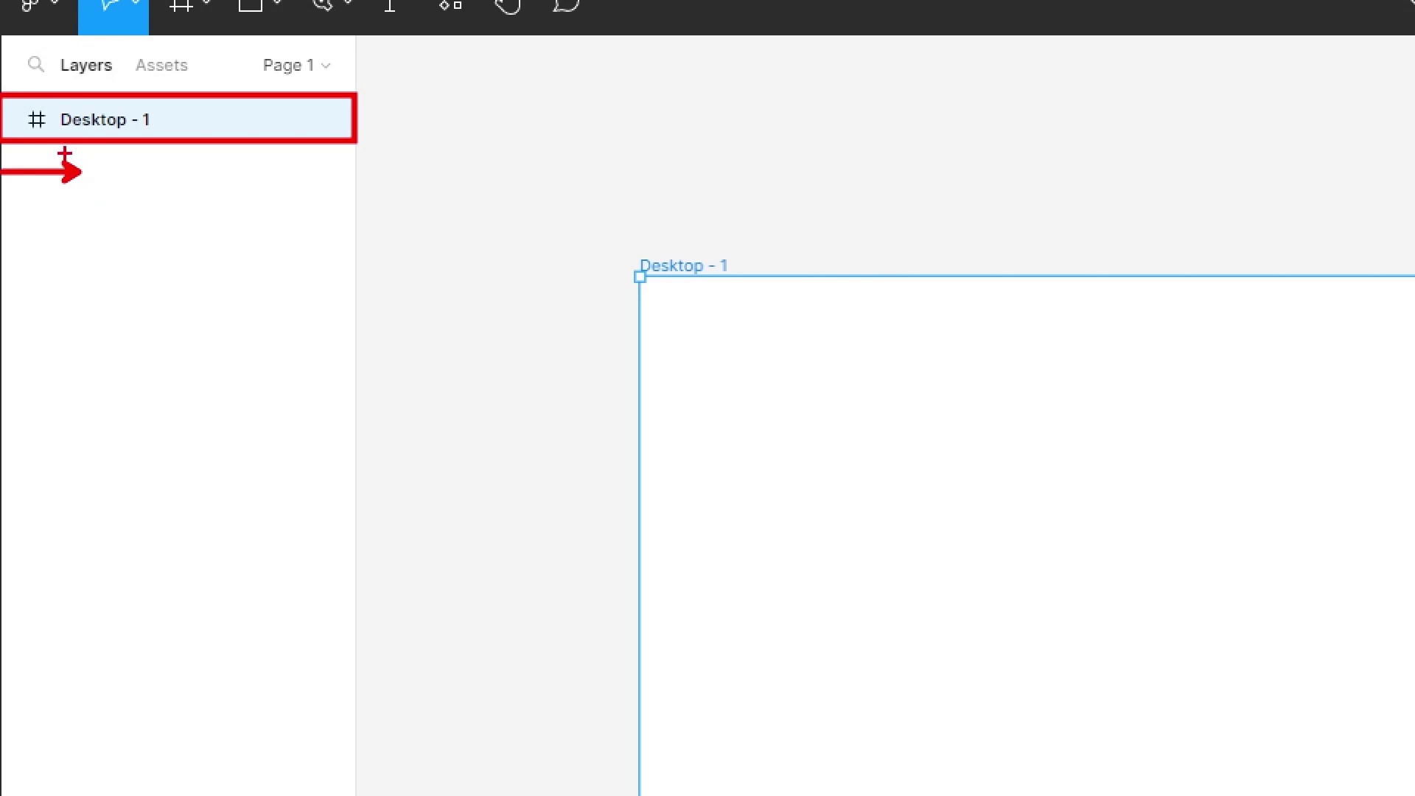
key(Escape)
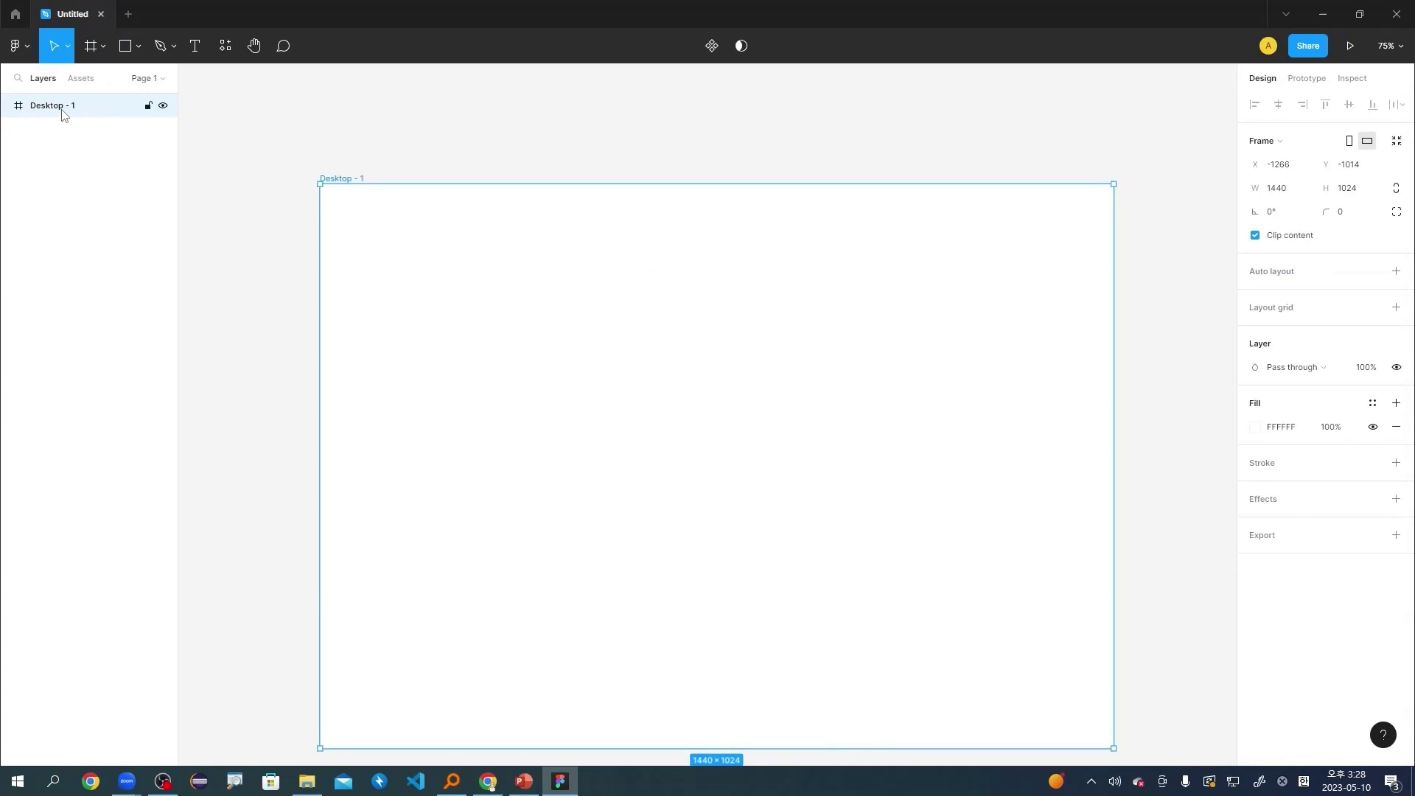
double_click(63, 114)
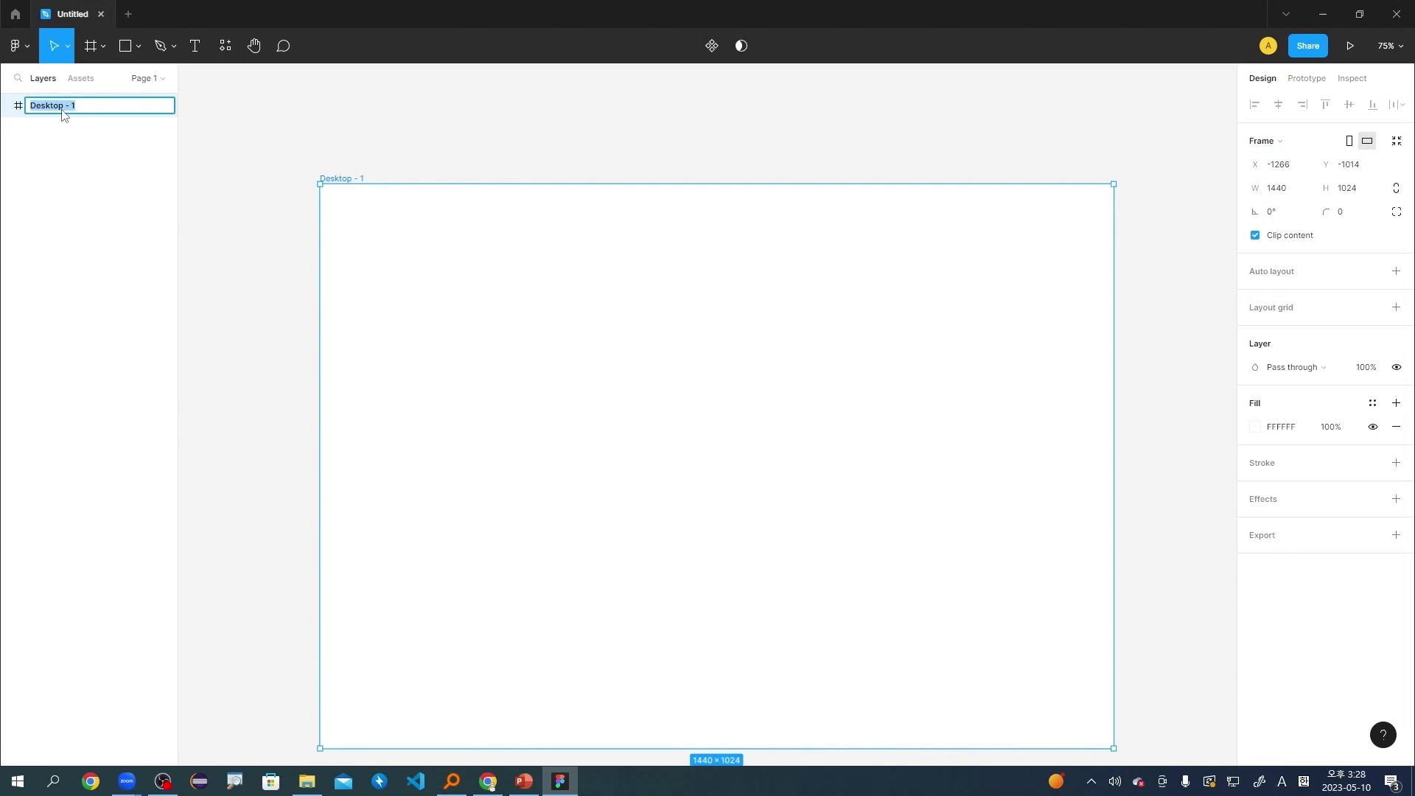
text(main)
key(Return)
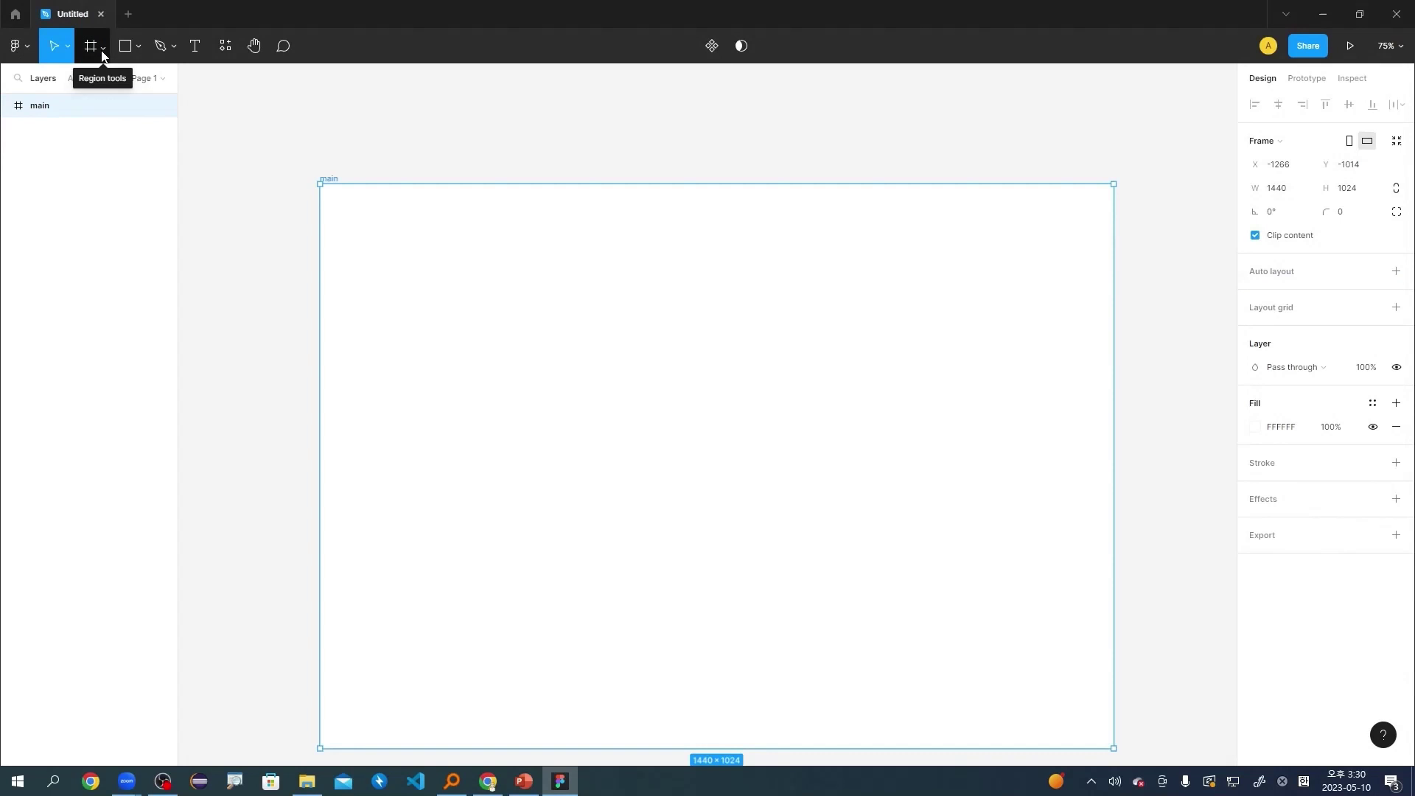
Add a nested frame named util across the upper edge of the main frame, 1440 wide and 60 high.
click(103, 51)
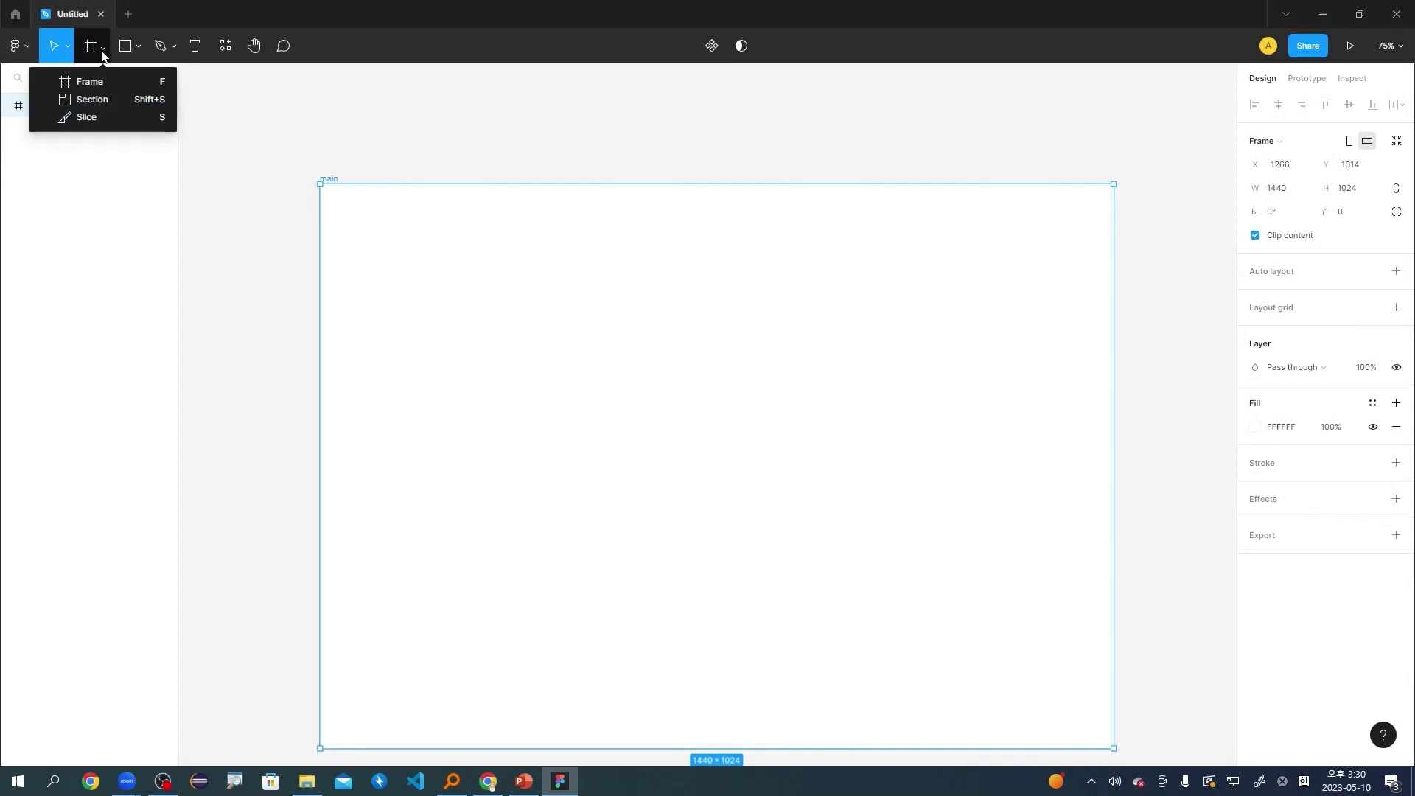
click(104, 81)
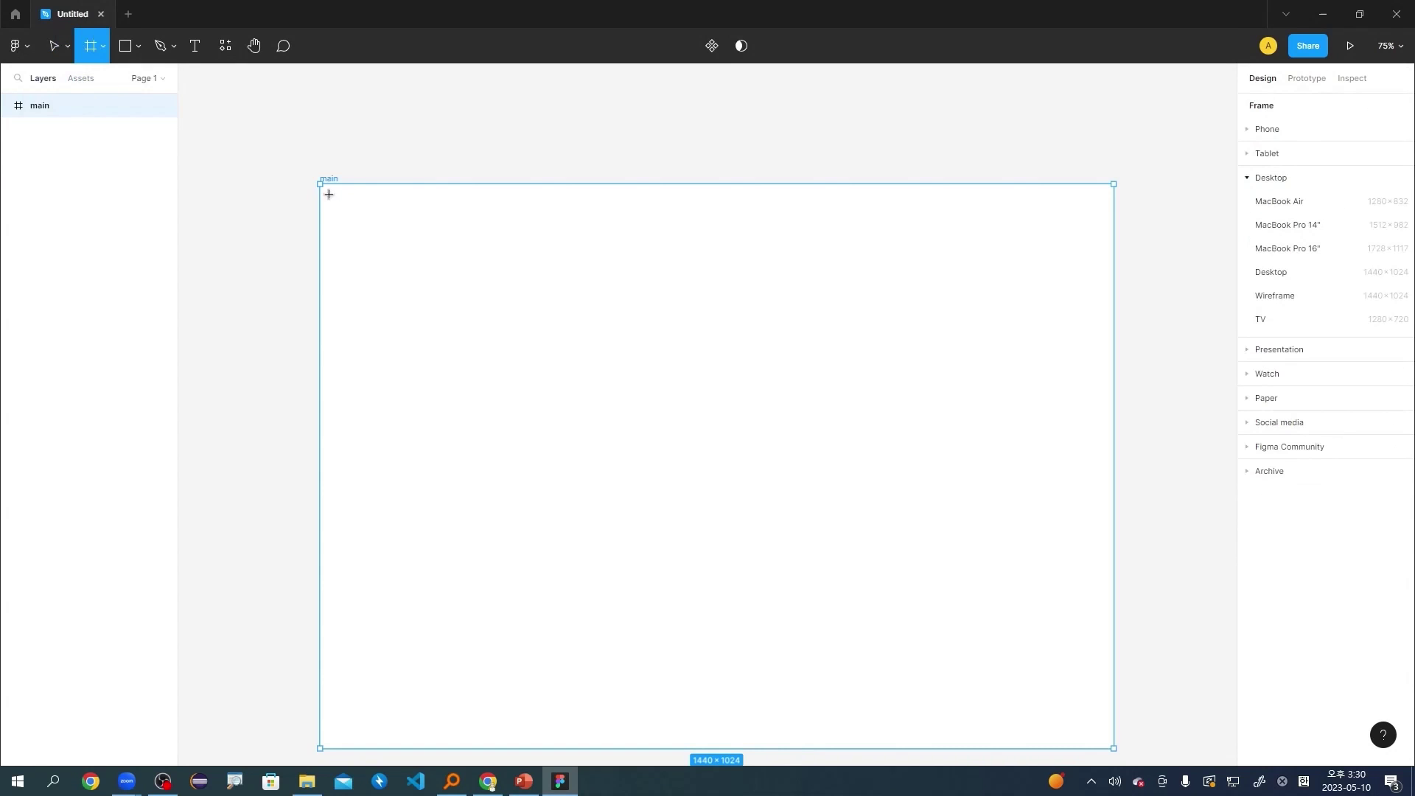
drag(320, 184, 1117, 238)
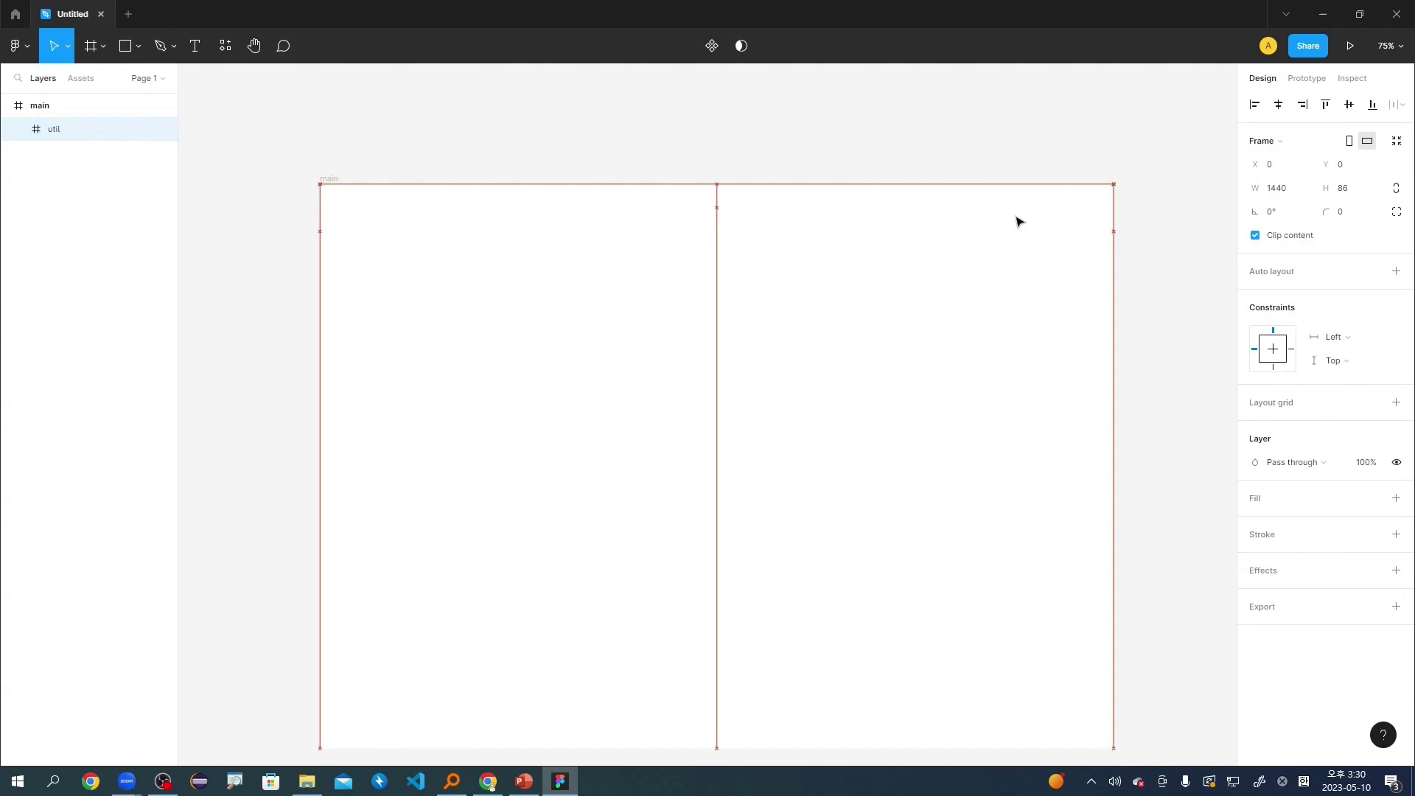
drag(1020, 218, 1017, 218)
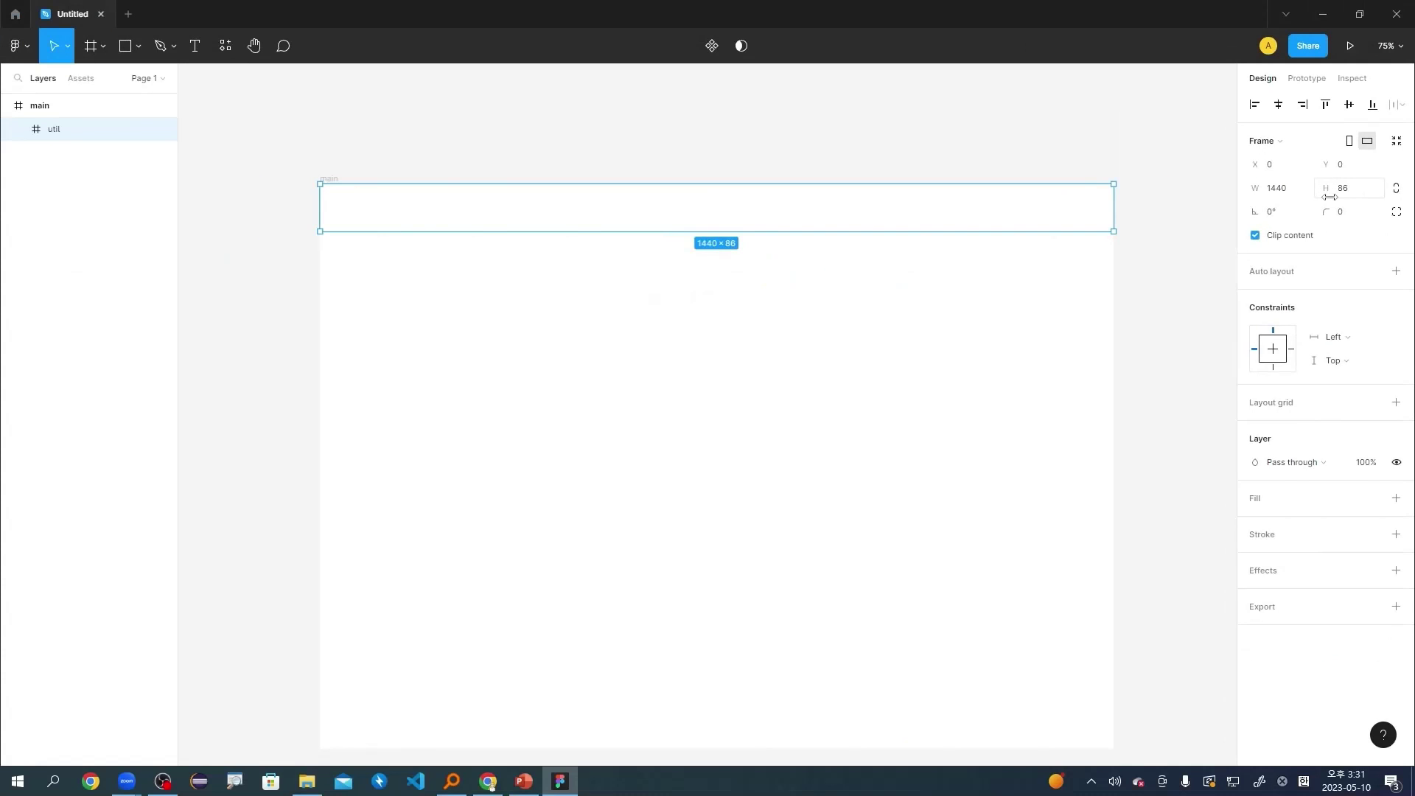
click(1187, 284)
key(Return)
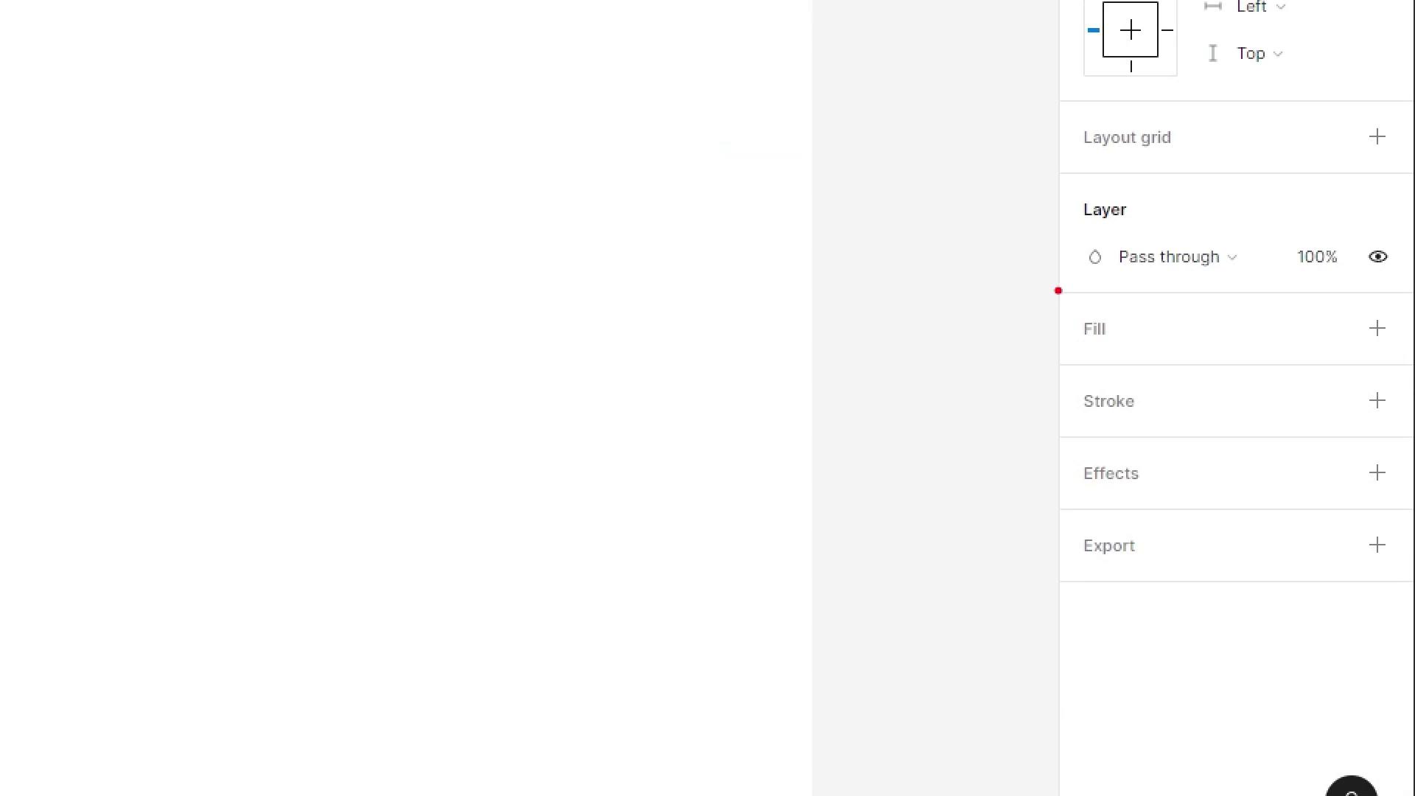
Add a solid light grey CFCFCF fill to the util frame.
click(1377, 328)
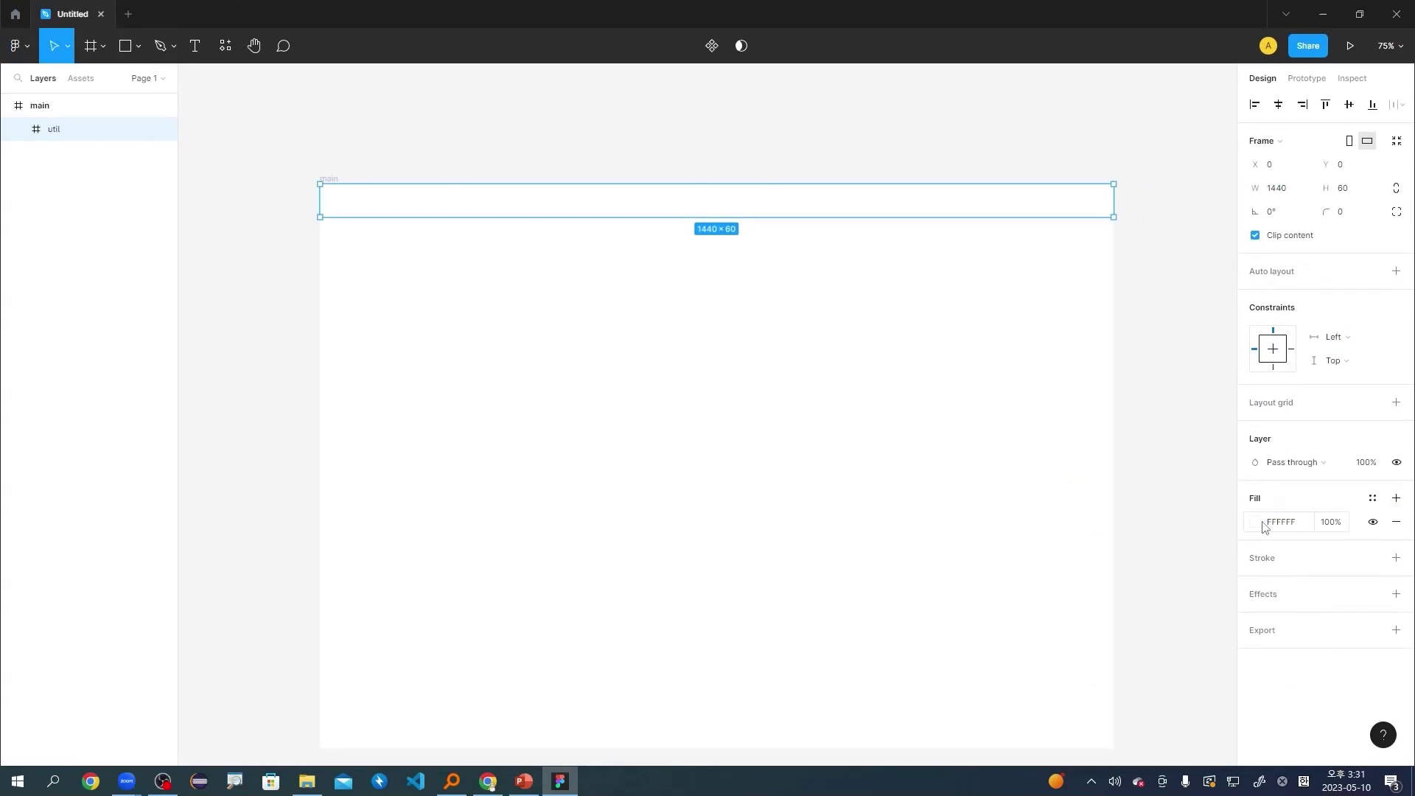
click(1264, 526)
click(1252, 526)
drag(1219, 528, 974, 440)
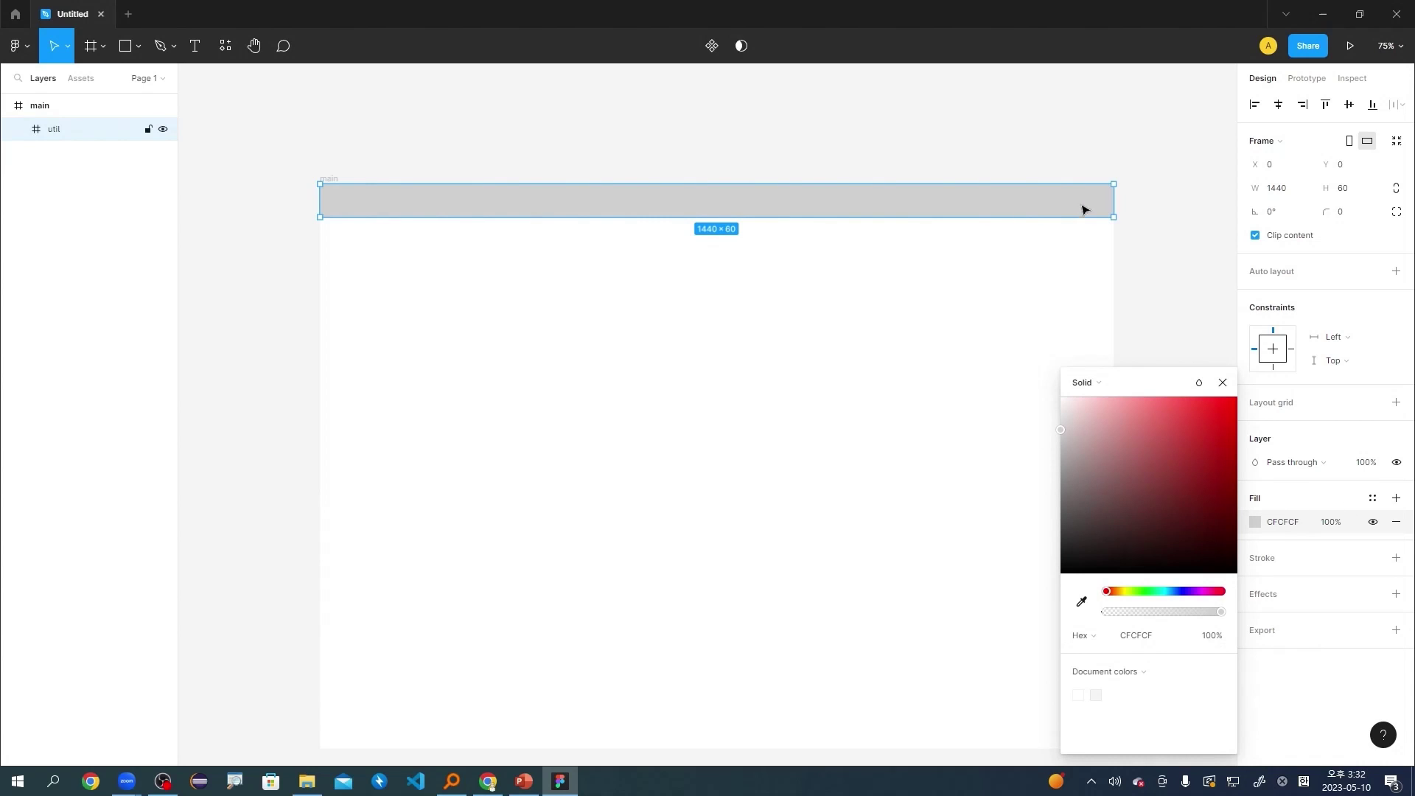
click(1188, 324)
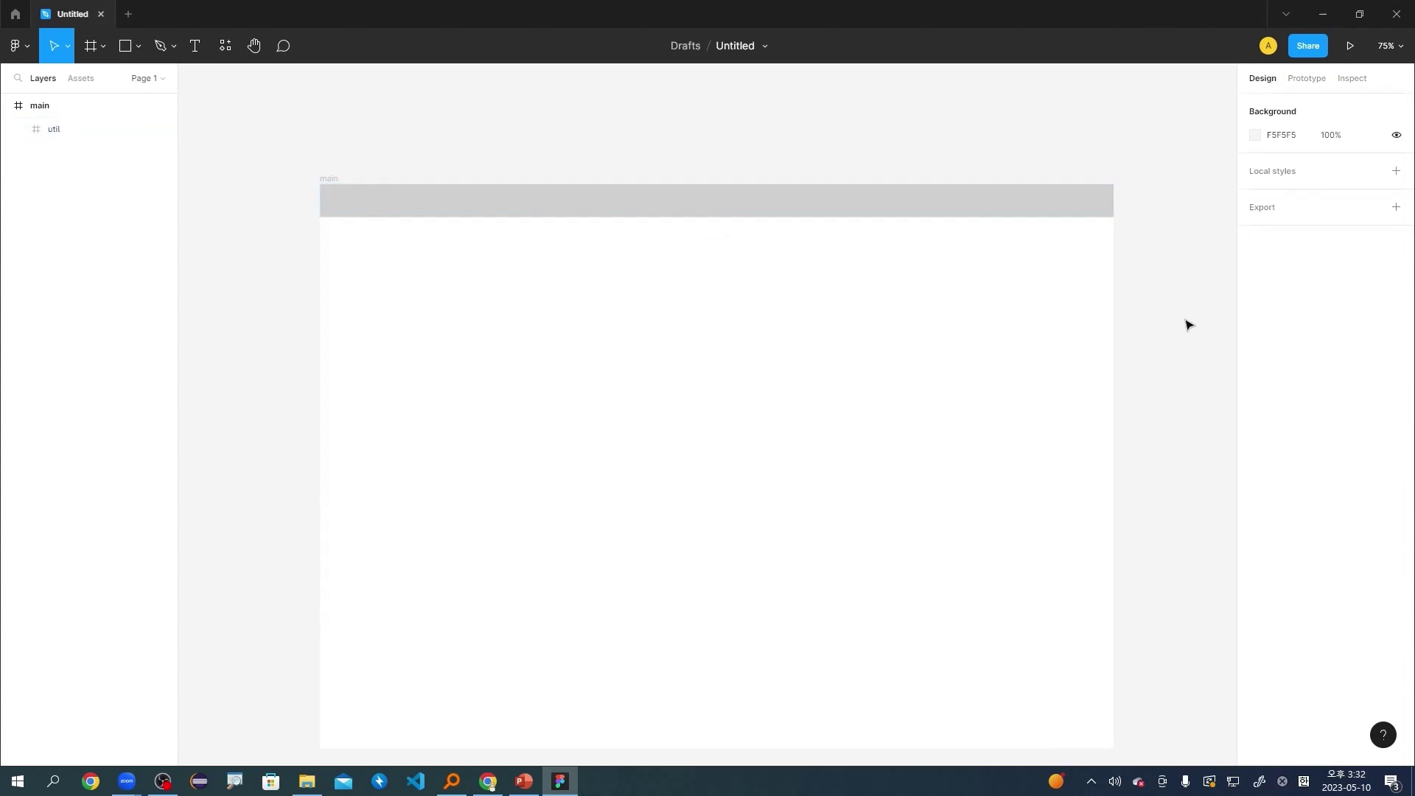
click(1094, 208)
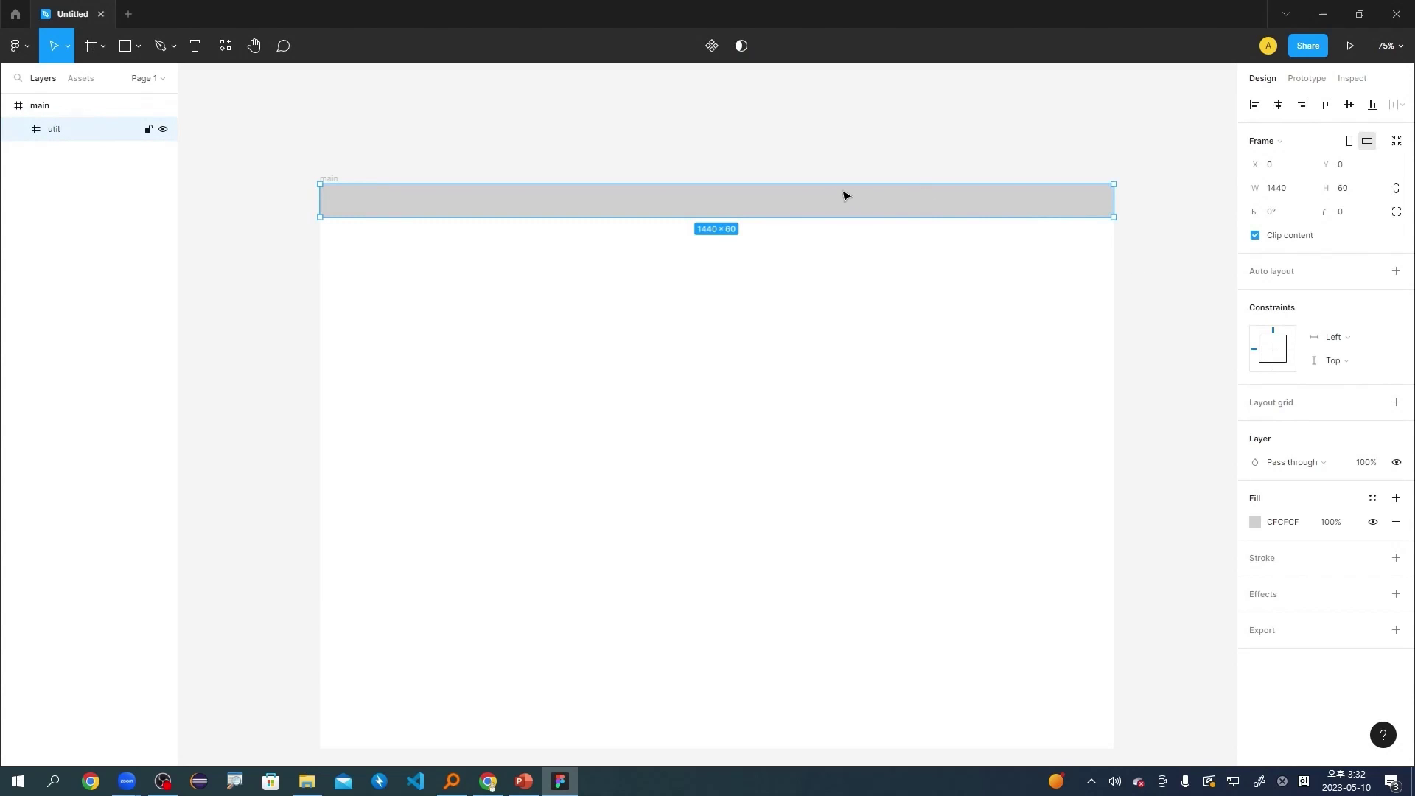
key(t)
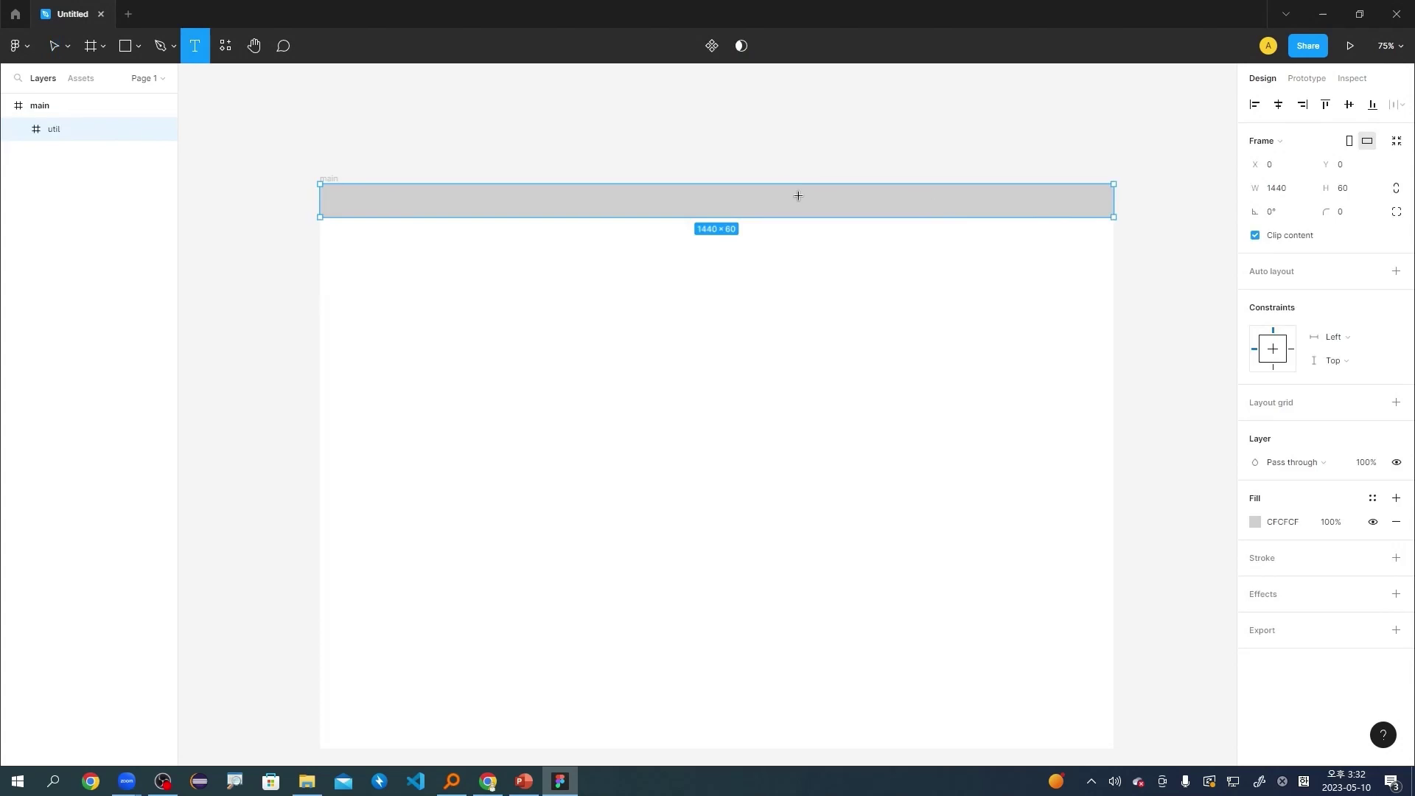
drag(788, 184, 918, 219)
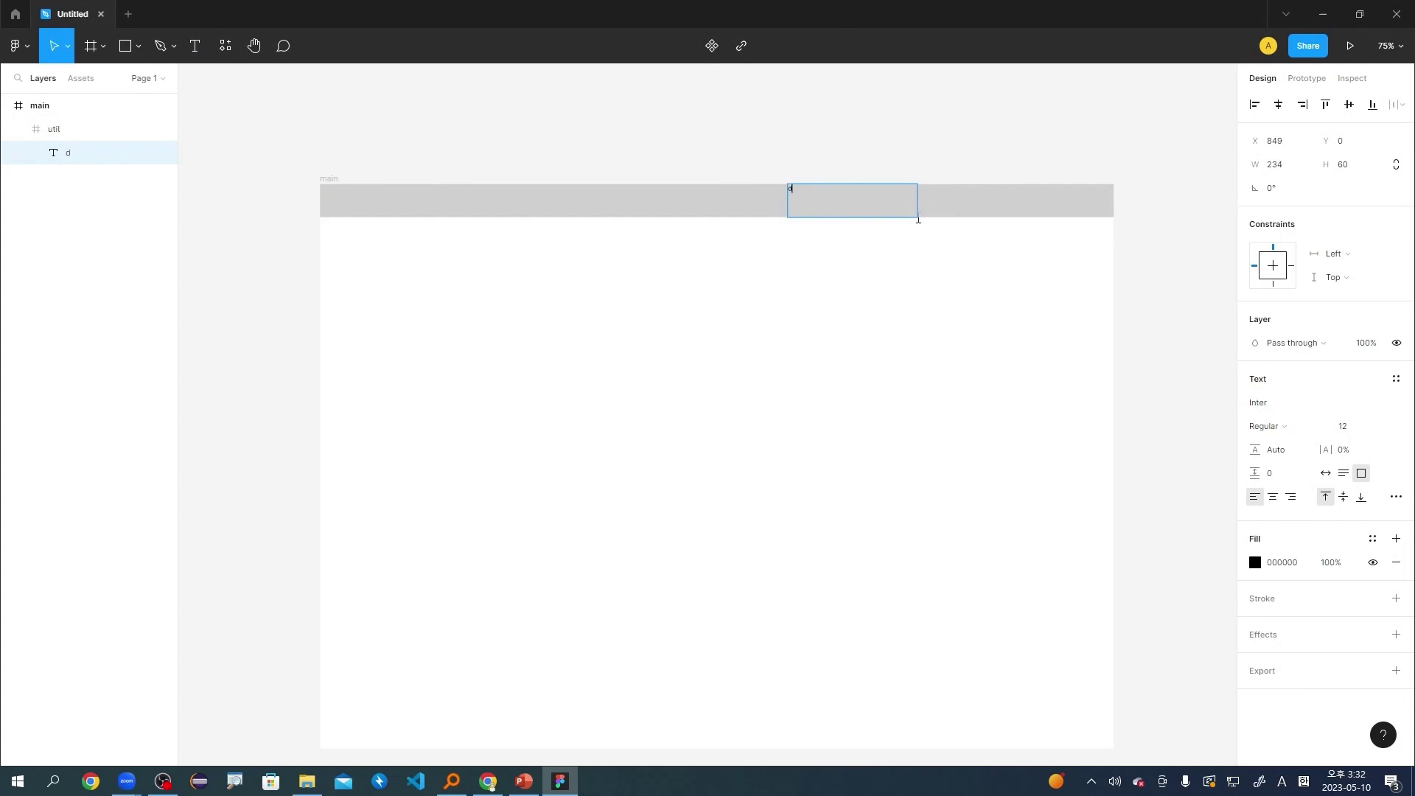
key(ctrl+z)
Add a text box about 247 by 60 inside the util frame, right of its centre, reading 로그인.
scroll(628, 140, up, 3)
drag(632, 136, 877, 199)
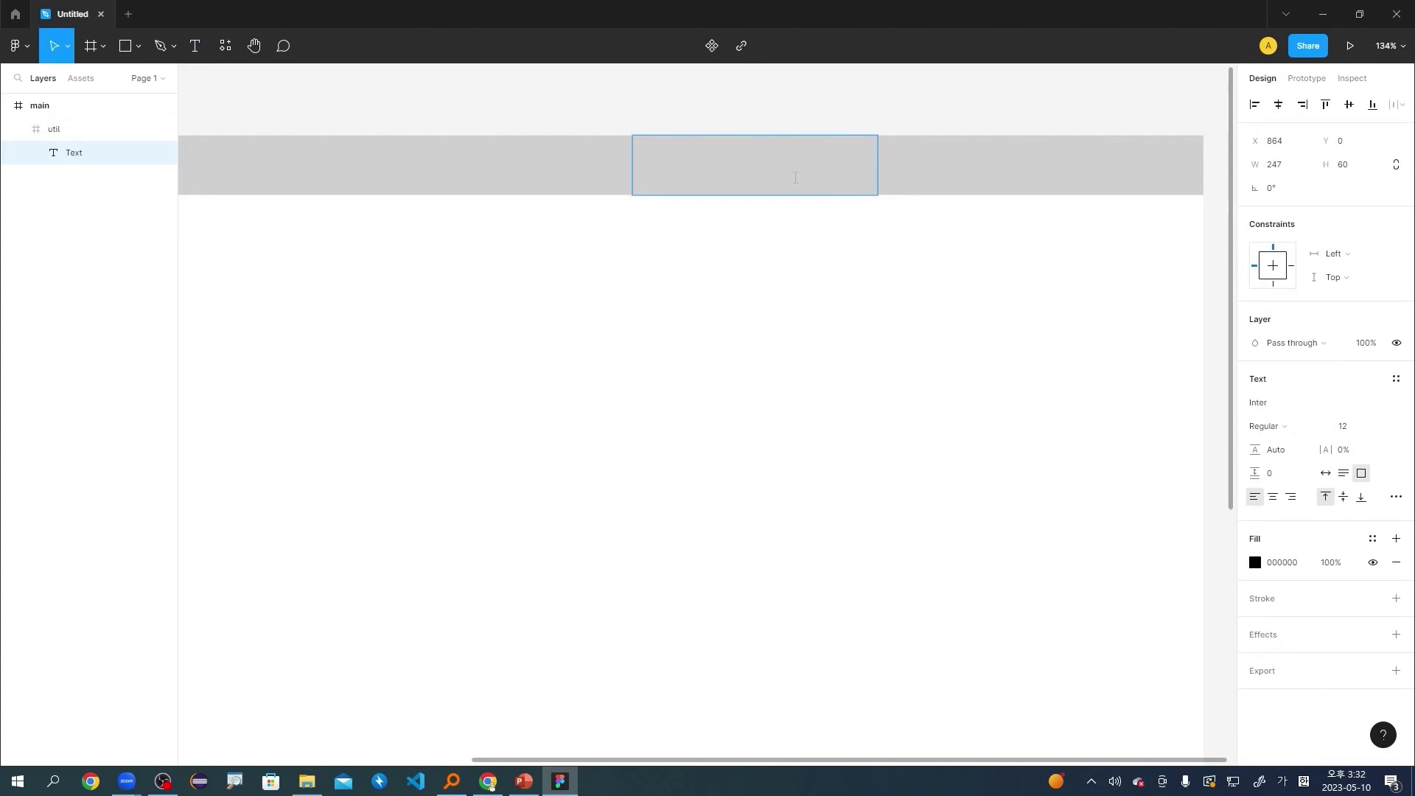
text(로그이)
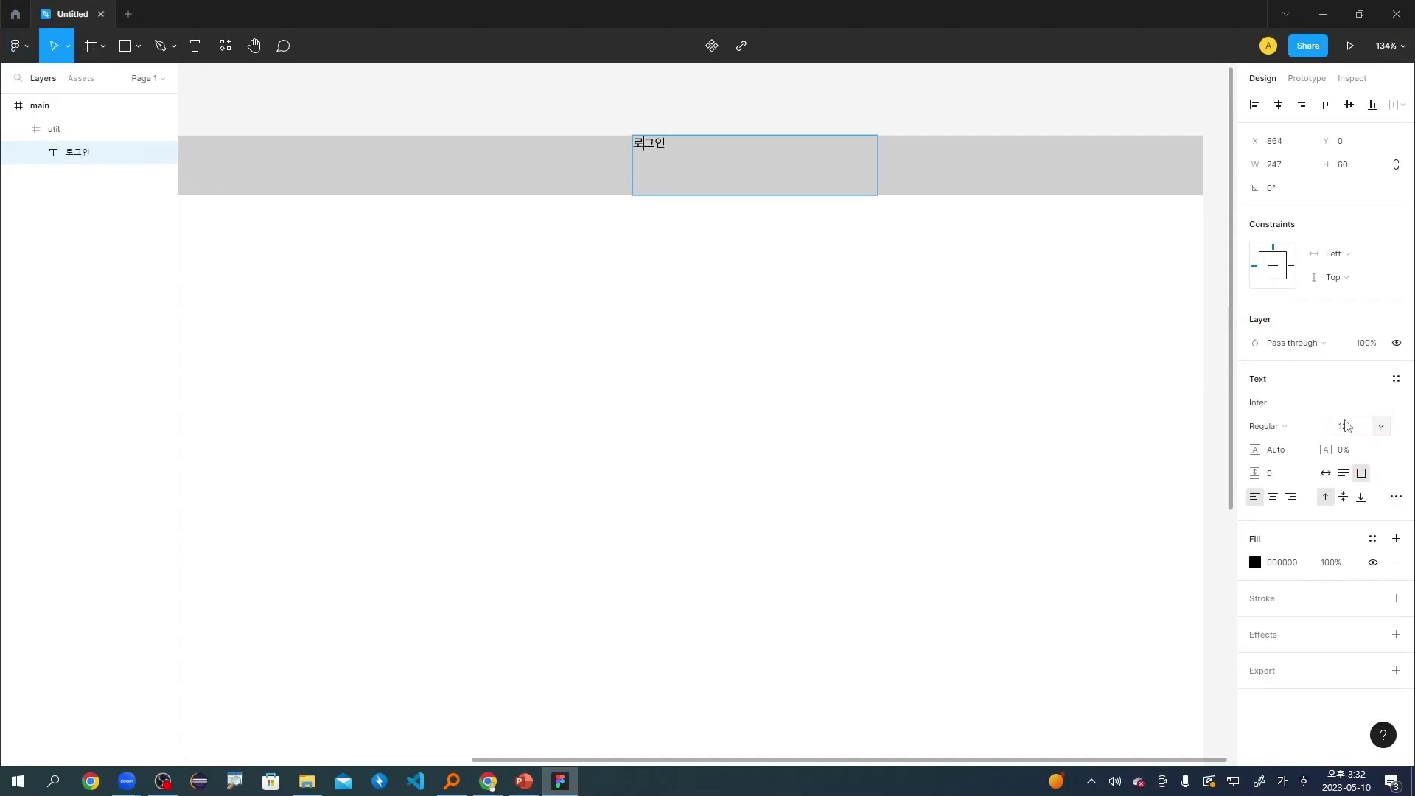
Set the 로그인 text to font size 16 and centre it horizontally and vertically inside its text box.
click(1304, 367)
text(16)
key(Return)
key(ctrl+a)
click(1362, 431)
text(16)
key(Return)
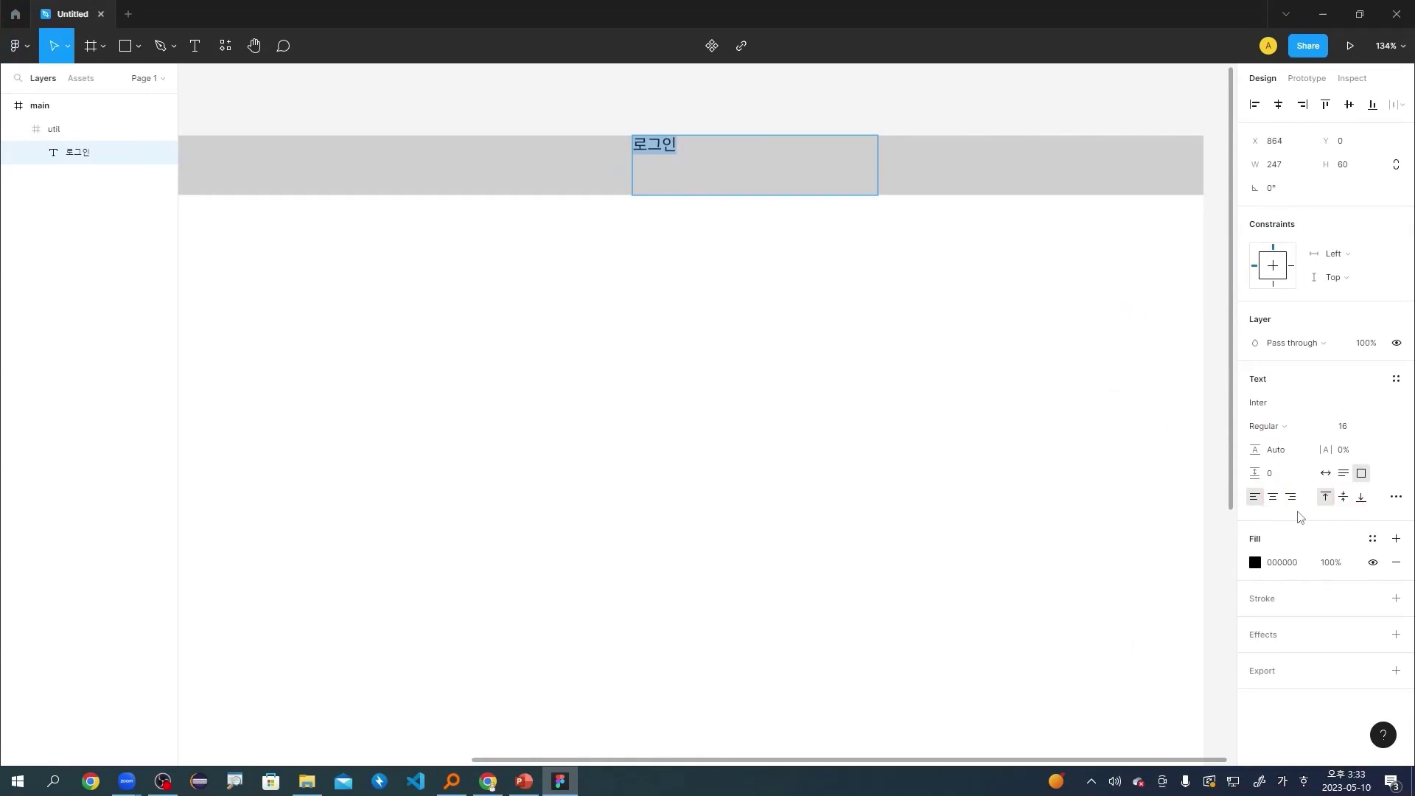
click(1272, 498)
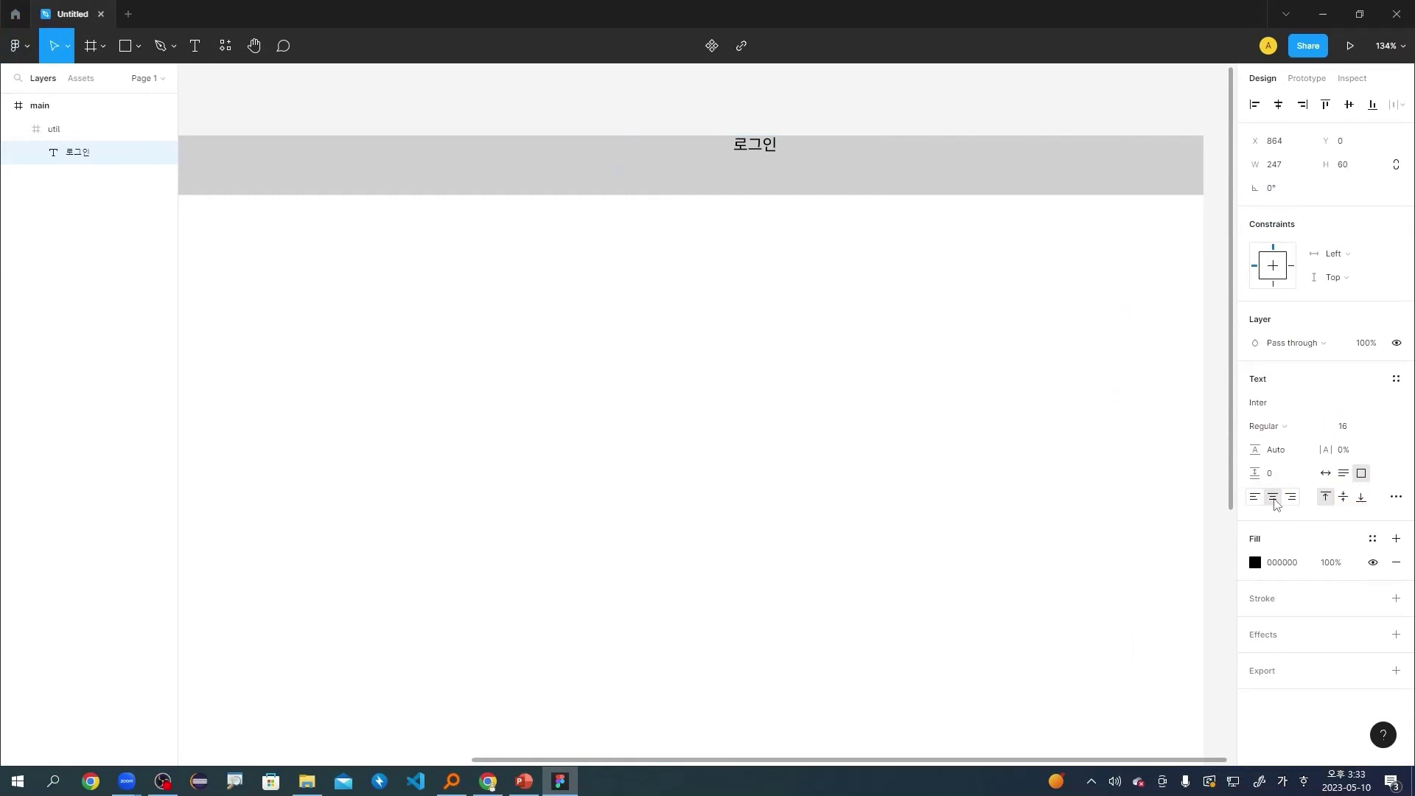
click(1348, 497)
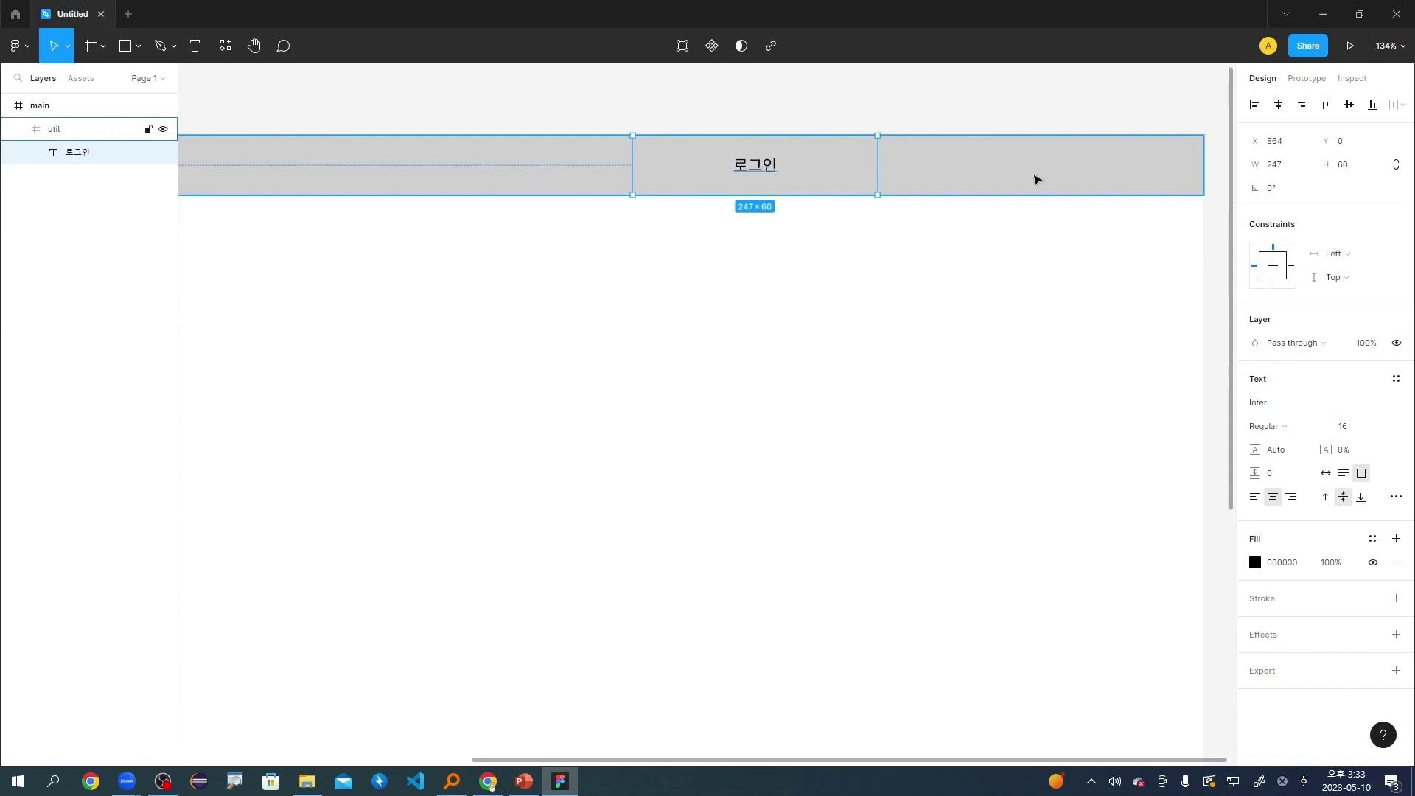
Set the util frame's height to 48.
click(1098, 194)
click(1358, 190)
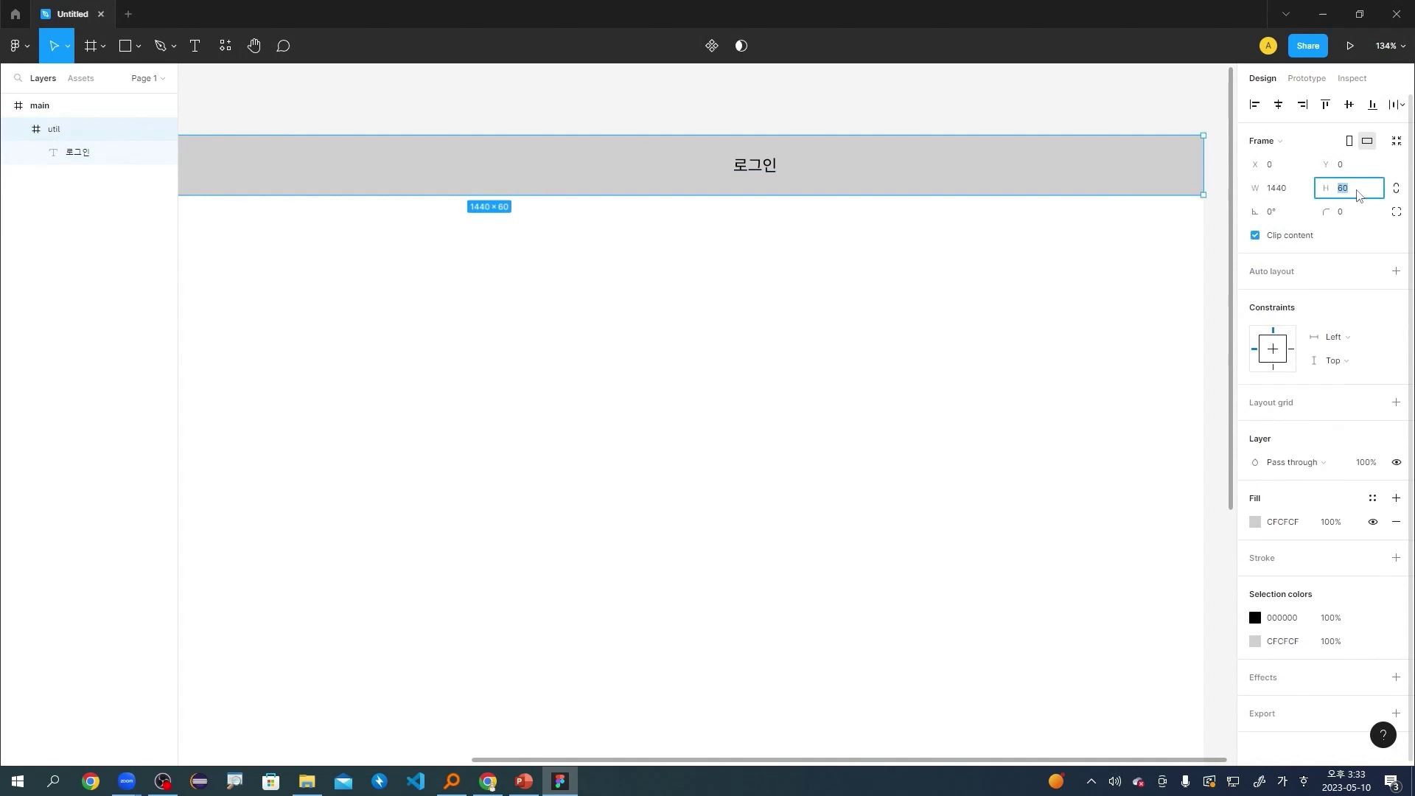
text(48)
key(Return)
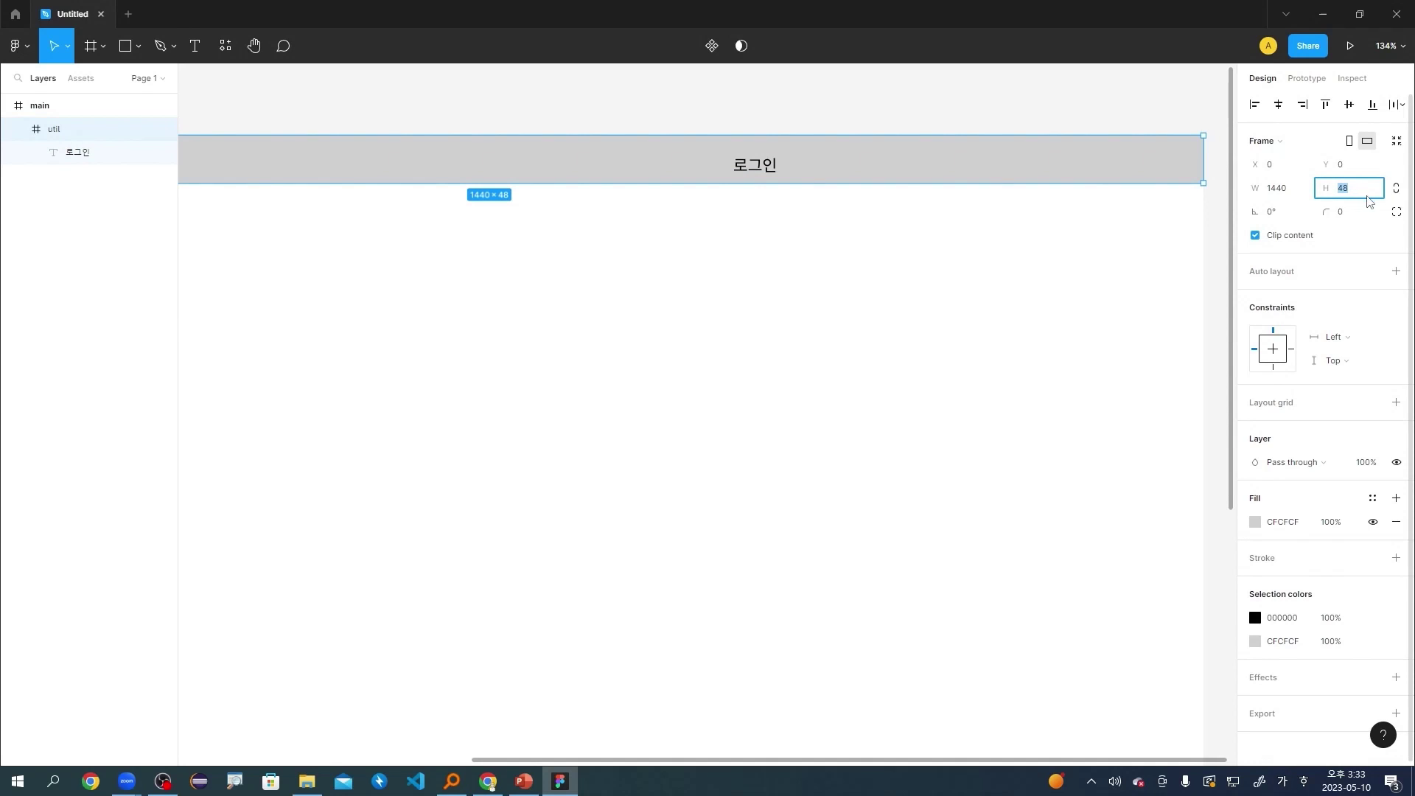
Resize the 로그인 text box to 100 wide and 48 high so it matches the util frame's height.
click(759, 165)
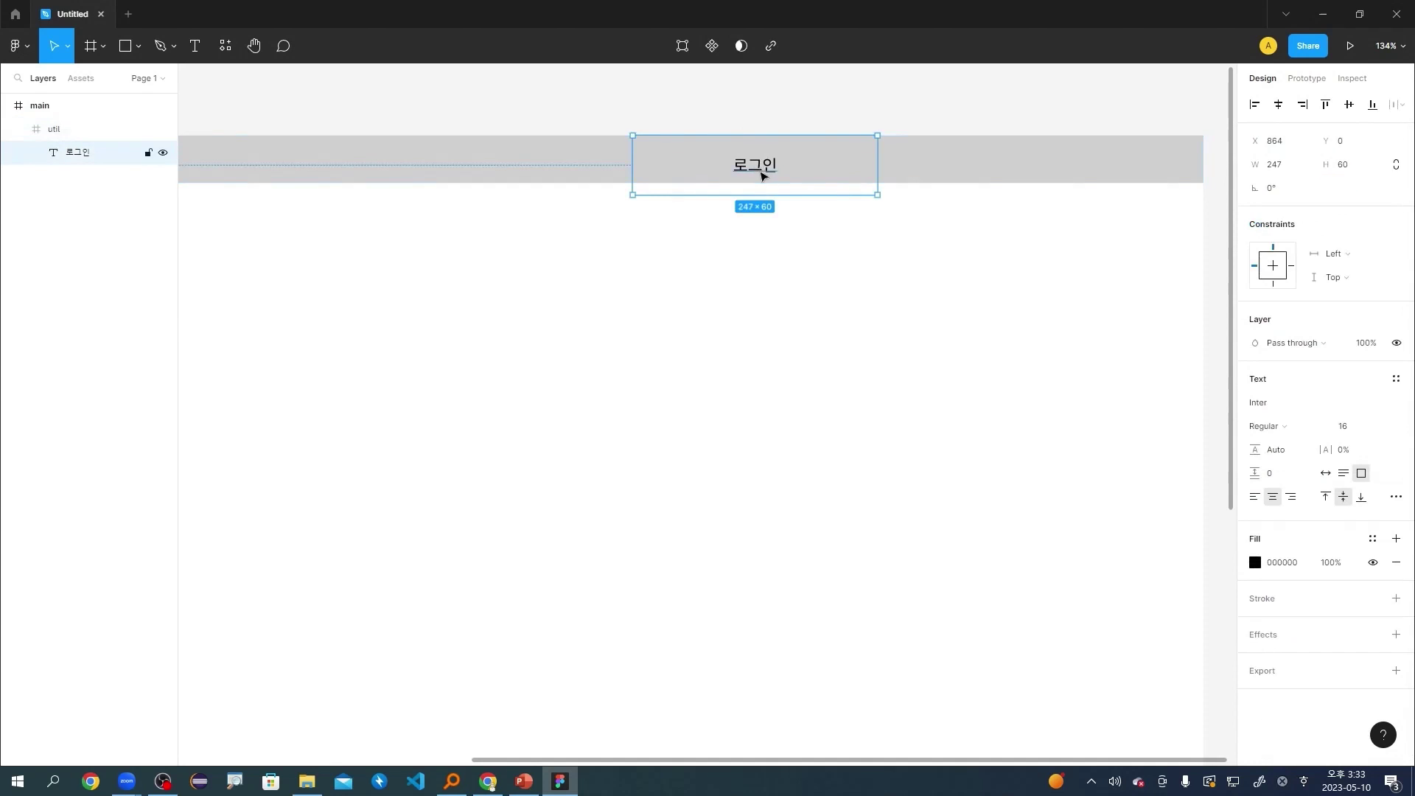
drag(792, 199, 793, 182)
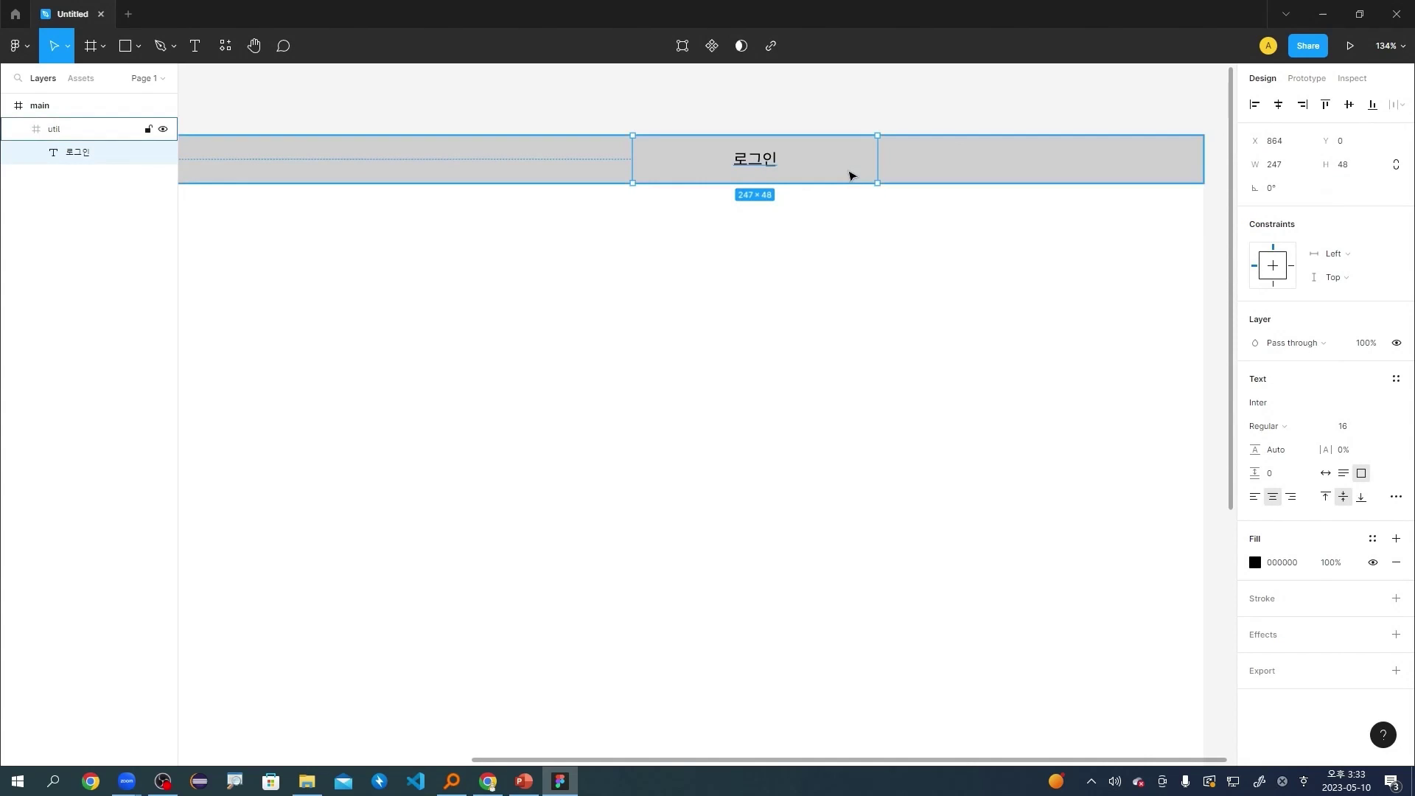
drag(876, 163, 771, 162)
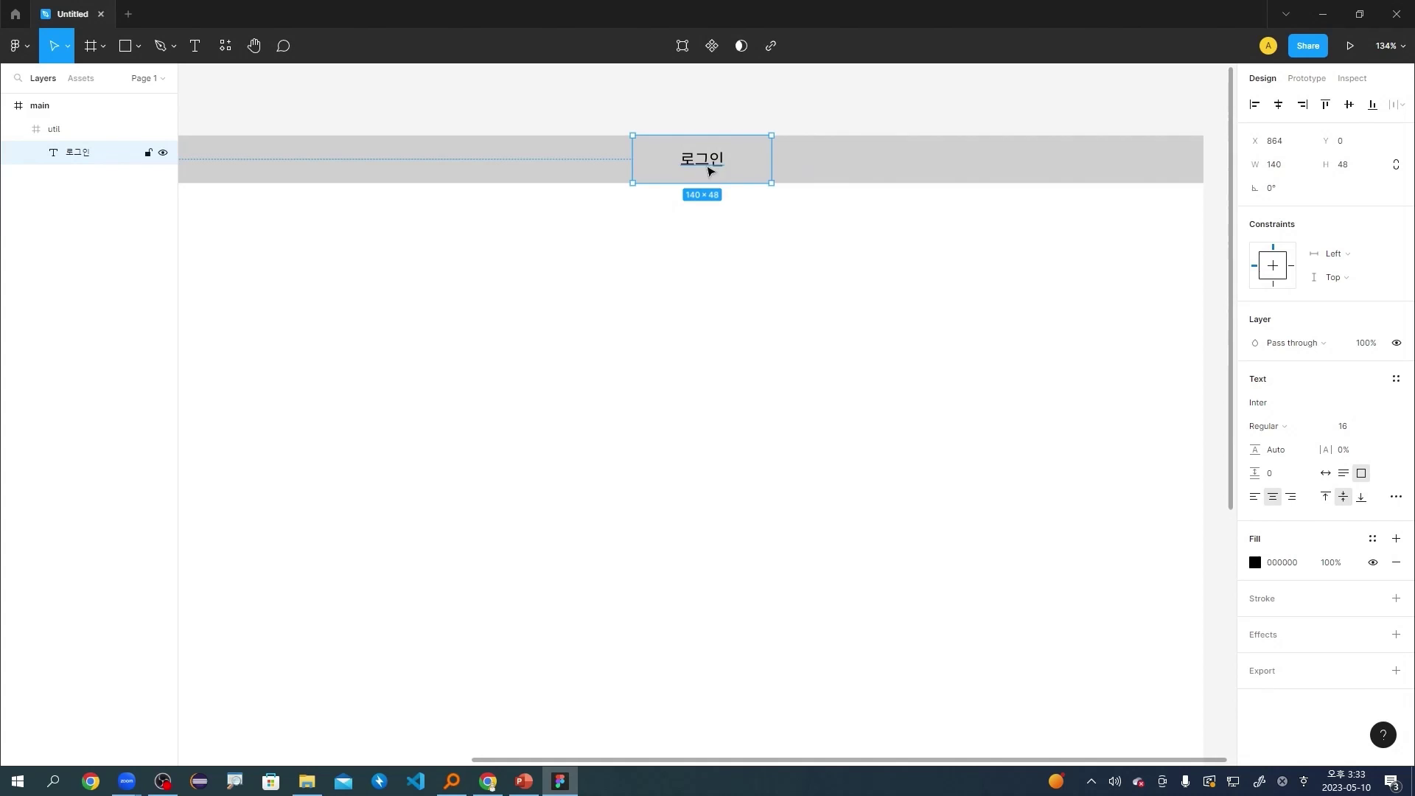
click(1291, 166)
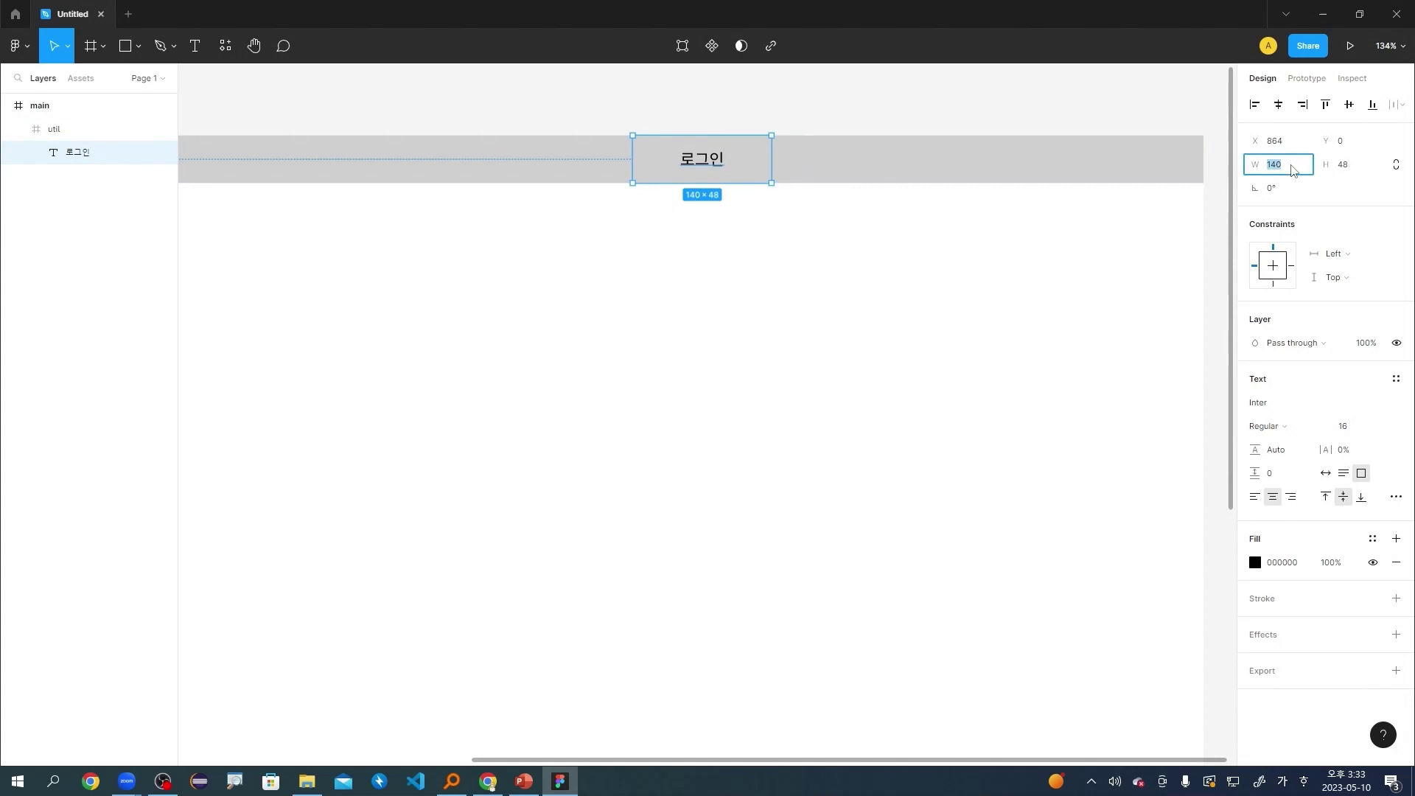
key(Return)
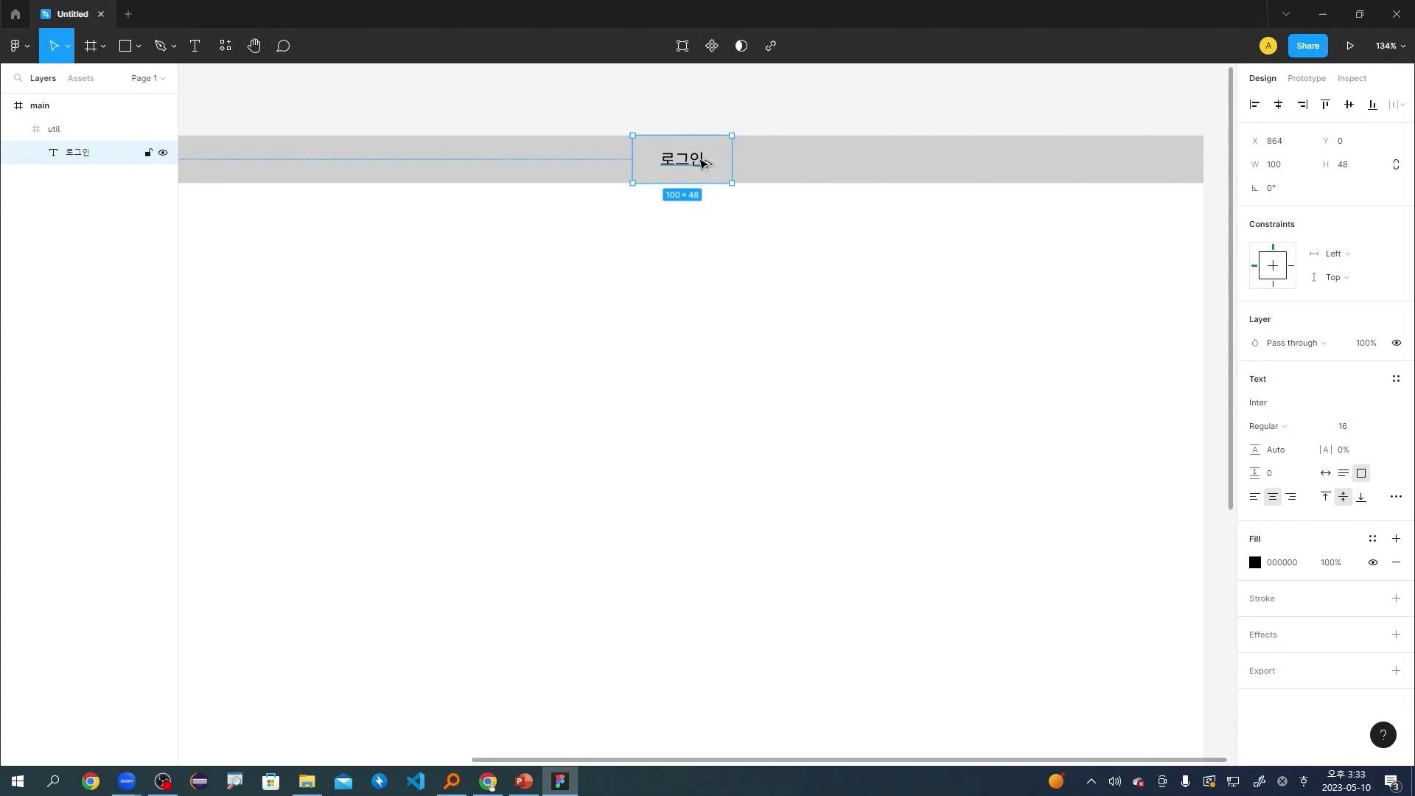
Duplicate the 로그인 text box to its right at about X 1014 and change the copy's text to 회원가입.
drag(702, 162, 851, 164)
key(Return)
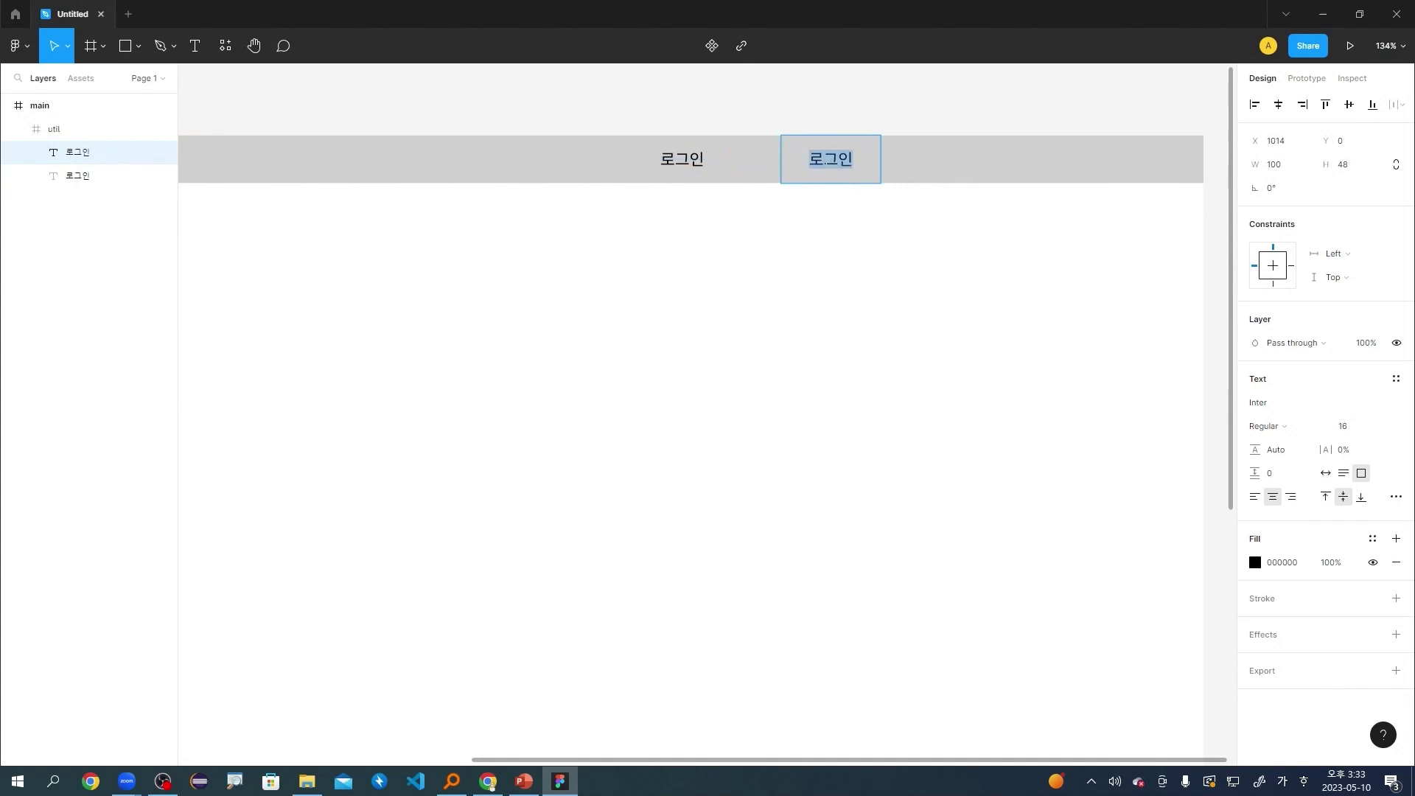
text(회원가입)
key(Escape)
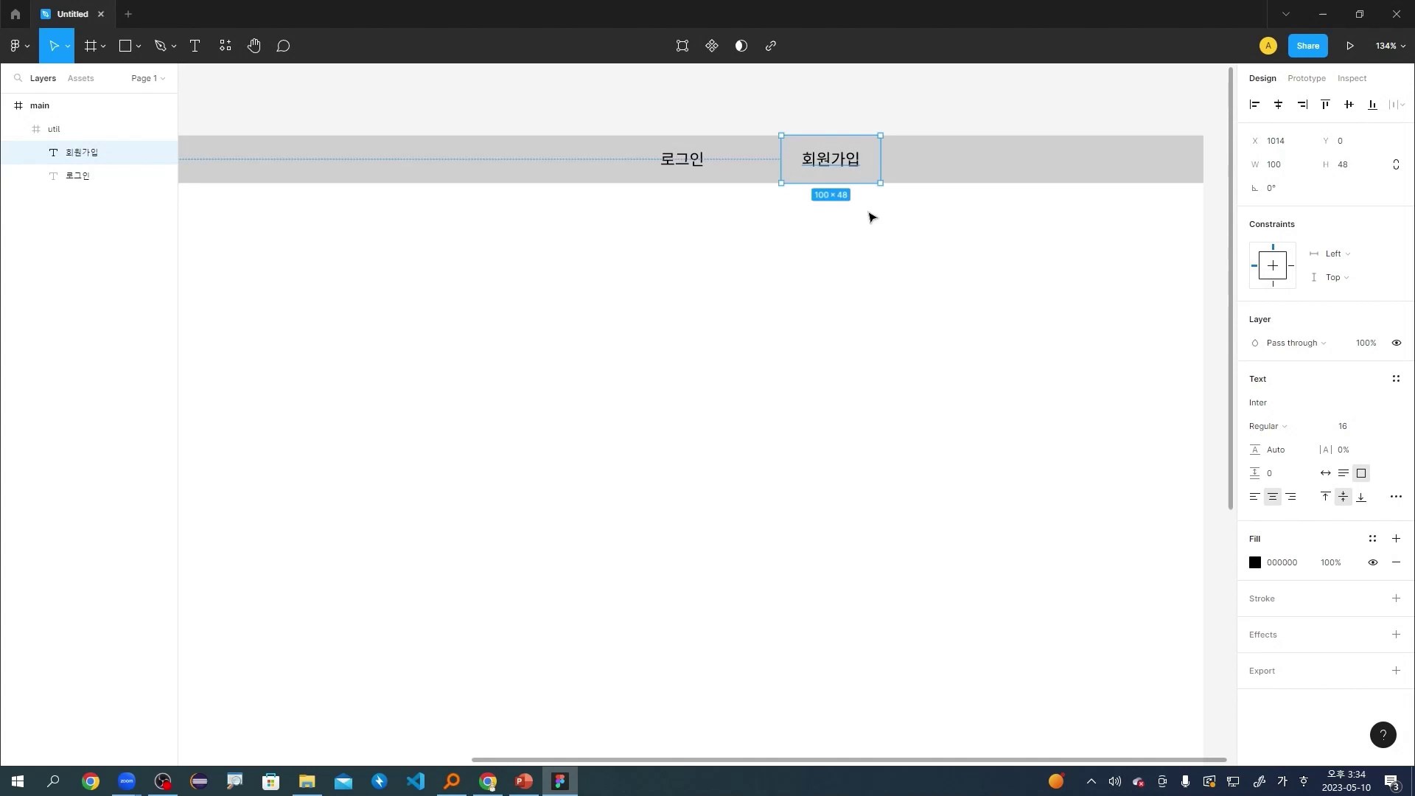
click(872, 217)
Move the 회원가입 text to about X 1326 near the util frame's right end and the 로그인 text to about X 1010.
scroll(872, 217, down, 5)
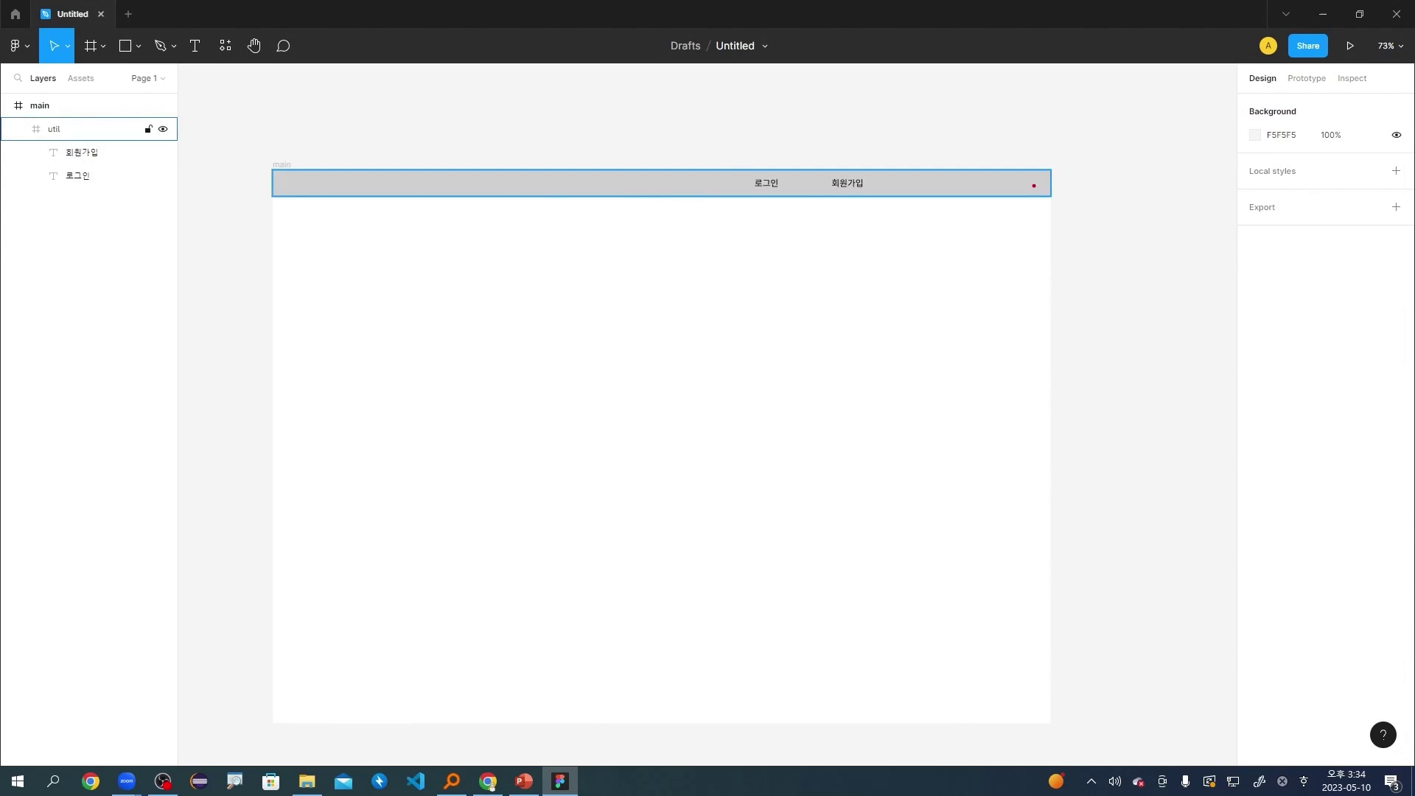
drag(1012, 181, 1050, 180)
drag(920, 180, 1051, 179)
click(850, 192)
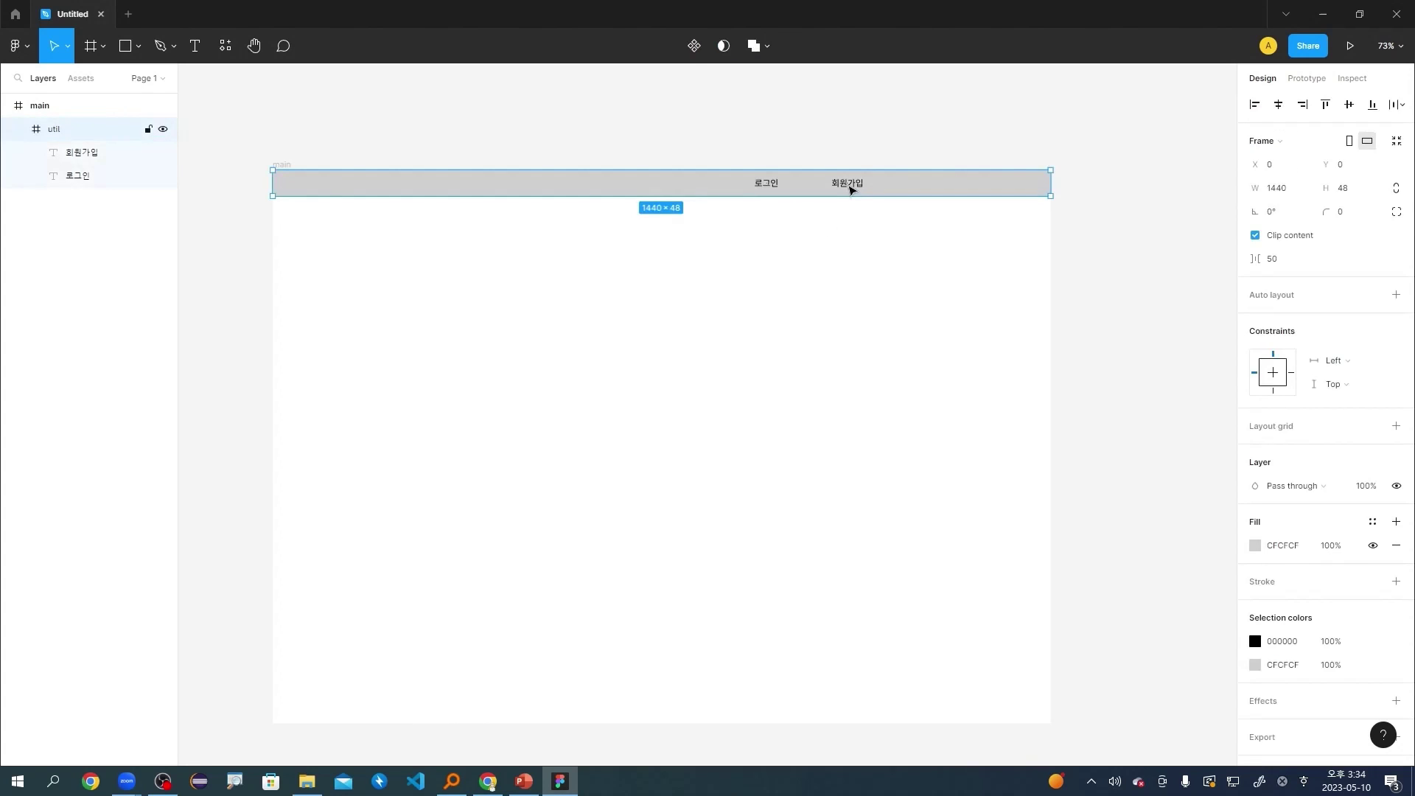
click(849, 186)
drag(850, 187, 1019, 189)
click(767, 196)
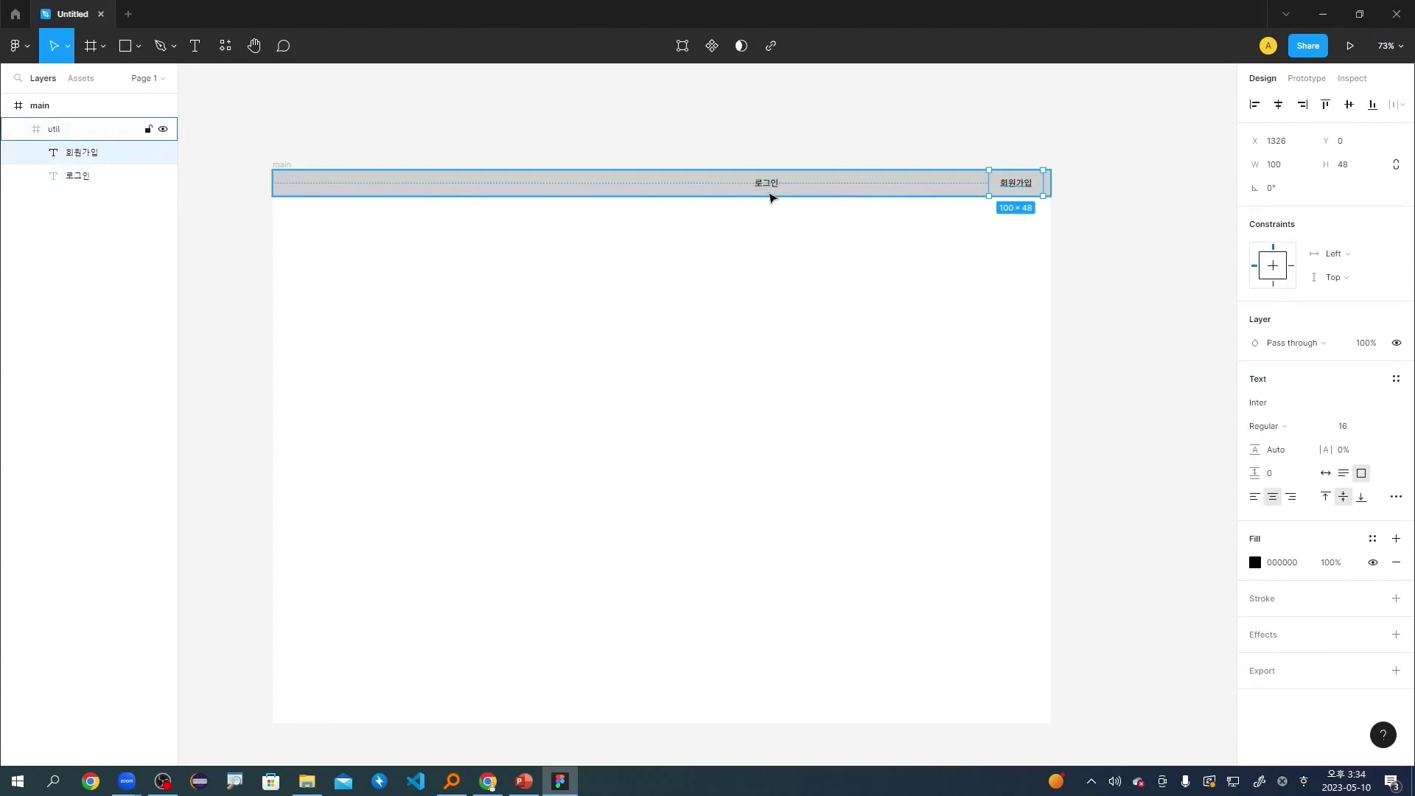
click(764, 183)
drag(764, 183, 859, 190)
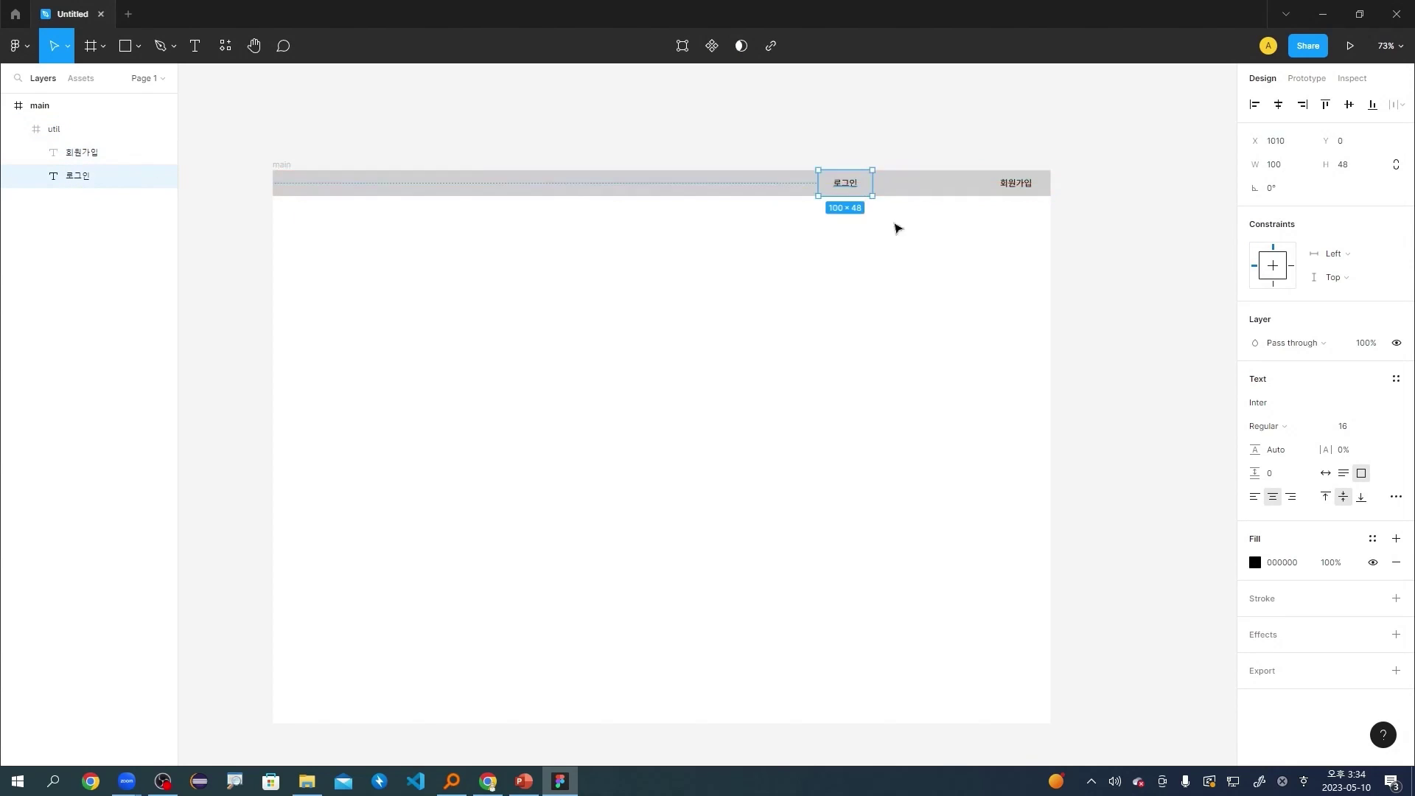
click(1127, 192)
Apply auto layout to the util frame and stretch it to the main frame's full width of 1440.
scroll(1123, 190, up, 3)
scroll(1123, 190, up, 1)
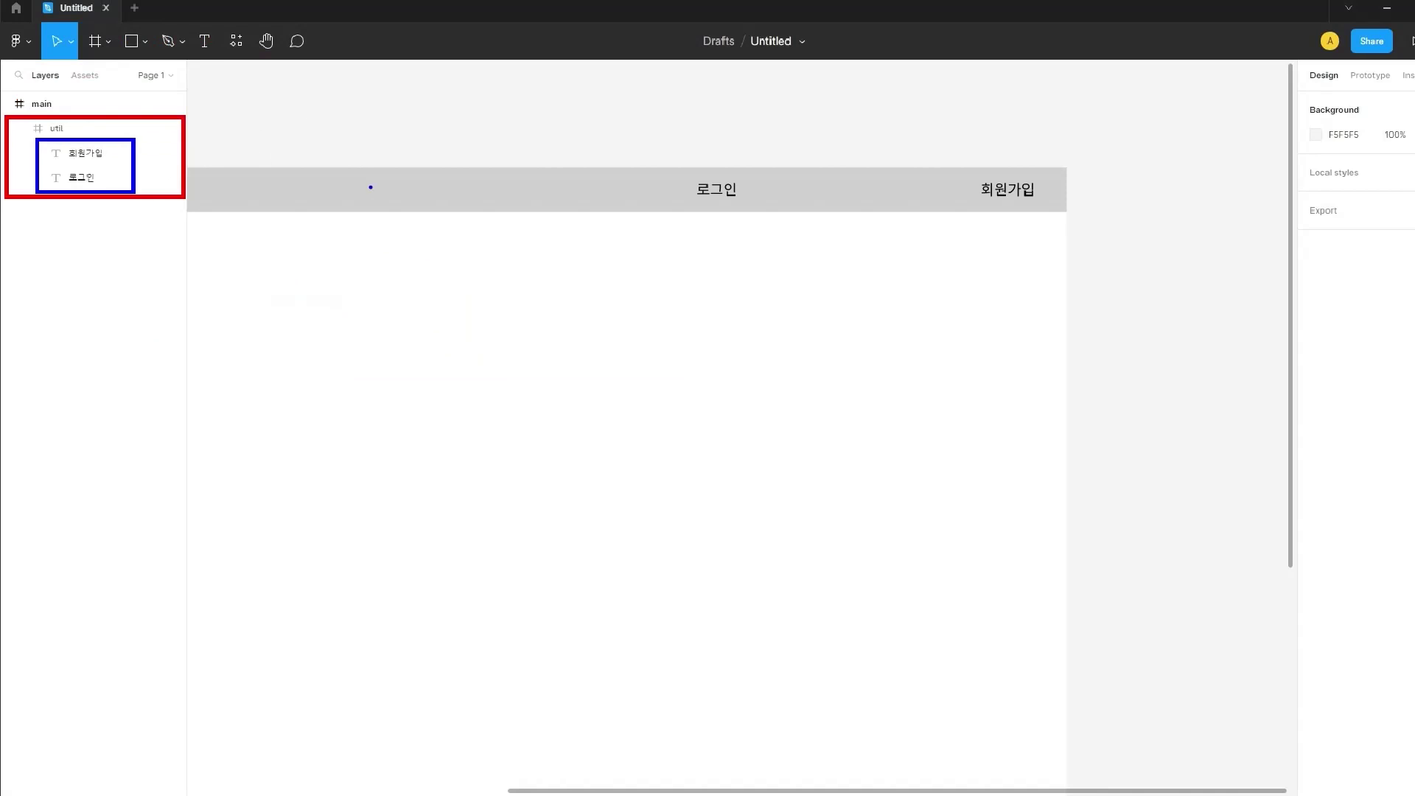
click(616, 206)
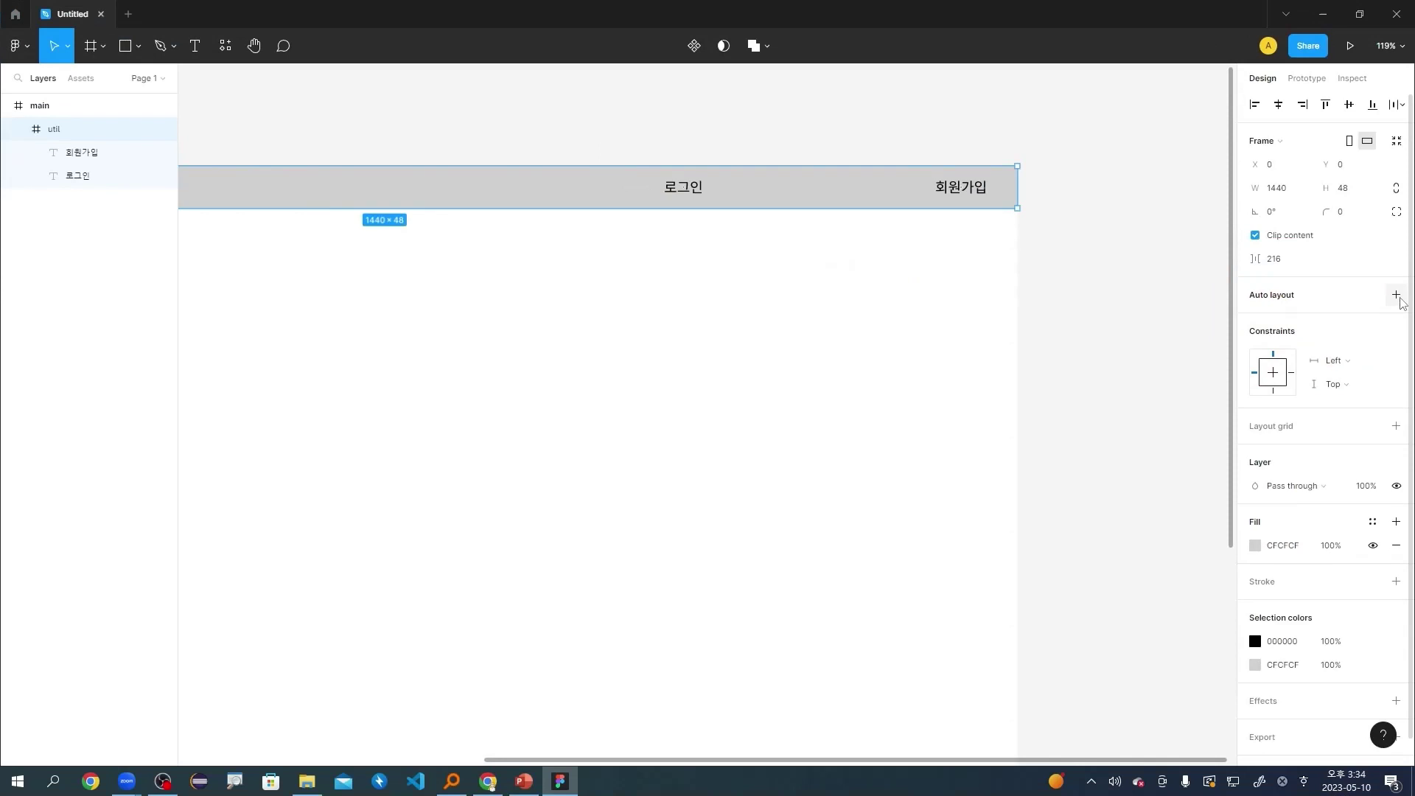
click(1339, 287)
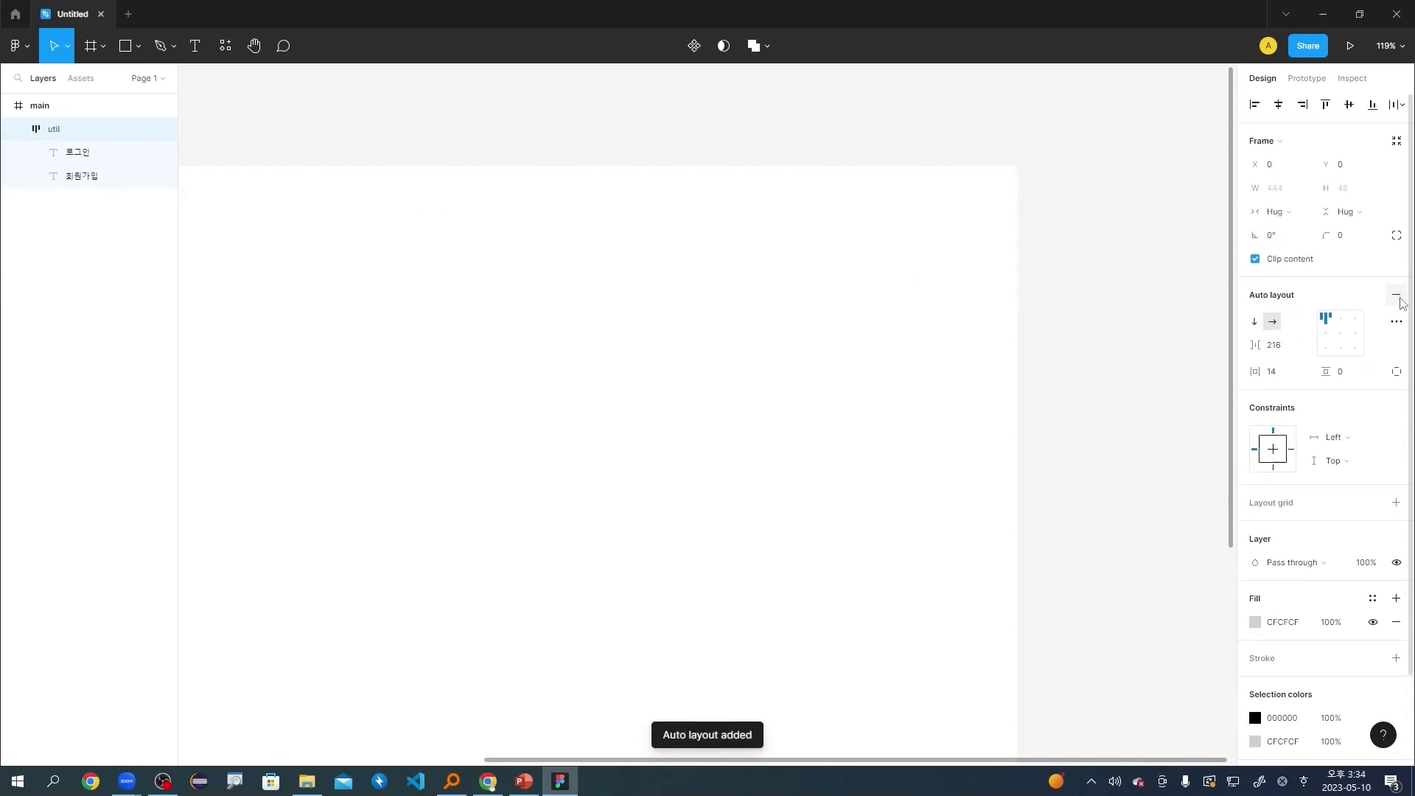
scroll(685, 313, down, 5)
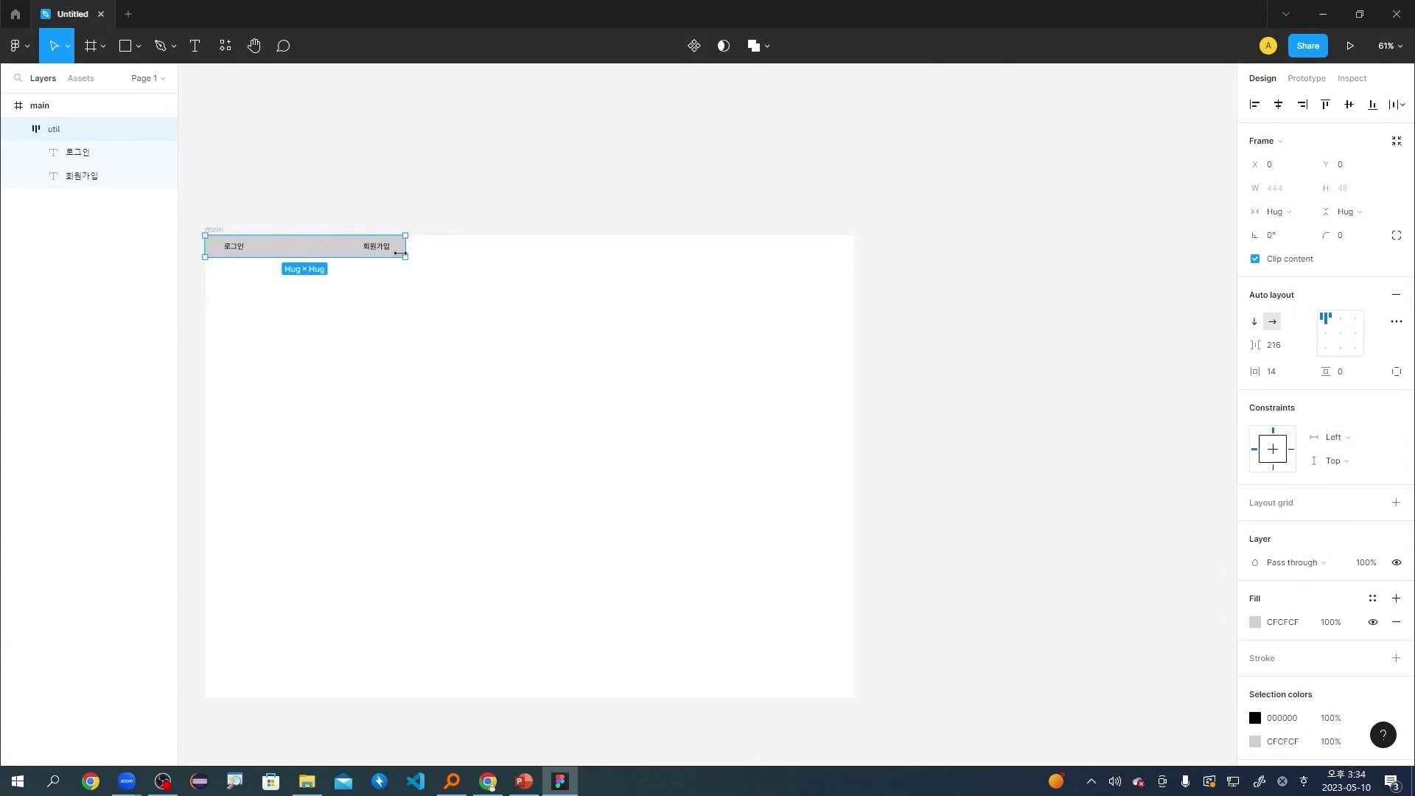
drag(406, 250, 853, 256)
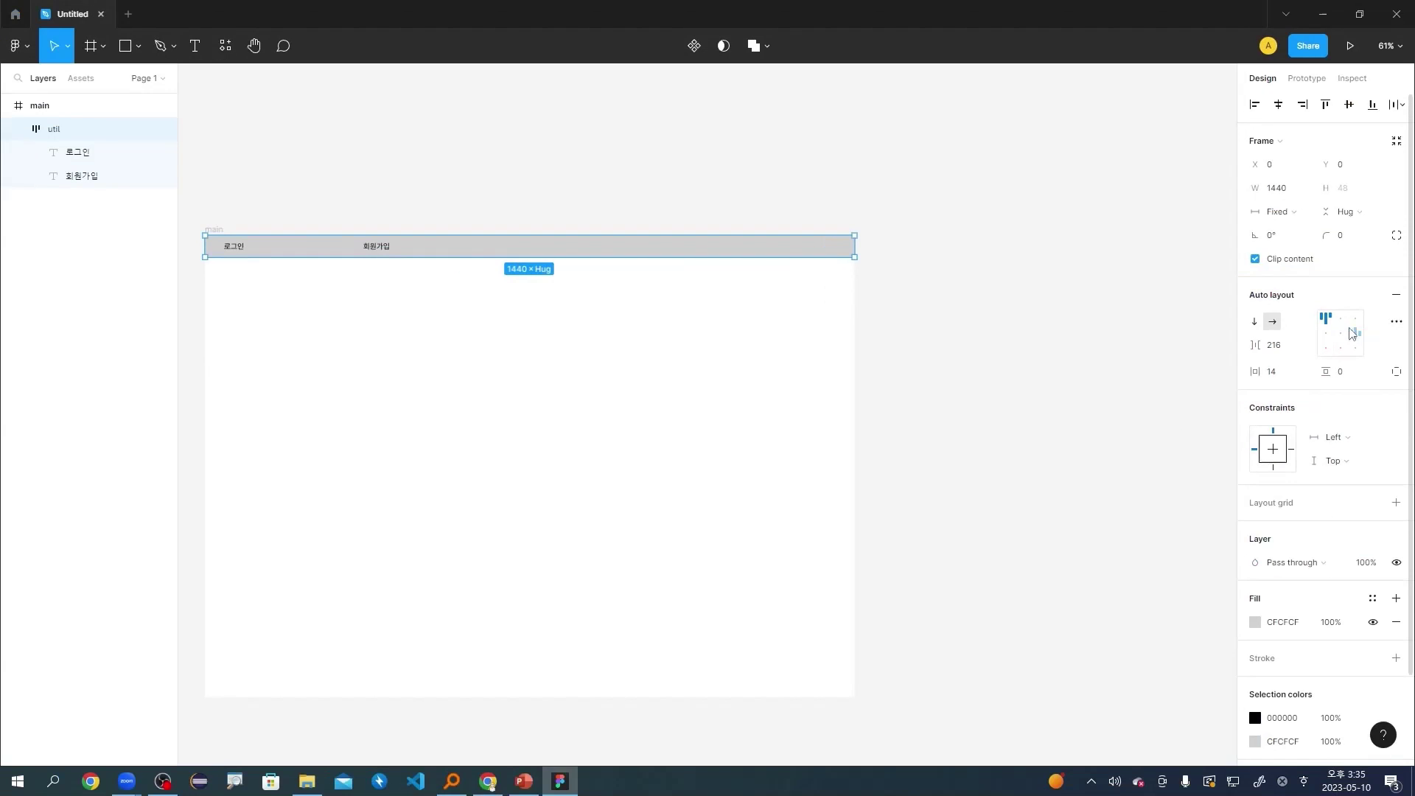
Align the util frame's auto layout items to the right and vertical middle, with a spacing of 20 between them.
click(1176, 336)
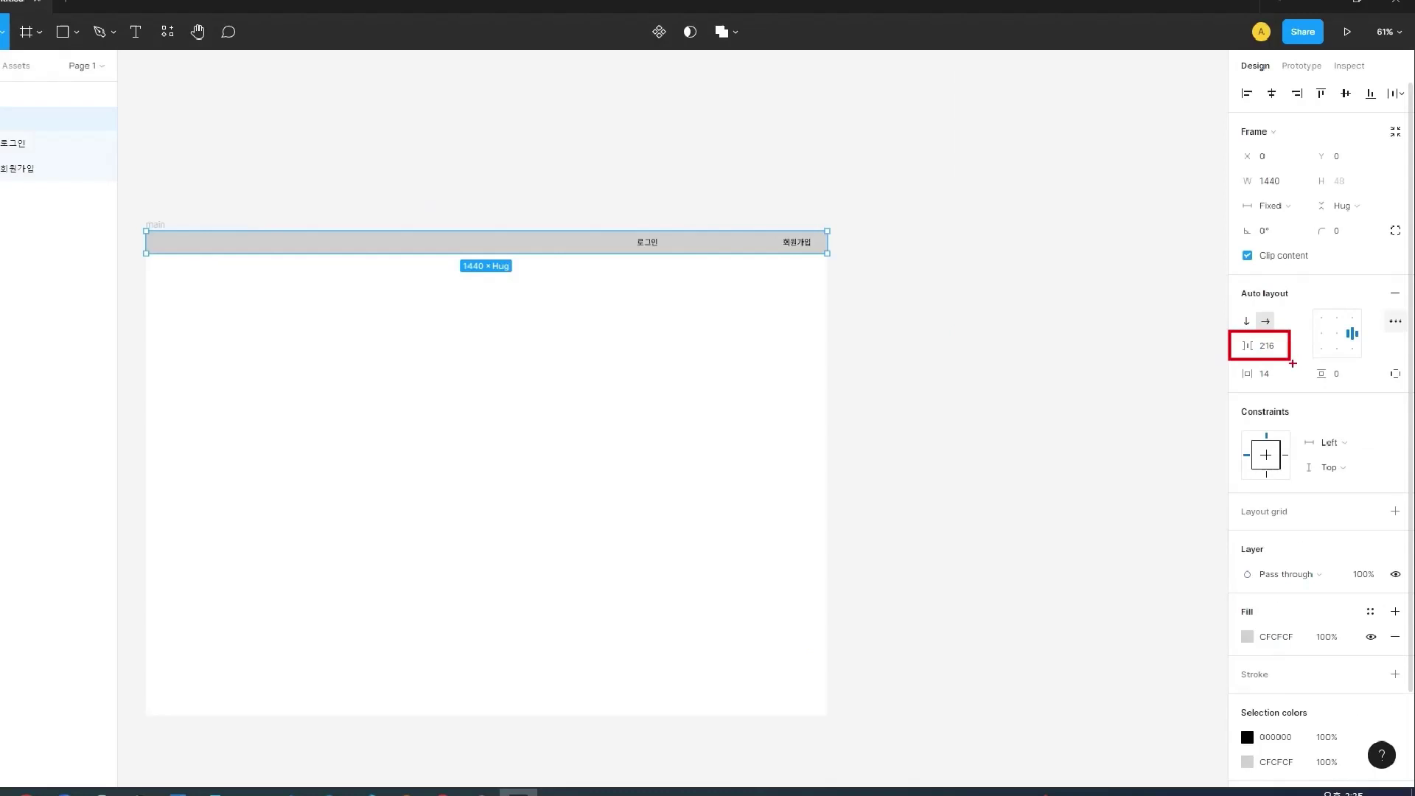
click(875, 395)
text(20)
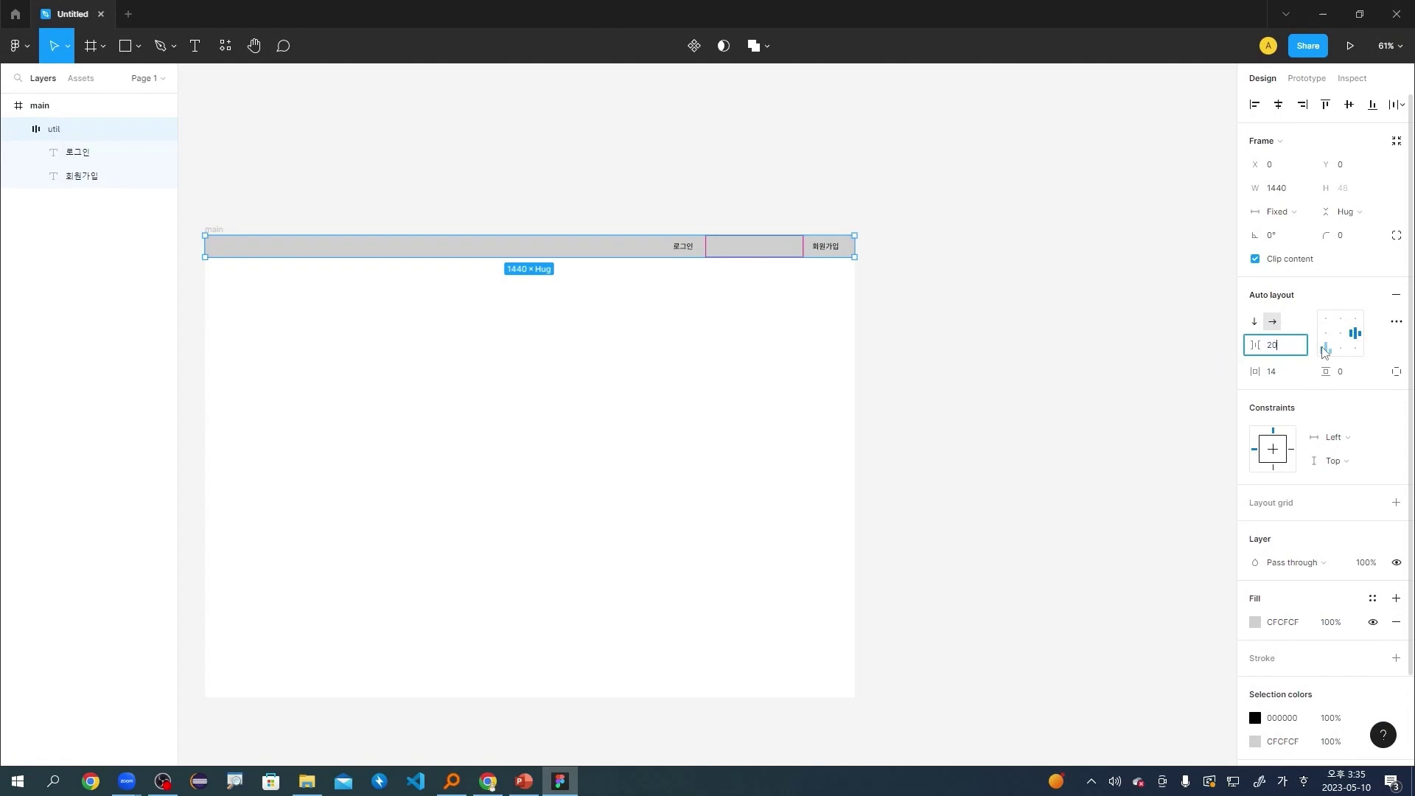
key(Return)
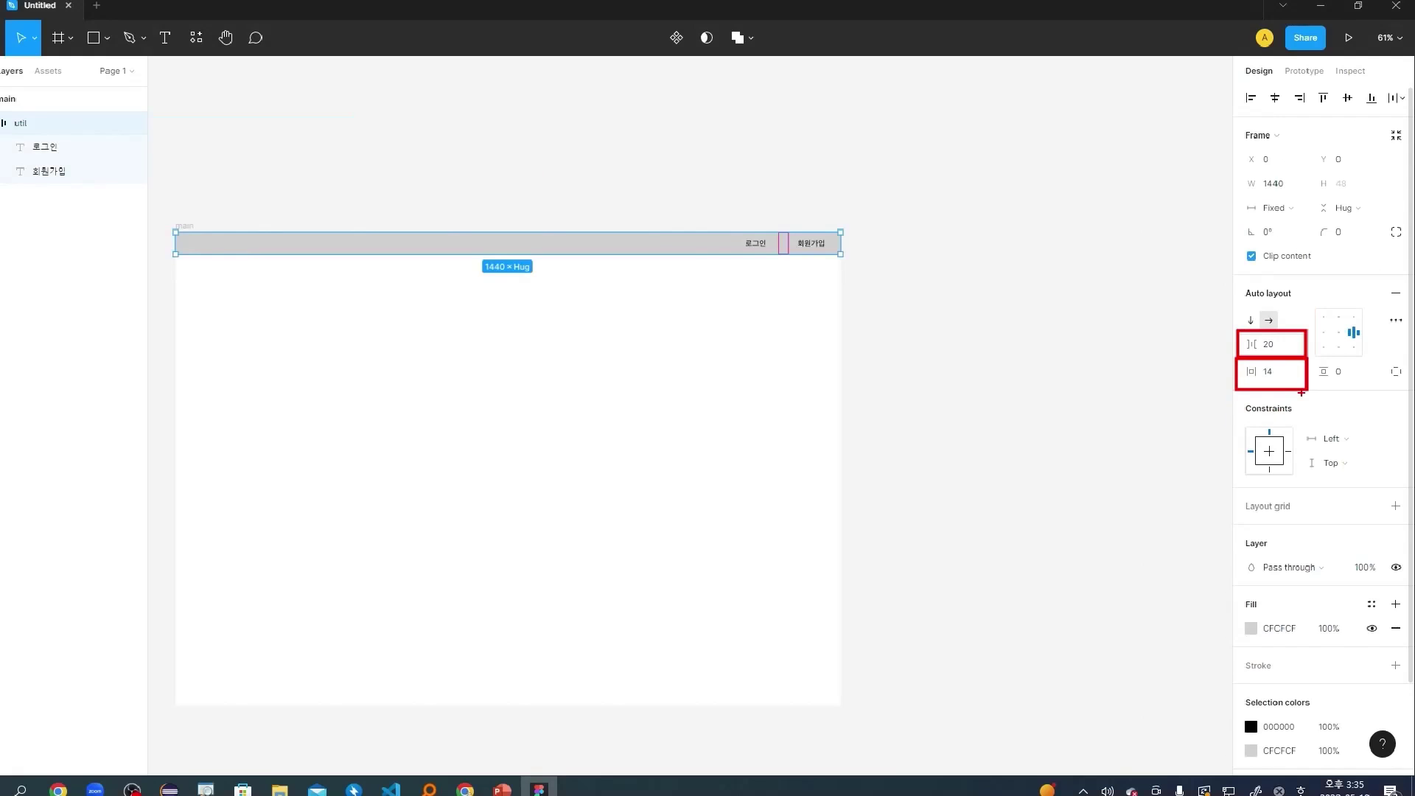
Set the util frame's horizontal auto layout padding to 20.
click(1232, 412)
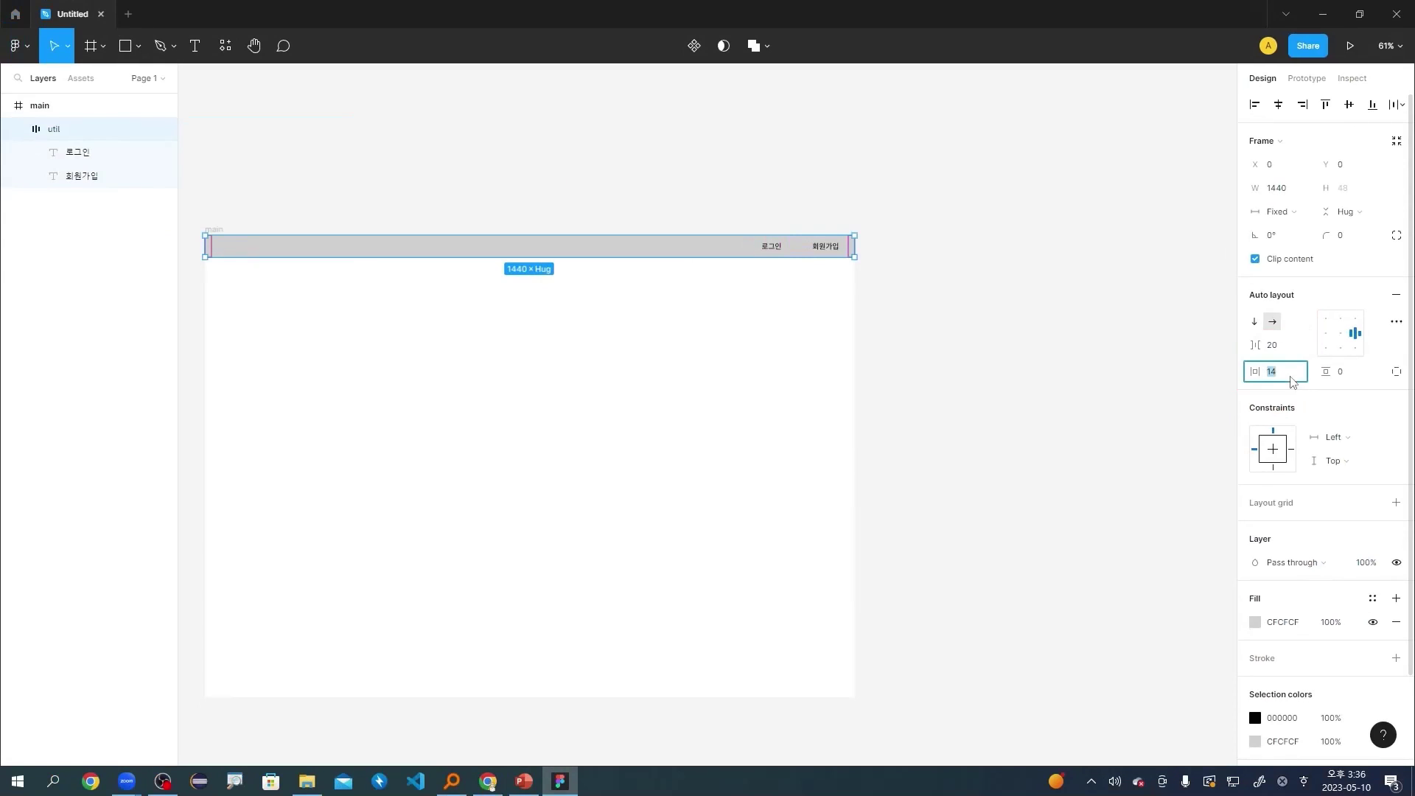
key(Return)
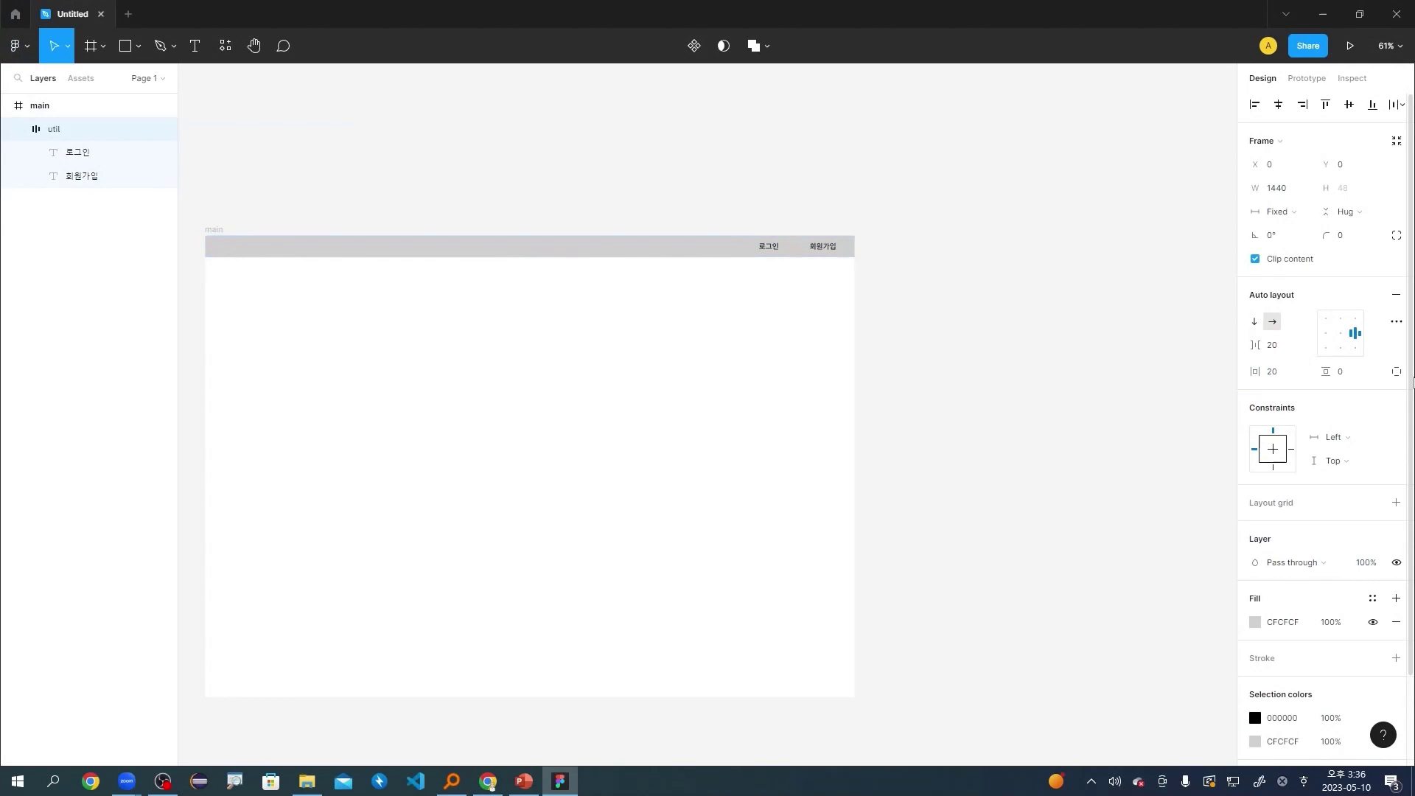
key(Escape)
Add a 100 by 100 frame inside main and place it just below the util bar at X 0, about Y 58.
key(h)
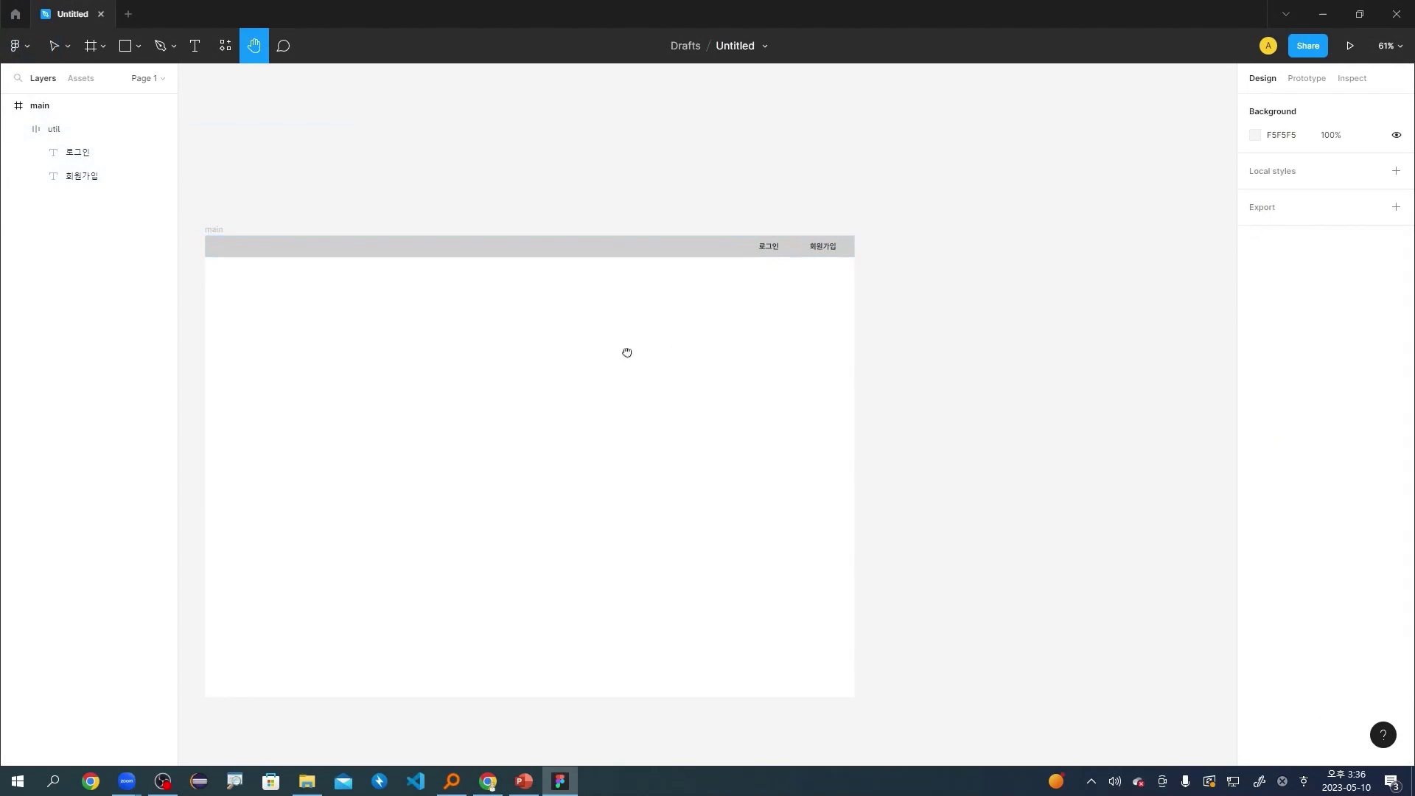
drag(627, 352, 767, 275)
scroll(704, 277, up, 1)
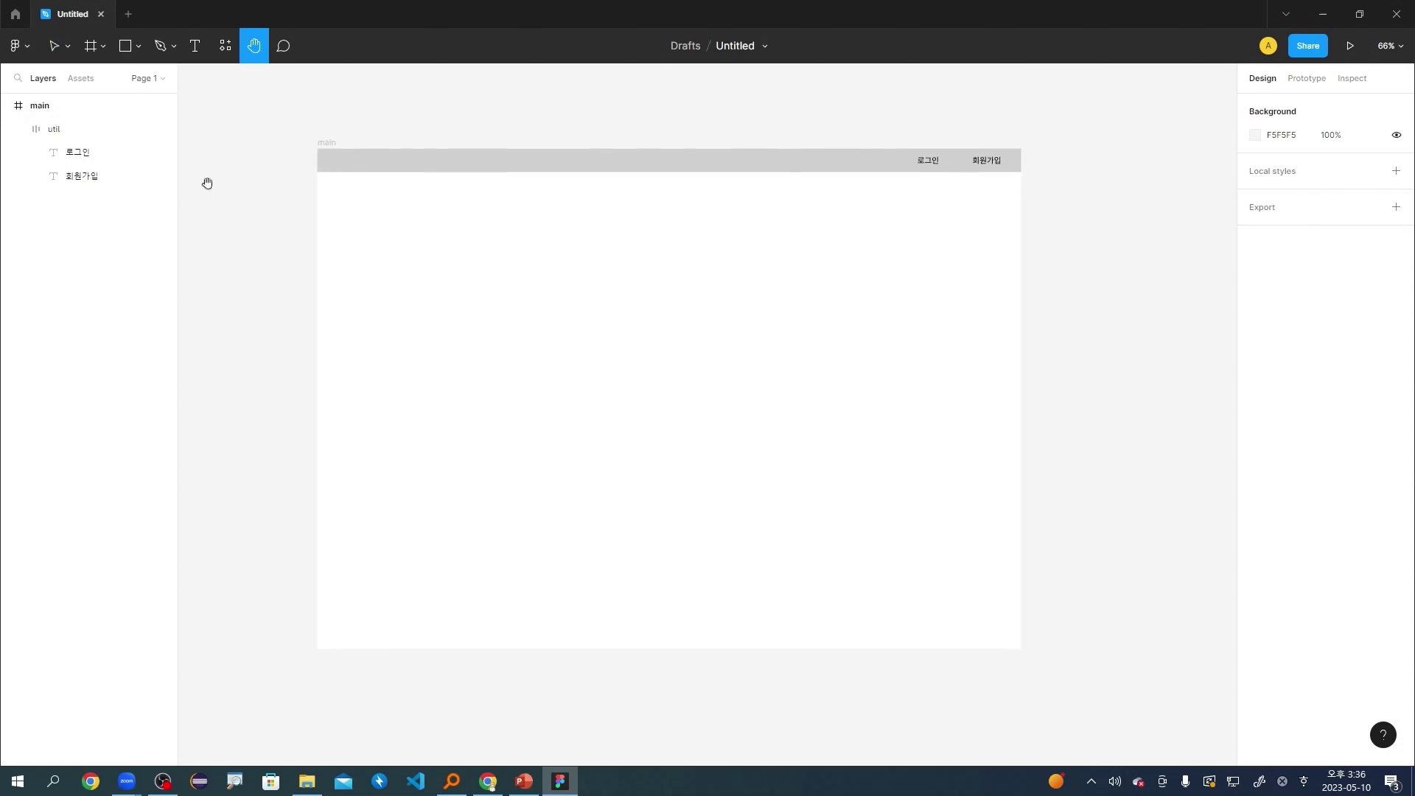
click(103, 48)
click(101, 78)
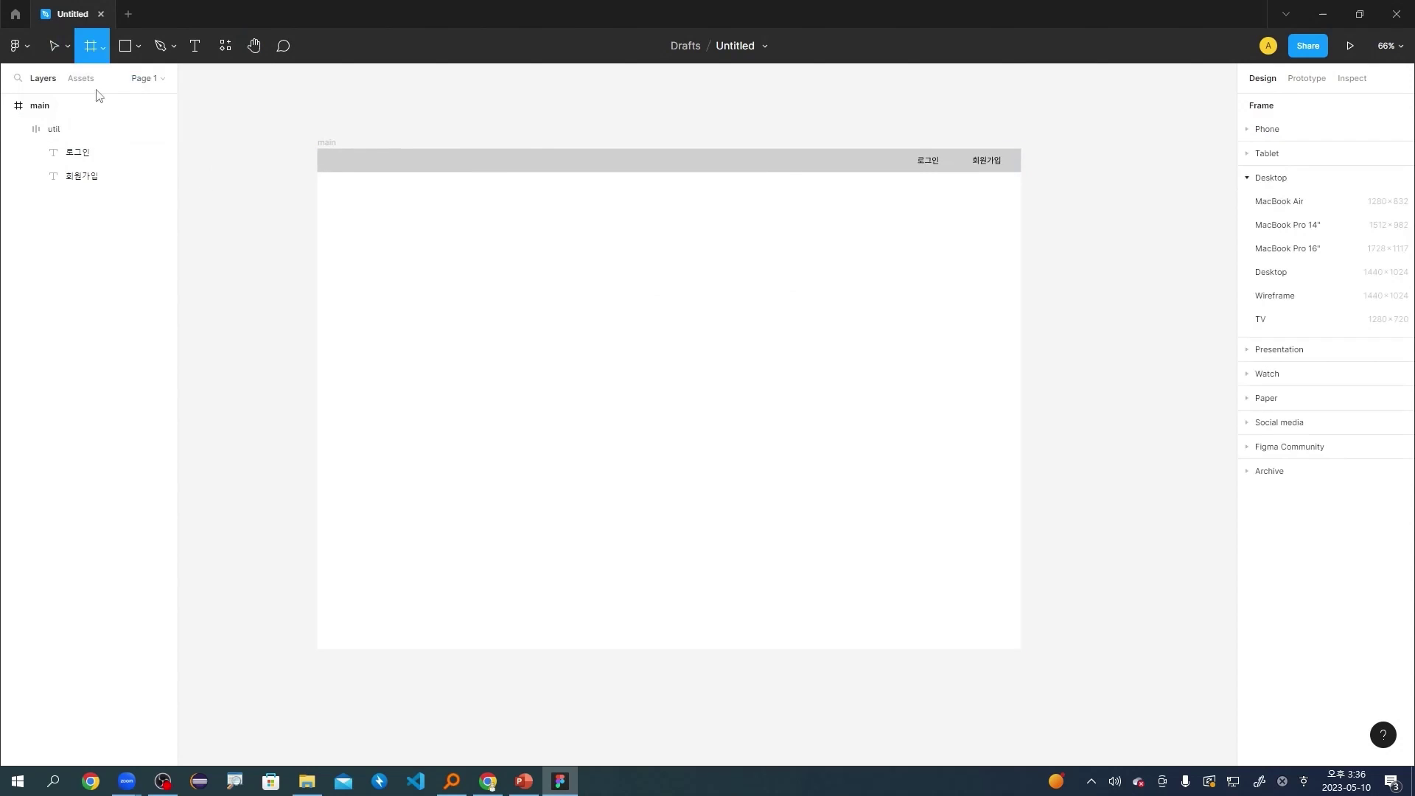
click(319, 175)
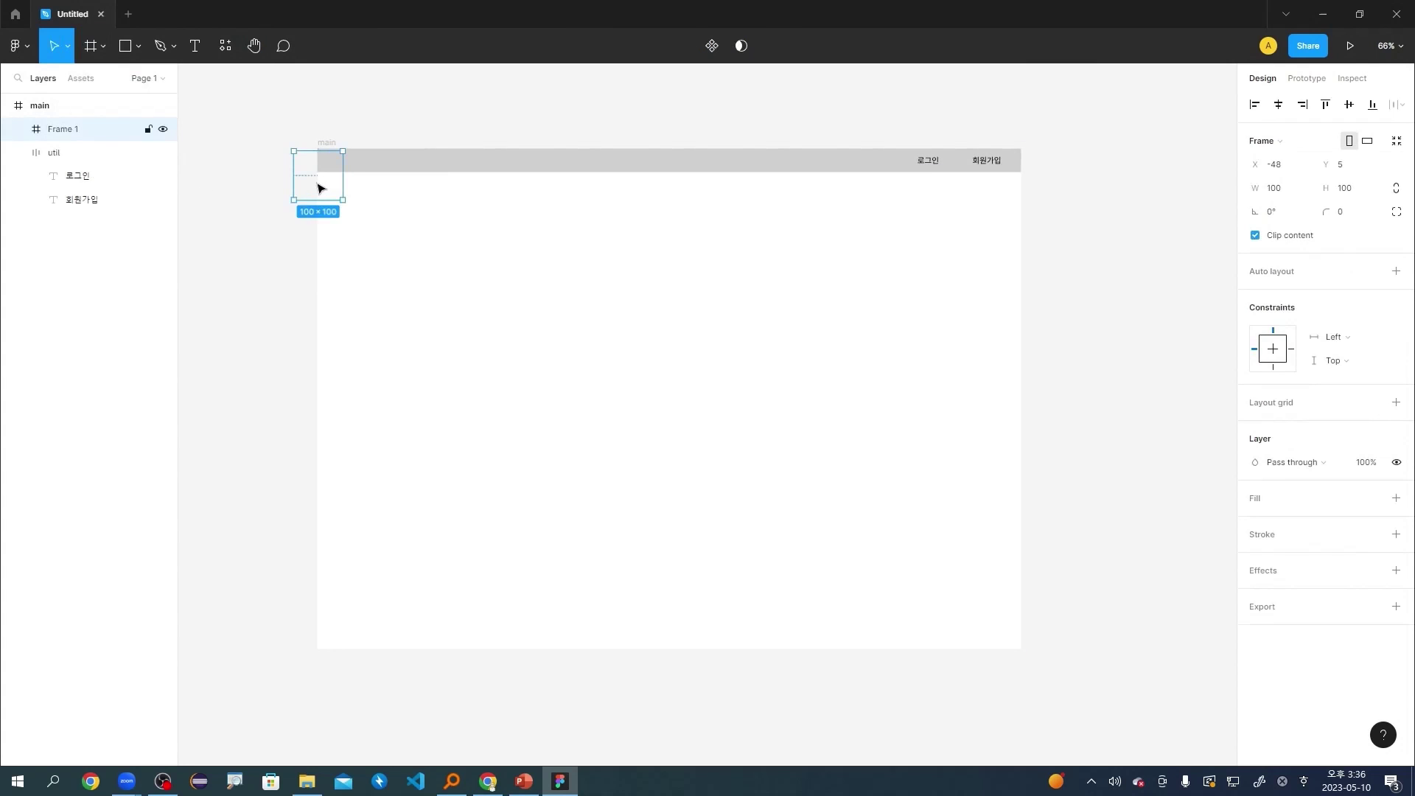
drag(319, 190, 345, 212)
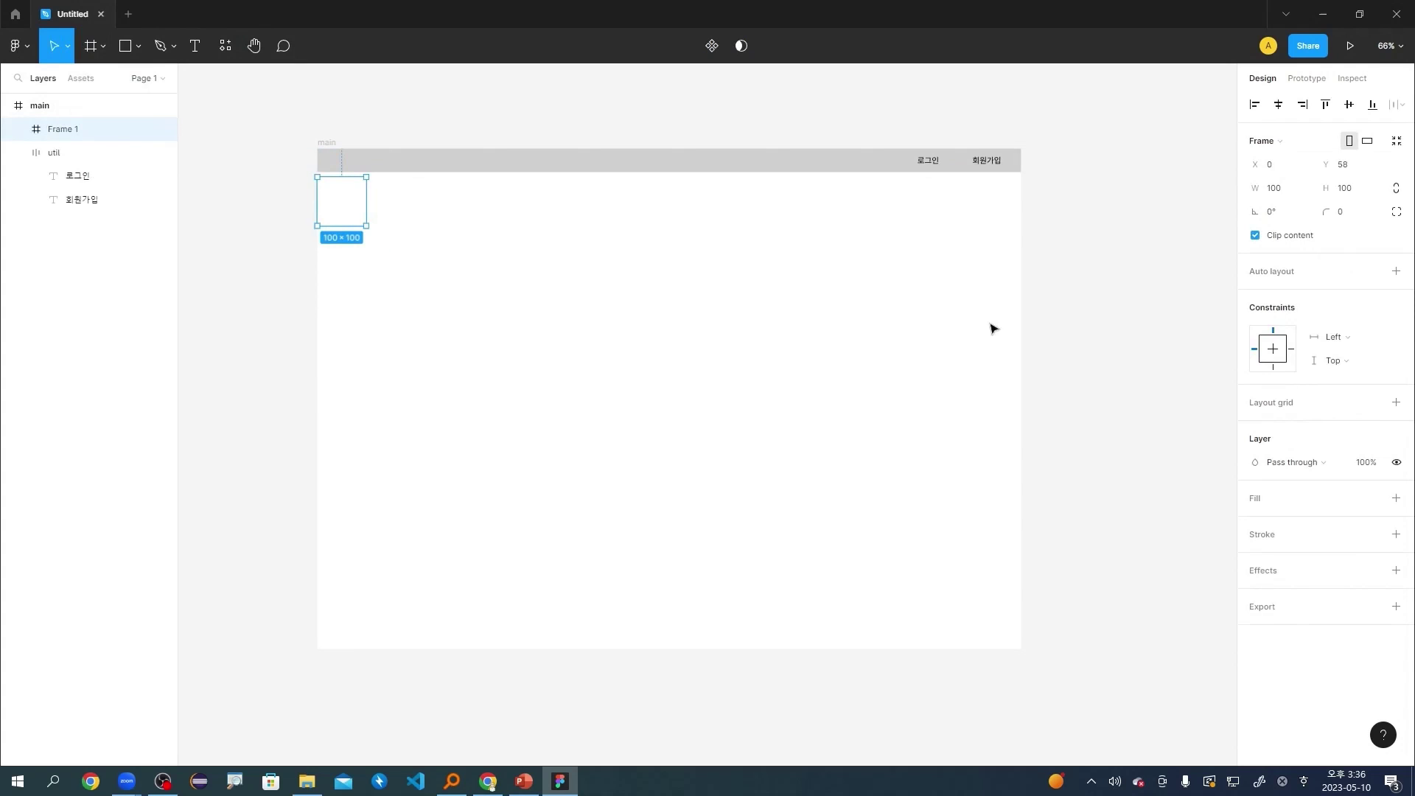
Give the new frame below the util bar a solid grey 8A8A8A fill.
click(1395, 498)
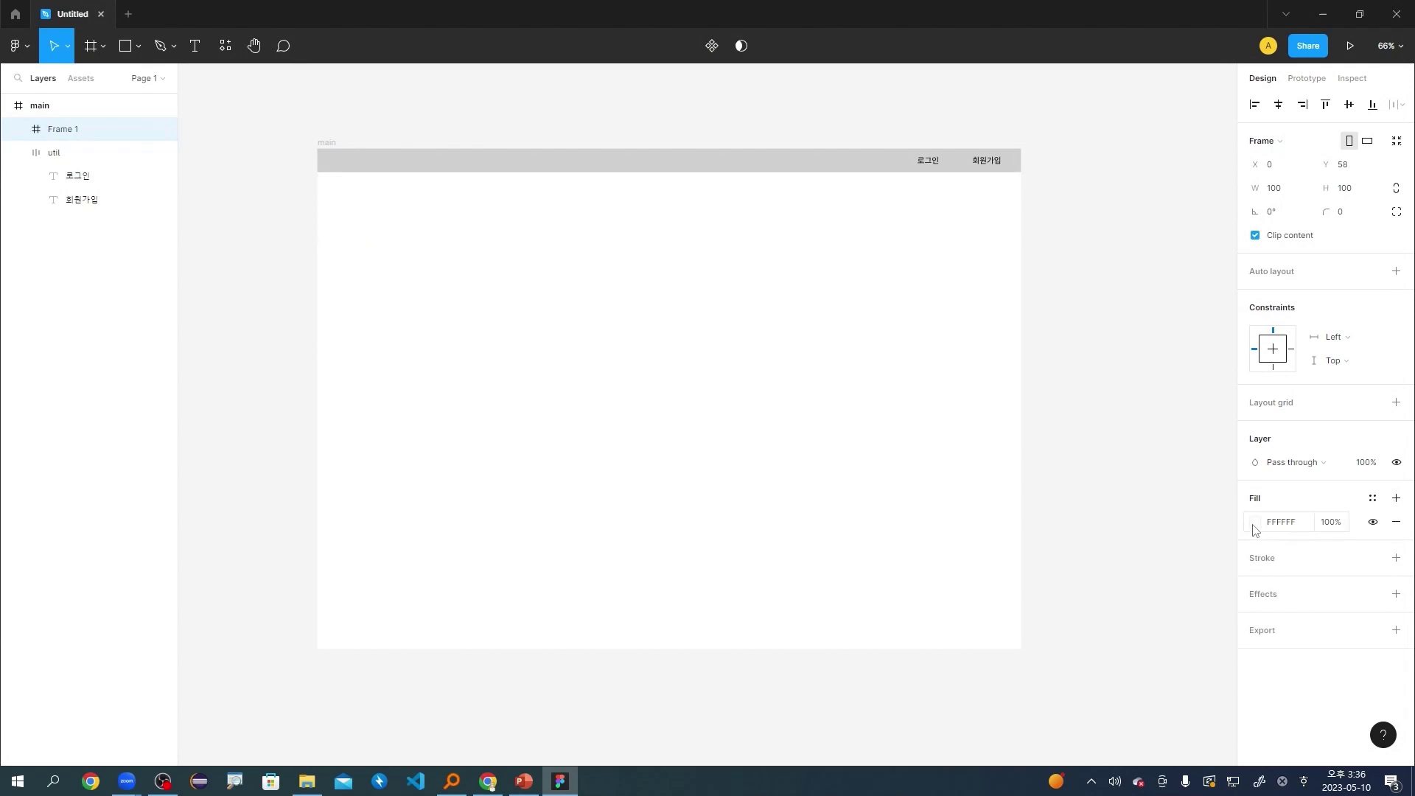
click(1255, 522)
drag(1083, 516, 953, 487)
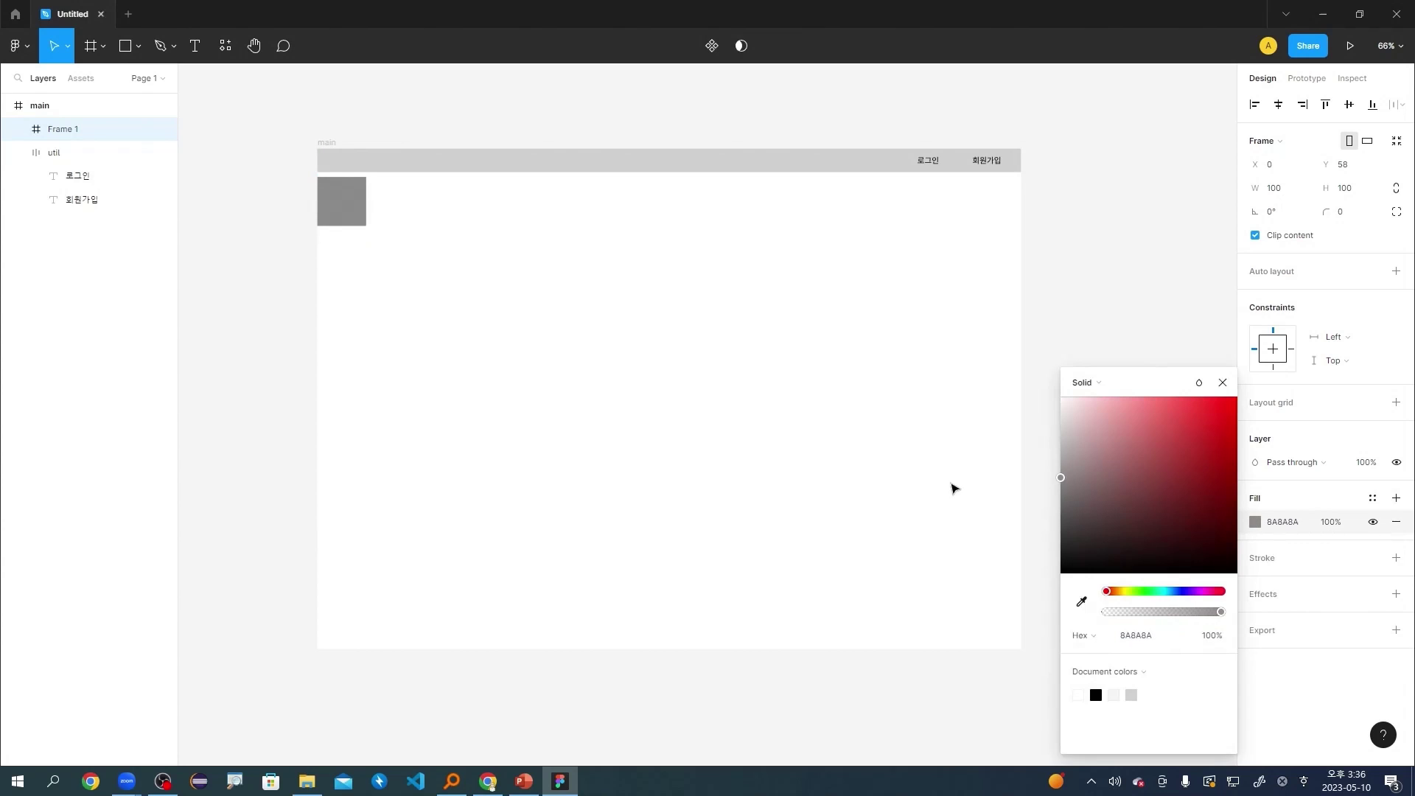
click(515, 221)
Resize the grey frame below the util bar to 1440 by 80 and move it up against the bar at Y 48.
click(338, 207)
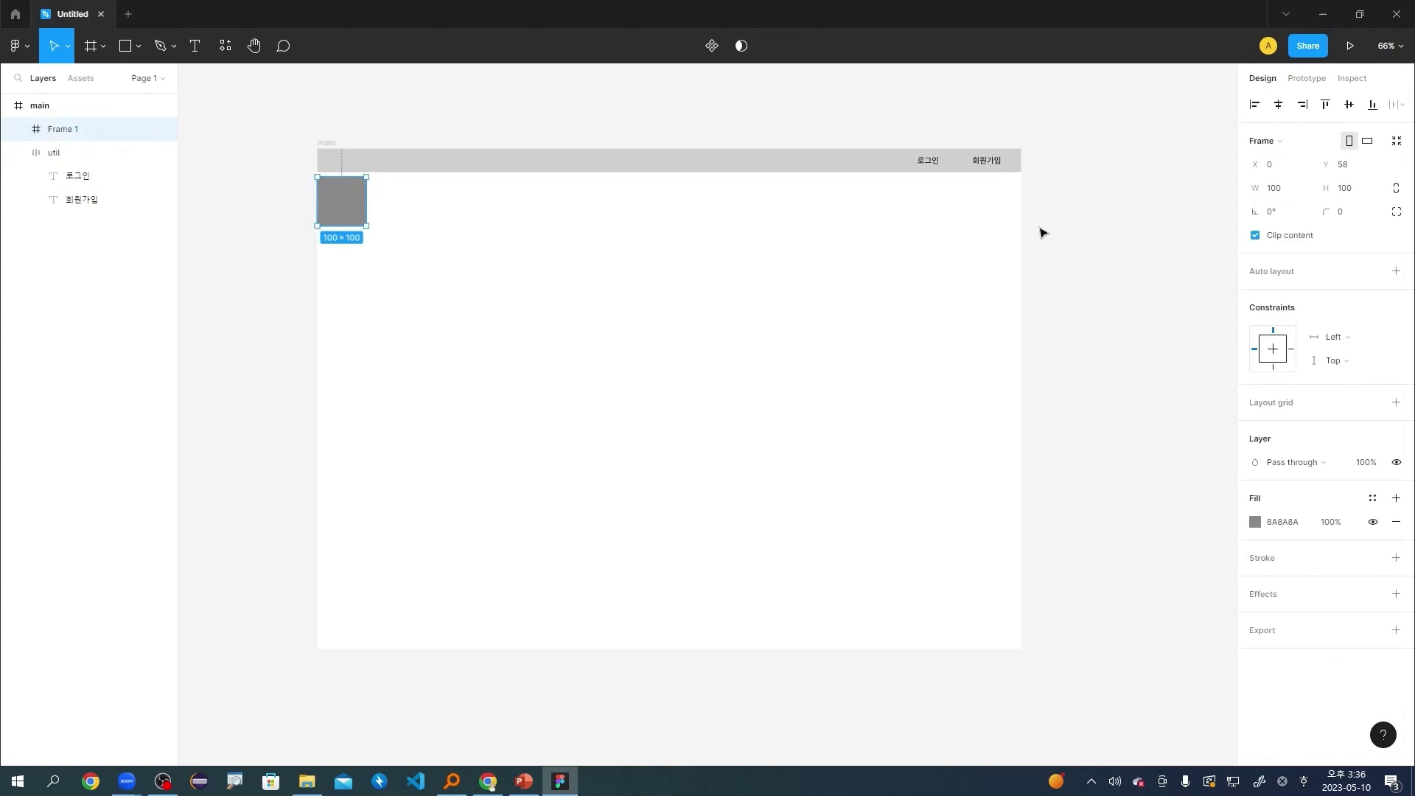
click(1297, 193)
text(1440)
key(Tab)
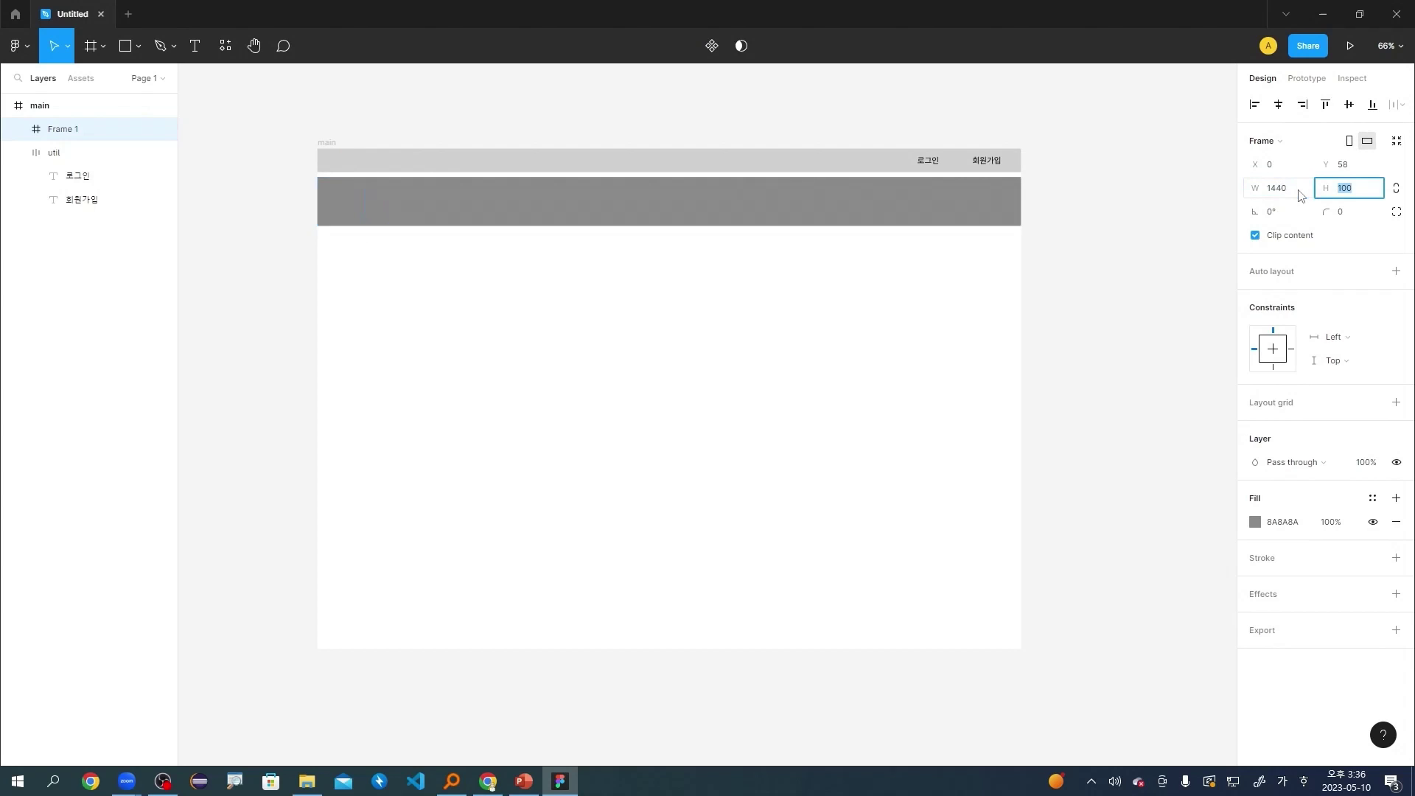
text(80)
key(Return)
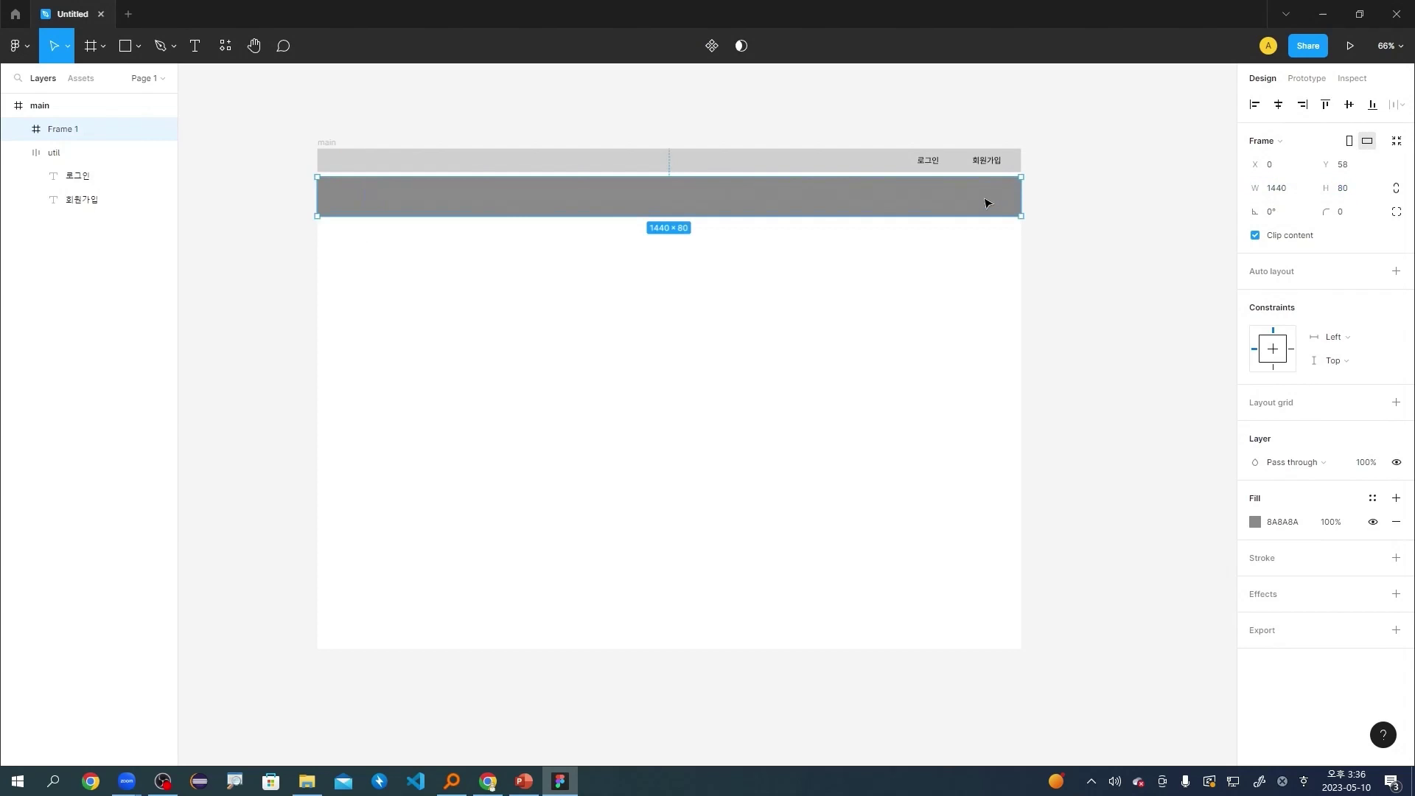
key(shift+Up)
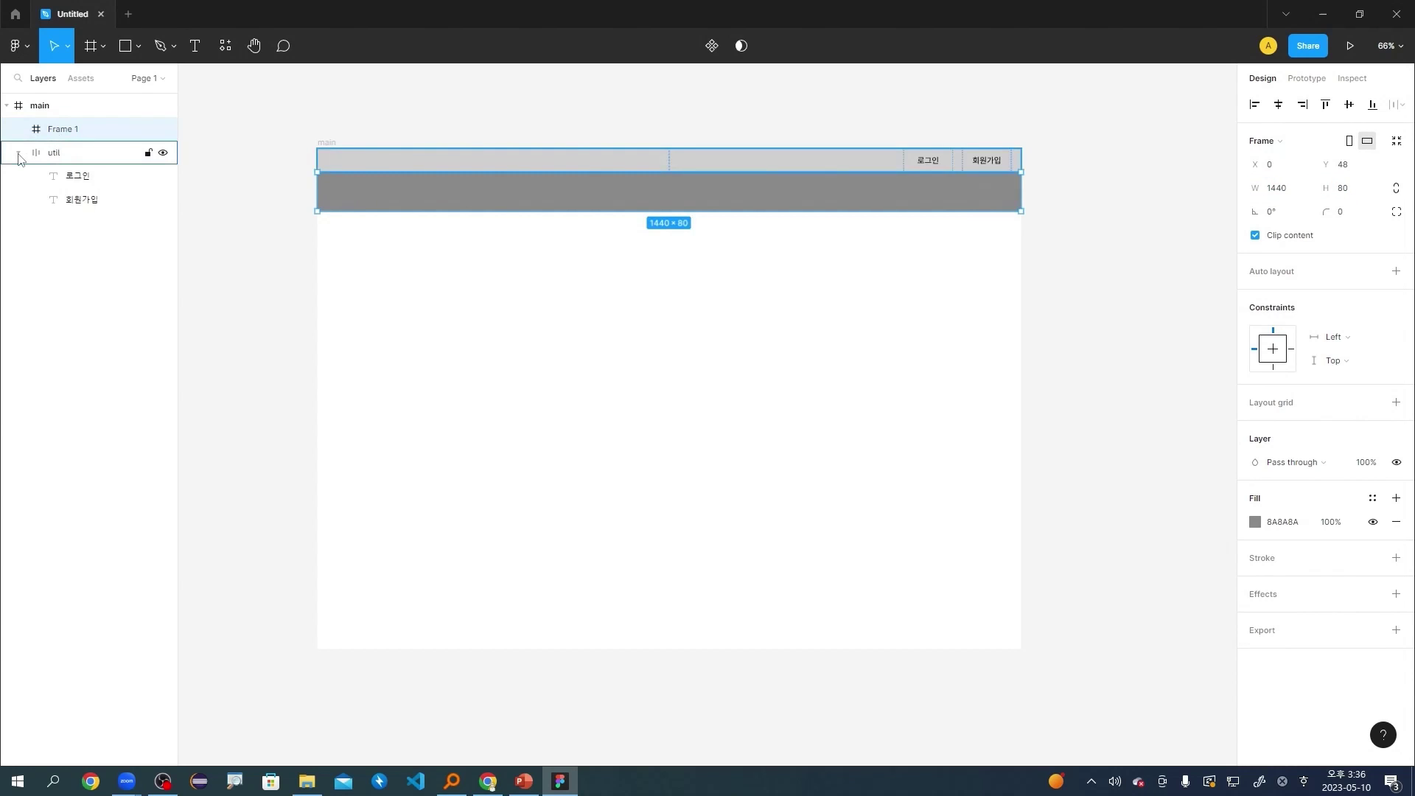
Collapse the util layer and rename the grey frame below the util bar as header.
click(19, 154)
double_click(64, 129)
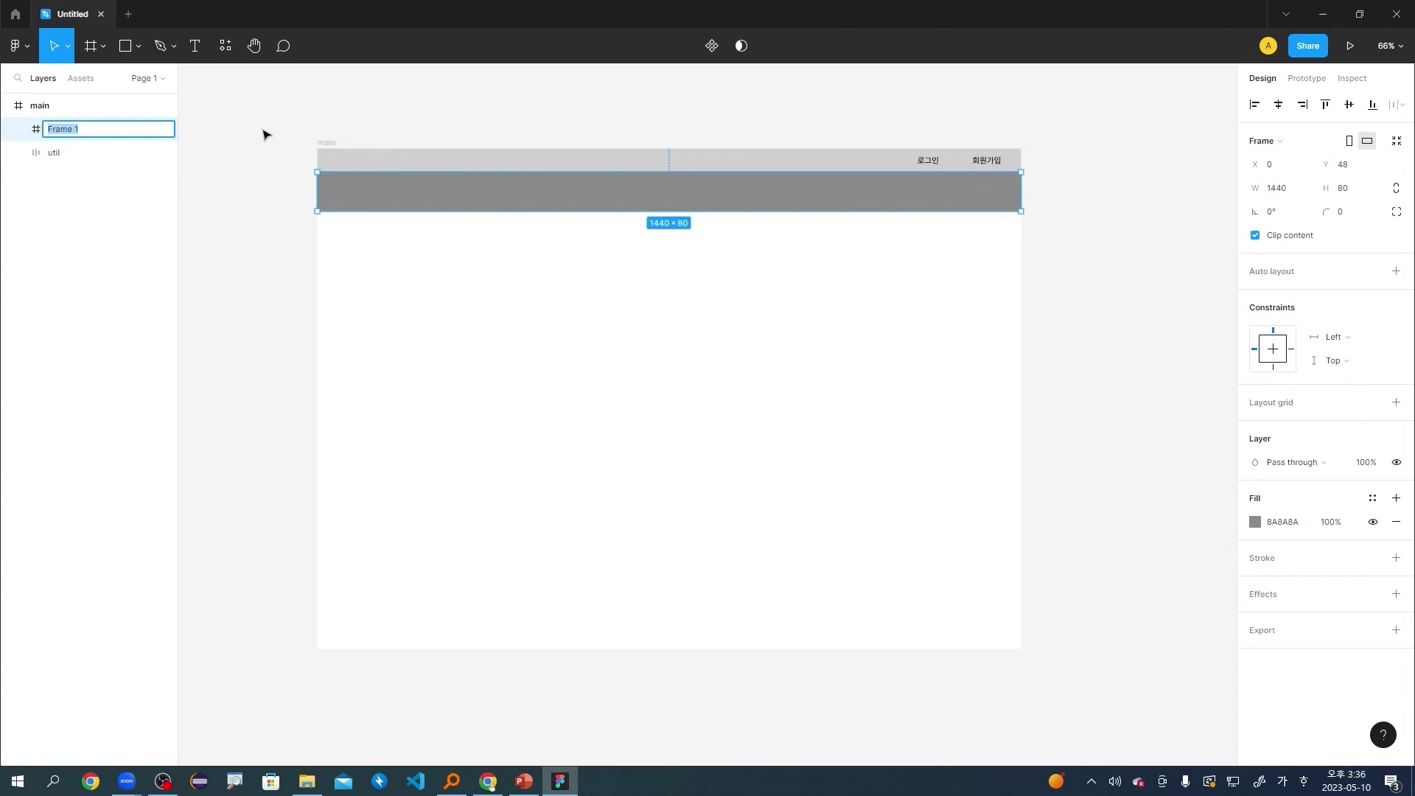
text(ㅗㄷㅁ)
text(header)
key(Return)
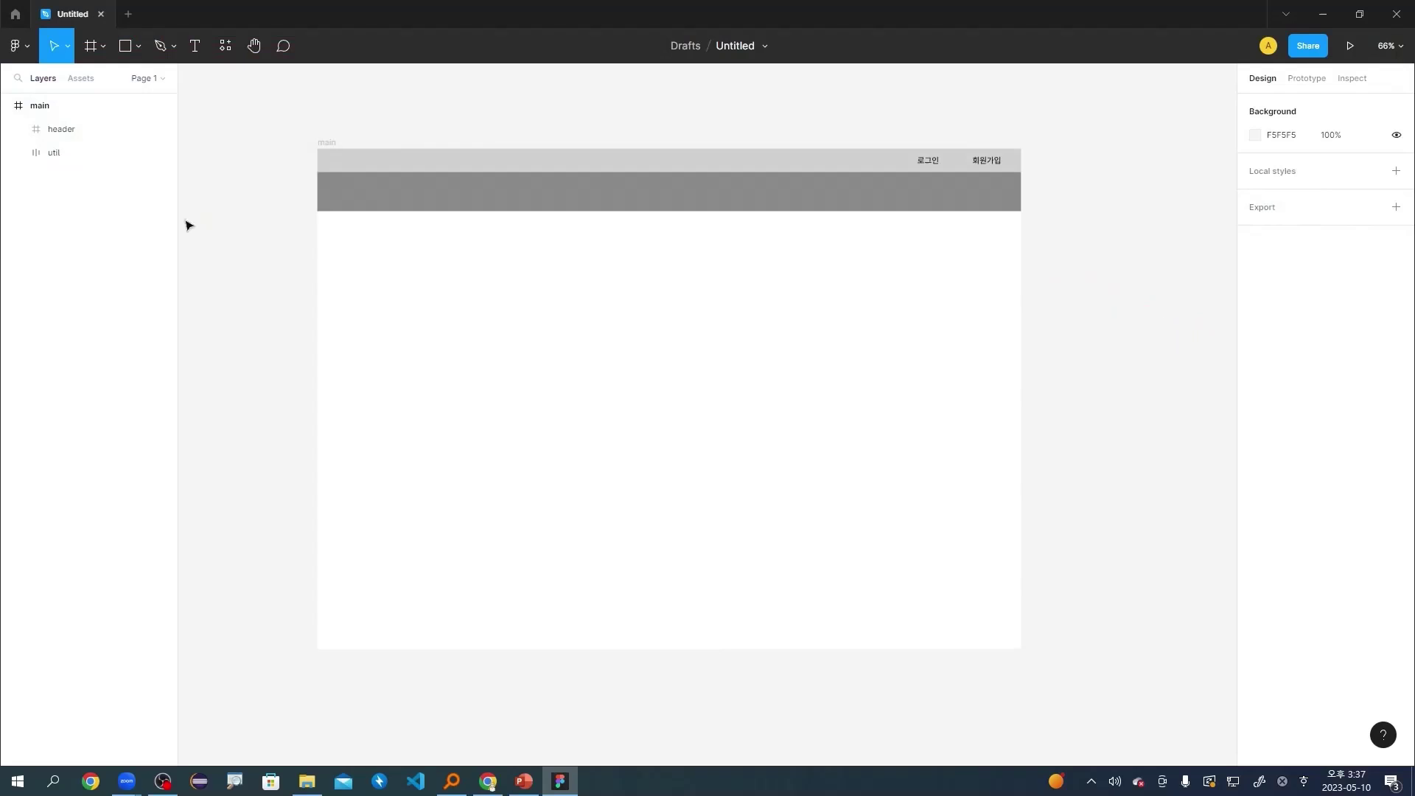
Search the plugins for "Google material Design" and run Google Material Design Icons by Iconduck.
drag(193, 240, 274, 328)
right_click(207, 224)
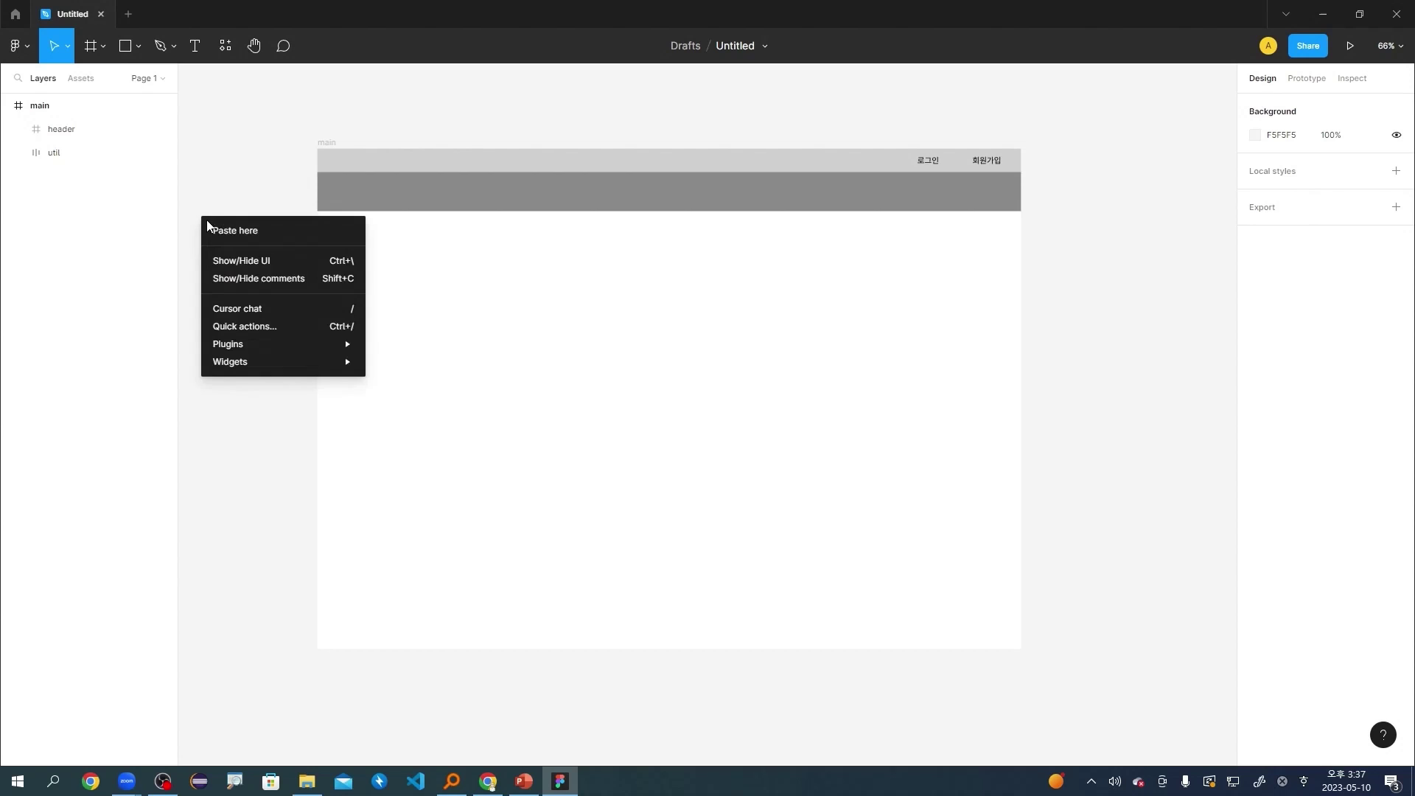
mouse_move(286, 339)
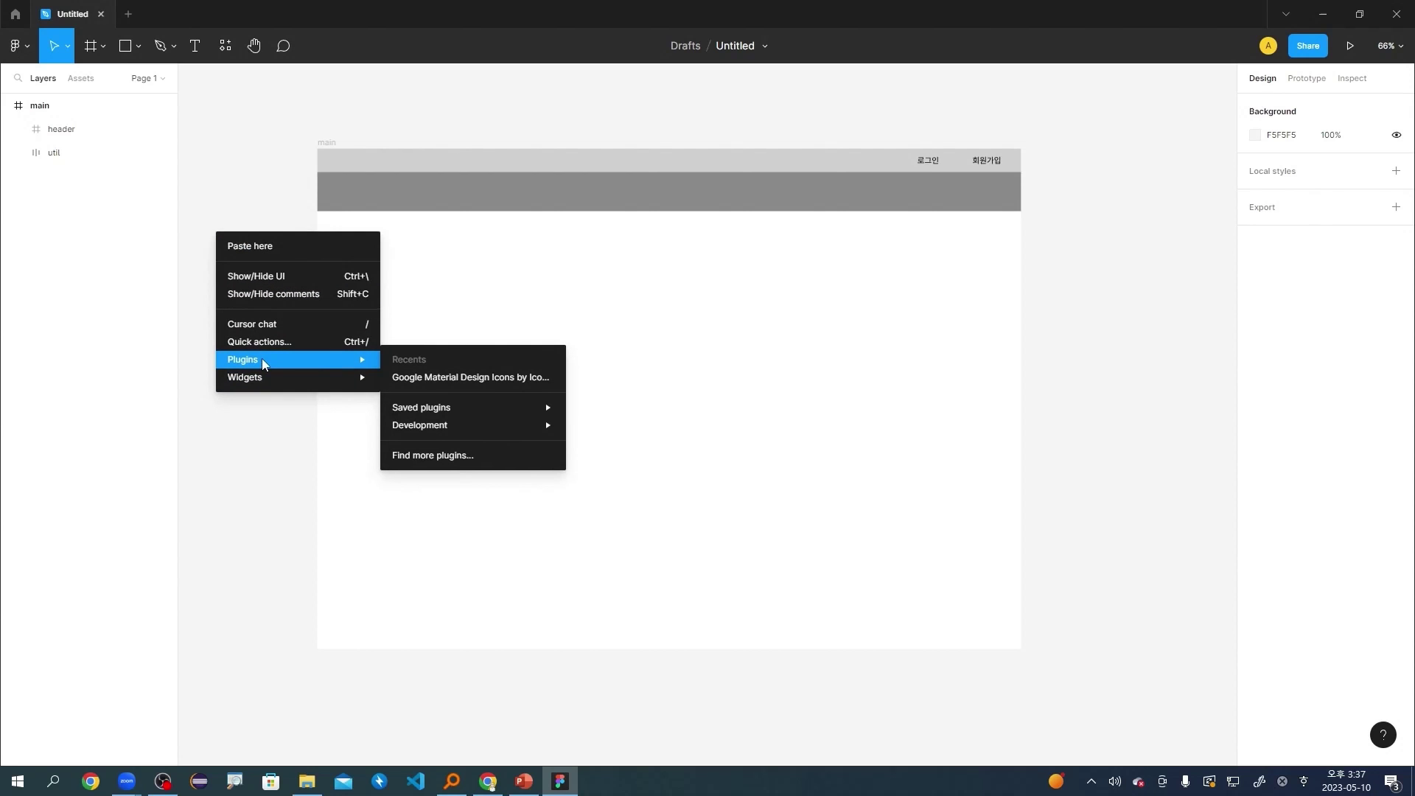
click(491, 455)
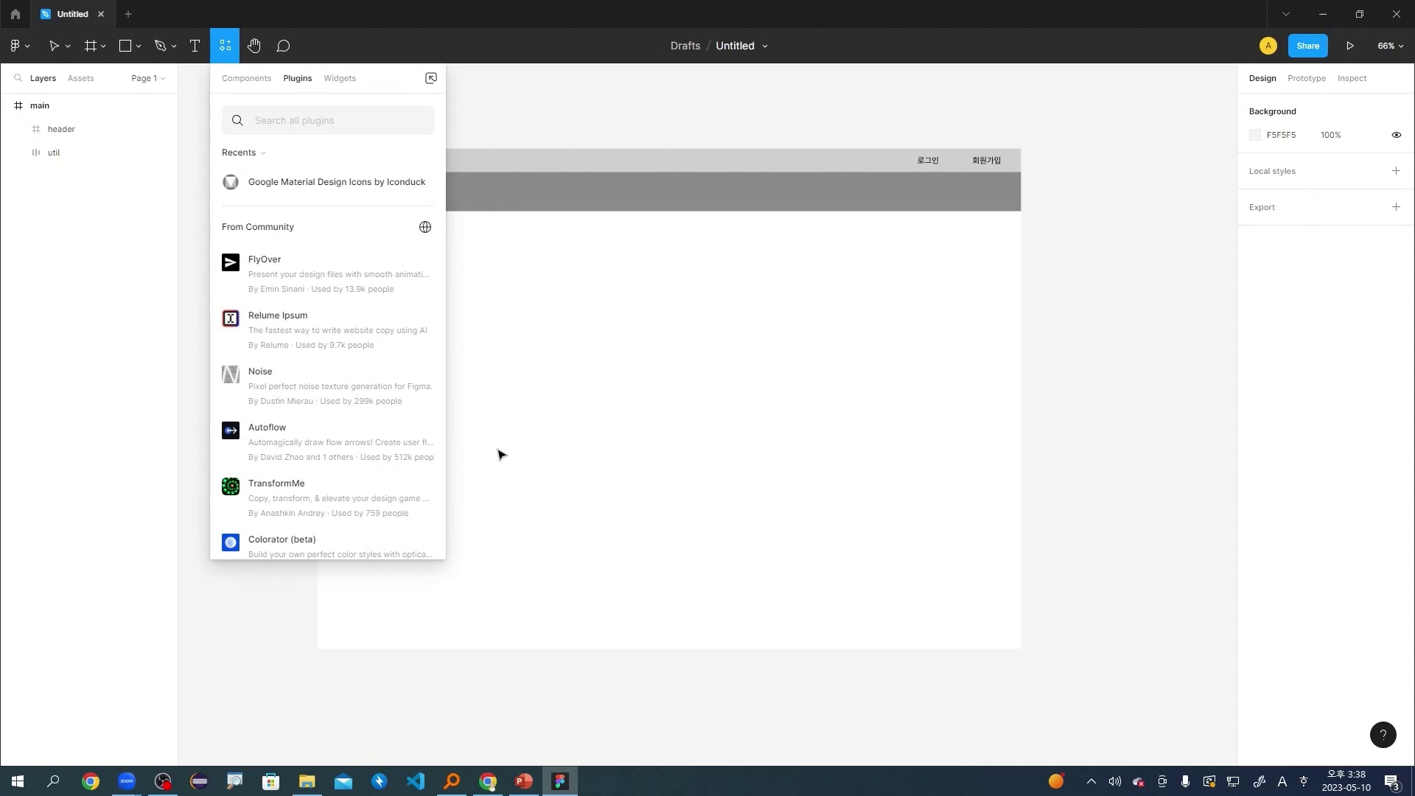
text(Google mater)
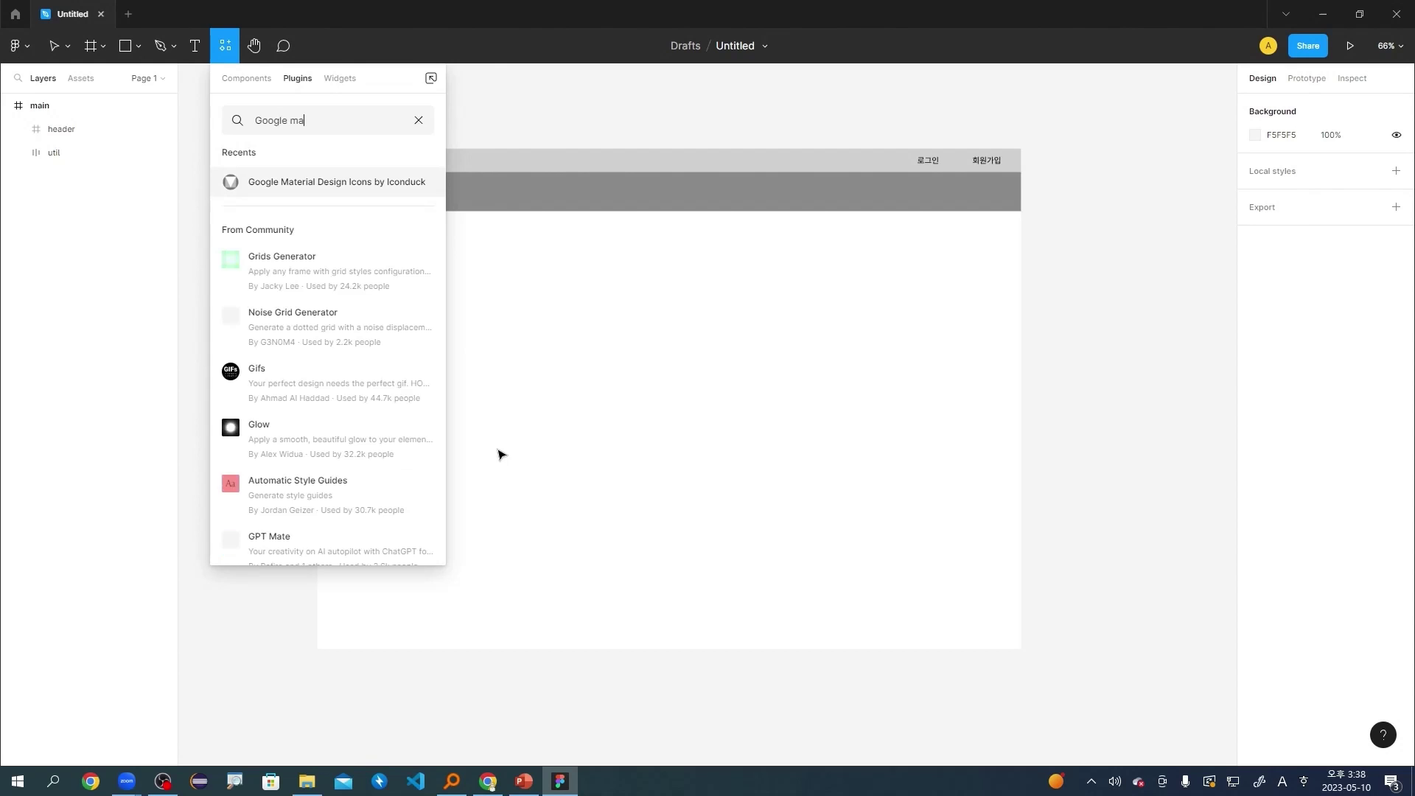
text(ial Design)
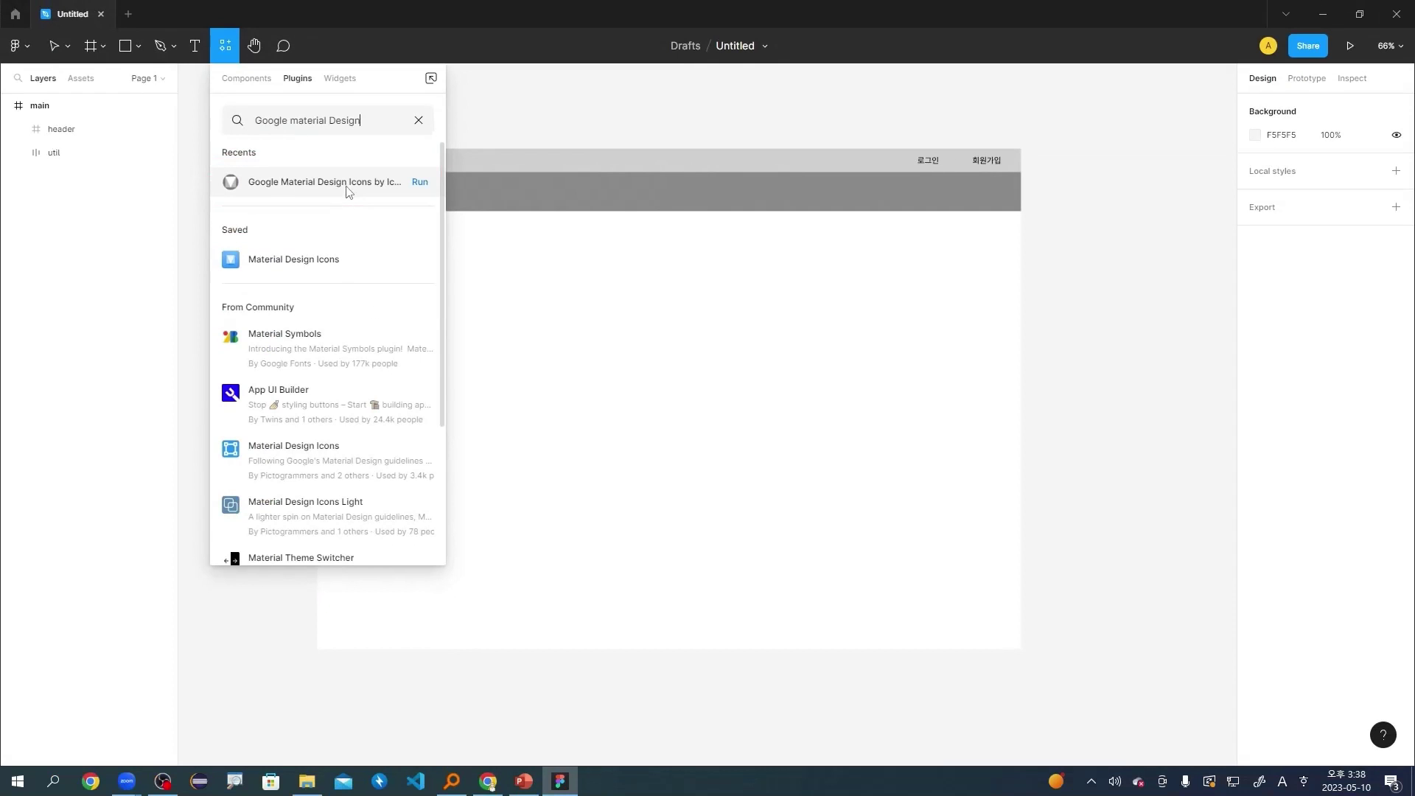
click(349, 190)
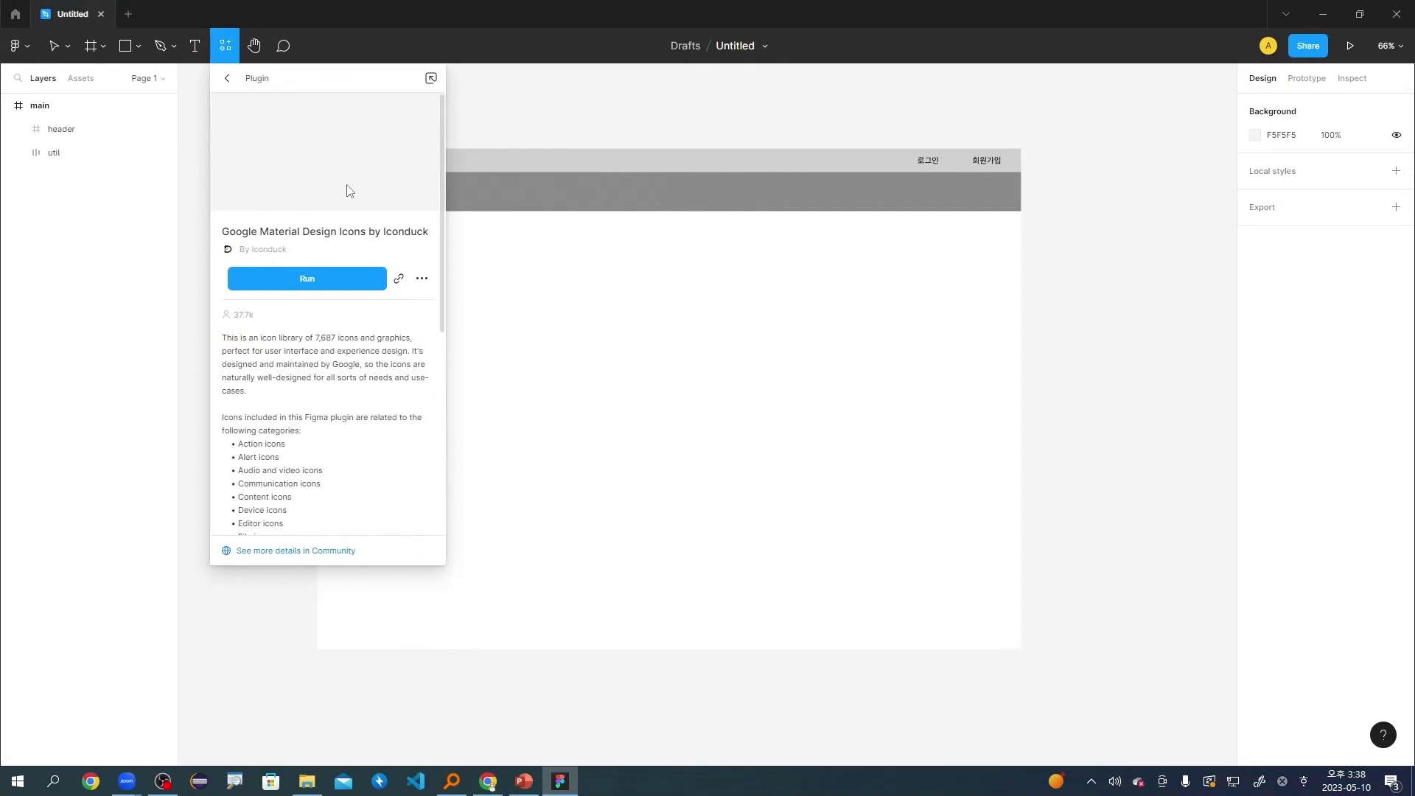
click(332, 281)
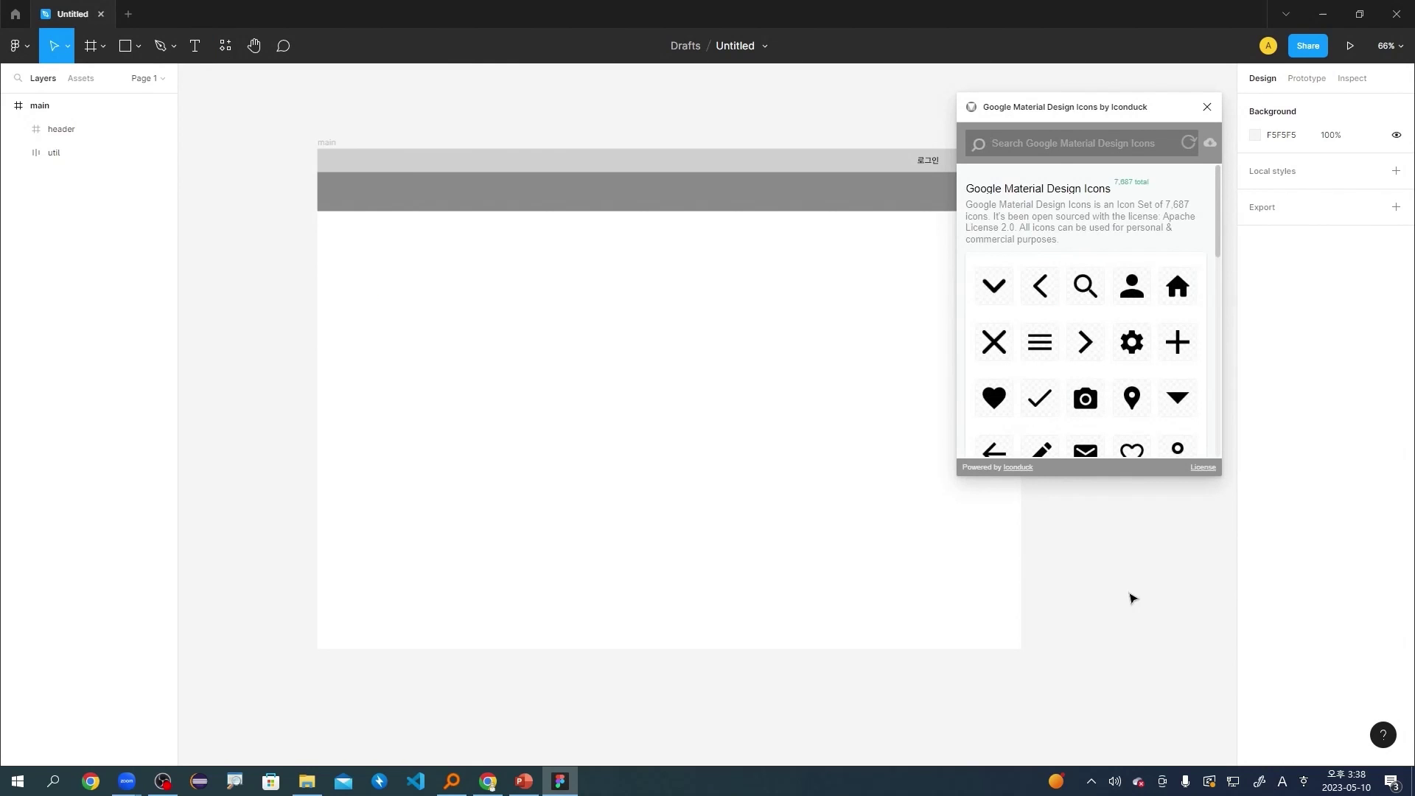
Insert the person icon from the icon plugin and place it over the left end of the header.
click(1110, 270)
drag(1014, 316, 1063, 362)
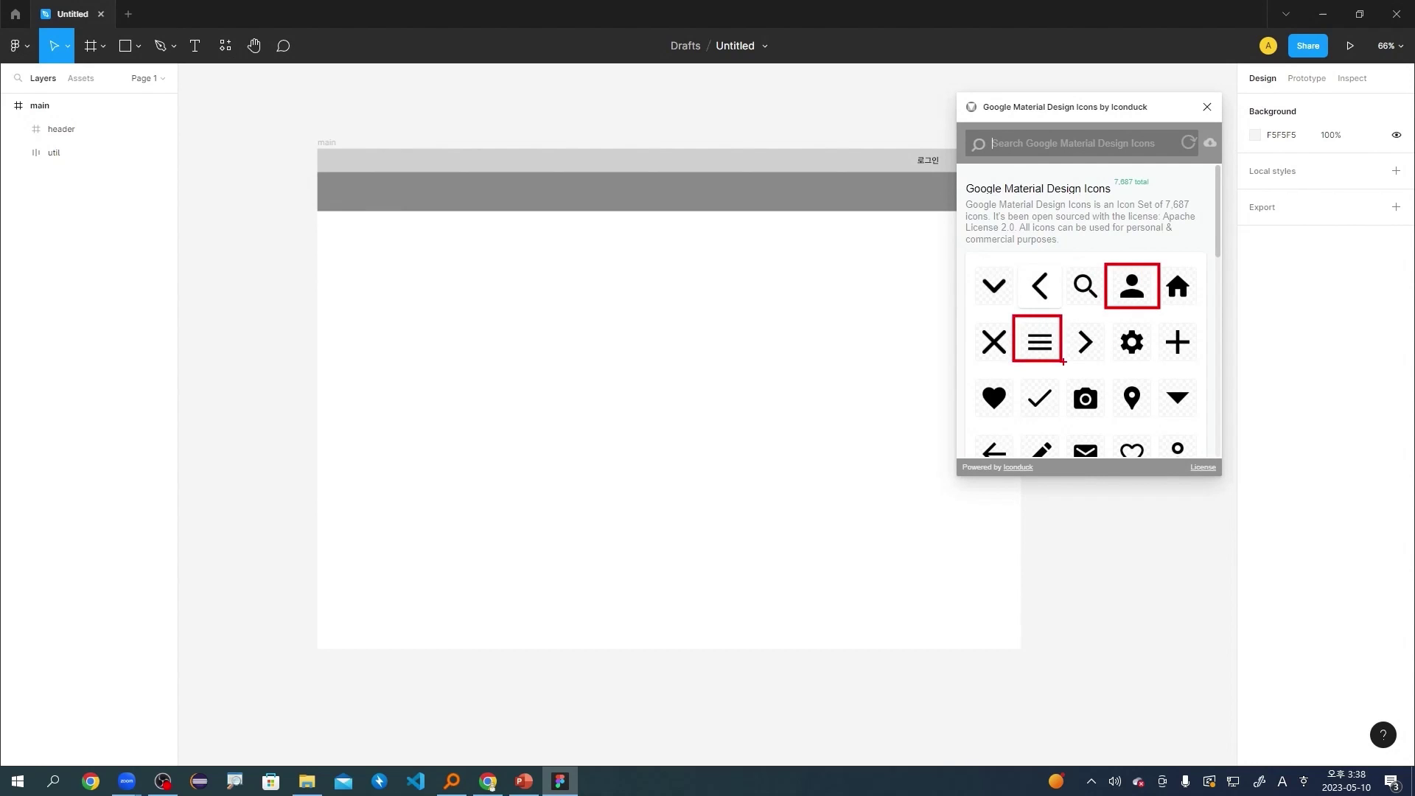
click(1132, 287)
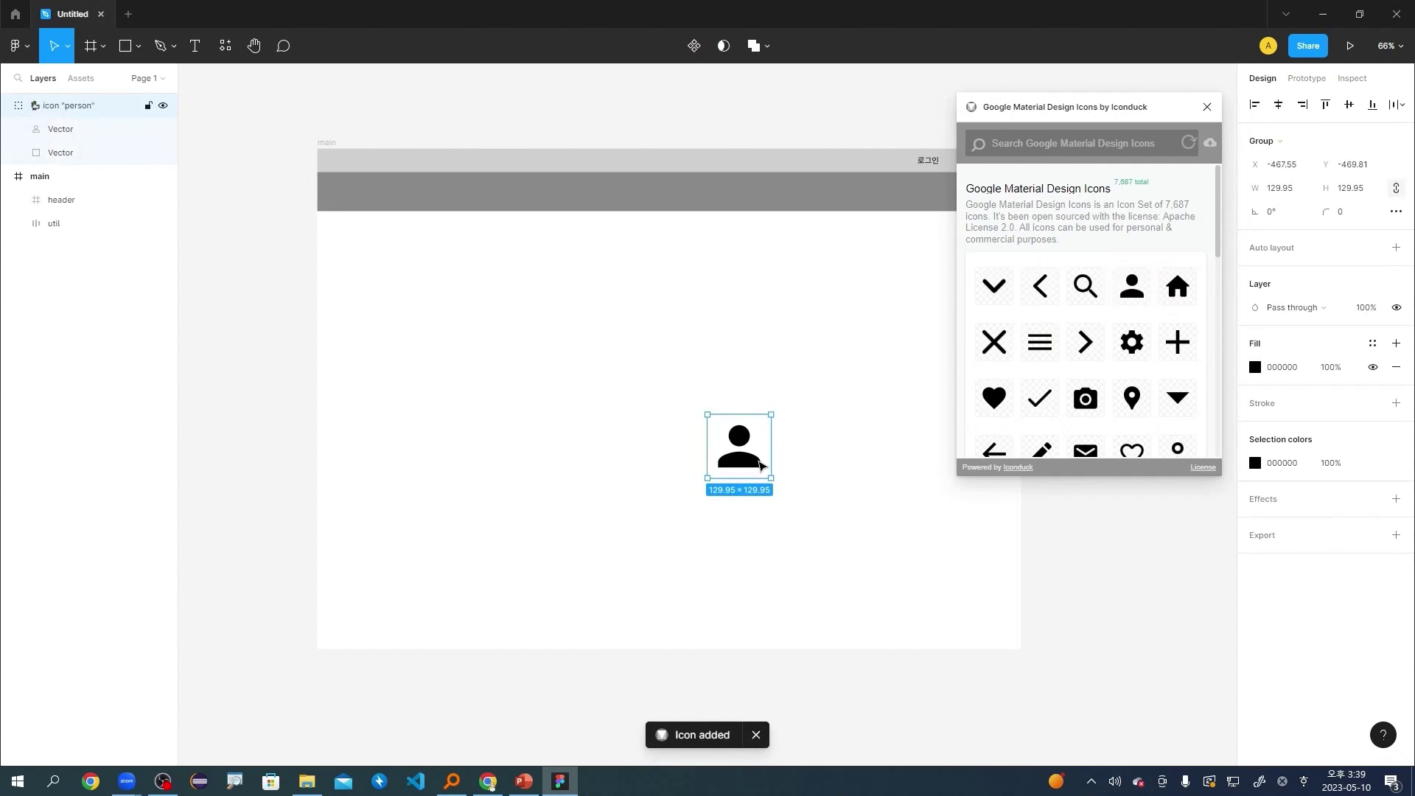
drag(761, 463, 366, 215)
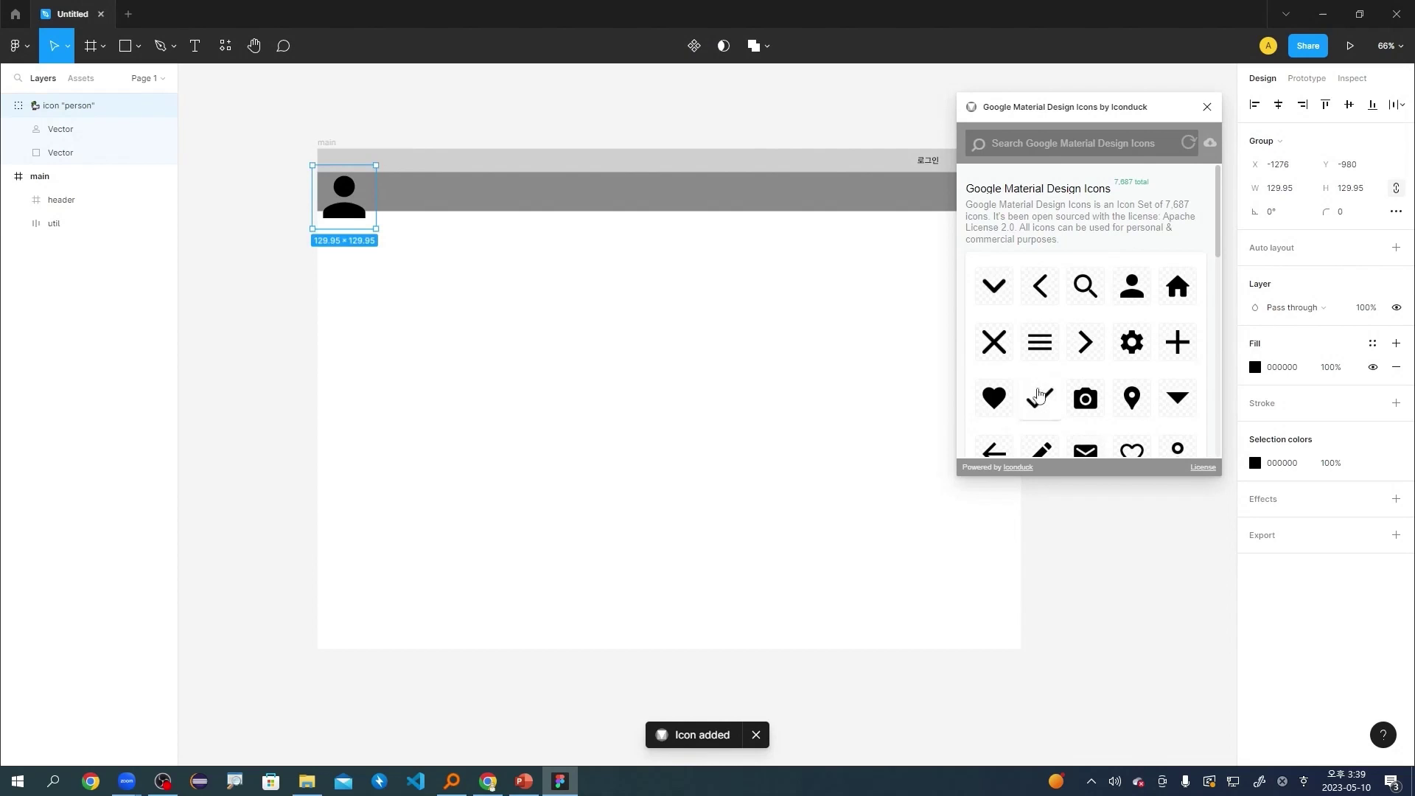
Insert the three-line menu icon, place it over the right end of the header and close the icon plugin.
click(1042, 349)
scroll(803, 405, down, 2)
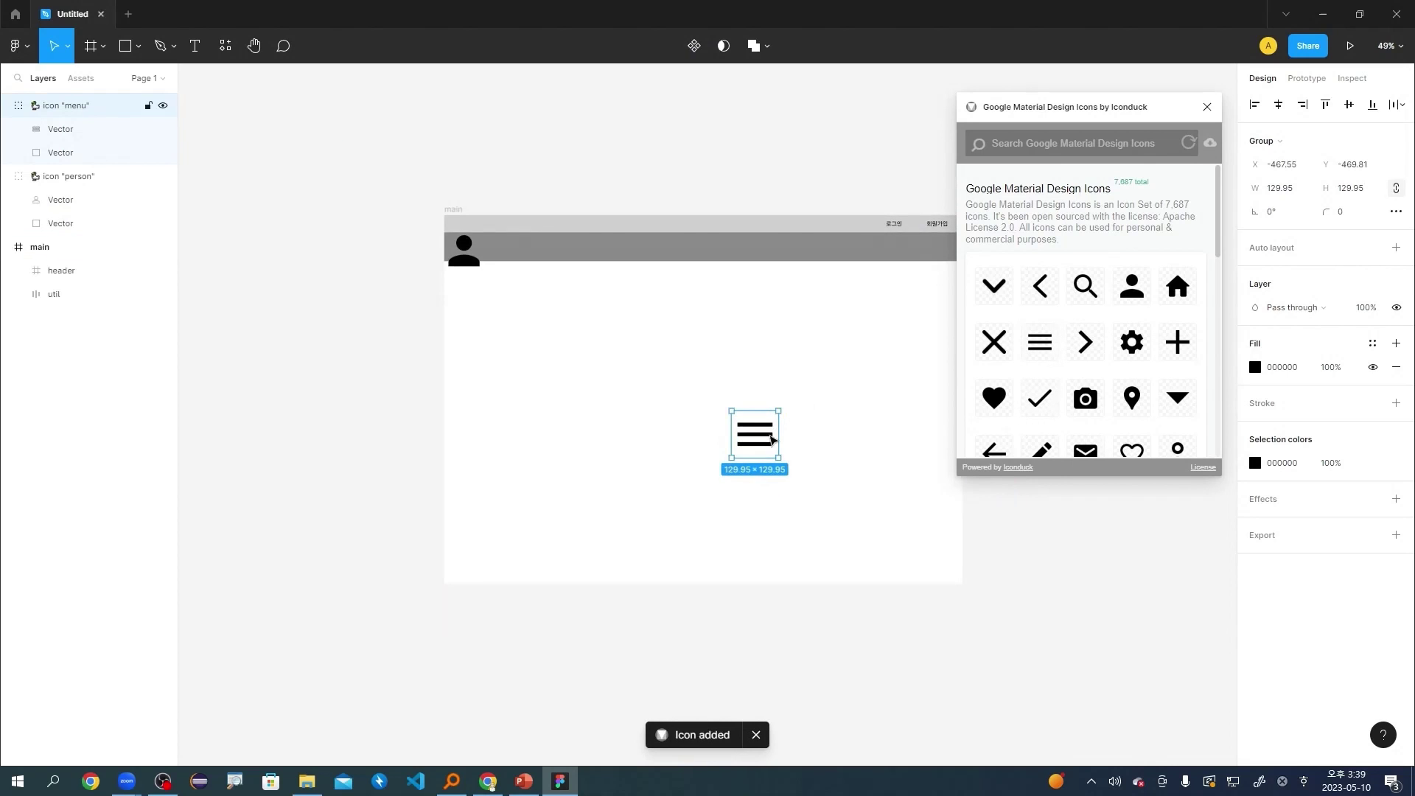
drag(768, 444, 961, 266)
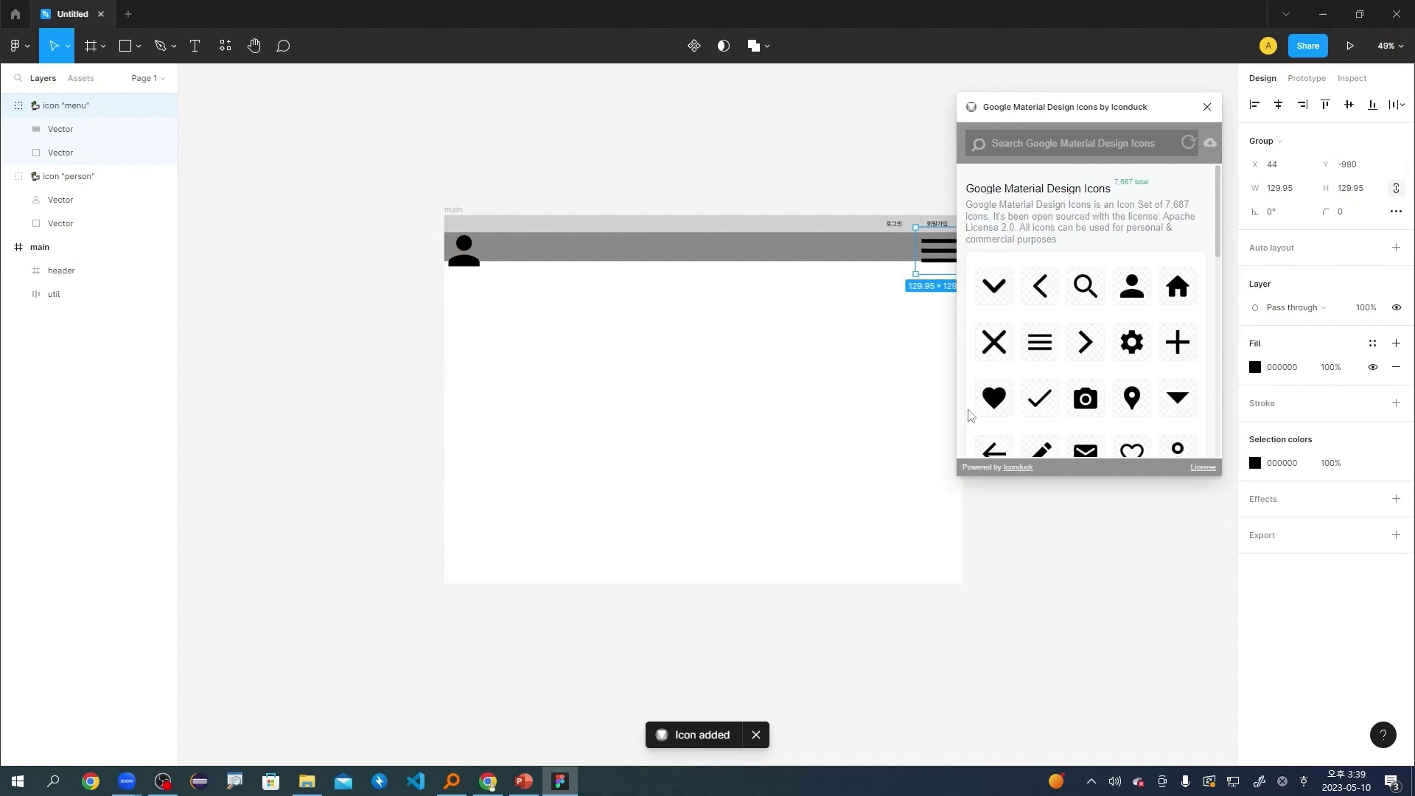
click(1207, 107)
scroll(554, 373, up, 4)
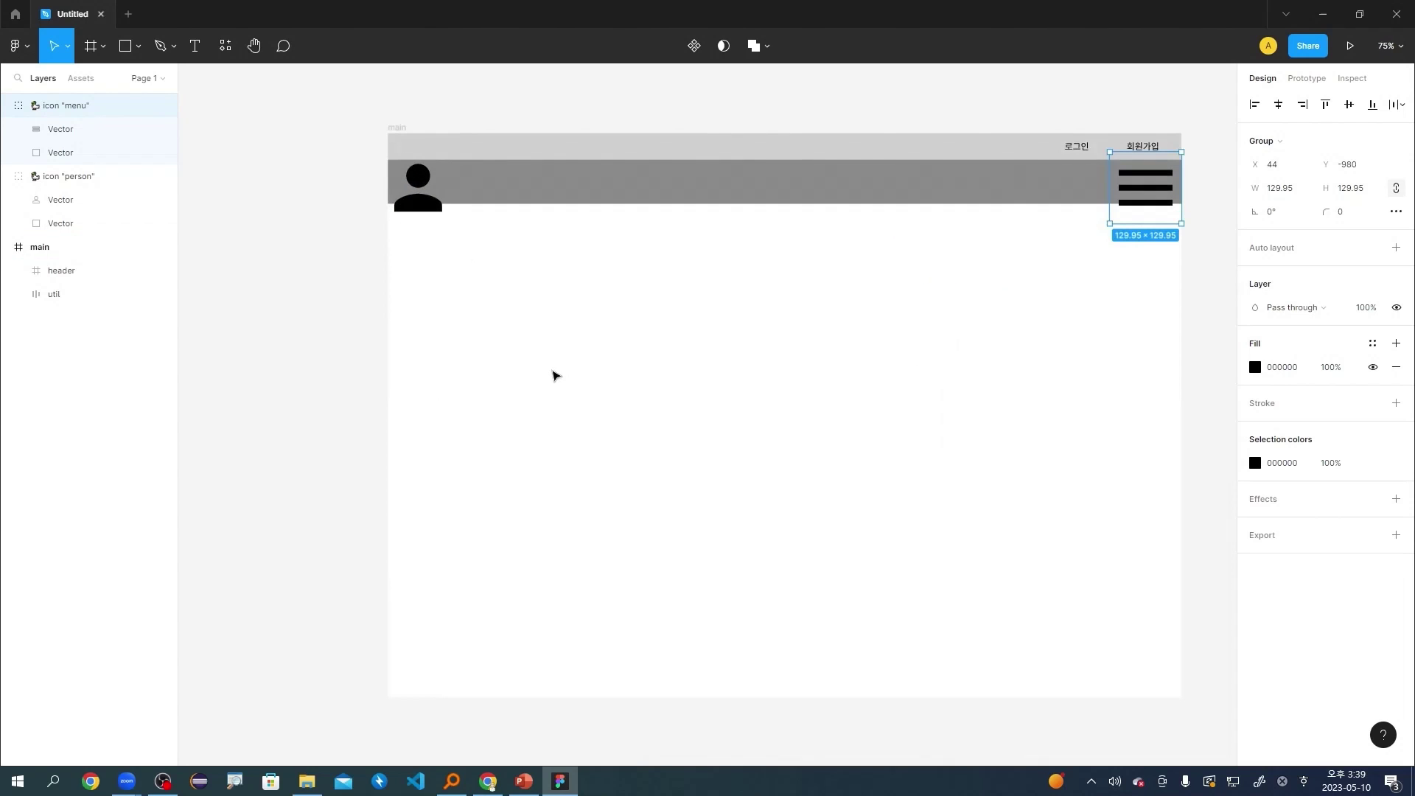
Scale the person icon to 48 by 48 and place it inside the header near its left end.
click(448, 205)
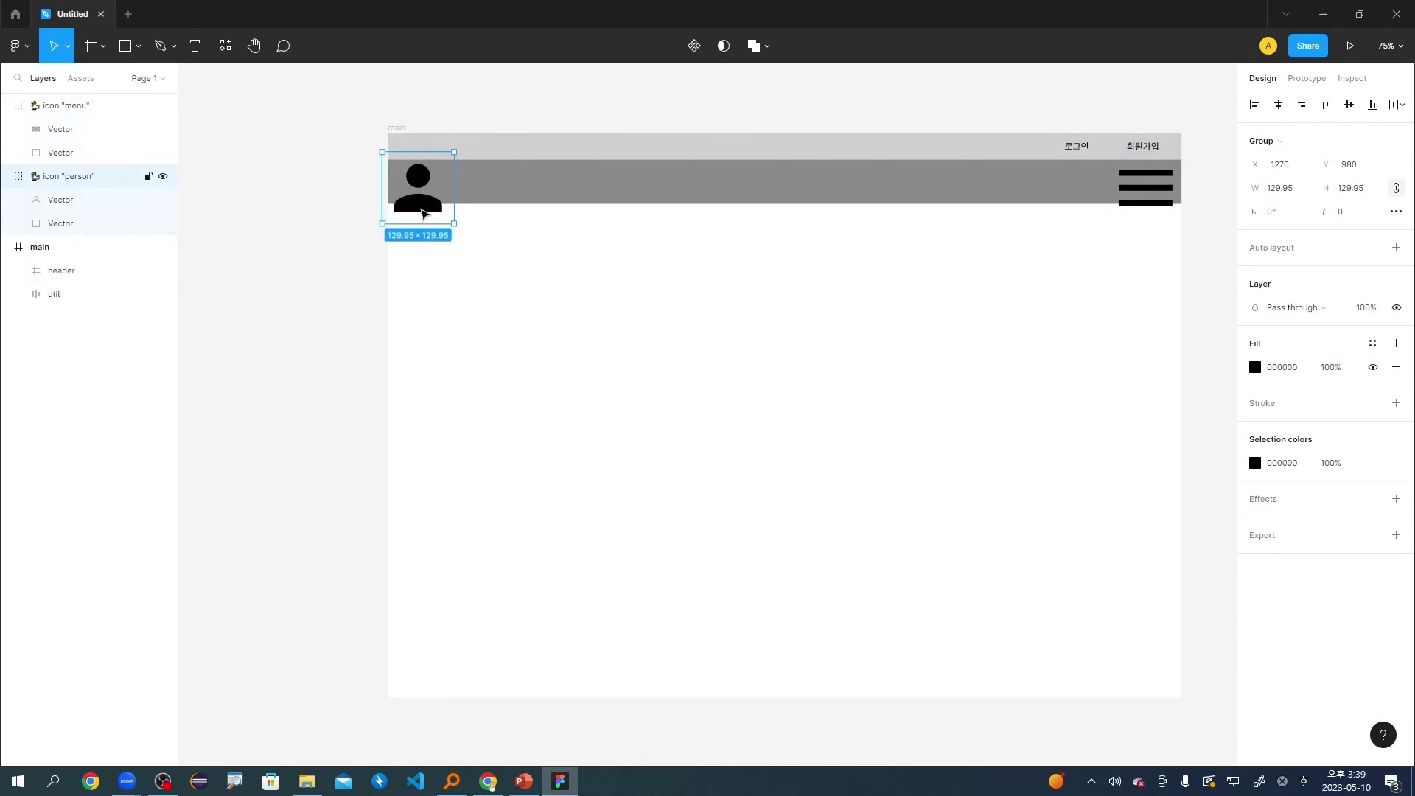
click(1298, 192)
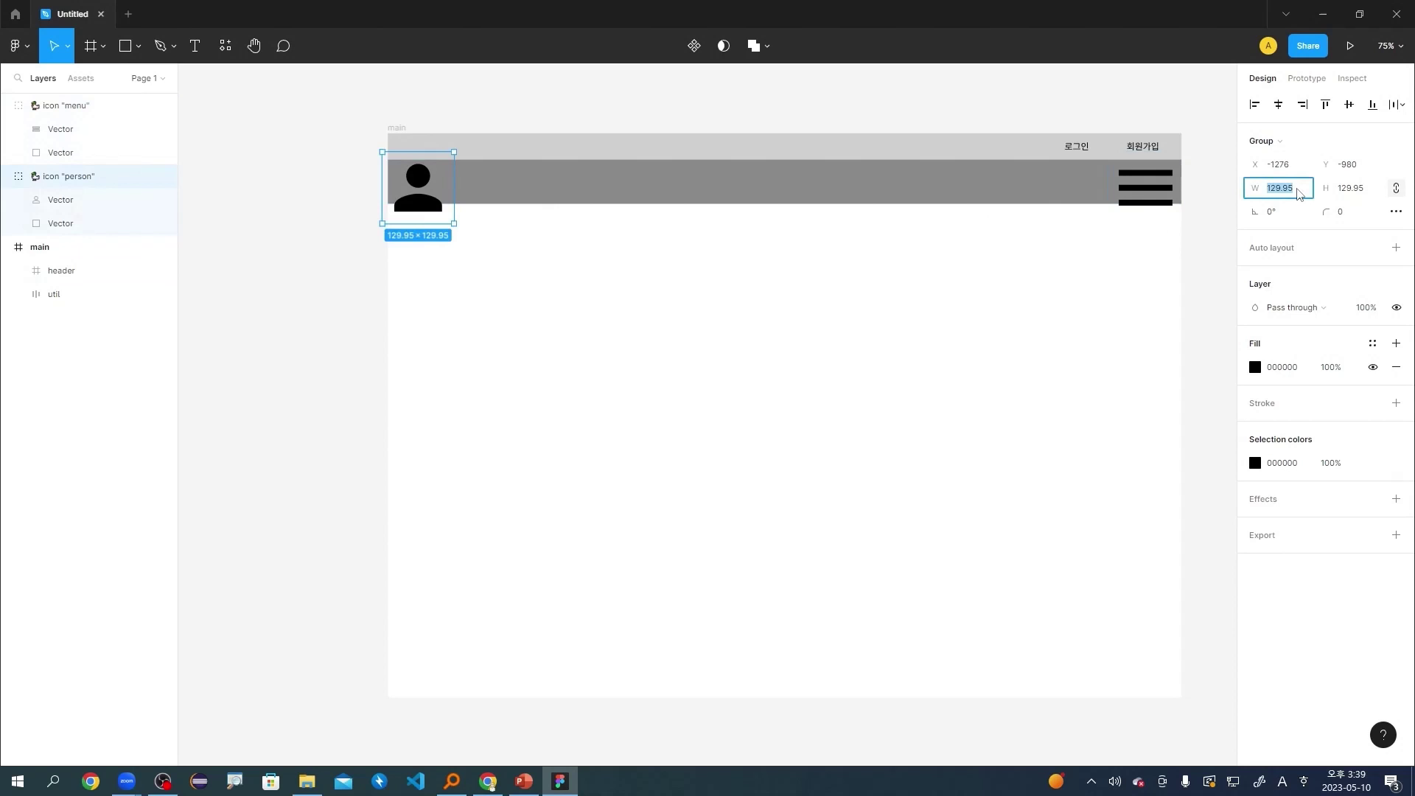
text(48)
key(Return)
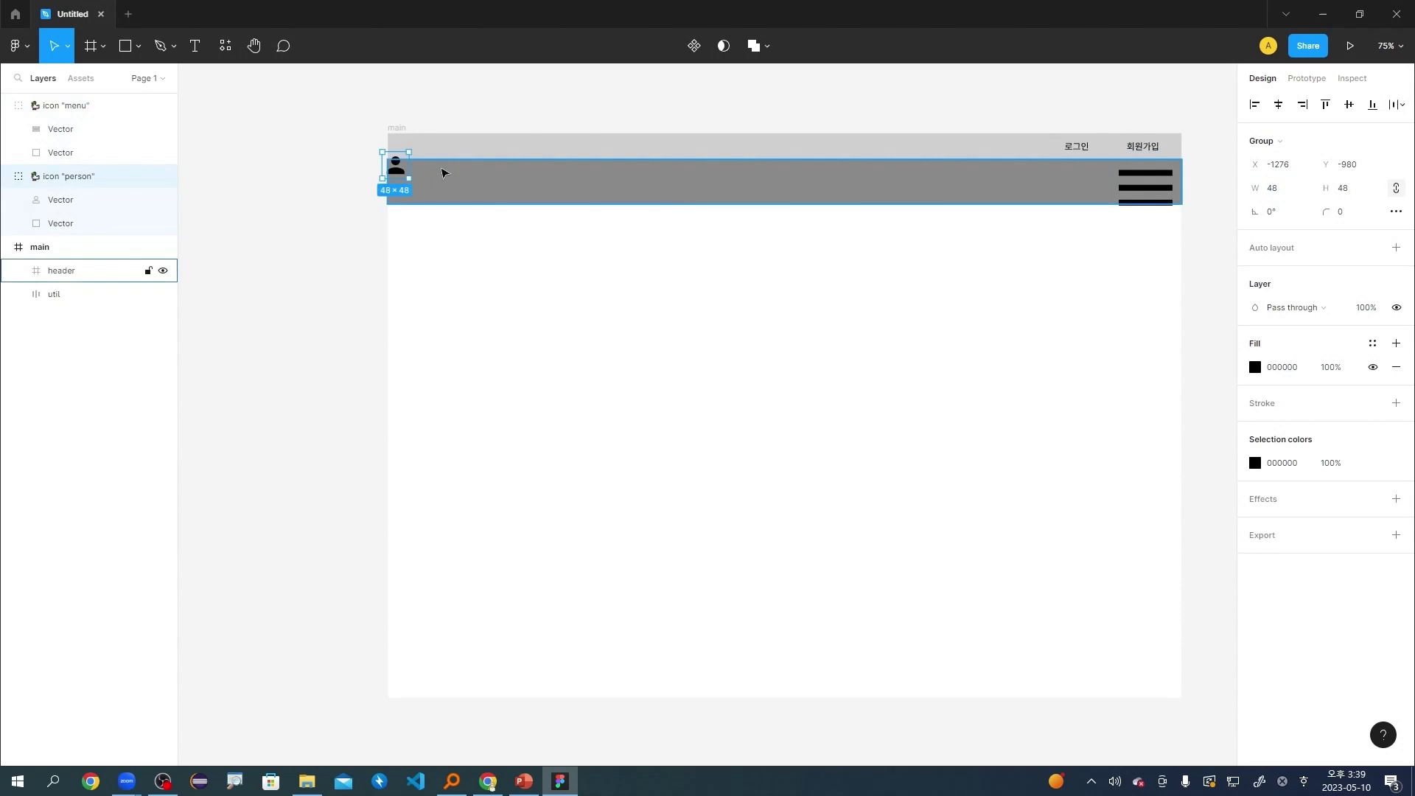
drag(396, 166, 415, 185)
Scale the menu icon to 48 by 48 and place it inside the header near its right end.
click(70, 105)
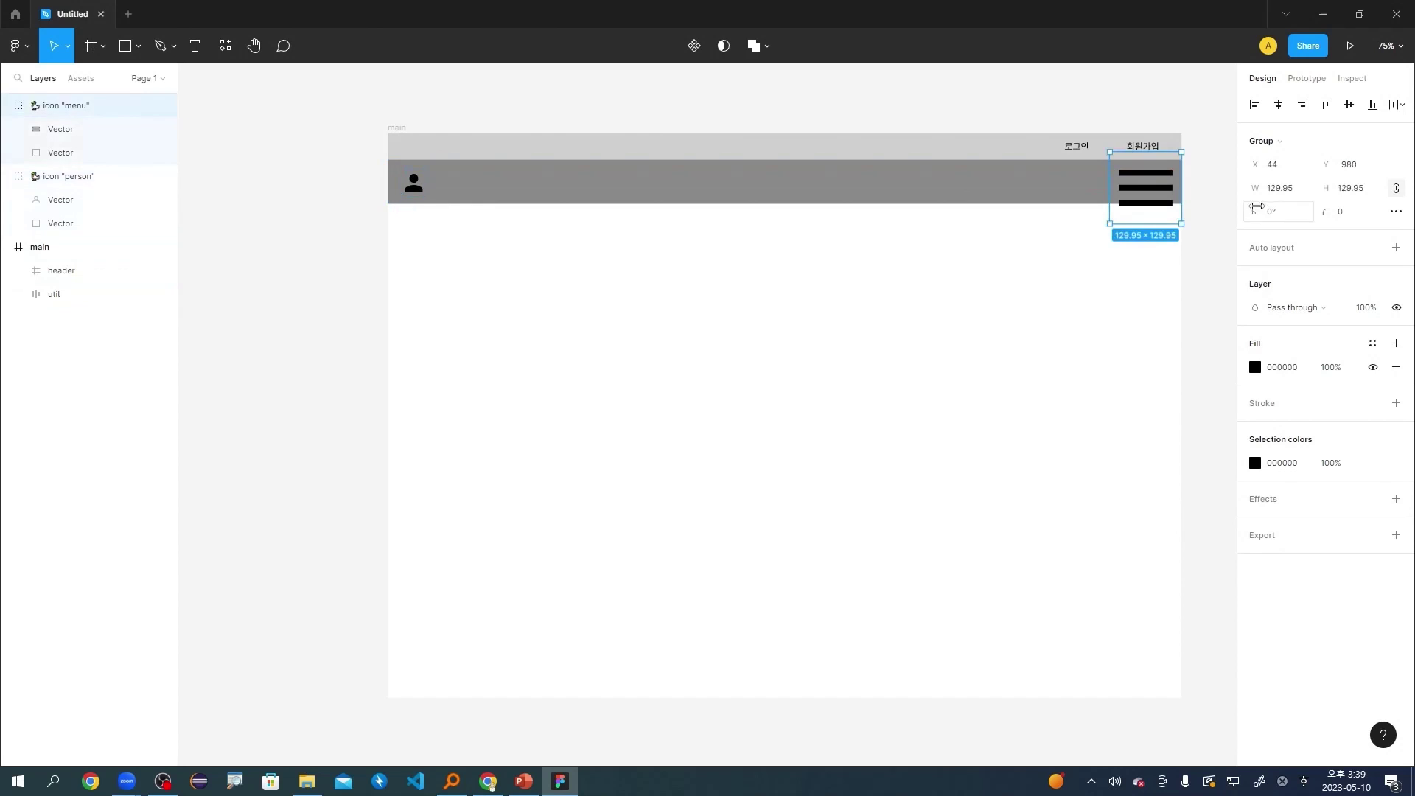
click(1296, 193)
text(48)
key(Return)
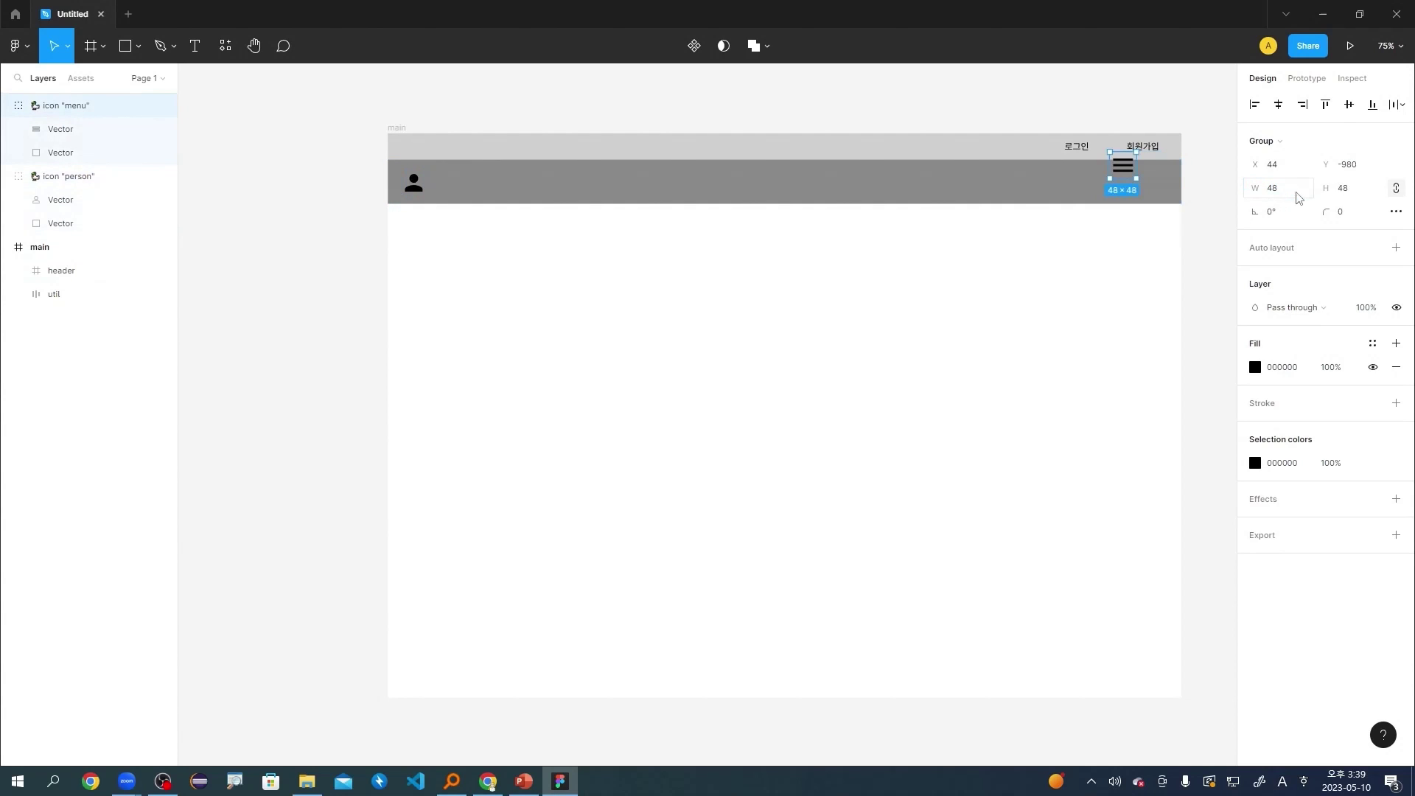
drag(1129, 175, 1162, 193)
Draw a frame about 829 by 52 inside the header, between the person and menu icons.
click(89, 130)
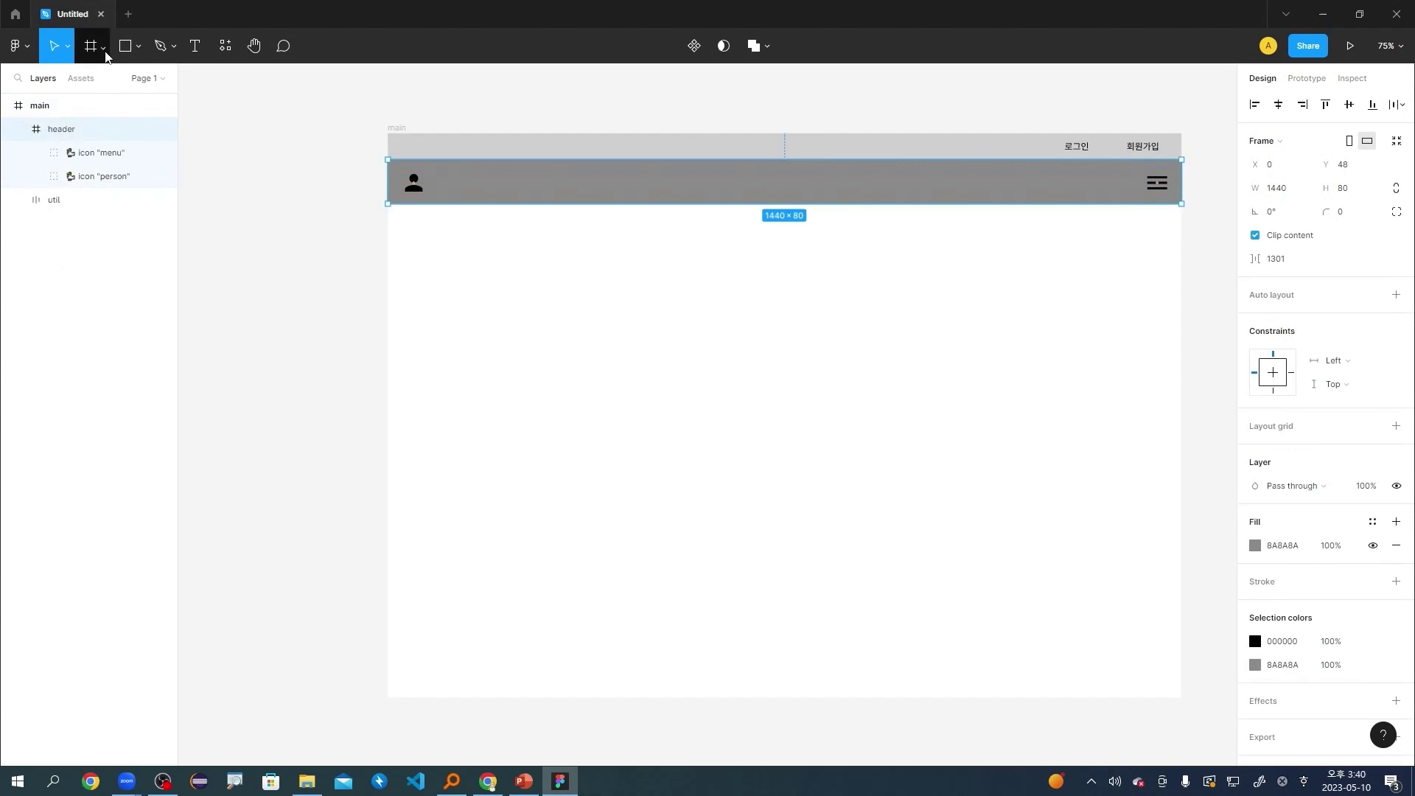
click(105, 52)
click(96, 82)
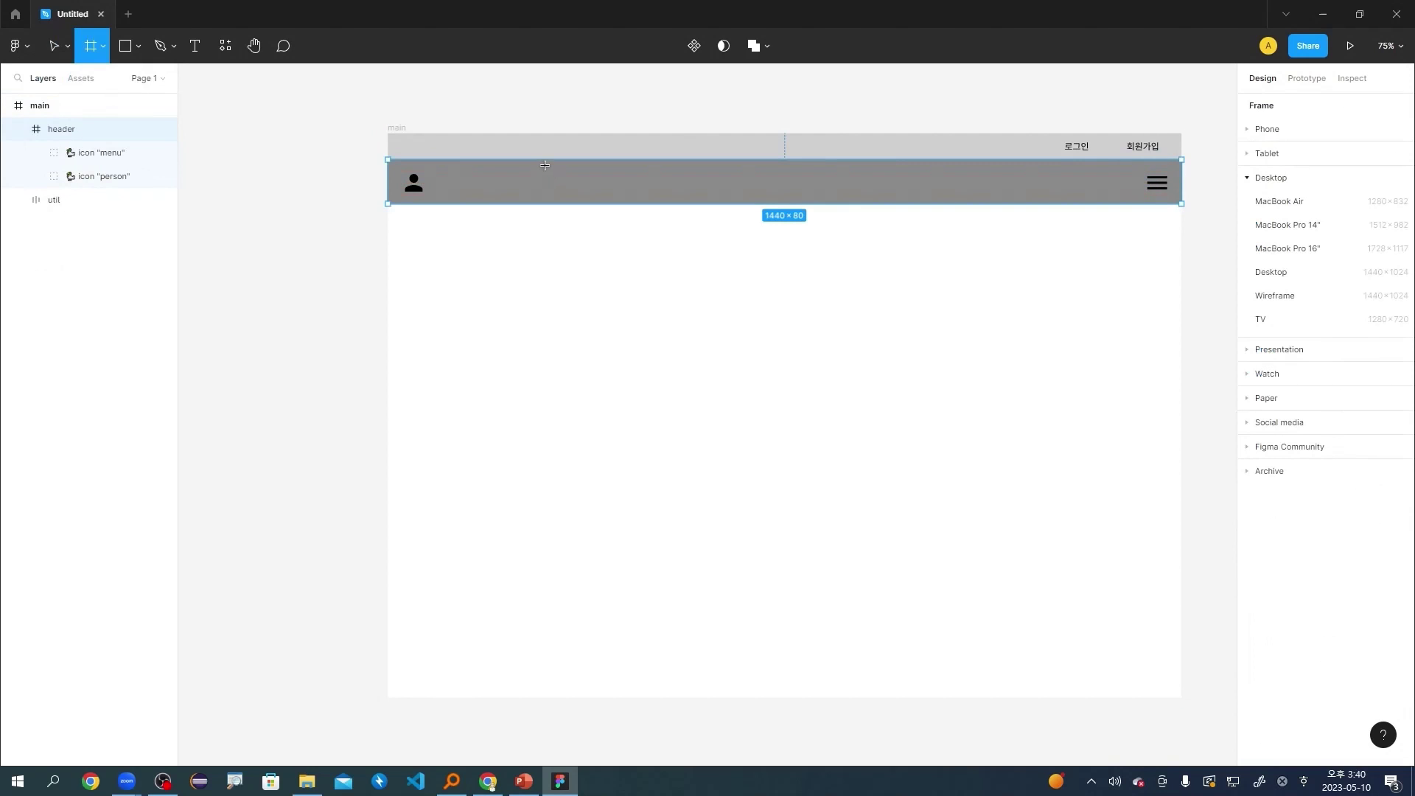
drag(537, 168, 993, 197)
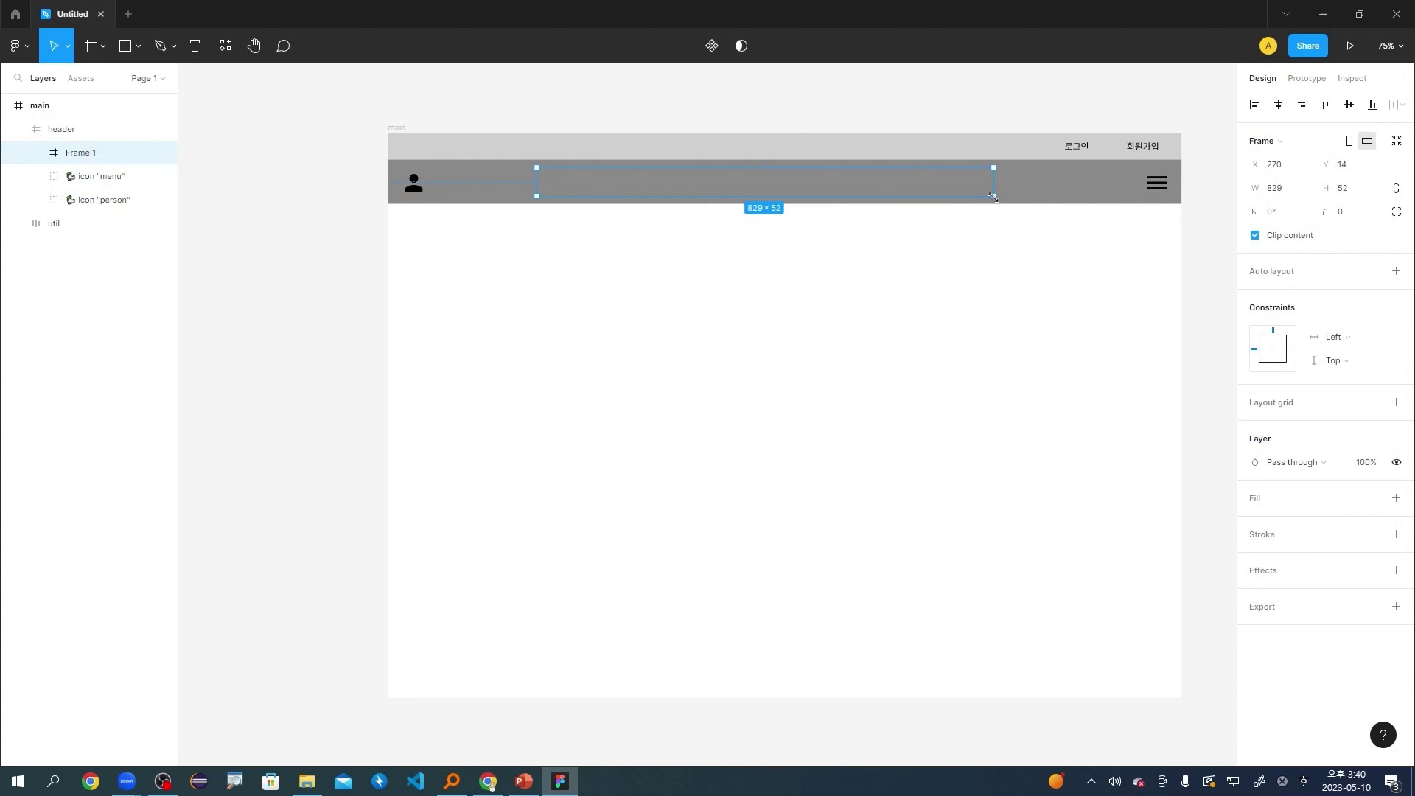
Give the new frame between the two header icons a solid dark grey 4A4A4A fill.
click(1395, 498)
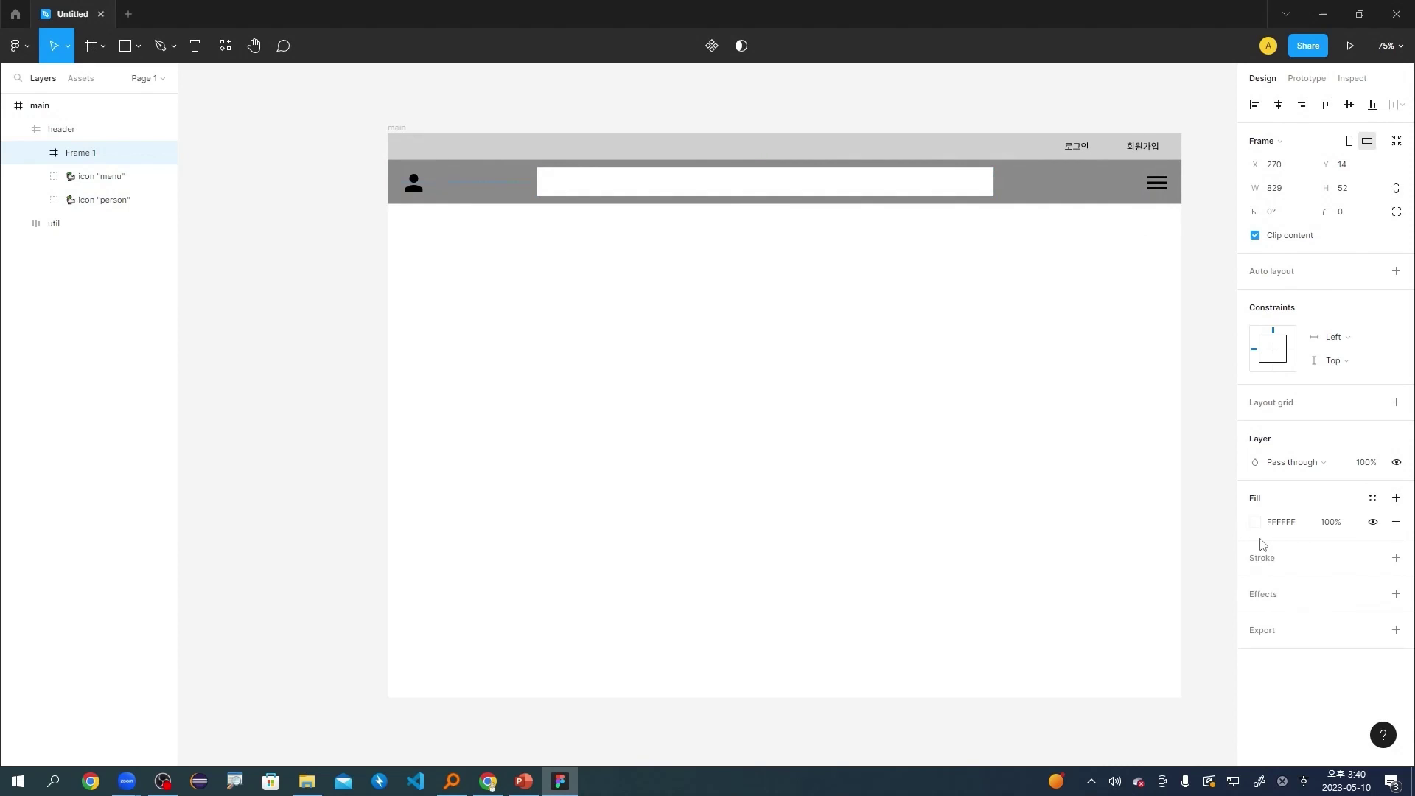
click(1254, 521)
drag(1225, 531, 1014, 531)
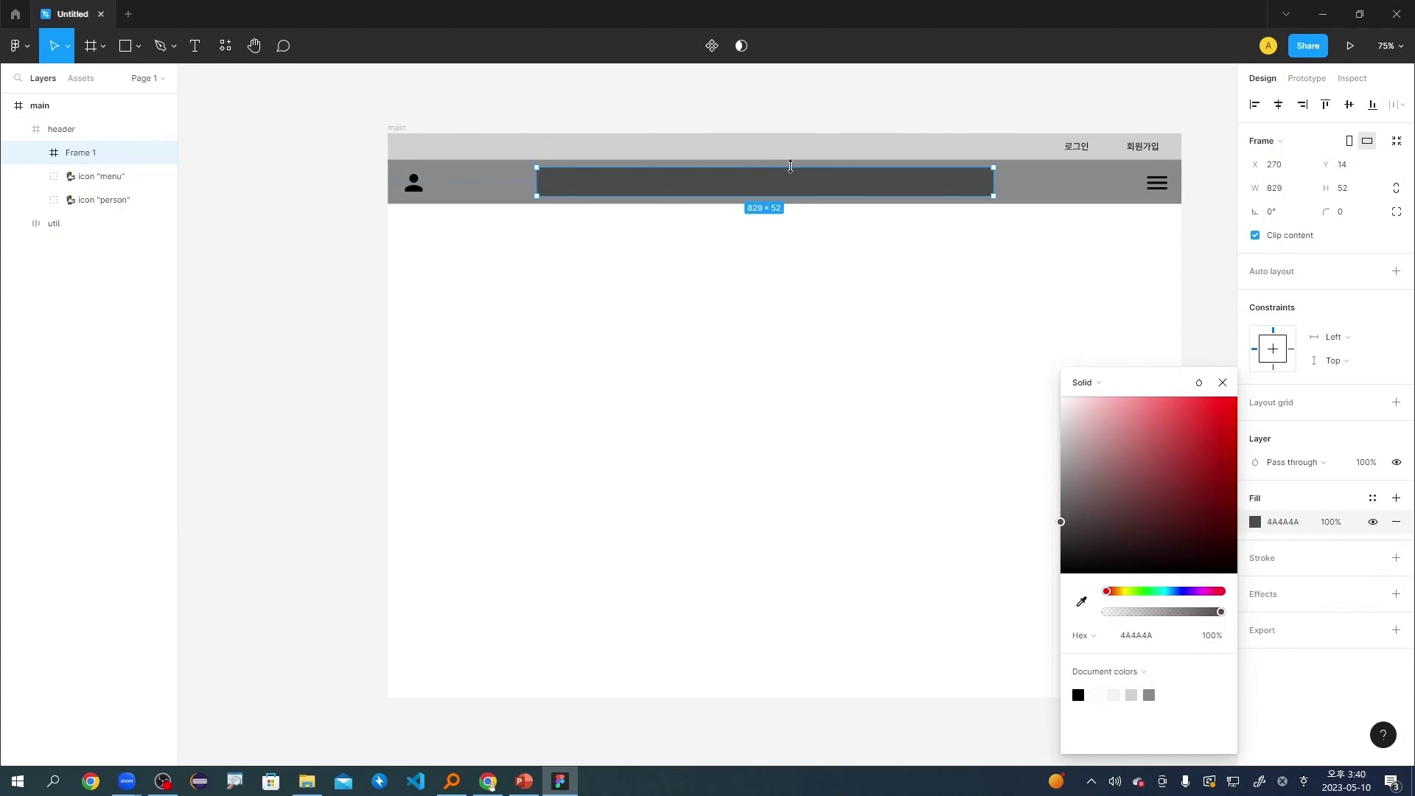
Stretch the dark grey frame to the header's full height of 80 at Y 0 and rename it menu.
drag(890, 167, 894, 204)
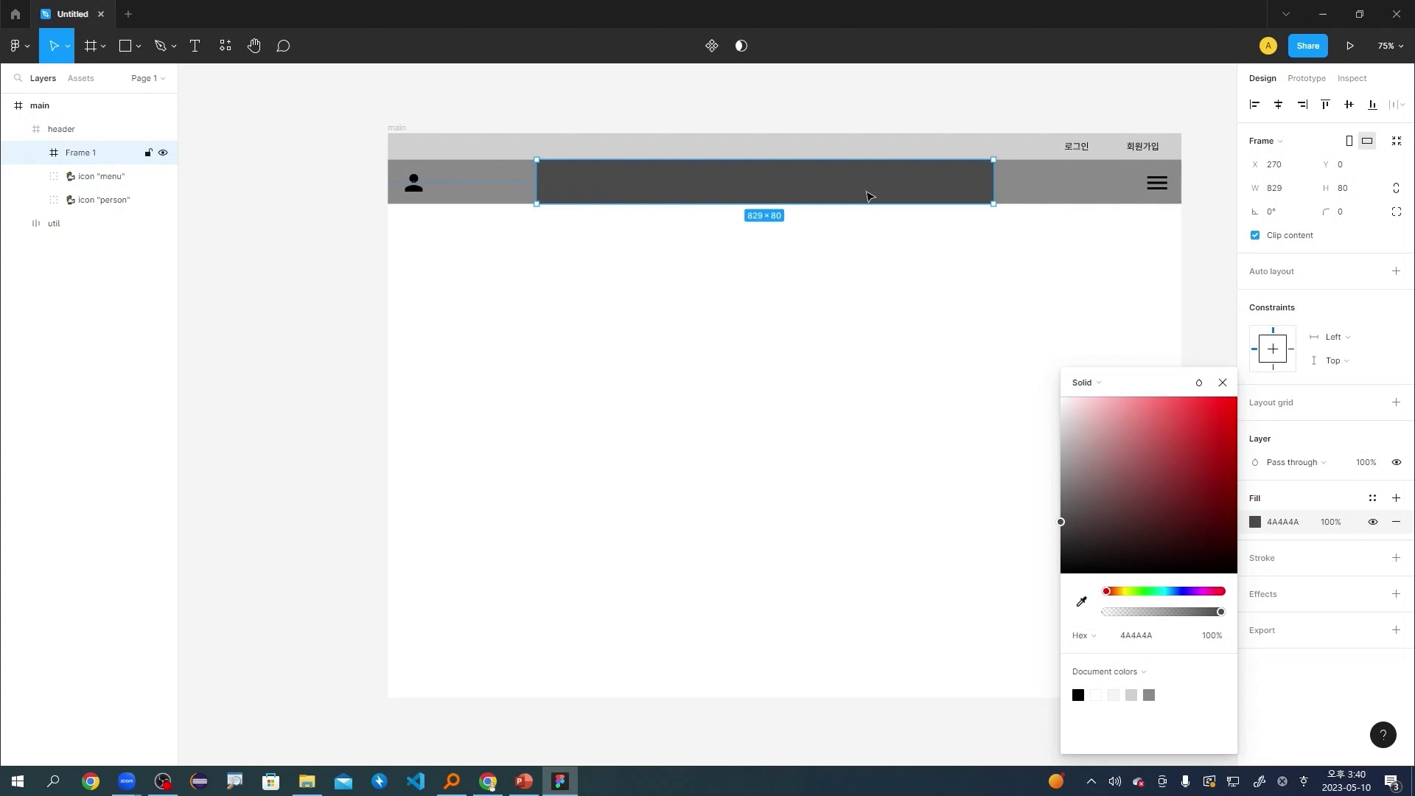
double_click(83, 154)
text(menu)
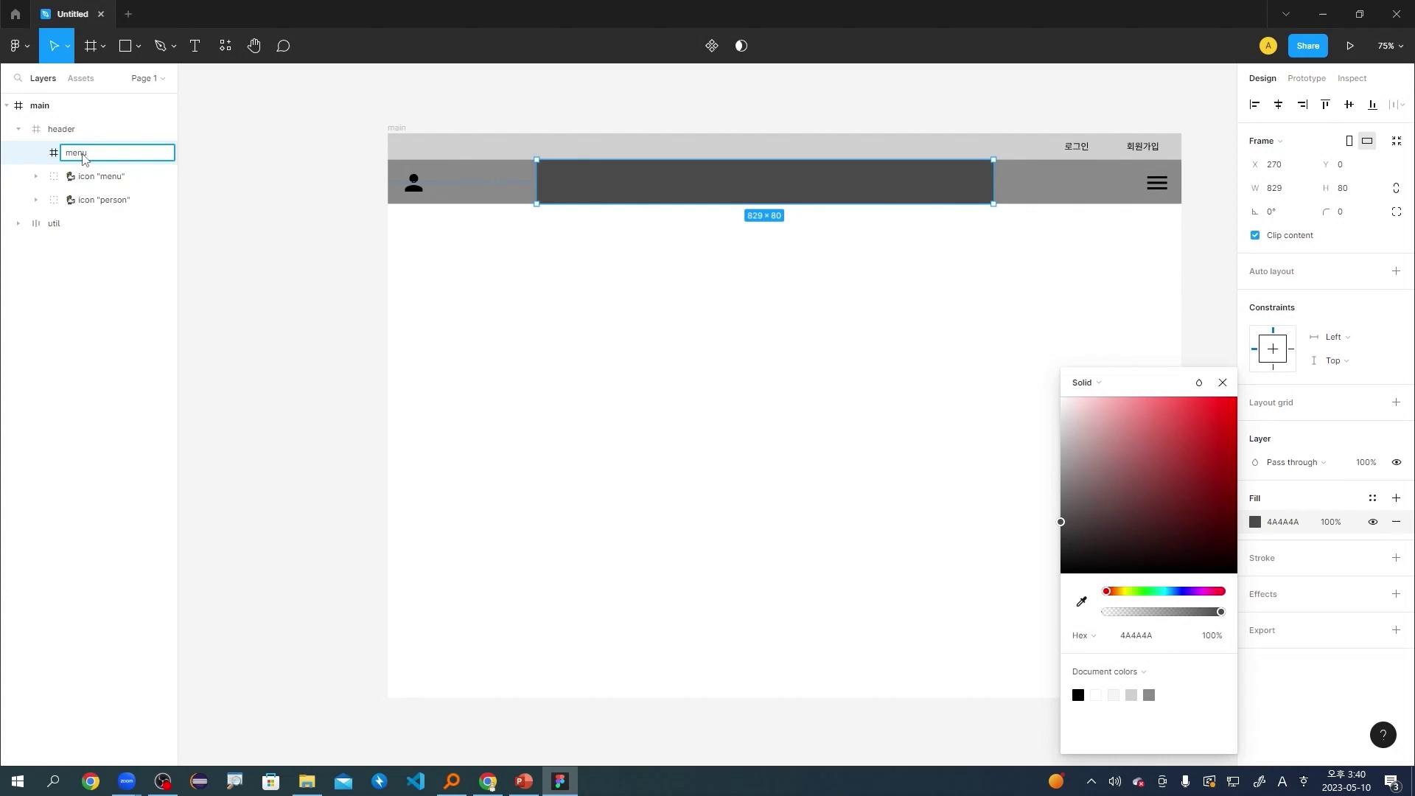
key(Return)
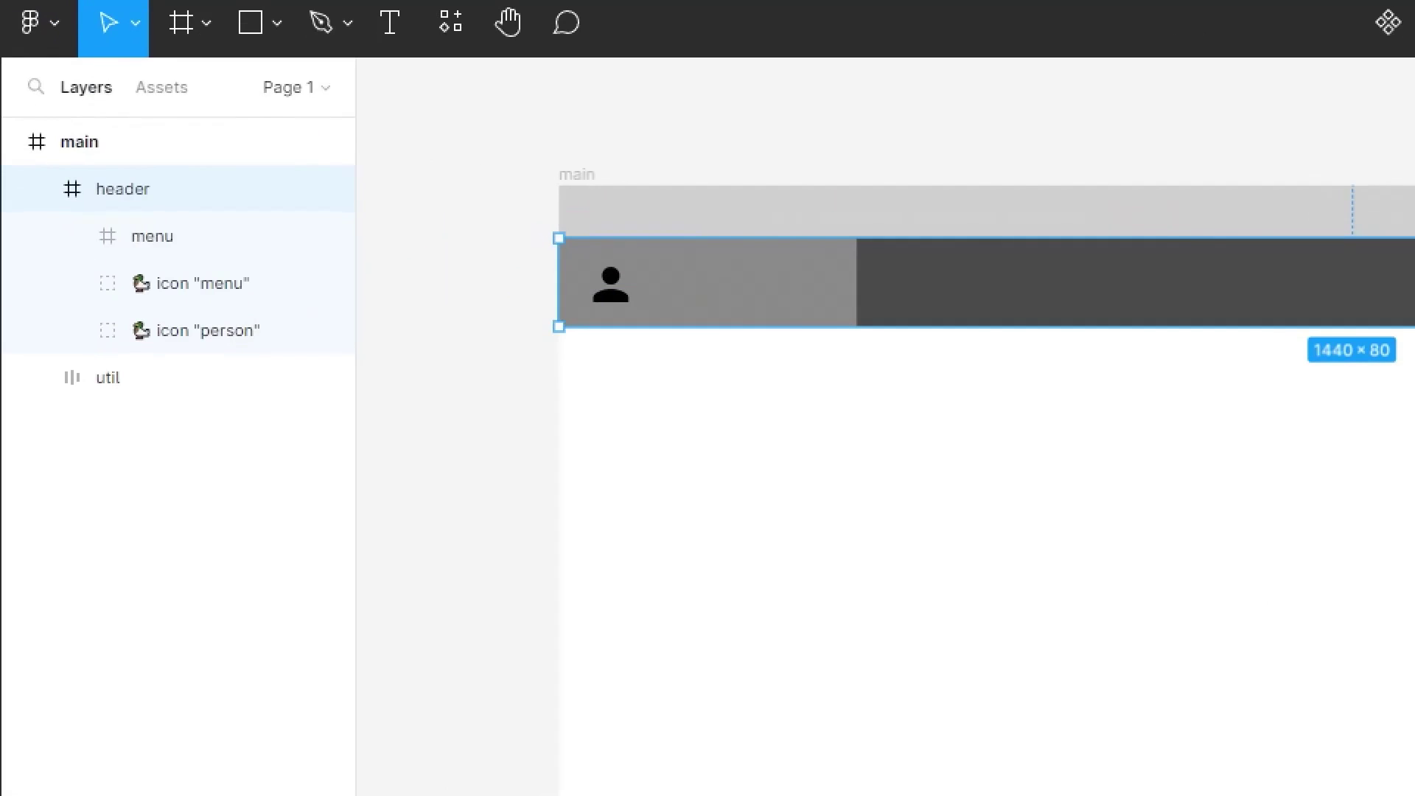
Add horizontal auto layout to the header frame and set its spacing mode to Space between.
click(15, 121)
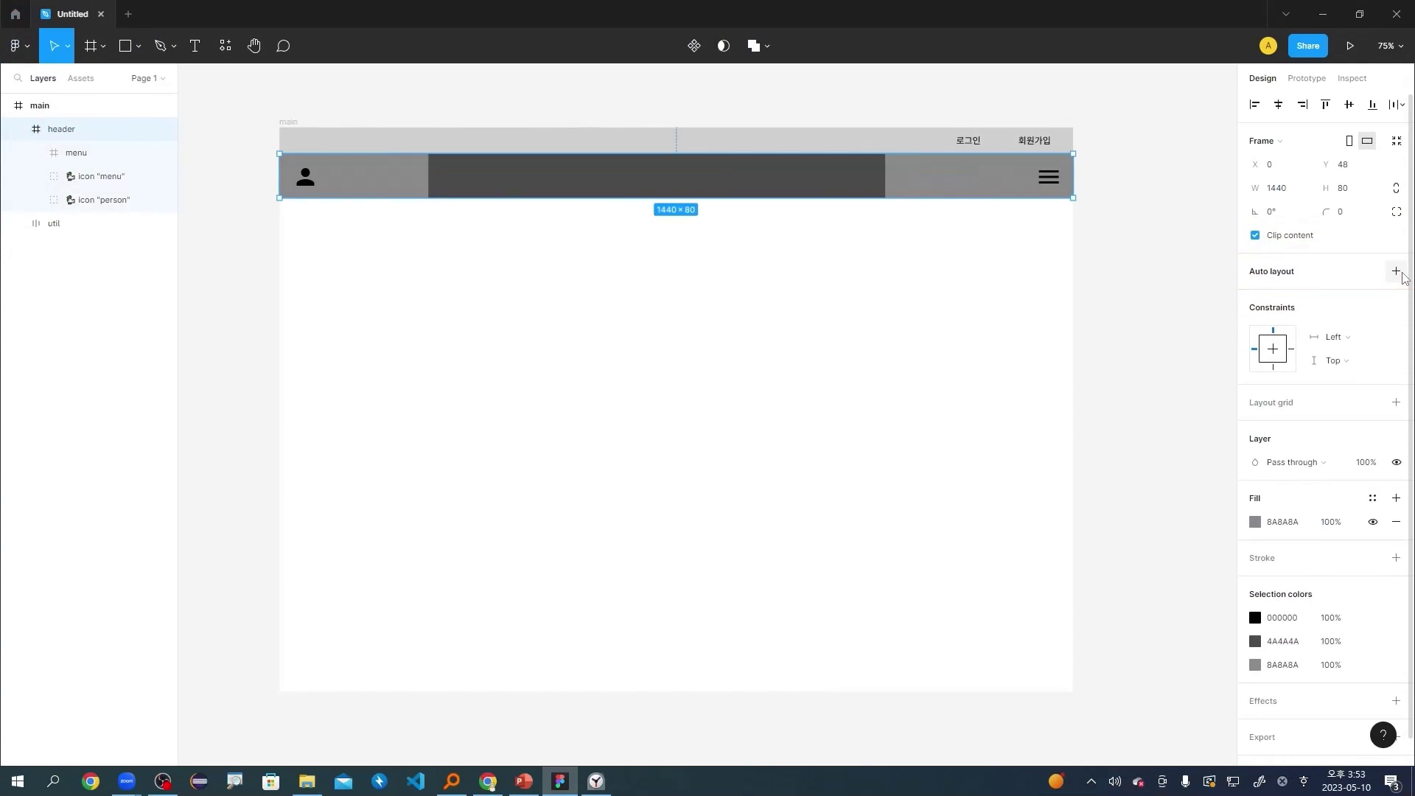
click(1388, 280)
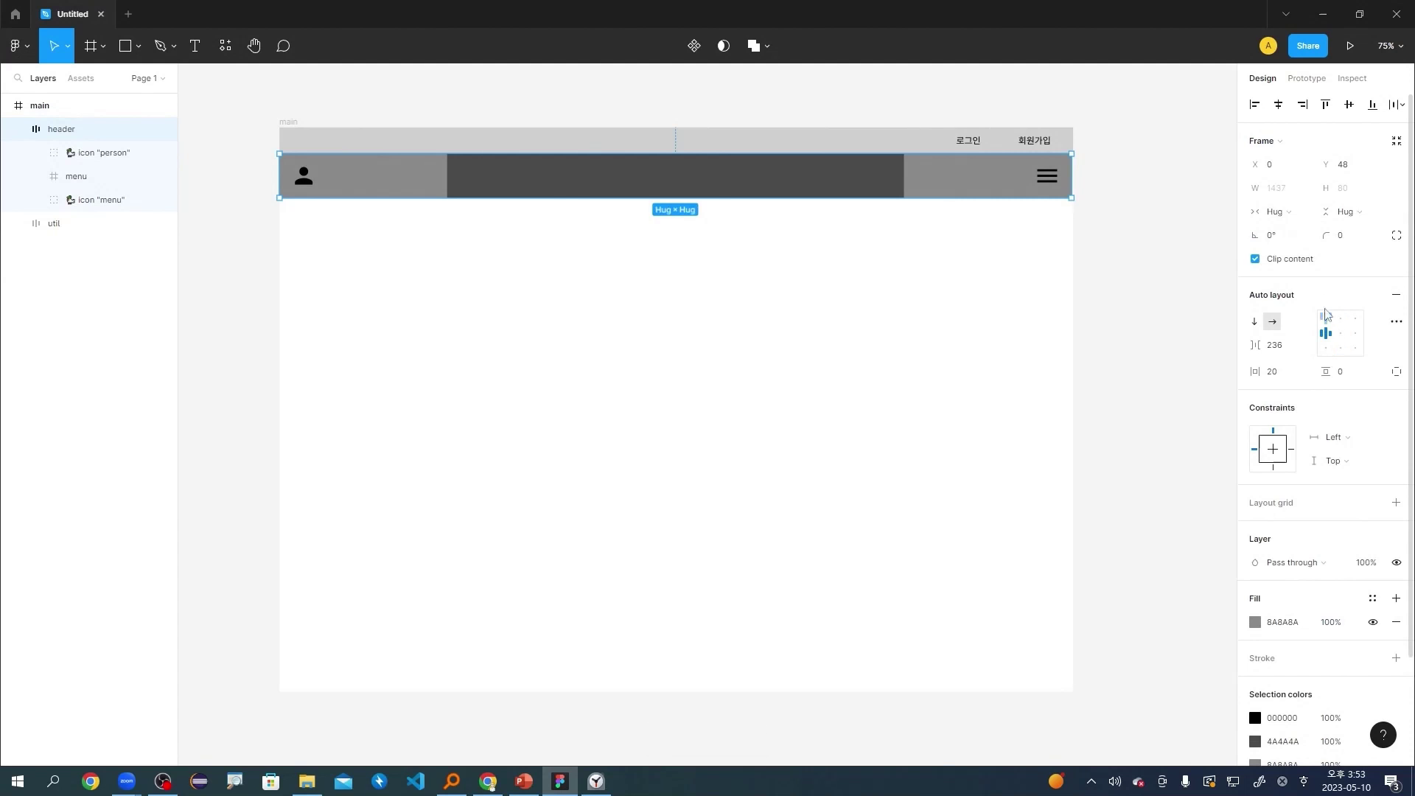
click(1395, 321)
click(1172, 444)
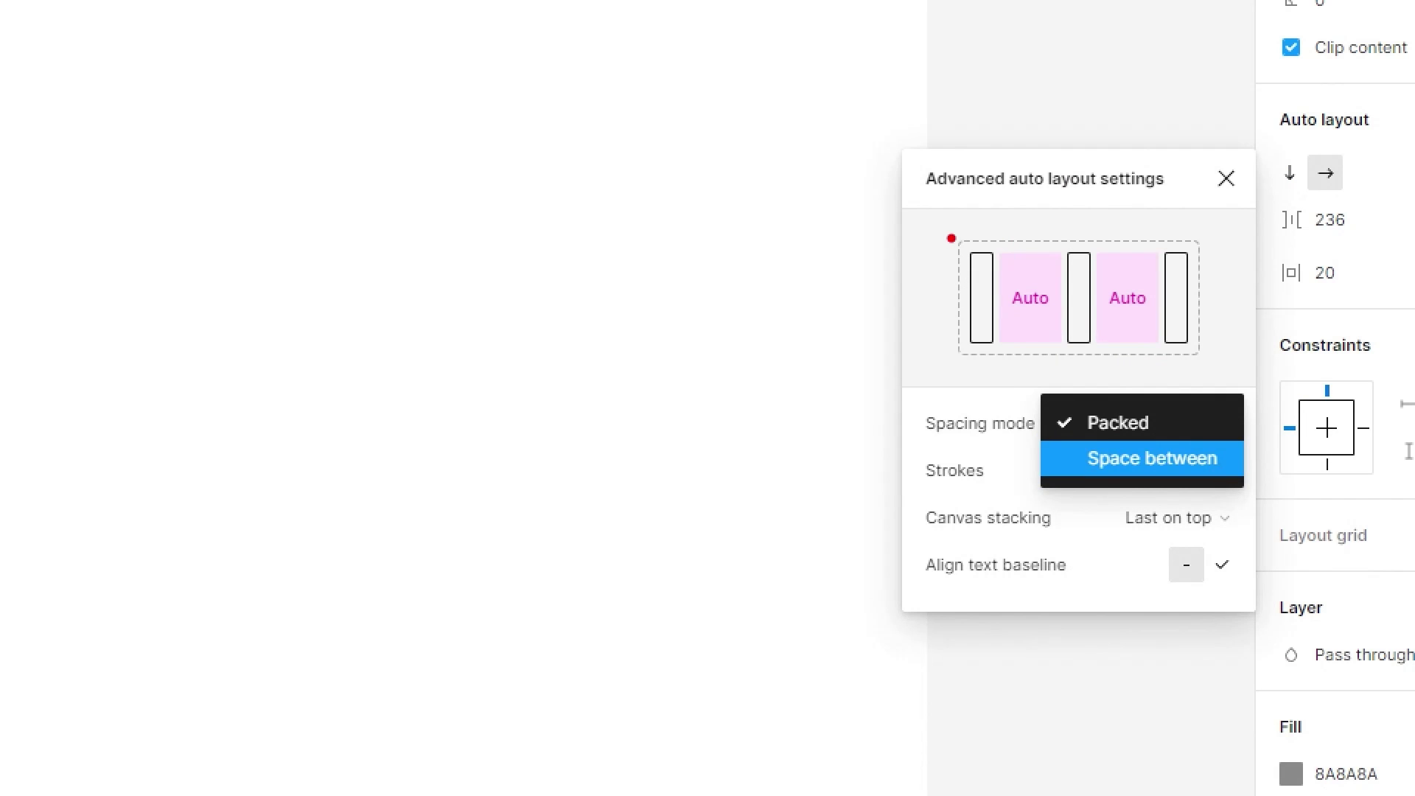
drag(949, 227, 1004, 374)
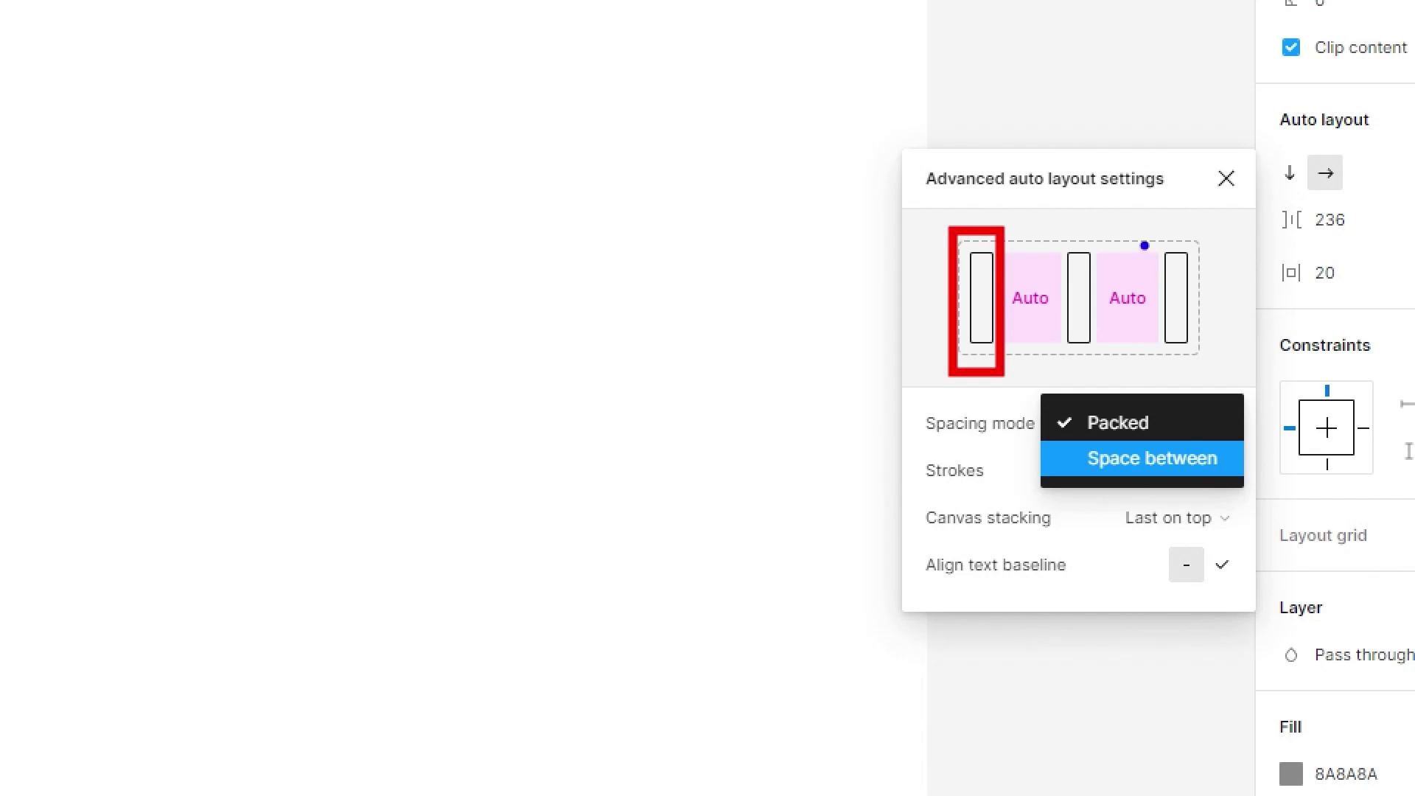
drag(1142, 230, 1209, 360)
key(ctrl+z)
drag(1153, 216, 1209, 372)
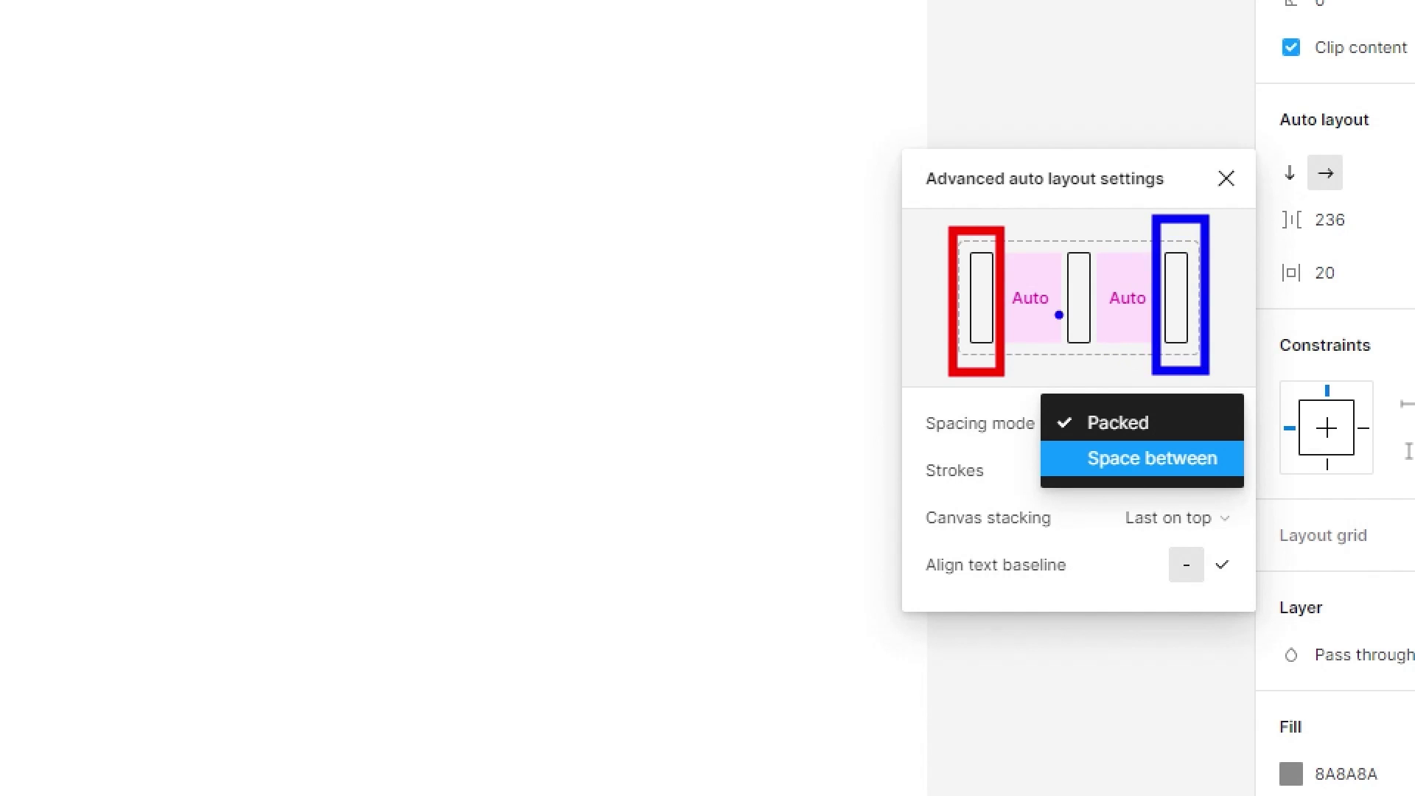
drag(1005, 300, 1157, 299)
key(ctrl+z)
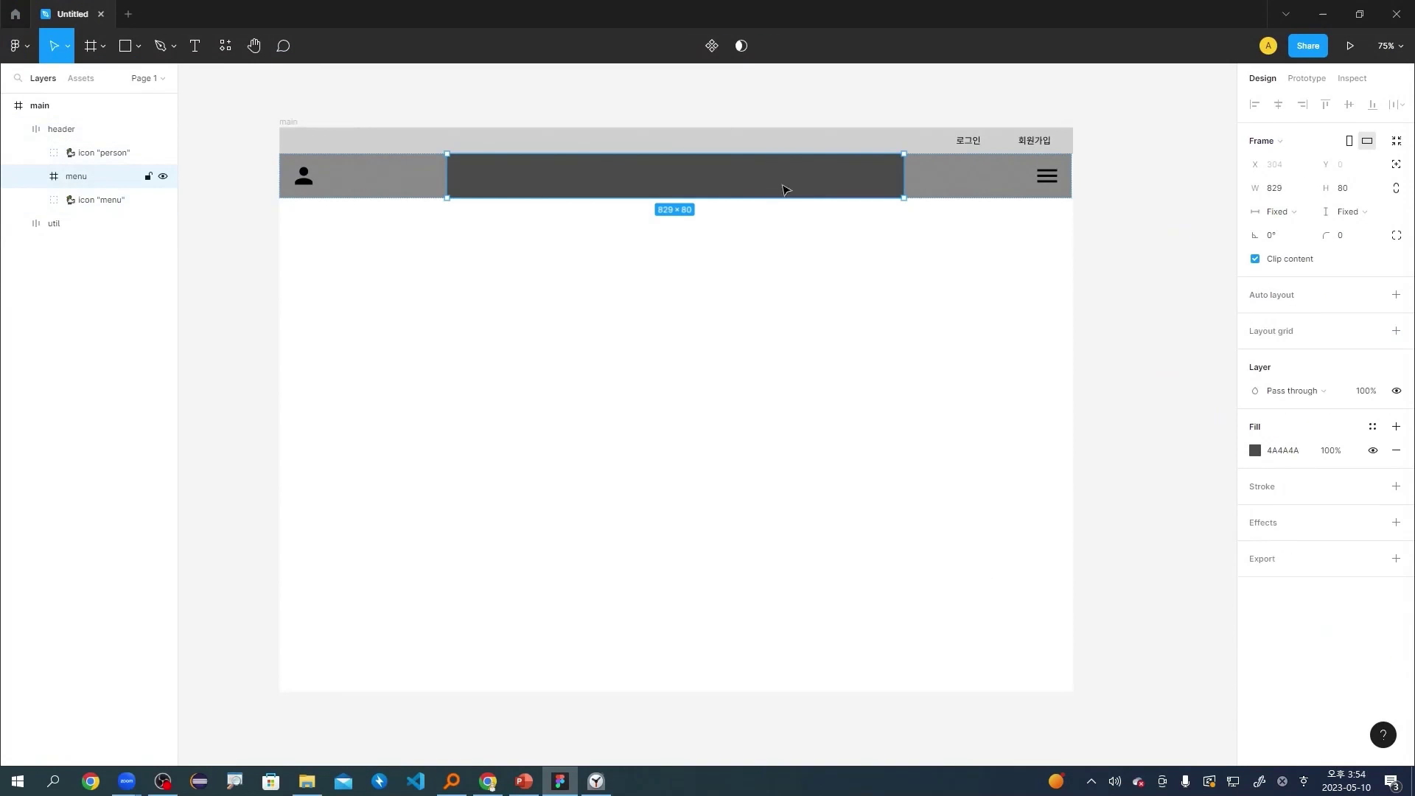
Set the width of the dark grey menu frame in the header to 800.
click(1302, 189)
text(800)
key(Return)
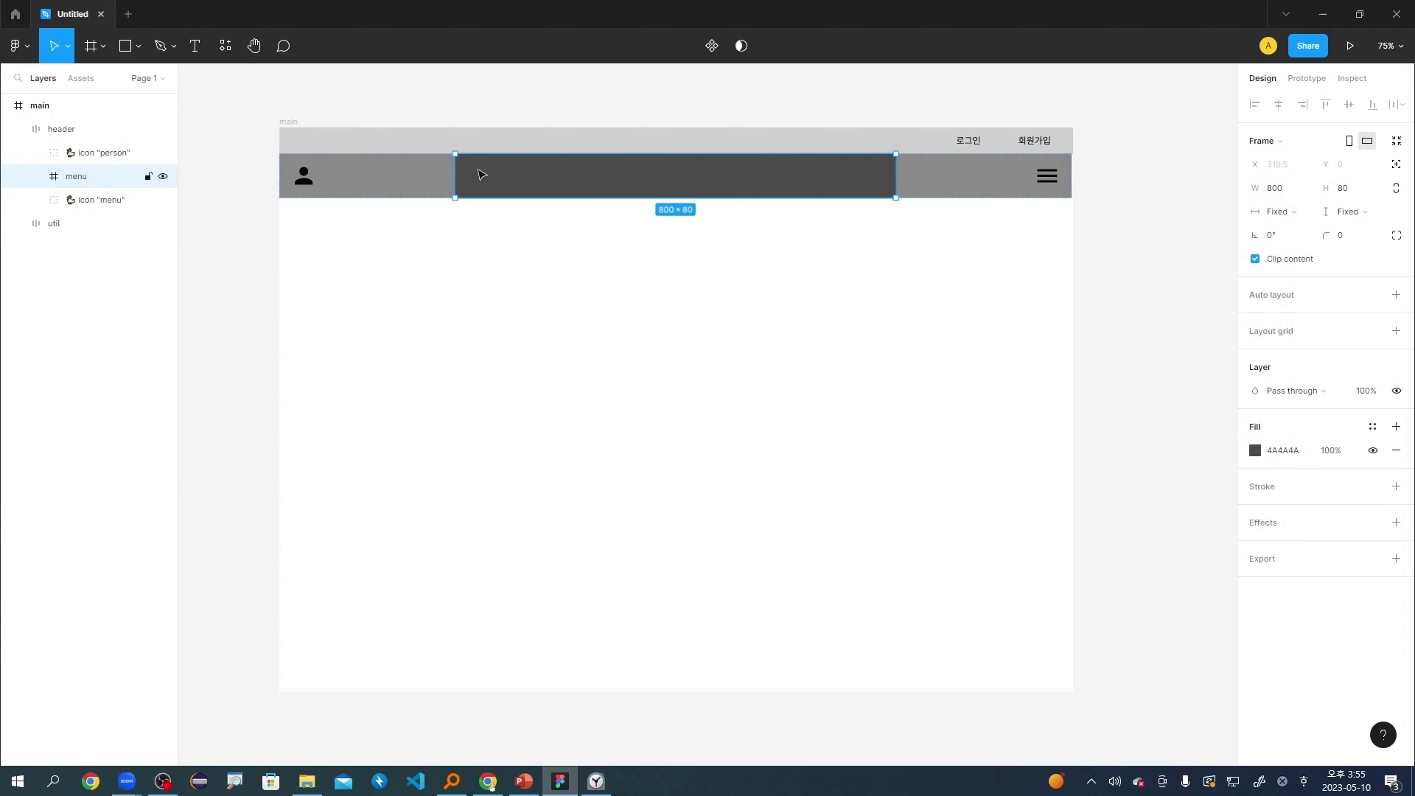
Draw a text box about 144 by 78 near the left end of the menu frame and enter the text Home.
key(t)
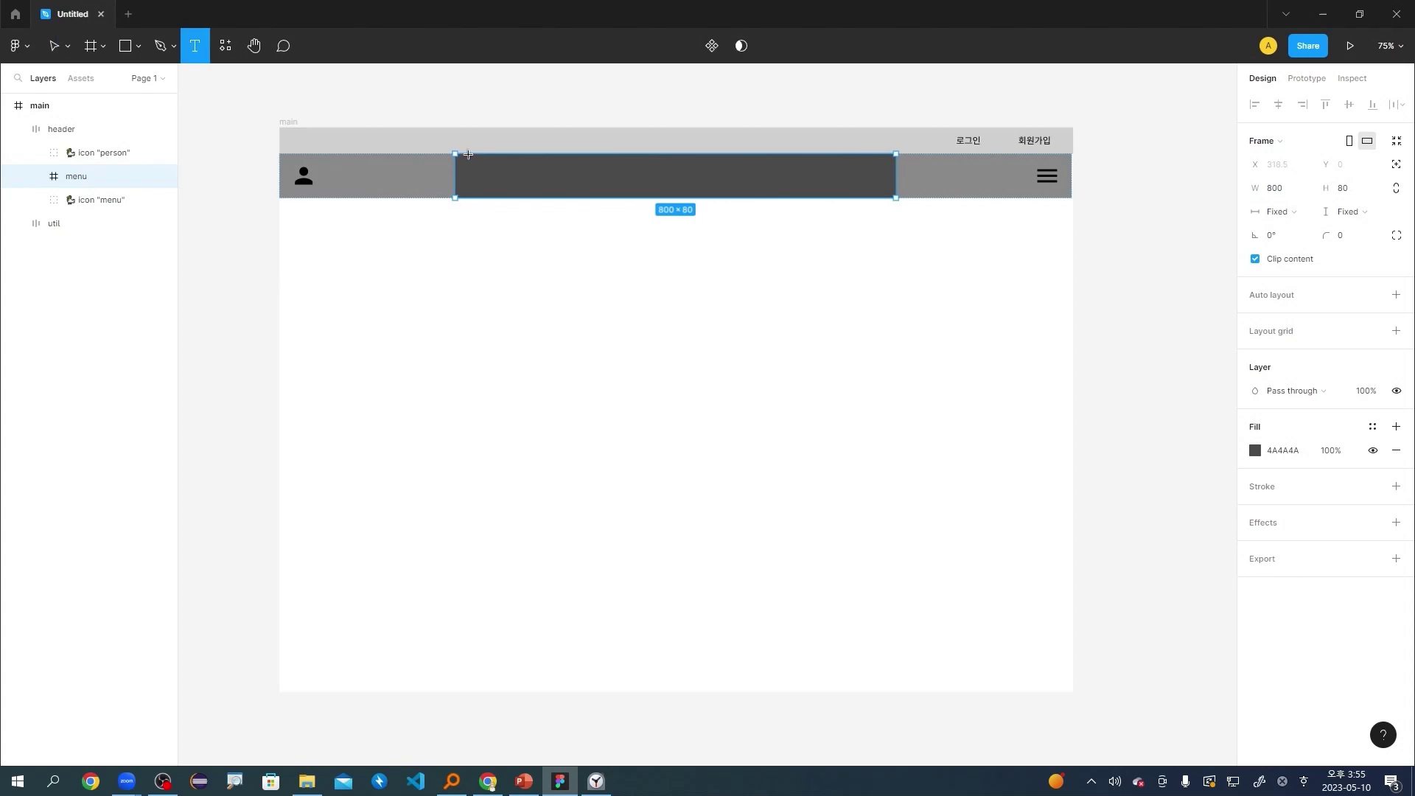
drag(468, 154, 549, 199)
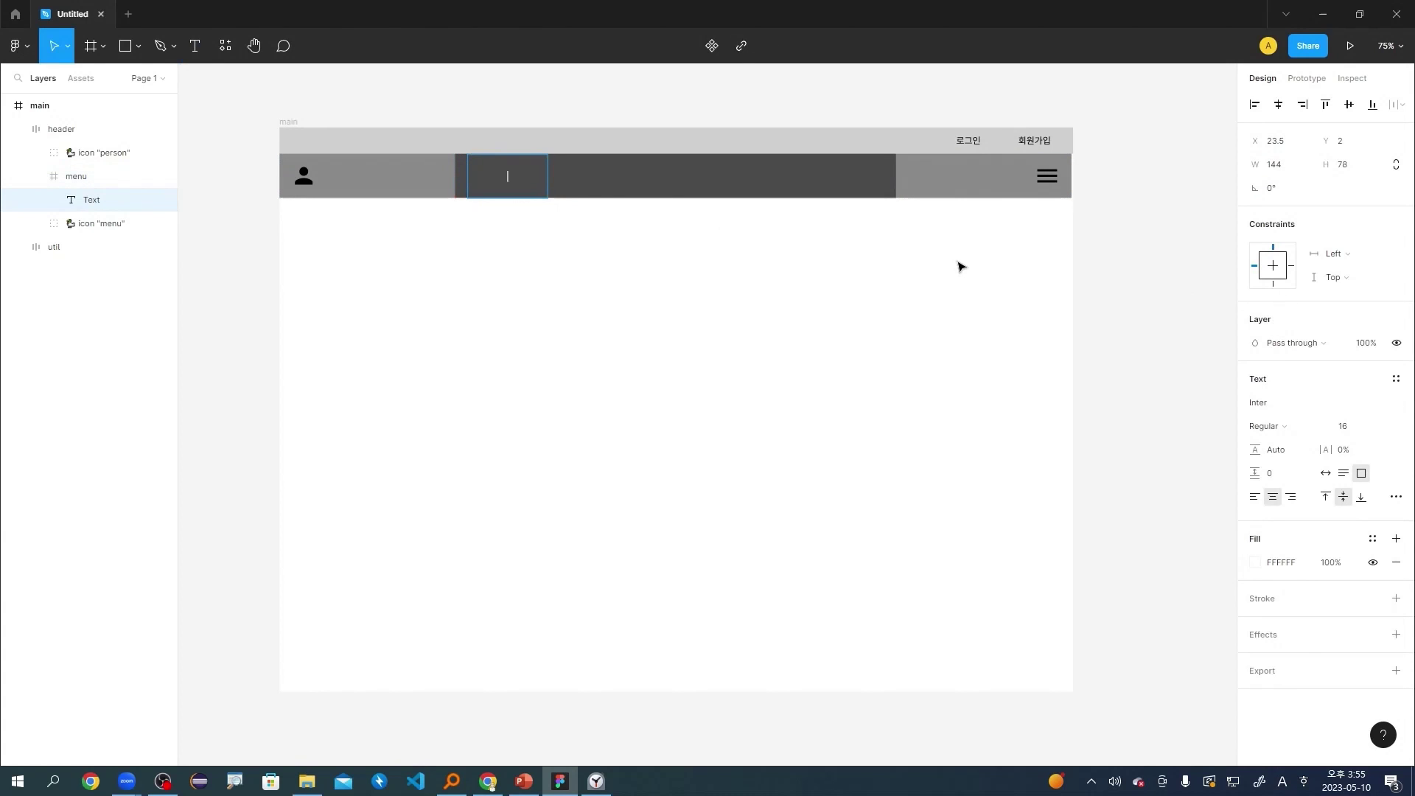
key(BackSpace)
key(Return)
text(Home)
key(BackSpace)
key(BackSpace)
key(BackSpace)
key(BackSpace)
text(Home)
key(BackSpace)
key(BackSpace)
key(BackSpace)
key(BackSpace)
text(Home)
Set the font size of the Home text to 18.
click(1358, 430)
text(18)
key(Escape)
click(1353, 433)
key(Return)
Duplicate the Home text to its right and duplicate that pair further right to get four Home items in the menu frame.
click(517, 177)
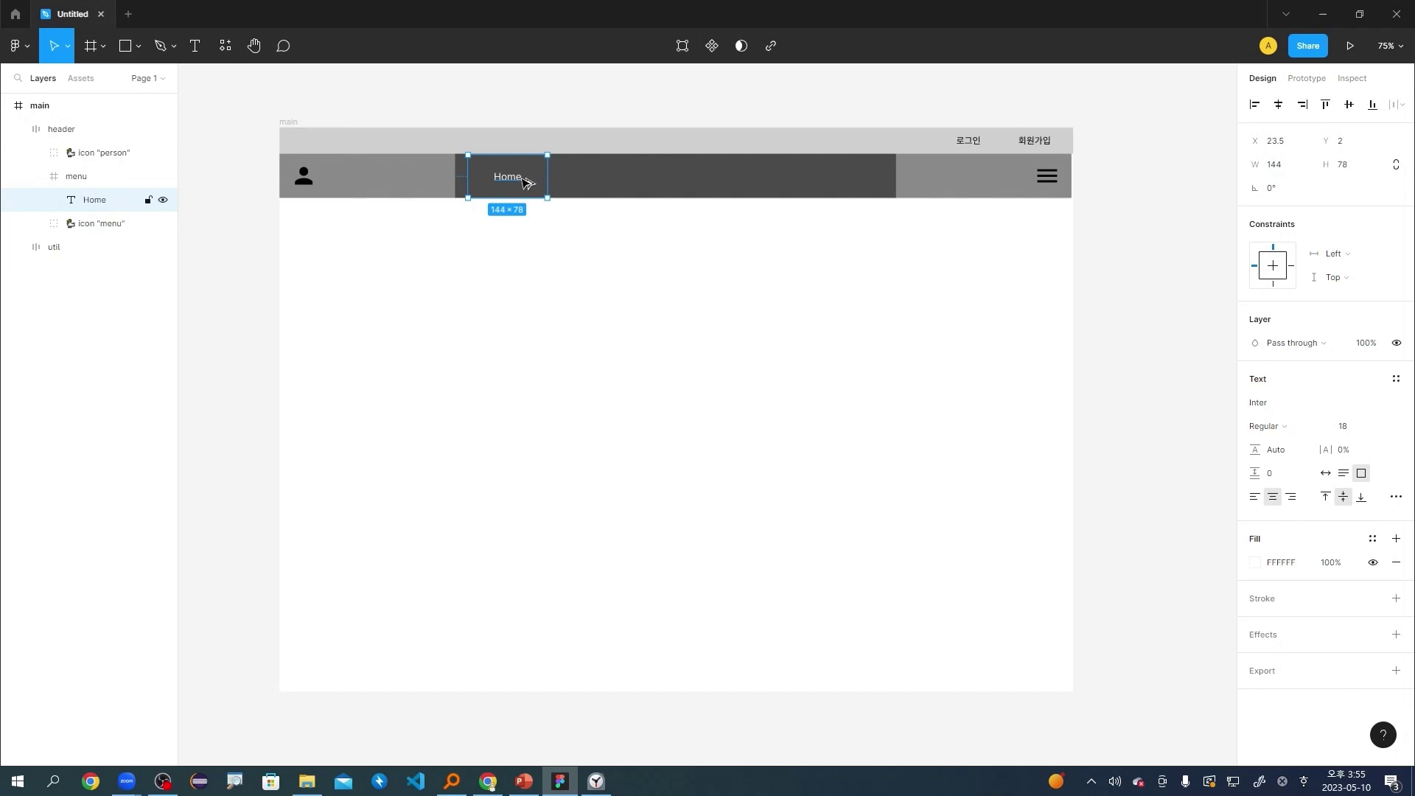
drag(524, 179, 617, 180)
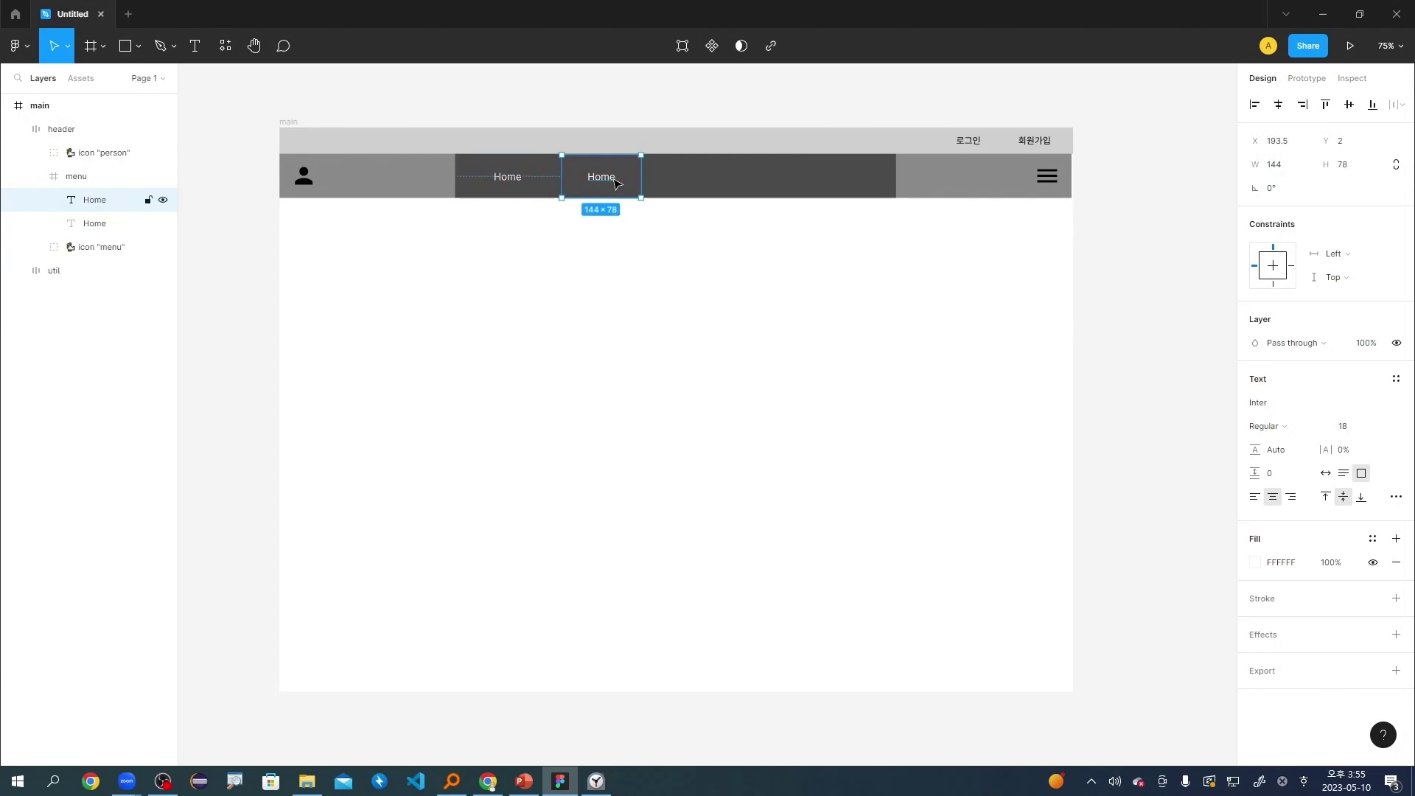
click(518, 184)
shift+click(601, 177)
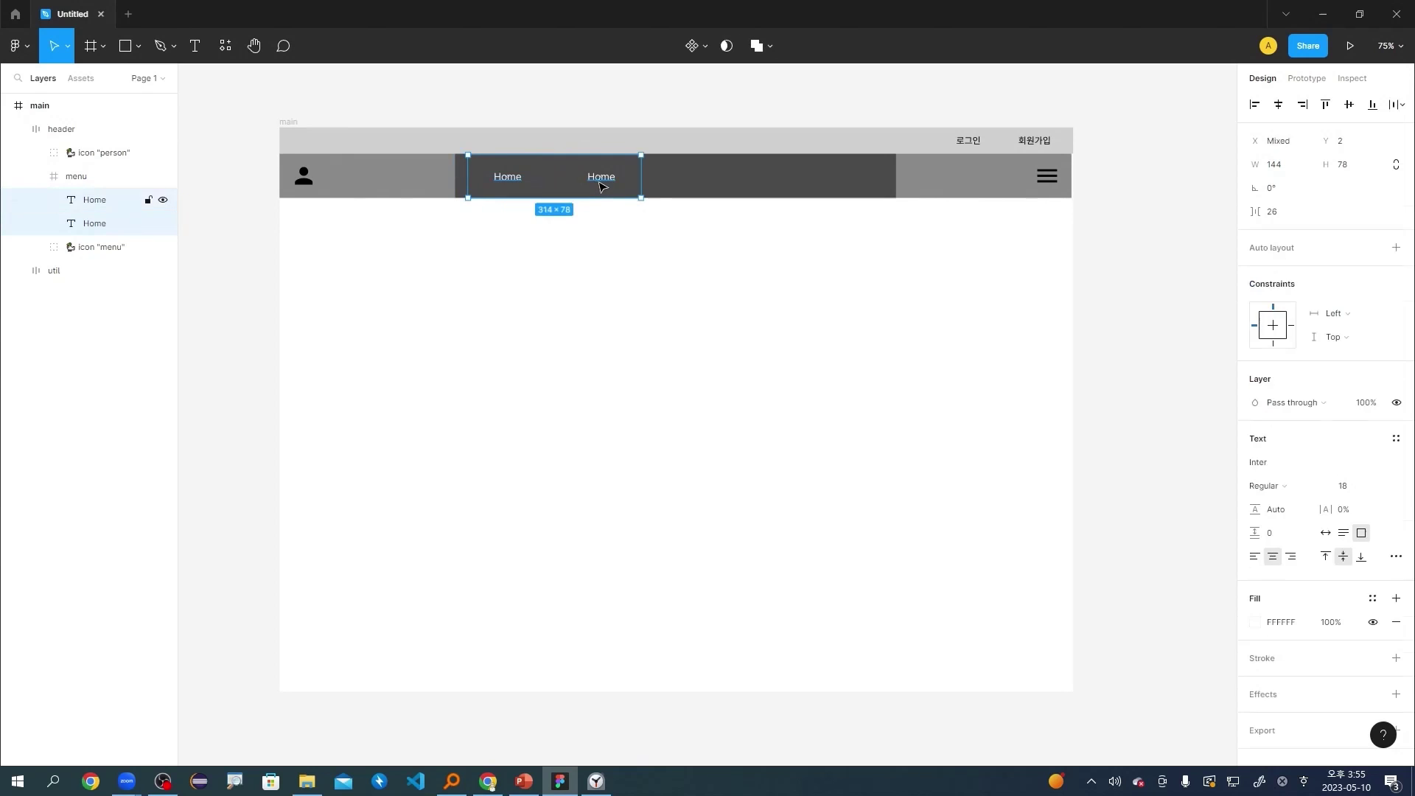
click(558, 284)
click(510, 182)
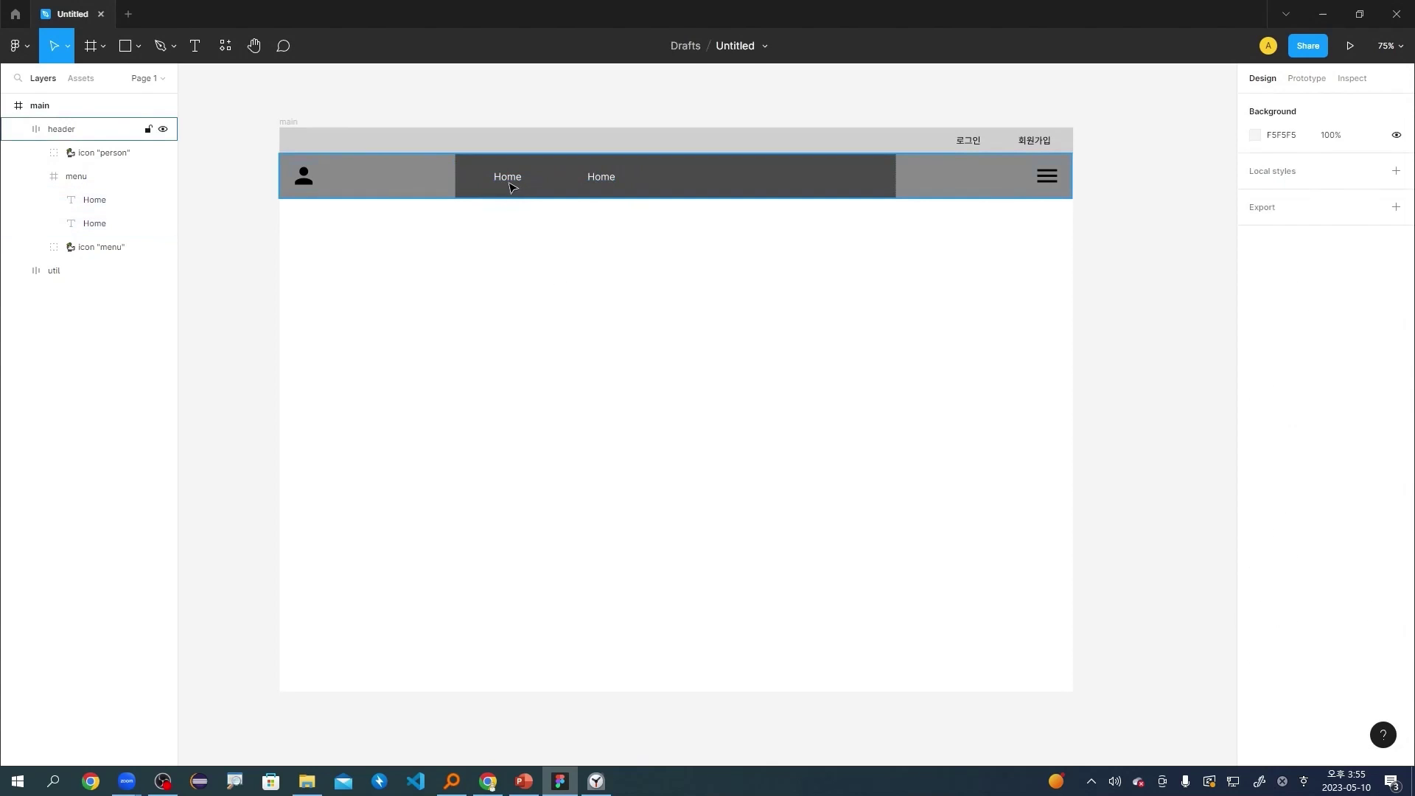
click(511, 182)
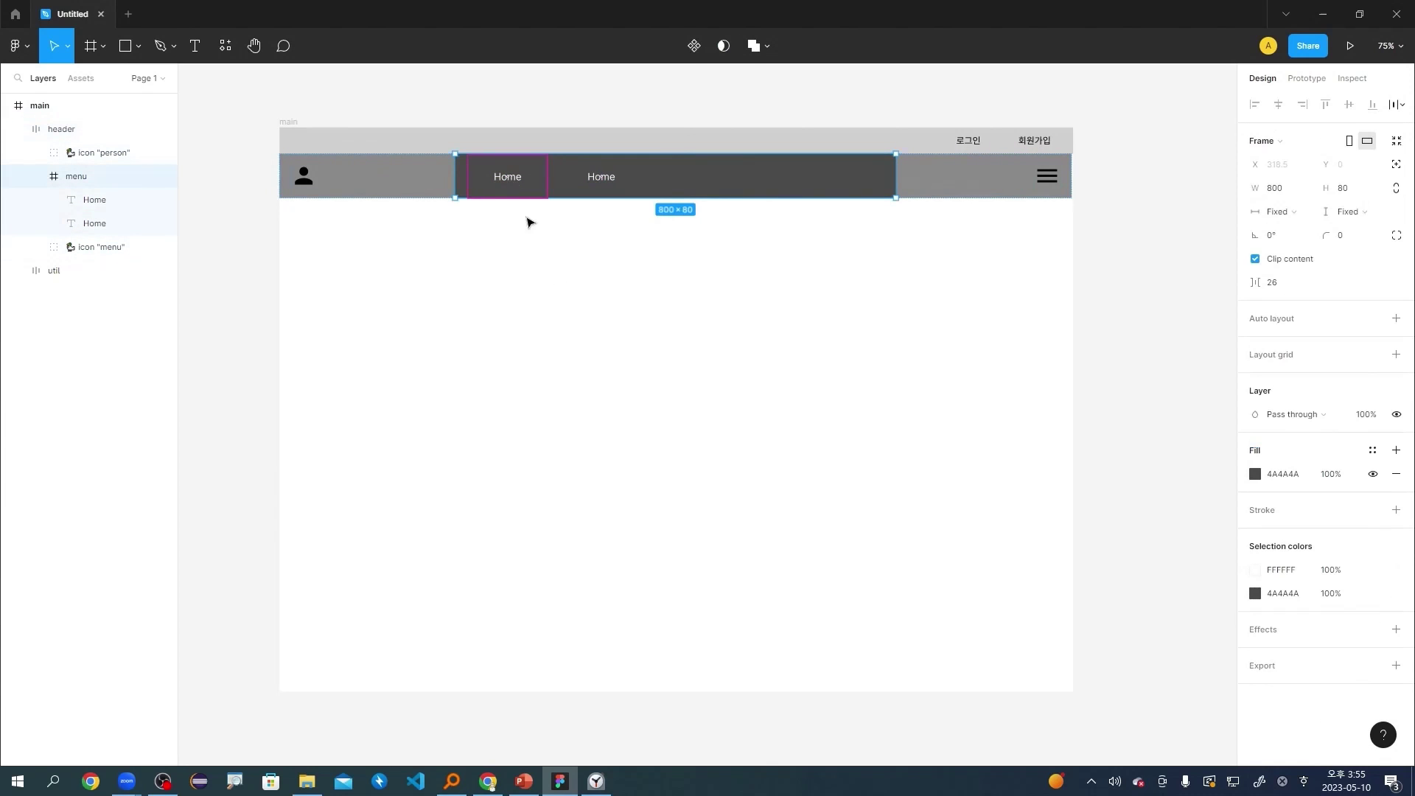
click(91, 211)
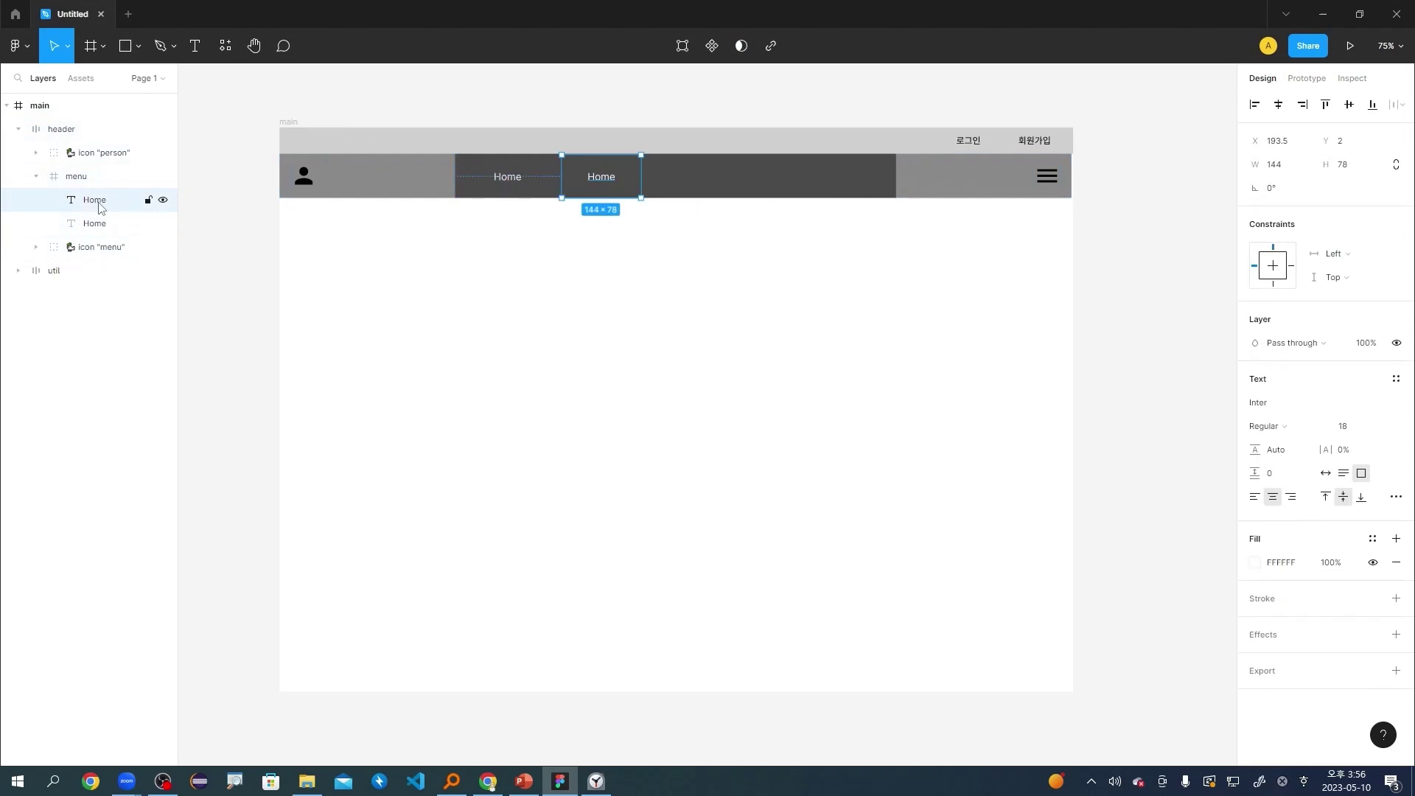
shift+click(101, 223)
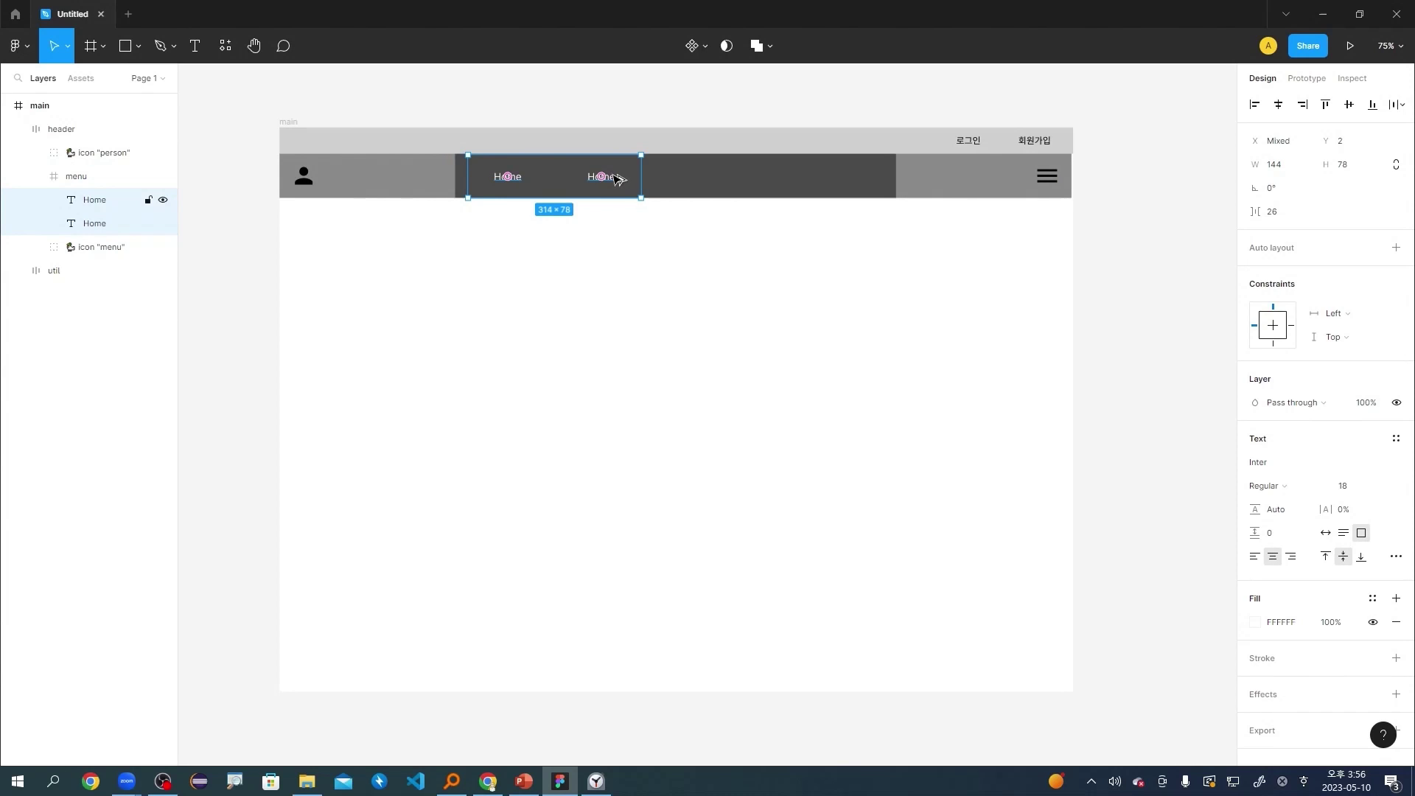
drag(617, 178, 800, 189)
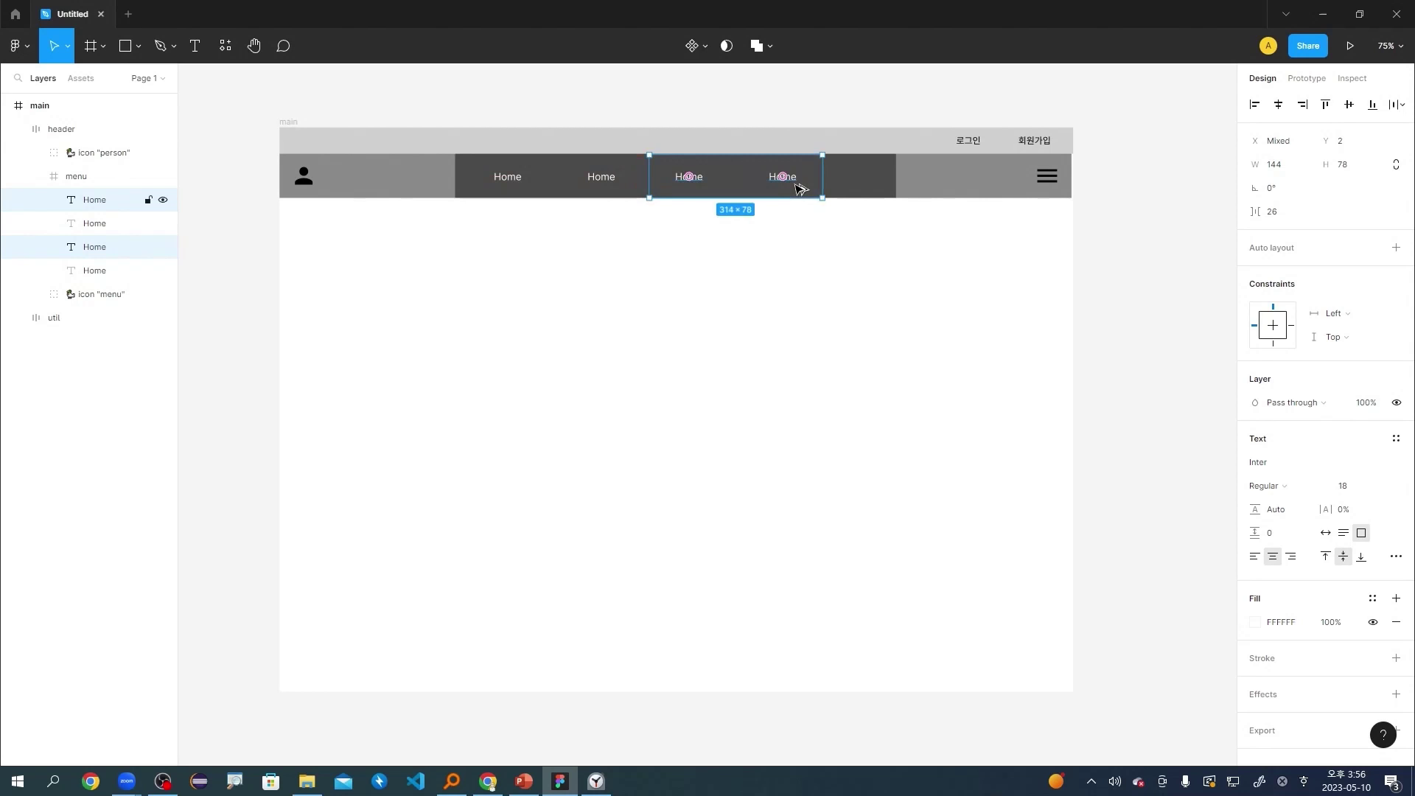
click(663, 229)
Change the second Home text in the menu frame to Board.
click(603, 179)
double_click(604, 180)
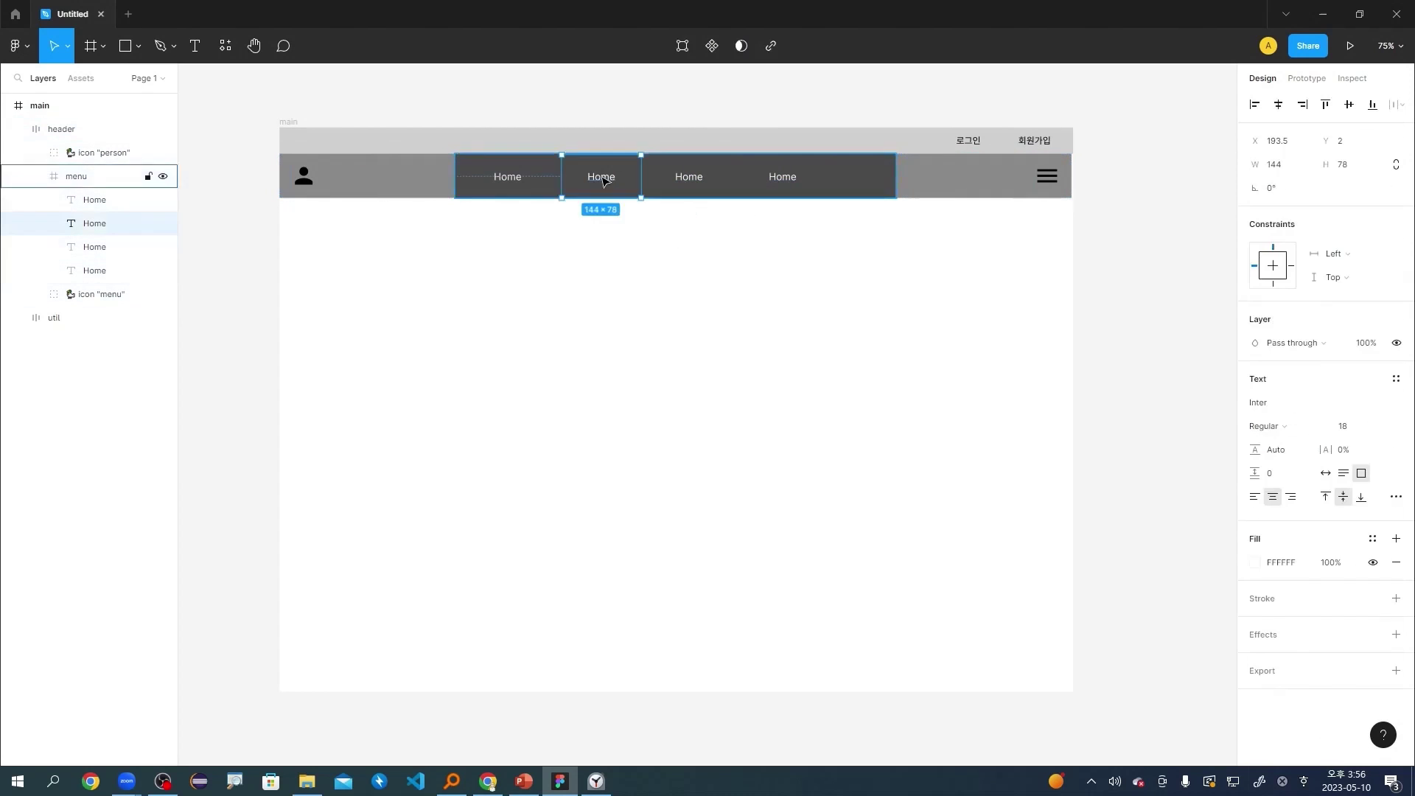
double_click(603, 180)
key(BackSpace)
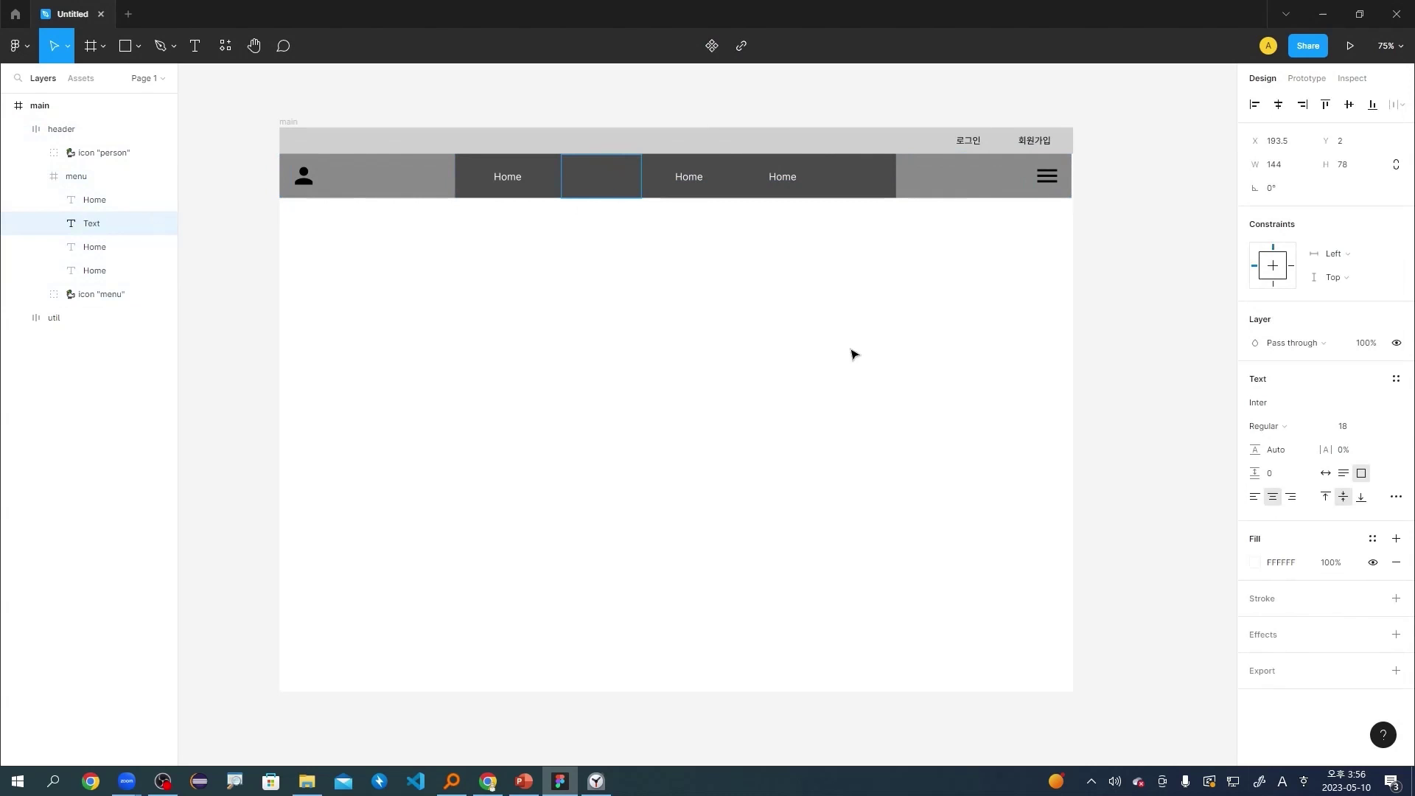
text(Board)
Change the third menu text to Gallery and the fourth to About.
scroll(679, 213, up, 5)
scroll(666, 219, up, 2)
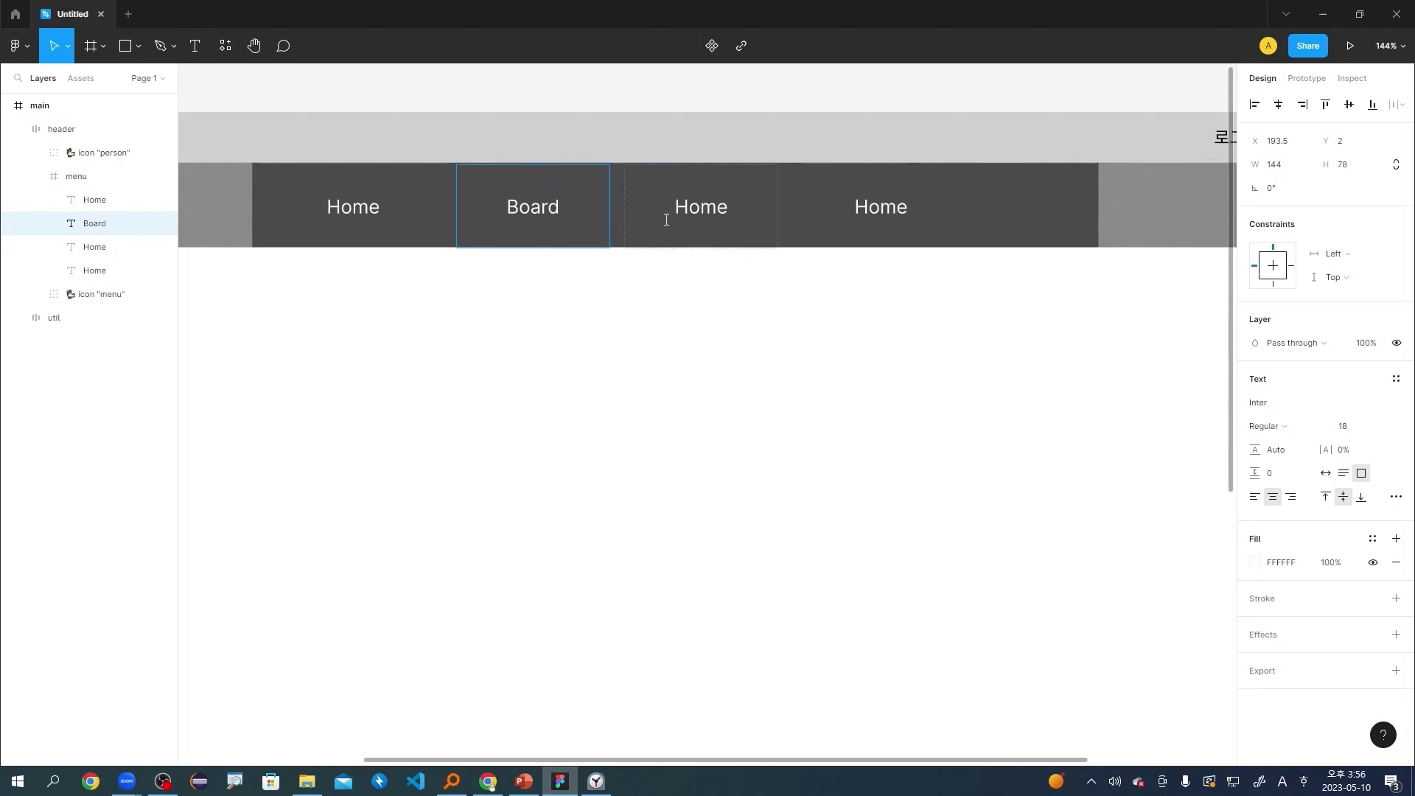
double_click(703, 210)
text(Ga)
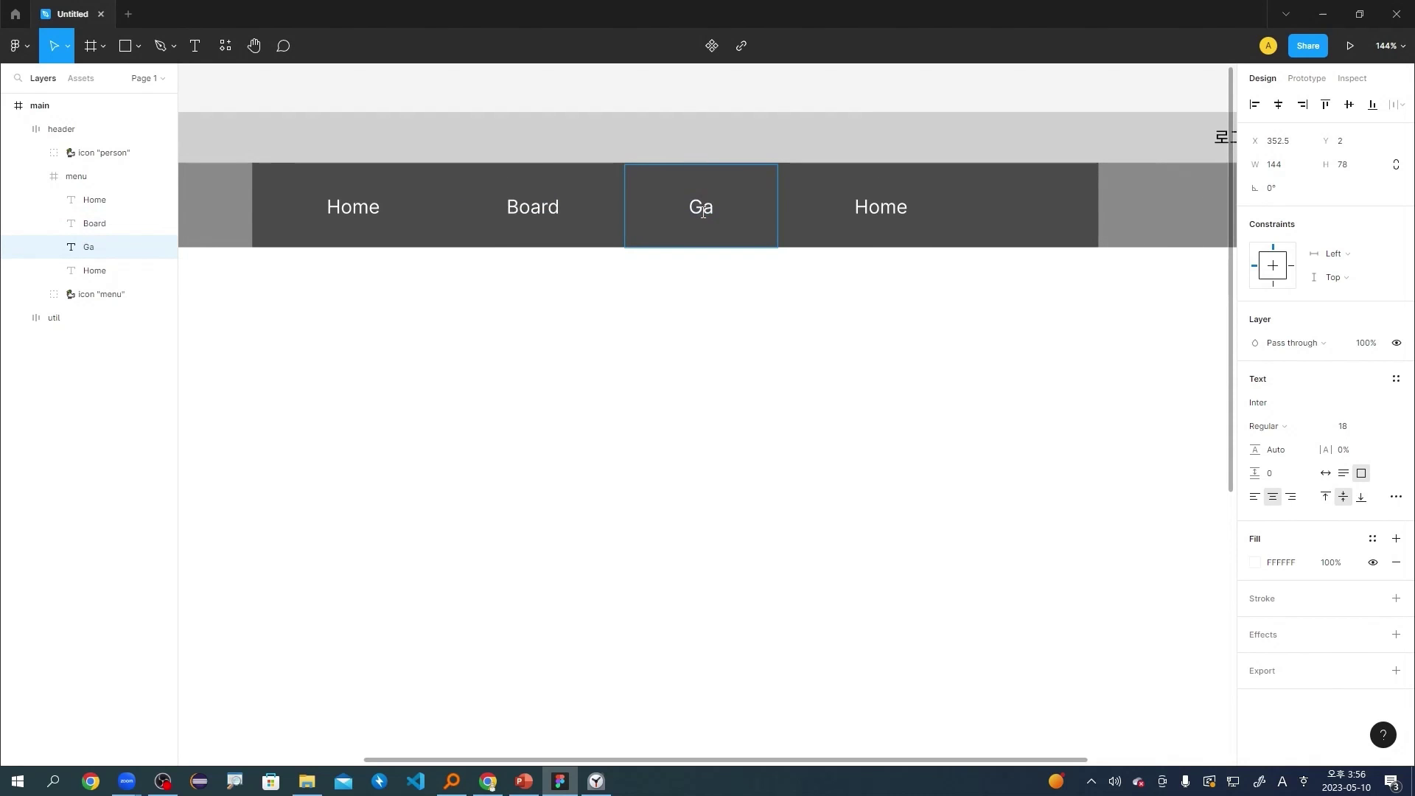
text(llery)
double_click(889, 212)
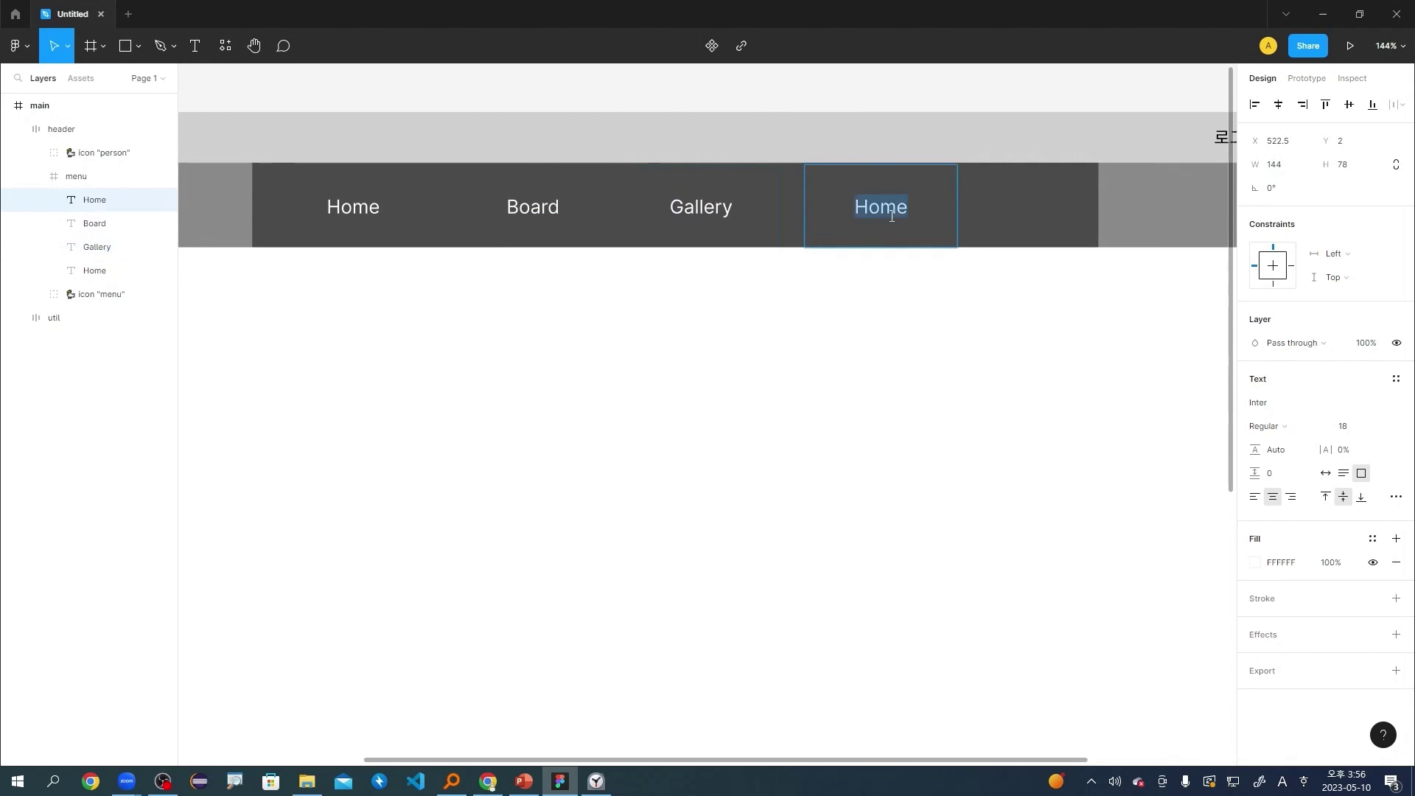
text(About)
key(Escape)
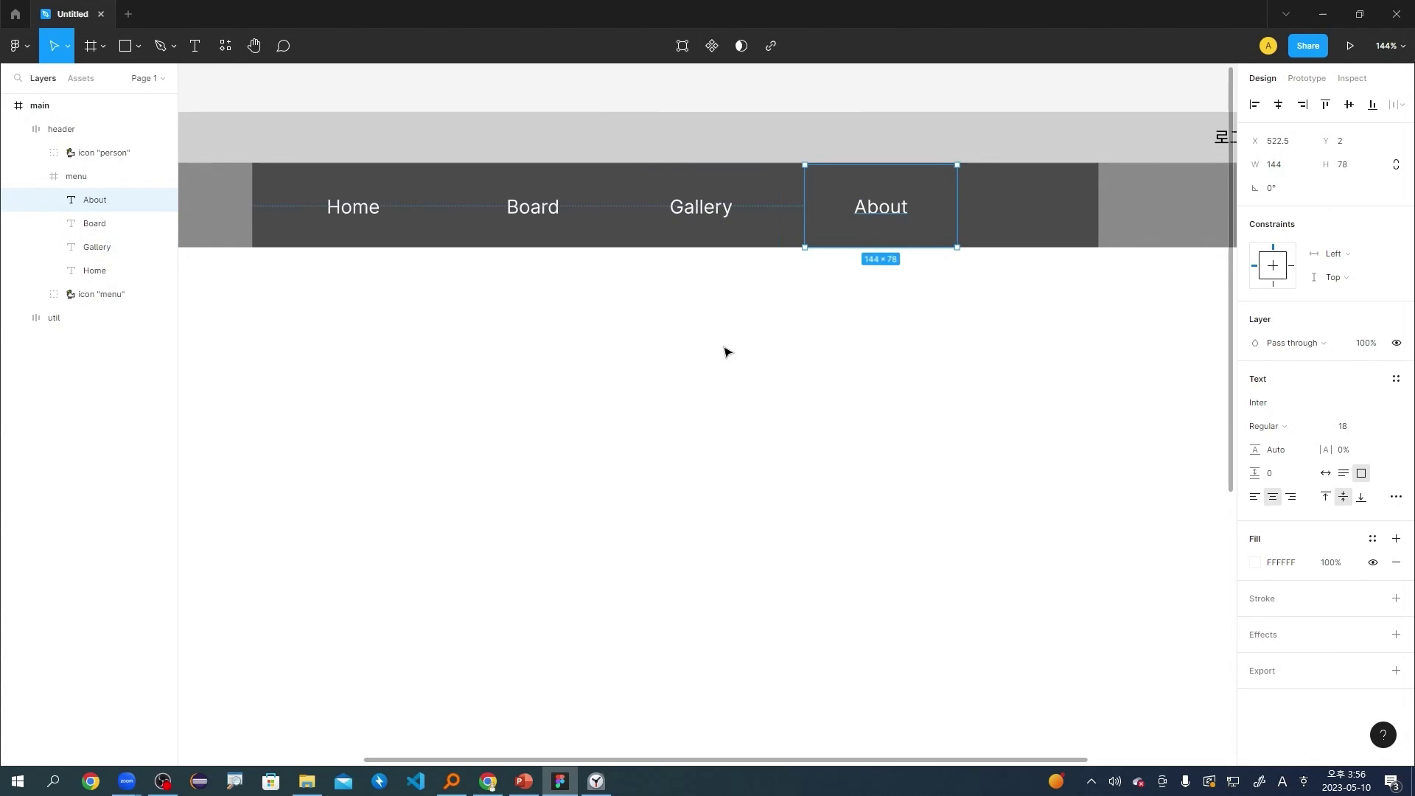
click(742, 396)
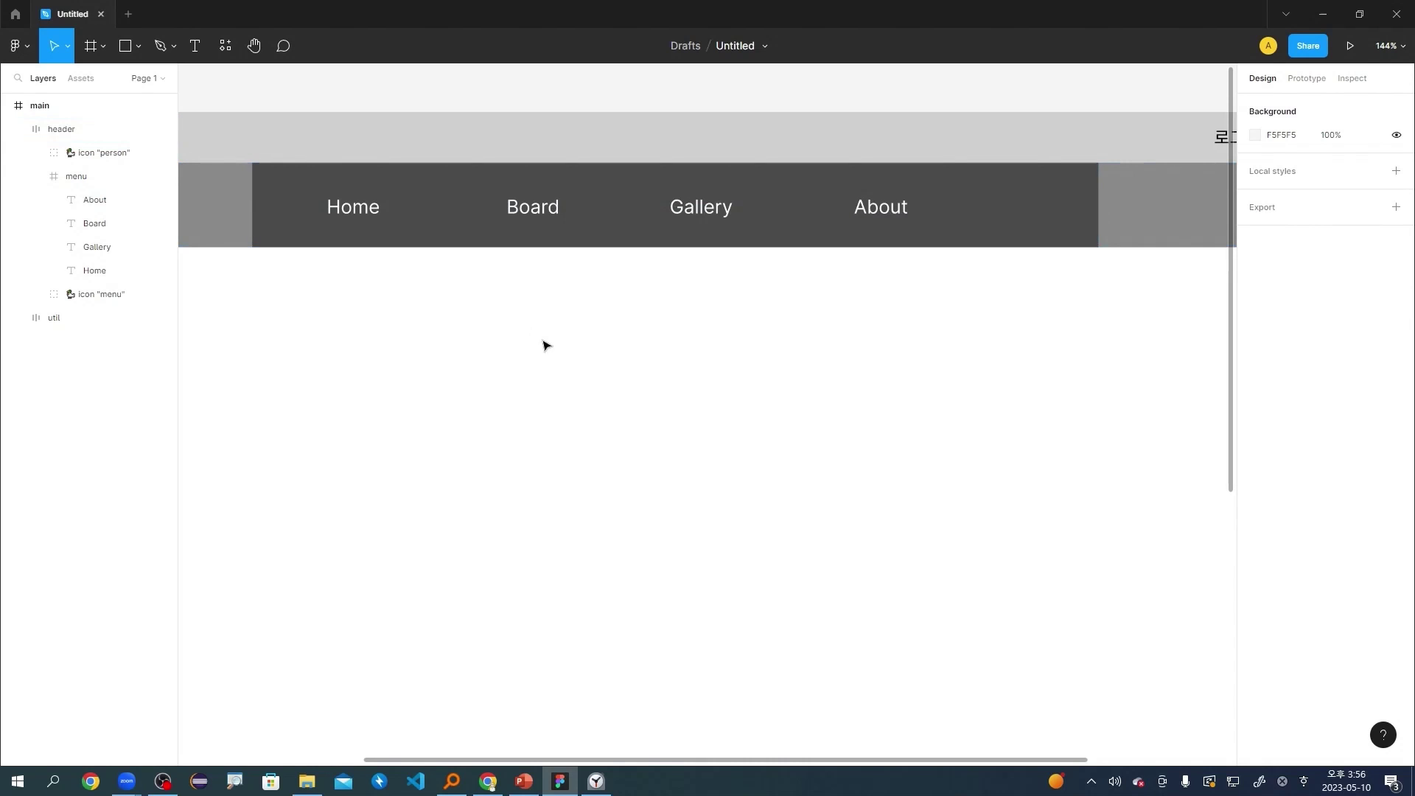
Add horizontal auto layout to the menu frame and extend its right padding to 134 so it is 800 wide.
double_click(1053, 230)
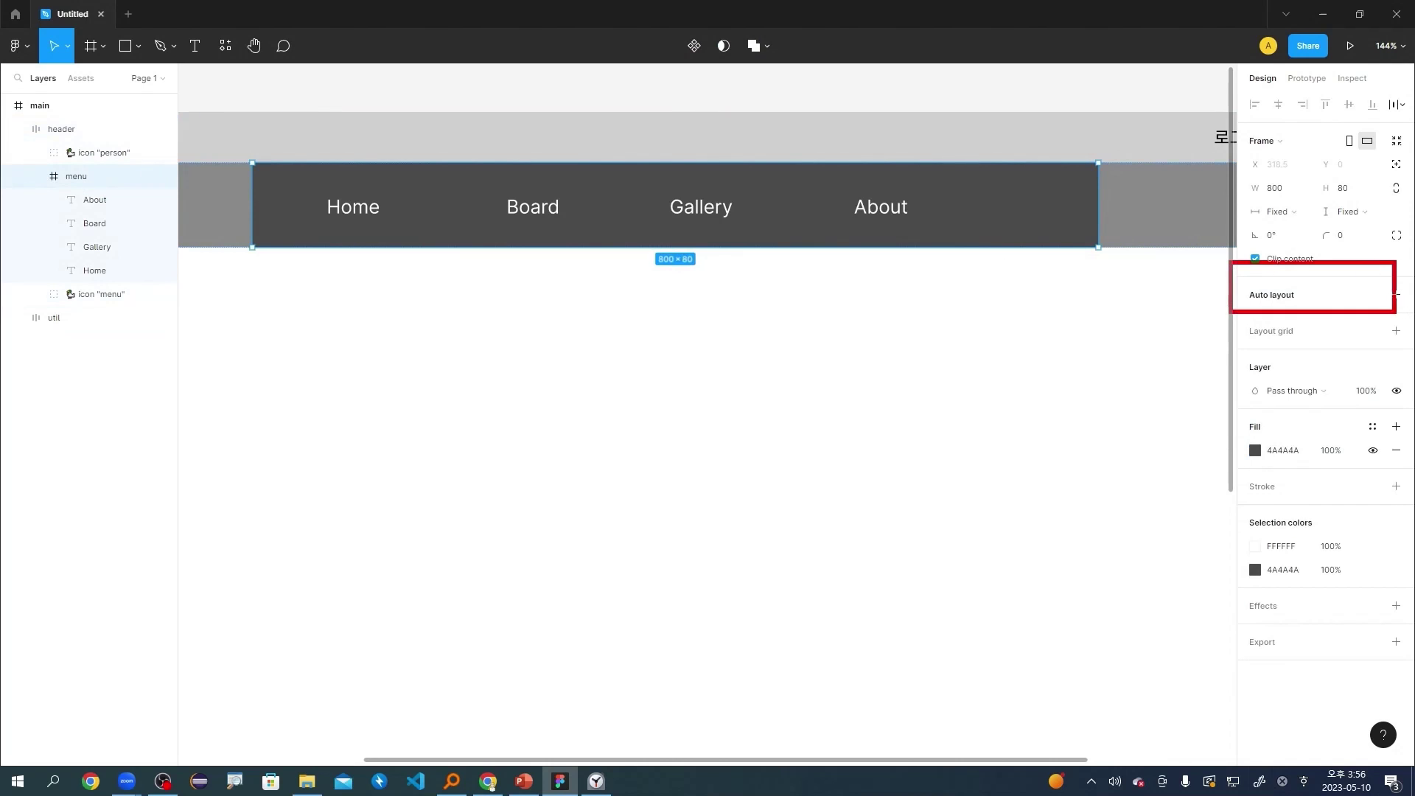
click(1395, 294)
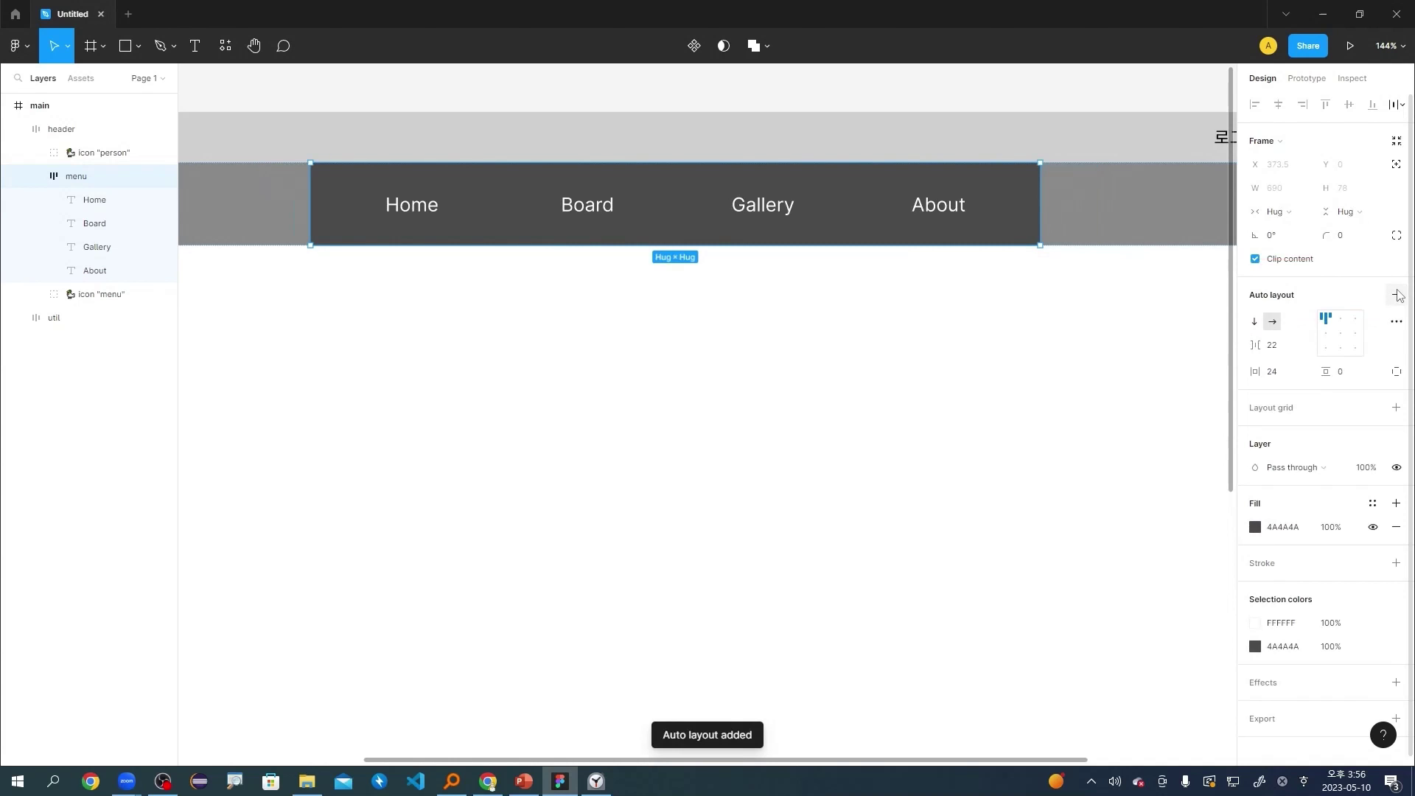
click(1023, 220)
key(Escape)
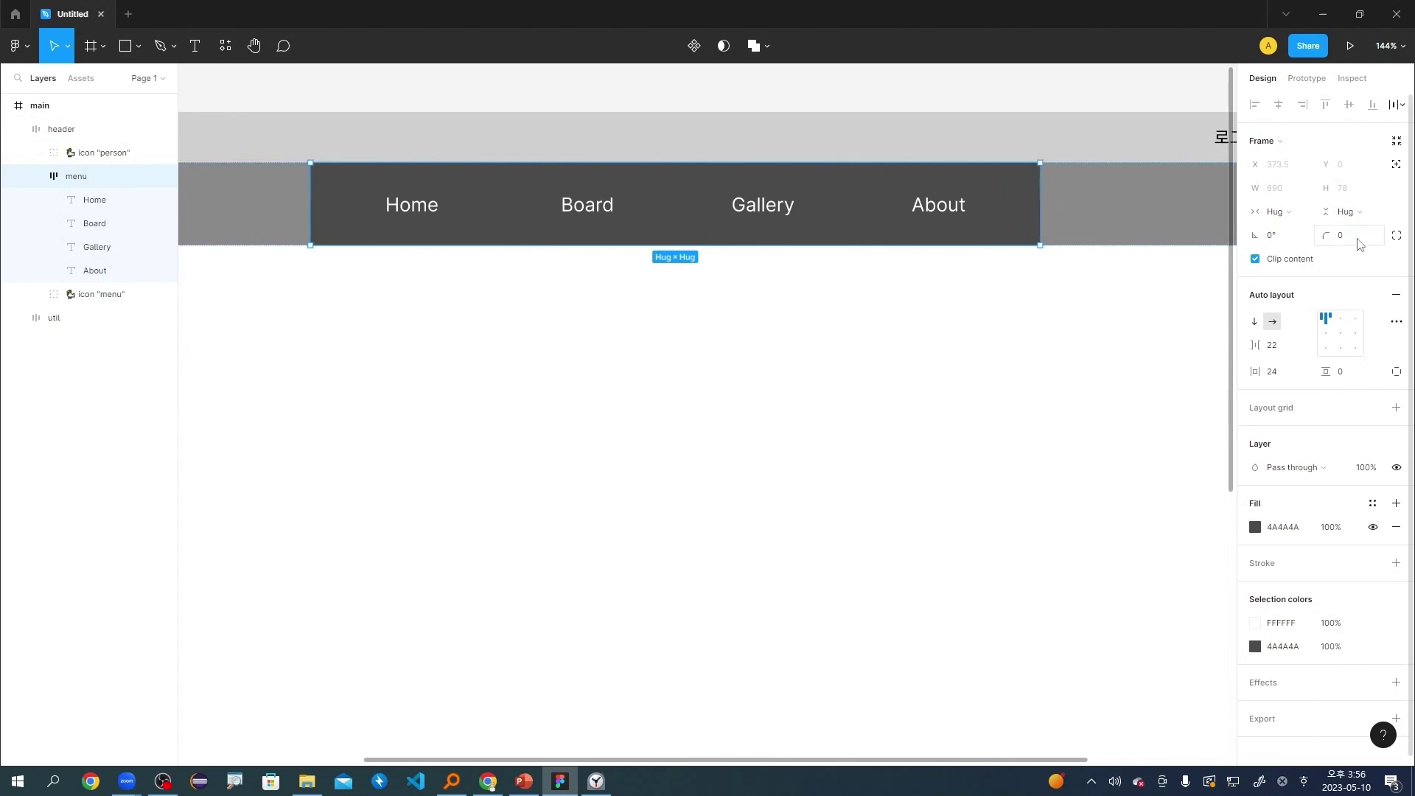
drag(1028, 205, 1154, 239)
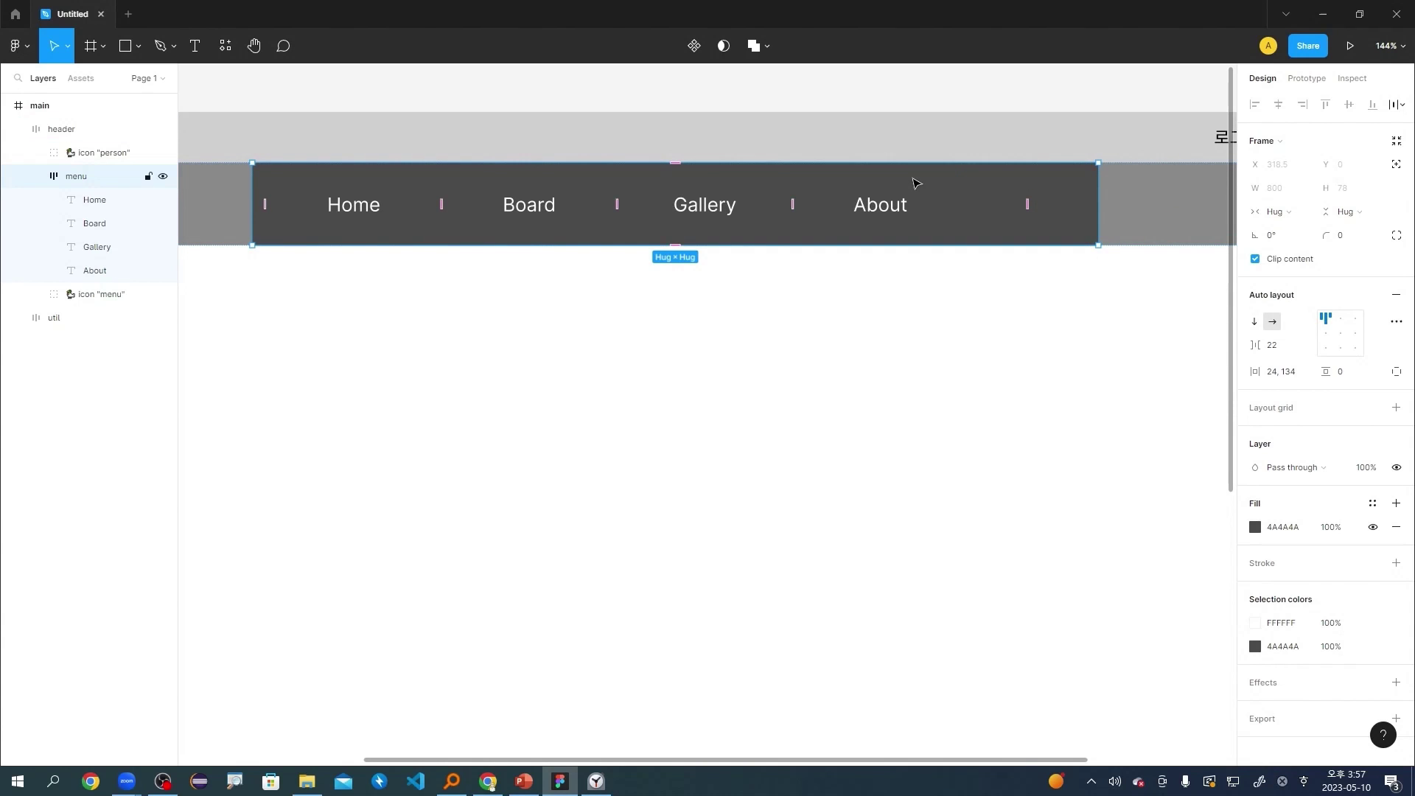
Centre the menu frame's auto layout alignment and set its spacing mode to Space between.
click(1345, 335)
click(1396, 321)
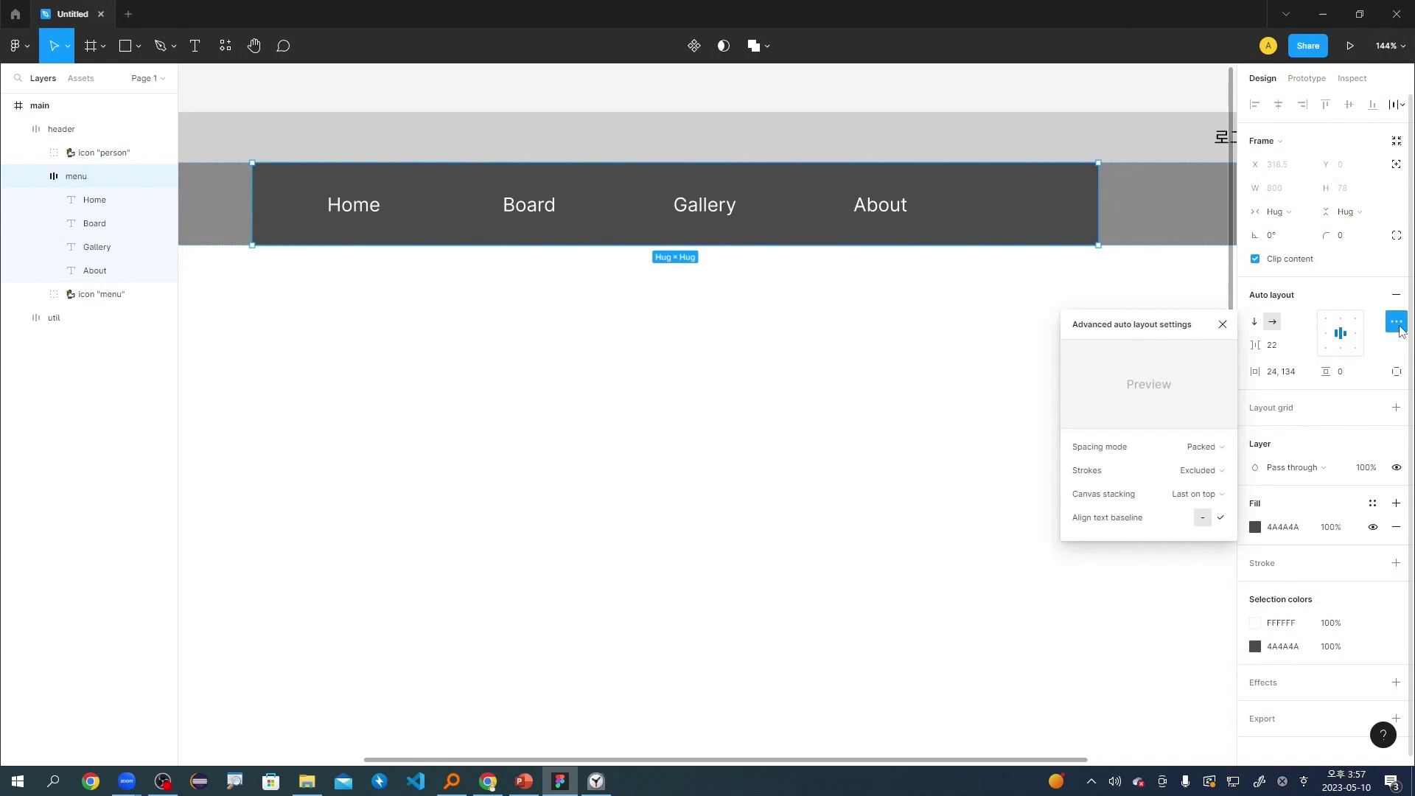
click(1219, 446)
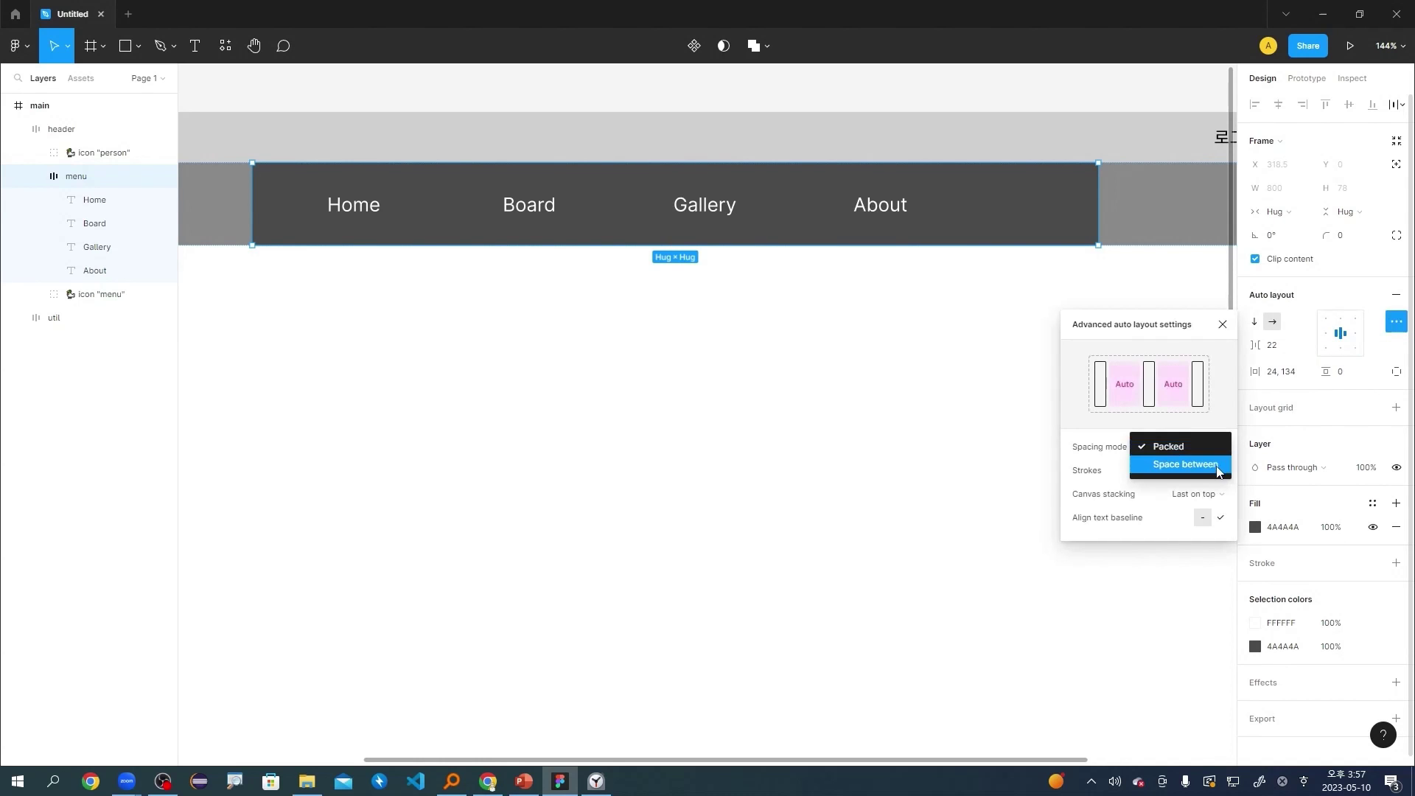
click(1219, 466)
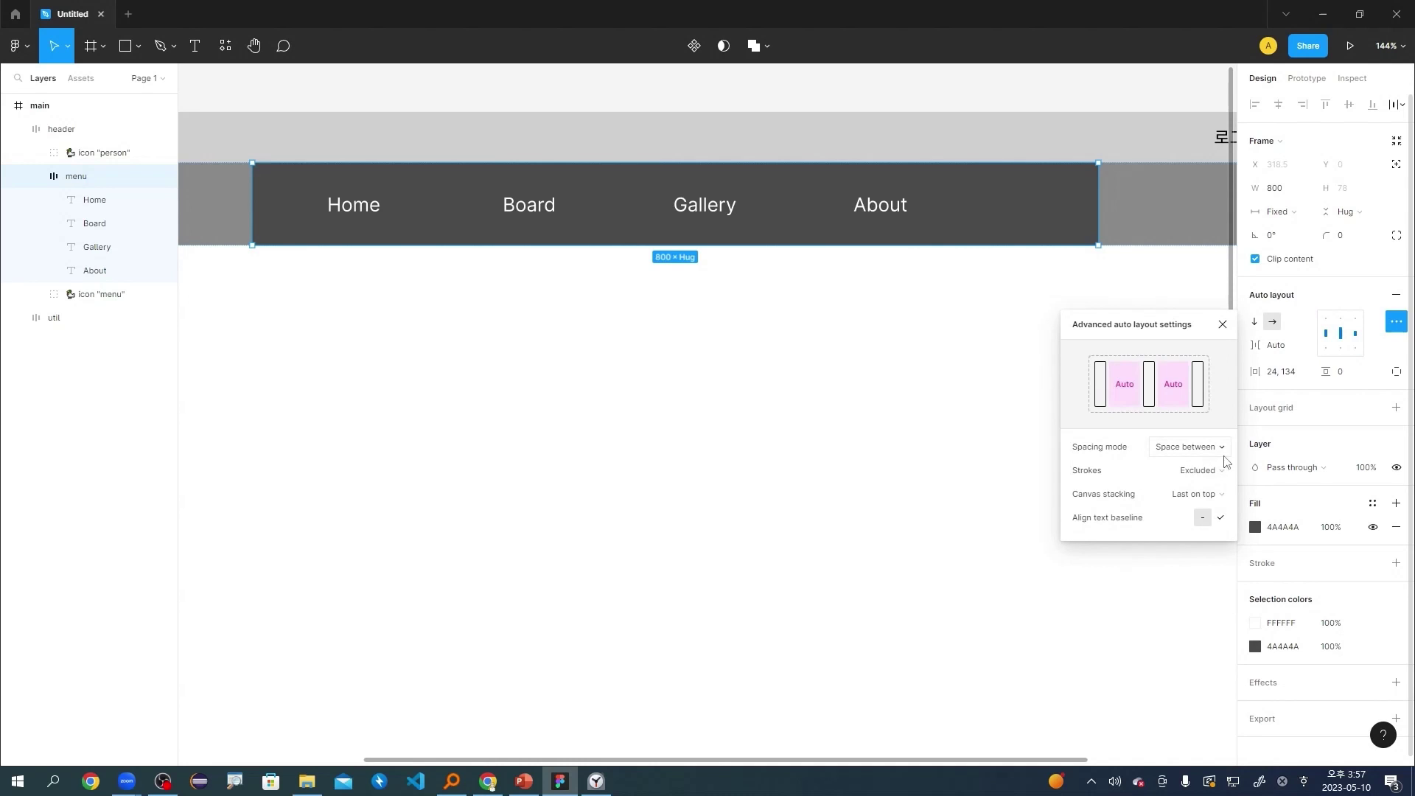
click(833, 404)
Set the menu frame's left and right padding to 10 each and open its advanced auto layout settings.
click(1043, 214)
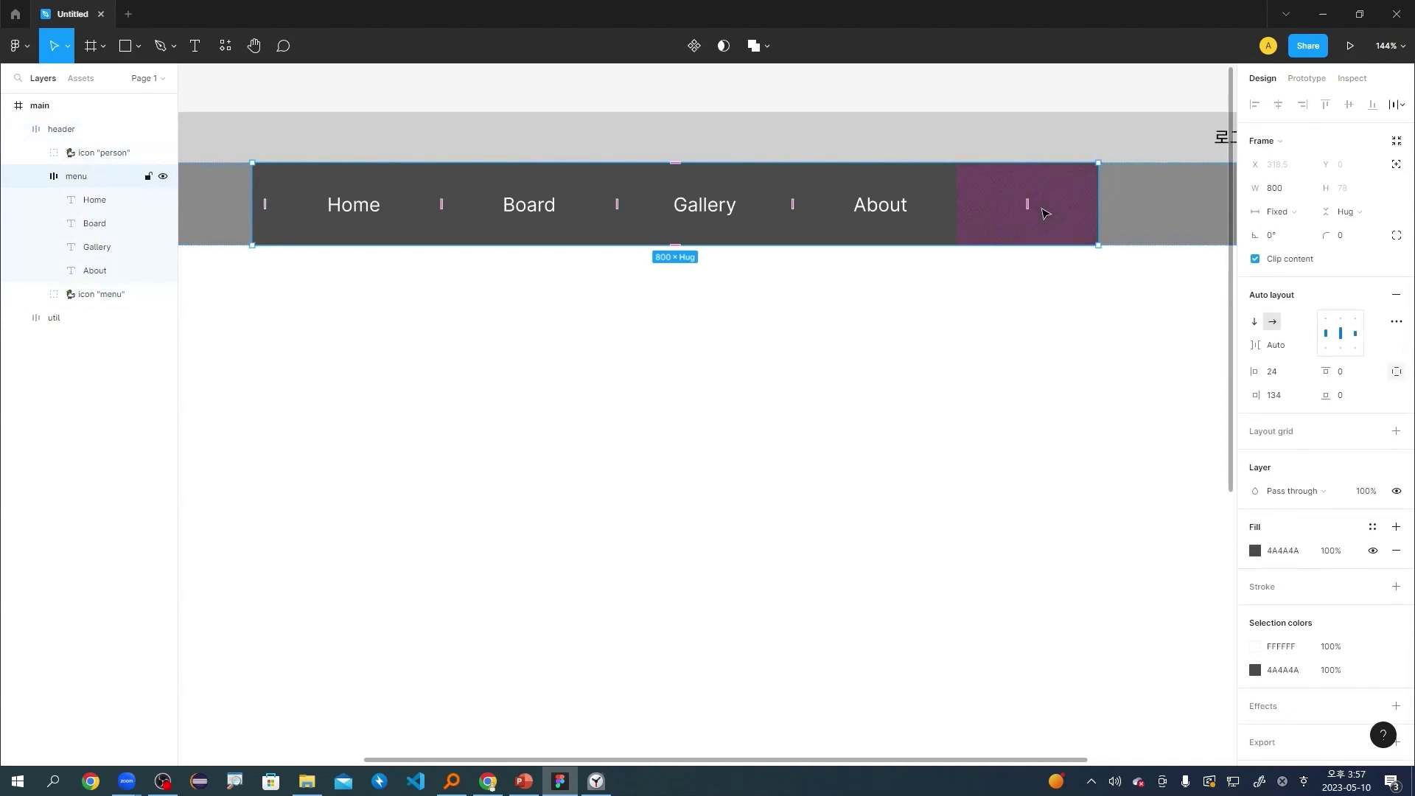
click(1051, 220)
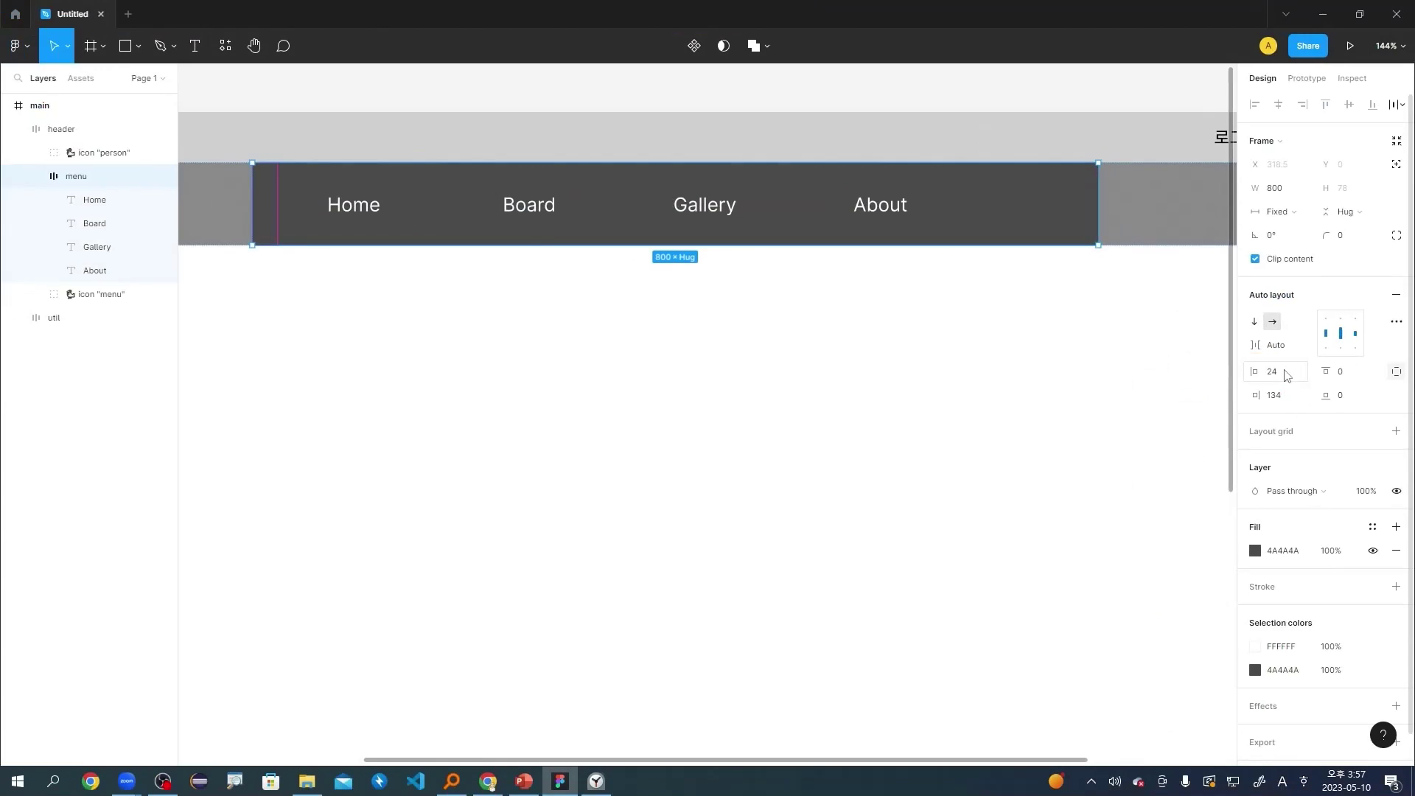
click(1185, 358)
text(10)
key(Tab)
text(10)
key(Return)
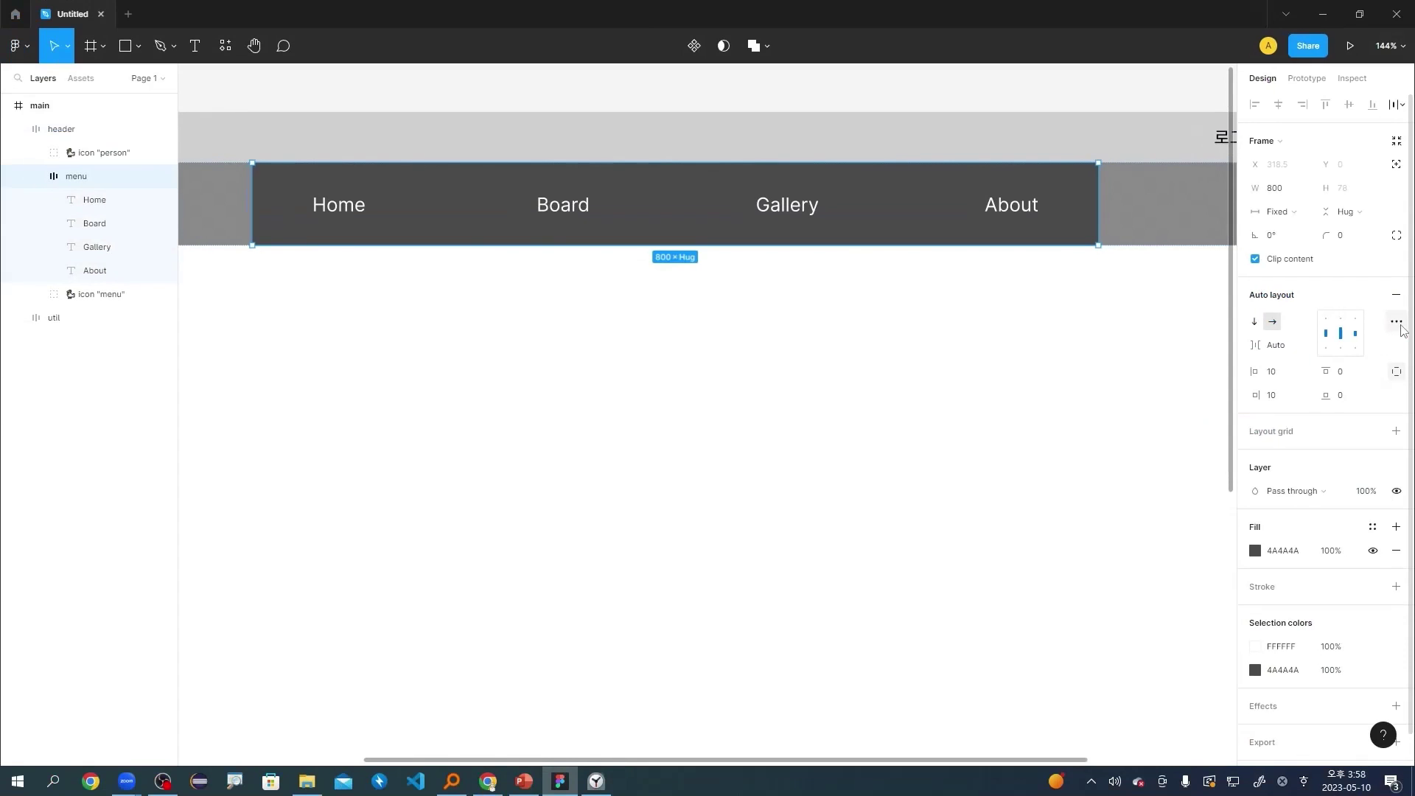
click(1375, 287)
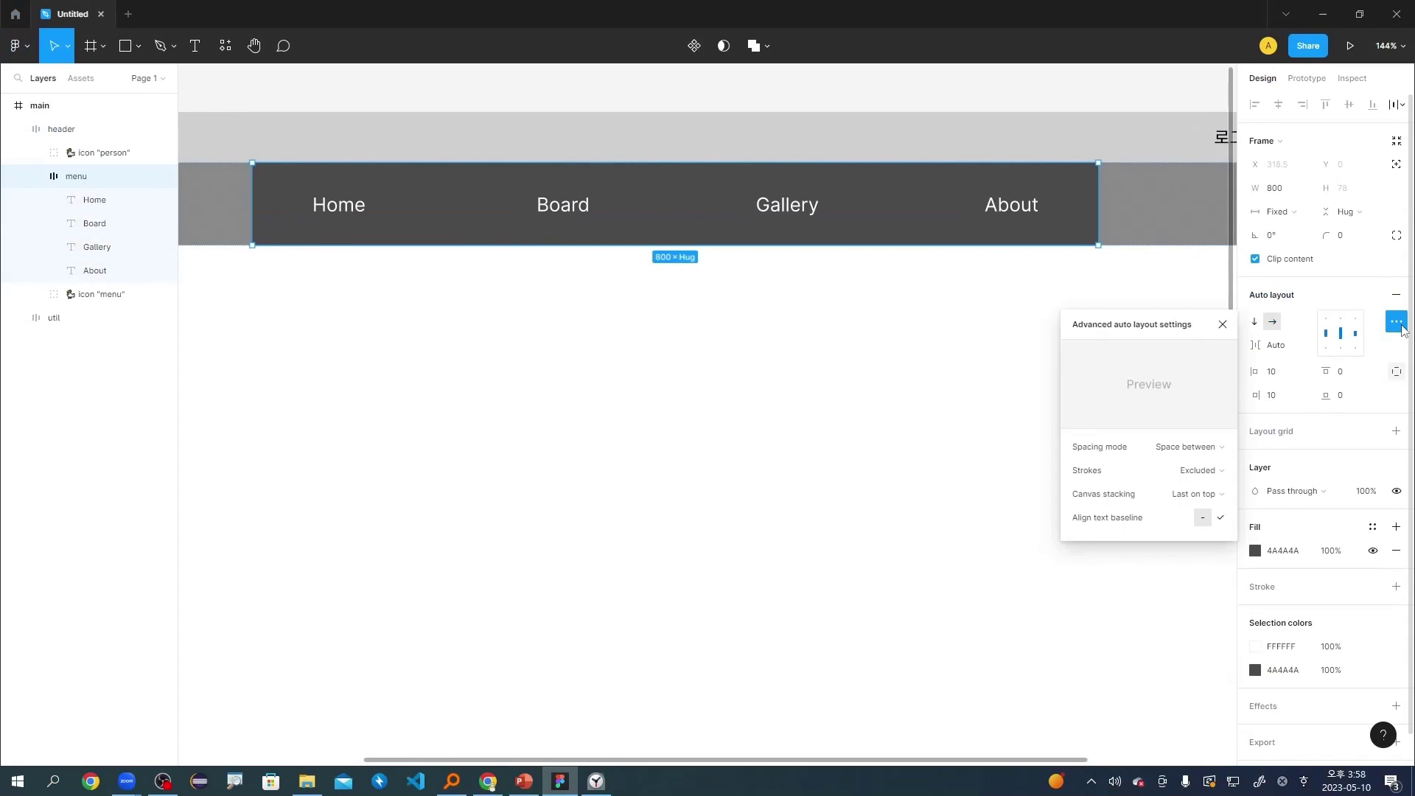
click(1221, 451)
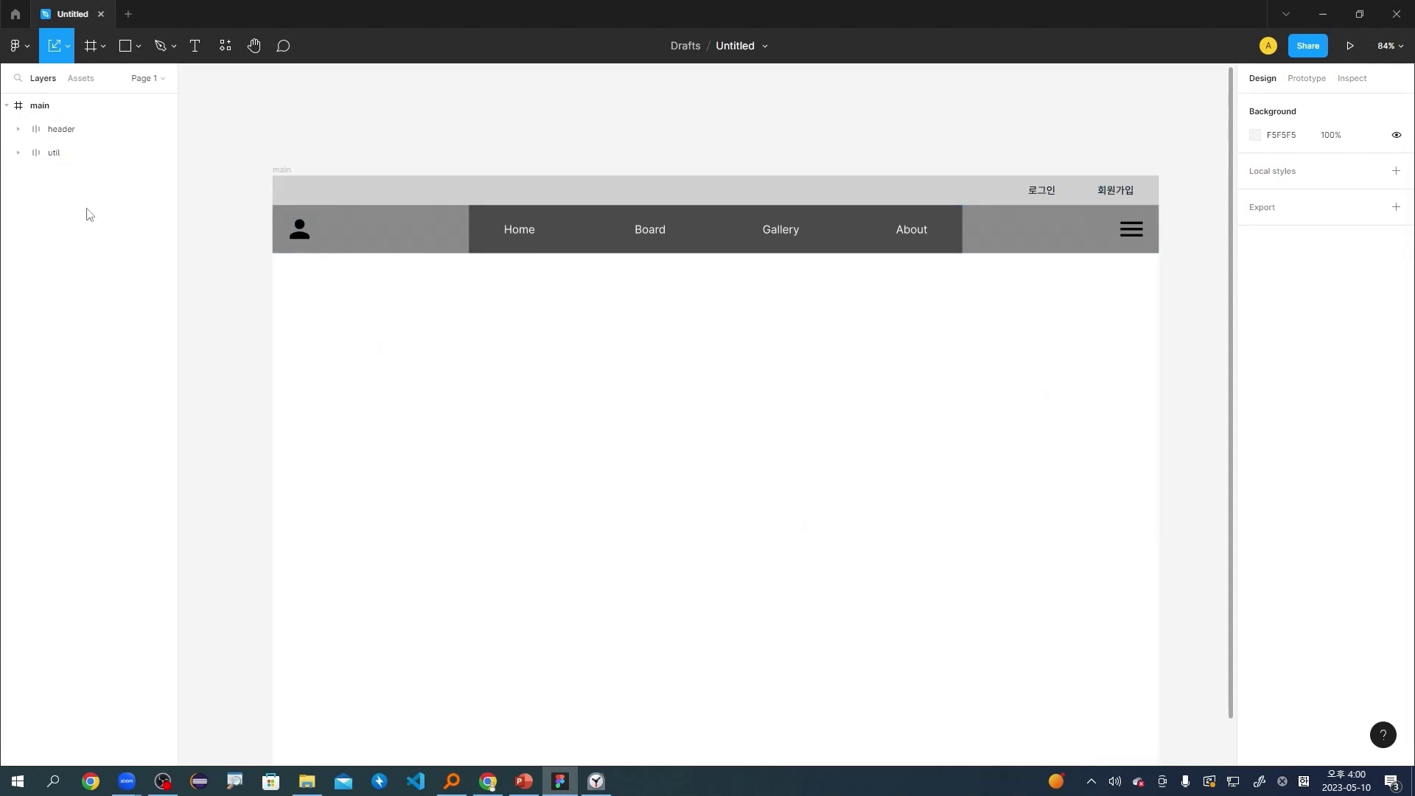
Draw a 1440-wide frame across the page directly below the header and set its height to 400.
click(102, 46)
click(112, 80)
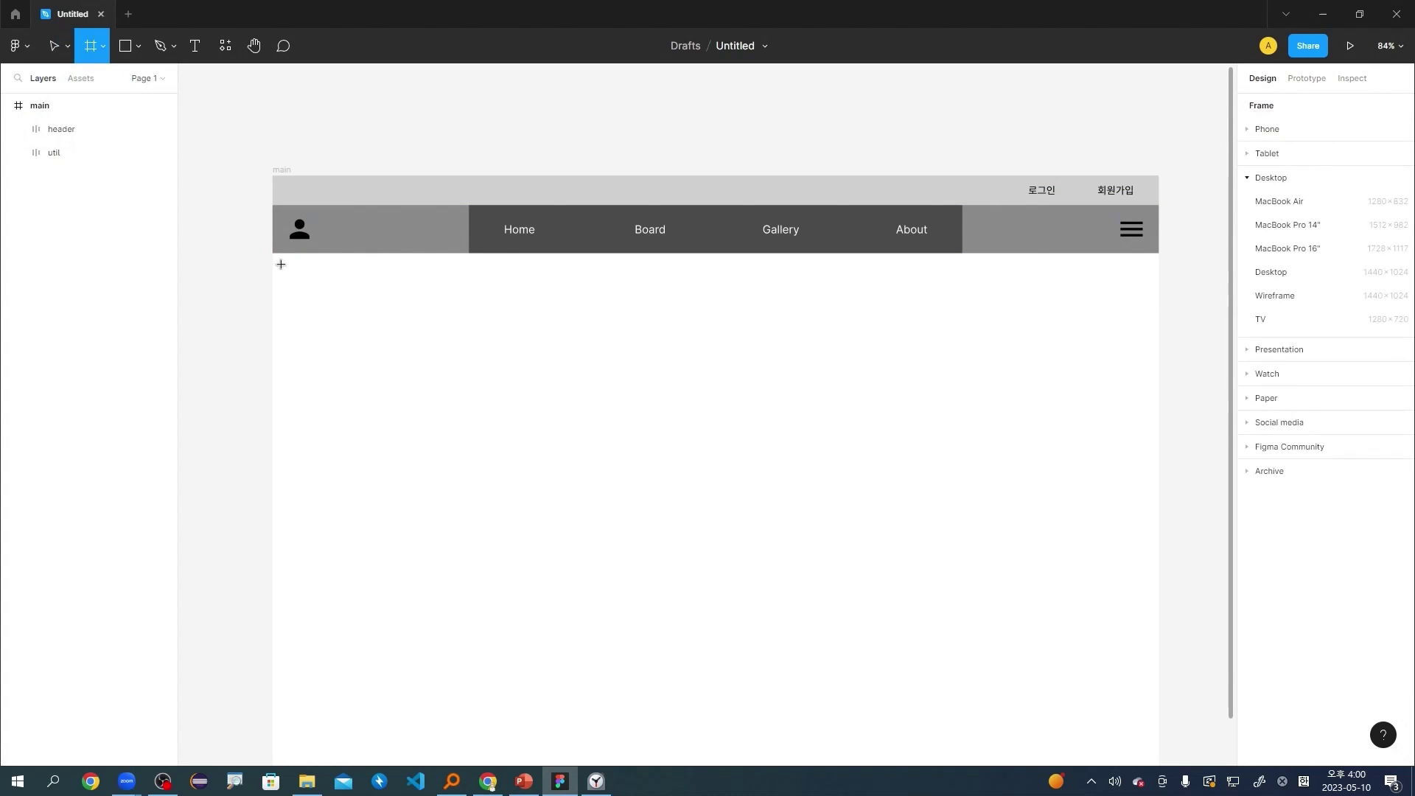
drag(274, 255, 1159, 490)
click(1298, 194)
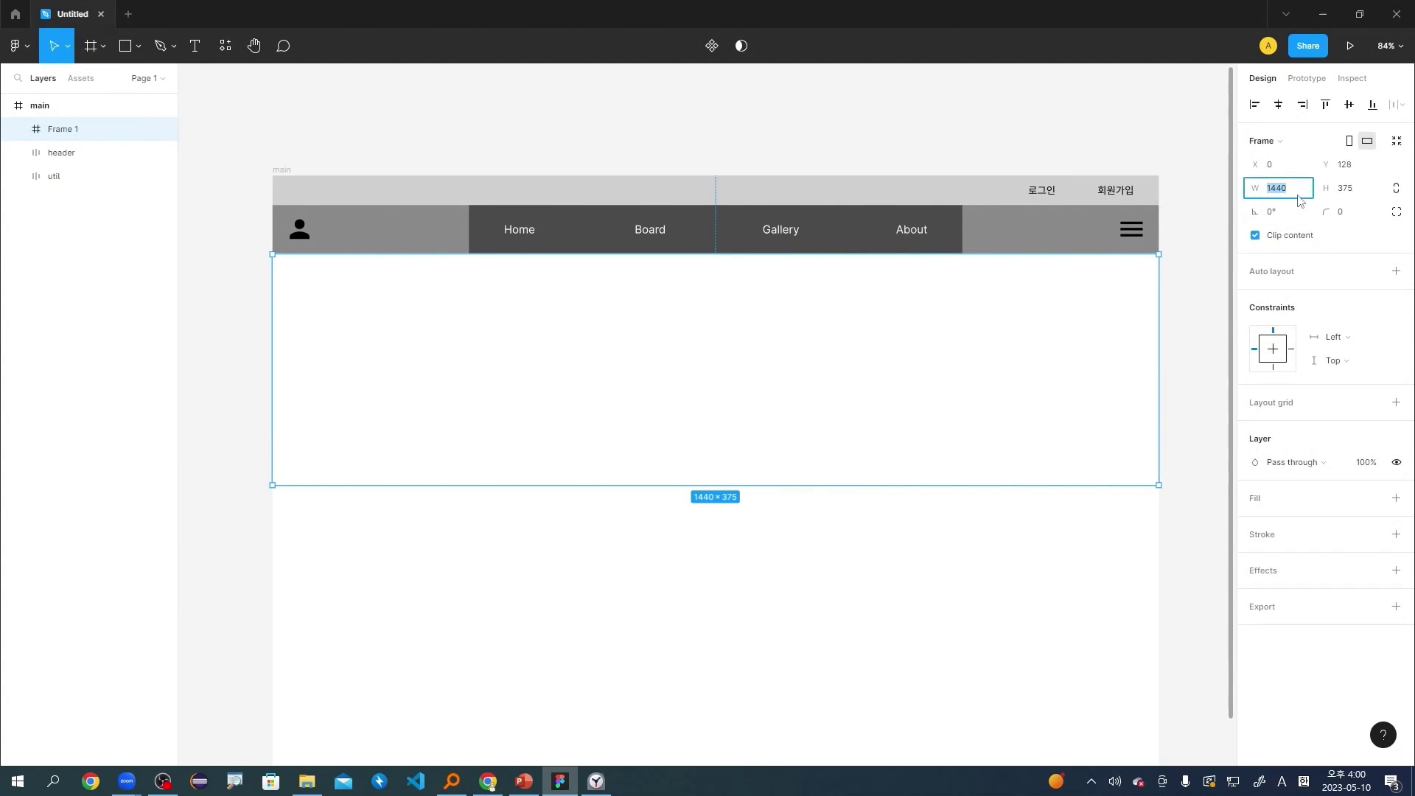
key(Tab)
text(360)
key(Return)
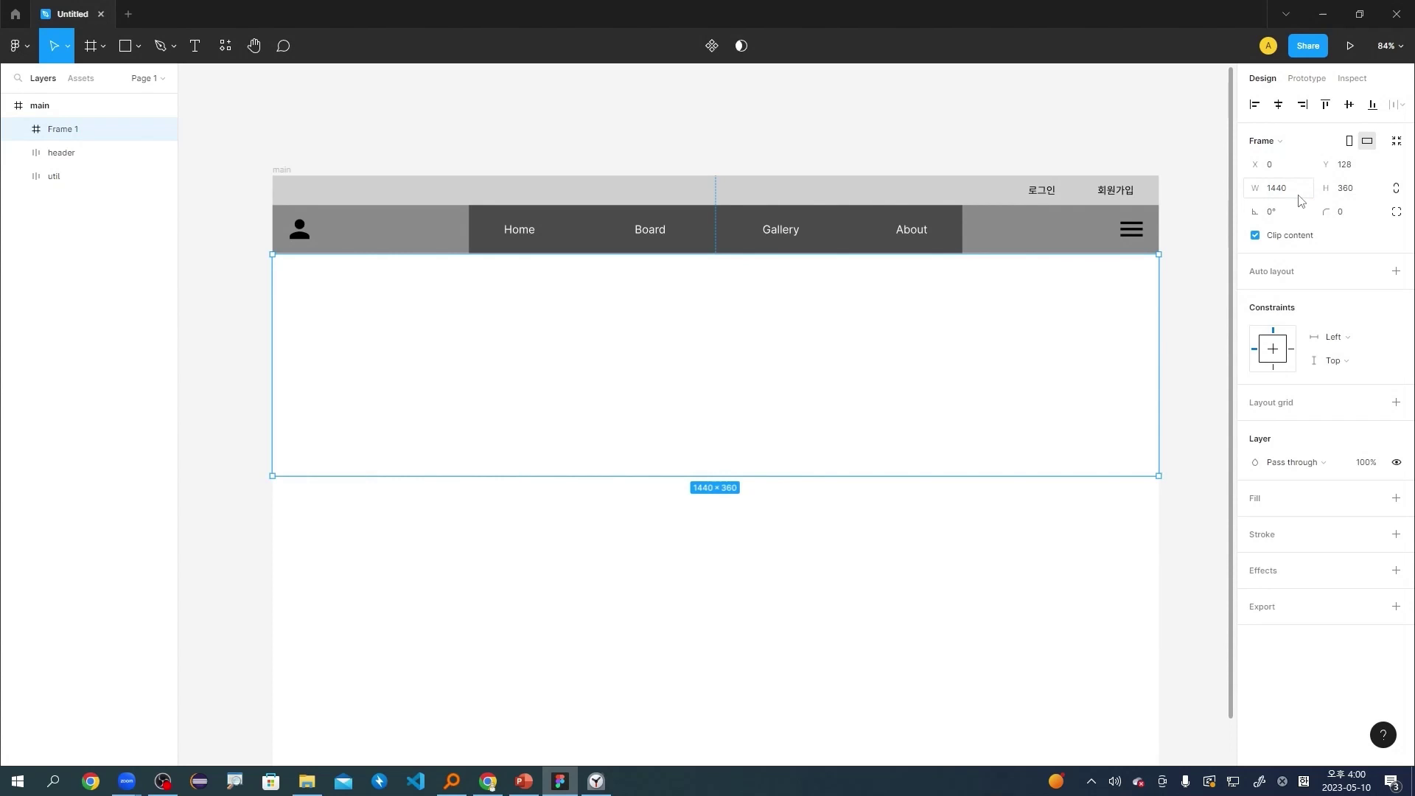
click(1346, 188)
text(400)
key(Return)
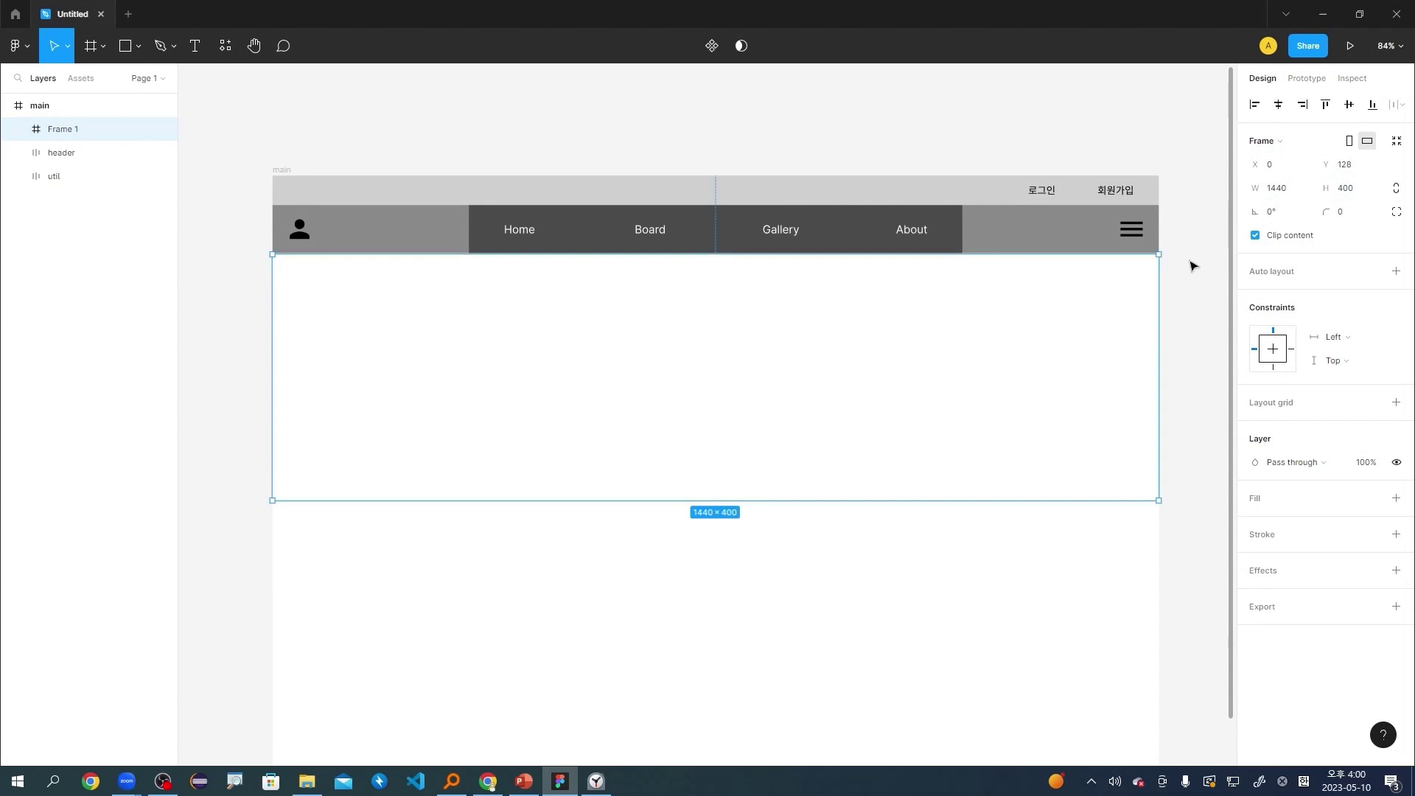
Add a light grey D1D1D1 fill to the new frame below the header.
click(1396, 499)
click(1255, 522)
drag(1083, 486, 920, 436)
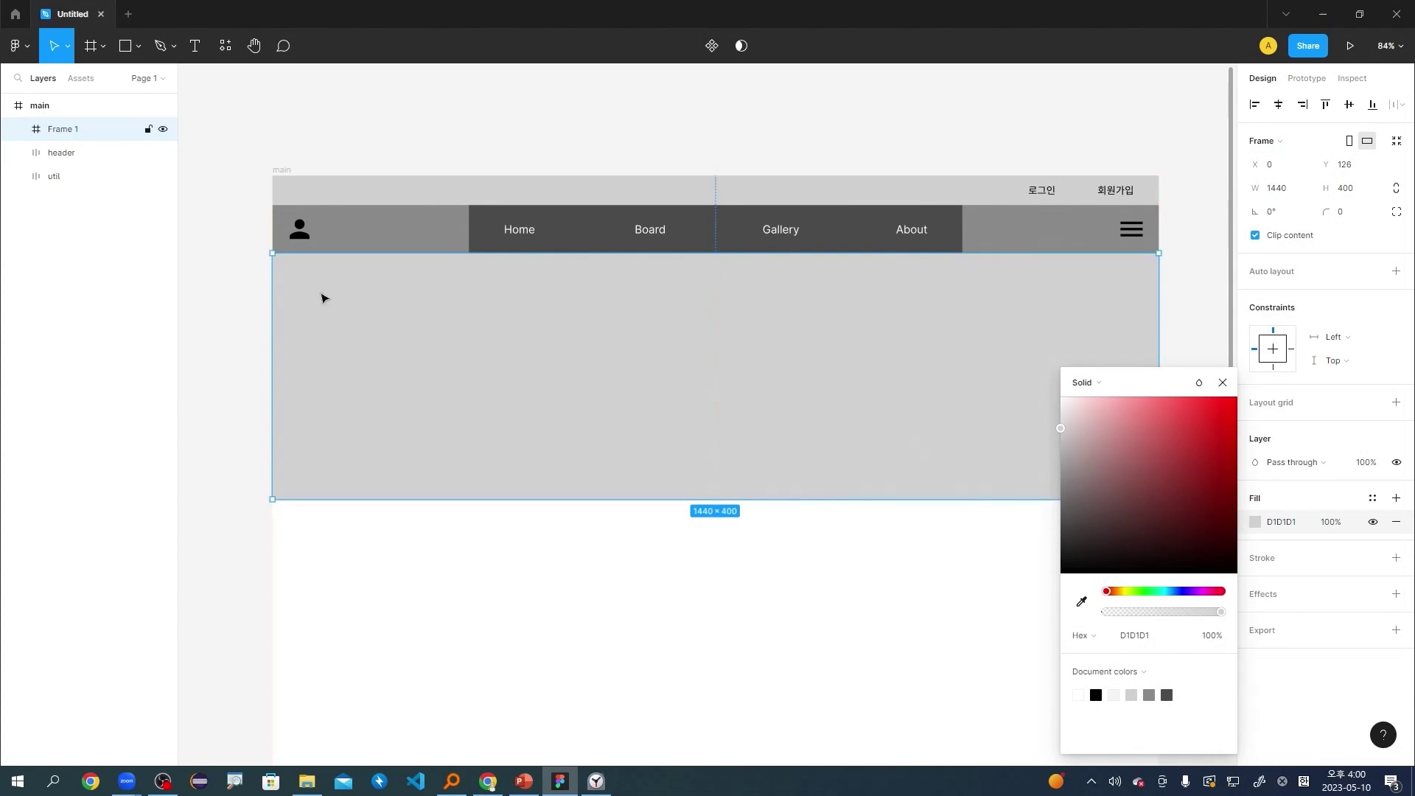
Move the grey frame below util in the layer order and rename it section01.
drag(98, 130, 104, 193)
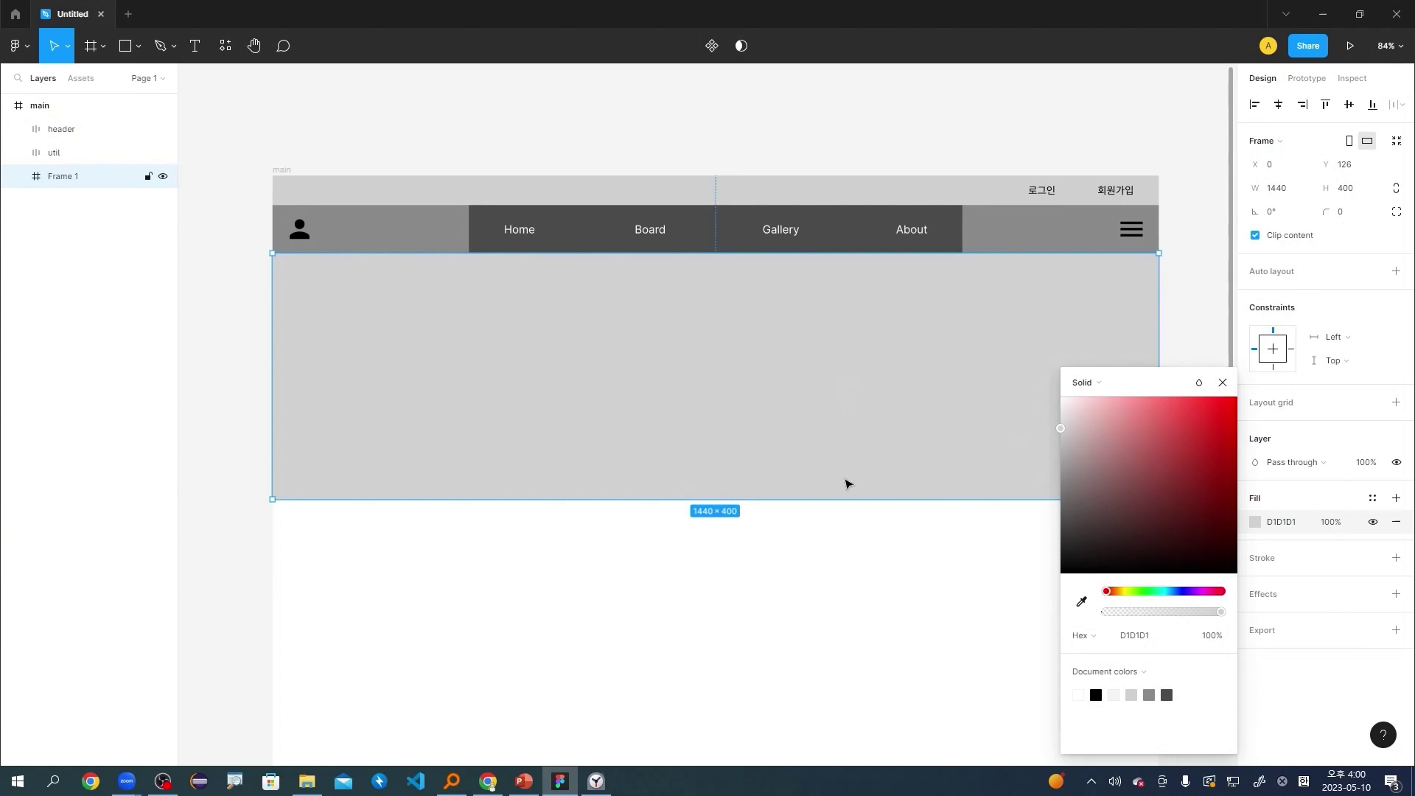
click(775, 602)
double_click(80, 177)
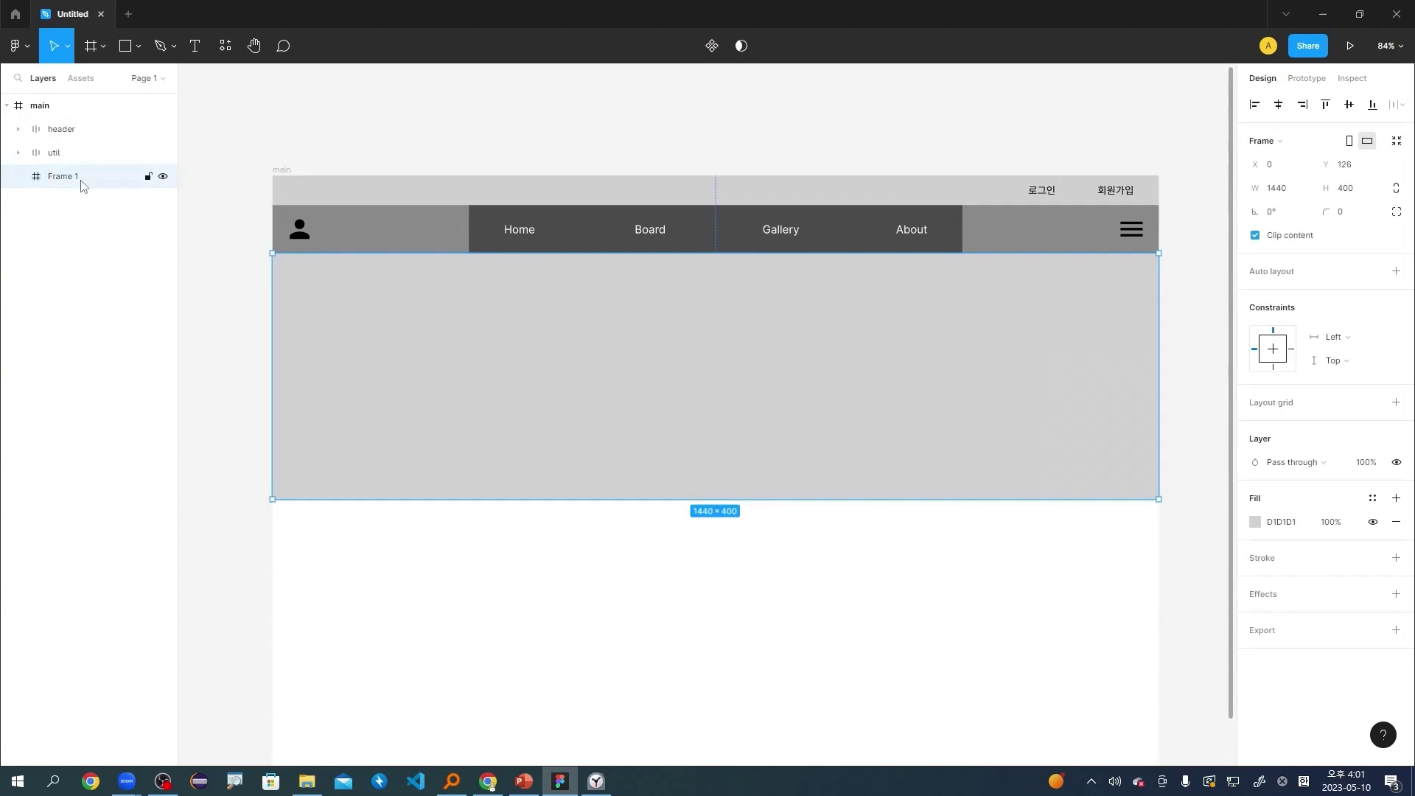
text(section01)
key(Return)
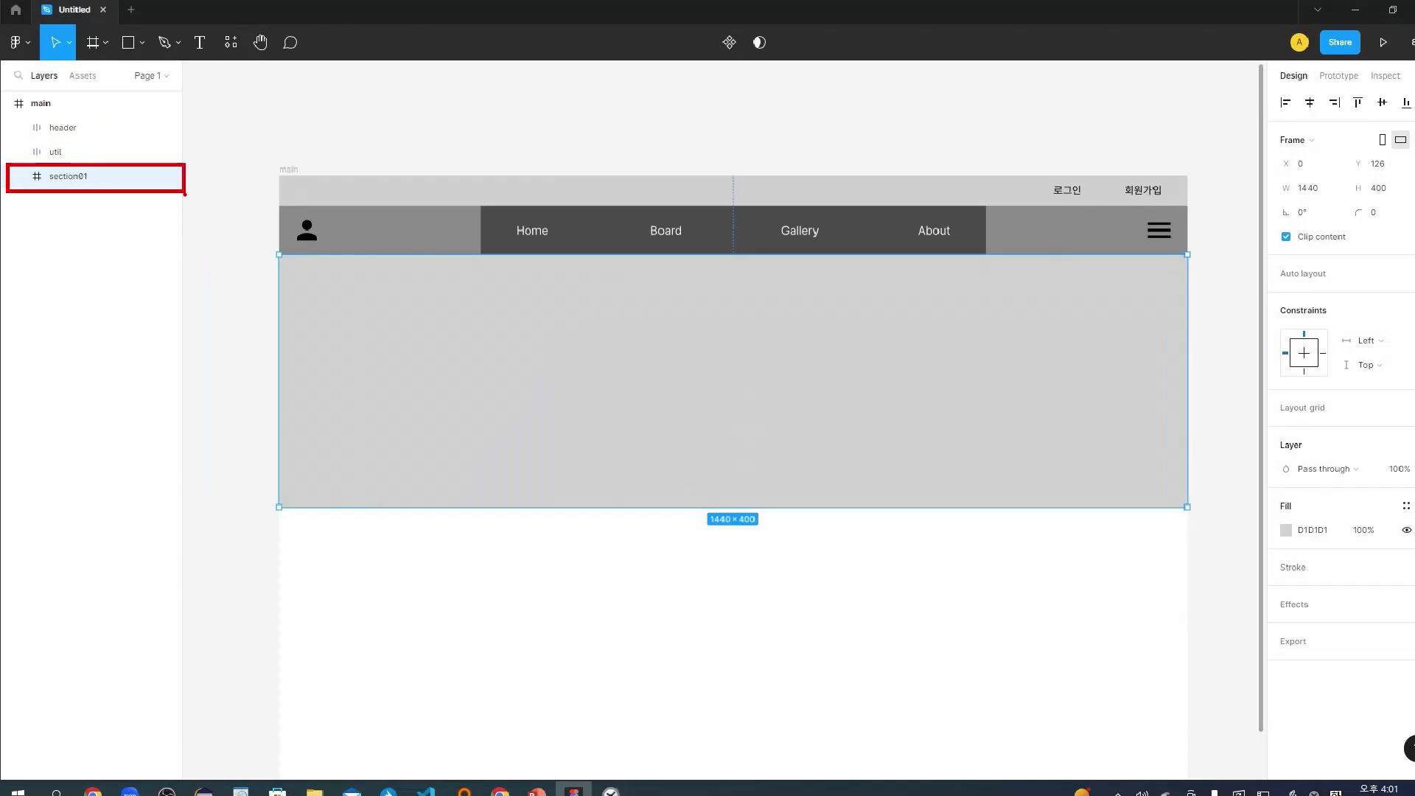
Draw a frame about 1194 × 319 inside section01 and give it a pink FF8787 fill.
click(105, 42)
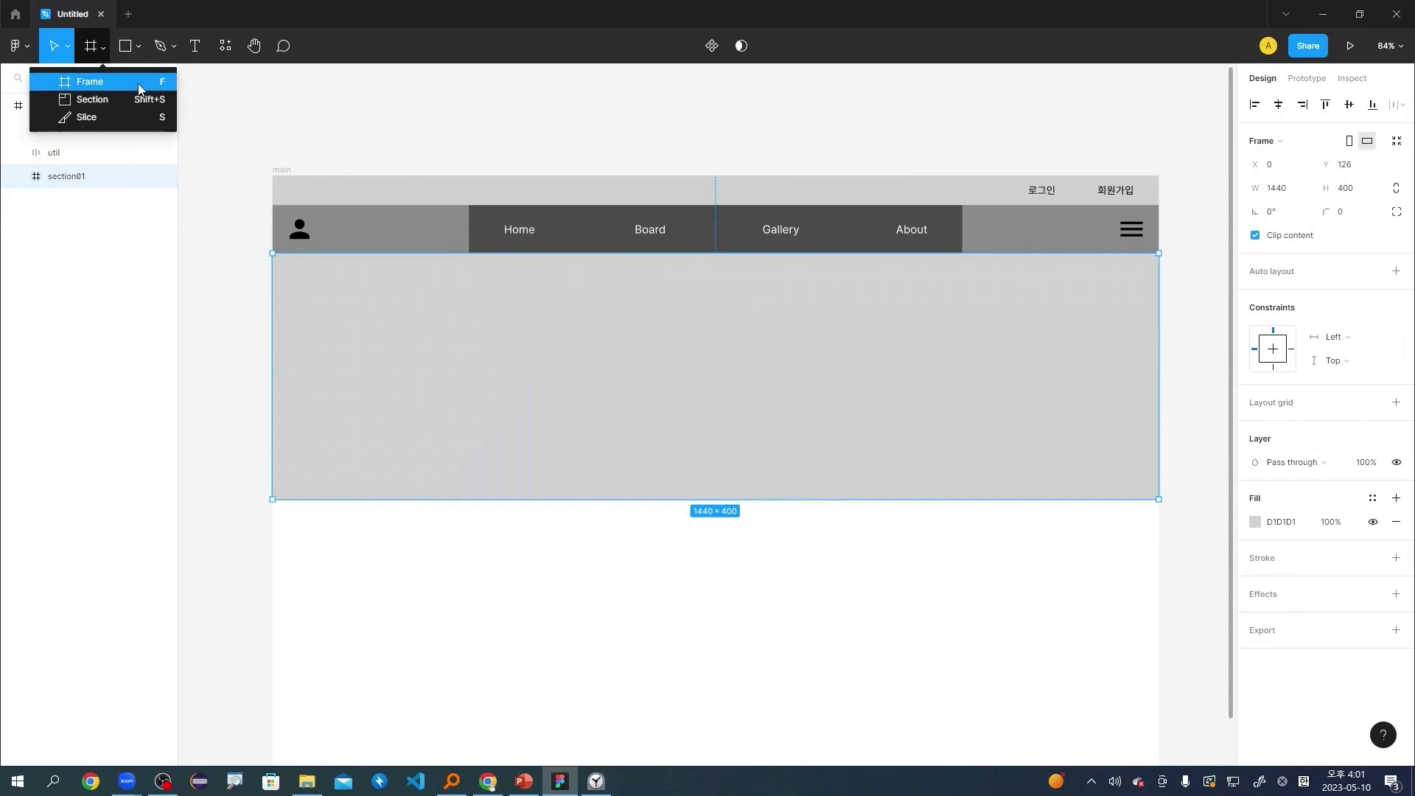
click(97, 75)
mouse_move(335, 257)
mouse_down()
mouse_move(813, 405)
mouse_move(1070, 454)
mouse_up()
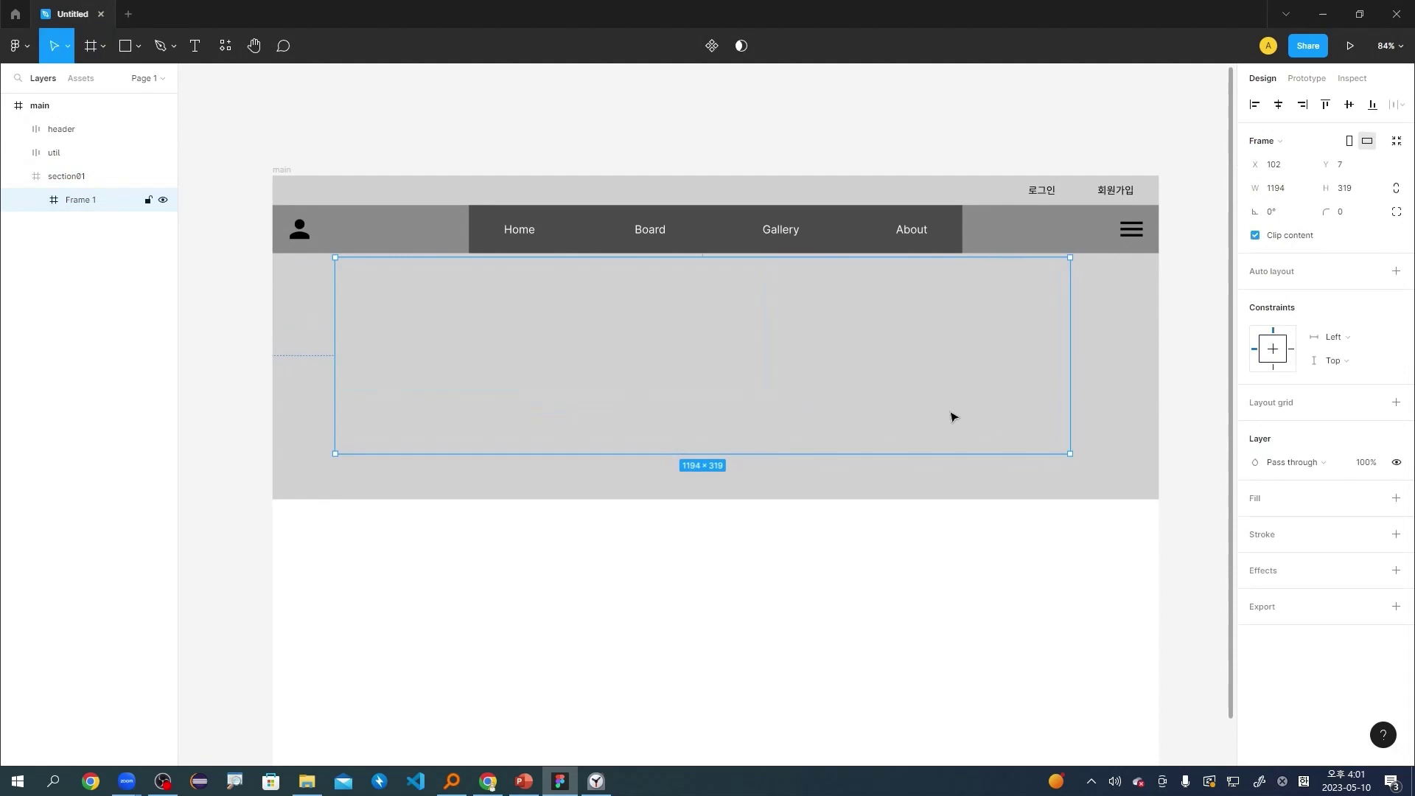
click(1395, 498)
click(1254, 522)
drag(1083, 449, 1152, 415)
drag(1140, 381, 1143, 382)
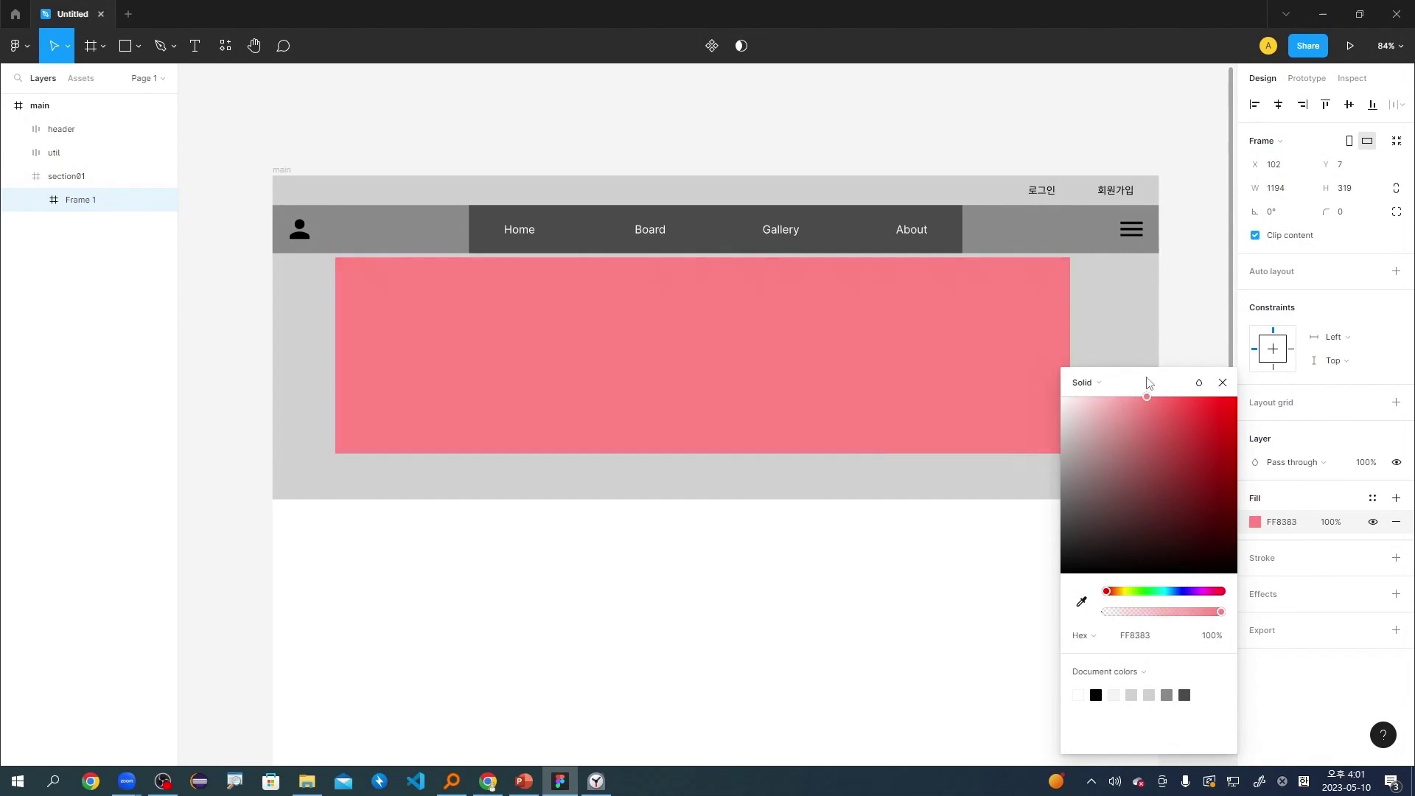
Move the pink frame to section01's top-left corner, stretch it to 1440 wide and set its height to 360.
drag(866, 365, 780, 366)
drag(1007, 350, 1158, 344)
click(1358, 191)
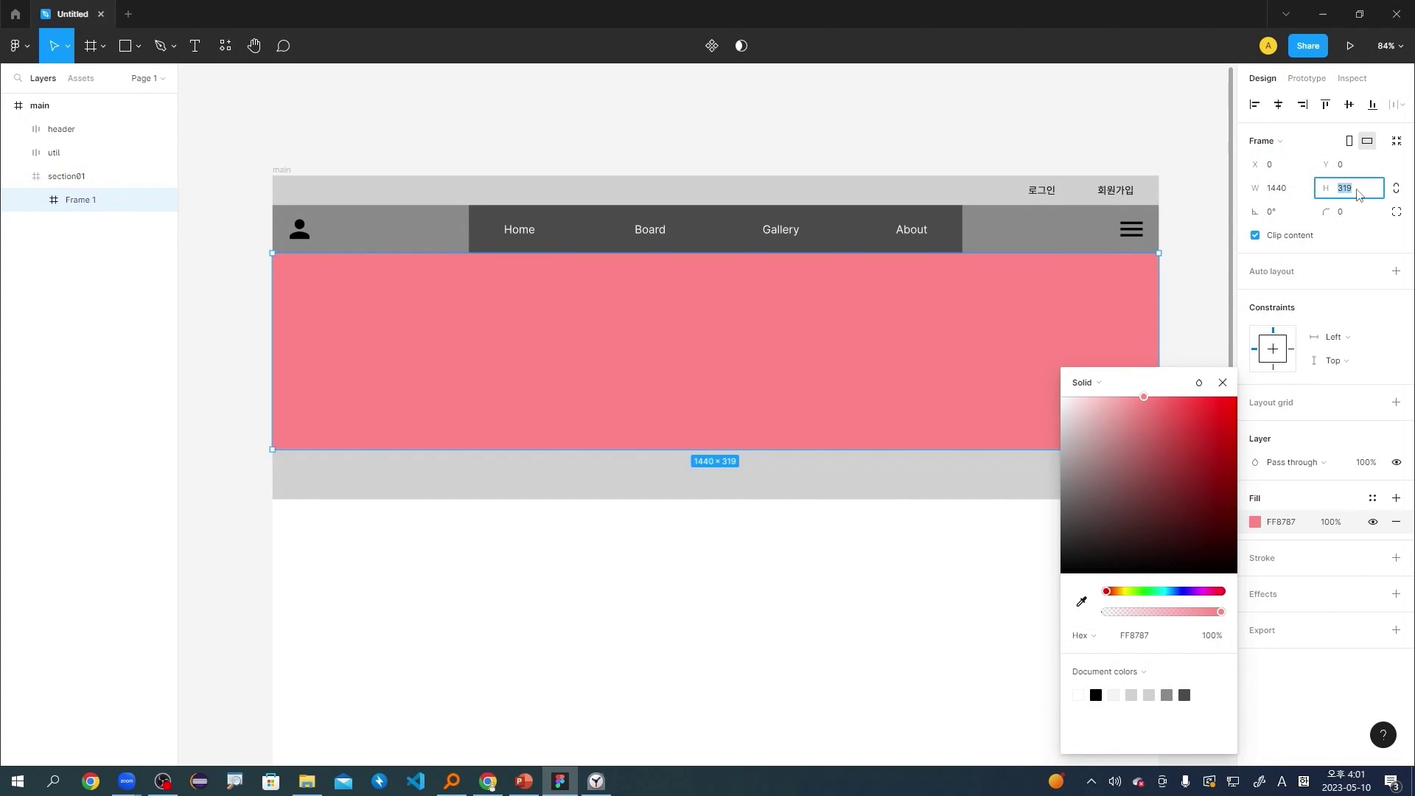
text(360)
key(Return)
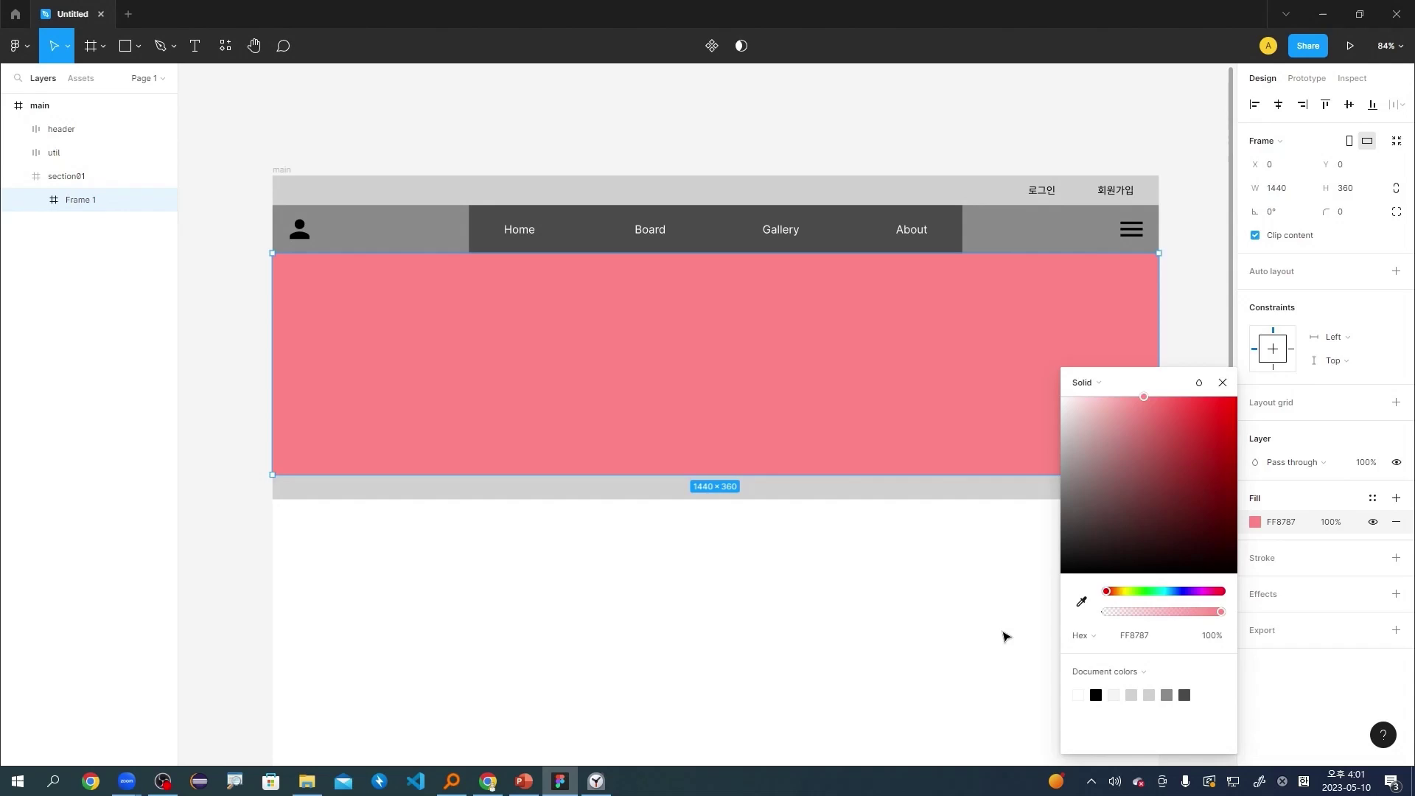
click(1006, 636)
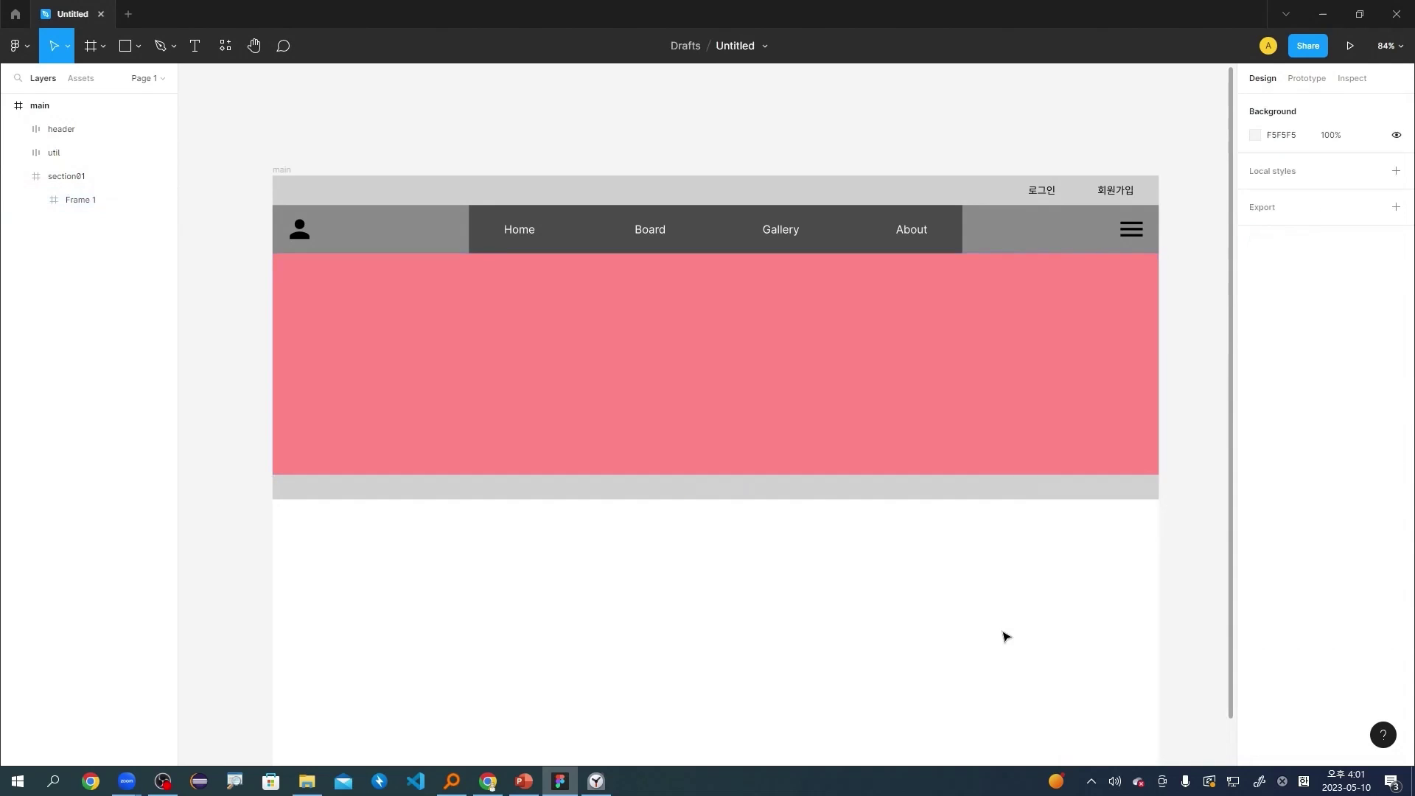
Rename the pink frame inside section01 as slider01.
click(700, 374)
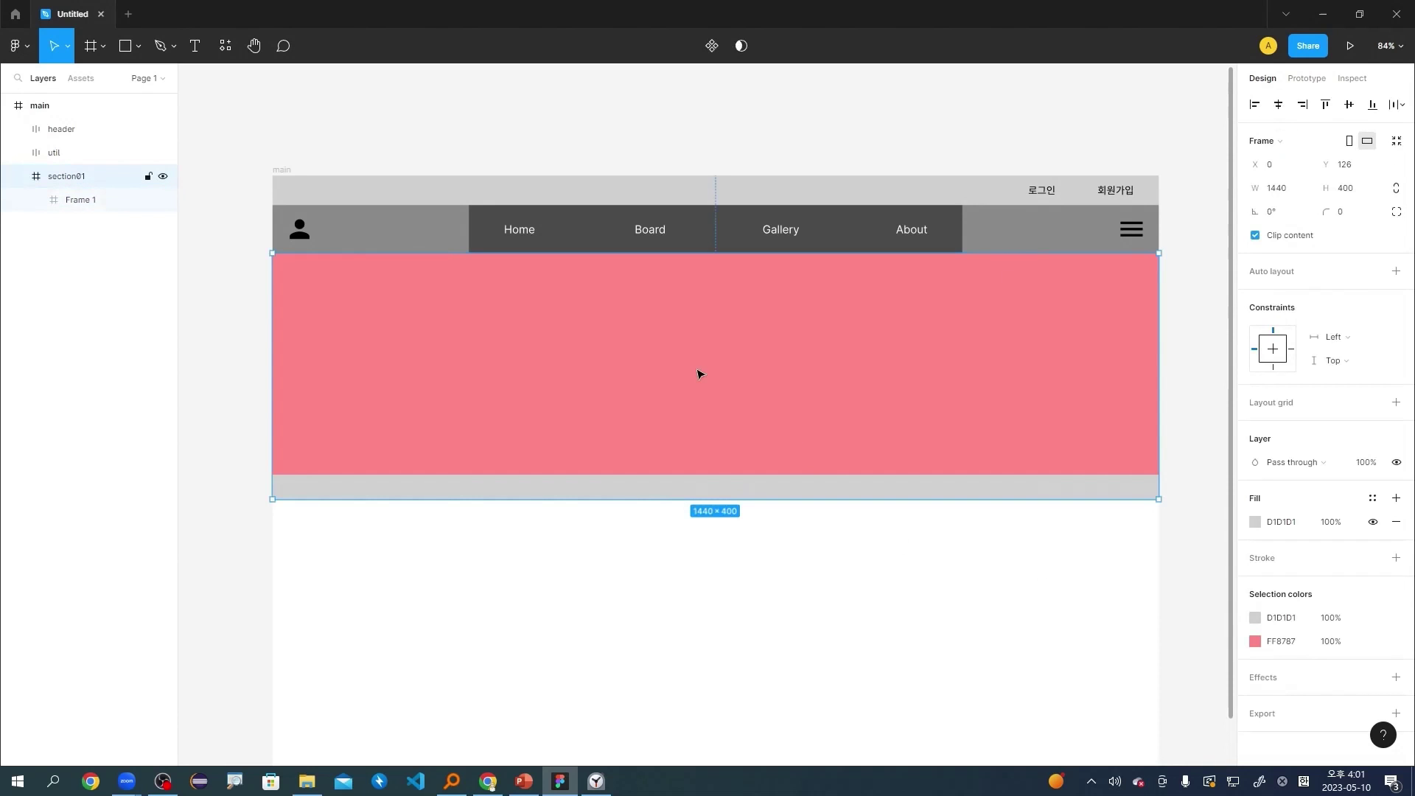
double_click(85, 201)
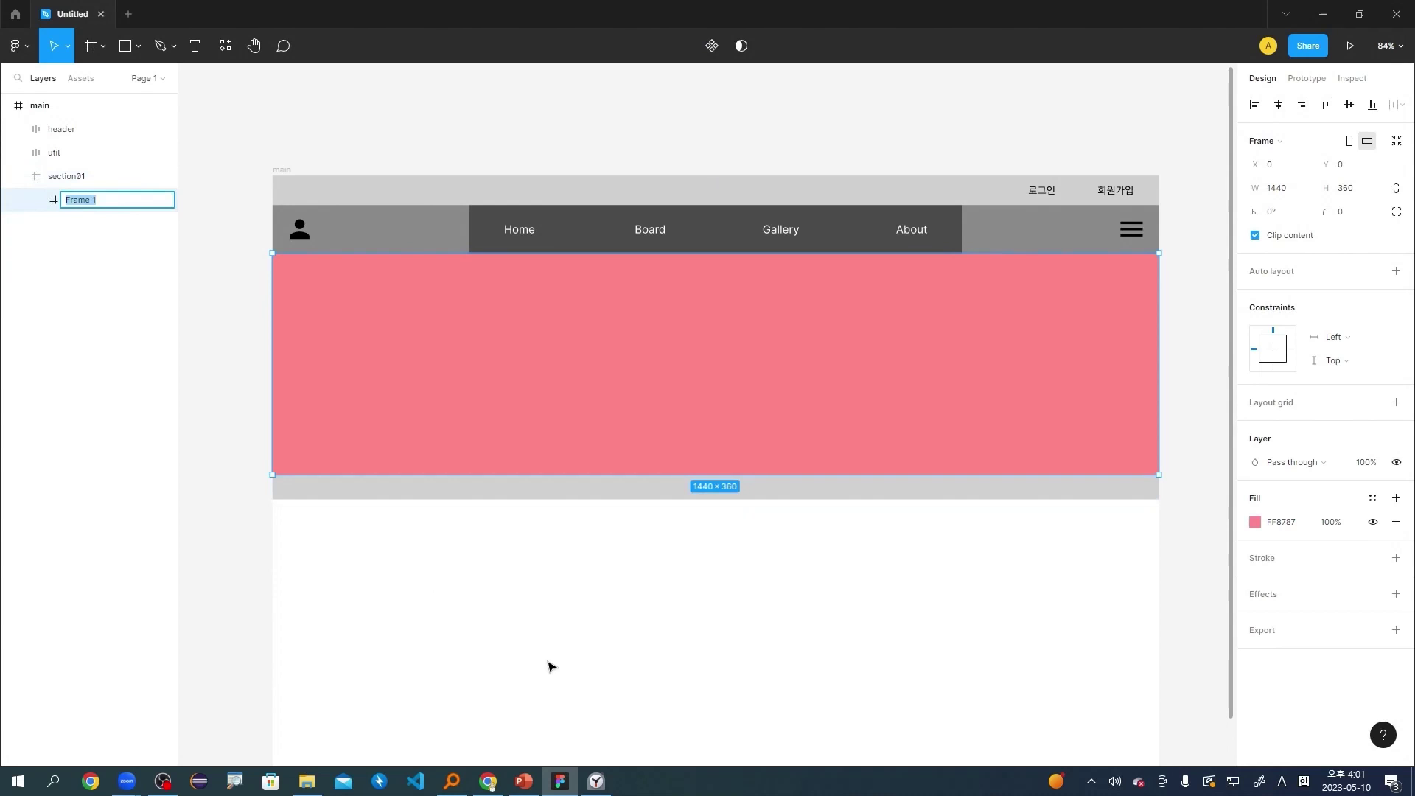
text(slider01)
key(Return)
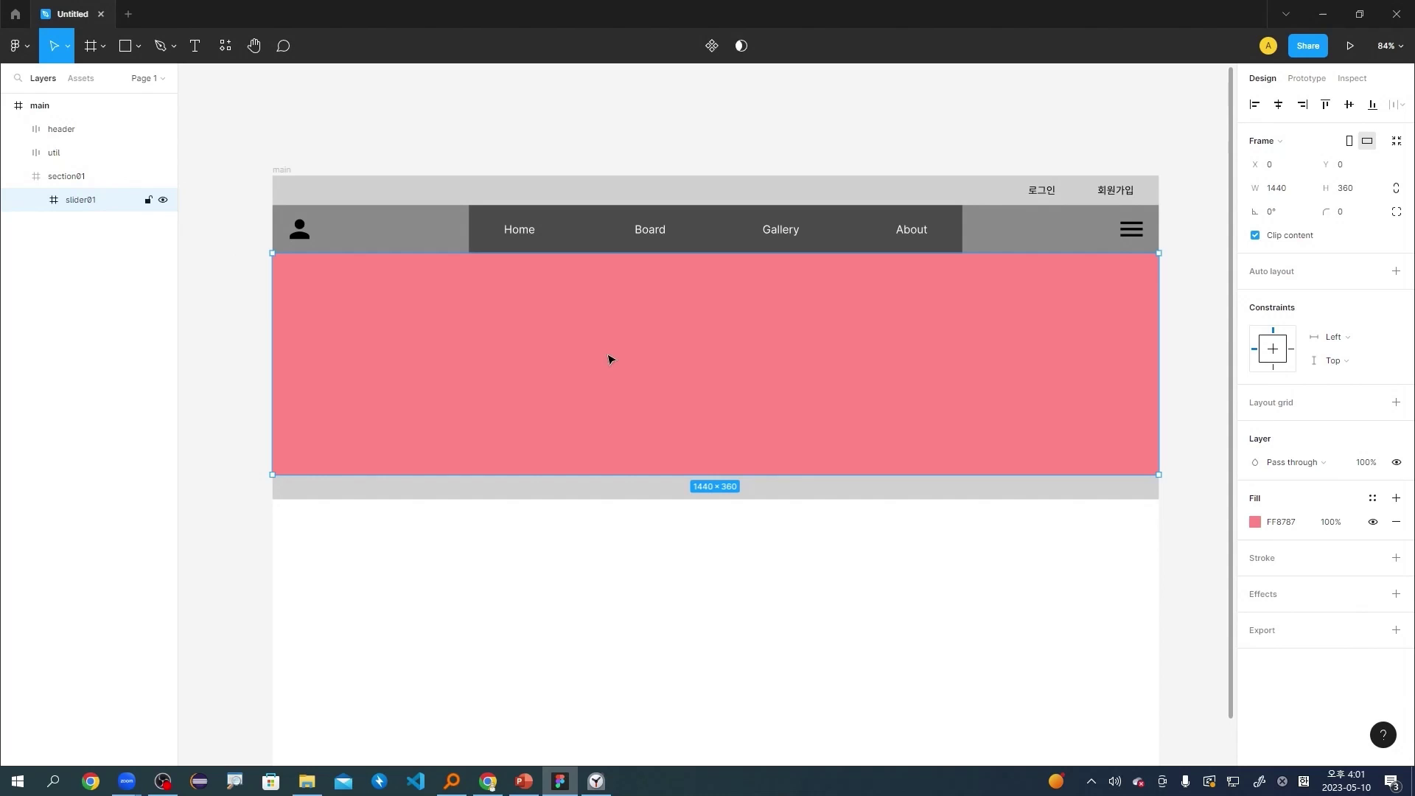
Draw a rectangle inside slider01 and set its size to 800 × 360.
key(r)
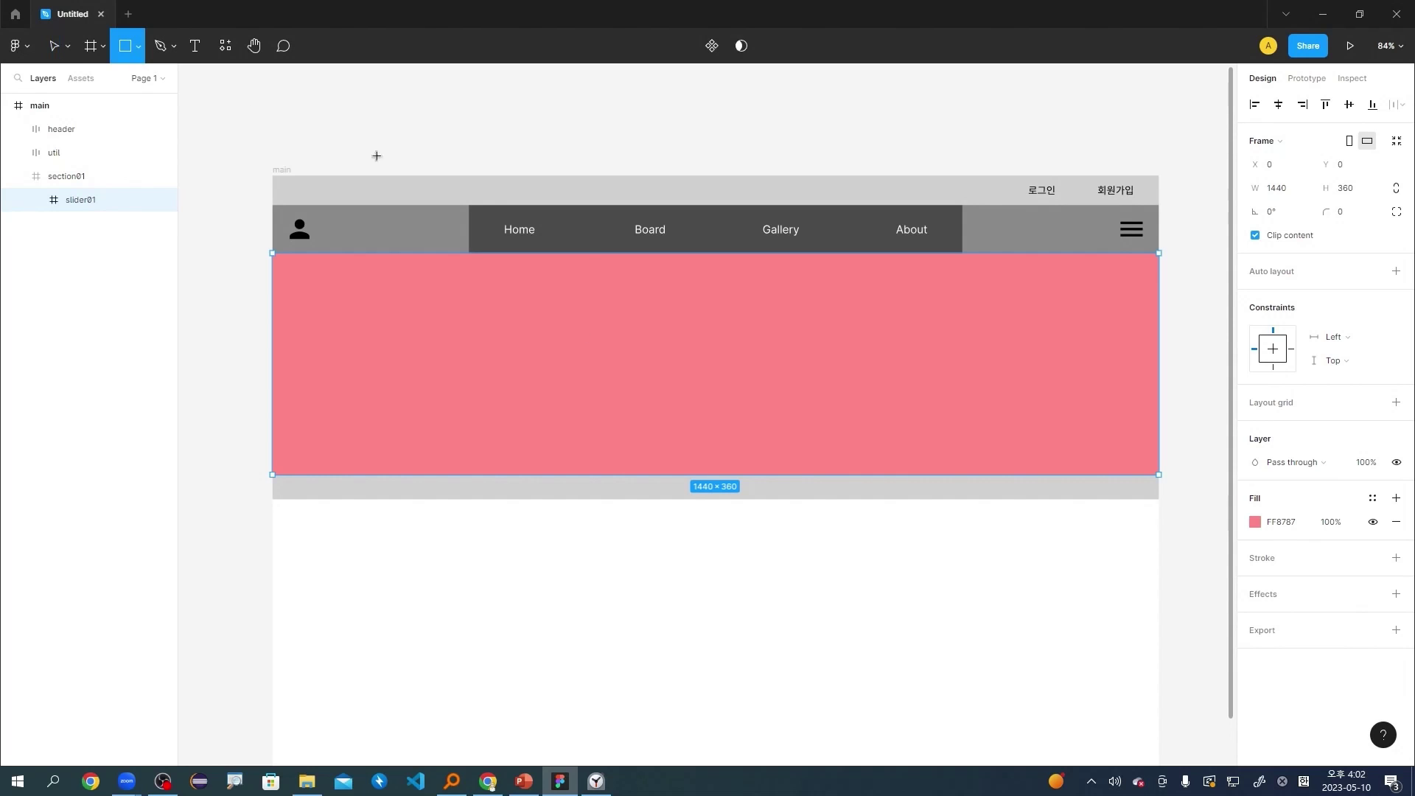
drag(464, 269, 971, 457)
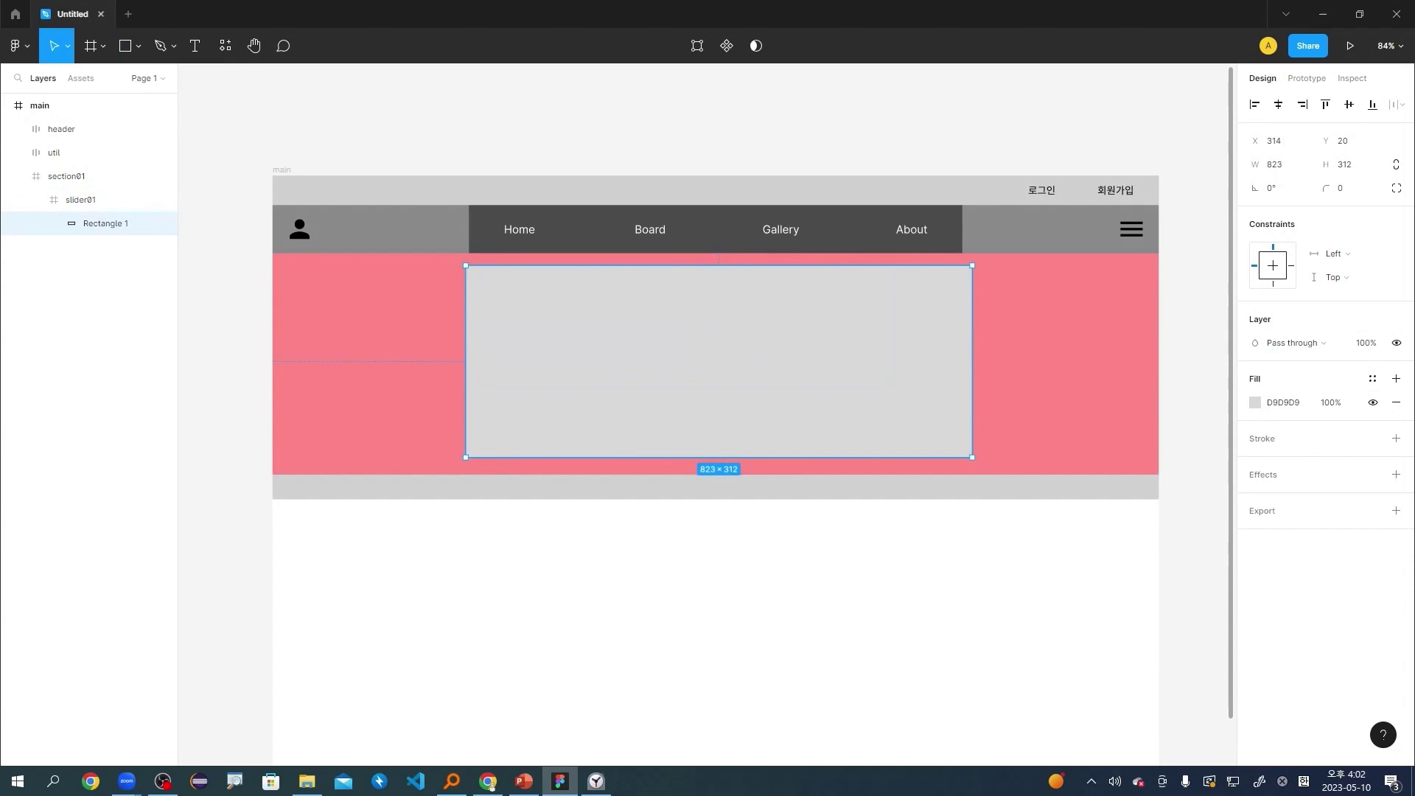
click(1301, 173)
text(800)
key(Tab)
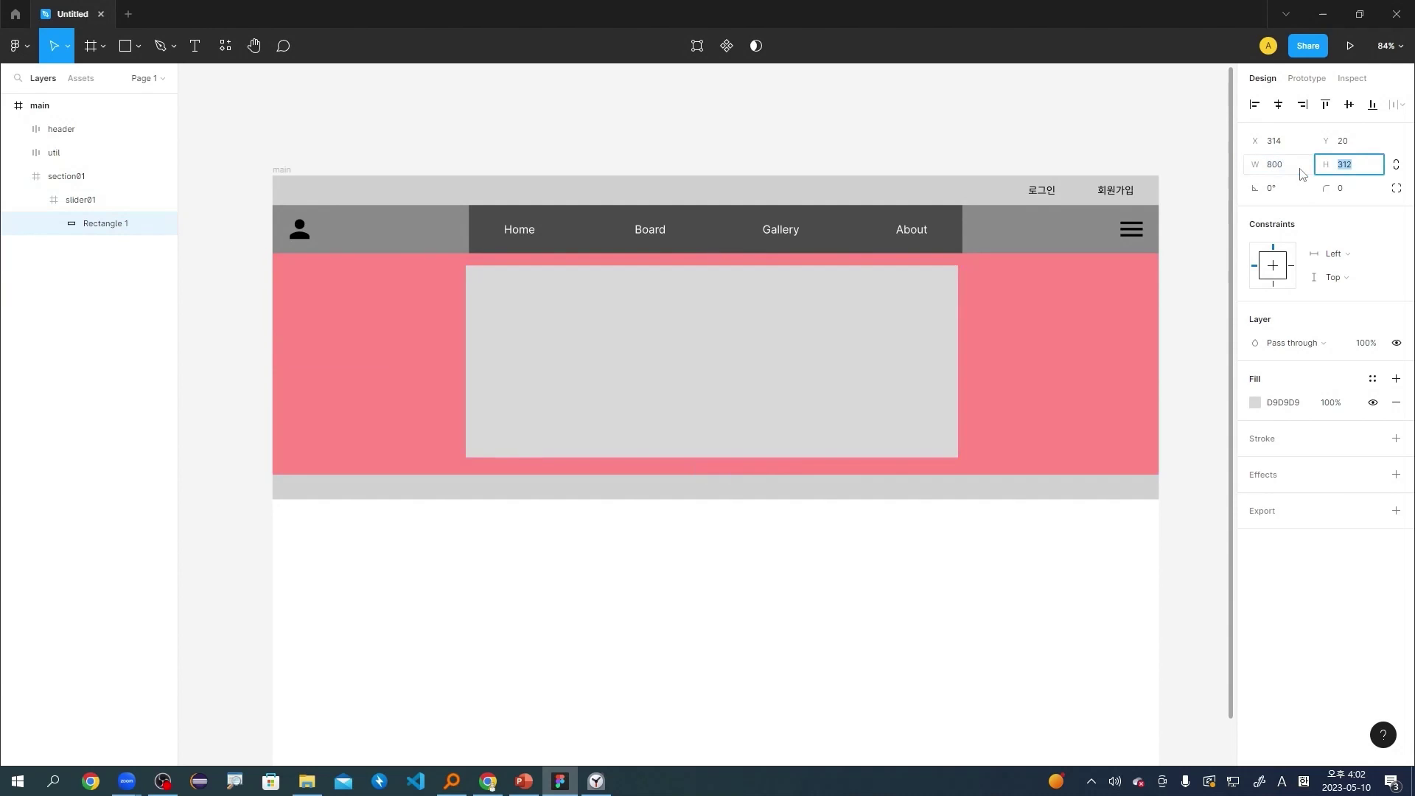
key(Return)
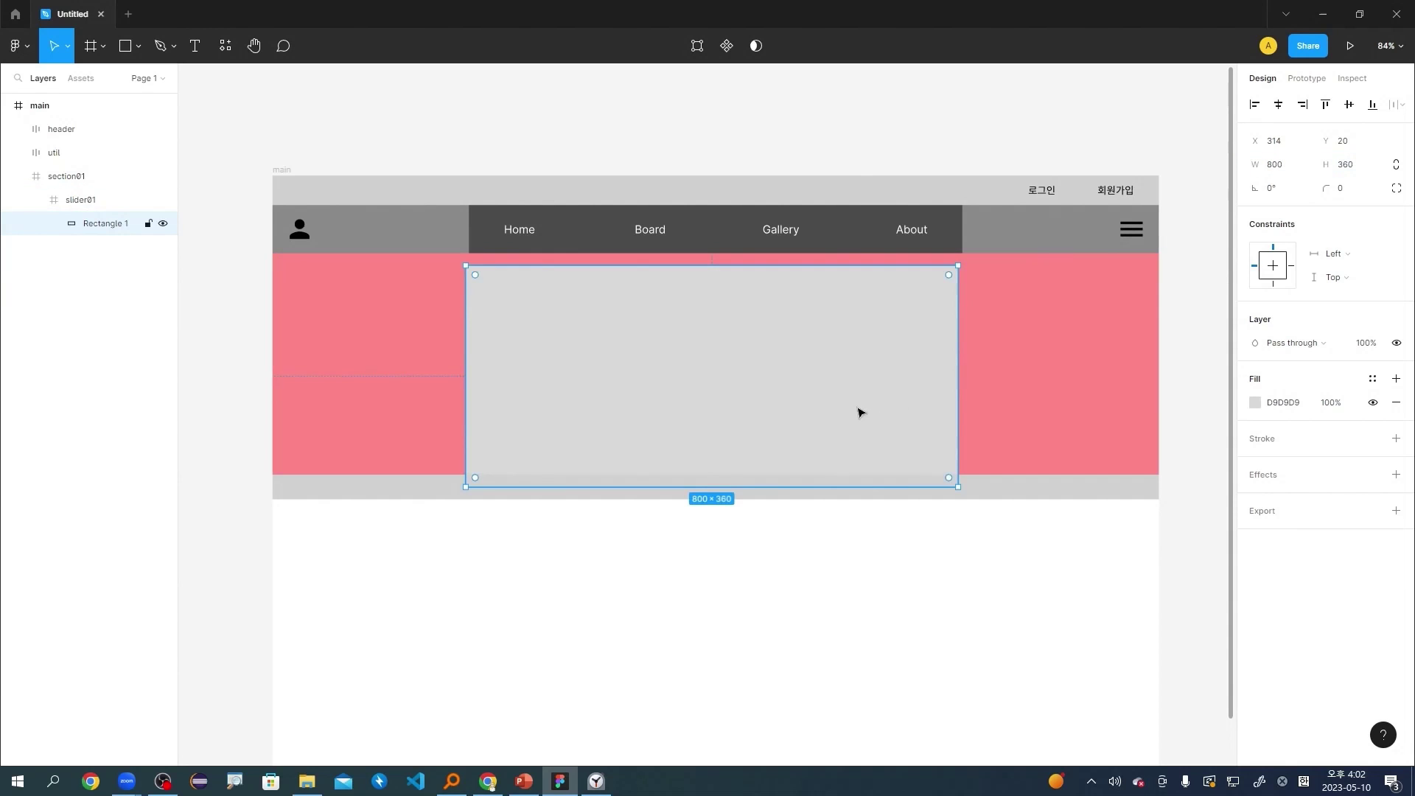
Centre the rectangle horizontally within slider01 and place it flush with the frame's top edge at Y 0.
drag(859, 407, 696, 366)
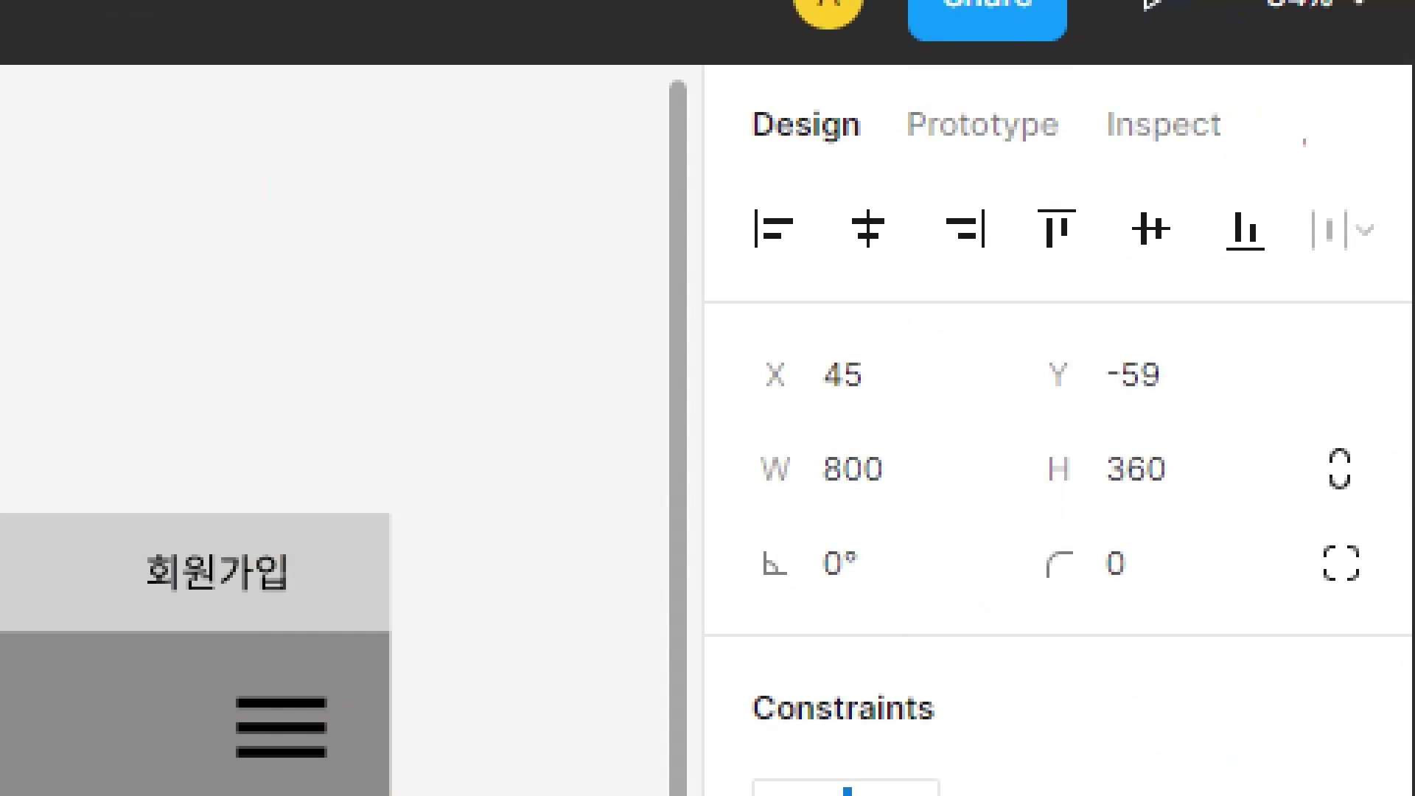
drag(1000, 140, 1097, 236)
drag(793, 159, 789, 156)
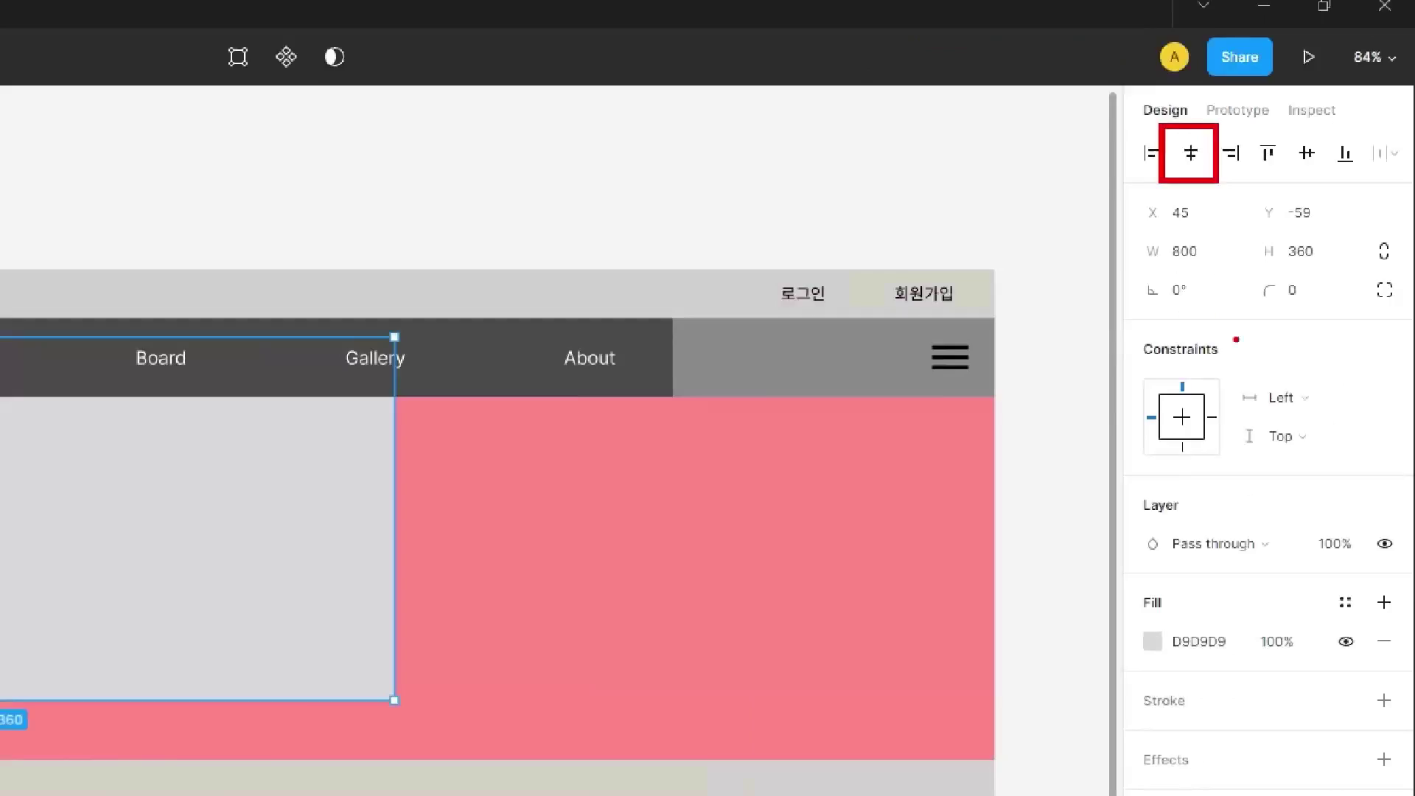
key(Escape)
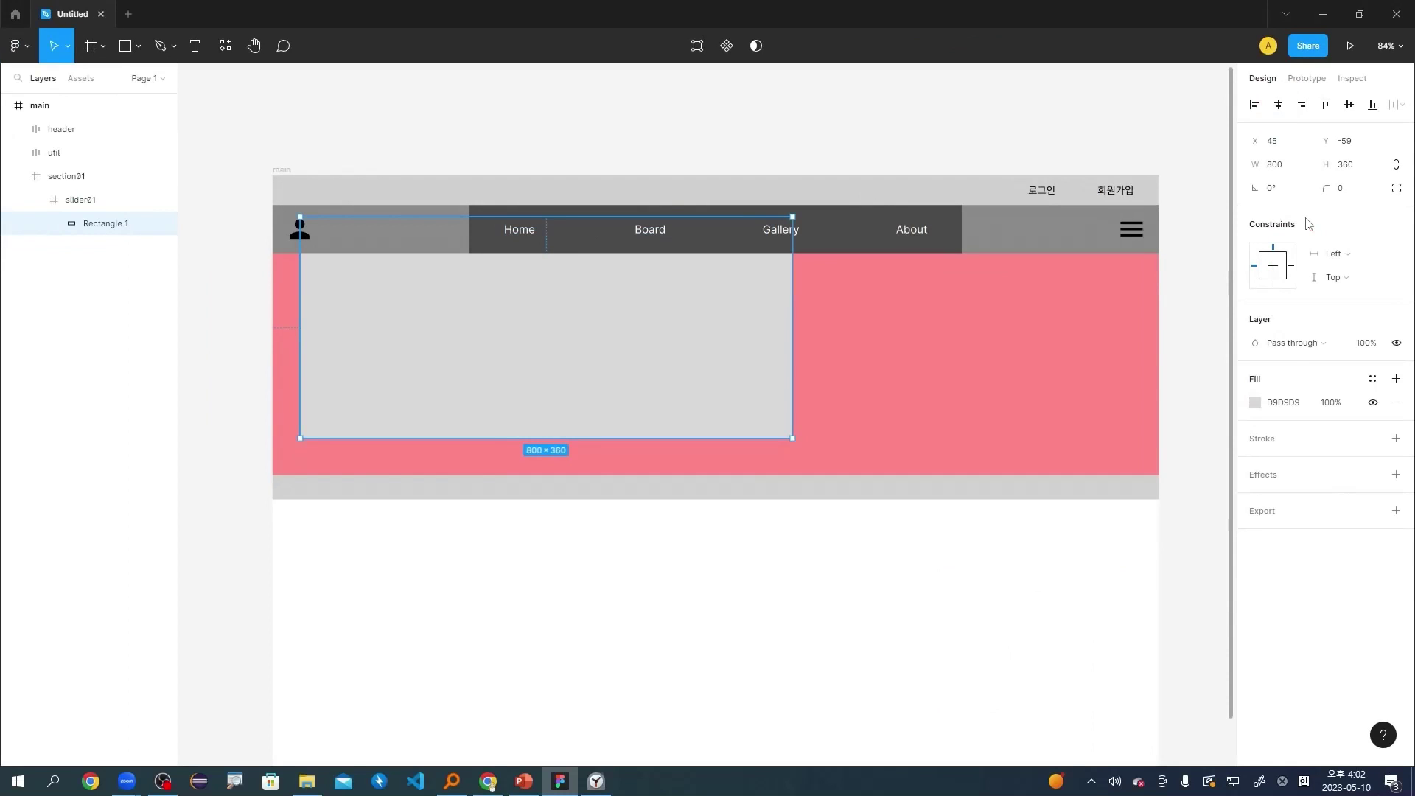
key(alt+h)
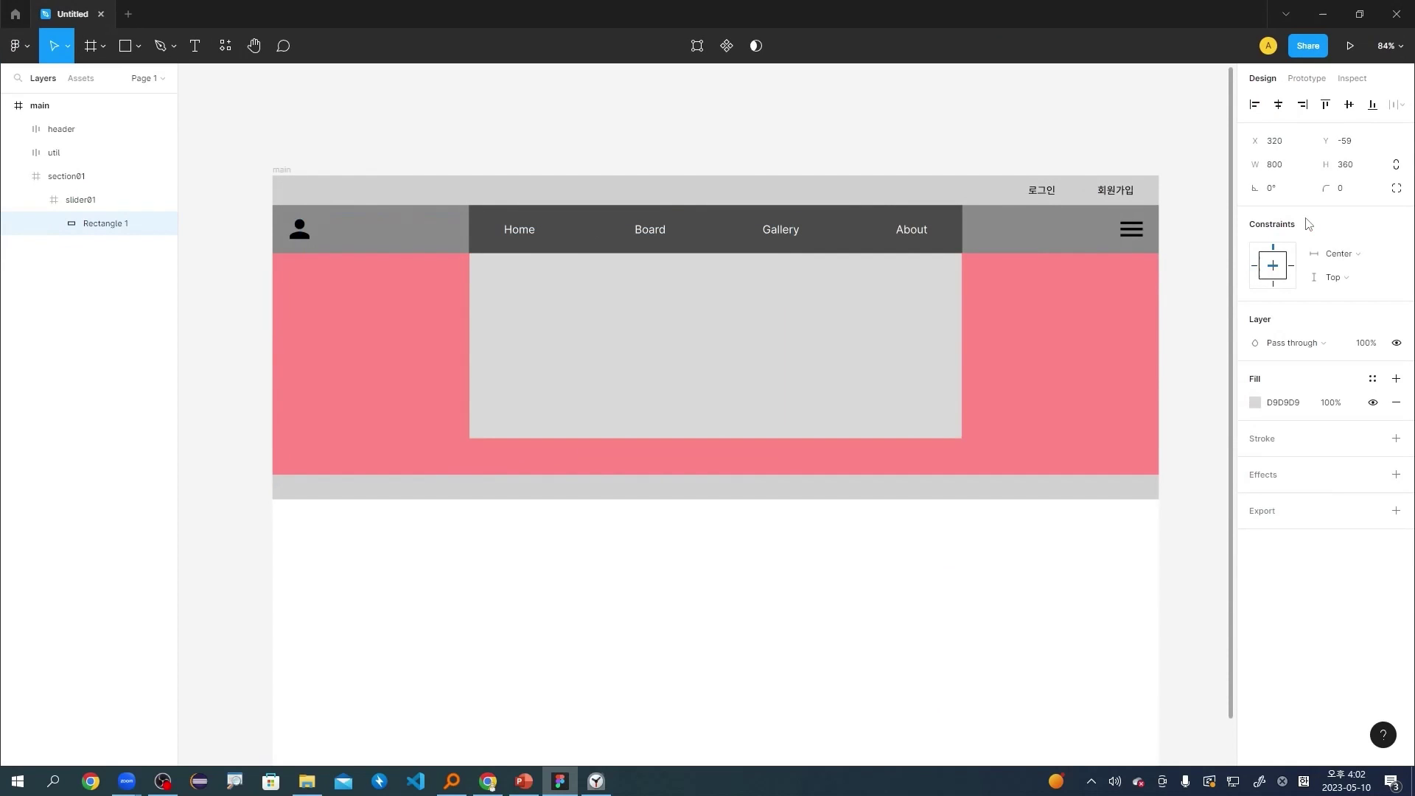
drag(909, 322, 908, 359)
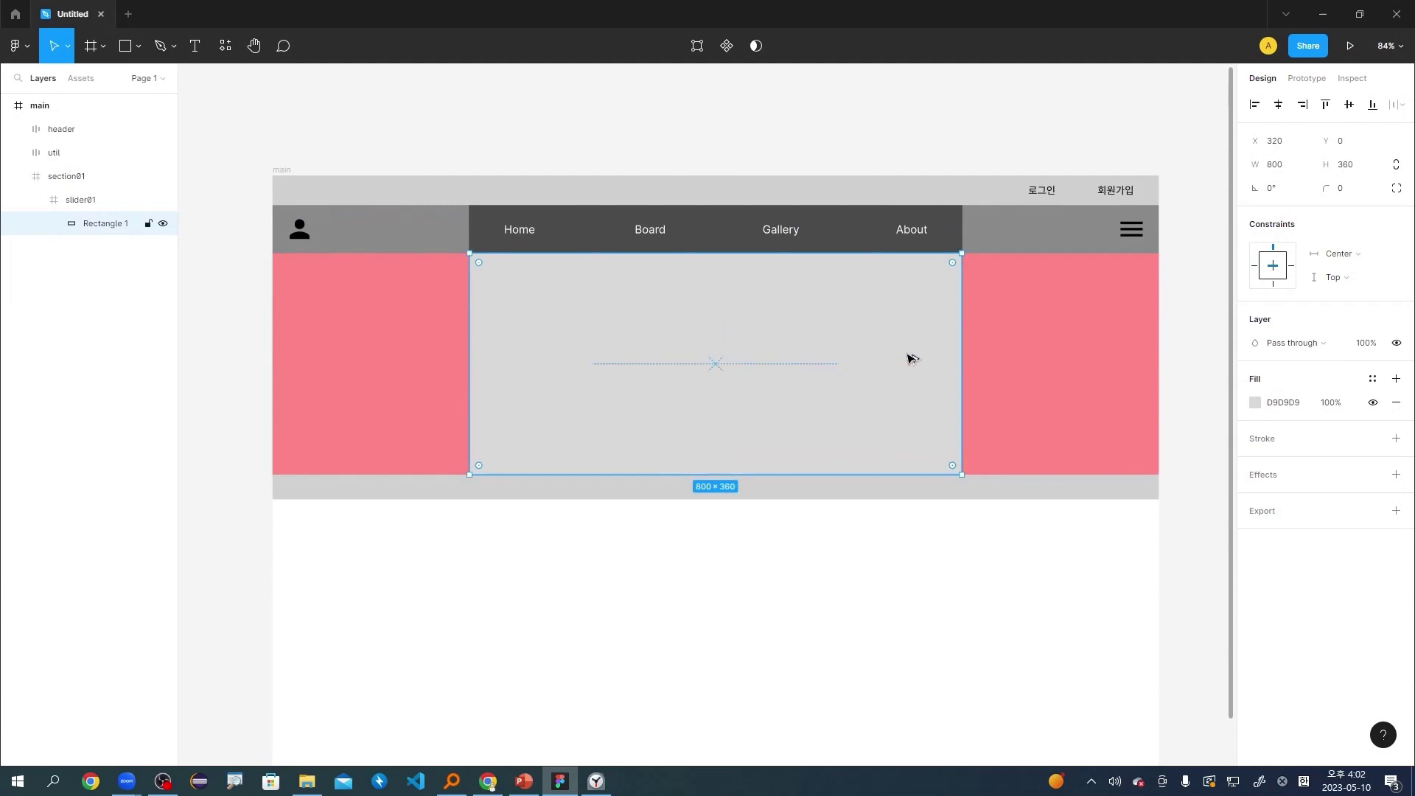
Try D97D7D as the rectangle's fill colour and change its fill type to Image, keeping the default checkerboard.
click(909, 726)
double_click(847, 378)
click(847, 377)
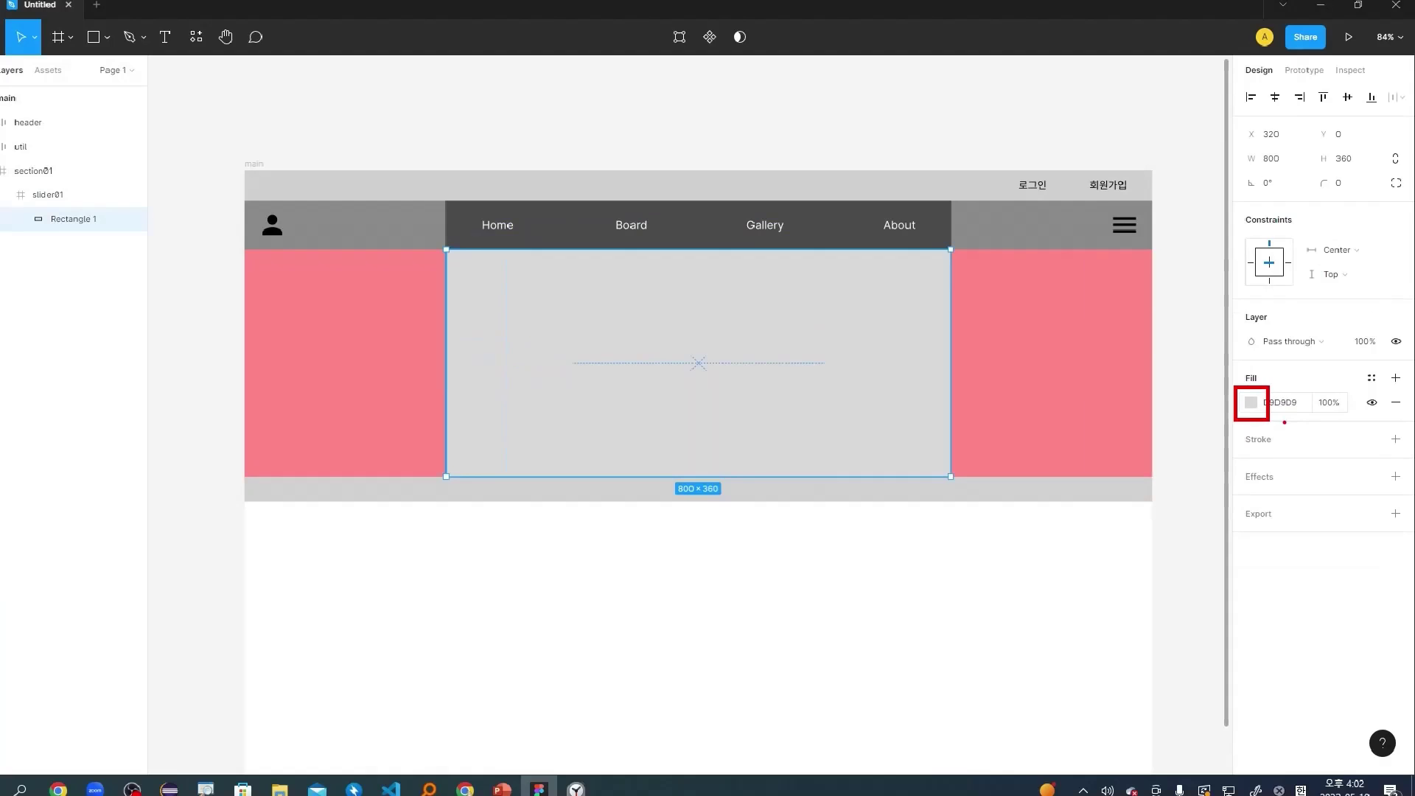
click(1256, 404)
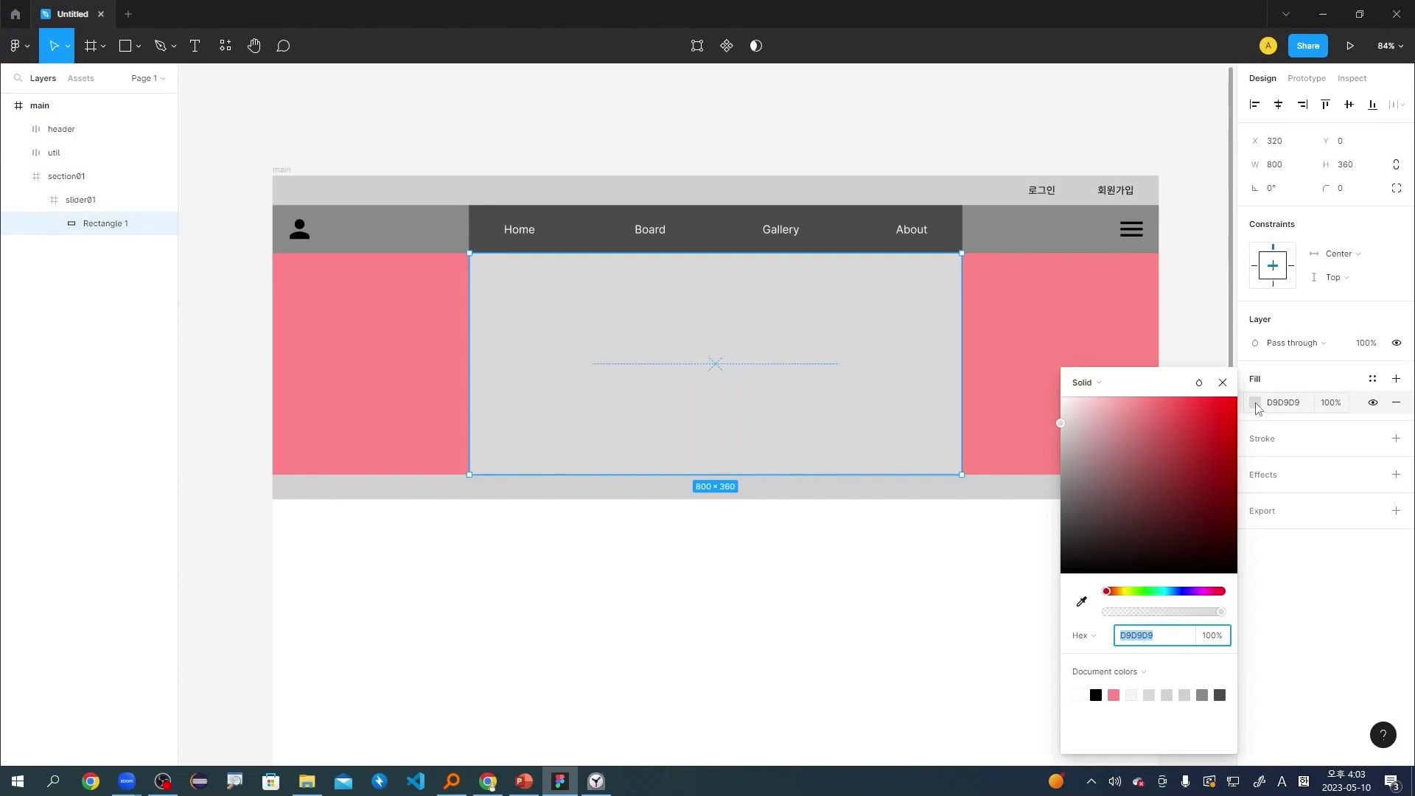
drag(1179, 450, 1134, 423)
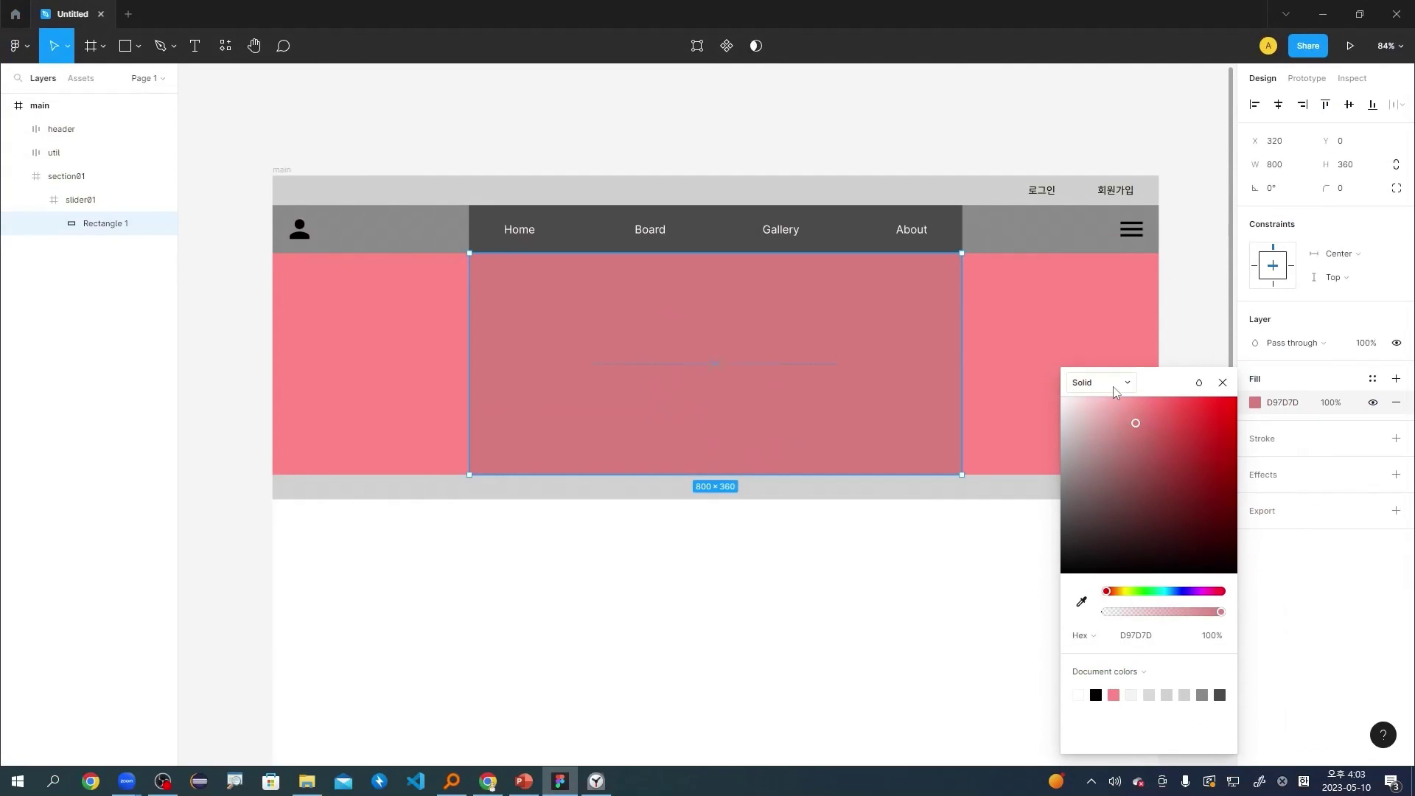
click(1126, 383)
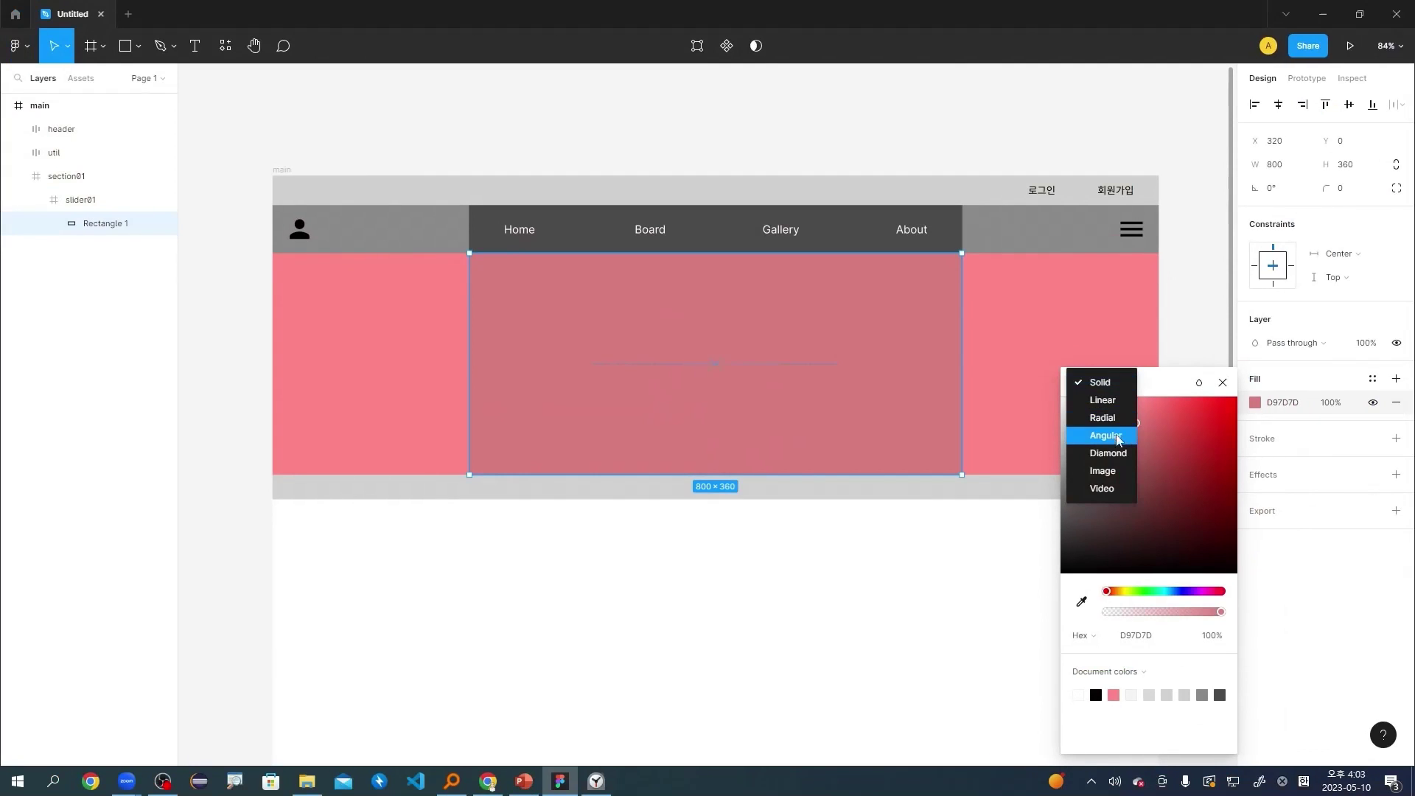
click(1125, 473)
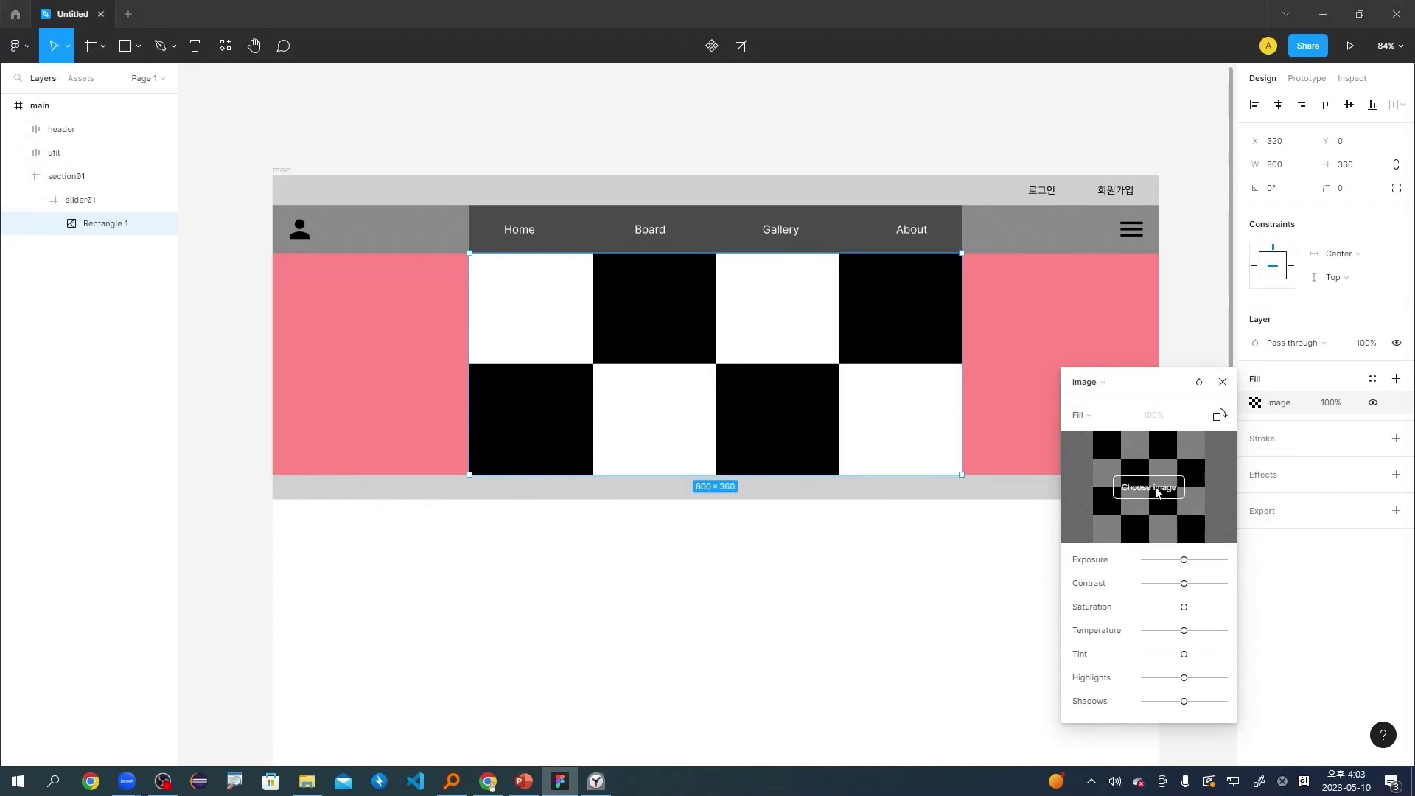
click(1083, 475)
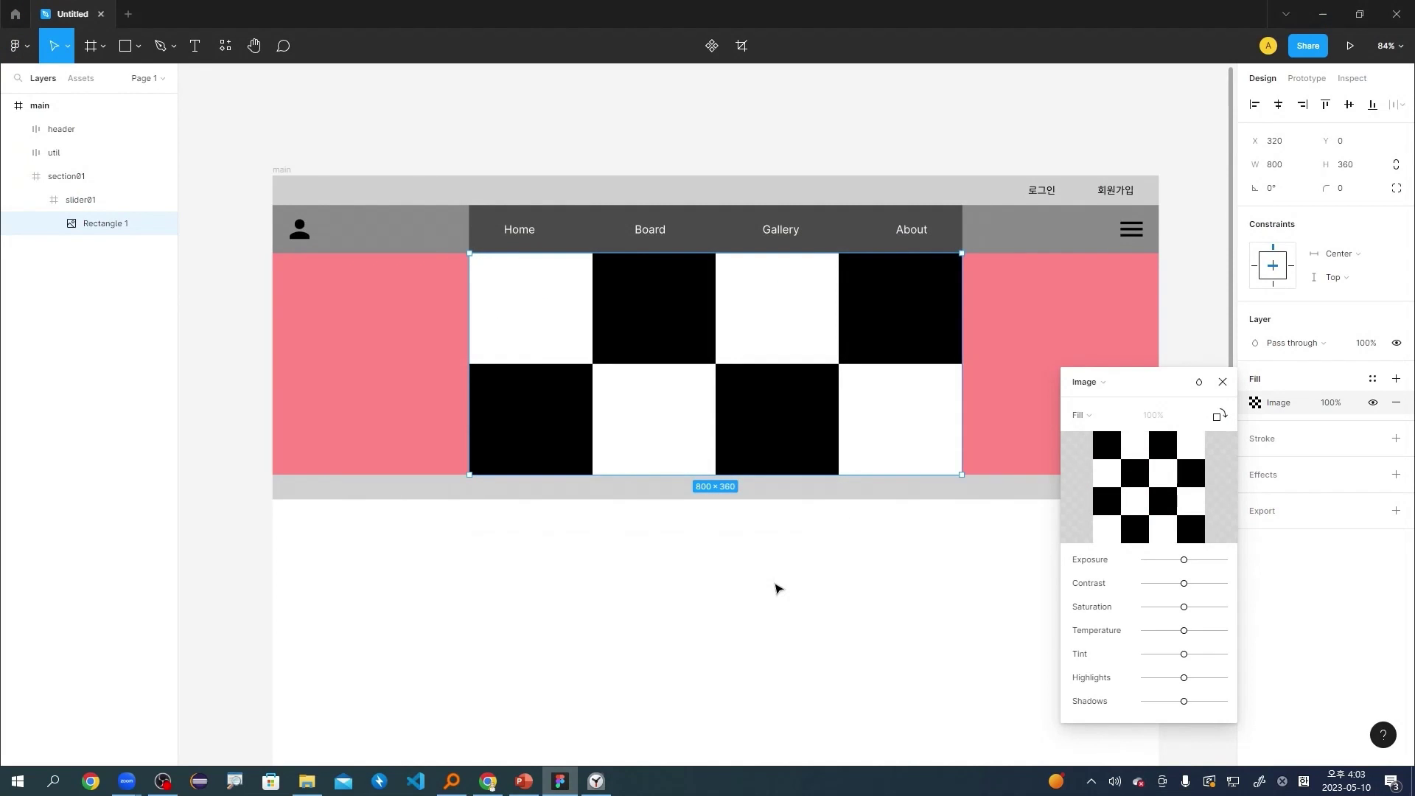
click(1222, 381)
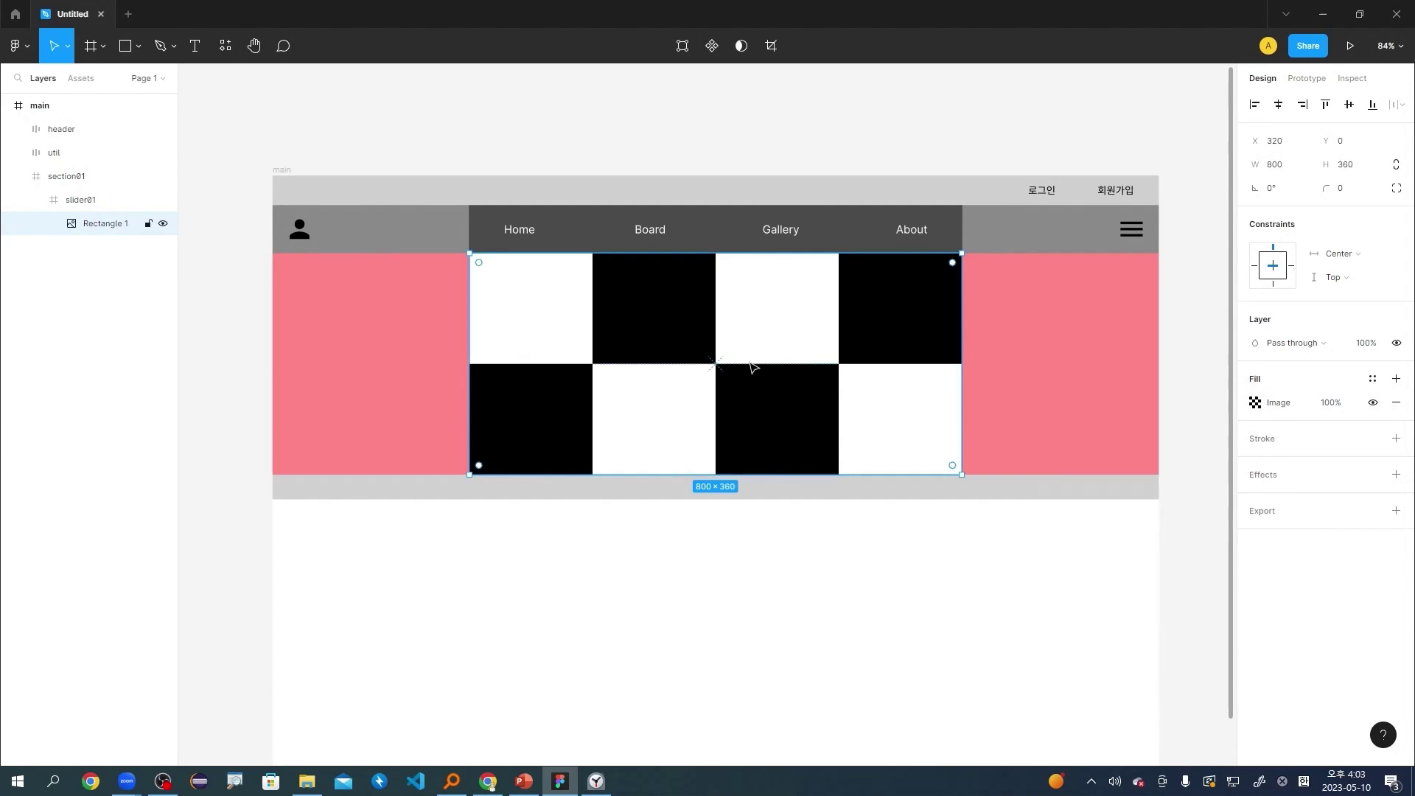
key(Escape)
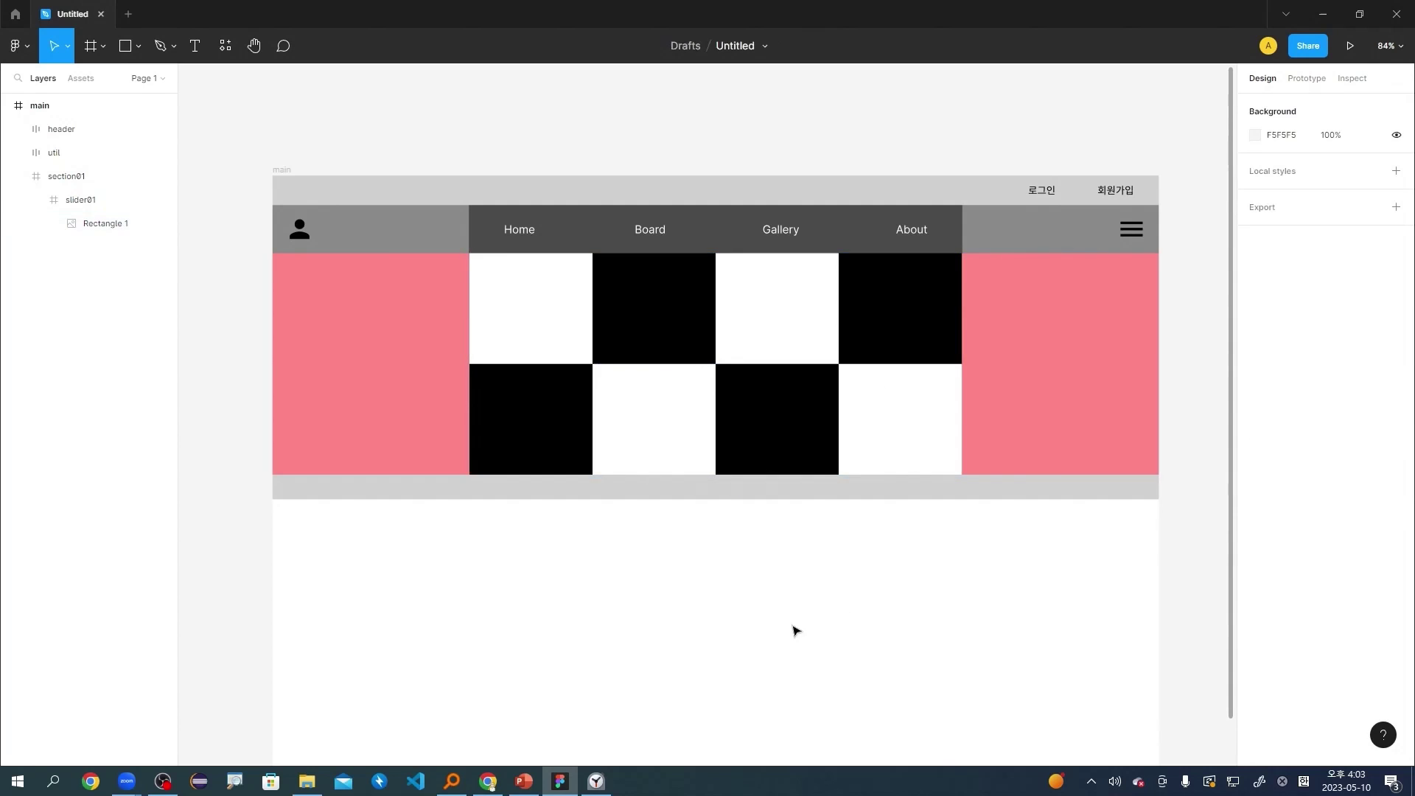
Rename the checkerboard image rectangle inside slider01 as img01.
double_click(111, 223)
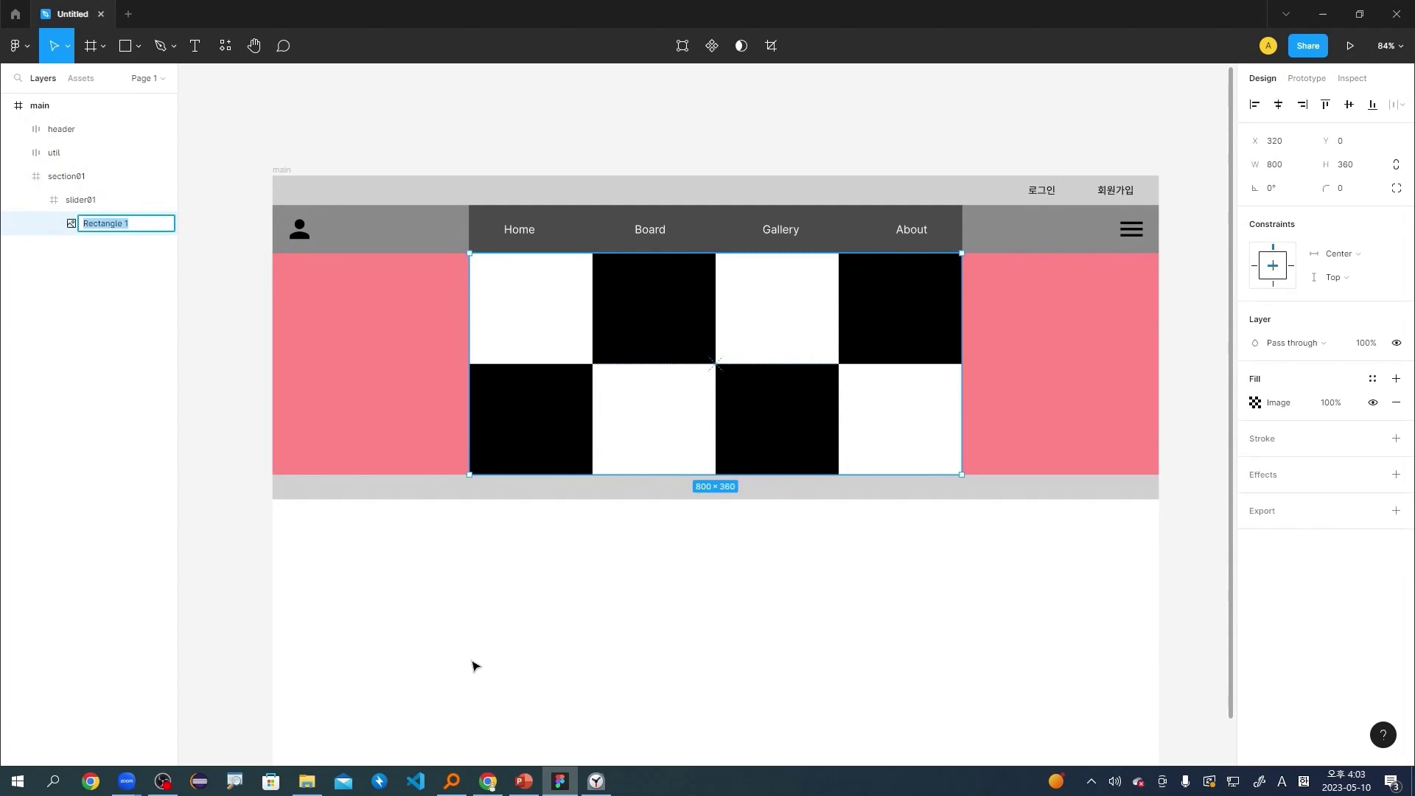
text(img01)
key(Return)
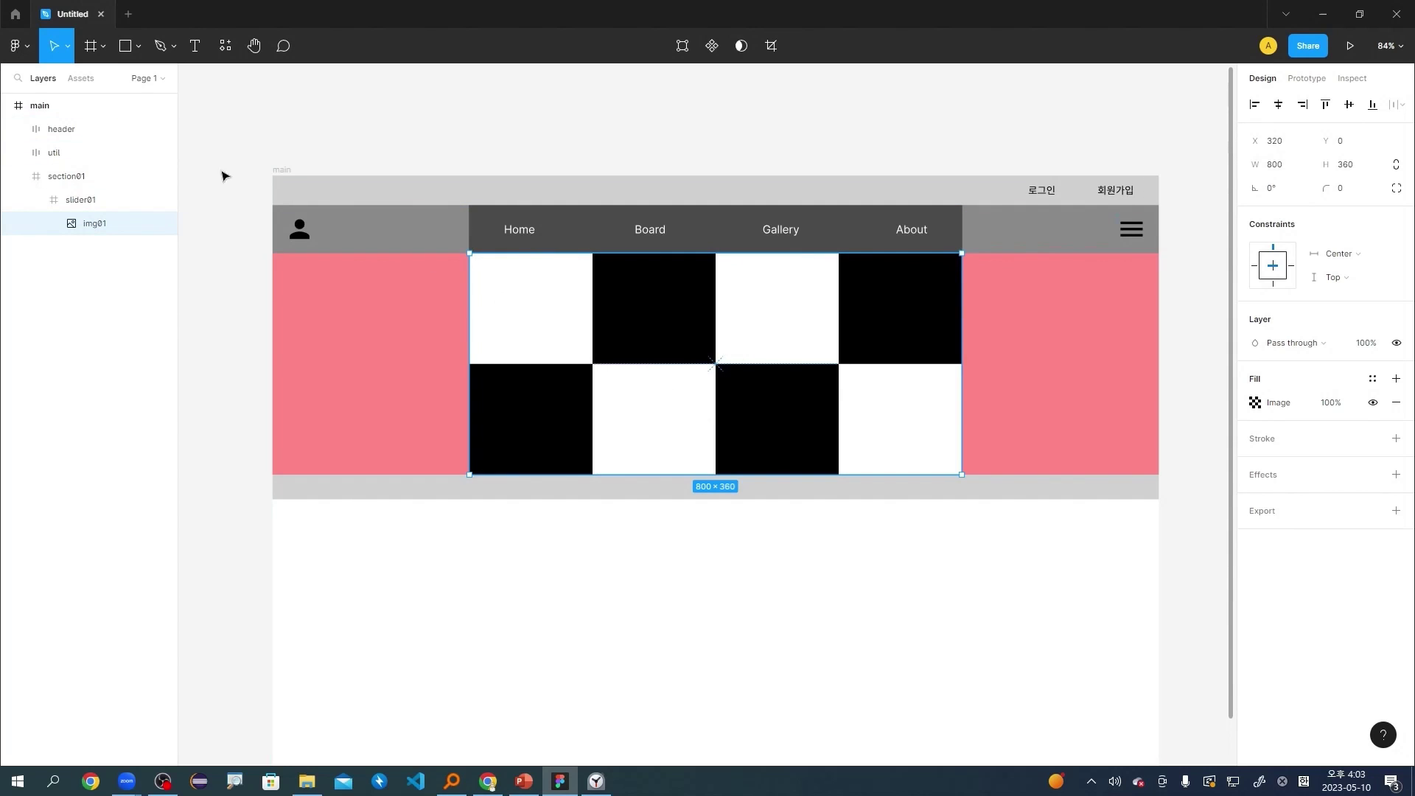
Run the Google Material Design Icons by Iconduck plugin and look through its icon set for arrow icons.
right_click(218, 333)
mouse_move(257, 456)
right_click(93, 27)
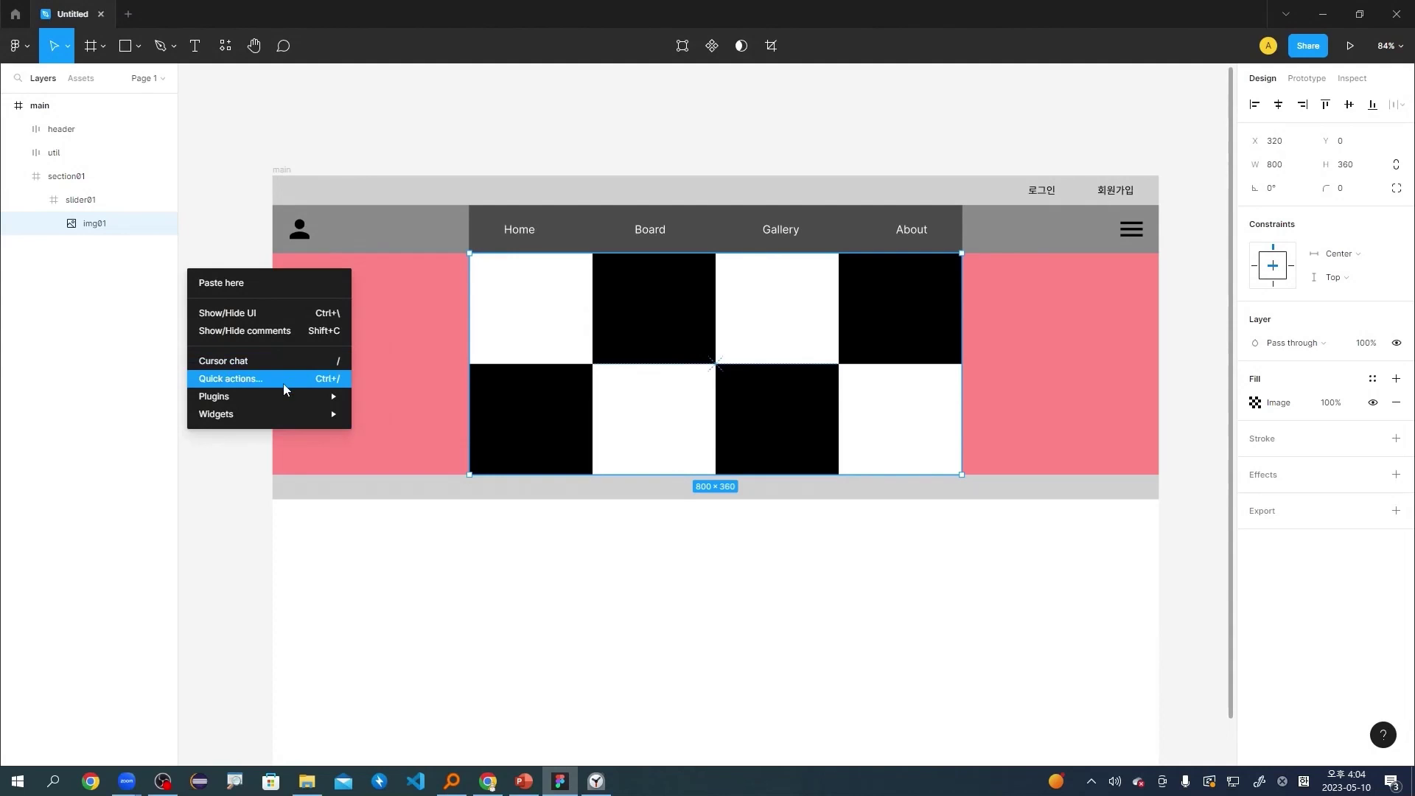
mouse_move(346, 395)
click(441, 415)
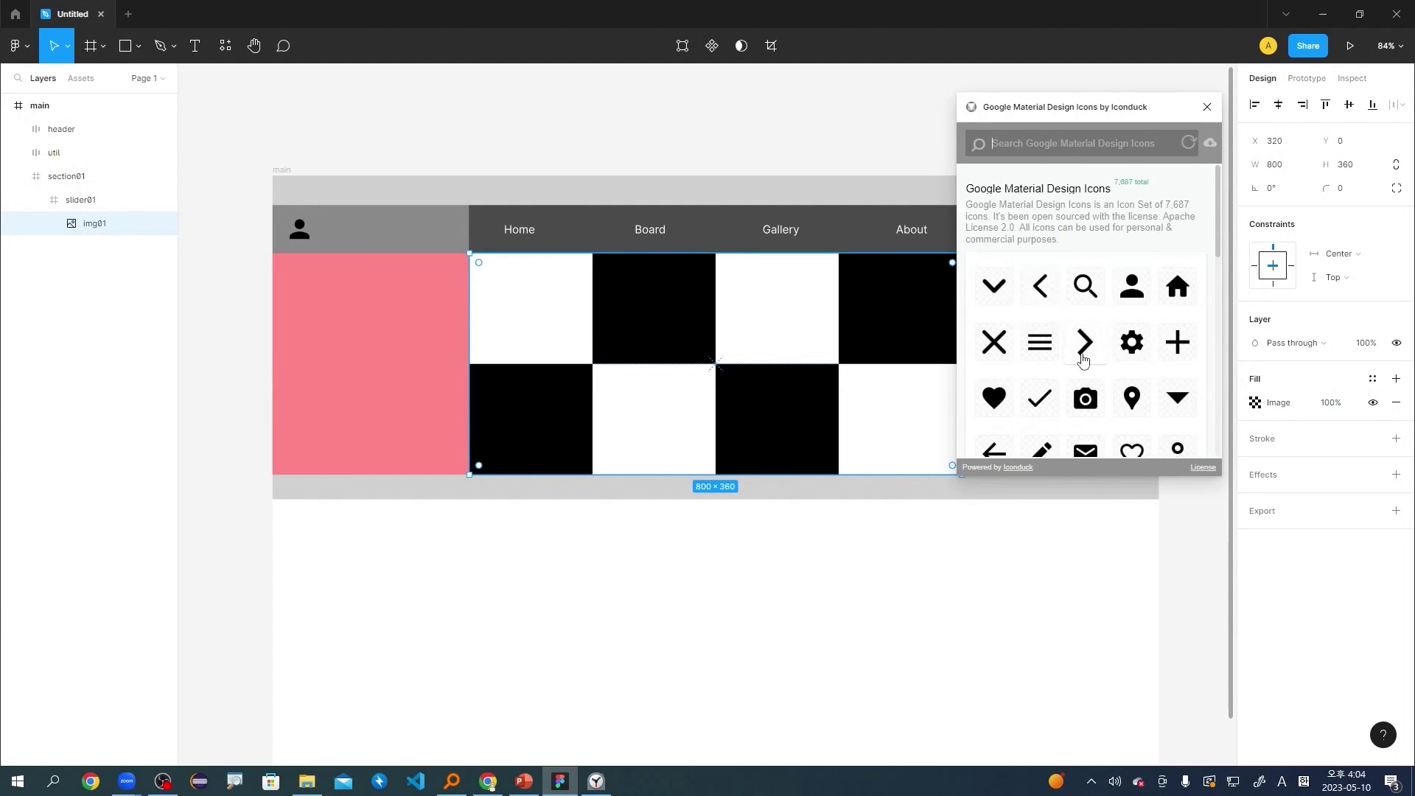
scroll(1081, 289, down, 2)
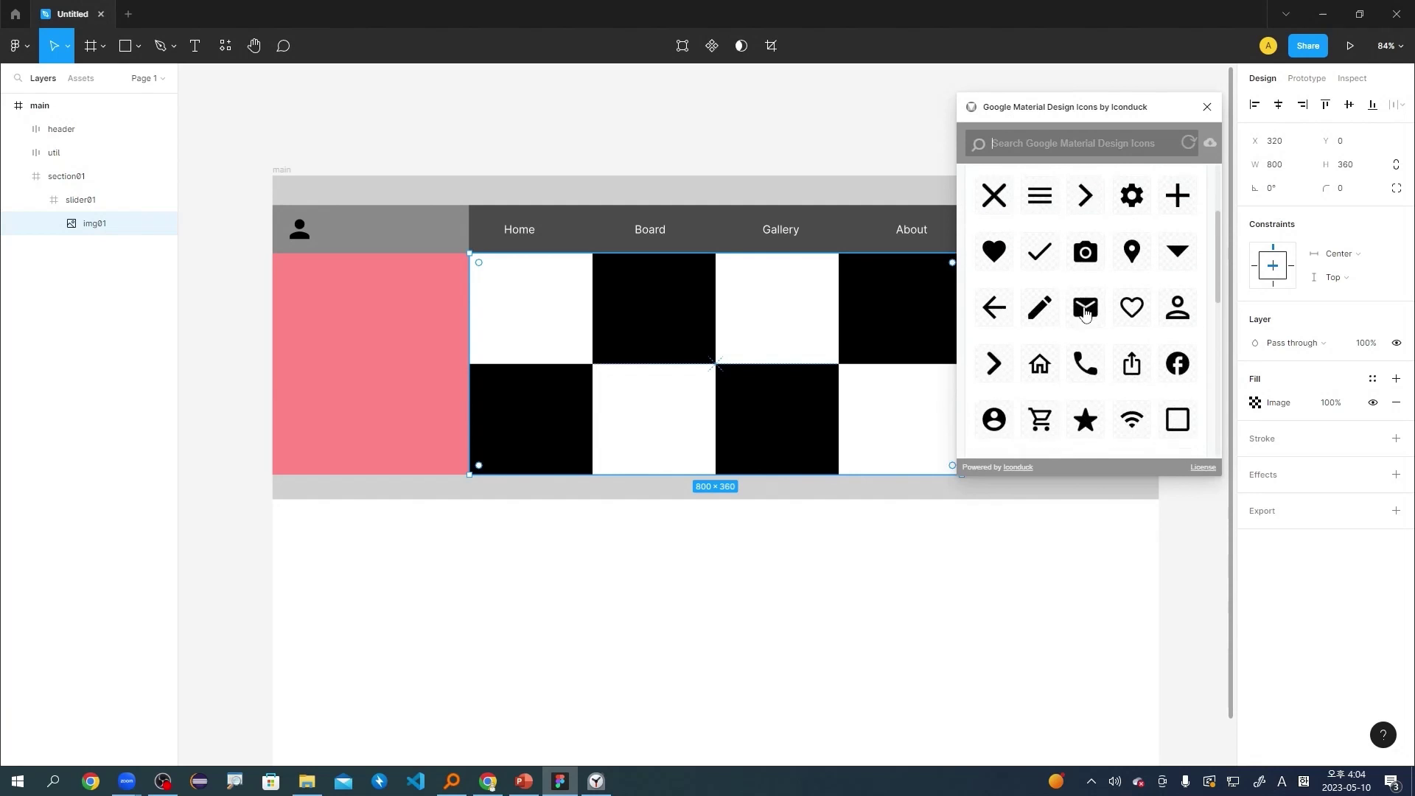
scroll(1081, 289, down, 2)
scroll(1135, 342, up, 4)
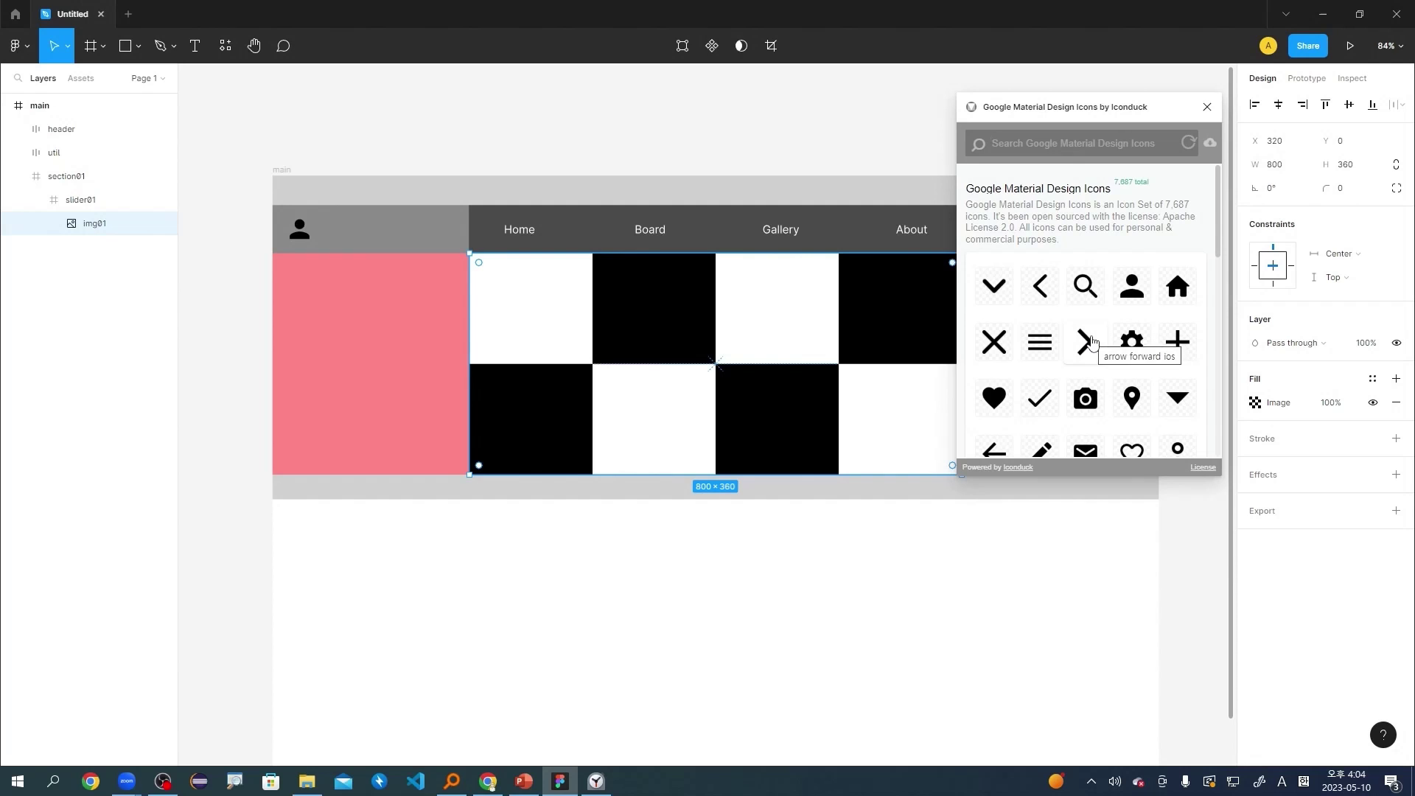
Search the icon plugin for "arrow" and look through the results for a matching pair of previous and next arrows.
click(1106, 142)
text(ar)
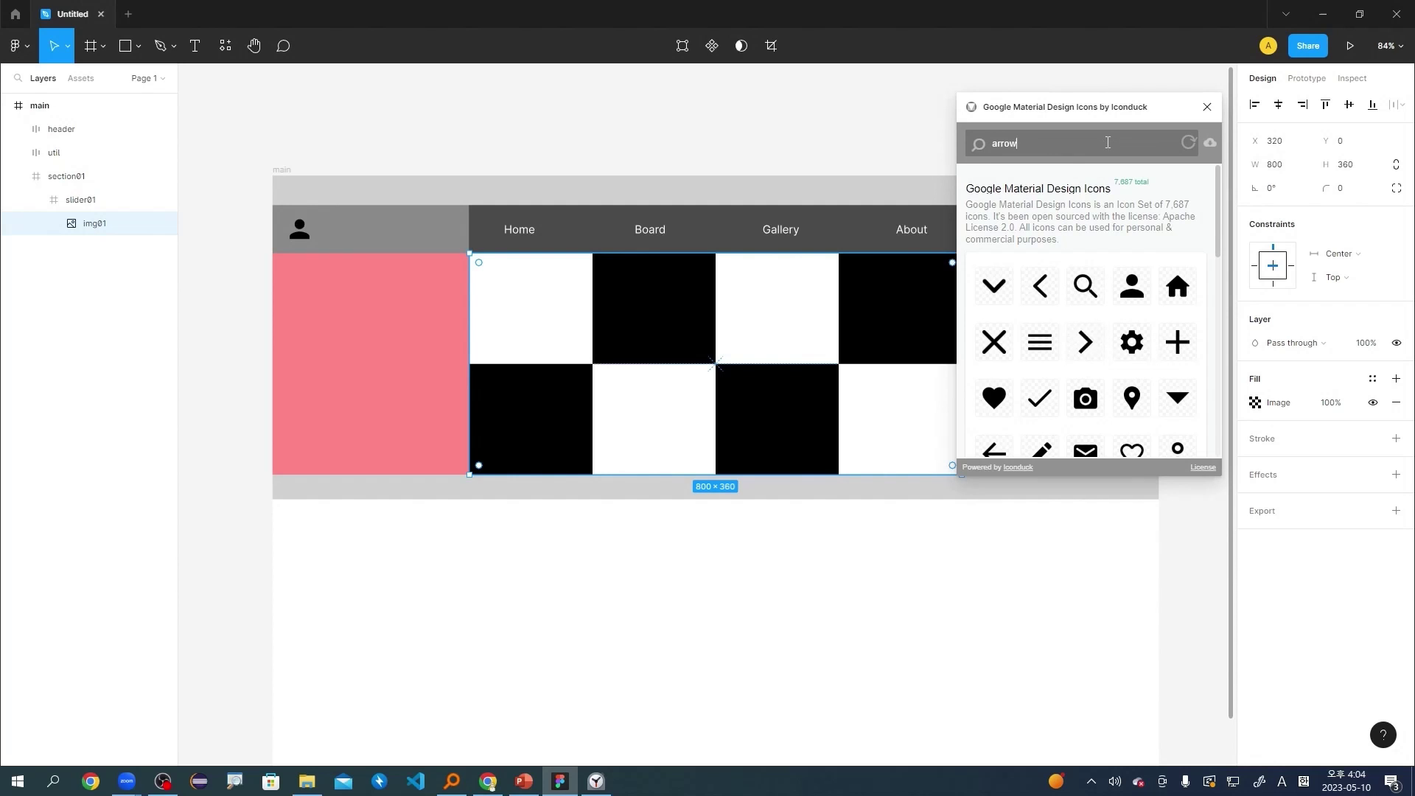
text(row)
key(Return)
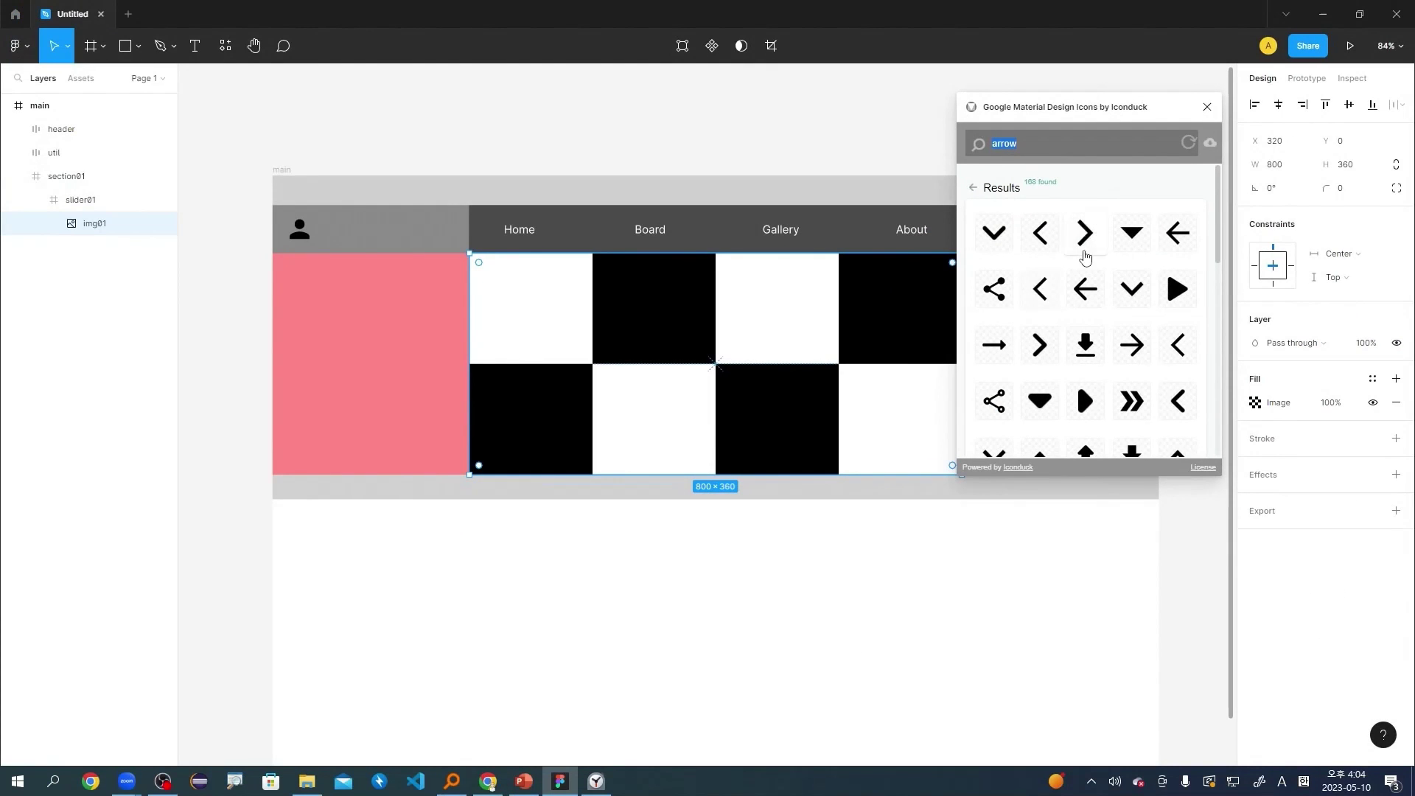
scroll(1153, 346, down, 1)
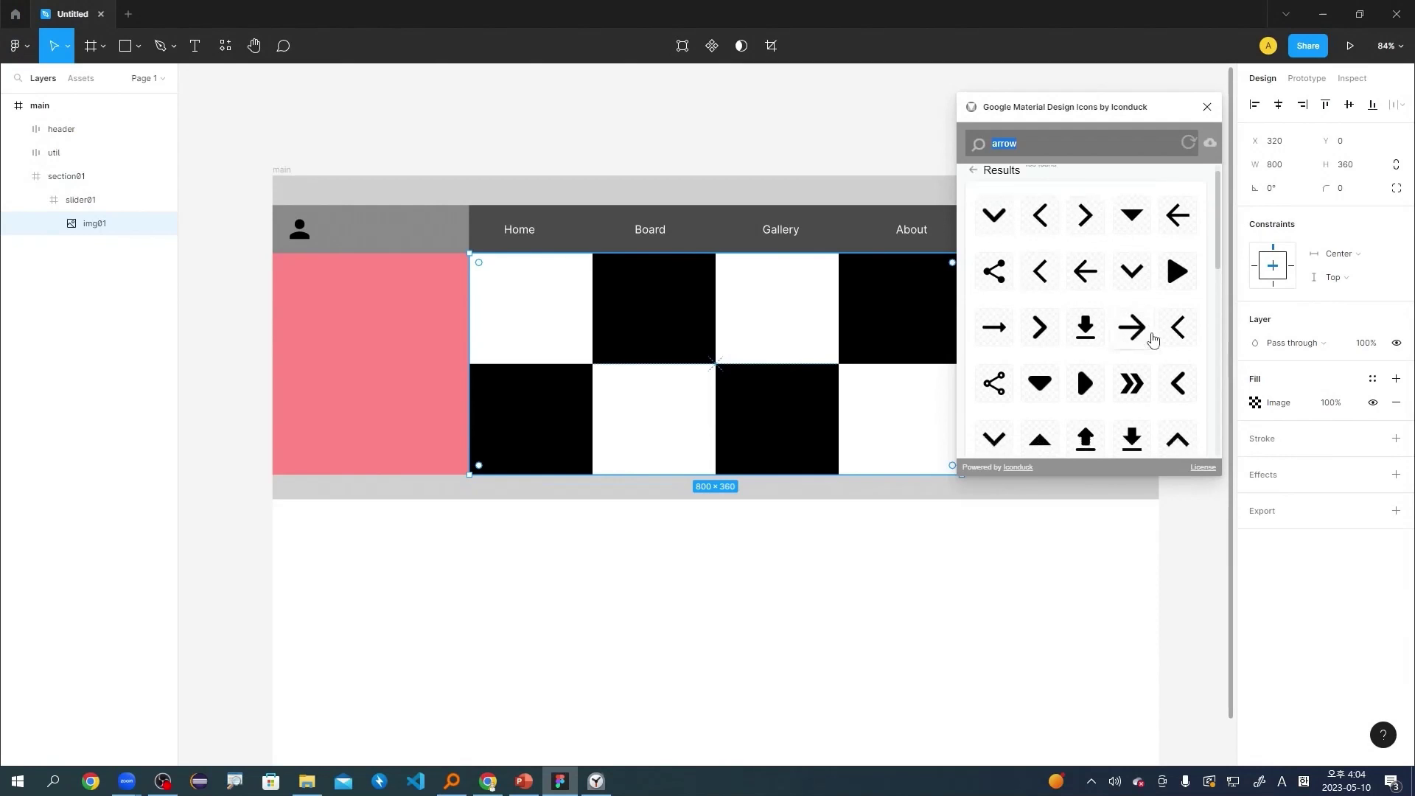
scroll(1175, 295, down, 2)
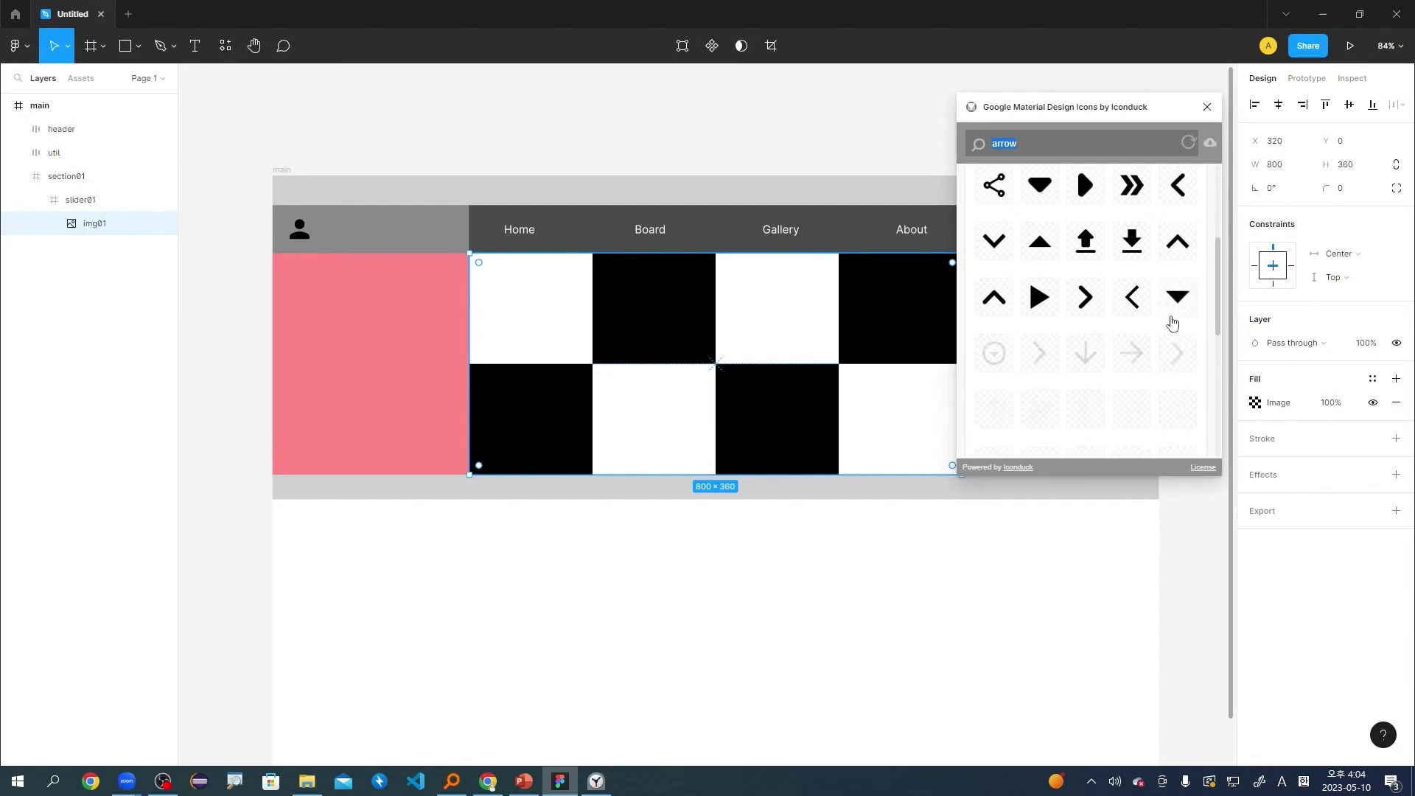
scroll(1104, 315, down, 3)
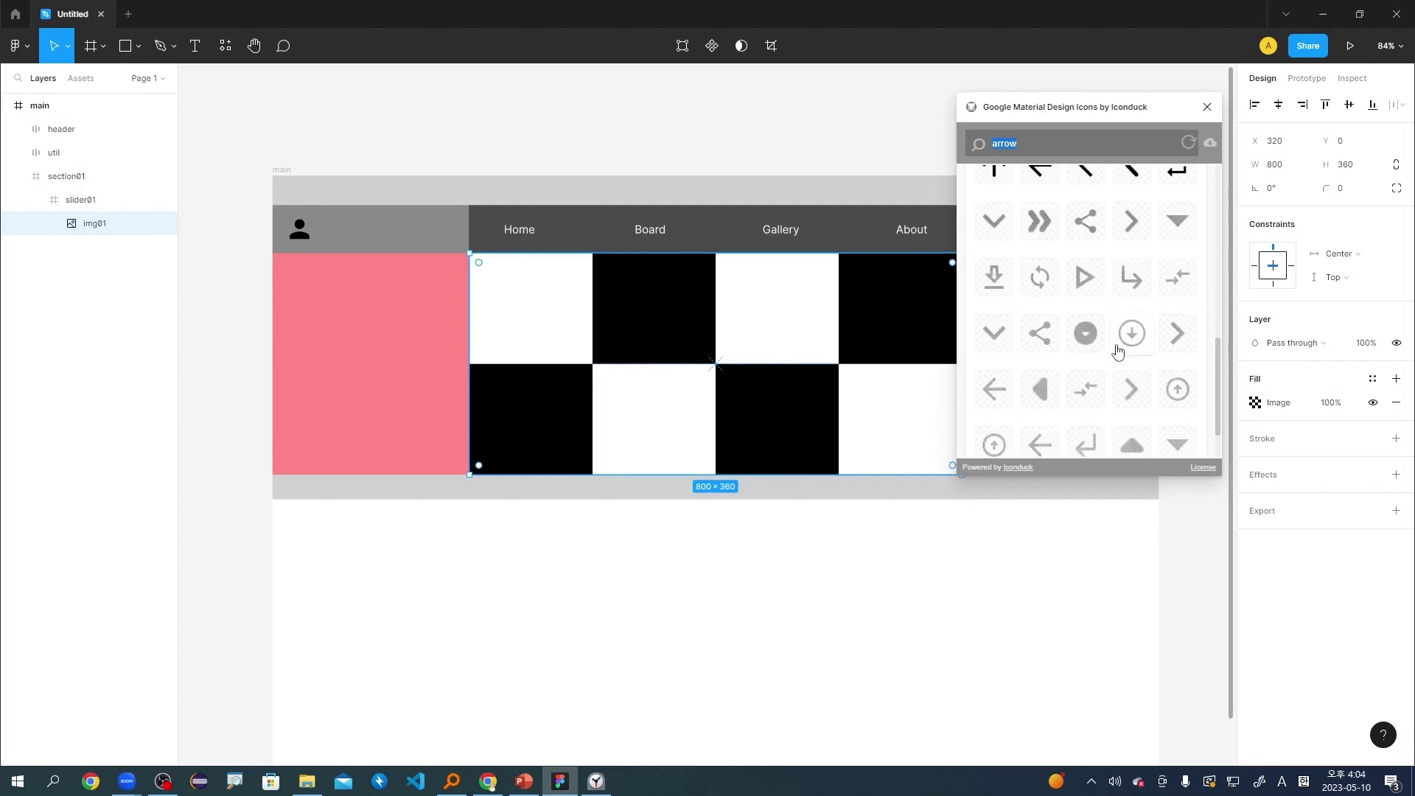
scroll(1134, 390, down, 1)
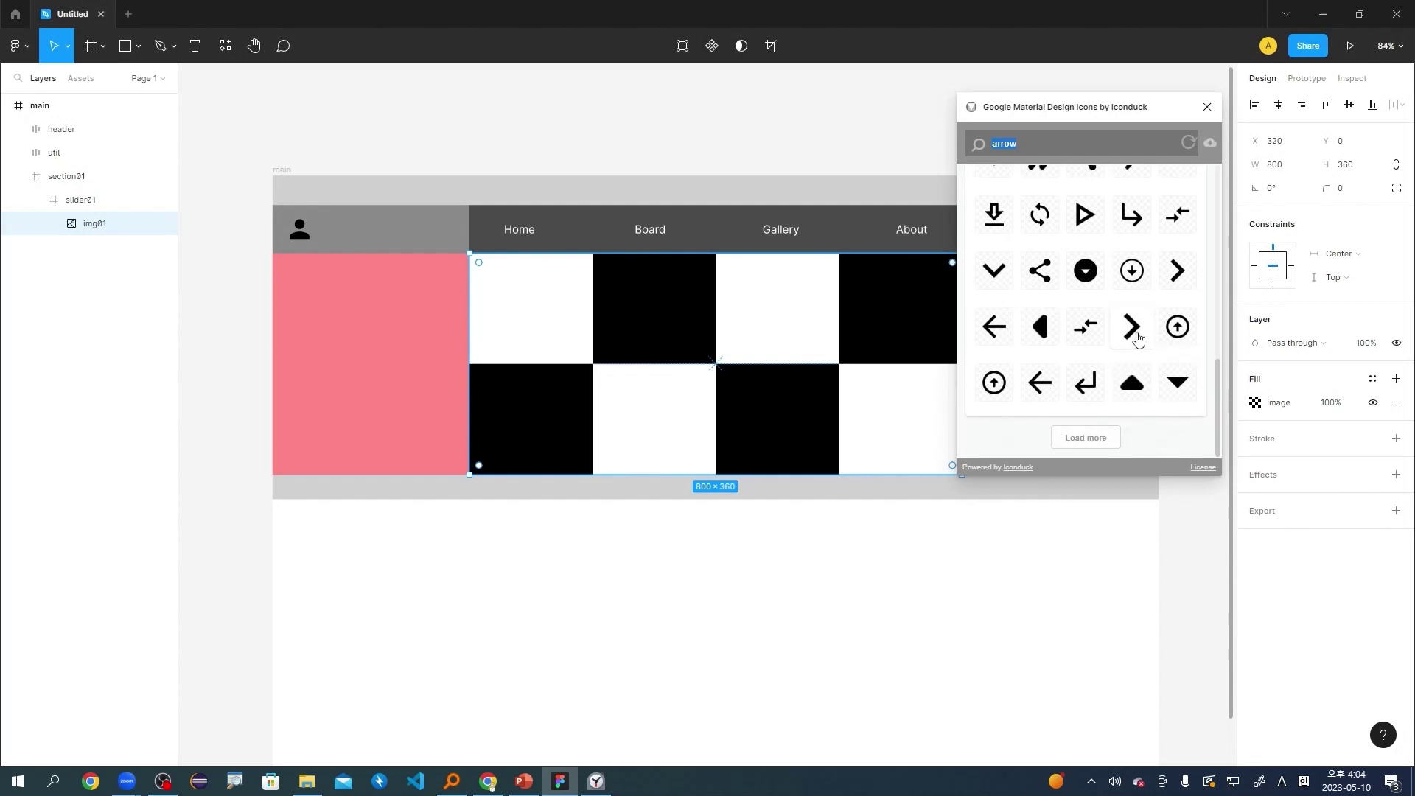
scroll(1128, 346, down, 3)
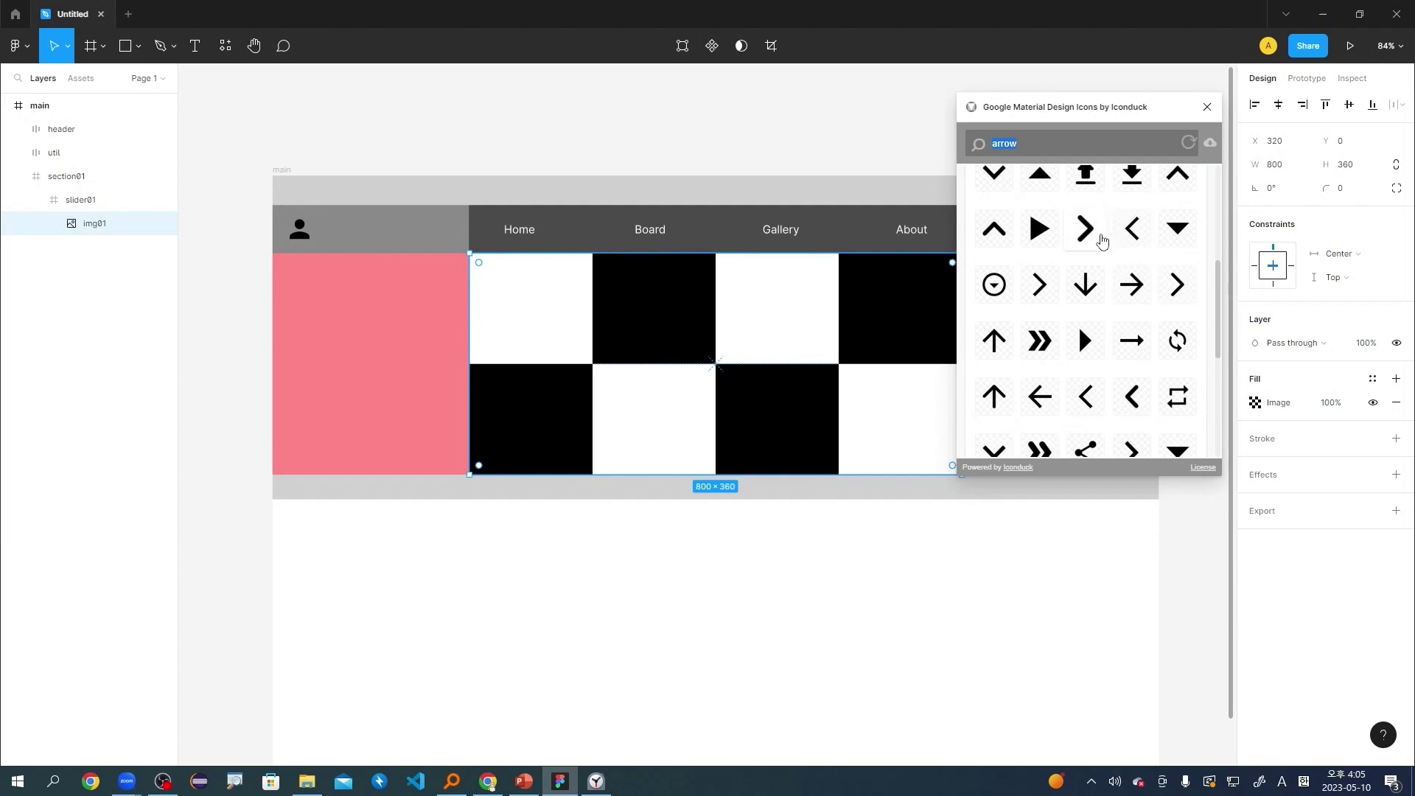
scroll(1102, 240, up, 1)
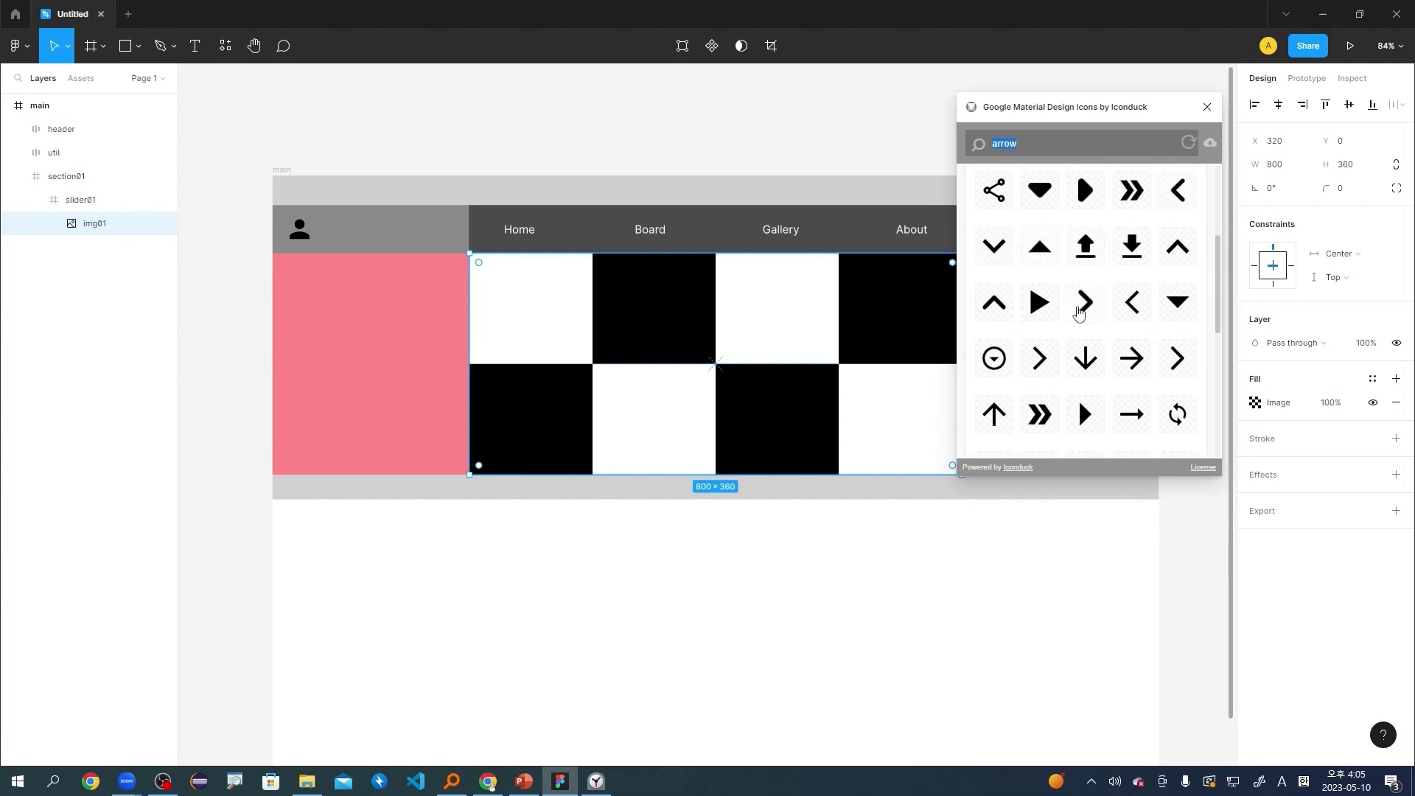
scroll(1046, 354, down, 3)
scroll(1047, 353, up, 7)
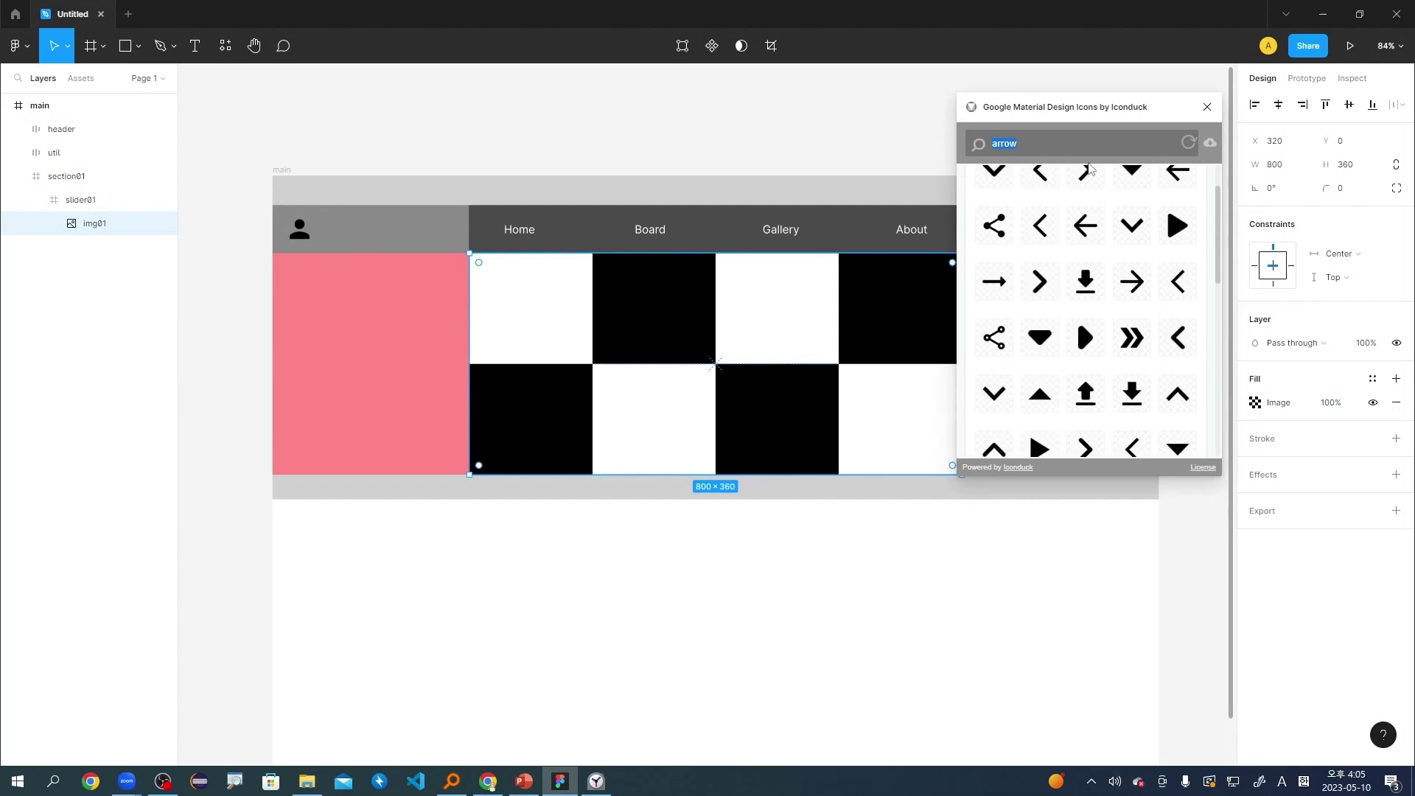
Clear the "arrow" search term and return from the results to the plugin's full icon set.
click(1097, 139)
key(BackSpace)
key(BackSpace)
key(BackSpace)
key(BackSpace)
key(BackSpace)
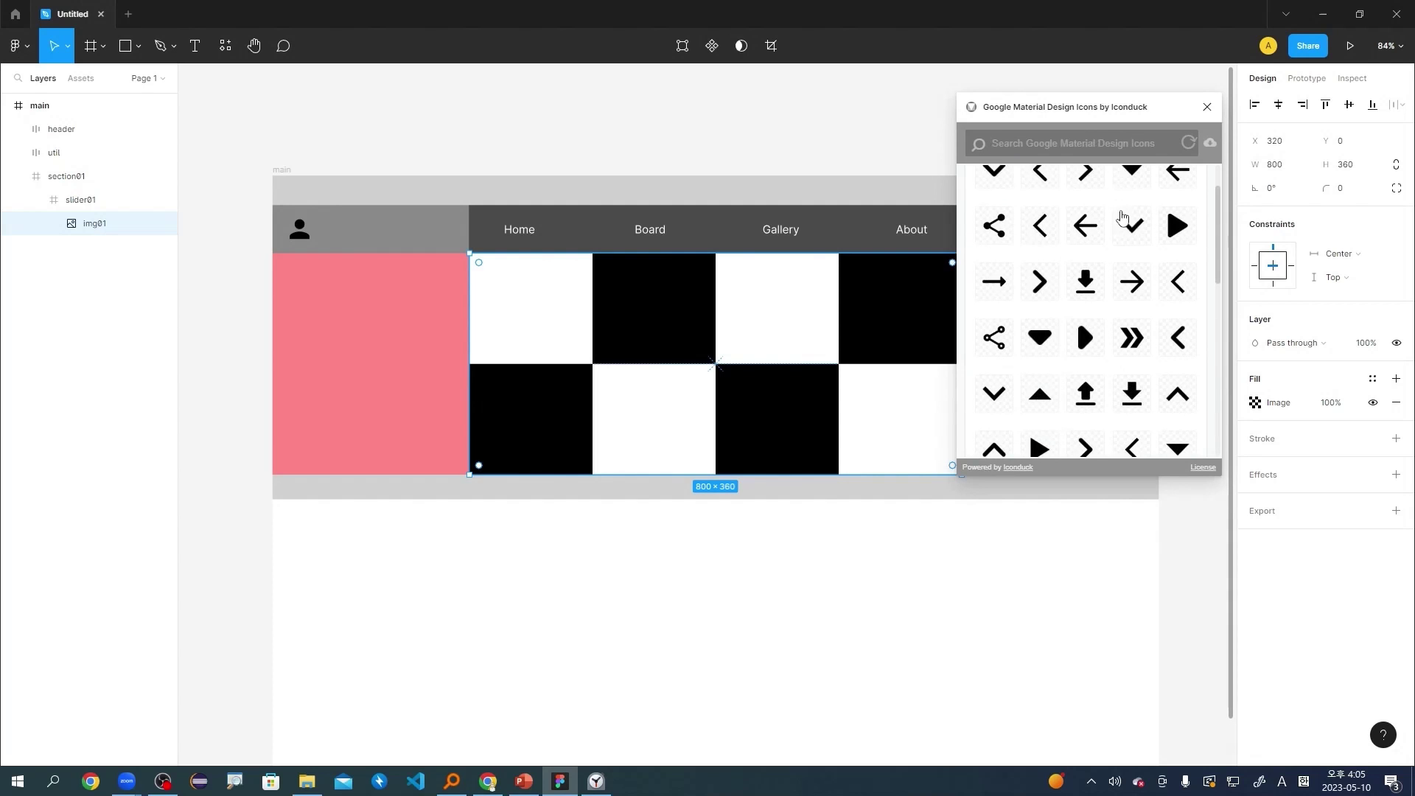
scroll(1122, 302, up, 1)
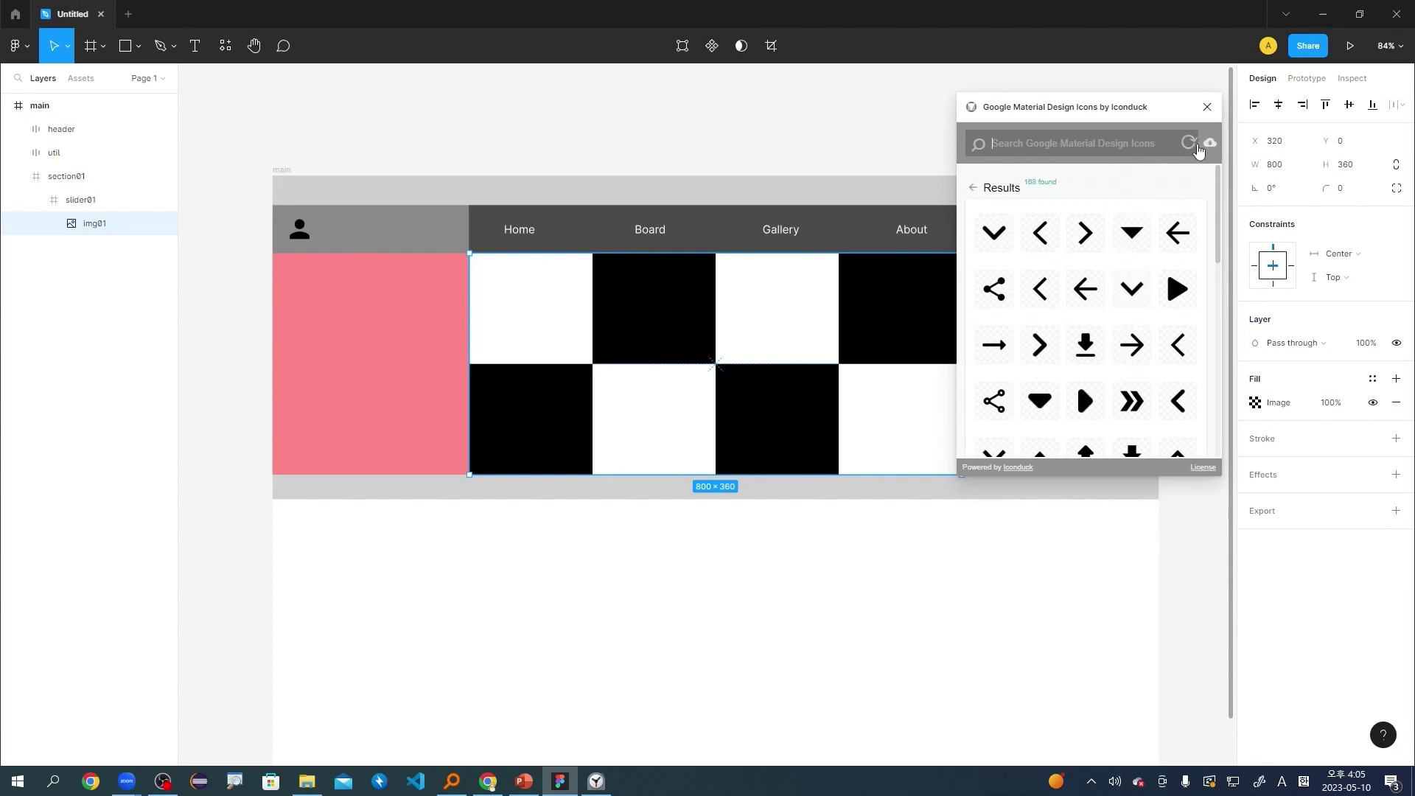
click(1190, 143)
click(1144, 143)
click(973, 191)
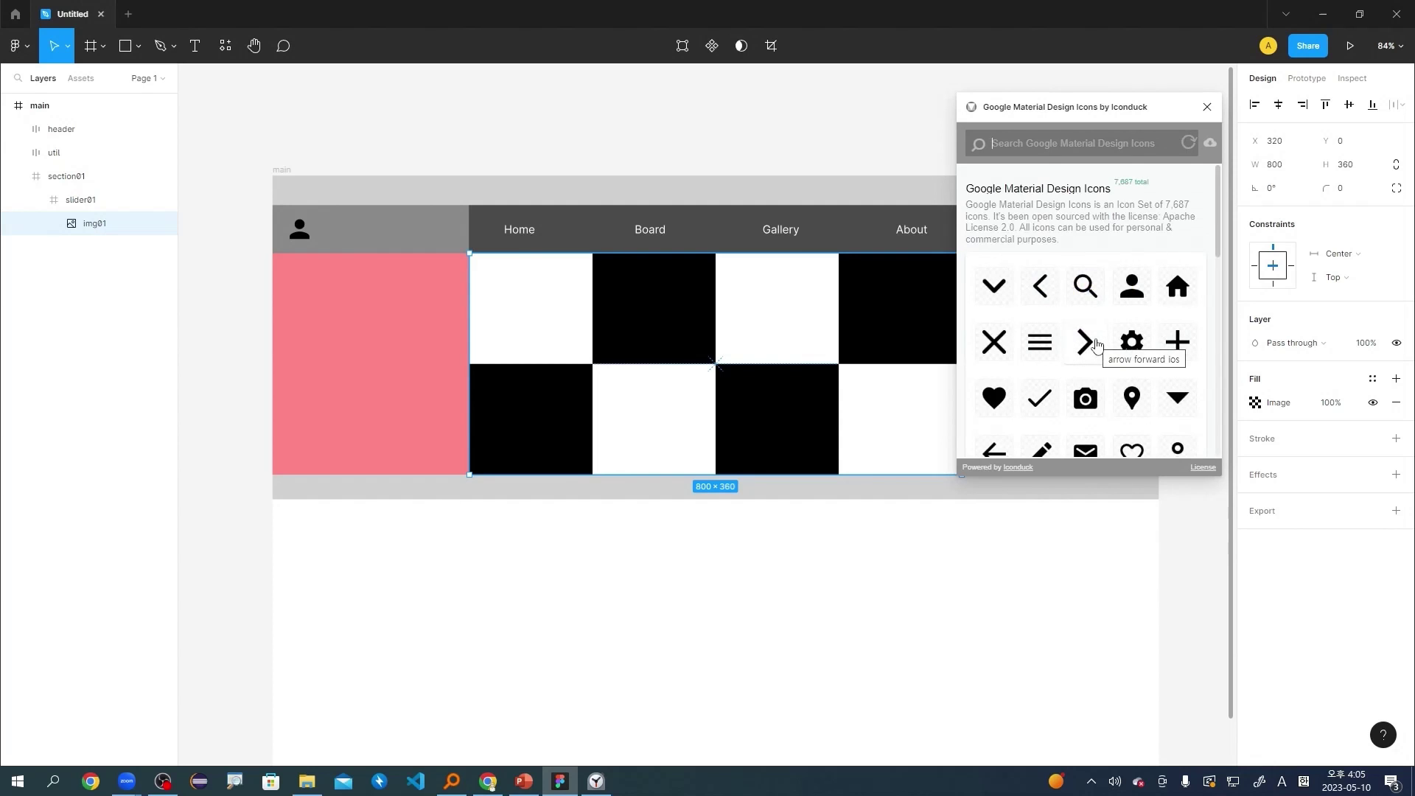
Check the arrow icons' names in the full set and search the plugin for "navigate".
scroll(1096, 345, down, 1)
scroll(1098, 340, down, 3)
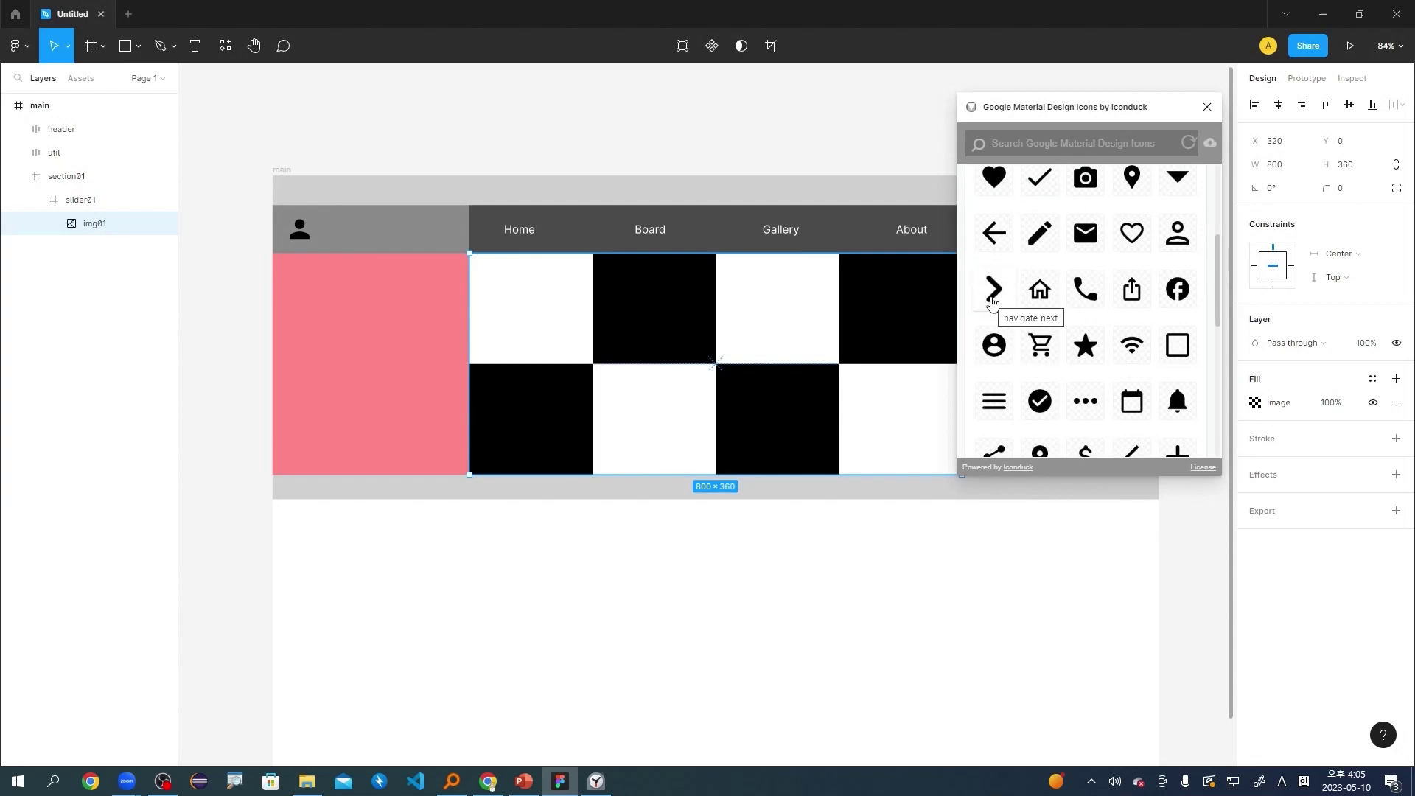
scroll(1005, 277, up, 3)
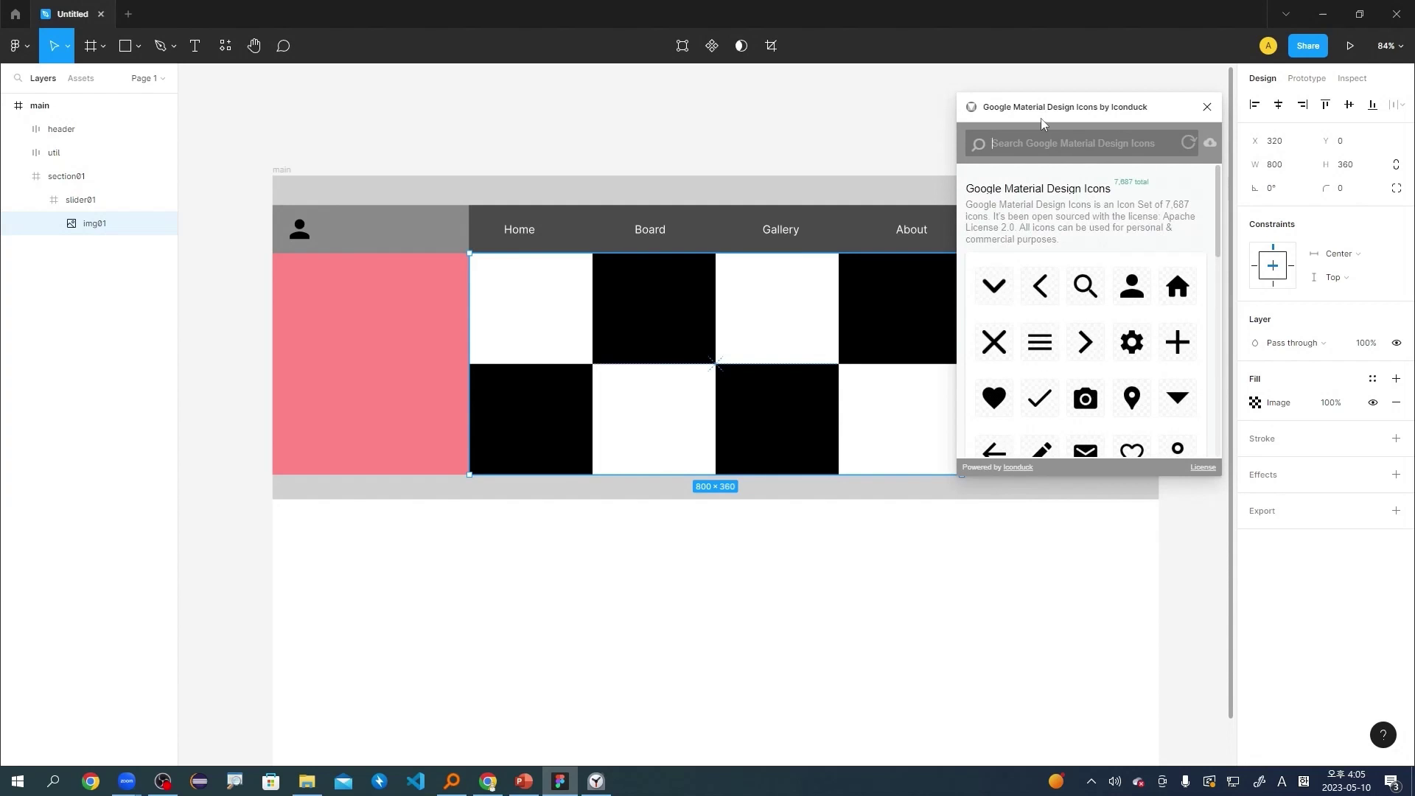
click(1044, 145)
text(navigate)
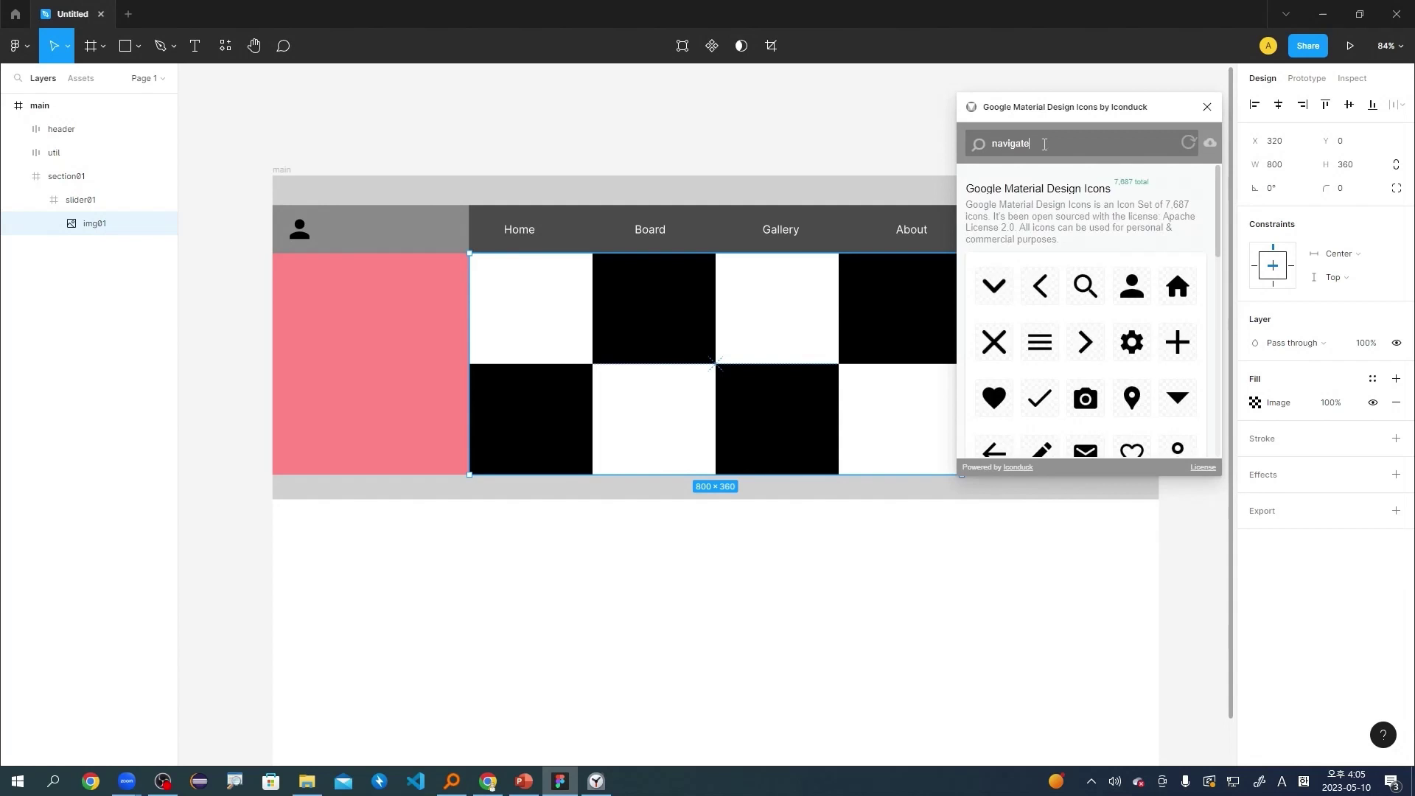
key(Return)
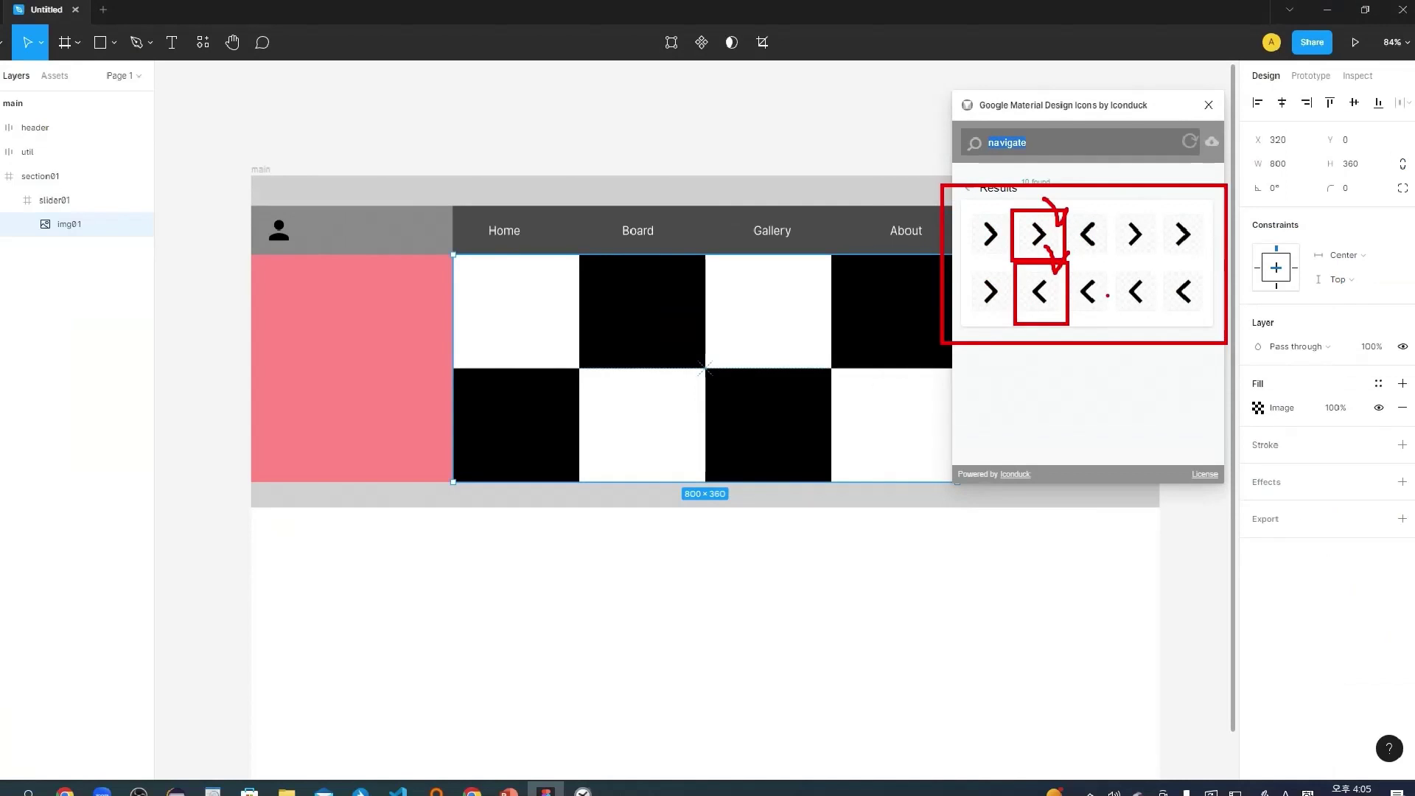
Insert the "navigate before" and "navigate next" icons into main's empty area below section01 and close the icon plugin.
click(1040, 293)
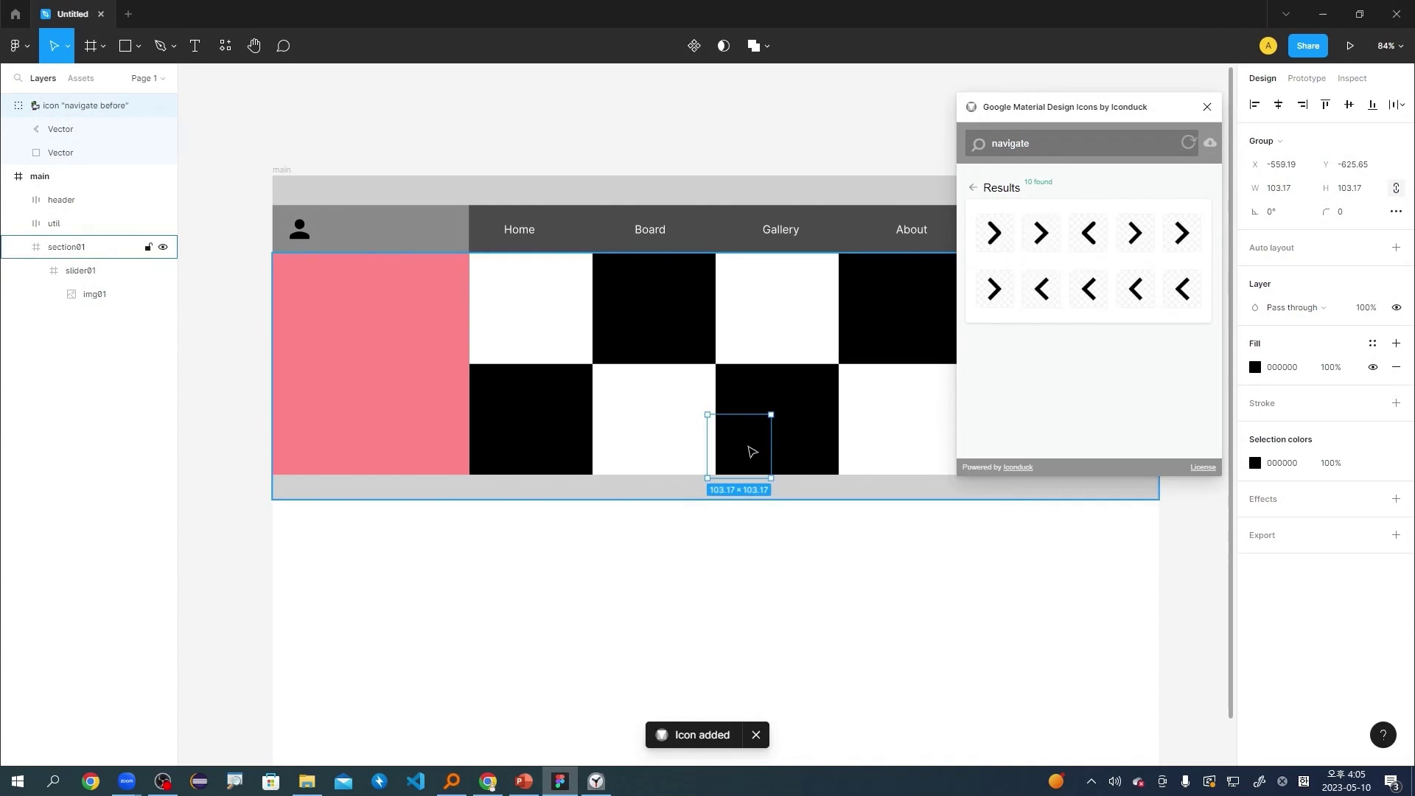
drag(751, 452, 678, 578)
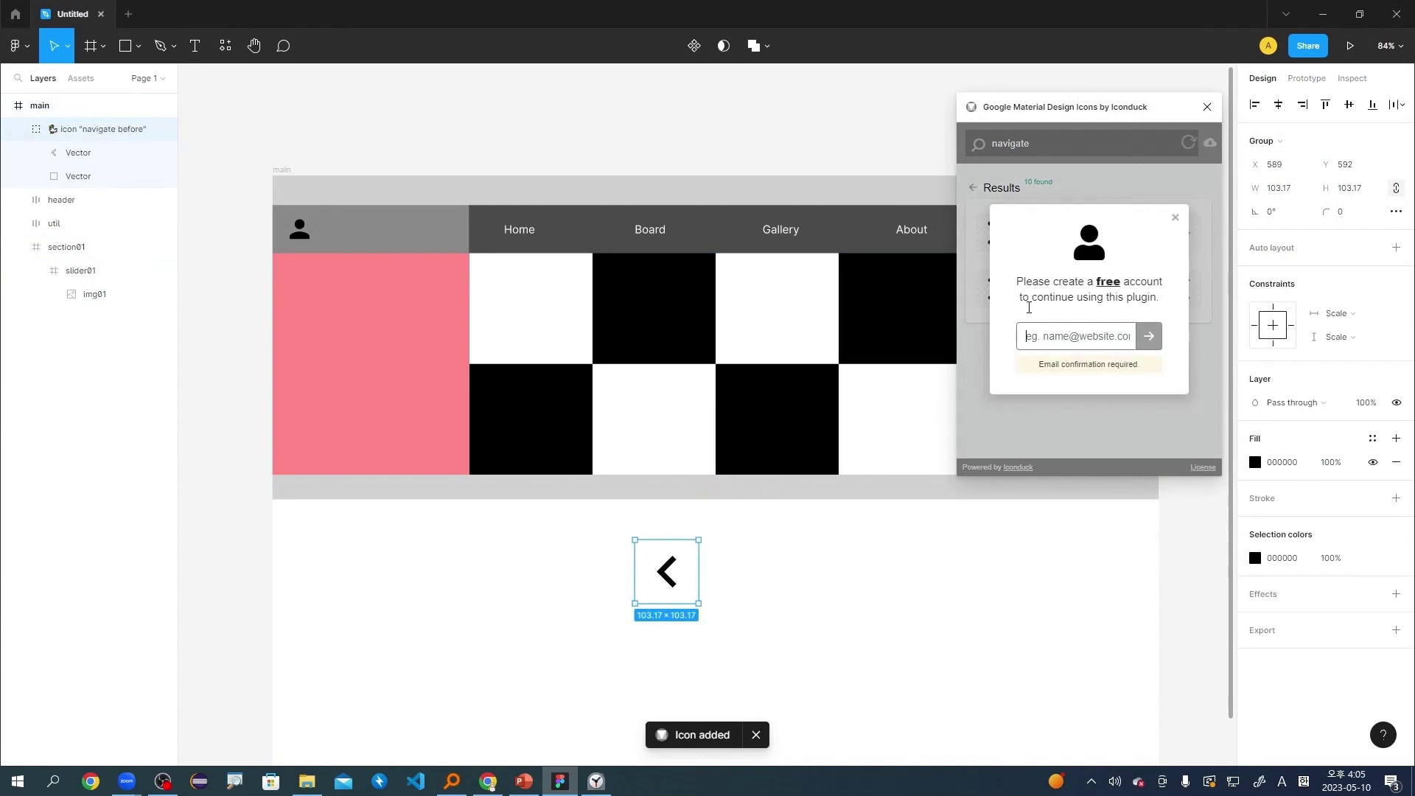
click(1040, 233)
drag(1036, 237, 913, 586)
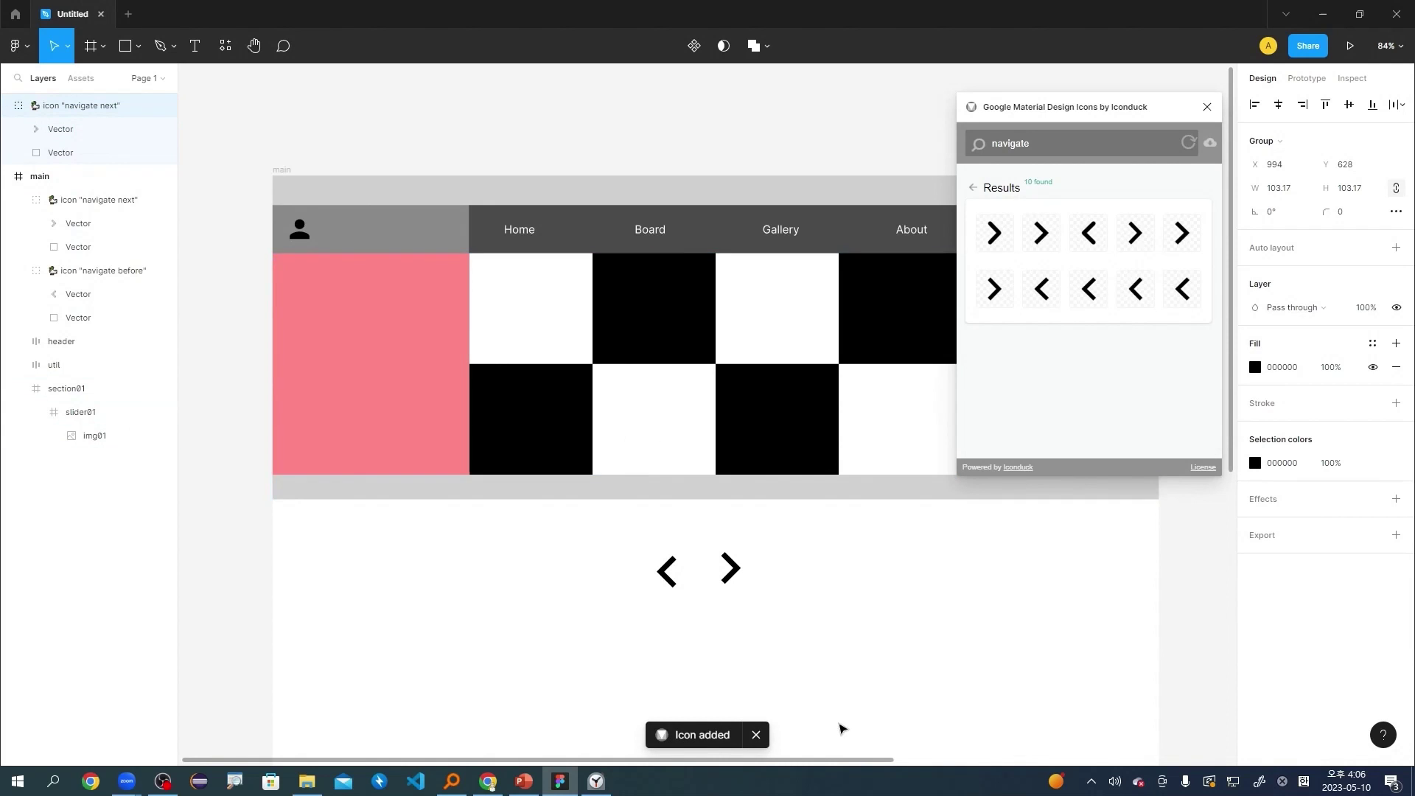
key(ctrl+a)
text(arrow)
click(1207, 107)
Move the two navigate icons into slider01, vertically centred, with "before" left of img01 and "next" right of it.
click(672, 585)
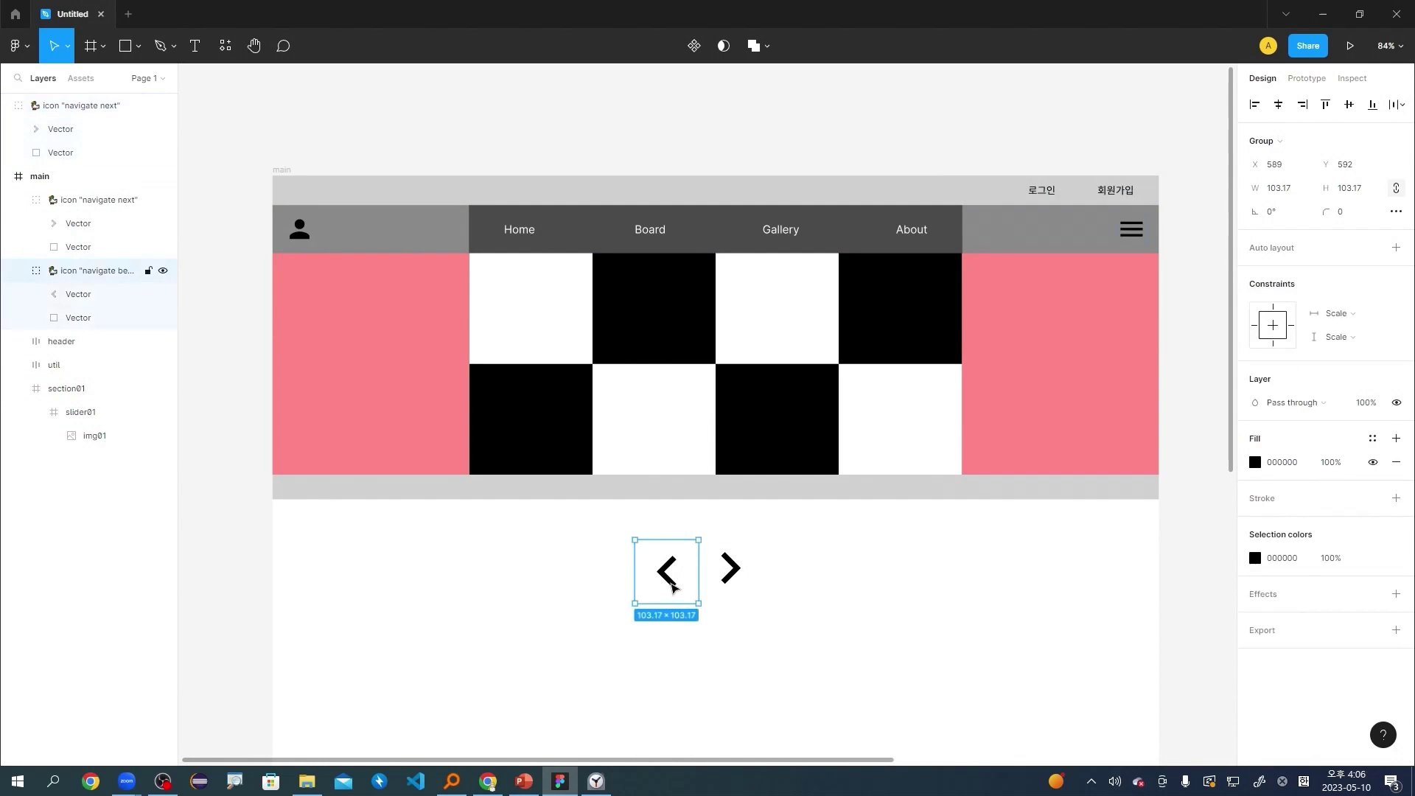
drag(672, 586, 437, 377)
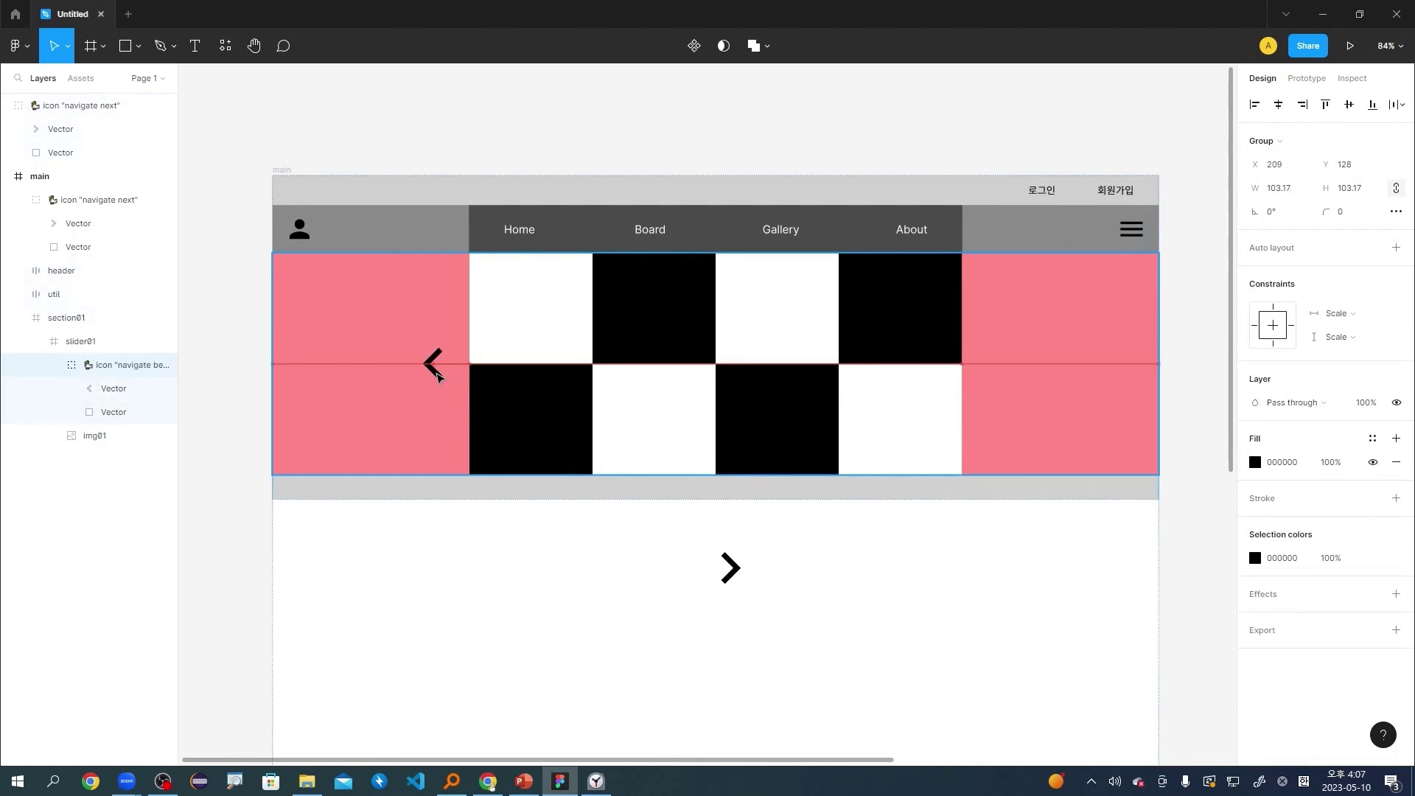
drag(733, 575, 996, 374)
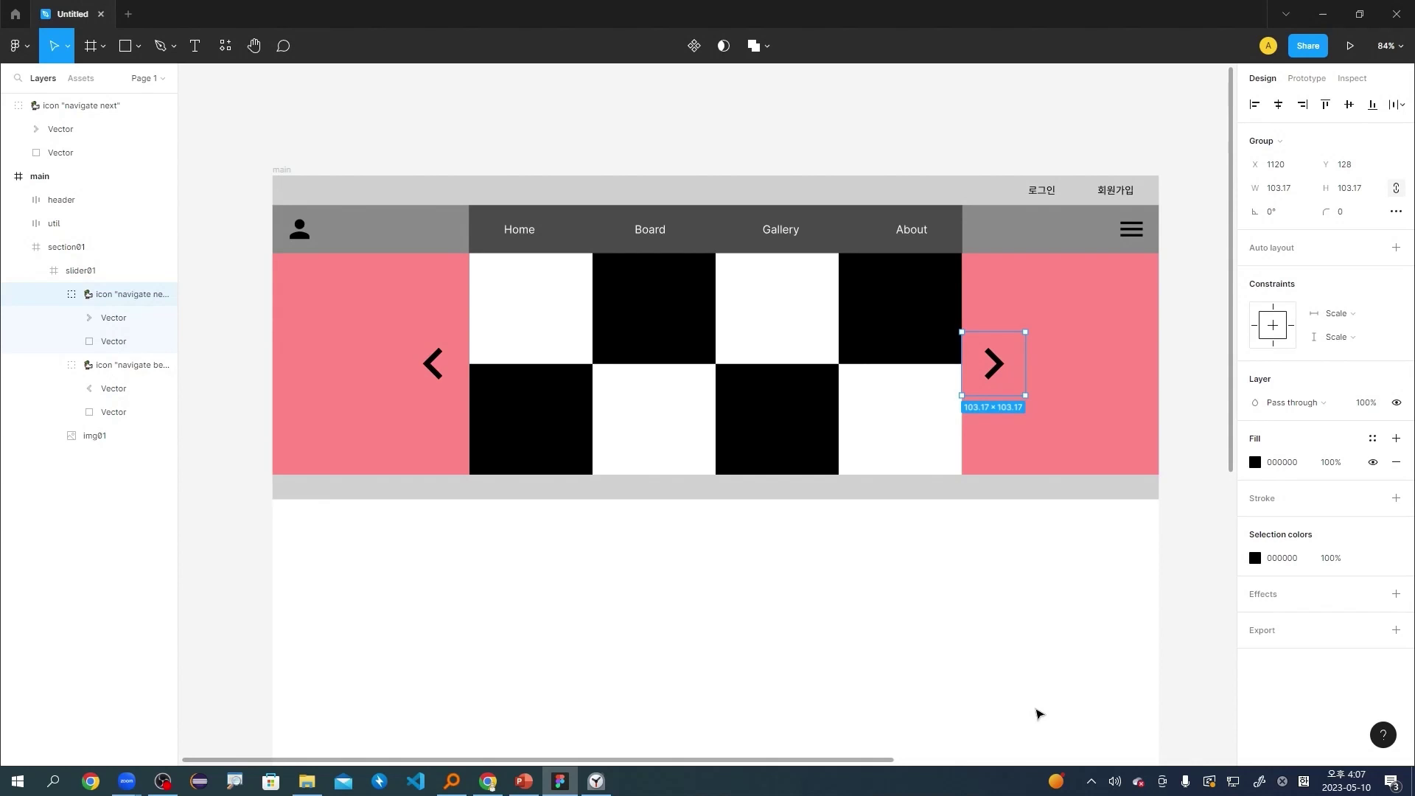
Select the slider01 frame and collapse its two navigate icon groups in the layer list.
scroll(1023, 605, down, 2)
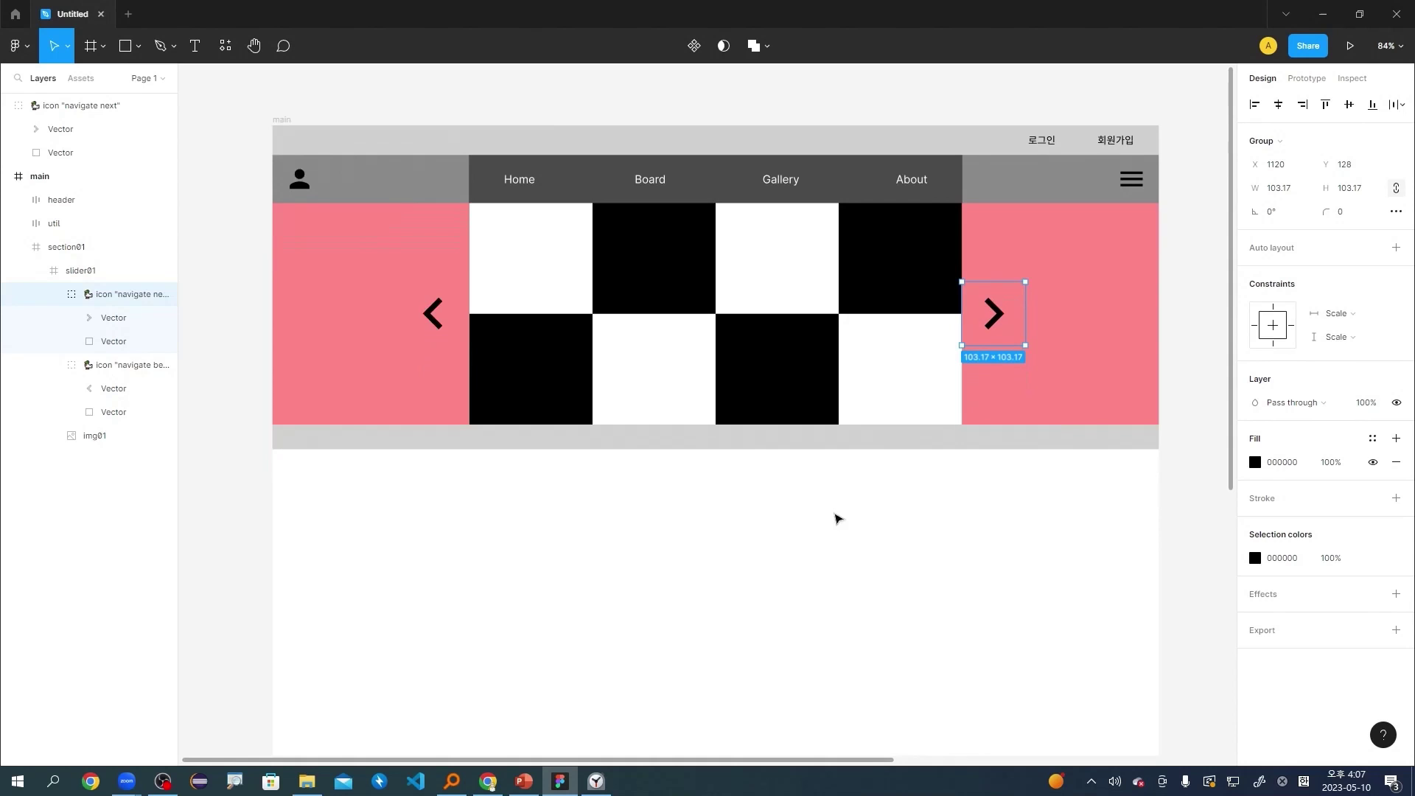
scroll(837, 518, up, 2)
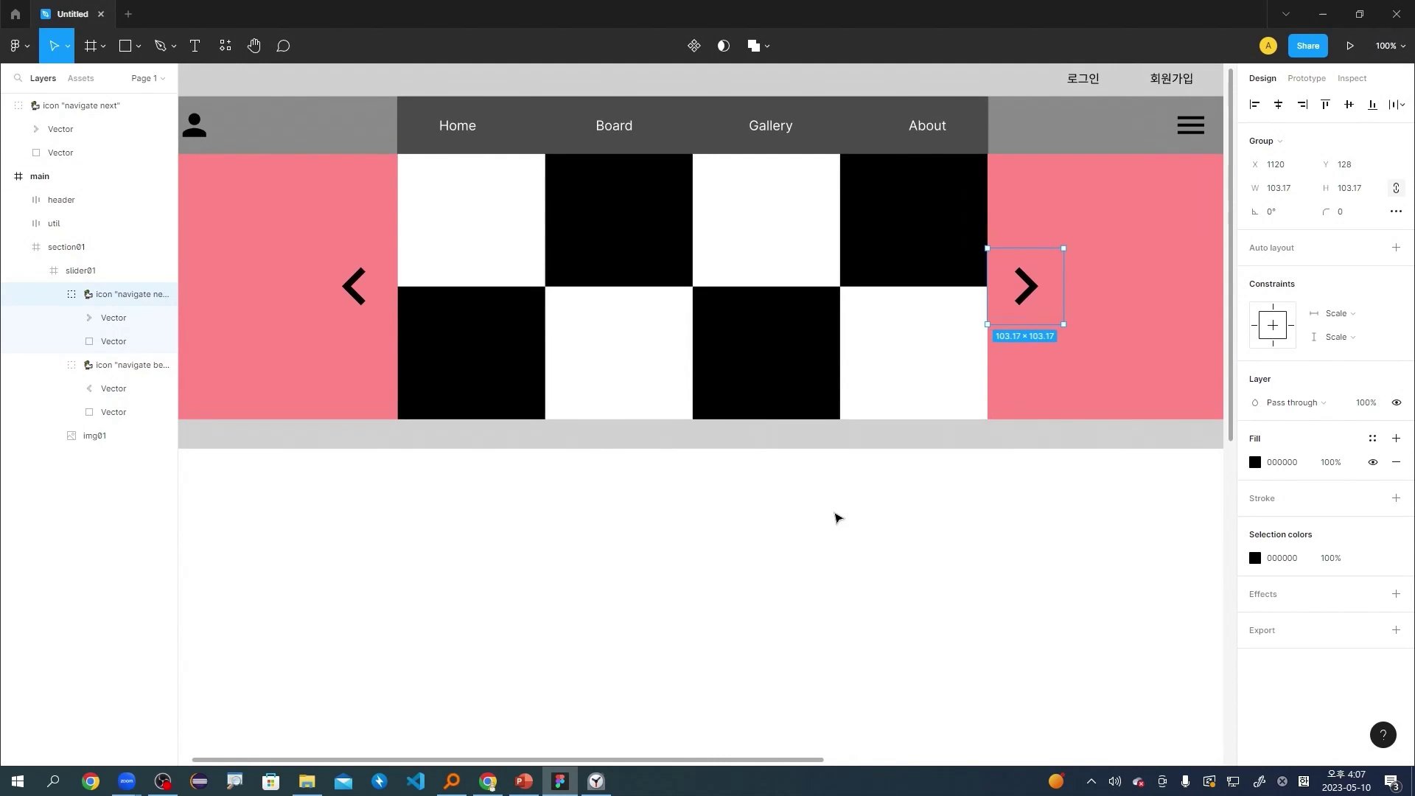
click(1115, 231)
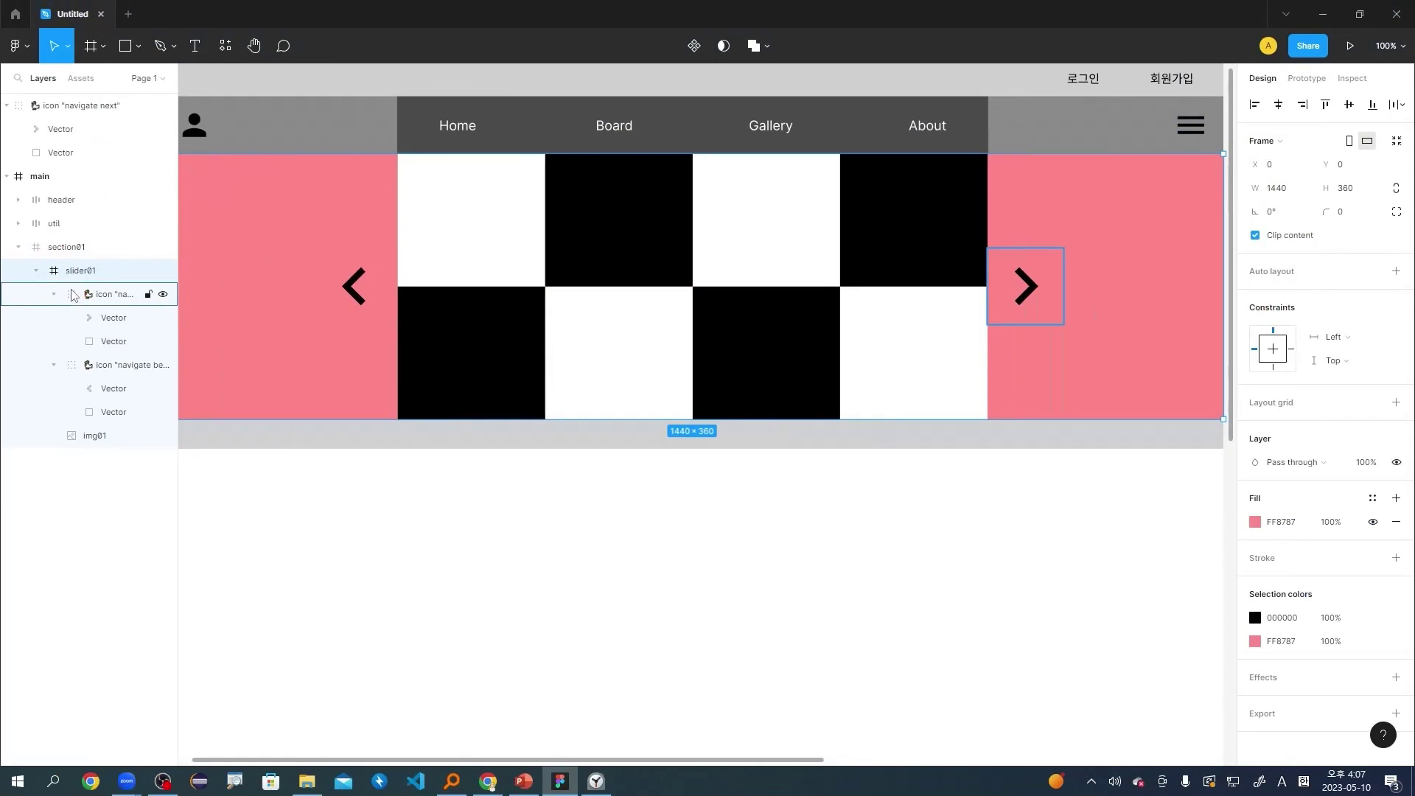
click(109, 327)
click(111, 374)
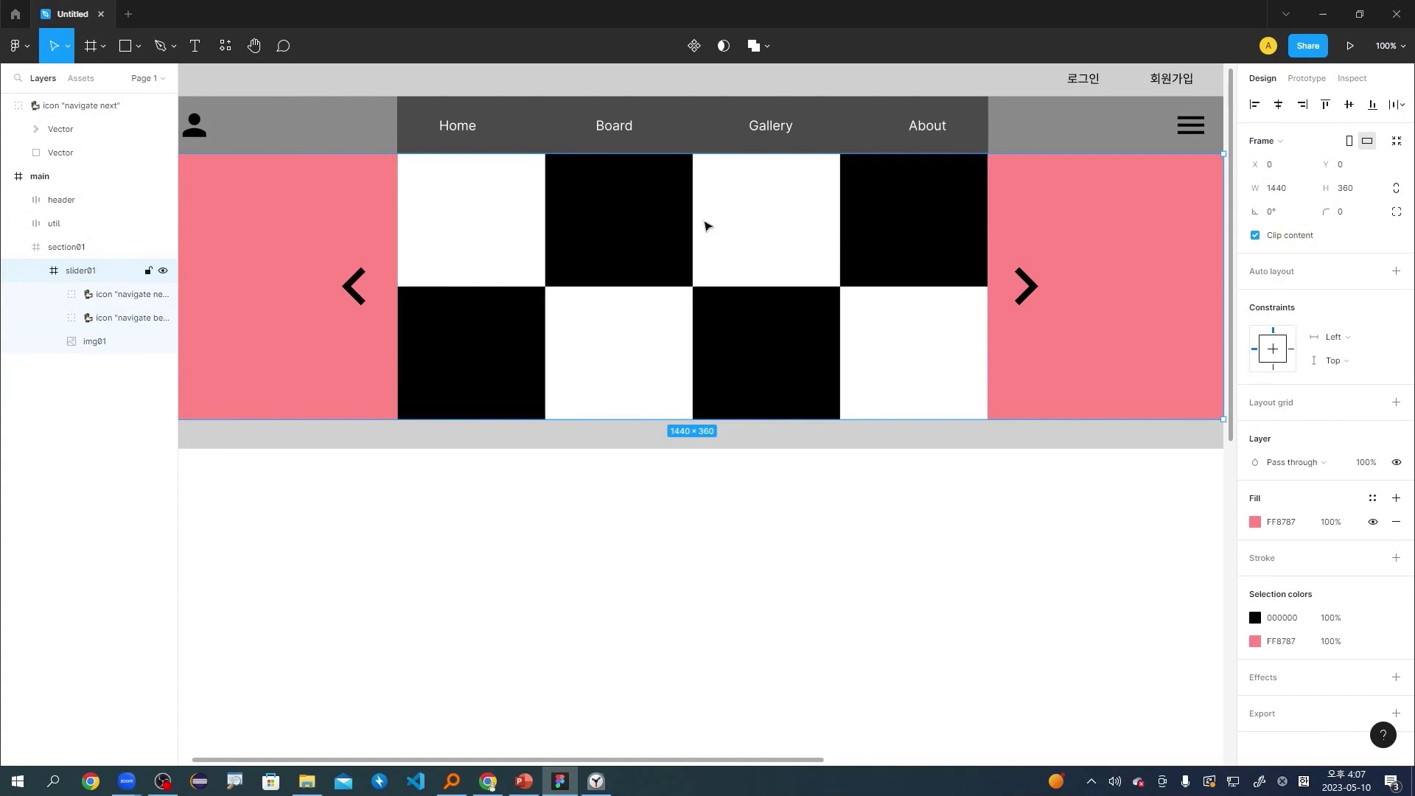
Add auto layout to slider01 and widen the frame to a fixed width of 1440 to match main.
click(1396, 271)
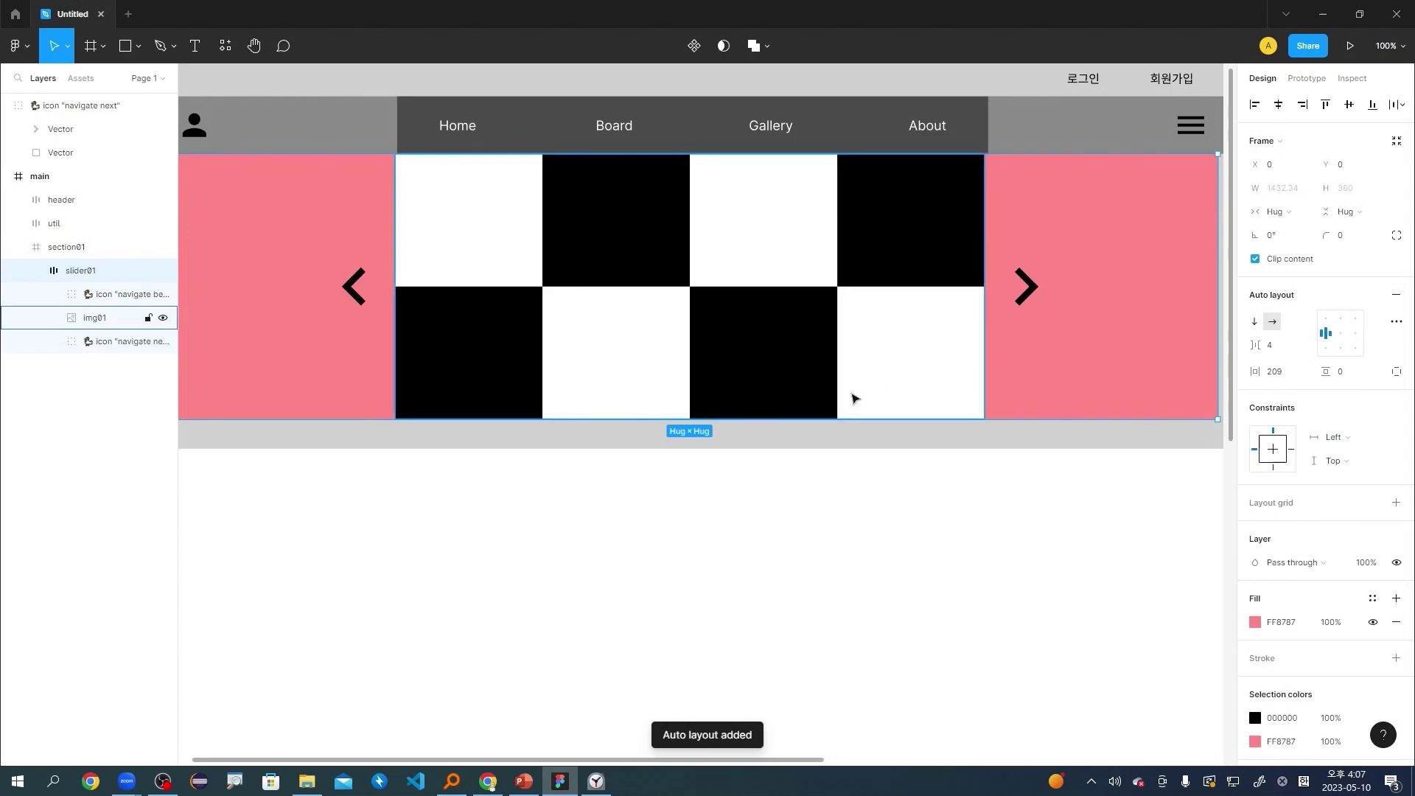
scroll(853, 398, down, 3)
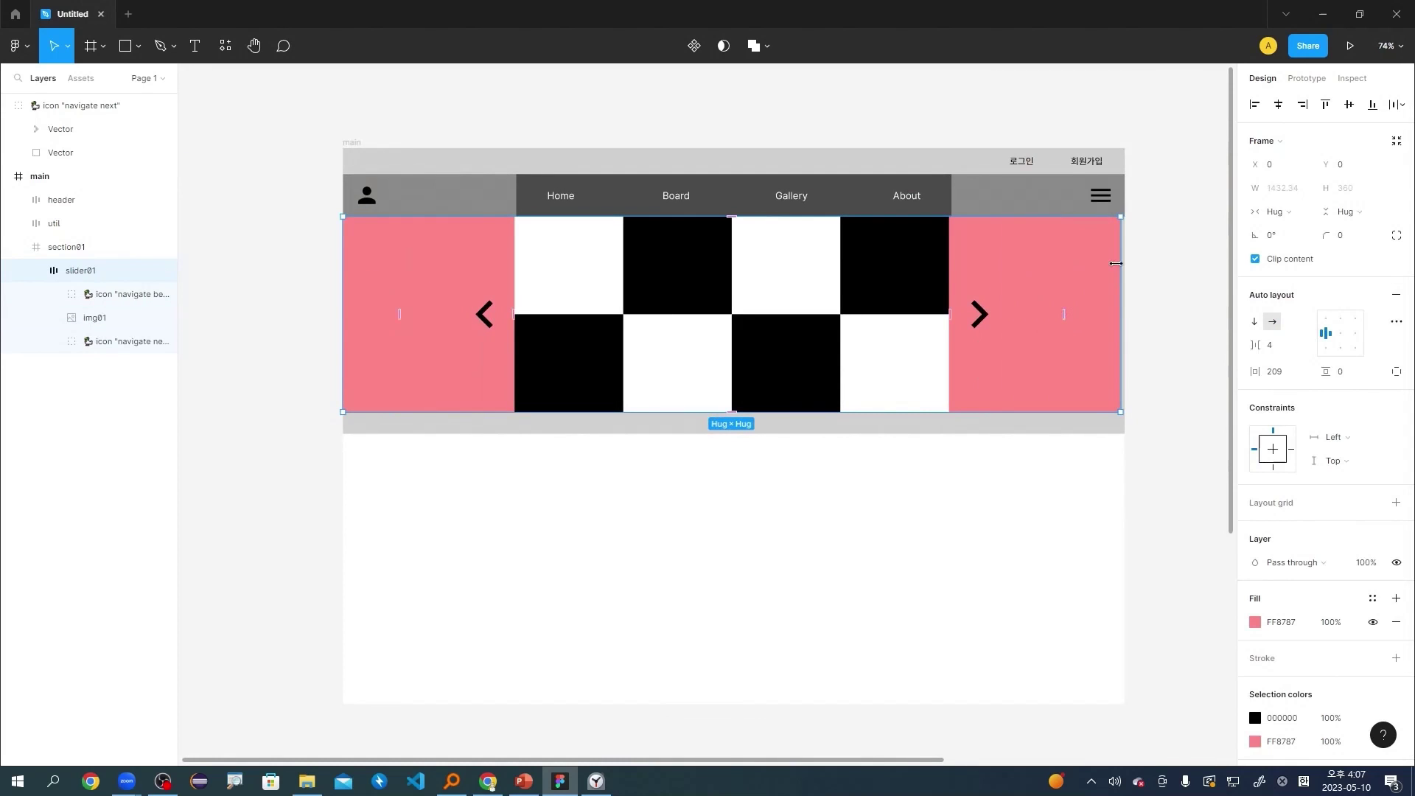
drag(1117, 264, 1123, 264)
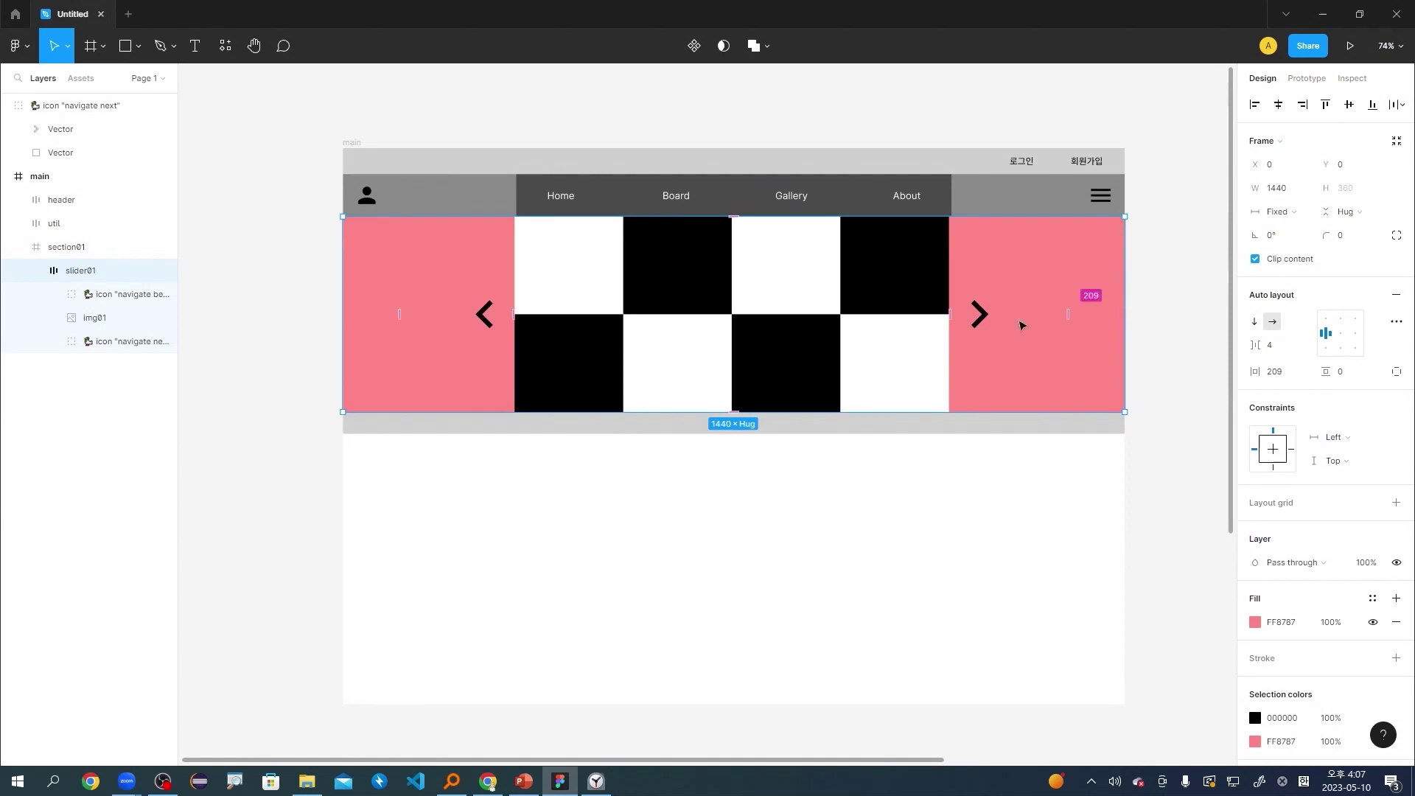
Draw a frame about 342 × 39 inside section01, in the grey strip below the checkered slider image.
ctrl+scroll(711, 428, up, 1)
click(711, 428)
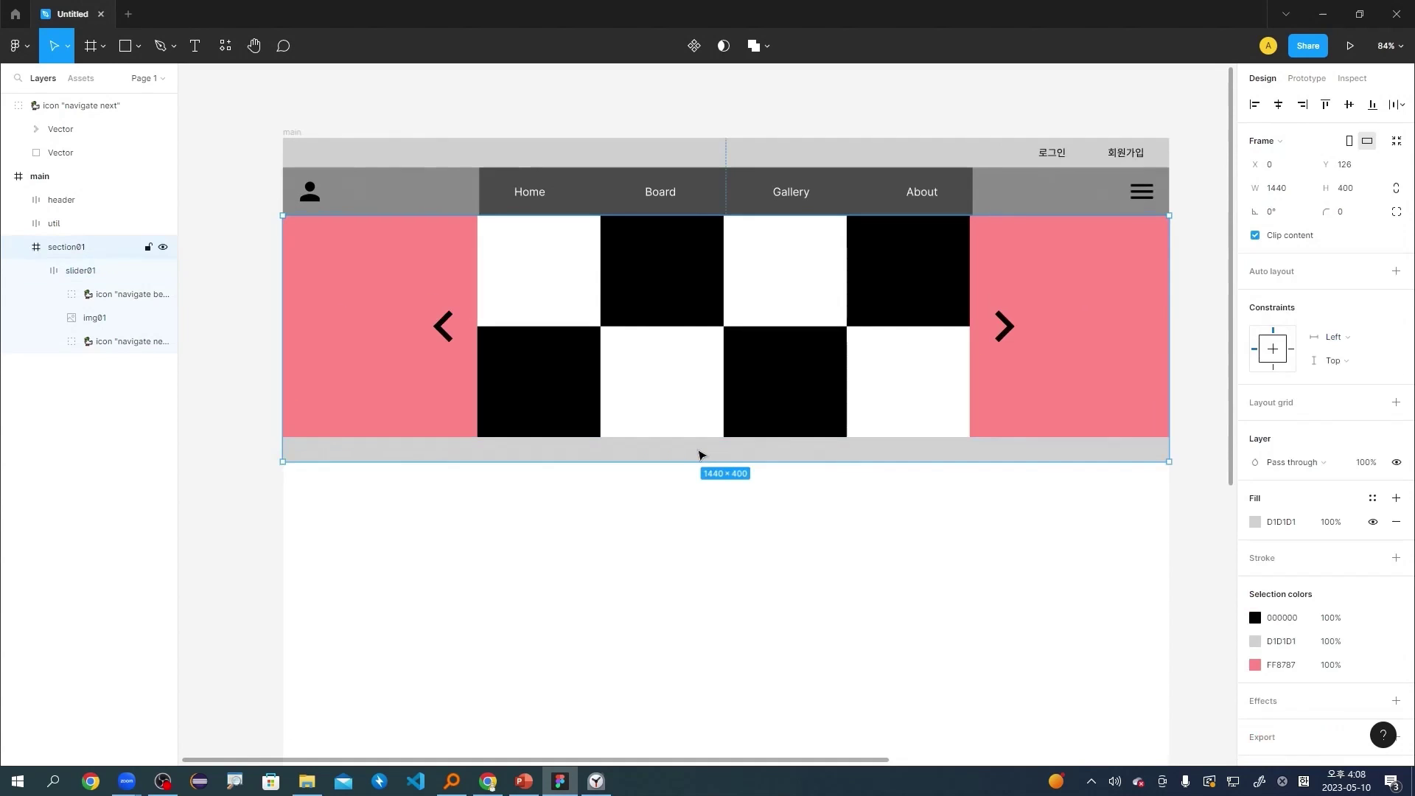
key(f)
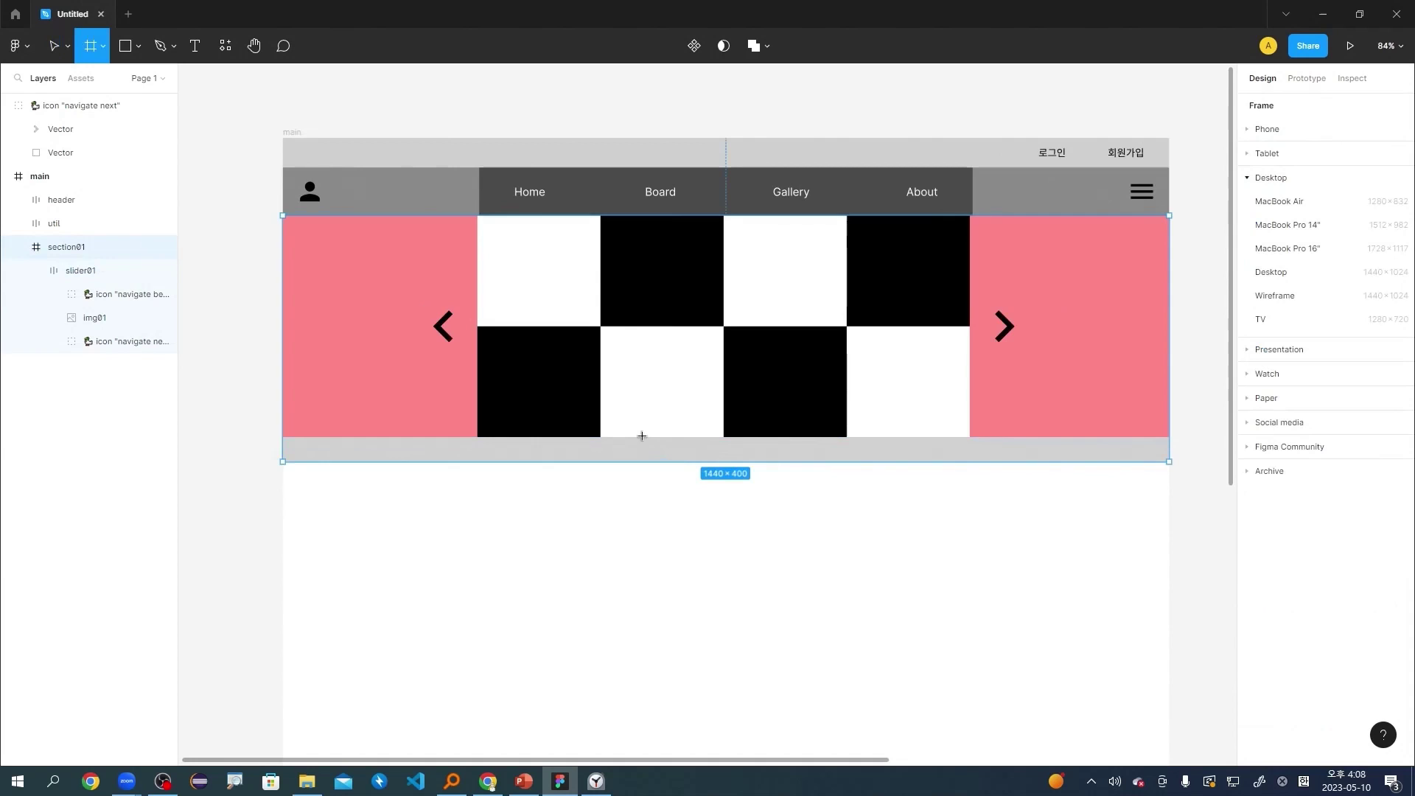
drag(620, 437, 831, 463)
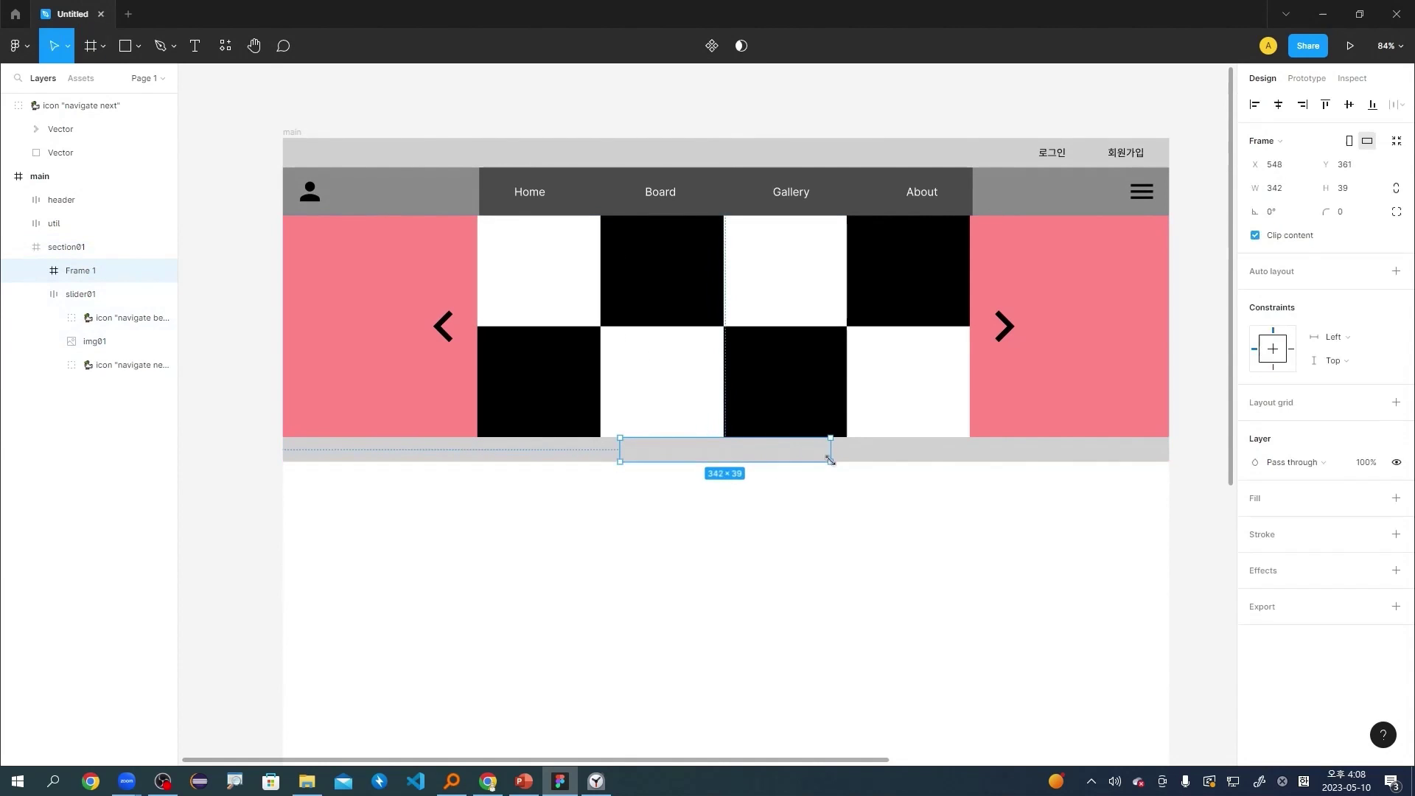
Set the new frame's width to 300 and its height to 40.
click(1300, 193)
text(300)
key(Return)
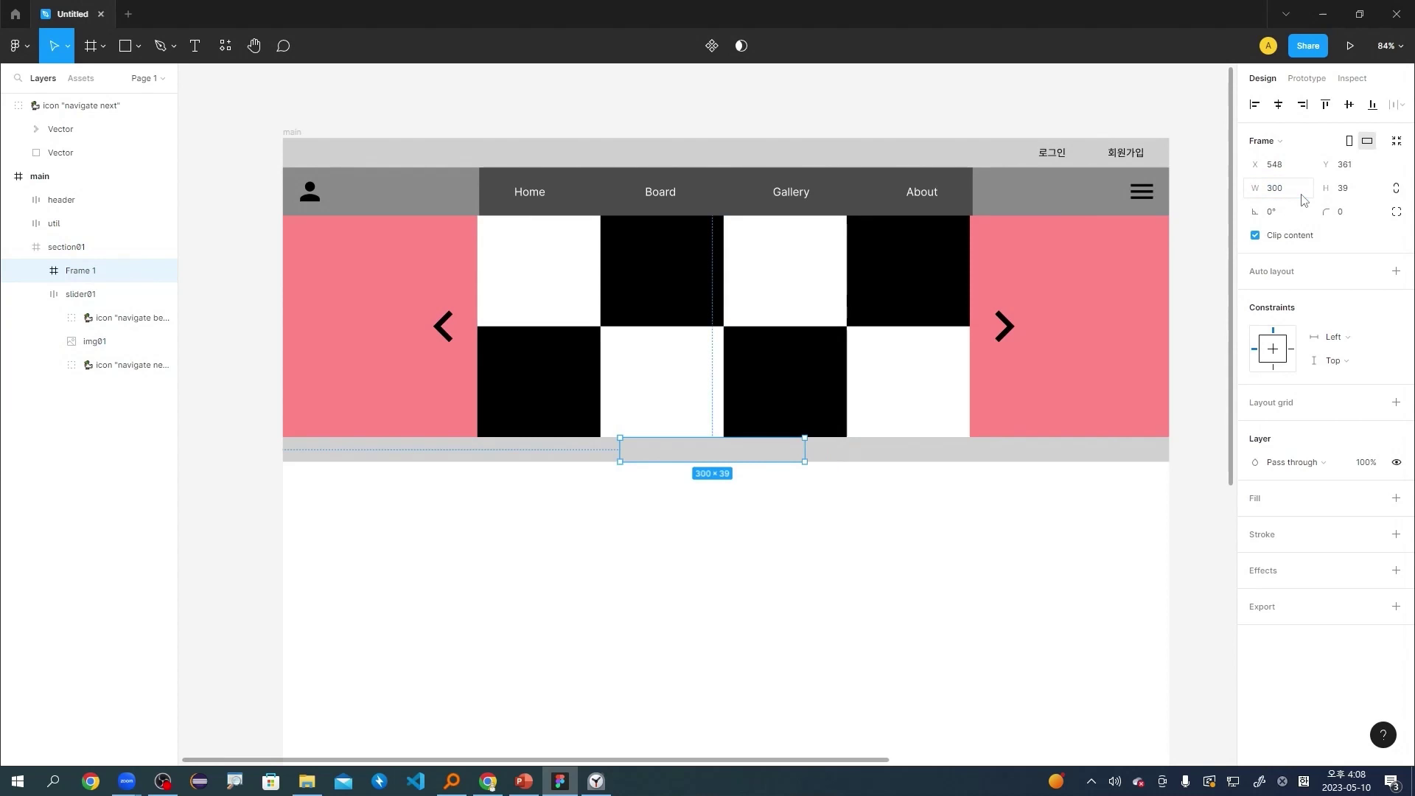
click(1348, 188)
text(40)
key(Return)
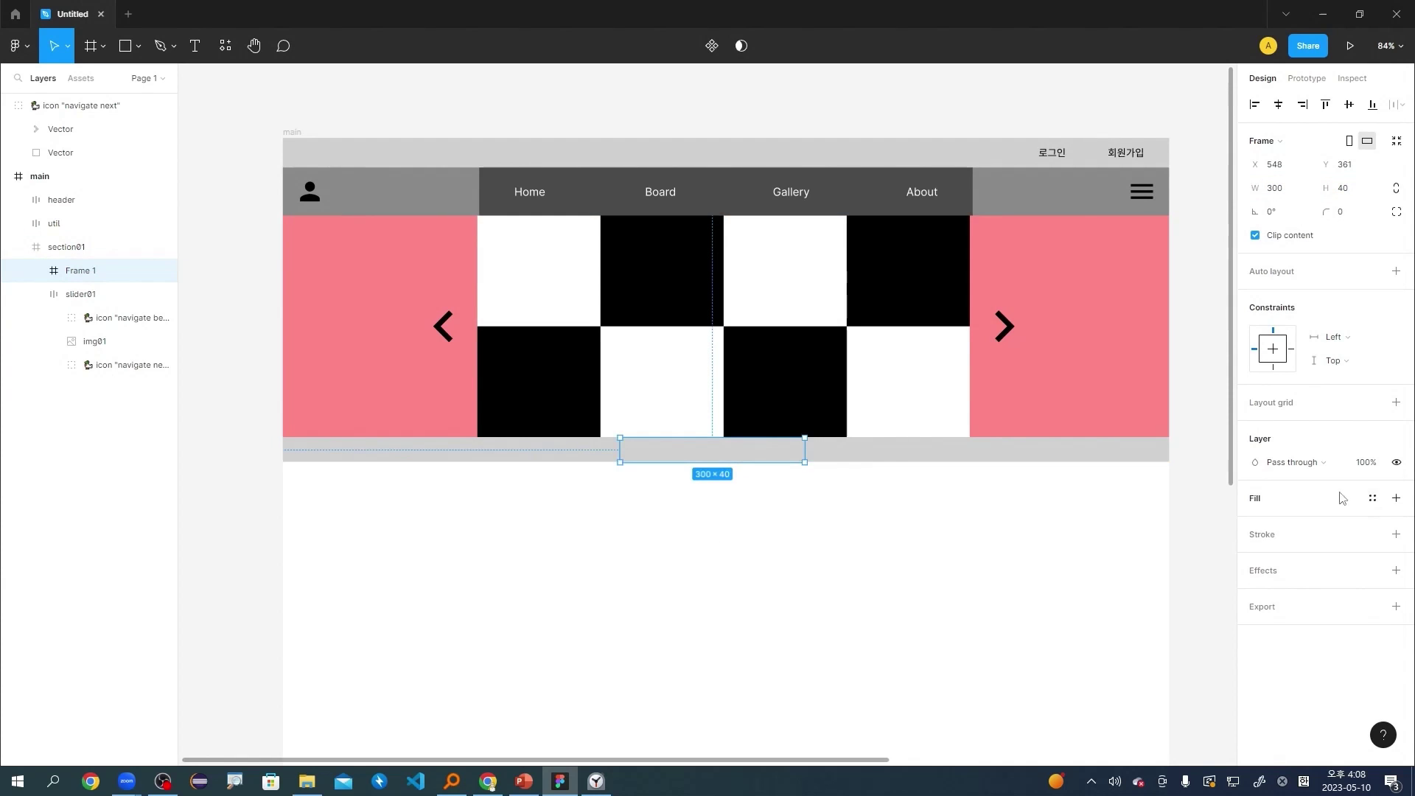
Give the 300 × 40 frame a solid pink FF8383 fill and centre it horizontally in section01.
click(1396, 498)
click(1254, 522)
click(1099, 465)
drag(1153, 420, 1148, 389)
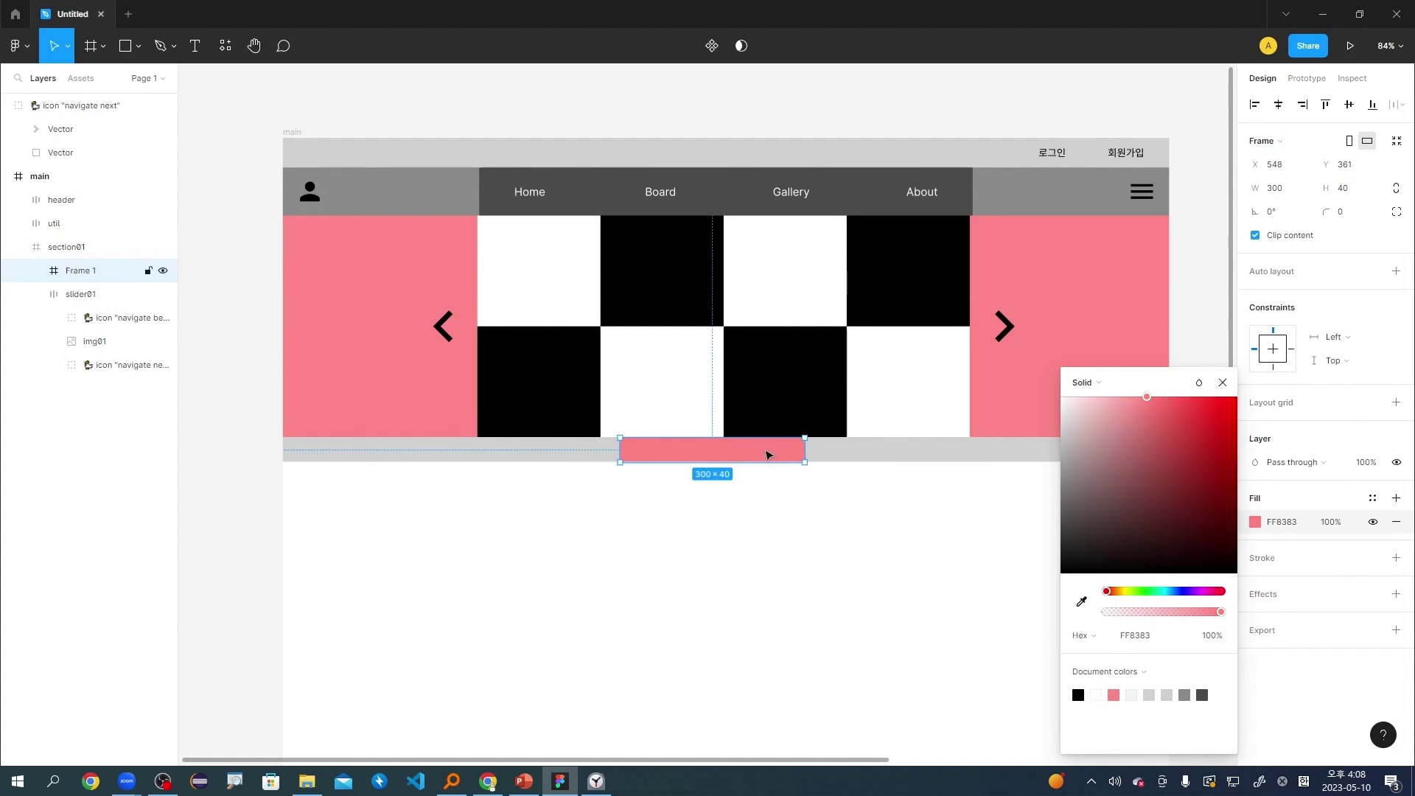
drag(767, 455, 767, 454)
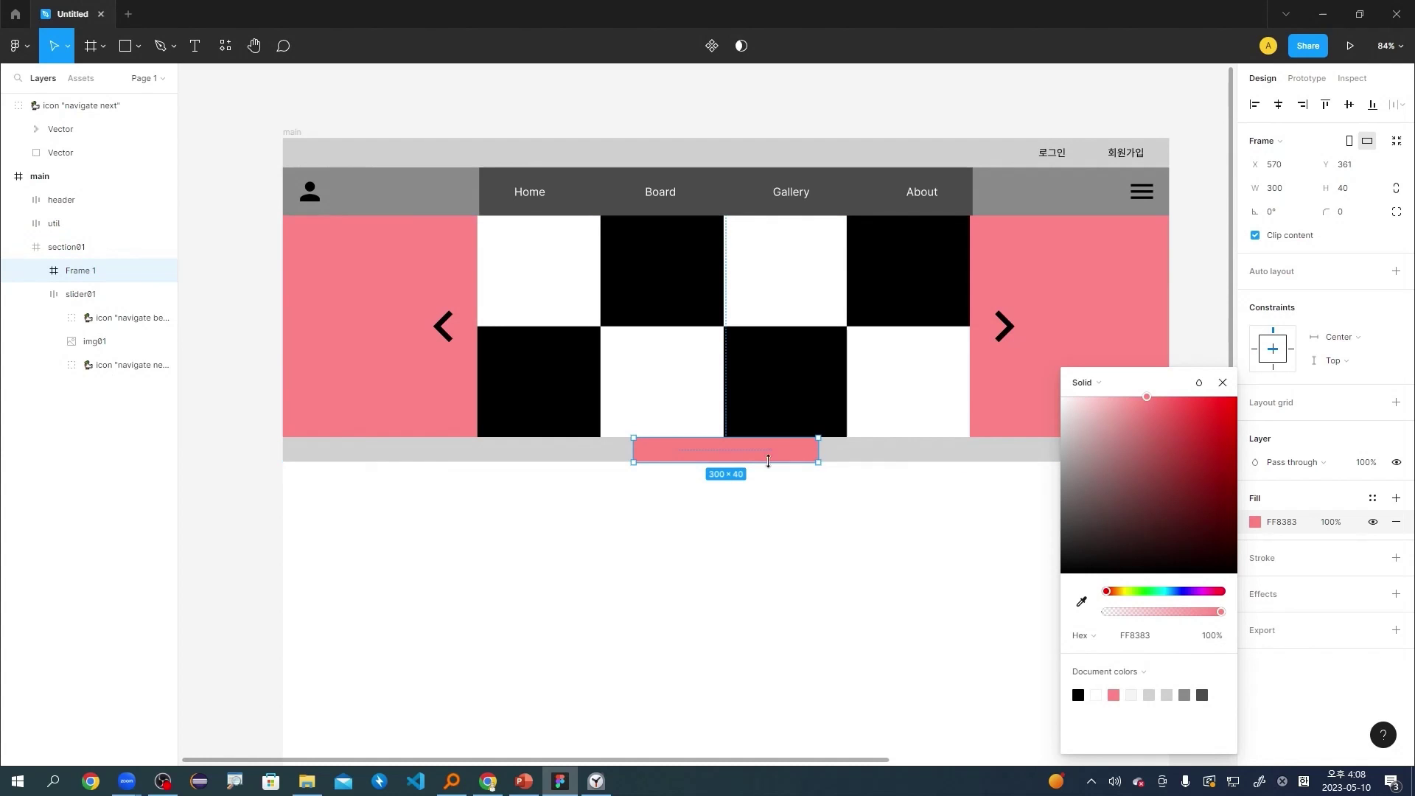
click(789, 505)
Rename the pink frame below slider01 to "dots".
scroll(848, 520, up, 5)
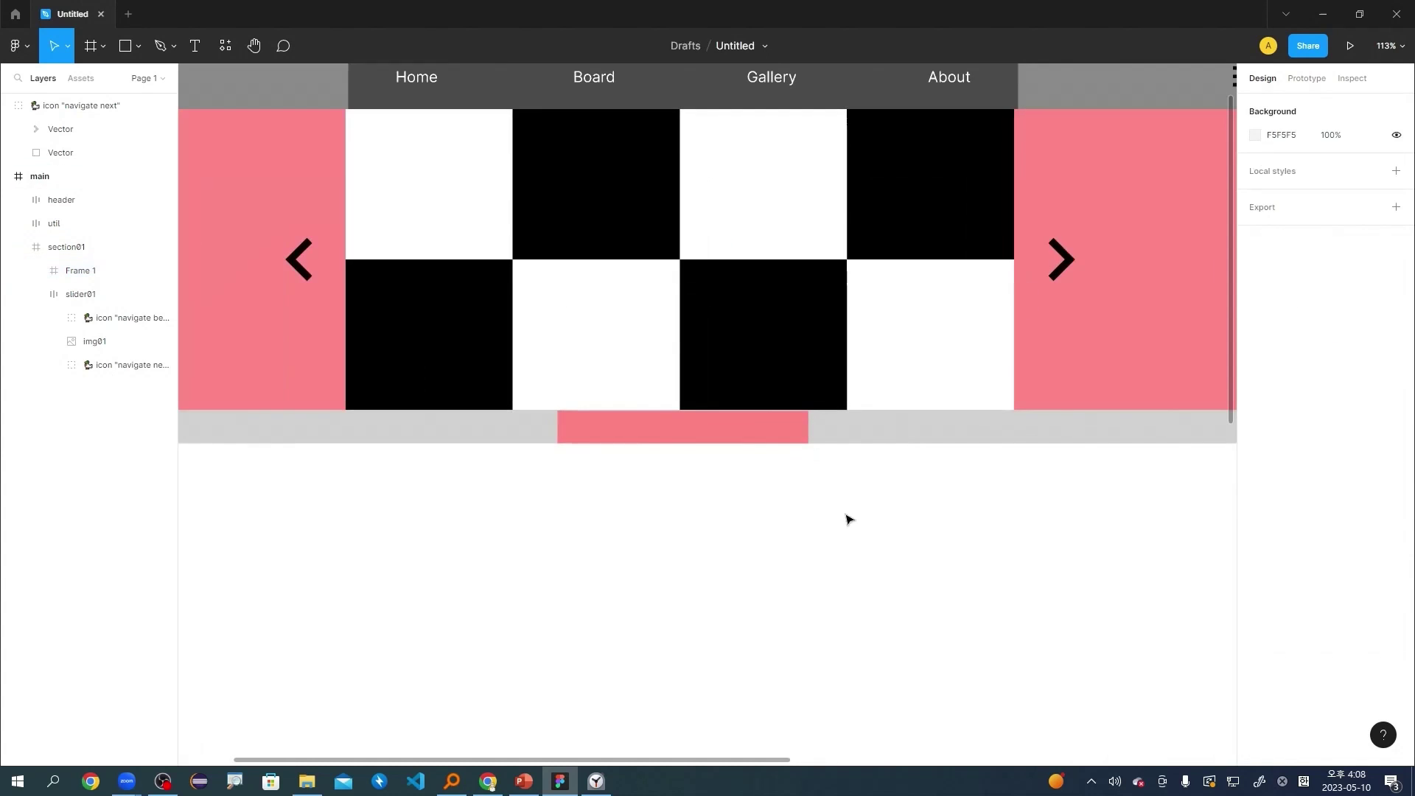
click(763, 412)
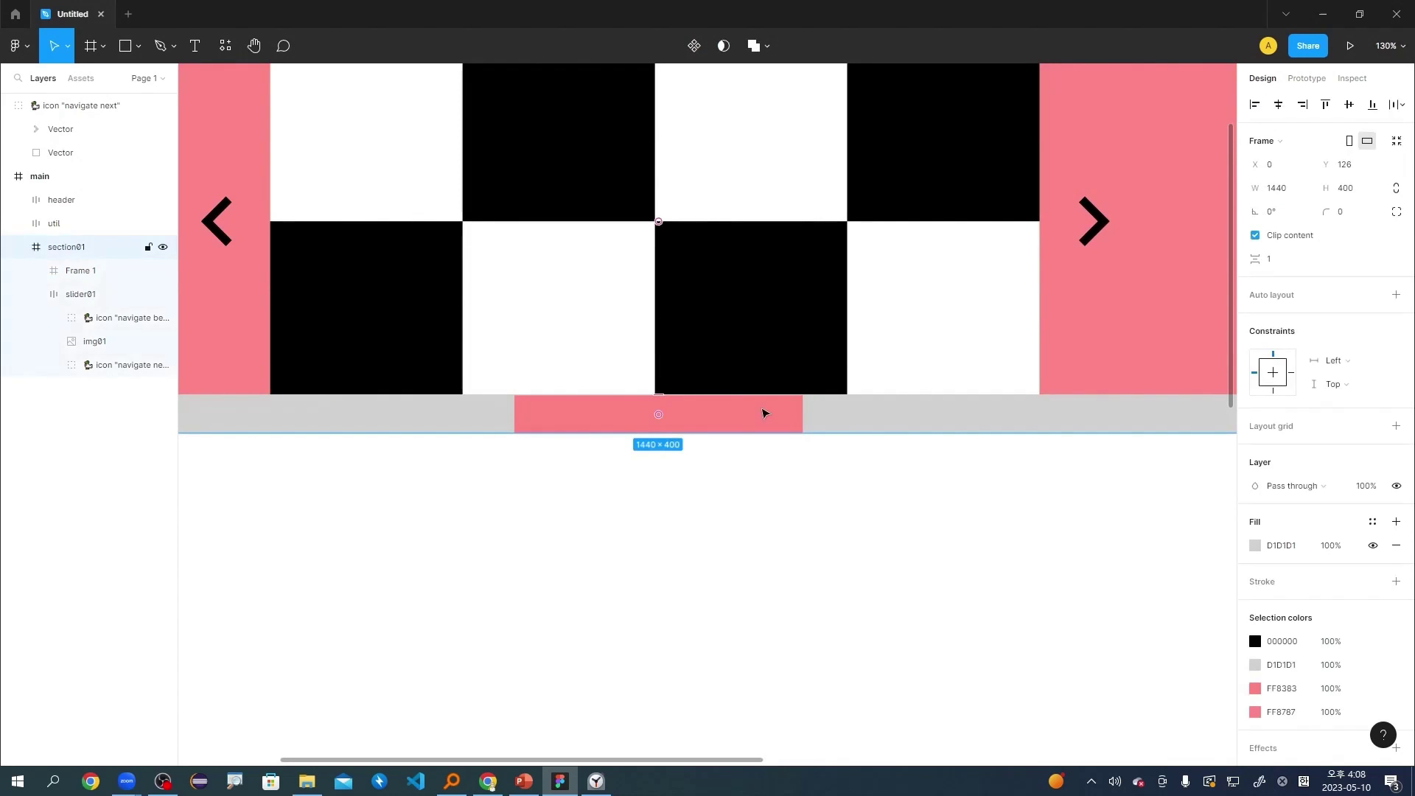
double_click(76, 271)
text(dots)
key(Return)
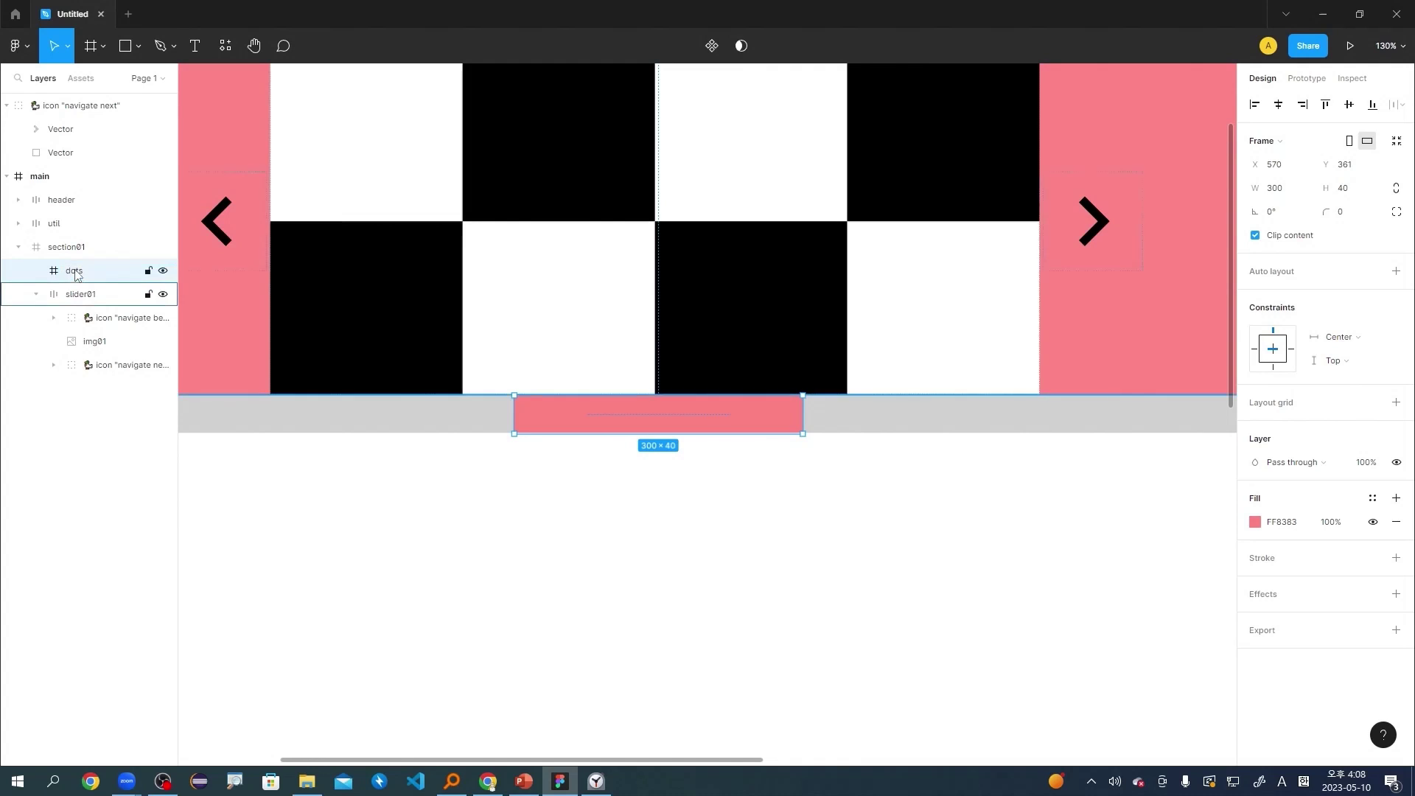
Reorder slider01 above dots in section01's layer list, collapse slider01, and select dots.
click(48, 296)
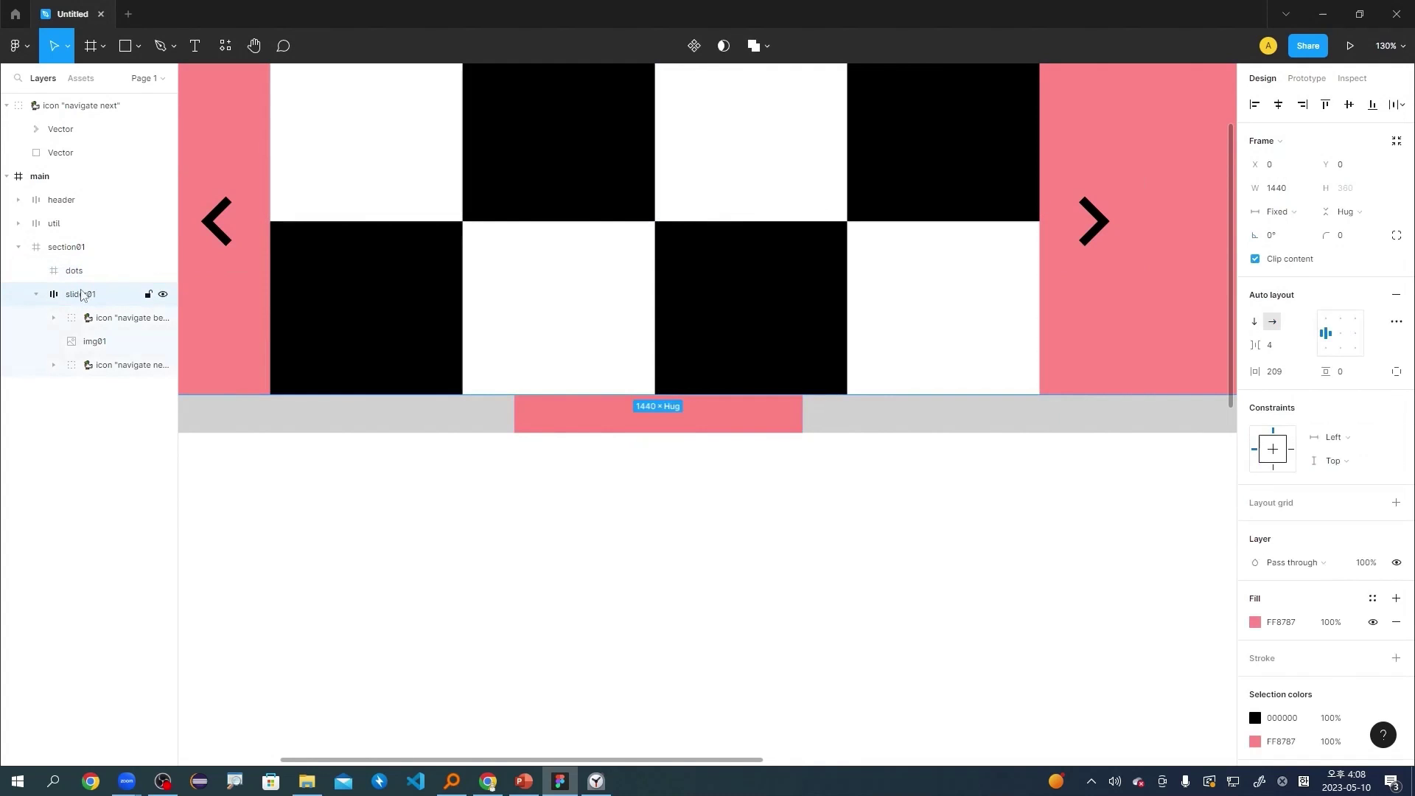
drag(48, 295, 41, 274)
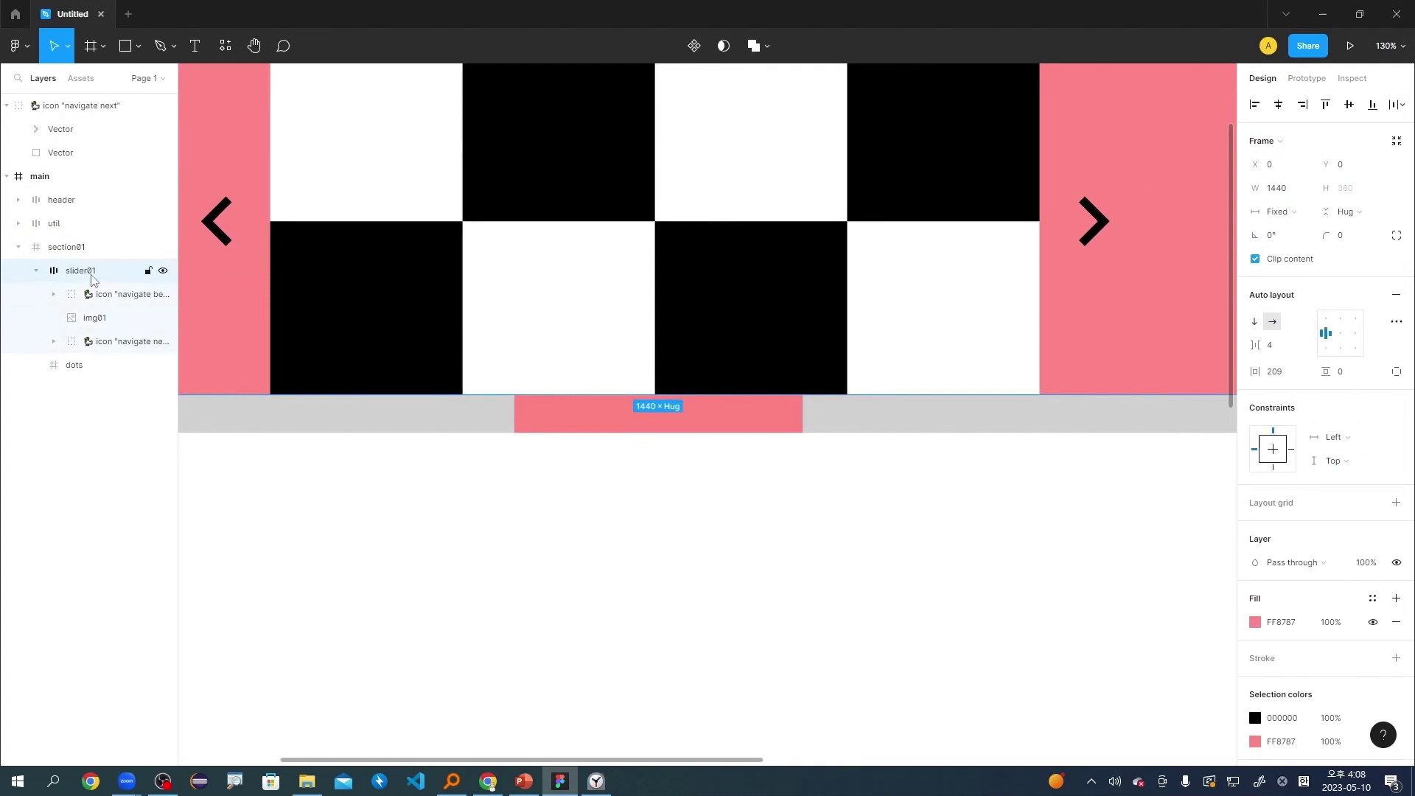
click(36, 271)
click(100, 294)
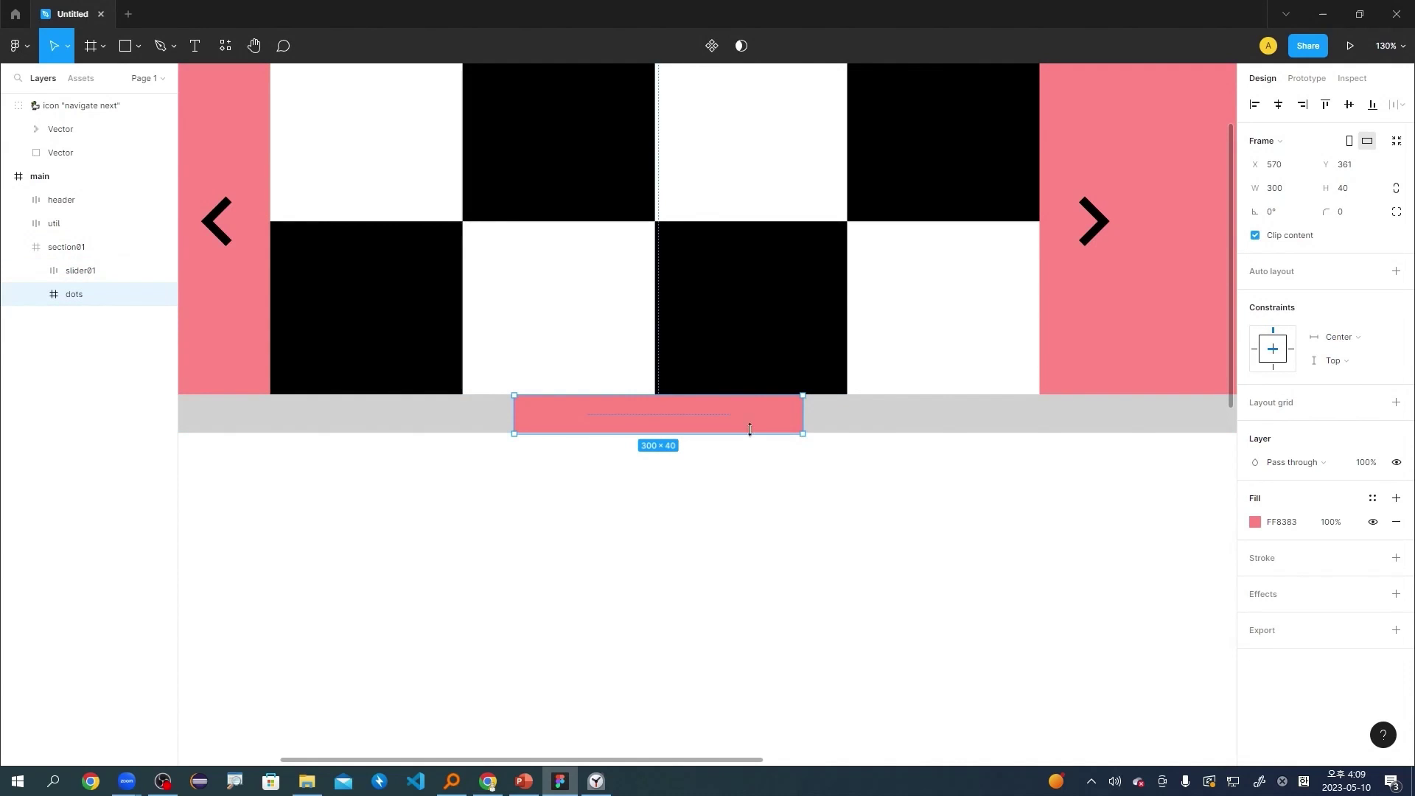
Try to fit the dots frame into the strip below slider01 by reducing its height to 39.
click(785, 369)
ctrl+scroll(1054, 387, down, 3)
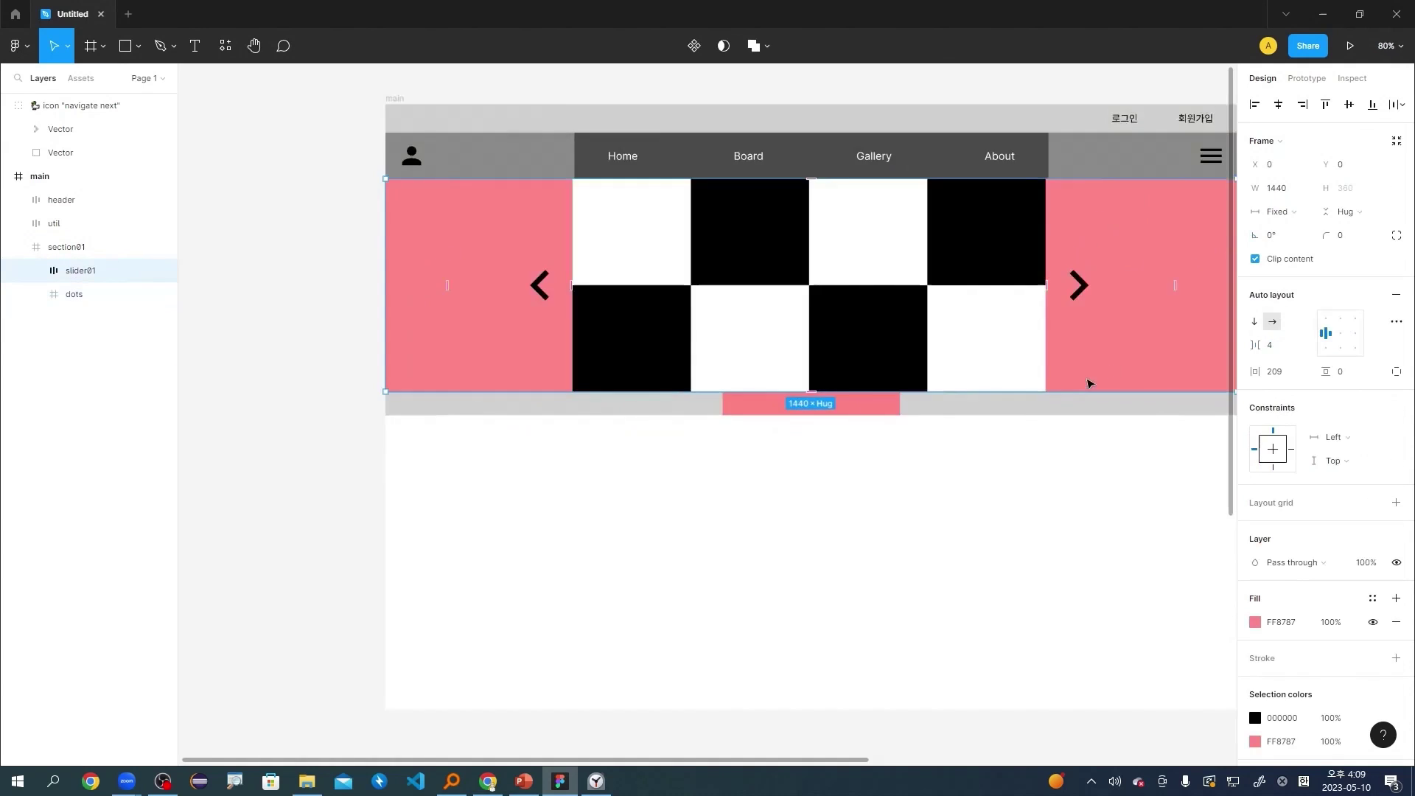
click(448, 238)
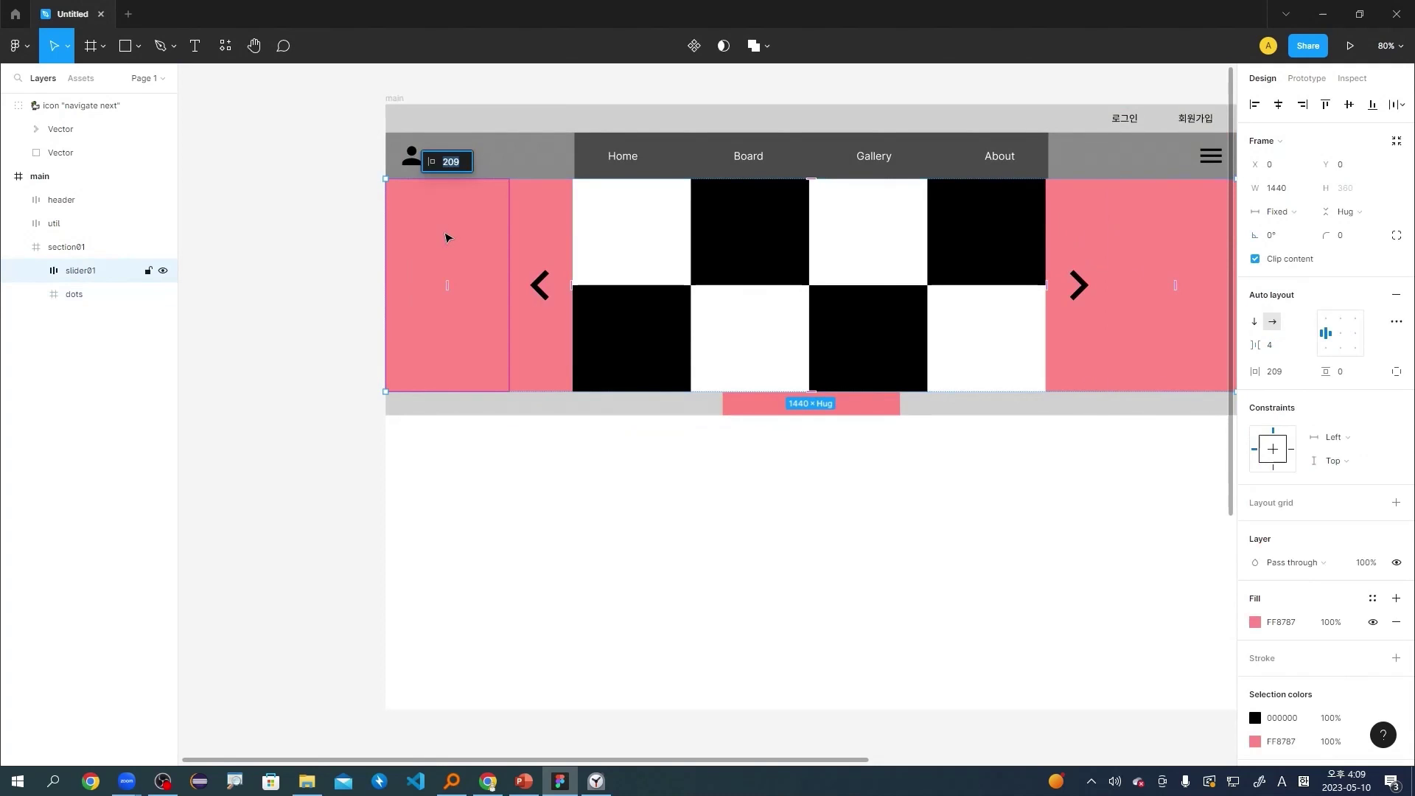
click(882, 405)
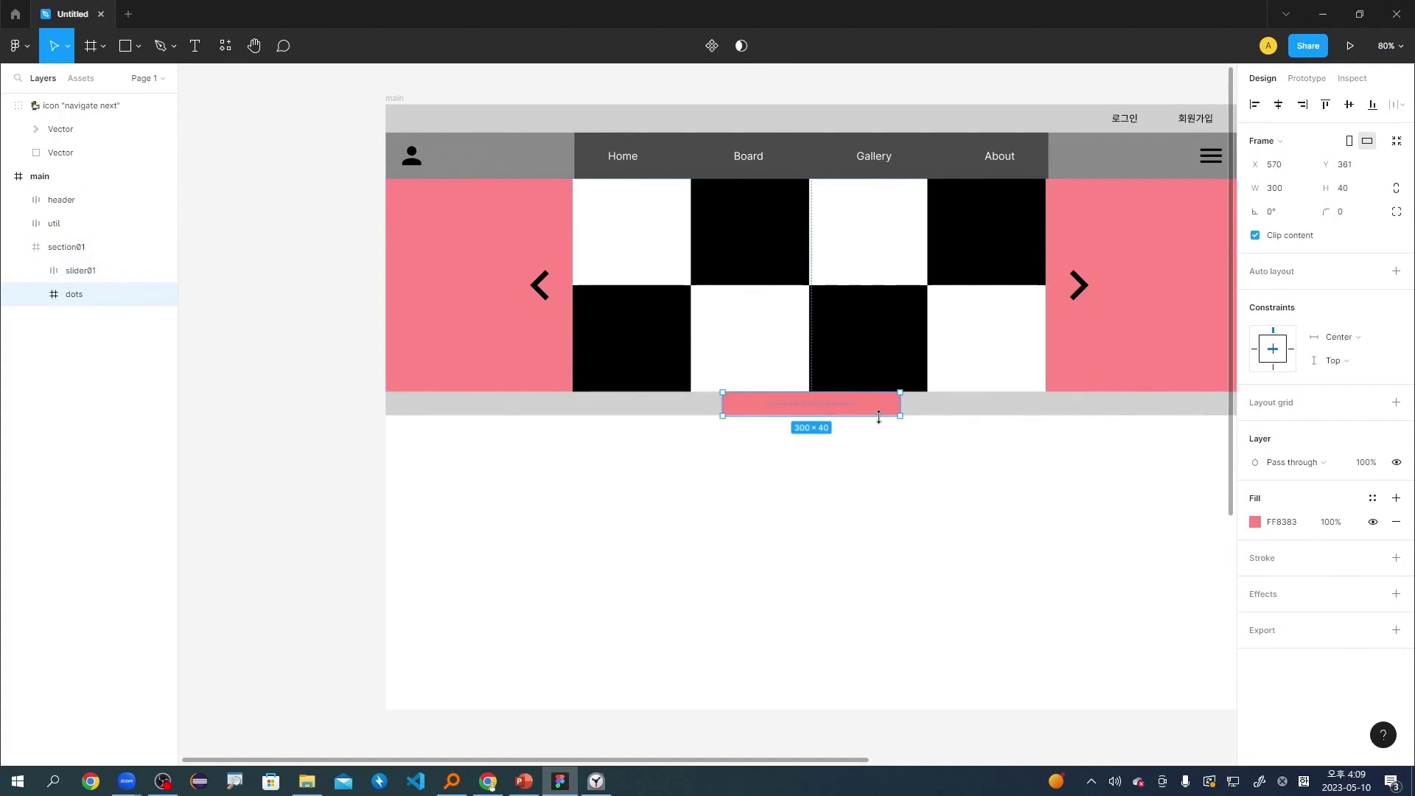
drag(879, 417, 881, 413)
click(1146, 363)
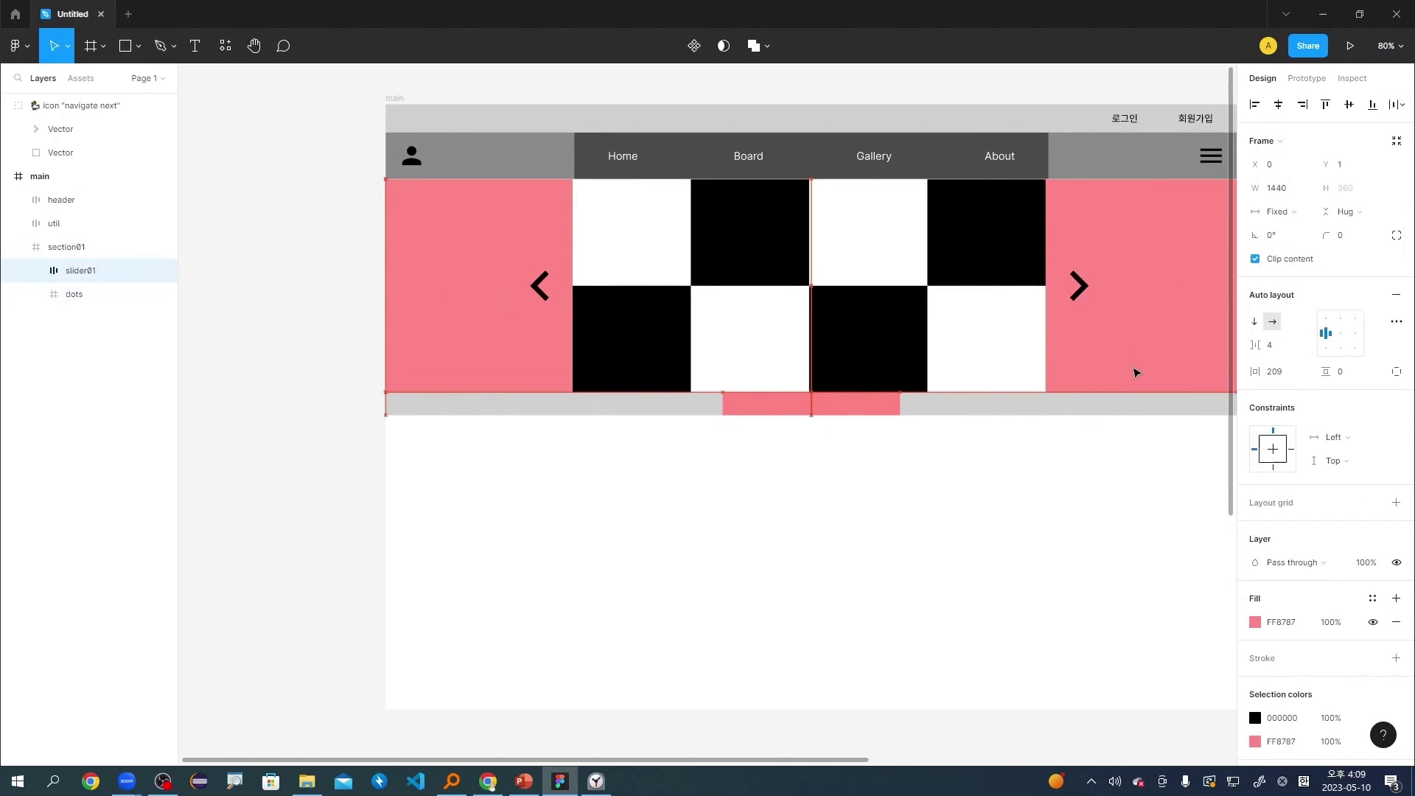
click(894, 407)
drag(894, 407, 890, 407)
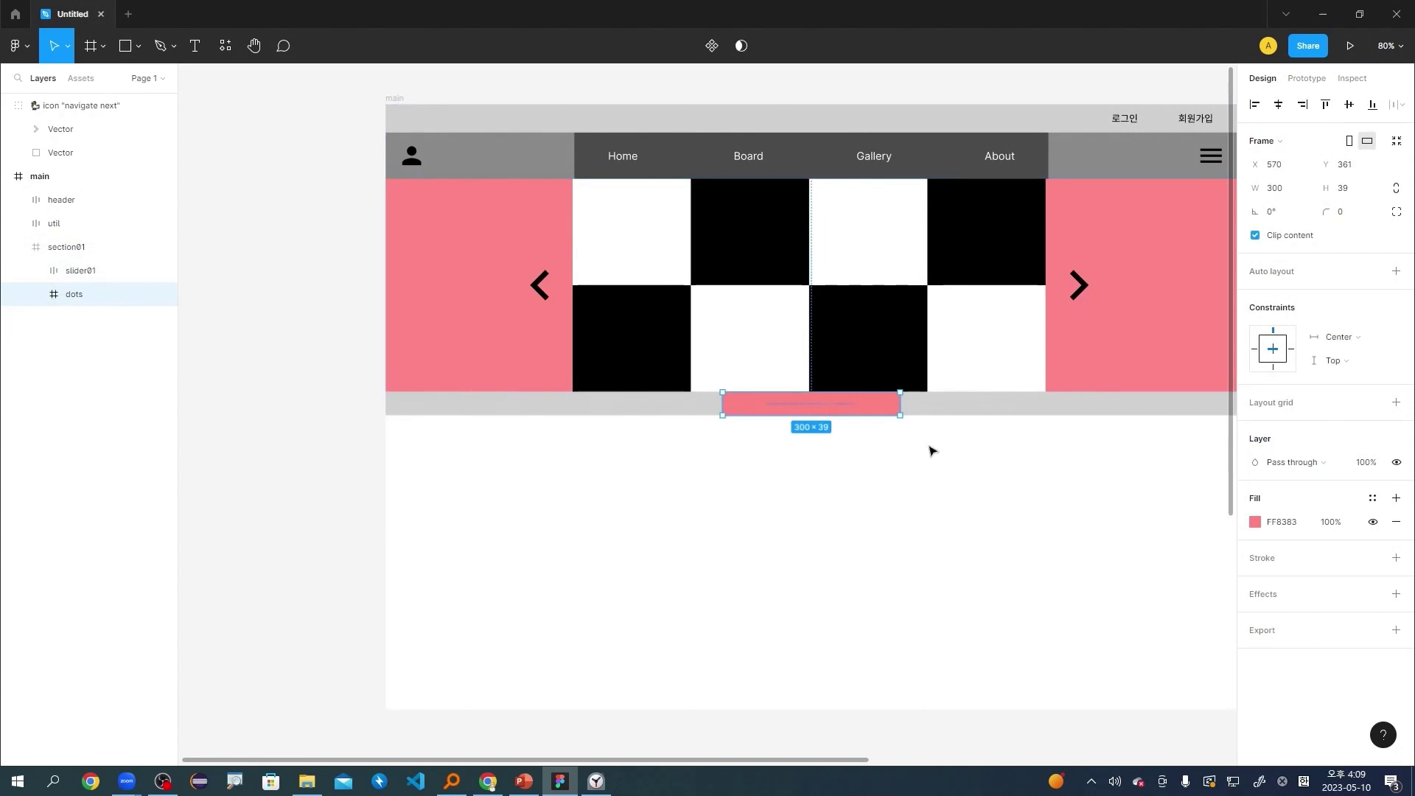
Move the dots frame up to Y 360 so it touches slider01, and set its height to 40.
ctrl+scroll(931, 451, up, 5)
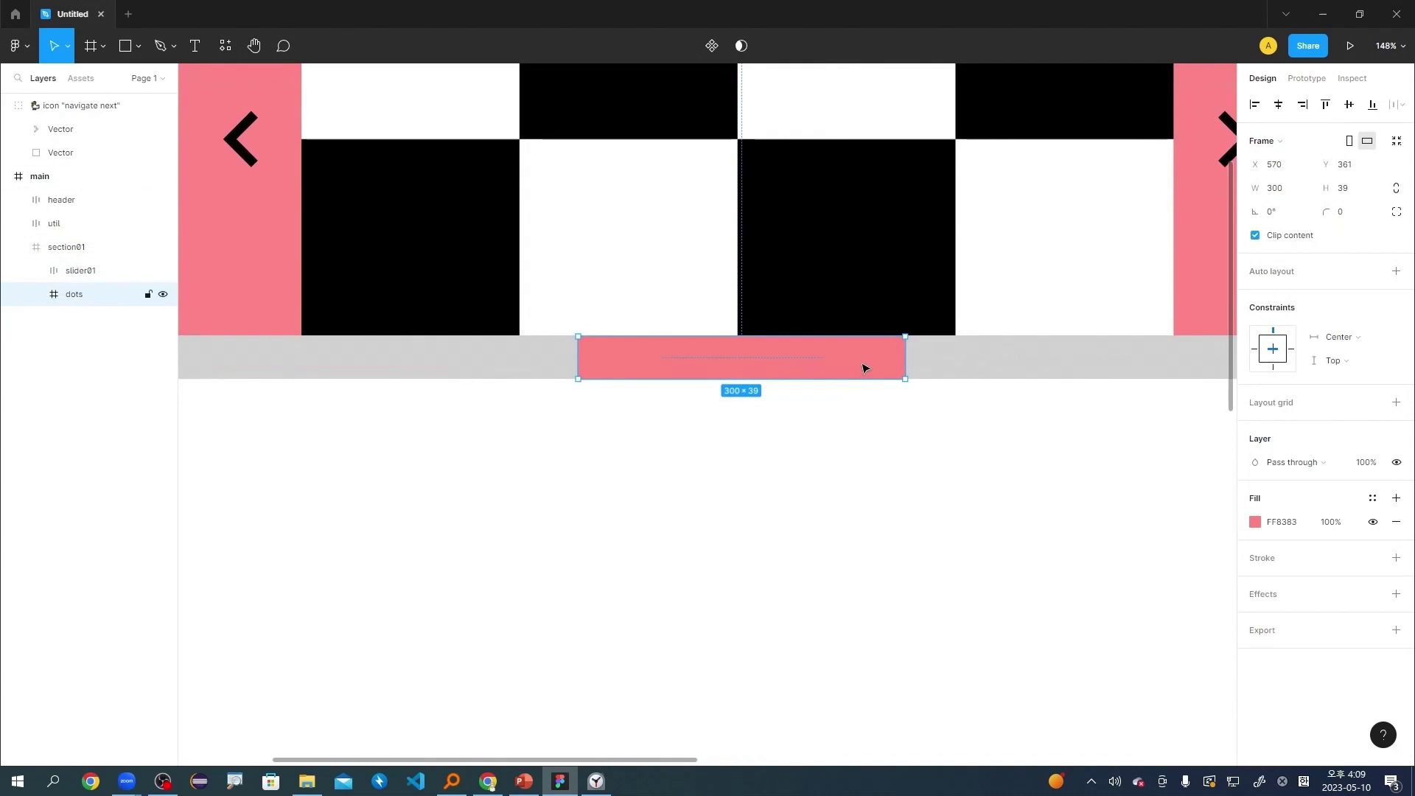
drag(865, 368, 865, 368)
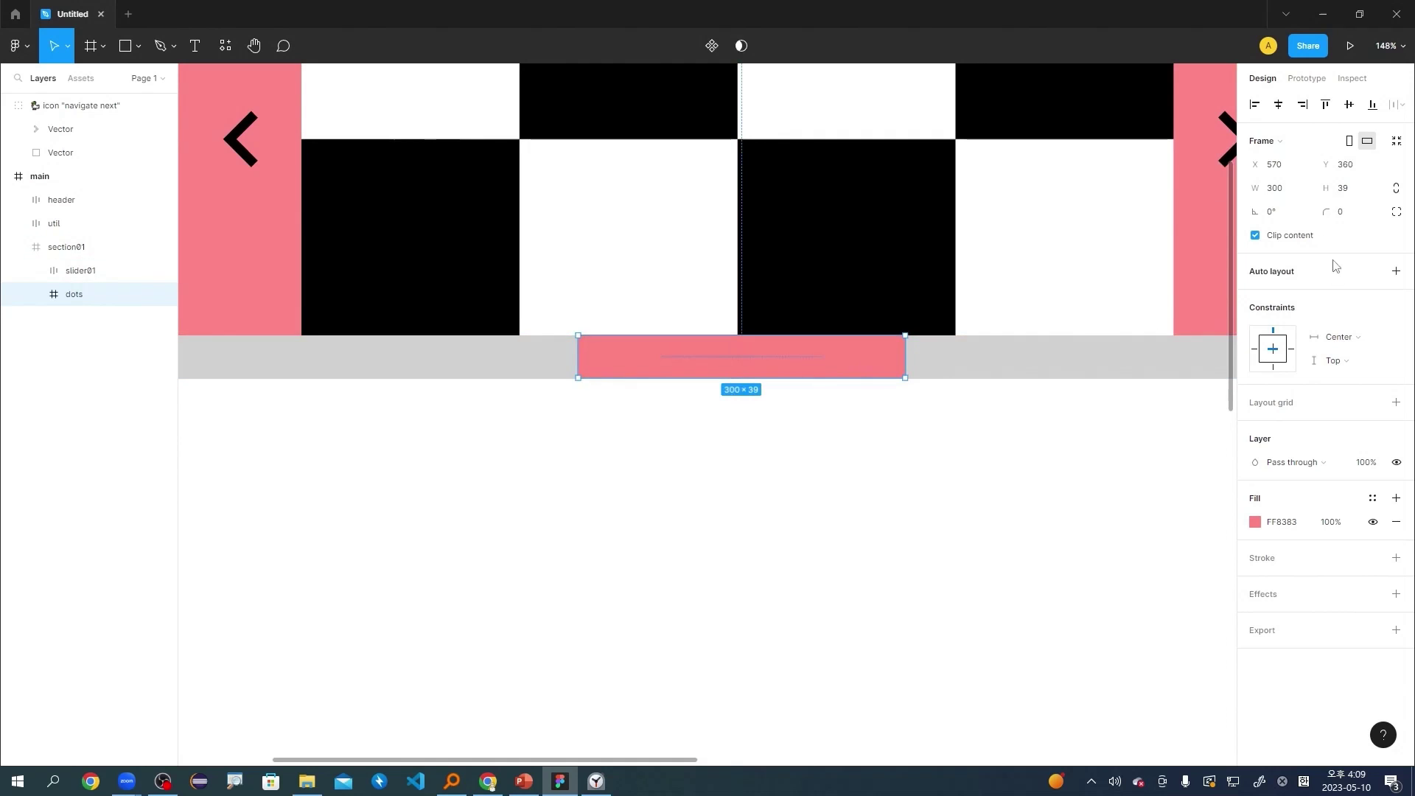
click(1363, 197)
key(Return)
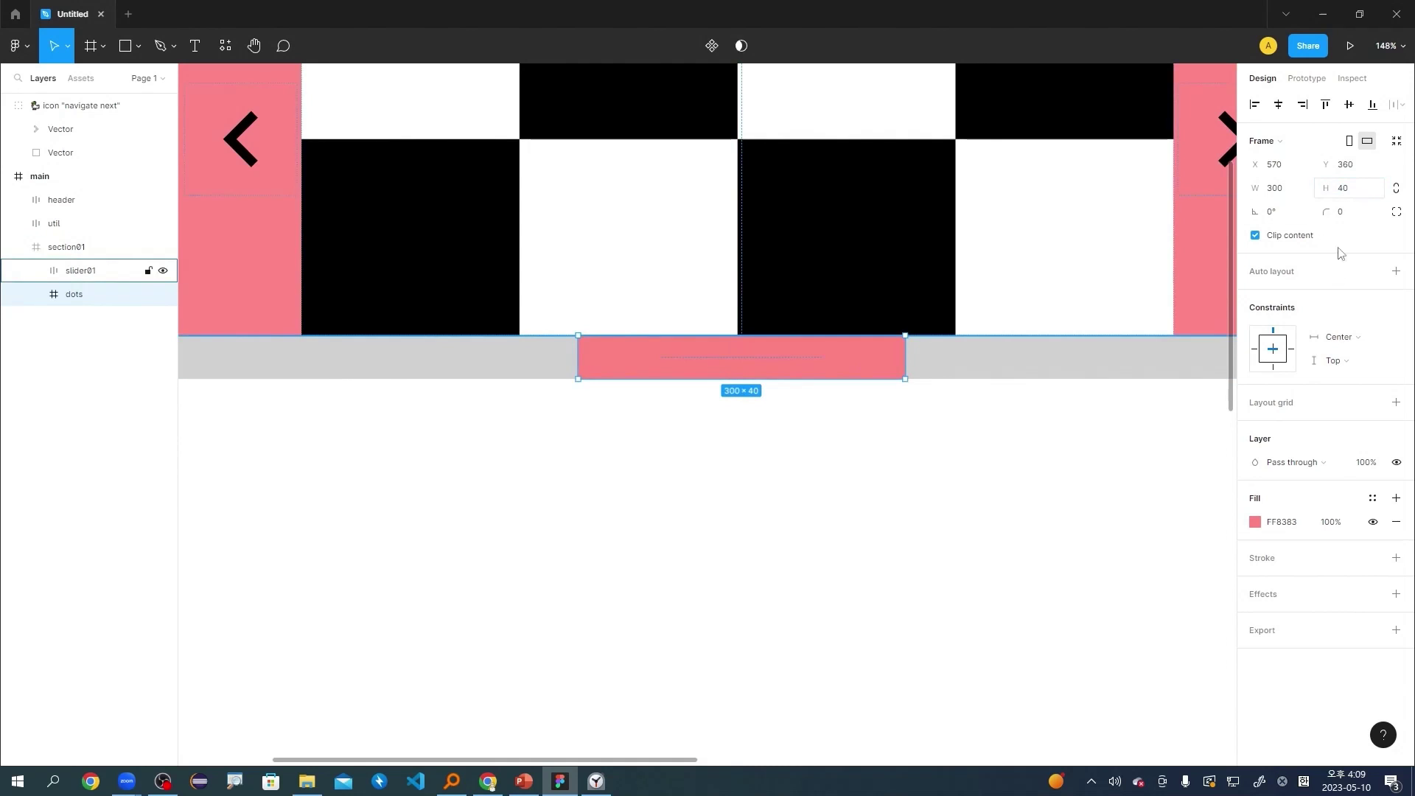
click(1086, 515)
ctrl+scroll(1118, 582, down, 5)
key(h)
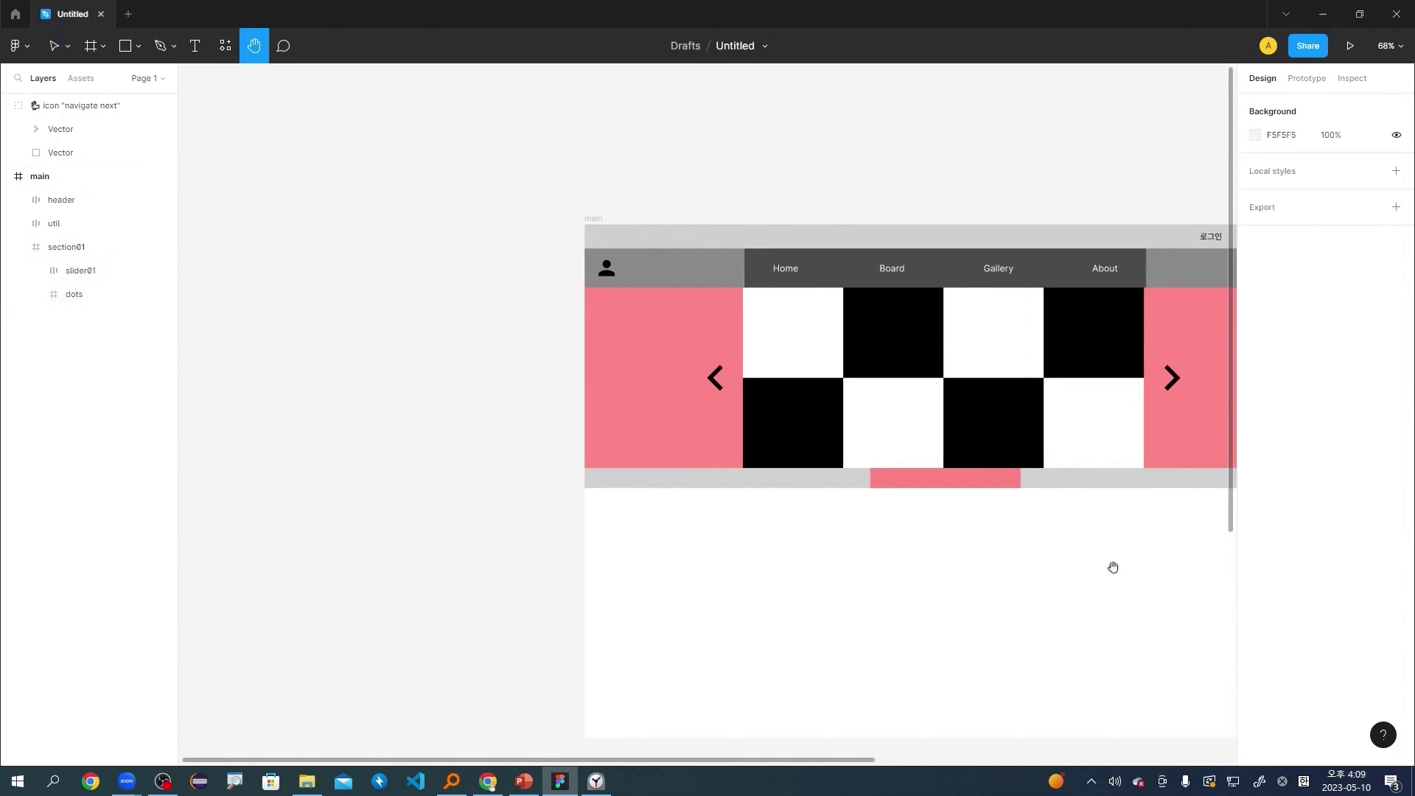
drag(1112, 568, 789, 442)
ctrl+scroll(766, 408, up, 5)
scroll(802, 378, up, 2)
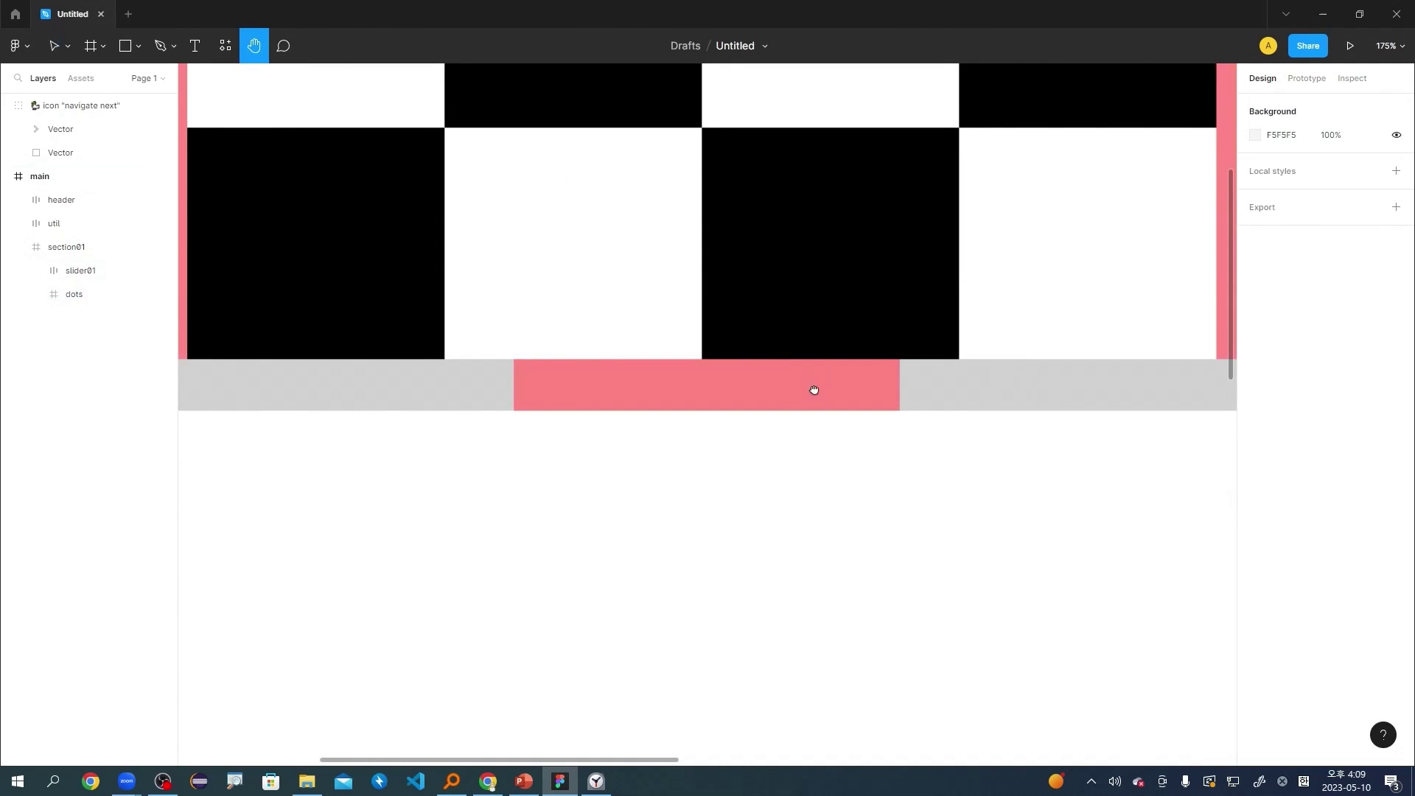
Run the Google Material Design Icons plugin and search it for "circle".
ctrl+scroll(818, 446, down, 5)
right_click(245, 288)
mouse_move(301, 414)
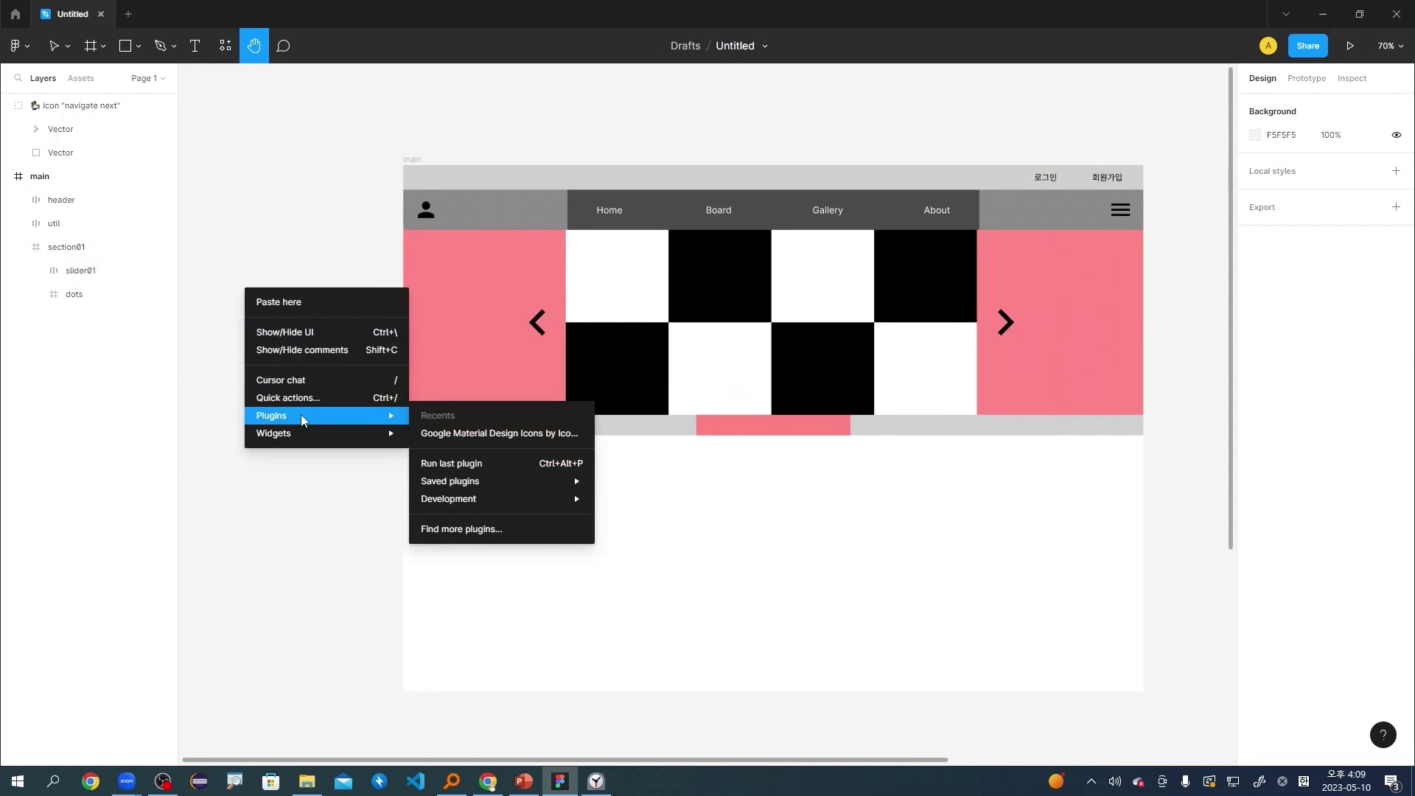
click(508, 433)
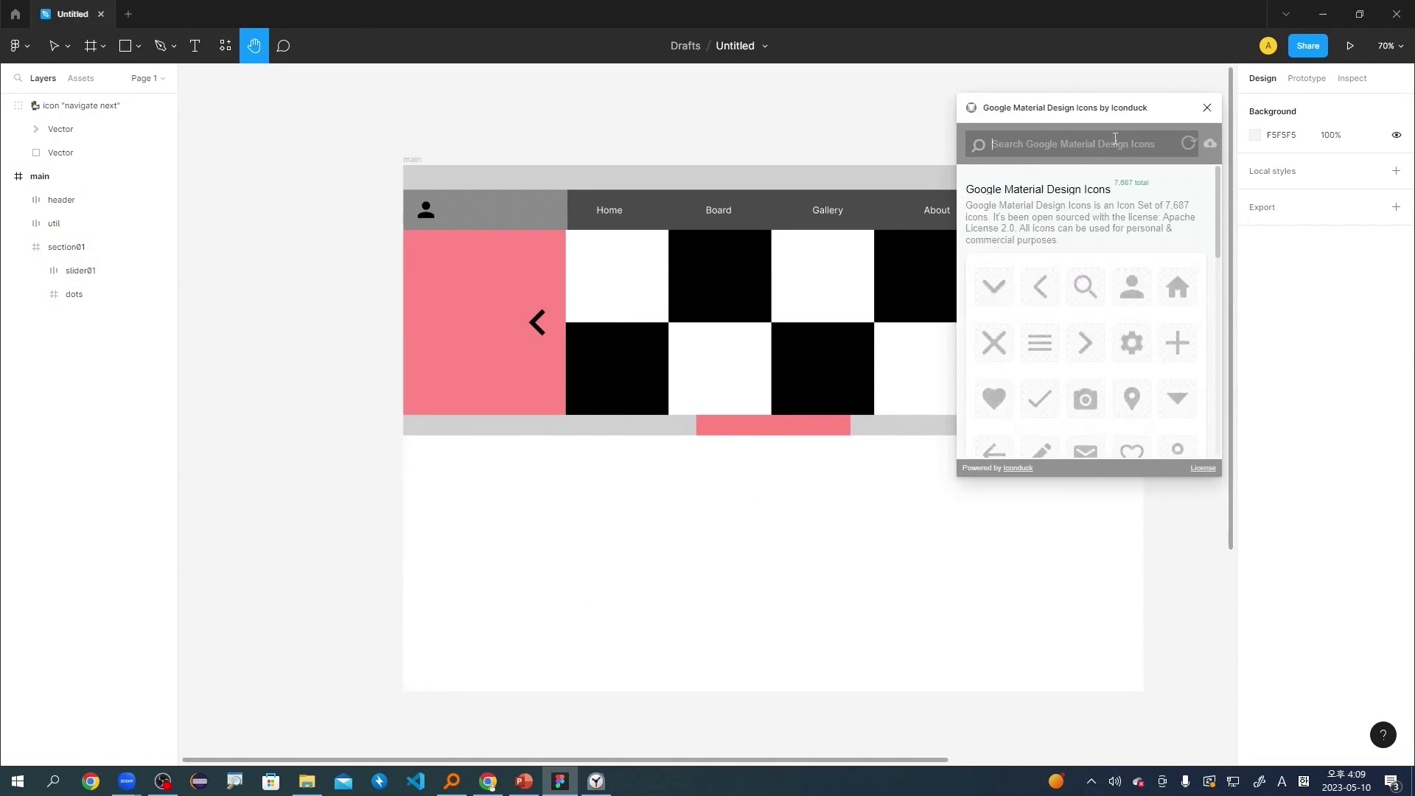
click(1115, 140)
text(circle)
key(Return)
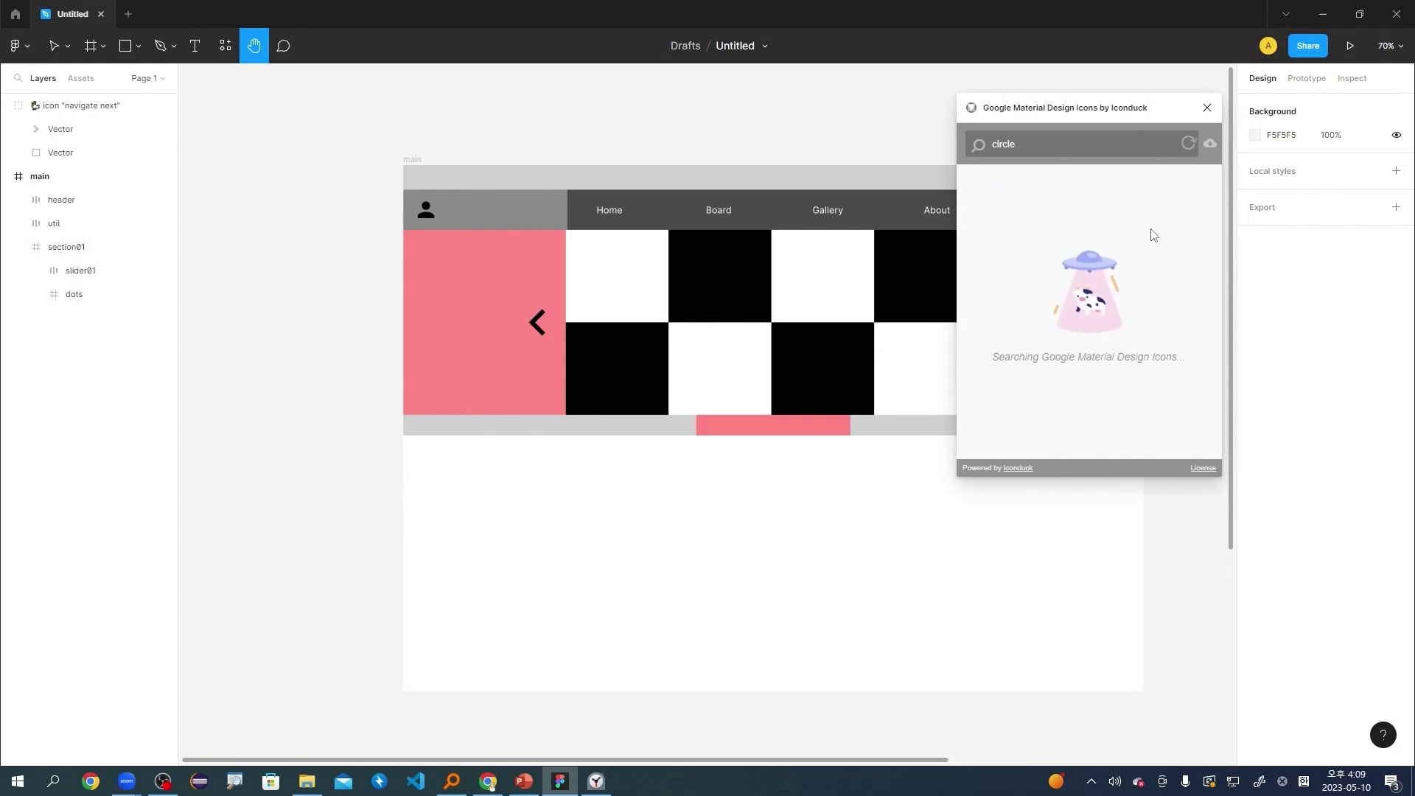
Insert the solid "circle" icon onto the canvas, collapse its layer group, and close the icon plugin.
scroll(1088, 331, down, 6)
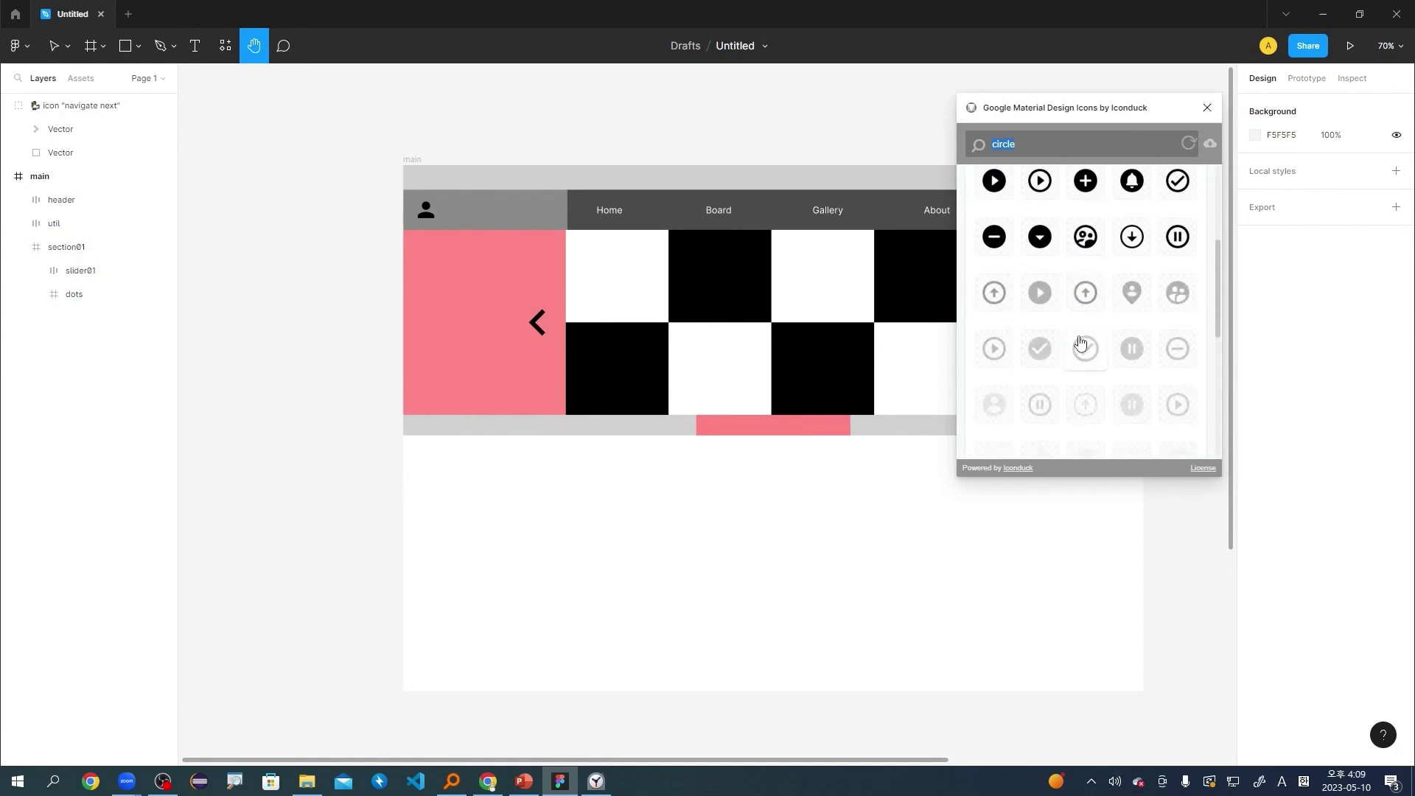
scroll(1168, 346, up, 8)
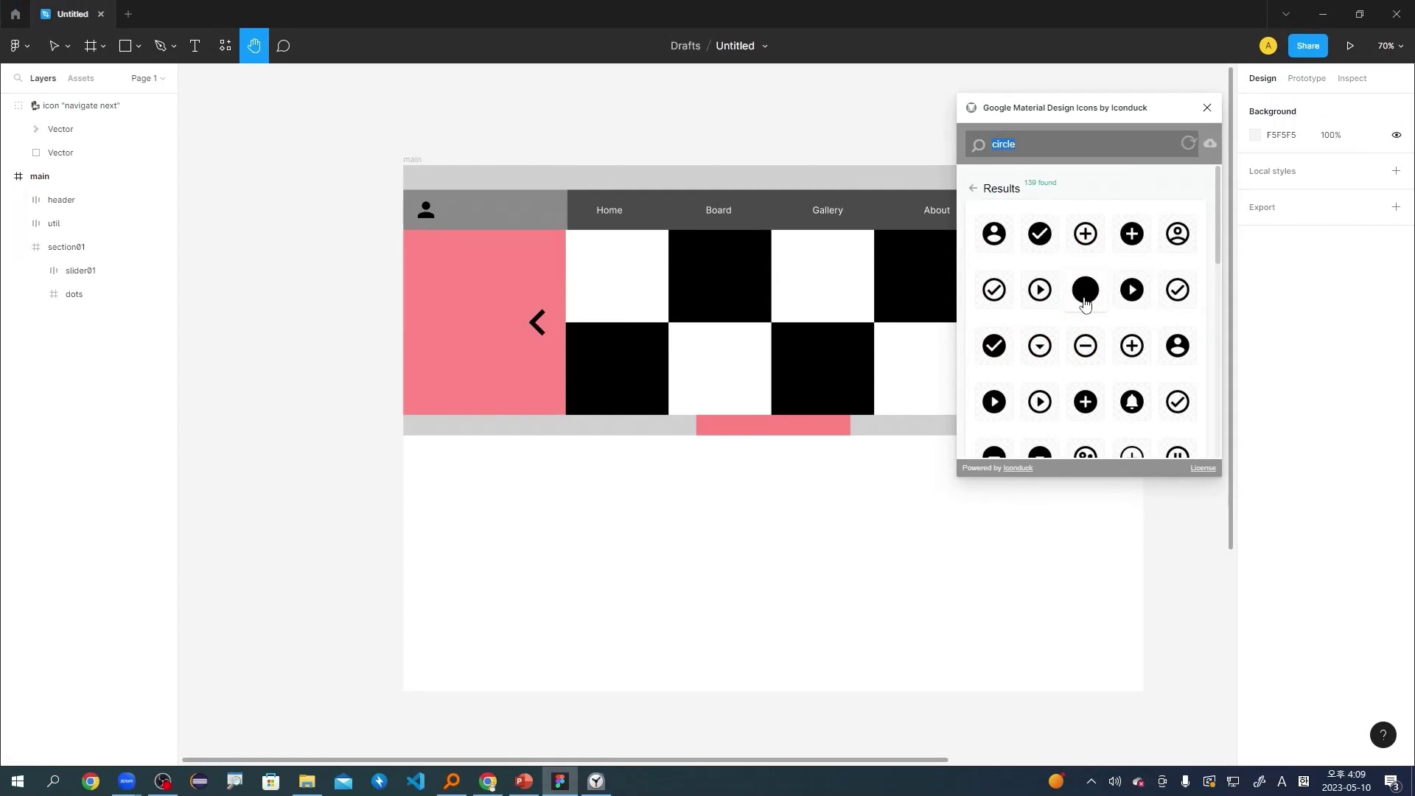
drag(1041, 284, 724, 585)
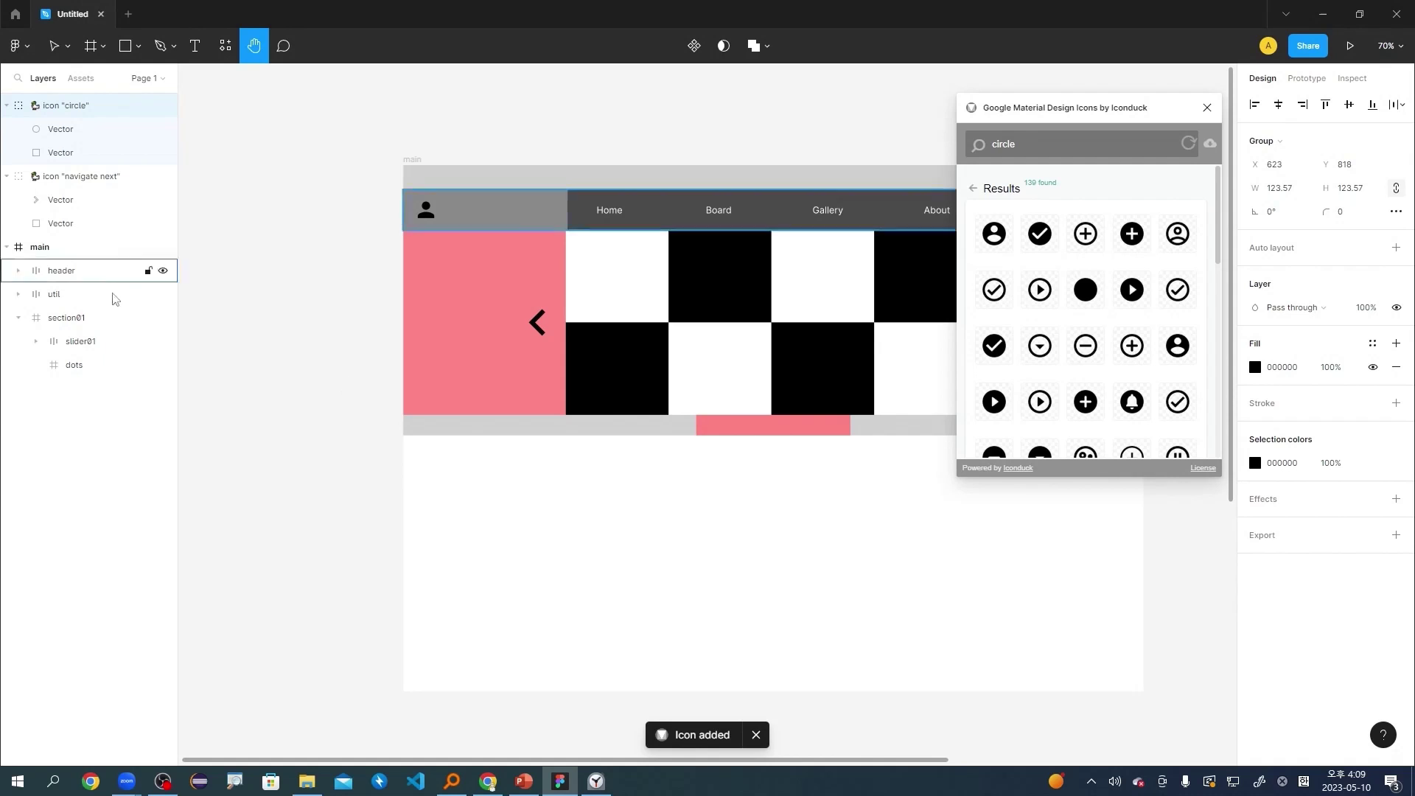
click(10, 106)
click(1207, 108)
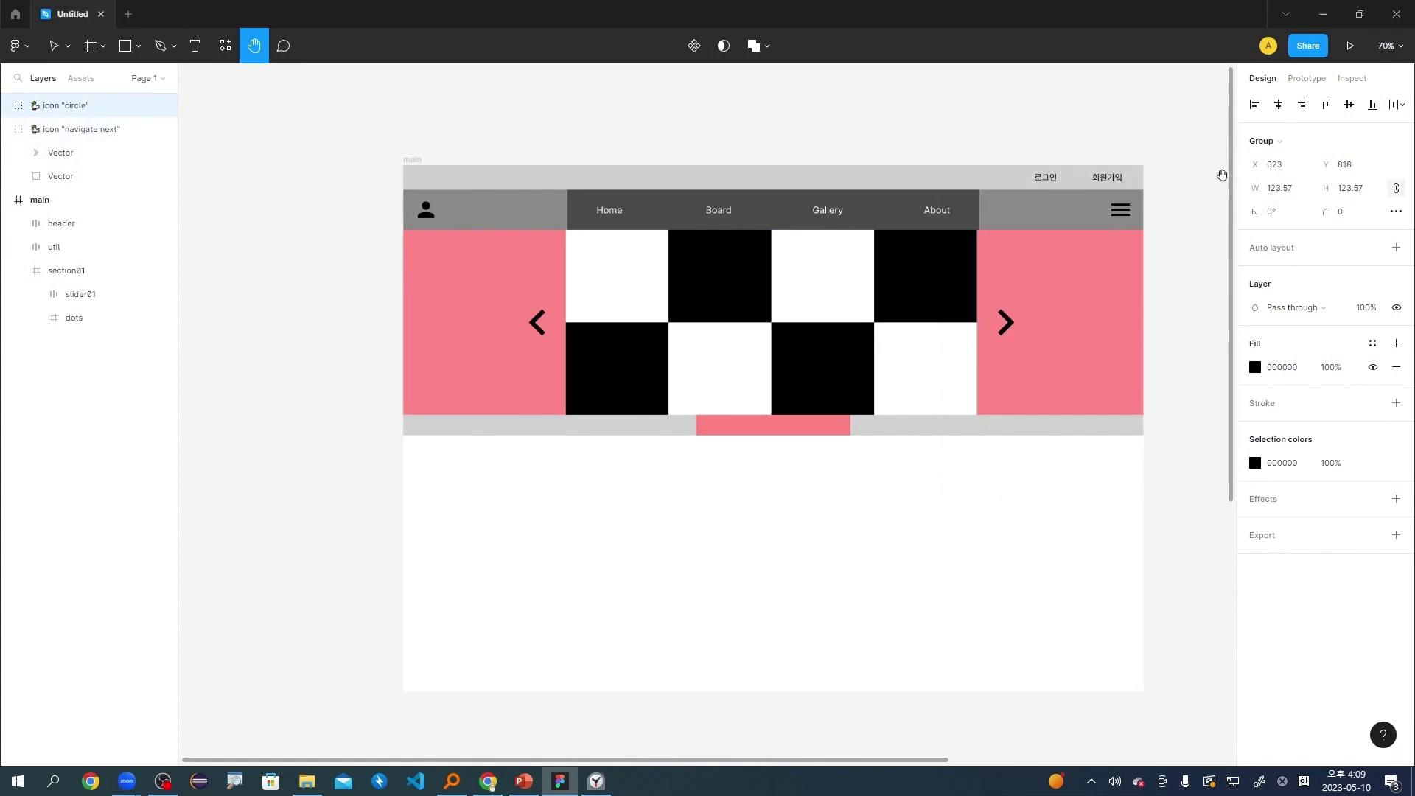
Move the circle icon below main in the layer list and delete the stray "navigate next" icon outside the main frame.
drag(74, 106, 47, 411)
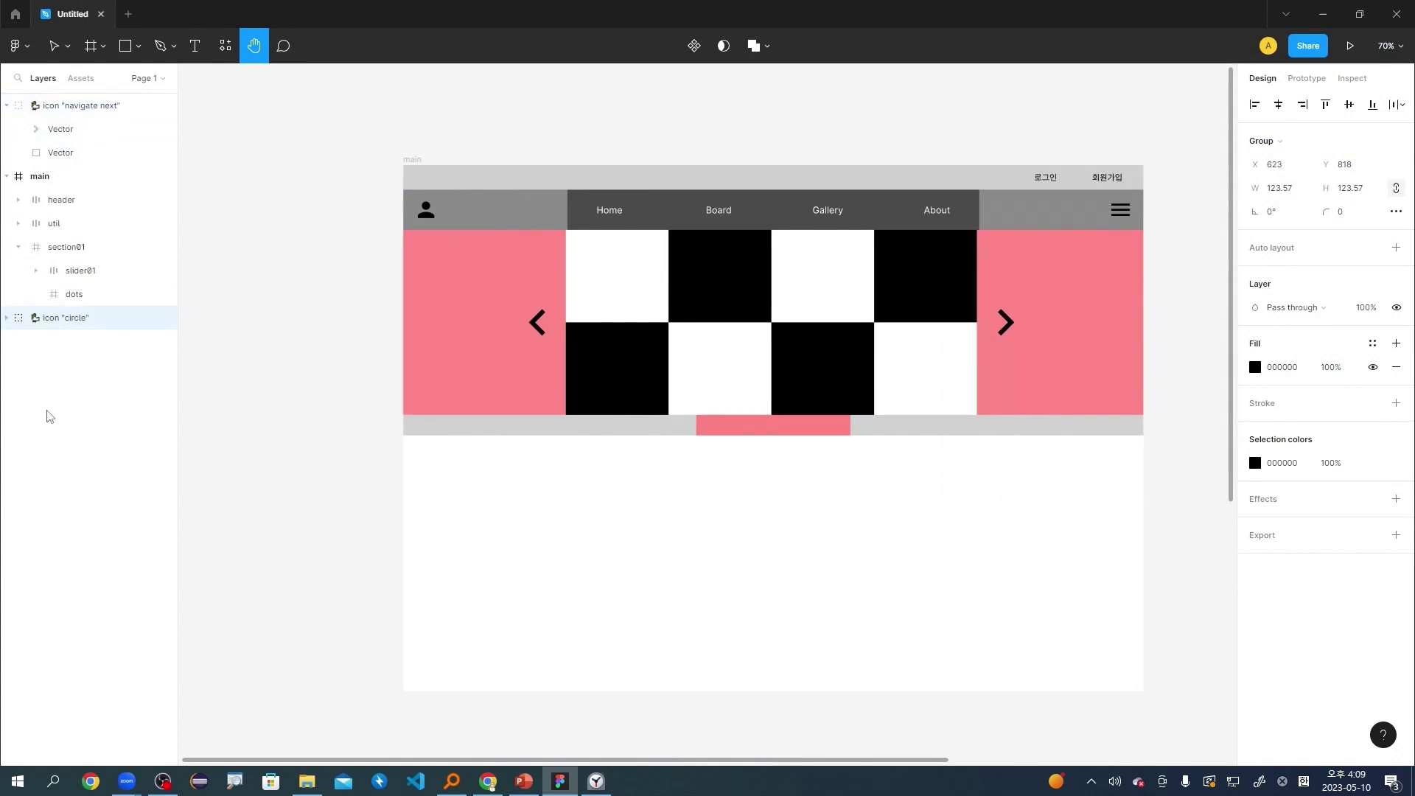
scroll(756, 420, down, 5)
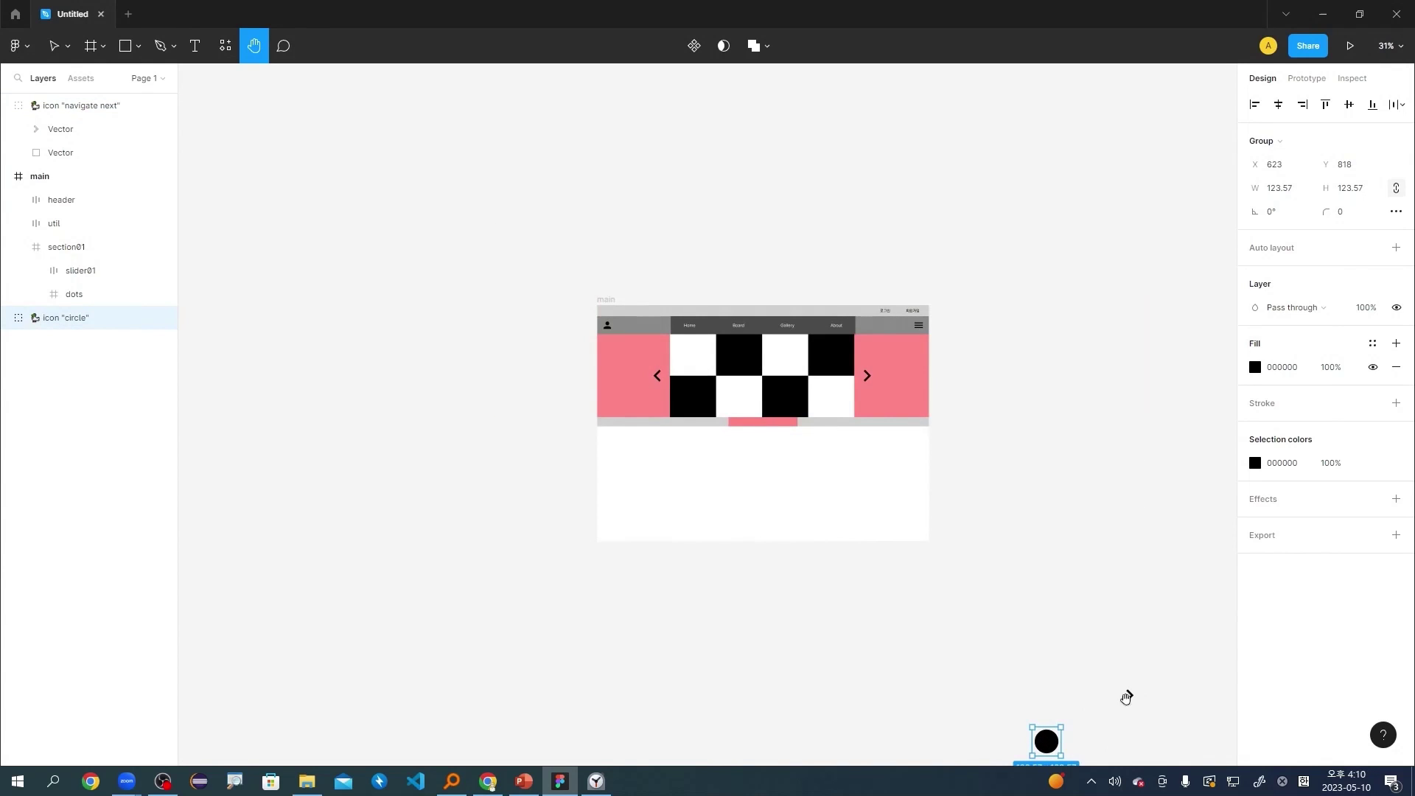
key(k)
click(1127, 695)
key(Delete)
Move the circle icon into main's empty white area just below the dots frame.
click(1046, 740)
drag(1032, 735, 755, 477)
scroll(808, 493, up, 6)
drag(631, 467, 606, 370)
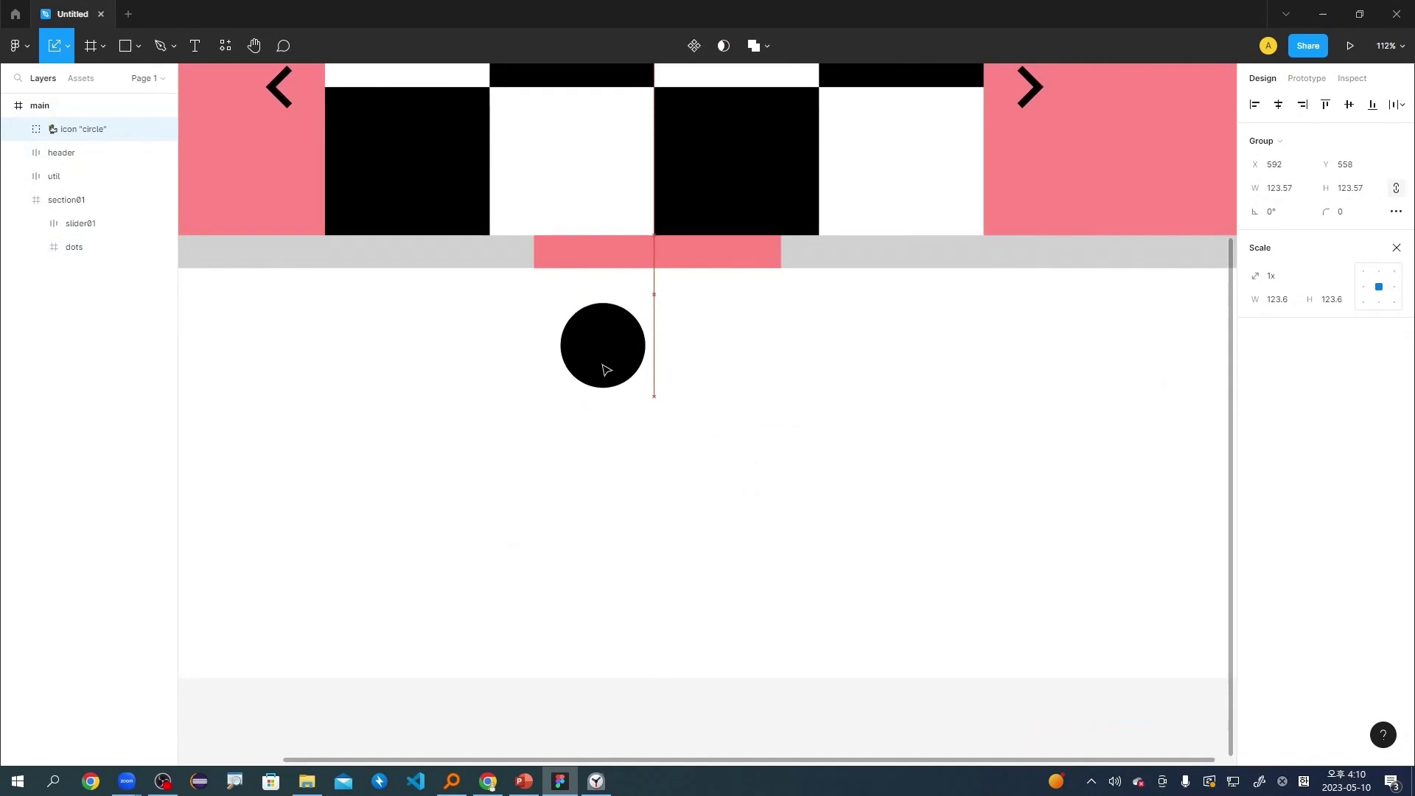
Scale the circle icon to a width of 24 and place it inside the dots frame at its left end.
click(1296, 189)
text(24)
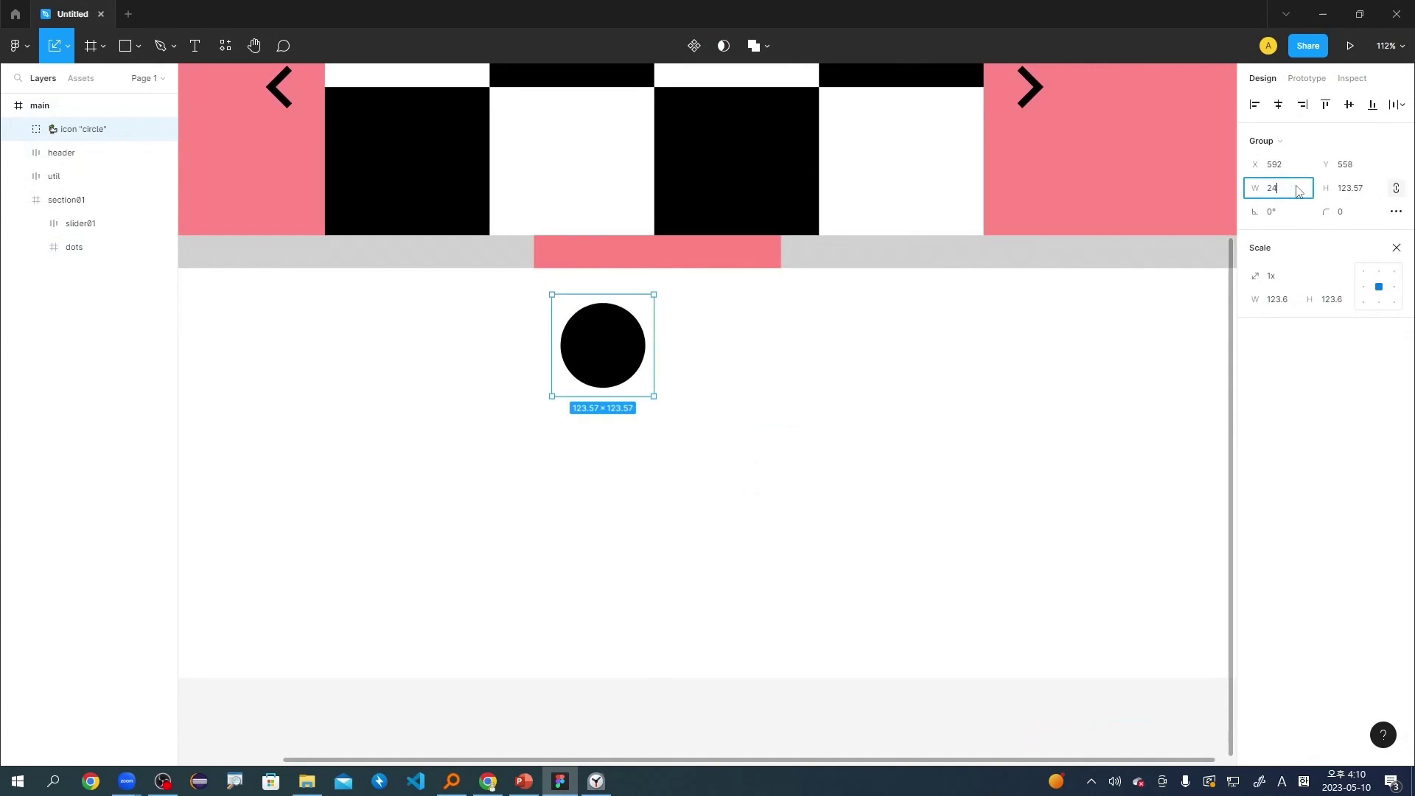
key(Return)
drag(565, 306, 558, 258)
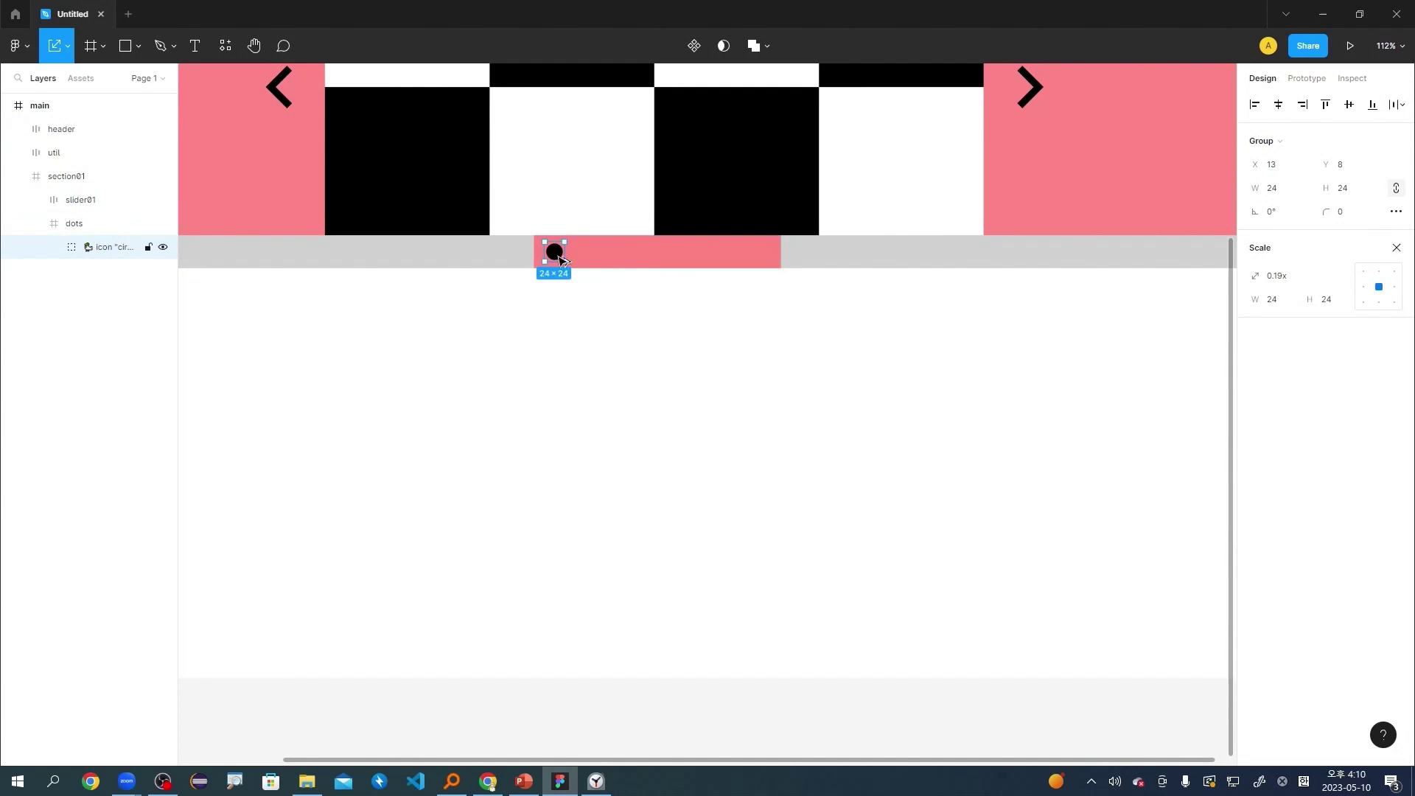
Duplicate the circle icon inside the dots frame into a horizontal row of six circles spaced 16 apart.
drag(560, 258, 724, 258)
click(592, 256)
shift+click(555, 257)
shift+click(623, 257)
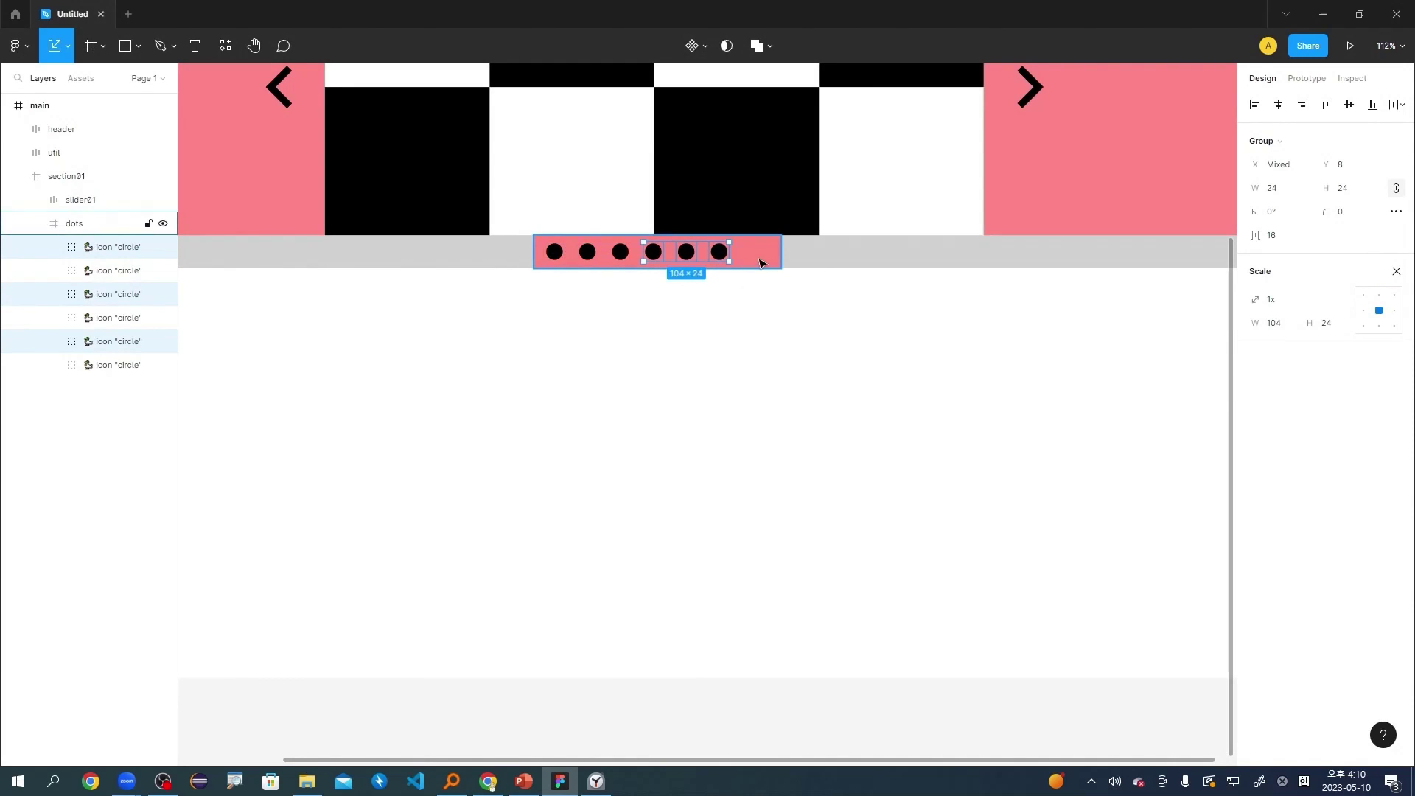
Leave scaling mode and add auto layout to the dots frame.
click(764, 249)
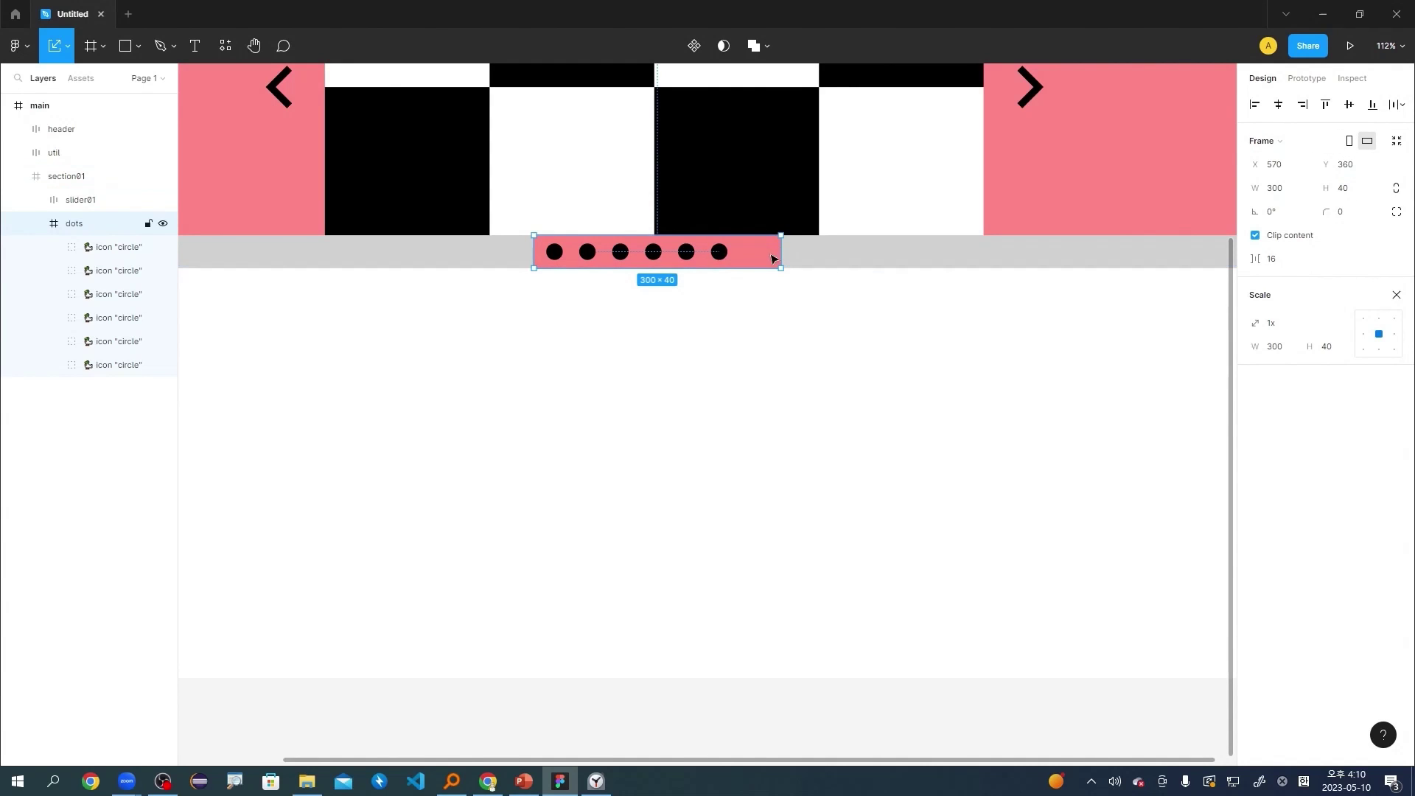
mouse_move(776, 254)
mouse_down()
mouse_move(775, 298)
mouse_move(779, 258)
mouse_up()
click(1273, 260)
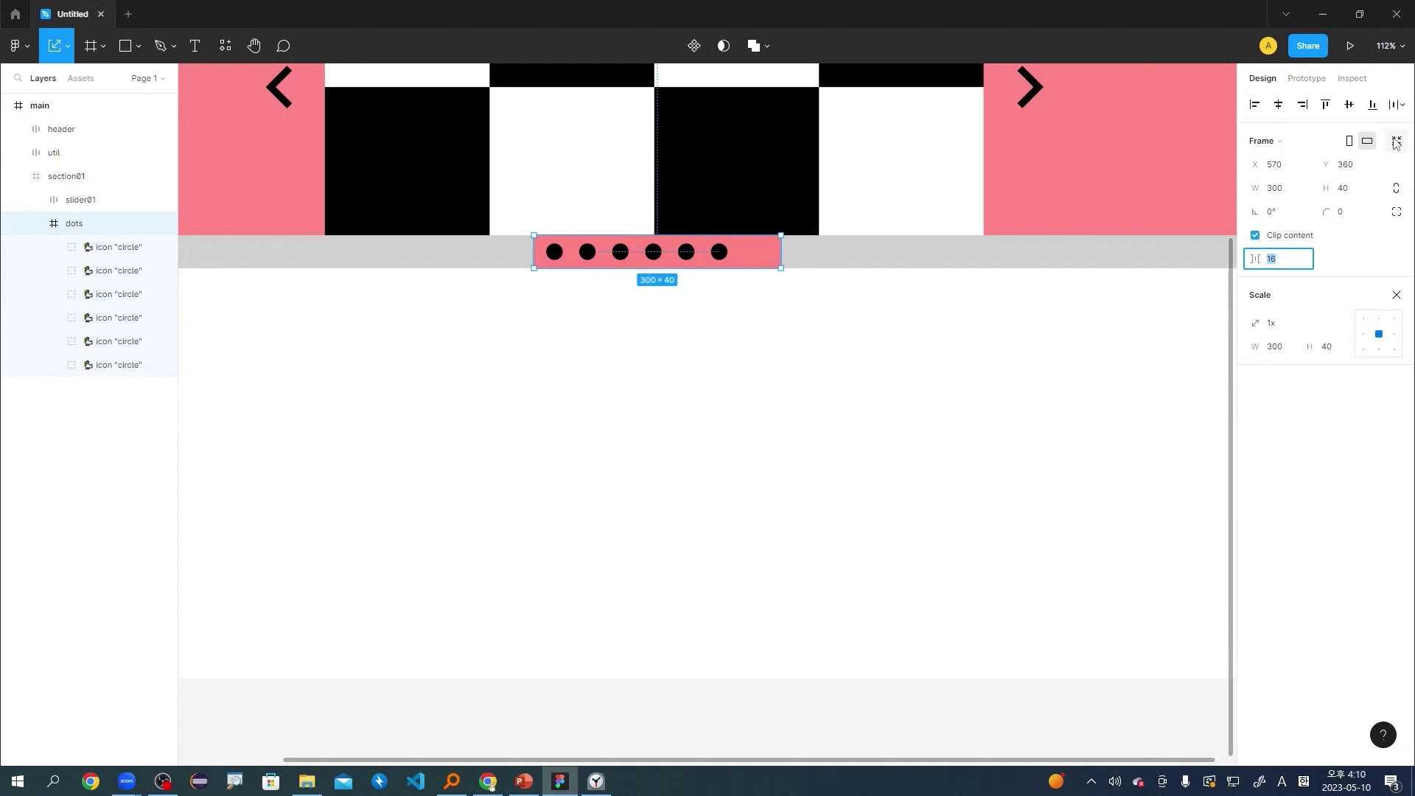
click(1397, 295)
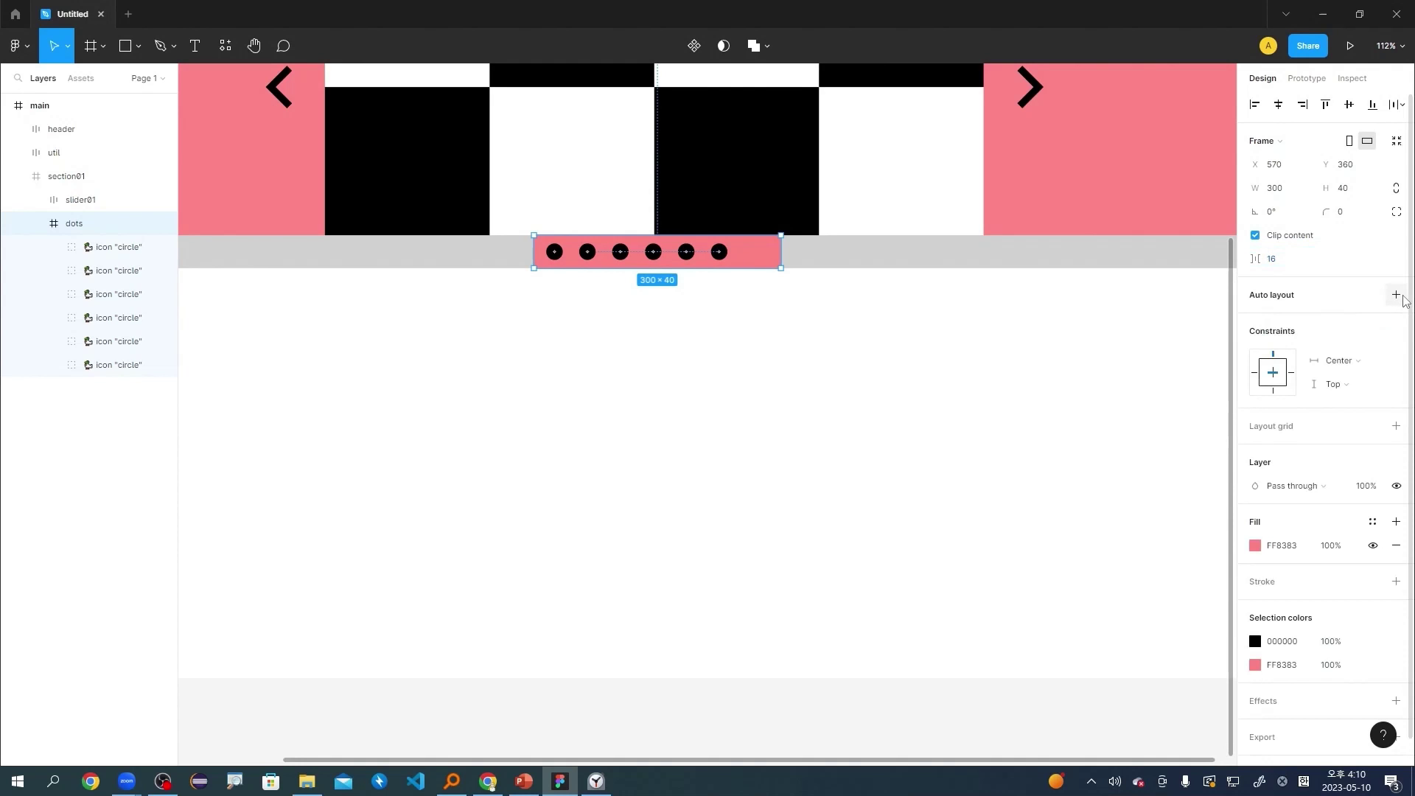
click(1397, 295)
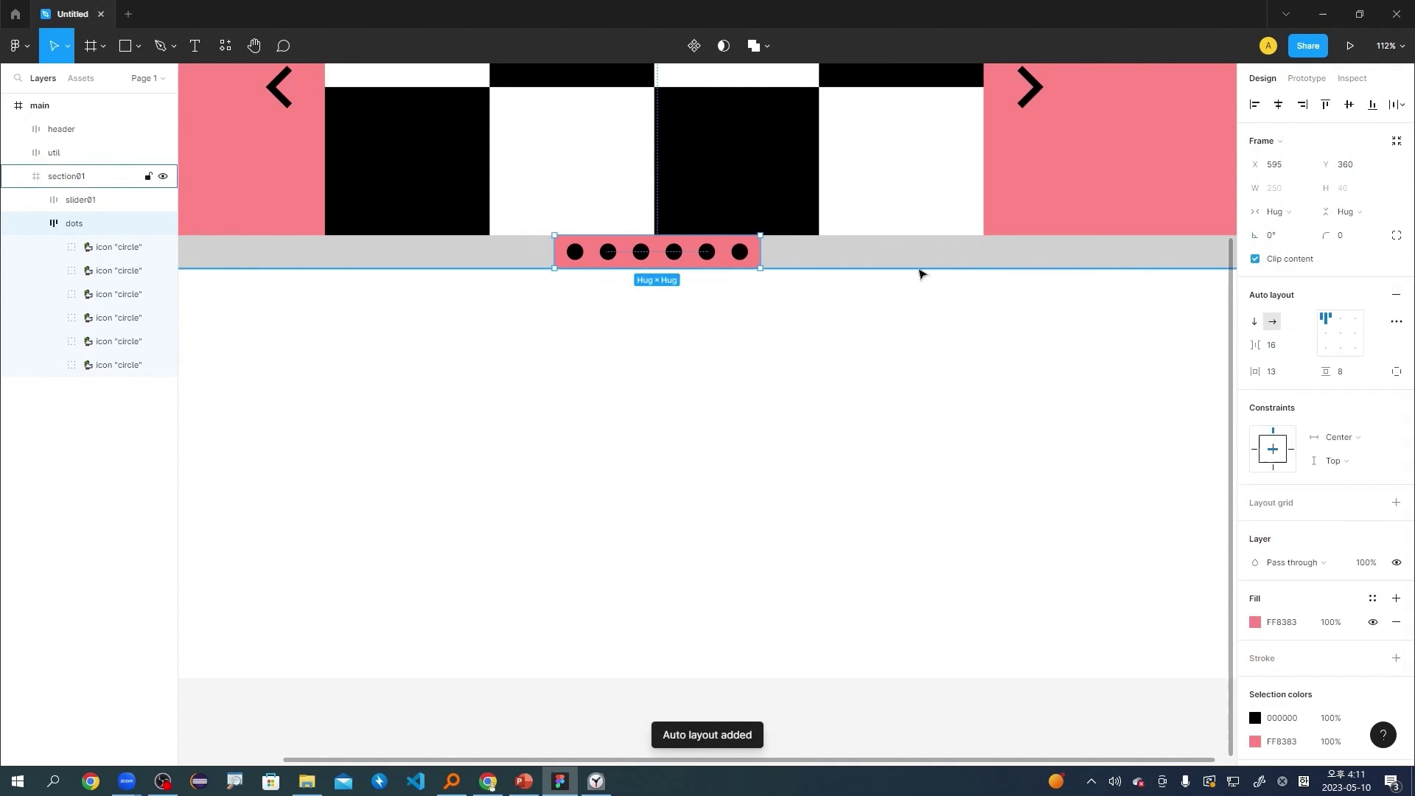
Set the dots auto layout's horizontal item spacing to 12 and its horizontal padding to 12.
click(1285, 354)
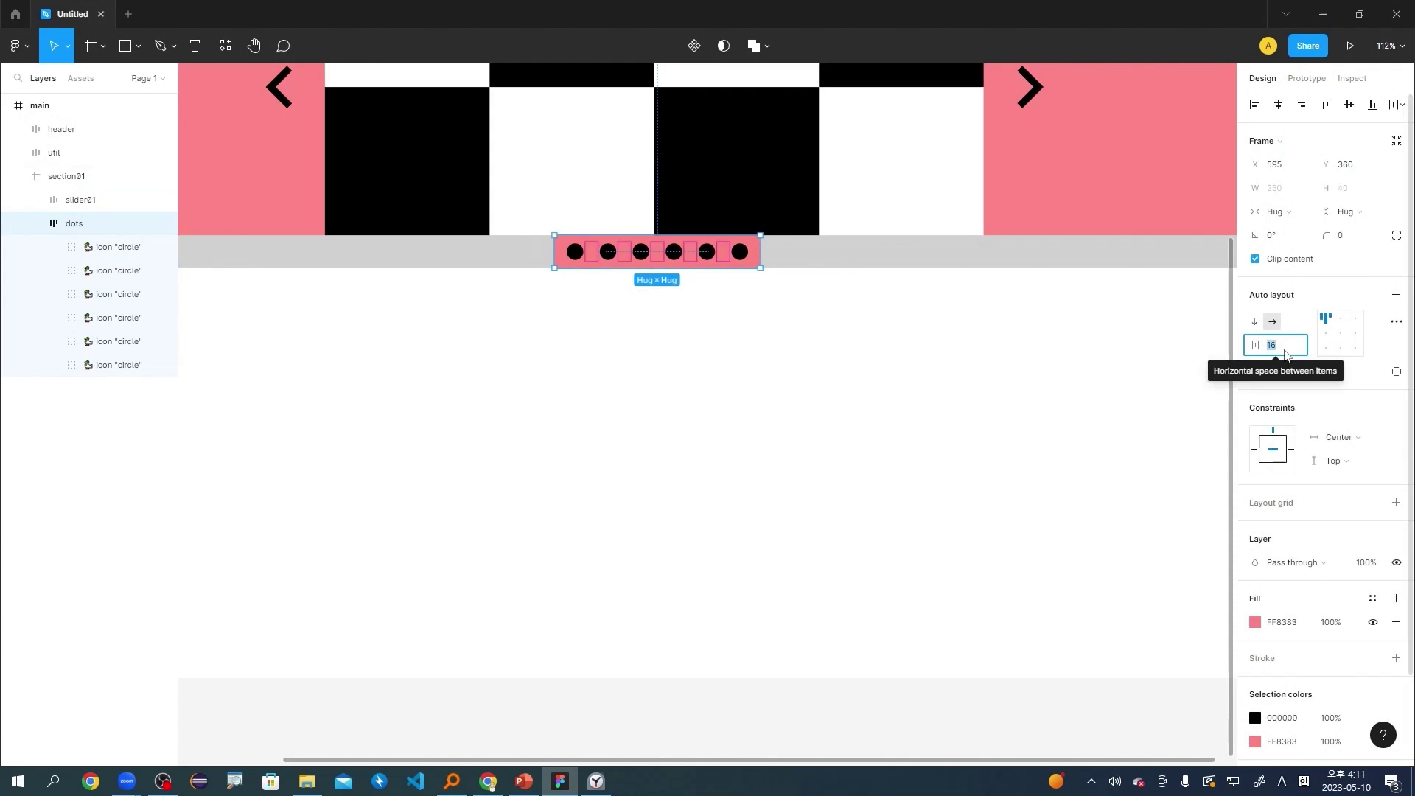
text(1)
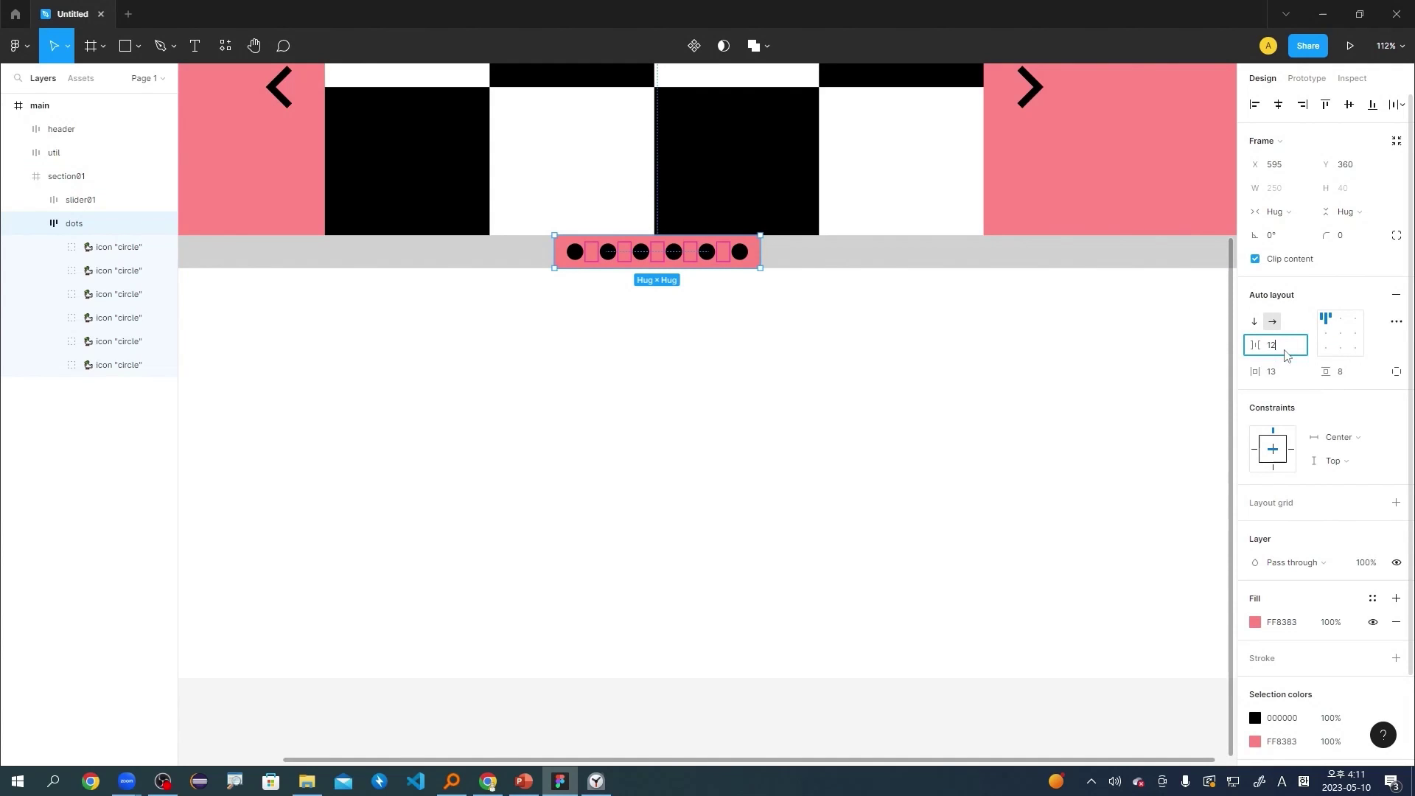
key(Return)
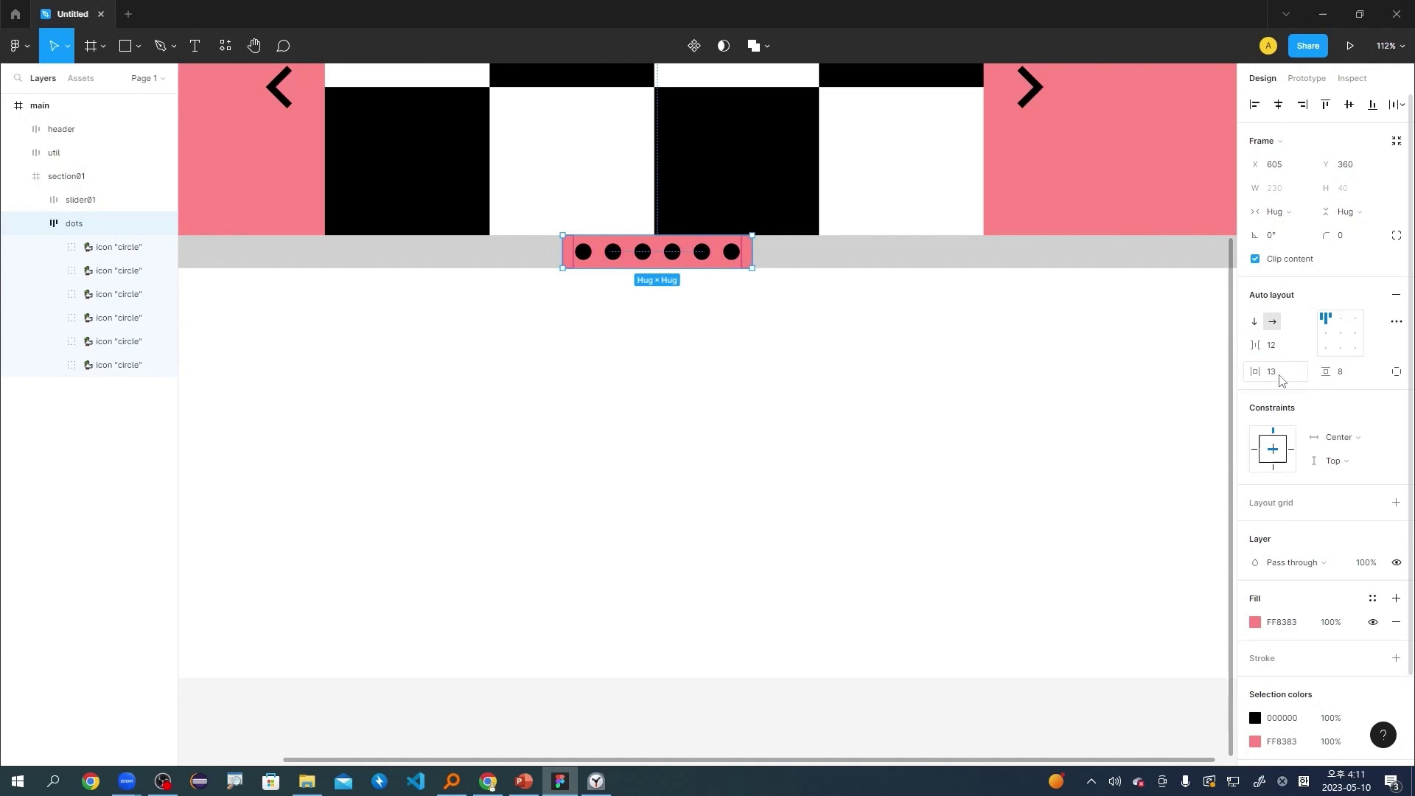
click(1274, 371)
text(12)
key(Return)
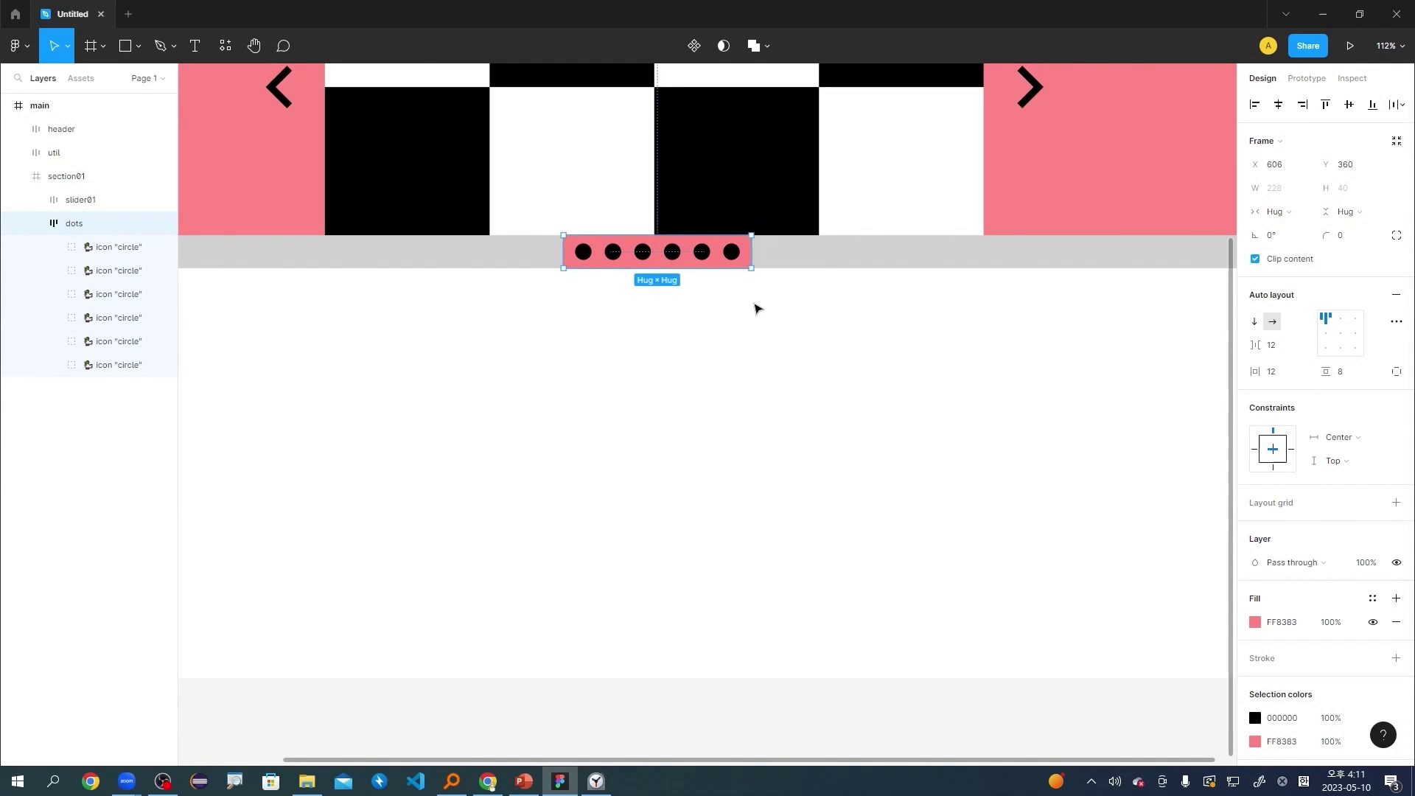
Select all six circle icons in the dots frame and change their colour to dark gray 525252.
ctrl+scroll(758, 305, up, 3)
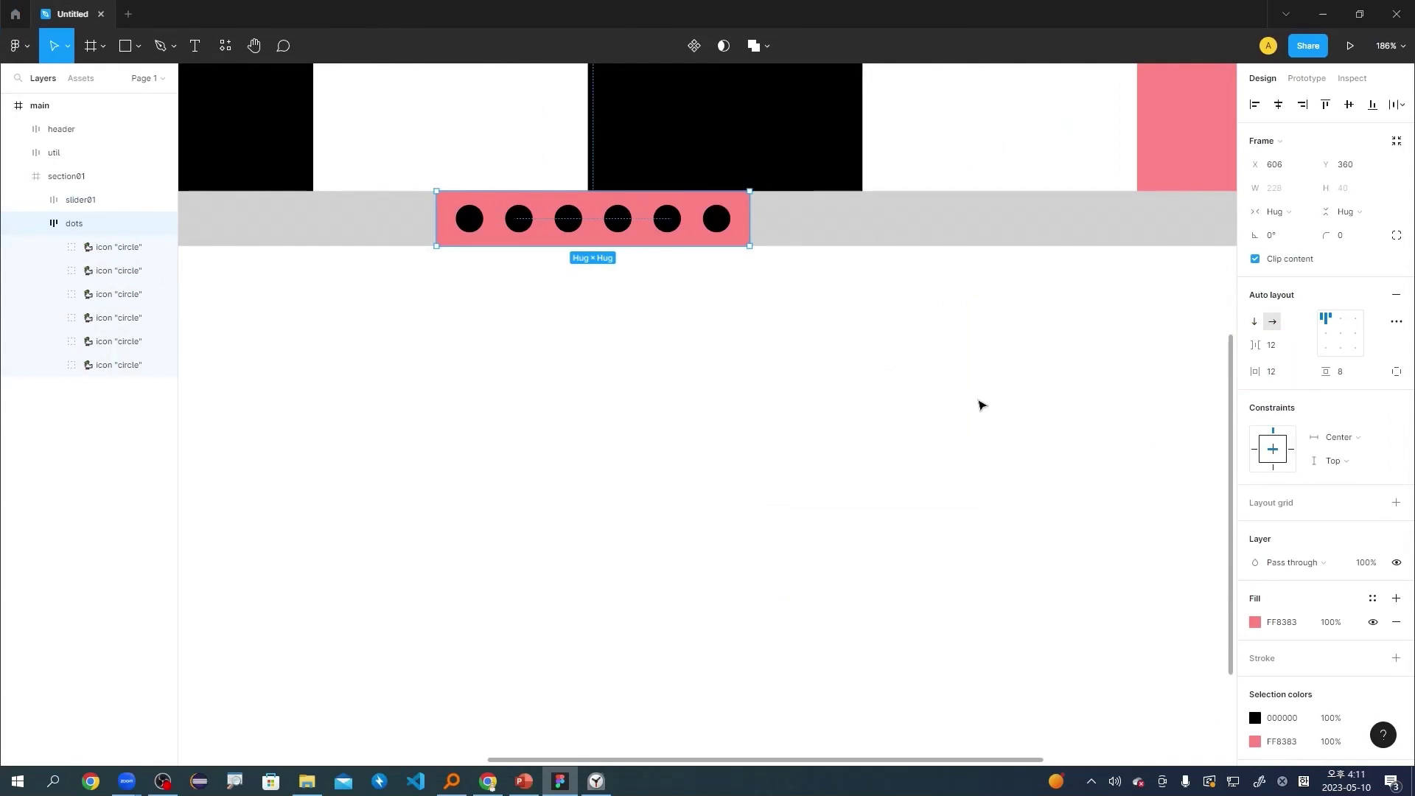
click(470, 219)
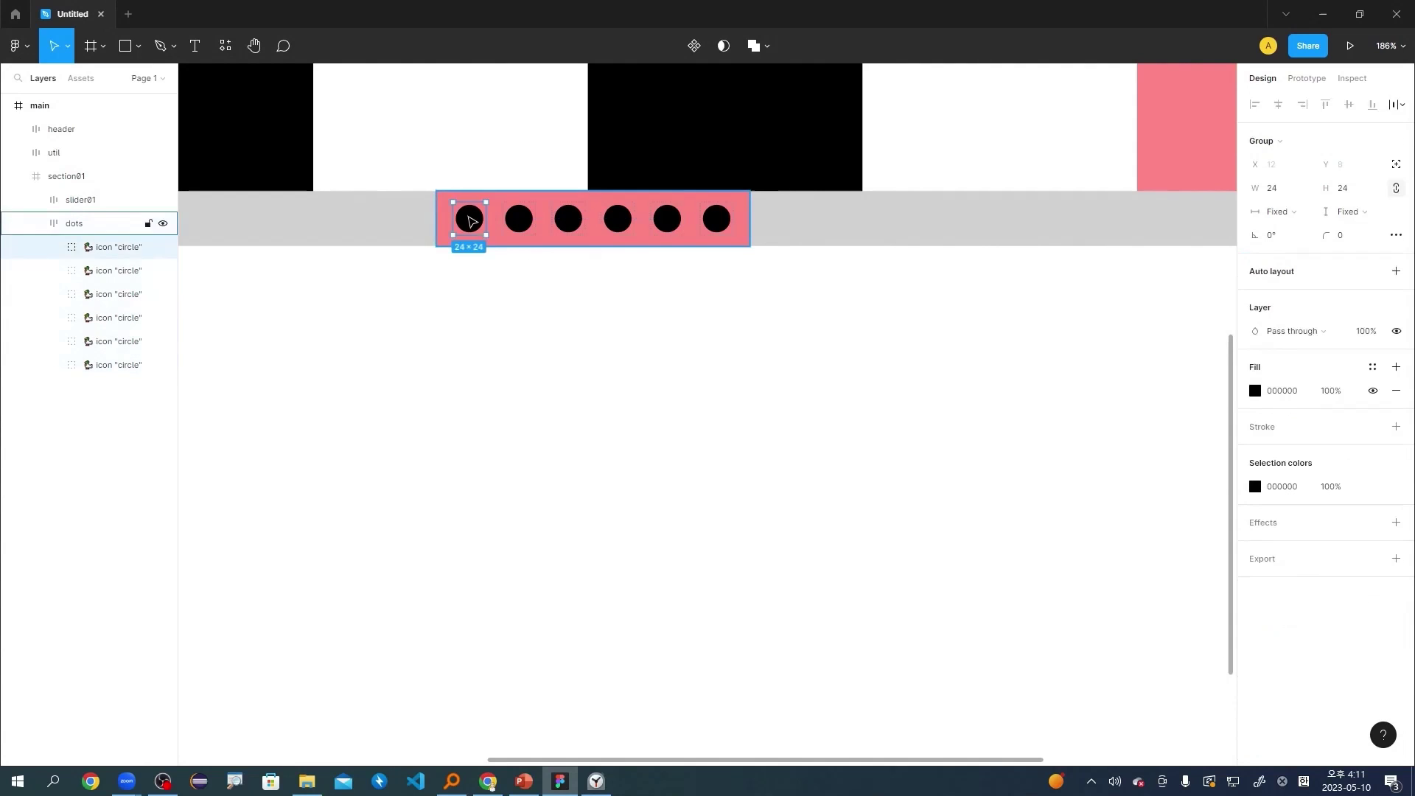
shift+click(521, 221)
shift+click(568, 221)
shift+click(617, 221)
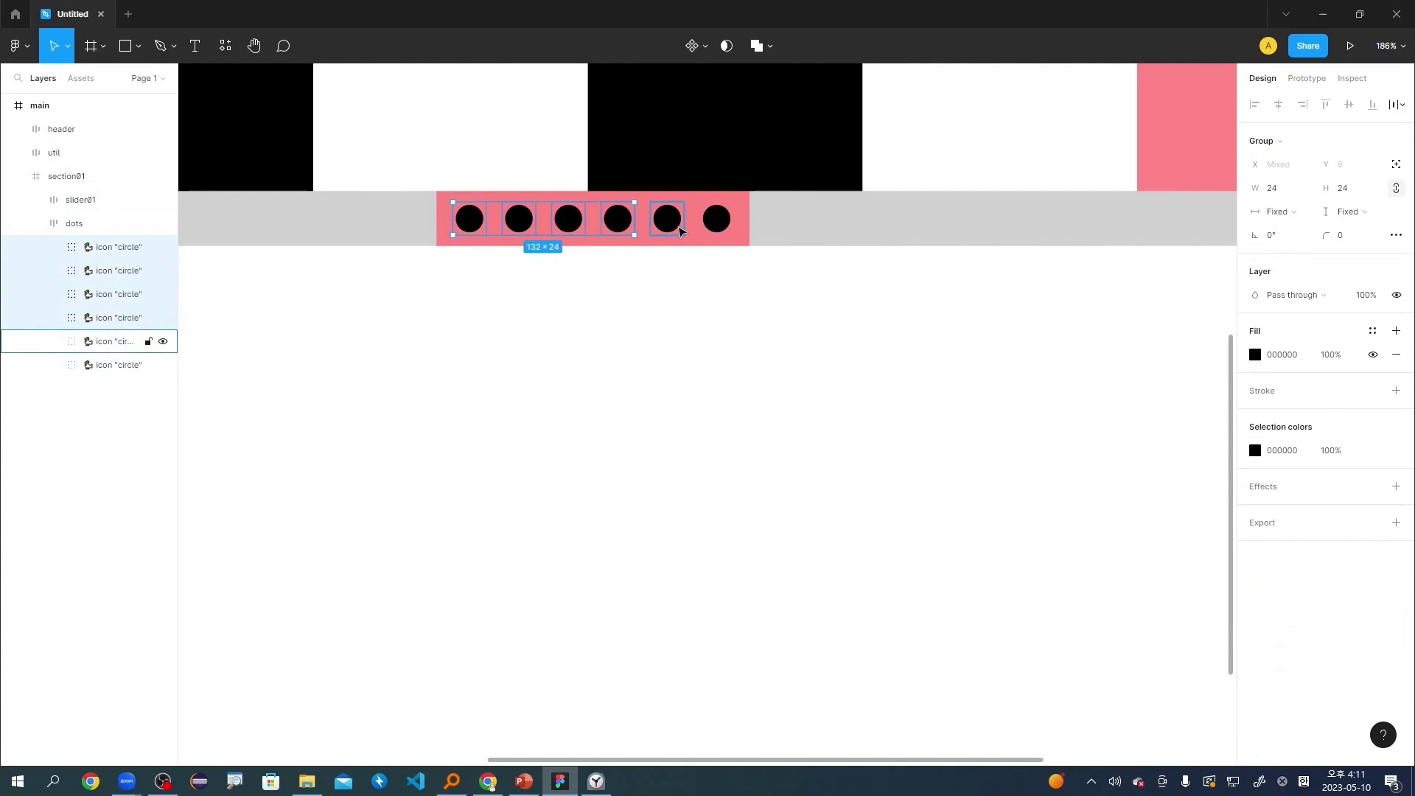
shift+click(669, 223)
shift+click(719, 228)
click(1255, 354)
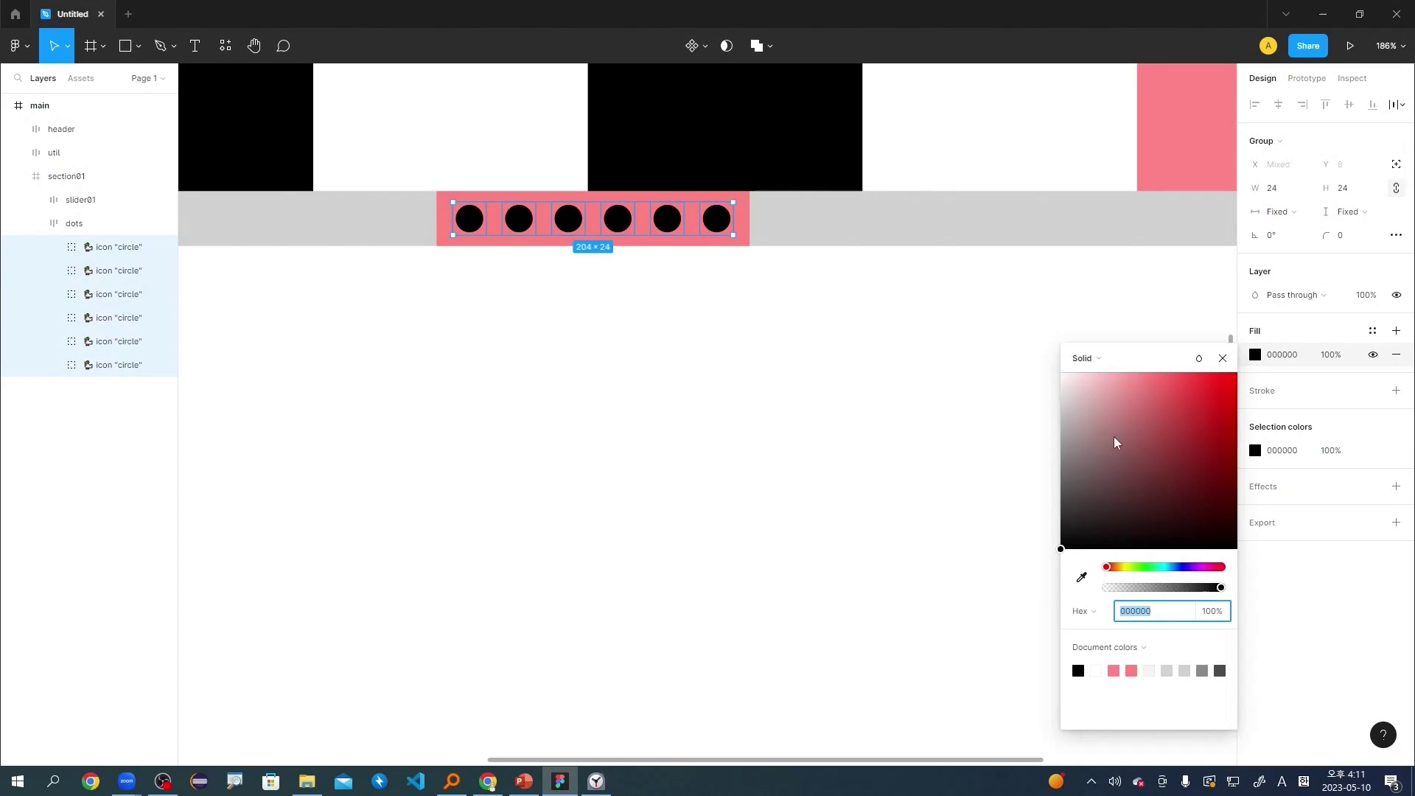
drag(1114, 443, 1020, 462)
key(ctrl+z)
click(1255, 450)
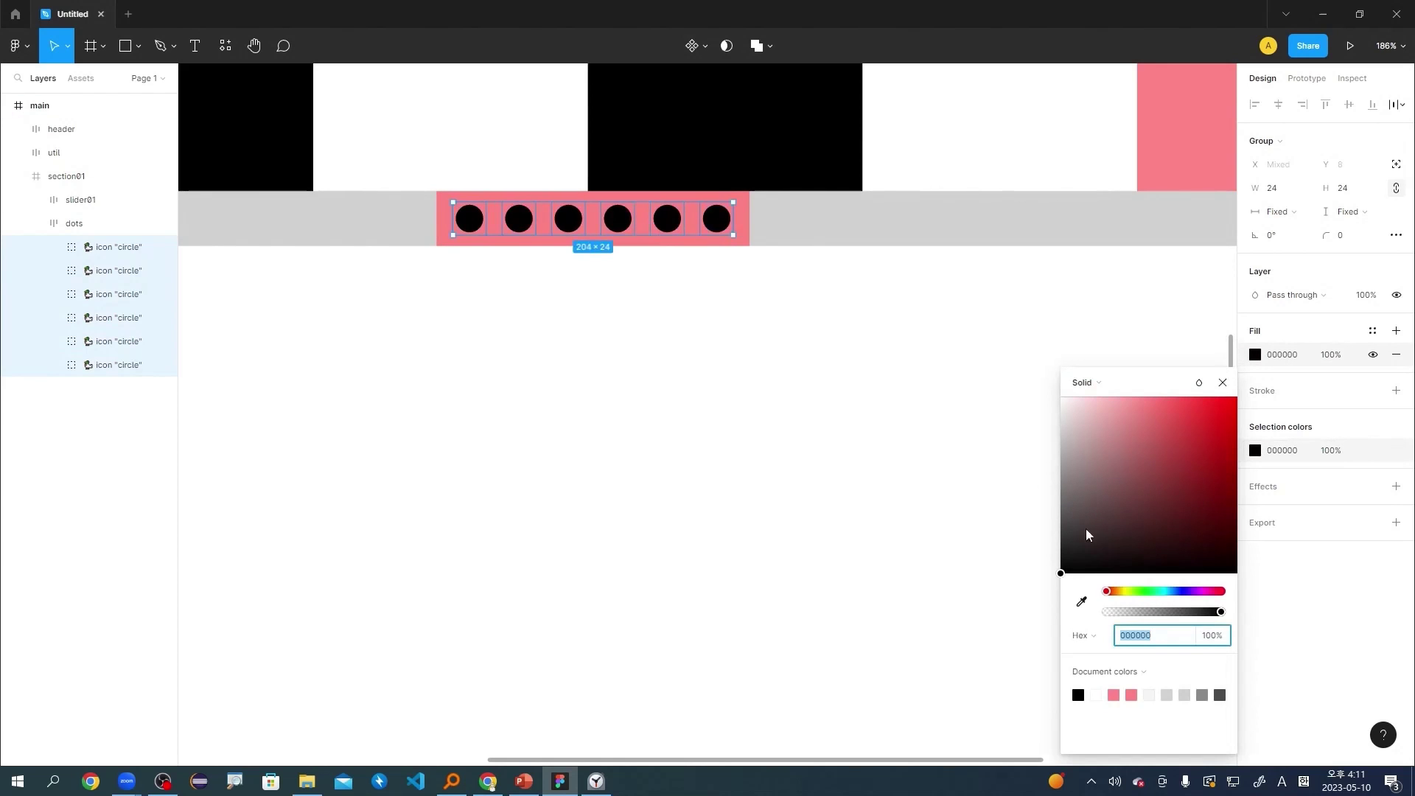
drag(1086, 531, 975, 528)
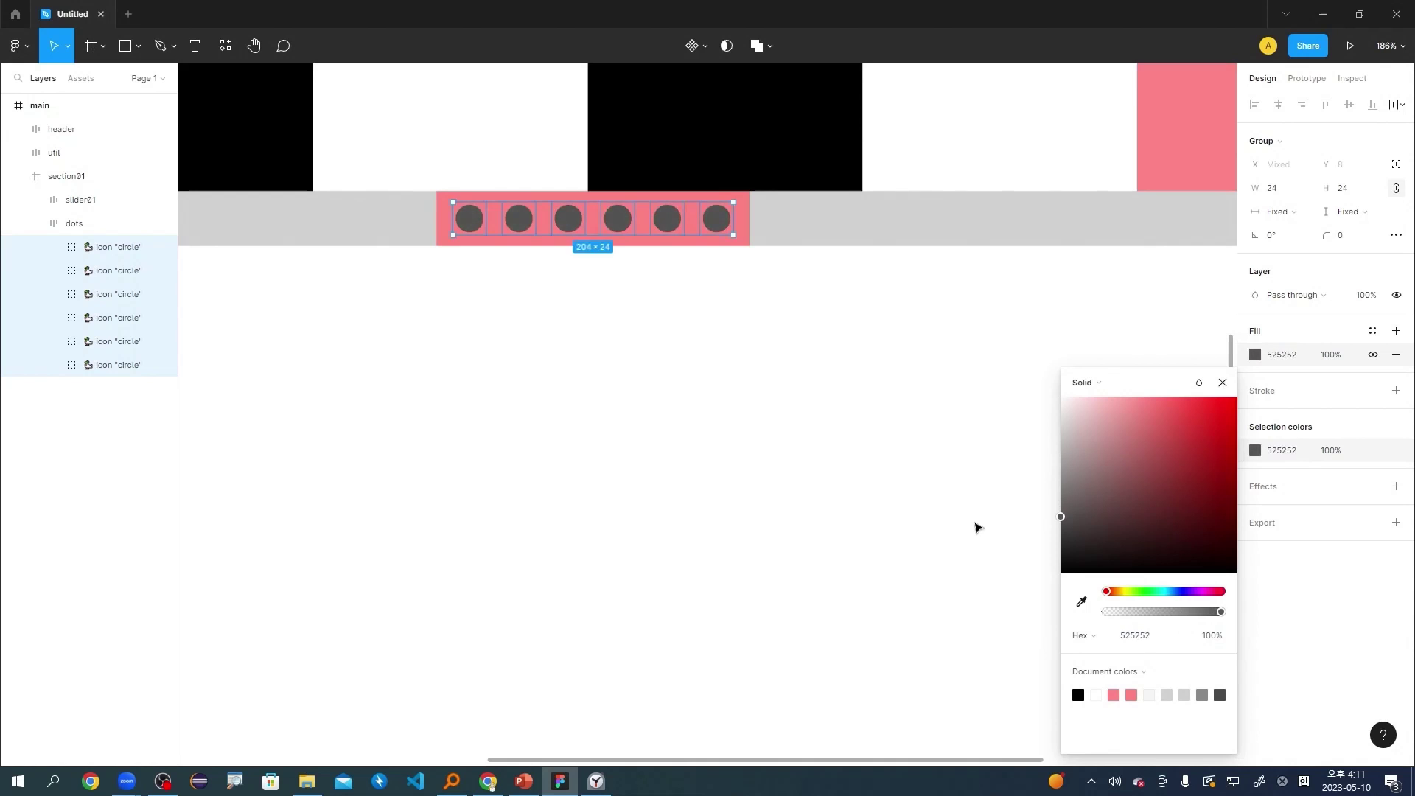
click(888, 432)
Draw an 800-wide frame centred in main's white area below section01 and set its height to 400.
scroll(888, 432, down, 10)
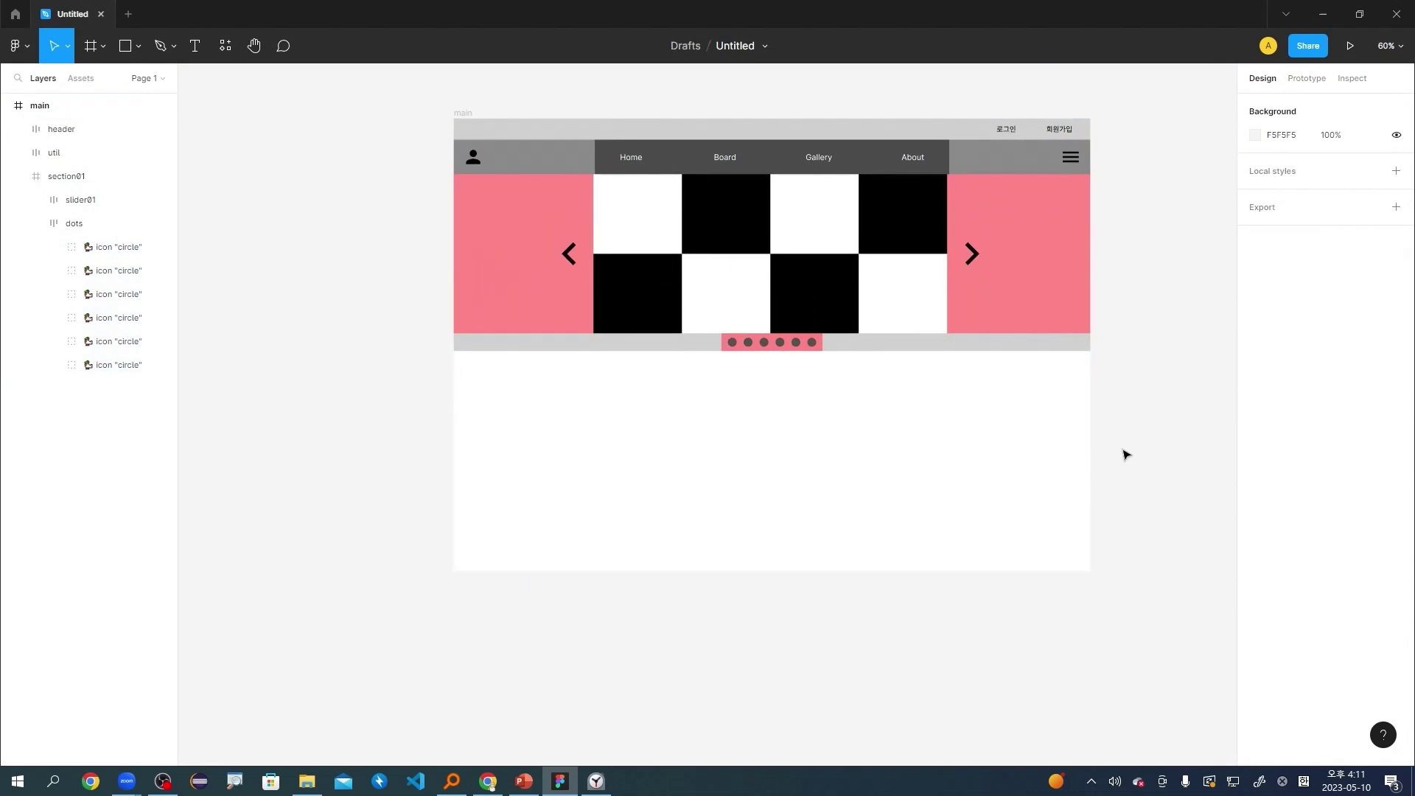
scroll(862, 442, up, 2)
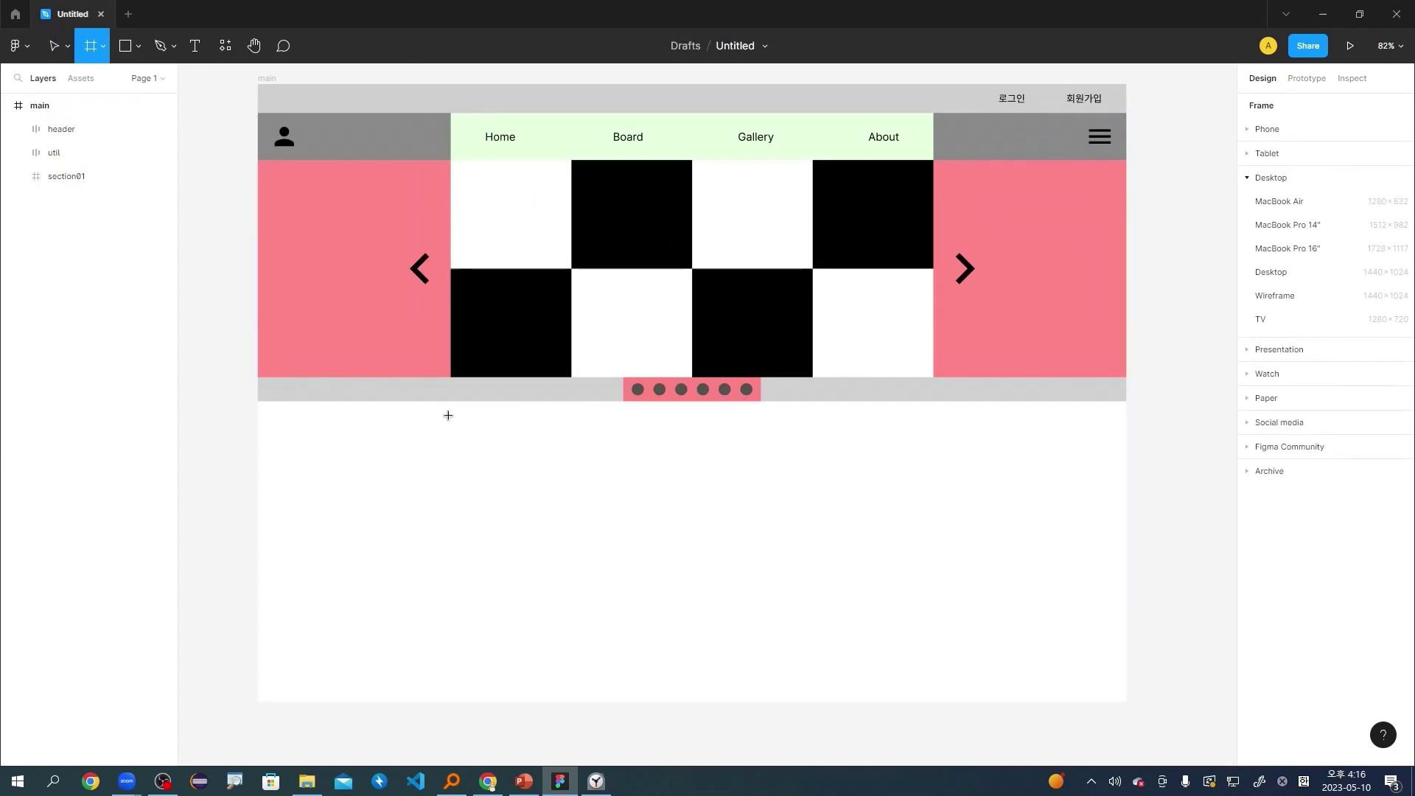
drag(450, 404, 933, 605)
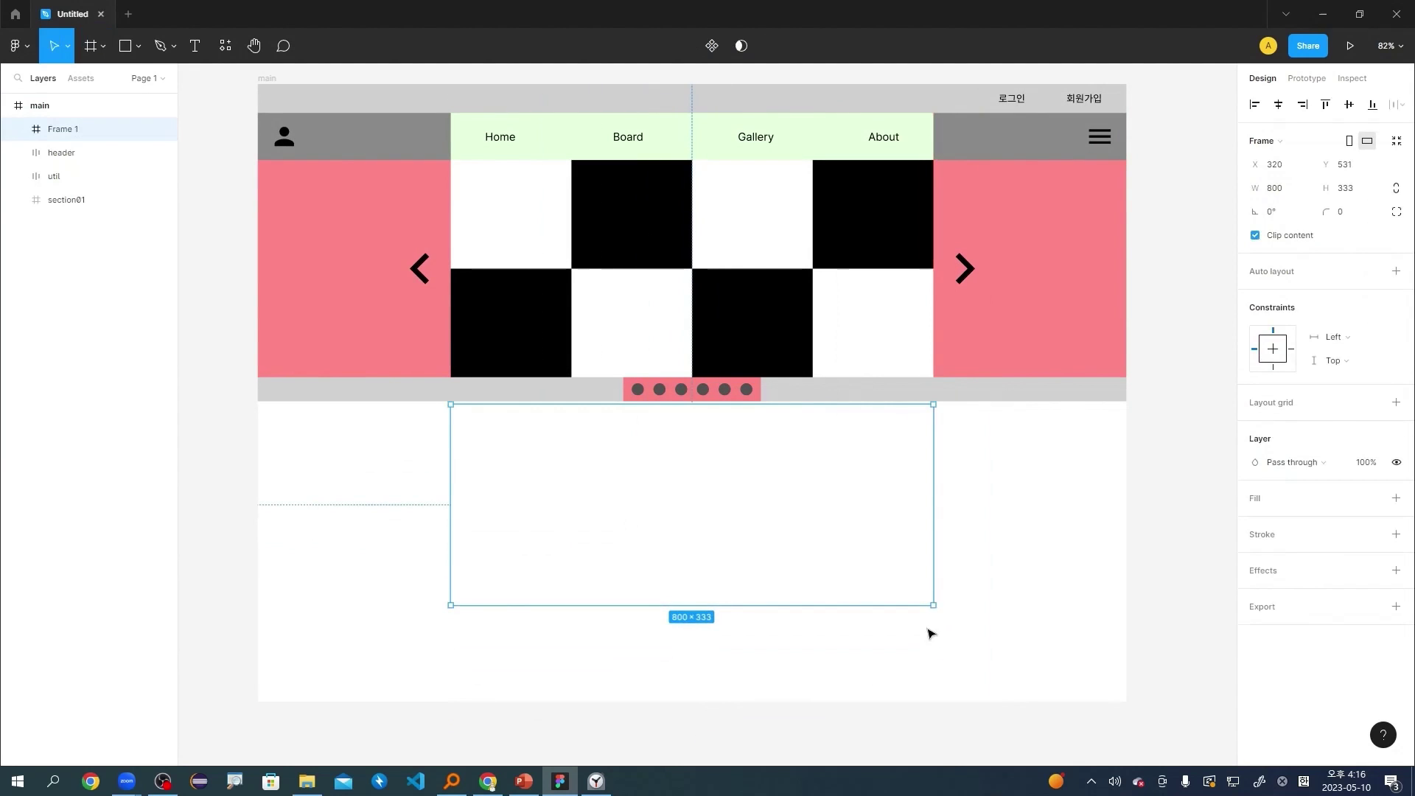
click(1360, 195)
text(400)
key(Return)
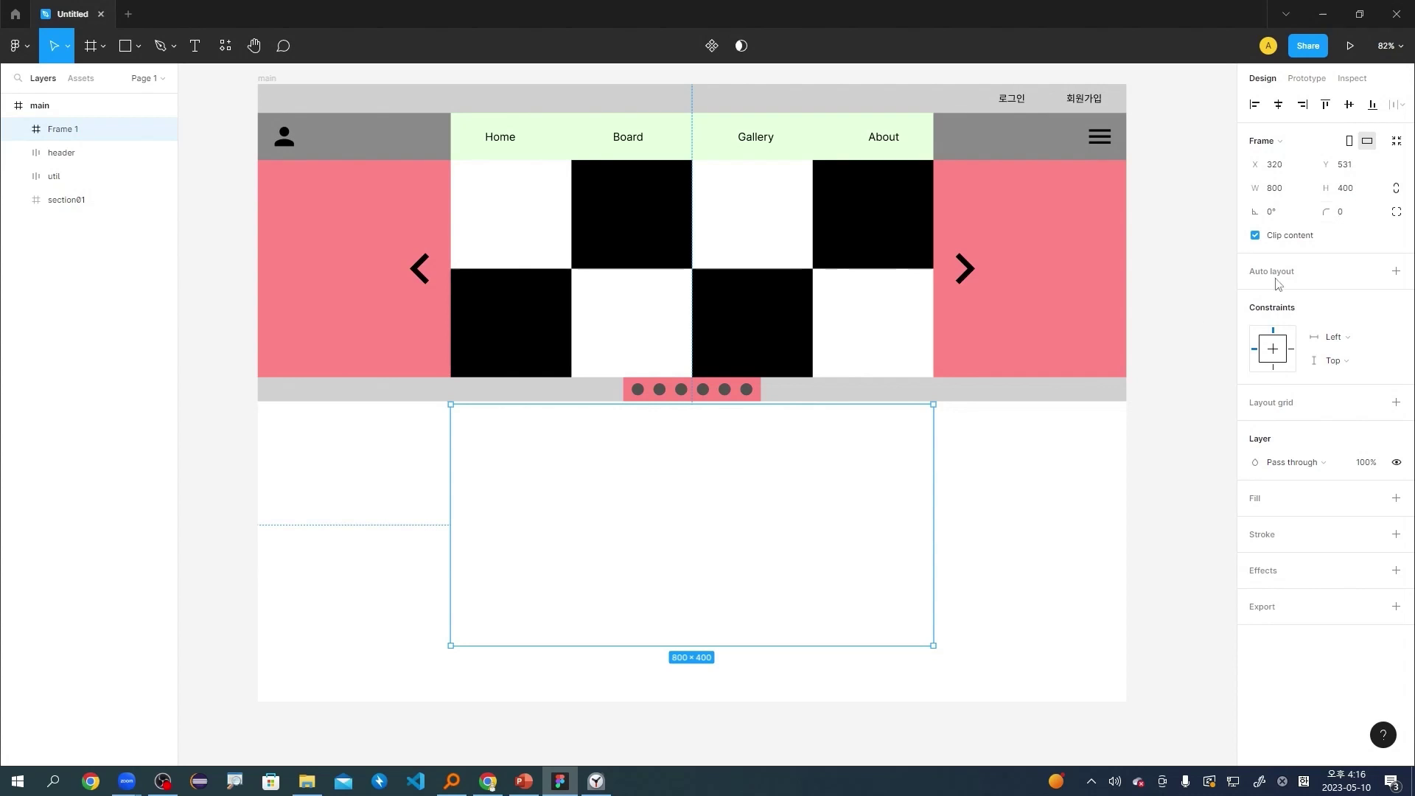
Fill the new frame with light blue DCE6FF and move it to Y 526, flush beneath section01.
click(1397, 500)
click(1254, 522)
drag(1112, 525, 1083, 528)
click(1177, 591)
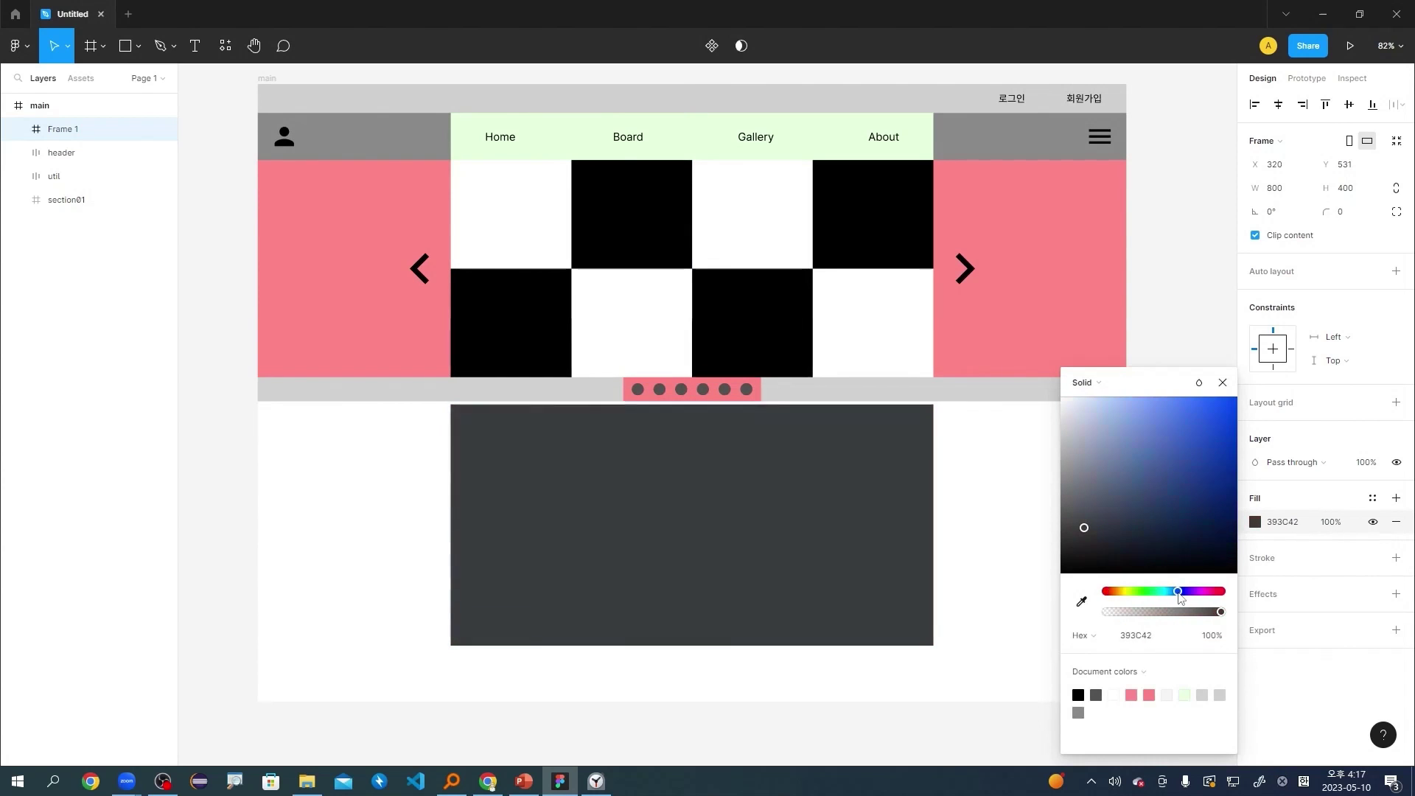
drag(1173, 542, 1089, 390)
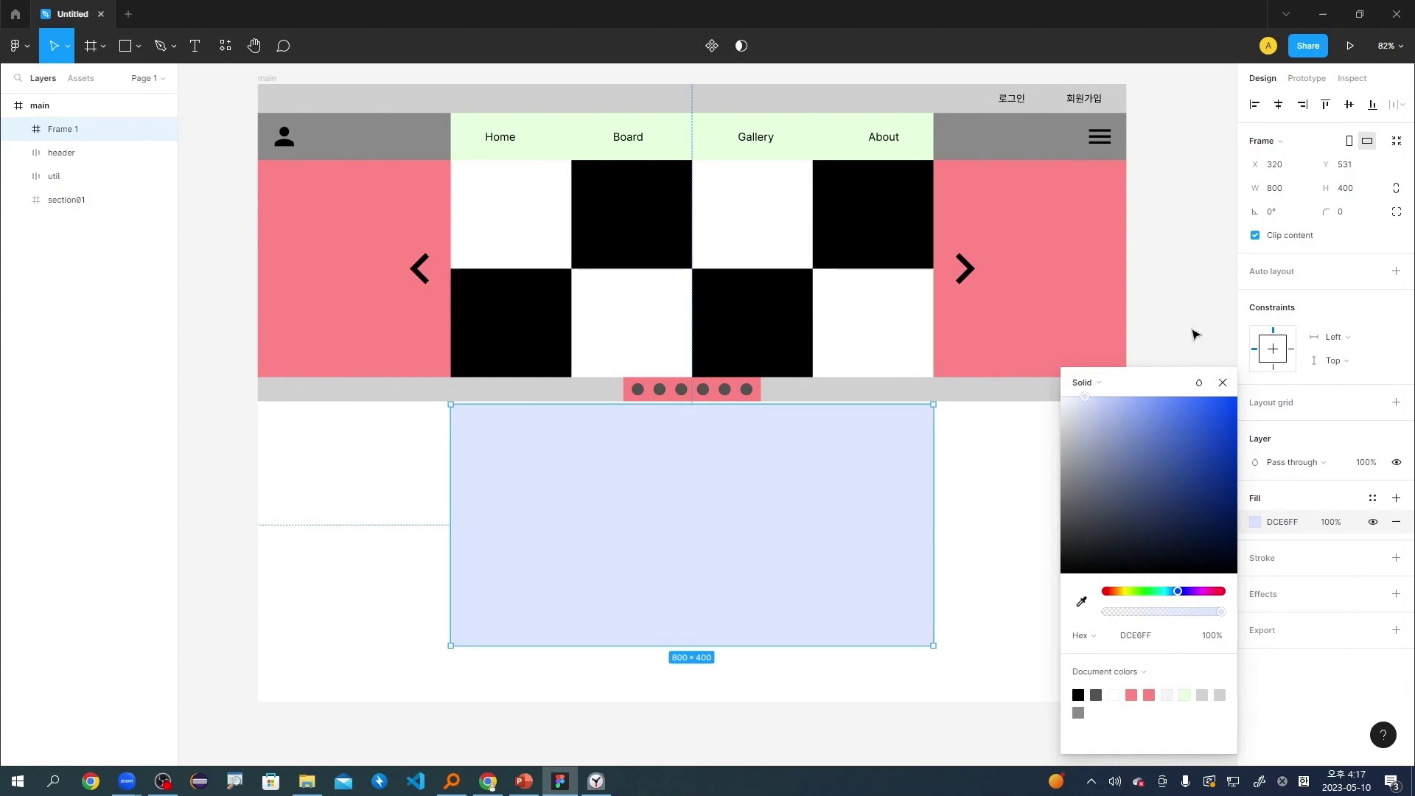
key(Escape)
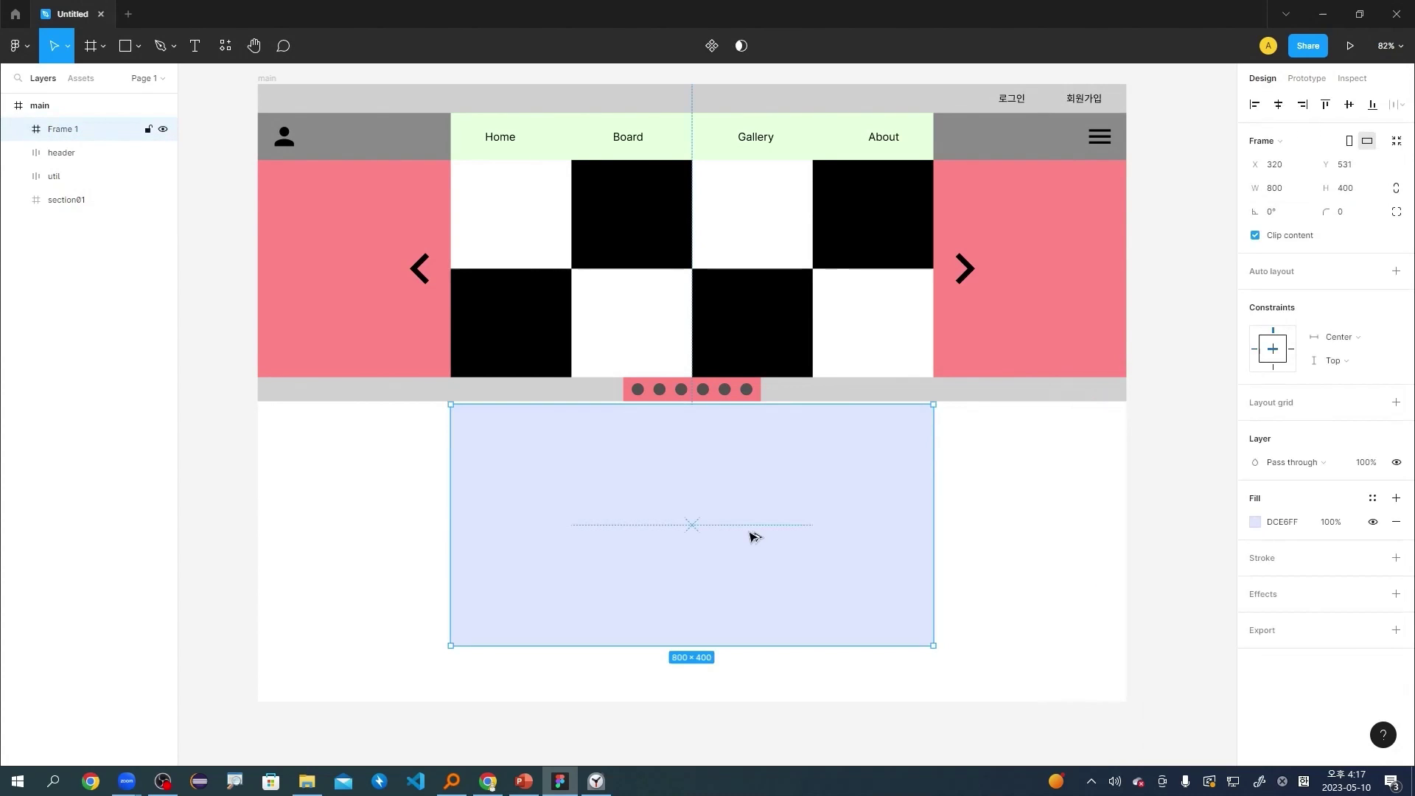
drag(755, 534, 749, 553)
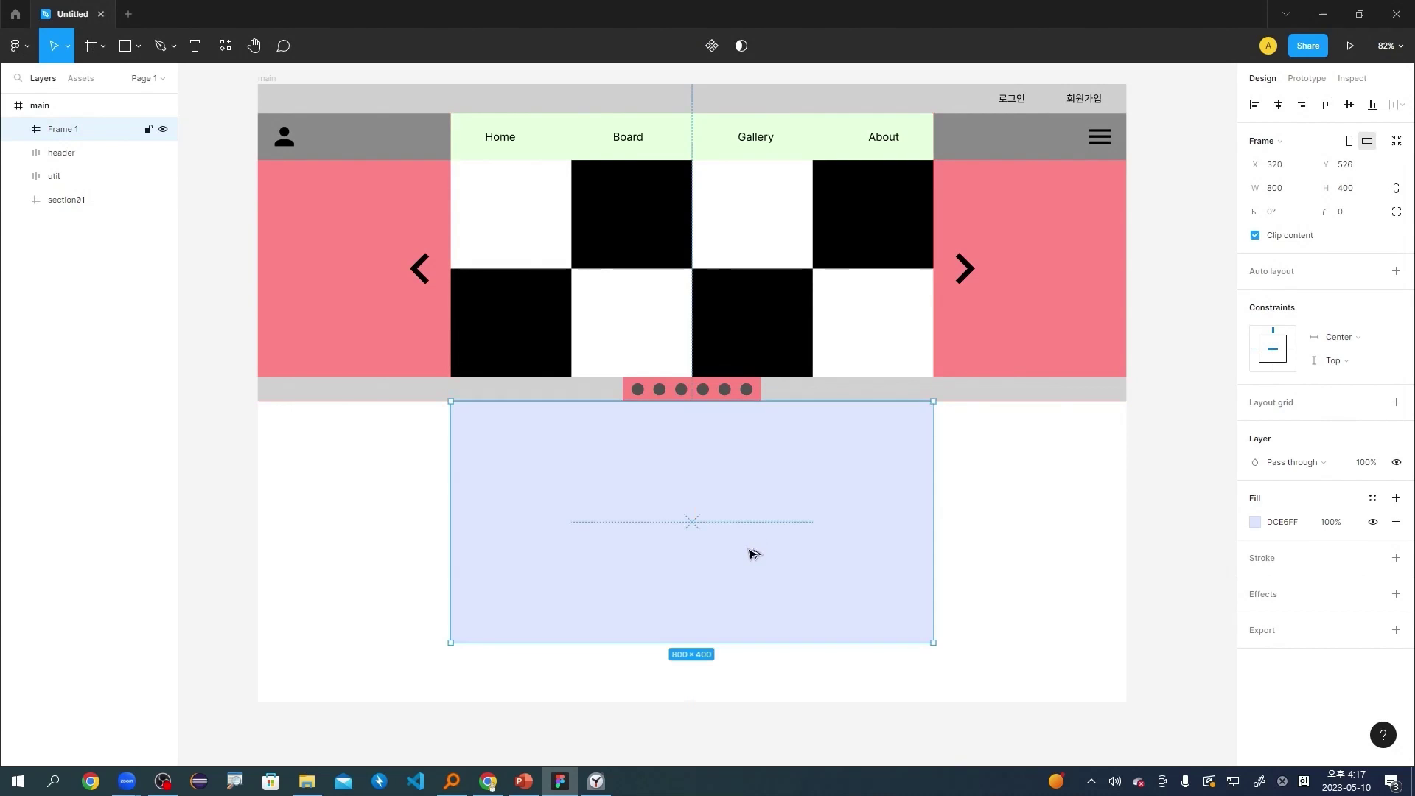
Place the light blue frame below section01 in the layer list and rename it section02.
scroll(806, 627, up, 5)
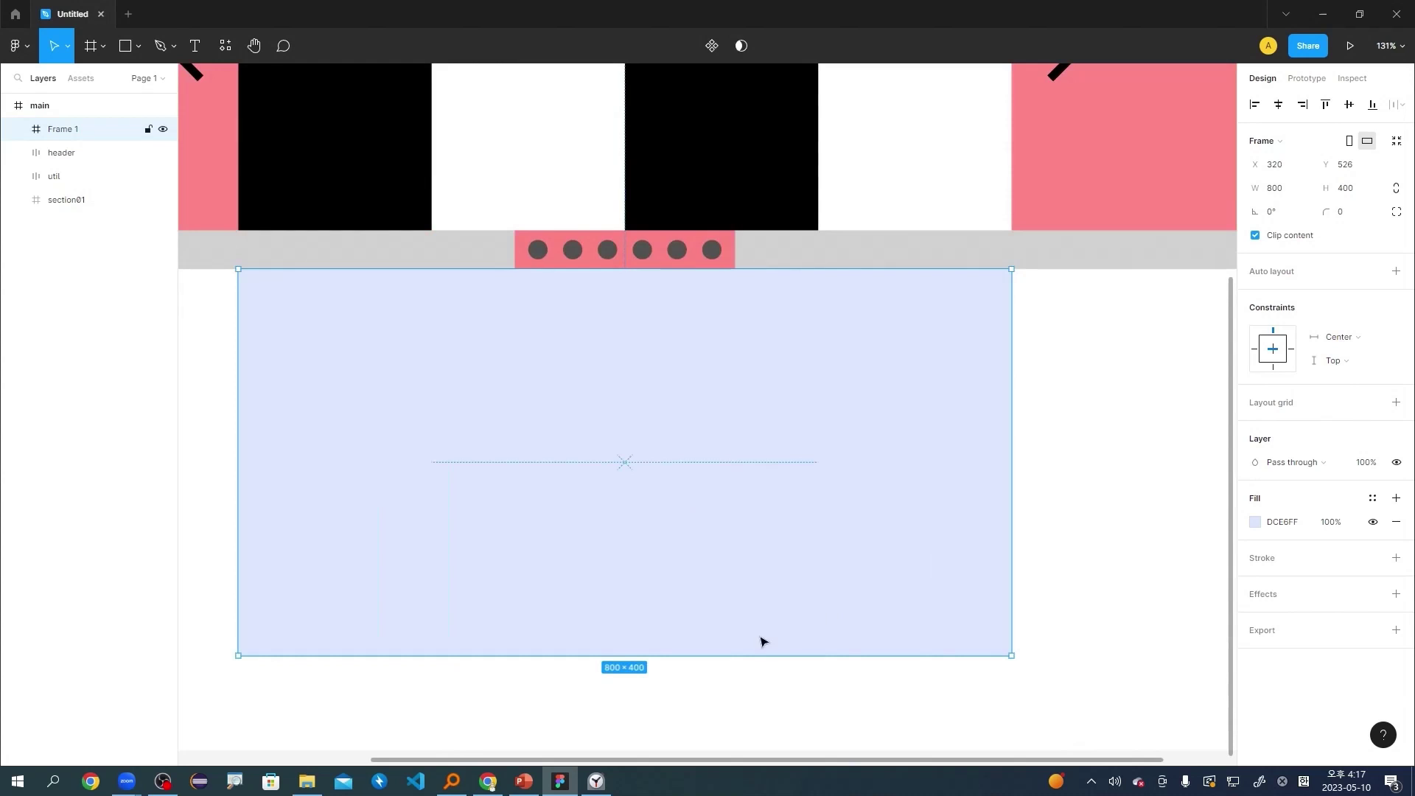
drag(848, 761, 753, 758)
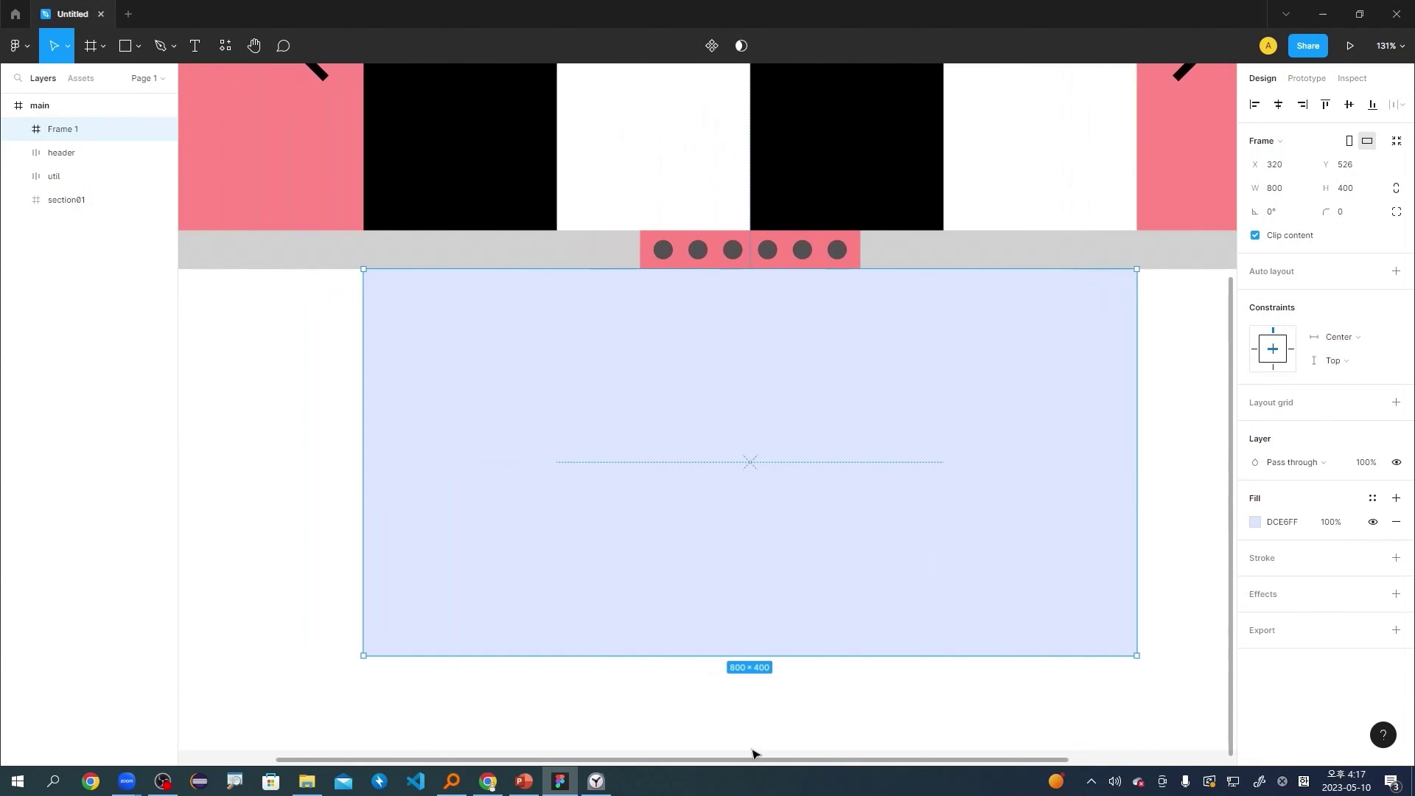
scroll(862, 673, down, 2)
scroll(951, 641, up, 2)
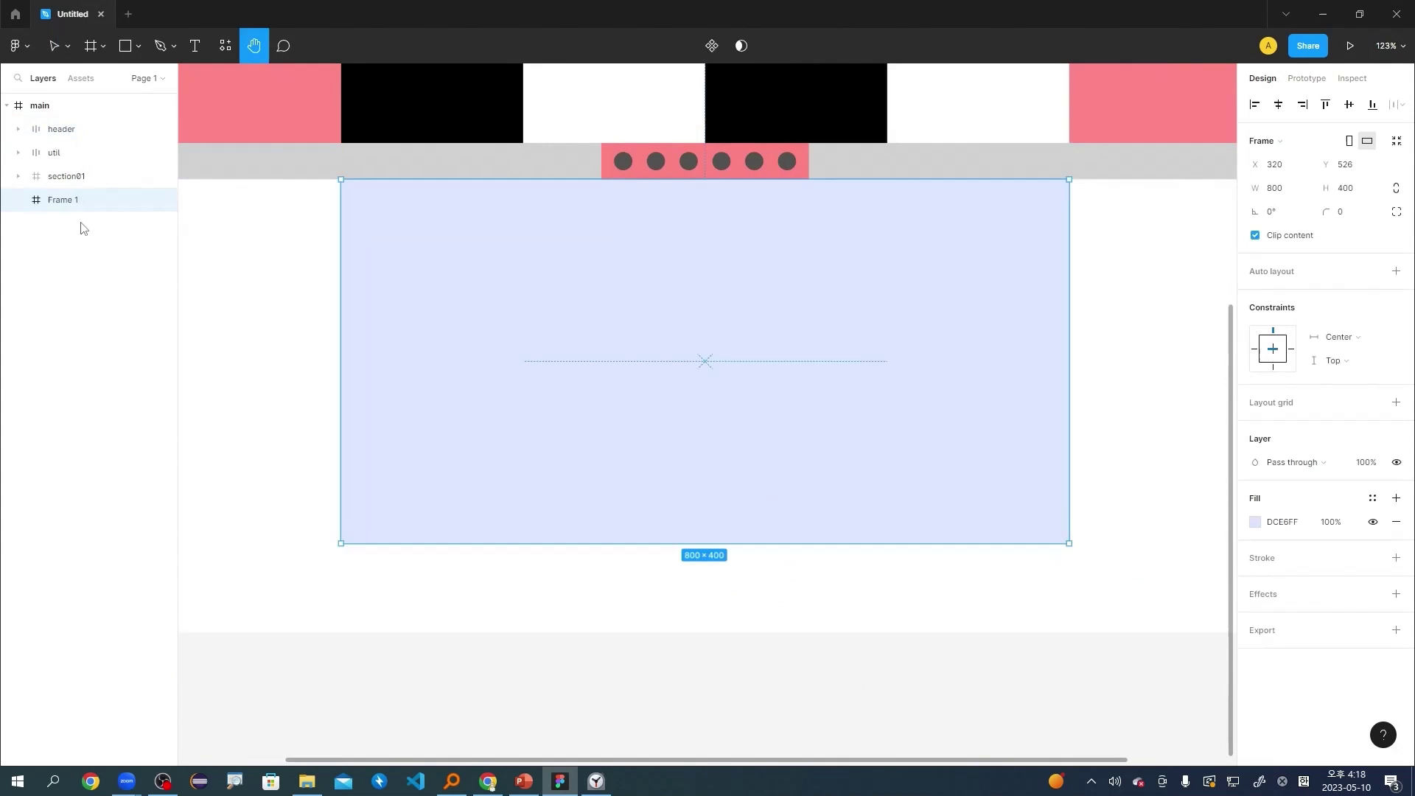
double_click(75, 200)
text(sec)
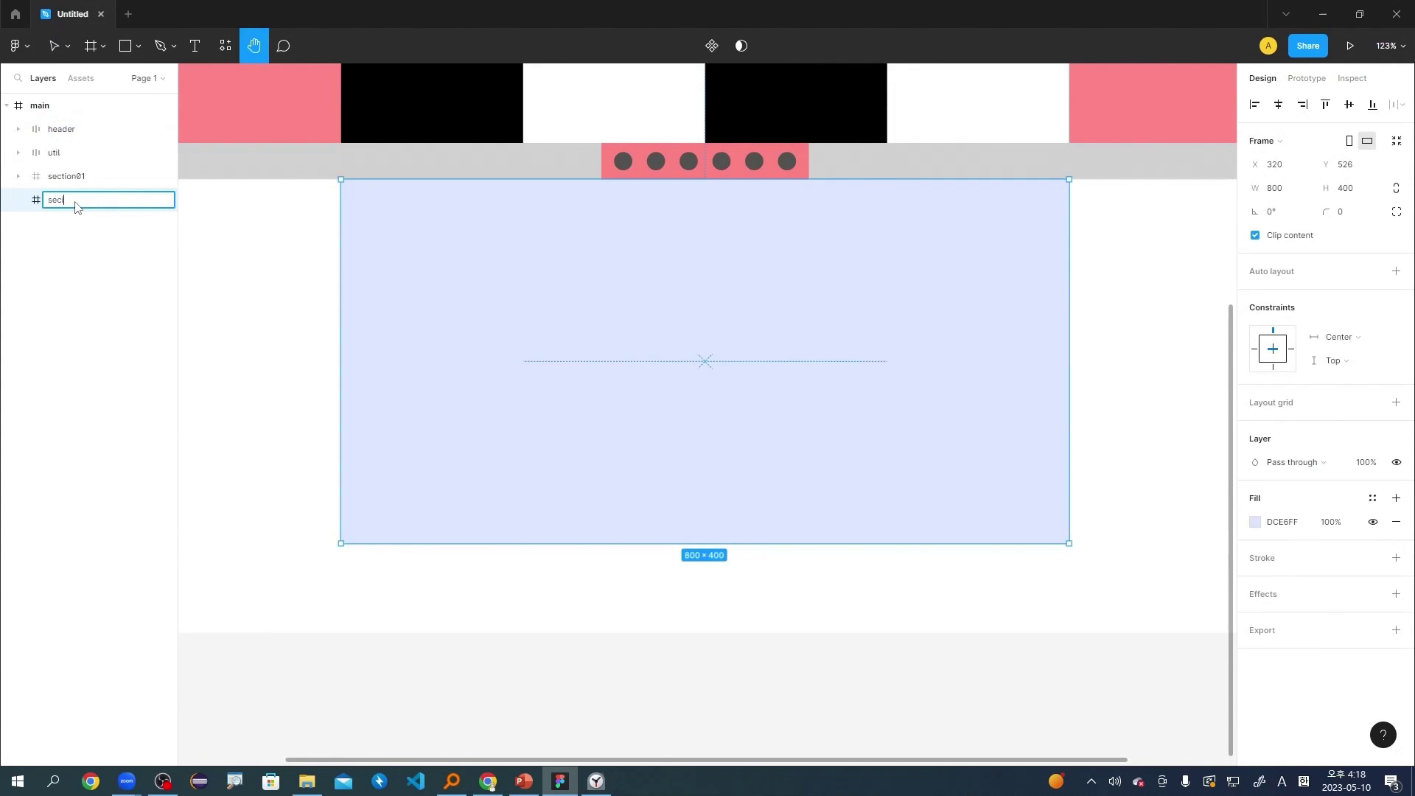
text(tion02)
key(Return)
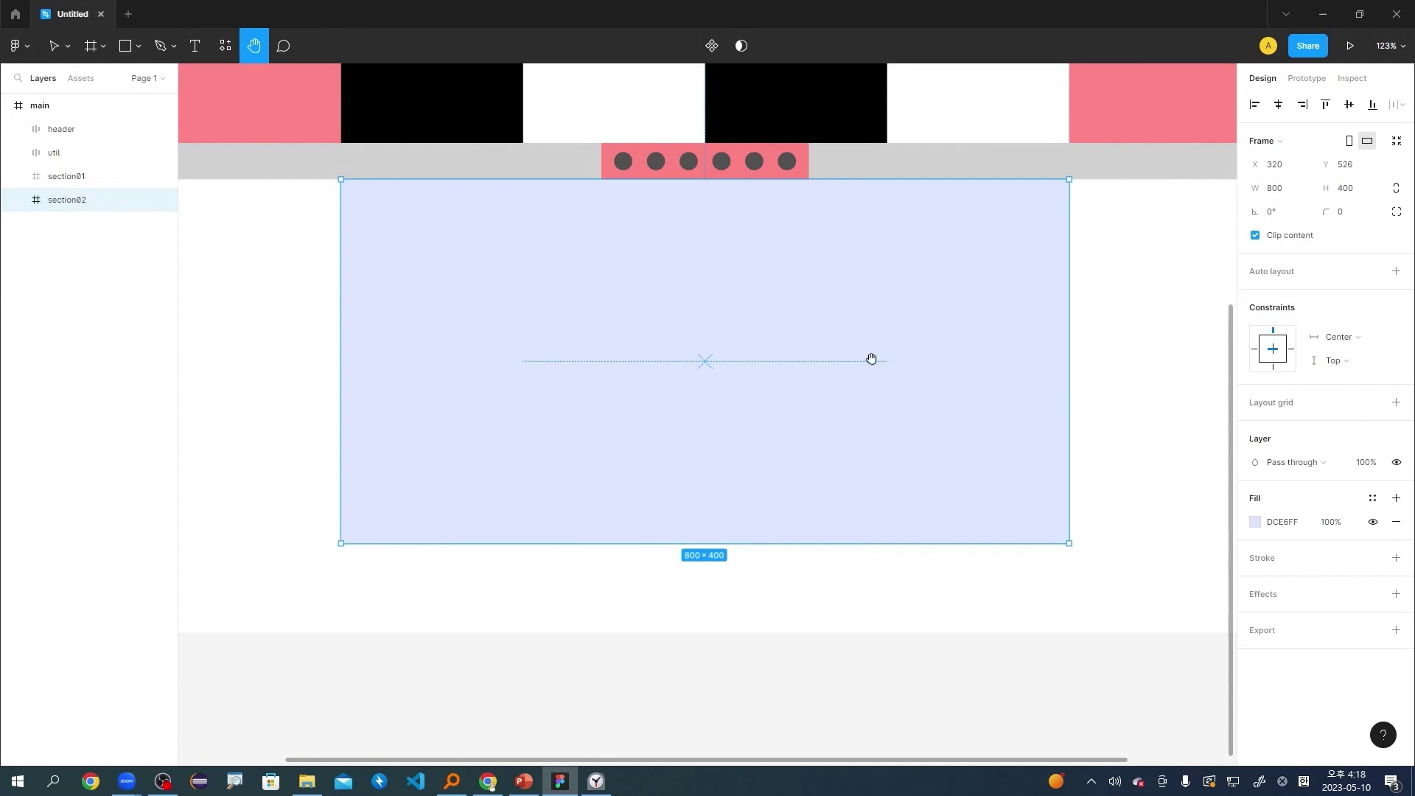
Draw an inner frame about 712 × 308 inside section02, starting near its upper-left corner.
click(103, 46)
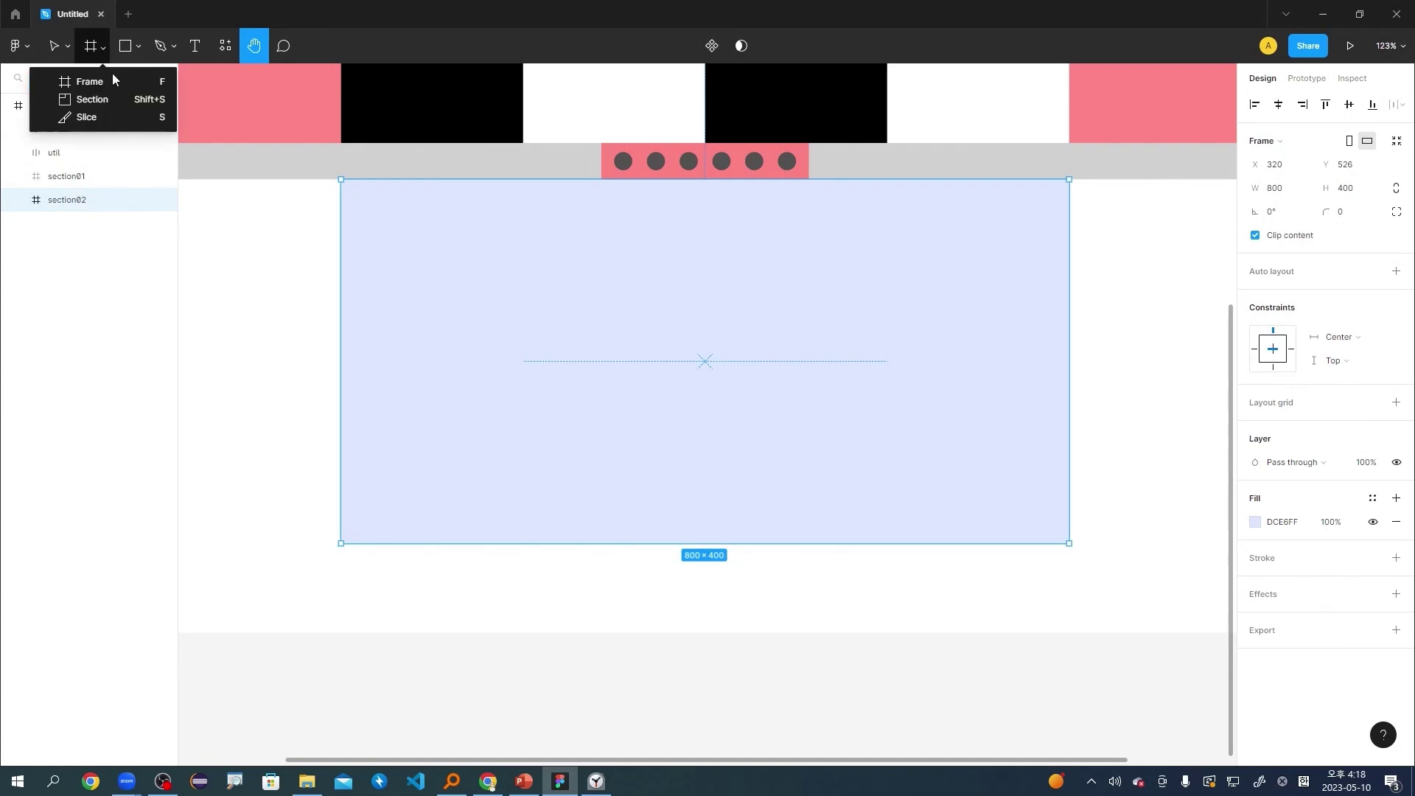
click(112, 73)
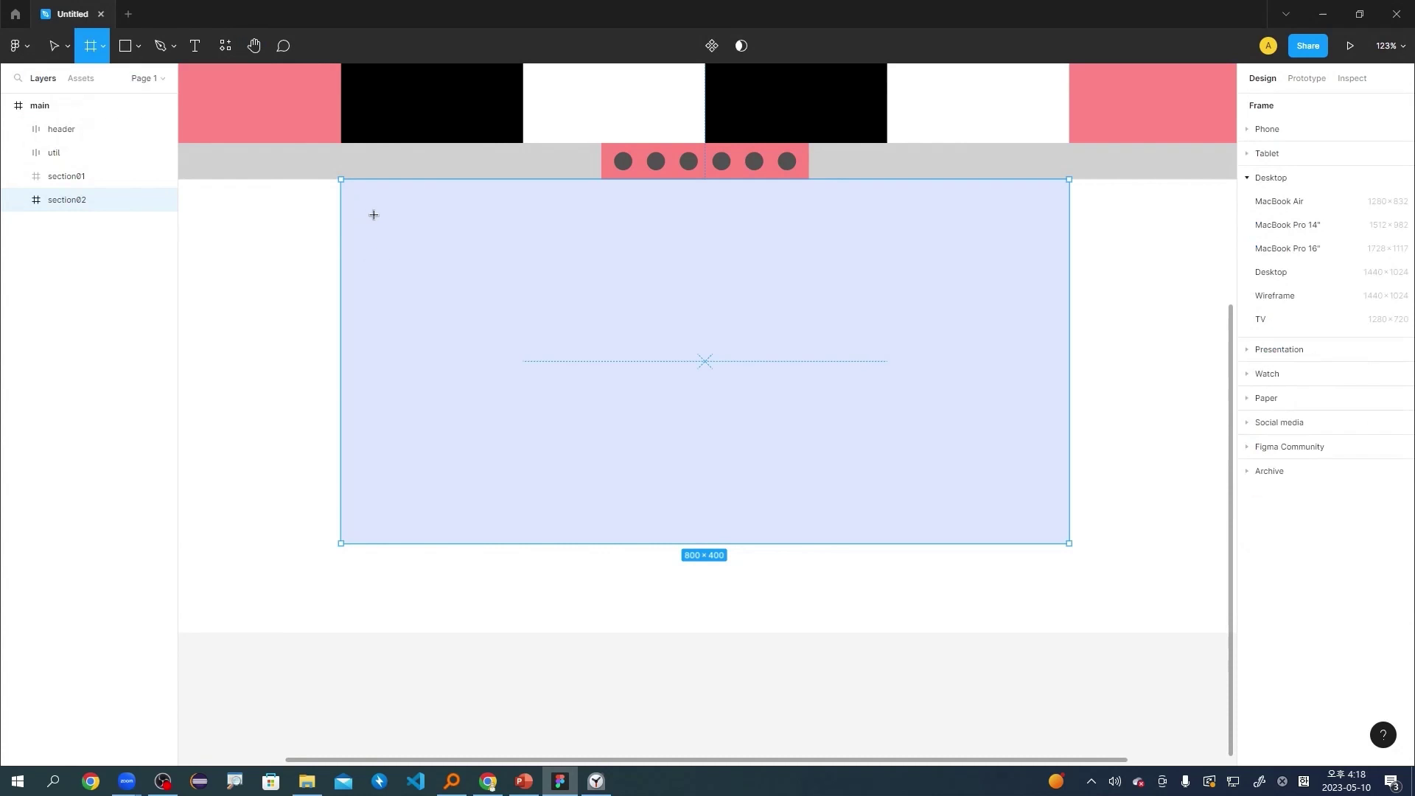
mouse_move(374, 214)
mouse_down()
mouse_move(988, 518)
mouse_move(1021, 495)
mouse_up()
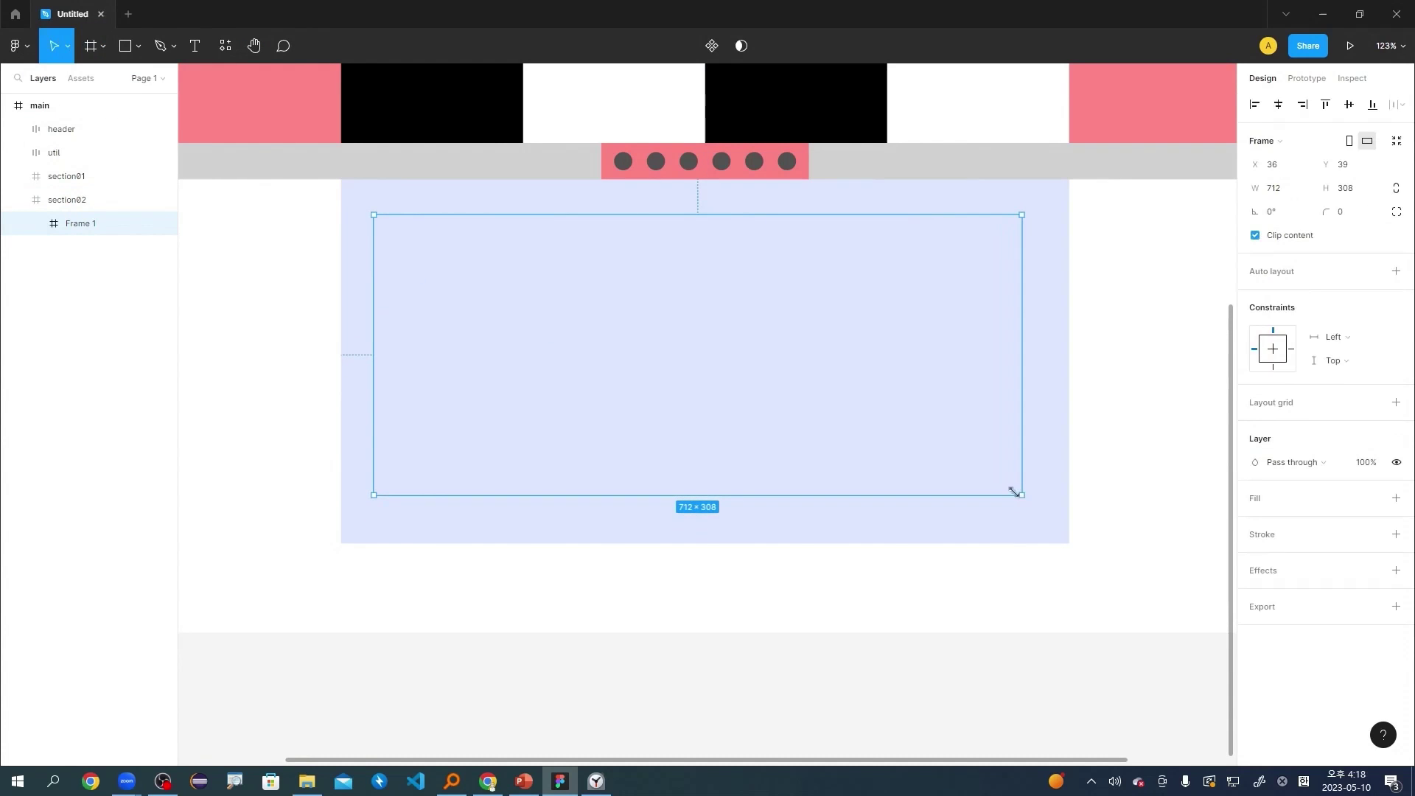
Resize the frame inside section02 to a width of 660 and a height of 300.
click(1286, 191)
key(Return)
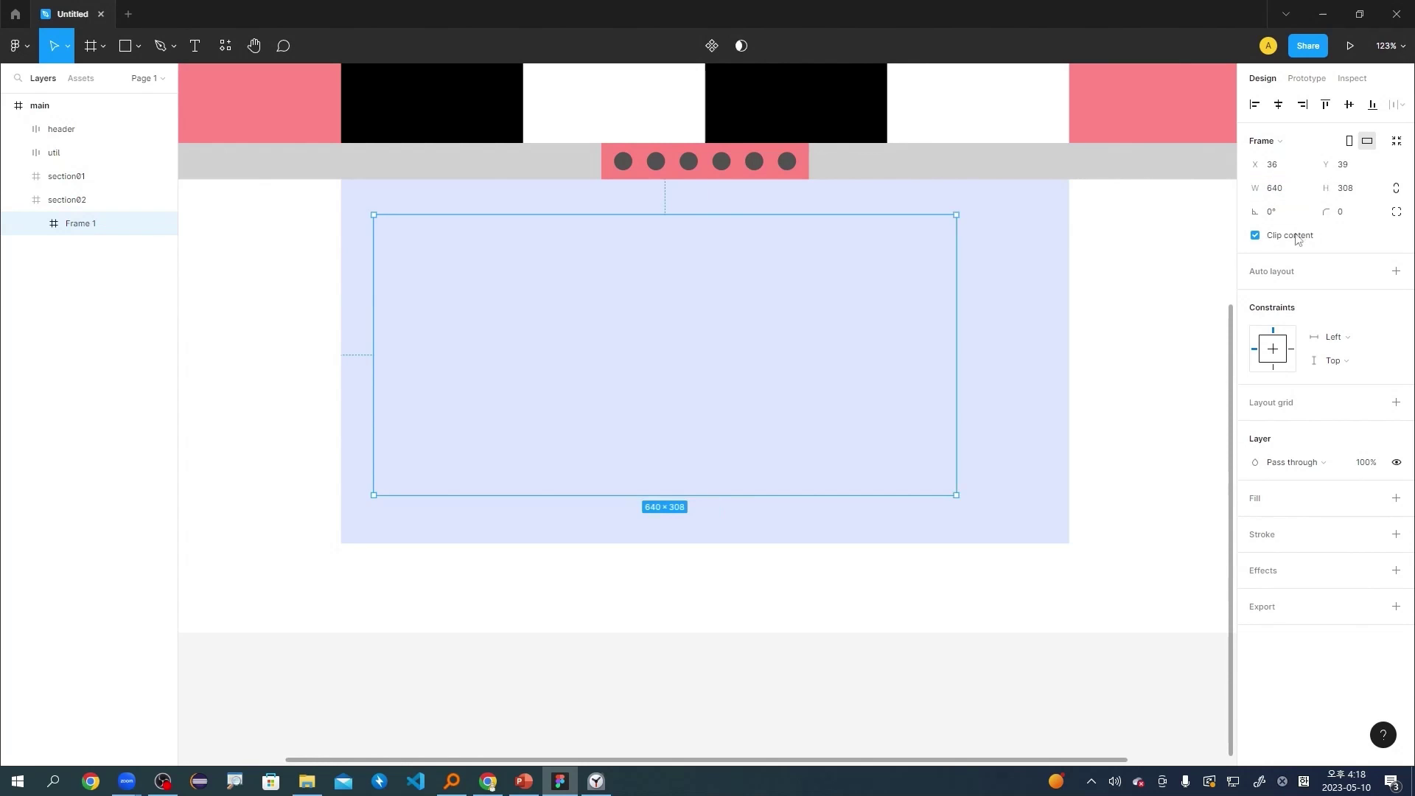
click(1299, 195)
text(660)
key(Return)
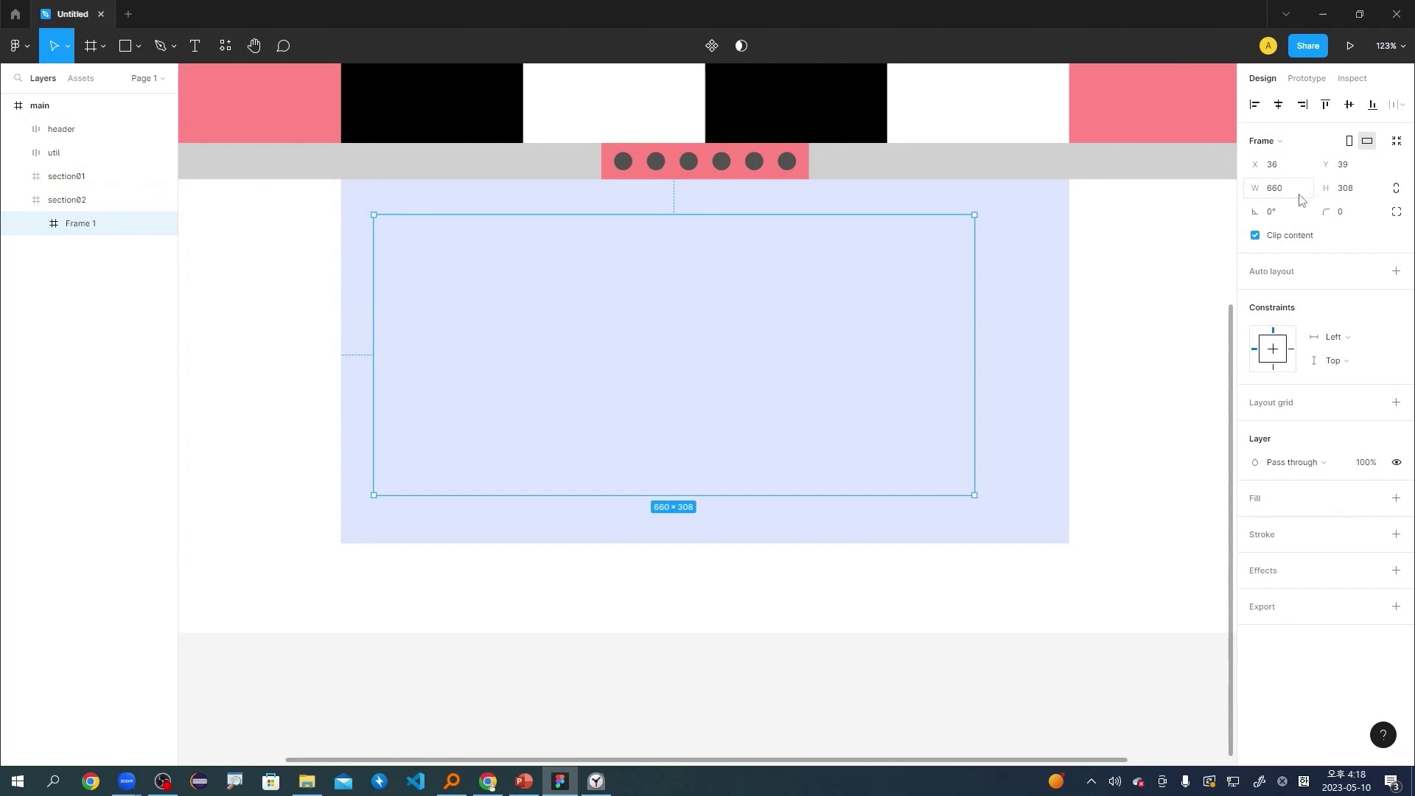
click(1363, 190)
text(300)
key(Return)
click(1360, 192)
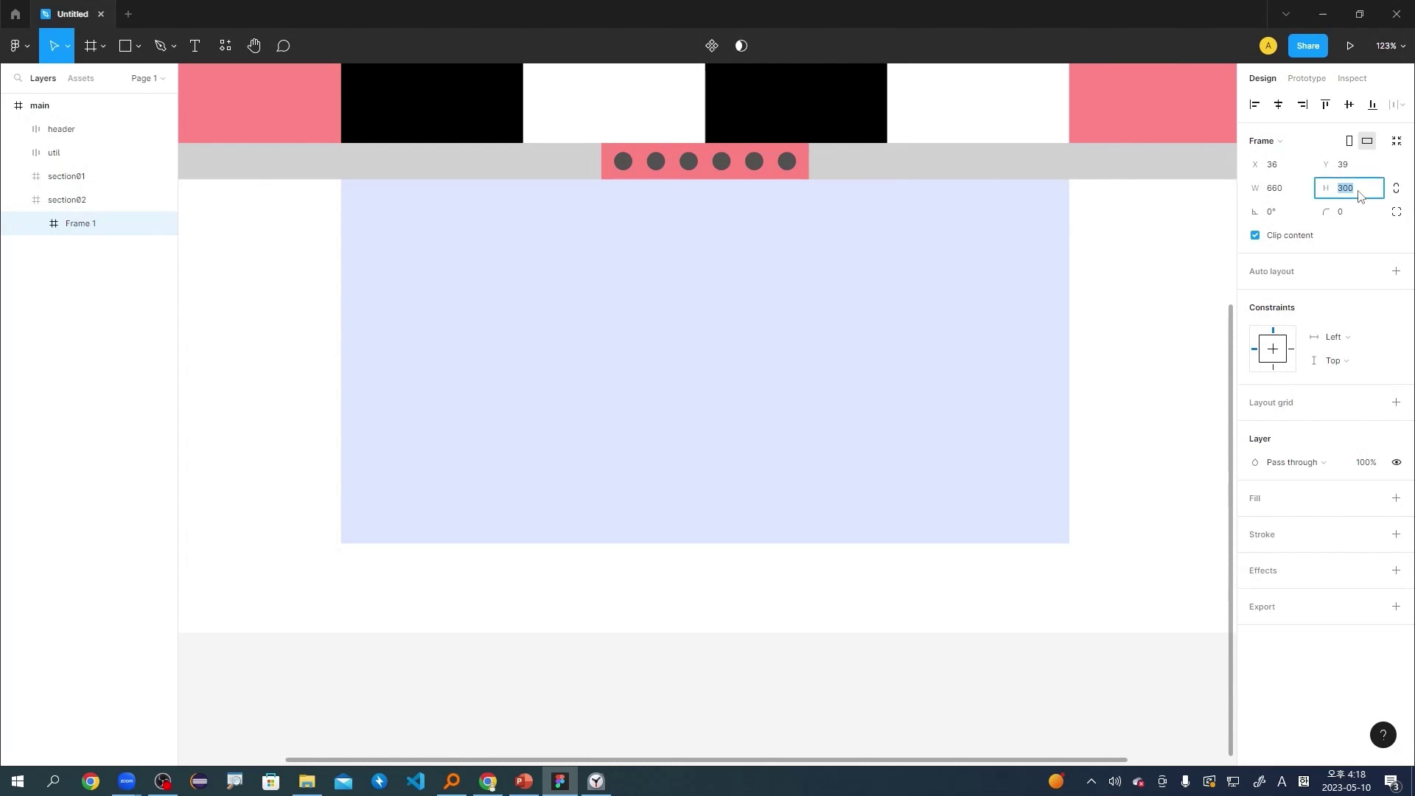
Add a near-white FCFCFC fill to the frame inside section02.
click(1395, 498)
click(1254, 521)
click(1083, 435)
drag(1042, 445, 931, 407)
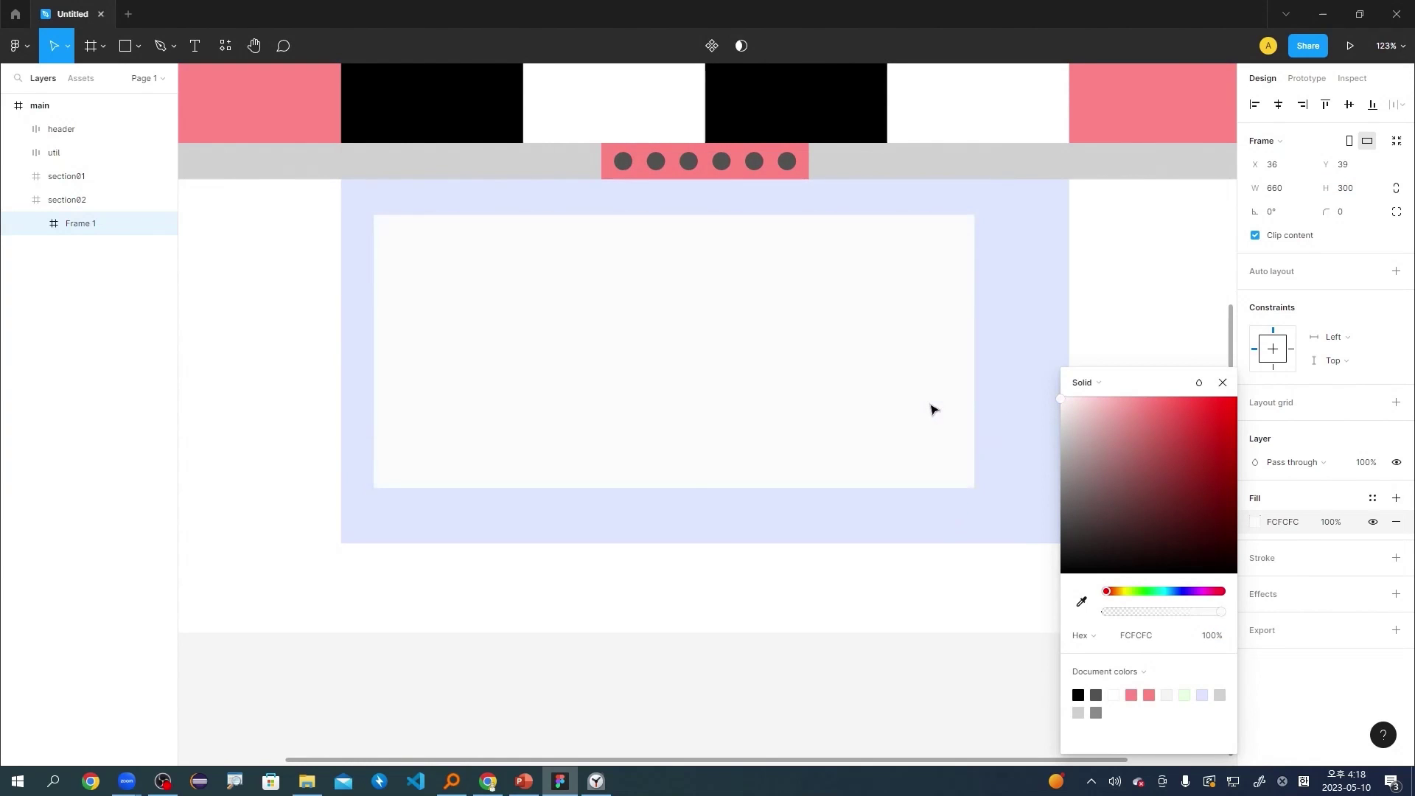
Widen the near-white inner frame to 700 and center it within section02 at X 50, Y 50.
drag(806, 353, 837, 363)
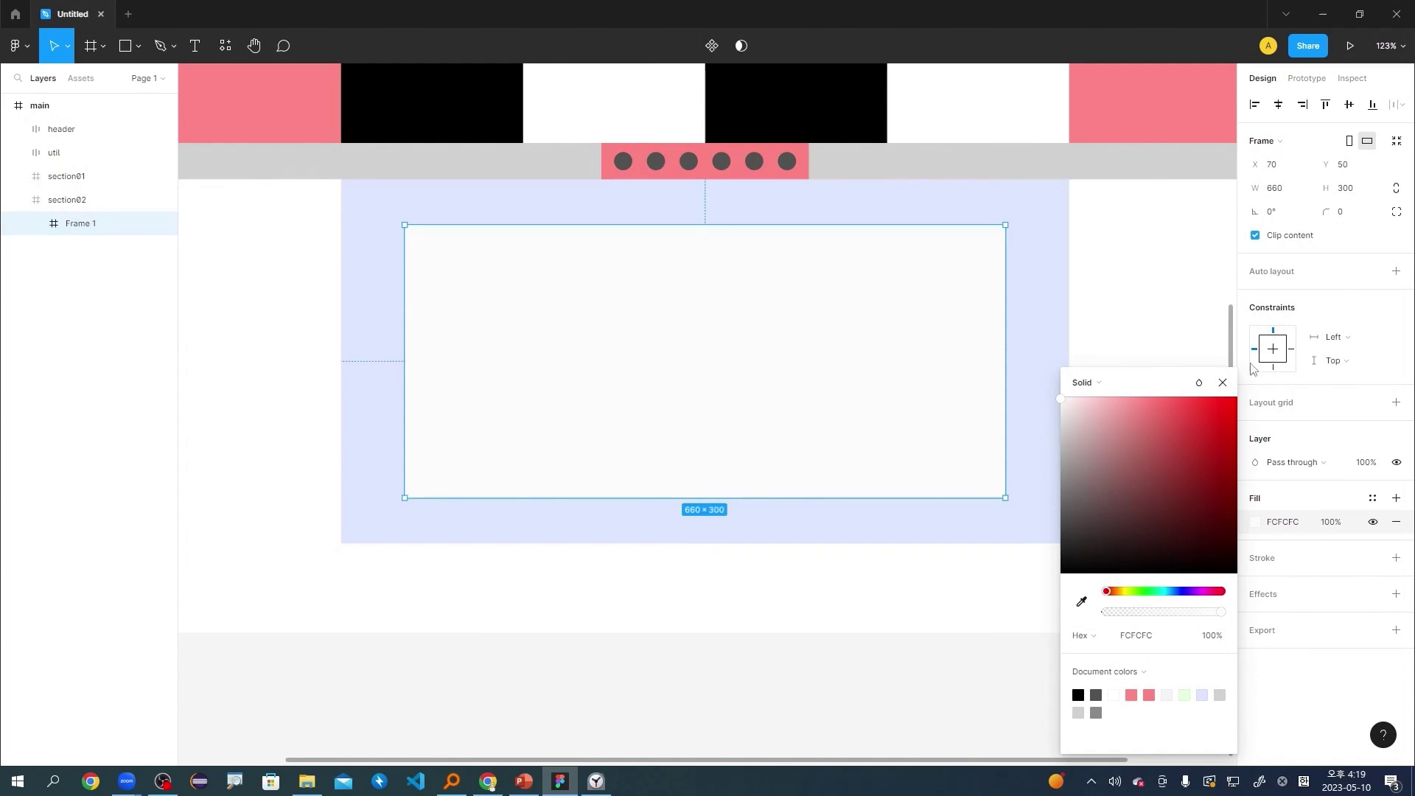
click(1301, 196)
text(700)
key(Return)
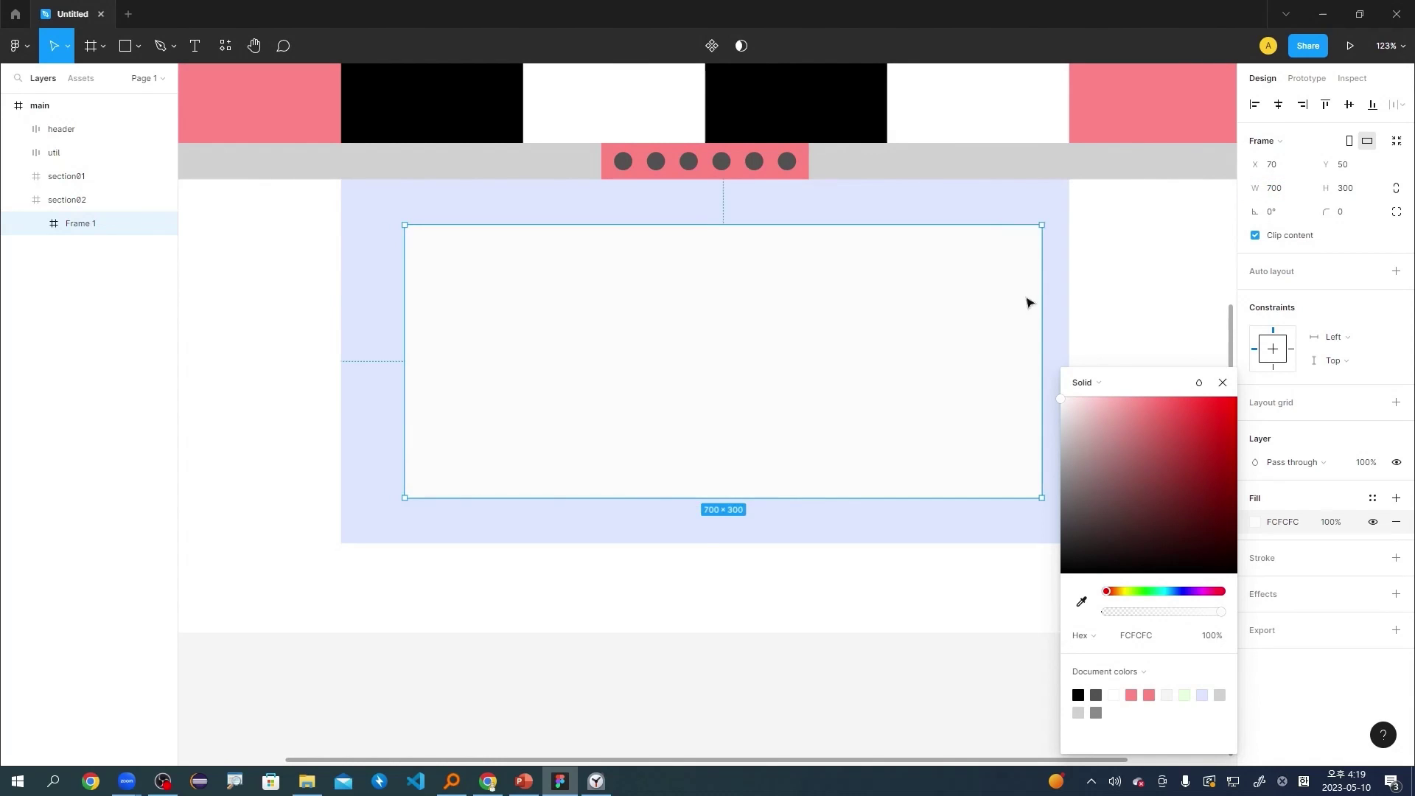
key(shift+Left)
key(shift+Left)
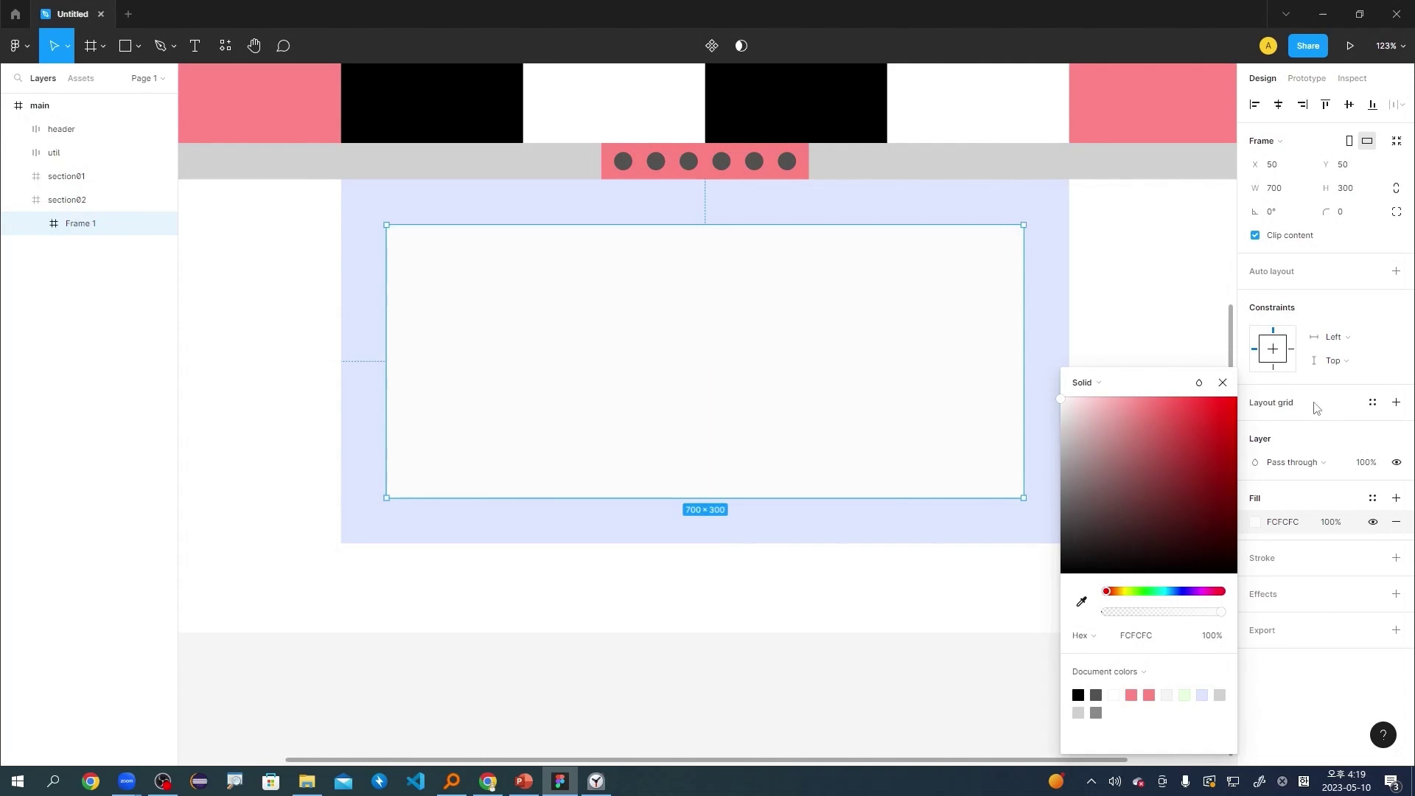
click(1222, 382)
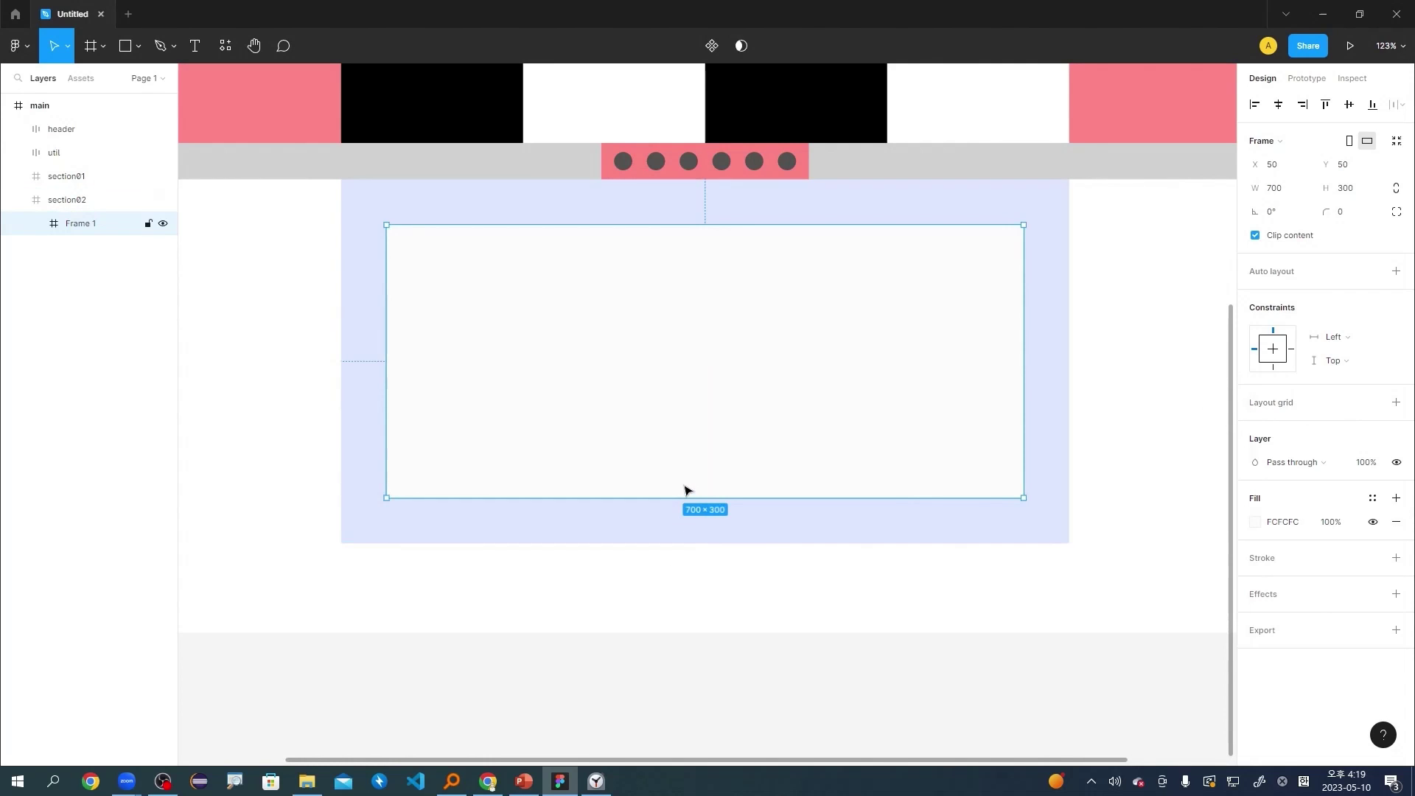
Rename the inner frame of section02 to card view.
double_click(87, 223)
text(vs)
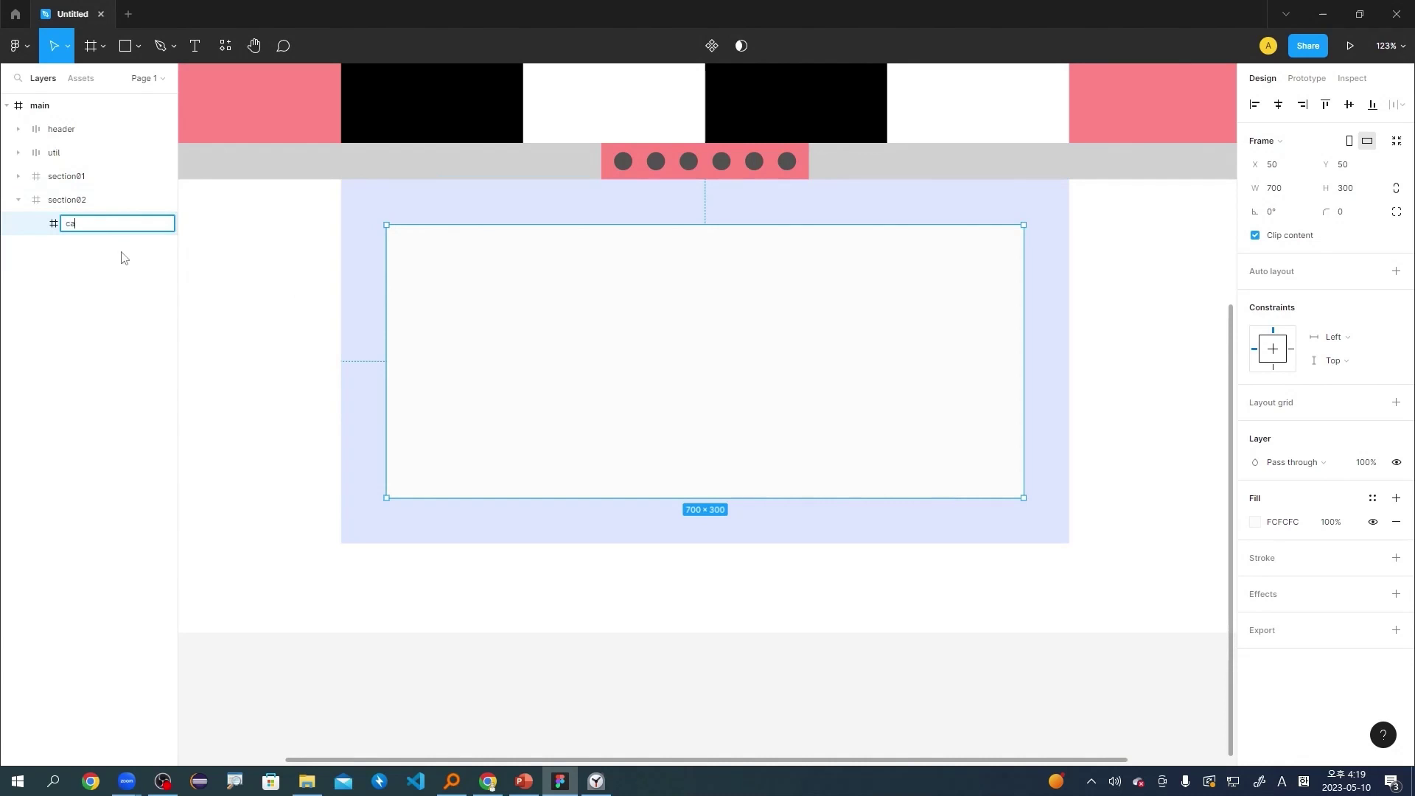
text(ew)
key(Return)
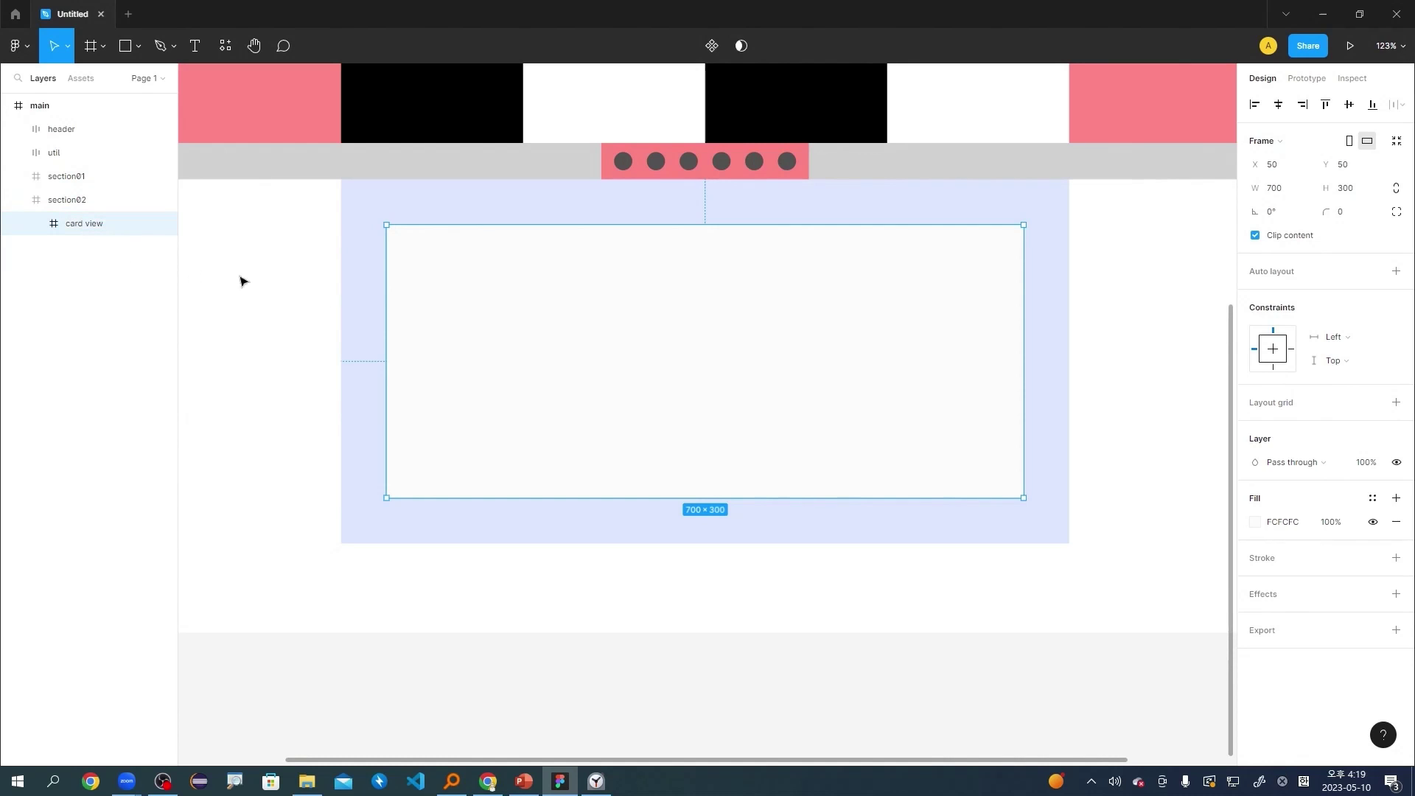
Draw a rectangle about 252 × 289 on the empty canvas to the left of the main frame.
key(h)
scroll(563, 325, down, 3)
key(r)
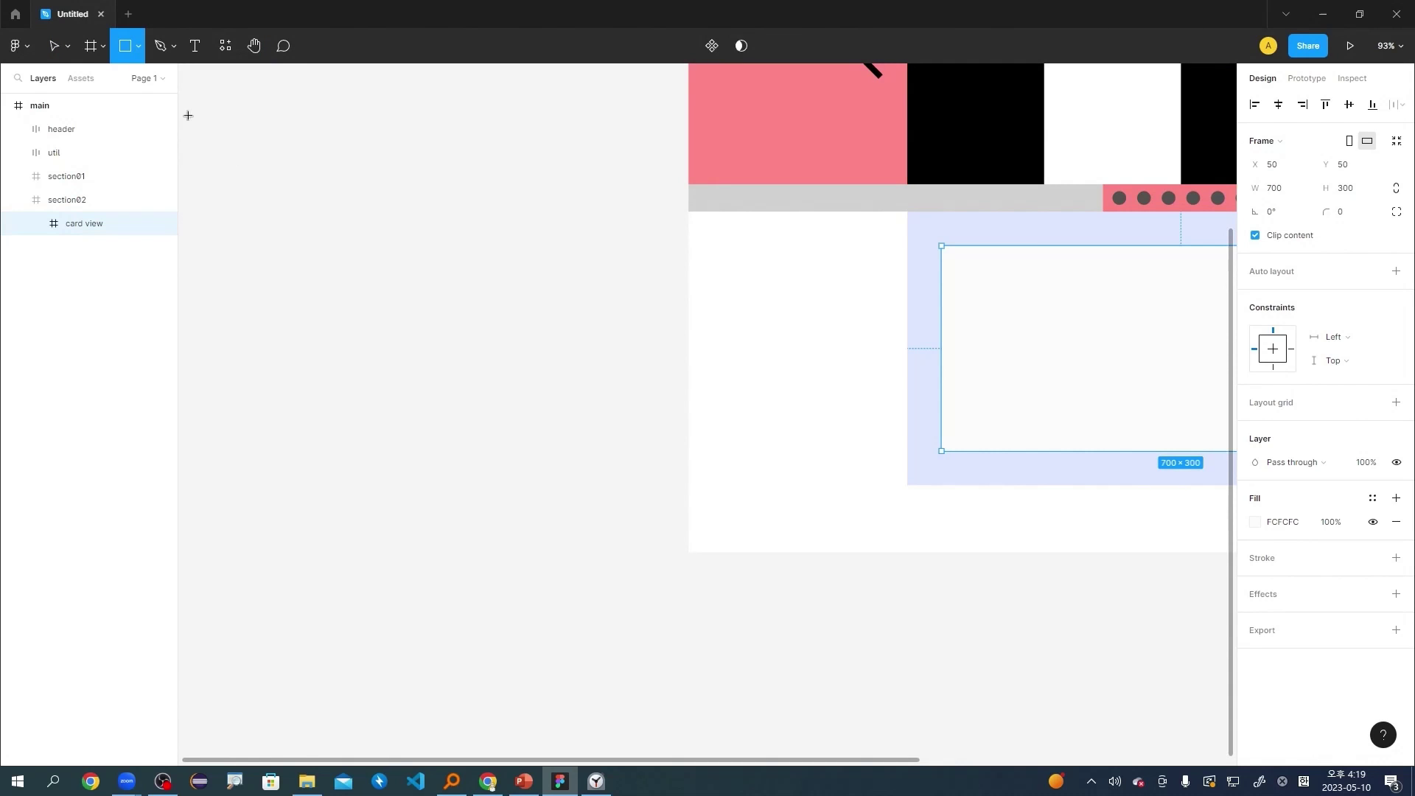
click(139, 46)
click(147, 85)
drag(313, 249, 484, 446)
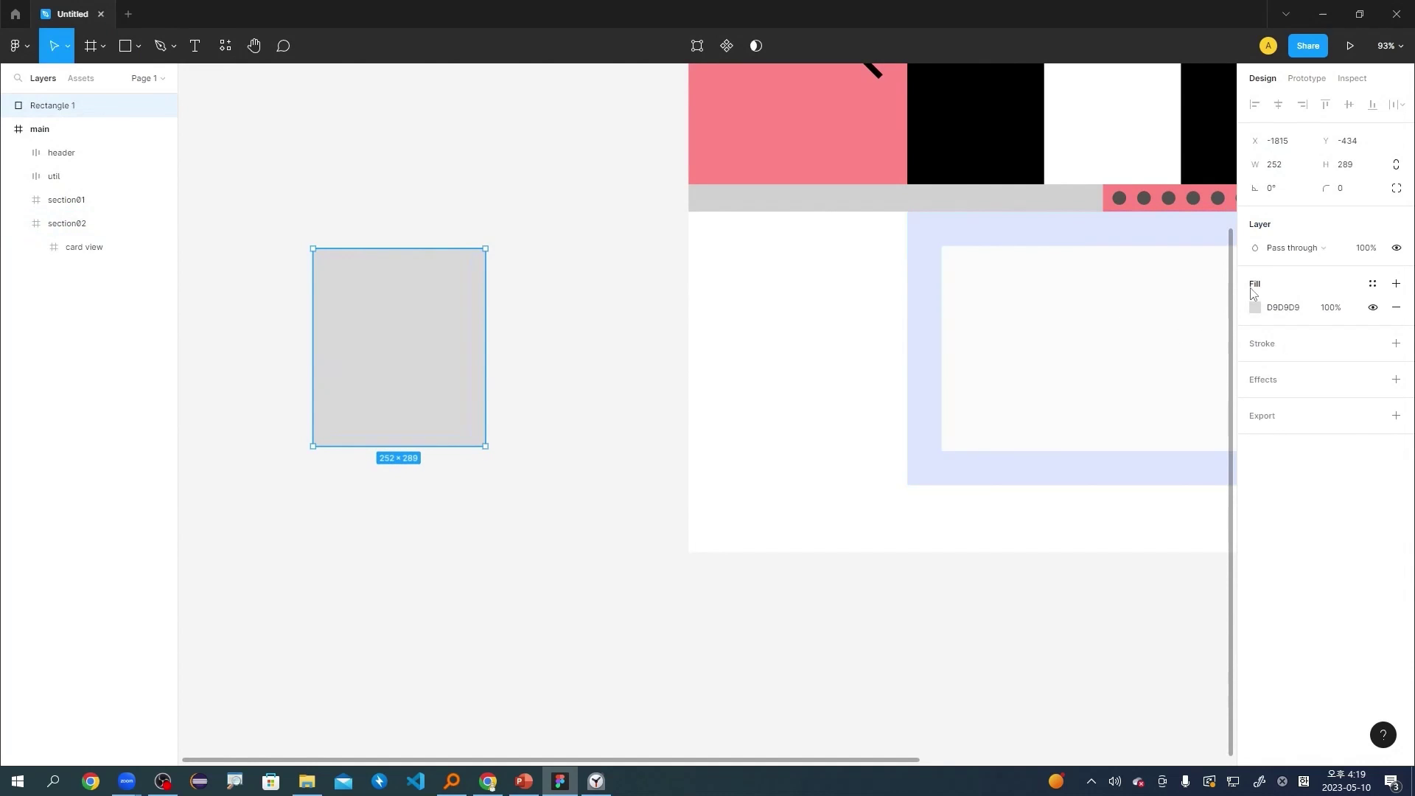
Resize the new grey rectangle to 220 wide and 300 high.
click(996, 356)
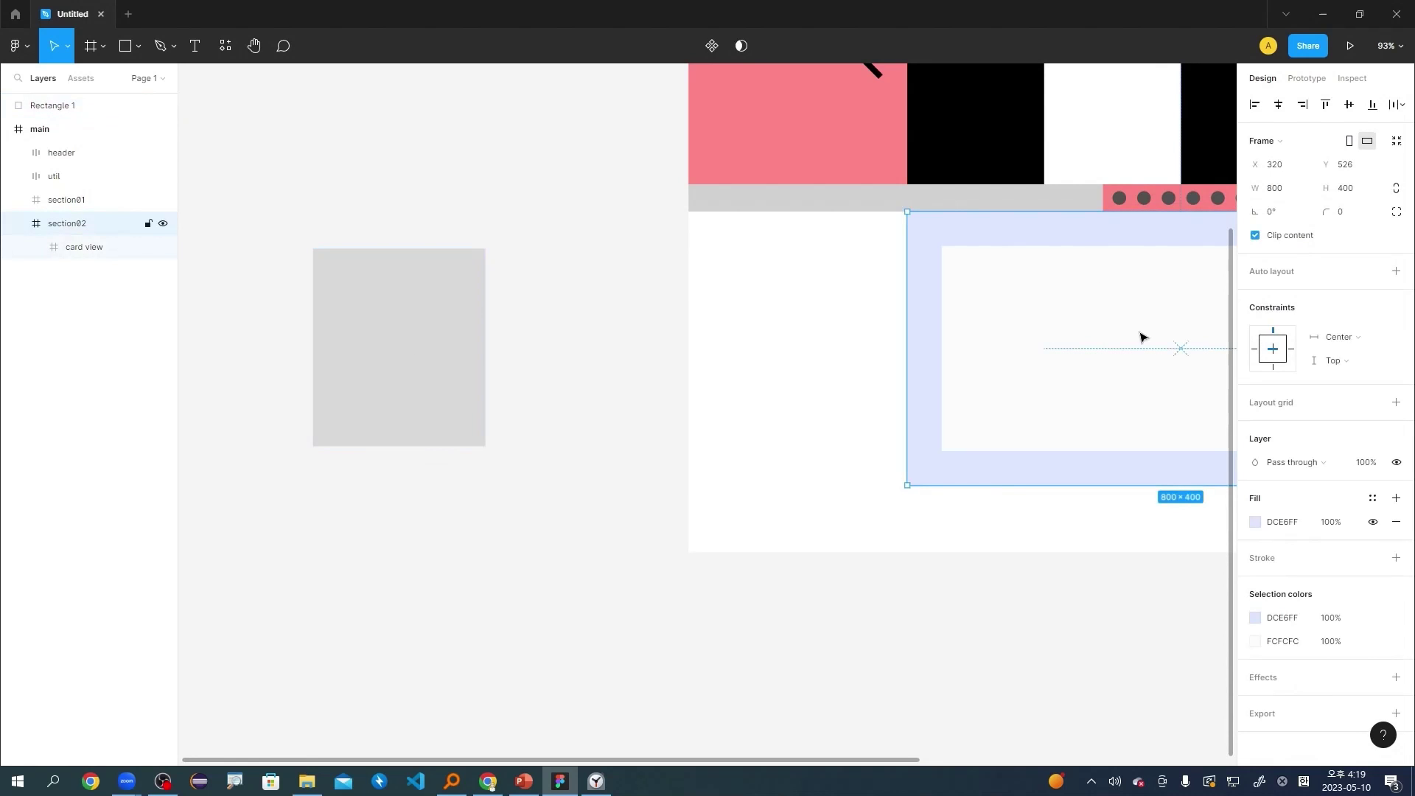
click(1086, 306)
click(404, 324)
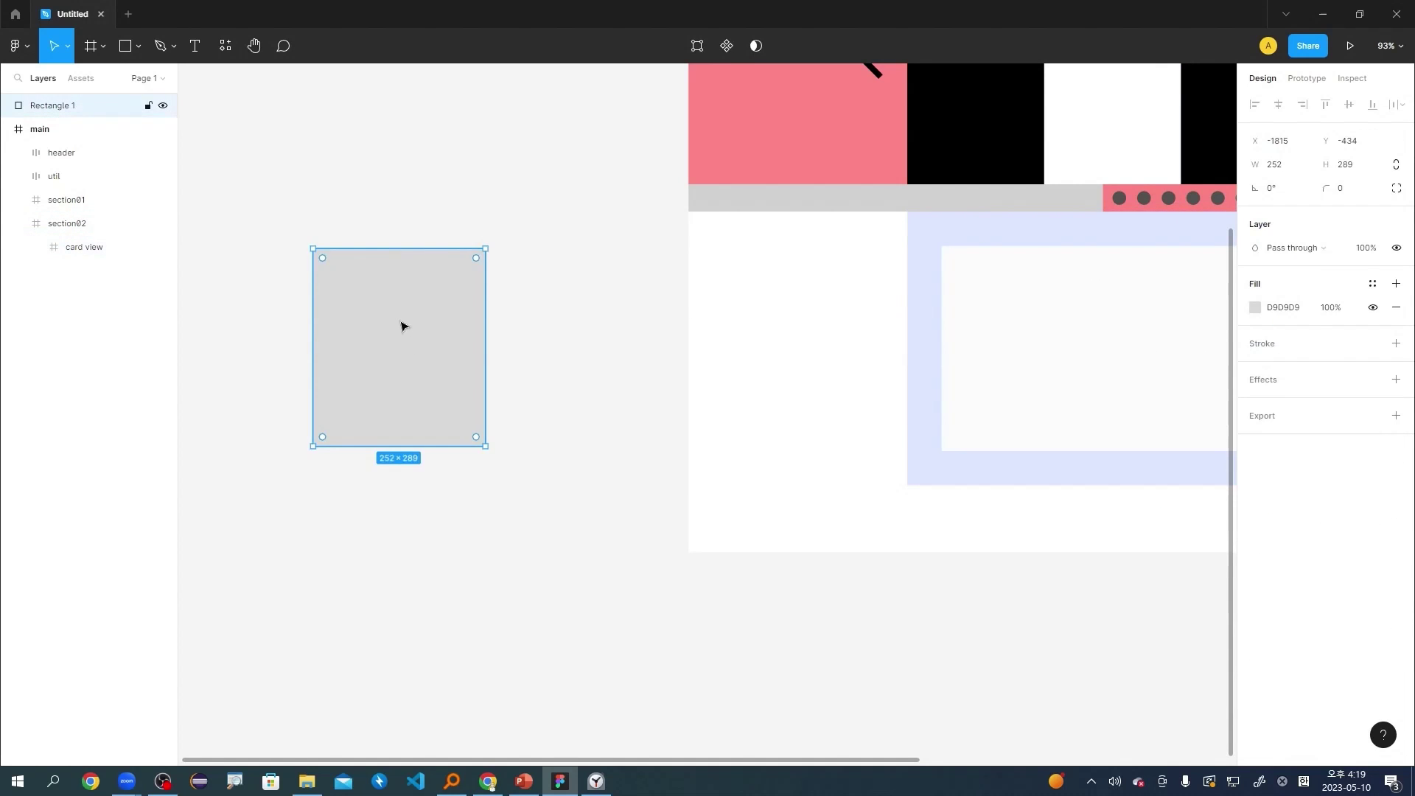
click(1291, 172)
text(220)
key(Tab)
text(300)
key(Return)
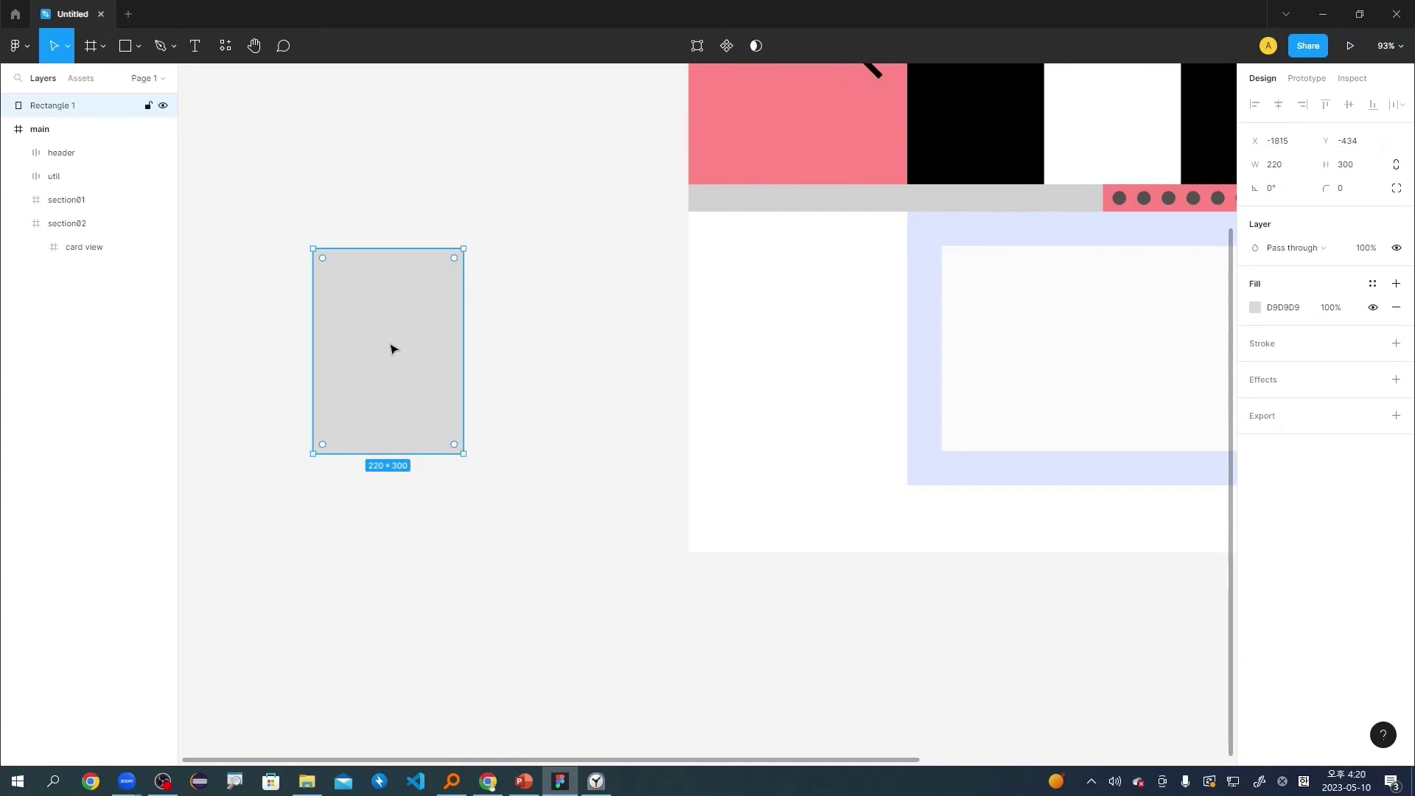
Move the grey rectangle to the right on the empty canvas, to about X -1707, Y -443.
drag(380, 336, 454, 330)
scroll(377, 362, up, 2)
scroll(379, 360, up, 3)
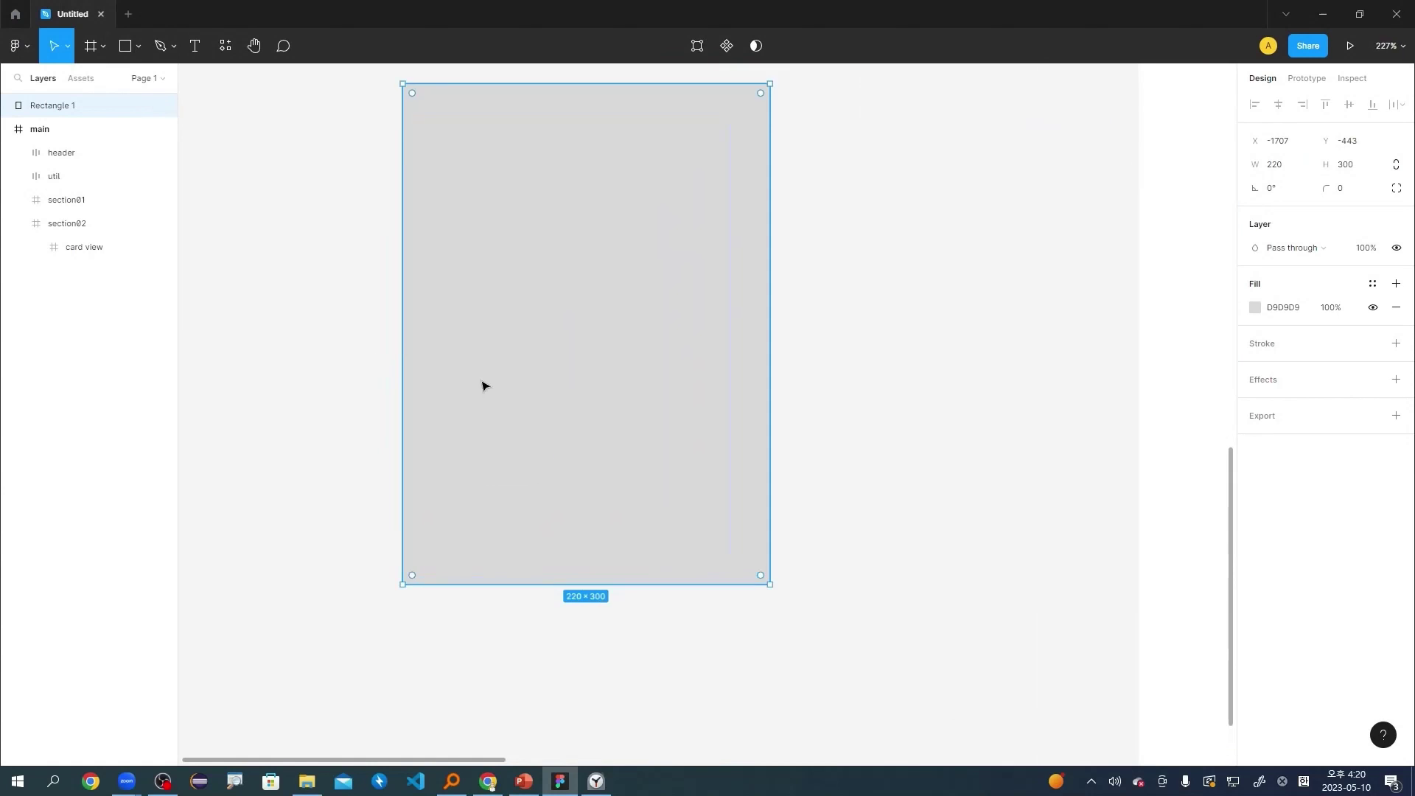
scroll(746, 386, up, 1)
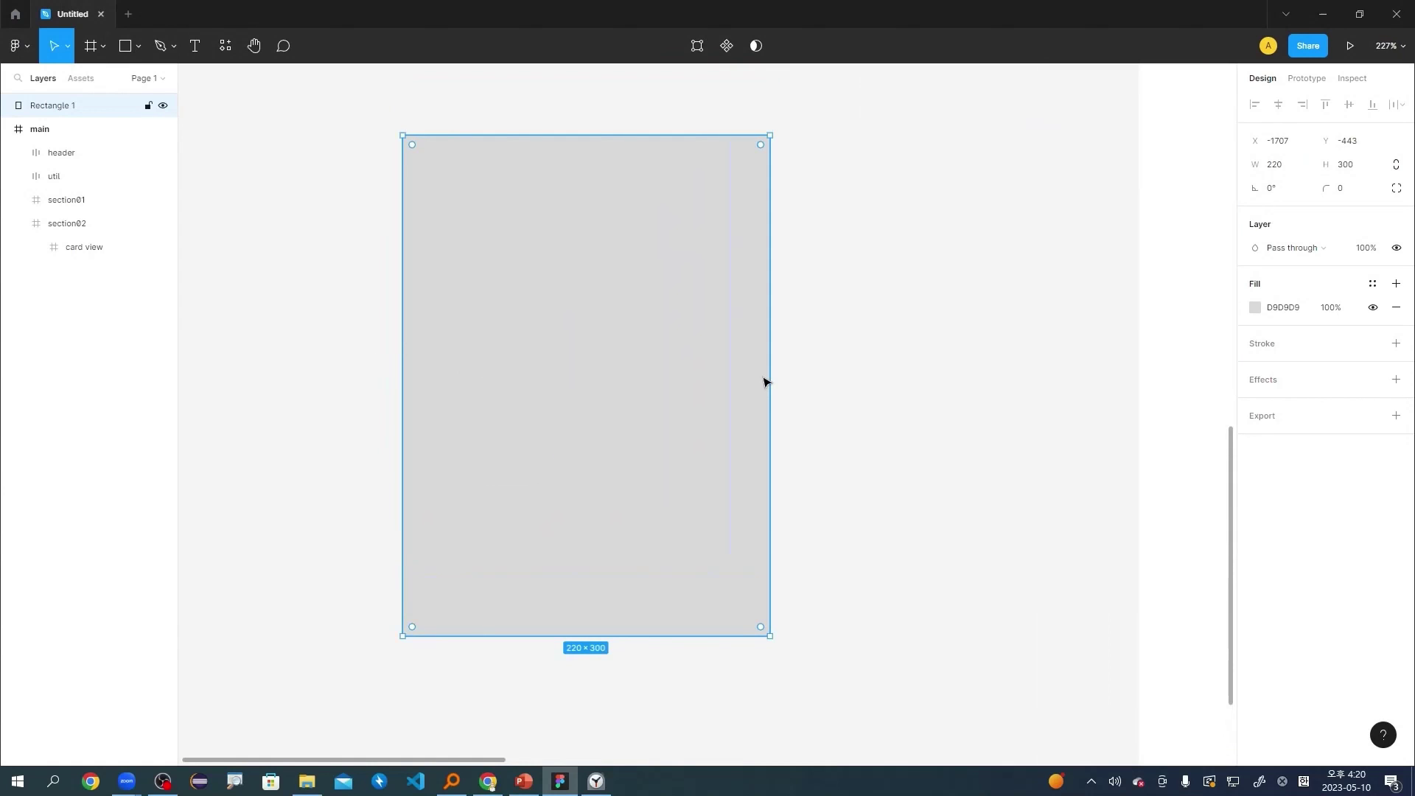
click(863, 360)
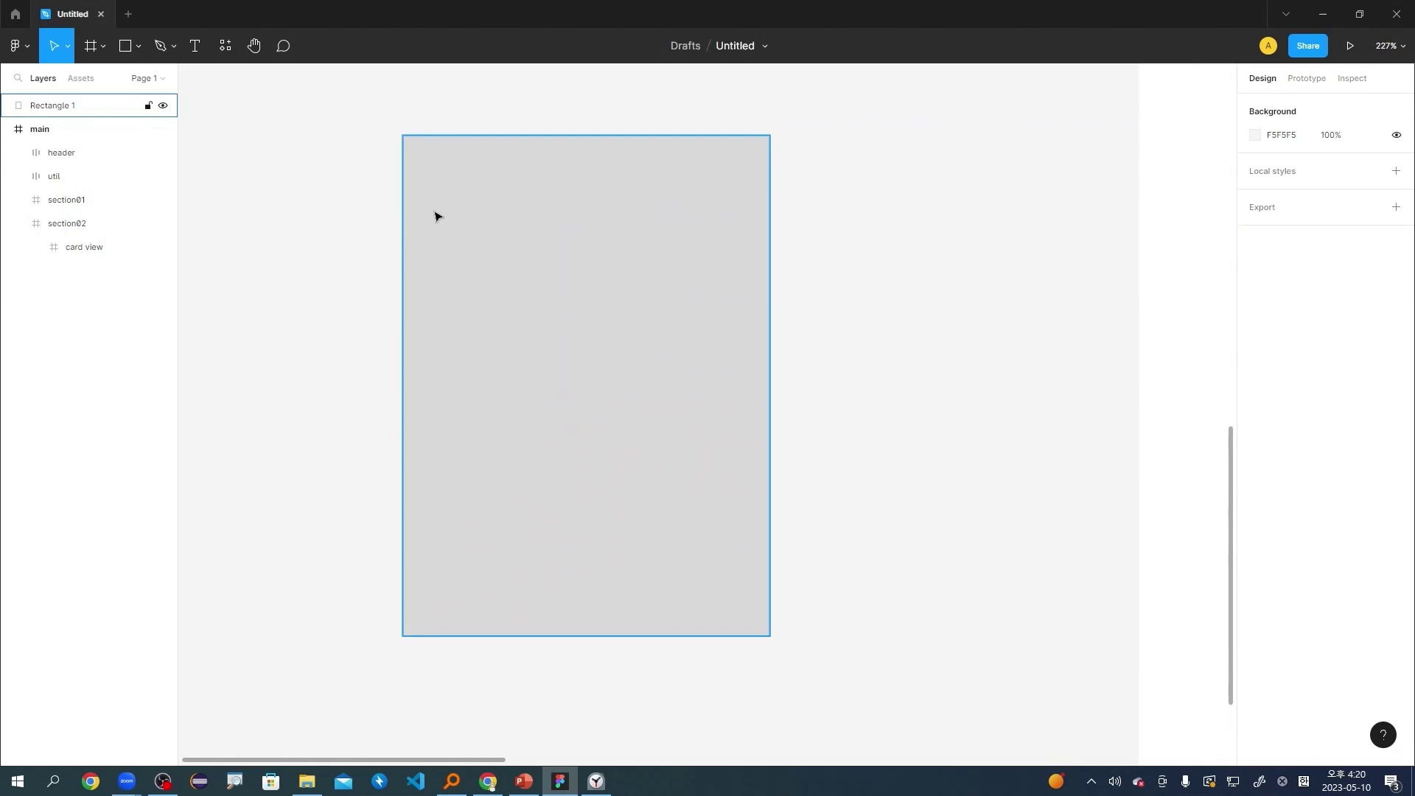
Draw a second full-width rectangle from the grey card's top edge and set its height to 180.
key(r)
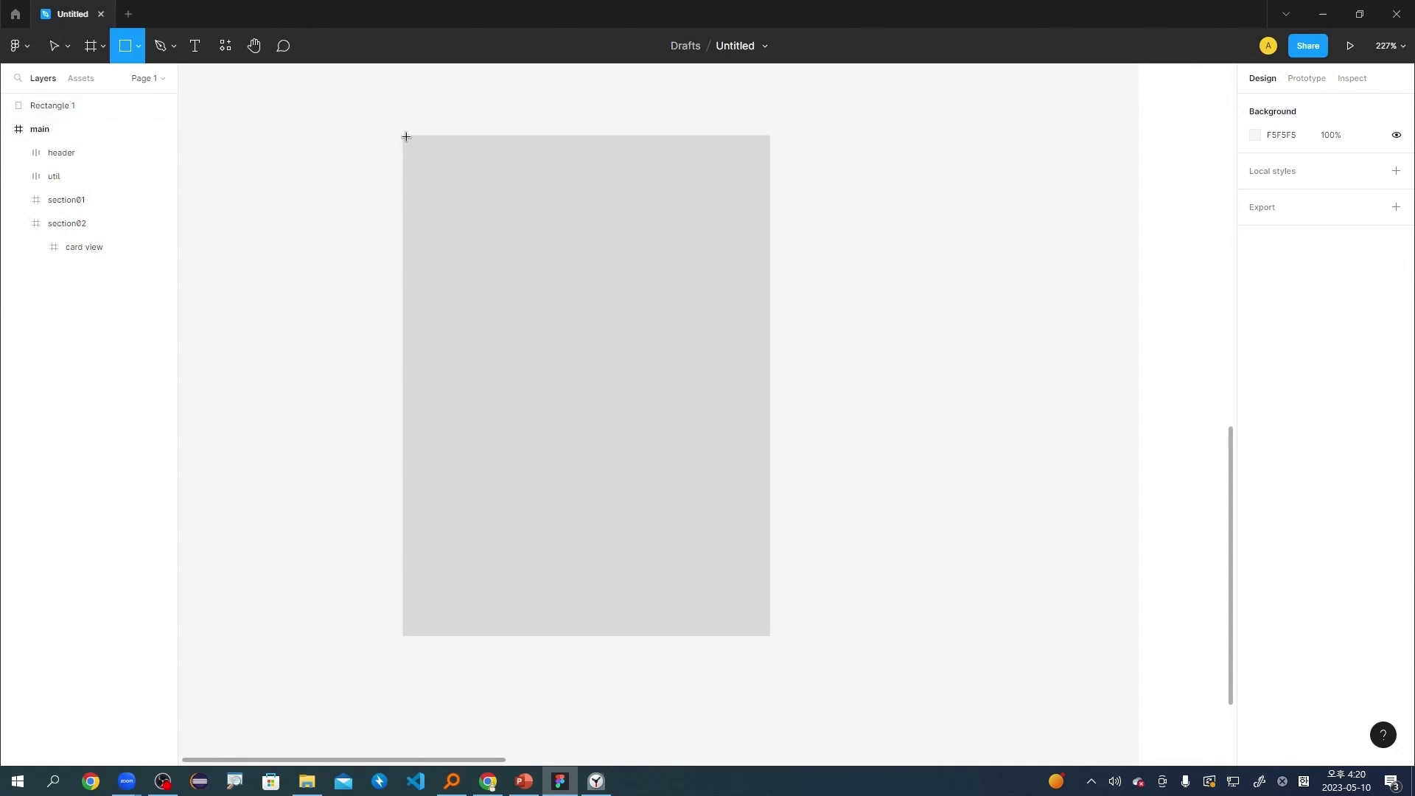
drag(406, 136, 771, 428)
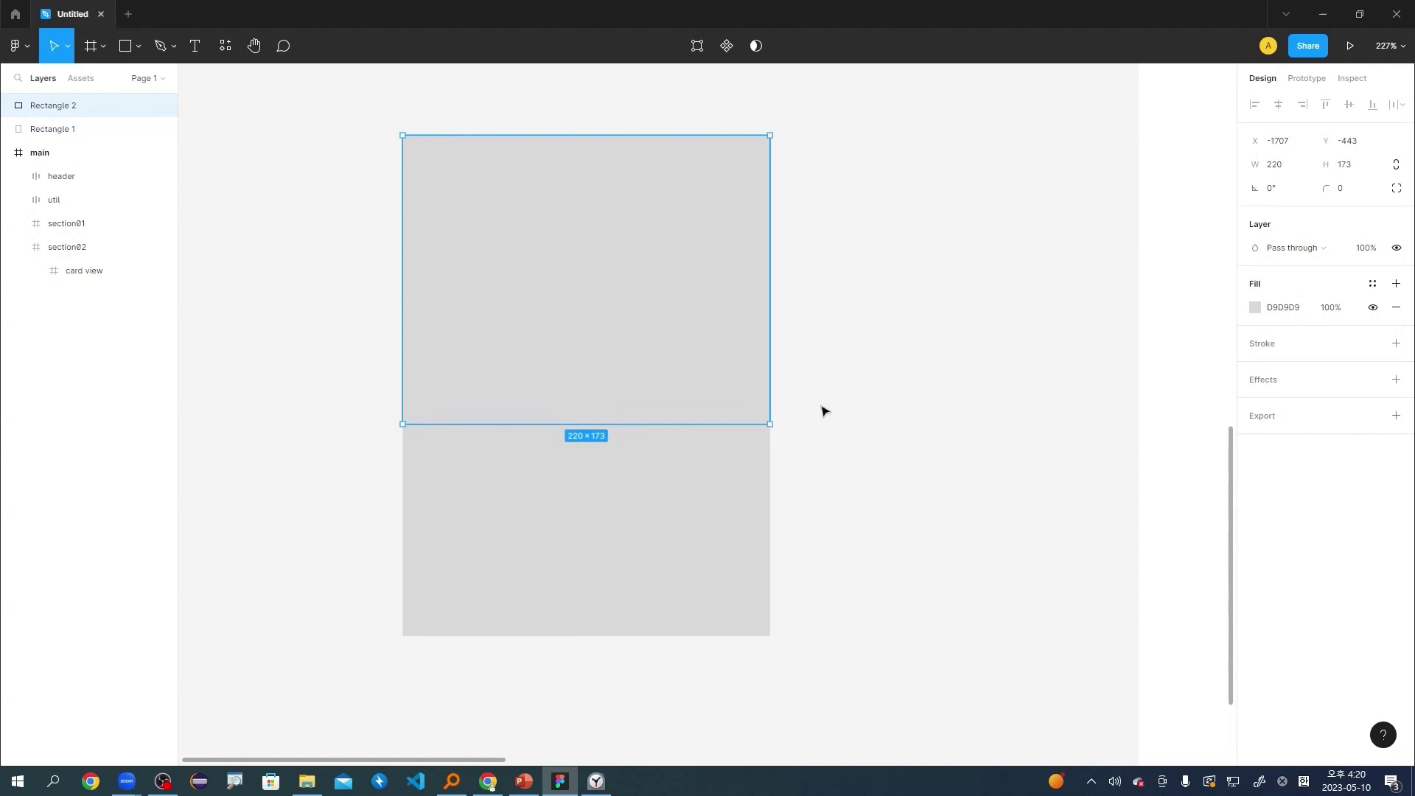
click(1279, 176)
key(Tab)
key(Return)
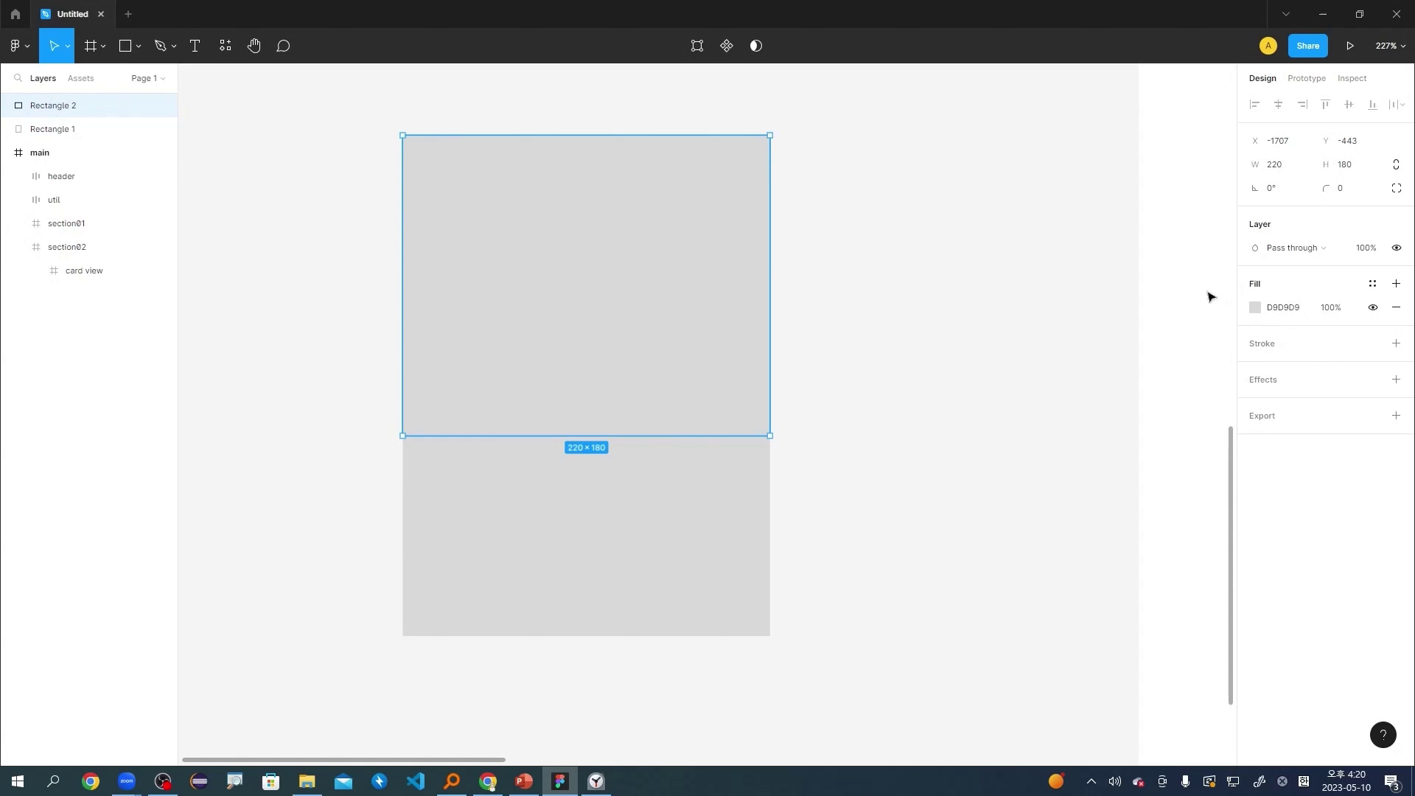
Change the upper rectangle's fill type from Solid to Image.
click(1255, 309)
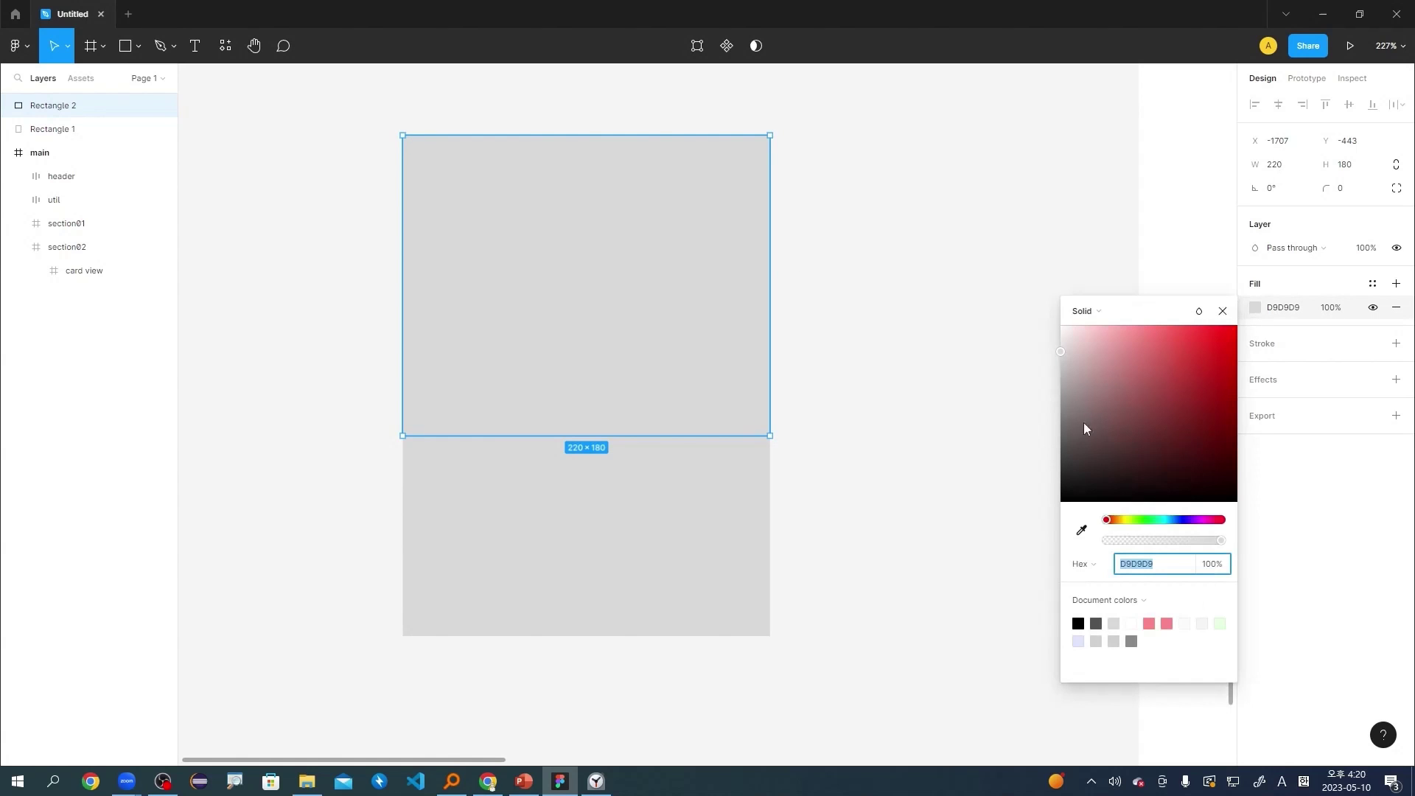
click(1260, 310)
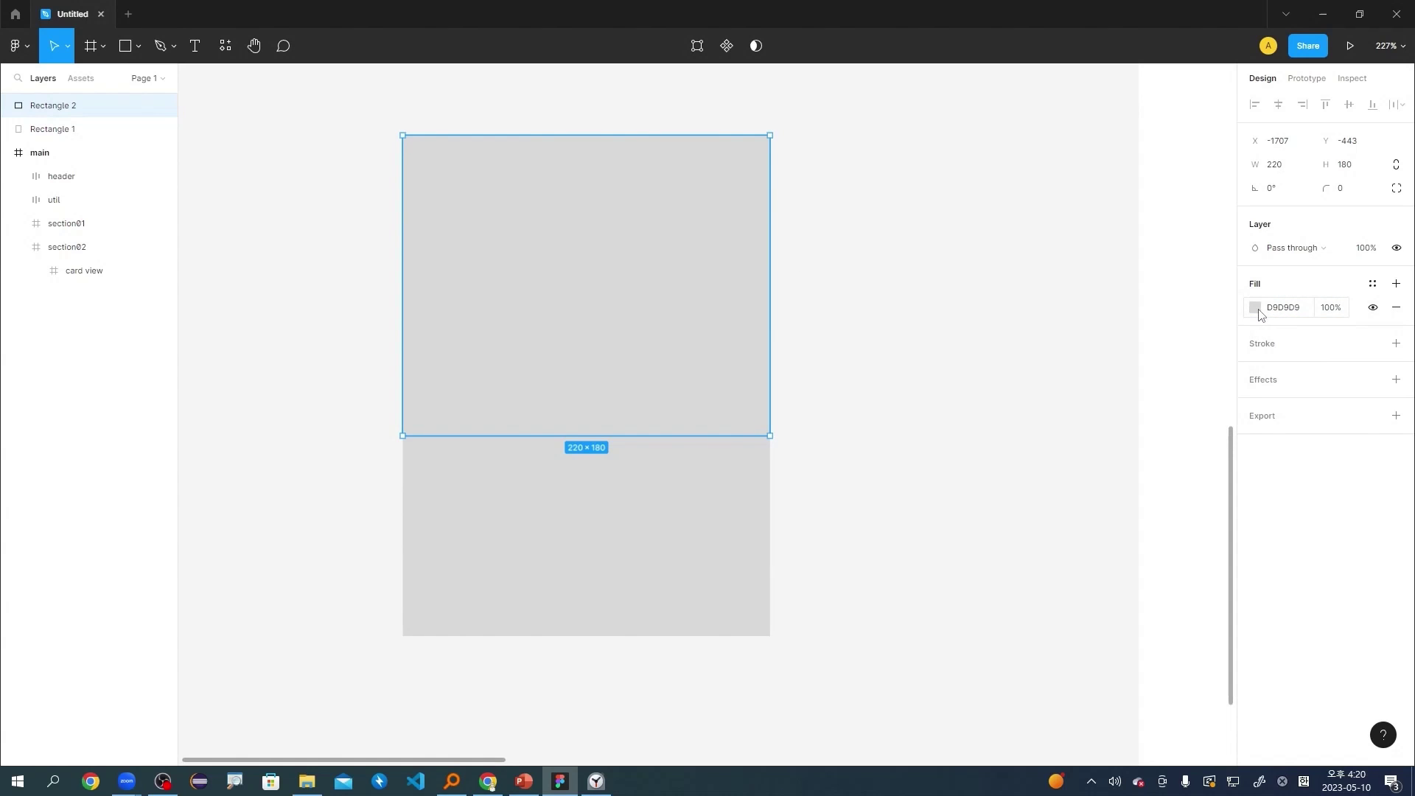
click(1256, 308)
click(1109, 311)
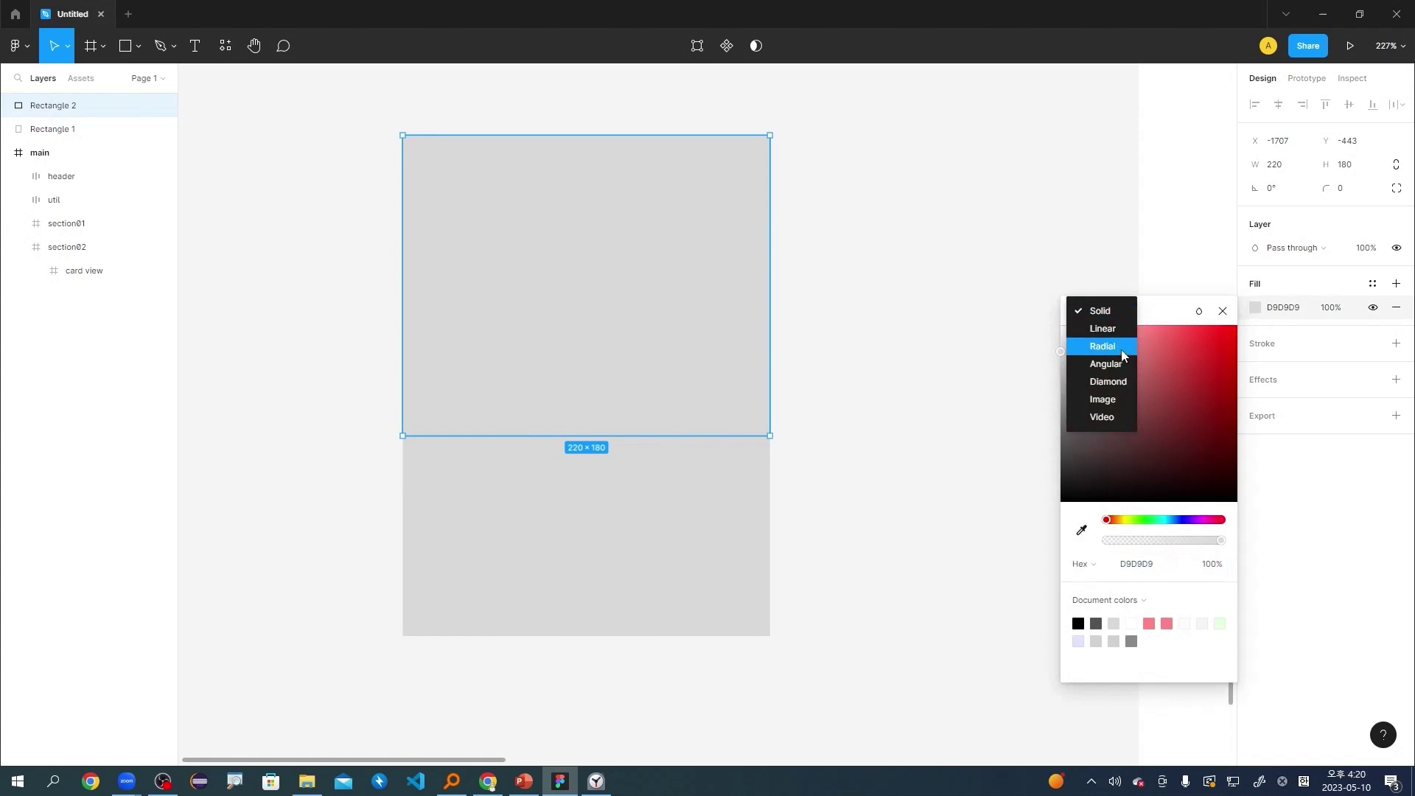
click(1102, 399)
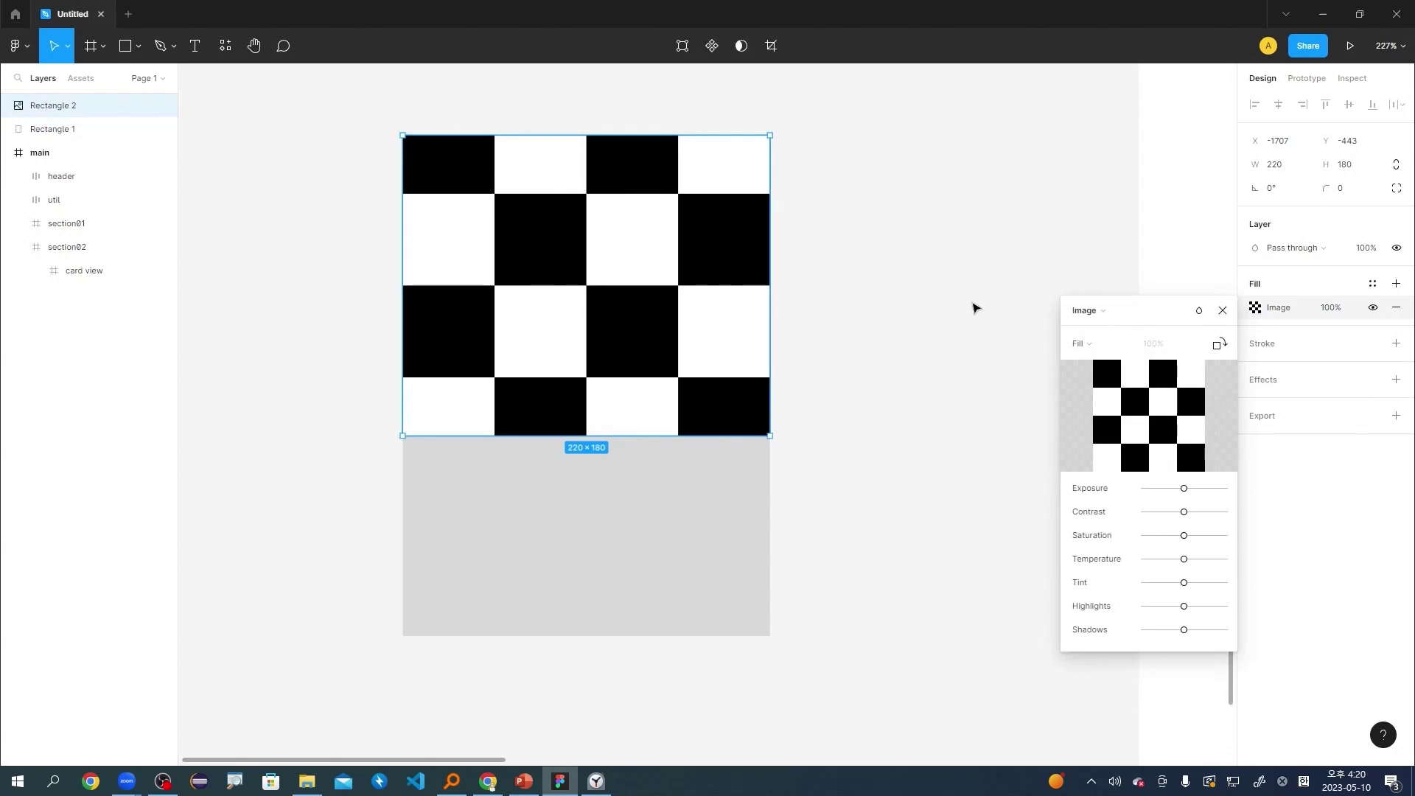
click(976, 307)
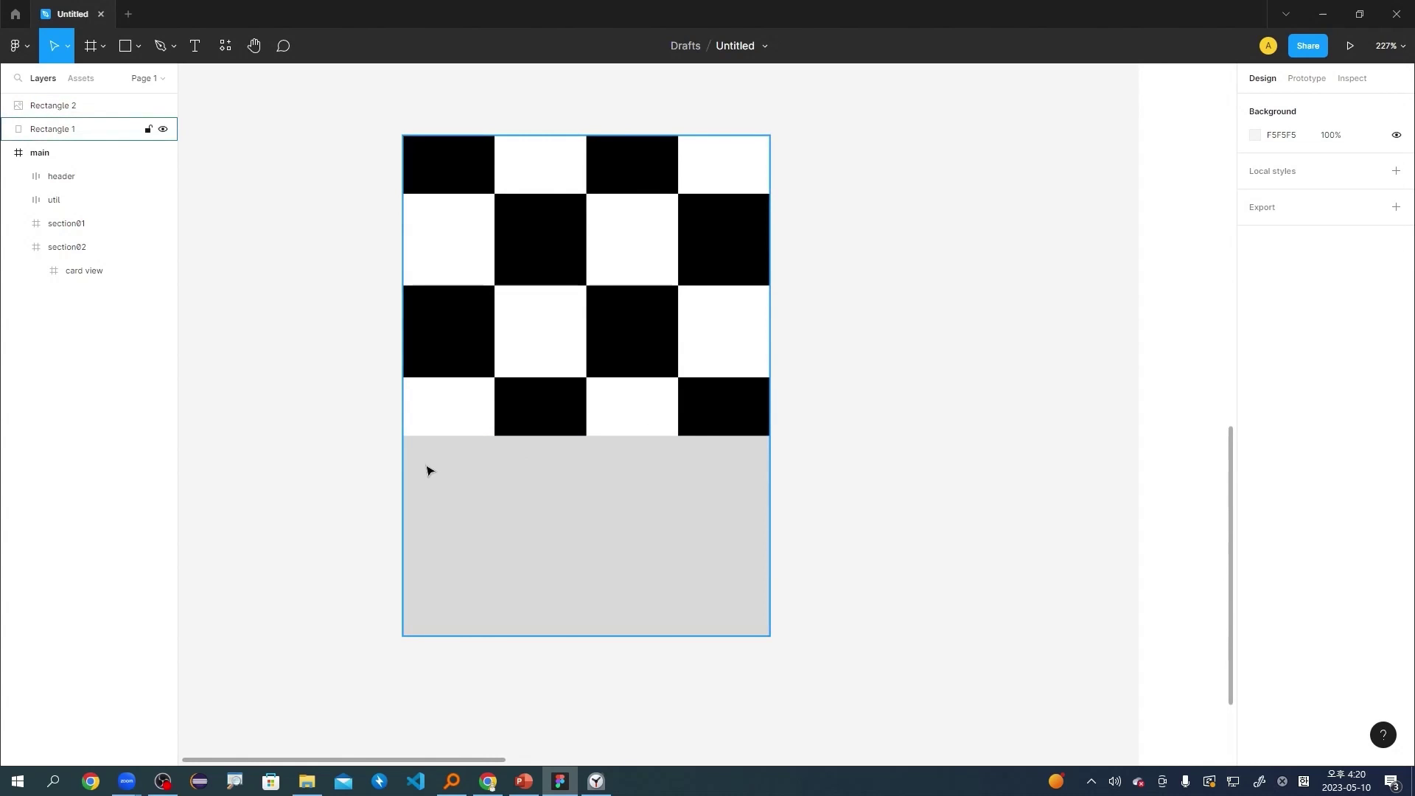
Add a text box about 145 × 20 just below the image area, reading "최신 이미지 01".
key(t)
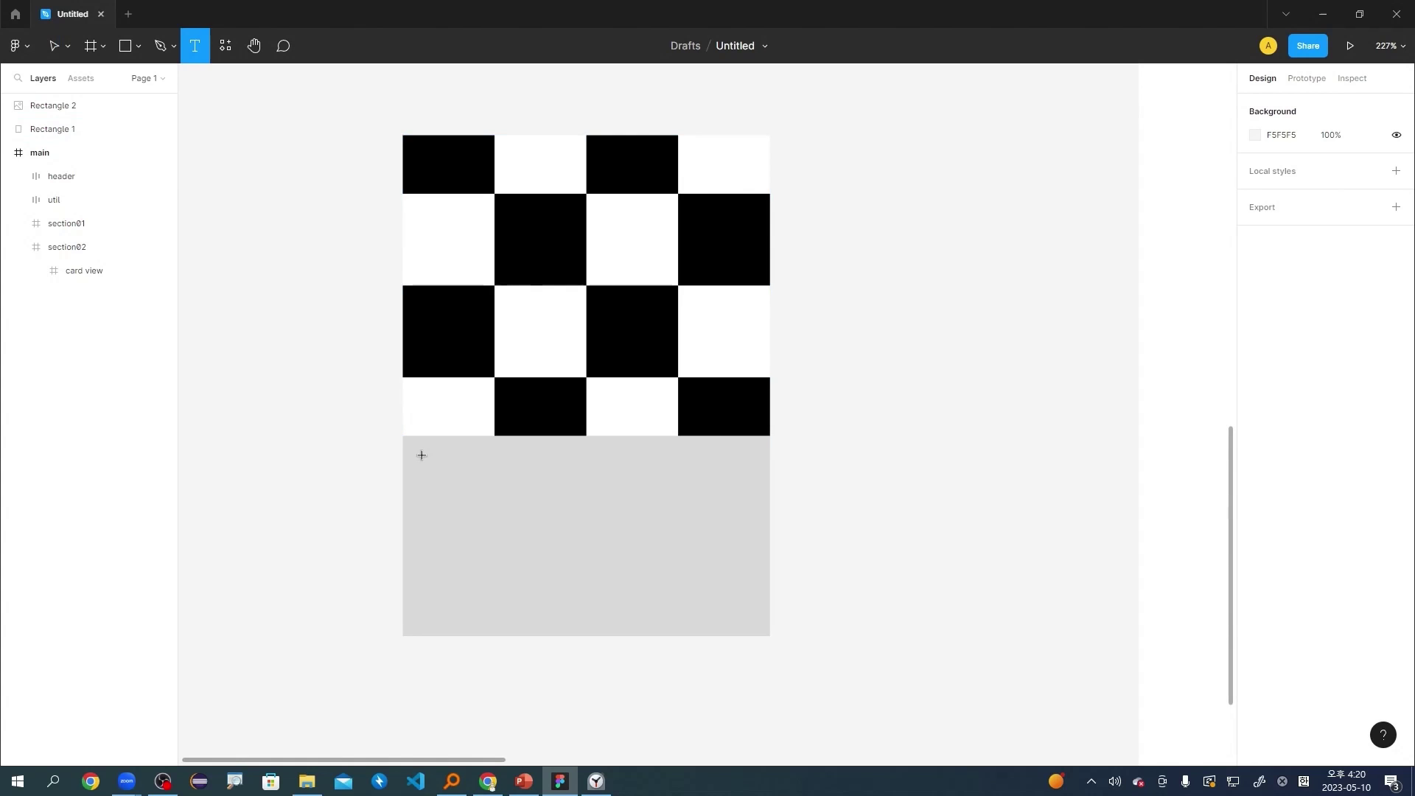
drag(421, 454, 663, 488)
key(Hangul)
text(ㅇ)
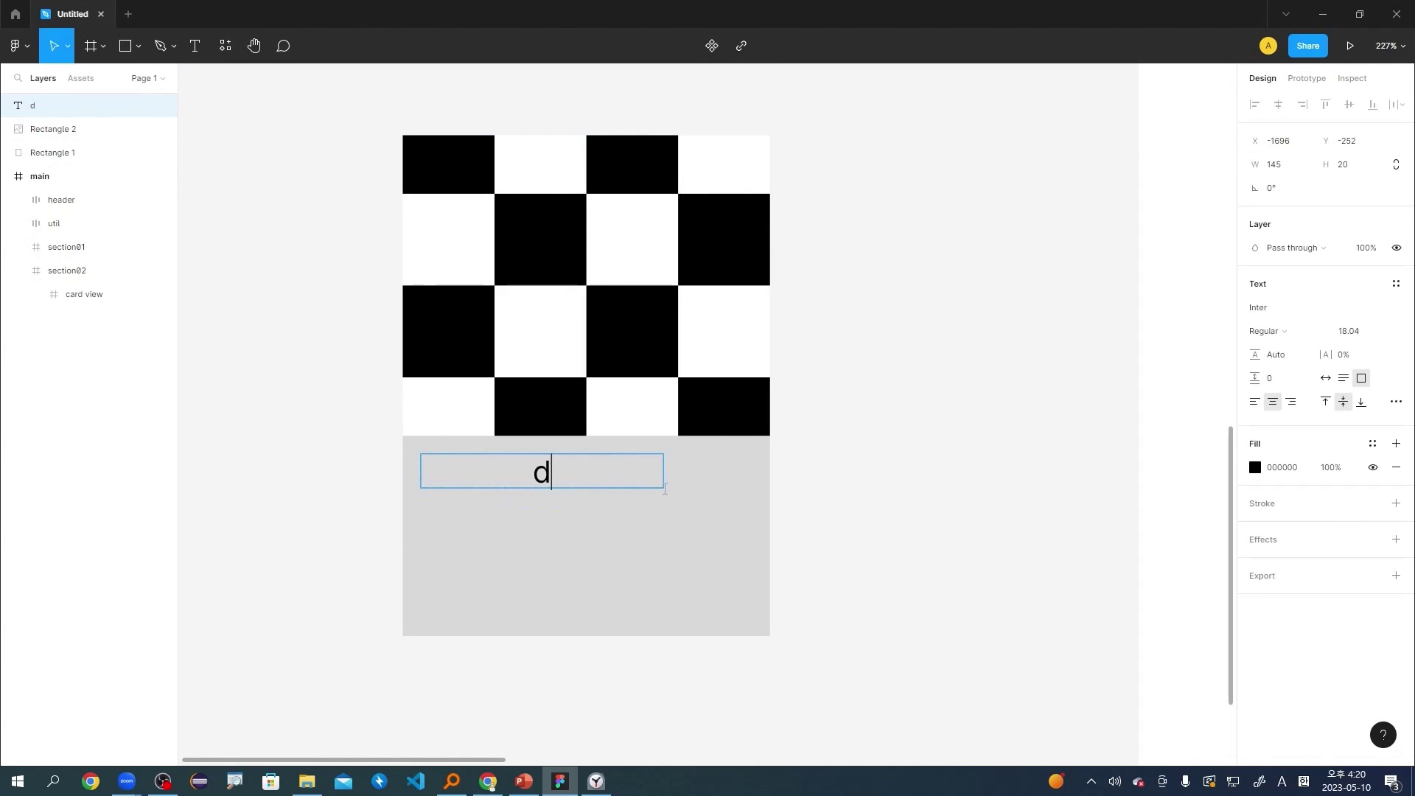
key(BackSpace)
text(최신)
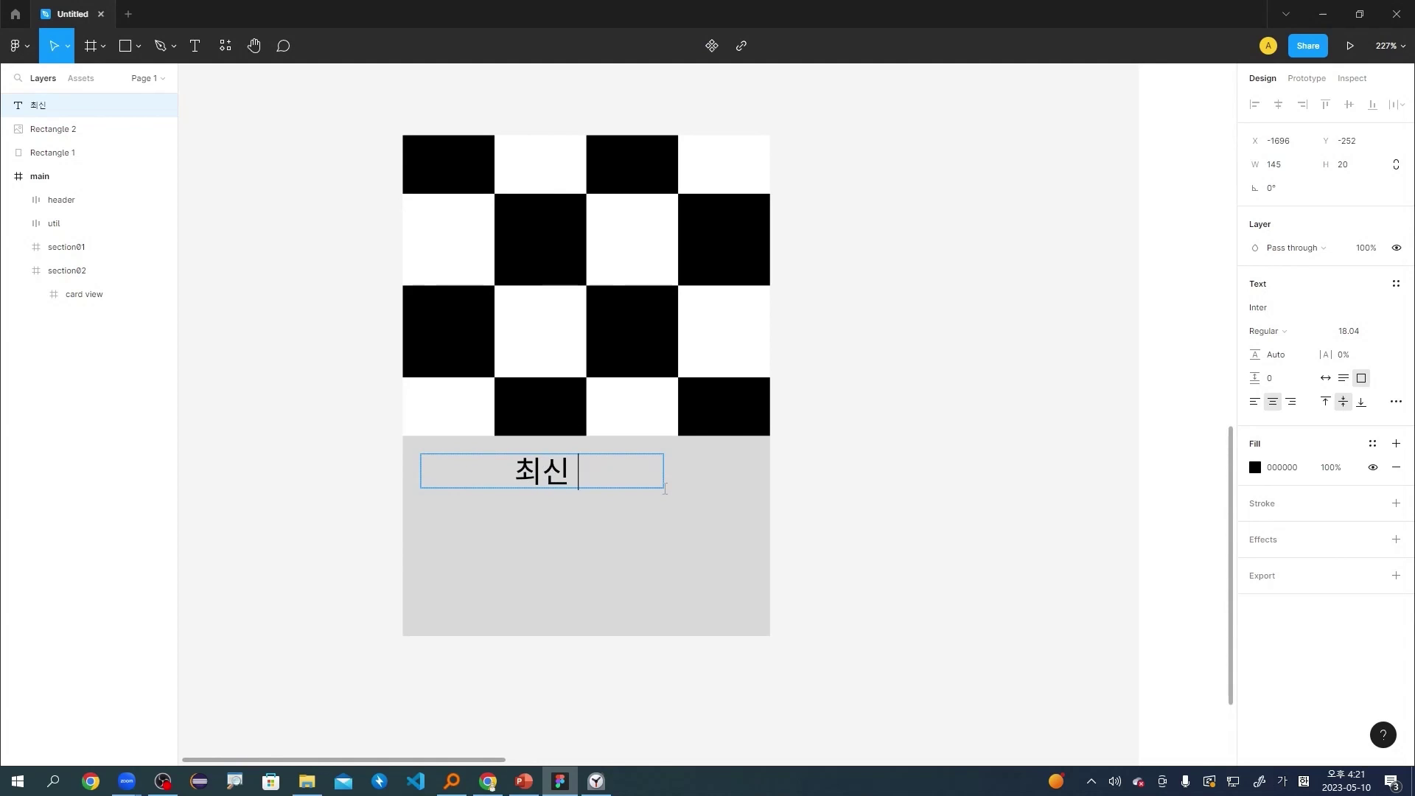
text( 이미지 01)
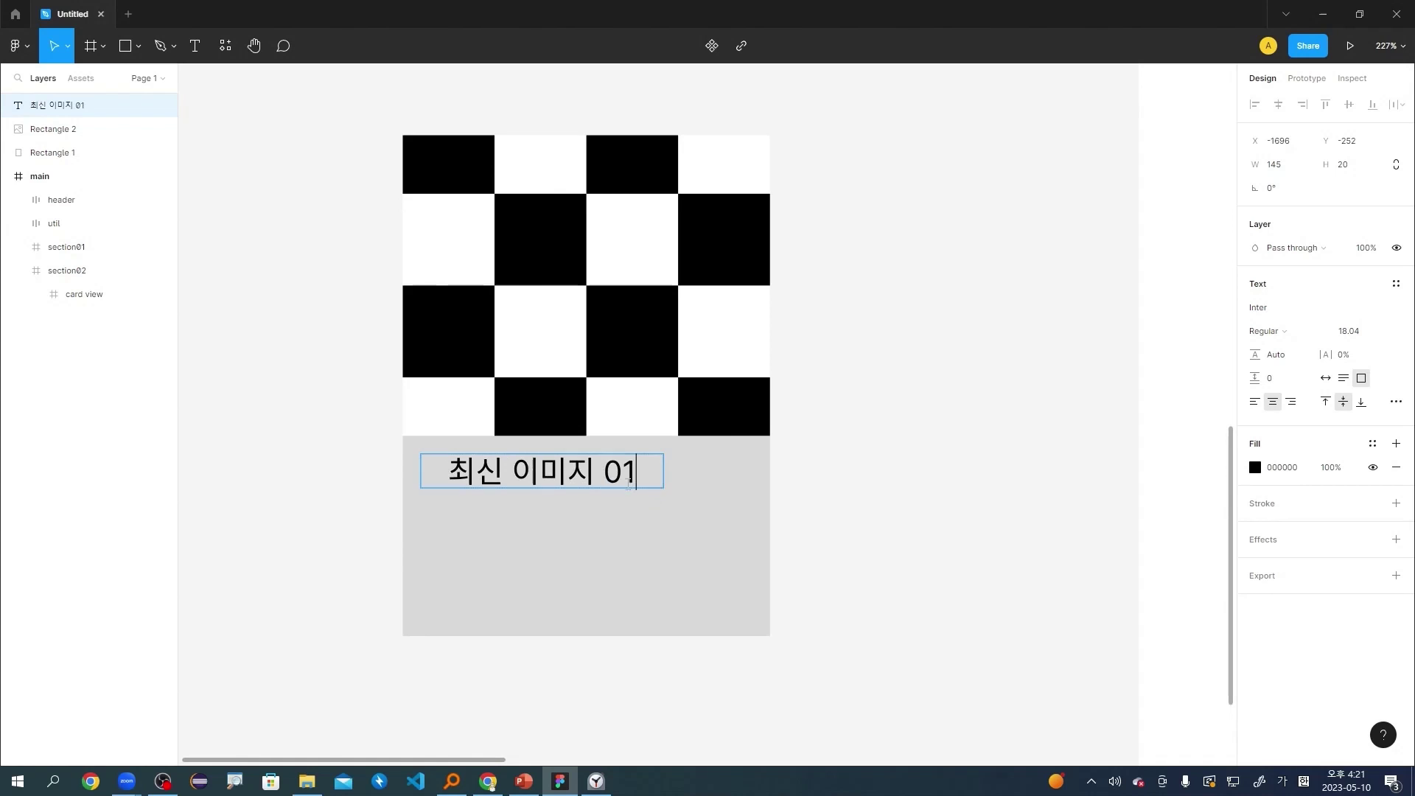
Set the card title's font size to 18 and align its text left.
click(1365, 333)
text(18)
key(Return)
key(ctrl+l)
double_click(595, 475)
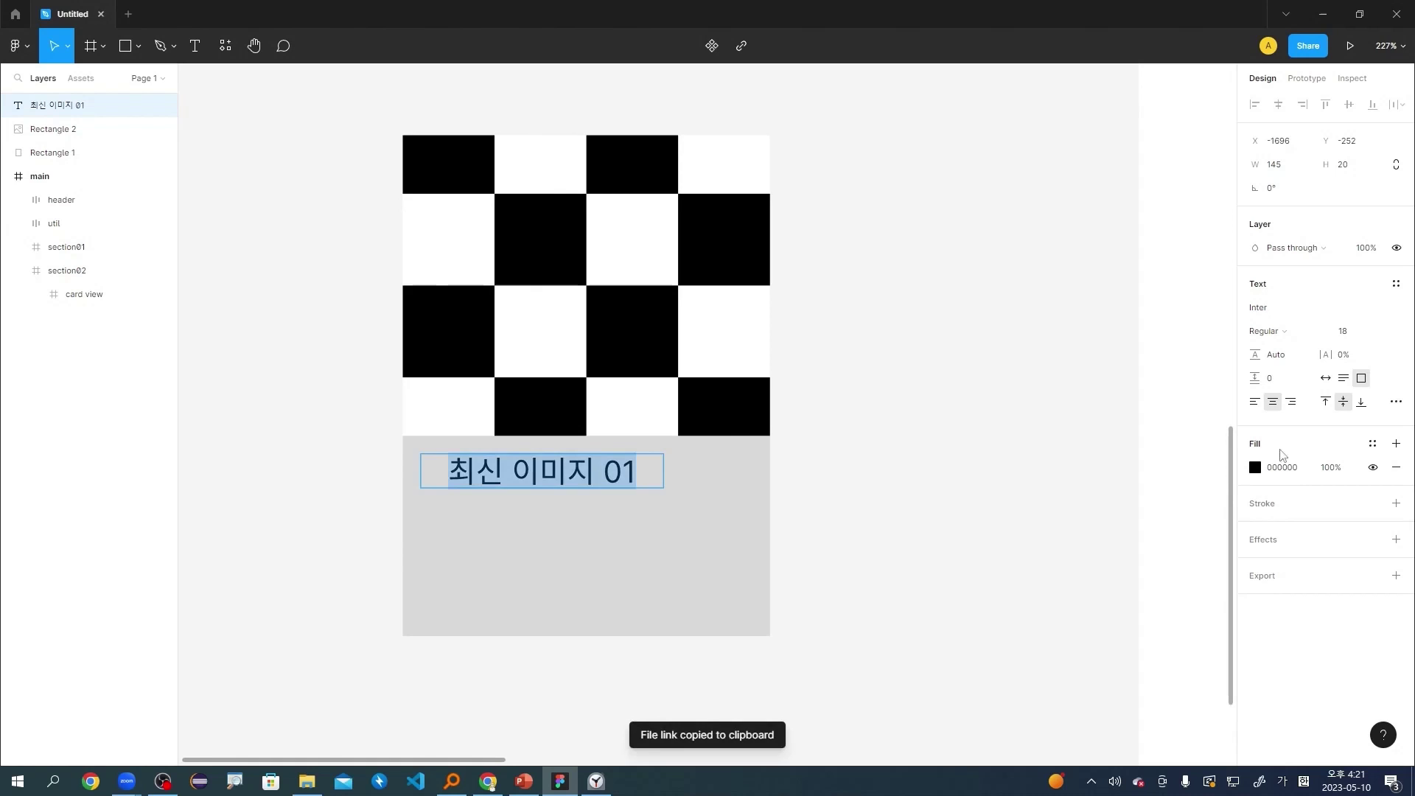
click(1247, 402)
double_click(559, 485)
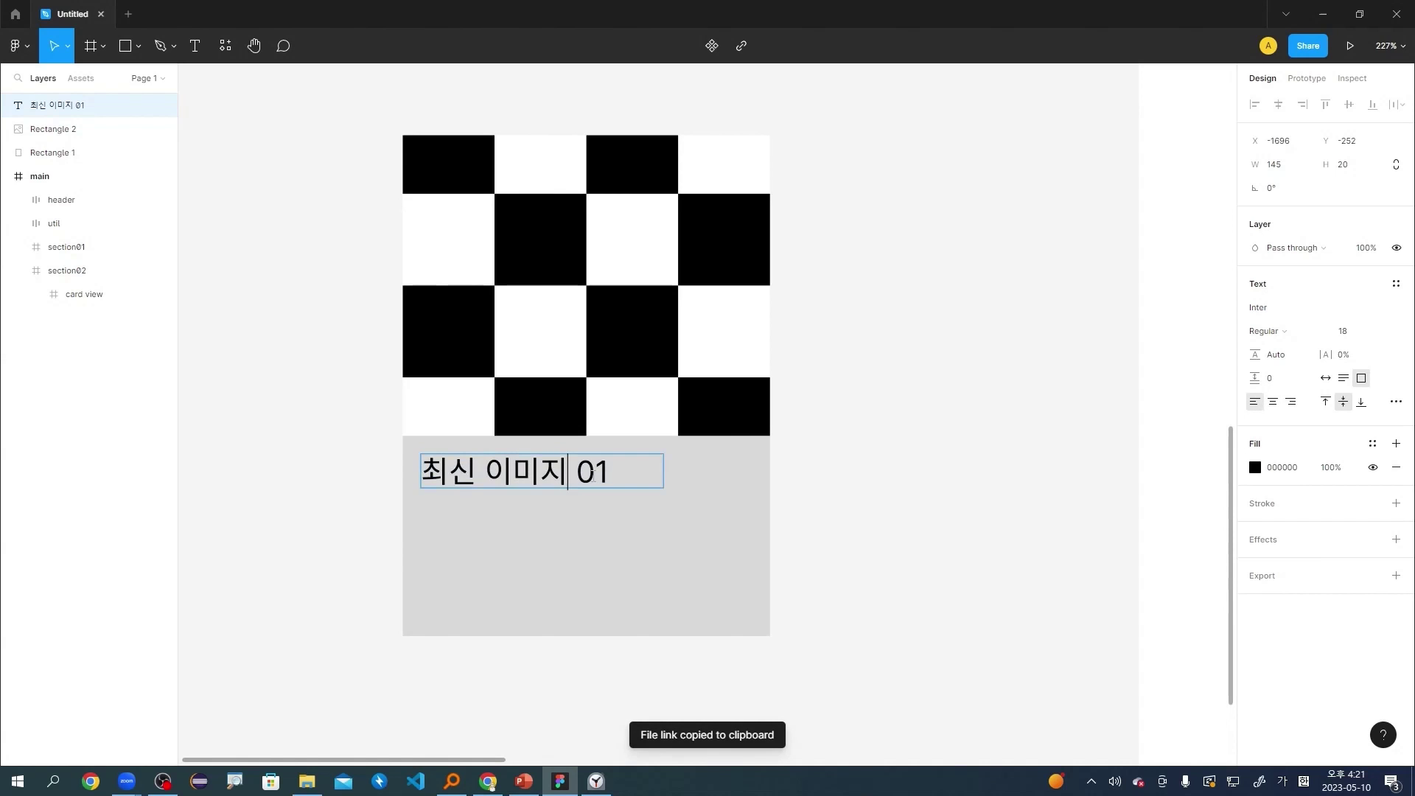
key(Escape)
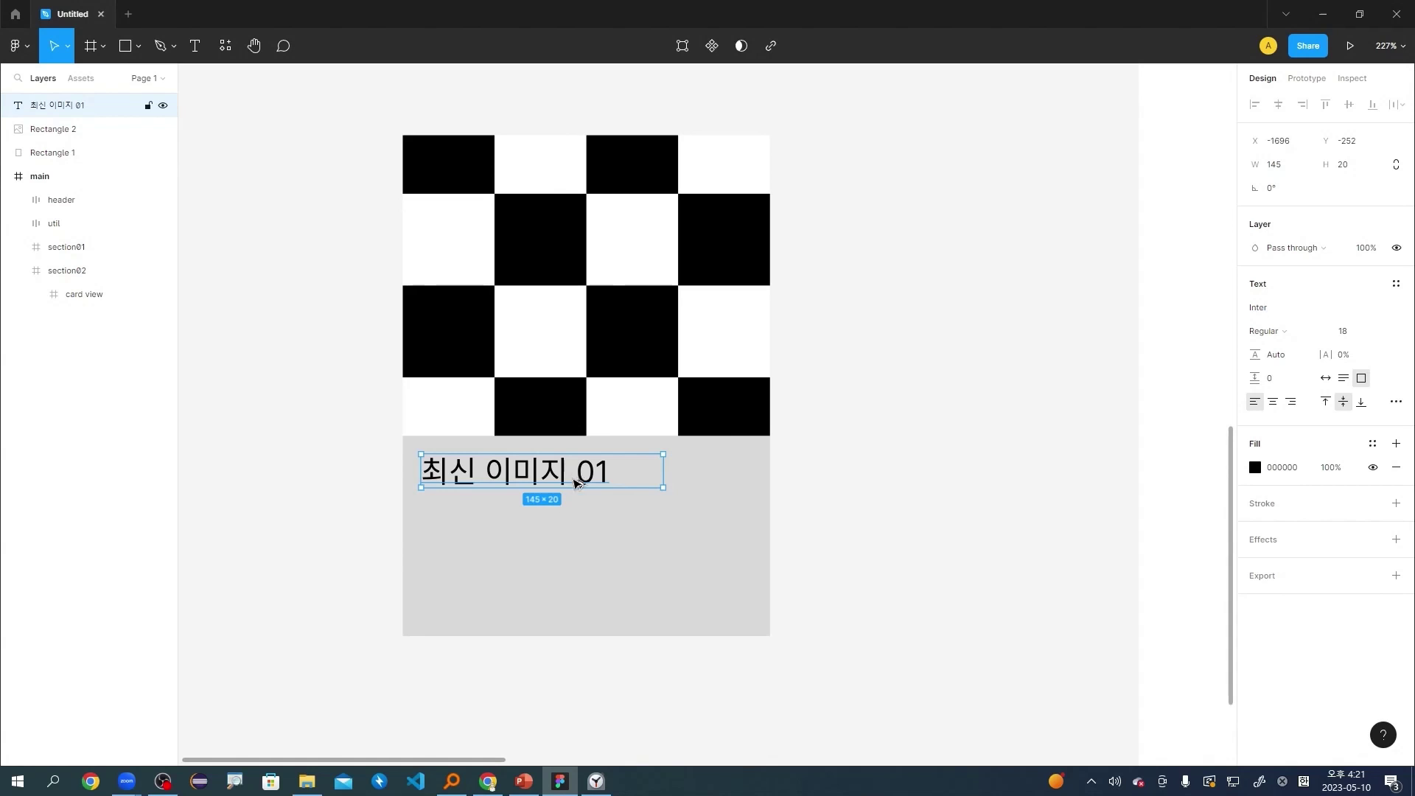
Duplicate the card title straight down near the card's bottom edge and set the copy's font size to 14.
drag(576, 476, 585, 604)
key(Return)
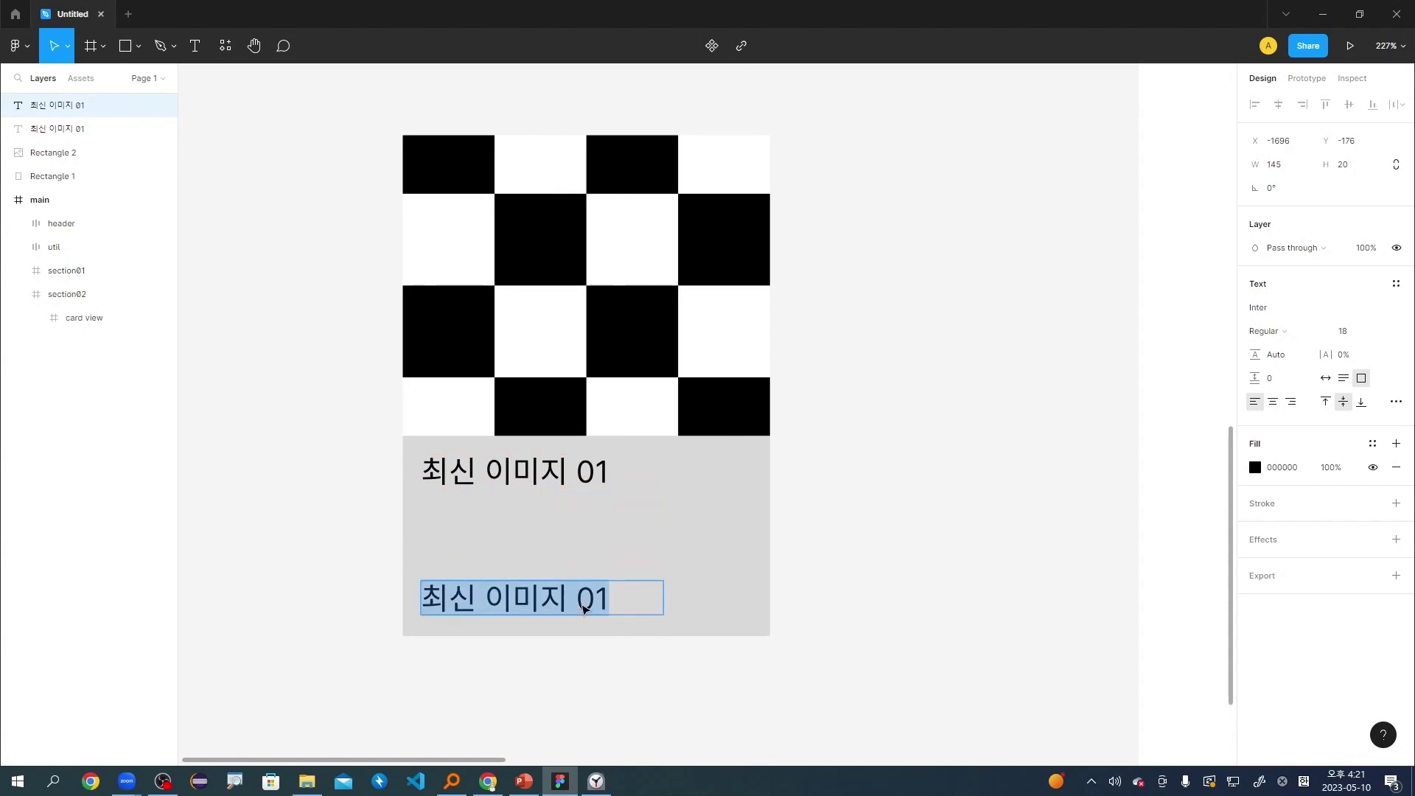
click(1376, 333)
text(14)
key(Return)
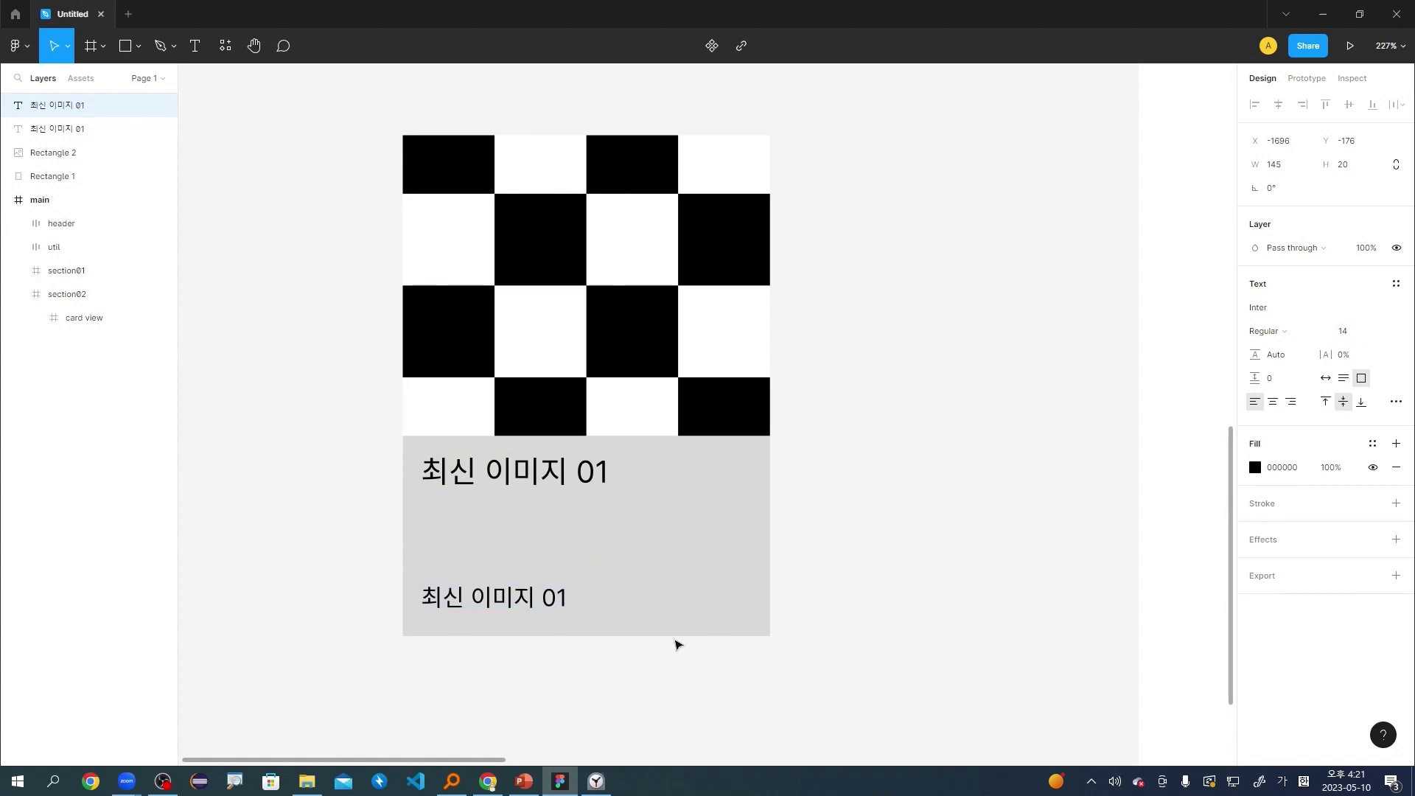
Replace the copied text near the card's bottom edge with the date 2023-05-10.
double_click(524, 600)
text(20)
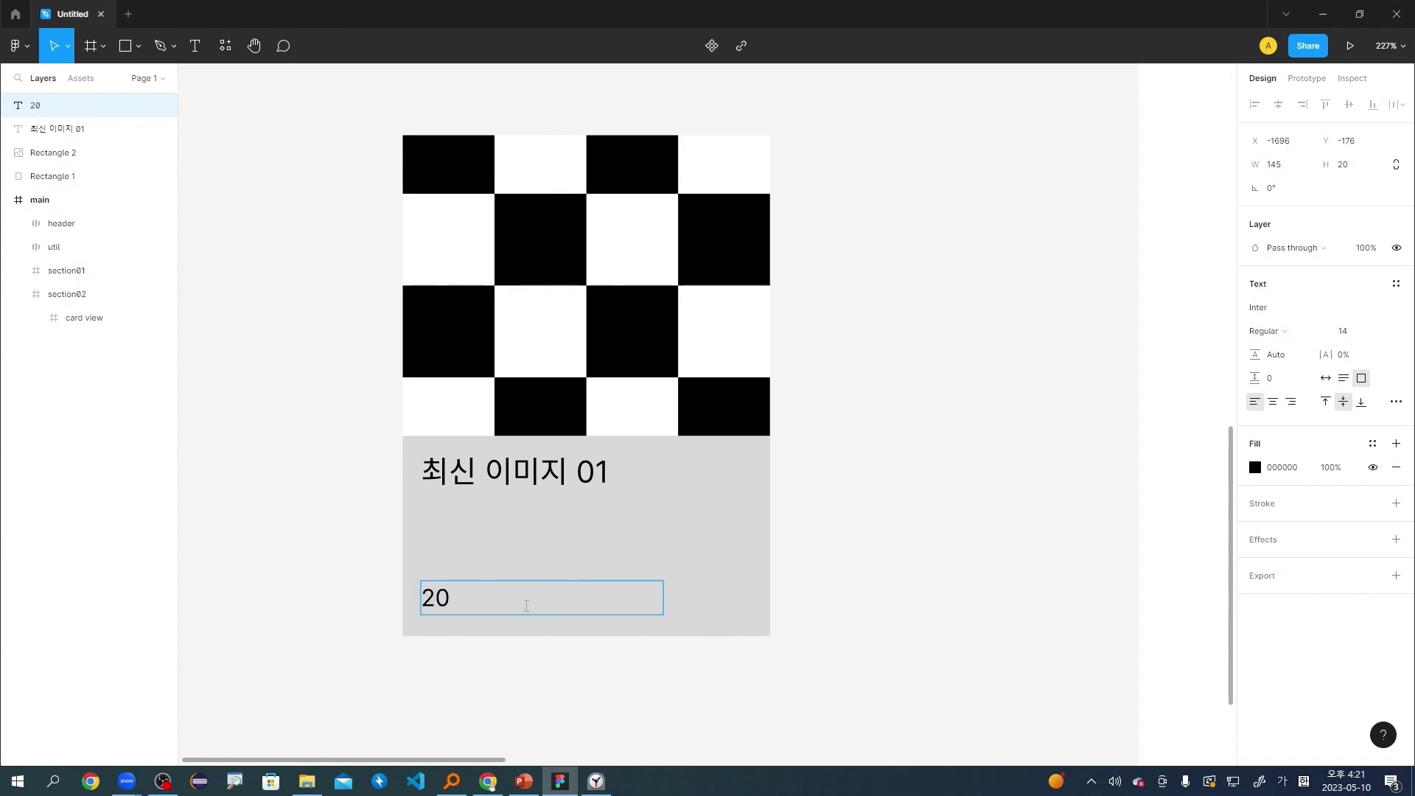
text(23-05-10)
key(Escape)
key(Escape)
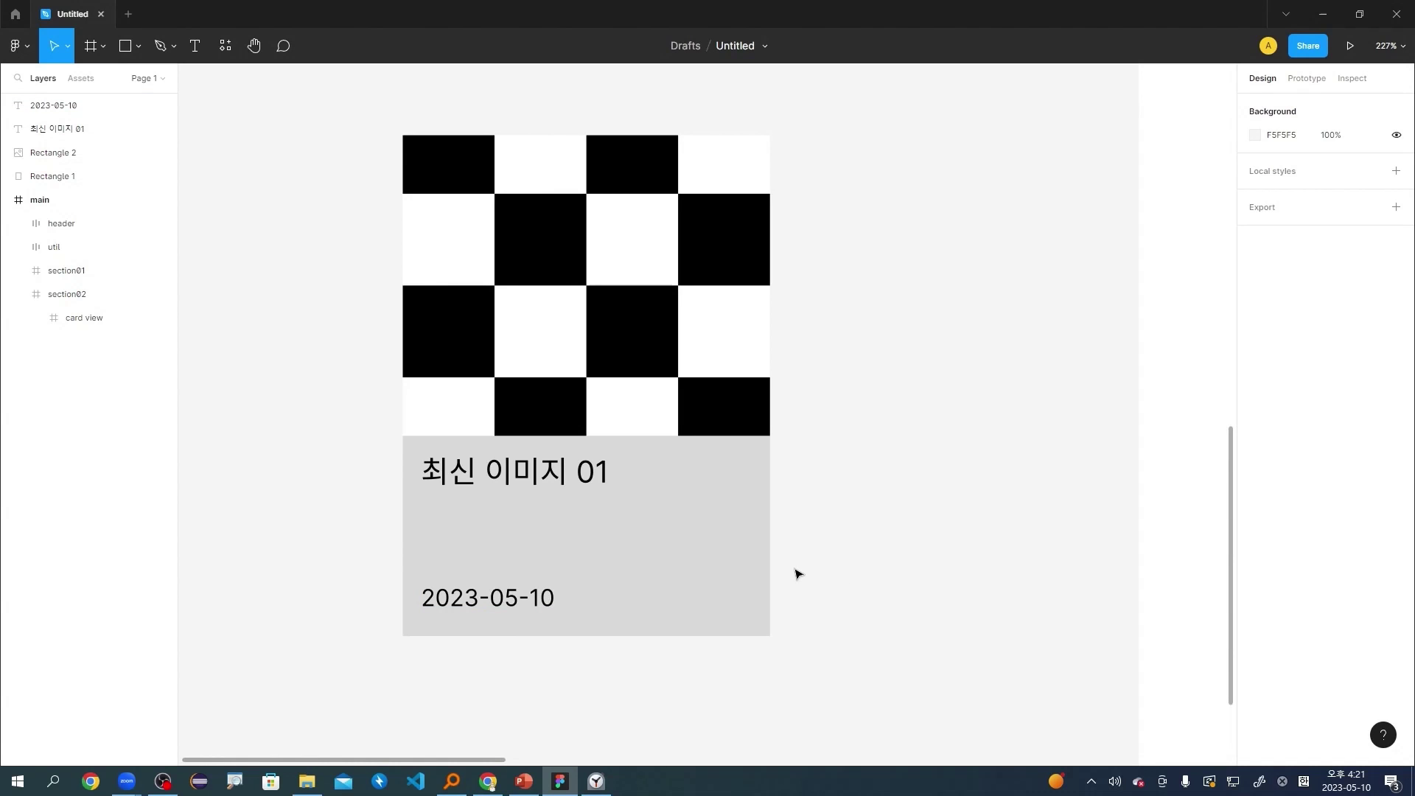
Change the date text's fill colour from black to a medium grey.
click(532, 596)
click(1255, 467)
drag(1091, 475, 979, 496)
click(961, 503)
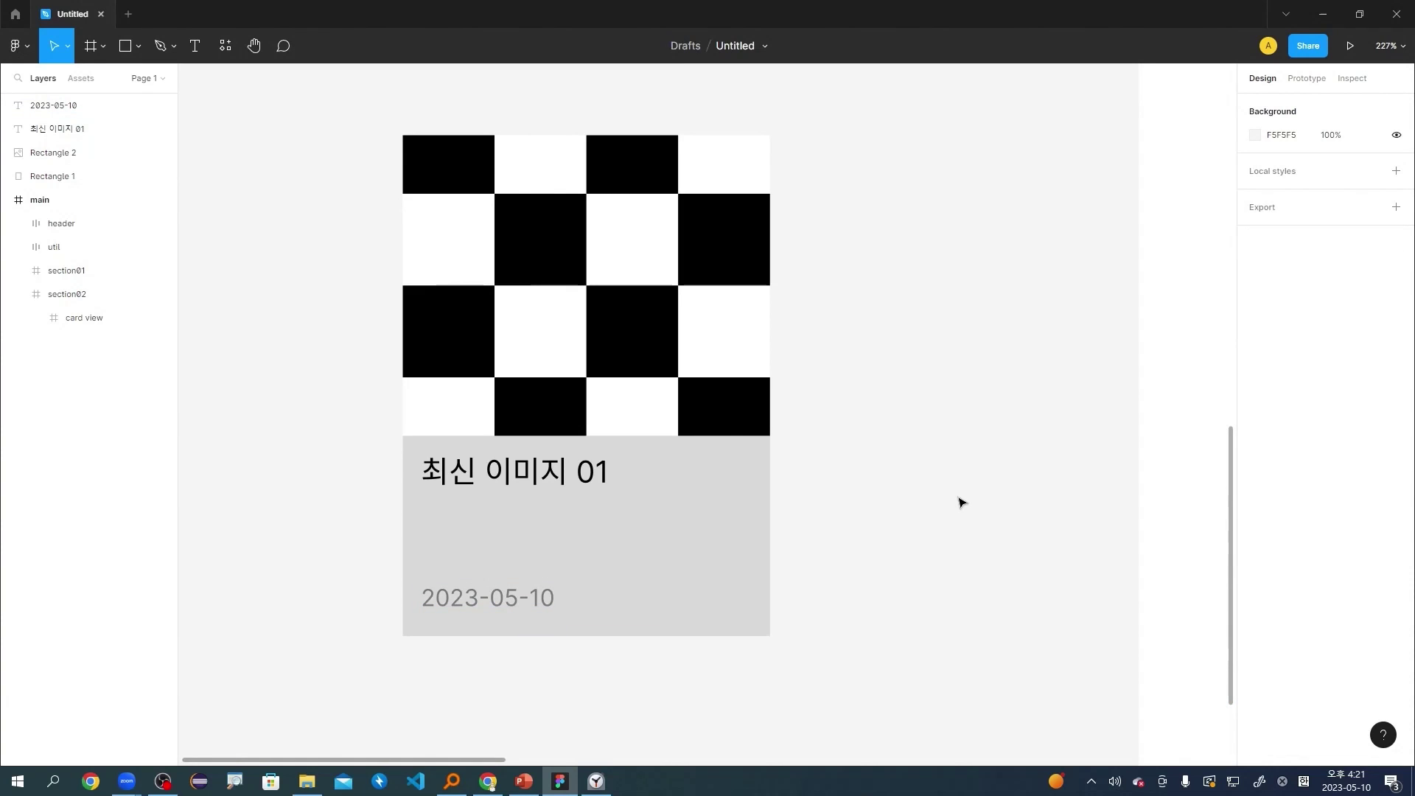
Run the recently used Google Material Design Icons by Iconduck plugin.
right_click(895, 315)
mouse_move(1035, 448)
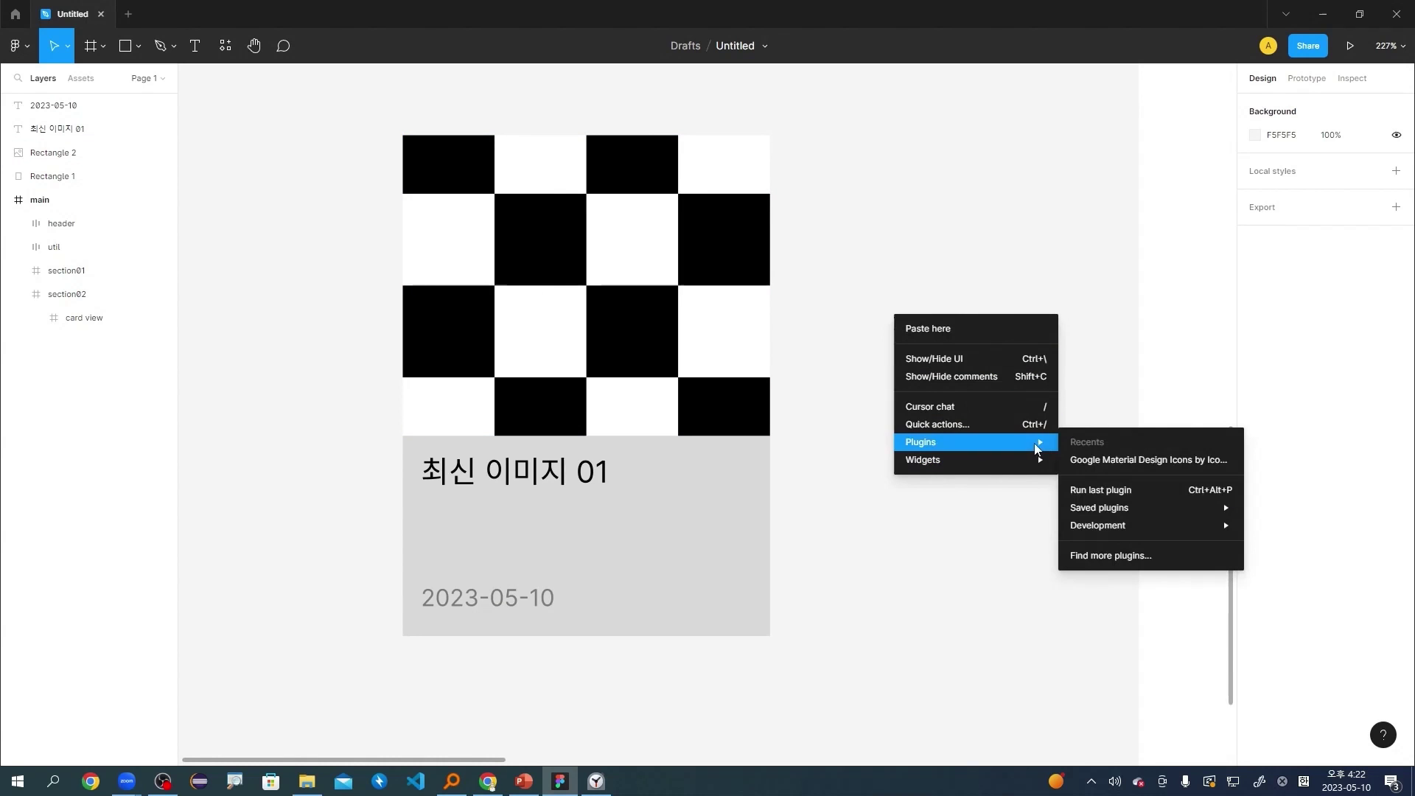
click(1132, 460)
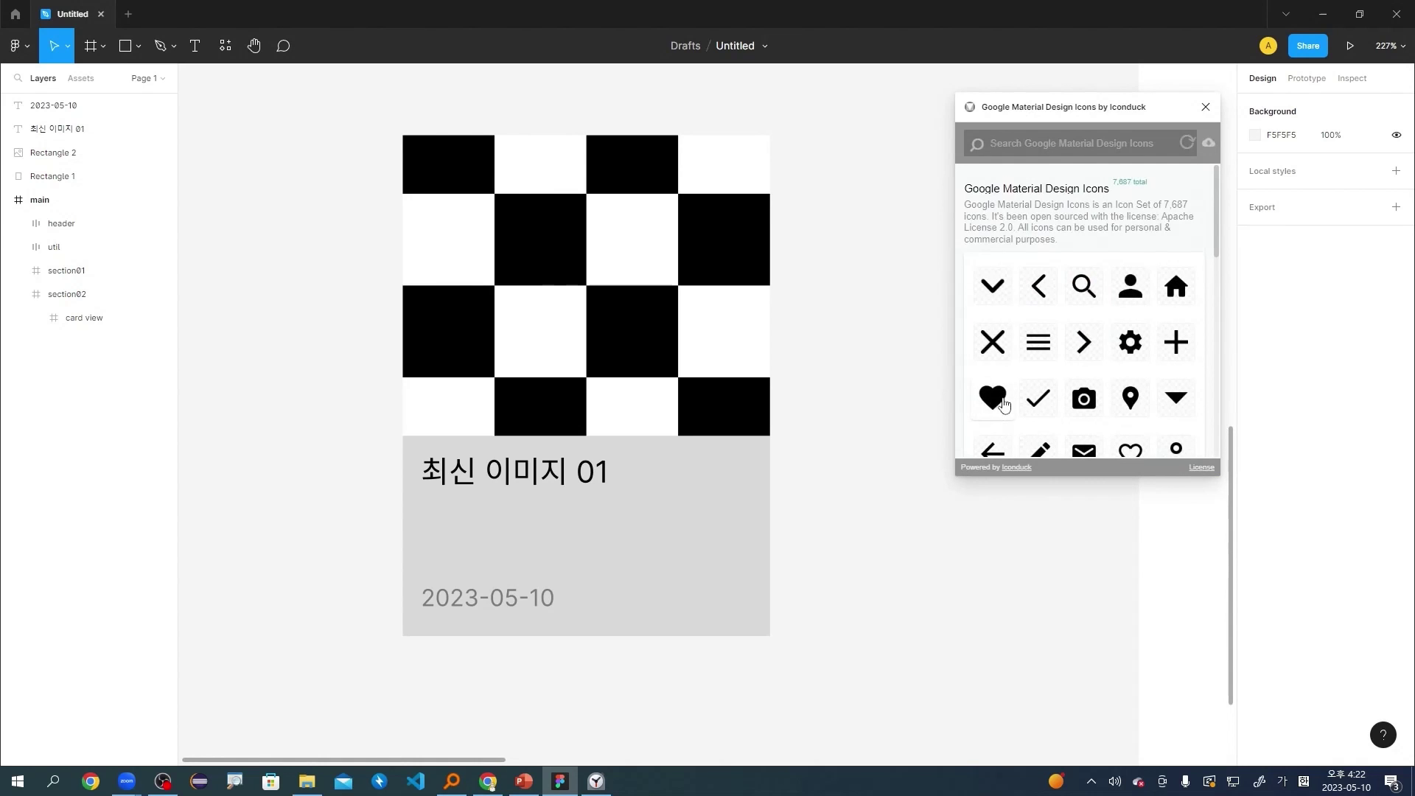
Place the outlined heart icon "favorite border" beside the card's title and delete it again.
scroll(1144, 396, down, 1)
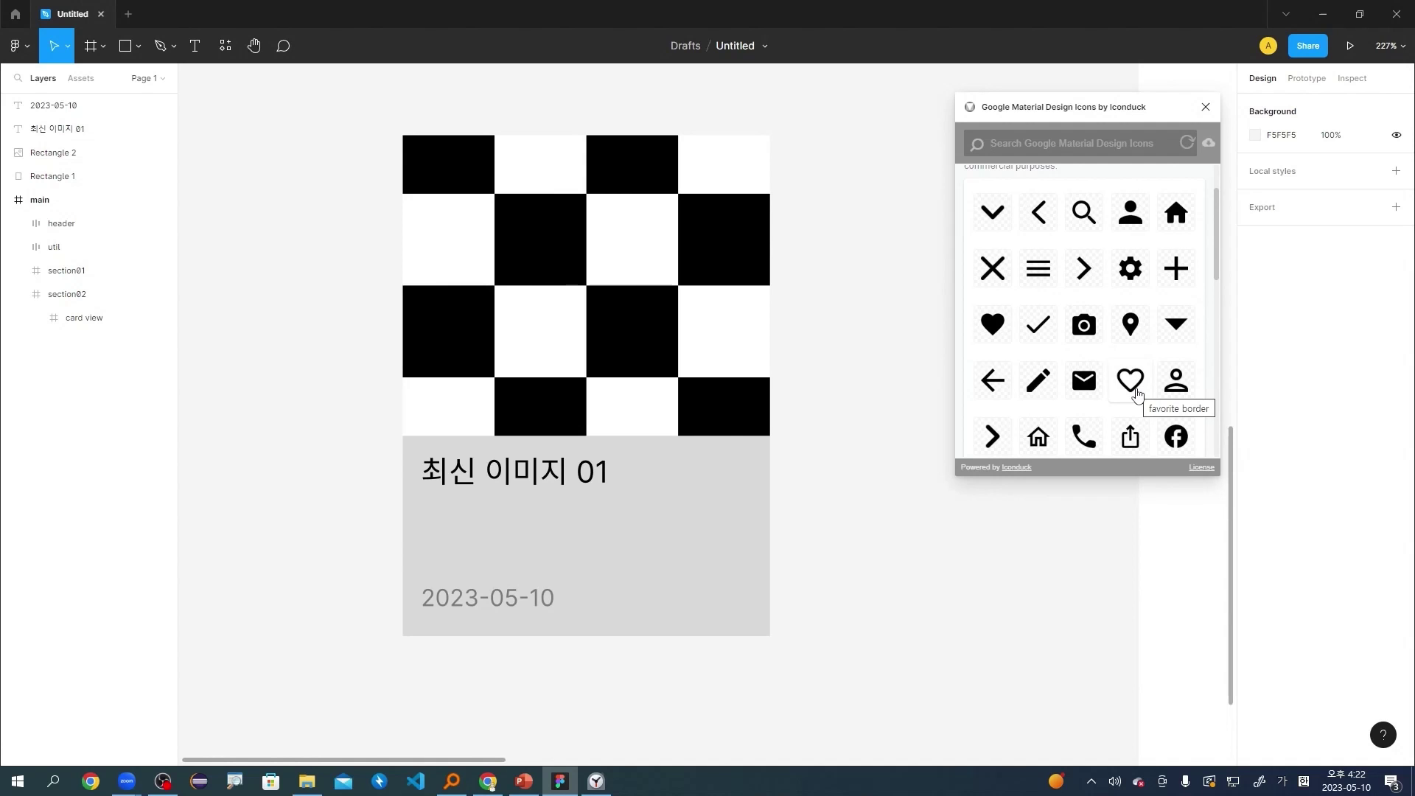
drag(1137, 395, 729, 522)
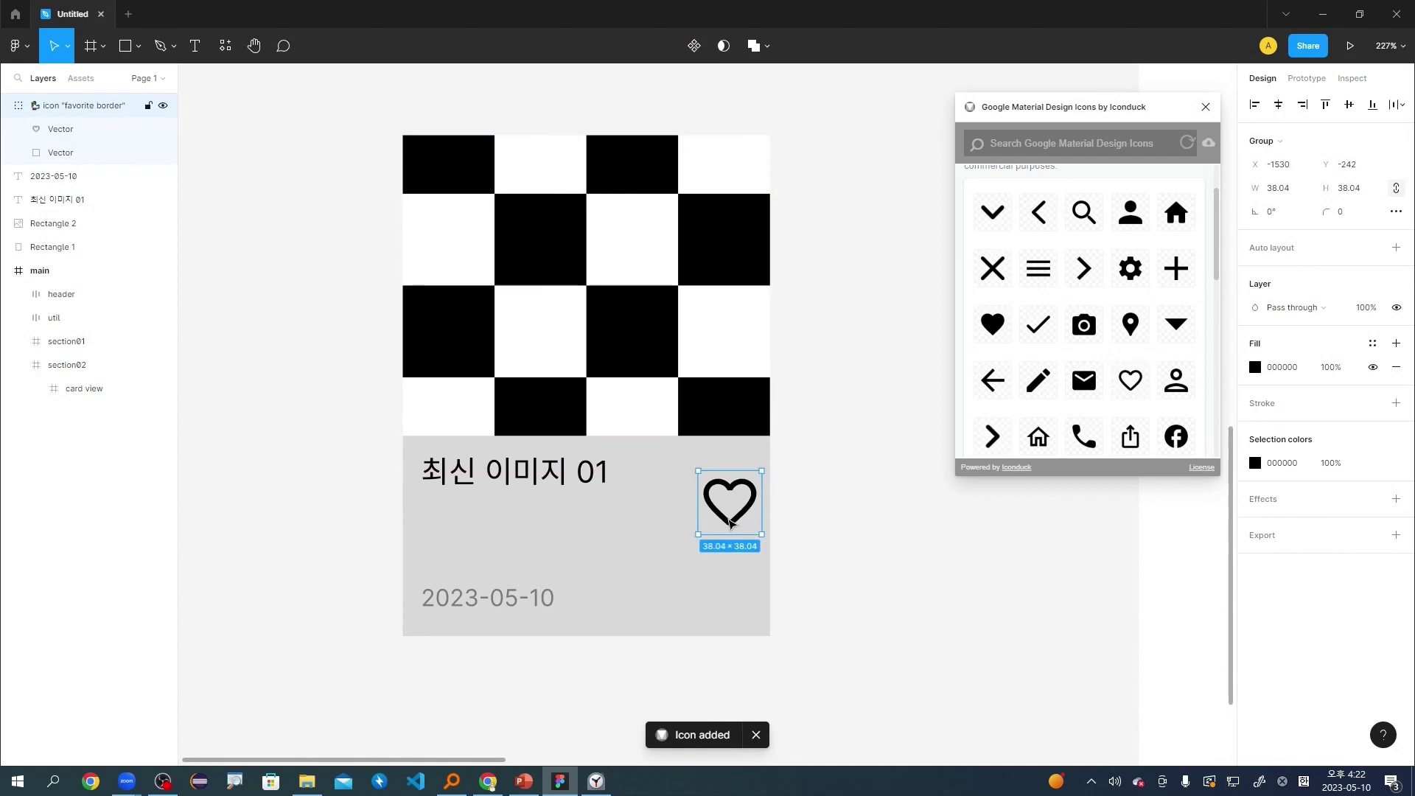
key(Delete)
Search the plugin's icons for "heart", and replace the search term with "favorite".
click(1084, 148)
text(head)
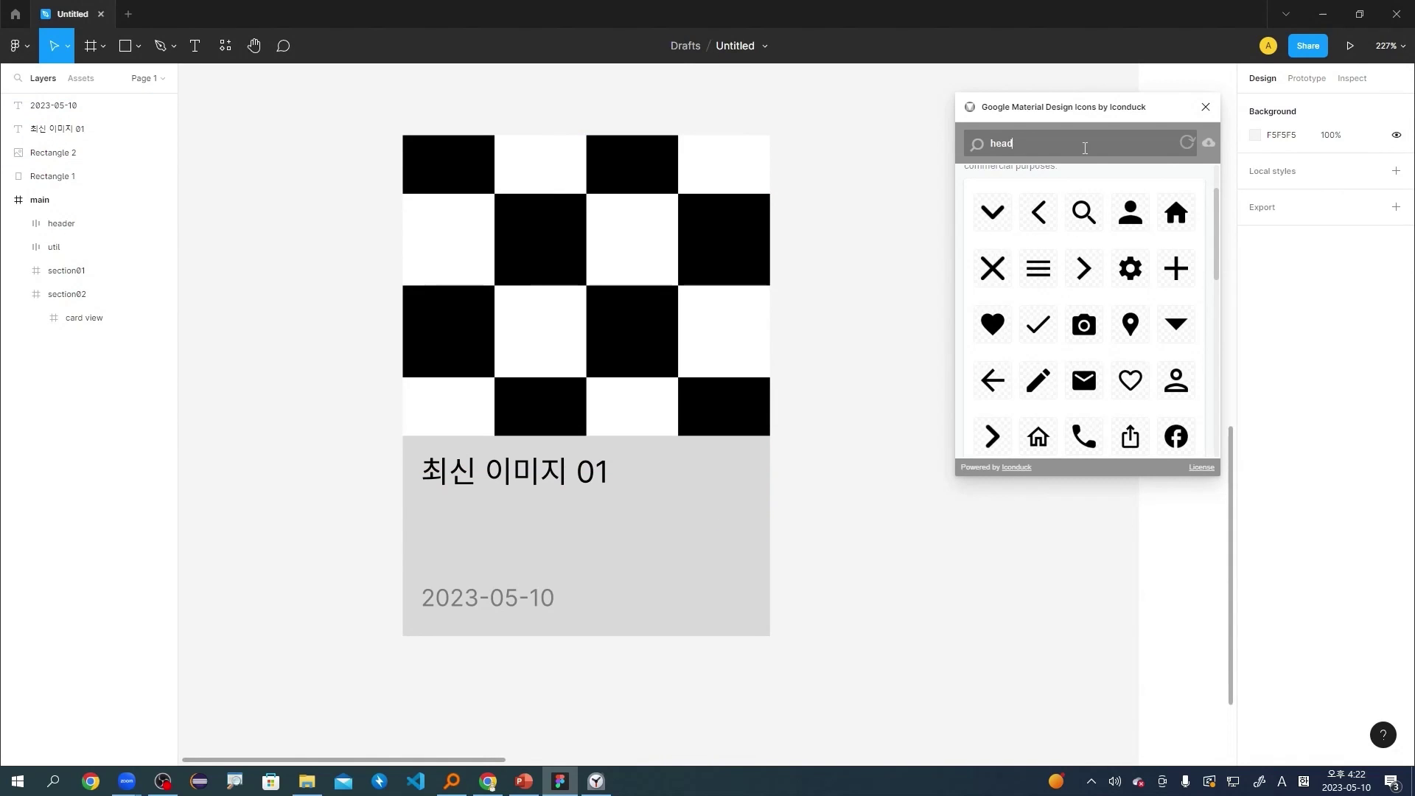
key(BackSpace)
key(Return)
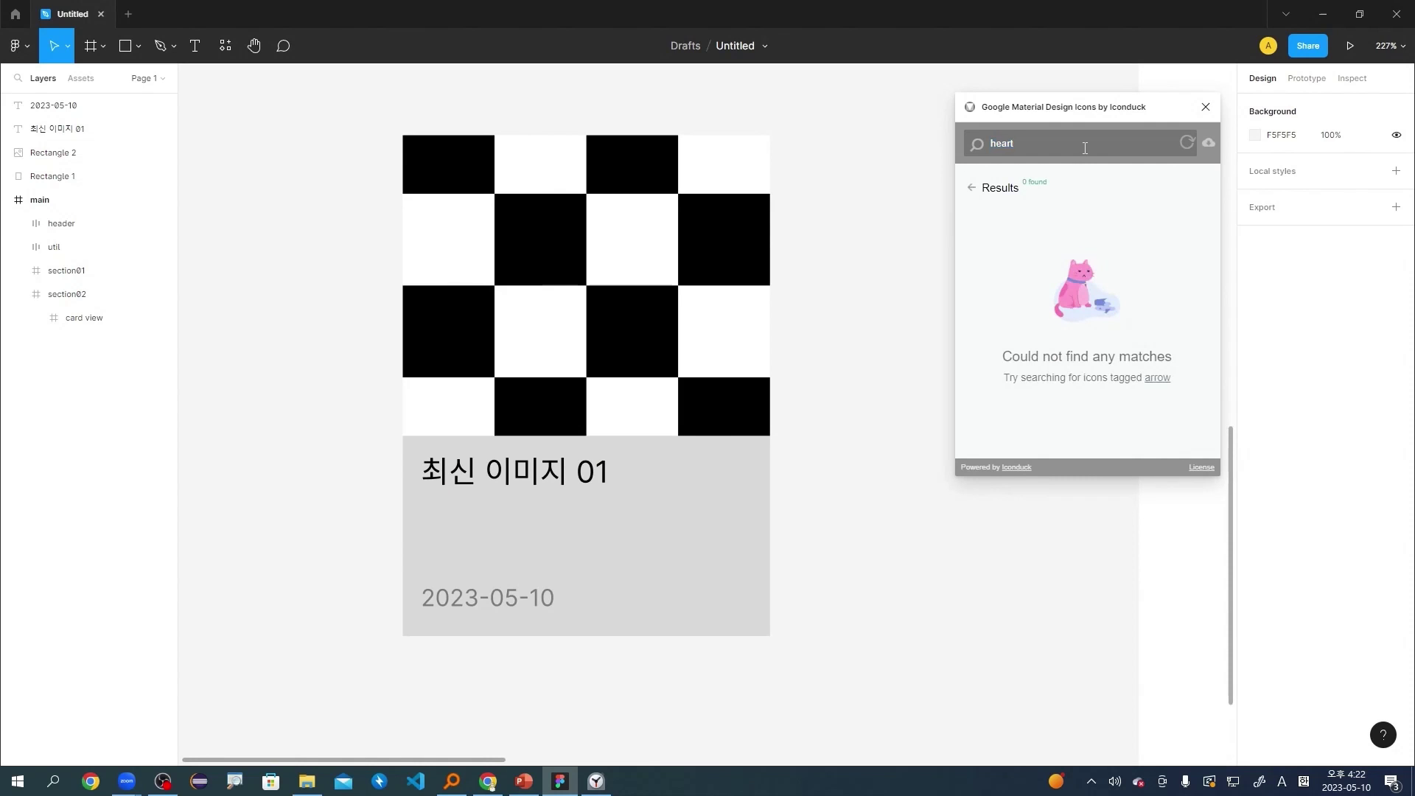
key(BackSpace)
text(favorite)
key(Return)
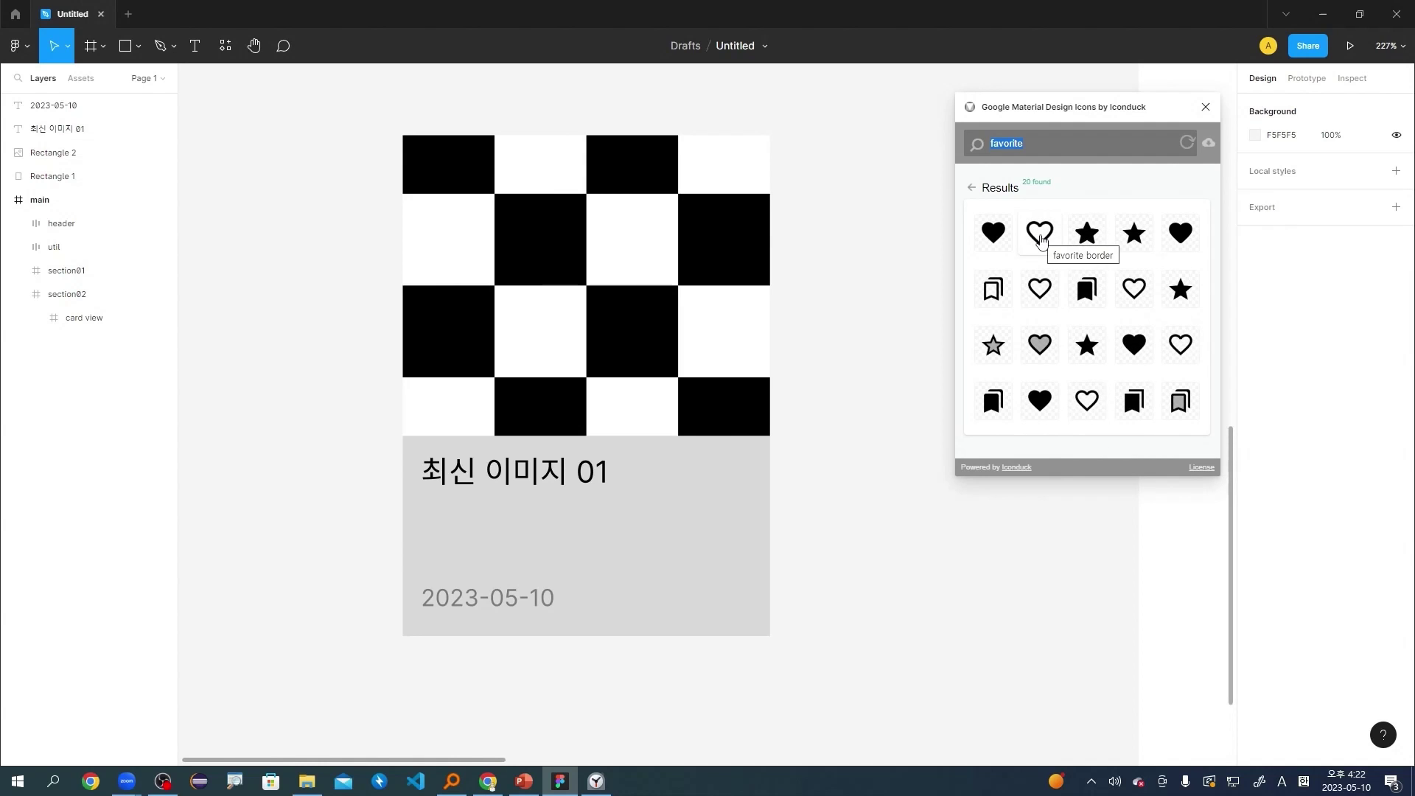
Place the outlined heart icon "favorite border" in the card's grey text area, above the date's level.
drag(1039, 239, 722, 544)
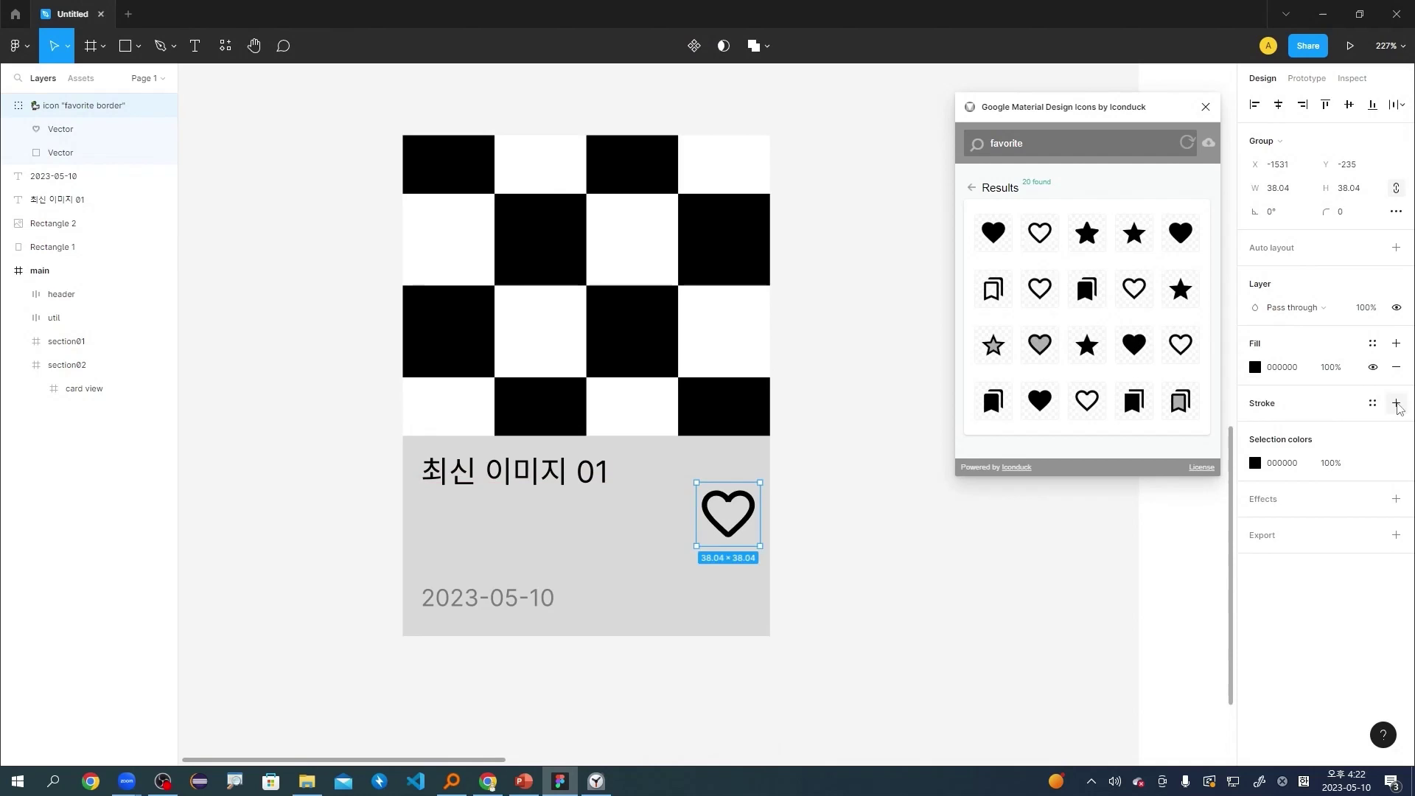
Try adding a stroke to the heart icon, and remove the stroke again.
click(1396, 405)
click(1335, 450)
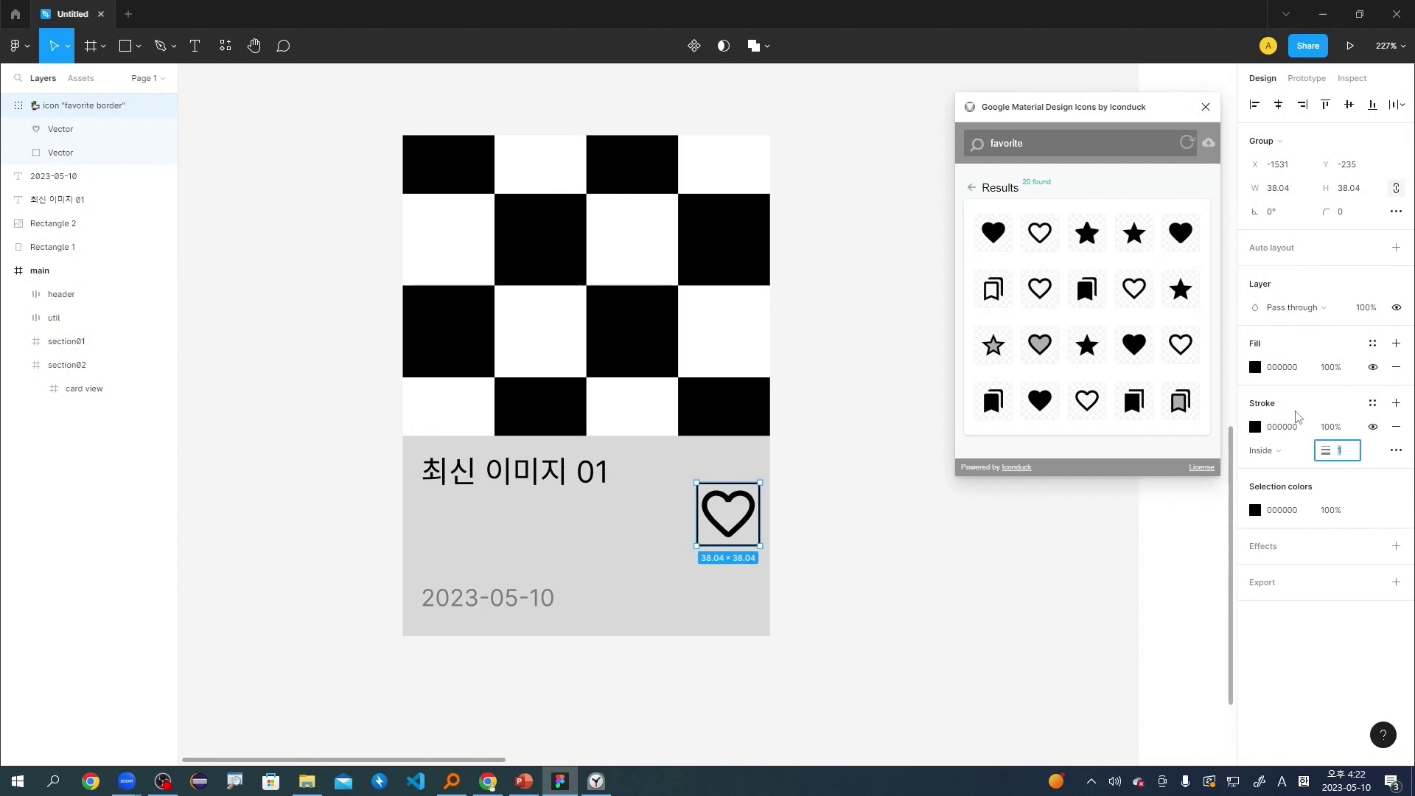
click(1397, 427)
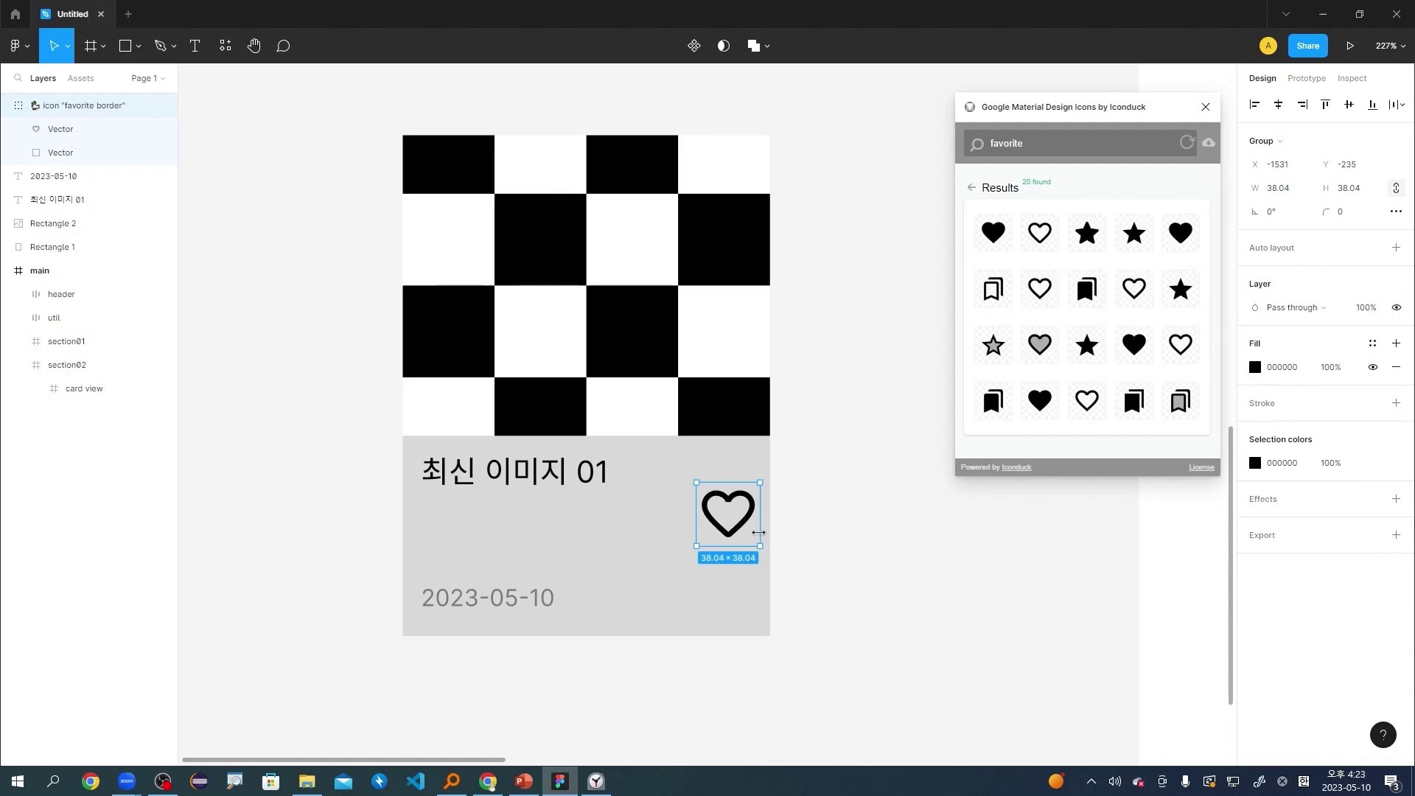
Move the heart icon down to the card's lower corner on the date's level, and close the icon plugin.
mouse_move(737, 518)
mouse_down()
mouse_move(730, 484)
mouse_move(736, 523)
mouse_up()
click(917, 615)
drag(739, 527, 742, 606)
click(934, 590)
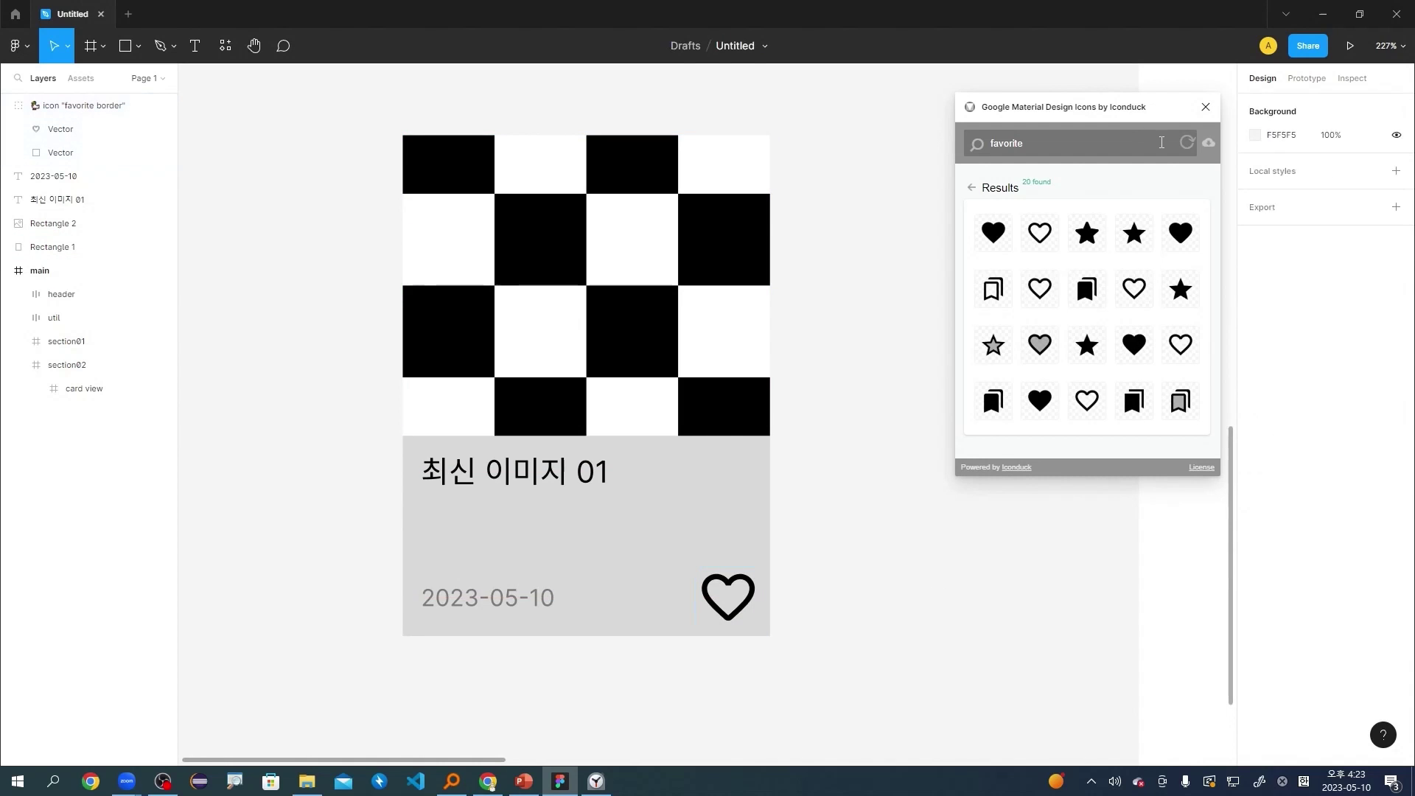
click(1206, 106)
Resize the heart icon to 24 × 24 and reposition it in the card's lower corner, opposite the date.
click(739, 610)
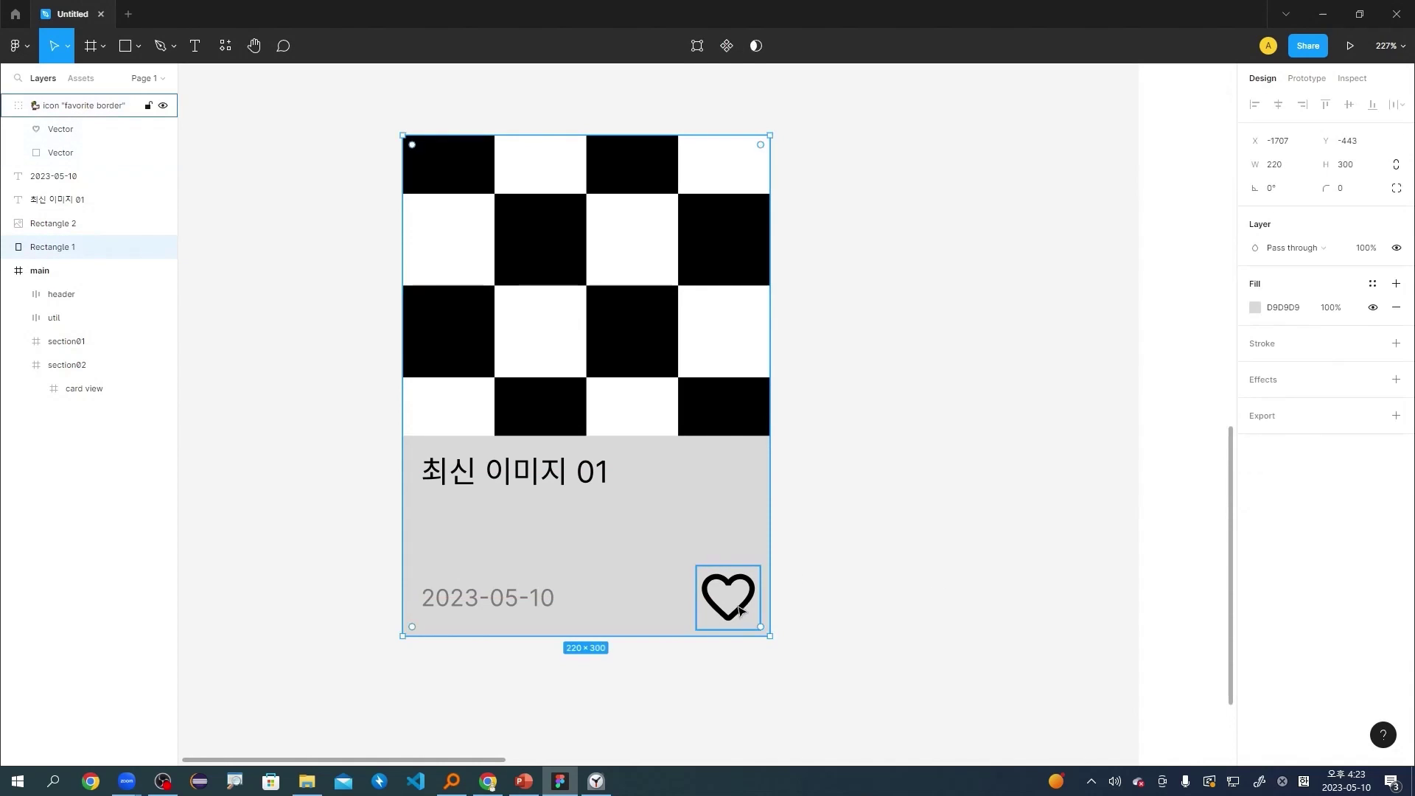
click(906, 577)
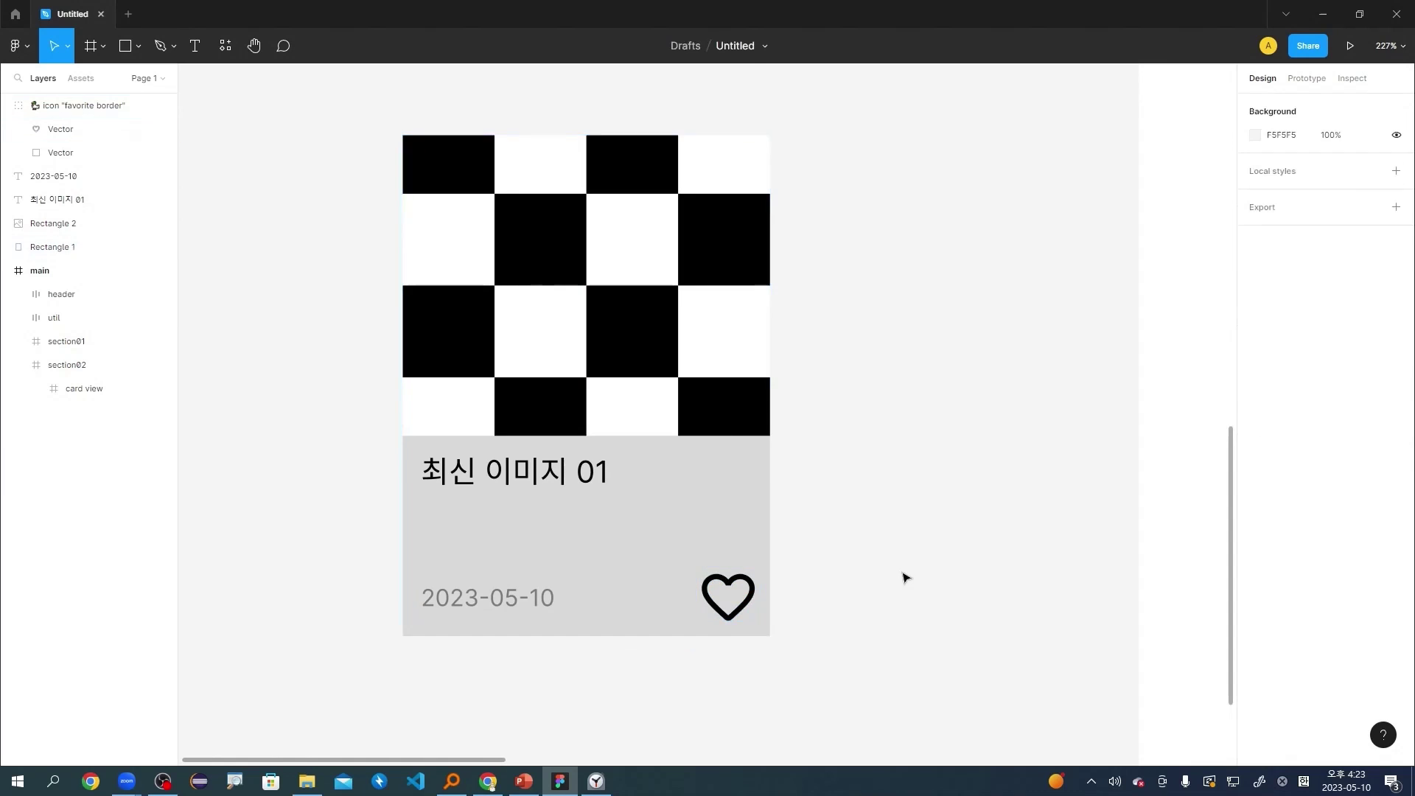
click(727, 594)
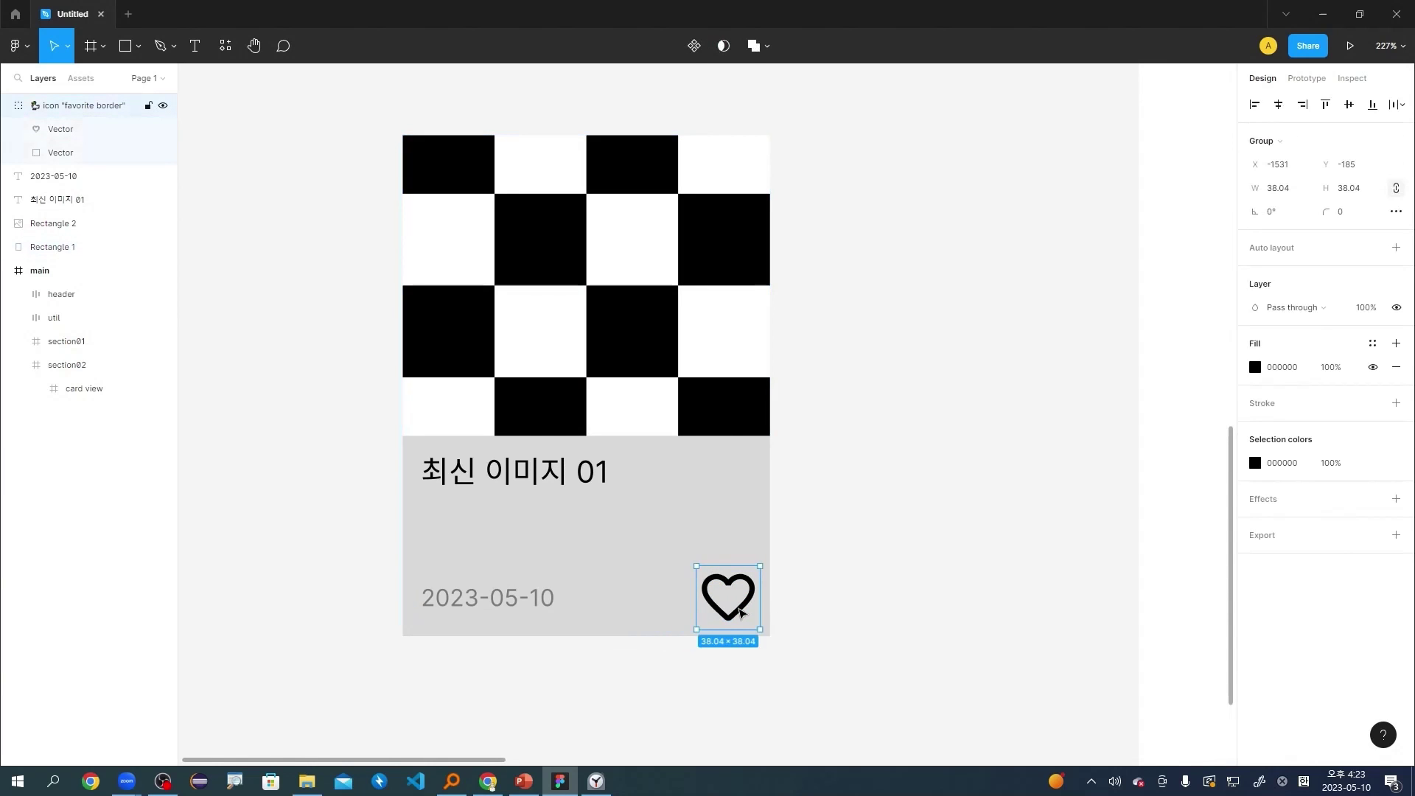
click(1299, 191)
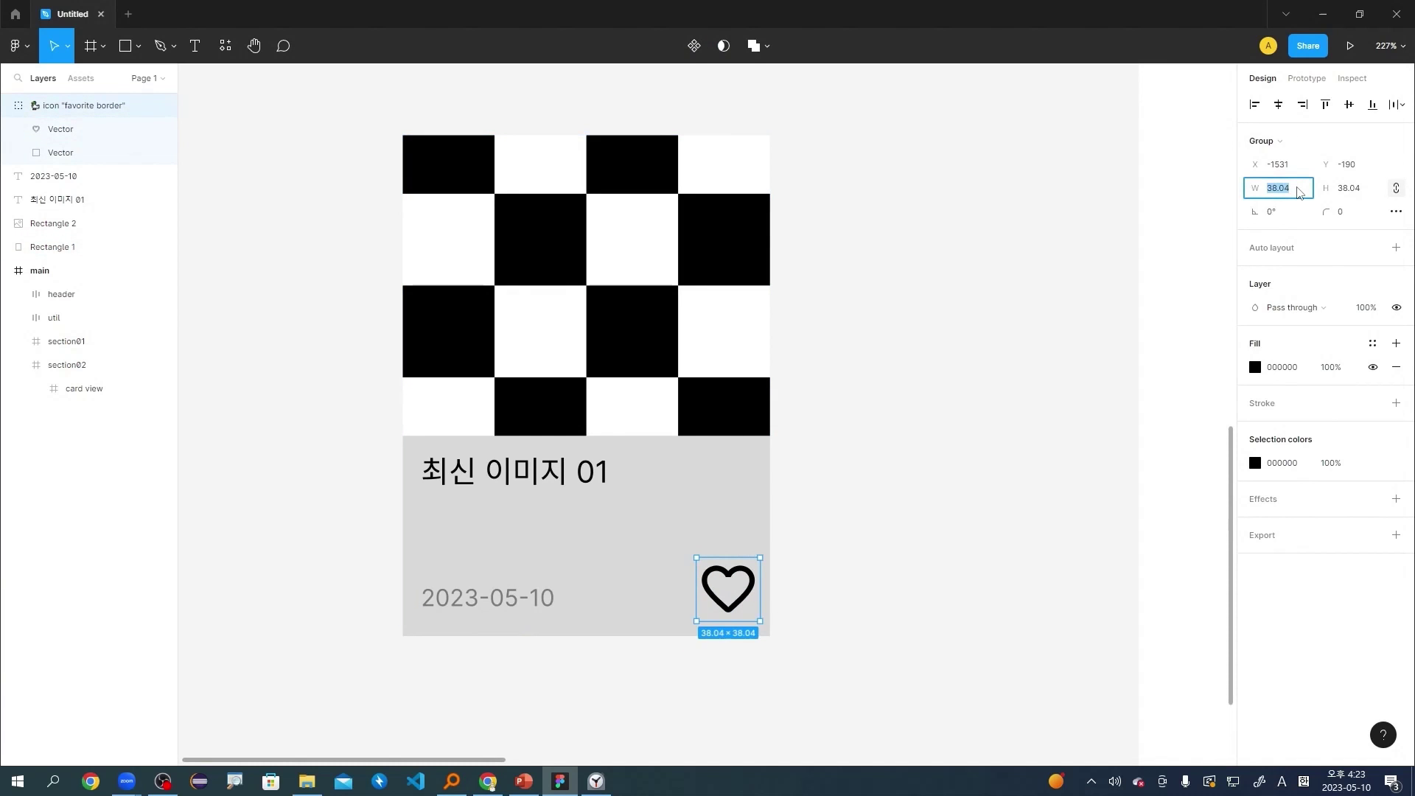
text(24)
key(Return)
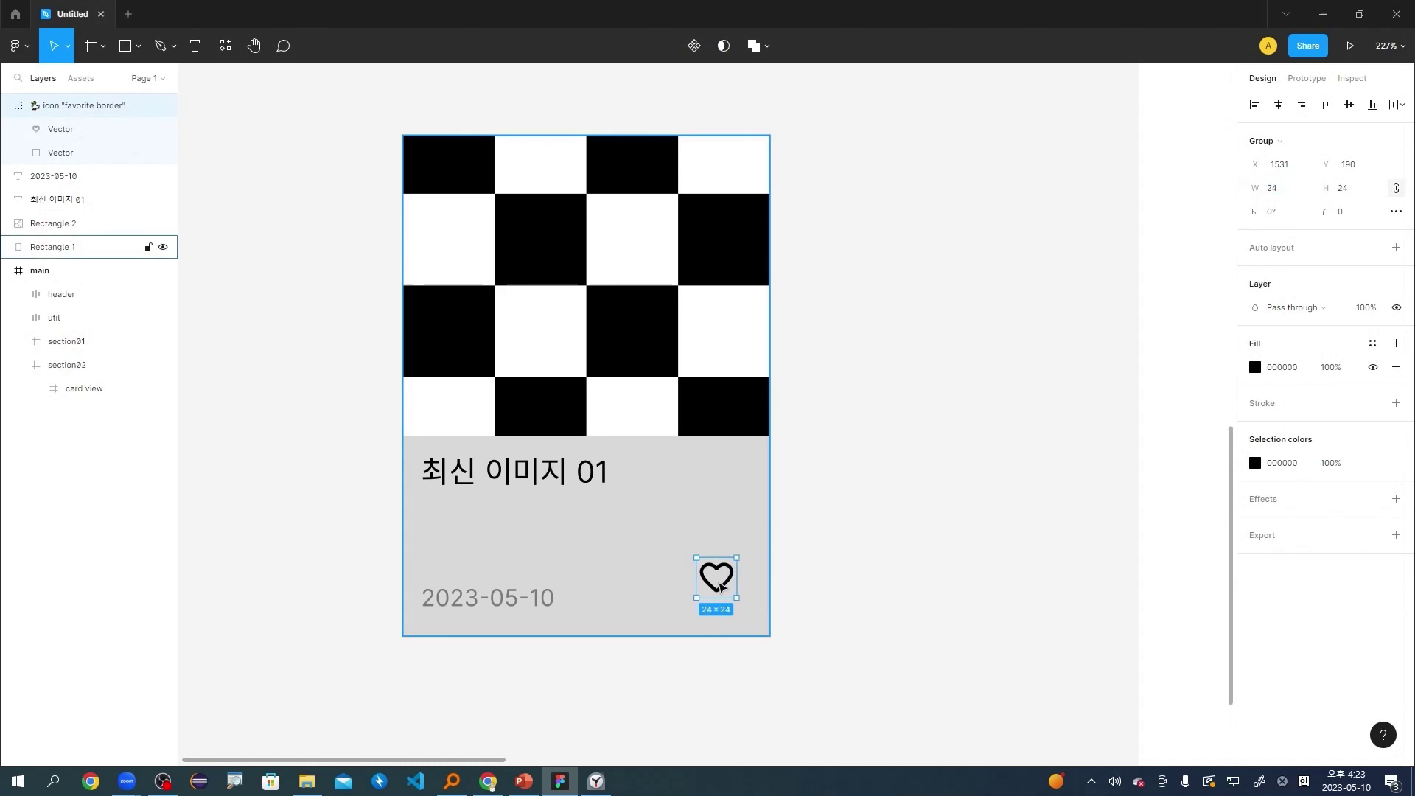
drag(721, 586, 739, 604)
click(840, 587)
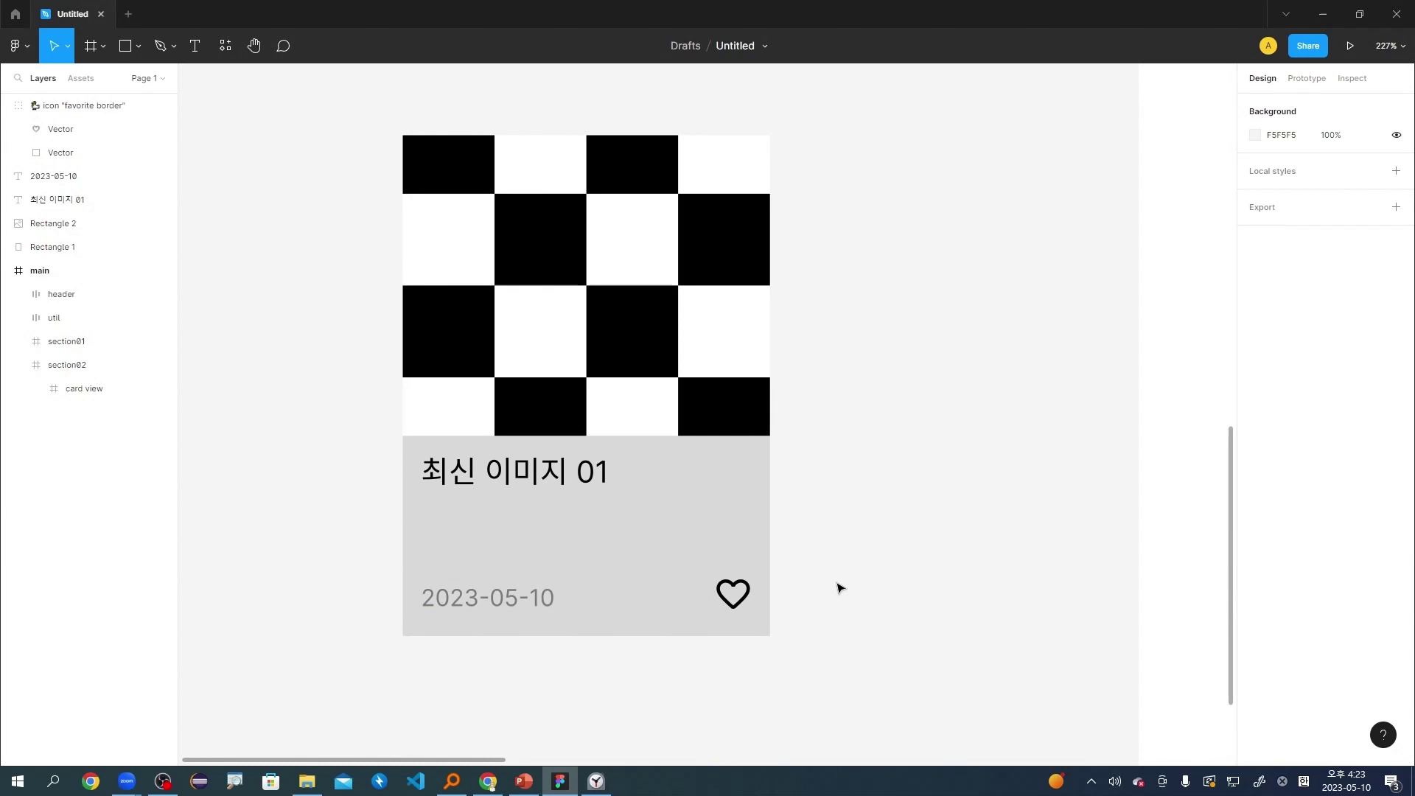
Duplicate the title text just below the original and replace the copy's wording with "내용 입니다".
click(594, 474)
drag(593, 474, 593, 518)
double_click(594, 518)
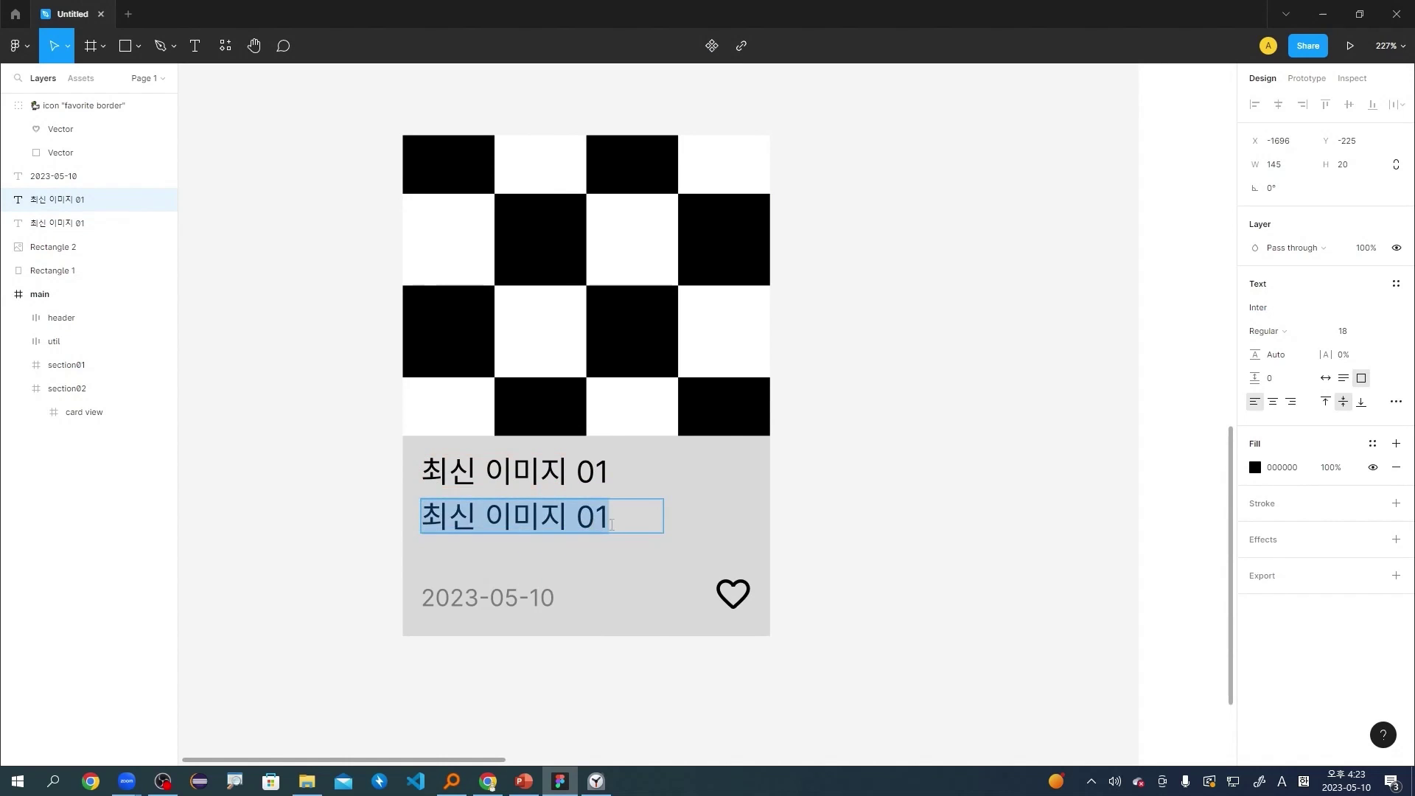
text(d)
key(BackSpace)
key(Hangul)
text(ㄴ)
key(BackSpace)
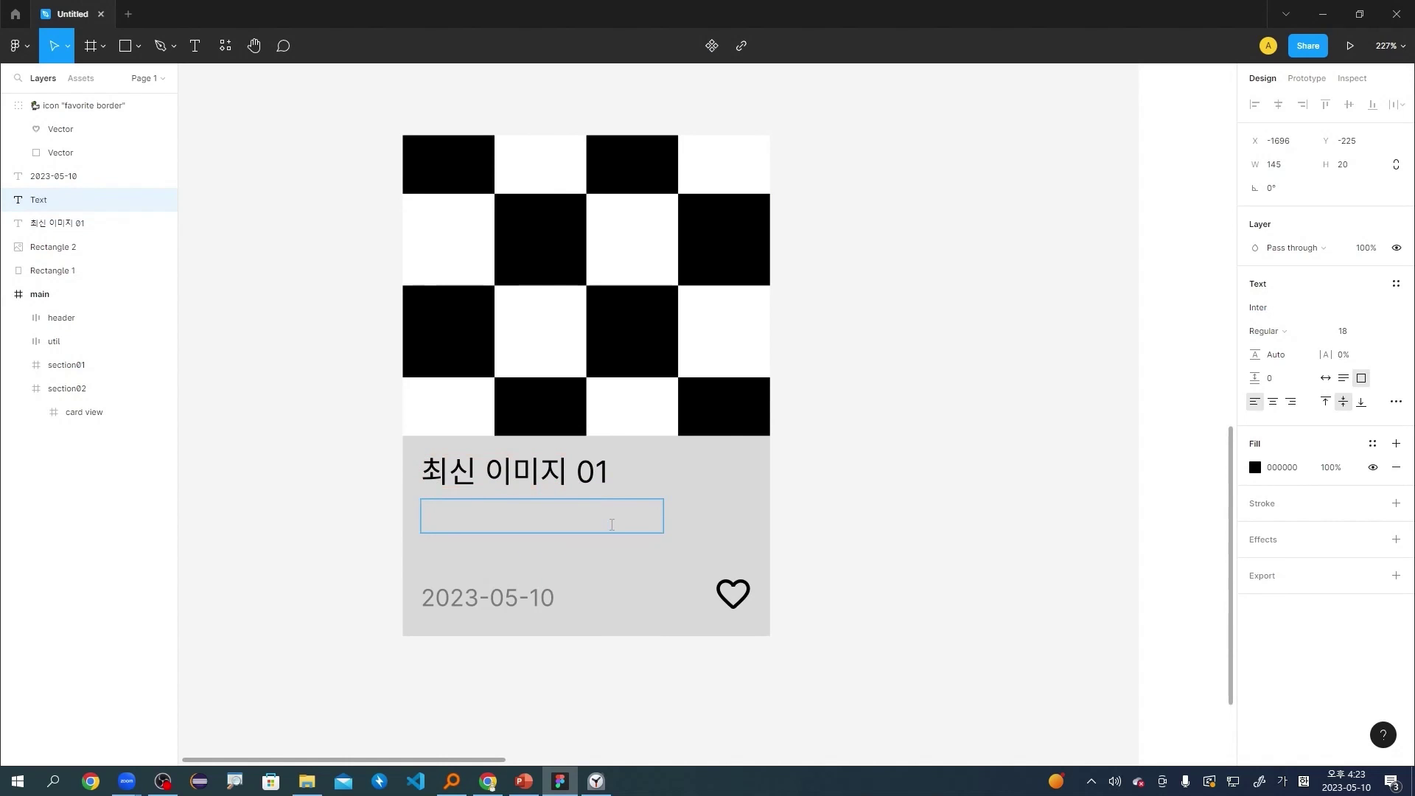
text(내용 입니다...)
key(ctrl+a)
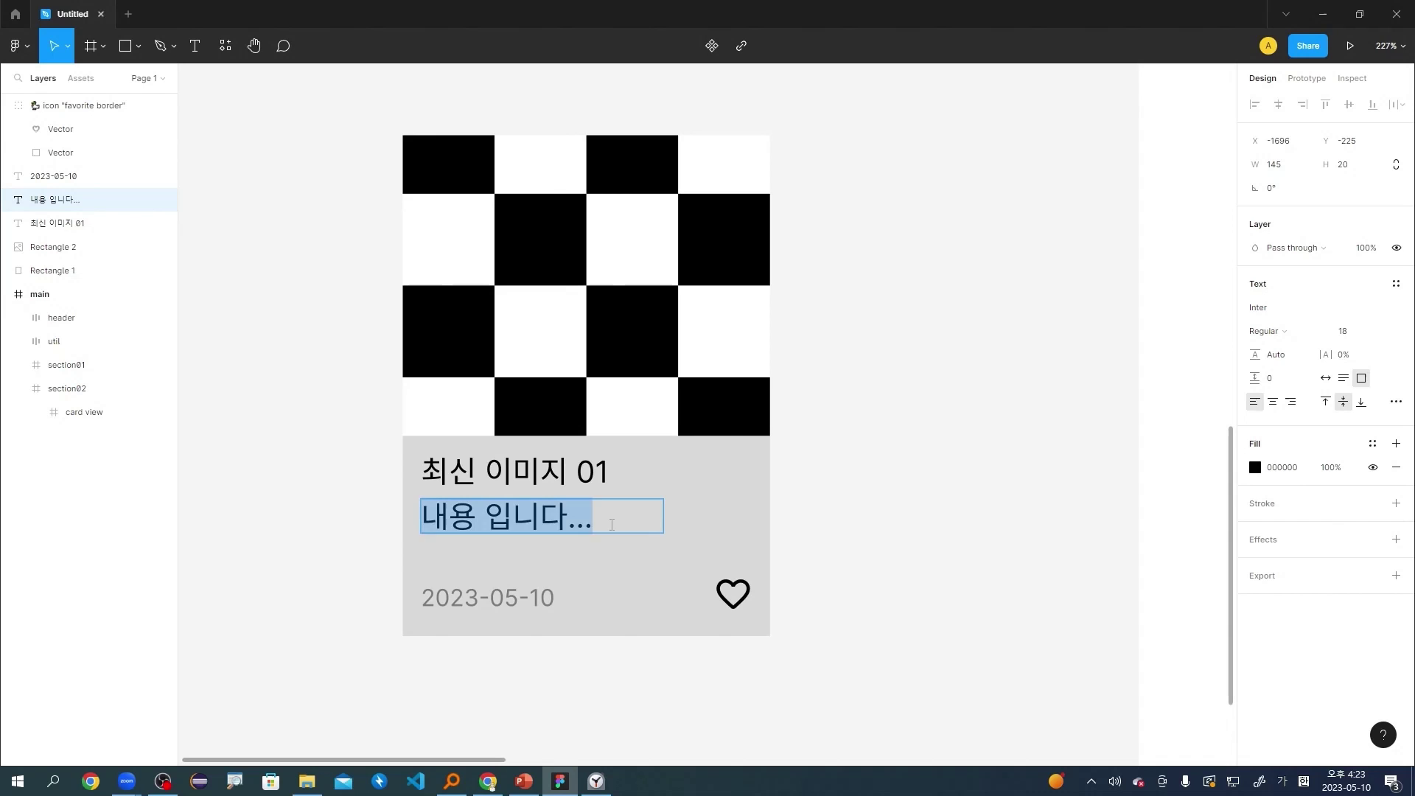
key(Right)
key(BackSpace)
key(BackSpace)
key(BackSpace)
Reduce the font size of the "내용 입니다" text to 12.
key(ctrl+a)
key(Escape)
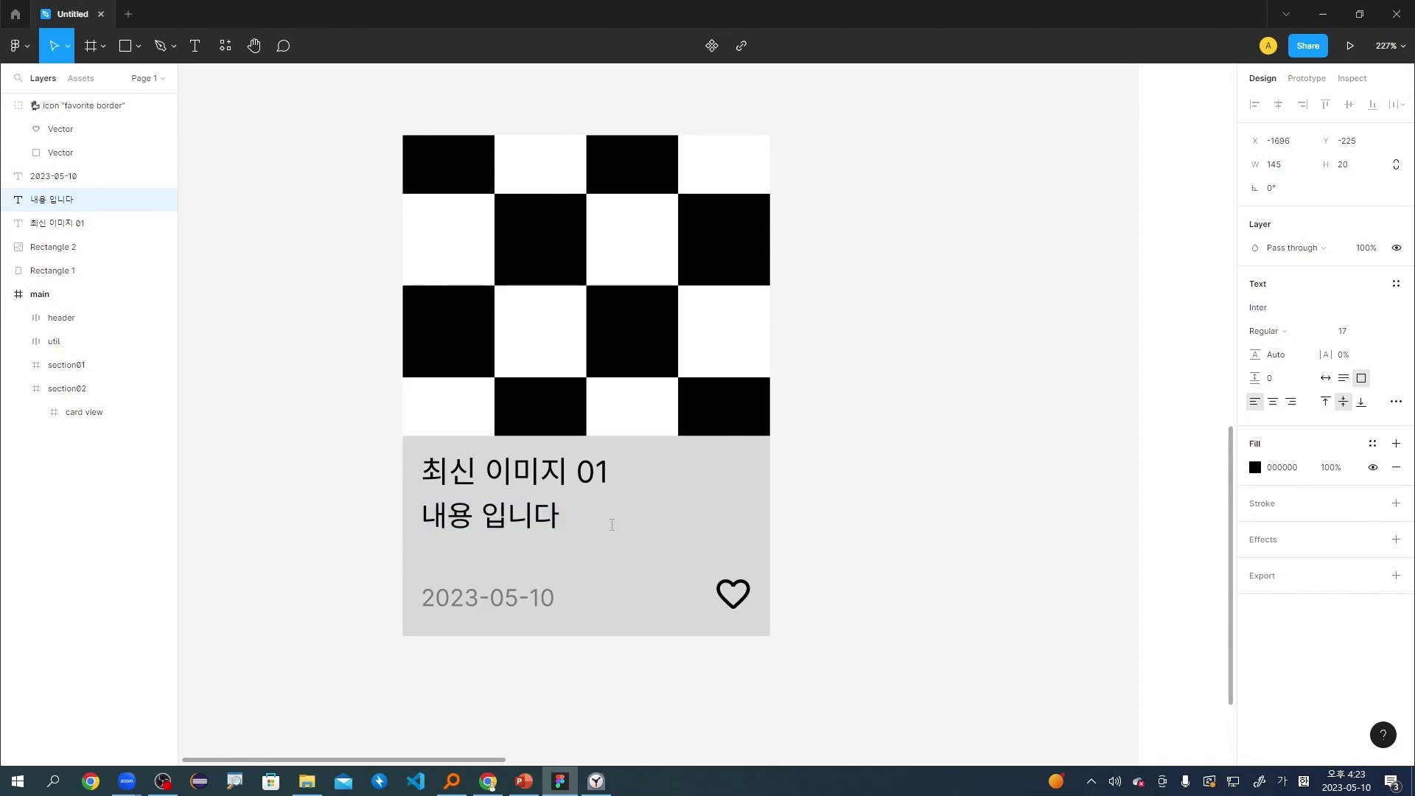
key(ctrl+shift+comma)
key(ctrl+shift+comma)
key(ctrl+shift+comma)
key(ctrl+shift+comma)
key(ctrl+shift+comma)
Add a period to the body text and repeat the sentence so it reads "내용 입니다. 내용 입니다. 내용 입니다.".
key(Return)
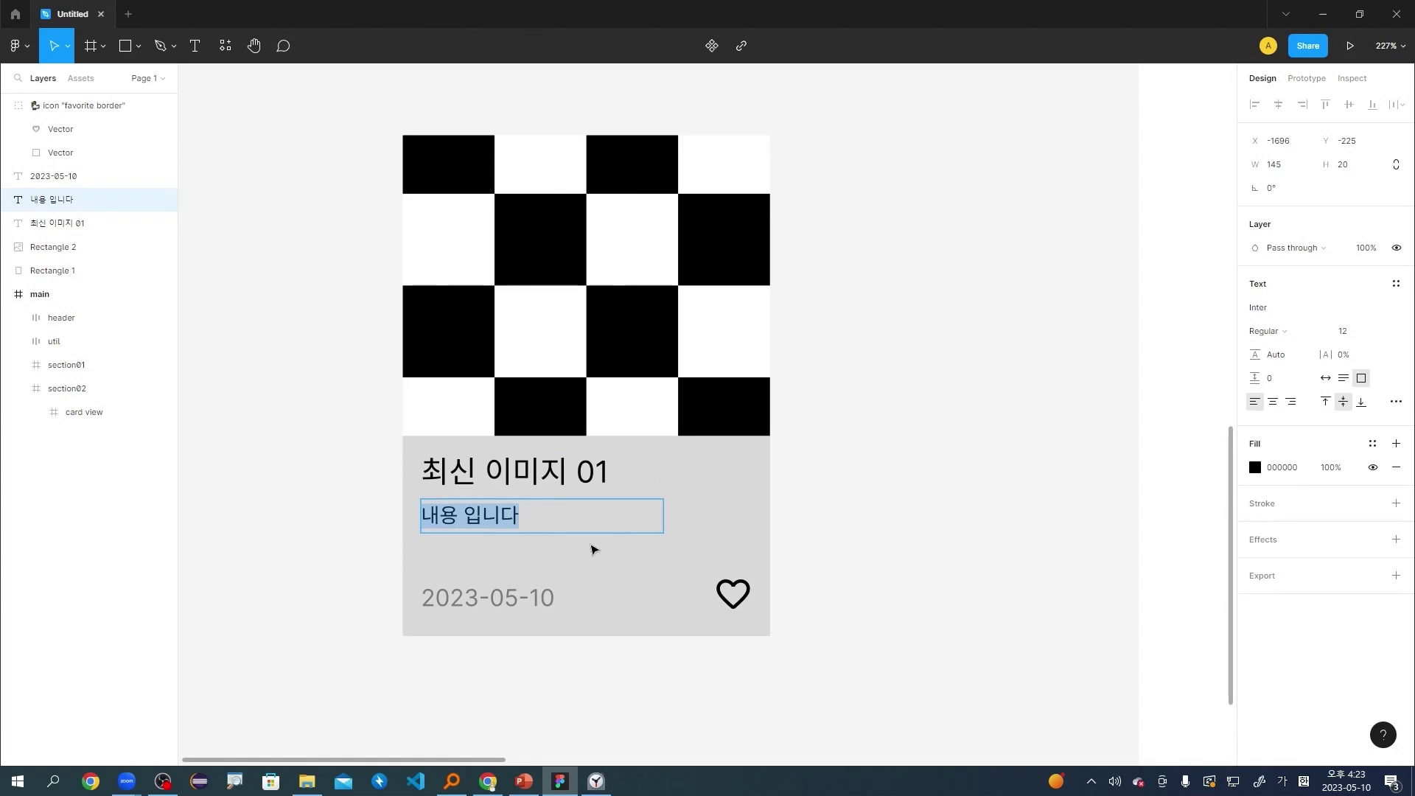
key(Right)
key(shift+Left)
key(shift+Left)
key(shift+Left)
key(shift+Left)
key(shift+Left)
key(shift+Left)
key(Right)
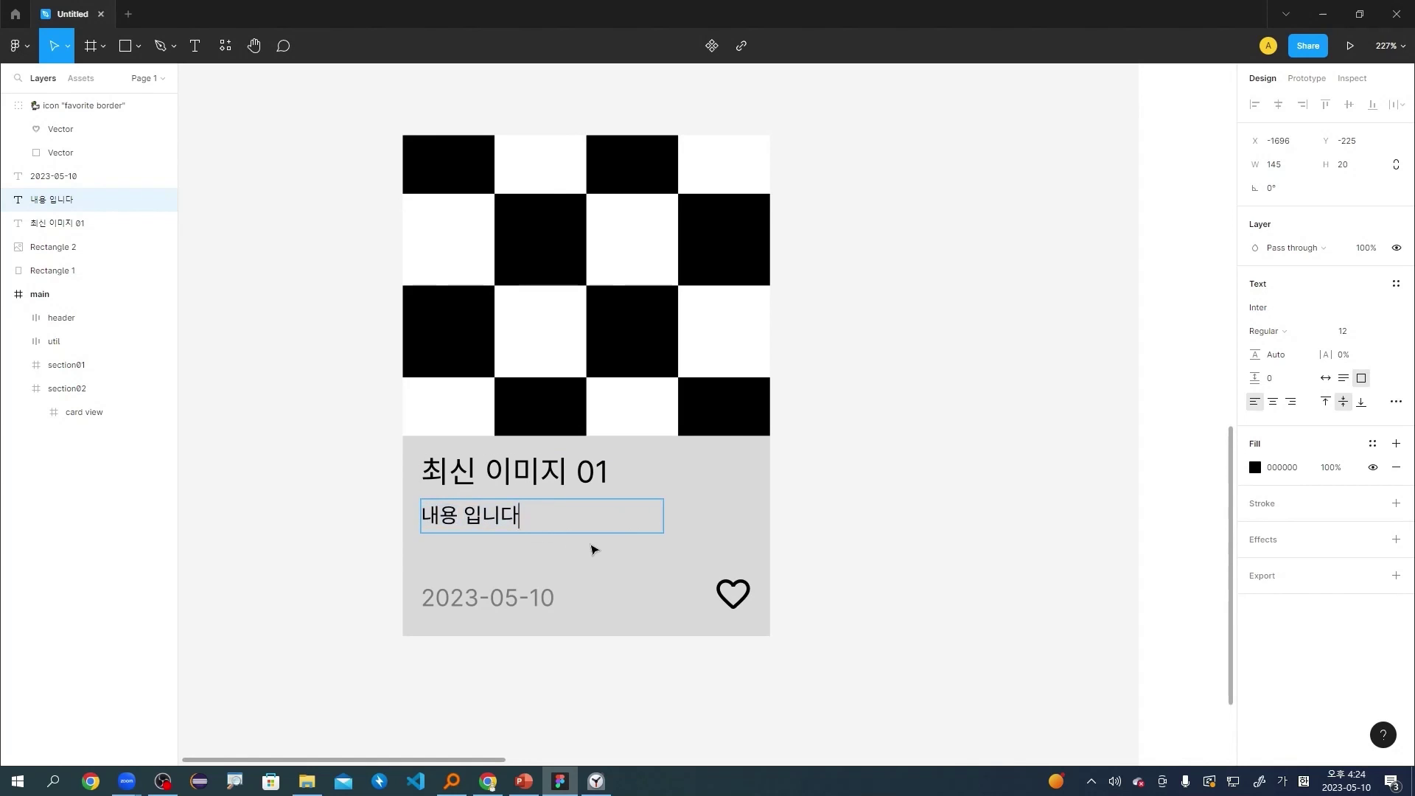
text(.)
key(ctrl+a)
key(ctrl+c)
key(Right)
key(ctrl+v)
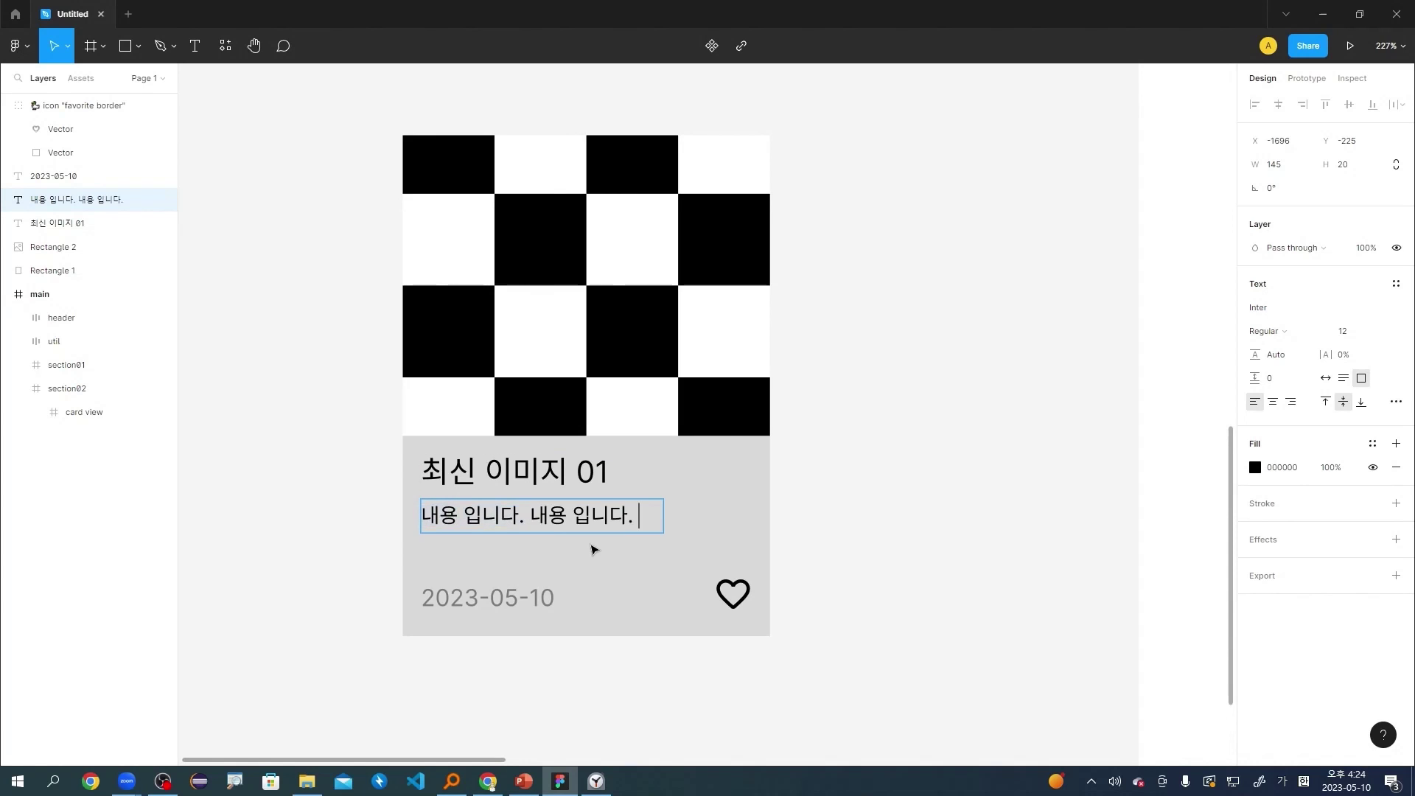
key(ctrl+v)
key(Escape)
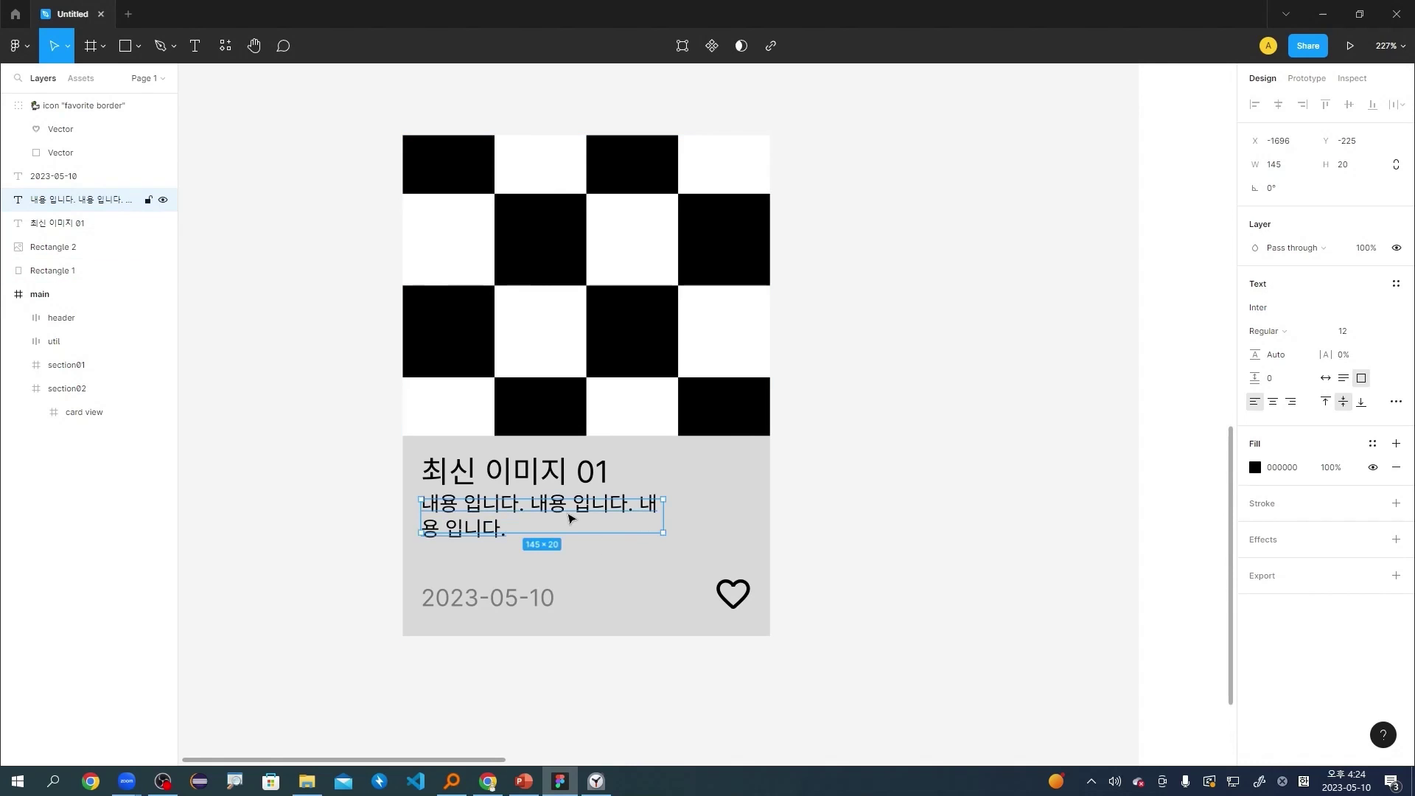
Enlarge the body text box to 193 × 39 and align its text to the top.
drag(663, 532, 743, 565)
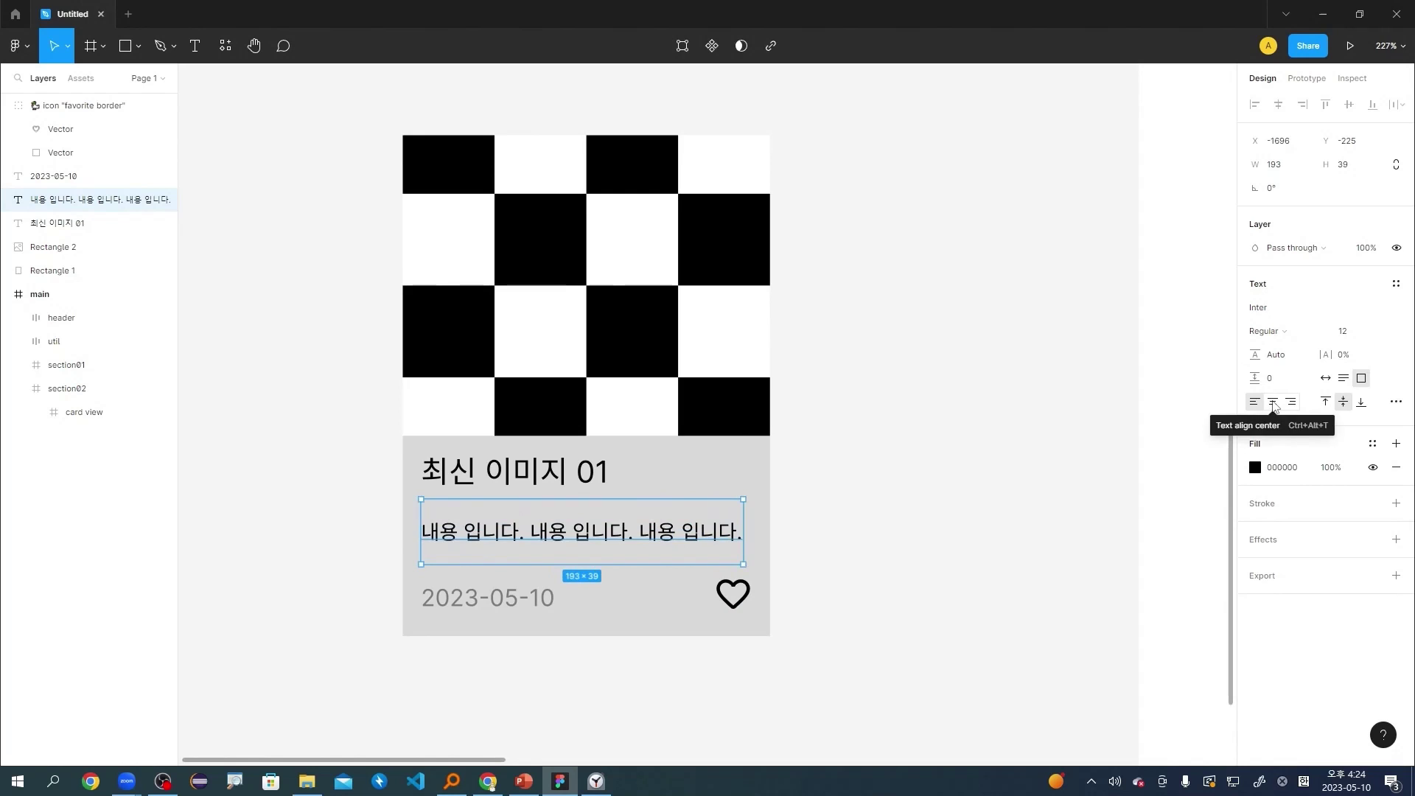
click(1325, 401)
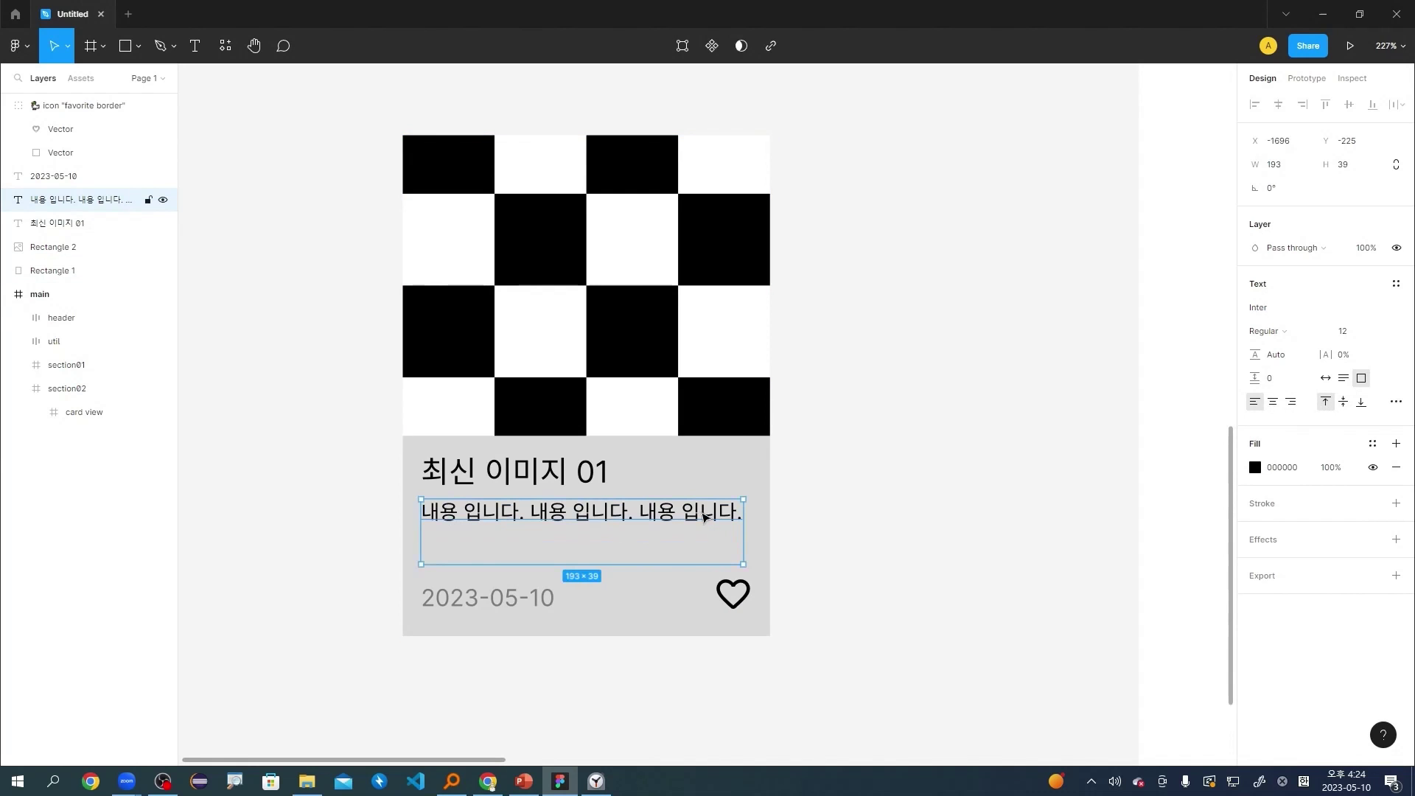
Add a second line to the body text containing "내용 입니다." three times.
double_click(705, 518)
key(Right)
key(Return)
text(내용 입니다.)
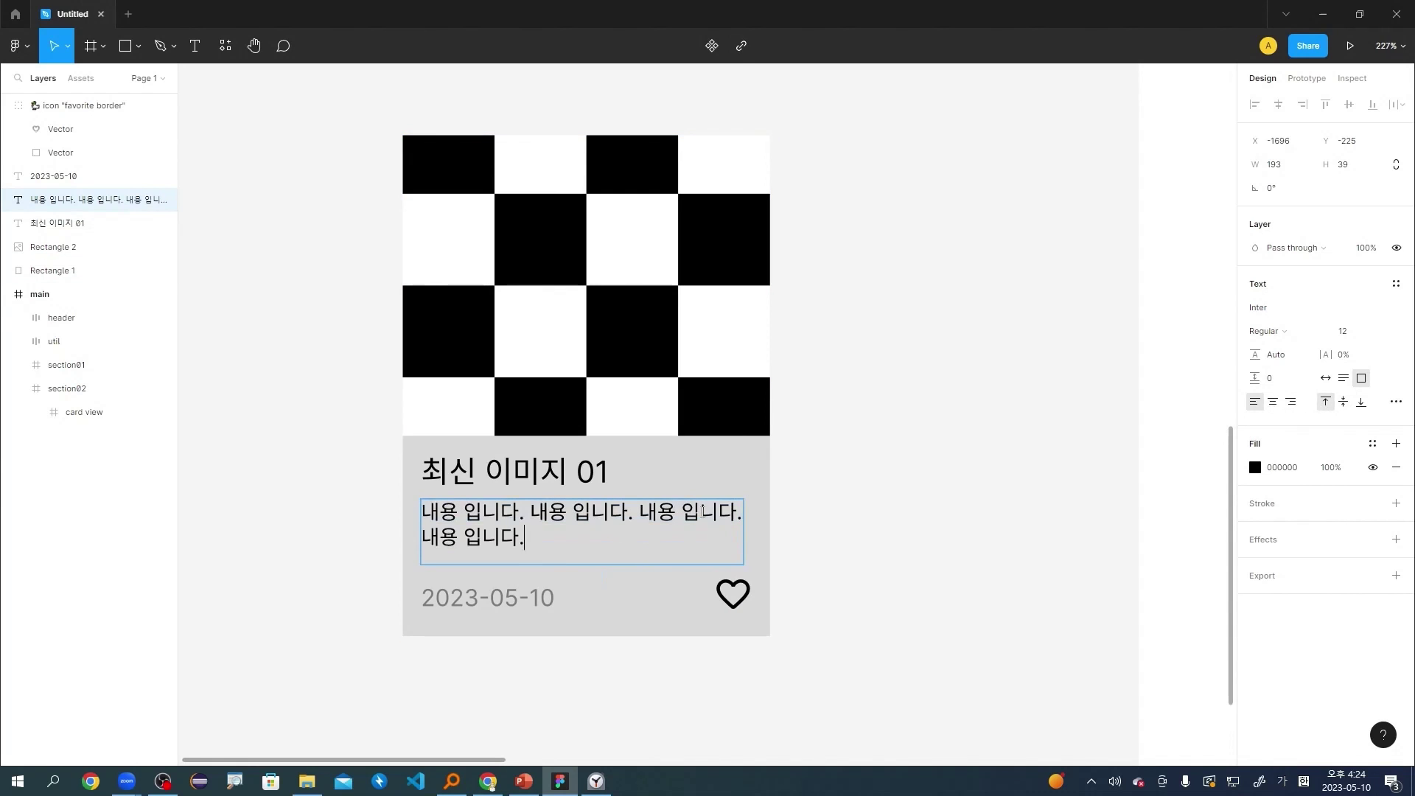
text(내용 입니다.내용 입니다.)
key(Escape)
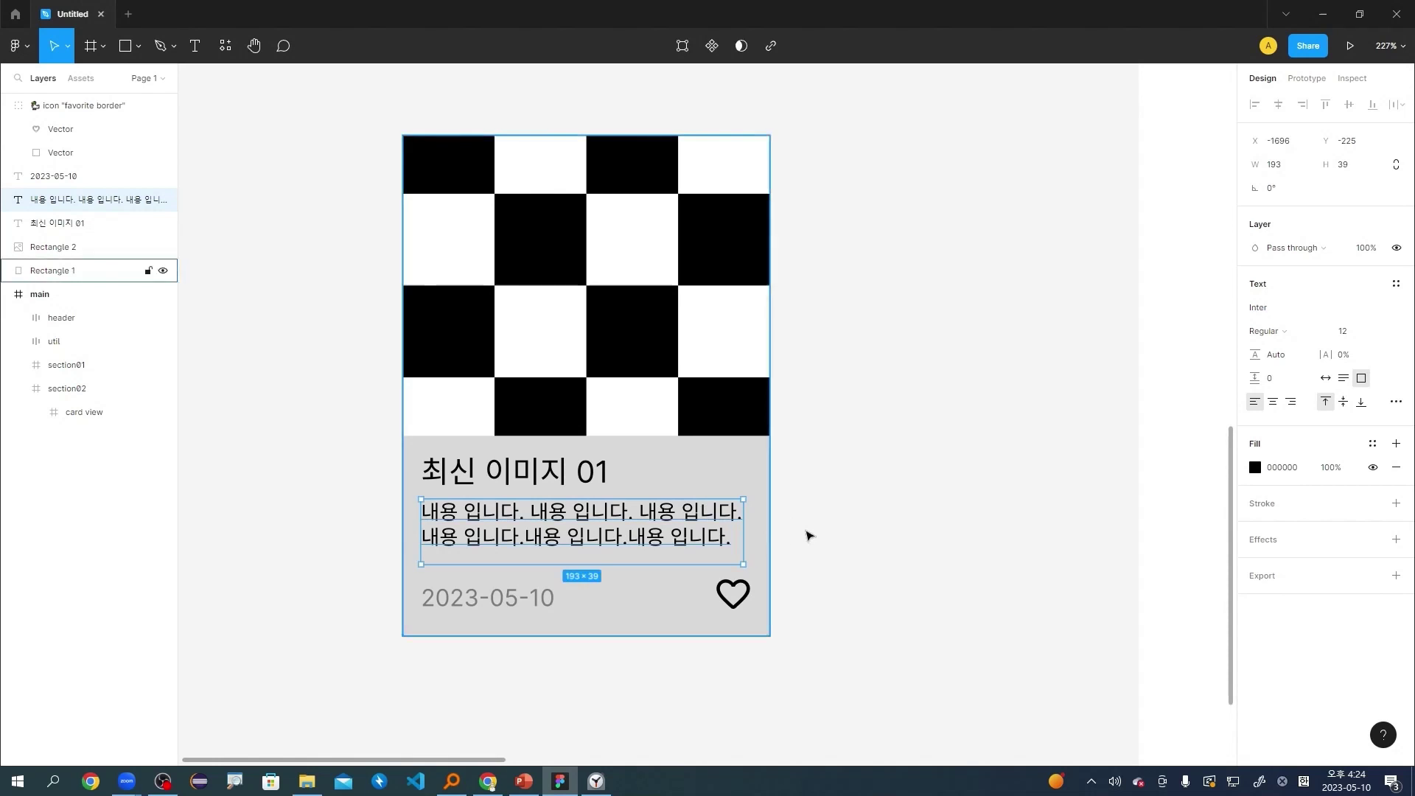
Insert spaces between the repeated sentences on the body text's second line.
click(880, 541)
scroll(876, 558, down, 2)
double_click(647, 536)
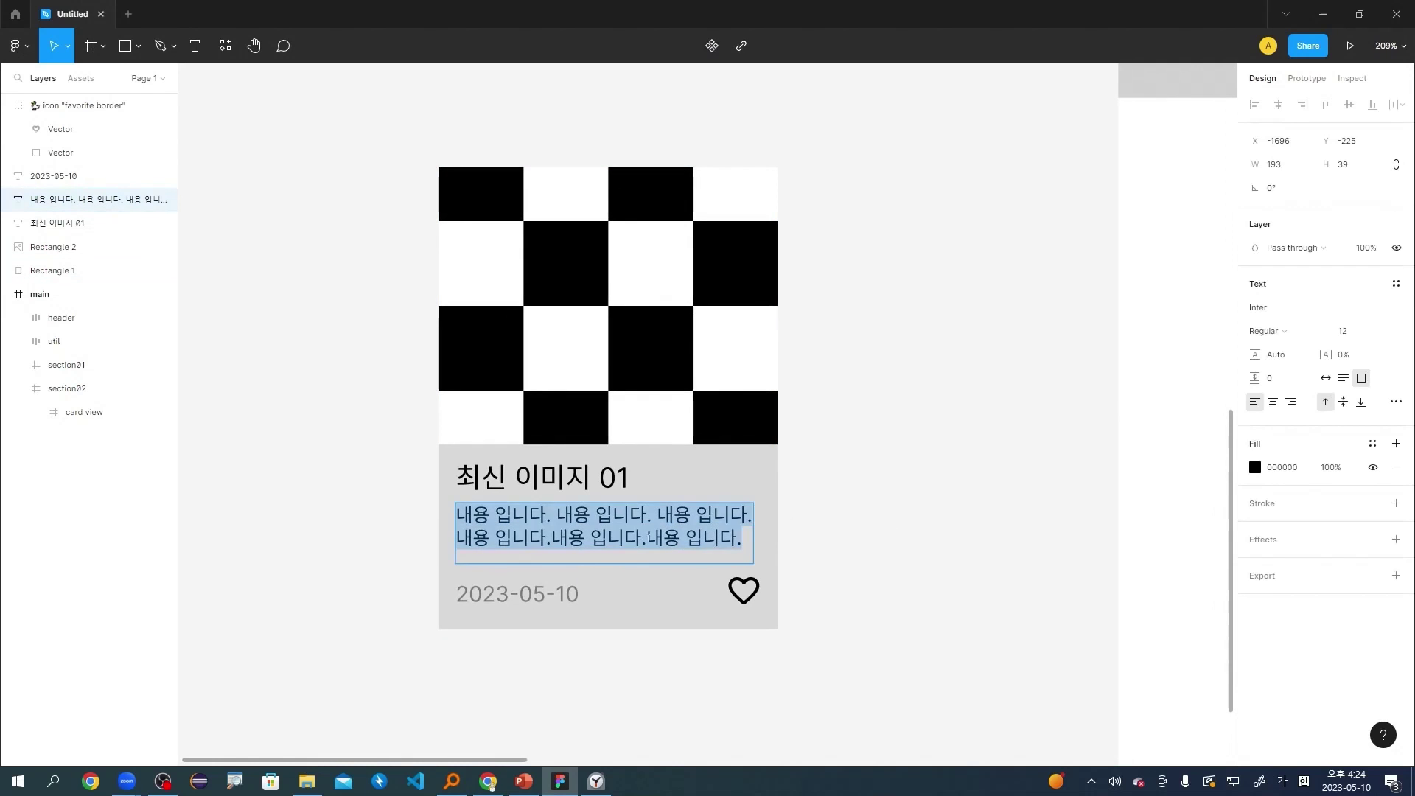
click(648, 537)
click(554, 536)
click(1078, 547)
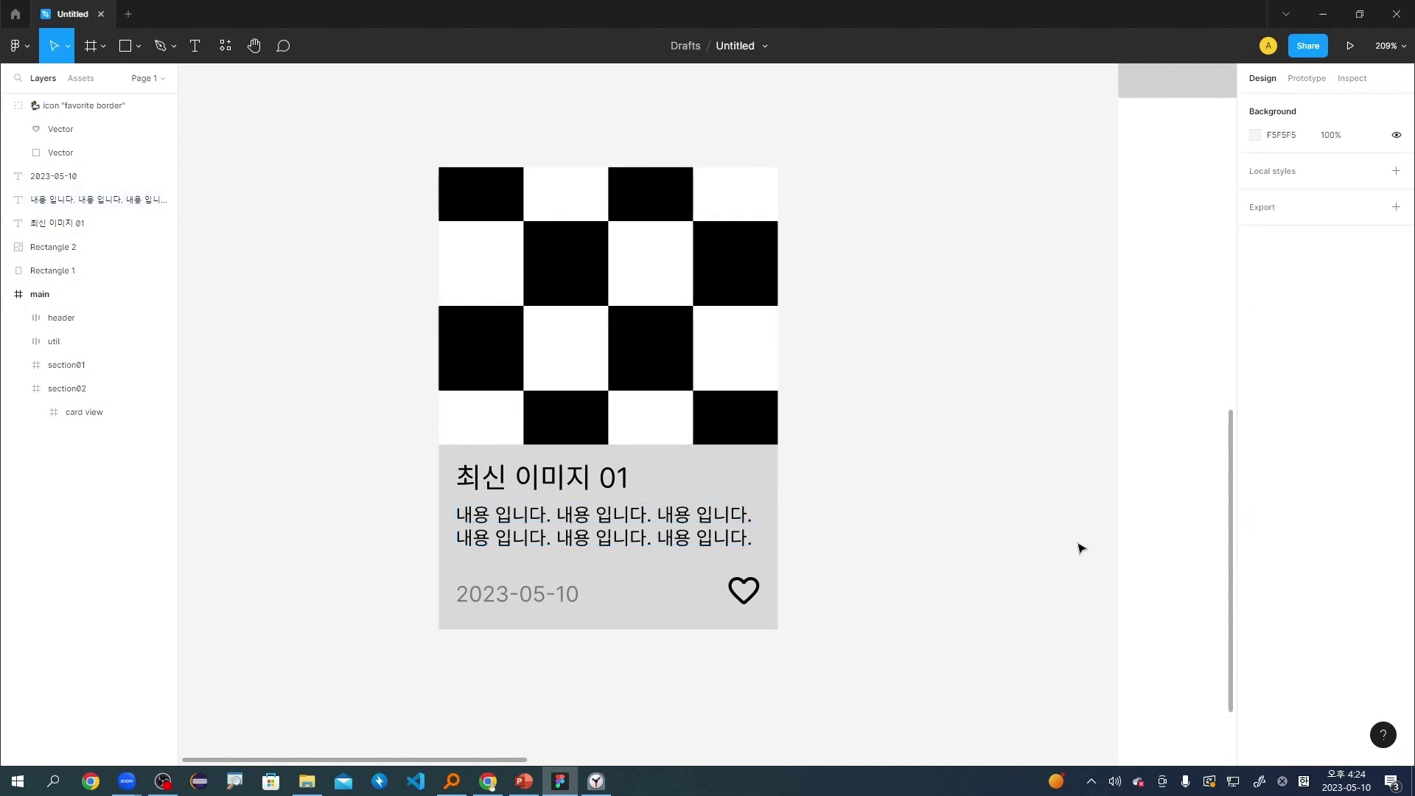
Examine the sizes and text settings of the card's title, body text, date and heart icon.
scroll(1052, 557, down, 2)
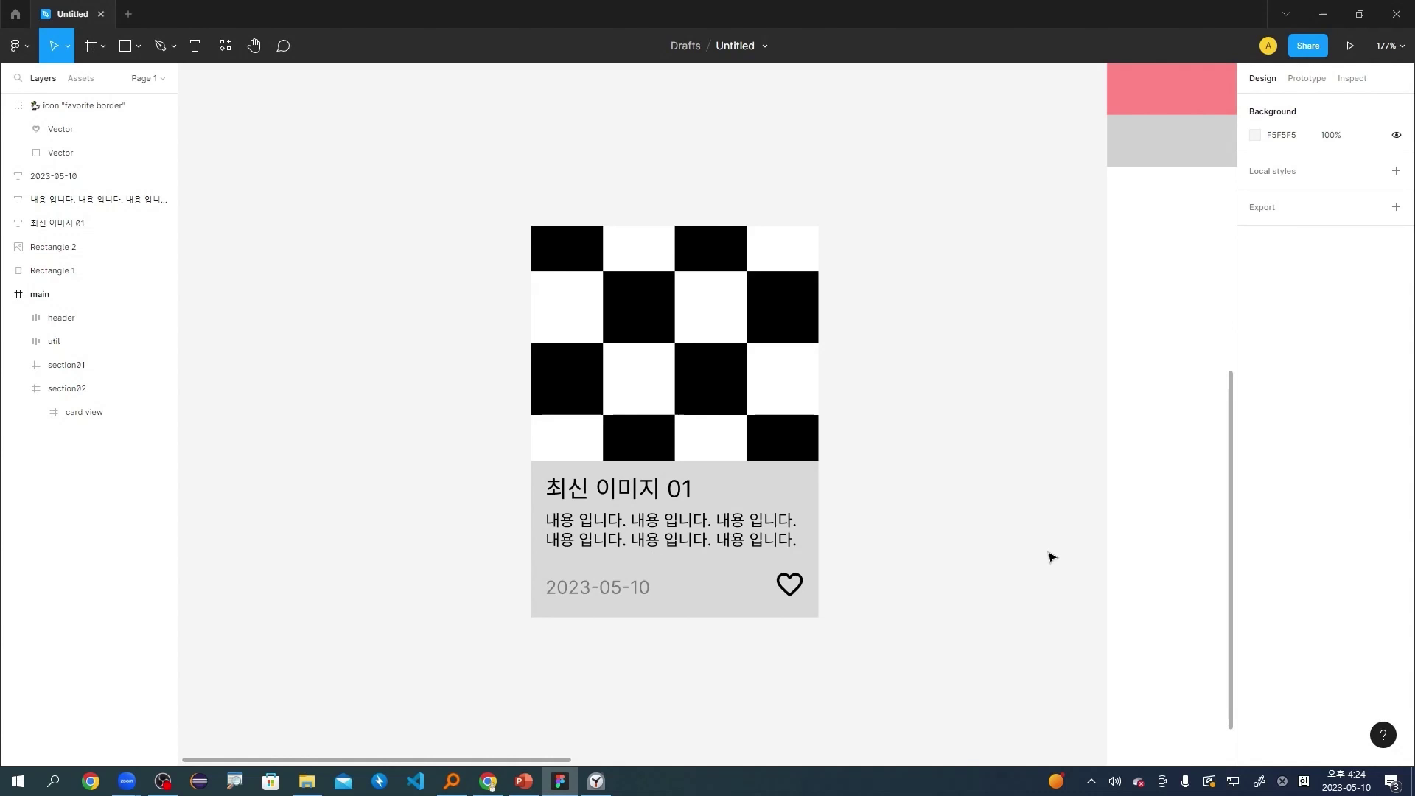
scroll(925, 566, up, 3)
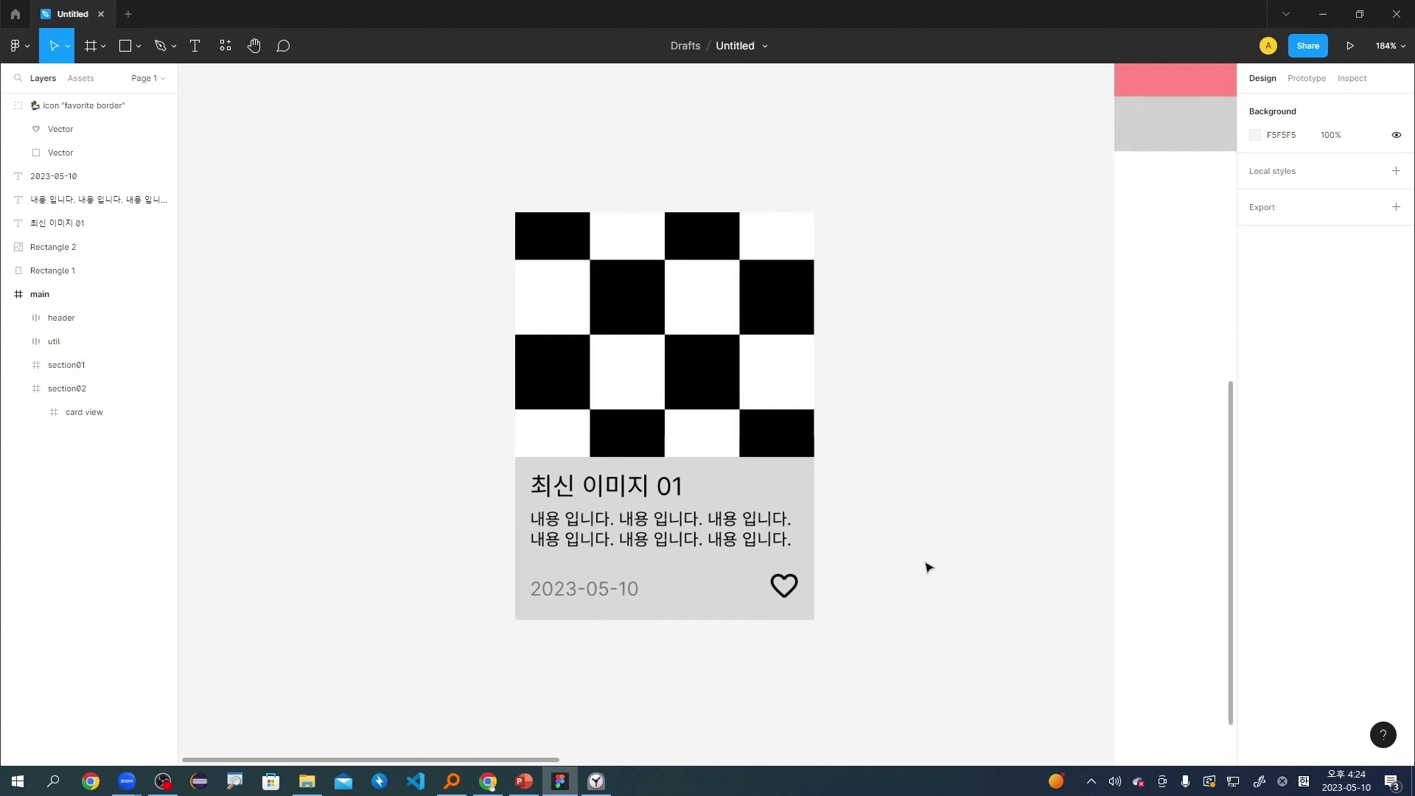
click(614, 486)
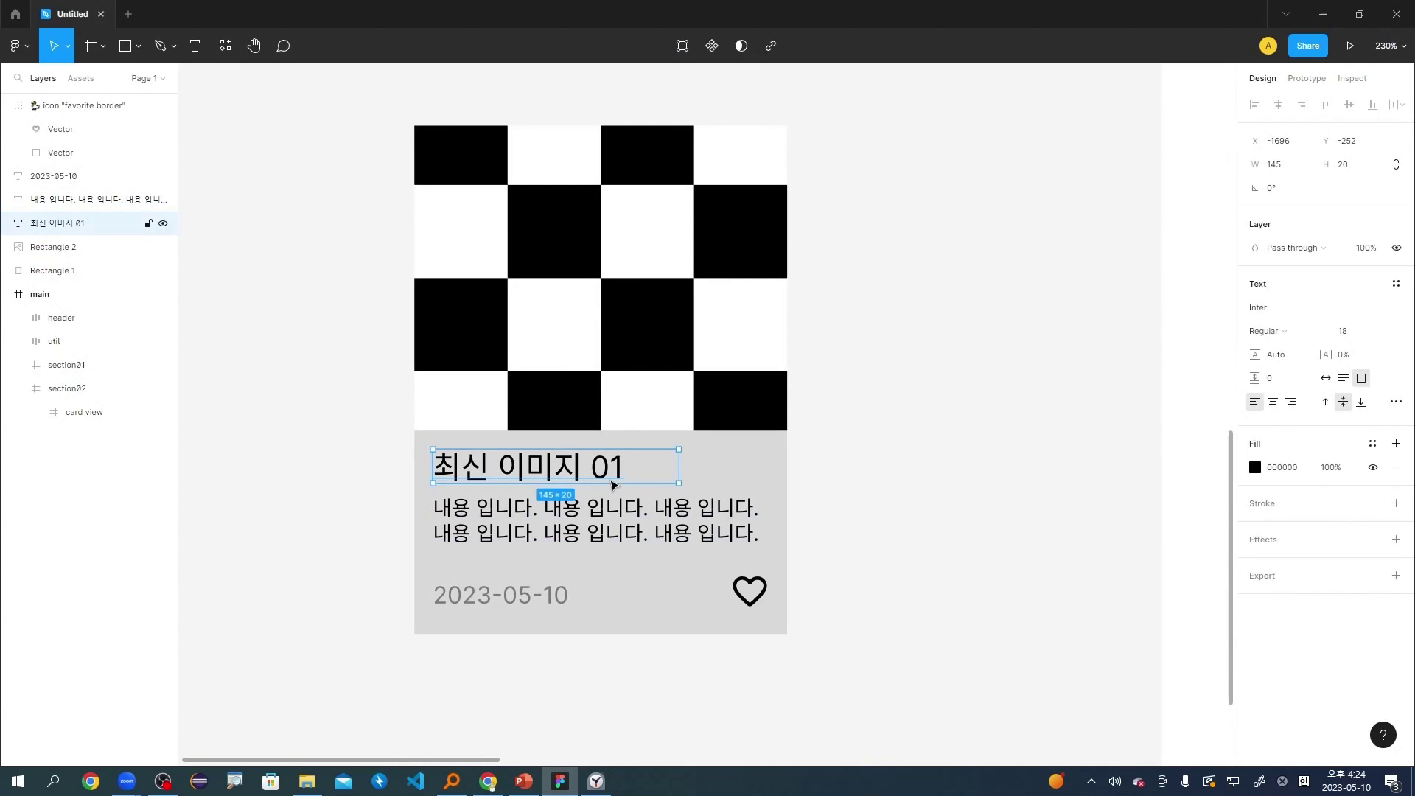
click(619, 519)
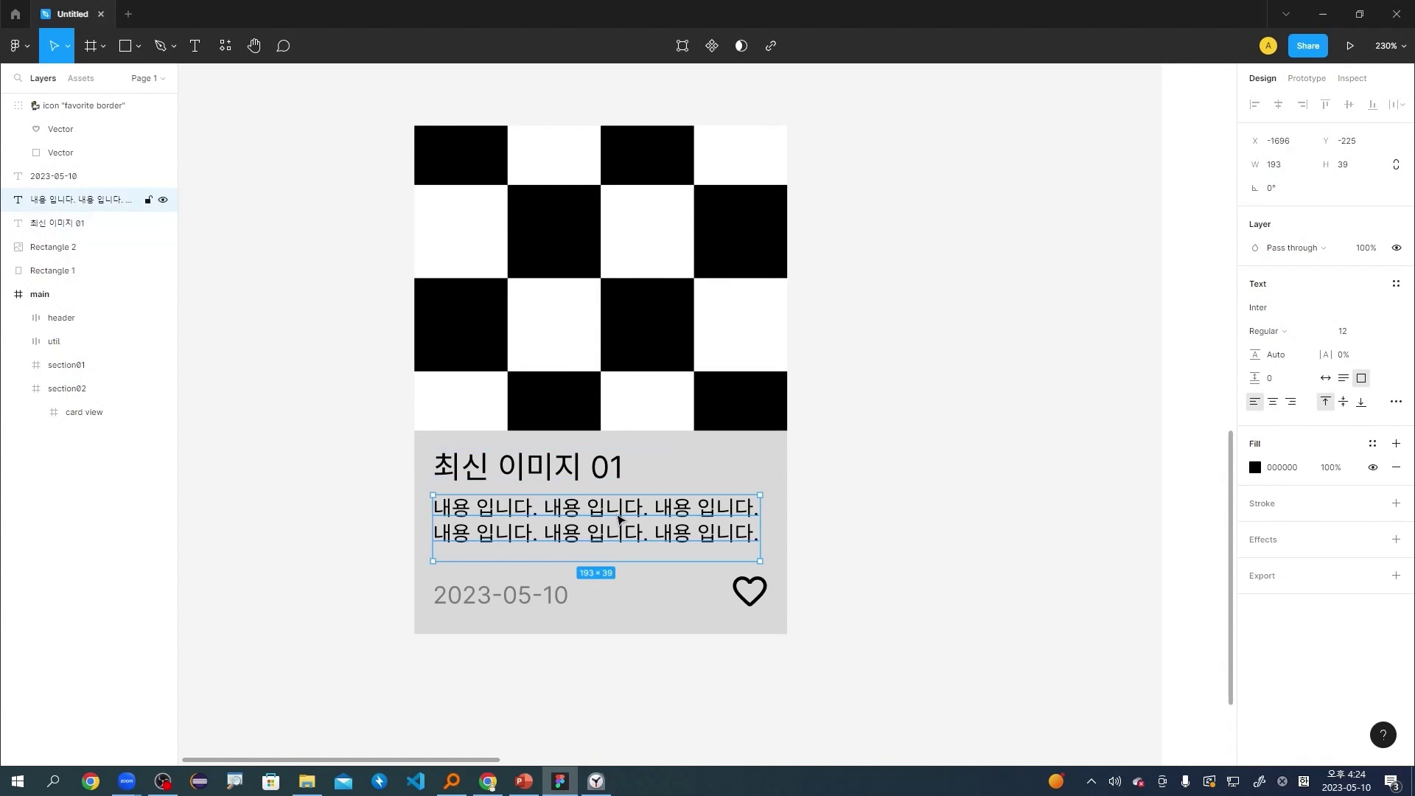
click(536, 603)
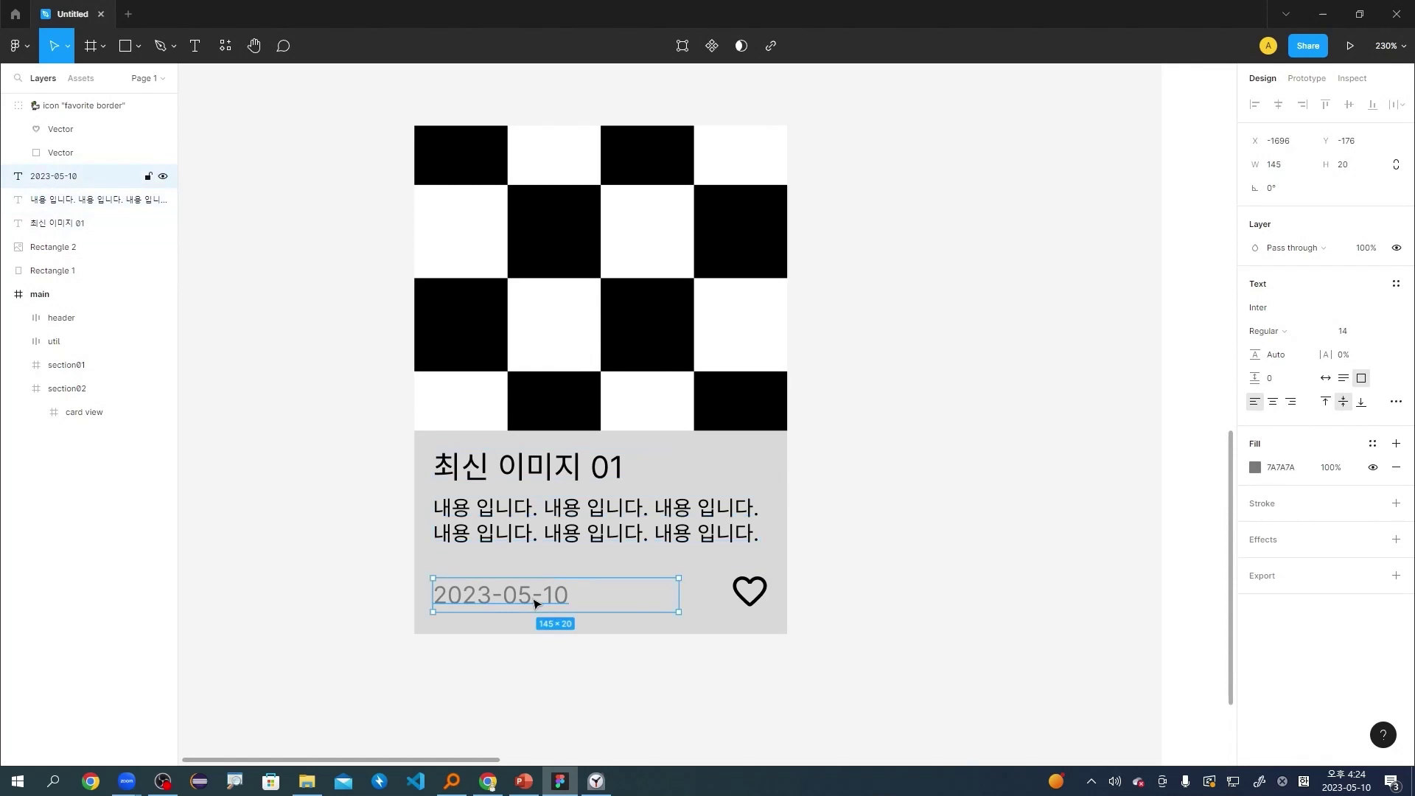
click(767, 603)
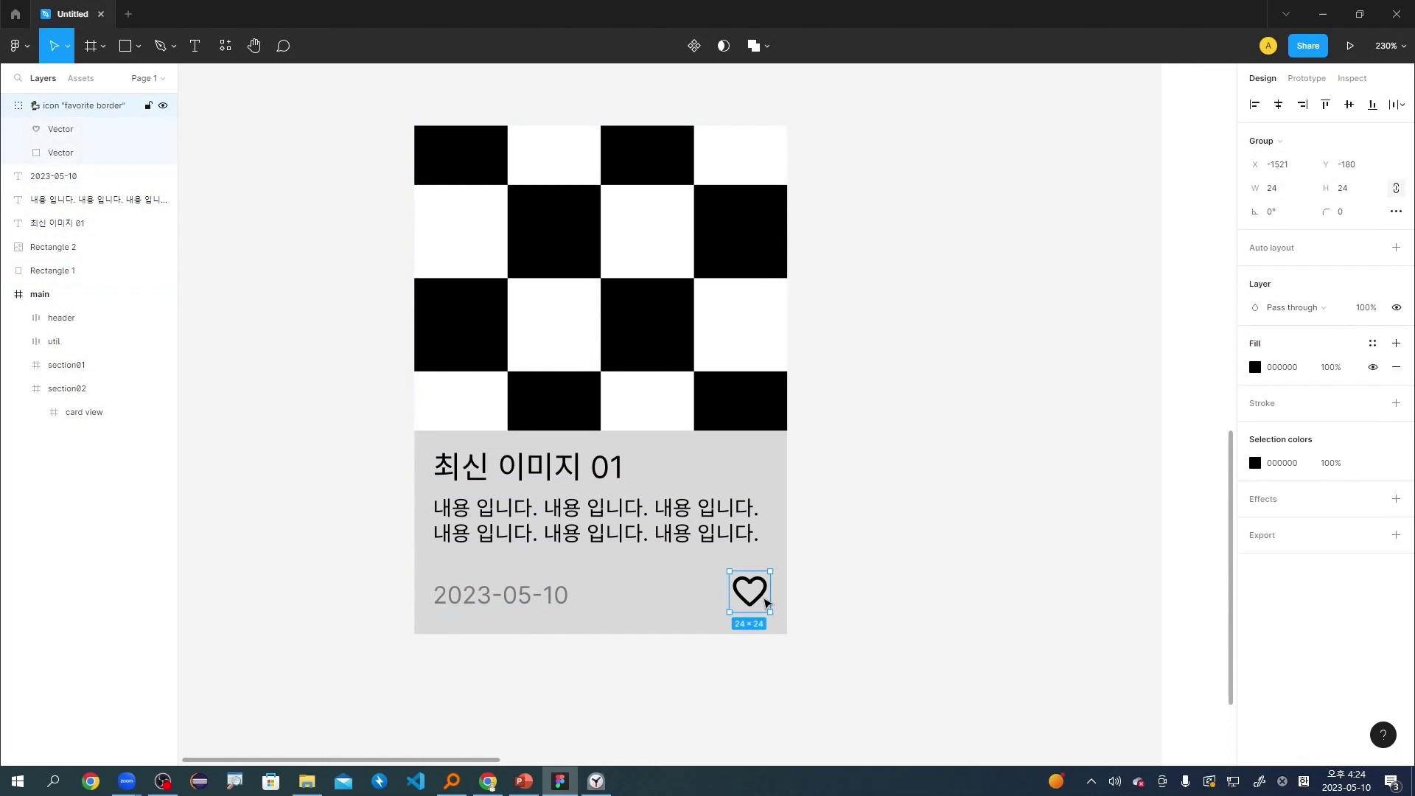
click(1004, 546)
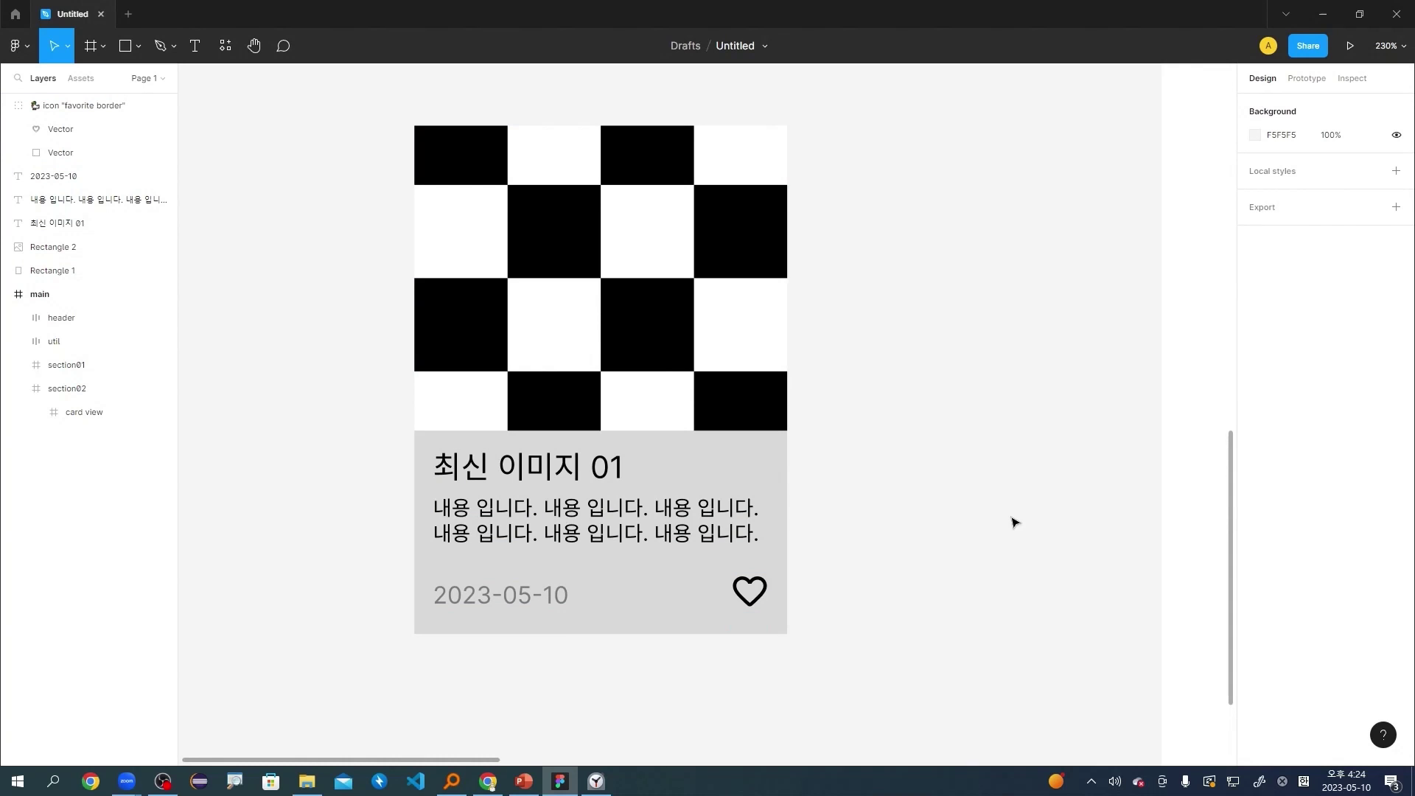
Try a corner radius of 10 on all of the card's elements at once.
drag(360, 116, 874, 712)
click(1353, 195)
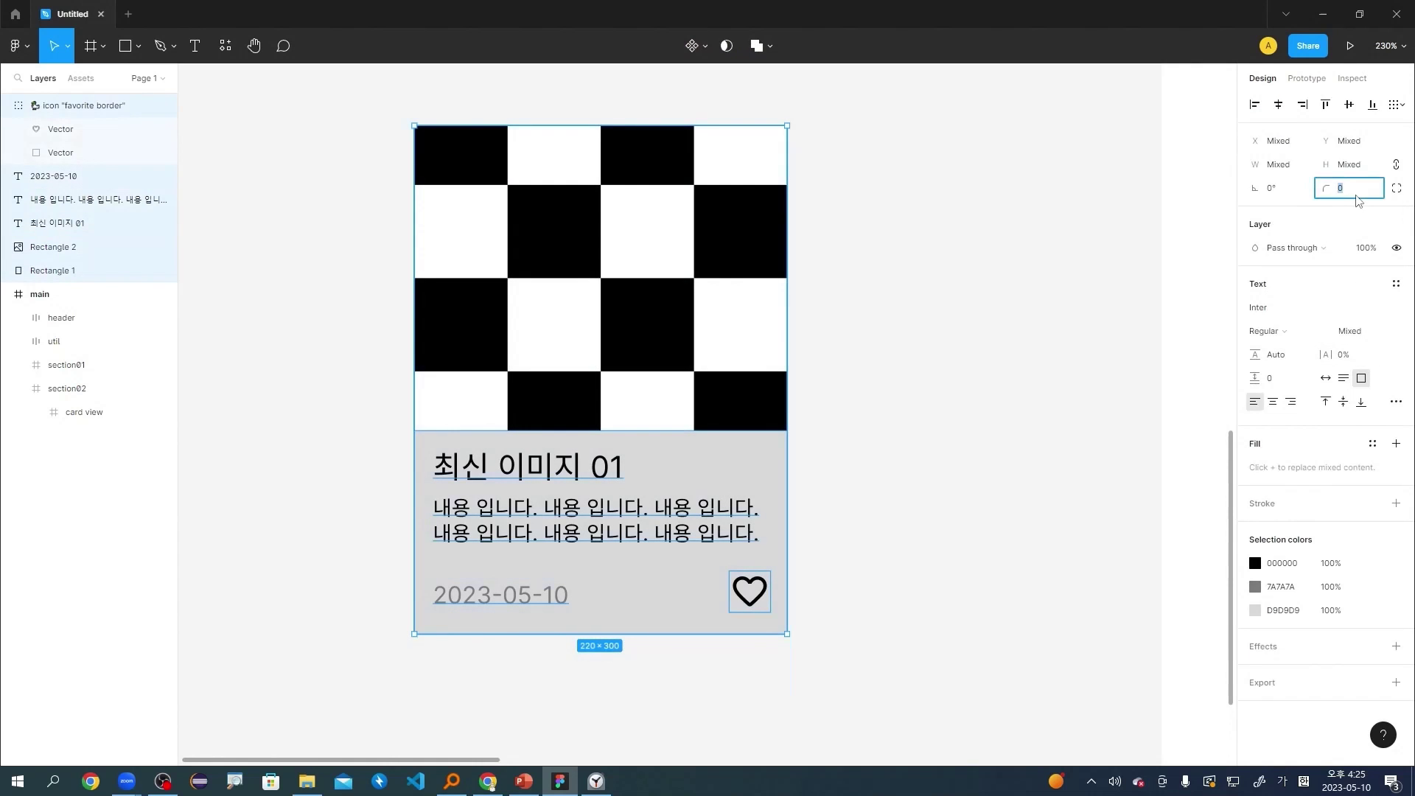
text(10)
key(Return)
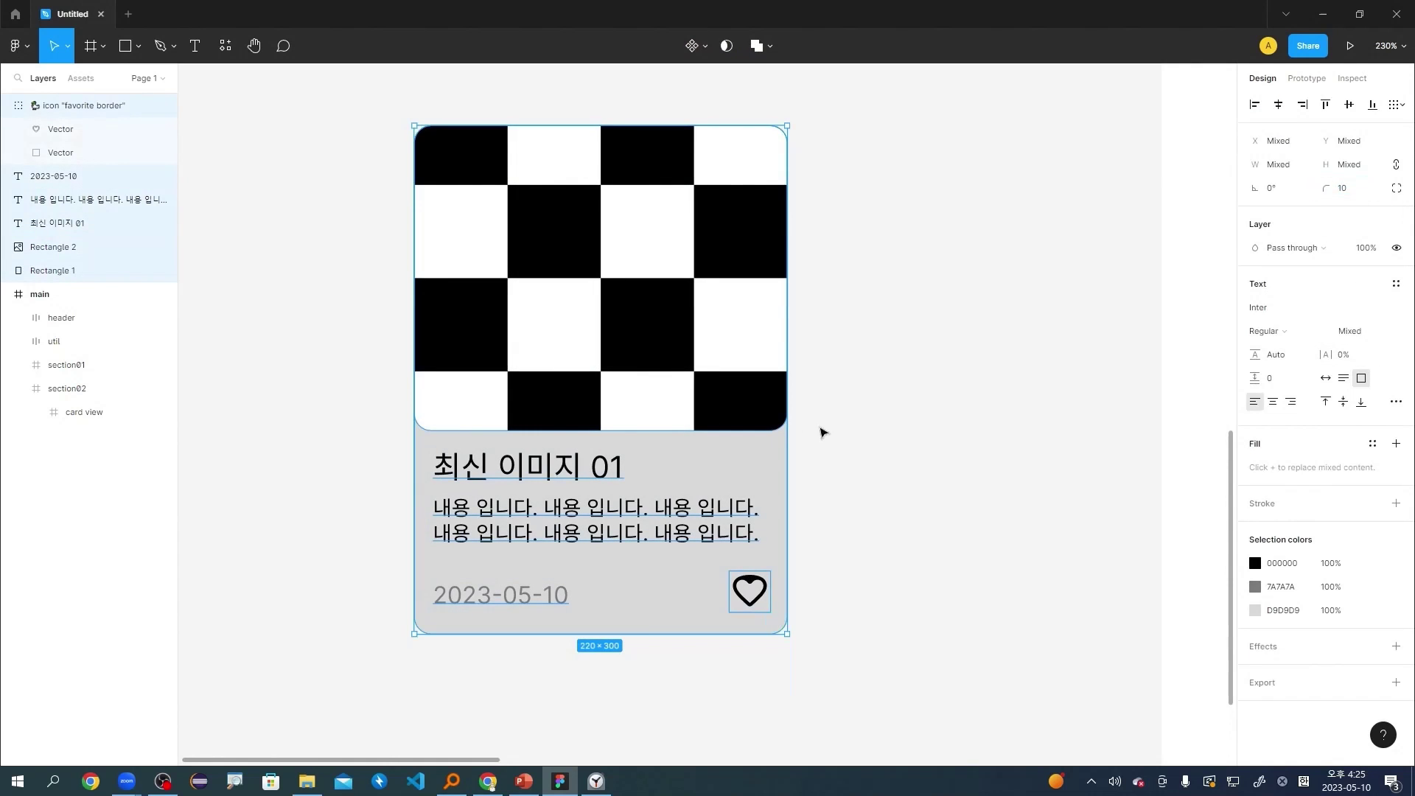
Undo the corner rounding of the card's elements, redo it for comparison, and undo it again.
click(1010, 431)
key(ctrl+z)
key(ctrl+shift+z)
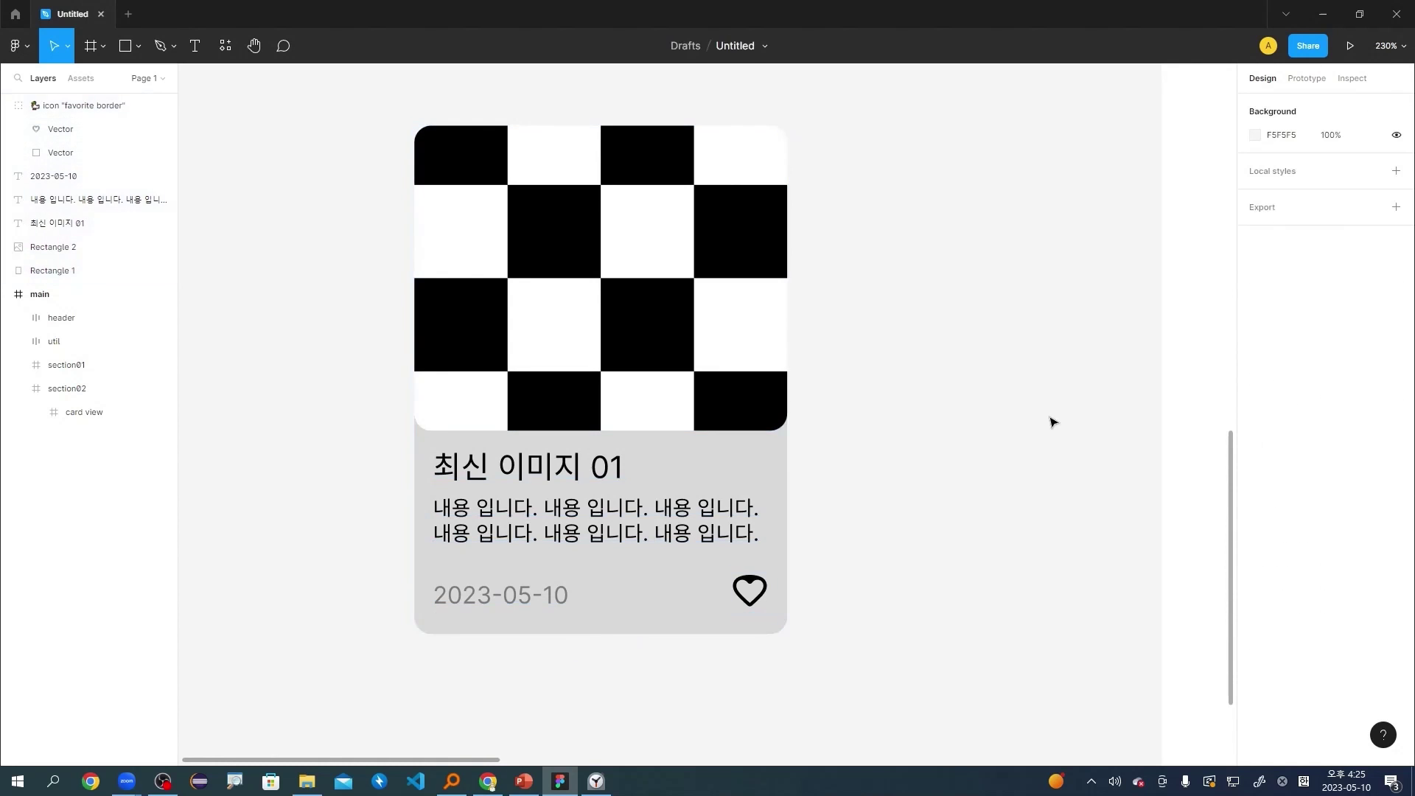
key(ctrl+z)
key(ctrl+z)
click(1052, 421)
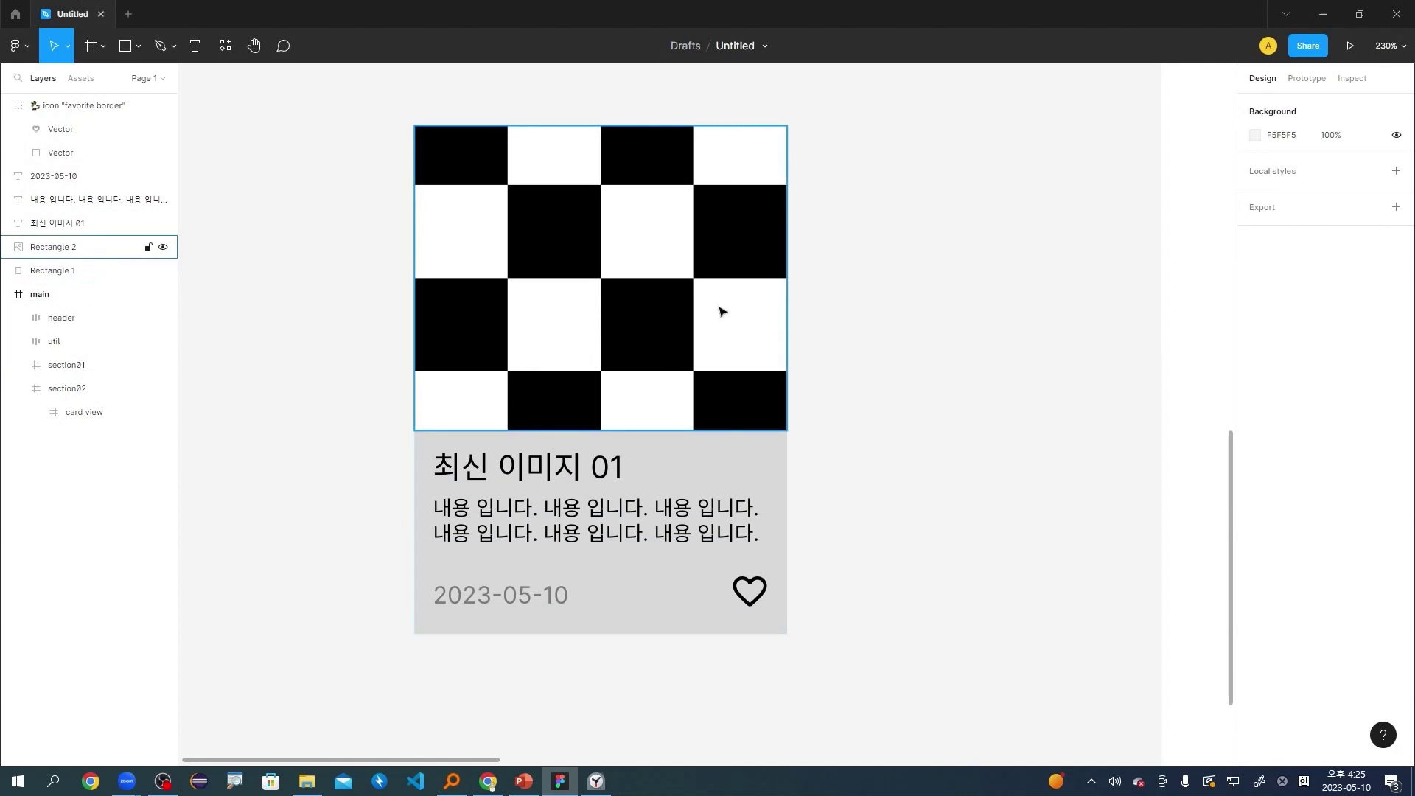
Round the corners of the card's 220 × 300 background rectangle with a radius of 10.
click(772, 483)
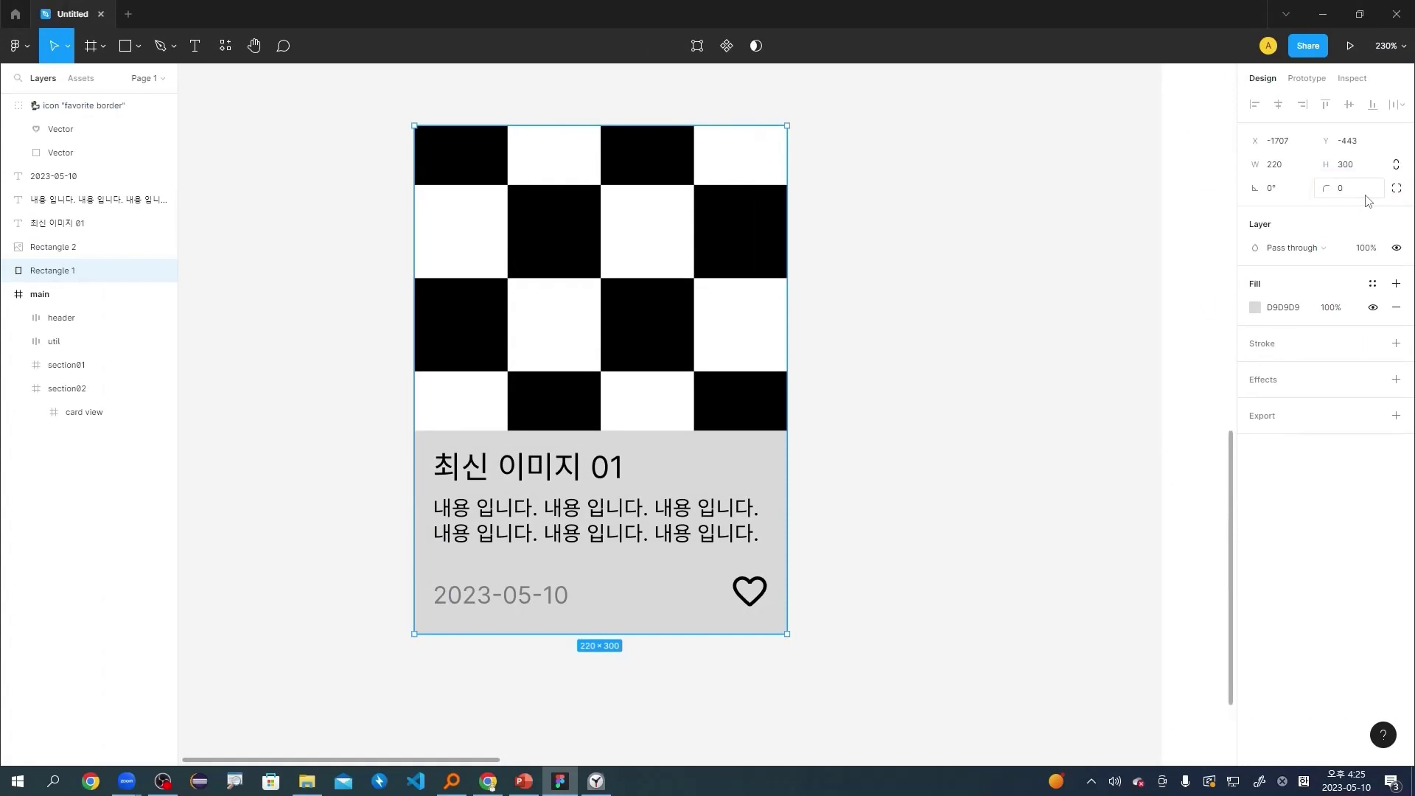
click(1368, 194)
key(Return)
click(910, 331)
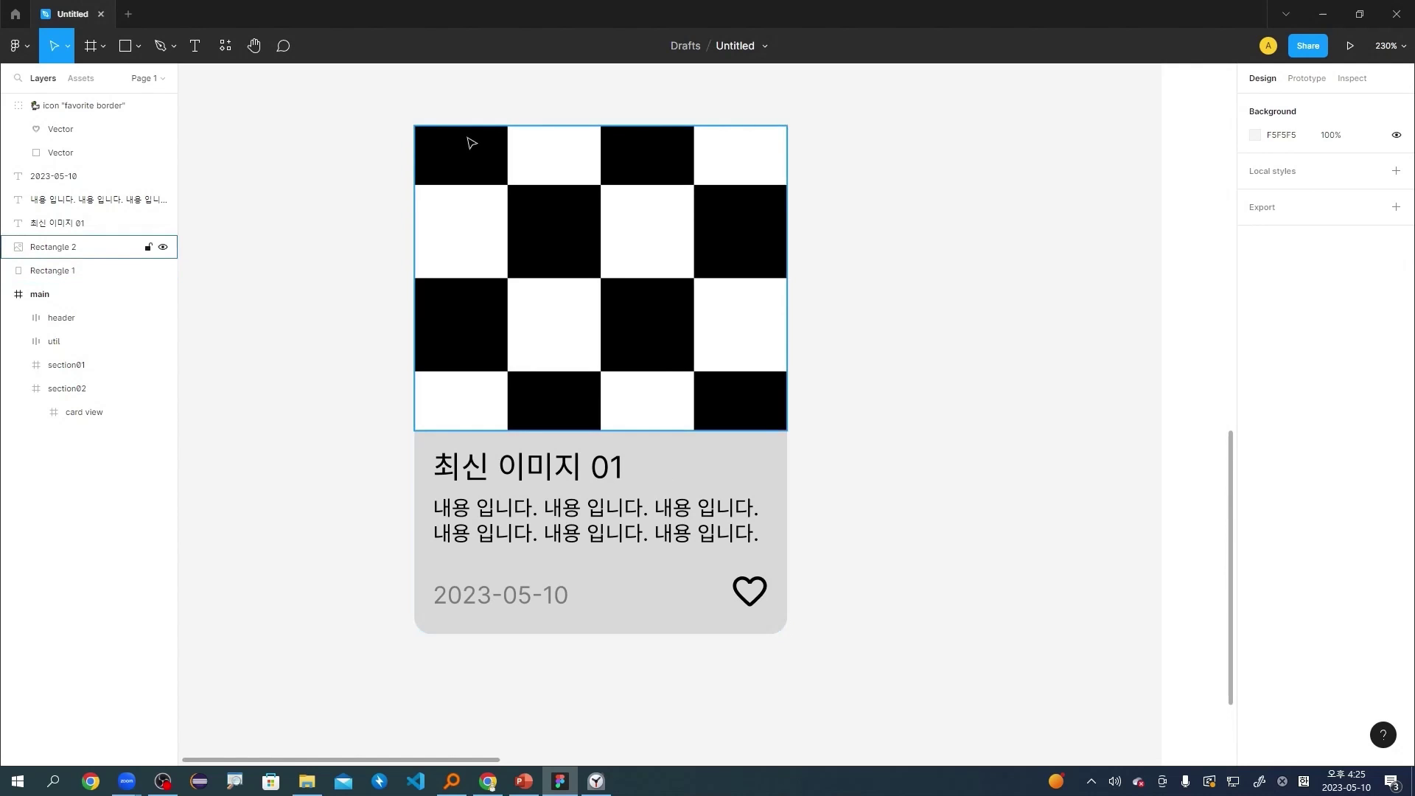
click(463, 165)
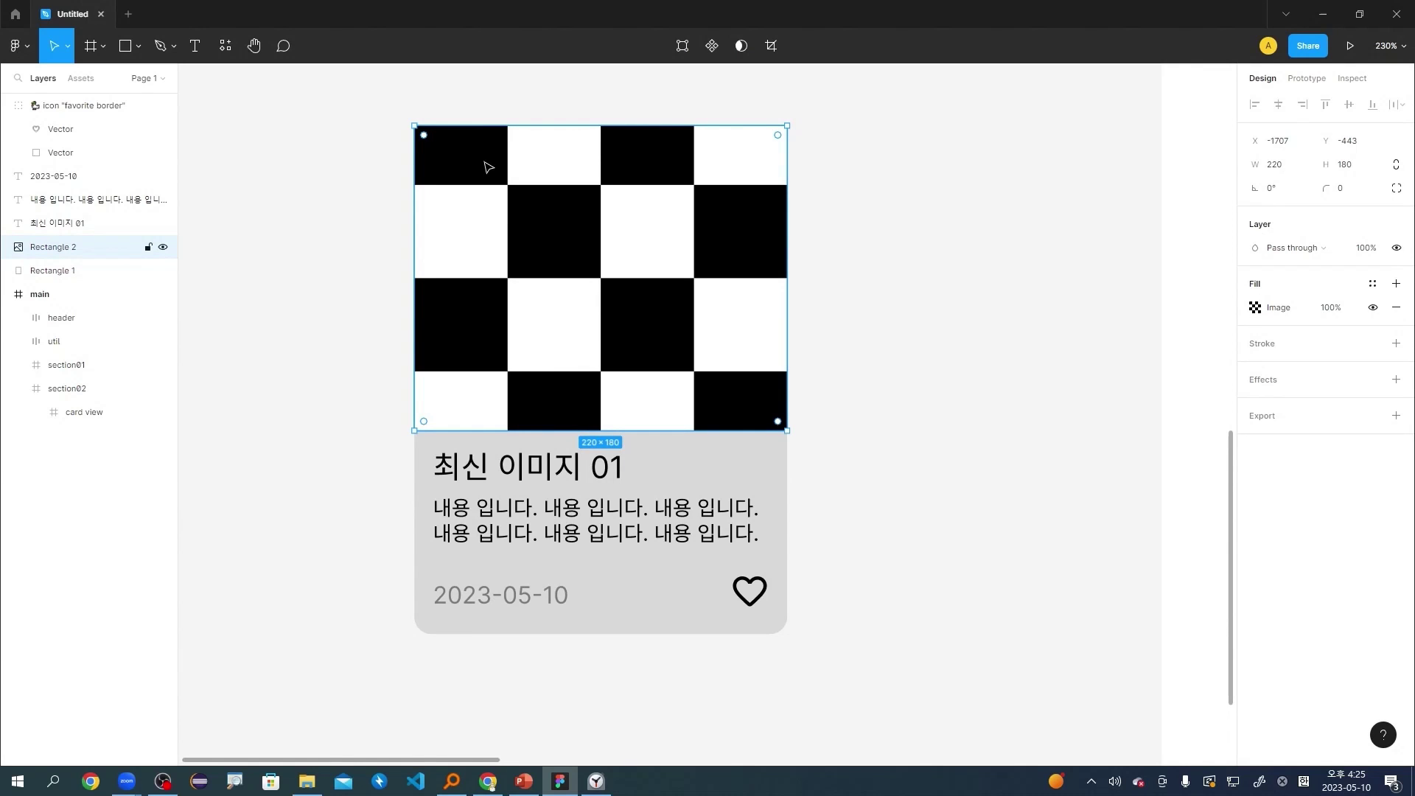
Rename the card's background rectangle layer from Rectangle 1 to "card".
click(68, 272)
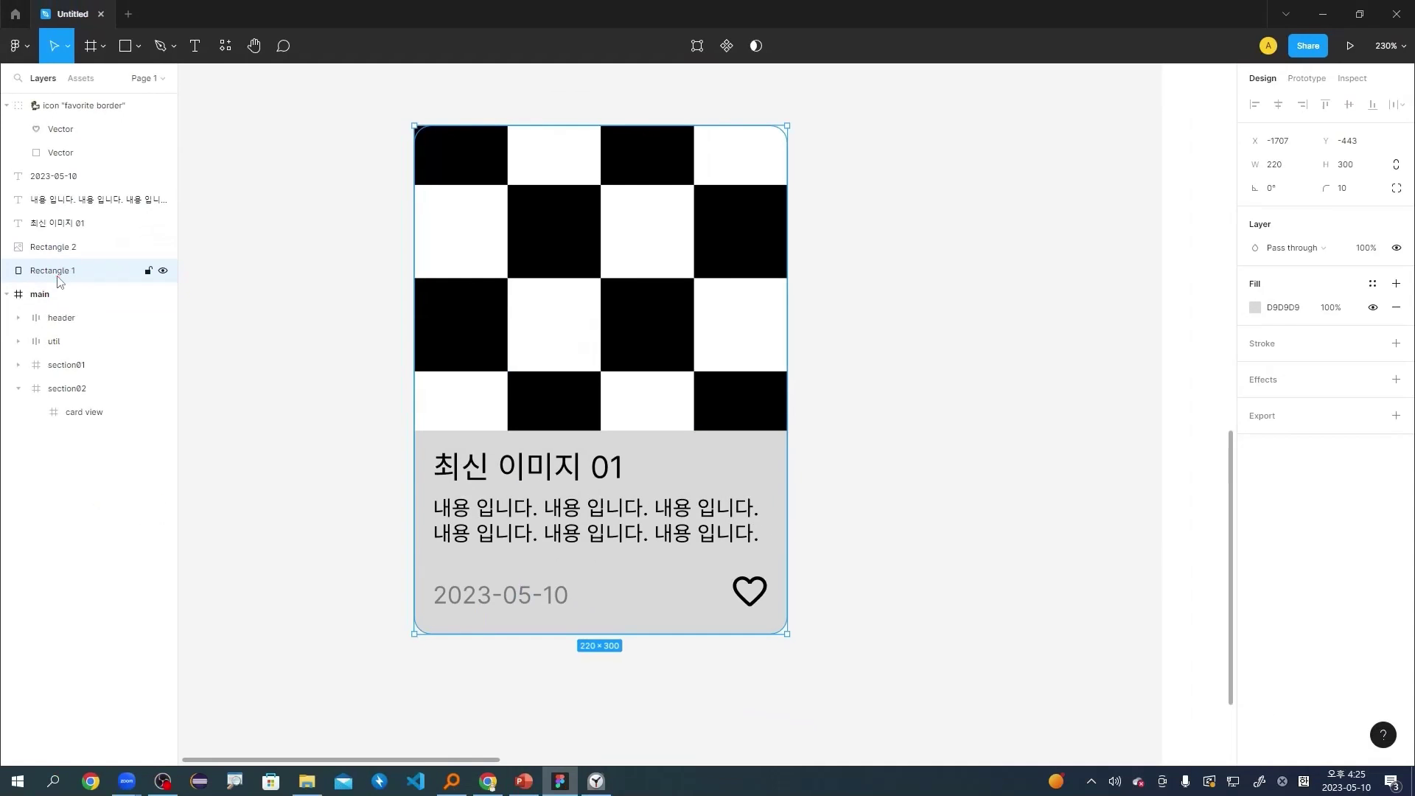
double_click(117, 284)
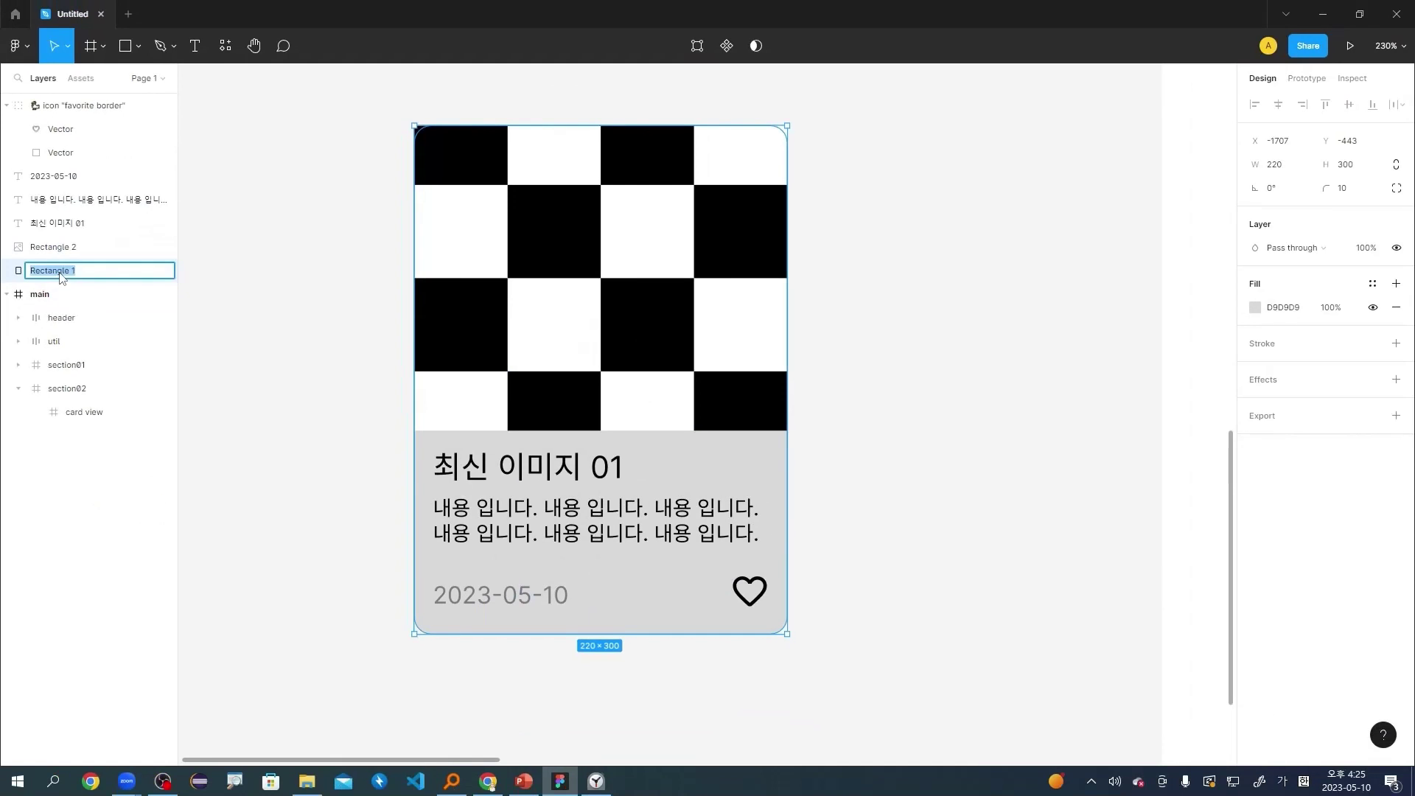
text(초)
text(card)
key(Return)
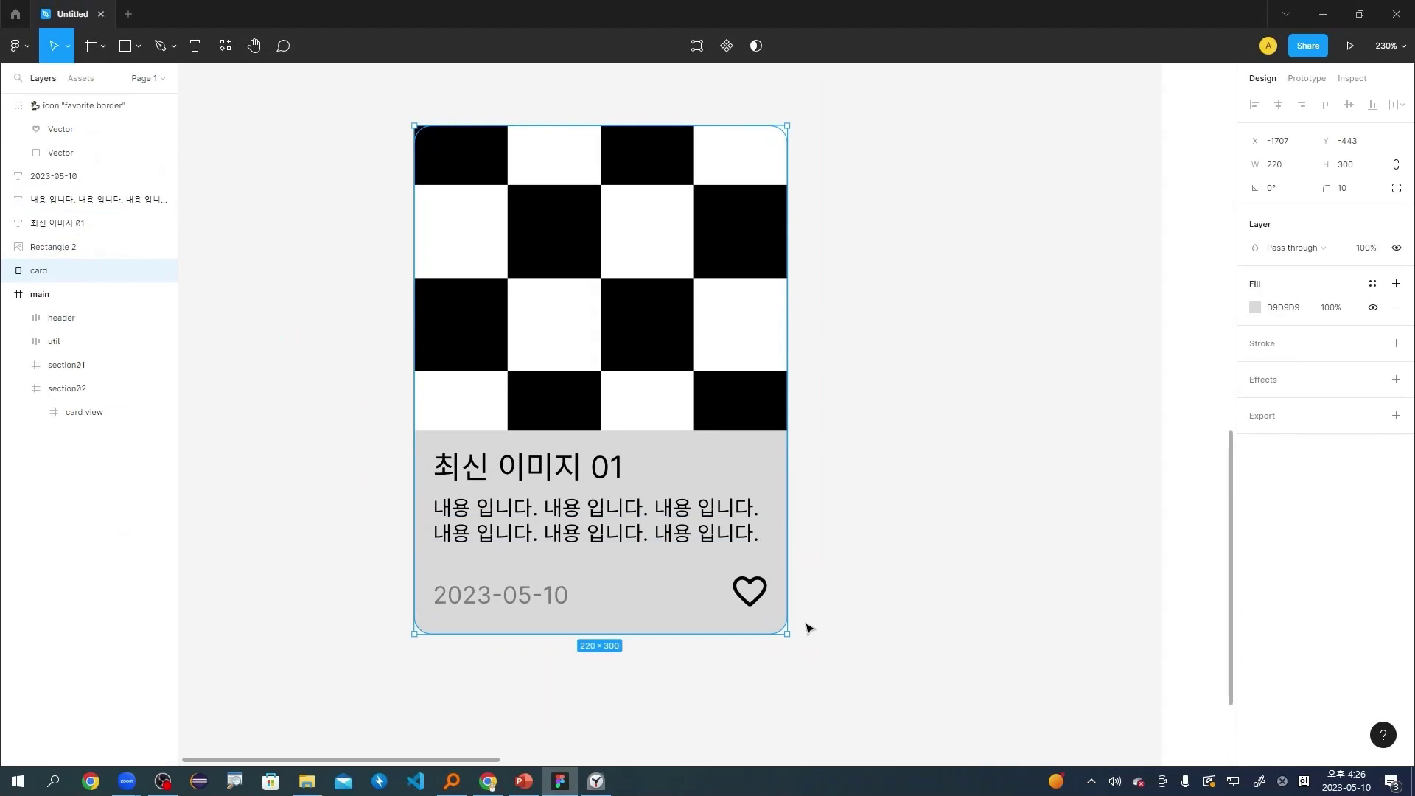
Try grouping the background rectangle on its own, and undo both the grouping and the layer rename.
right_click(42, 268)
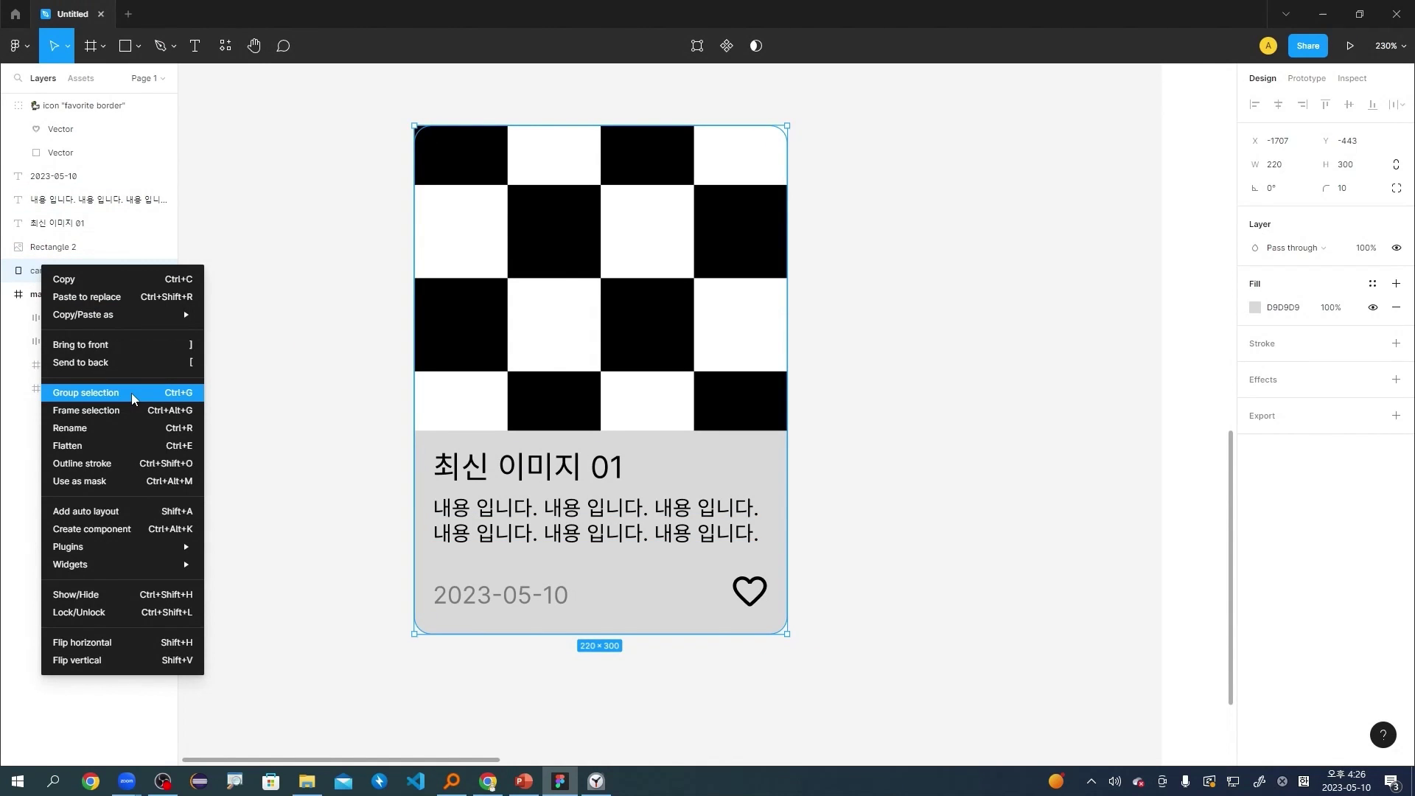
click(131, 392)
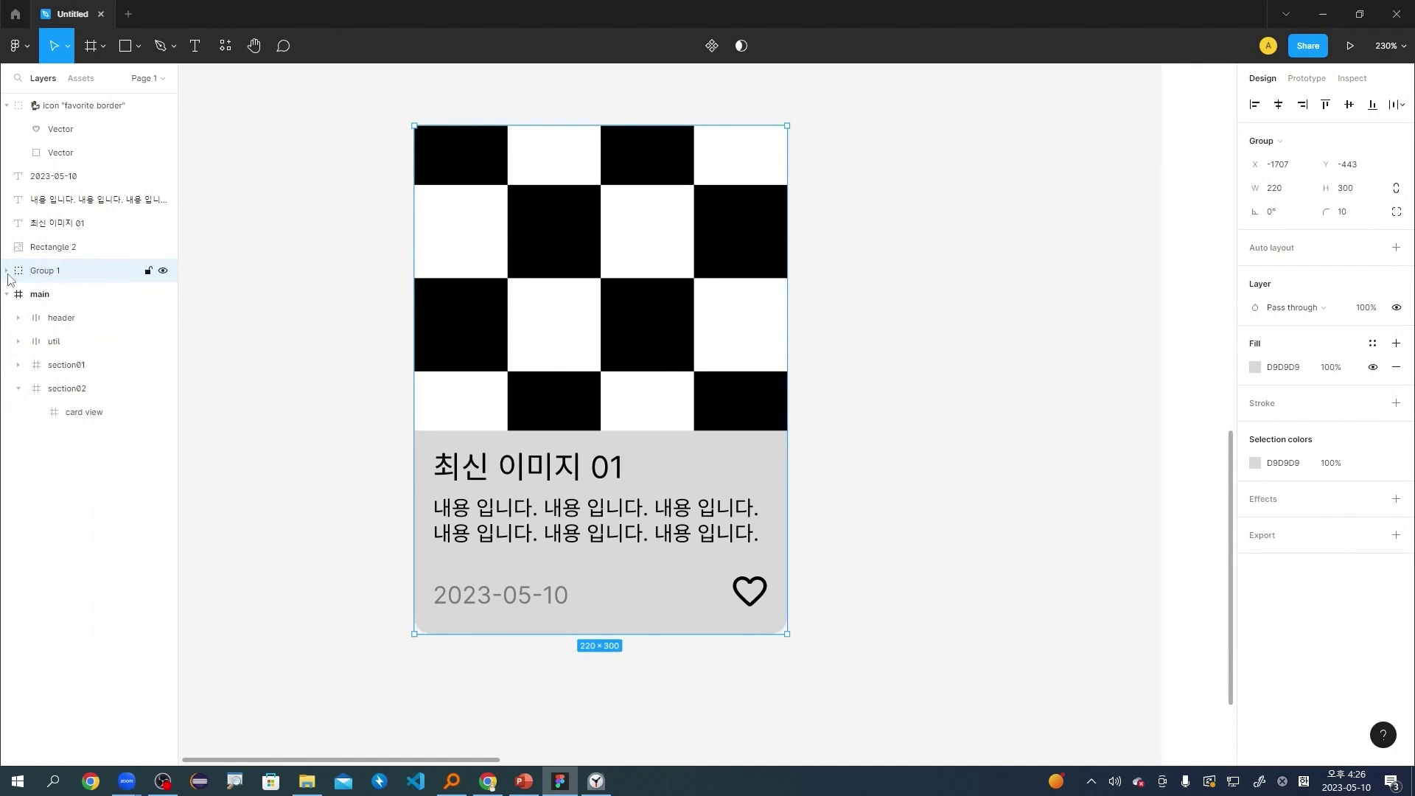
key(Return)
double_click(52, 277)
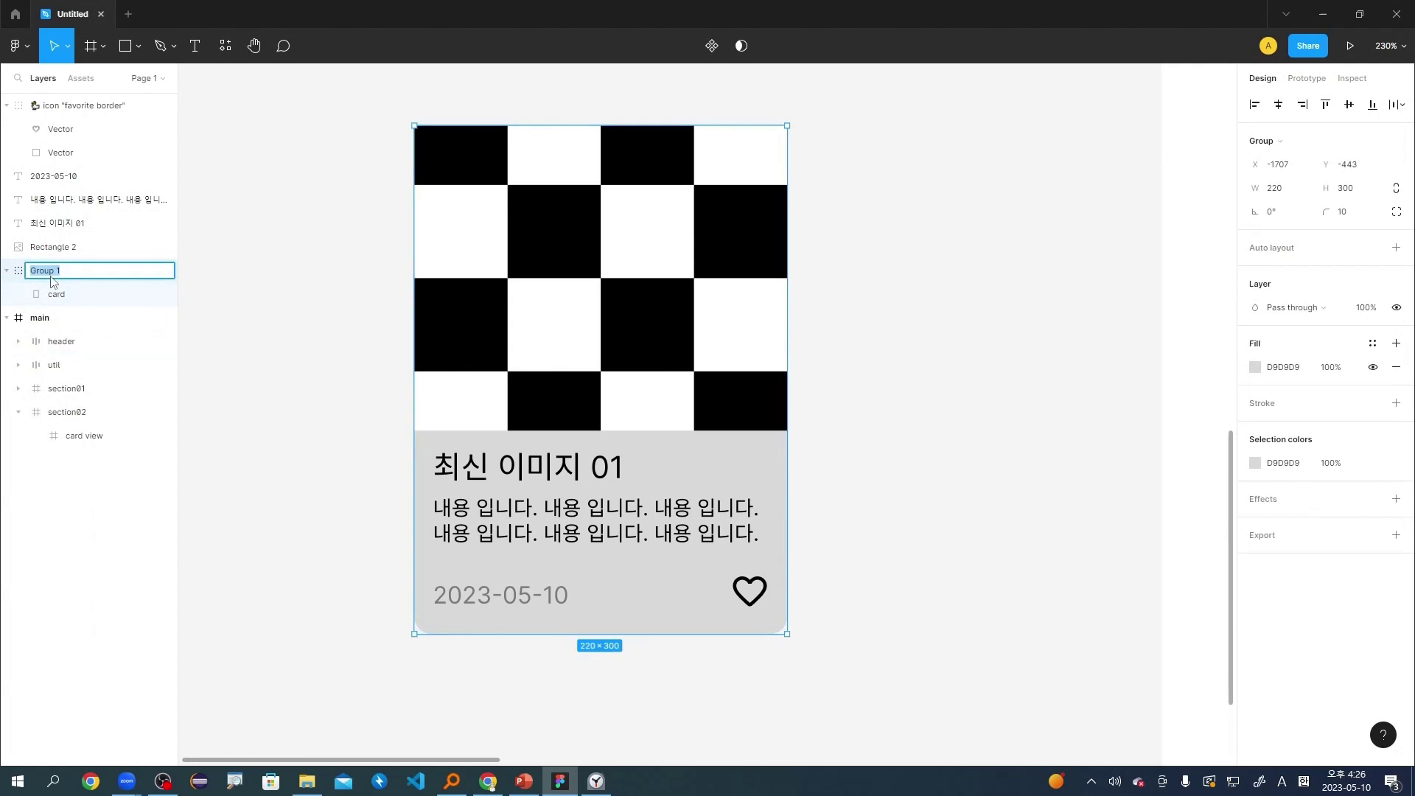
click(56, 294)
click(61, 280)
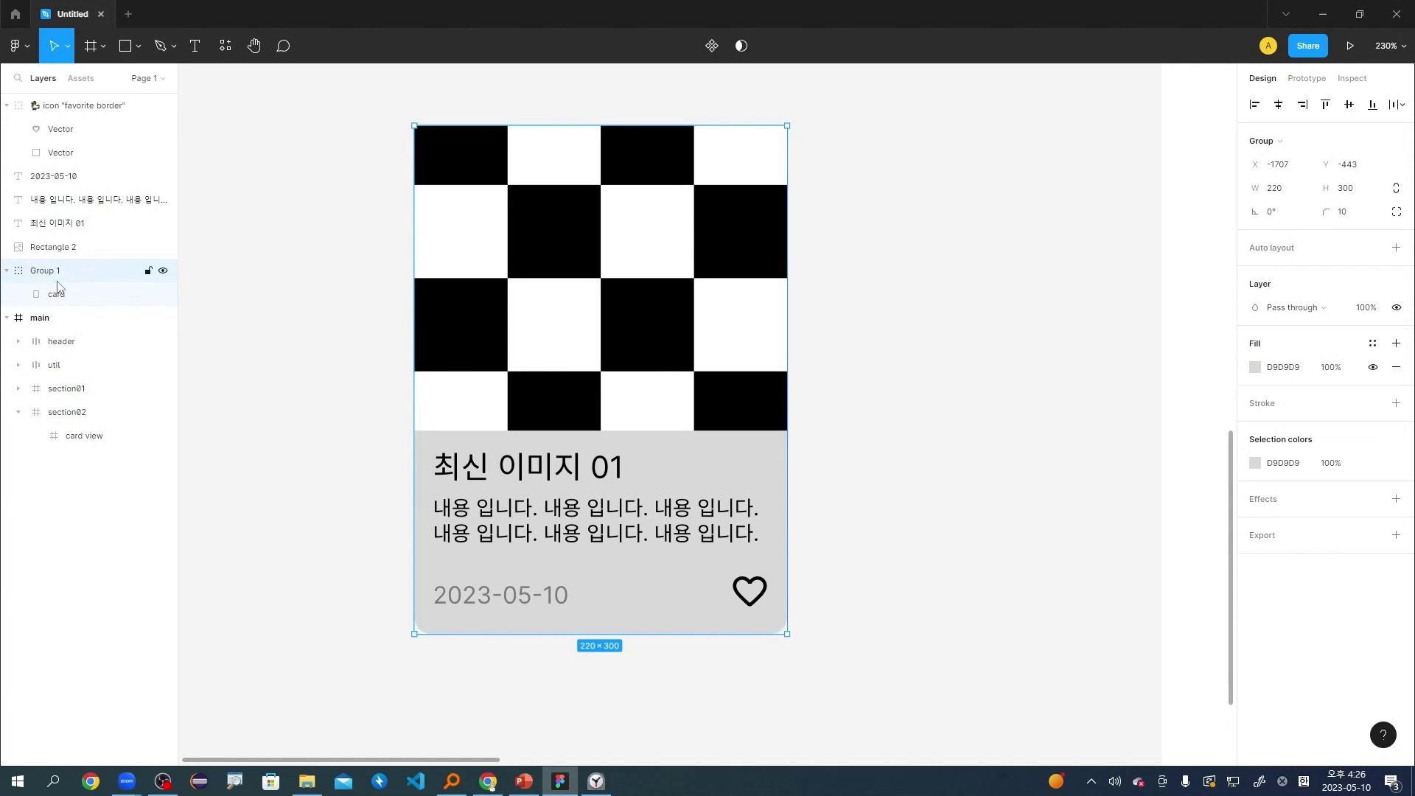
click(144, 293)
key(ctrl+z)
click(277, 310)
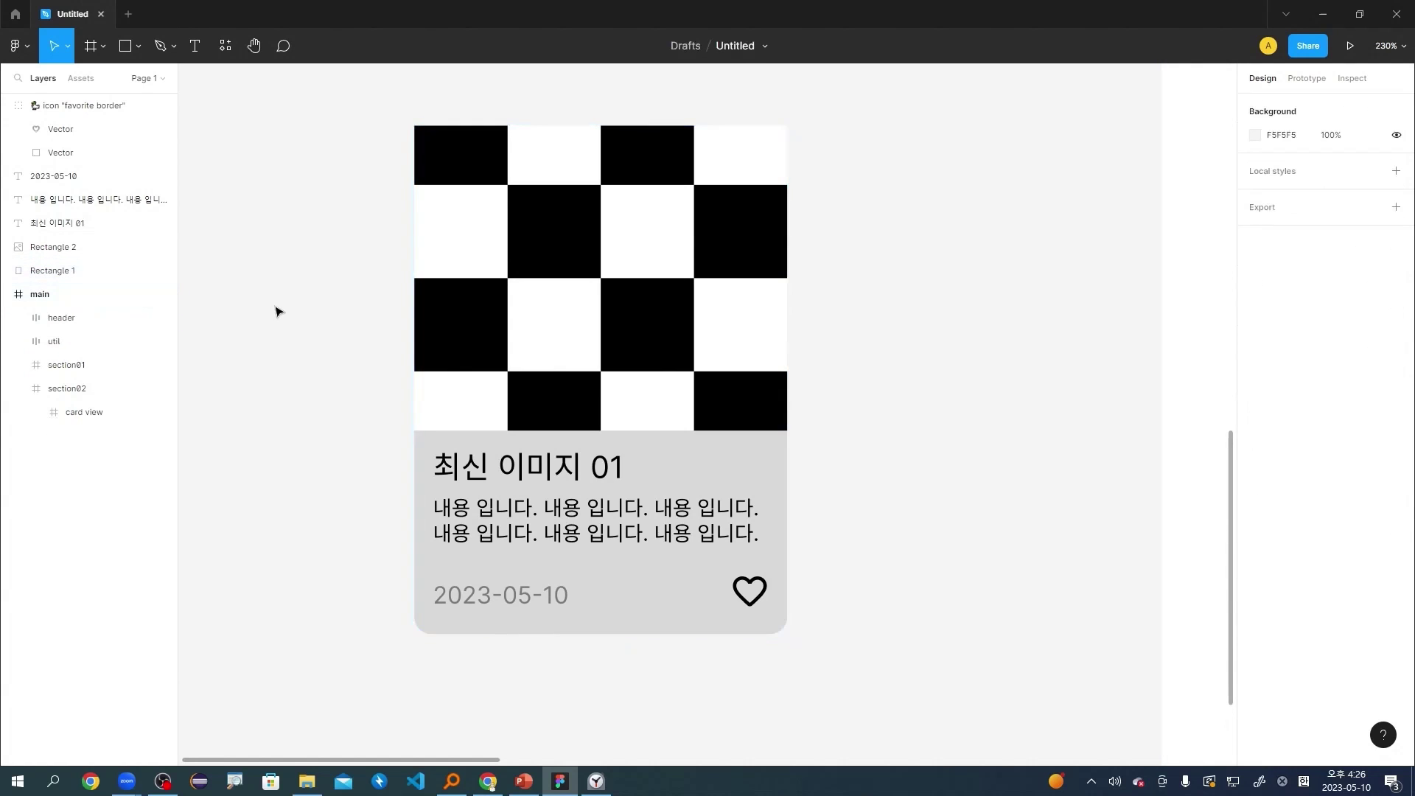
Name the layer of the card's rounded background rectangle "card".
click(774, 557)
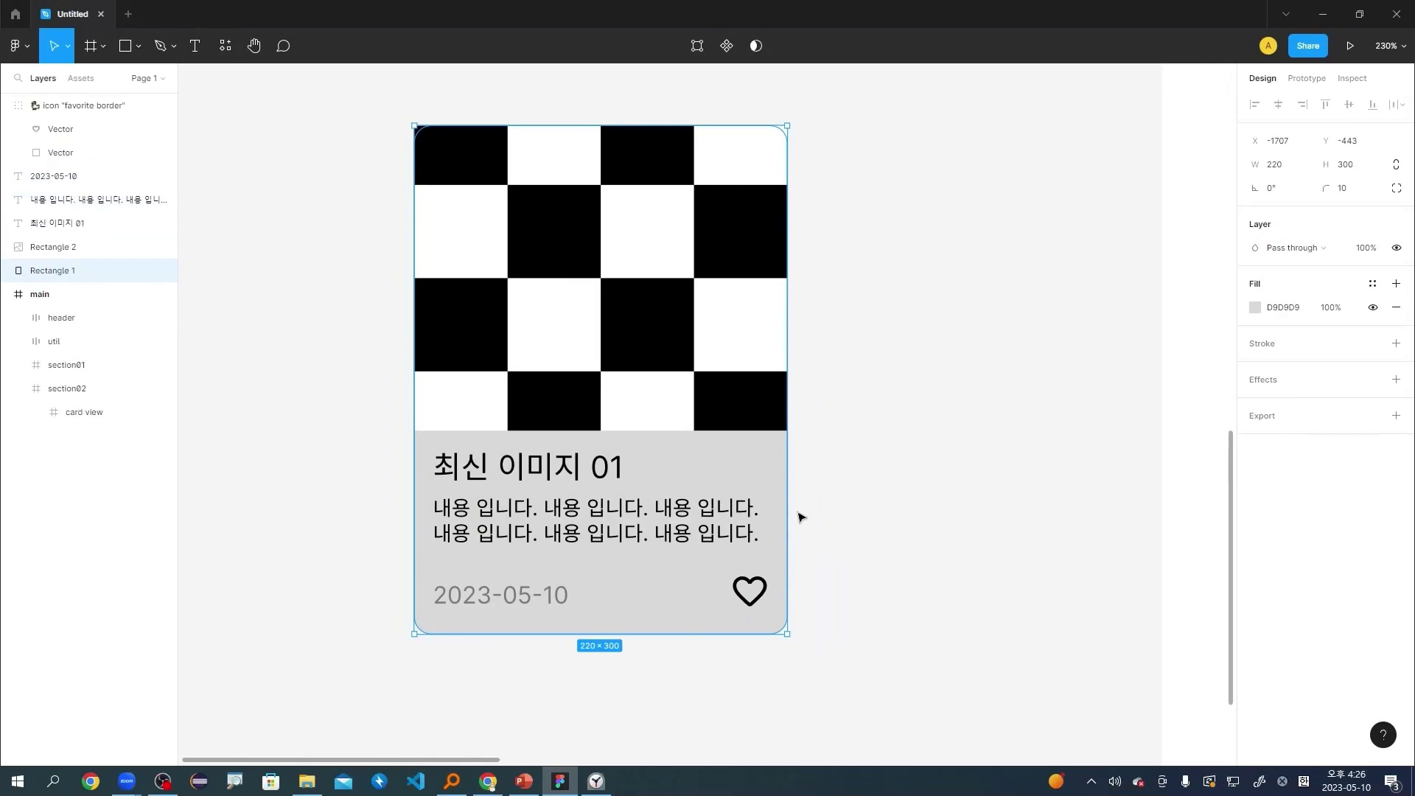
drag(799, 515, 759, 640)
drag(882, 612, 890, 616)
click(890, 616)
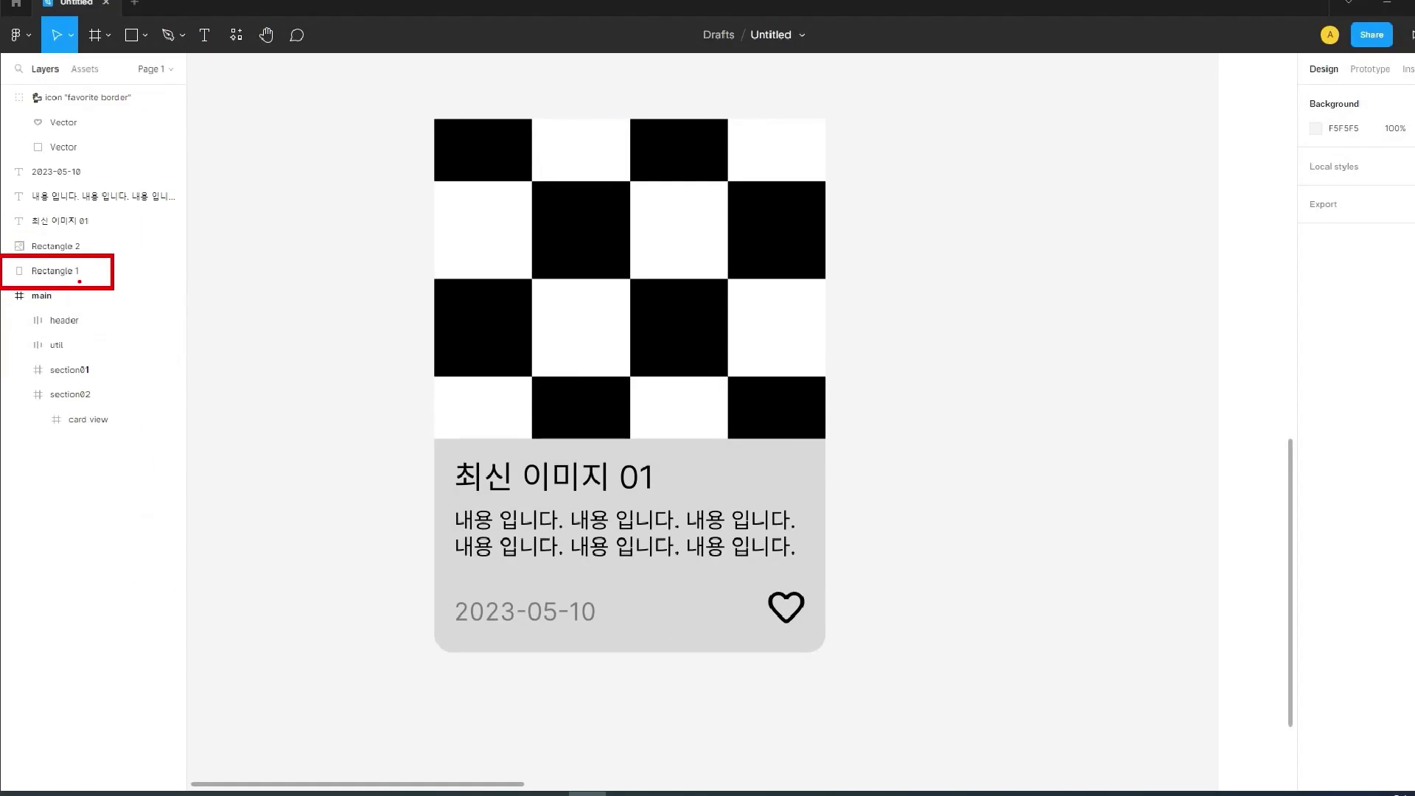
double_click(290, 313)
text(card)
key(Return)
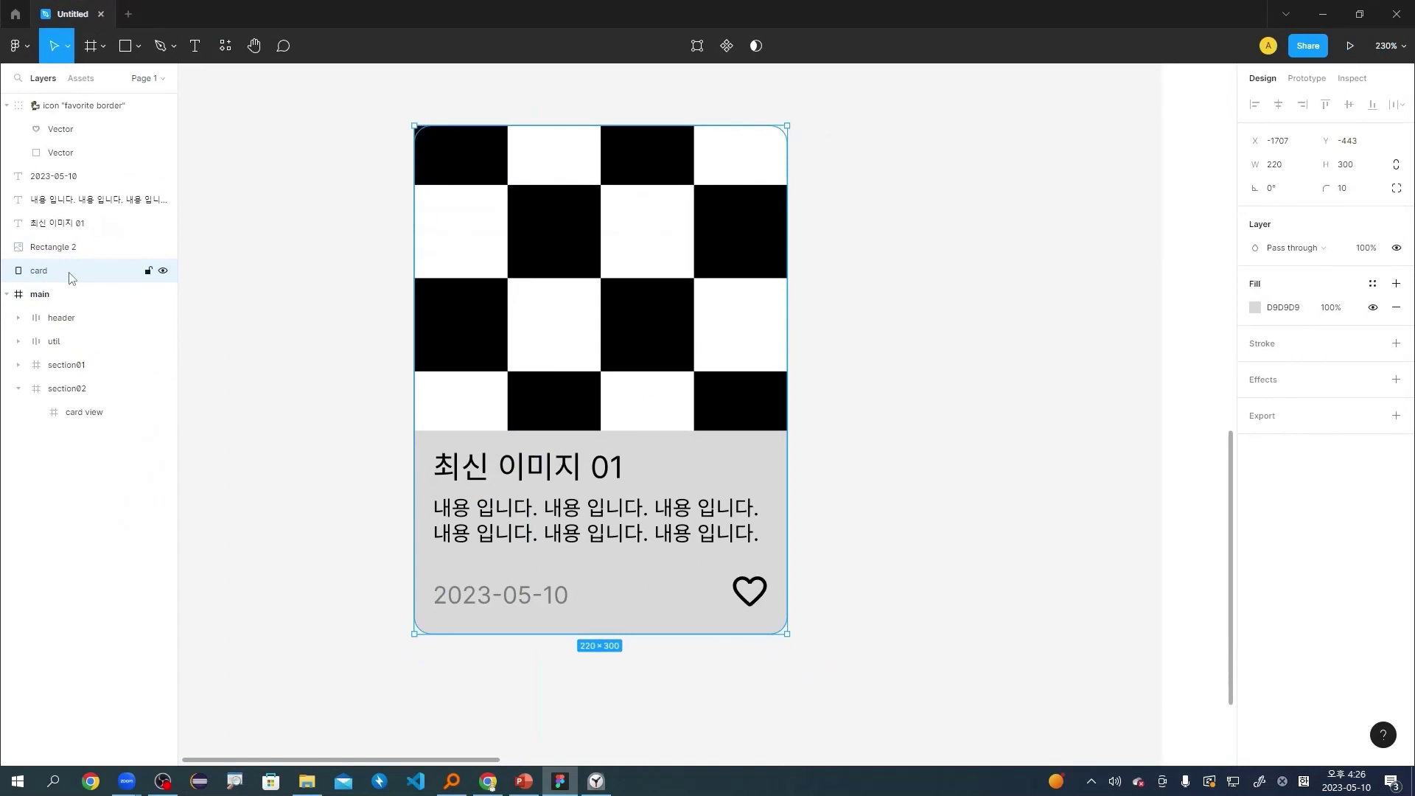
Put the "card" background rectangle into a group and name that group "card".
right_click(276, 274)
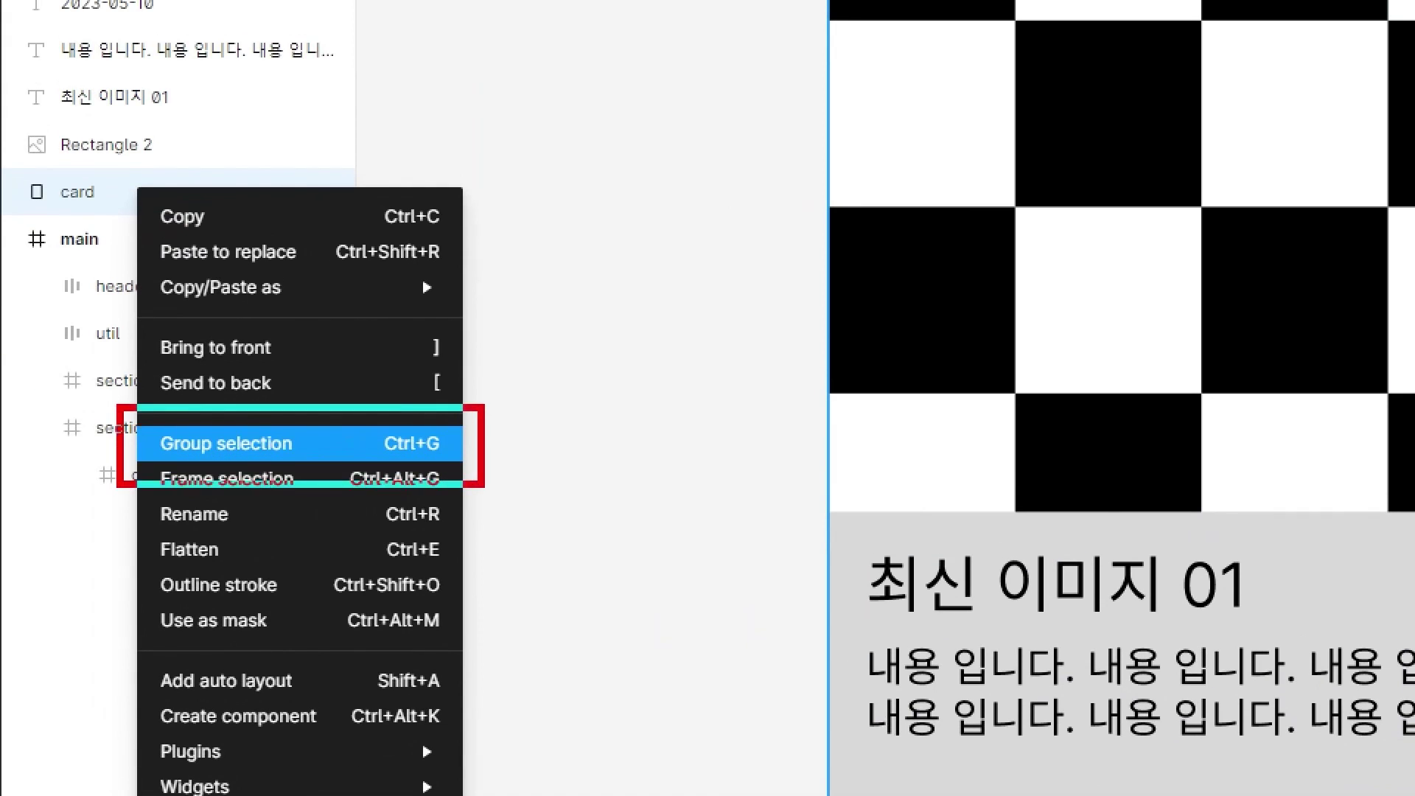
click(130, 208)
right_click(65, 278)
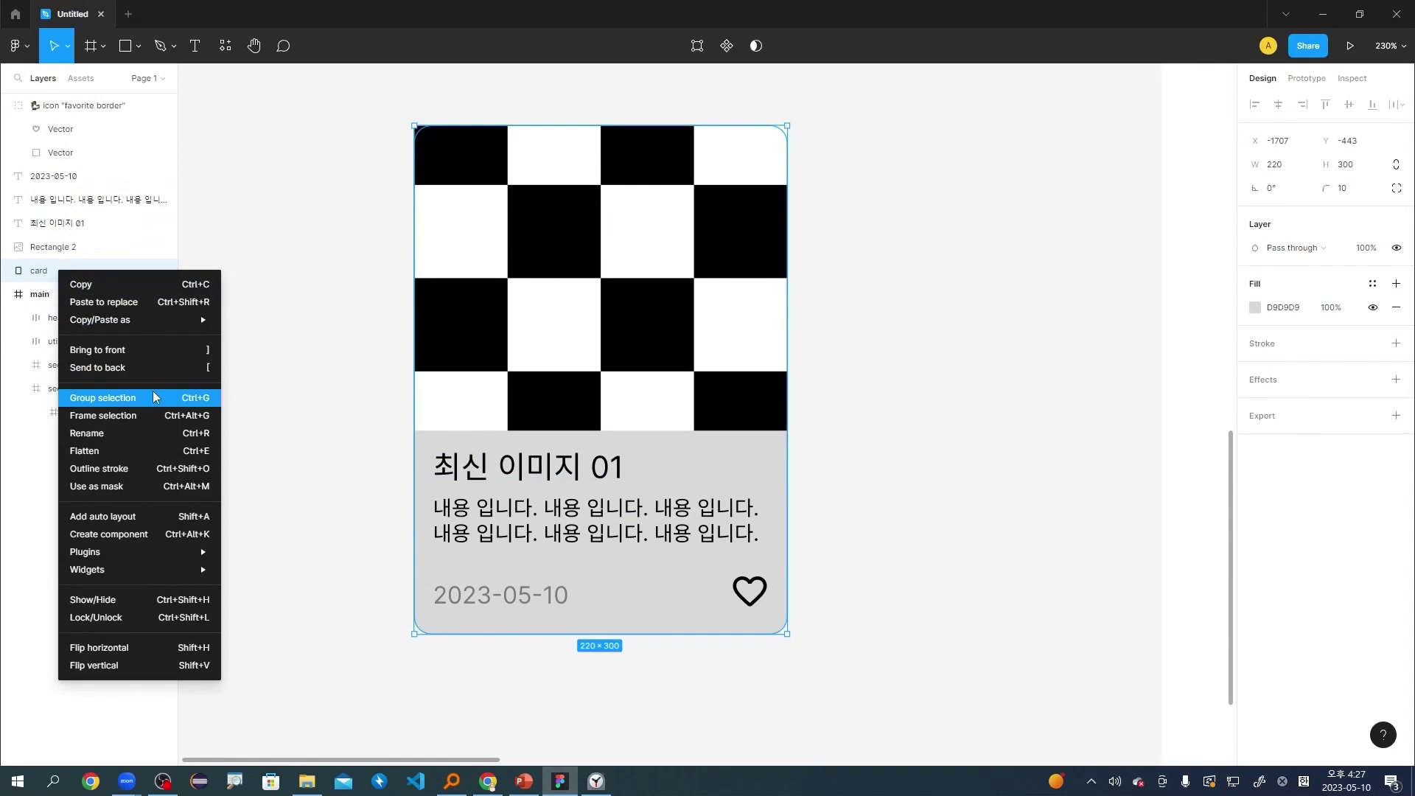
click(153, 391)
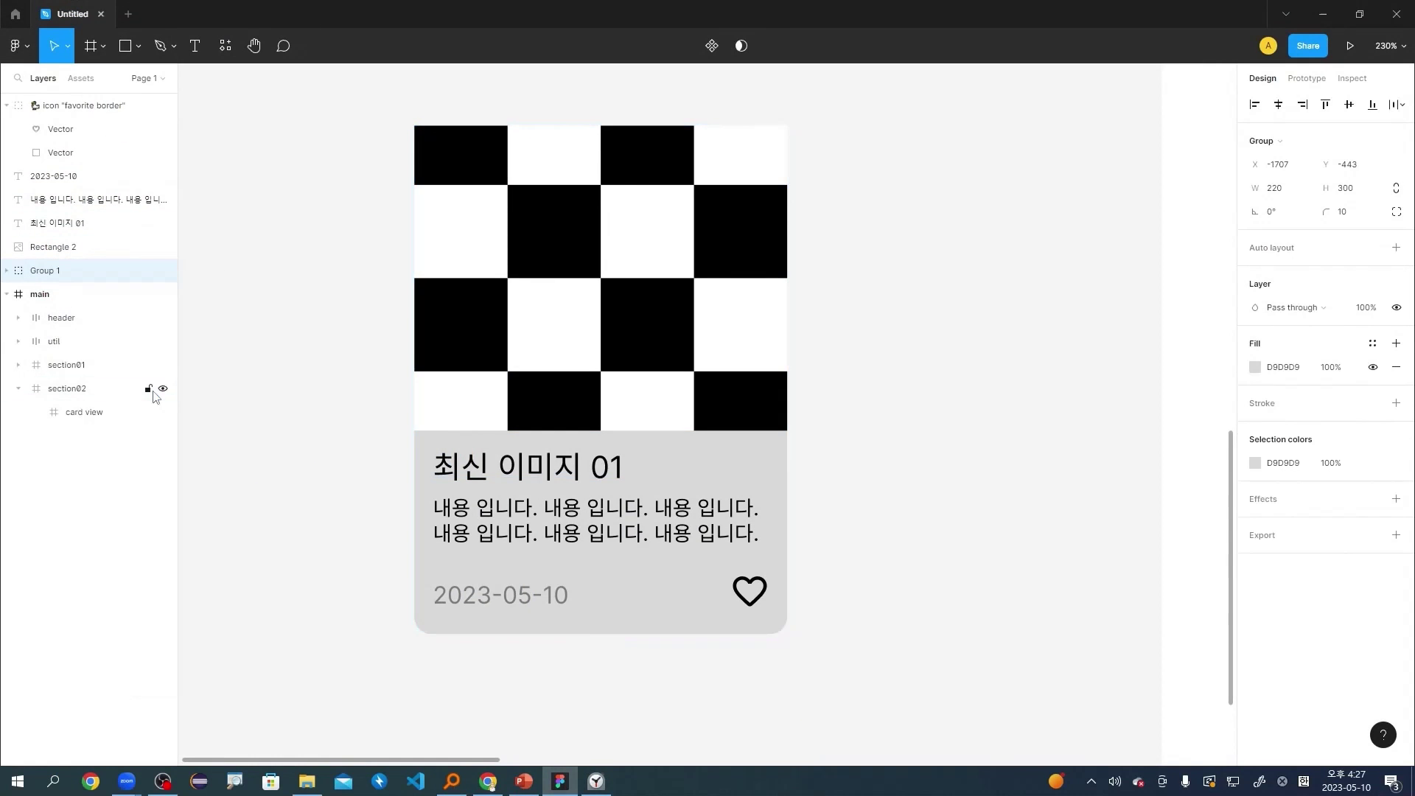
double_click(39, 271)
text(card)
key(Return)
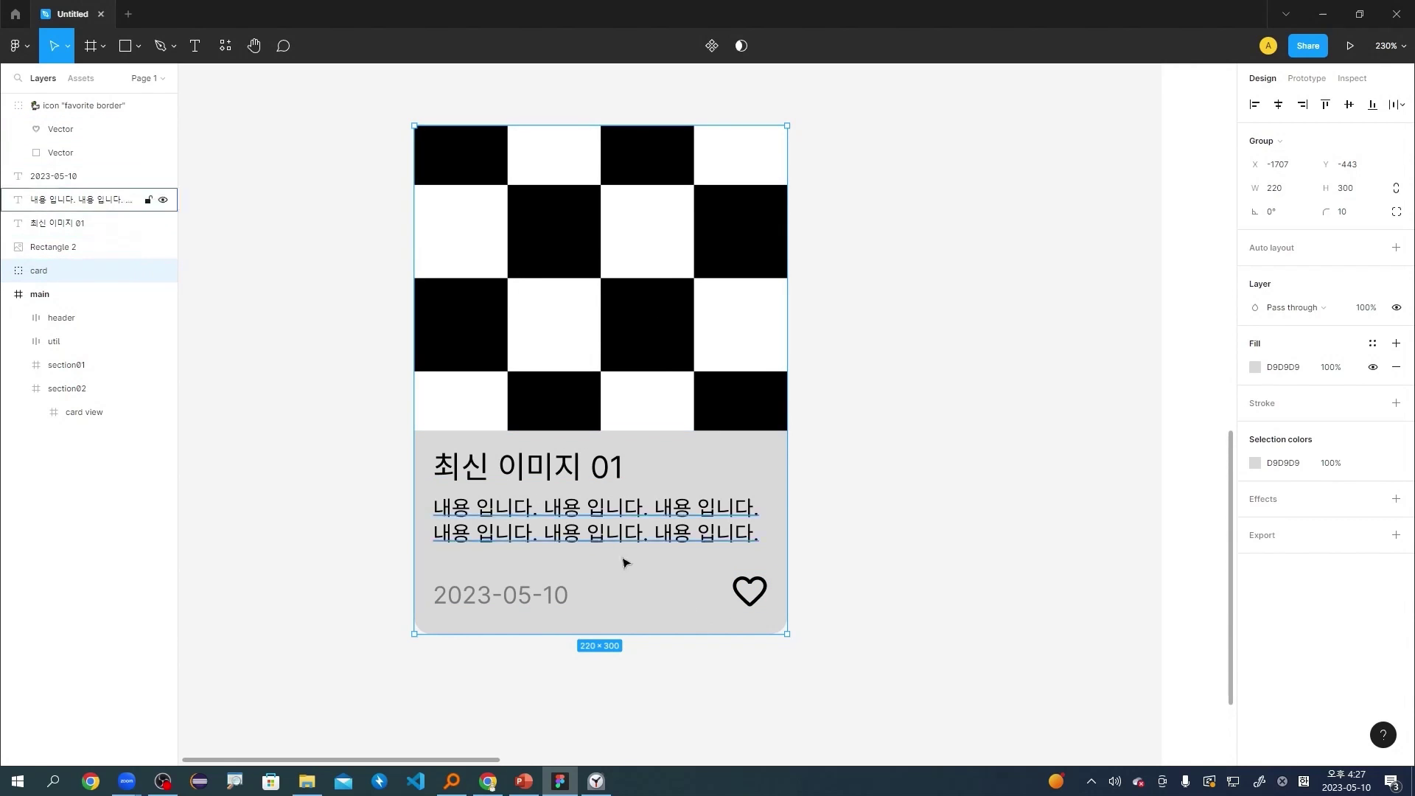
Move the heart icon, date, body text, title and image layers together into the "card" group.
click(9, 106)
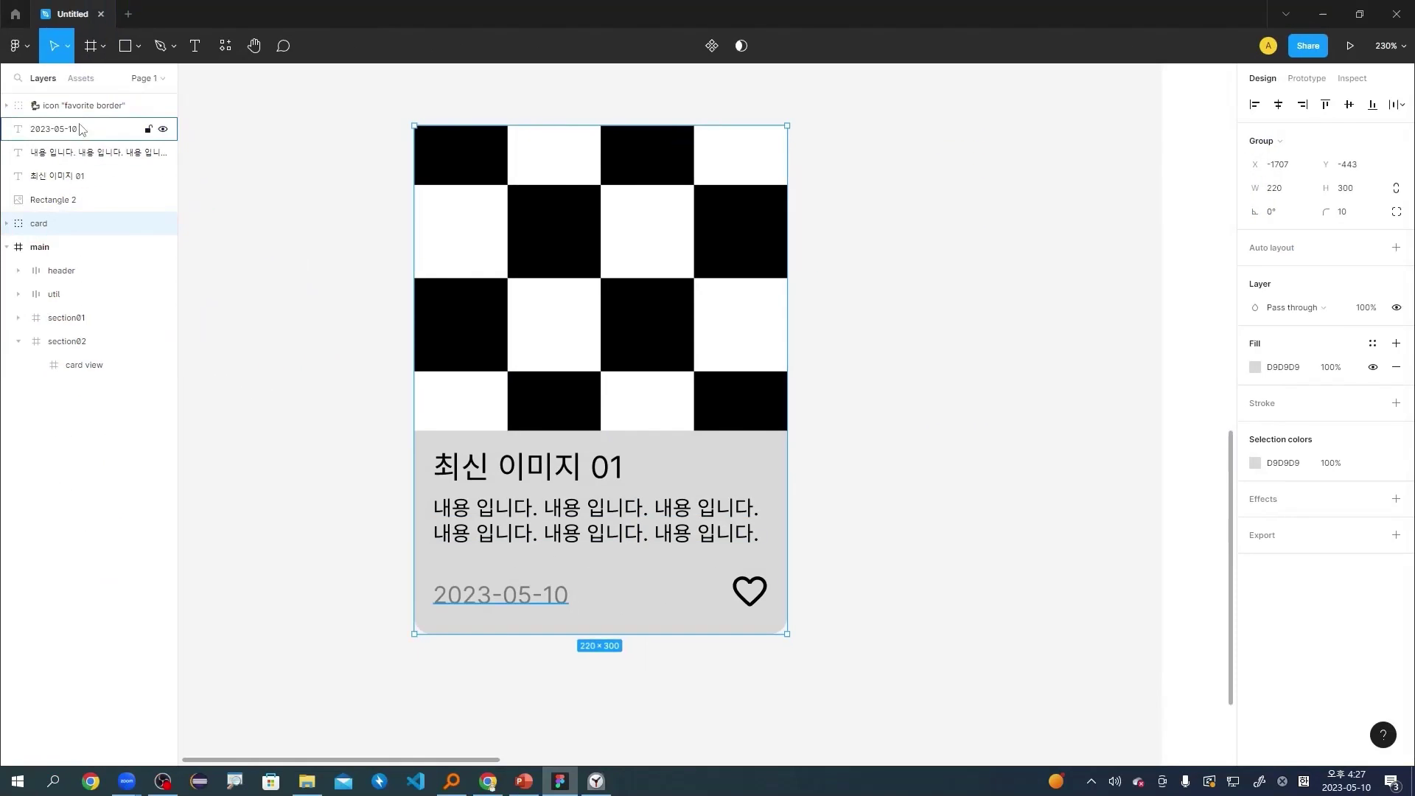
click(73, 105)
shift+click(78, 202)
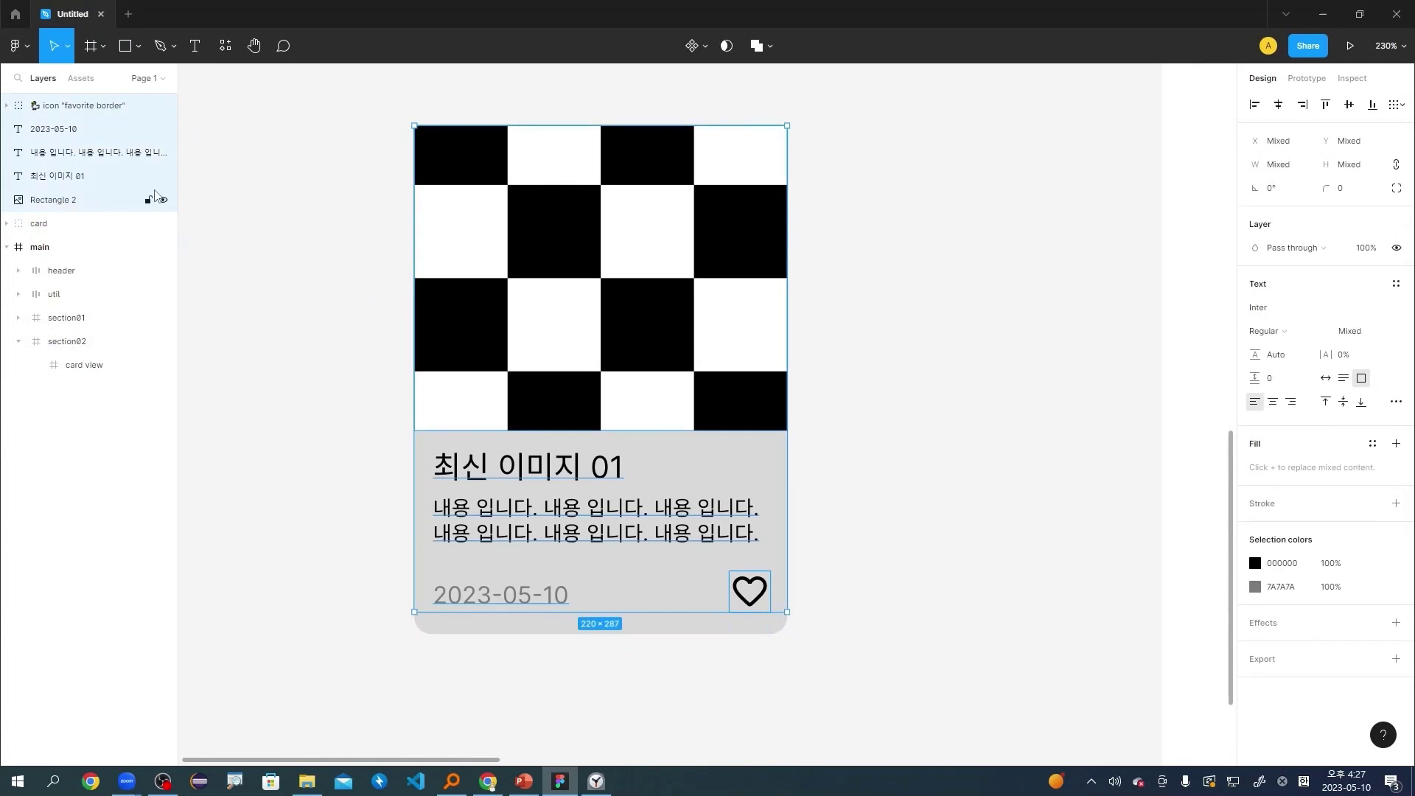
drag(358, 111, 837, 625)
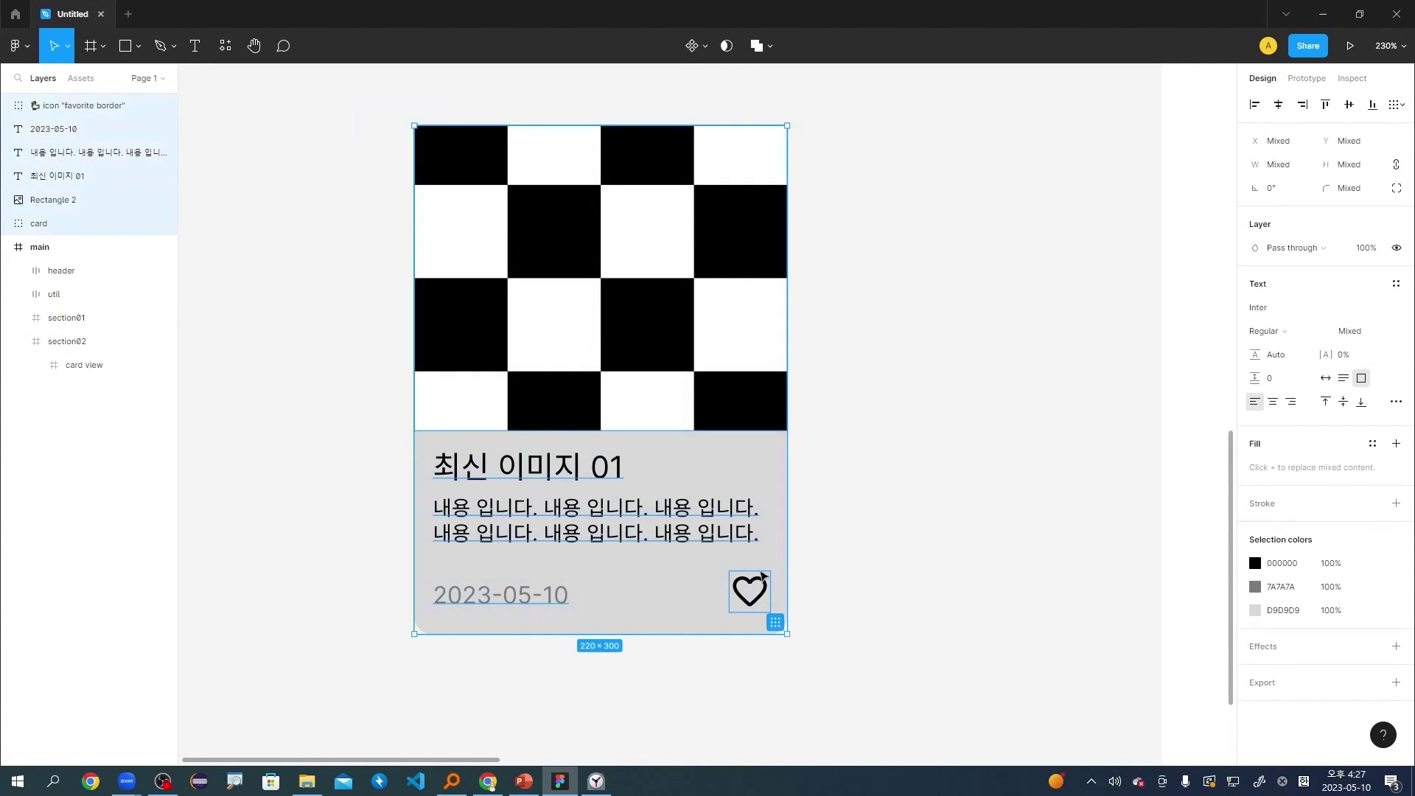
shift+click(56, 224)
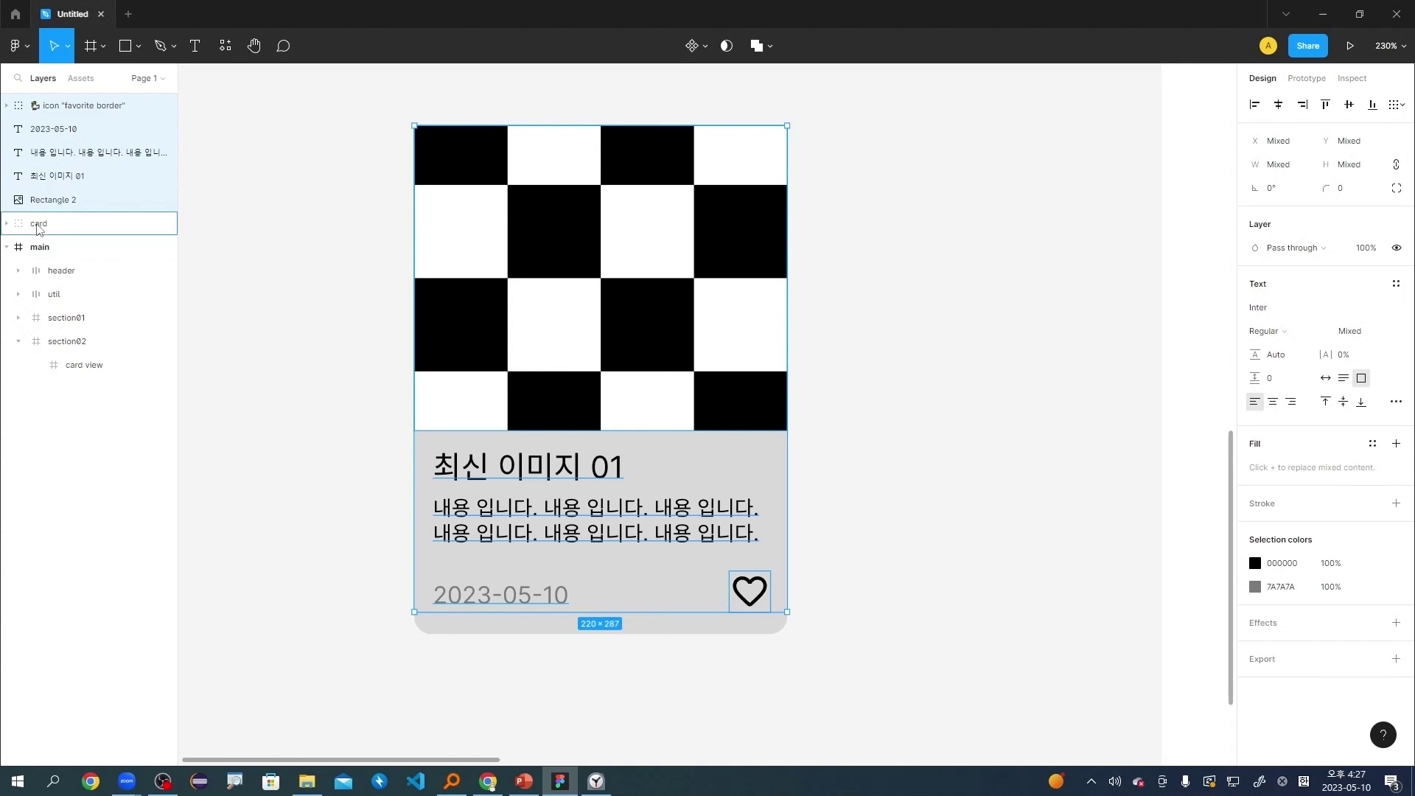
drag(38, 228, 39, 230)
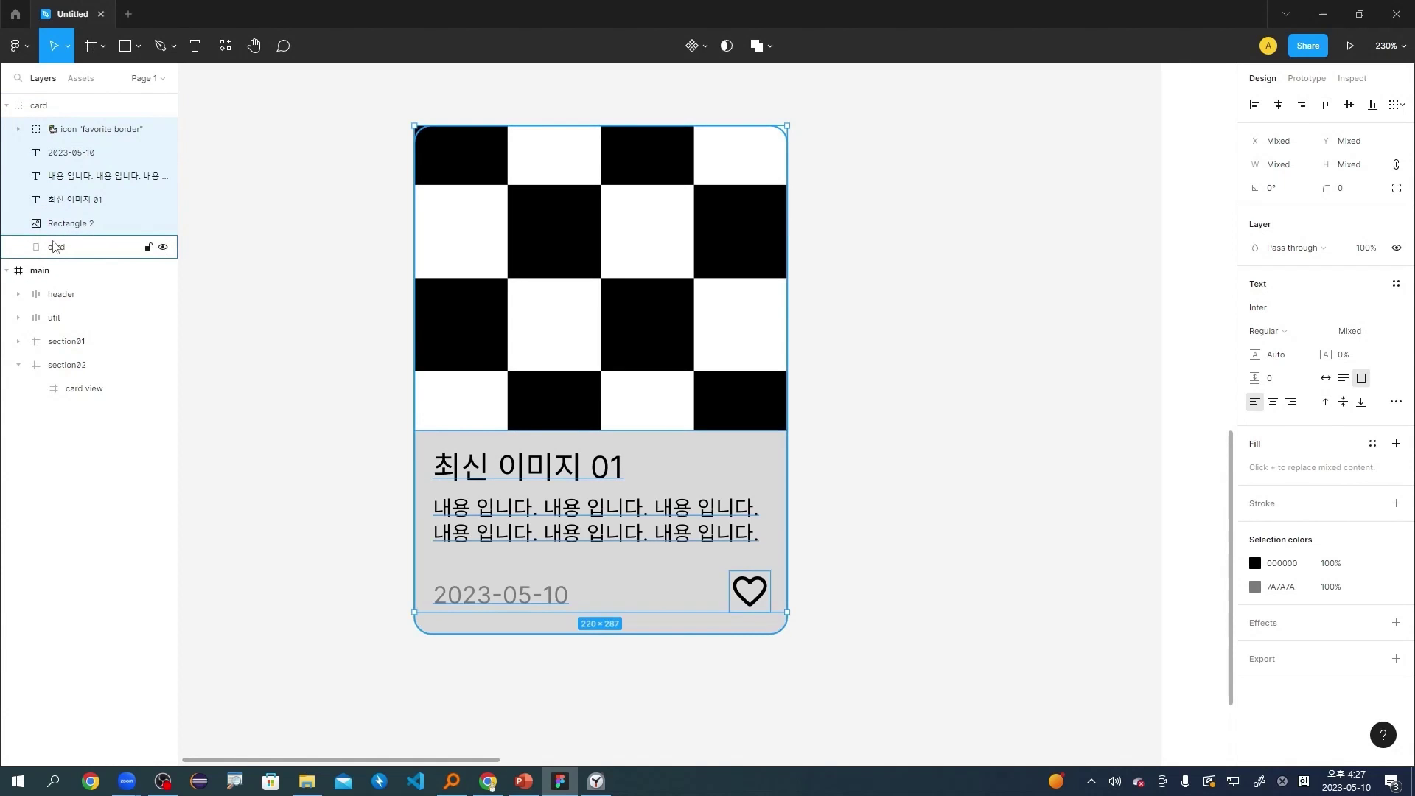
click(285, 230)
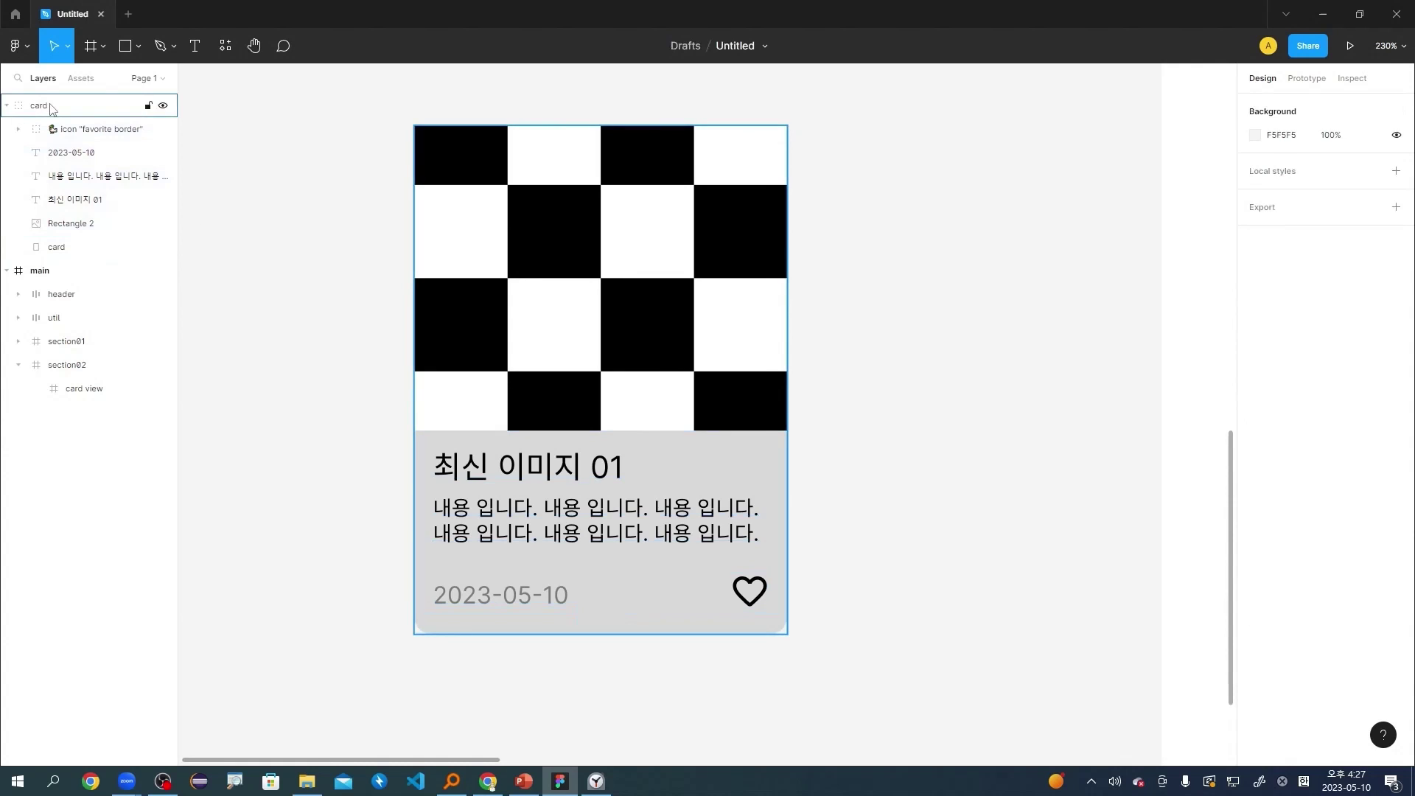
click(40, 105)
click(277, 325)
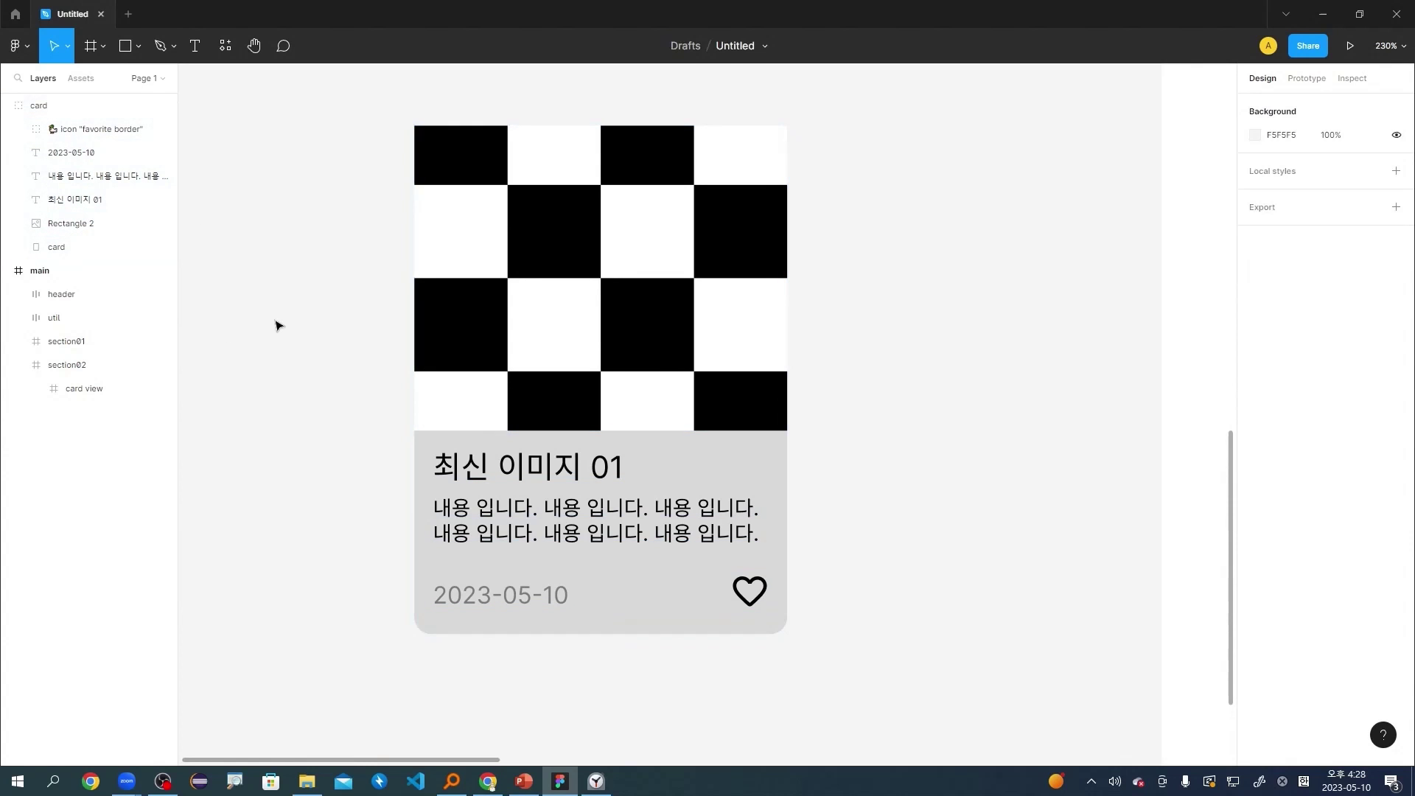
Try a corner radius of 10 on the whole "card" group and undo it.
click(87, 247)
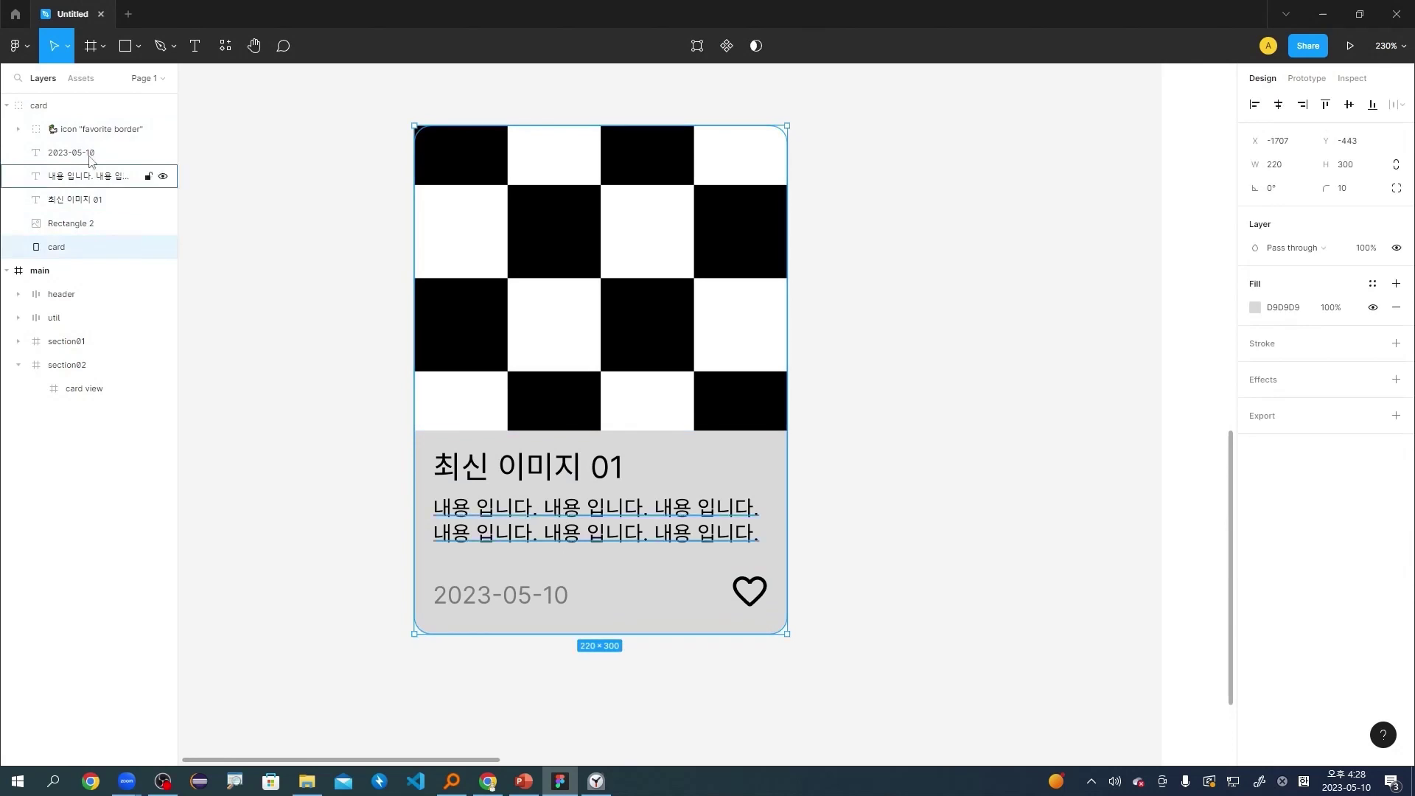
click(86, 115)
click(1373, 212)
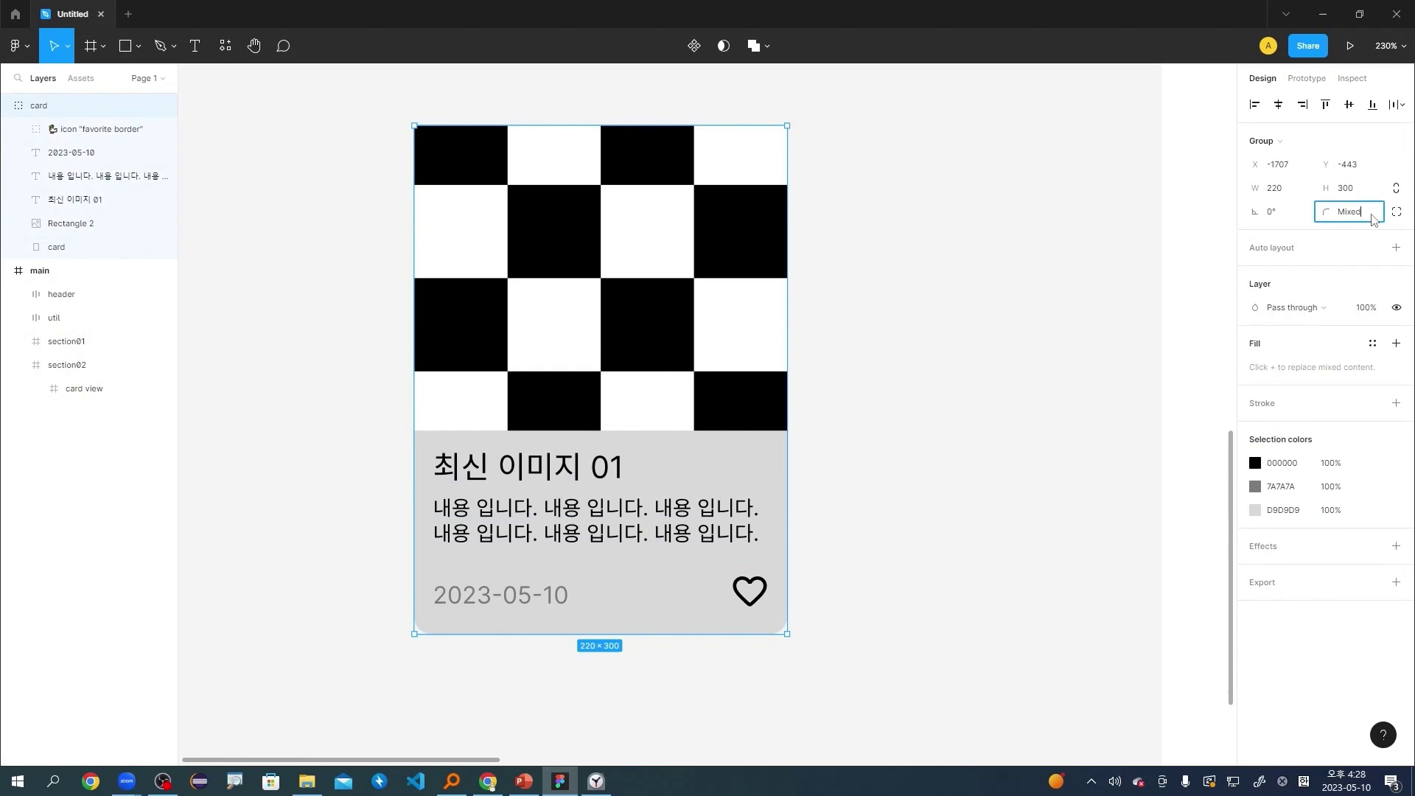
text(10)
key(Return)
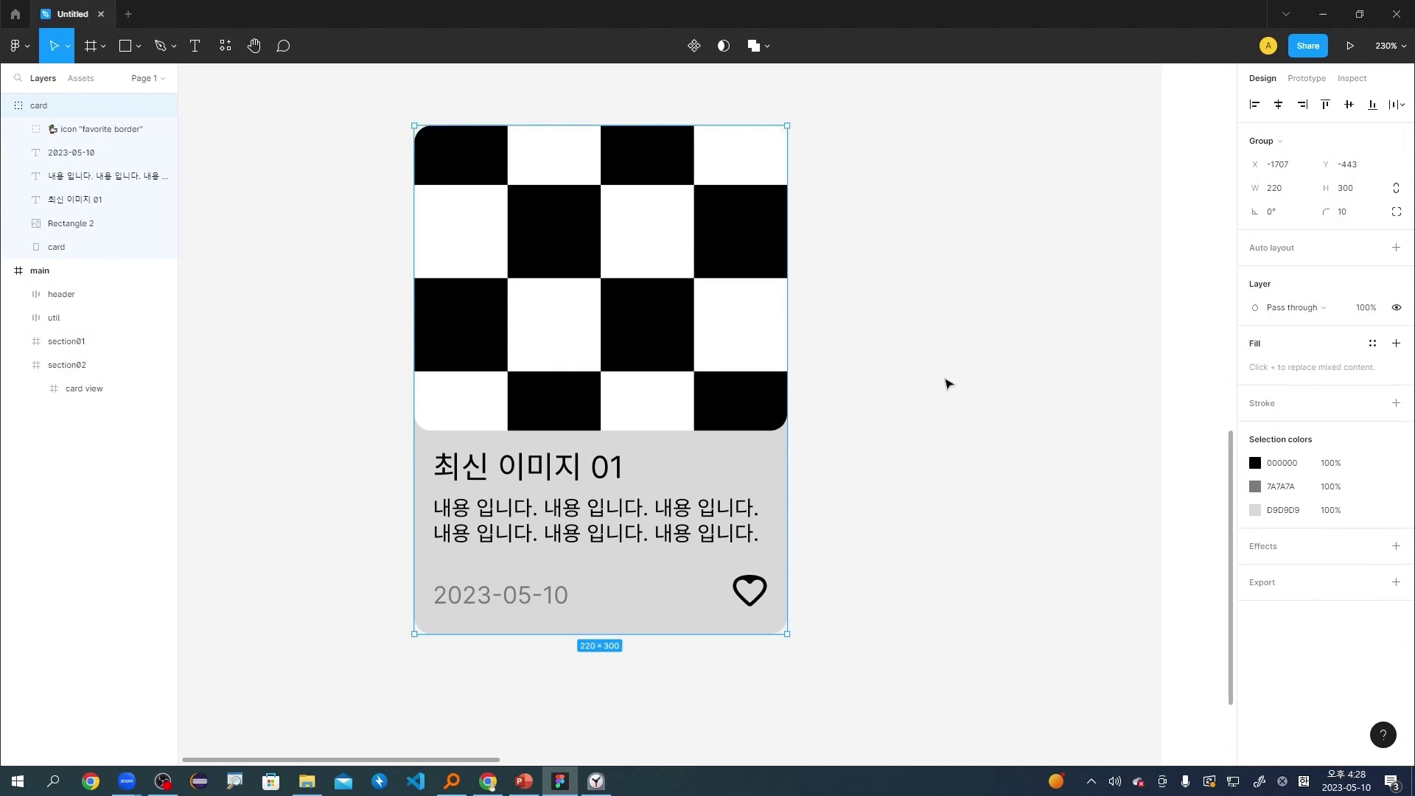
click(947, 383)
key(ctrl+z)
key(ctrl+z)
key(ctrl+z)
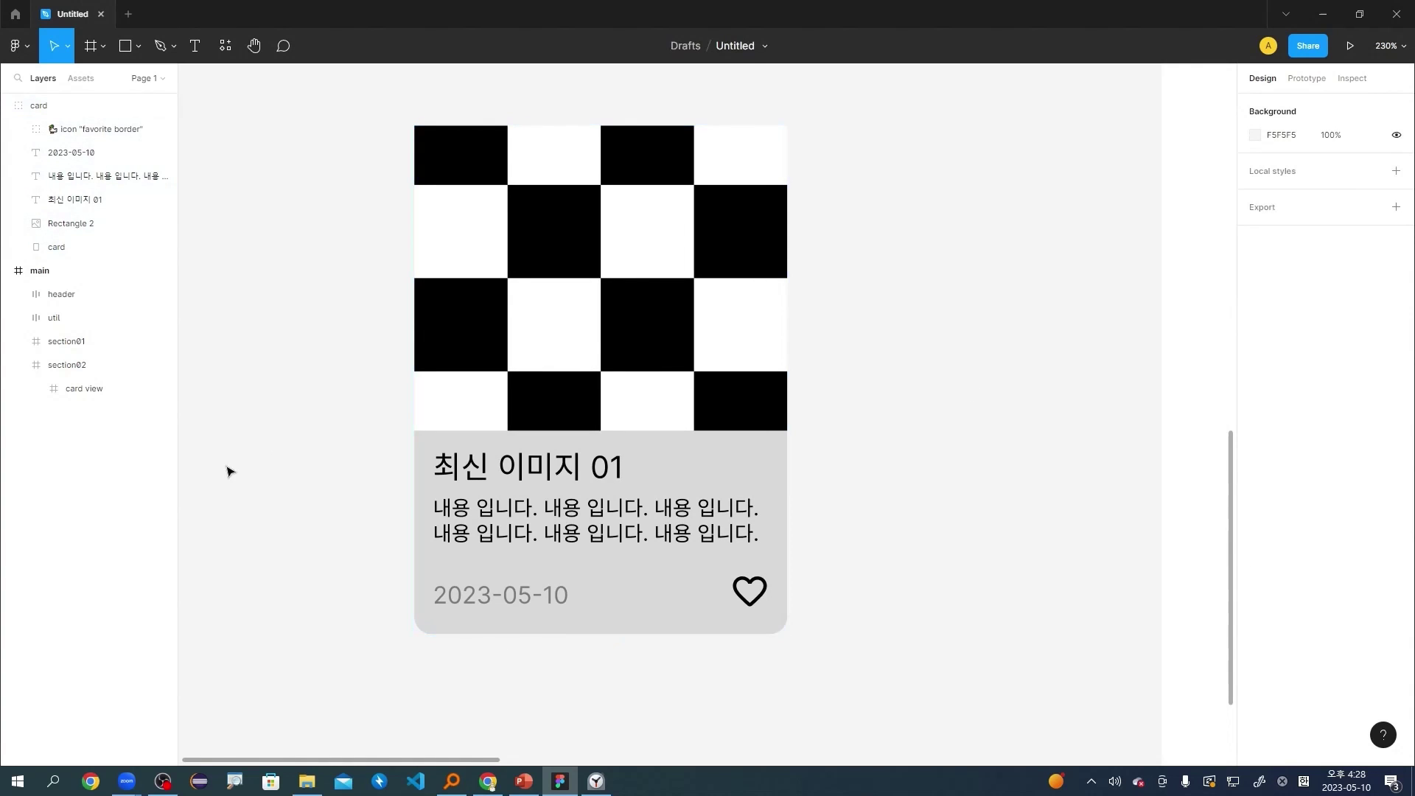
Try moving the background rectangle above all other layers in the "card" group and undo the reordering.
click(81, 249)
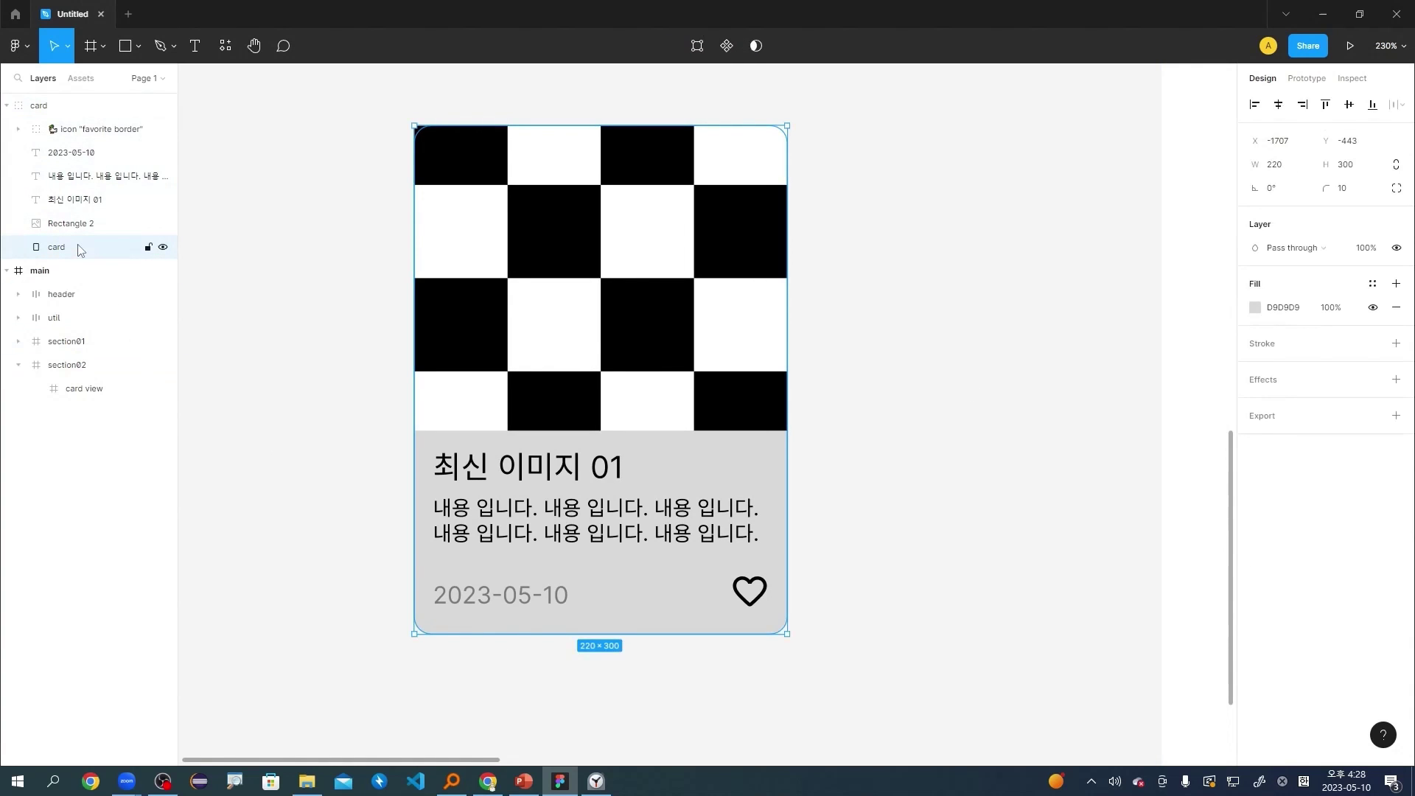
click(614, 235)
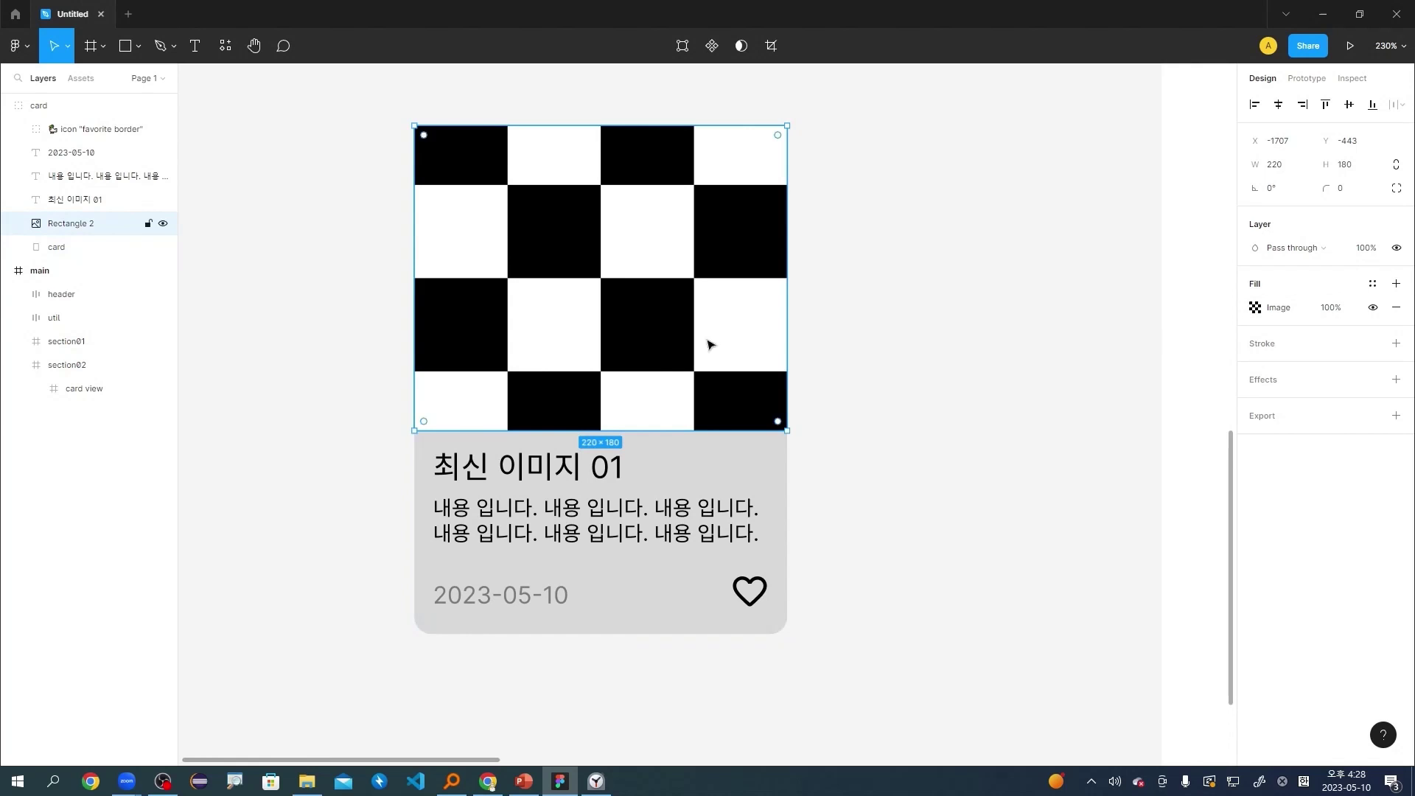
click(83, 257)
drag(82, 260, 112, 127)
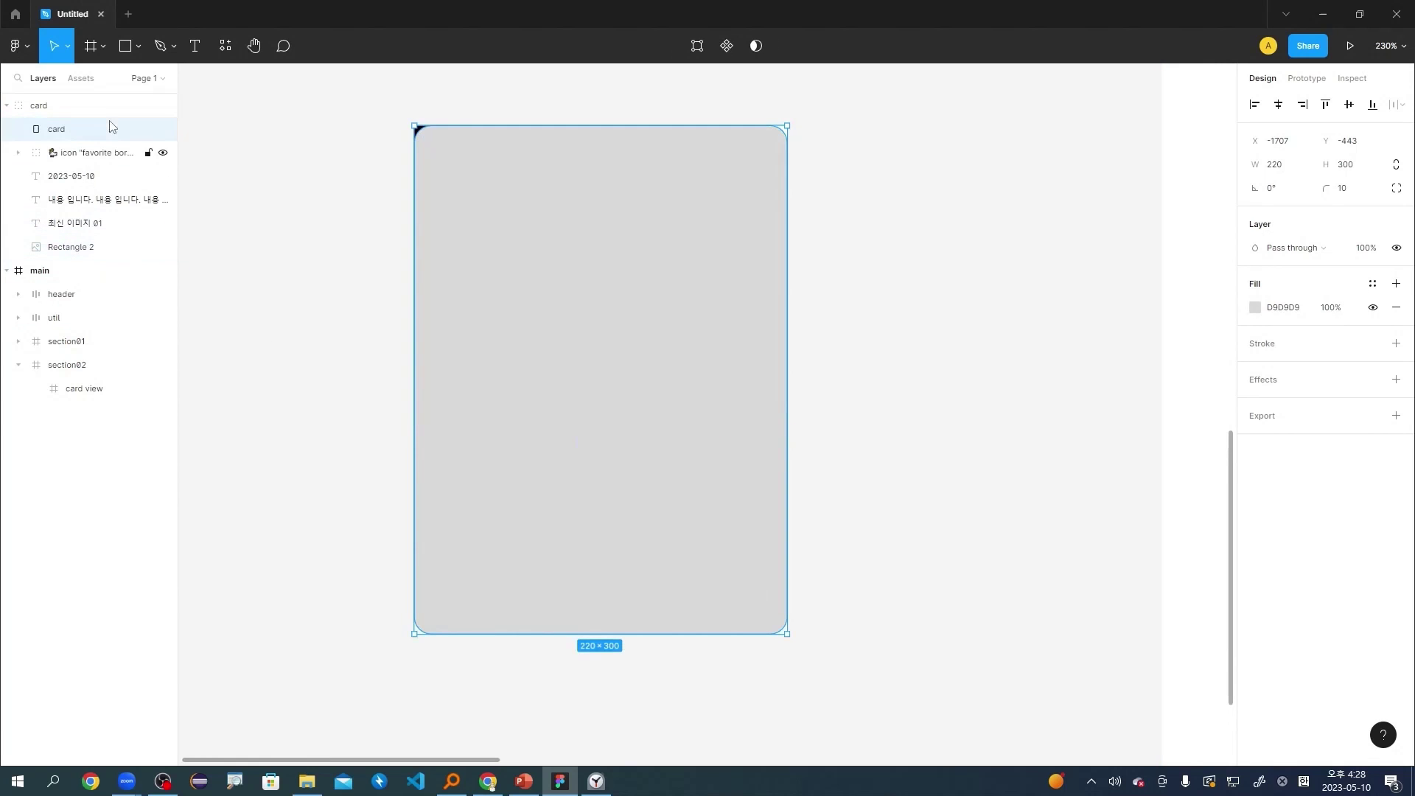
key(ctrl+z)
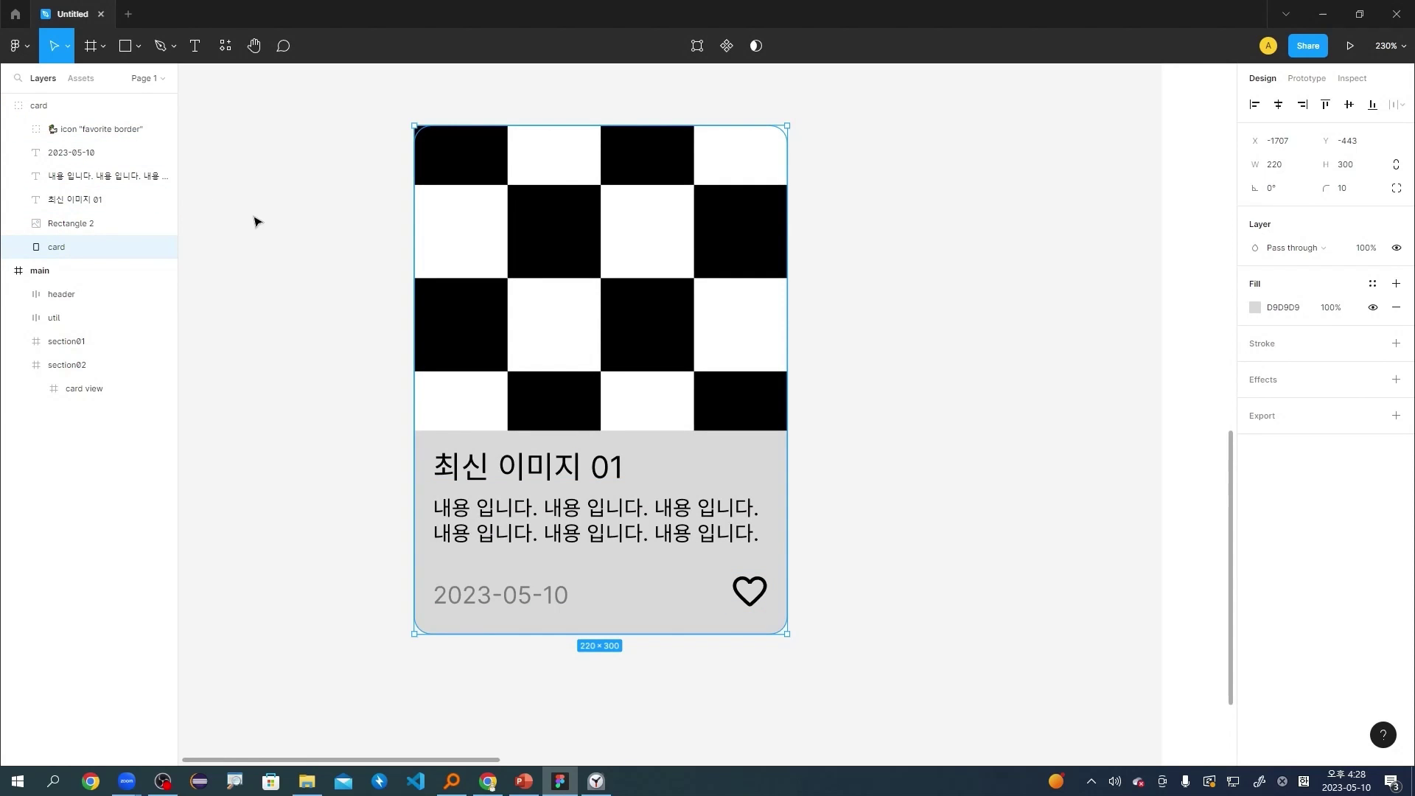
click(1326, 249)
click(1073, 300)
click(81, 223)
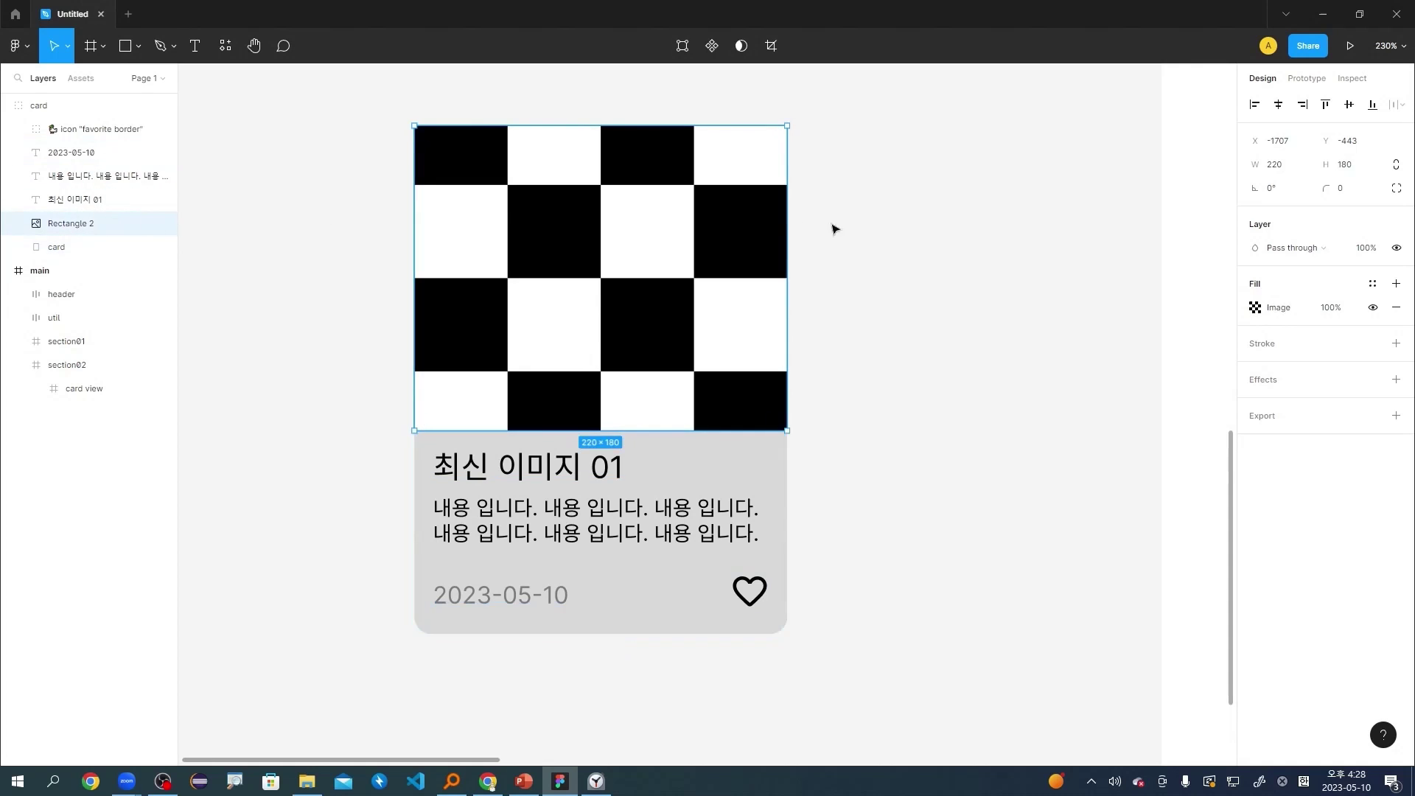
click(1316, 251)
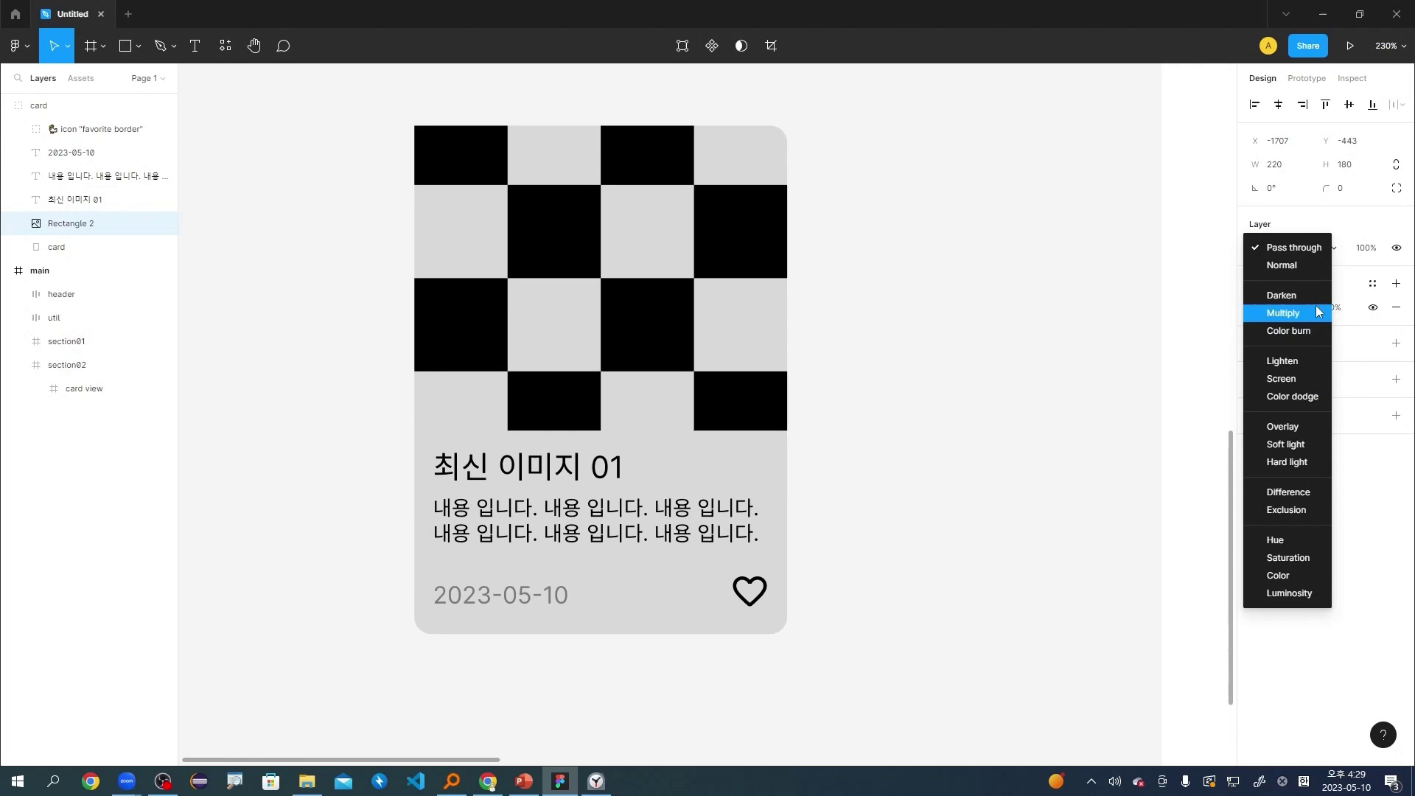
click(1061, 272)
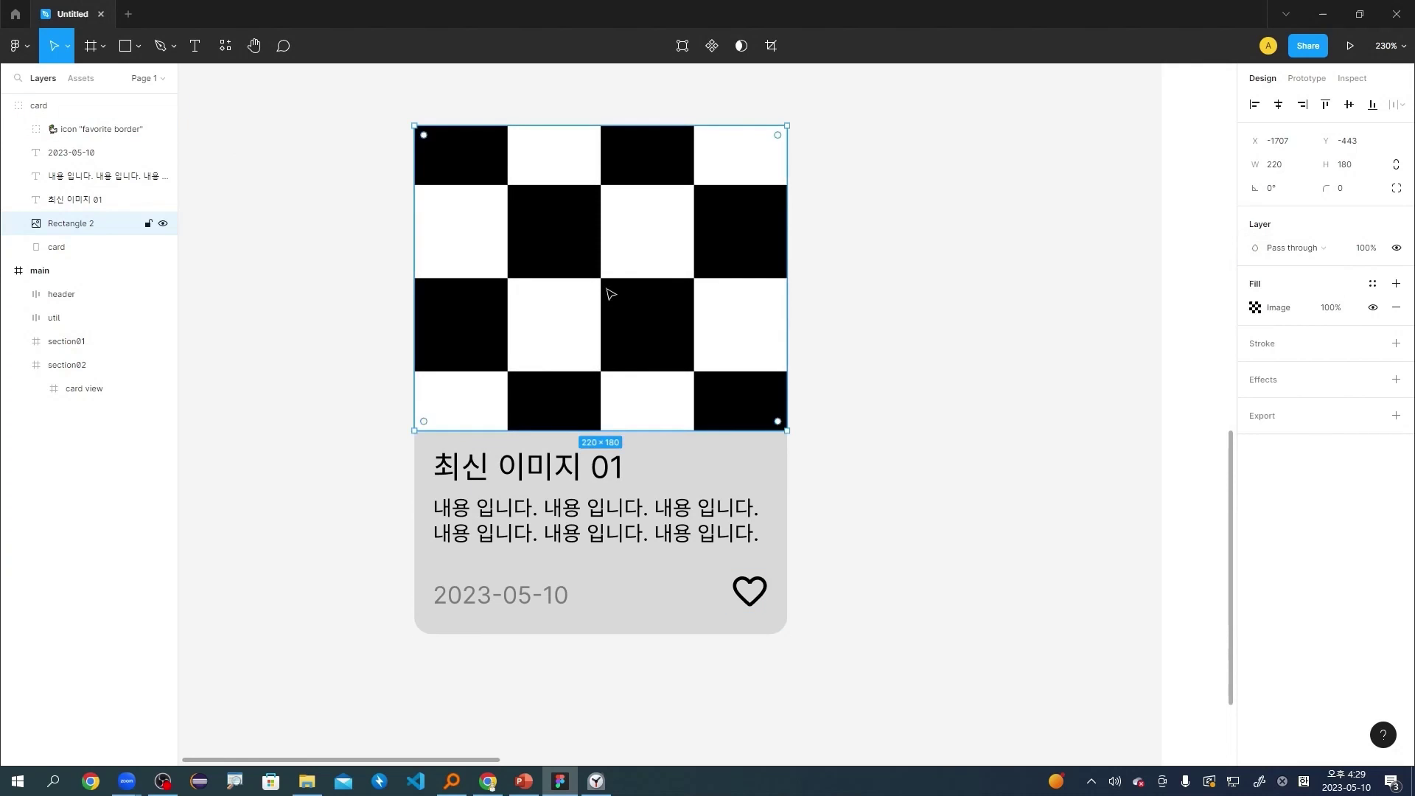
Set only the two upper corners of the checkered image rectangle to a radius of 10.
mouse_move(610, 294)
mouse_down()
mouse_move(727, 257)
mouse_move(565, 218)
mouse_move(594, 265)
mouse_move(621, 268)
mouse_up()
click(1377, 217)
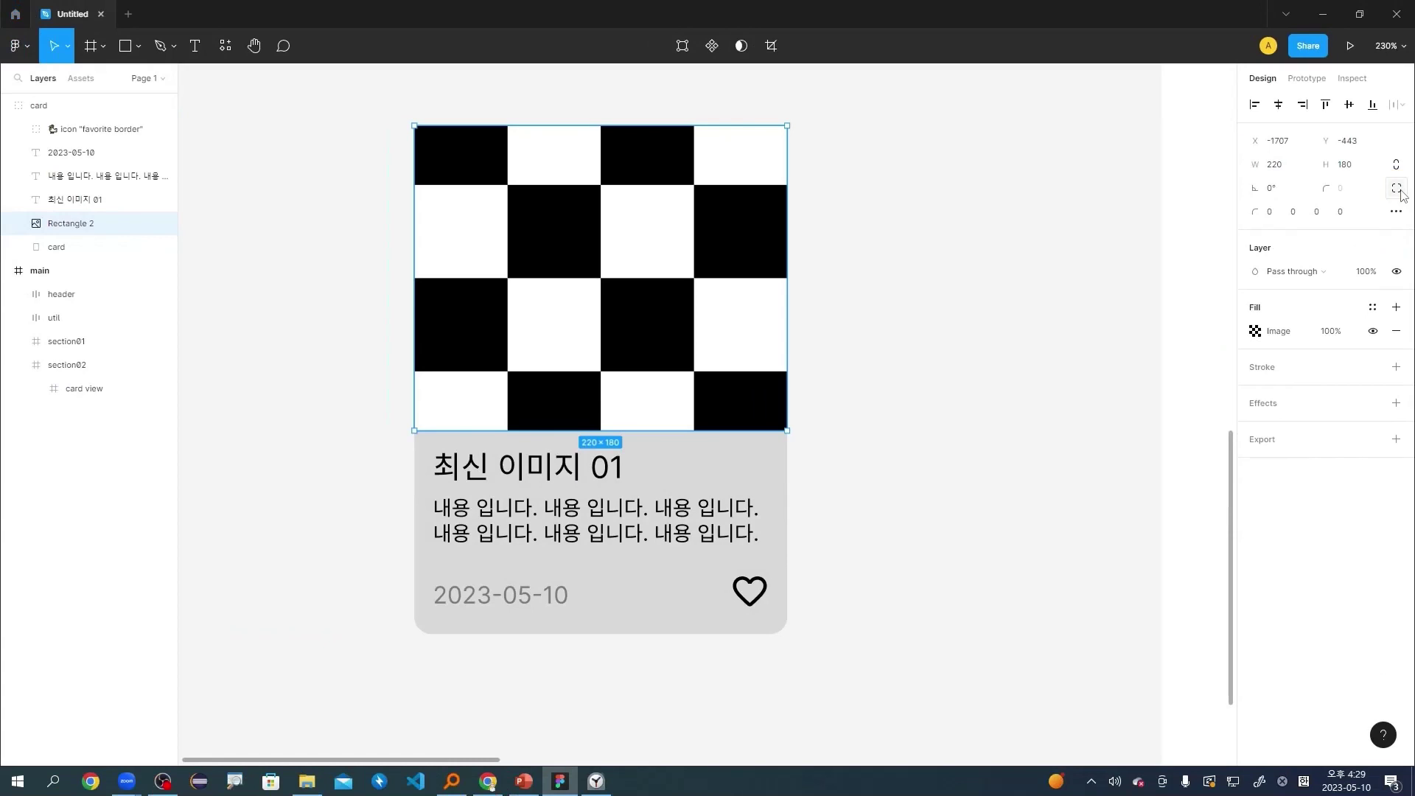
click(1275, 214)
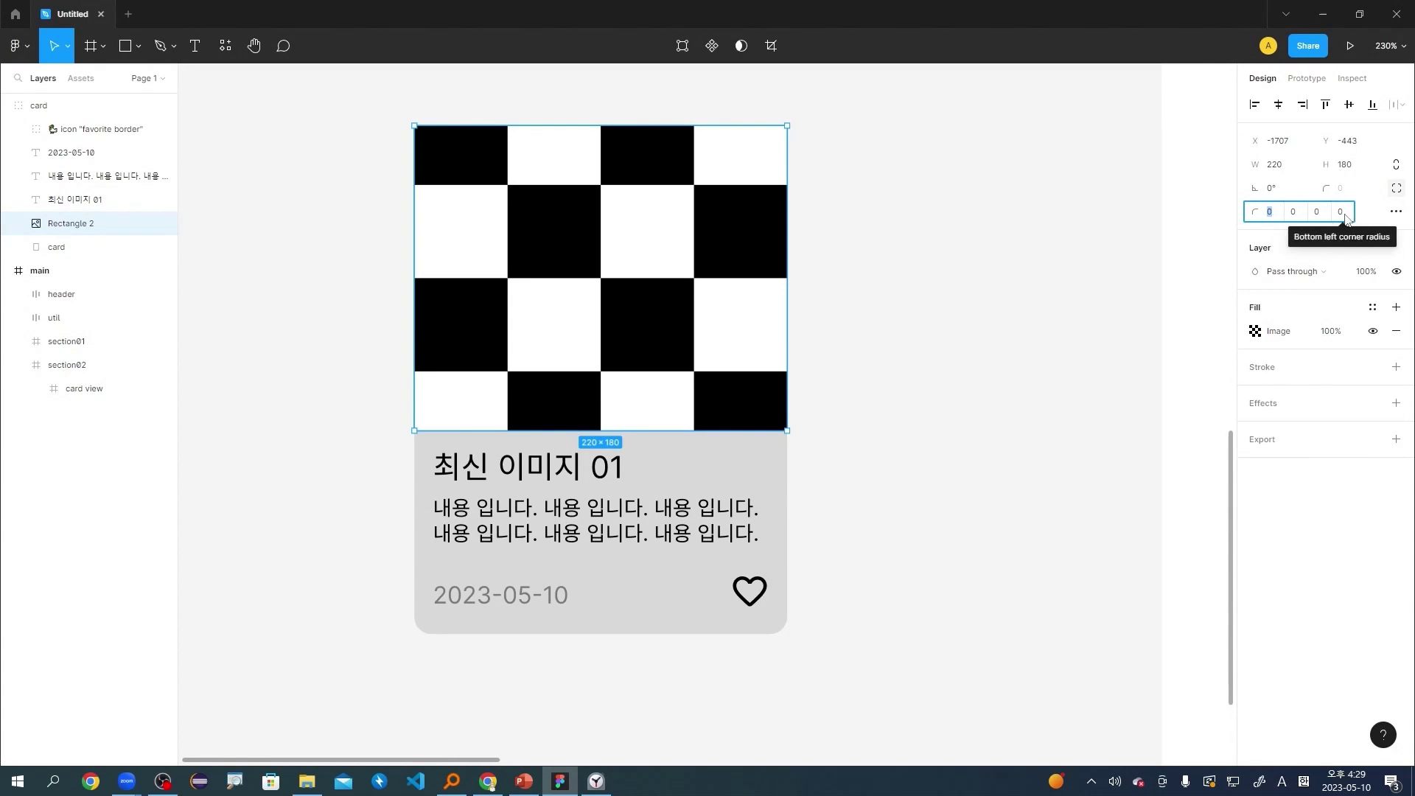
click(1281, 217)
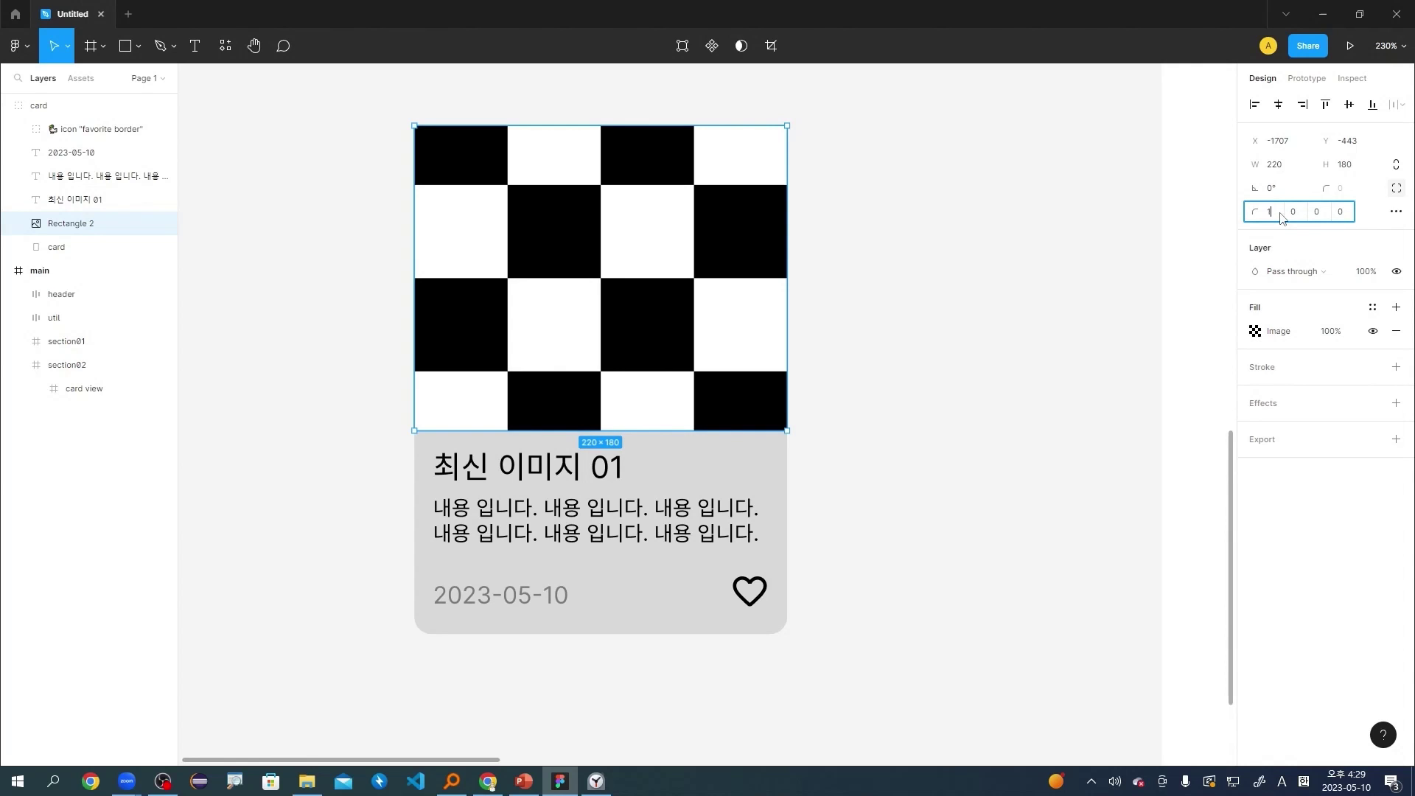
text(10)
key(Tab)
text(10)
key(Return)
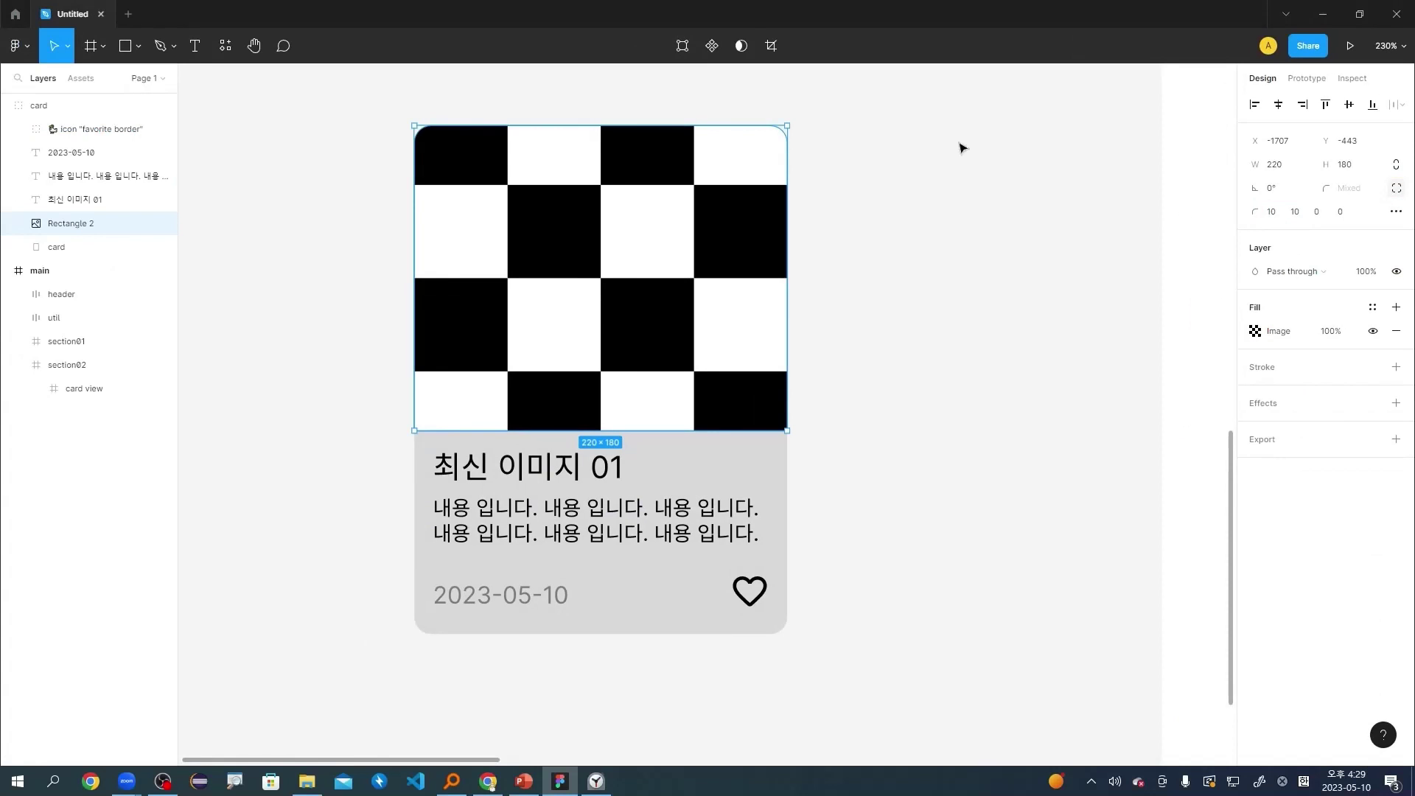
click(900, 167)
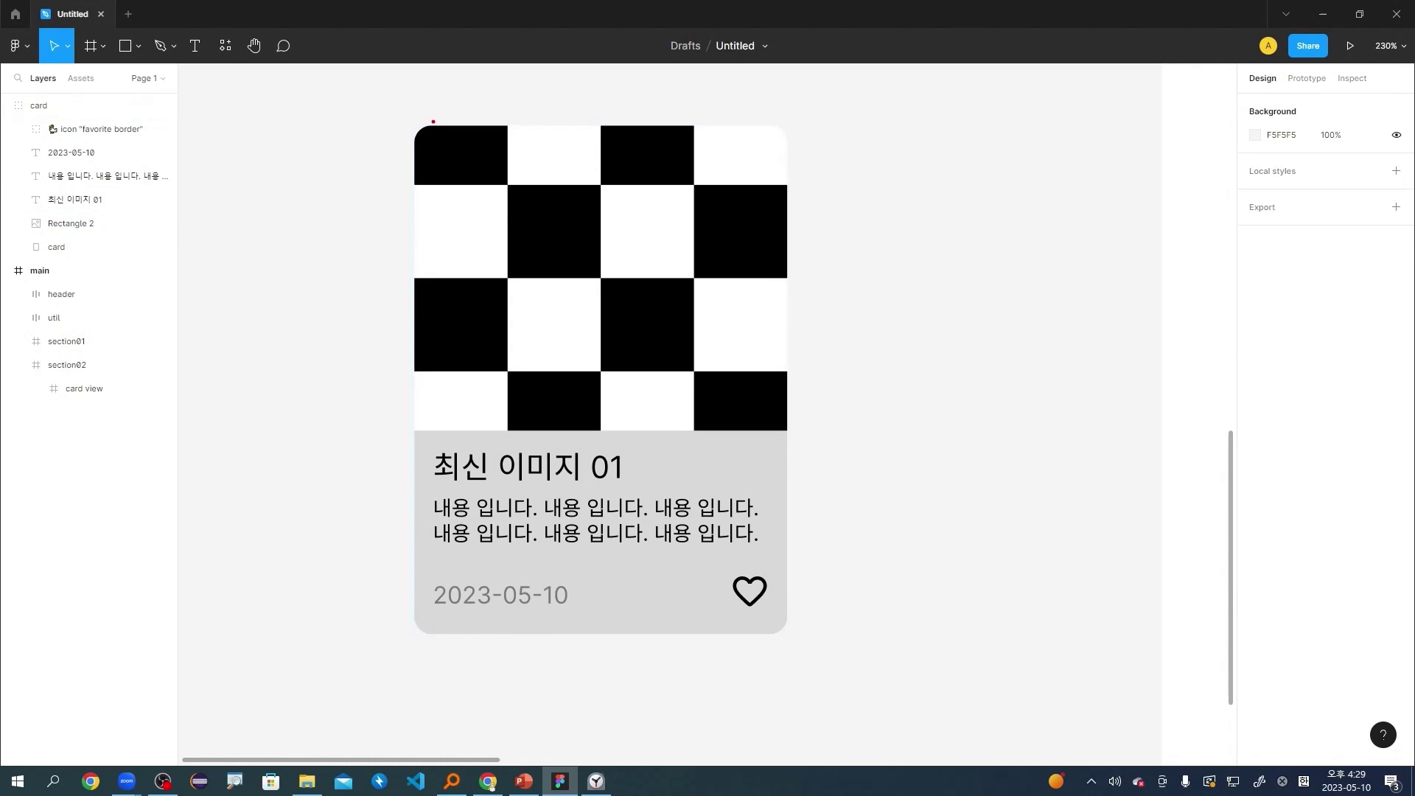
drag(433, 121, 401, 150)
drag(772, 115, 795, 135)
key(Escape)
Remove the grey fill from the card's background rectangle and add a stroke coloured 989898.
click(646, 610)
double_click(647, 611)
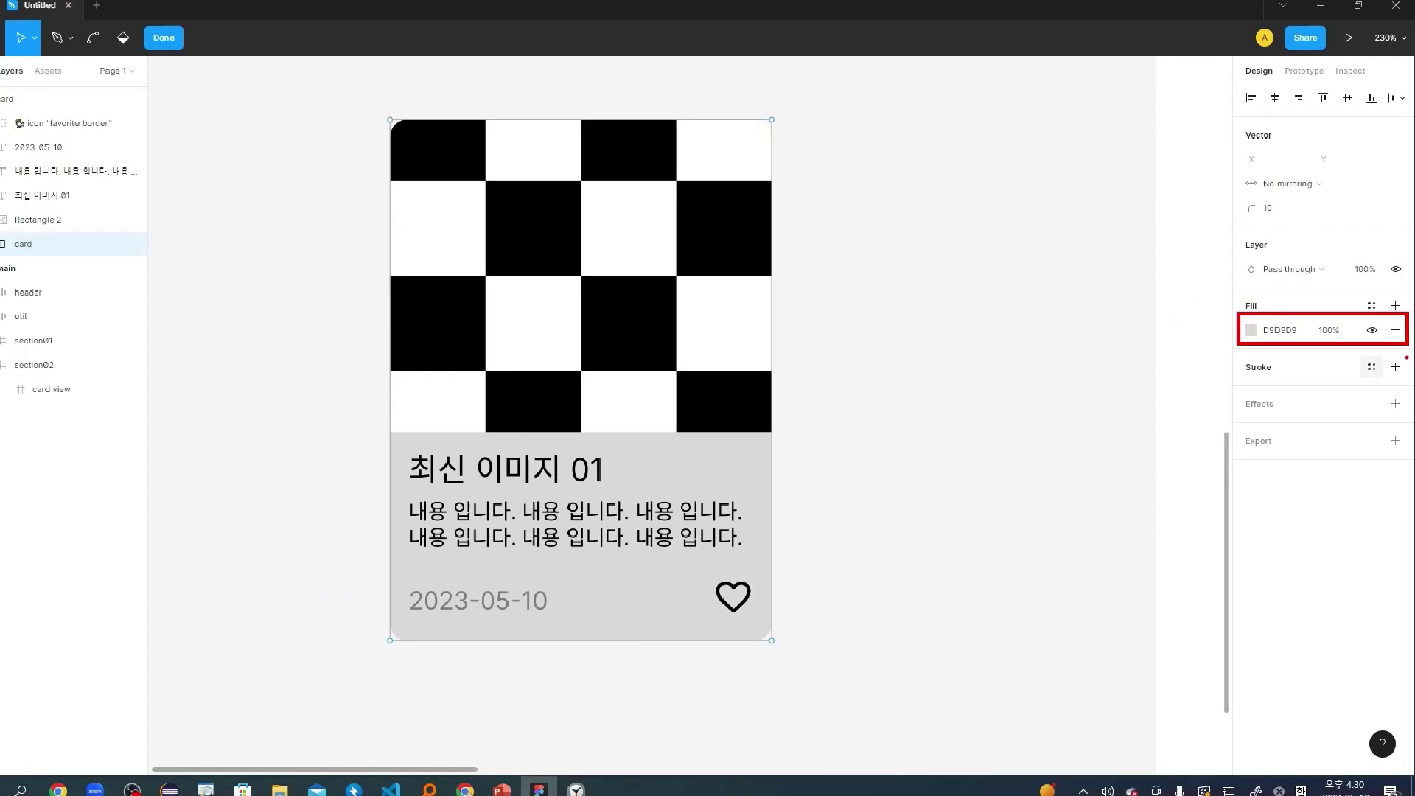
click(1395, 330)
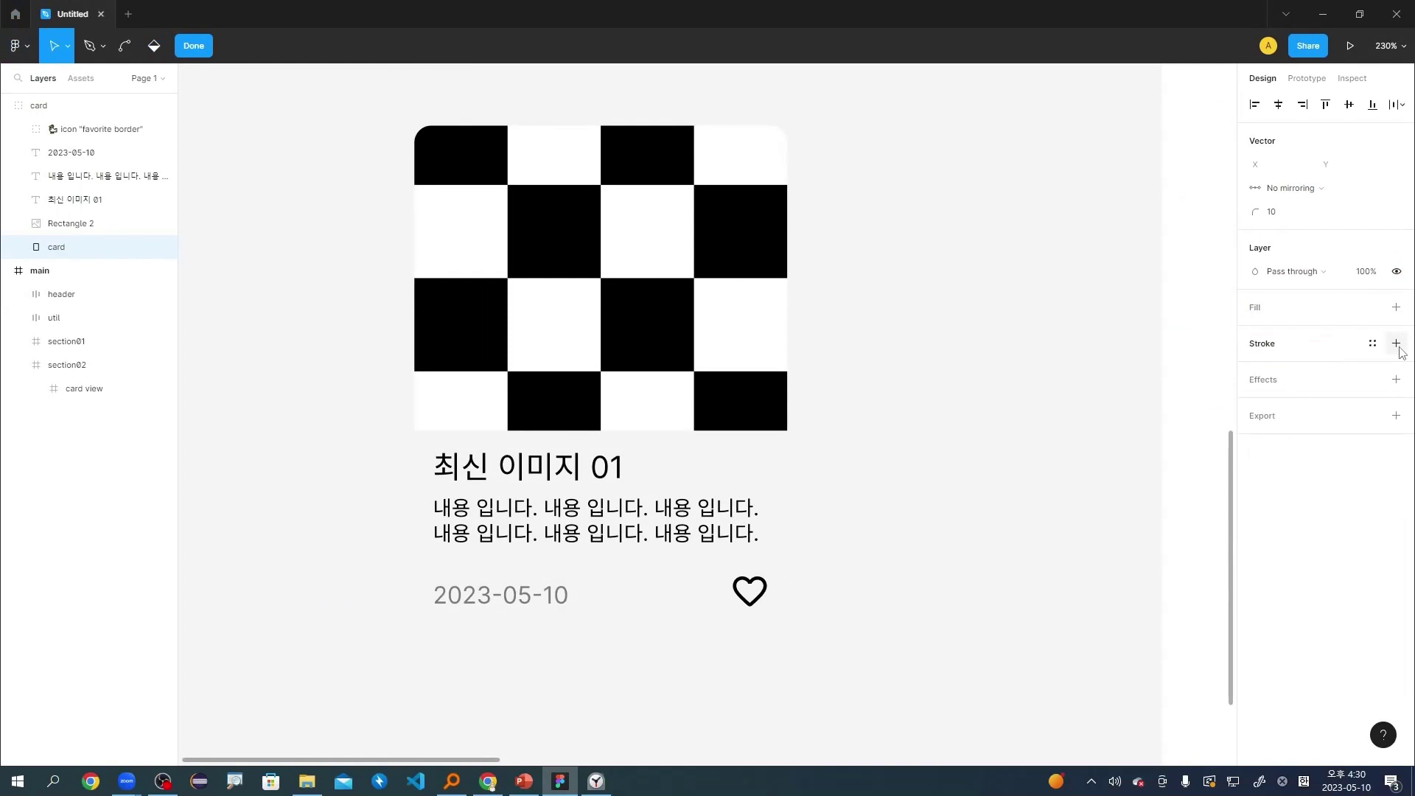
click(1397, 343)
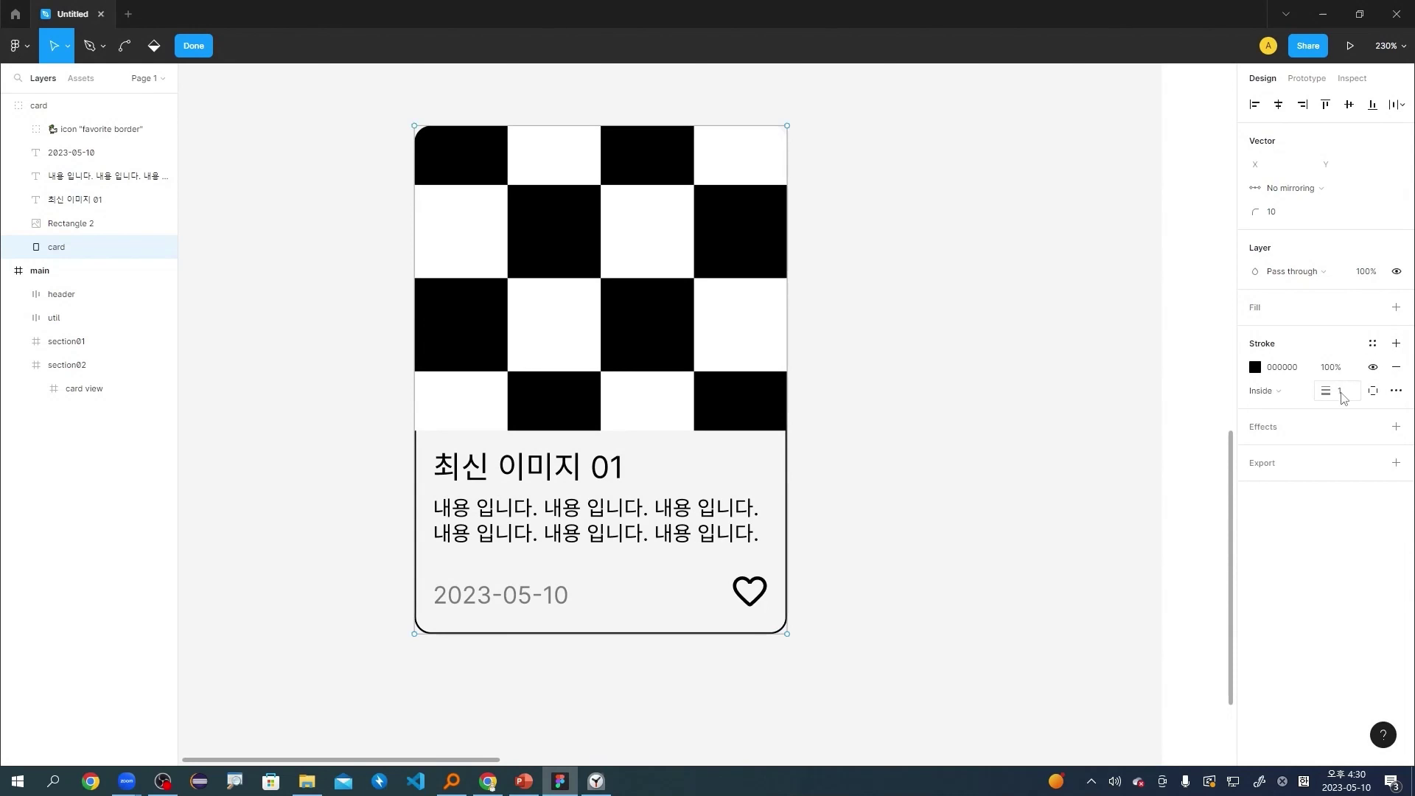
click(1255, 367)
text(d4d4d4)
key(Return)
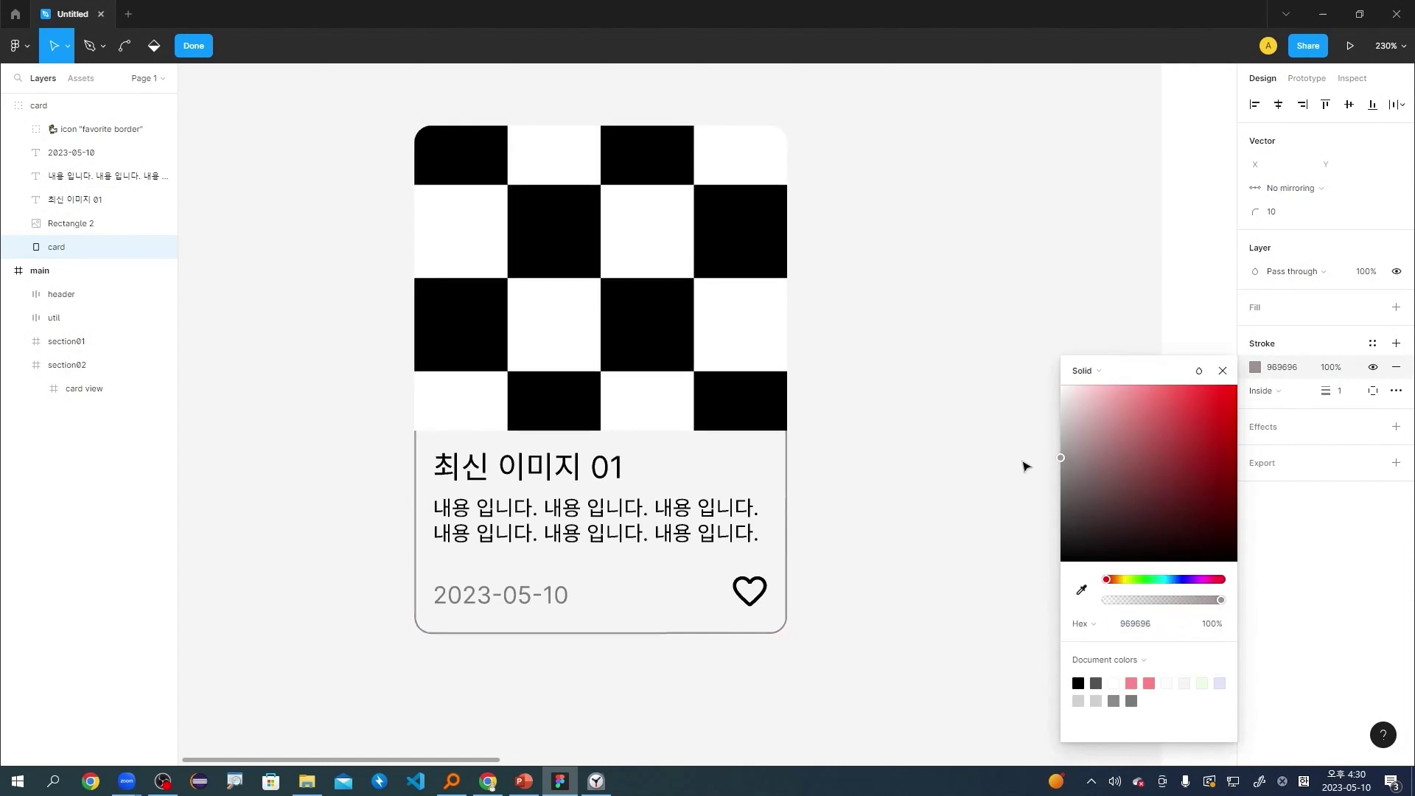
mouse_move(1009, 423)
mouse_down()
mouse_move(1007, 401)
mouse_move(1002, 466)
mouse_up()
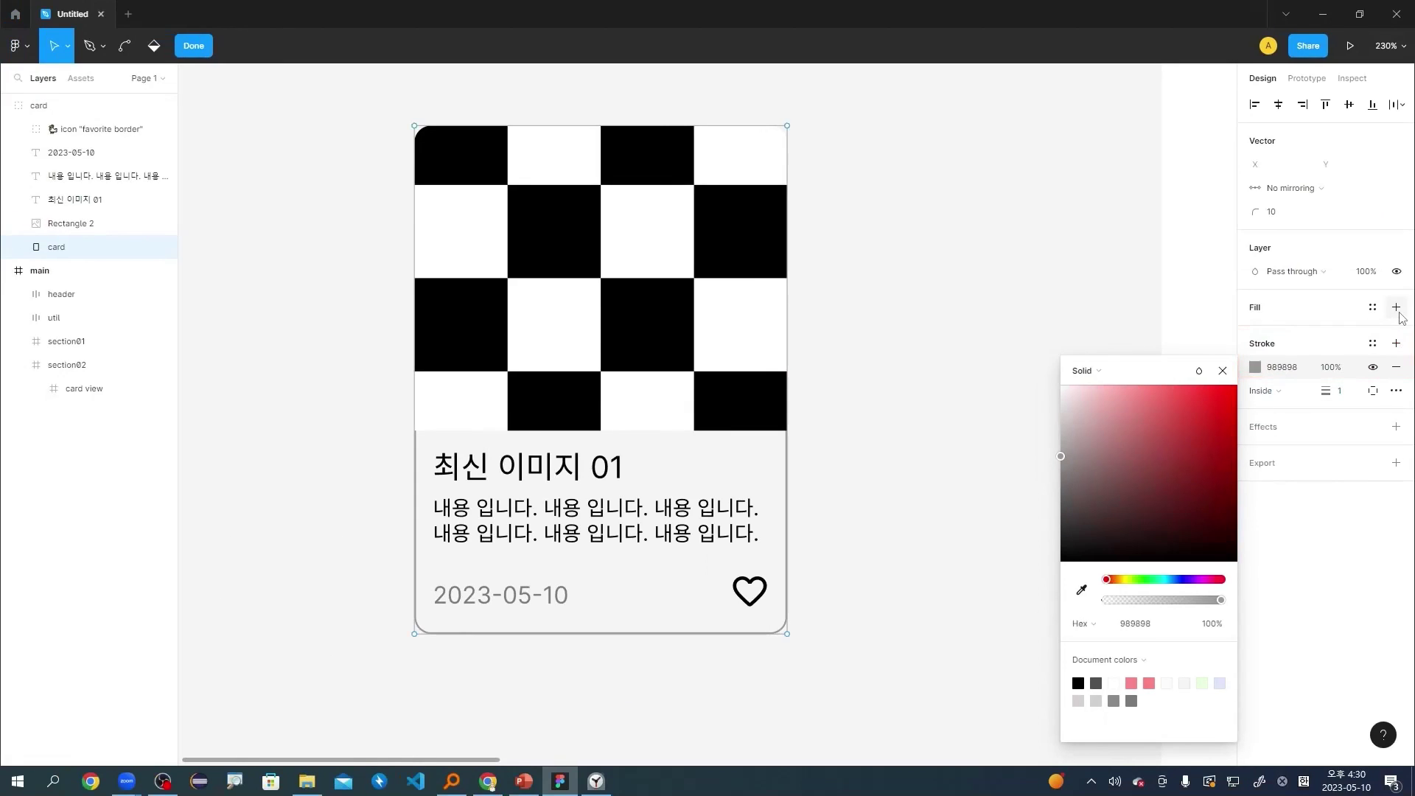
Give the card's background rectangle a white FFFFFF fill and align its stroke to the outside.
click(1377, 227)
click(1255, 331)
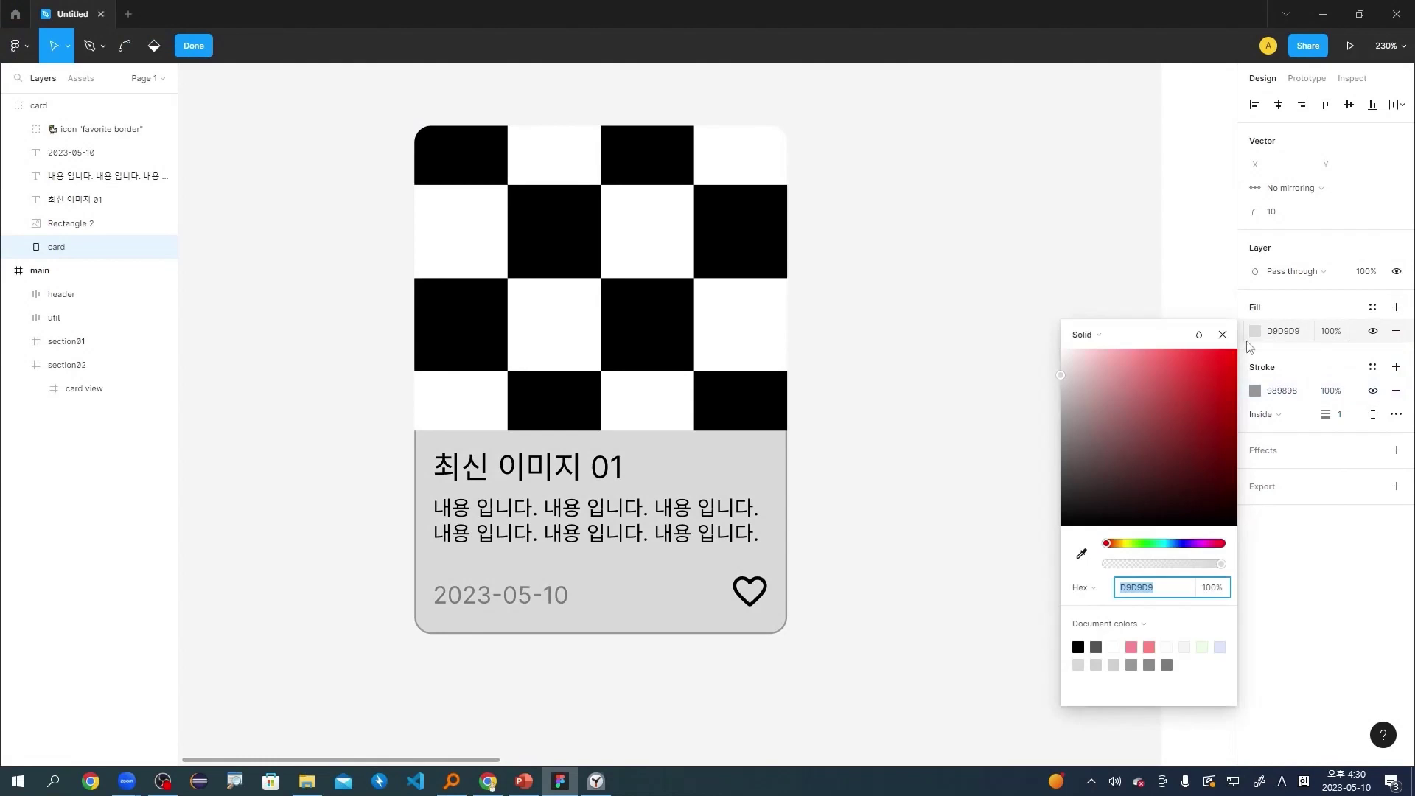
text(ffffff)
key(Return)
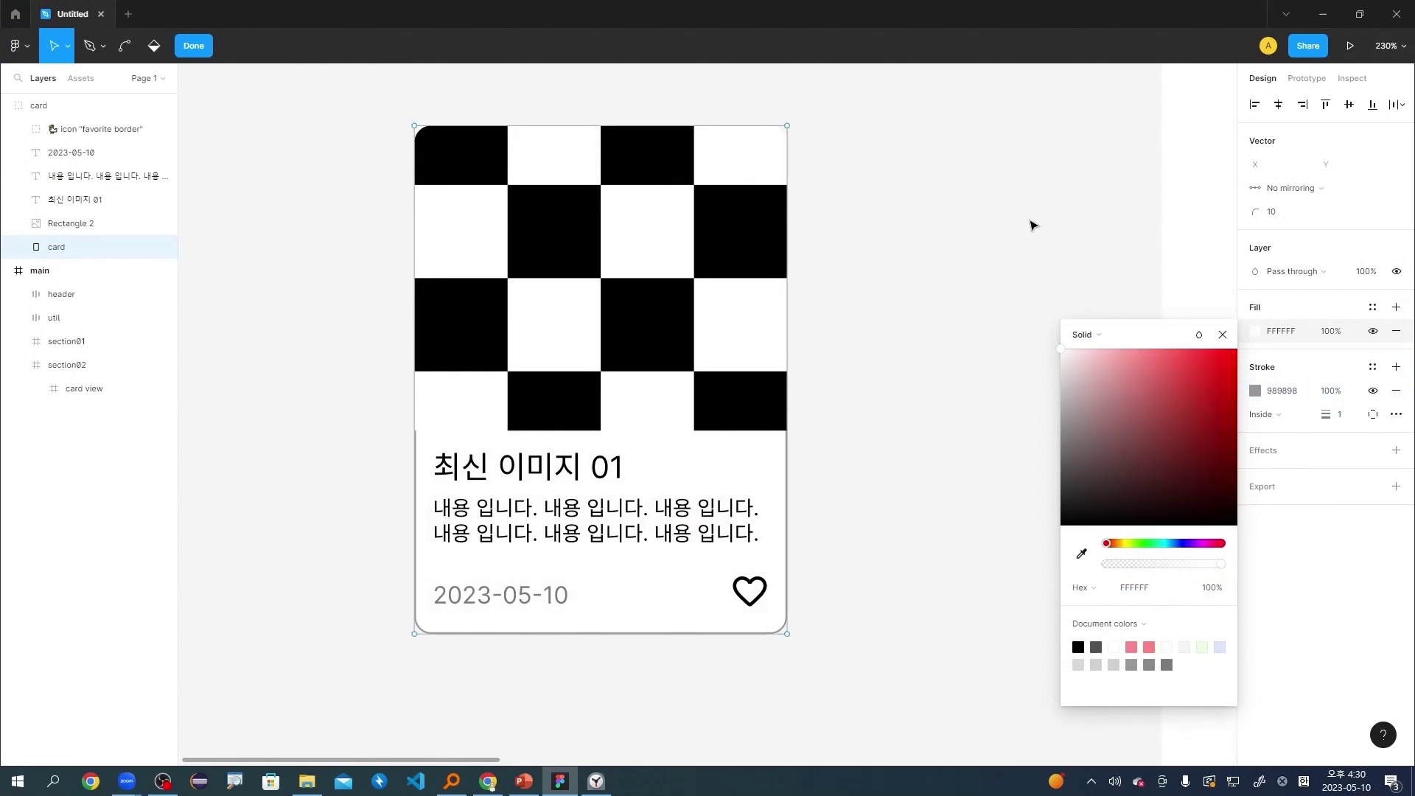
click(1222, 336)
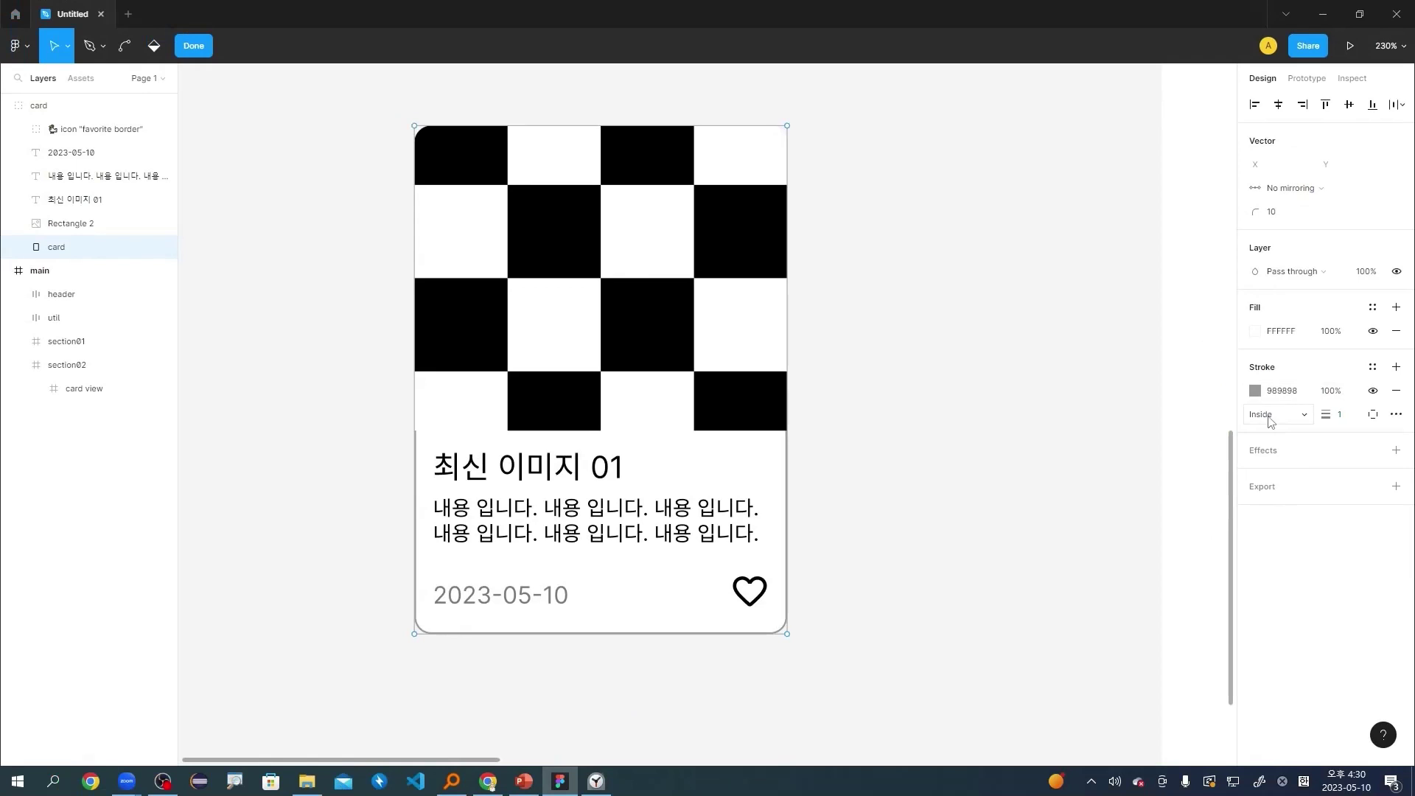
click(1127, 482)
click(1297, 433)
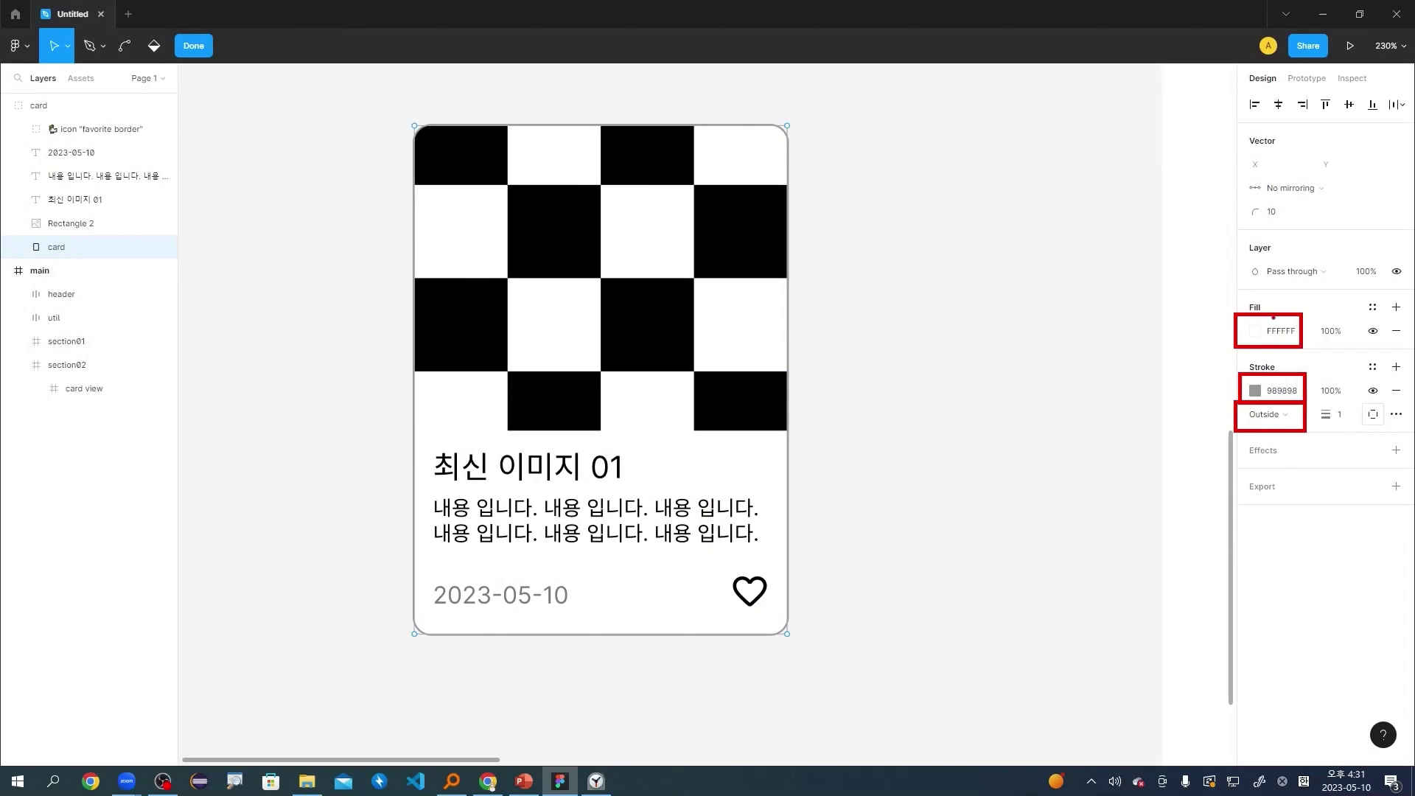
Convert the whole "card" group into a component.
key(ctrl)
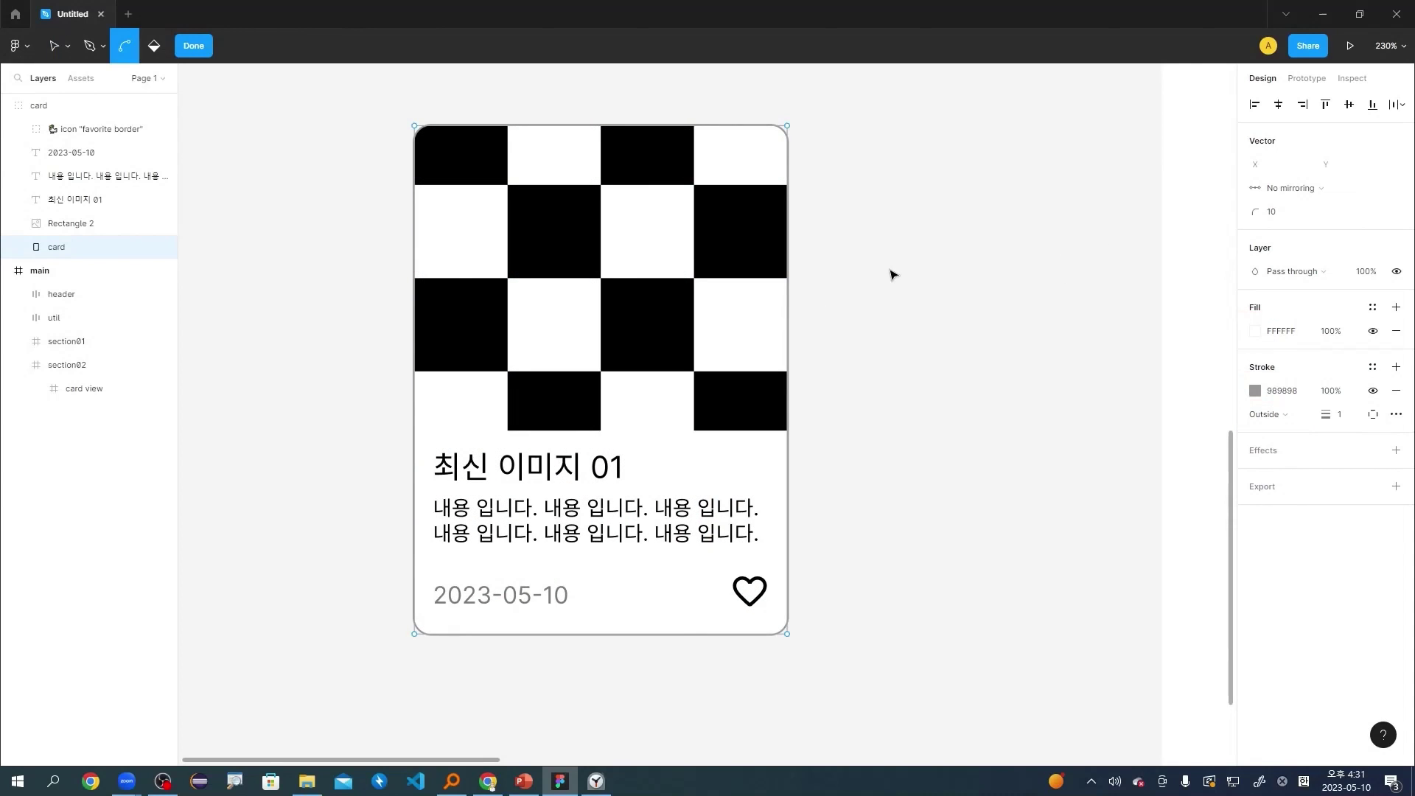
scroll(893, 275, down, 5)
key(Escape)
key(space)
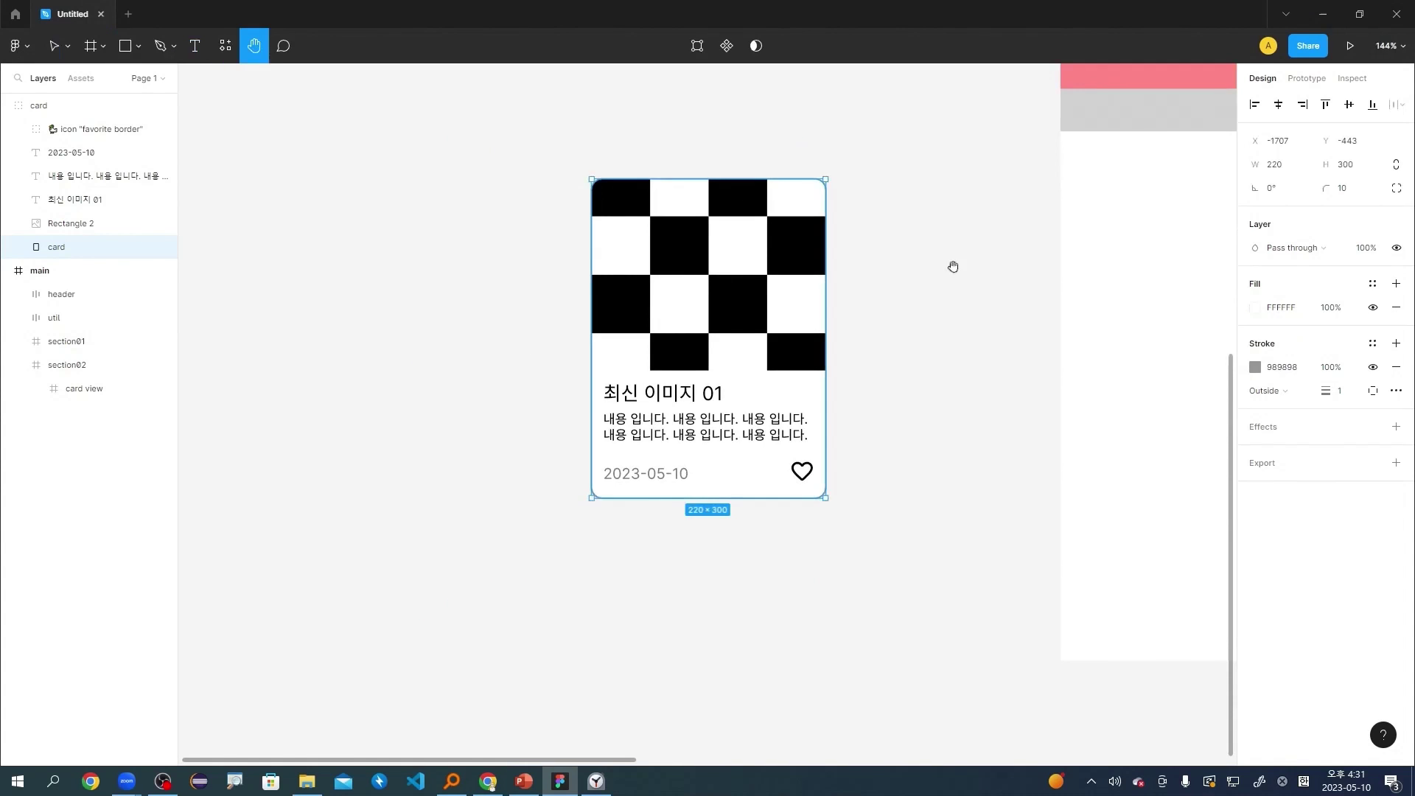
drag(953, 266, 722, 285)
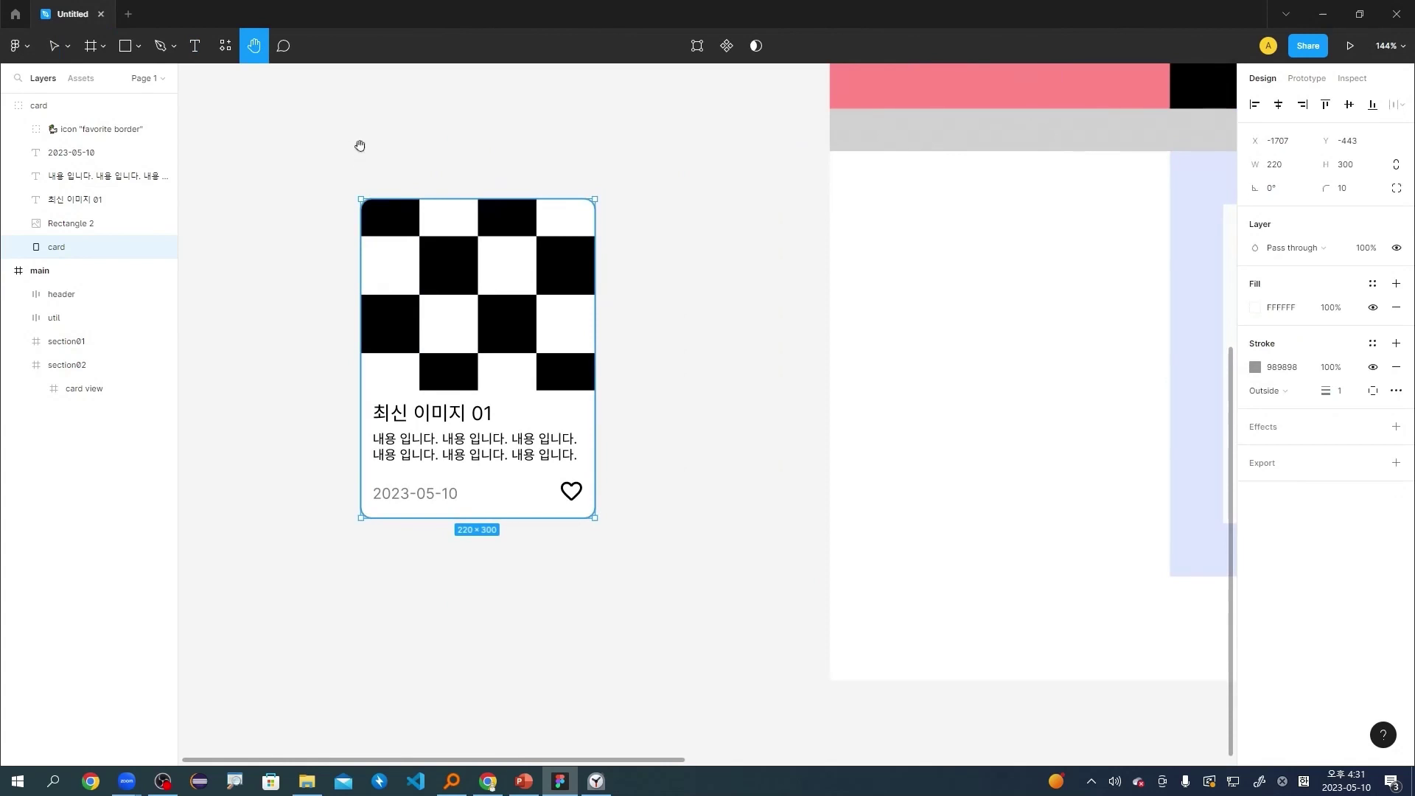
drag(268, 140, 763, 621)
text(kk)
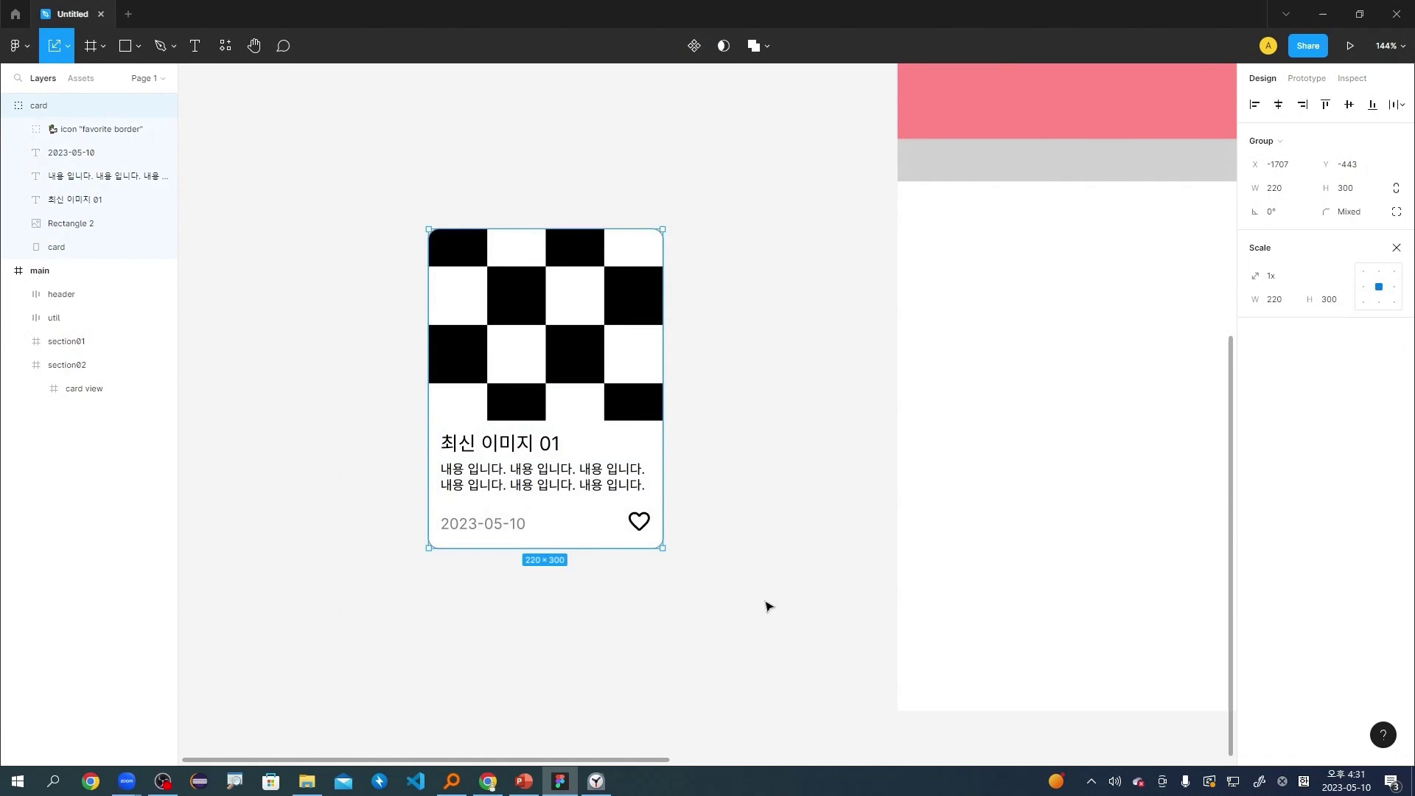
drag(369, 209, 759, 642)
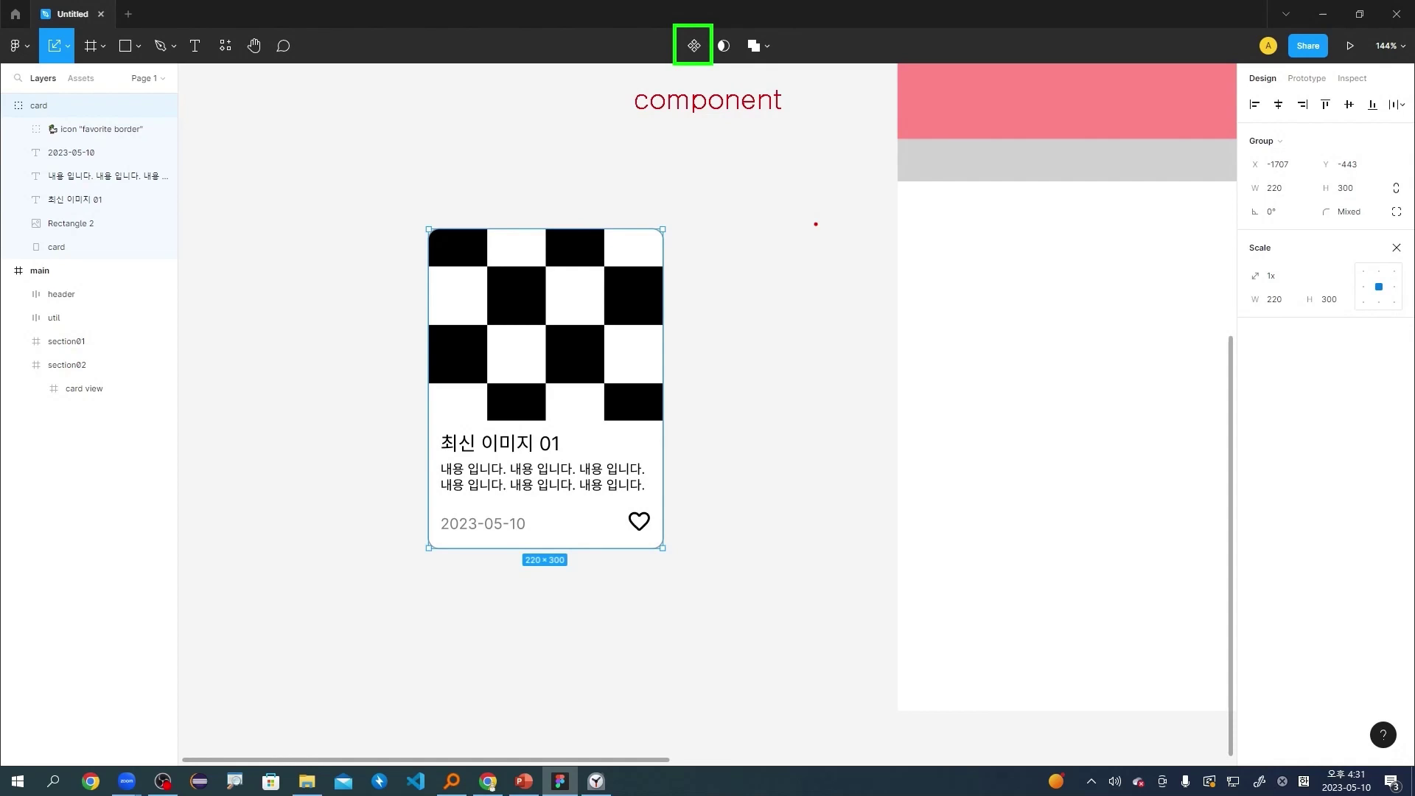
click(694, 54)
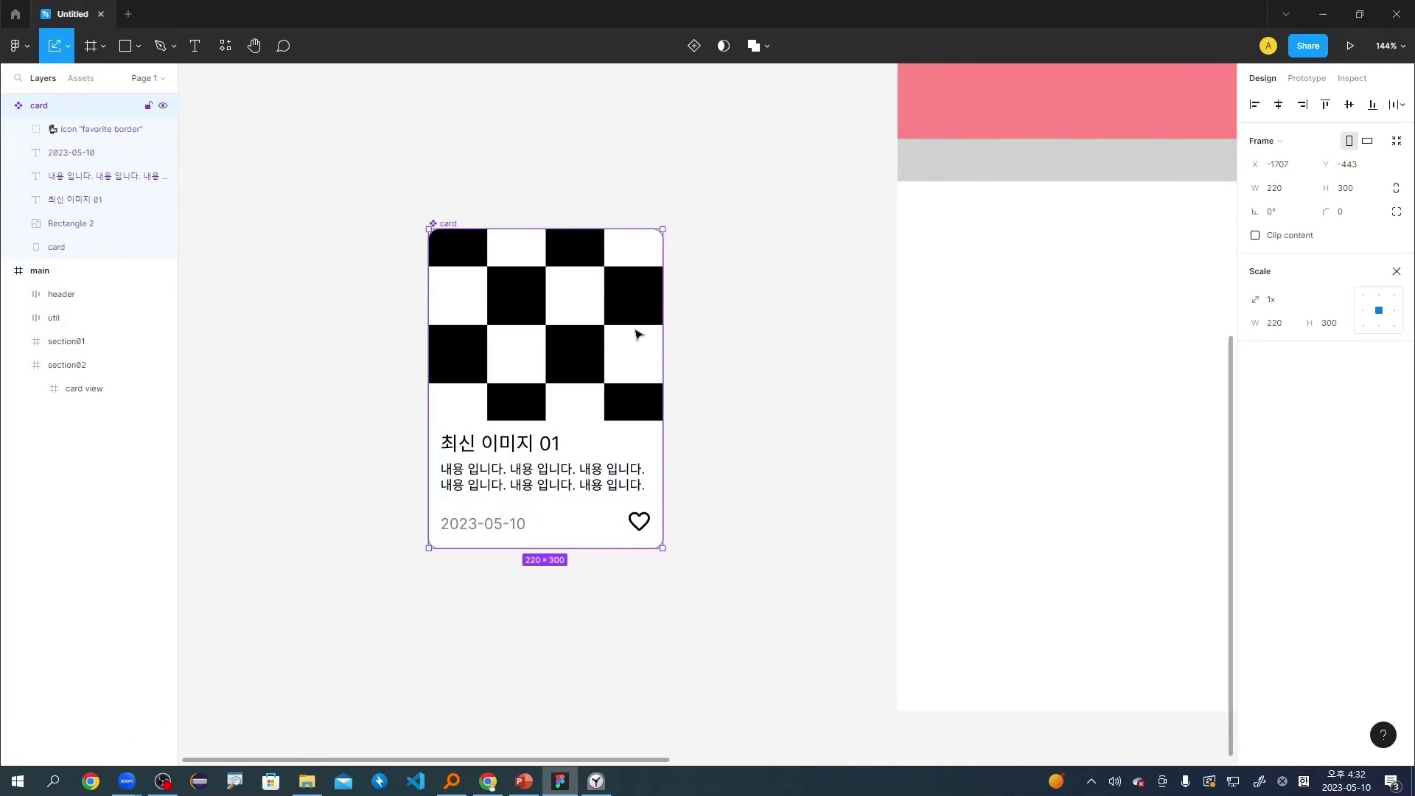
Move the card component closer to the main frame and place an instance of it at X 0, Y 0 inside the "card view" frame.
key(h)
drag(813, 370, 504, 324)
scroll(893, 316, down, 3)
drag(1002, 336, 682, 306)
scroll(673, 326, down, 2)
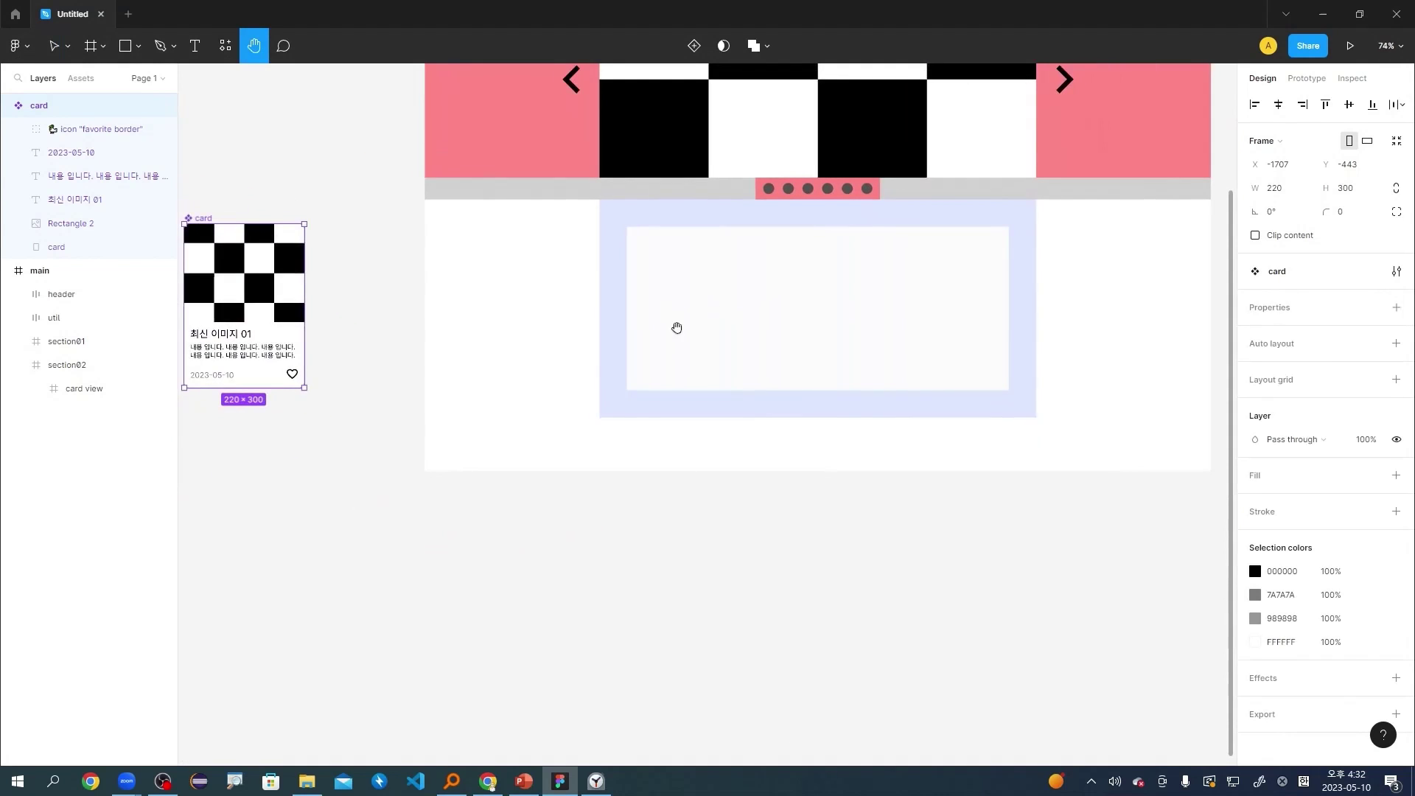
key(k)
drag(256, 292, 334, 293)
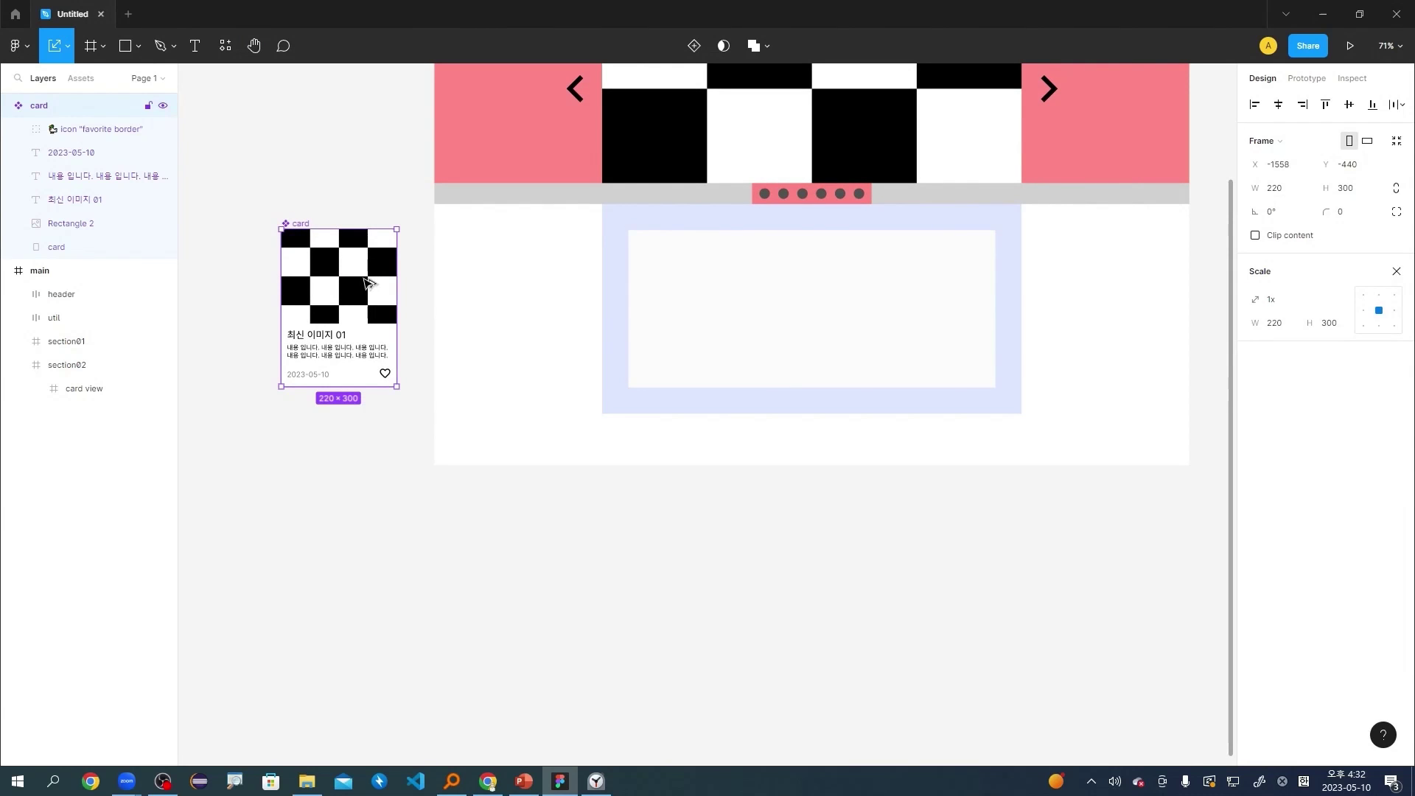
drag(366, 282, 715, 282)
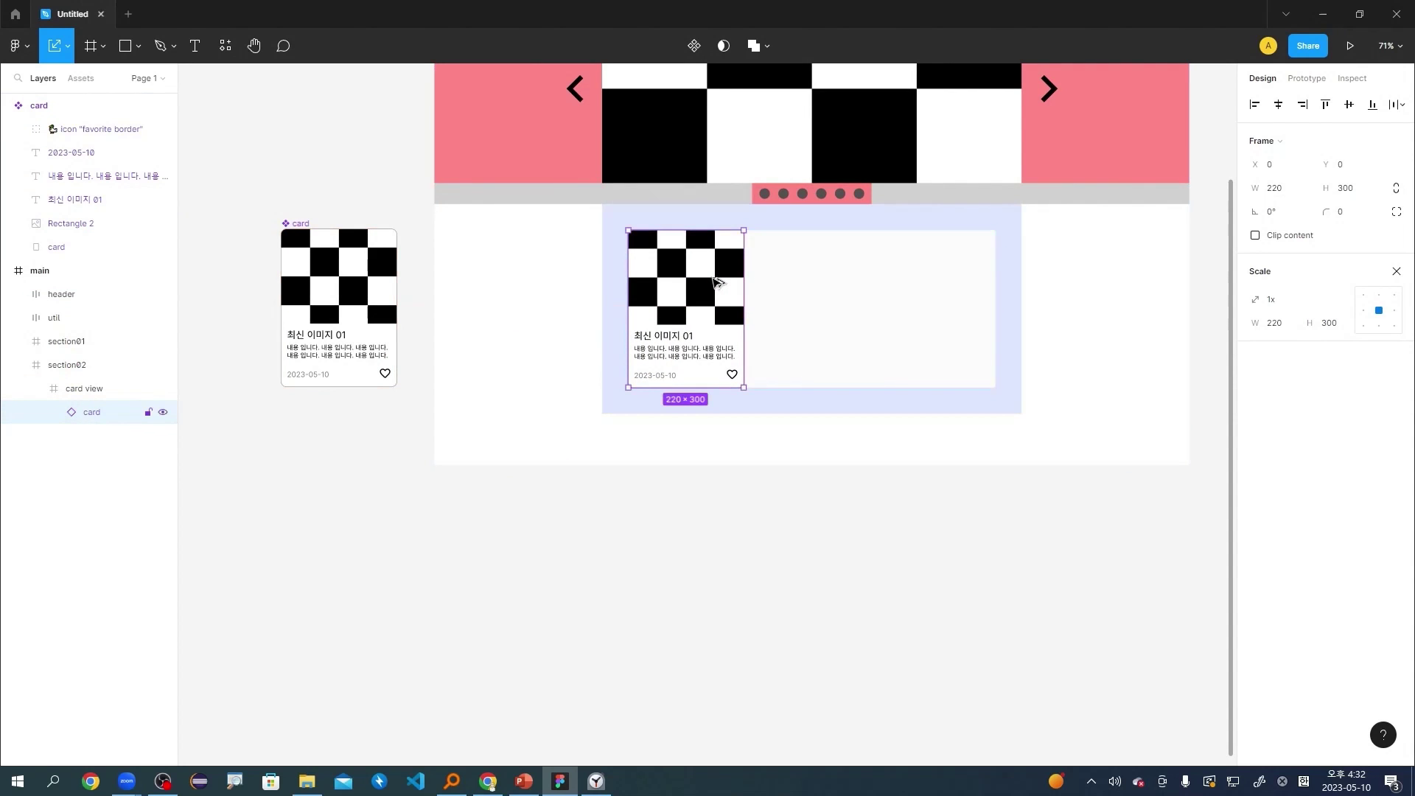
click(8, 105)
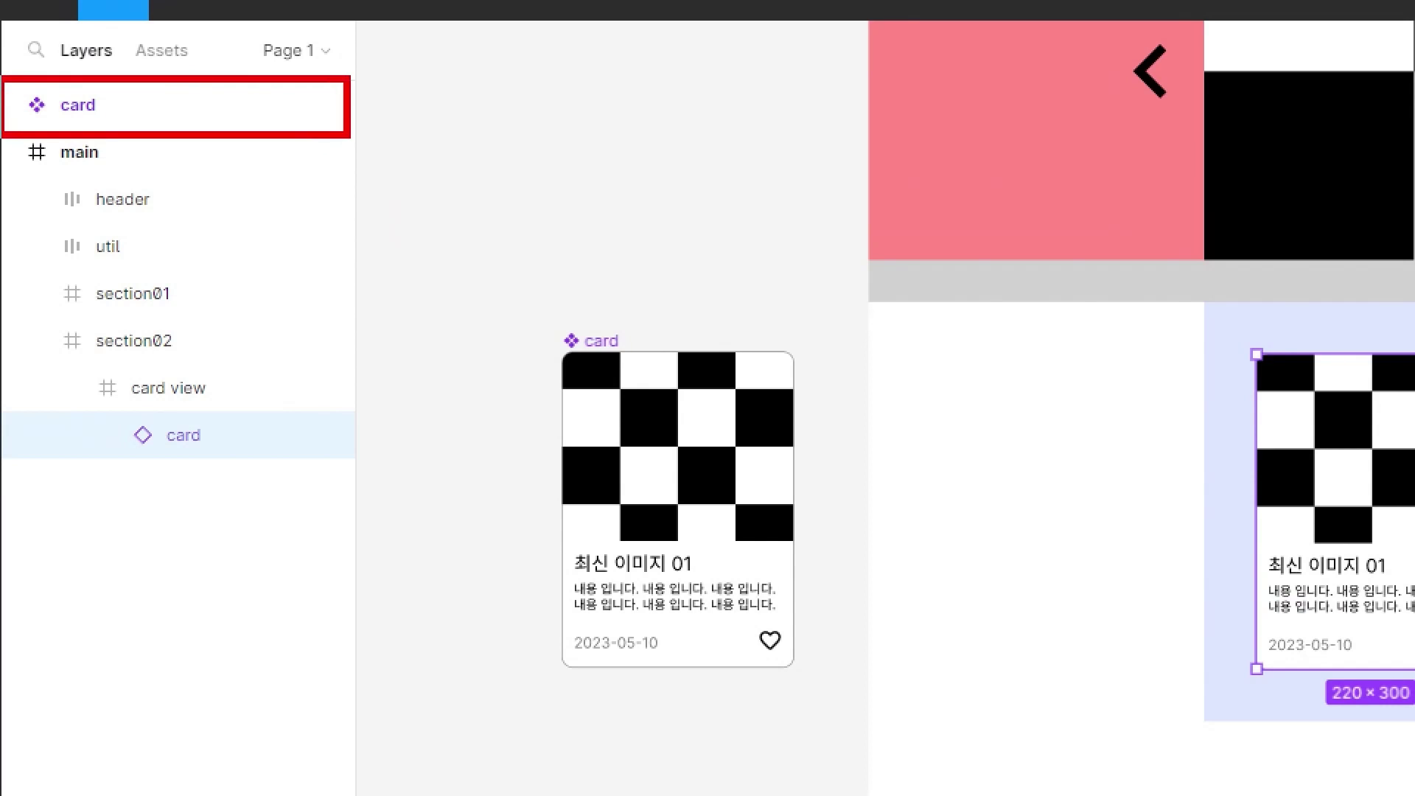
mouse_move(209, 112)
mouse_down()
mouse_move(304, 300)
mouse_move(246, 414)
mouse_move(284, 421)
mouse_up()
drag(96, 399, 235, 463)
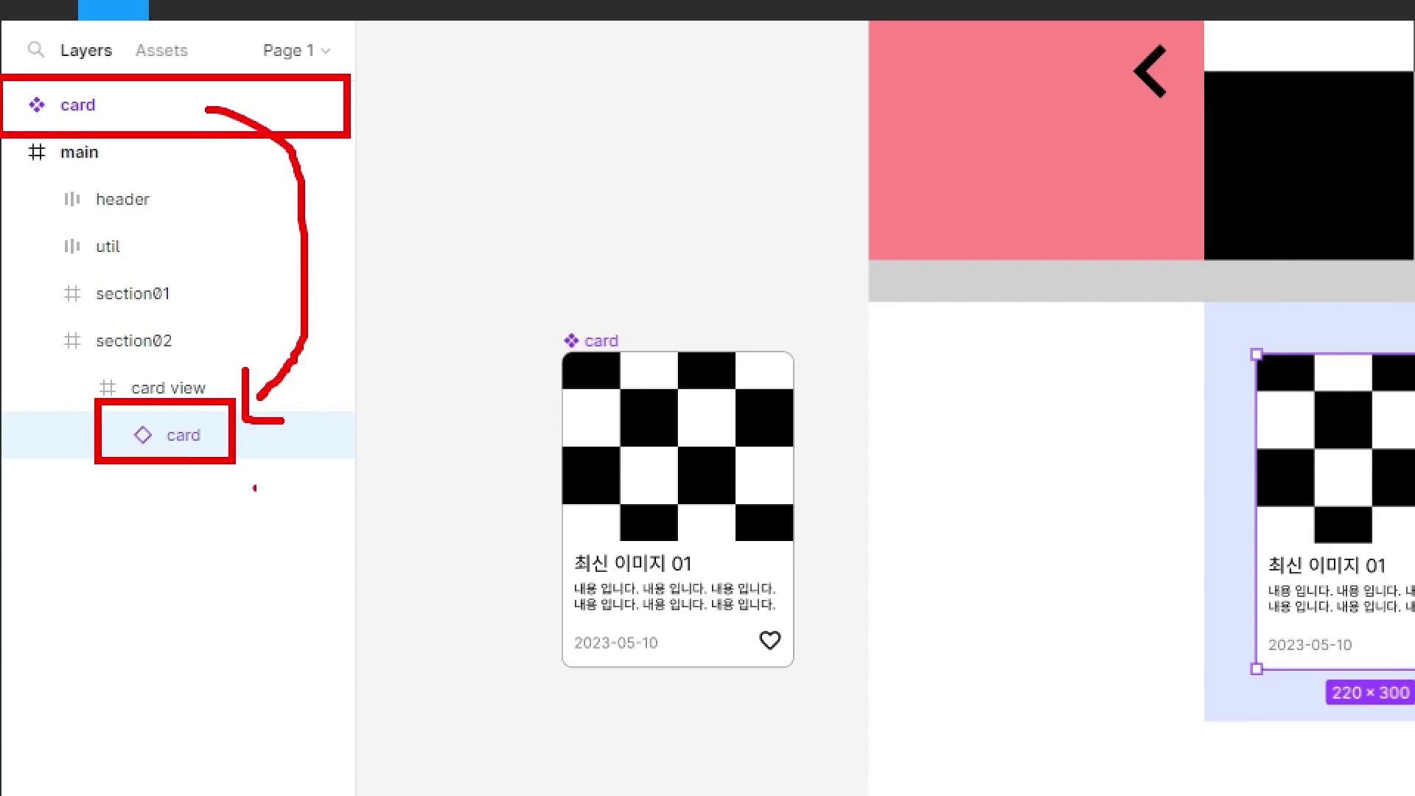
key(Escape)
Duplicate the card instance within the "card view" frame to form a row of three cards spaced 20 apart.
drag(688, 268, 937, 270)
drag(855, 283, 847, 285)
click(891, 616)
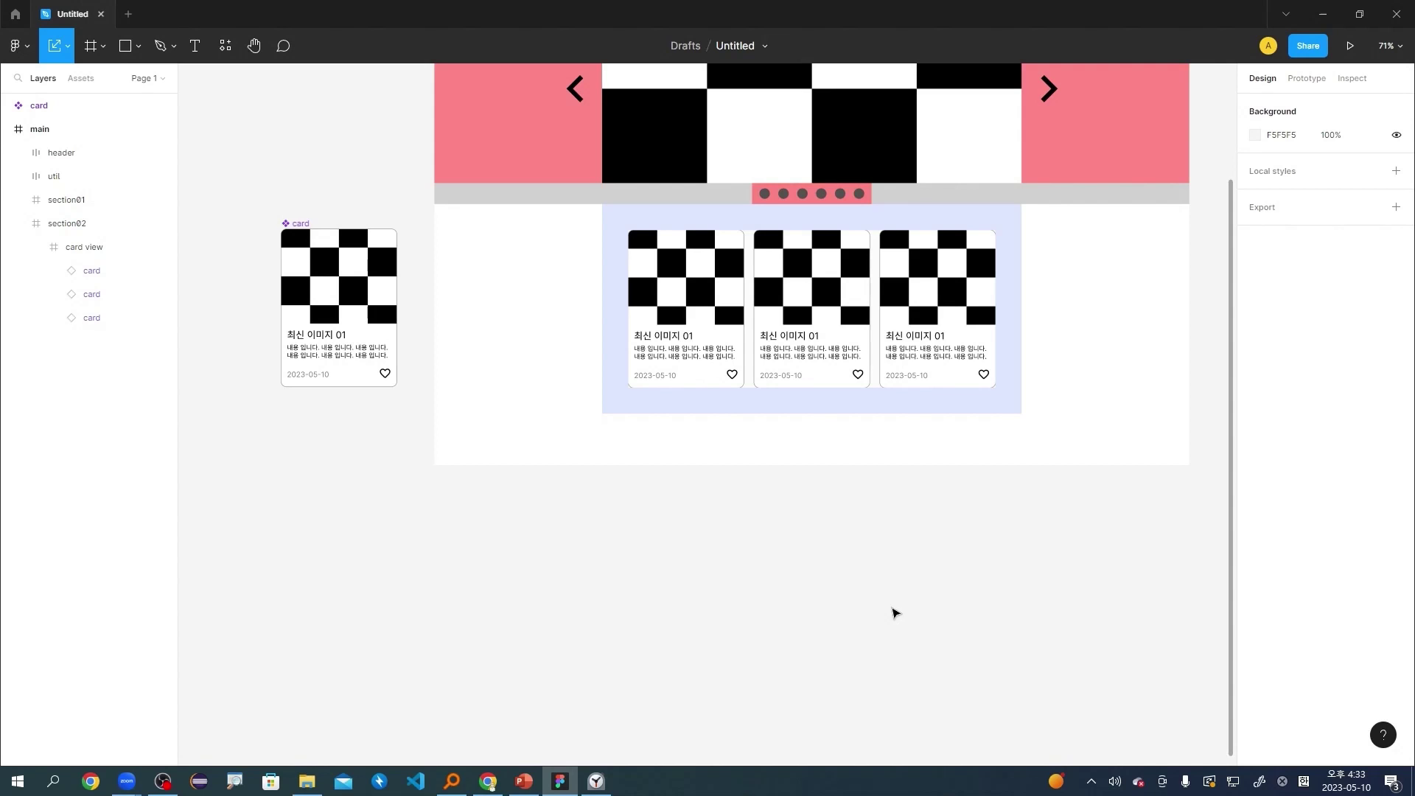
Try a width of 720 for the "card view" frame and set it to 760 instead.
scroll(527, 464, up, 5)
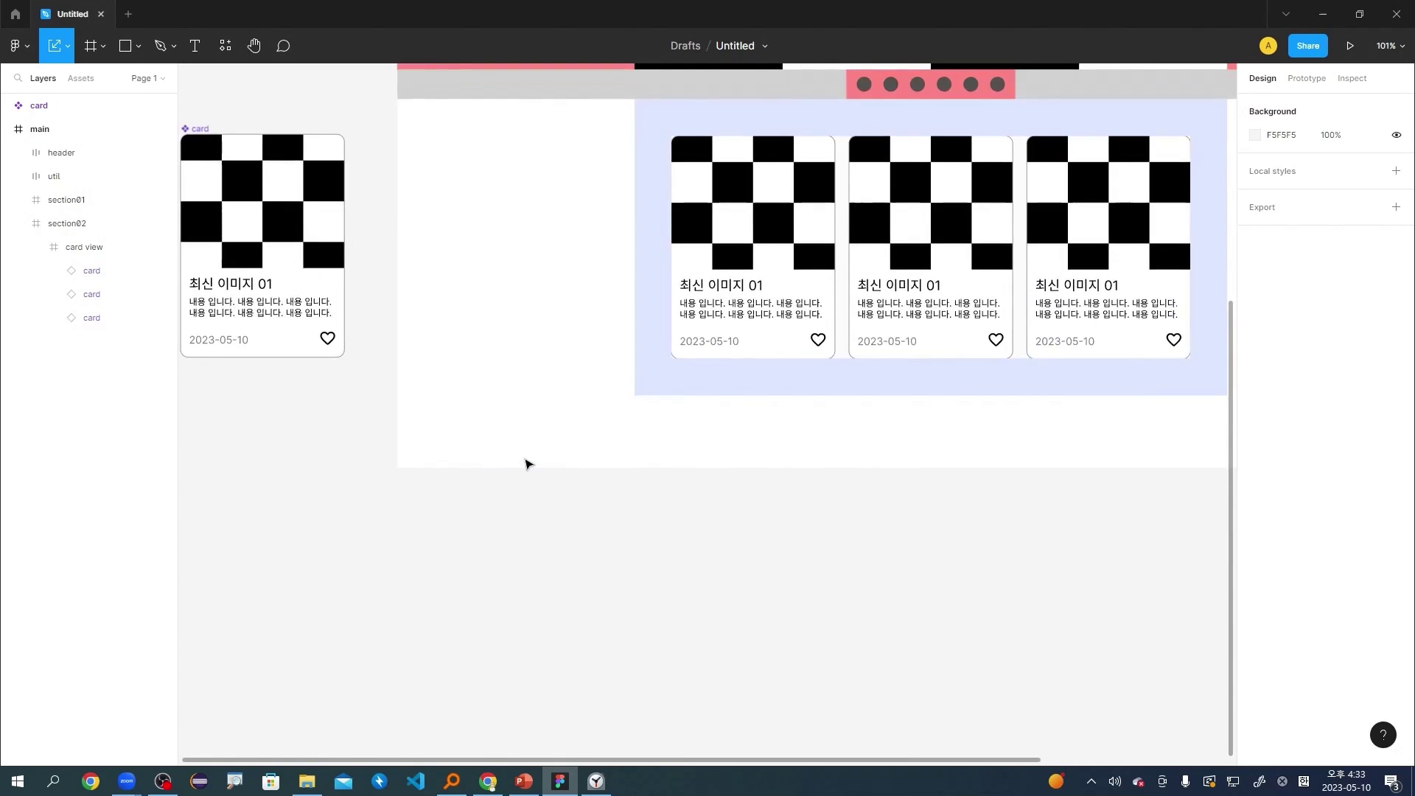
scroll(527, 464, up, 1)
scroll(528, 464, down, 3)
click(350, 324)
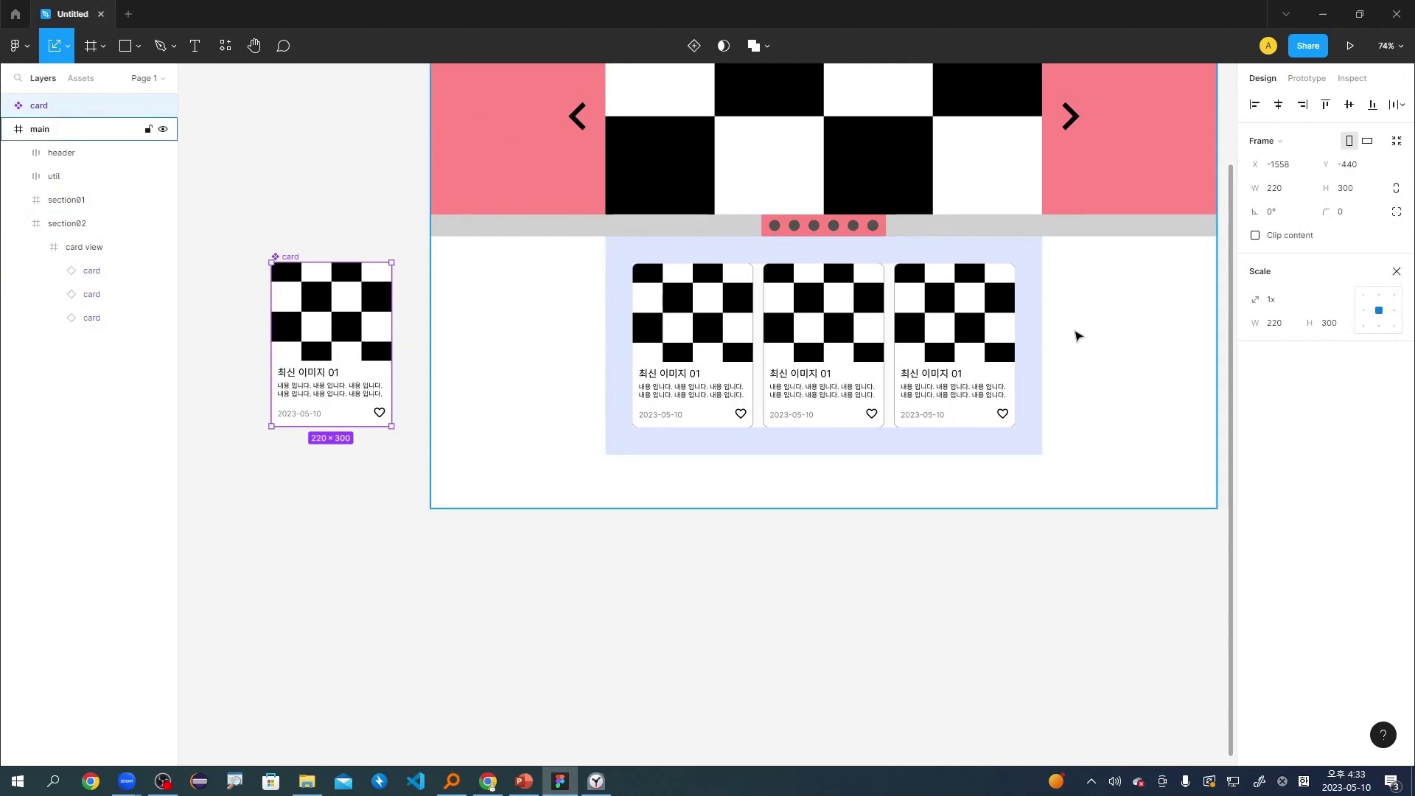
scroll(946, 334, up, 8)
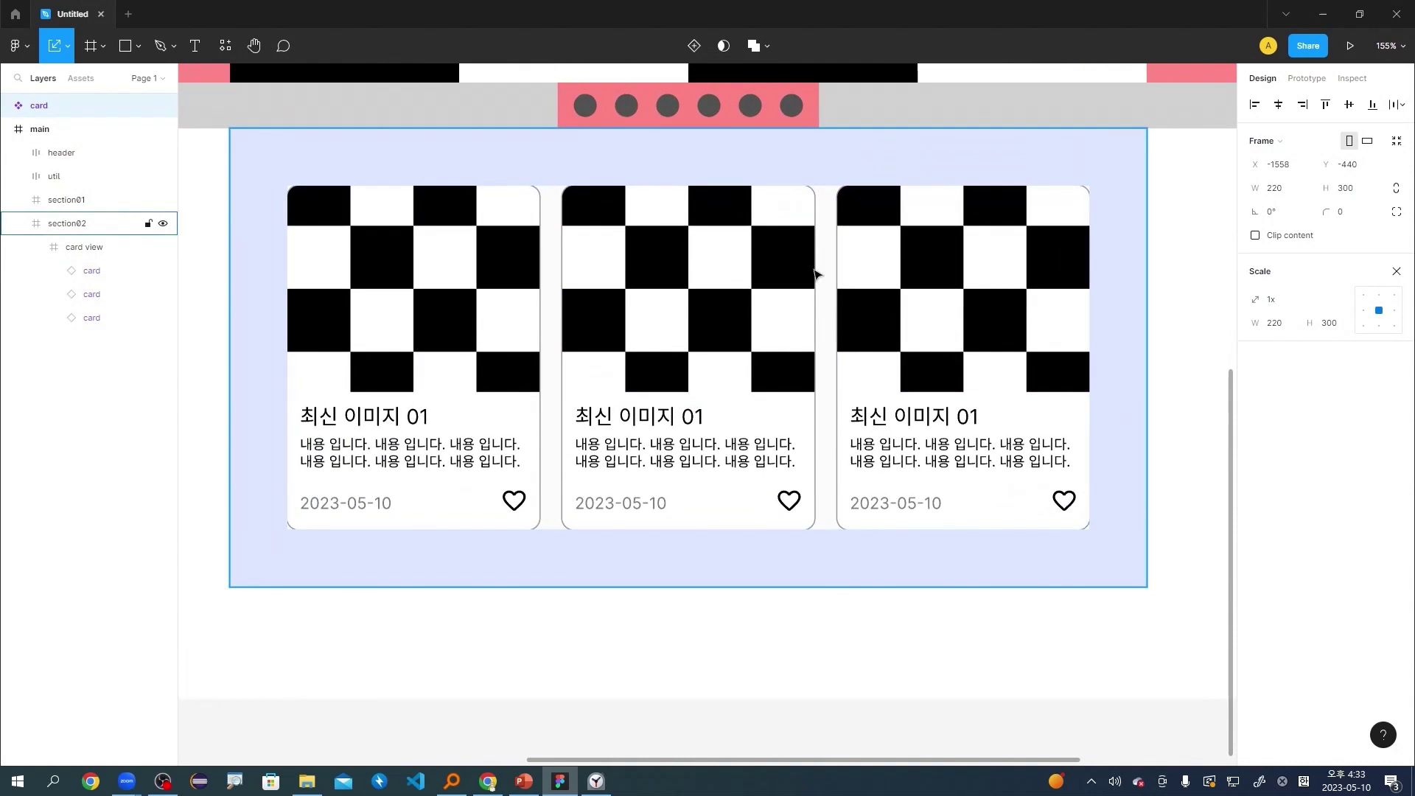
click(85, 251)
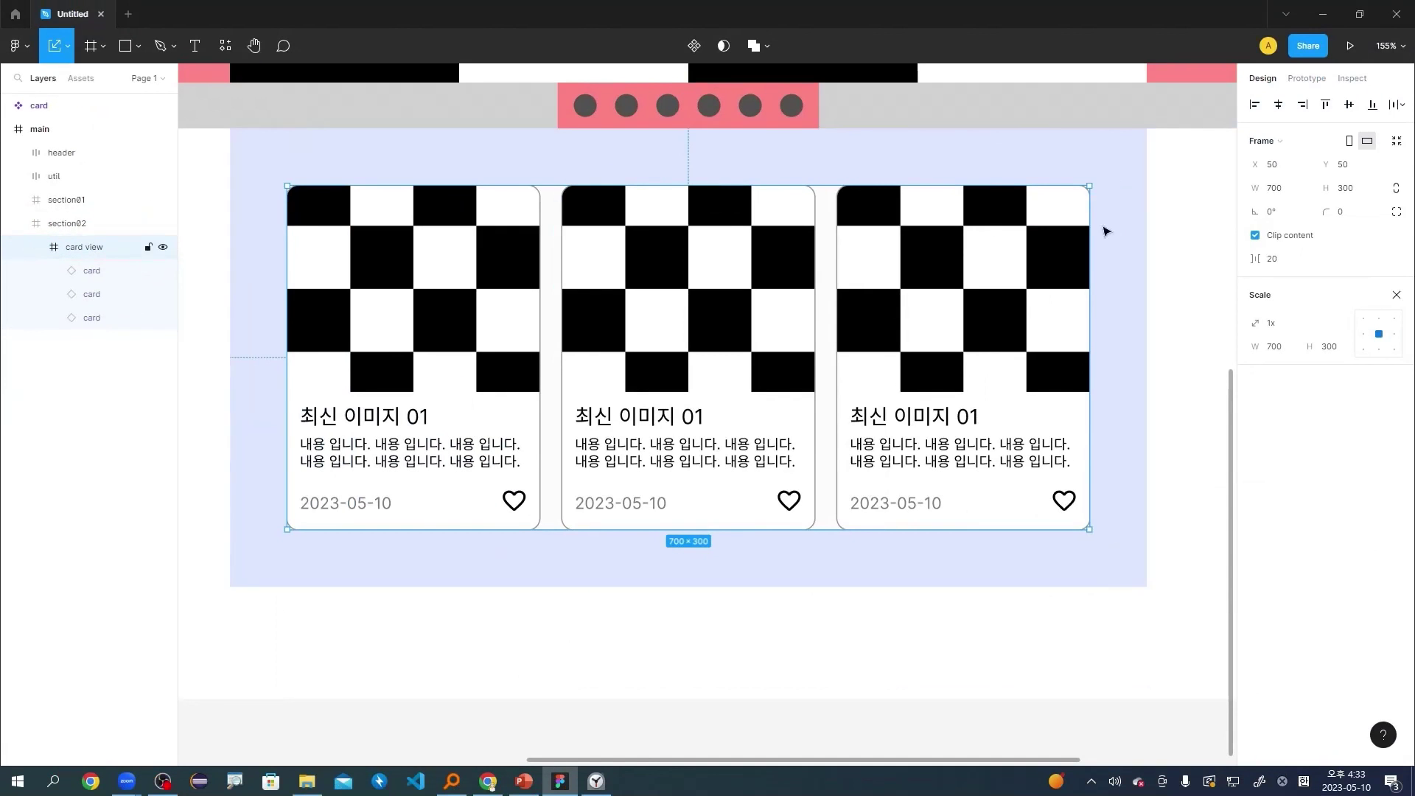
click(1297, 195)
key(Return)
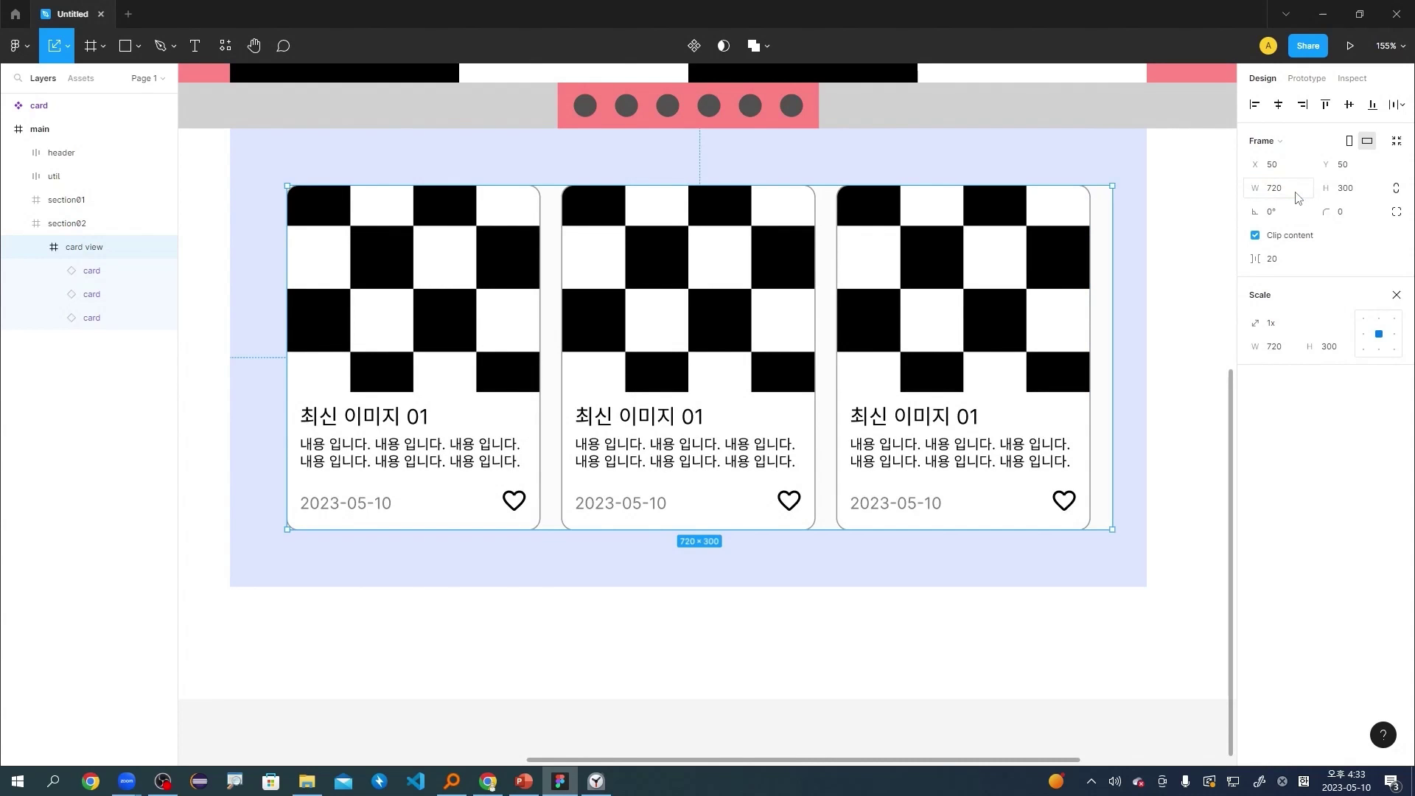
click(1298, 197)
text(760)
key(Return)
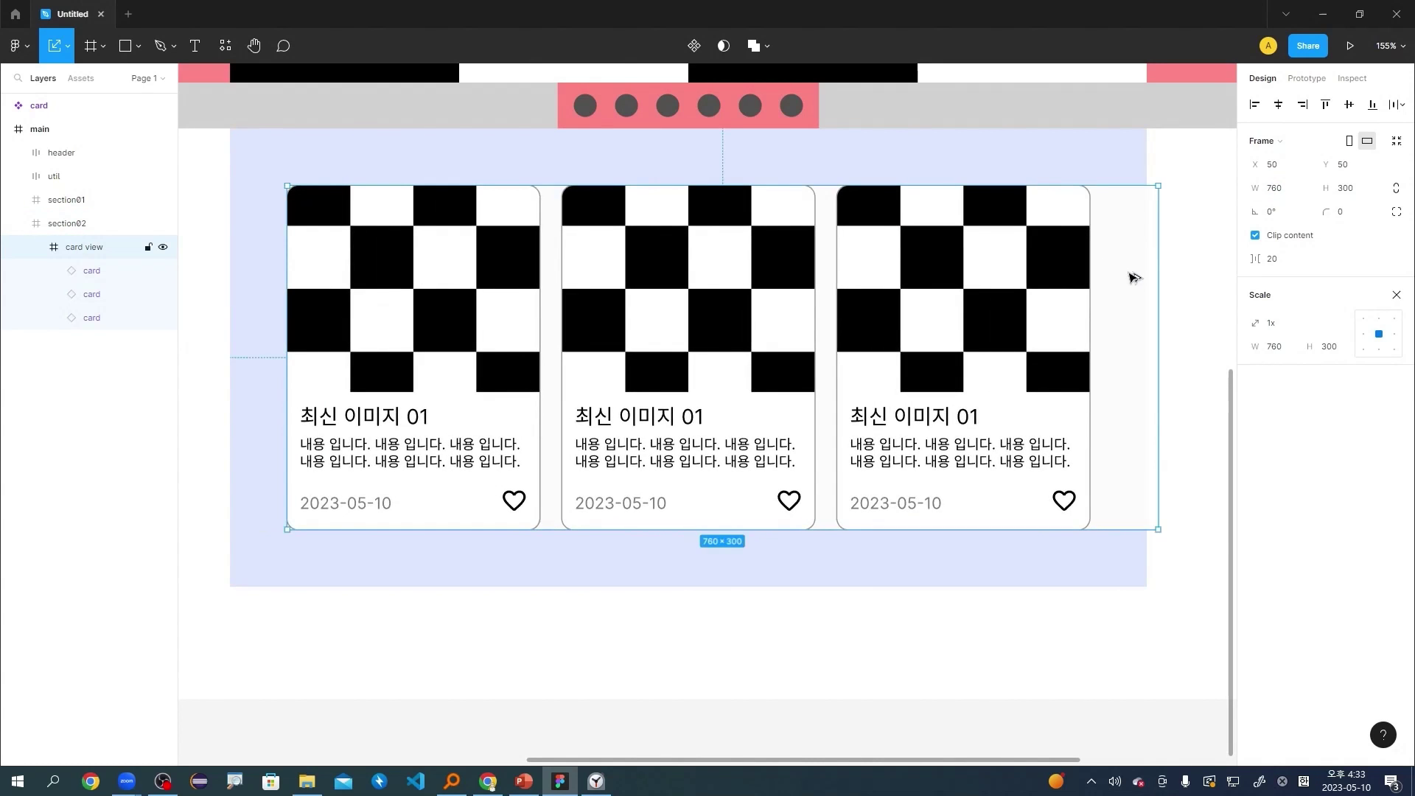
Center the "card view" frame horizontally within section02 and select the frame again.
key(alt+h)
key(Escape)
click(1109, 285)
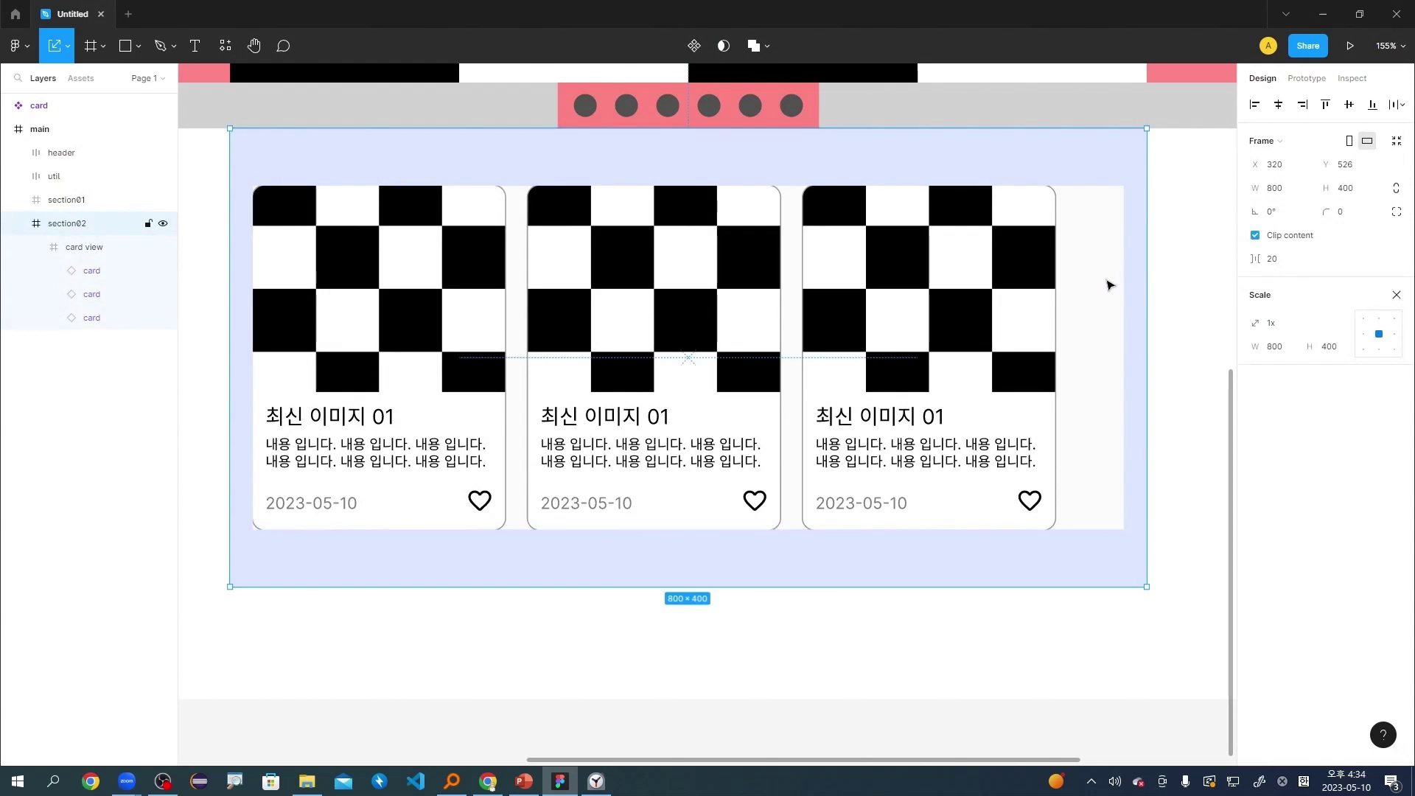
click(1109, 285)
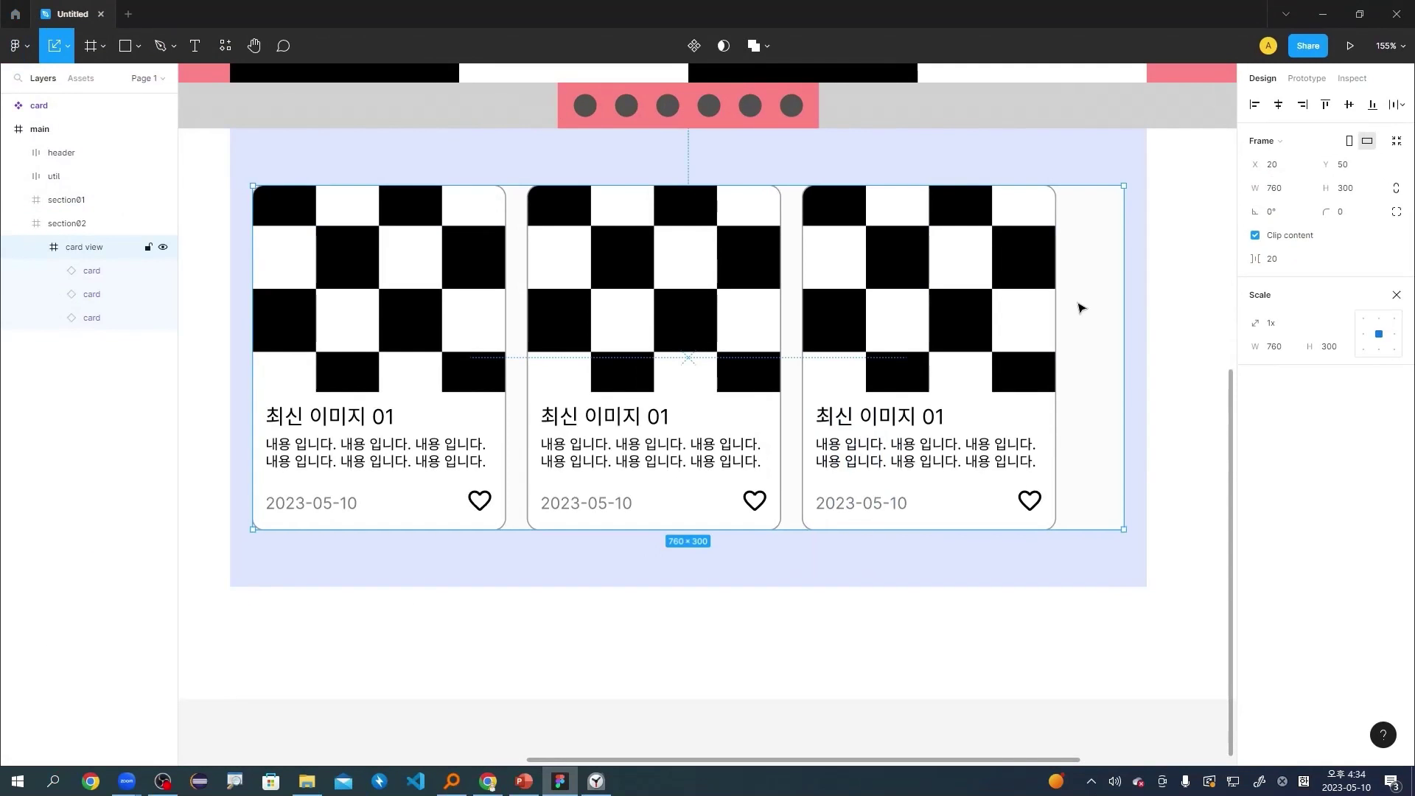
Add auto layout to the "card view" frame and set its width to 760.
click(1394, 296)
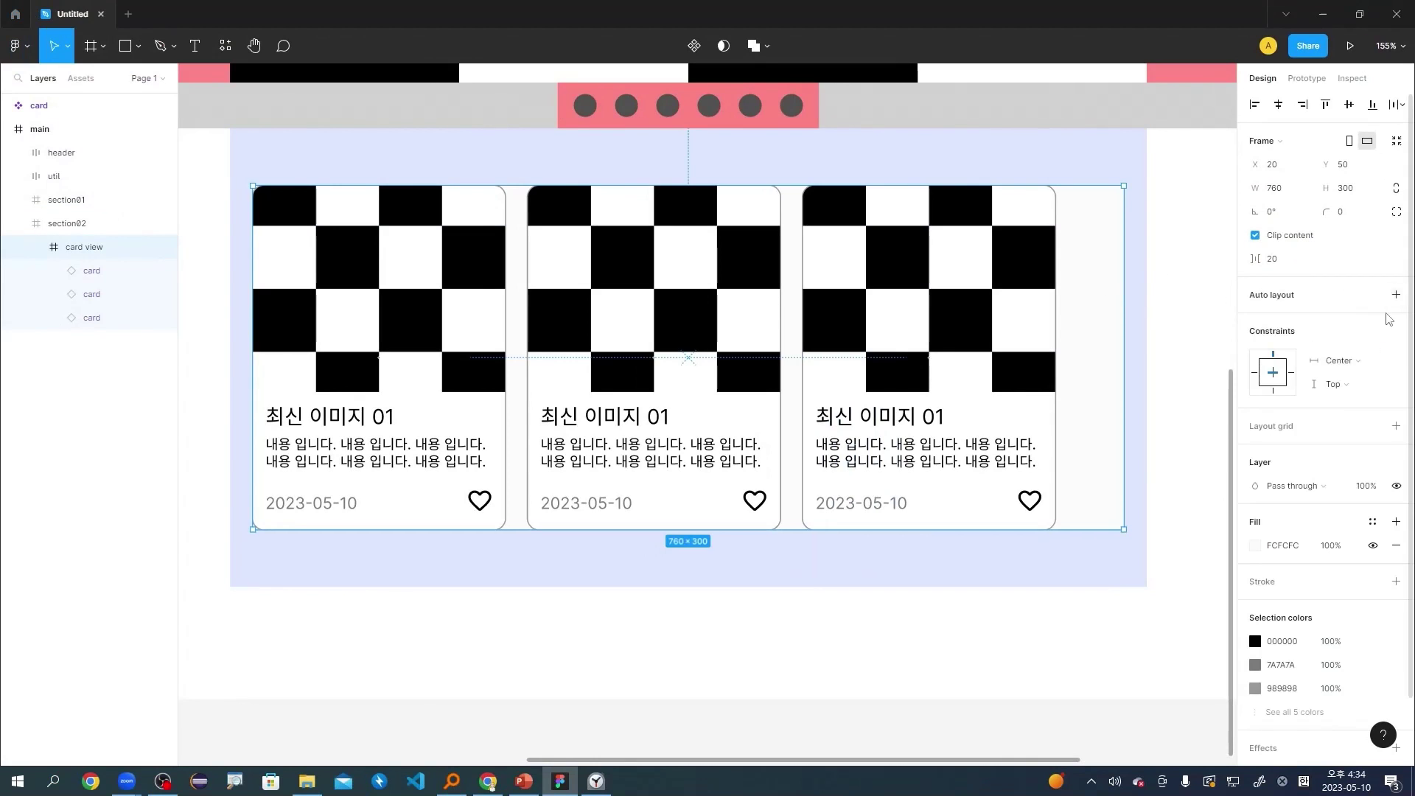
click(1396, 295)
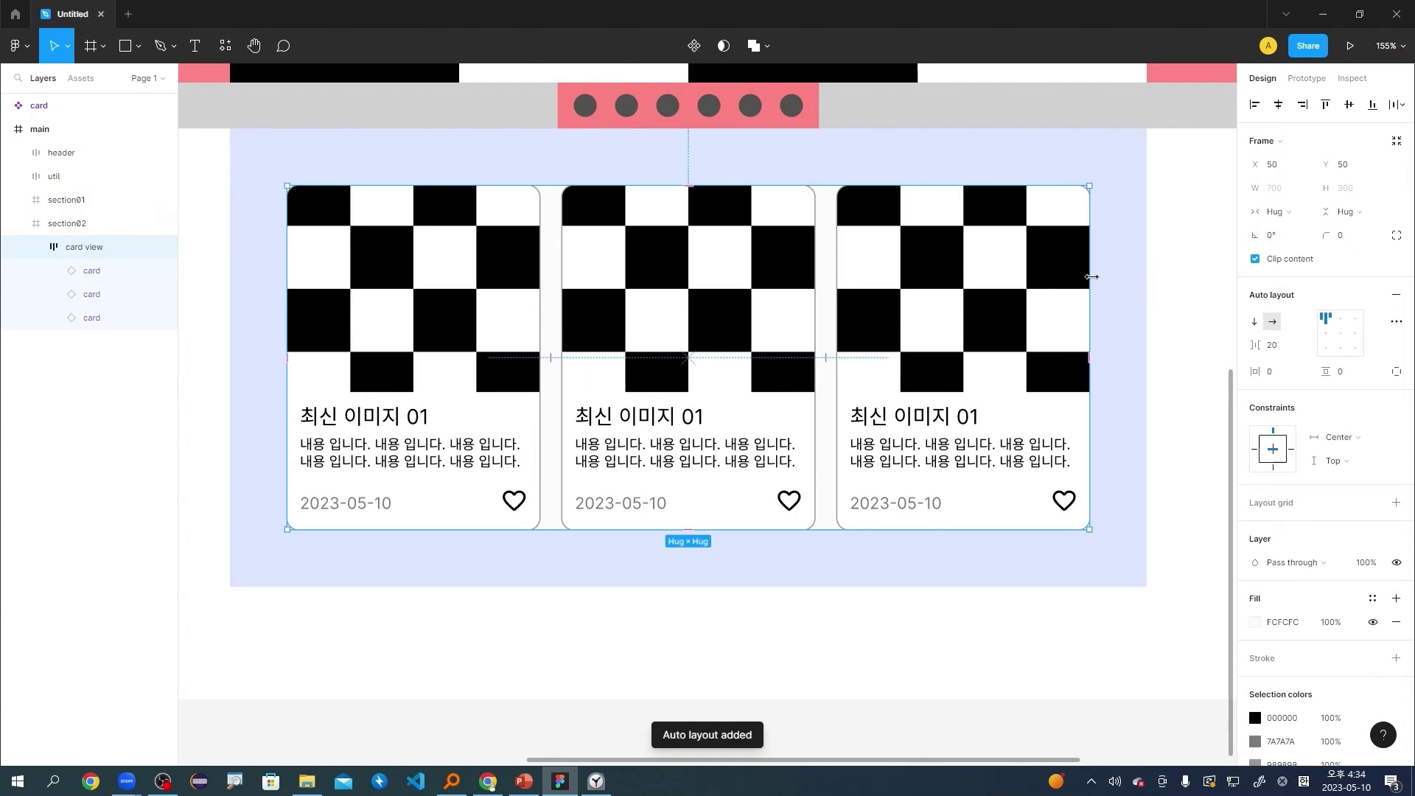
drag(1091, 276, 1124, 277)
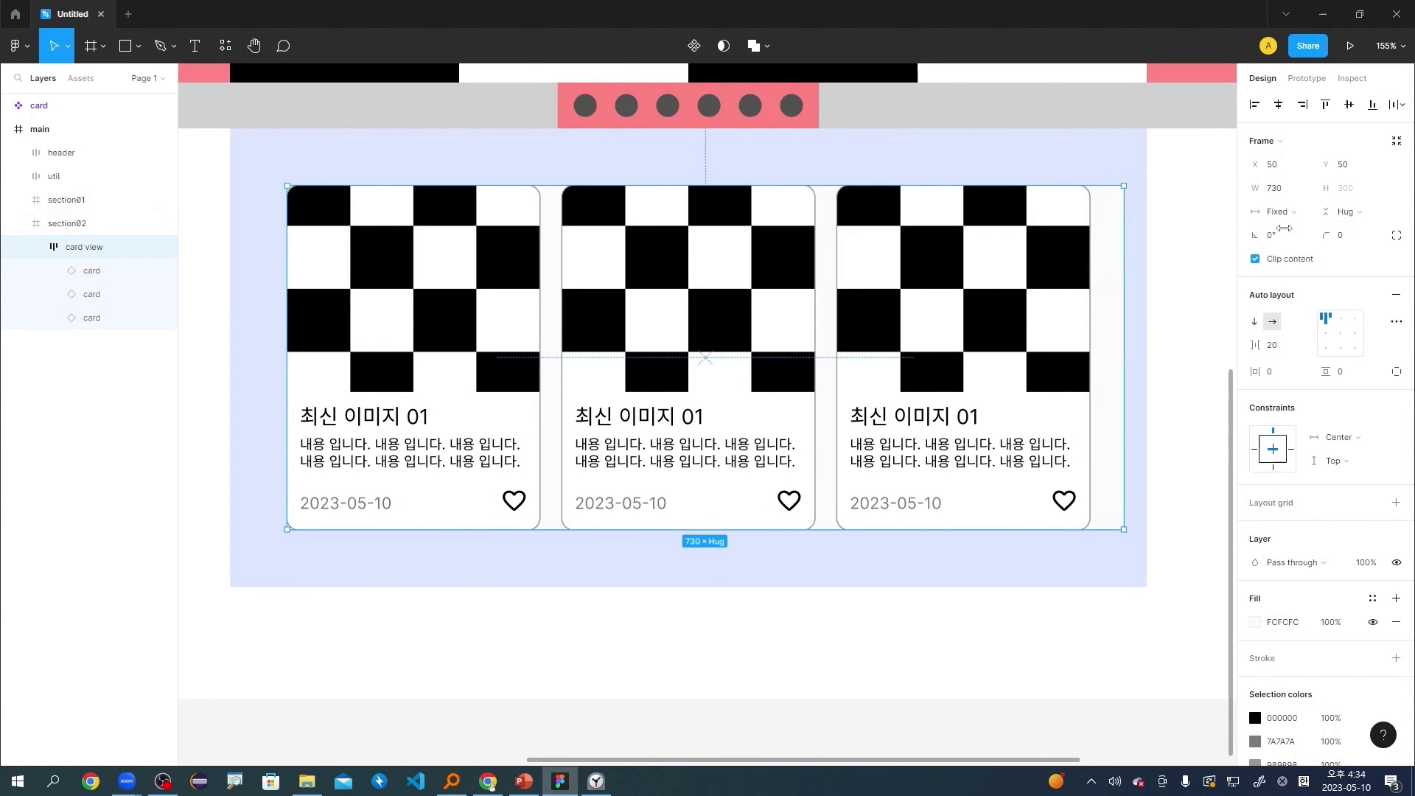
click(1282, 188)
text(760)
key(Return)
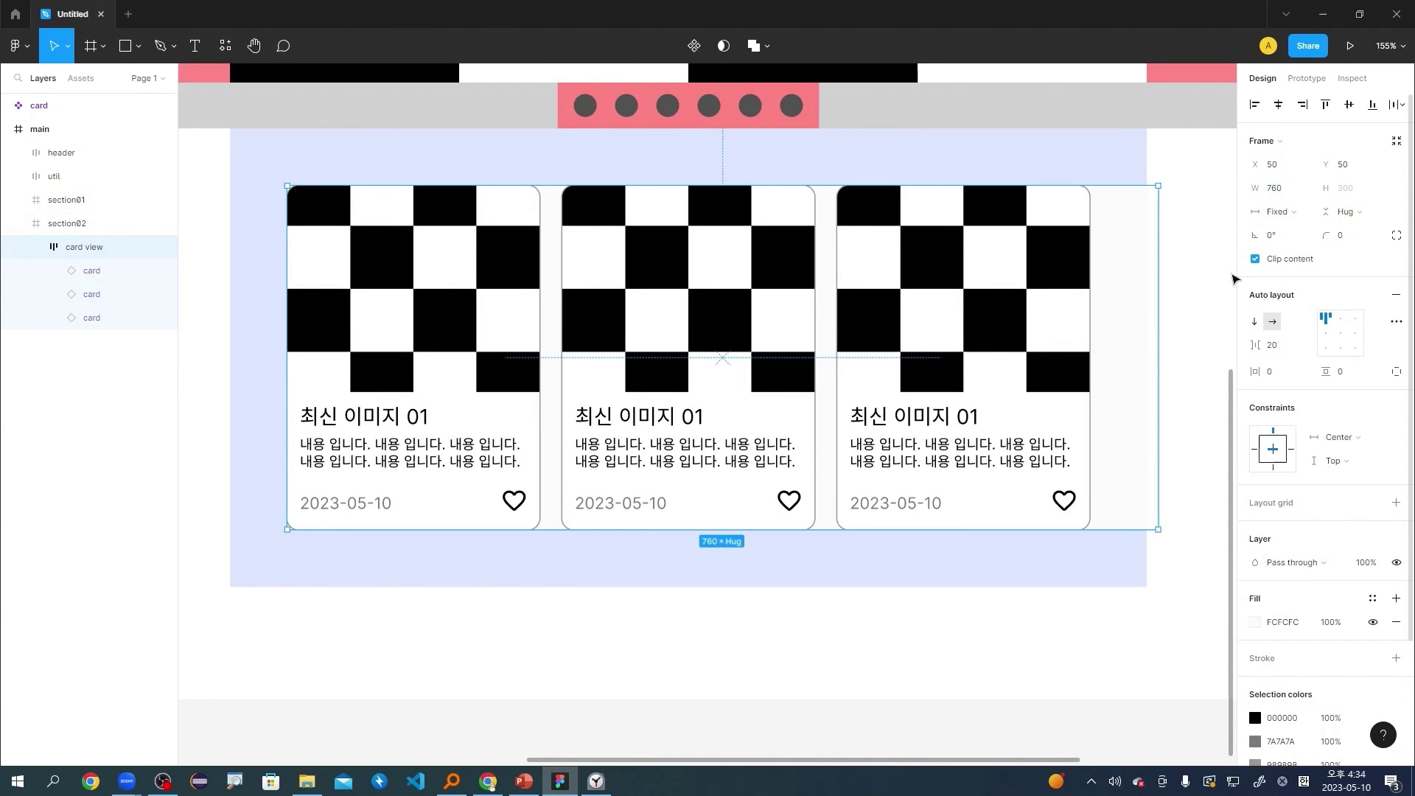
Center the cards inside the auto layout and shift the "card view" frame 30 to the left, to X 20.
click(1340, 333)
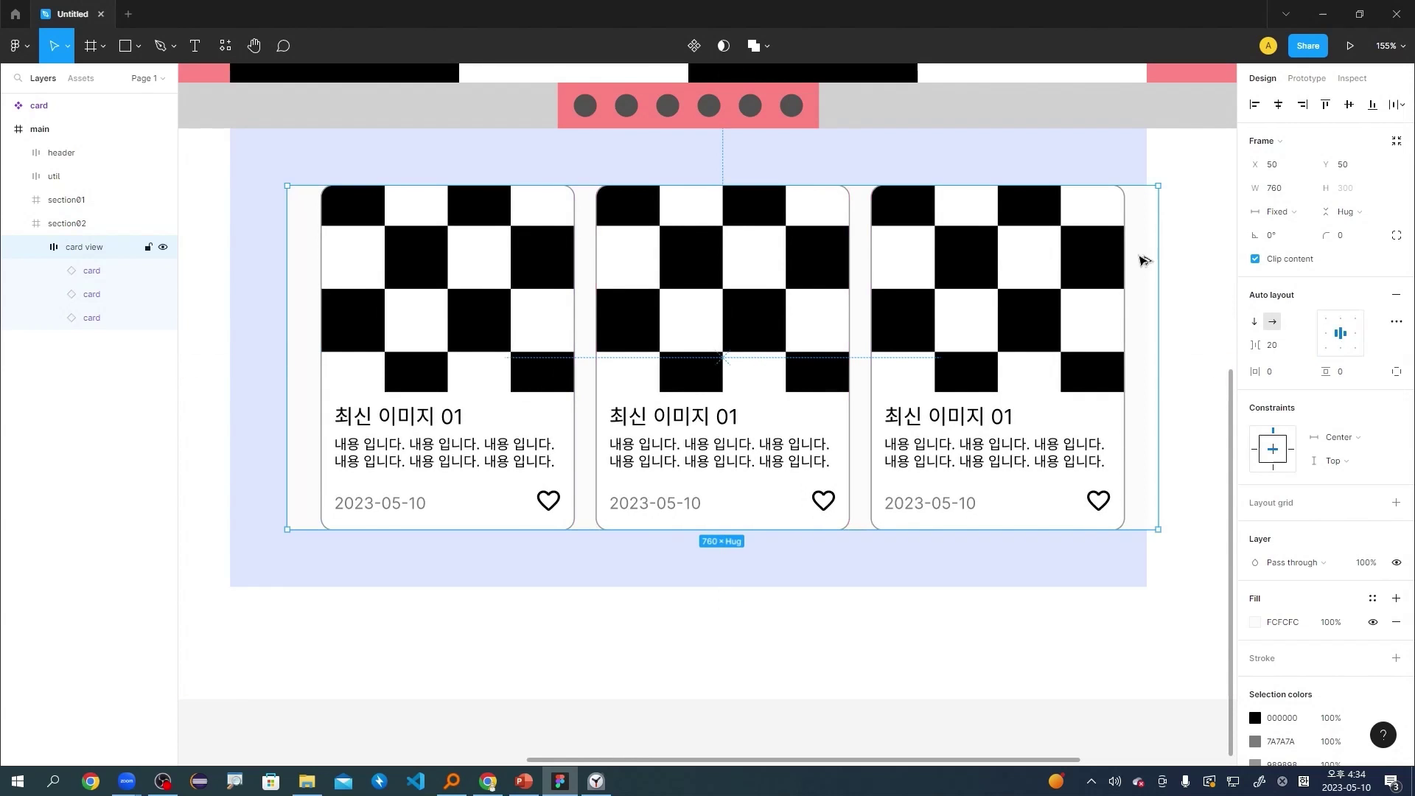
key(shift+Left)
key(shift+Left)
key(shift+Left)
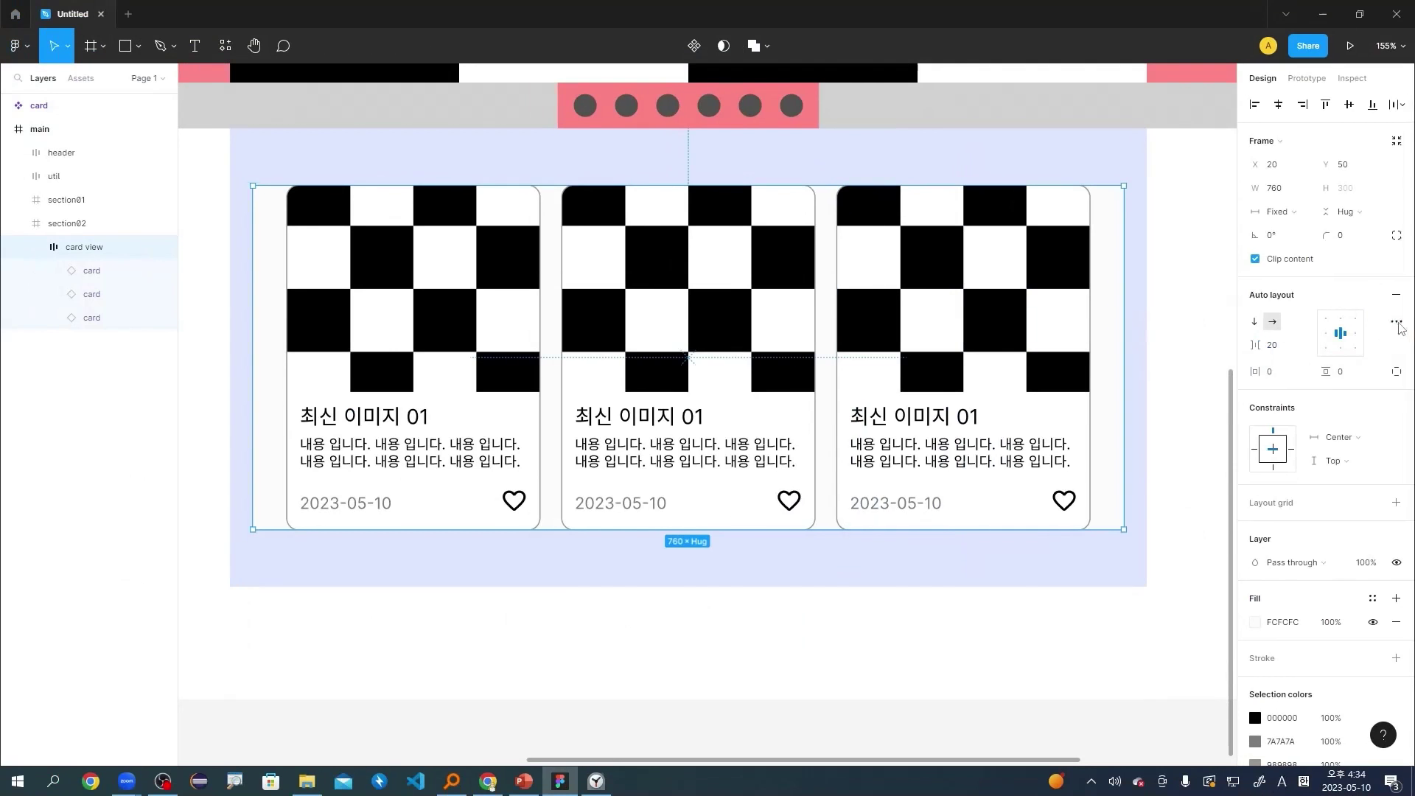
Set the auto layout spacing mode of "card view" to Space between and close the advanced settings.
click(1378, 324)
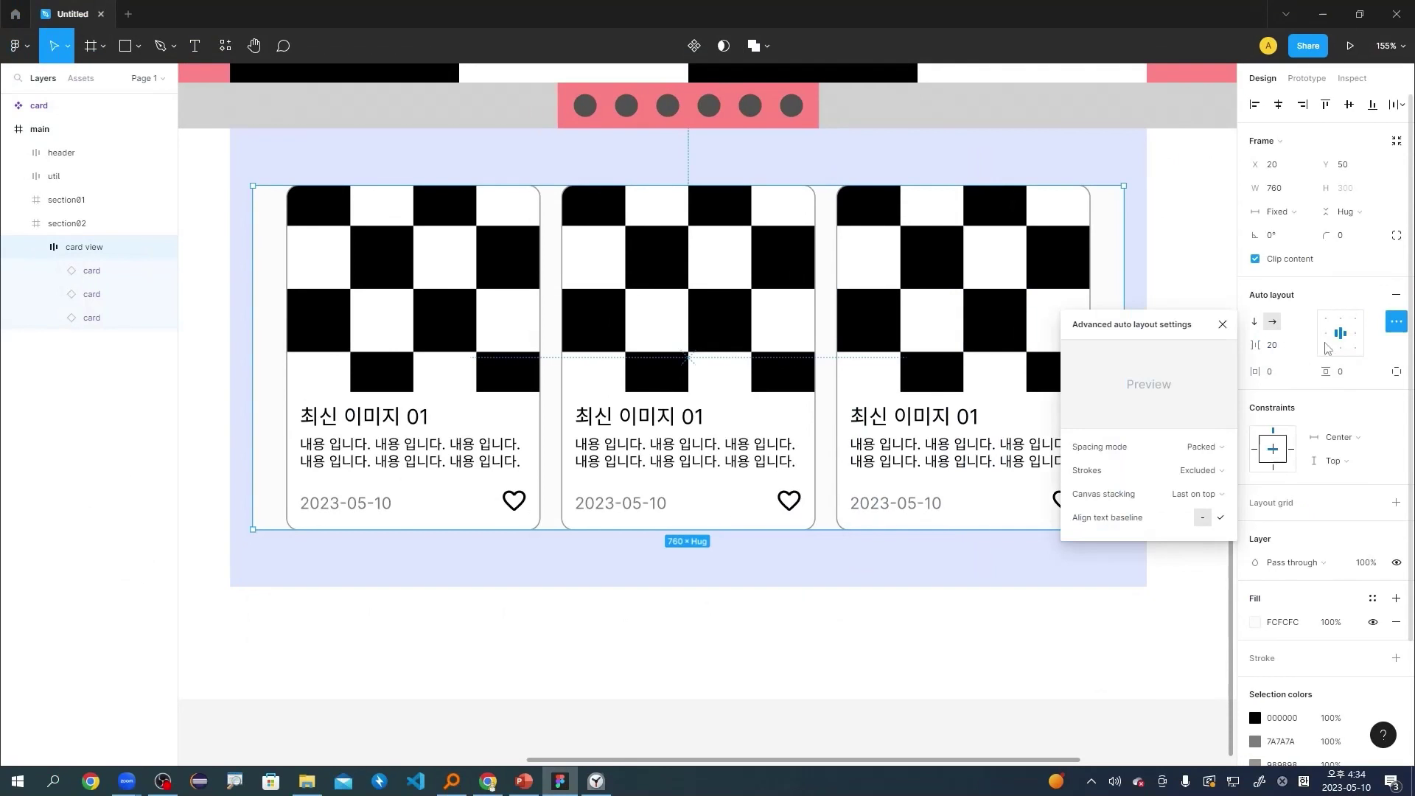
click(1205, 446)
click(1215, 474)
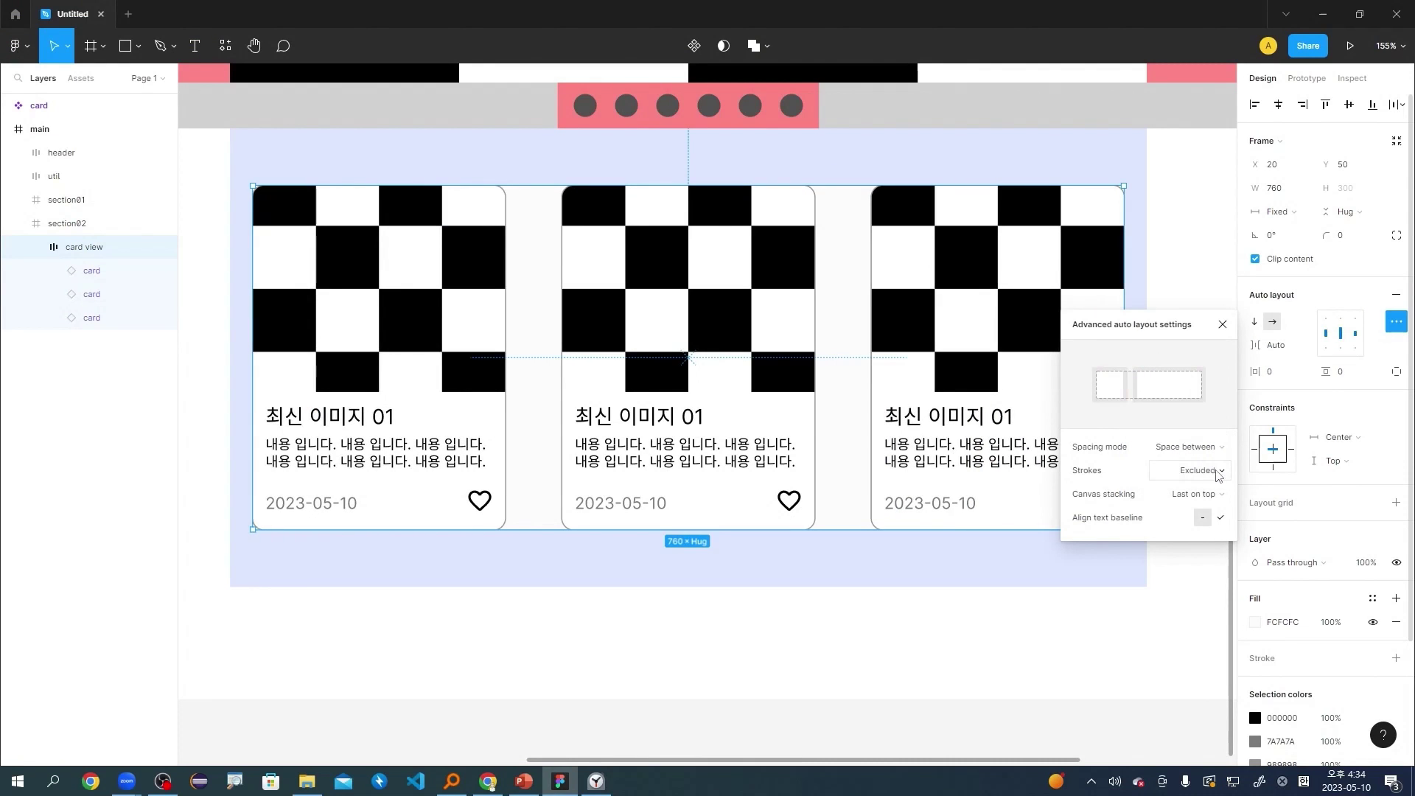
click(1215, 451)
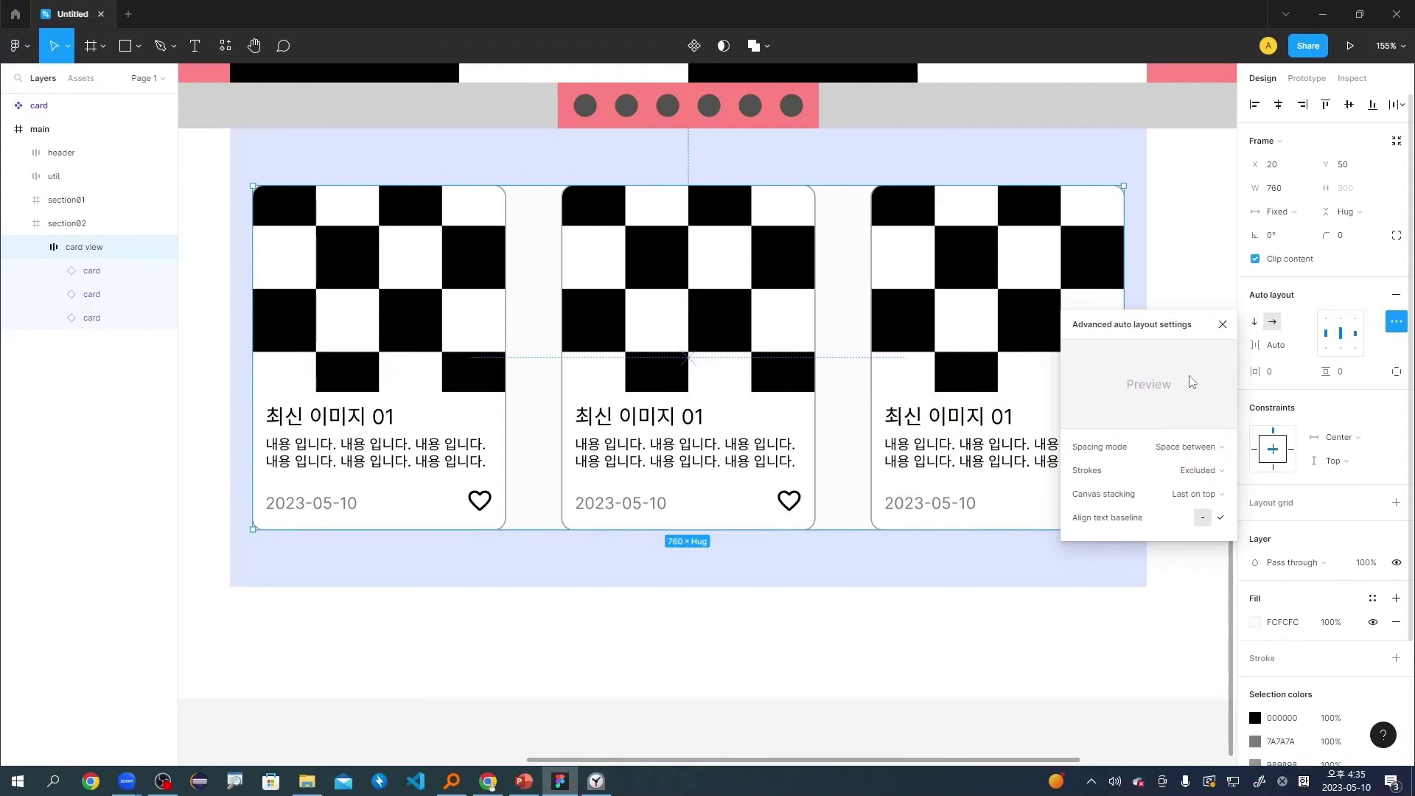
click(1187, 328)
Examine the spaced row of card instances in section02 alongside the main card component.
scroll(1188, 328, down, 5)
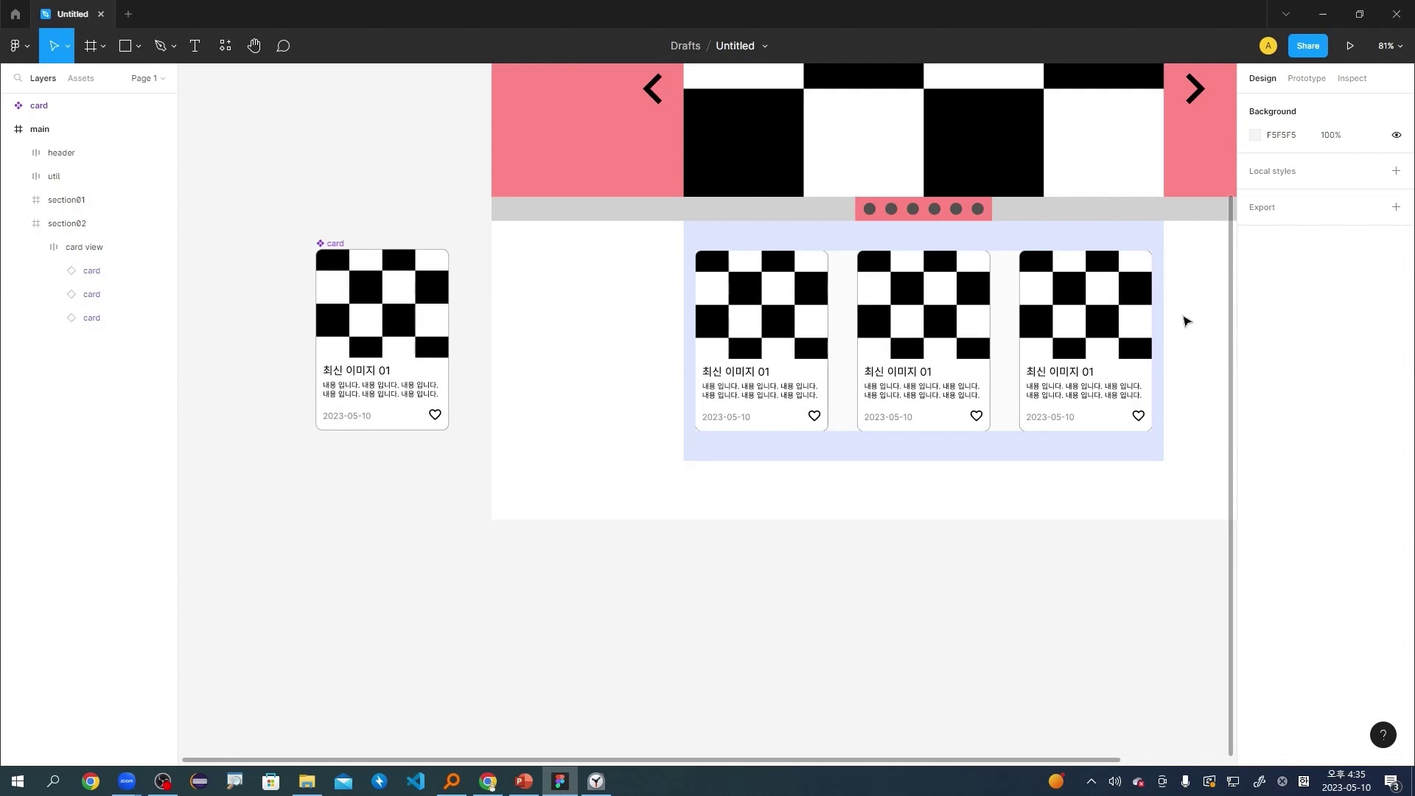
scroll(1190, 327, up, 1)
scroll(1195, 327, up, 3)
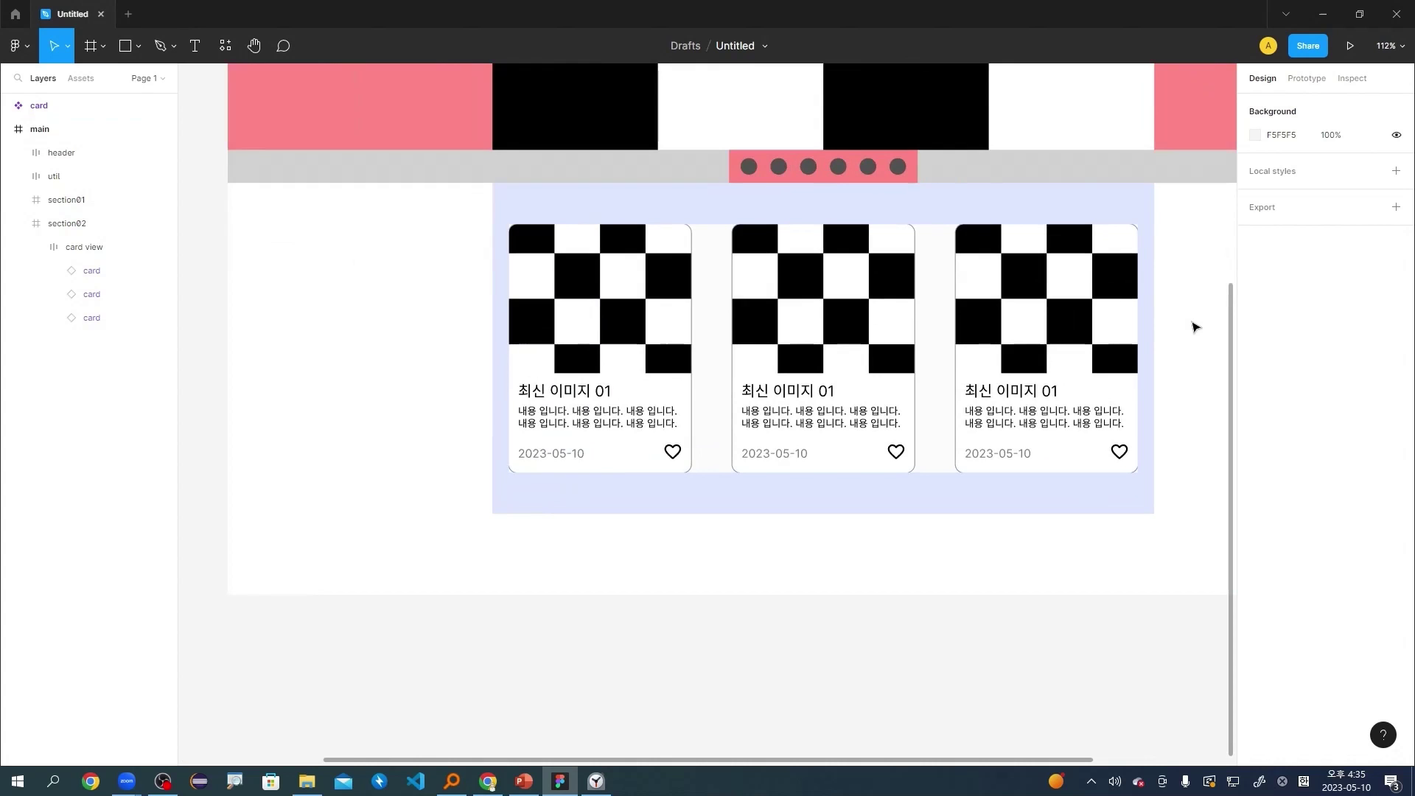
scroll(1194, 330, up, 2)
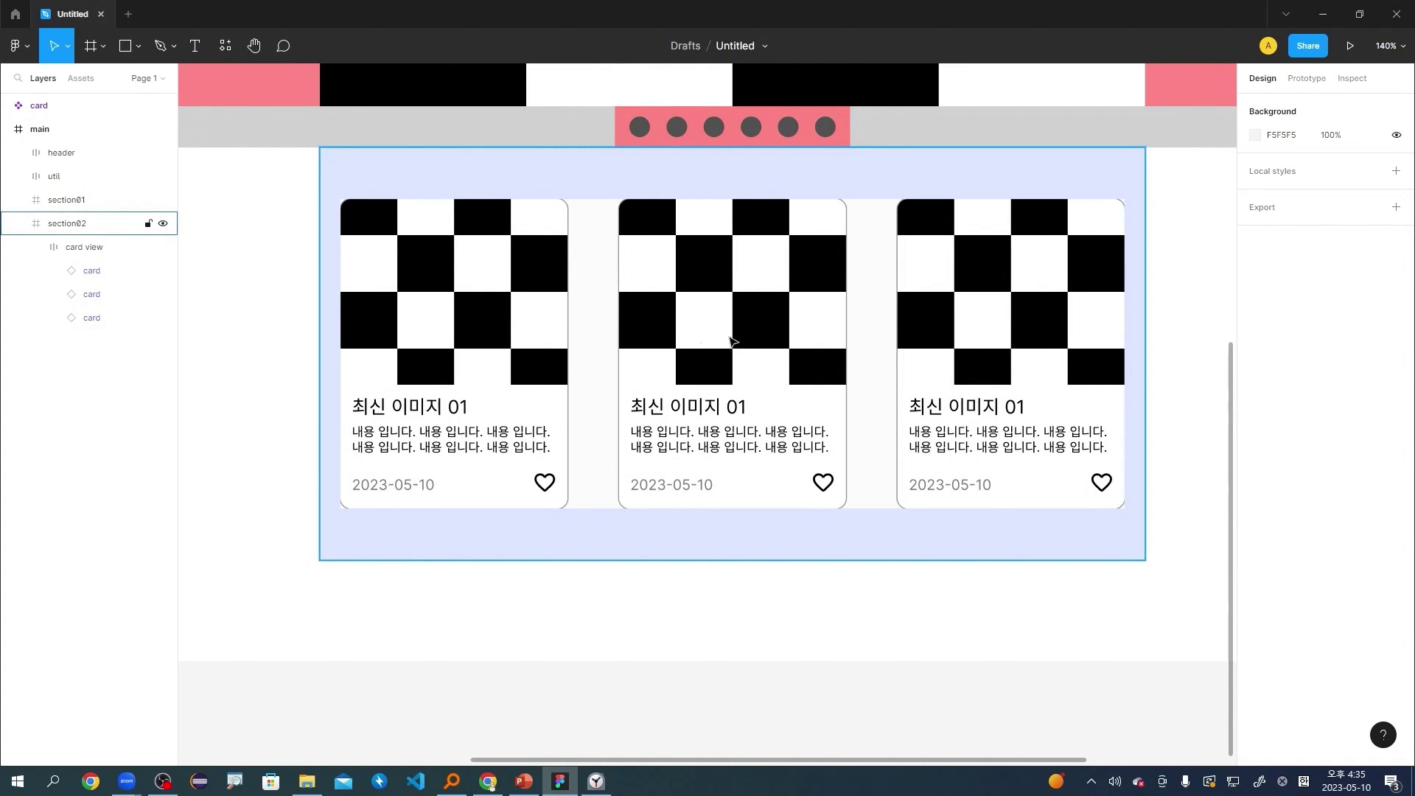
scroll(753, 359, down, 4)
key(h)
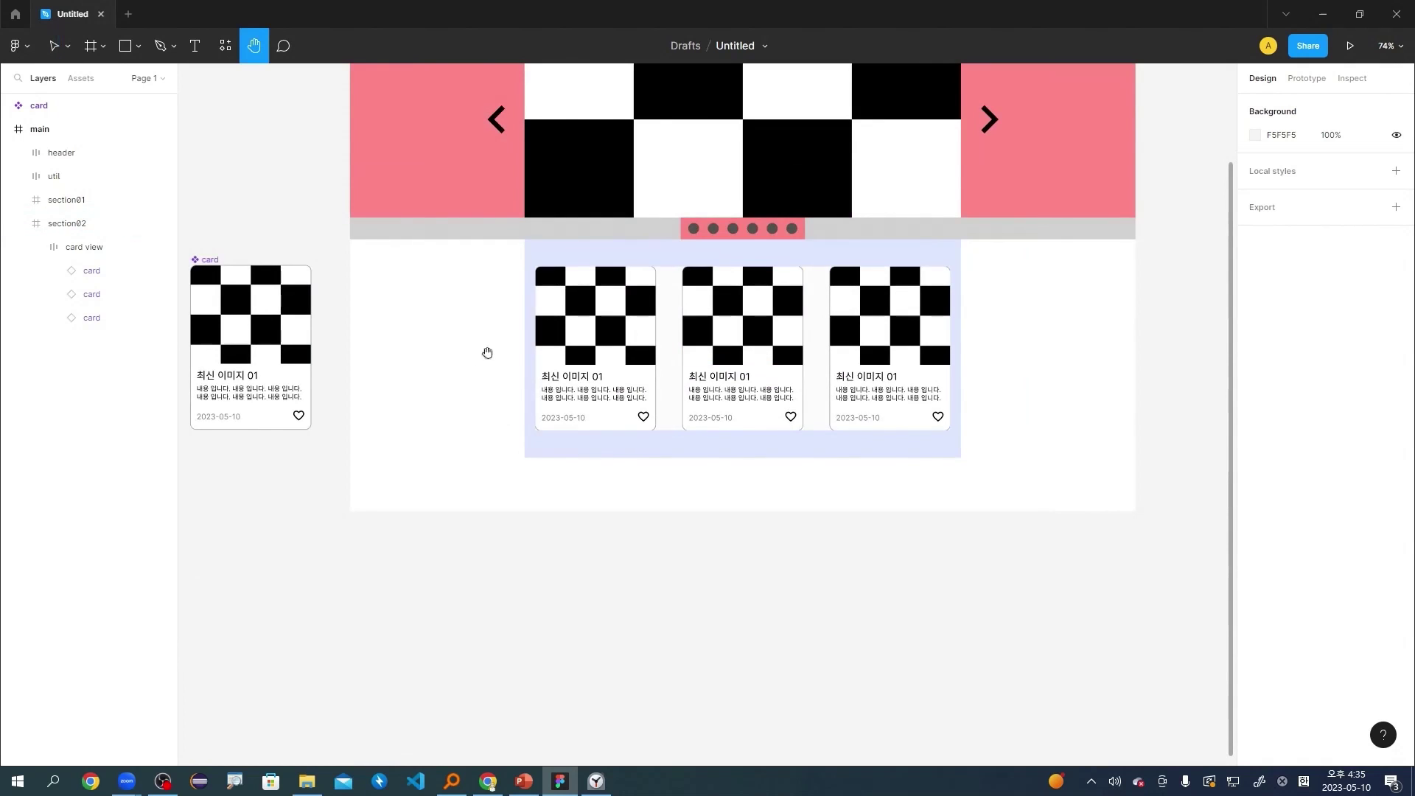
drag(486, 354, 783, 331)
scroll(921, 313, up, 3)
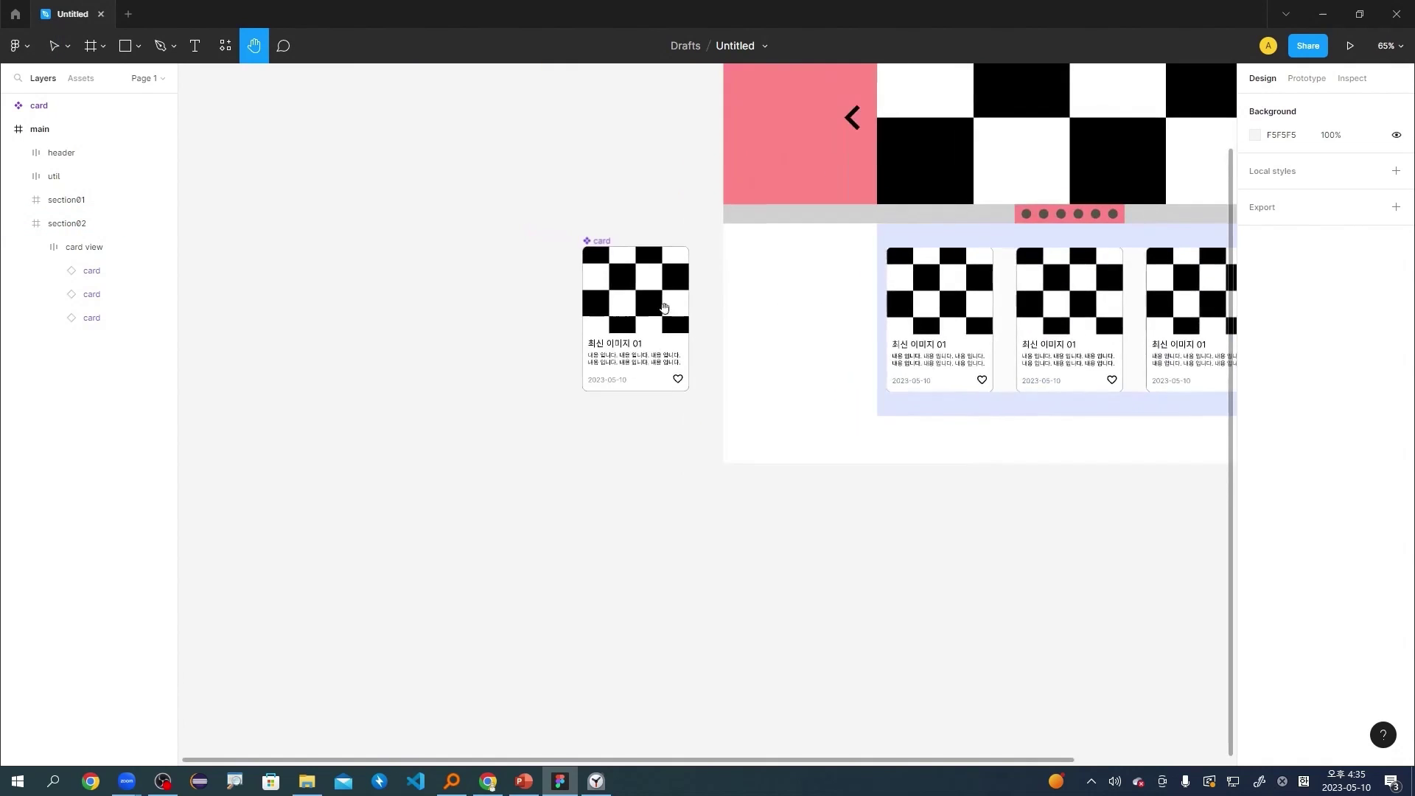
drag(921, 313, 598, 296)
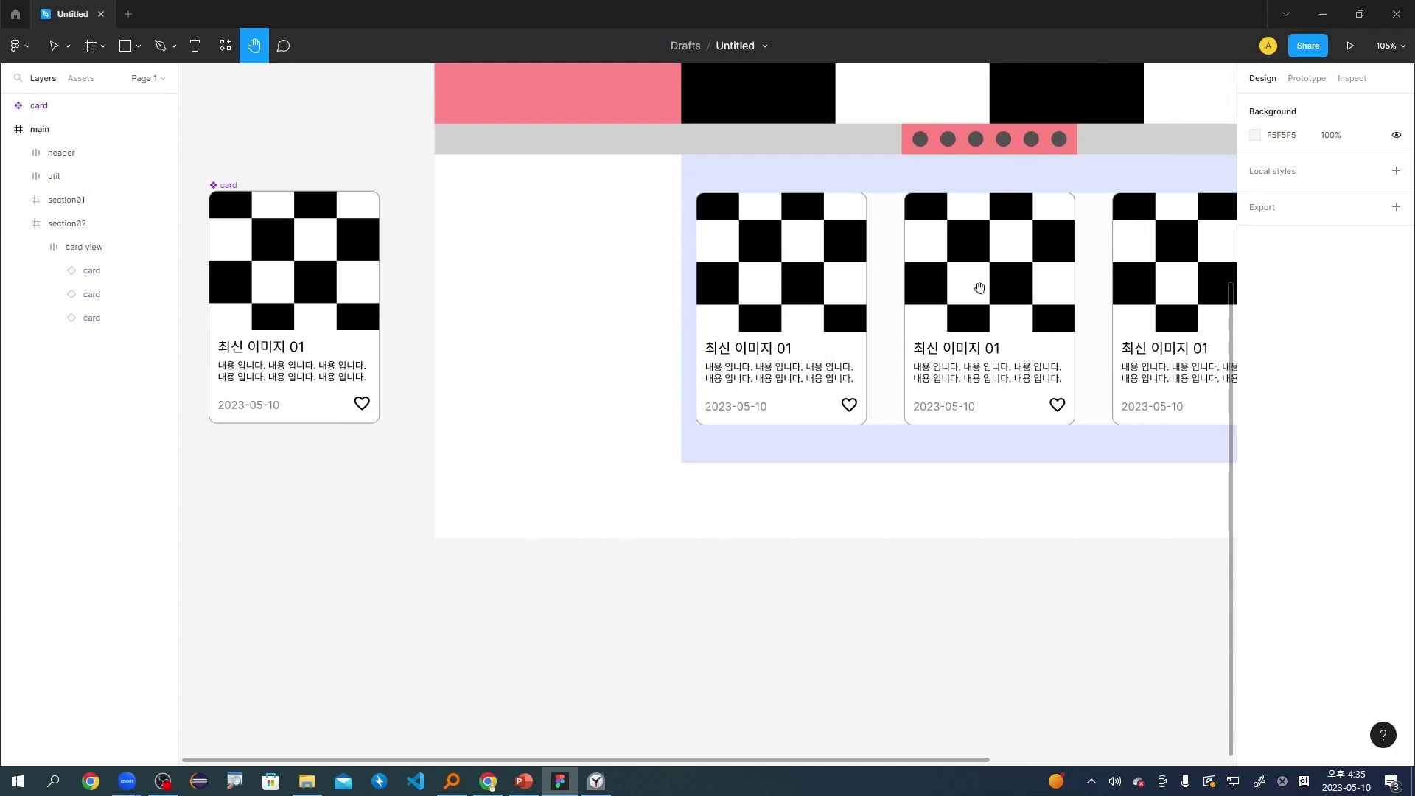
drag(734, 260, 862, 263)
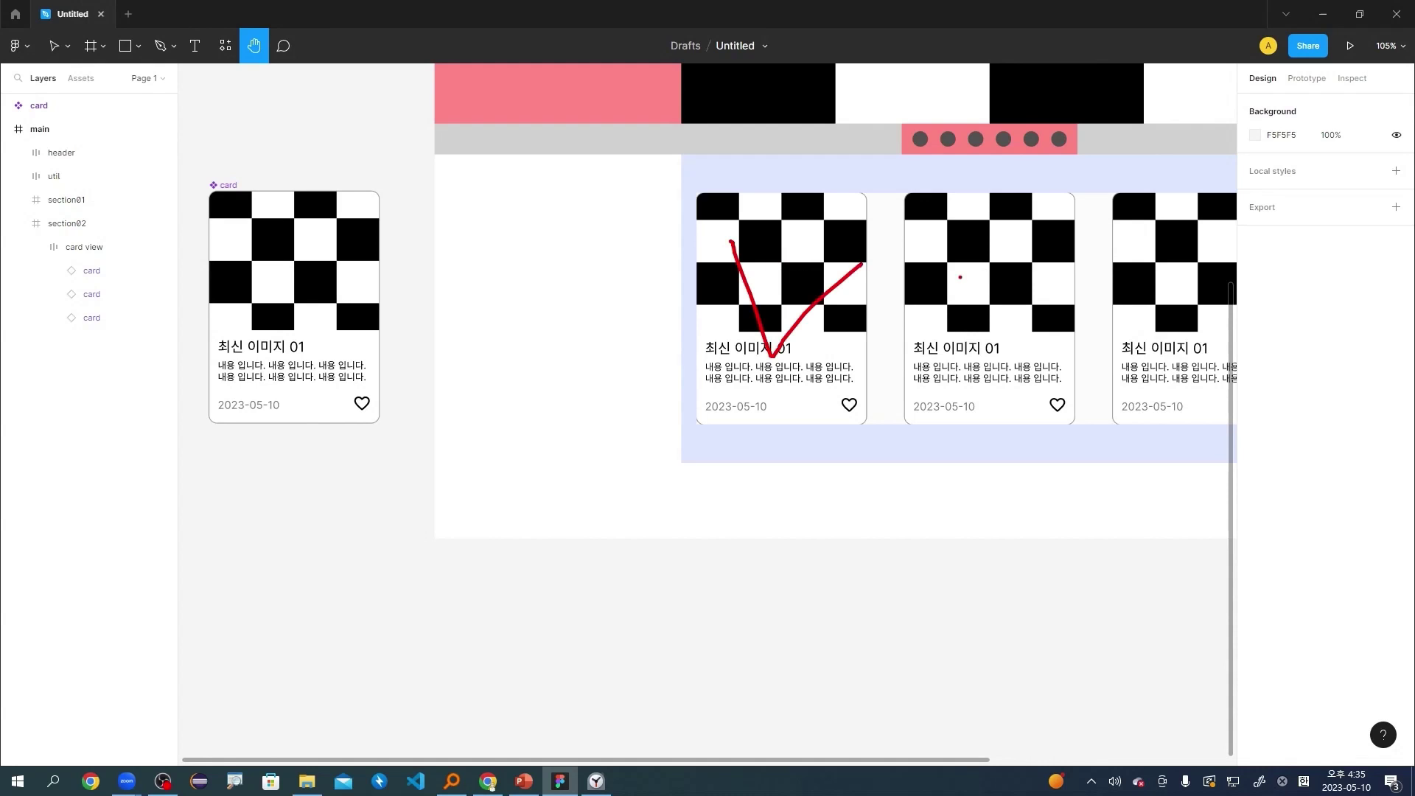
mouse_move(960, 277)
mouse_down()
mouse_move(1009, 305)
mouse_move(1157, 310)
mouse_move(1217, 269)
mouse_up()
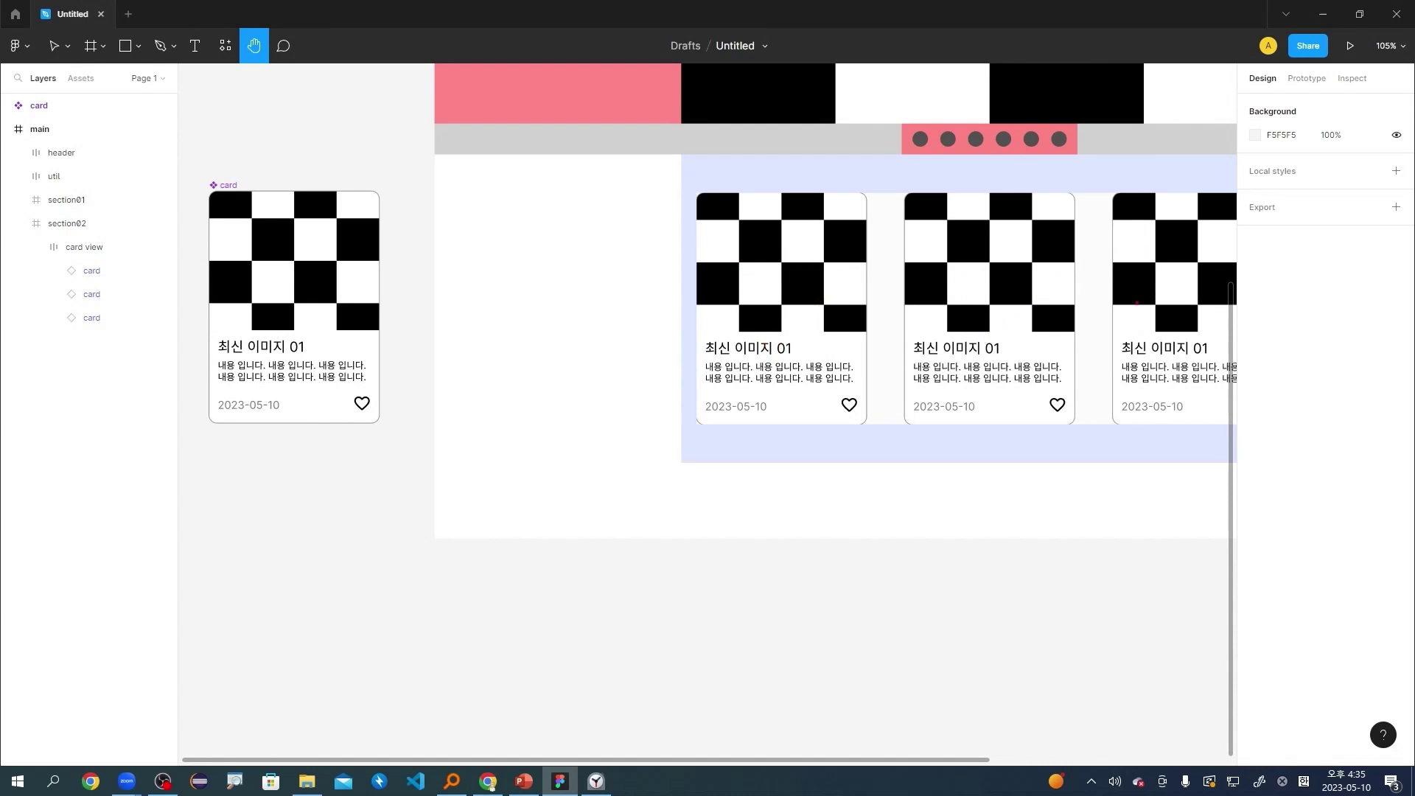
key(n)
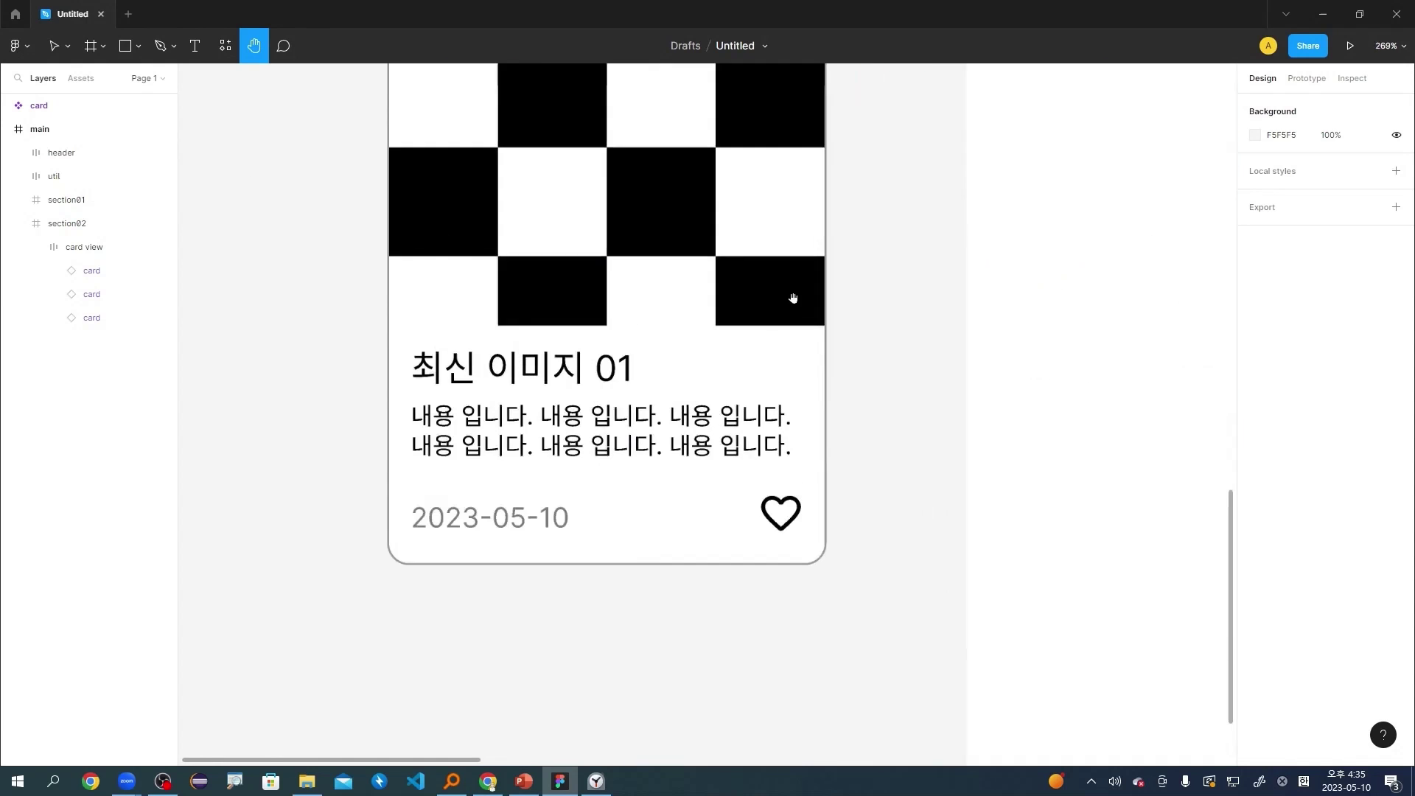
Set the font size of the main card component's title text to 24 and check the instances.
double_click(499, 434)
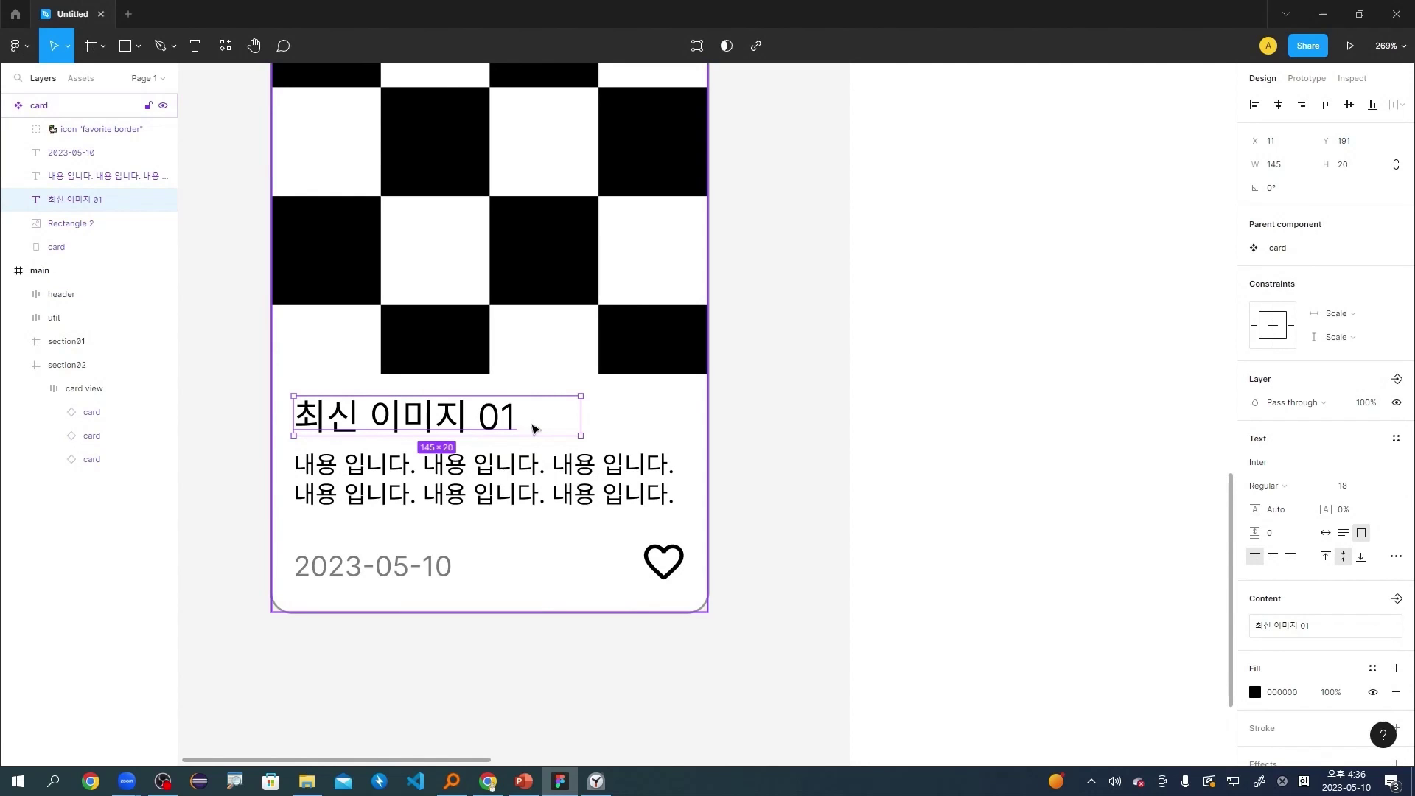
click(1358, 491)
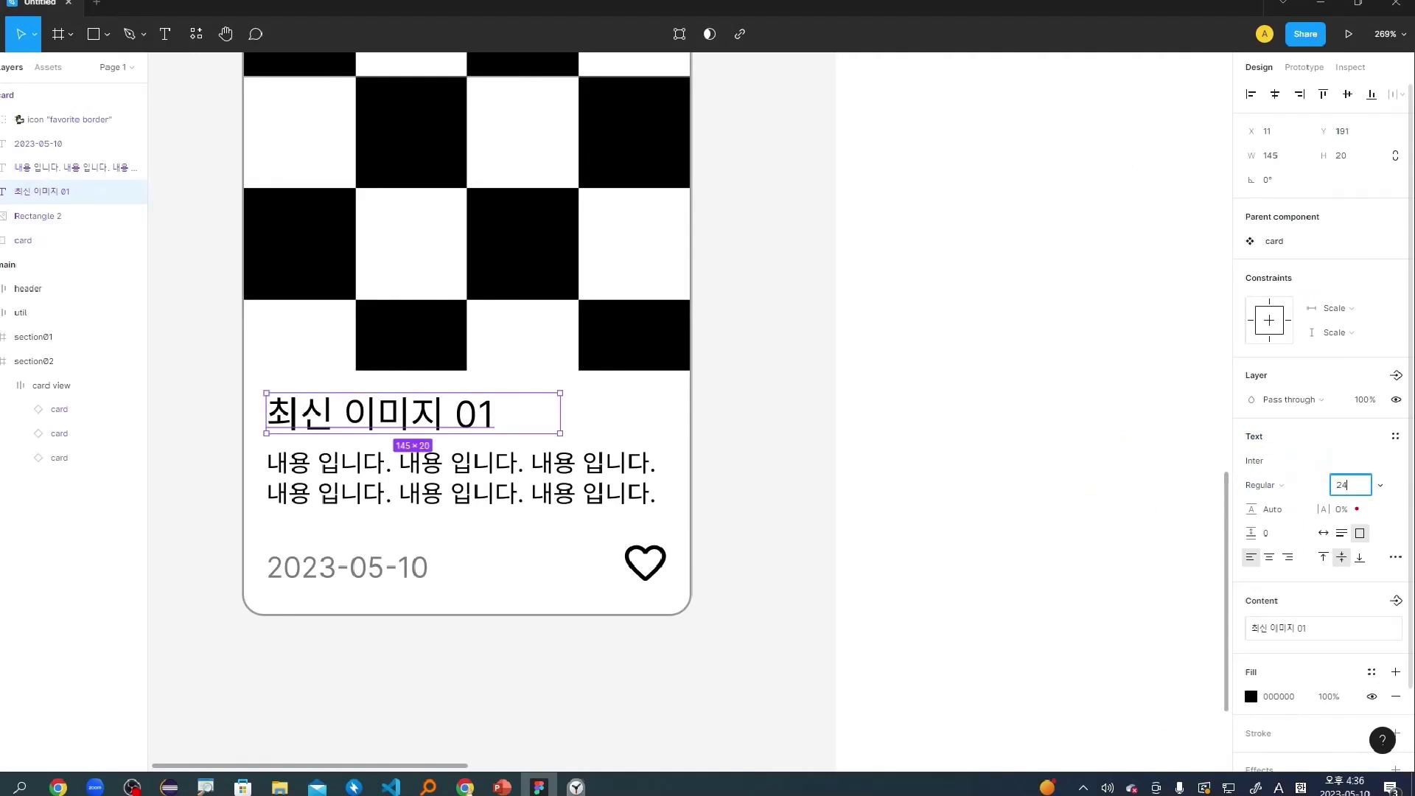
key(Return)
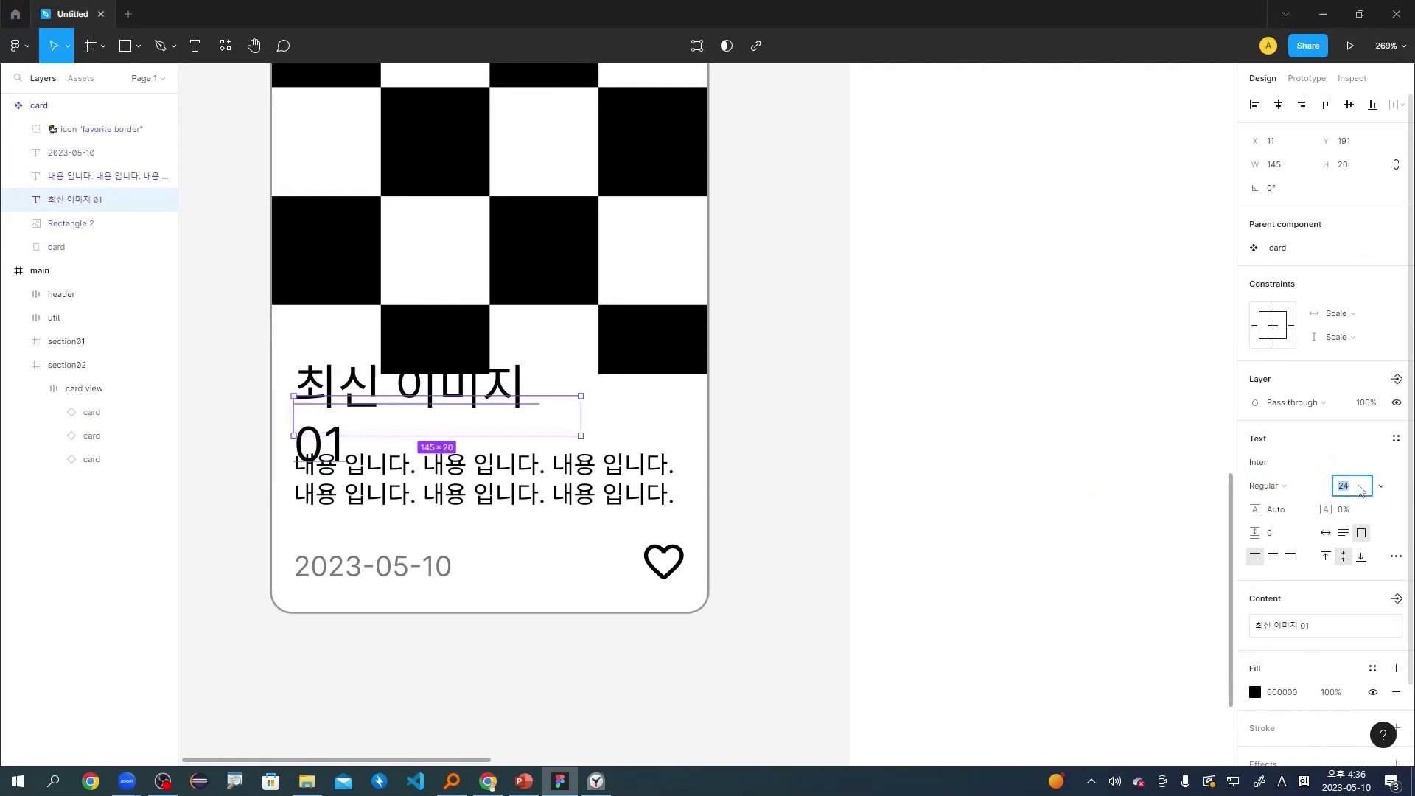
scroll(1109, 509, down, 5)
key(space)
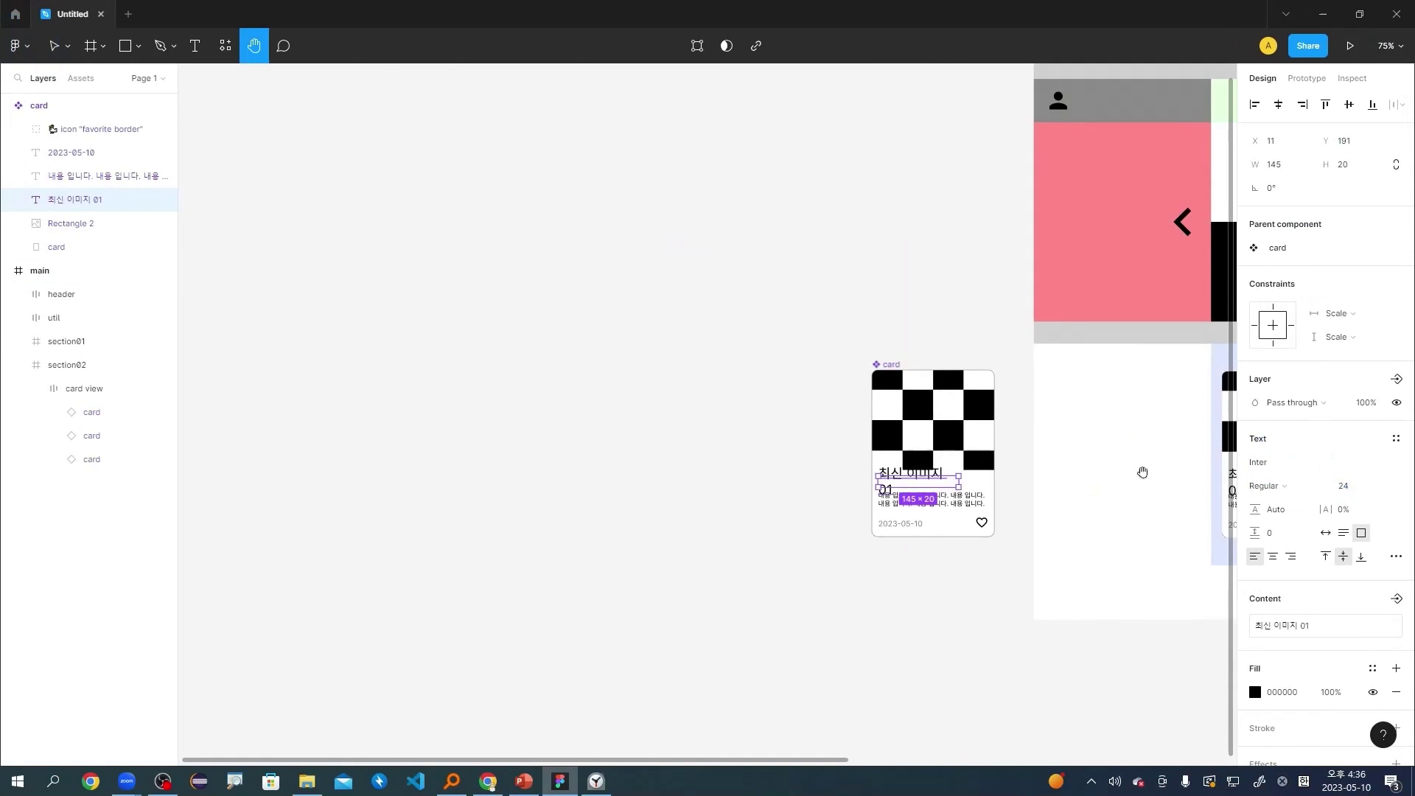
drag(1142, 471, 556, 430)
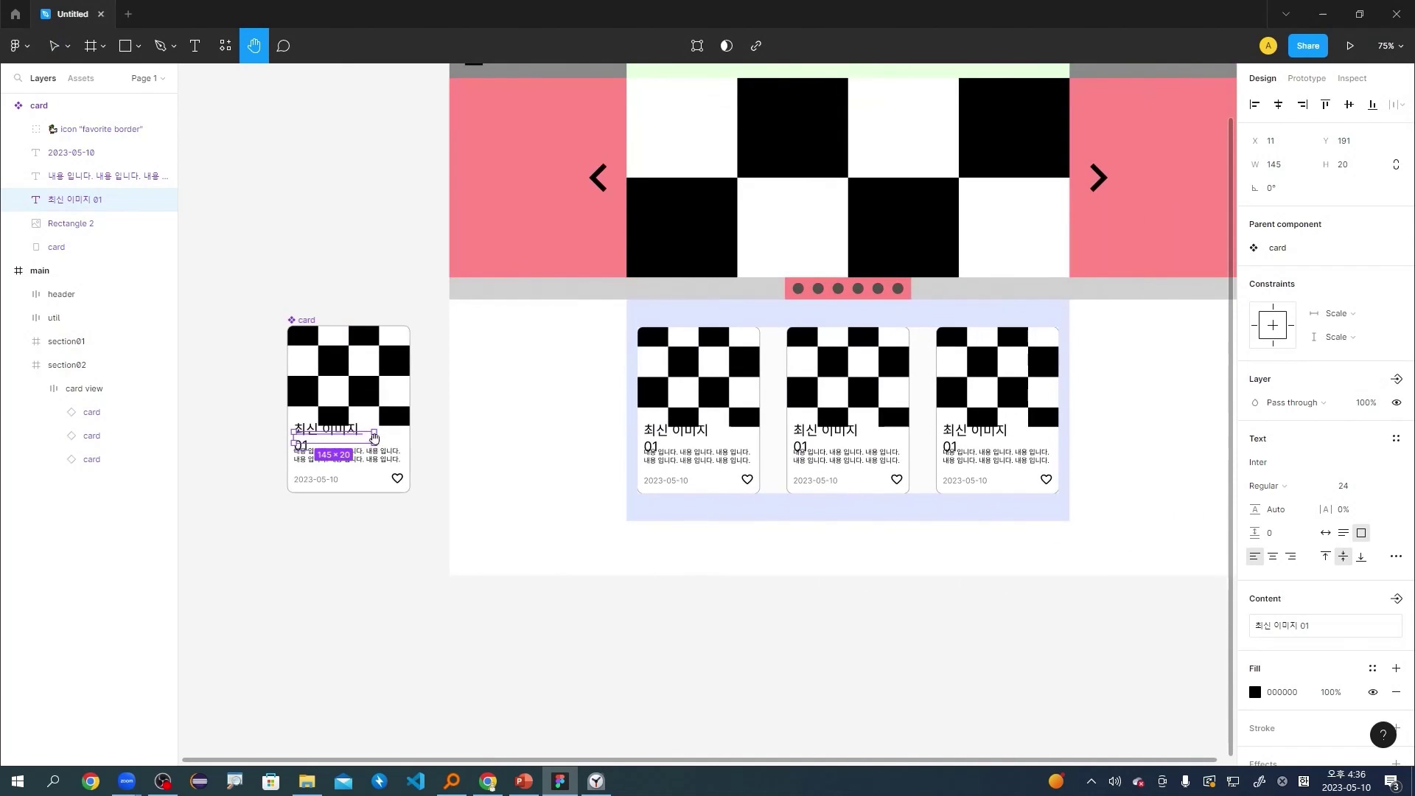
Try to enlarge the component's title text box with the Scale tool, undoing each attempt.
key(k)
drag(374, 442, 382, 444)
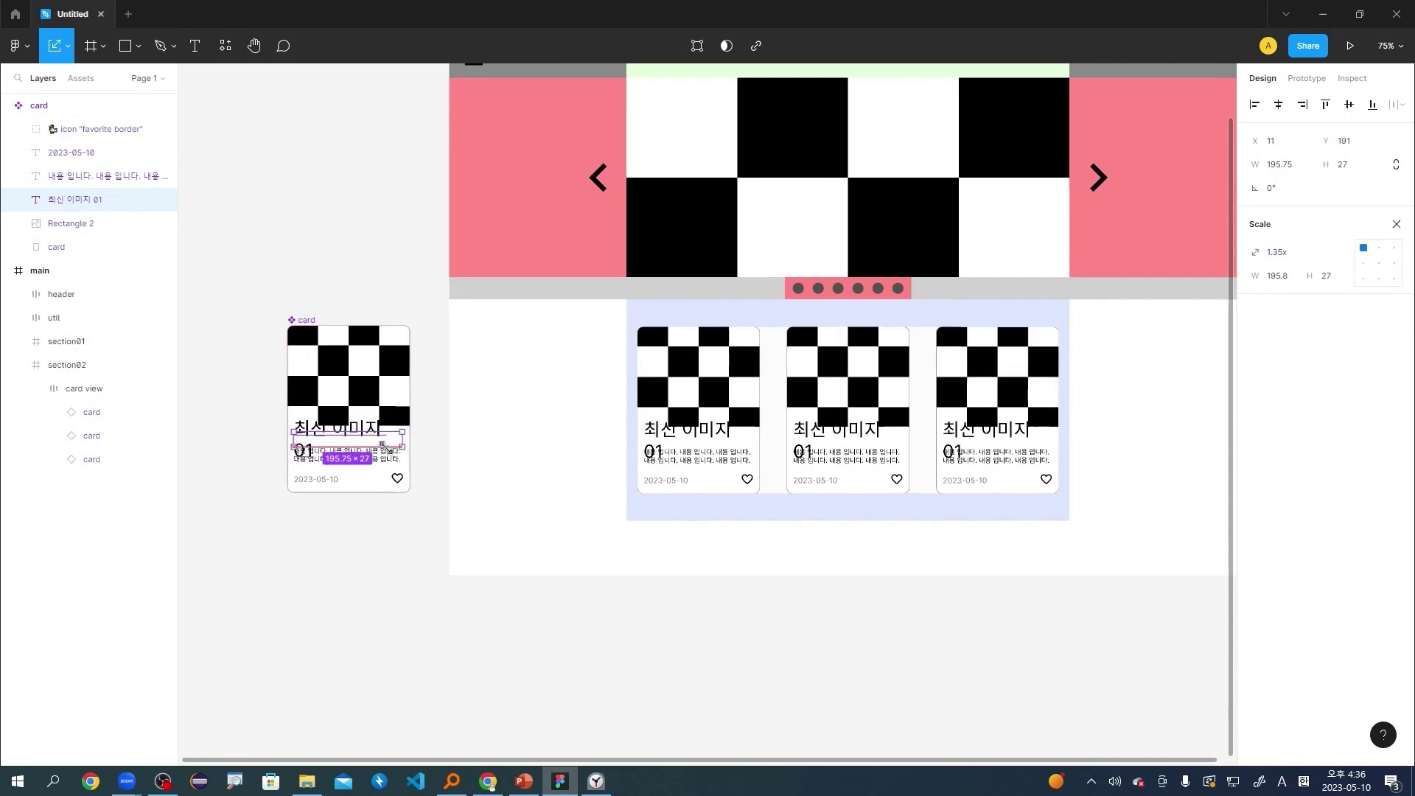
key(ctrl+z)
scroll(304, 447, up, 5)
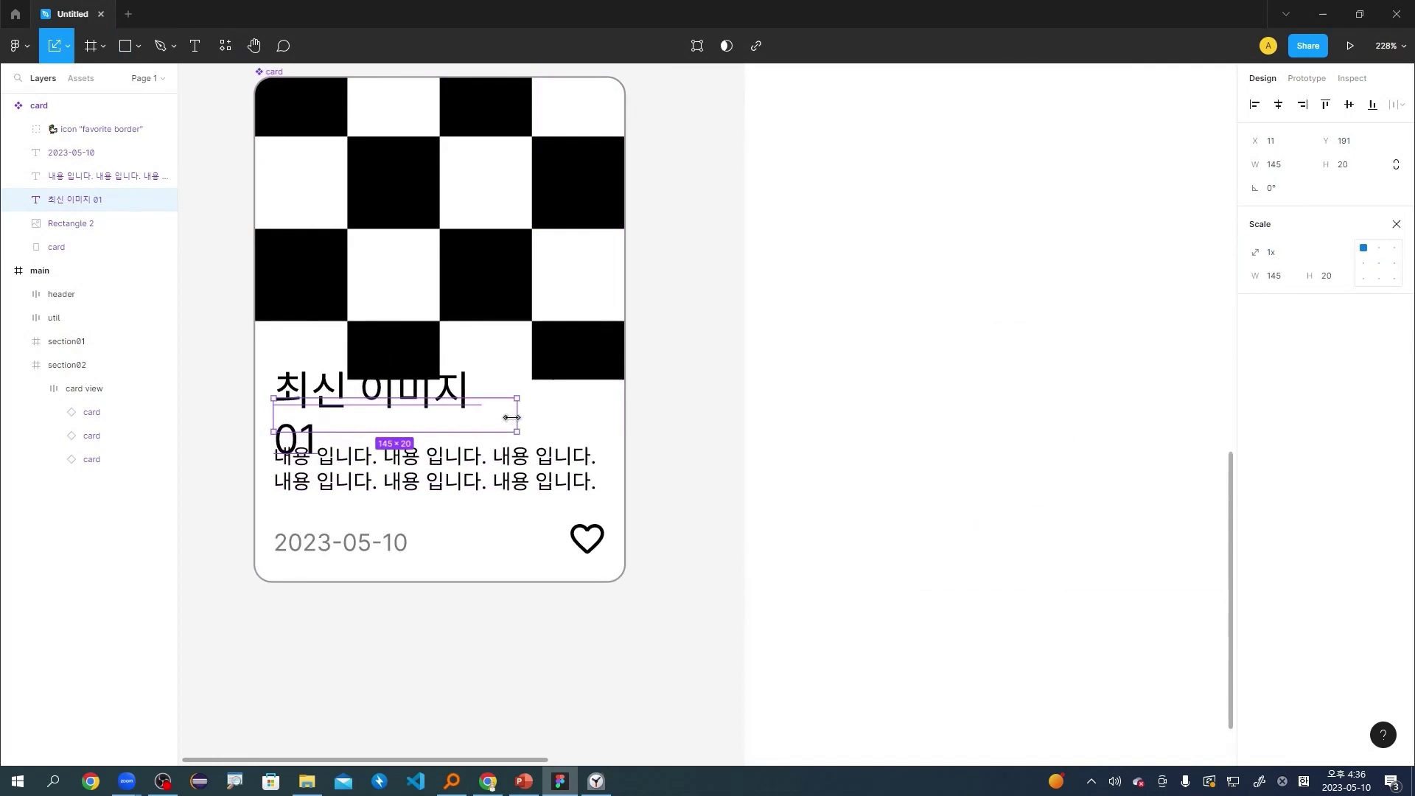
drag(512, 417, 605, 417)
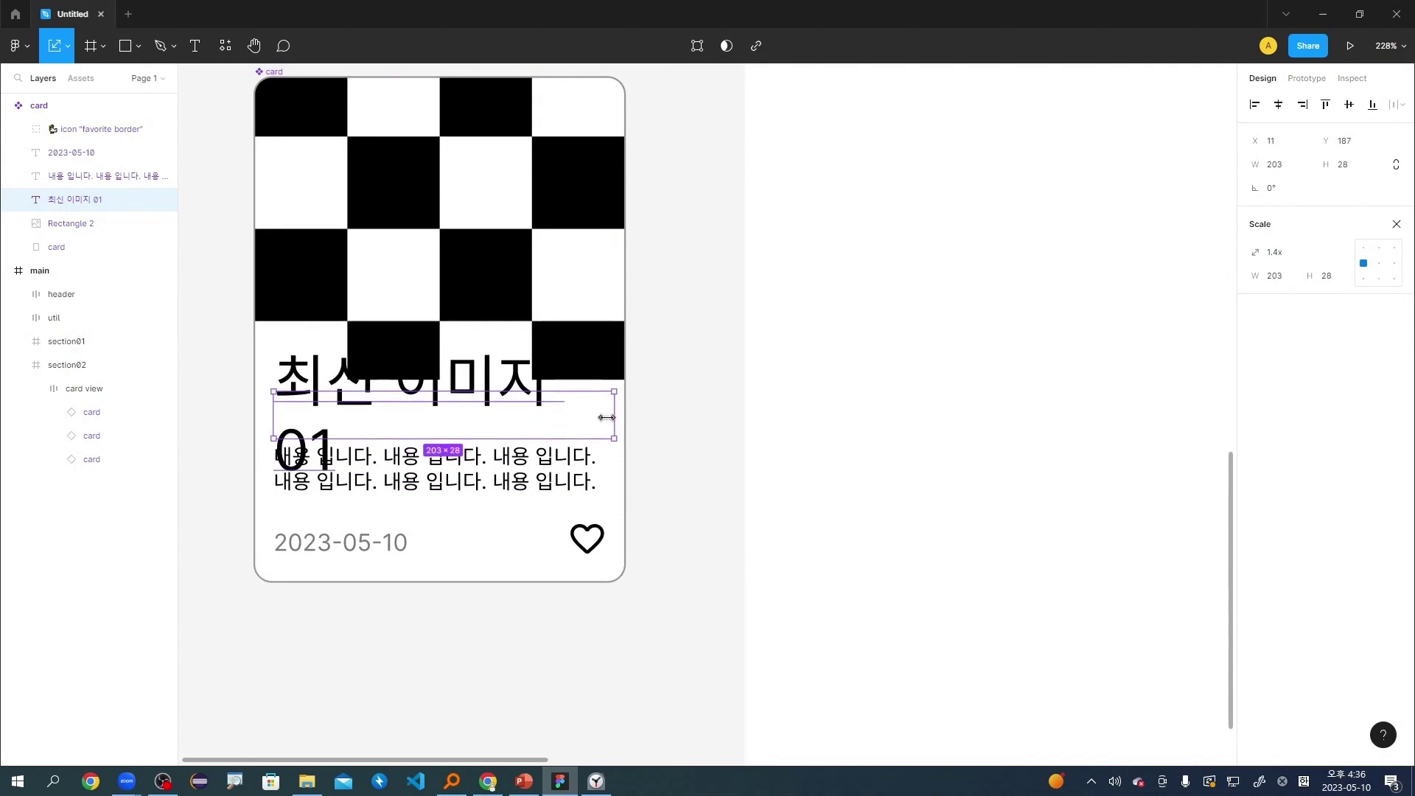
key(ctrl+z)
Widen the card component's title text box to about 187 with the Move tool and compare the instances.
key(v)
double_click(446, 402)
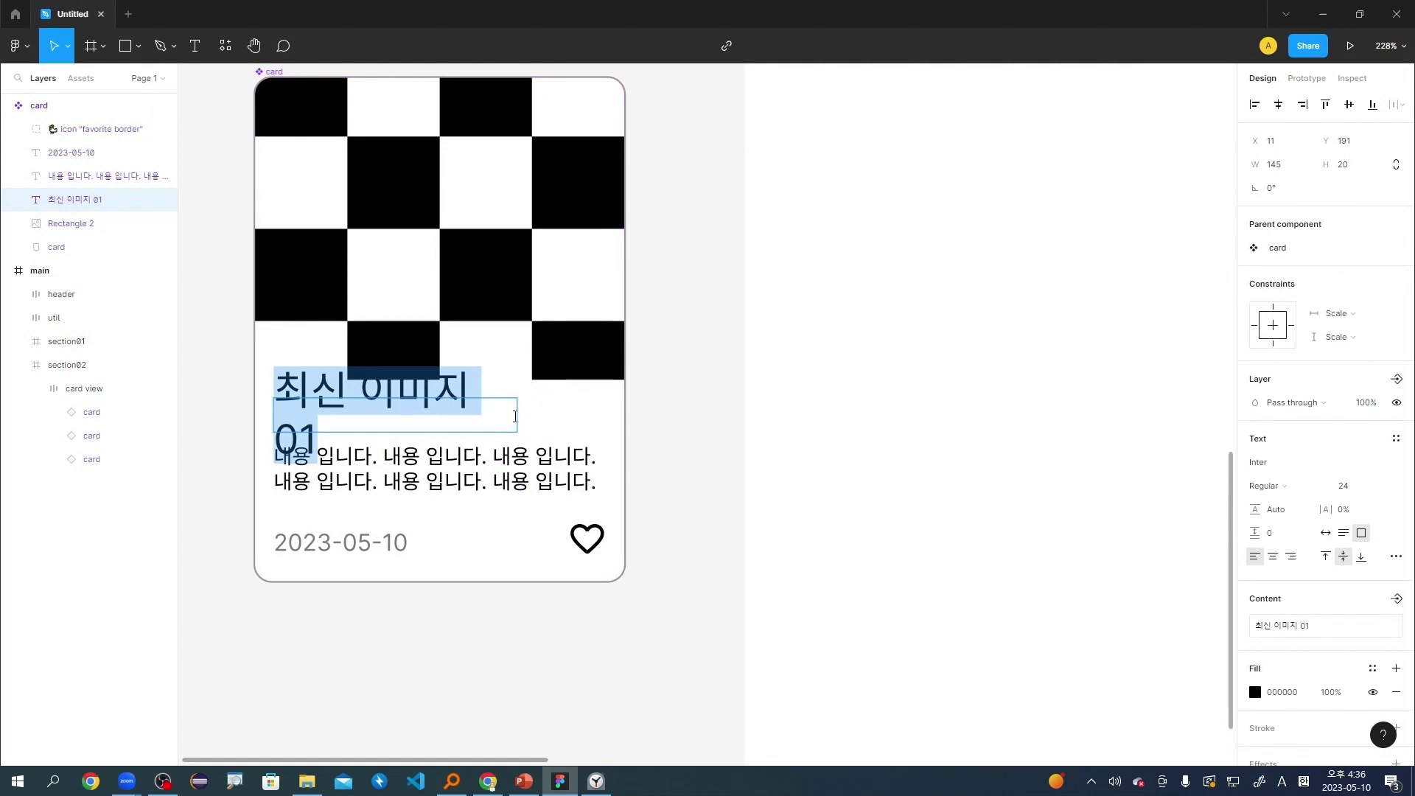
drag(518, 414, 587, 415)
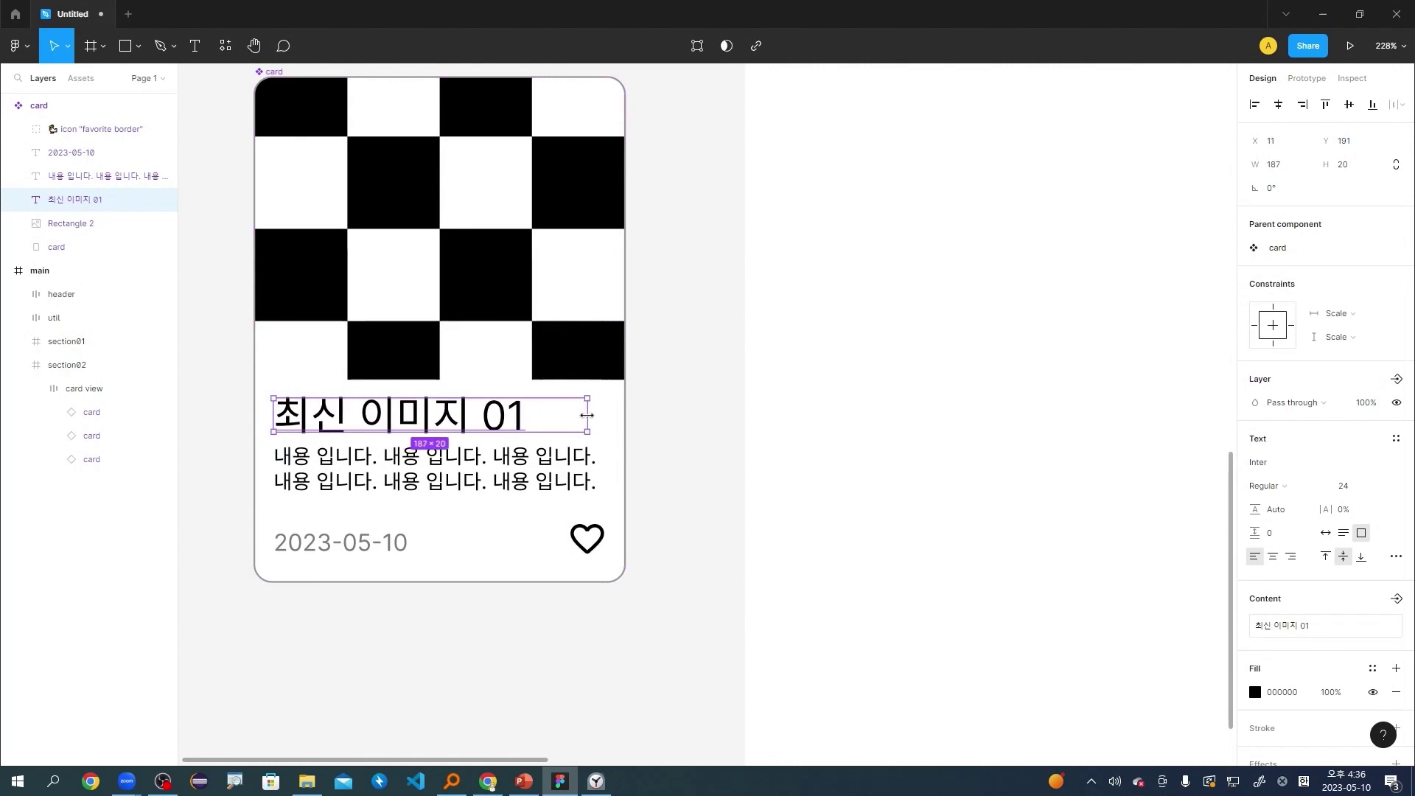
scroll(770, 440, down, 2)
key(space)
drag(983, 447, 656, 367)
scroll(568, 361, down, 3)
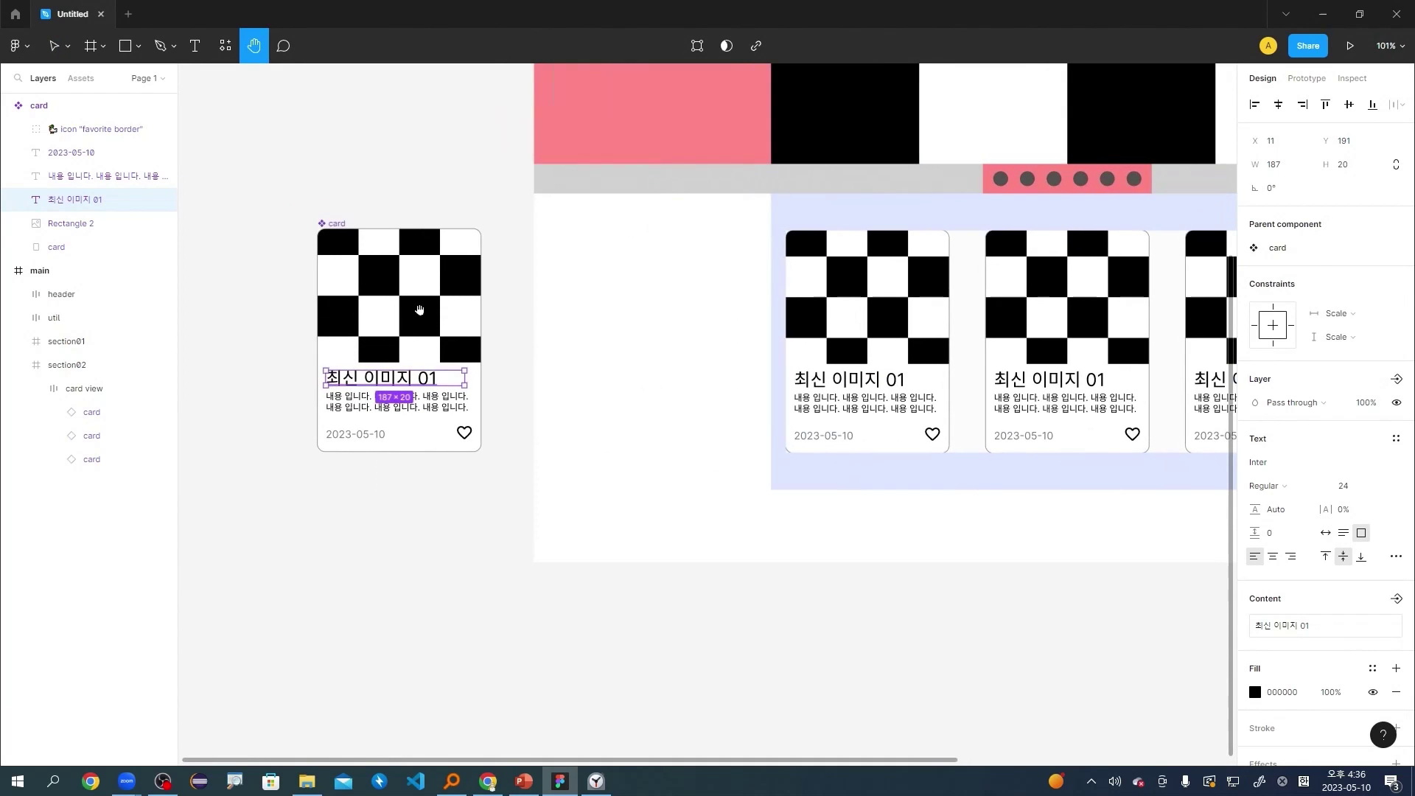
Try to shrink the card component's checkered image vertically with the Scale tool, undoing each attempt.
key(k)
click(420, 311)
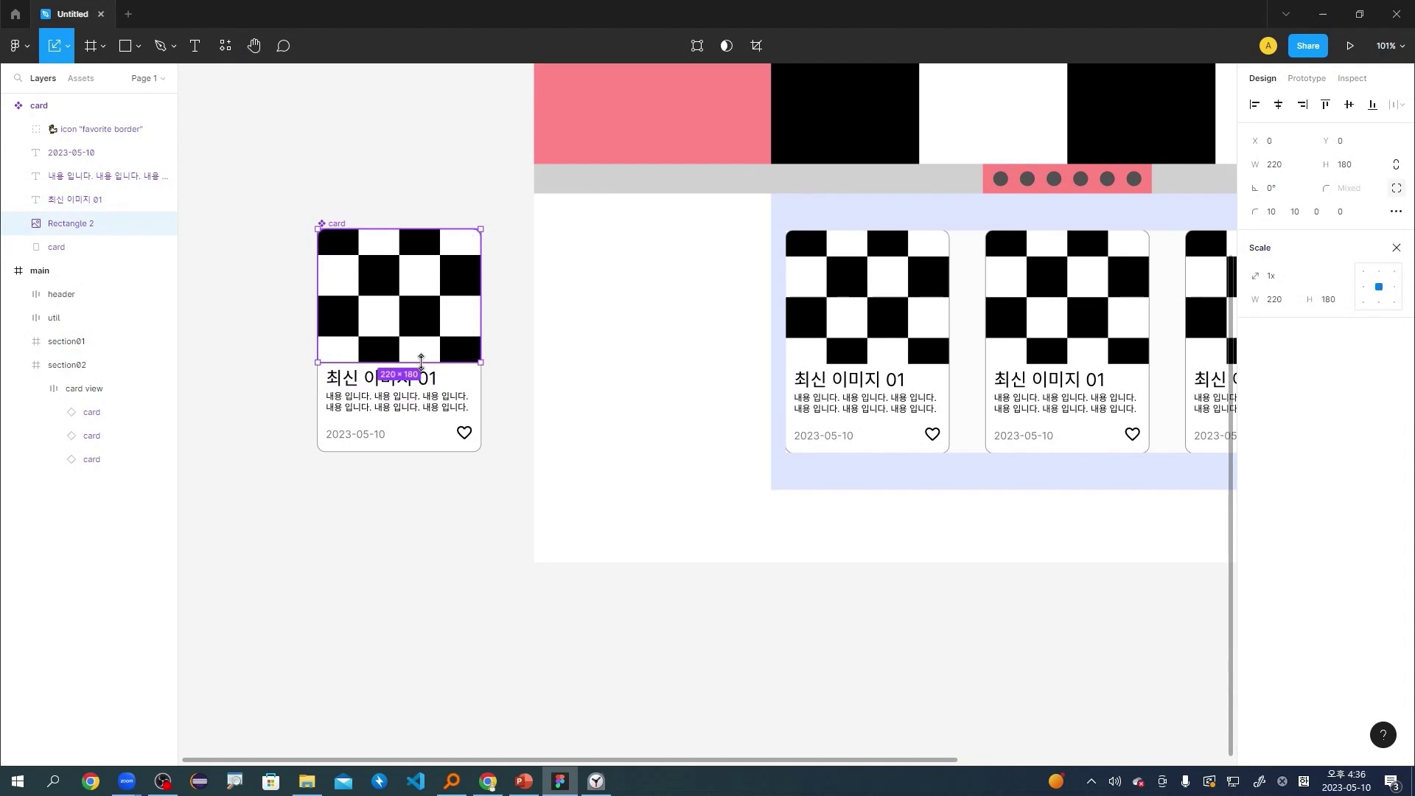
drag(420, 361, 450, 361)
drag(458, 365, 462, 330)
key(ctrl+z)
drag(445, 364, 450, 335)
key(ctrl+z)
Set the height of the card component's image to 140.
click(1358, 169)
text(140)
key(Return)
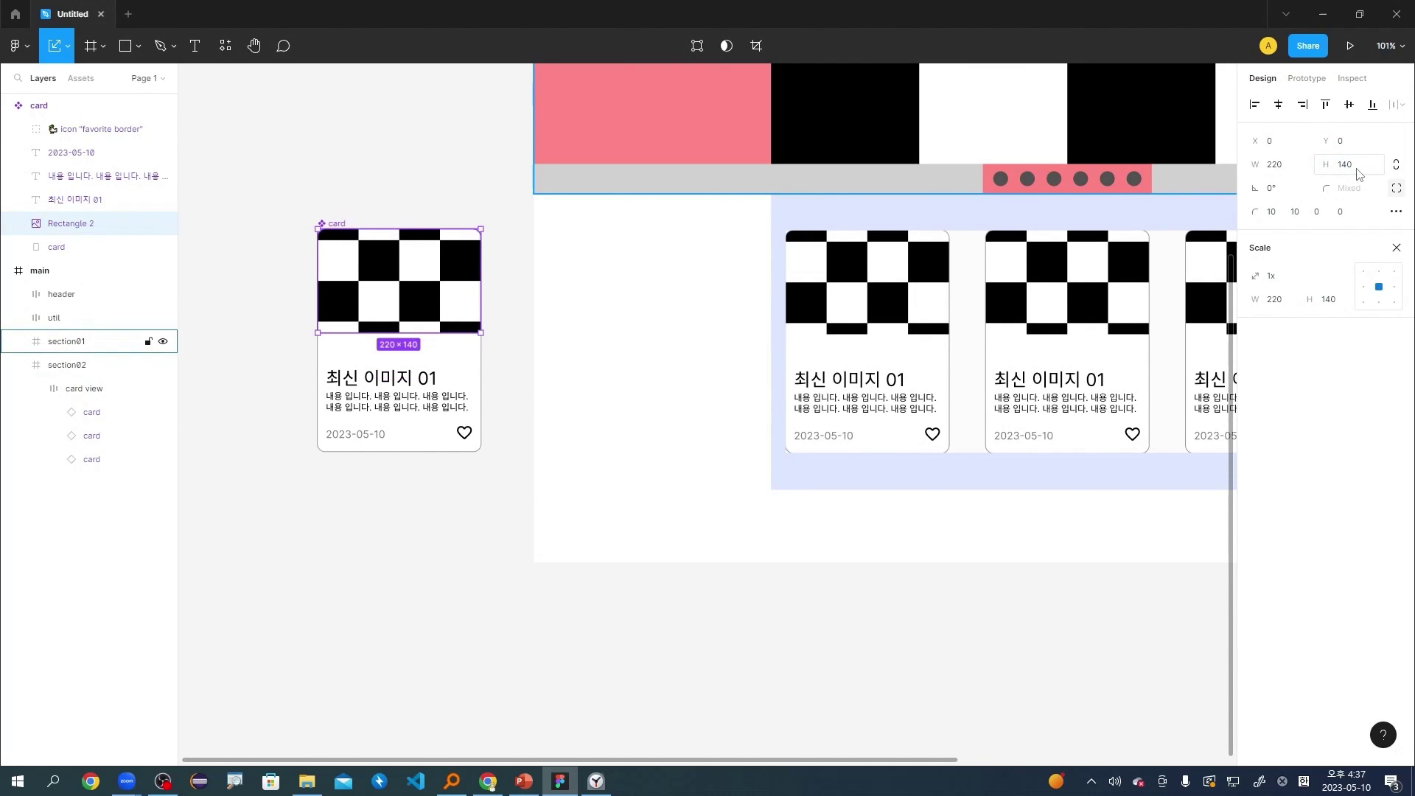
Undo the image height change and the widening of the title text box, and return to the Move tool.
key(ctrl+z)
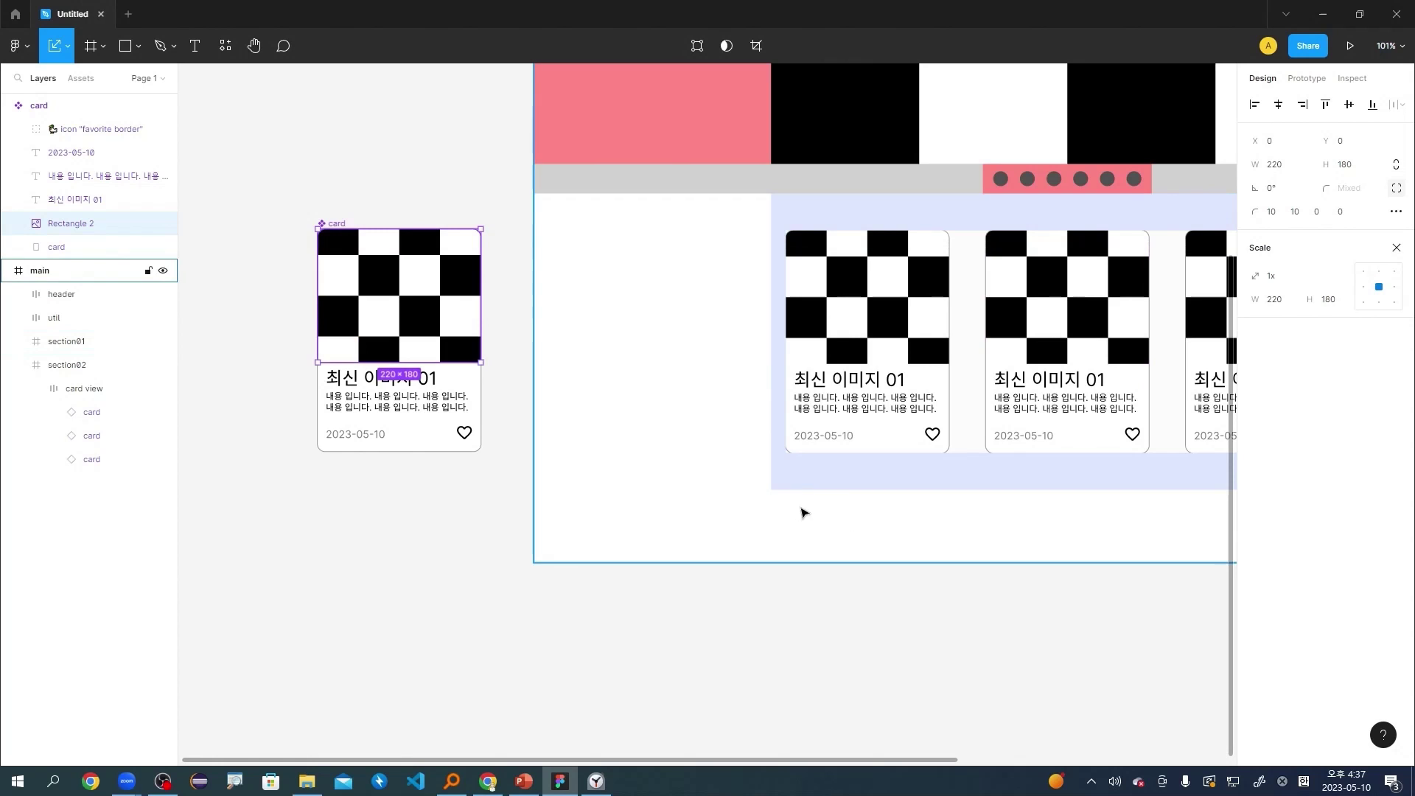
key(ctrl+z)
key(ctrl+z)
key(v)
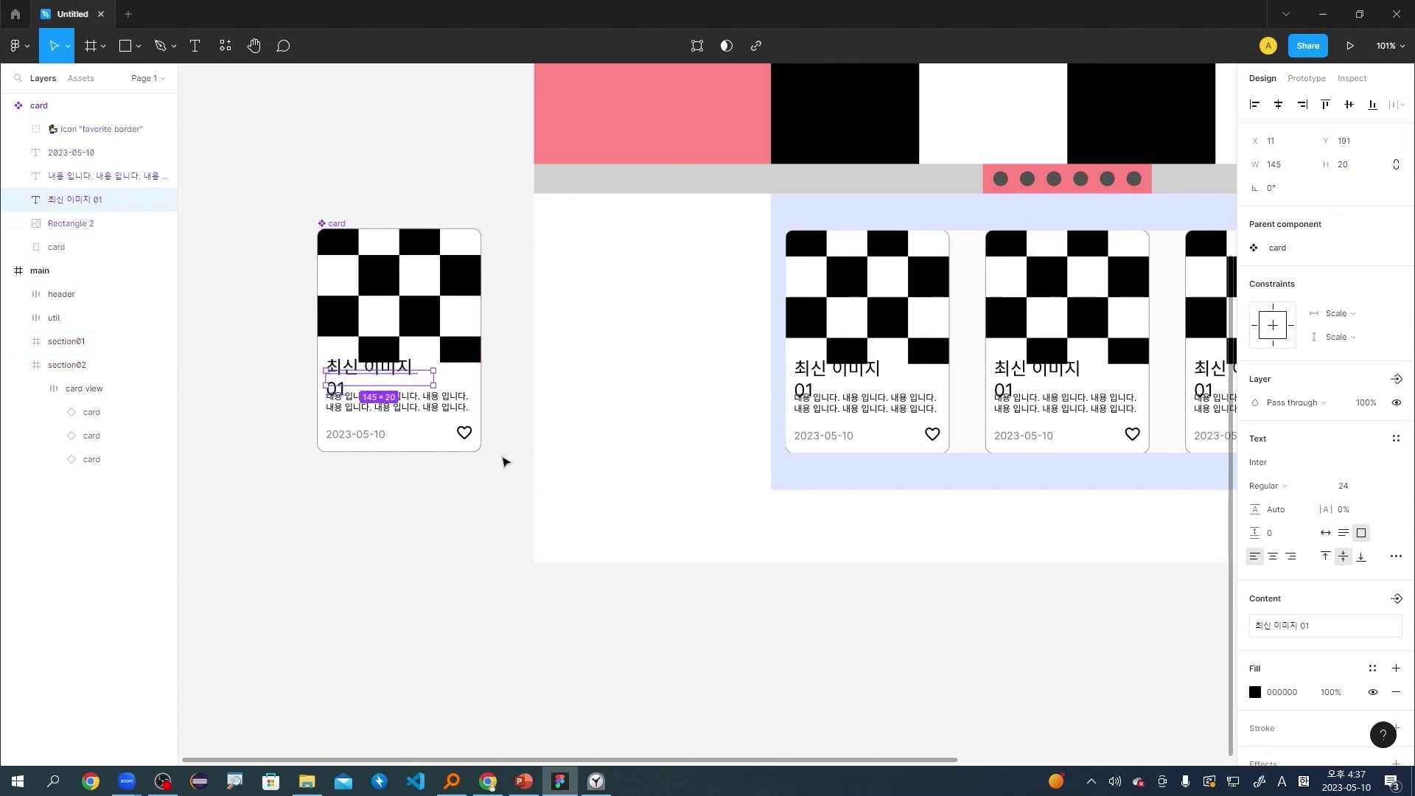
Undo the card component's title font size change and widen its title text box to 189.
key(ctrl+z)
click(265, 404)
scroll(265, 405, up, 5)
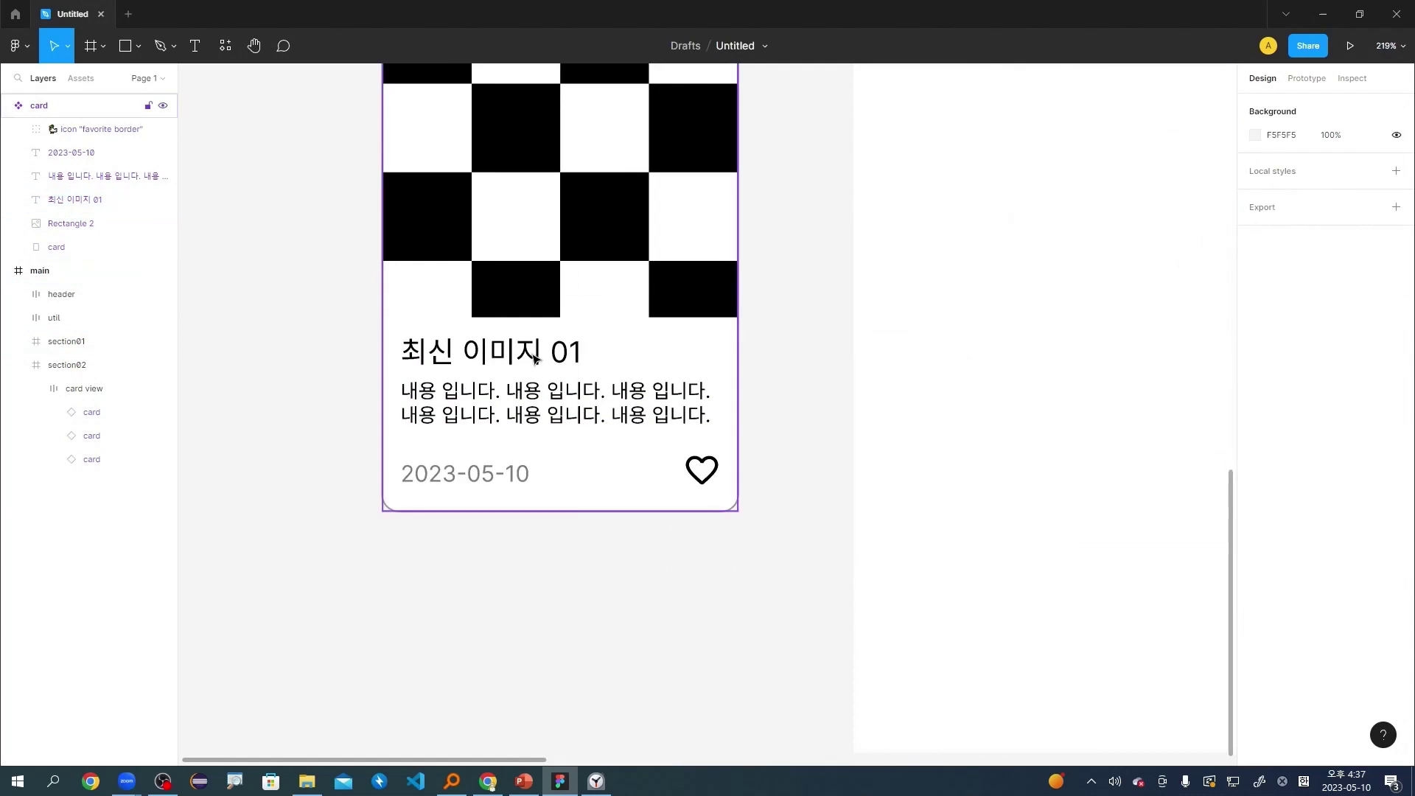
click(606, 358)
drag(634, 358, 708, 358)
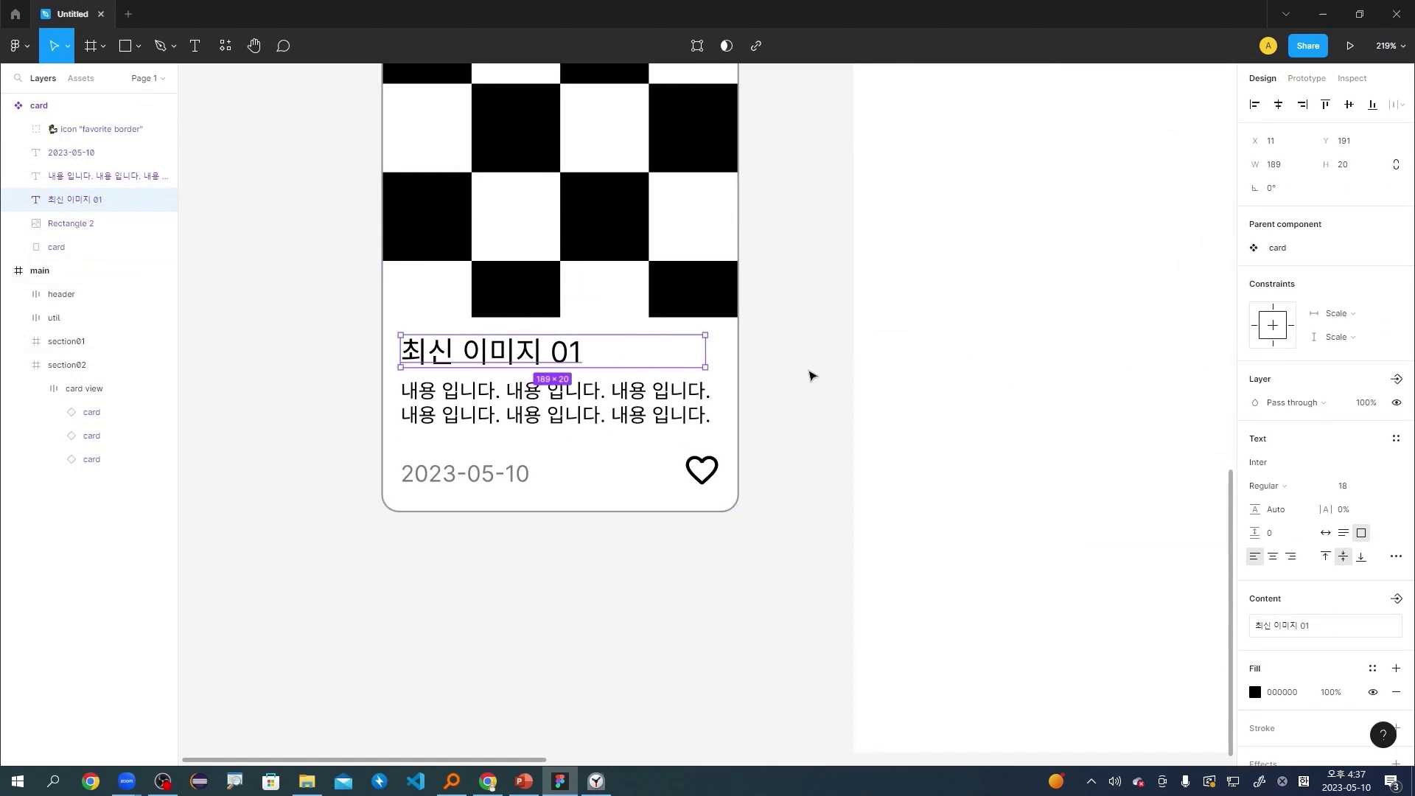
click(812, 374)
Change the title of the first card instance in the card view to "최신 이미지 02".
scroll(812, 374, down, 3)
scroll(812, 374, down, 3)
key(h)
drag(894, 344, 483, 339)
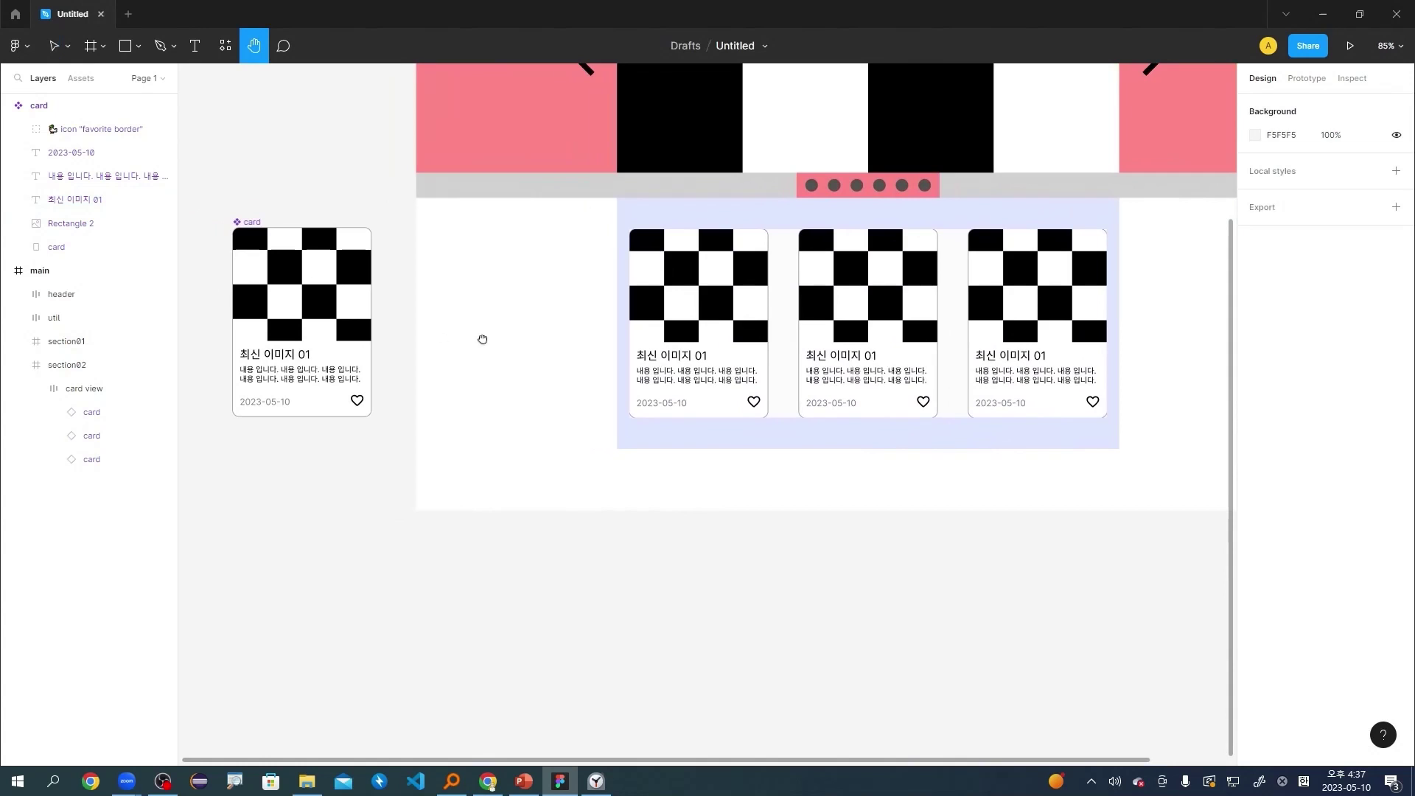
scroll(1069, 398, up, 3)
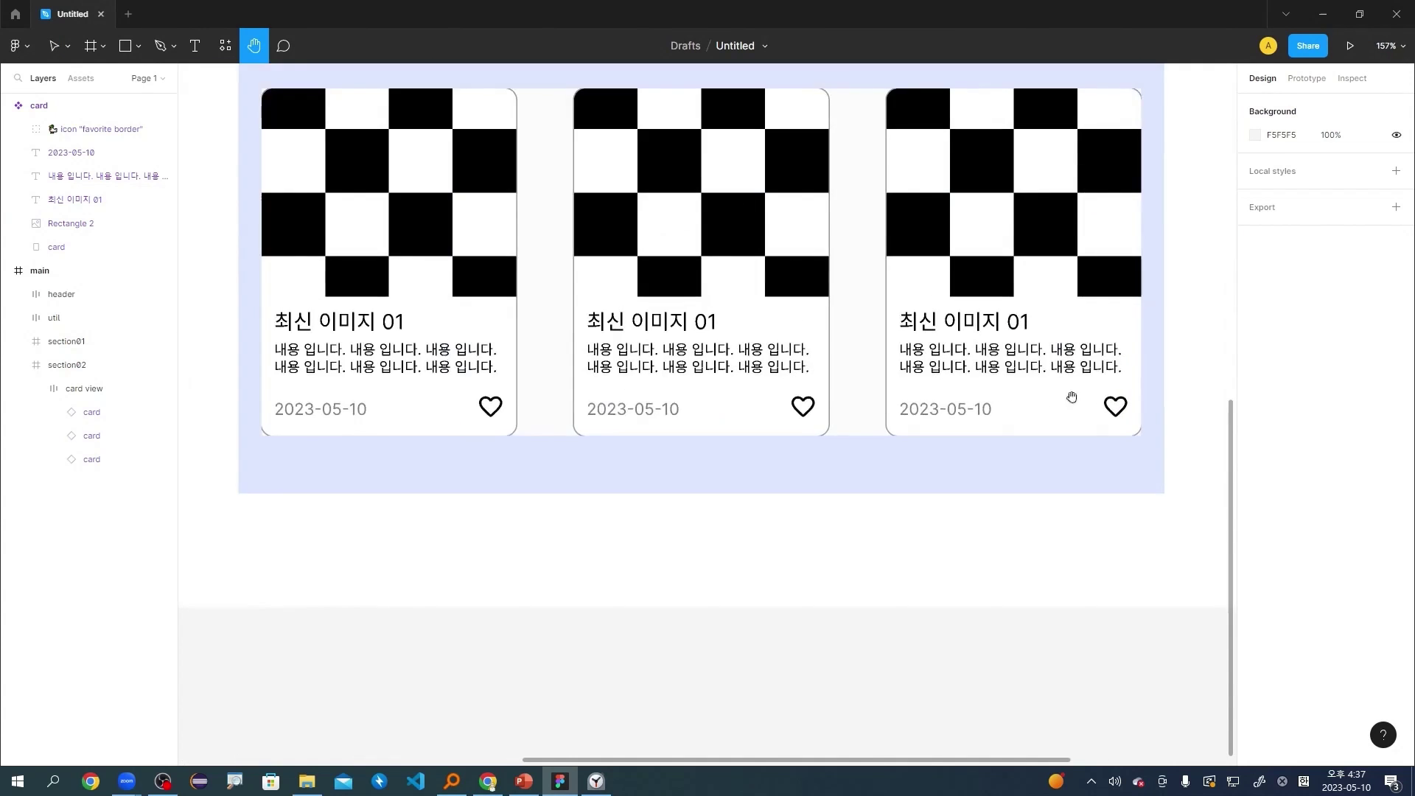
scroll(523, 402, right, 1)
scroll(648, 417, down, 1)
key(v)
click(361, 325)
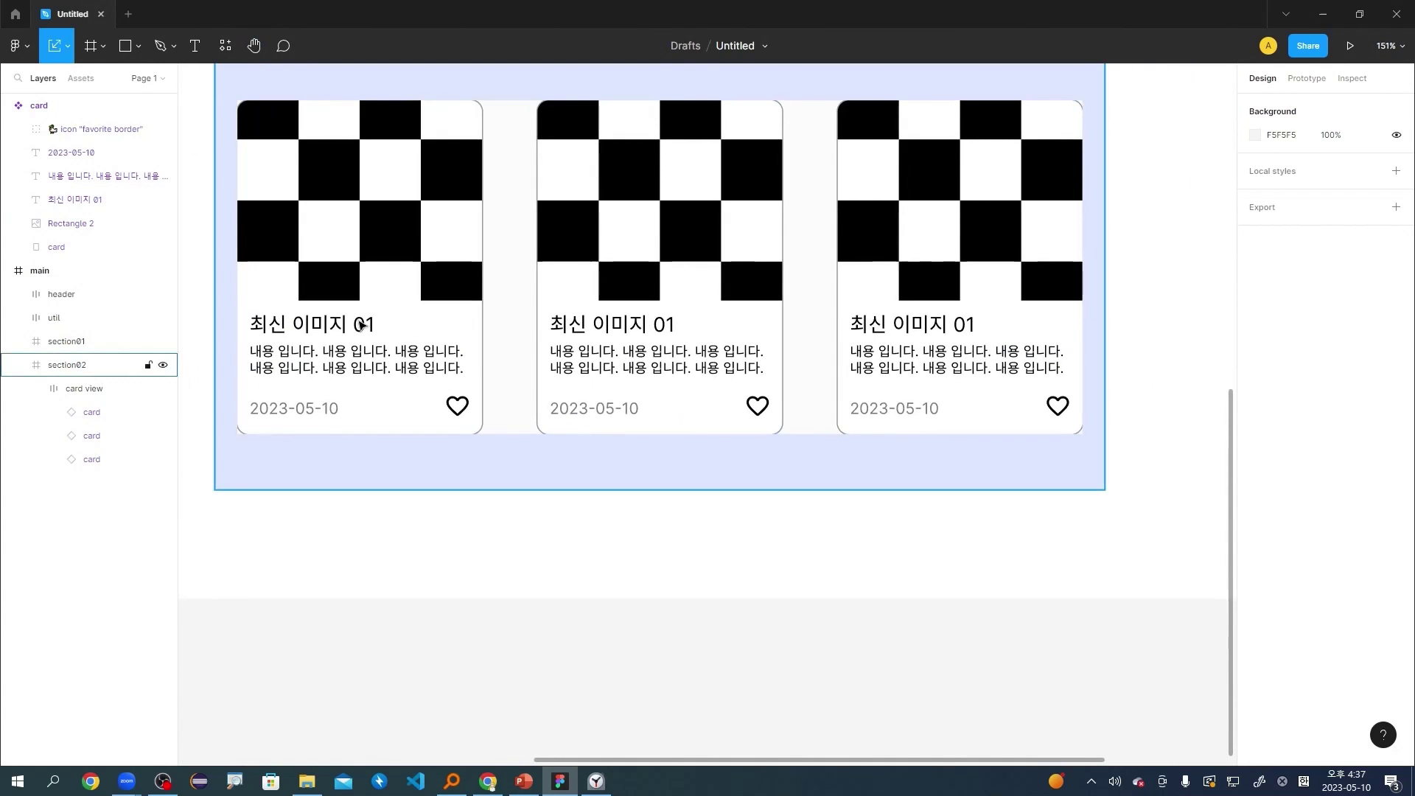
click(361, 325)
click(361, 324)
double_click(361, 324)
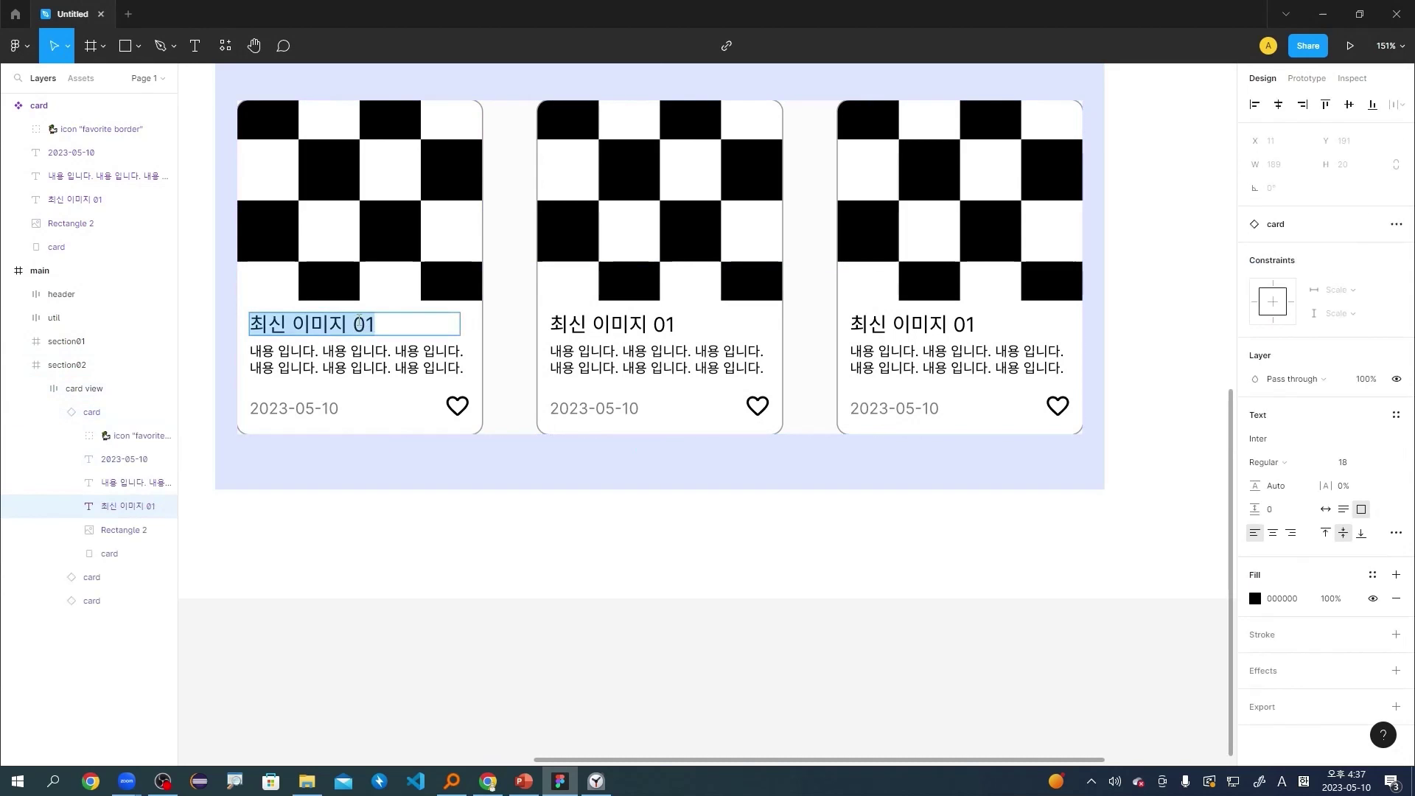
key(Right)
key(BackSpace)
text(2)
Retitle the second card instance "최신 이미지 02" and the third one "최신 이미지 03".
double_click(623, 331)
key(Right)
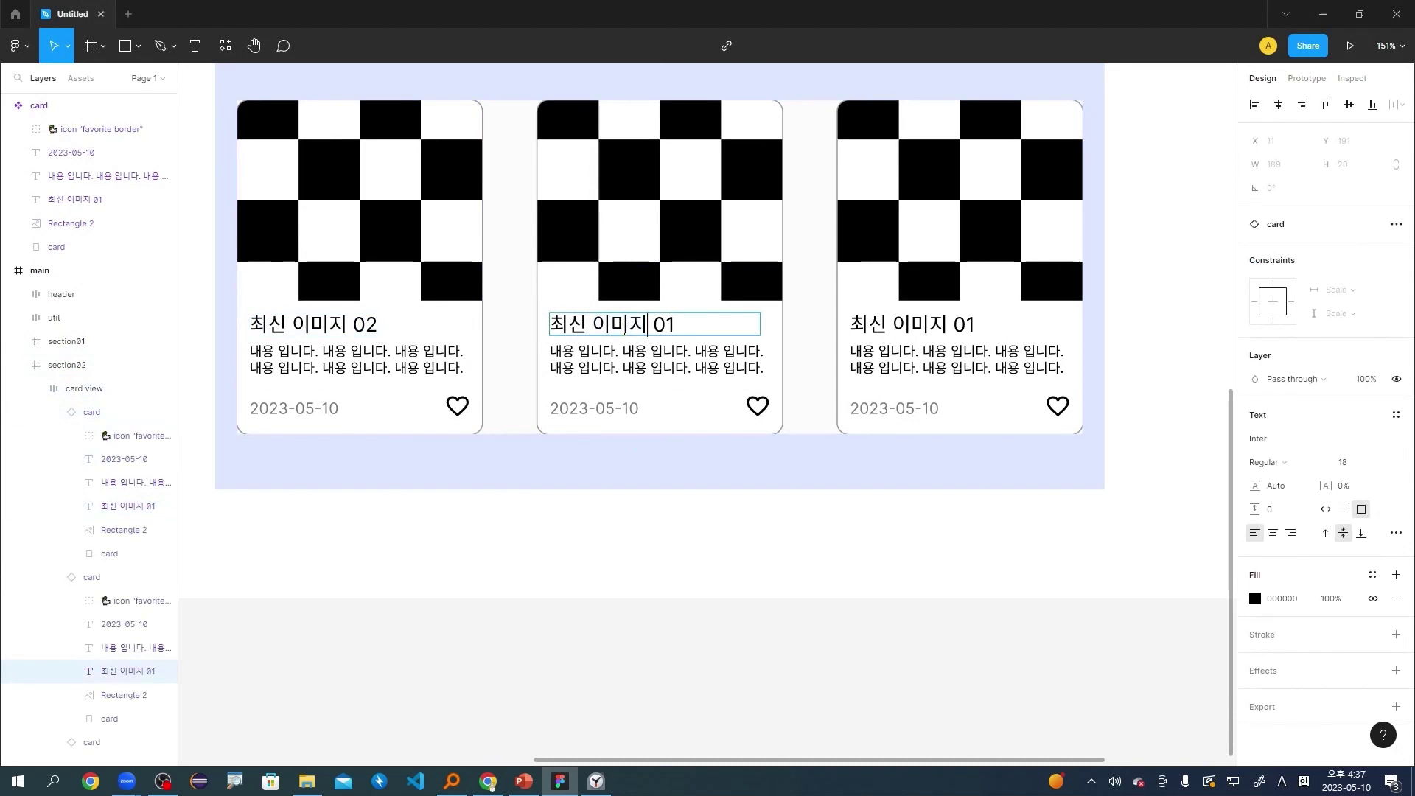
key(BackSpace)
text(2)
double_click(962, 324)
key(Right)
key(BackSpace)
text(3)
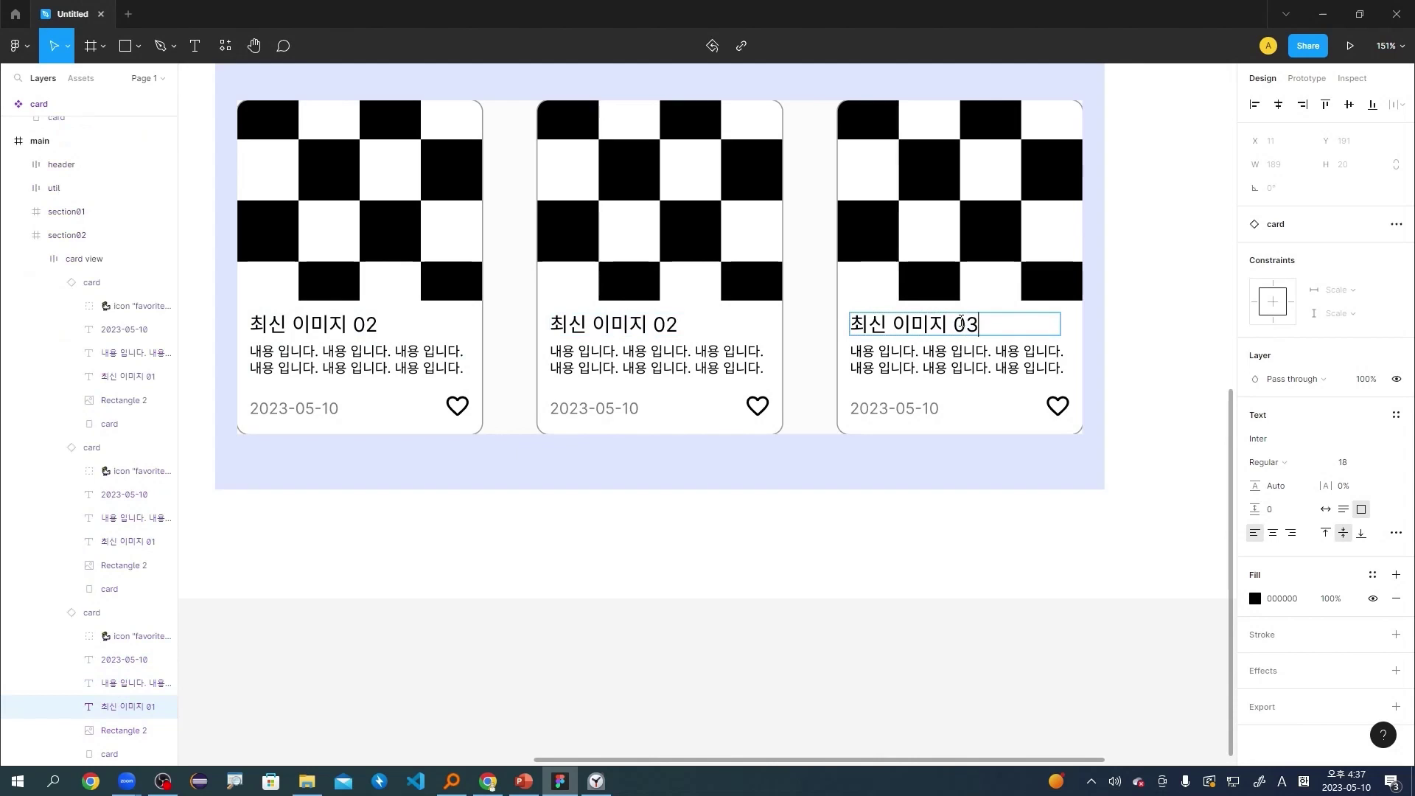
key(Escape)
click(774, 572)
Correct the first card instance's title to "최신 이미지 01".
ctrl+scroll(727, 474, down, 3)
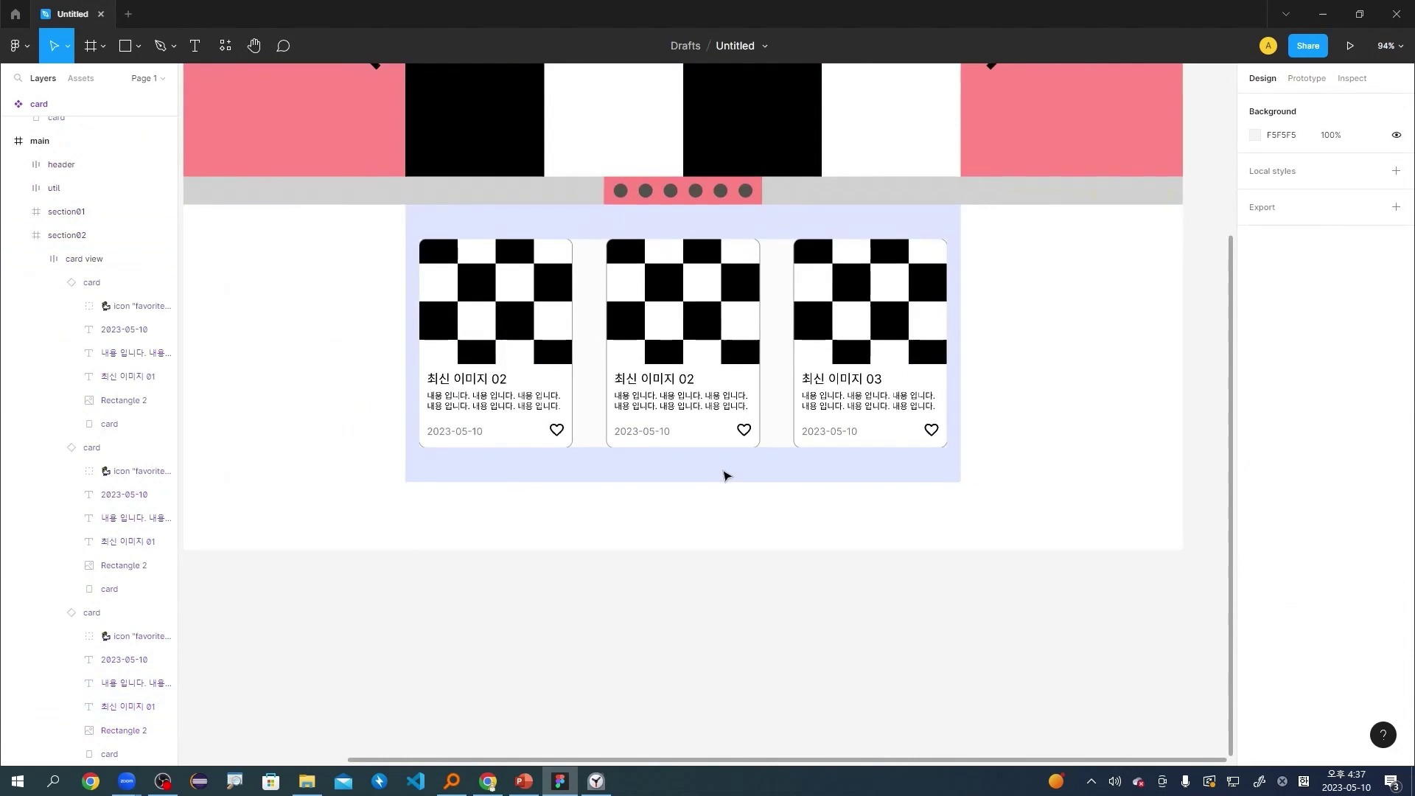
click(479, 374)
double_click(468, 369)
double_click(469, 369)
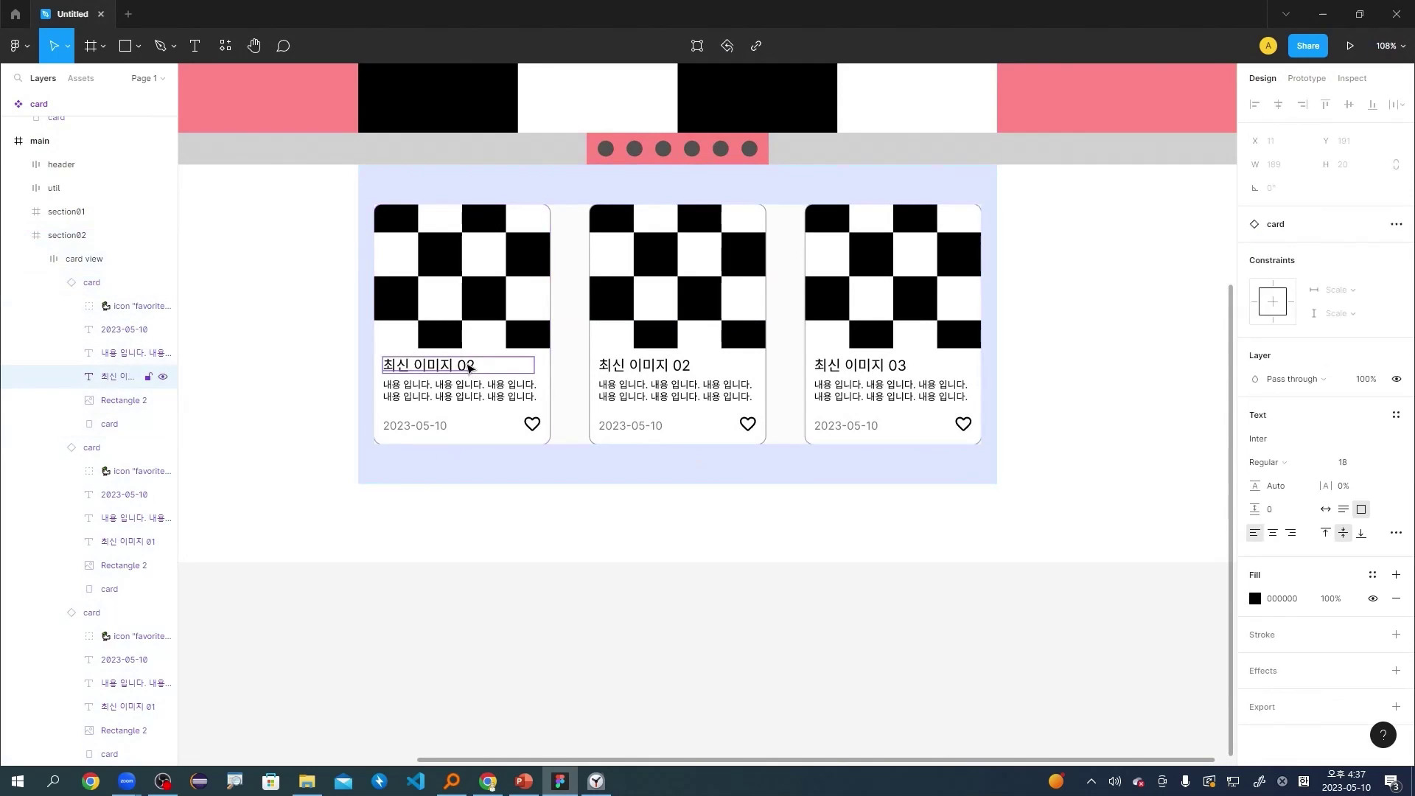
double_click(470, 368)
key(BackSpace)
text(1)
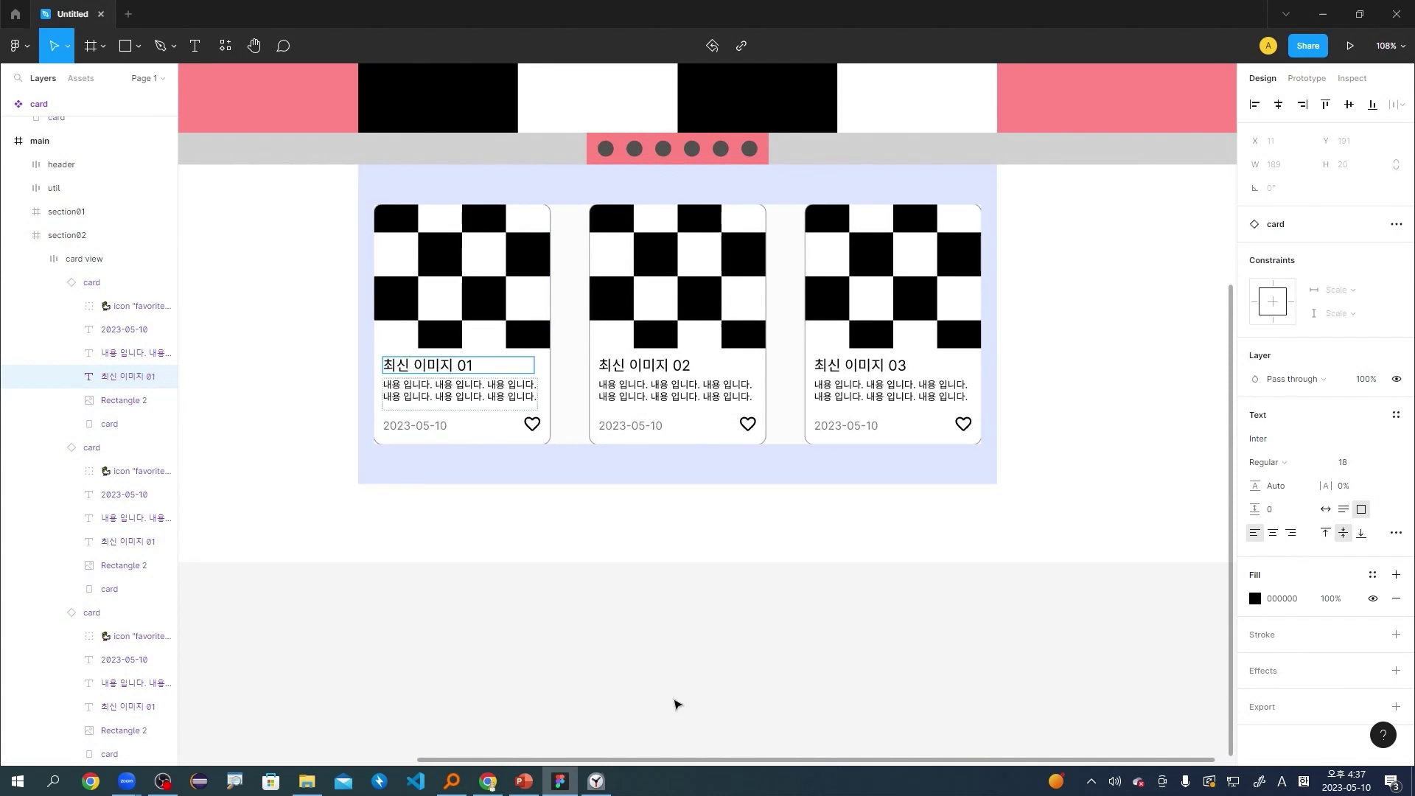
key(Escape)
Center-align the title text in the main card component and compare it with the three instances.
scroll(683, 490, up, 3)
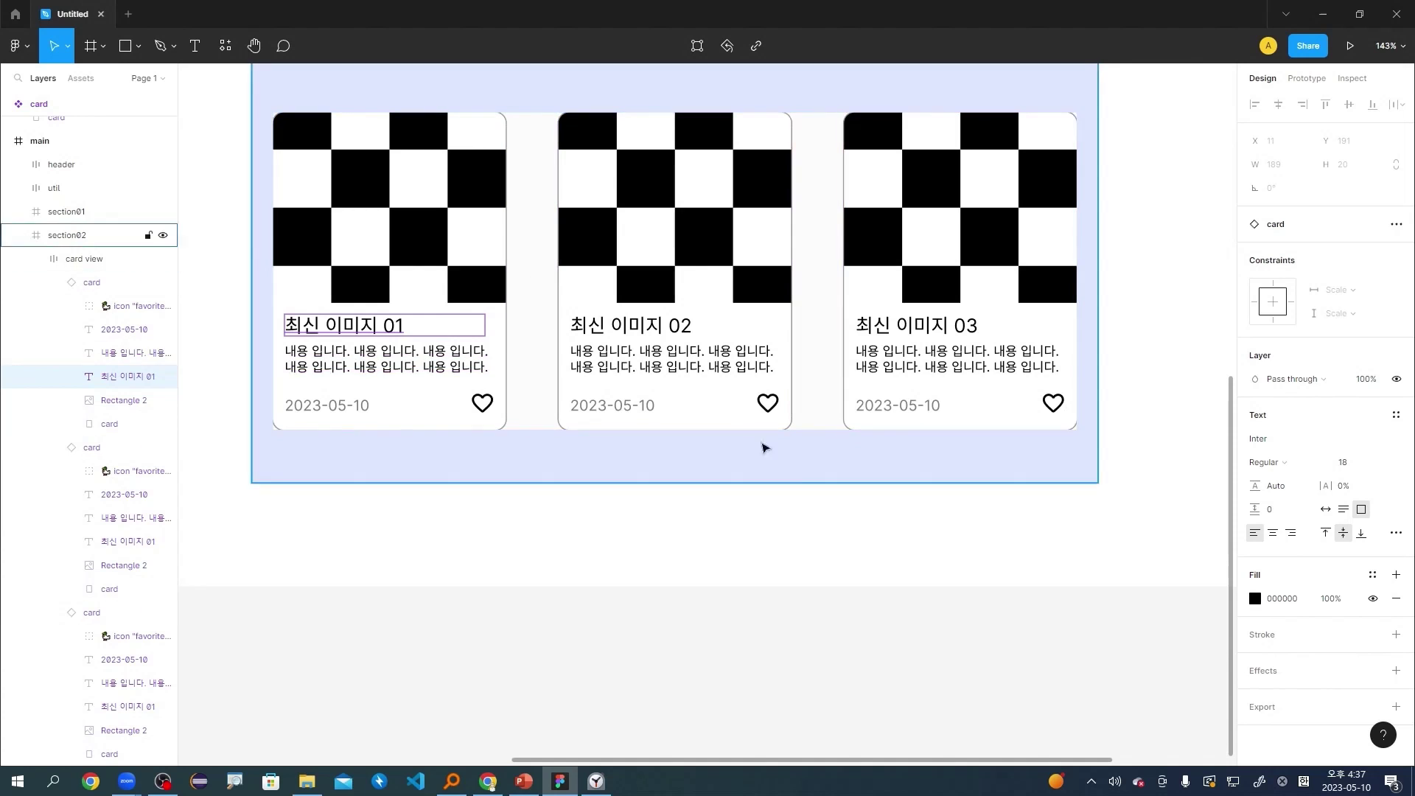
key(h)
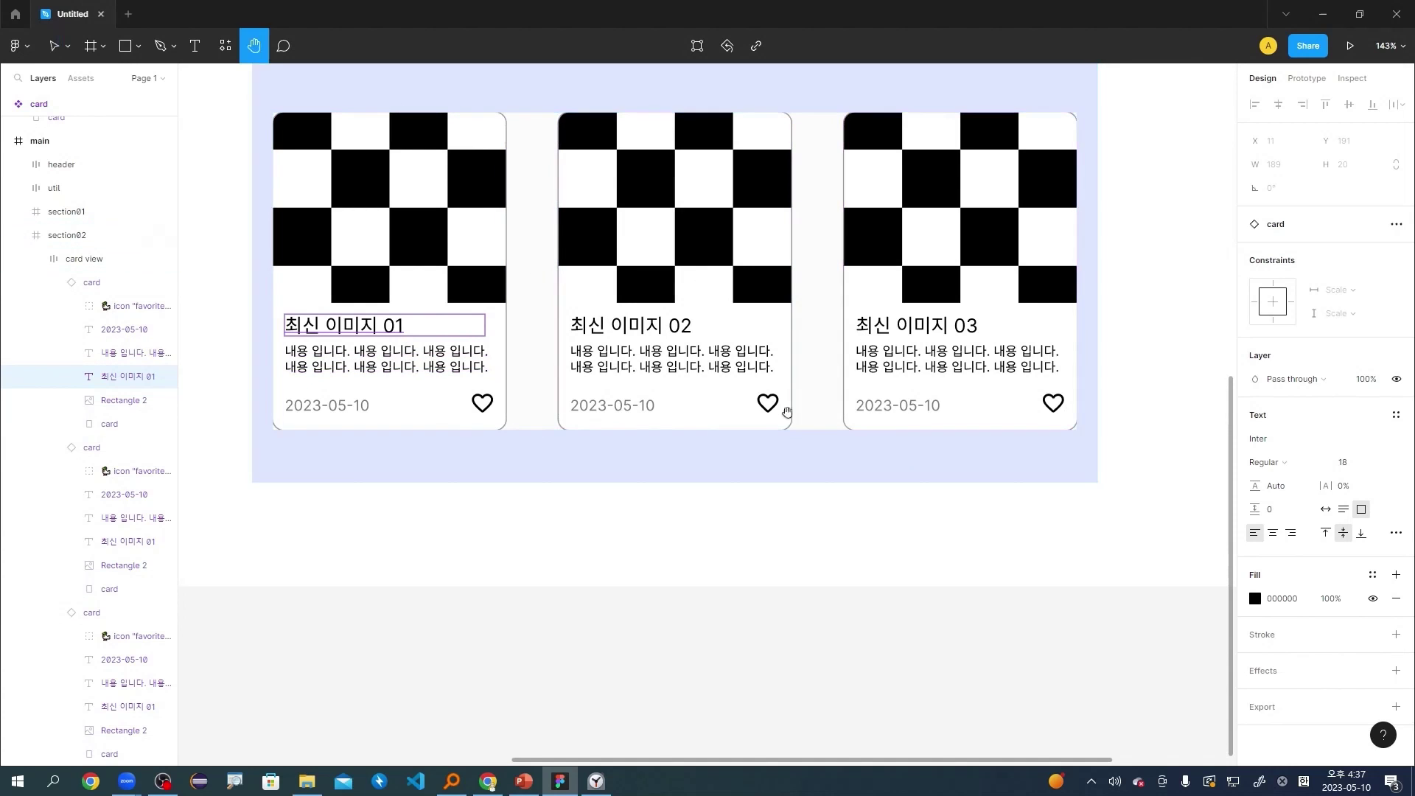
scroll(618, 352, left, 5)
scroll(877, 365, down, 3)
scroll(594, 375, up, 2)
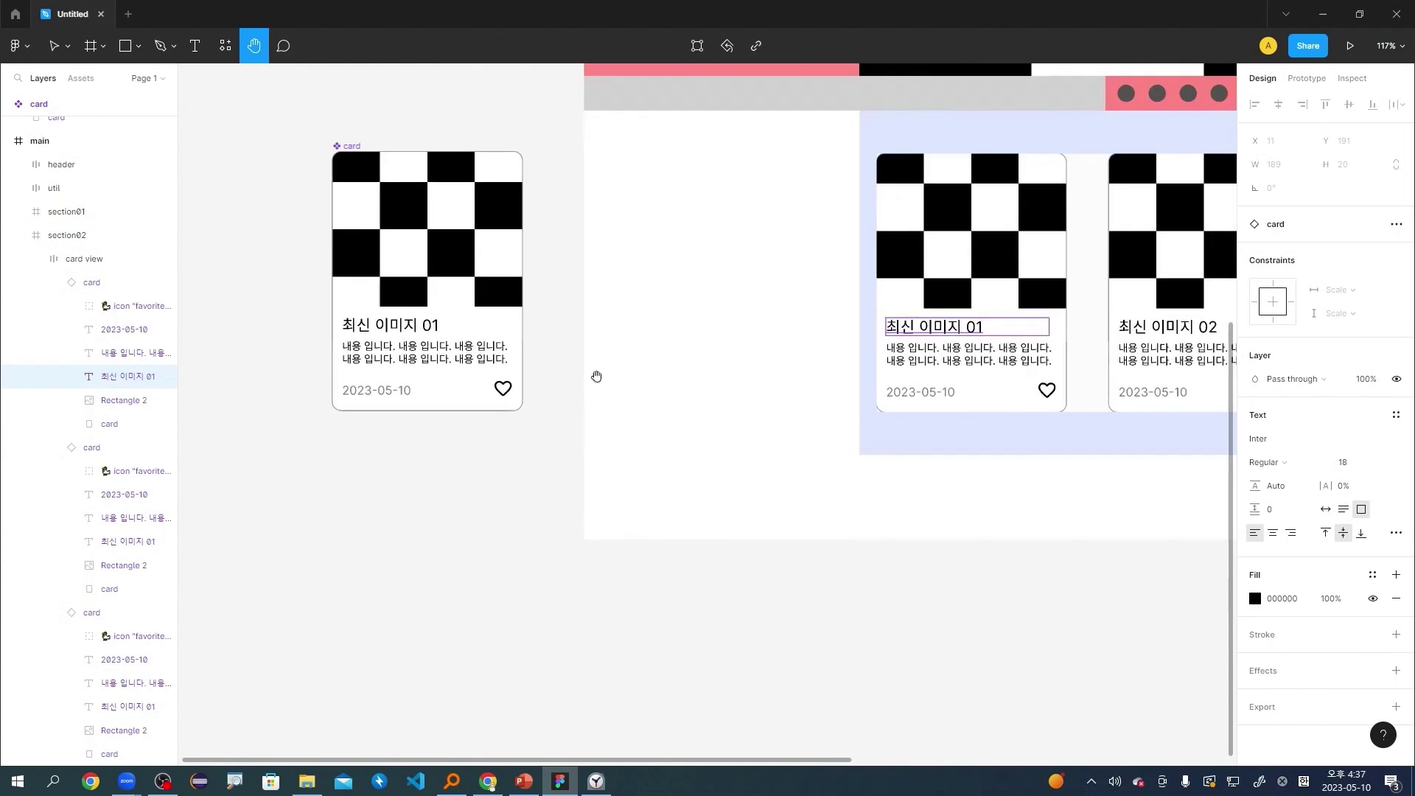
key(v)
click(420, 329)
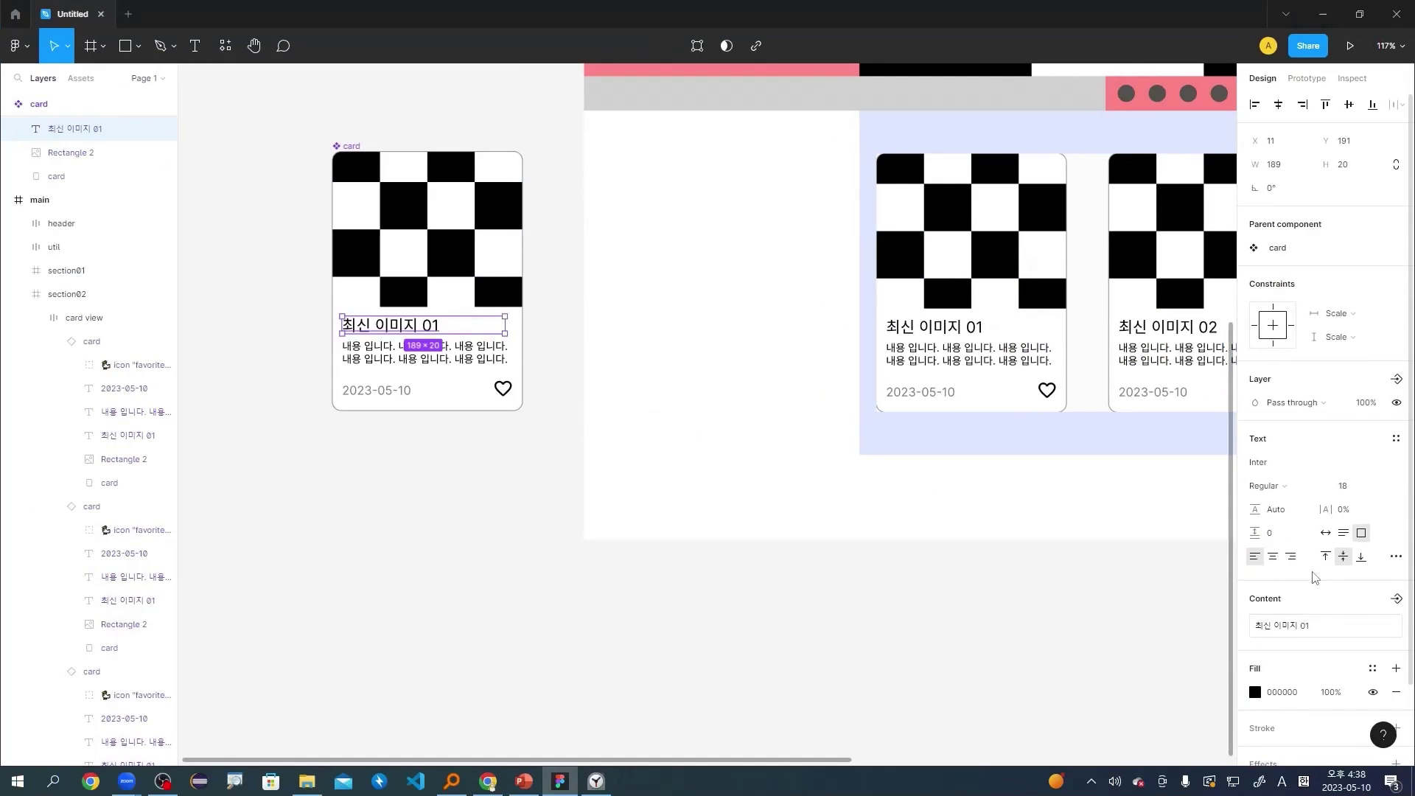
click(1274, 558)
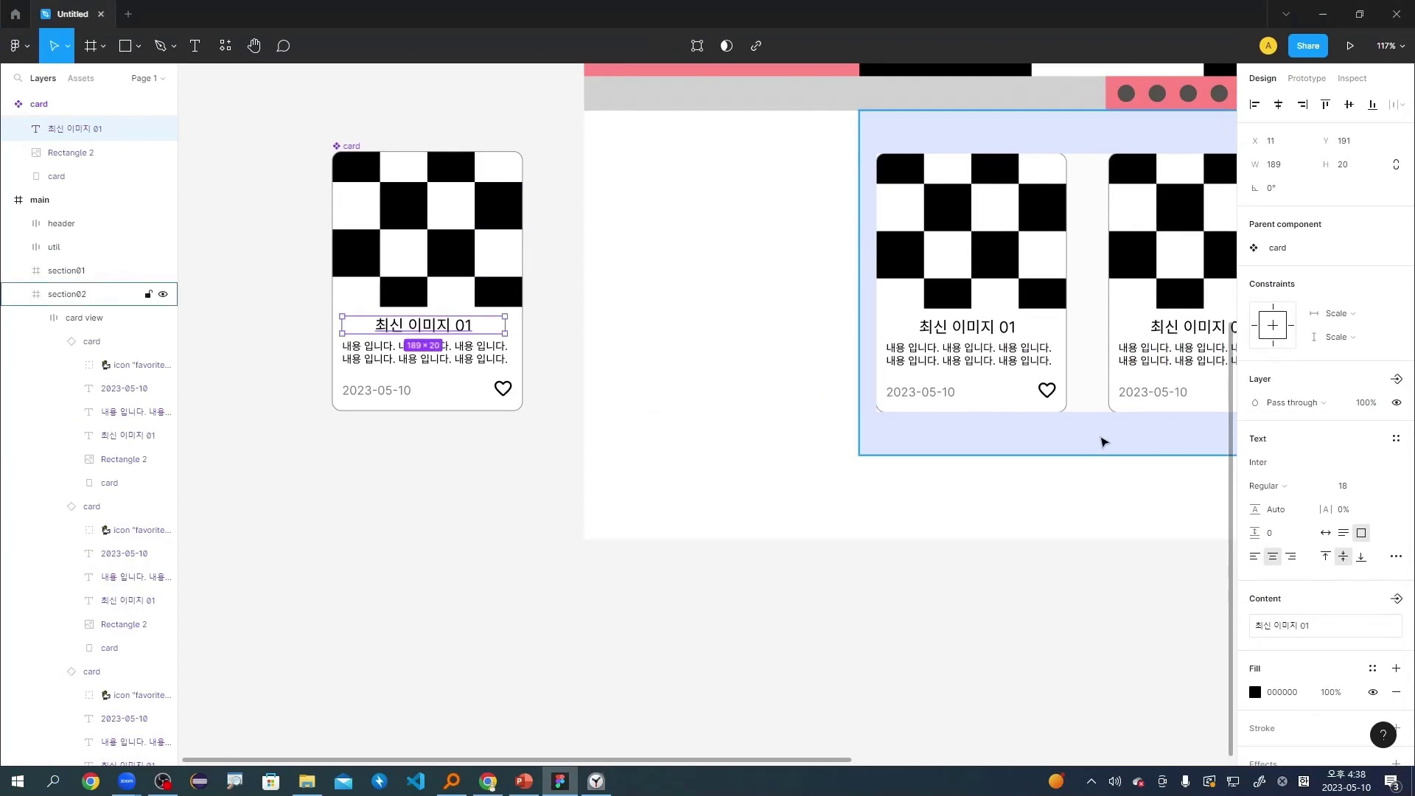
key(space)
drag(1103, 440, 809, 416)
scroll(809, 416, down, 2)
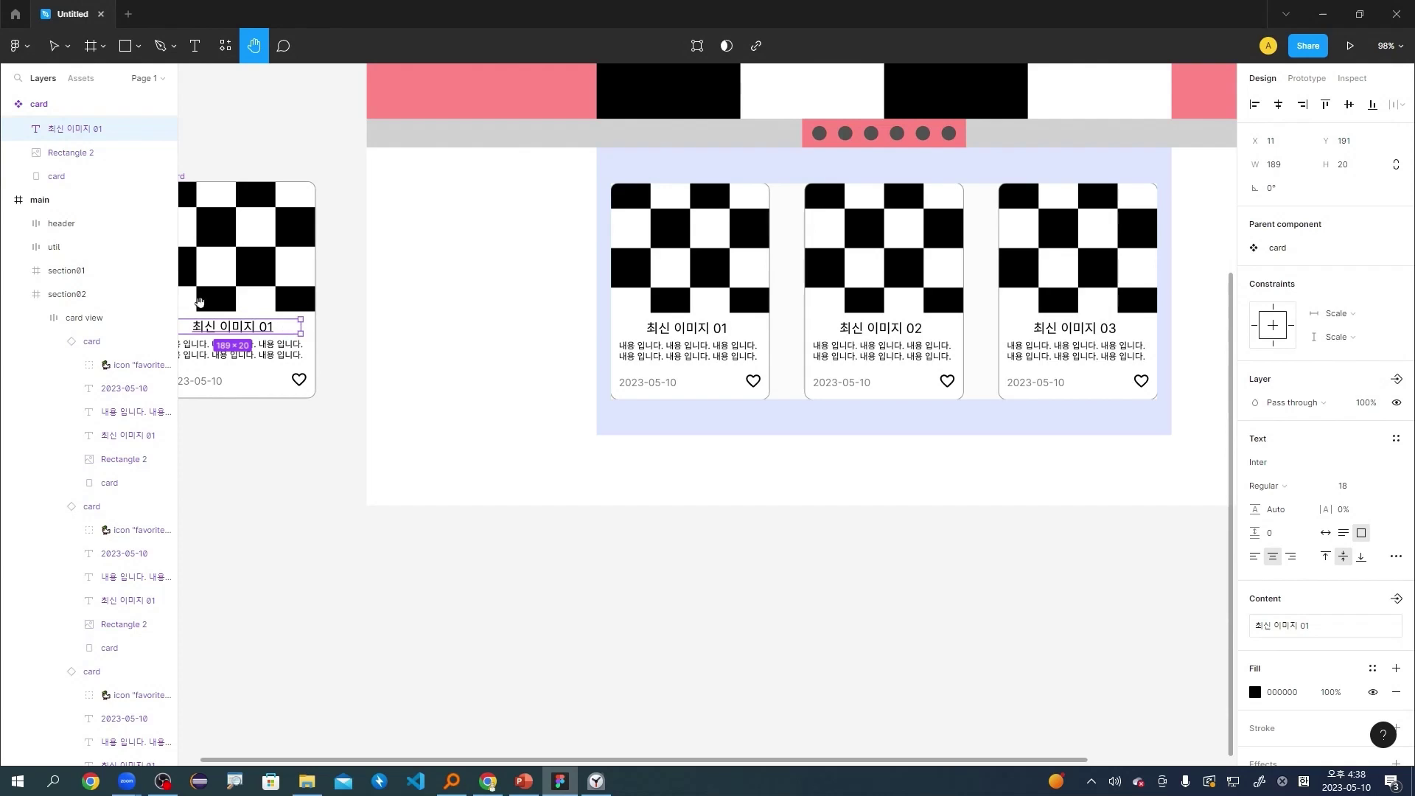
Collapse the expanded card instances inside the card view layer.
click(55, 343)
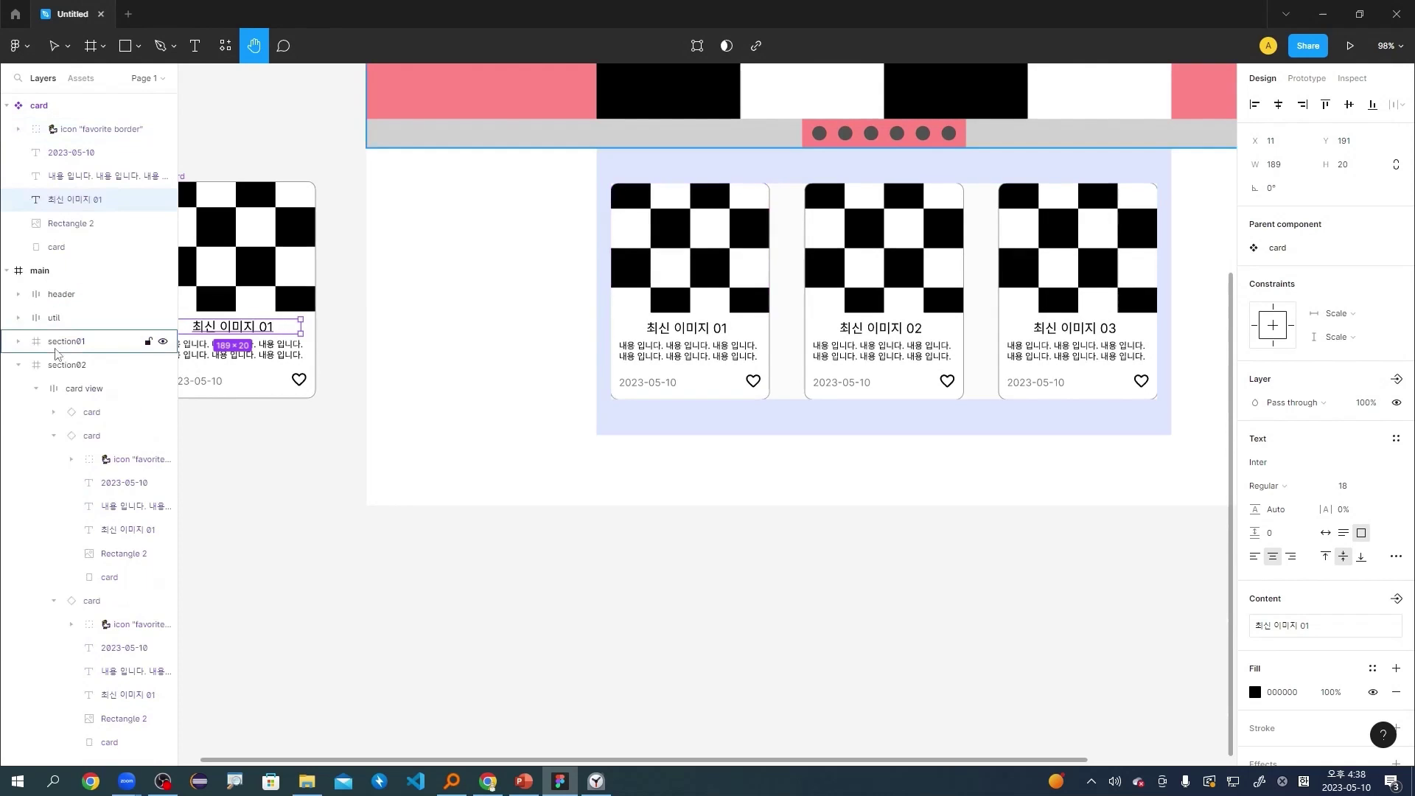
click(53, 435)
click(53, 459)
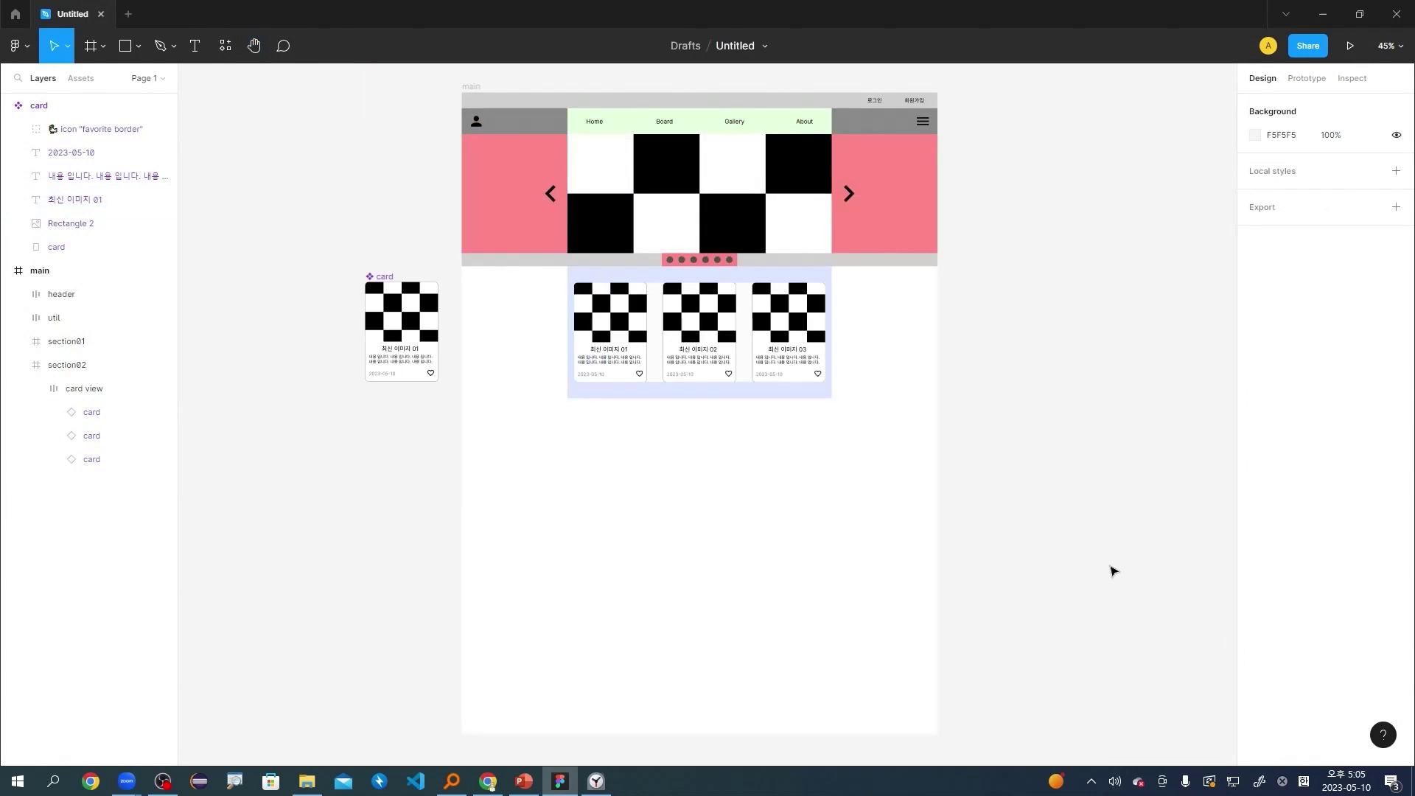
Collapse the card component, header and section02 layers, keeping the empty area below the cards in view.
scroll(634, 521, up, 5)
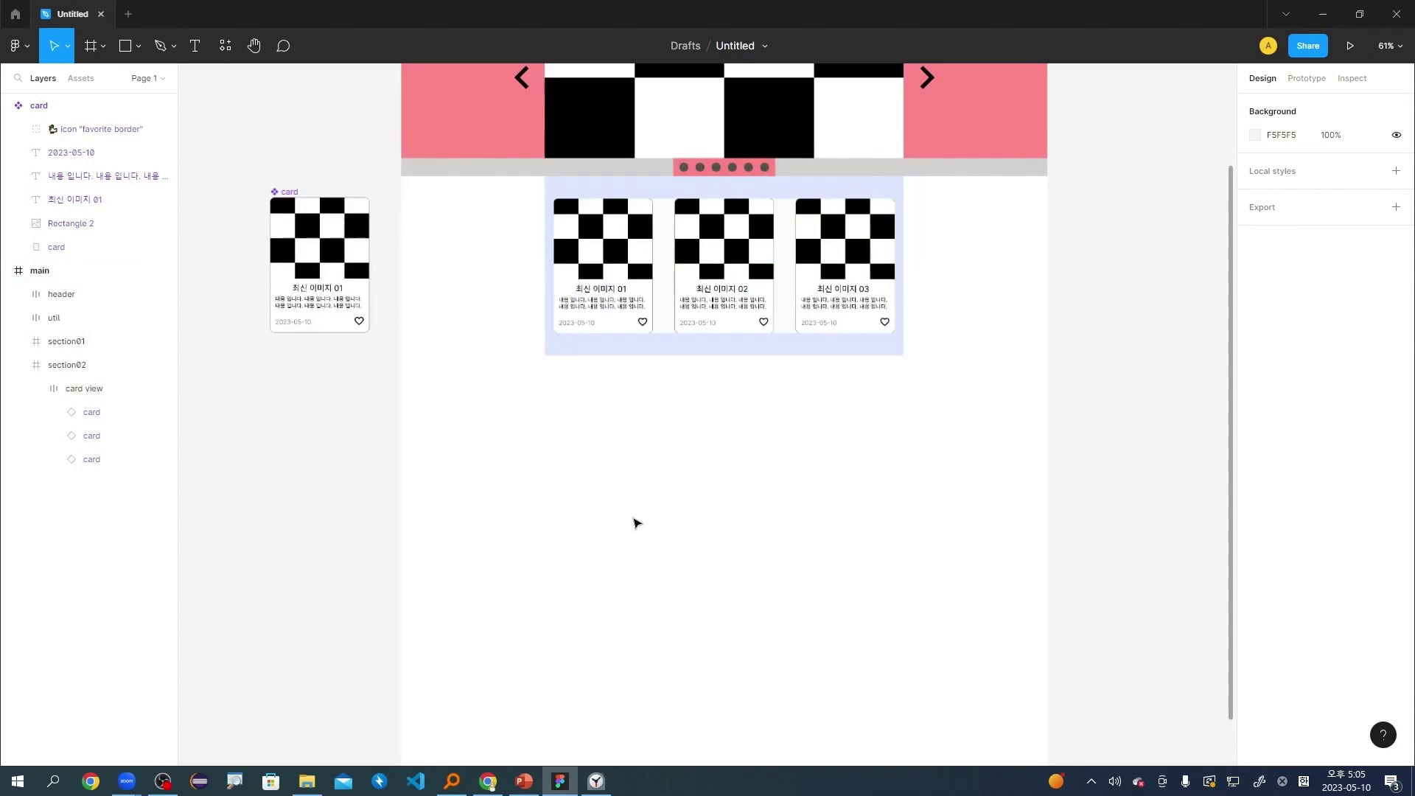
key(h)
drag(872, 489, 779, 437)
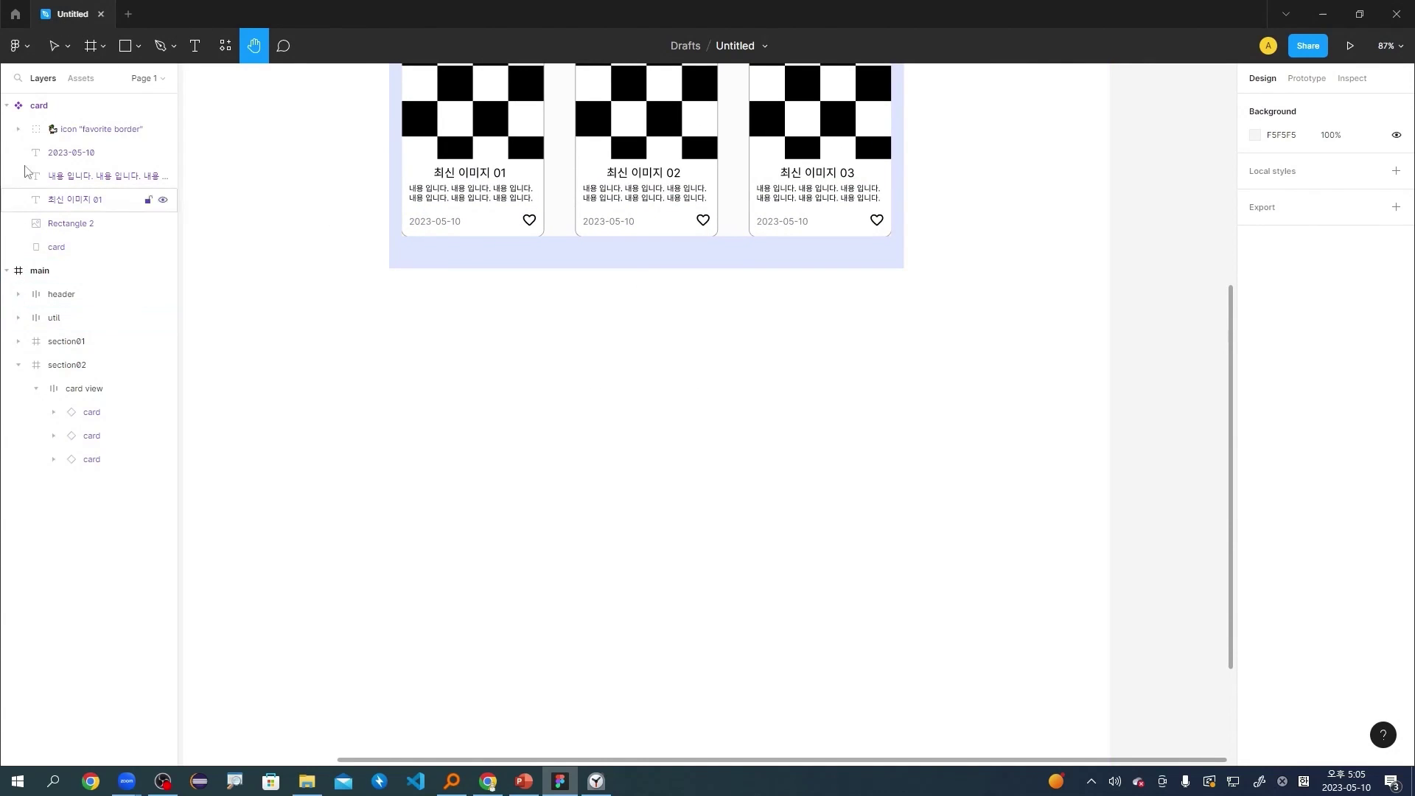
click(7, 105)
click(18, 153)
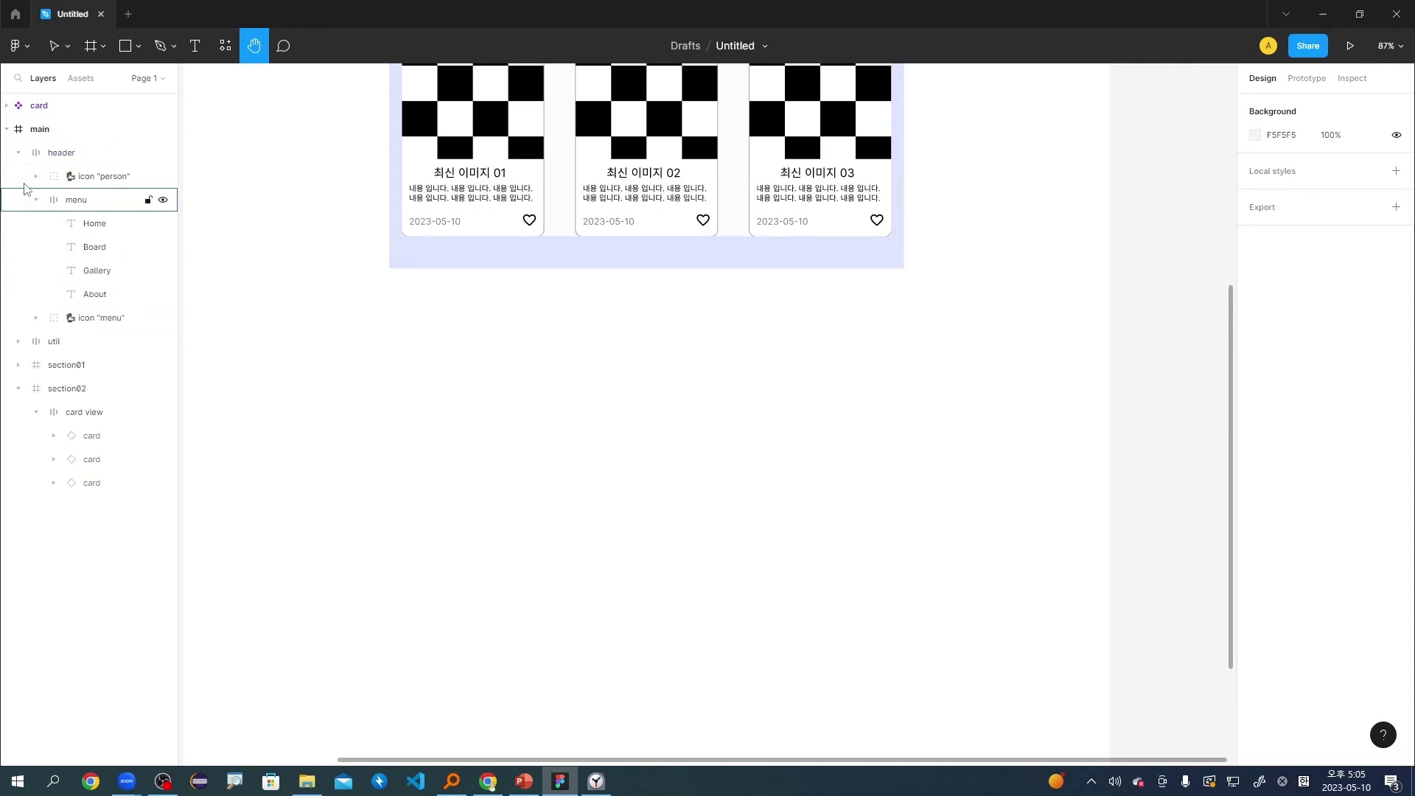
click(19, 153)
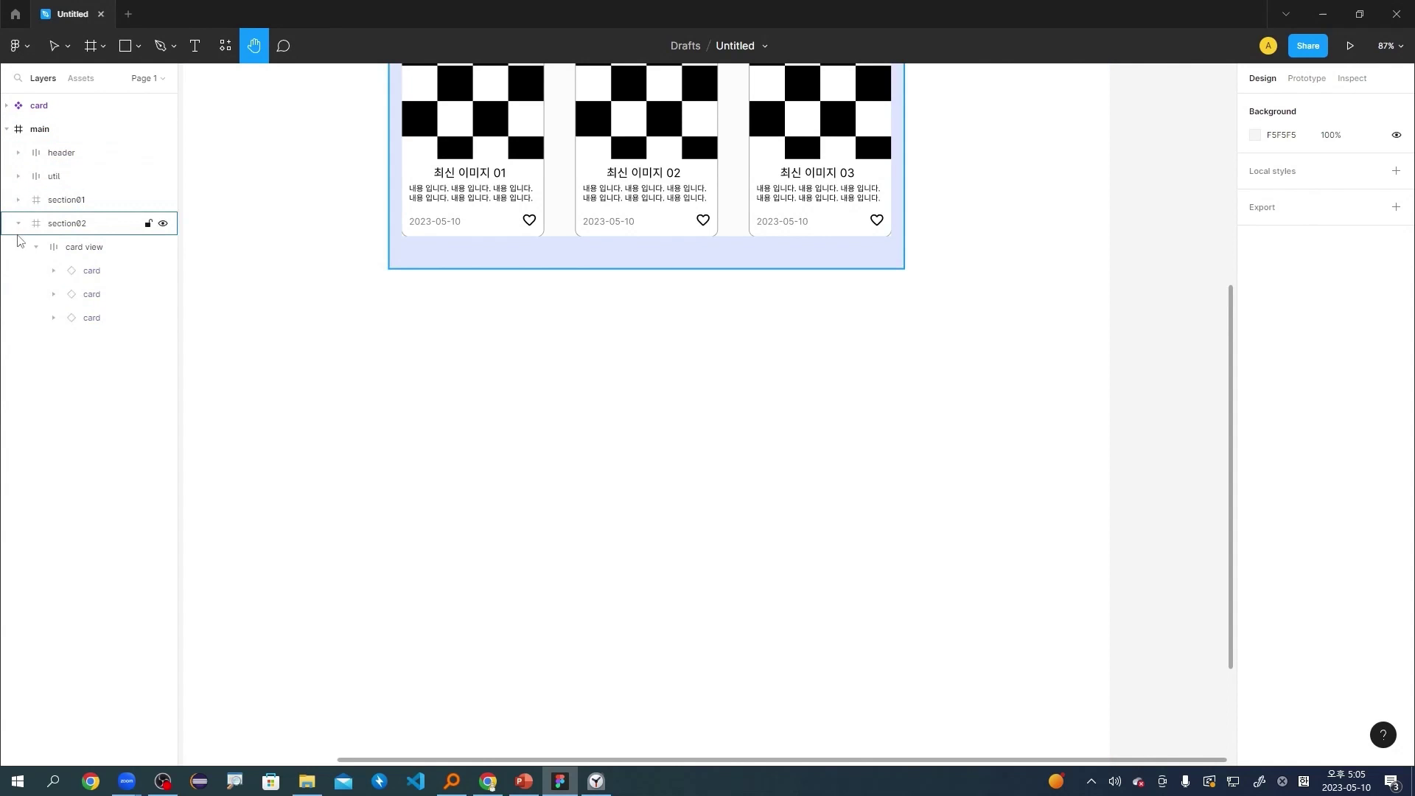
click(18, 224)
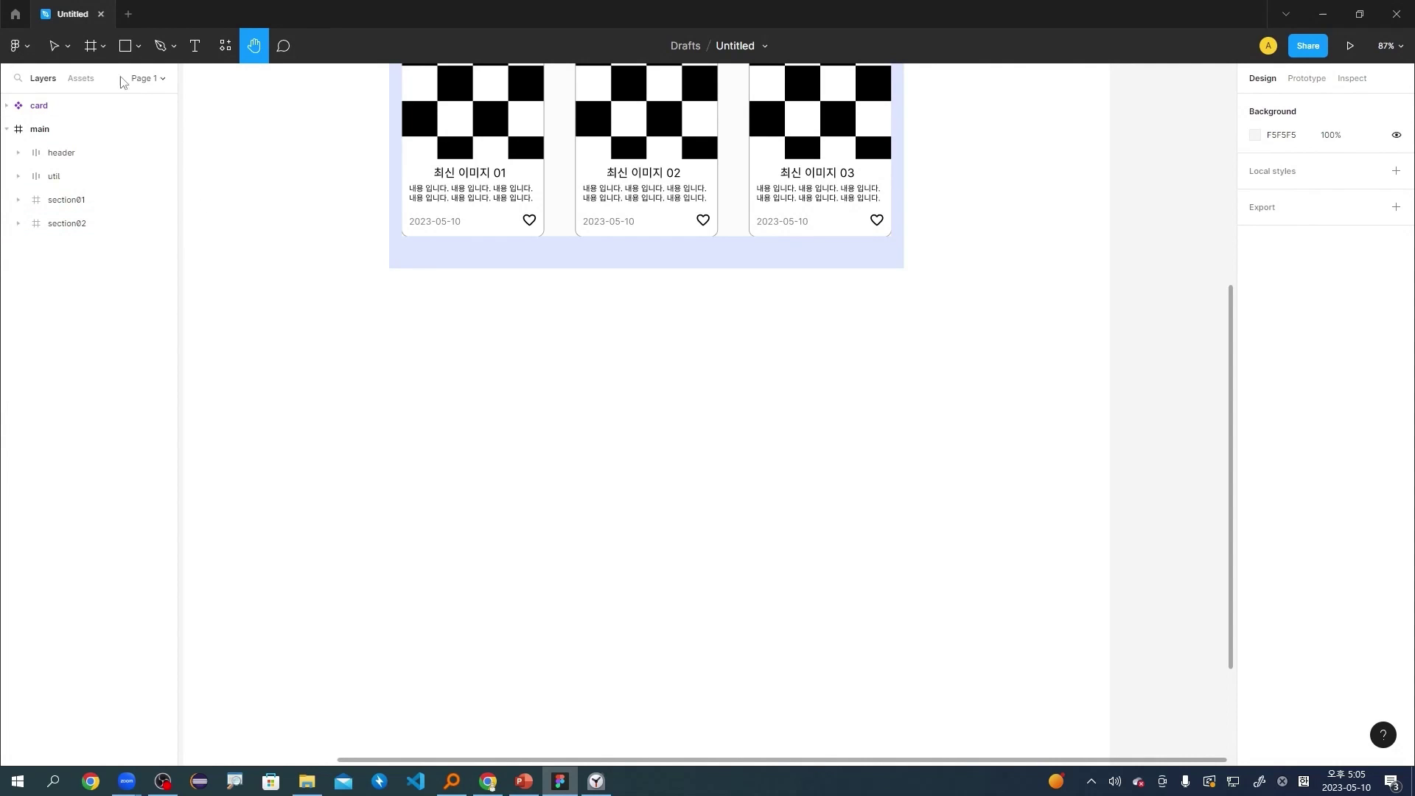
Draw a frame 800 wide just below section02 in the main frame and set its height to 400.
click(102, 46)
click(85, 79)
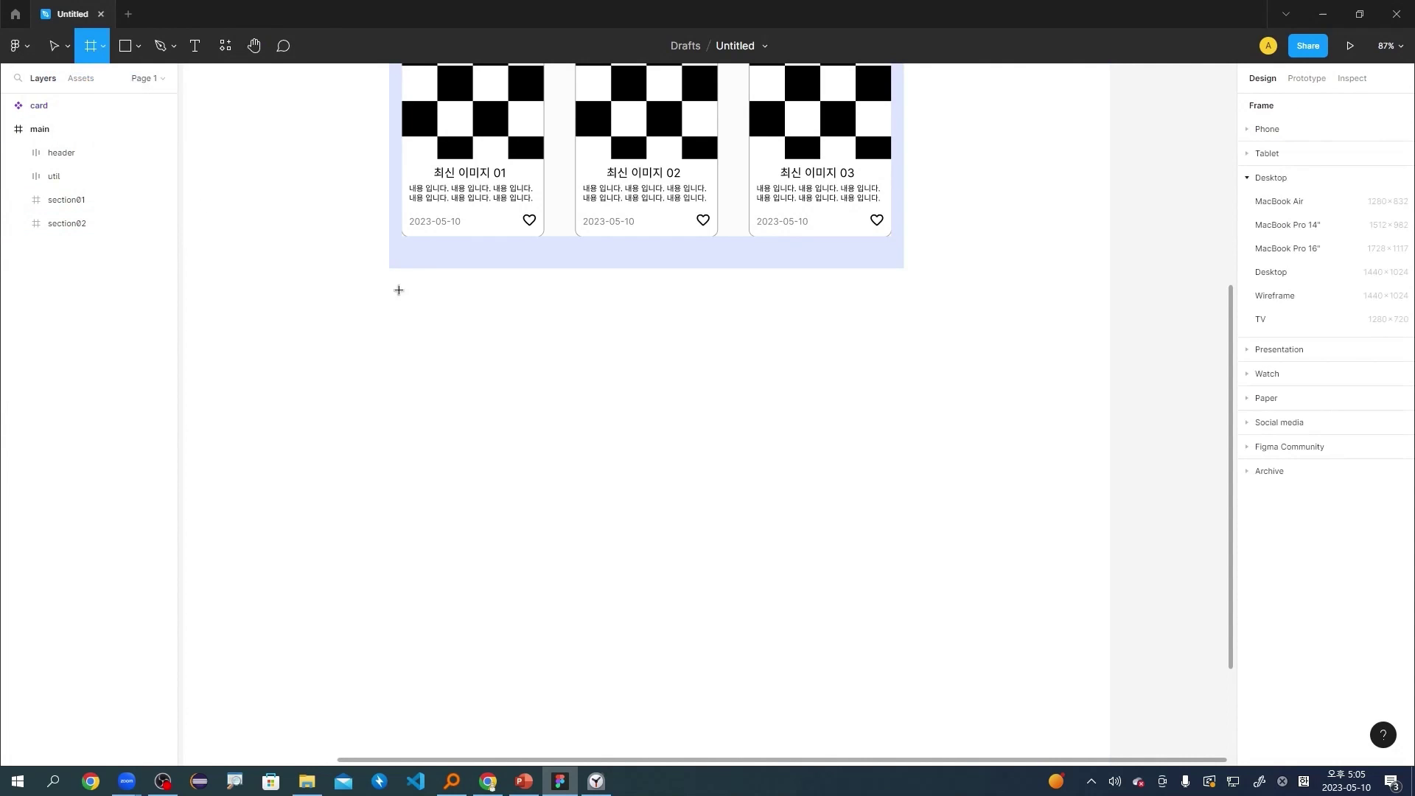
drag(389, 273, 906, 467)
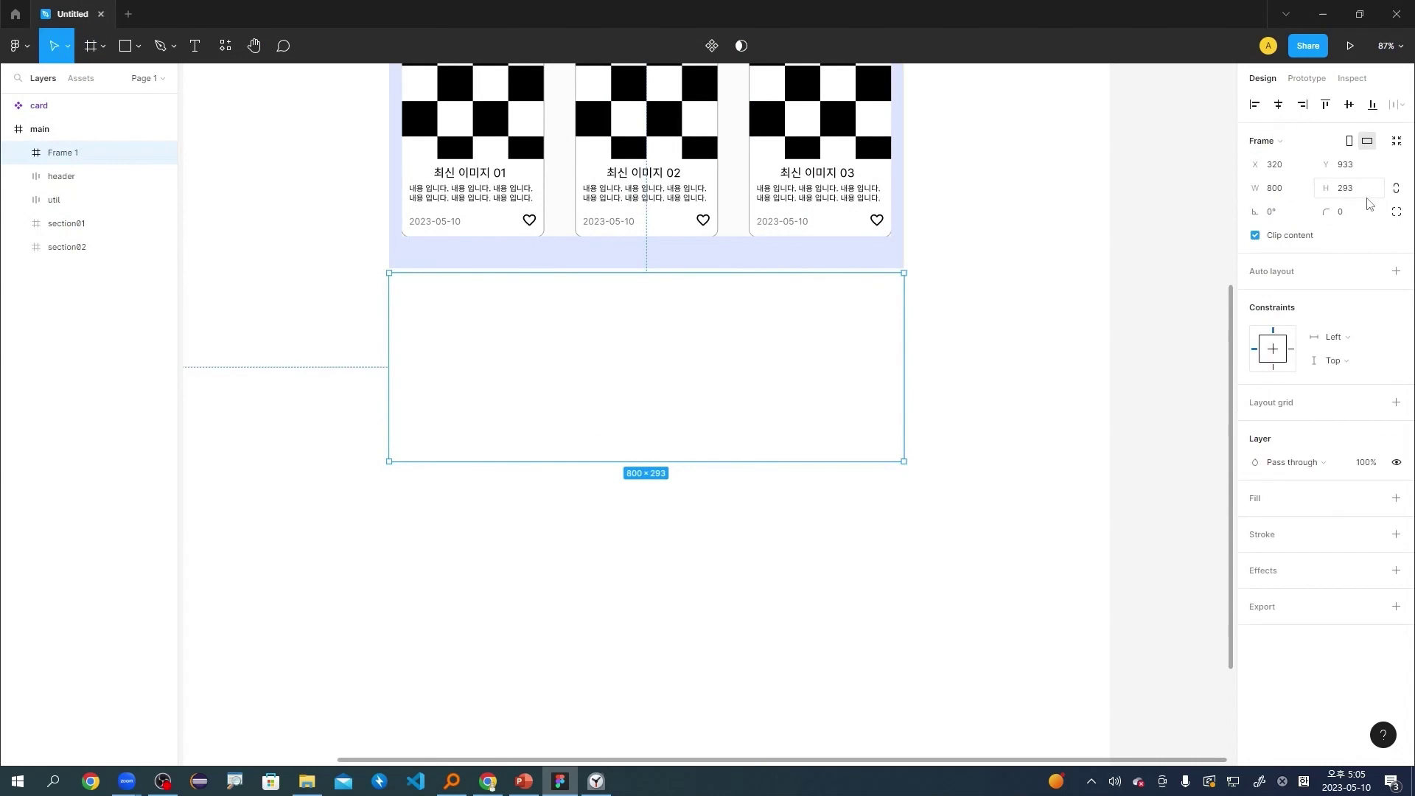
click(1367, 193)
key(Return)
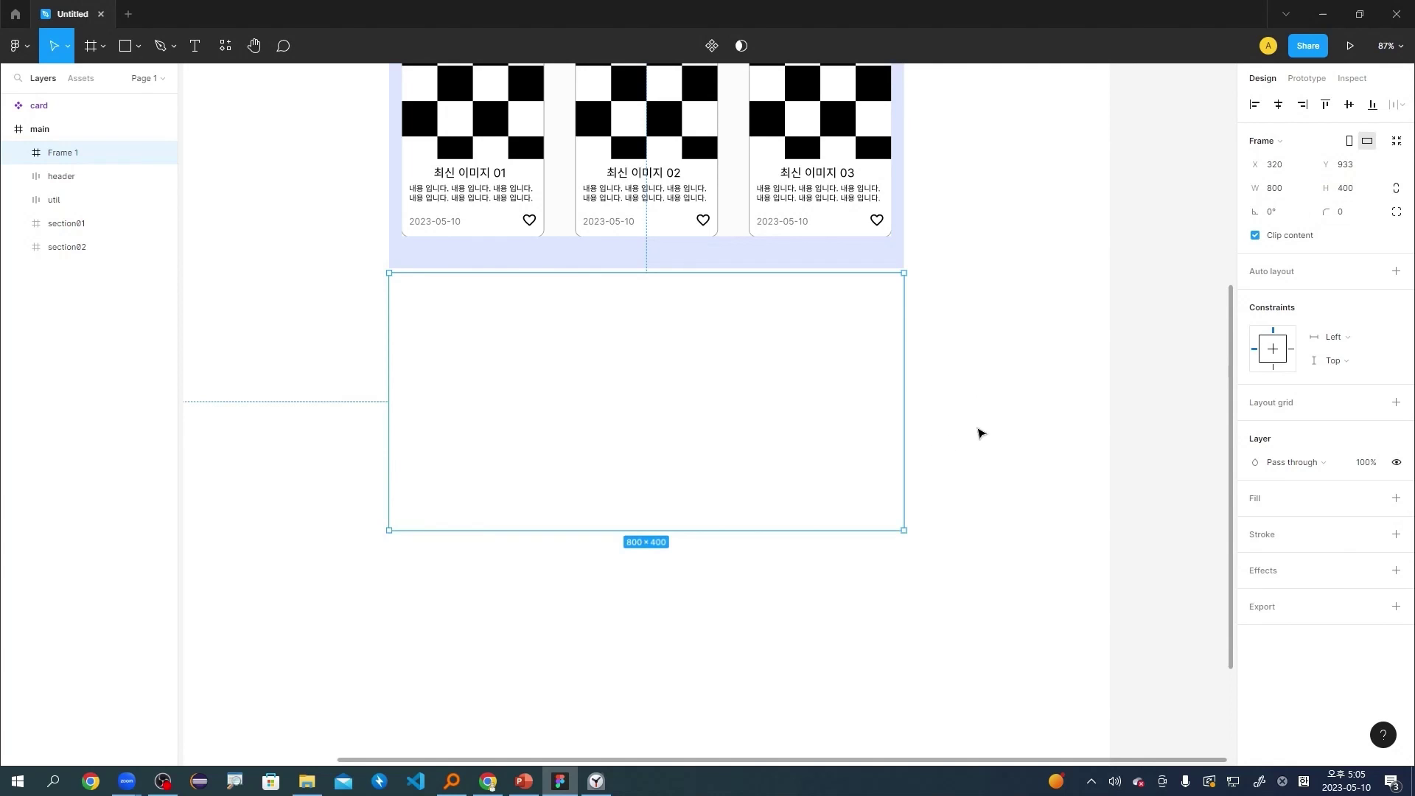
click(980, 434)
Move the new frame below section02 in the layer order and rename it section03.
click(767, 417)
drag(79, 161, 82, 264)
double_click(78, 248)
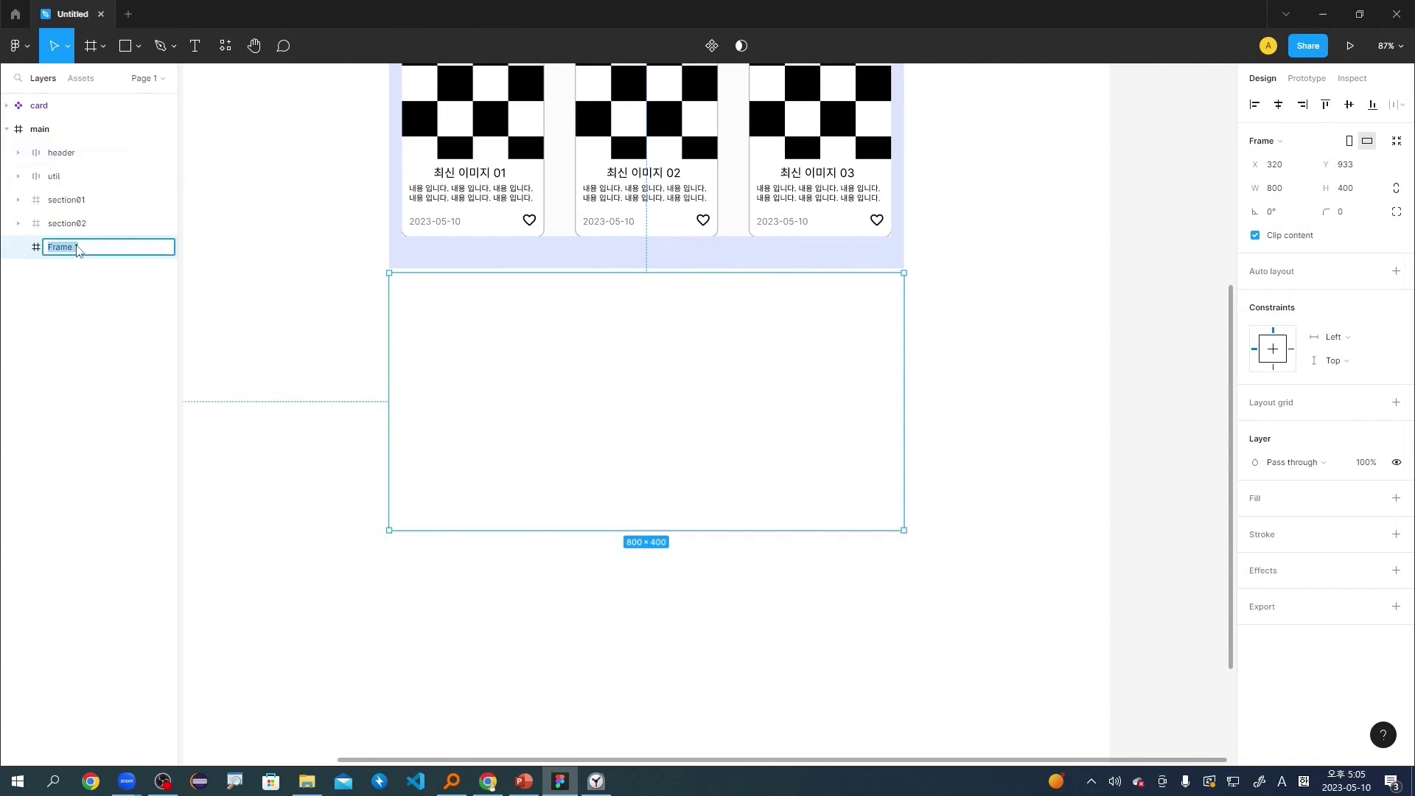
text(section03)
key(Return)
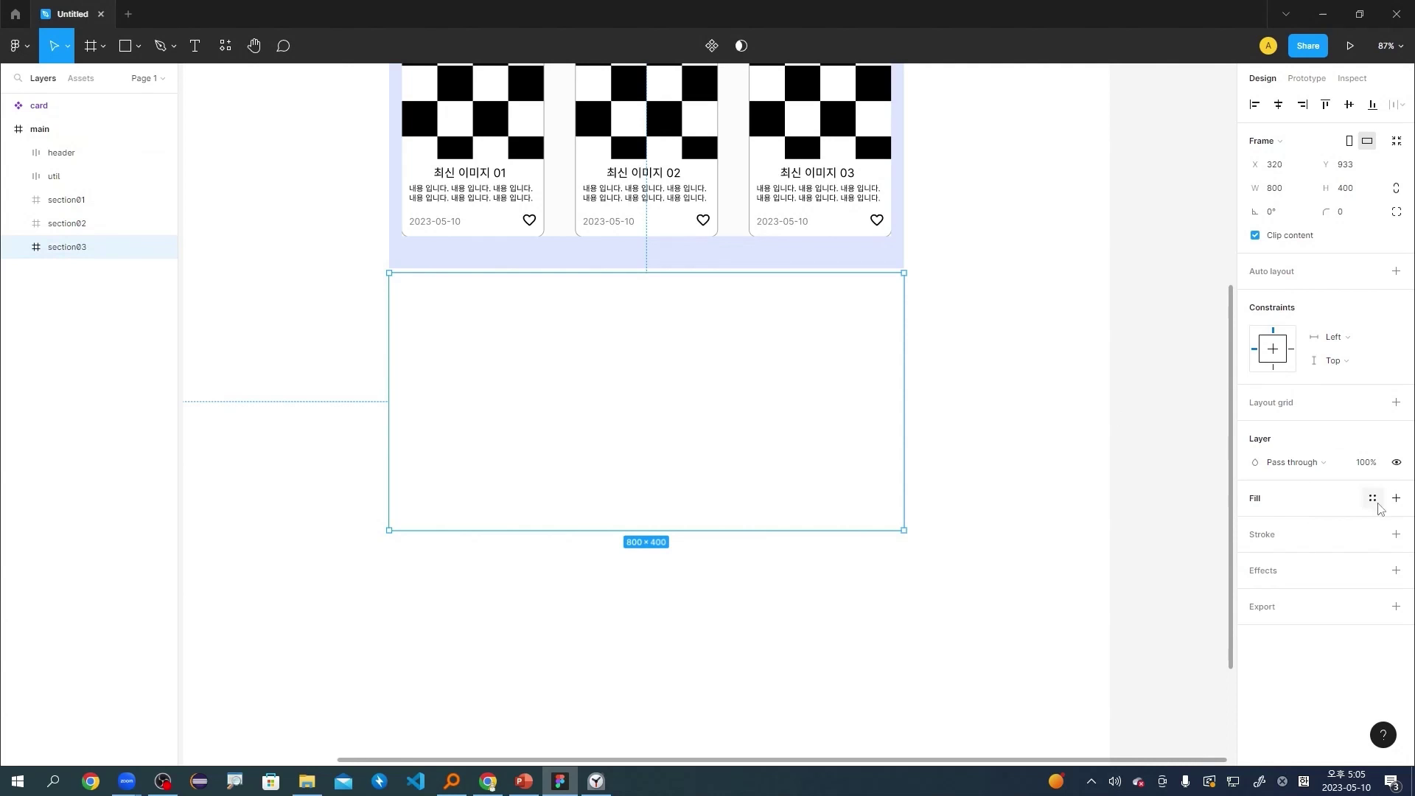
Add a light pink FFB5B5 solid fill to section03.
click(1269, 503)
click(1256, 522)
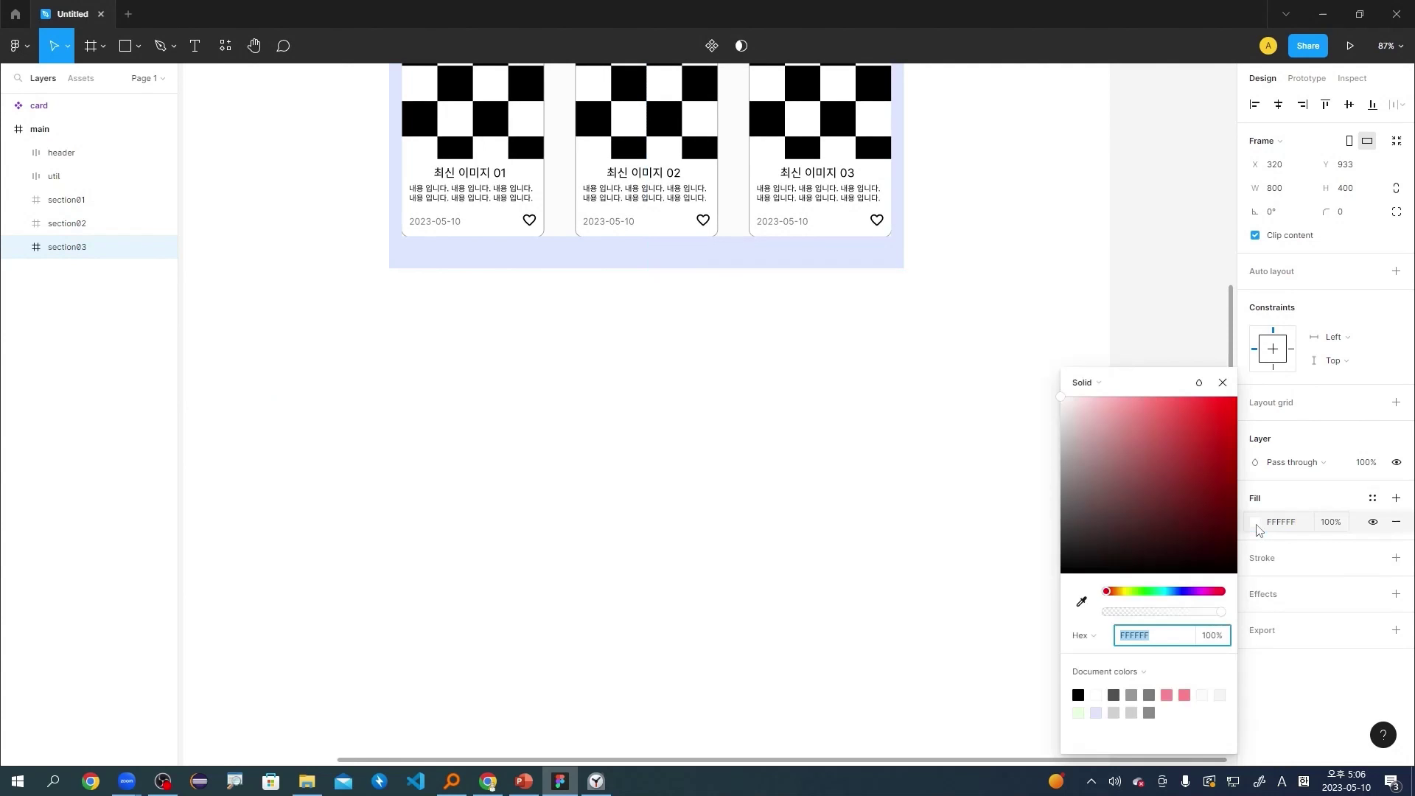
drag(1120, 509, 1115, 313)
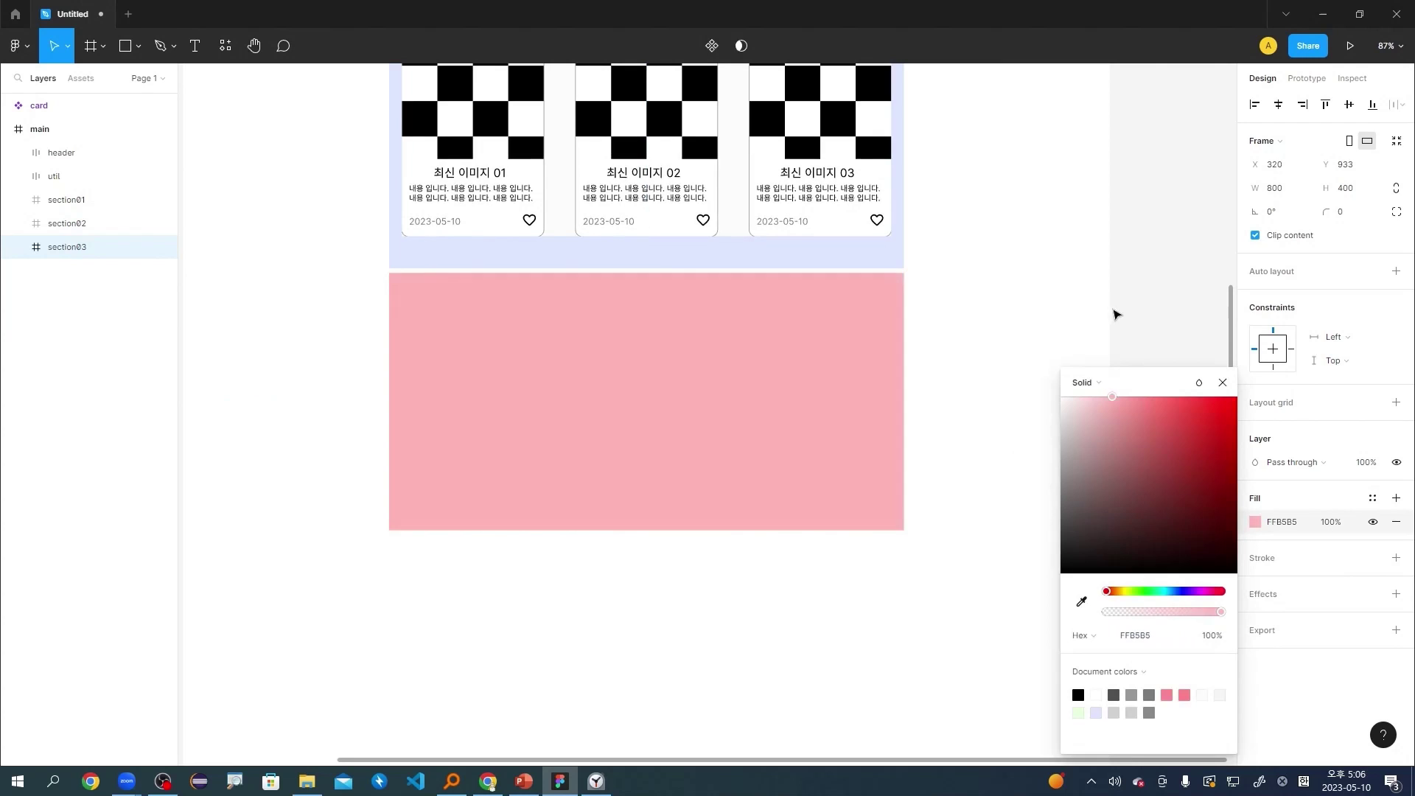
click(1010, 338)
Move section03 up to Y 926 so it sits flush against section02's lower edge.
drag(698, 400, 696, 397)
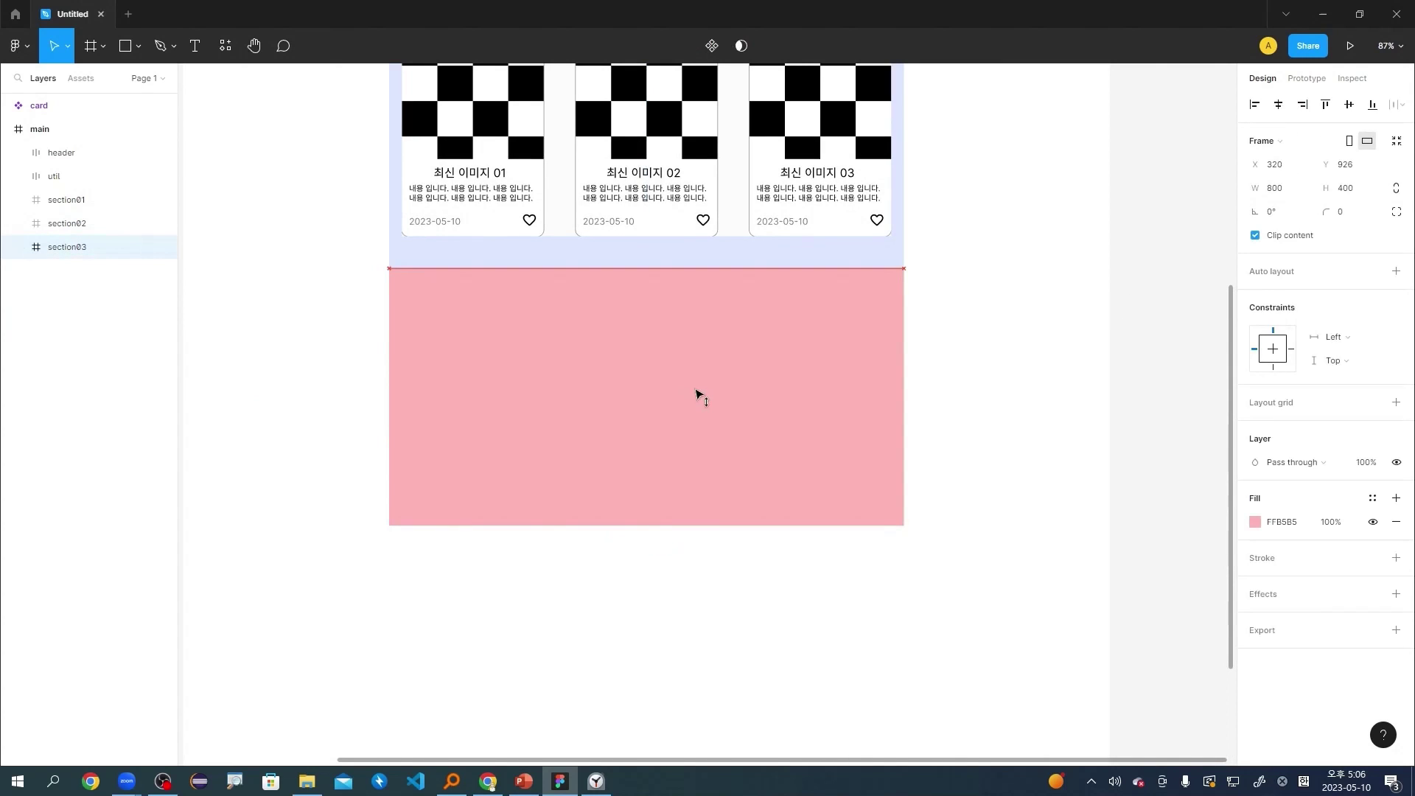
click(1014, 376)
click(781, 418)
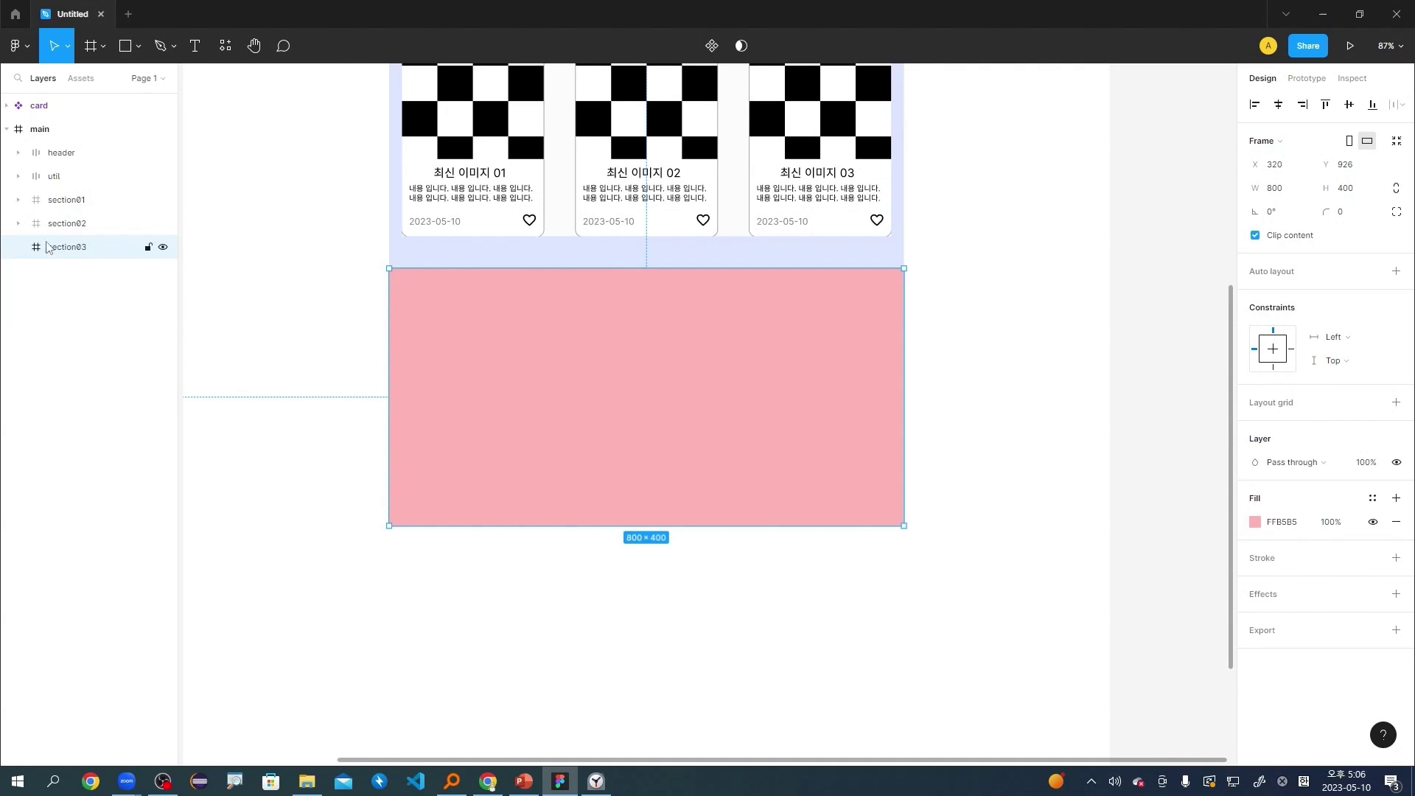
Draw a frame about 800 by 308 inside section03, spanning its full width.
click(102, 45)
click(84, 79)
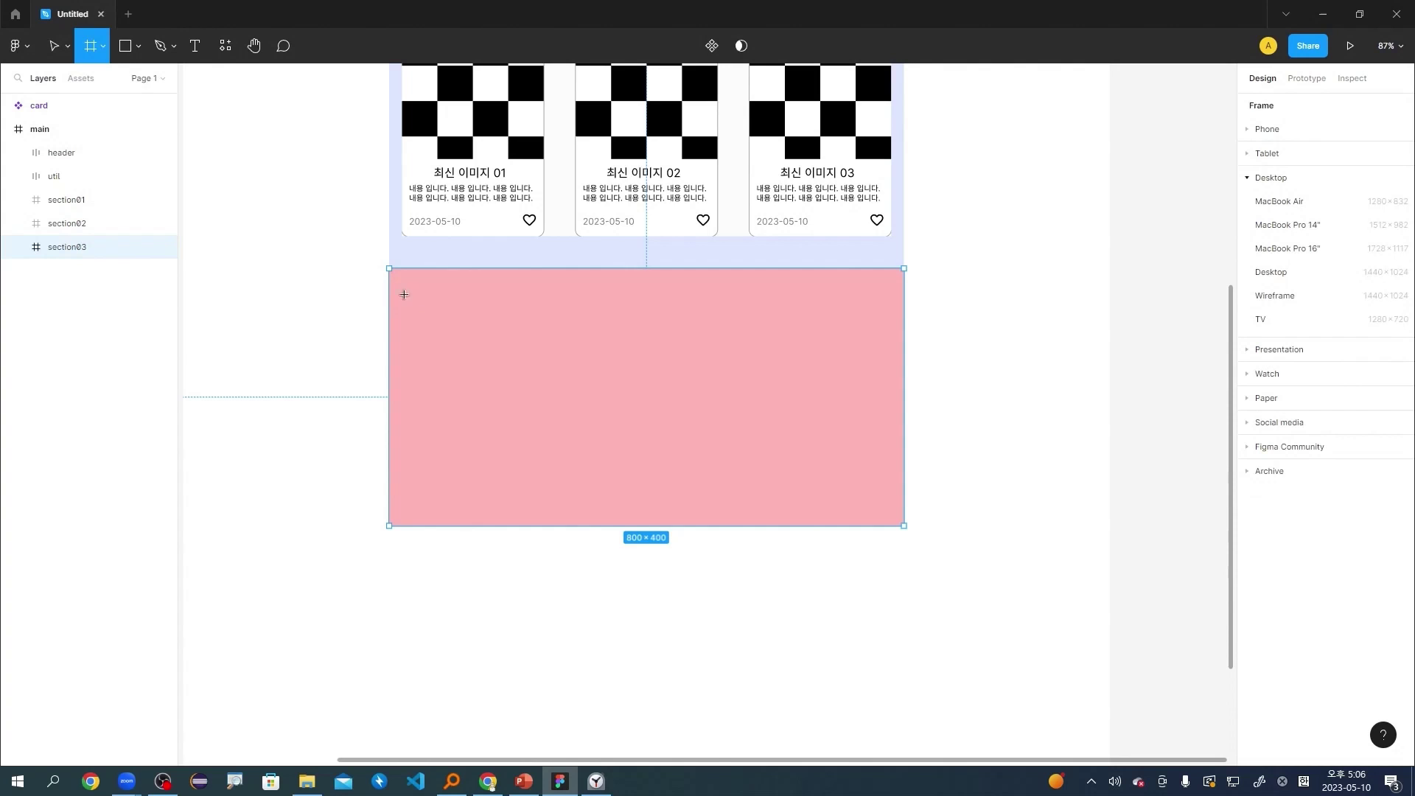
drag(389, 296, 900, 495)
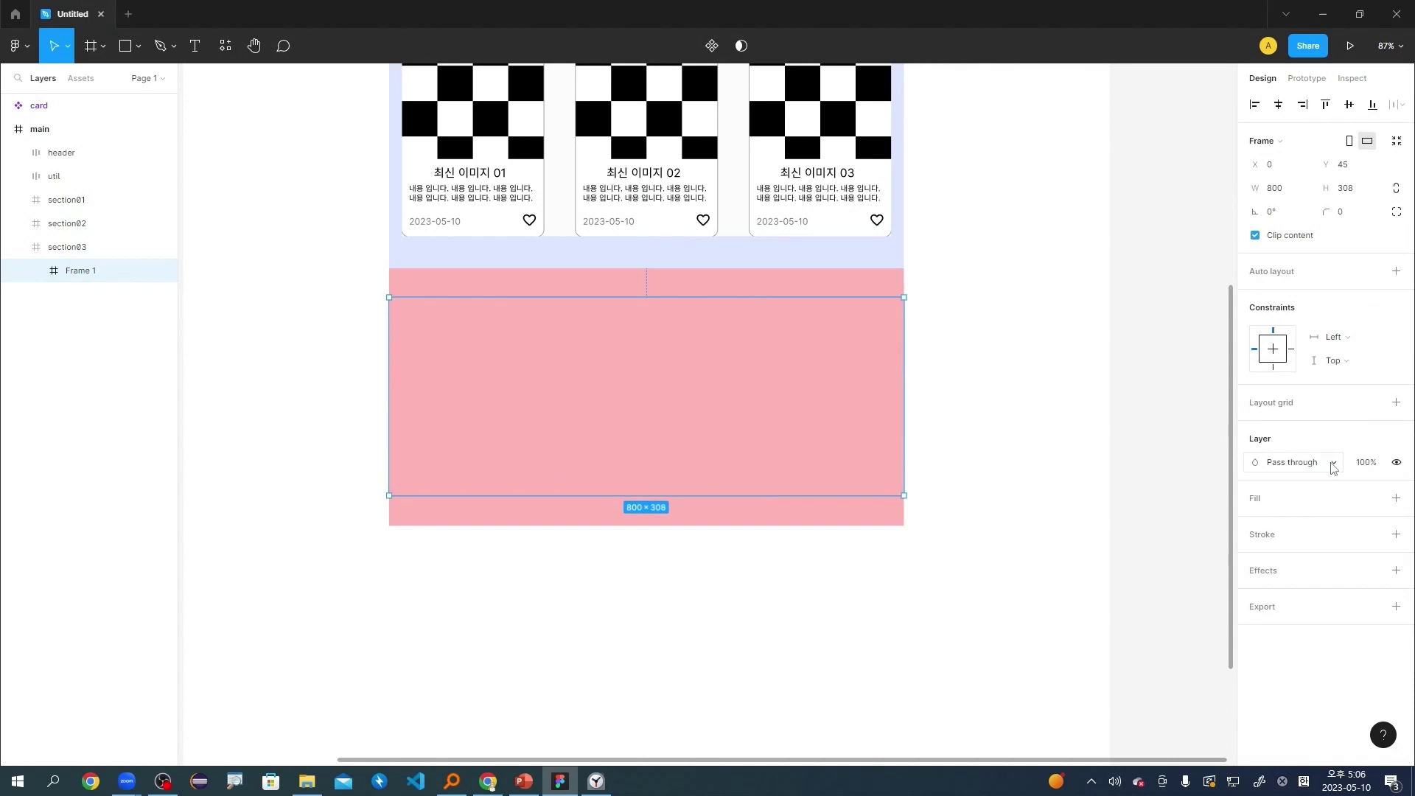
Add a grey C3C3C3 solid fill to the new frame inside section03.
click(1395, 498)
click(1255, 522)
drag(1083, 479, 987, 515)
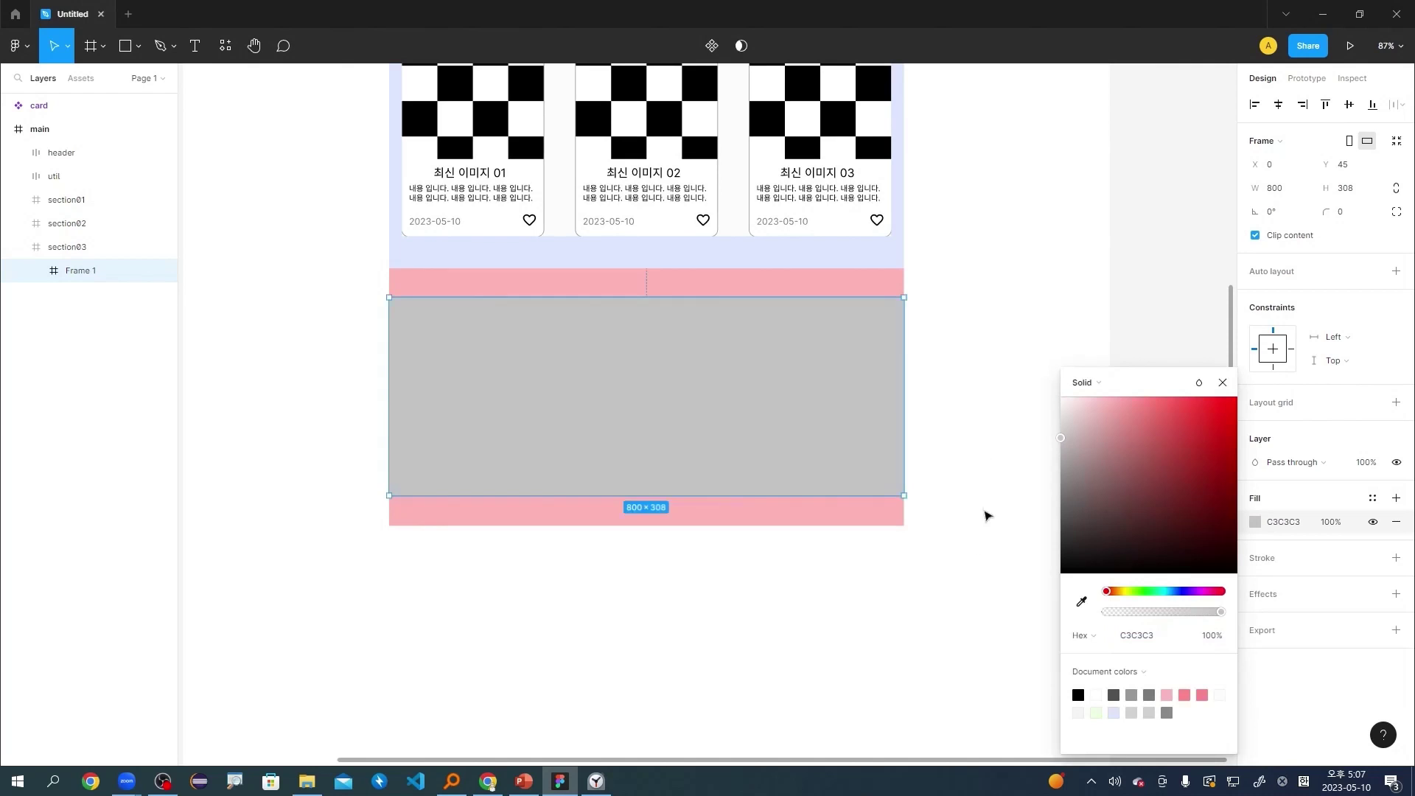
click(1360, 196)
click(1164, 238)
Try to lengthen the main frame by stretching its lower edge with the Scale tool, and undo the attempts.
scroll(1158, 270, down, 6)
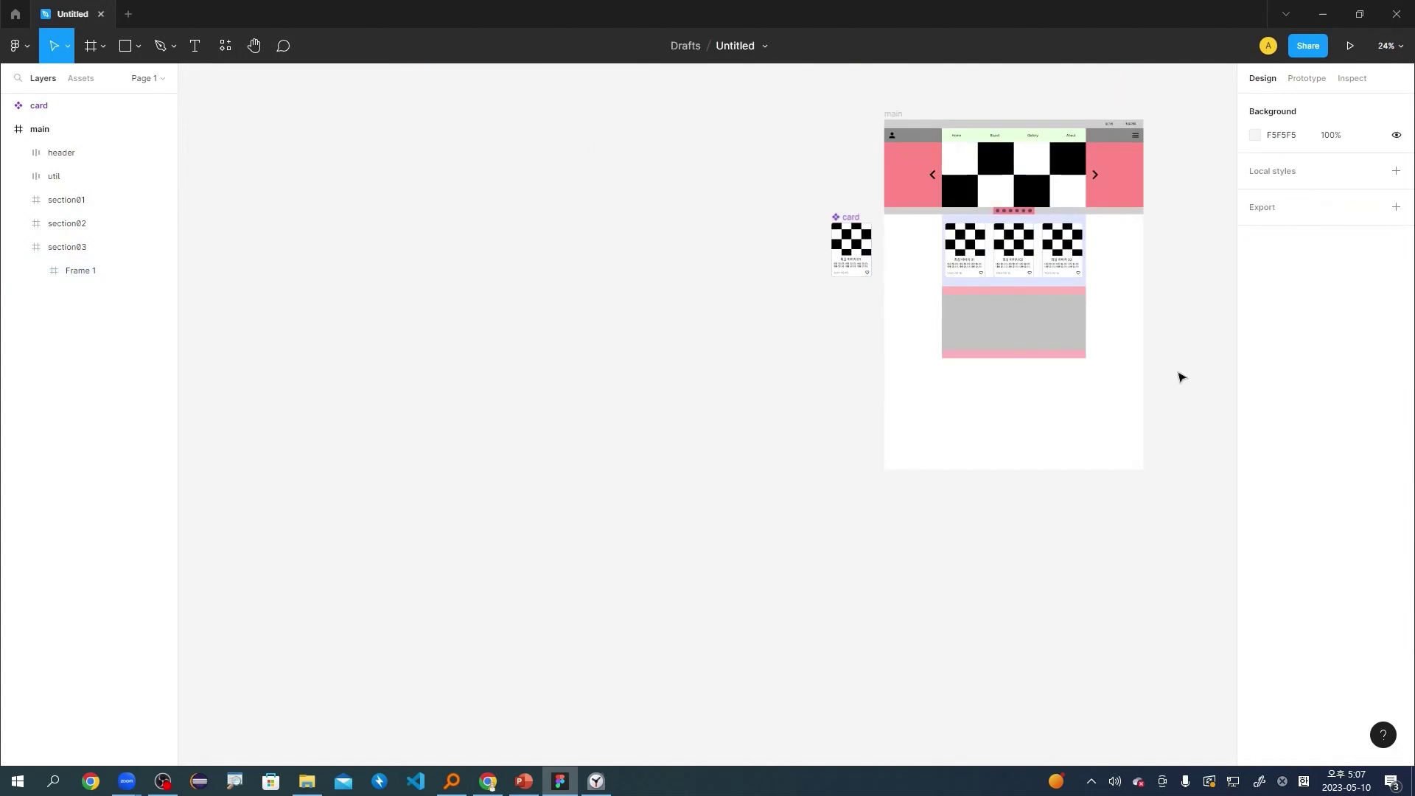
key(h)
drag(1184, 335, 855, 265)
scroll(692, 280, up, 5)
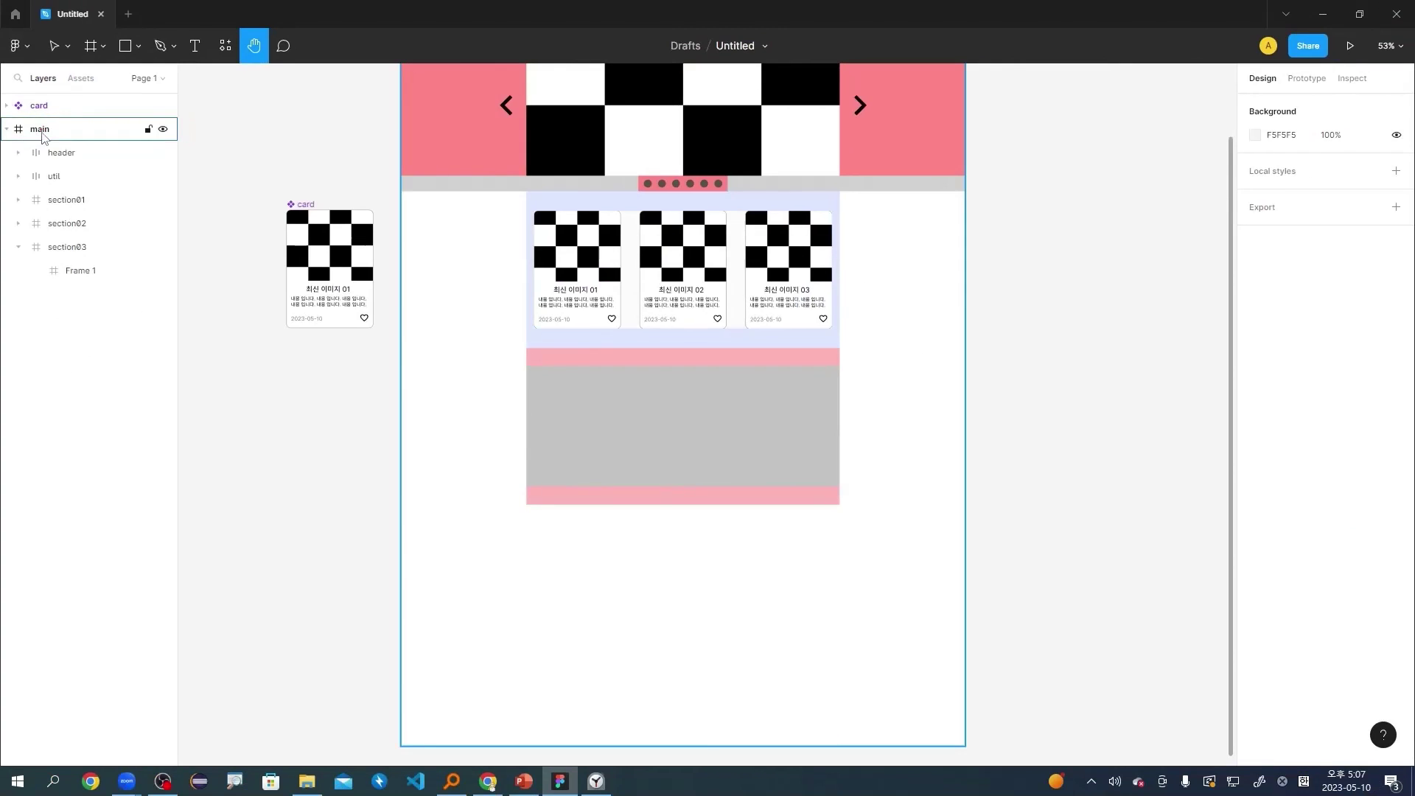
click(84, 146)
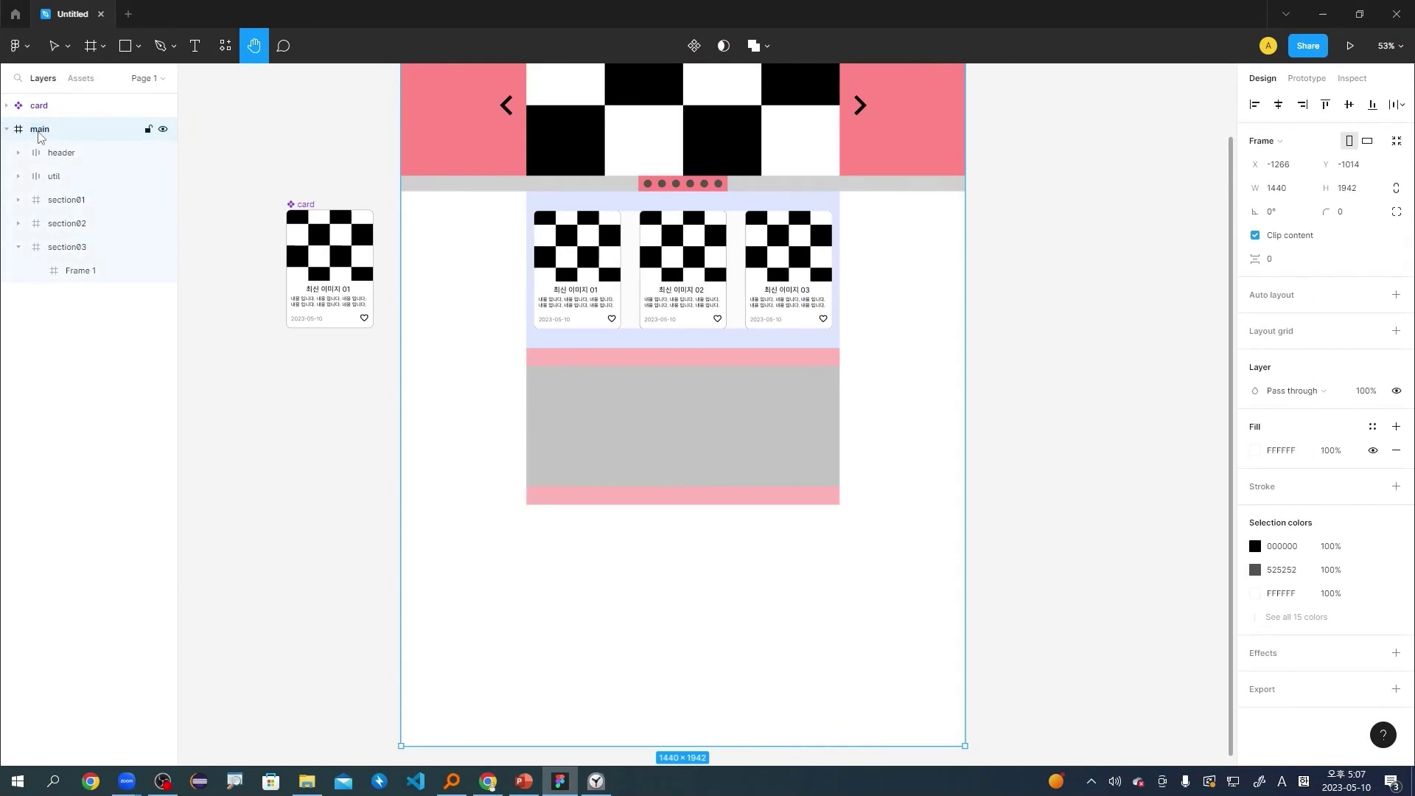
scroll(631, 479, down, 3)
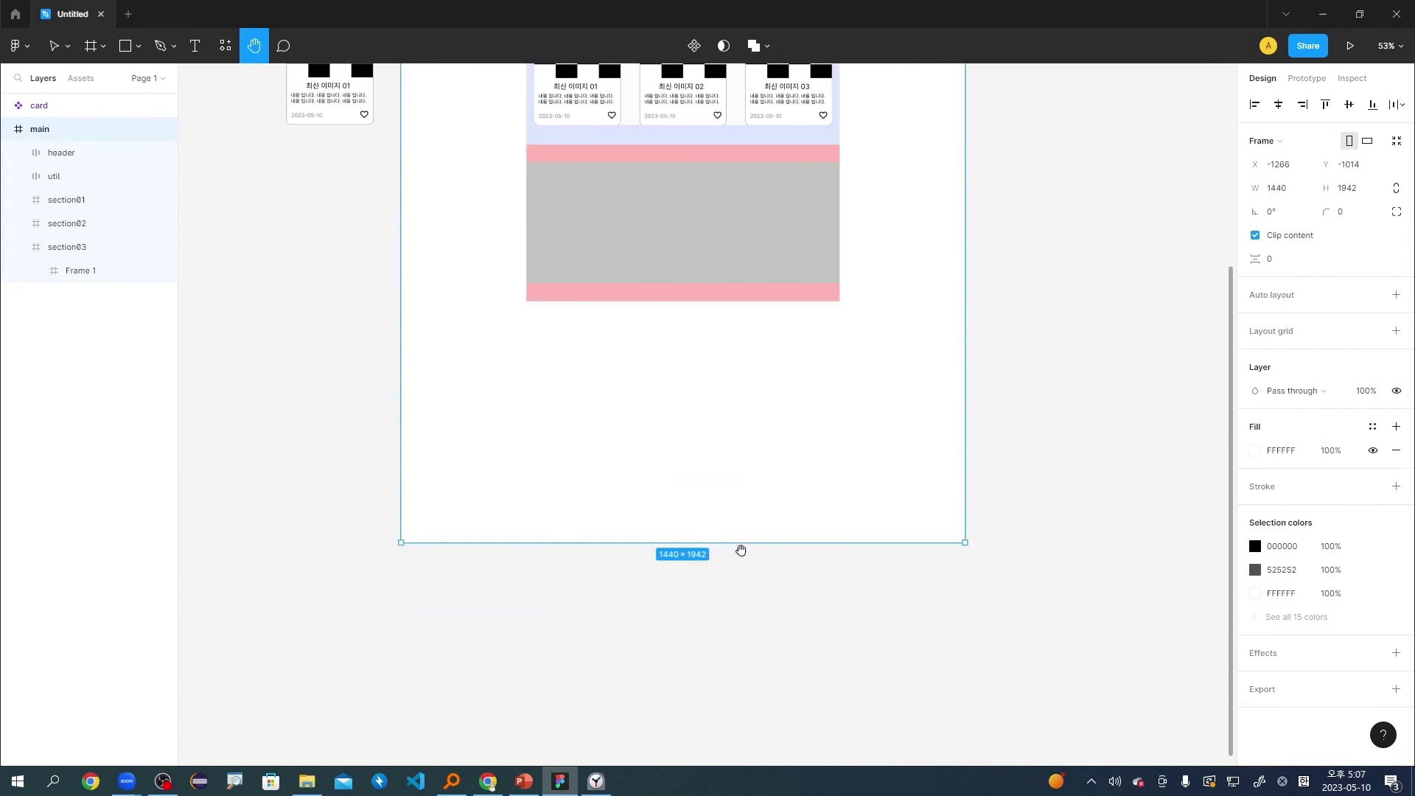
key(k)
drag(743, 543, 743, 575)
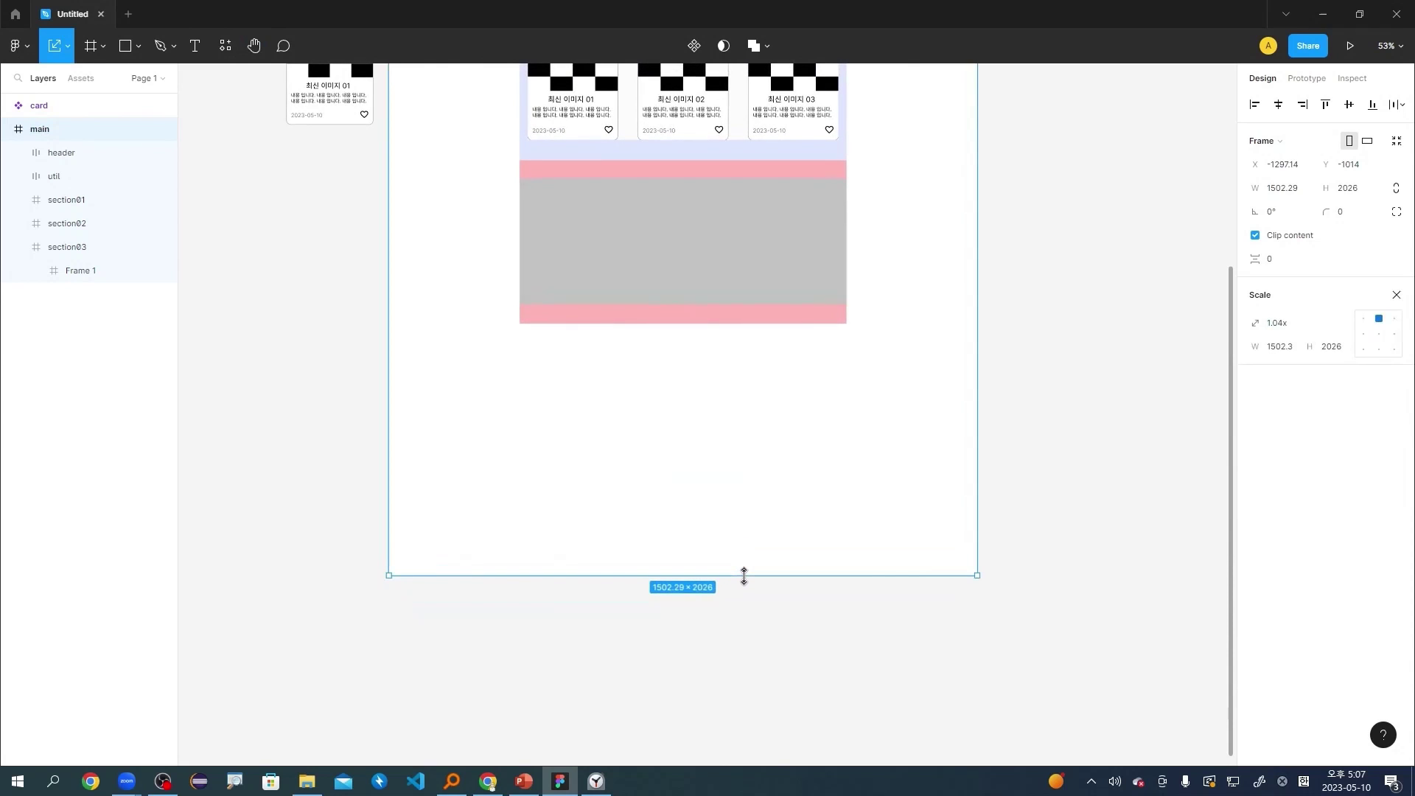
key(ctrl+z)
key(Escape)
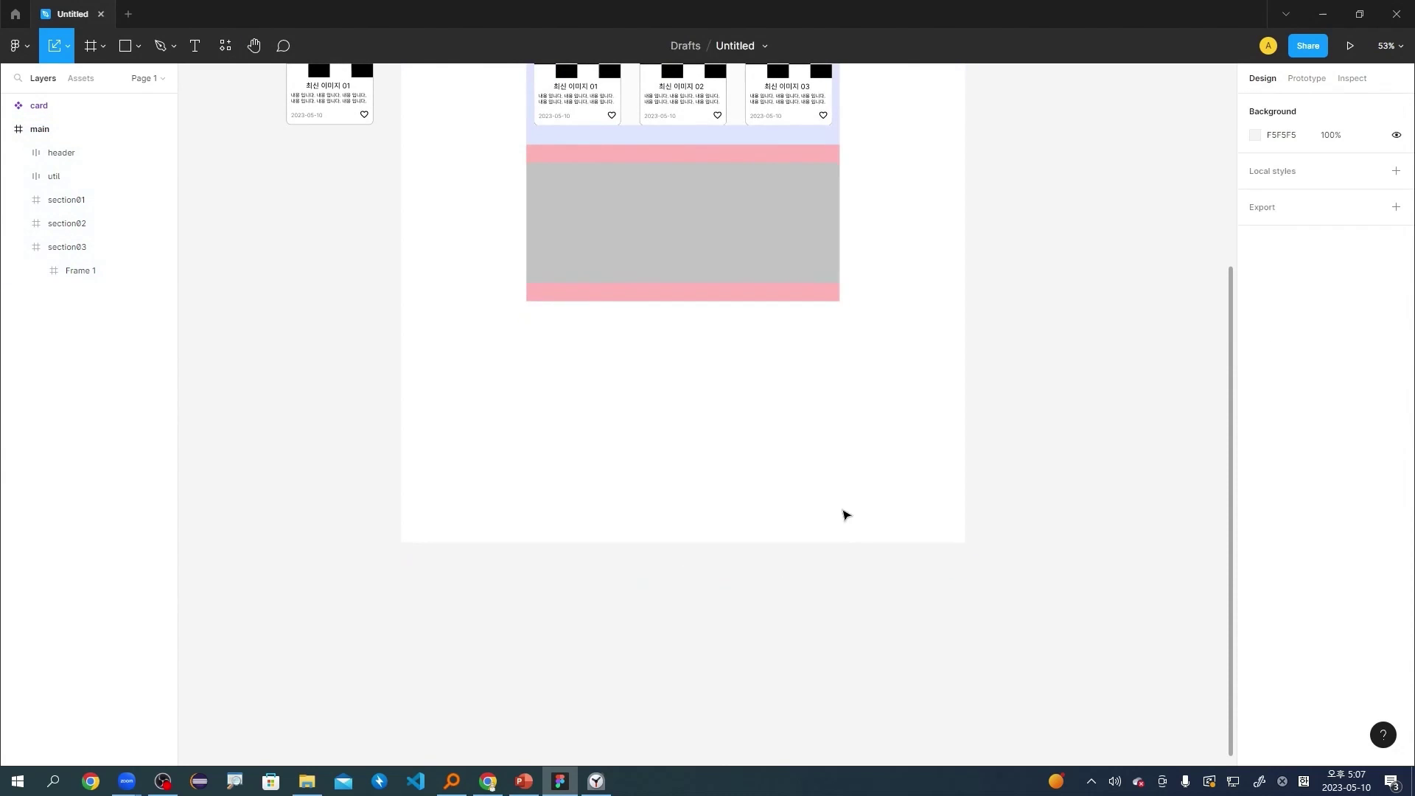
click(83, 131)
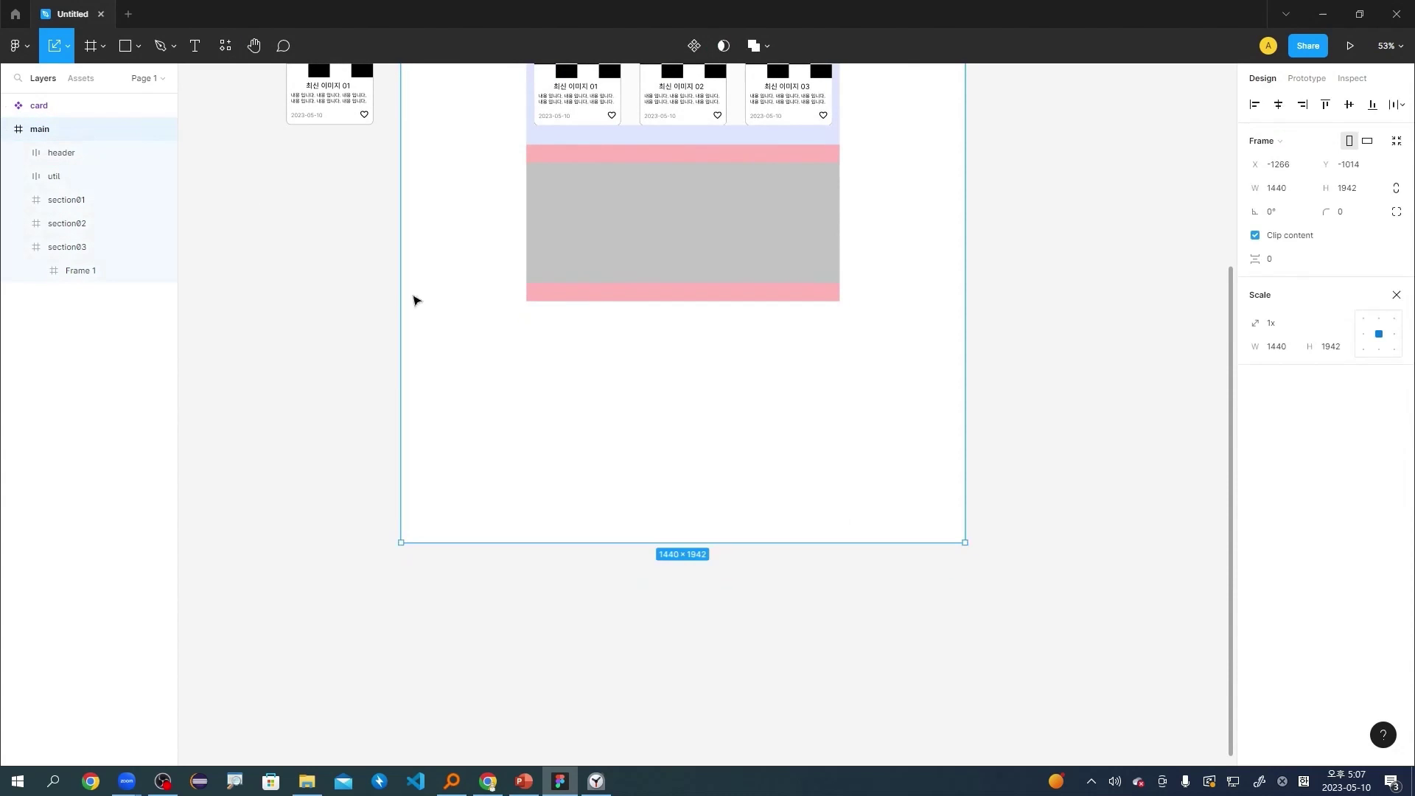
click(1058, 463)
click(87, 133)
drag(770, 542, 809, 611)
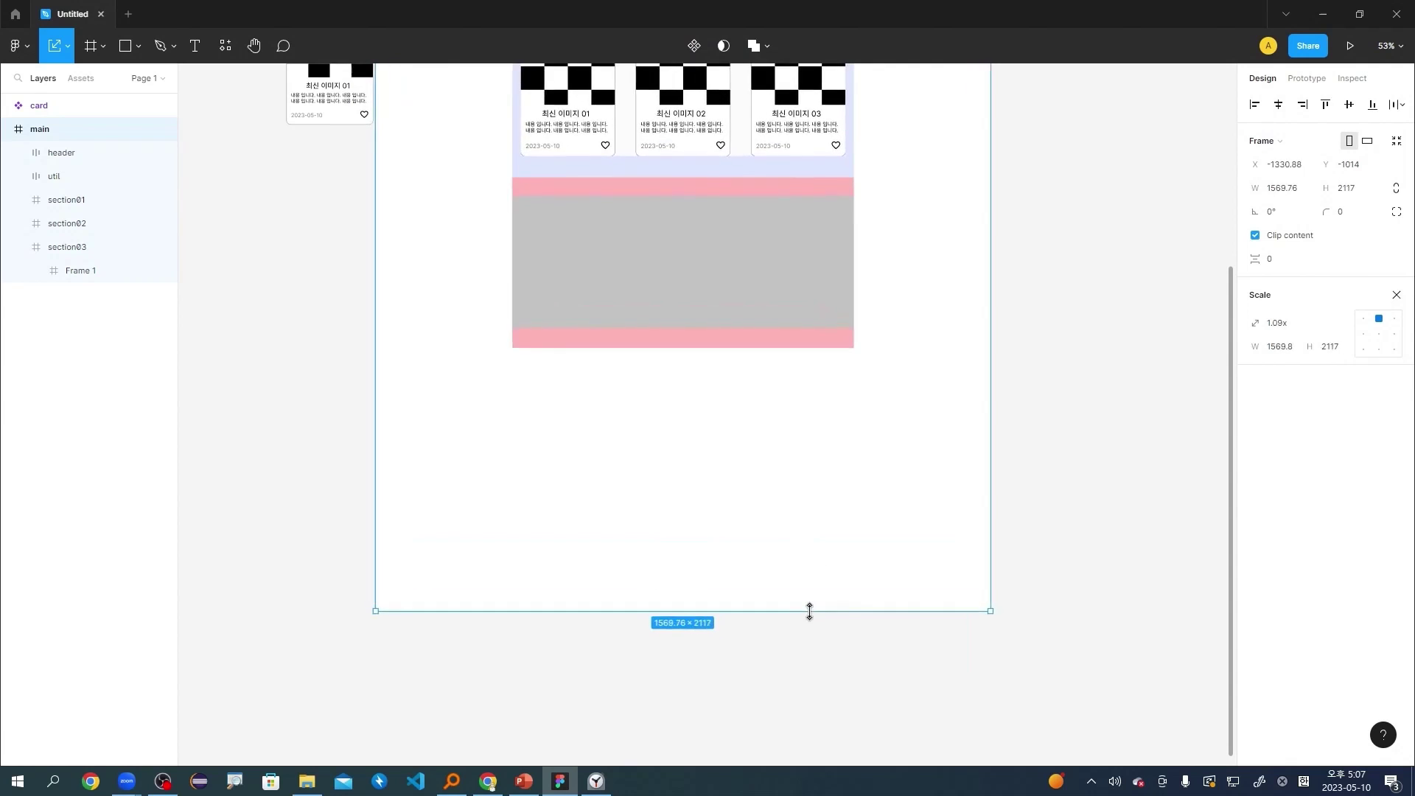
key(ctrl+z)
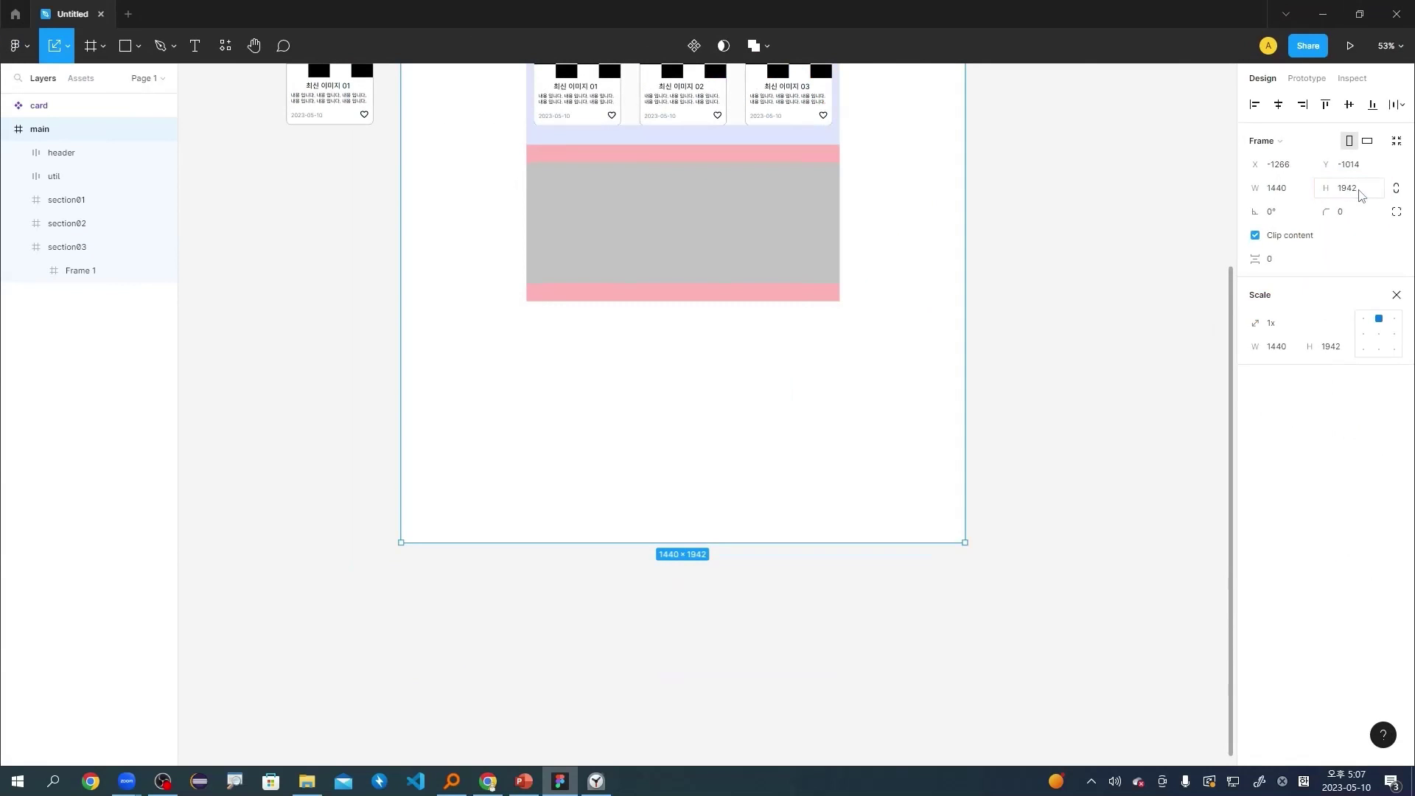
Set the main frame's height to 4000.
click(1197, 275)
text(4000)
key(Return)
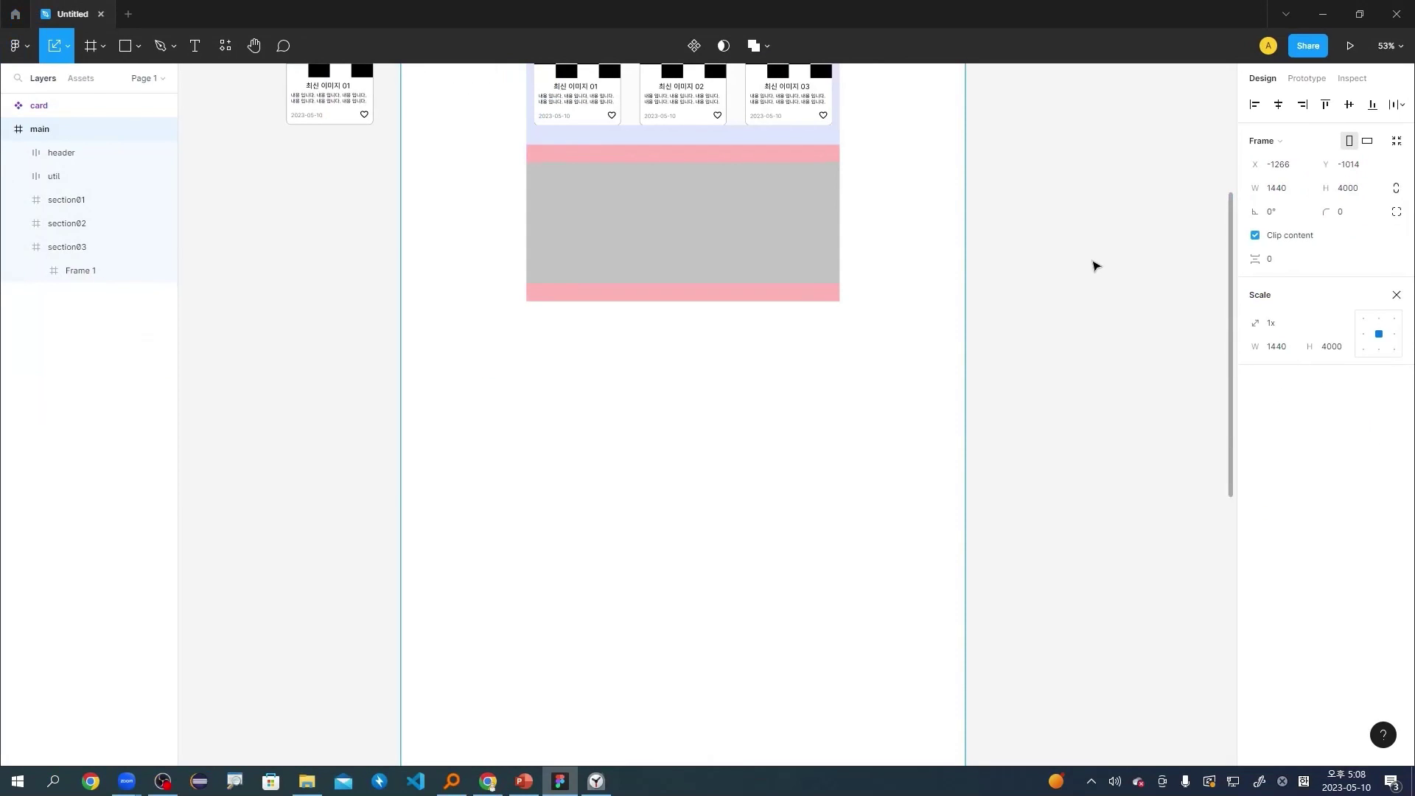
key(v)
click(1083, 300)
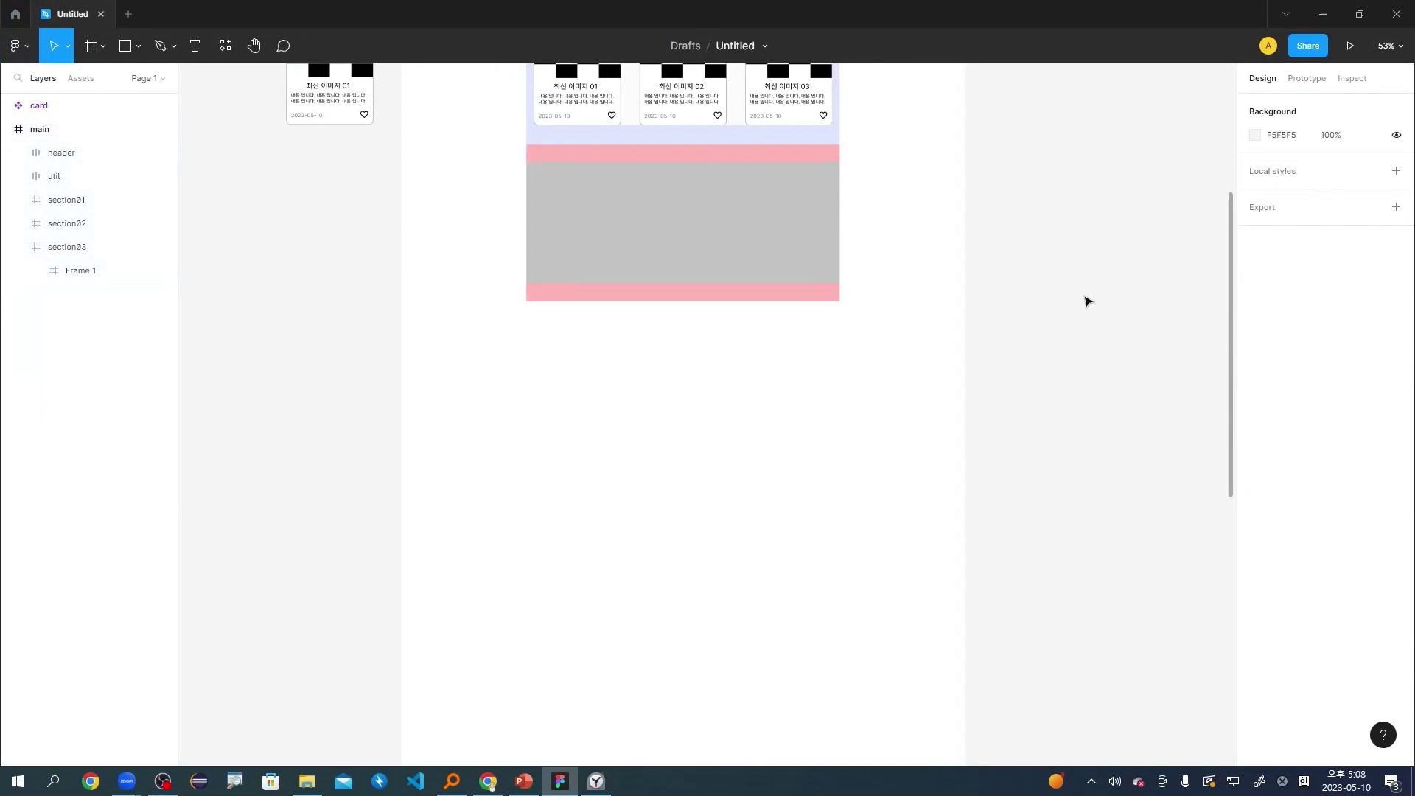
Set the height of the grey frame inside section03 to 300.
click(720, 250)
click(720, 249)
scroll(721, 249, up, 3)
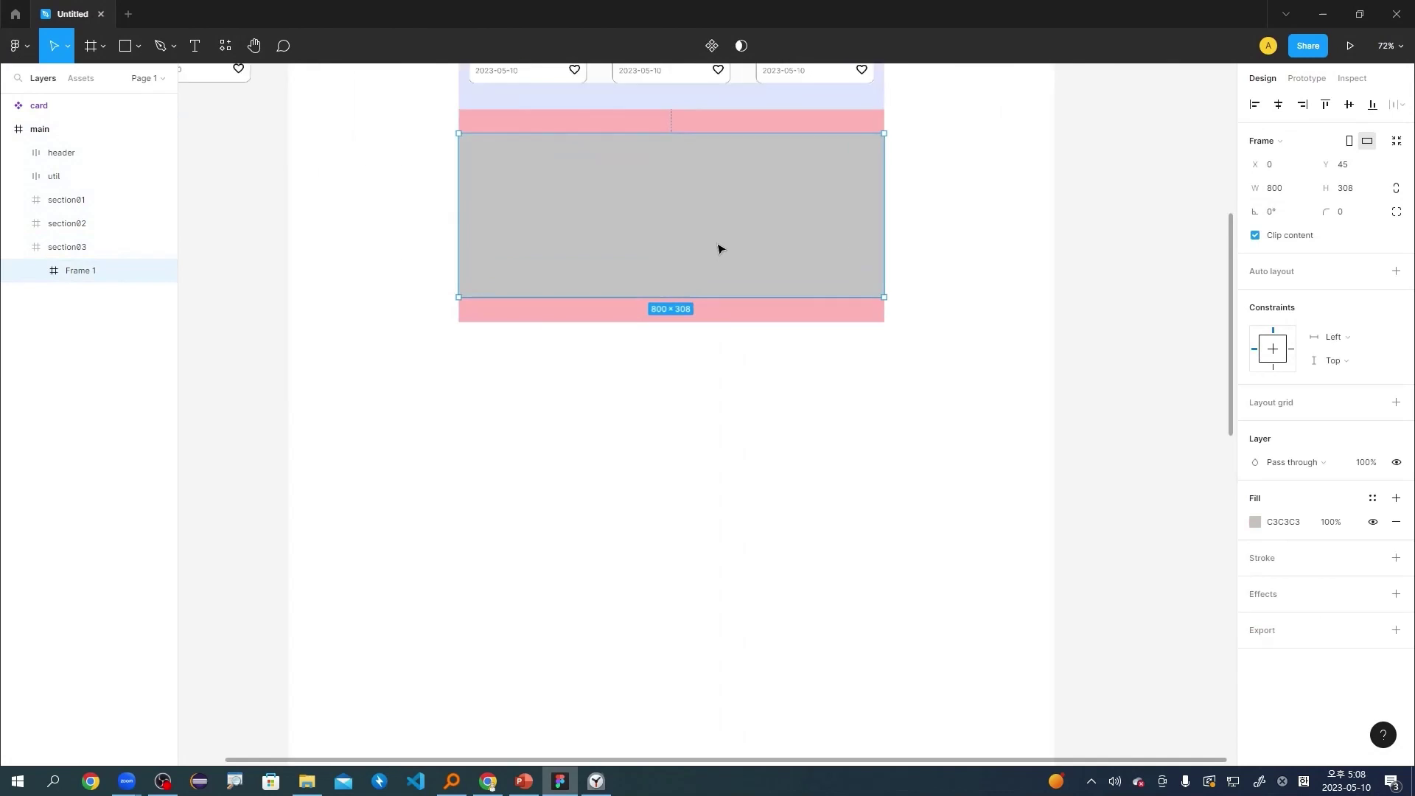
scroll(599, 253, up, 1)
scroll(645, 282, up, 2)
scroll(652, 278, up, 1)
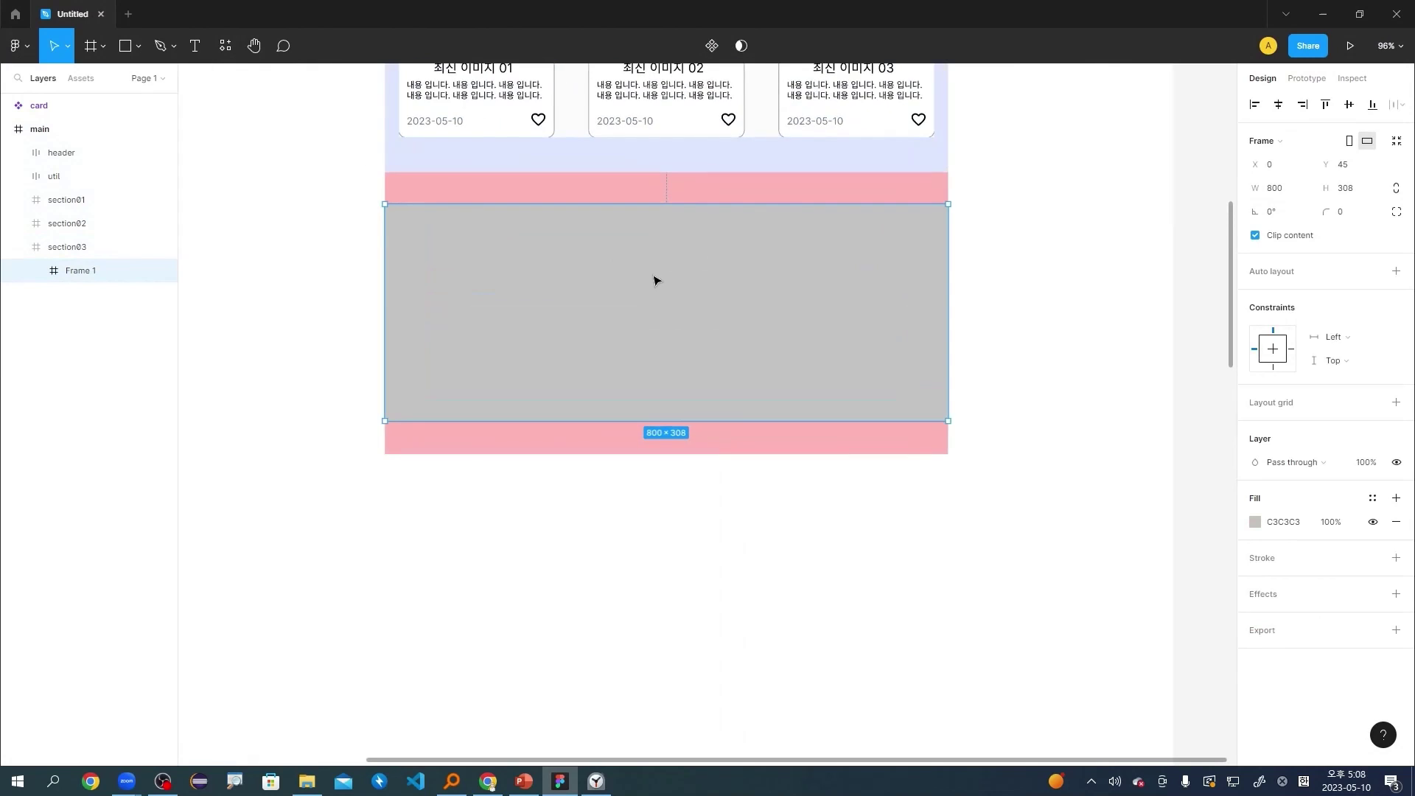
scroll(733, 332, down, 10)
scroll(713, 332, up, 10)
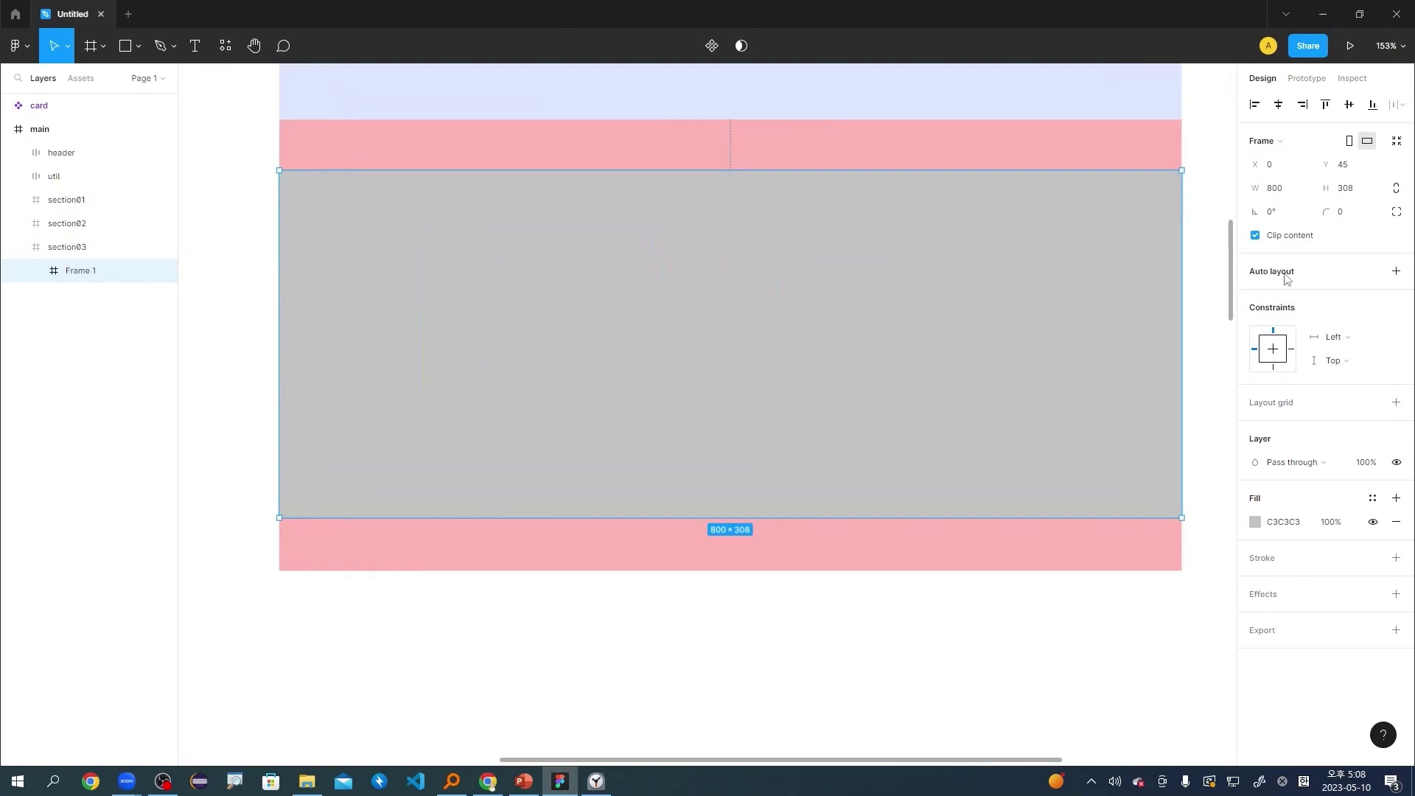
click(1373, 193)
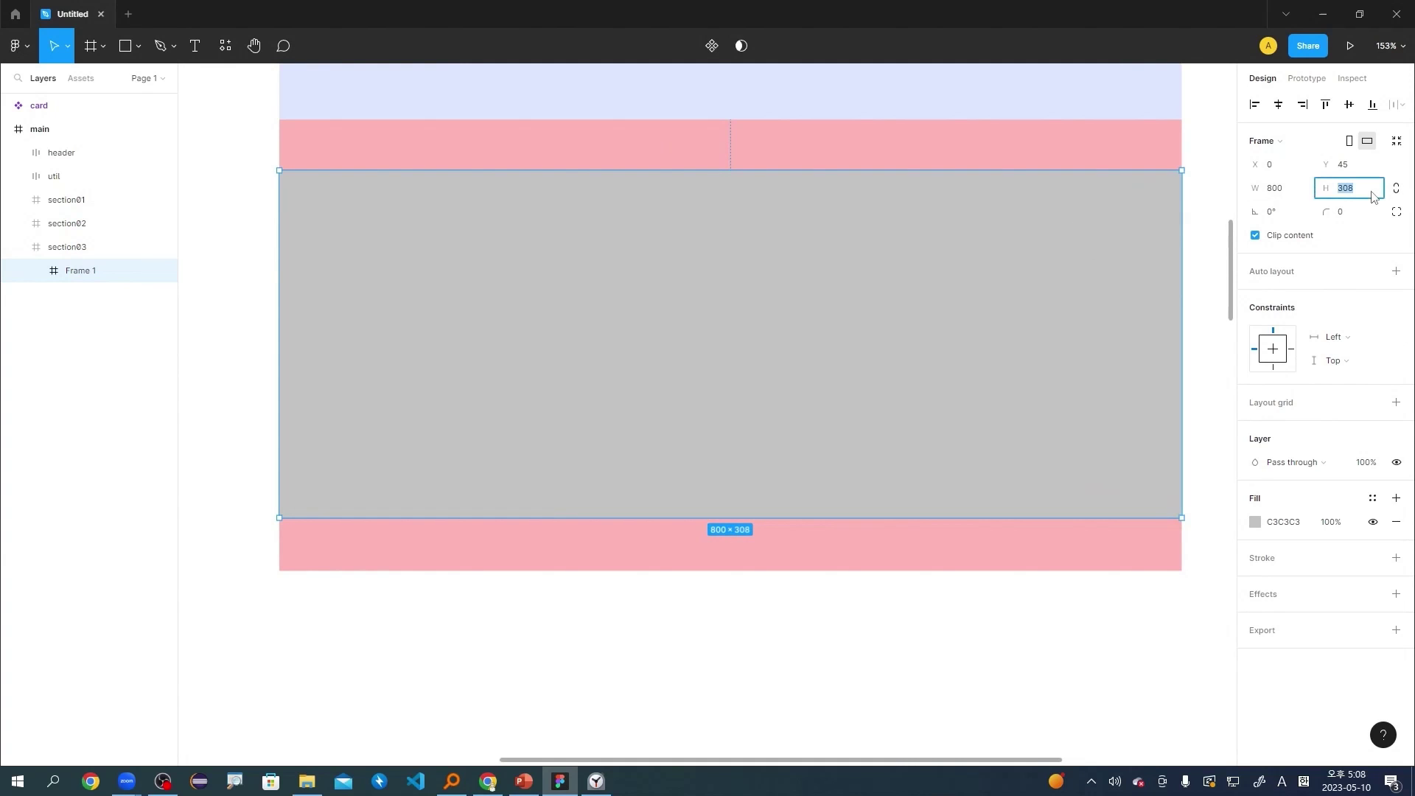
text(300)
key(Return)
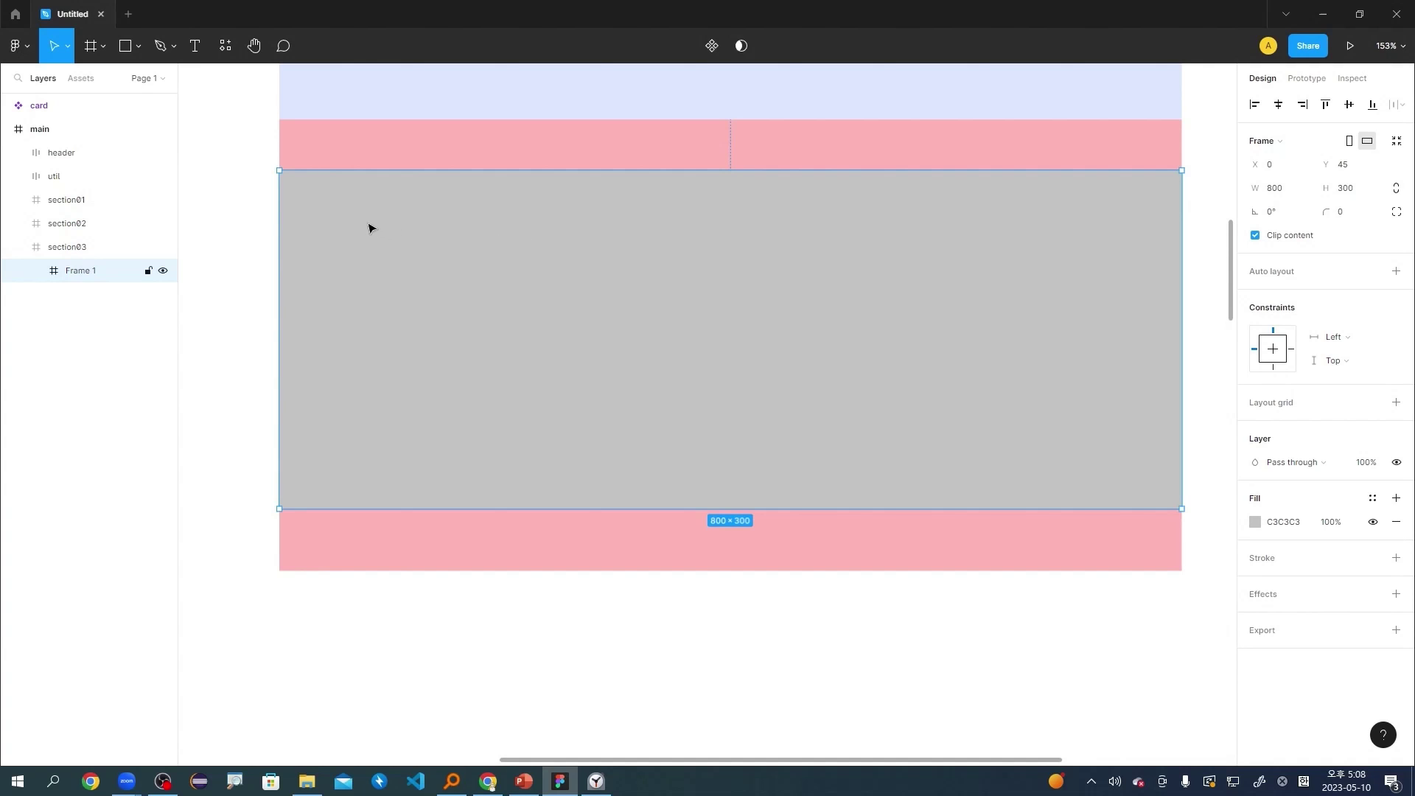
Inside the grey frame, draw a rectangle about 285 by 228 and, to its right, a frame about 274 by 233.
key(r)
drag(345, 208, 668, 468)
key(f)
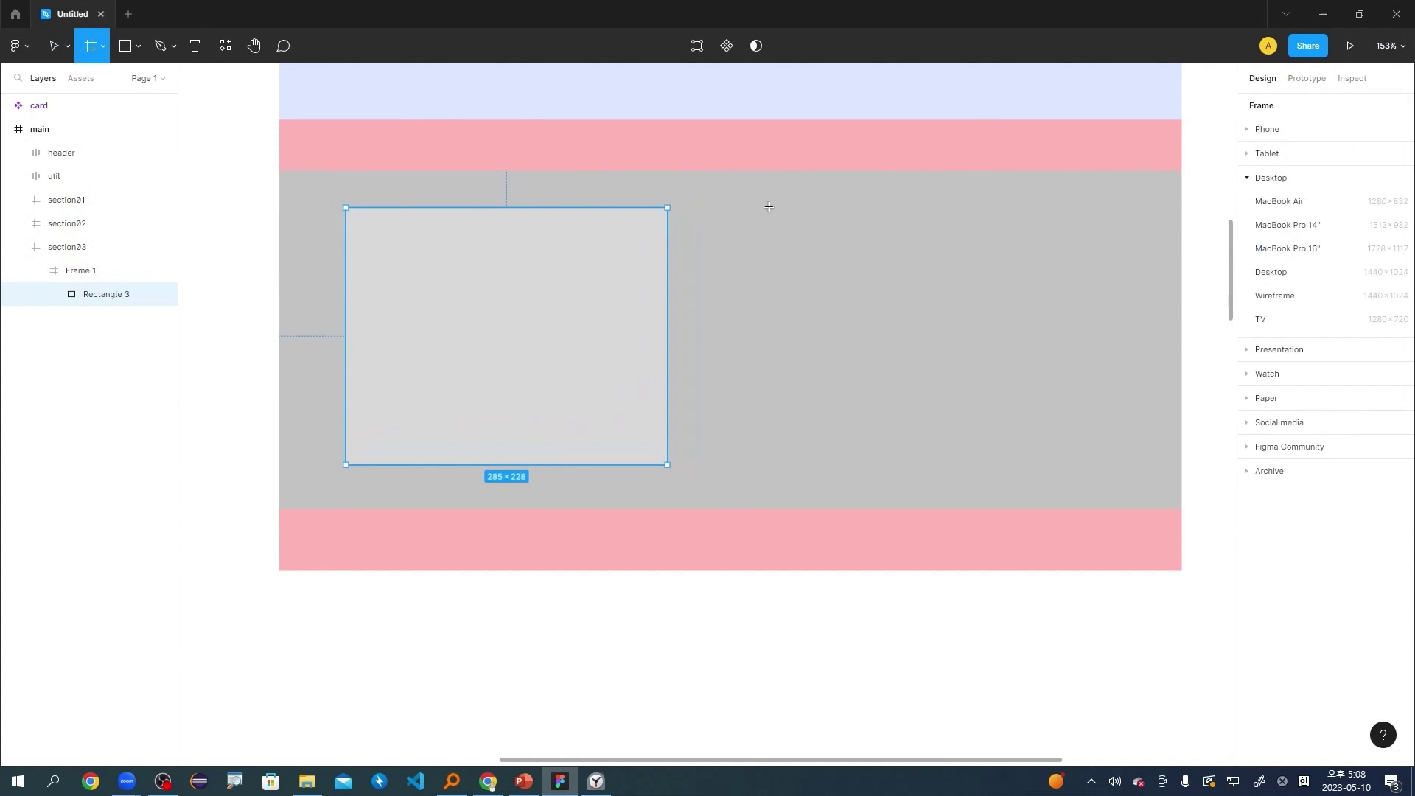
drag(769, 207, 1078, 470)
Resize the rectangle to 280 by 280 and move it to X 60, Y 10 in the grey frame.
click(507, 325)
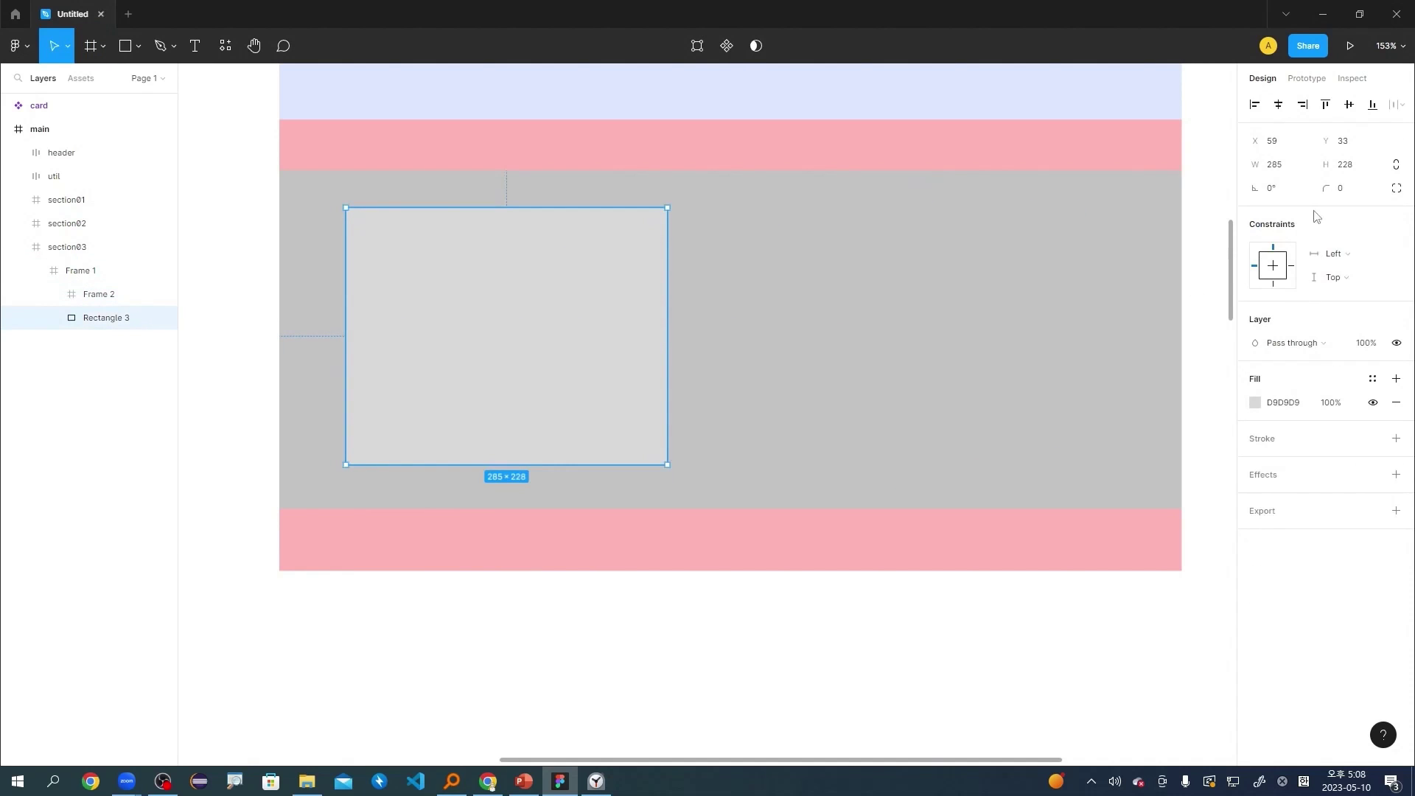
click(1300, 171)
text(280)
key(Return)
click(1361, 171)
text(280)
key(Return)
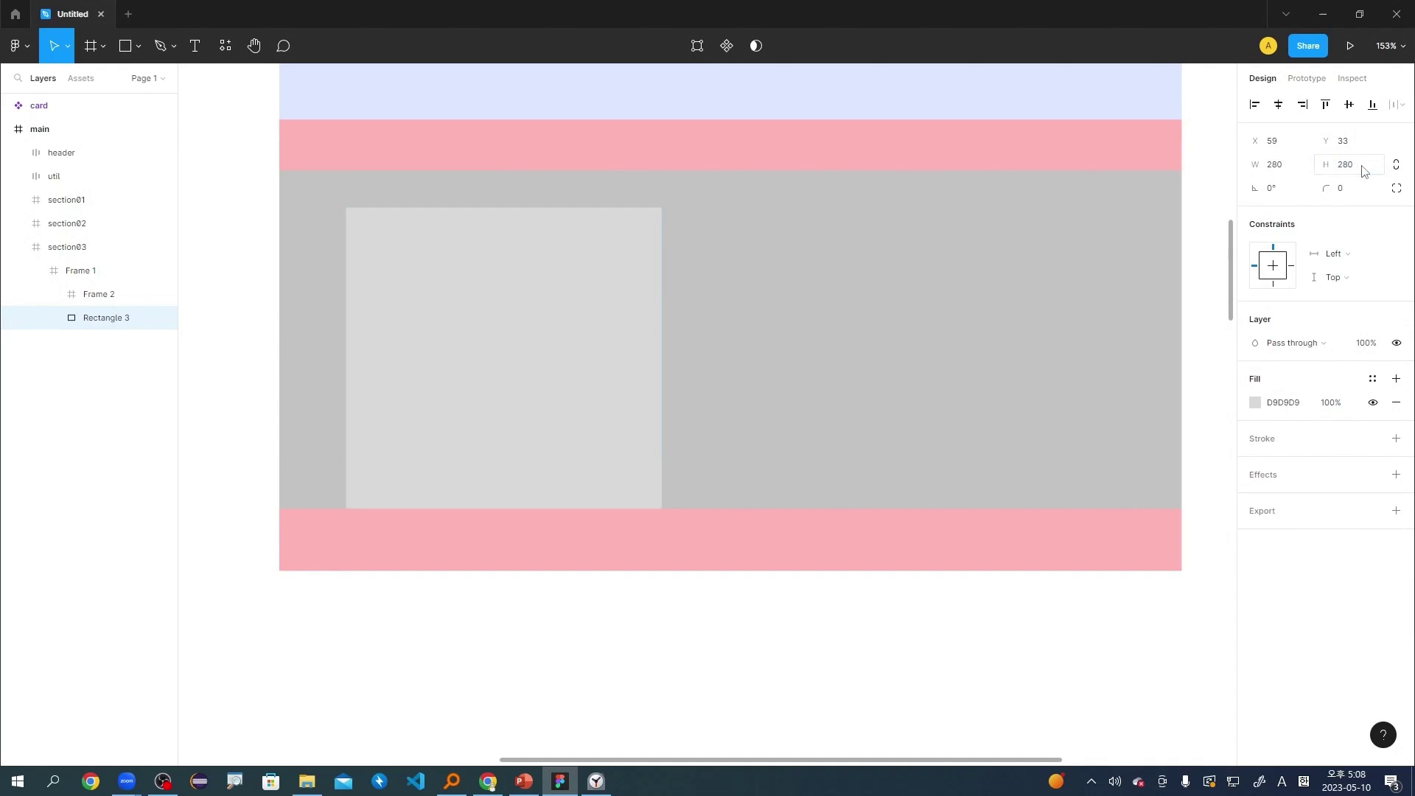
drag(564, 391, 565, 369)
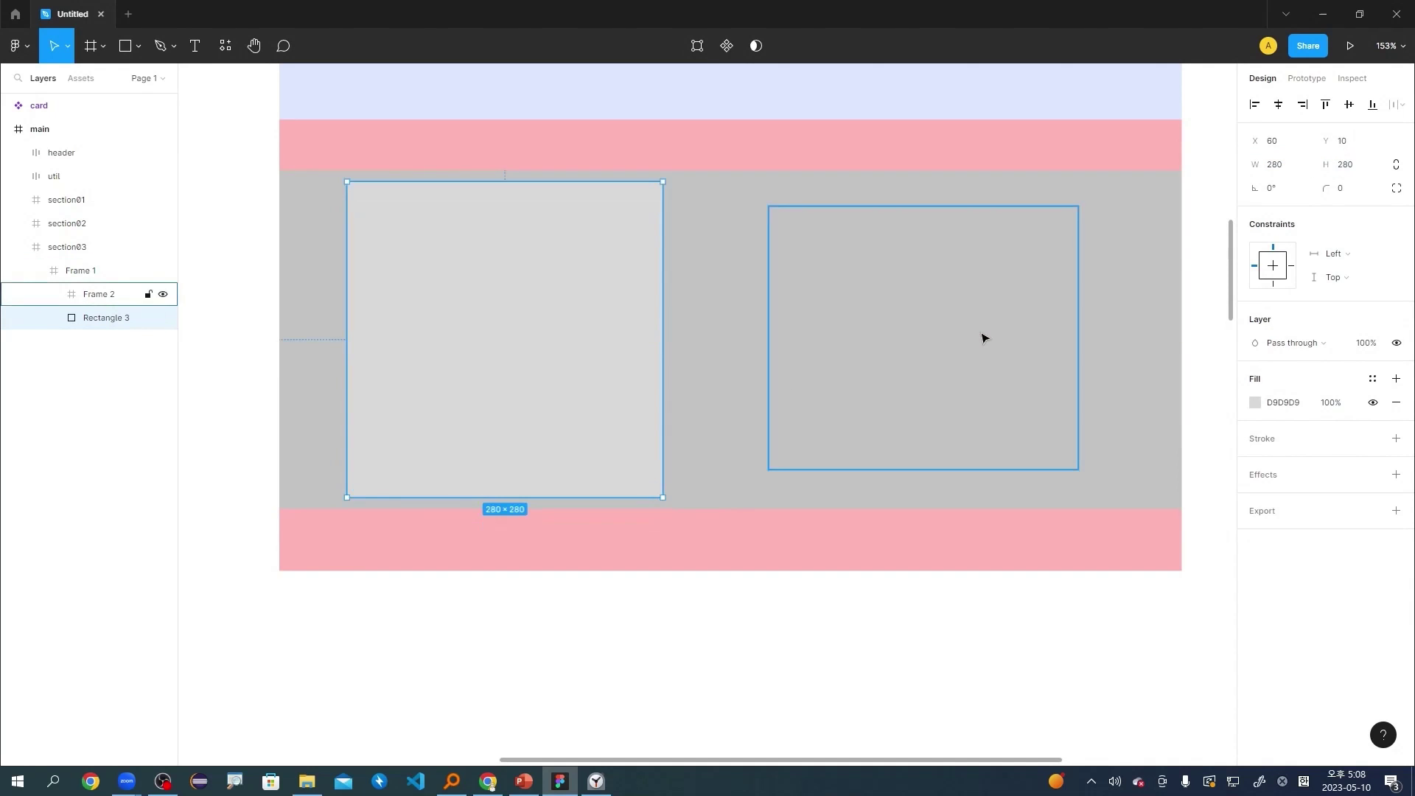
Resize the frame beside the rectangle to 280 by 280 and move it to X 427, Y 10.
click(982, 334)
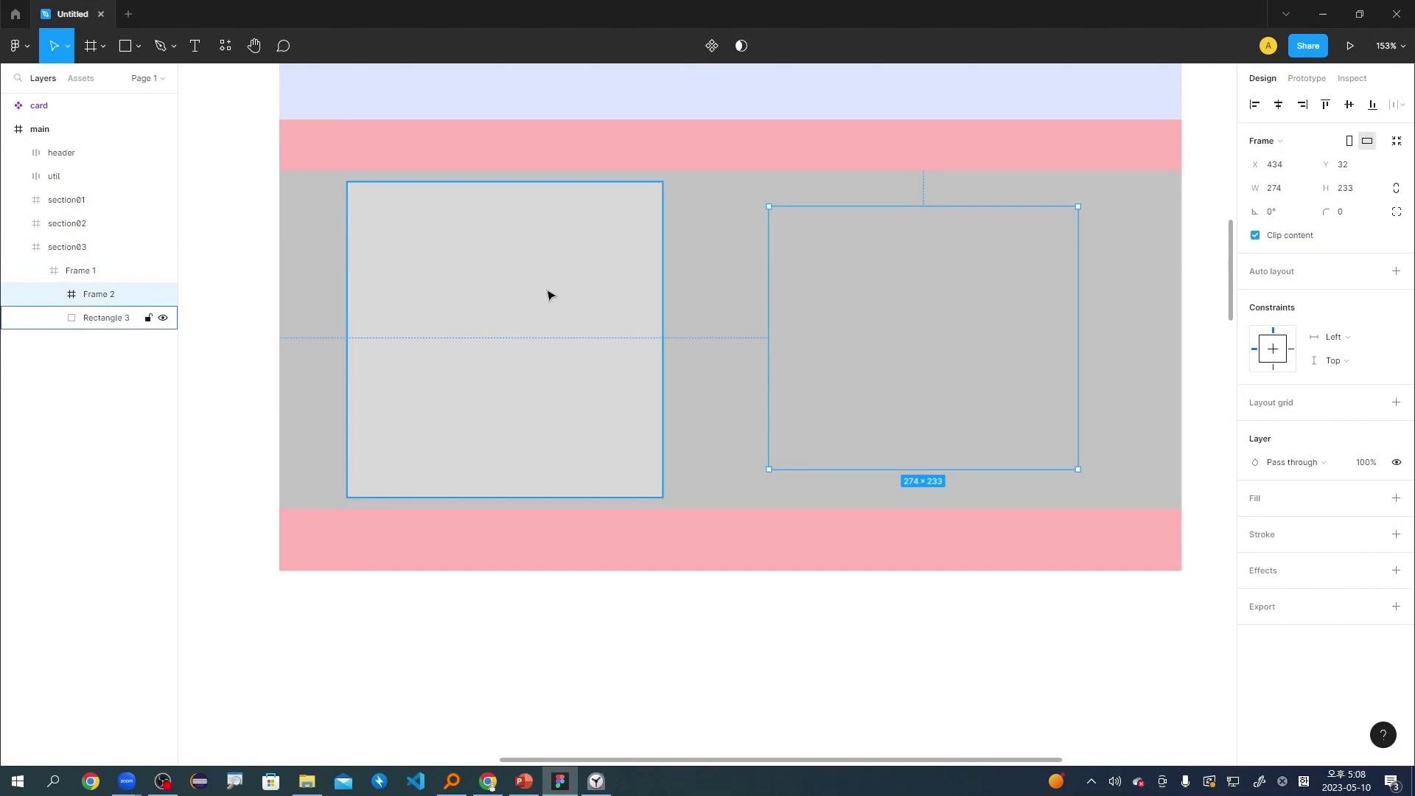
click(1353, 191)
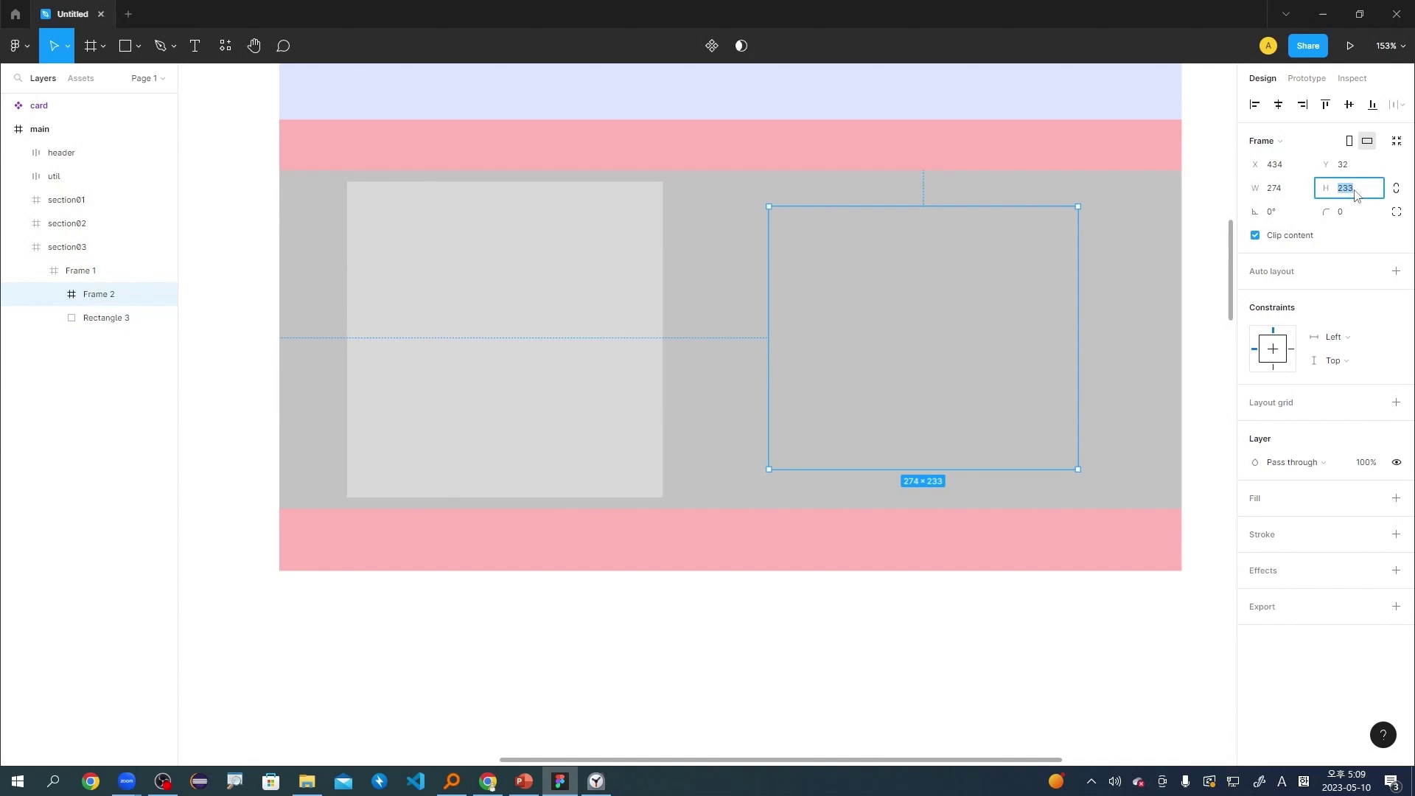
click(1293, 189)
text(280)
key(Return)
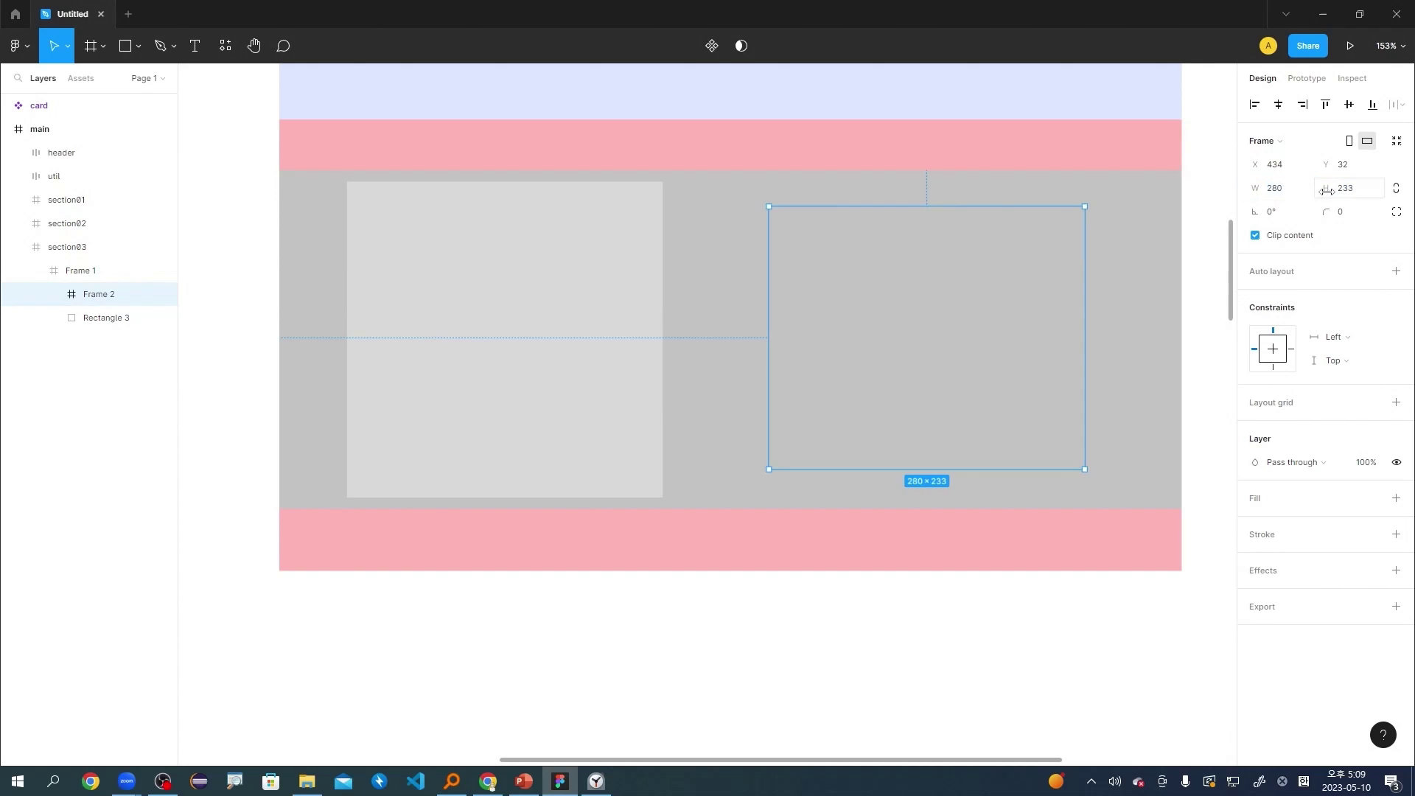
click(1333, 189)
text(280)
key(Return)
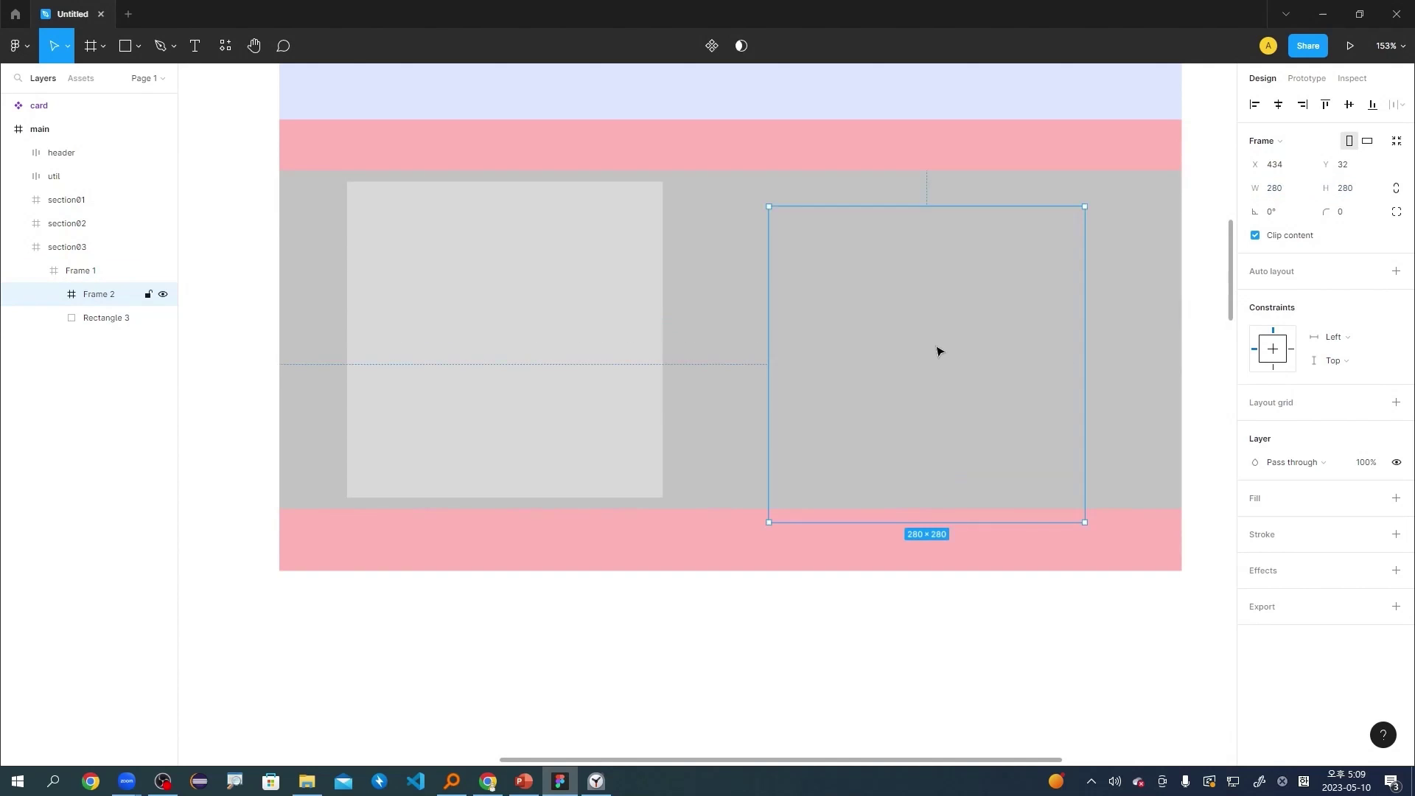
drag(938, 351, 929, 327)
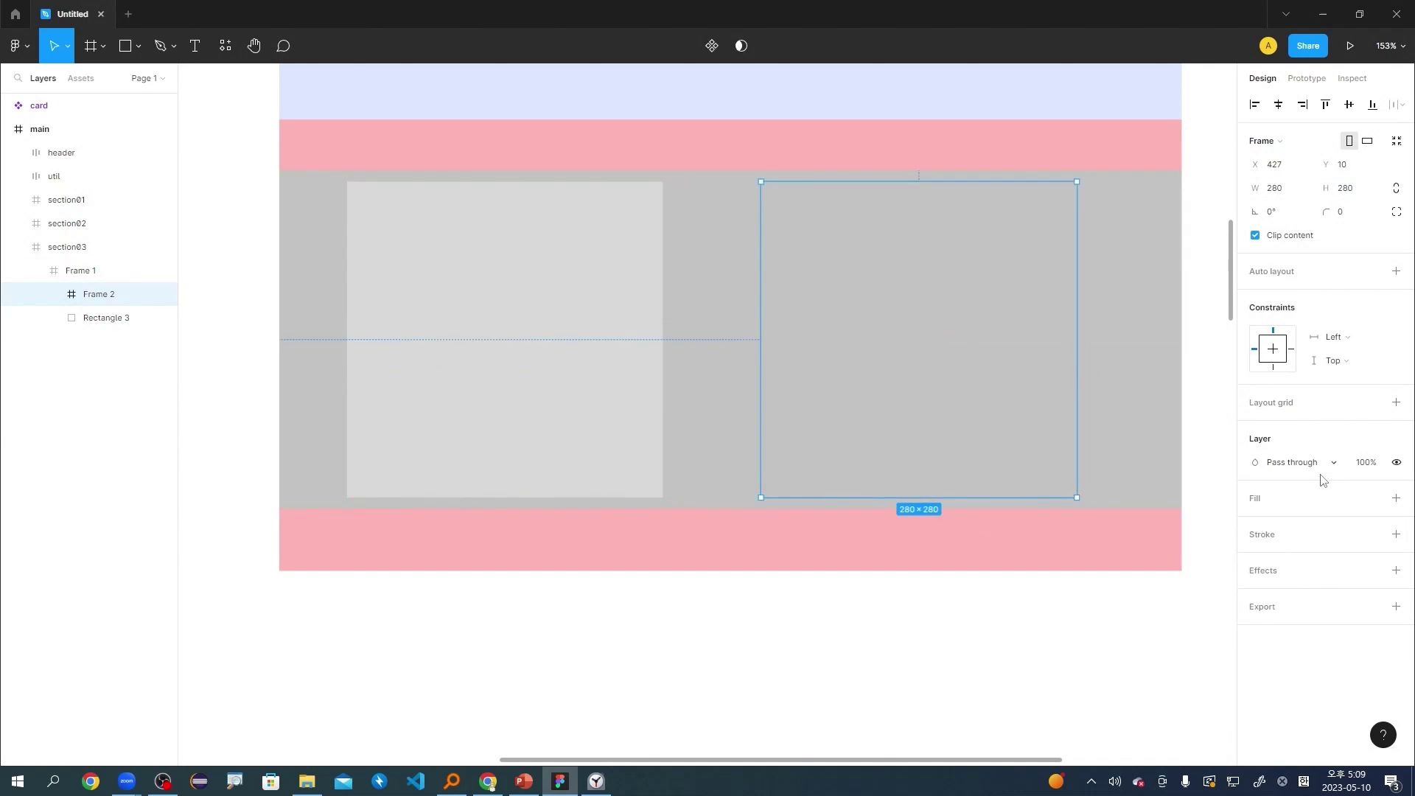
Add a white FFFFFF fill to the 280 by 280 frame and shift it to X 422.
click(1396, 498)
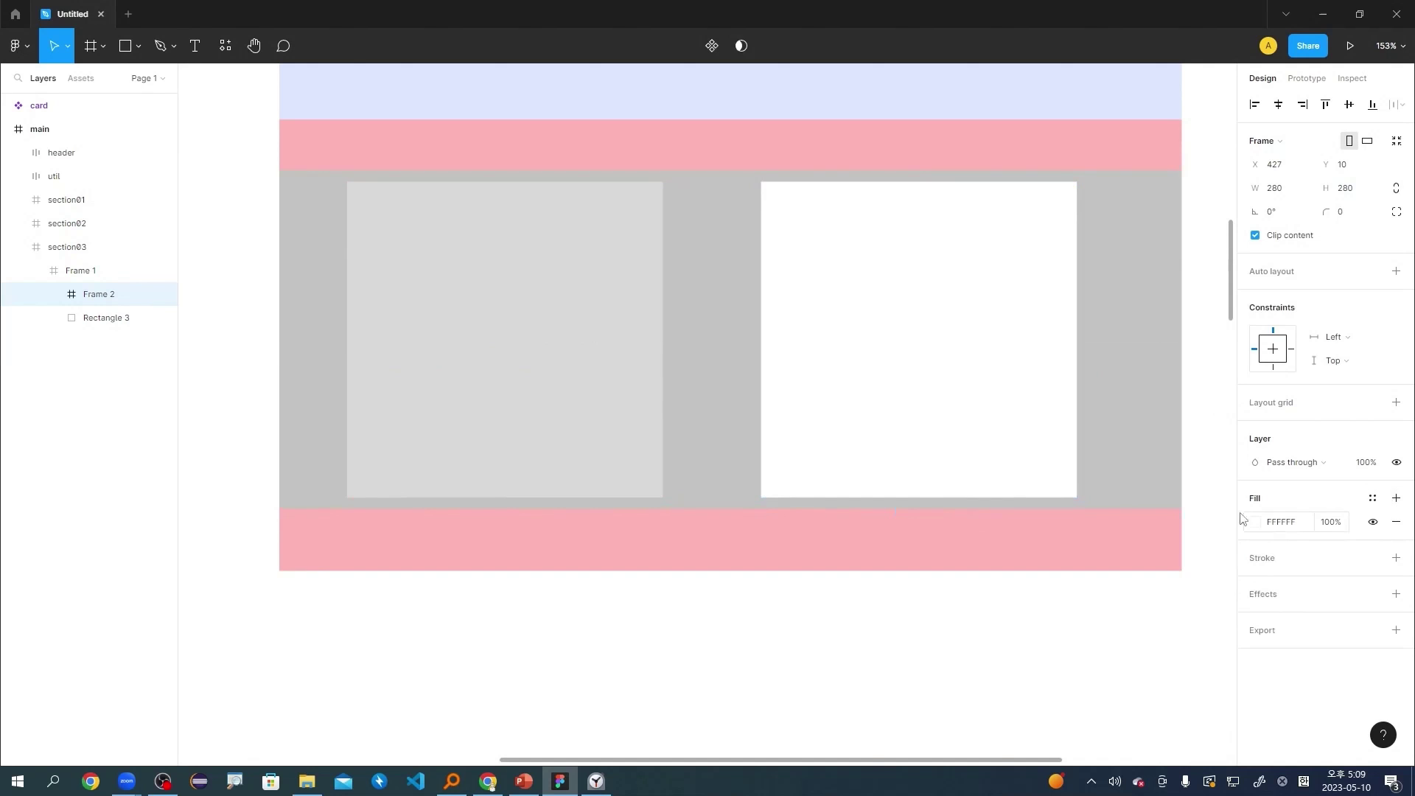
drag(864, 330, 882, 325)
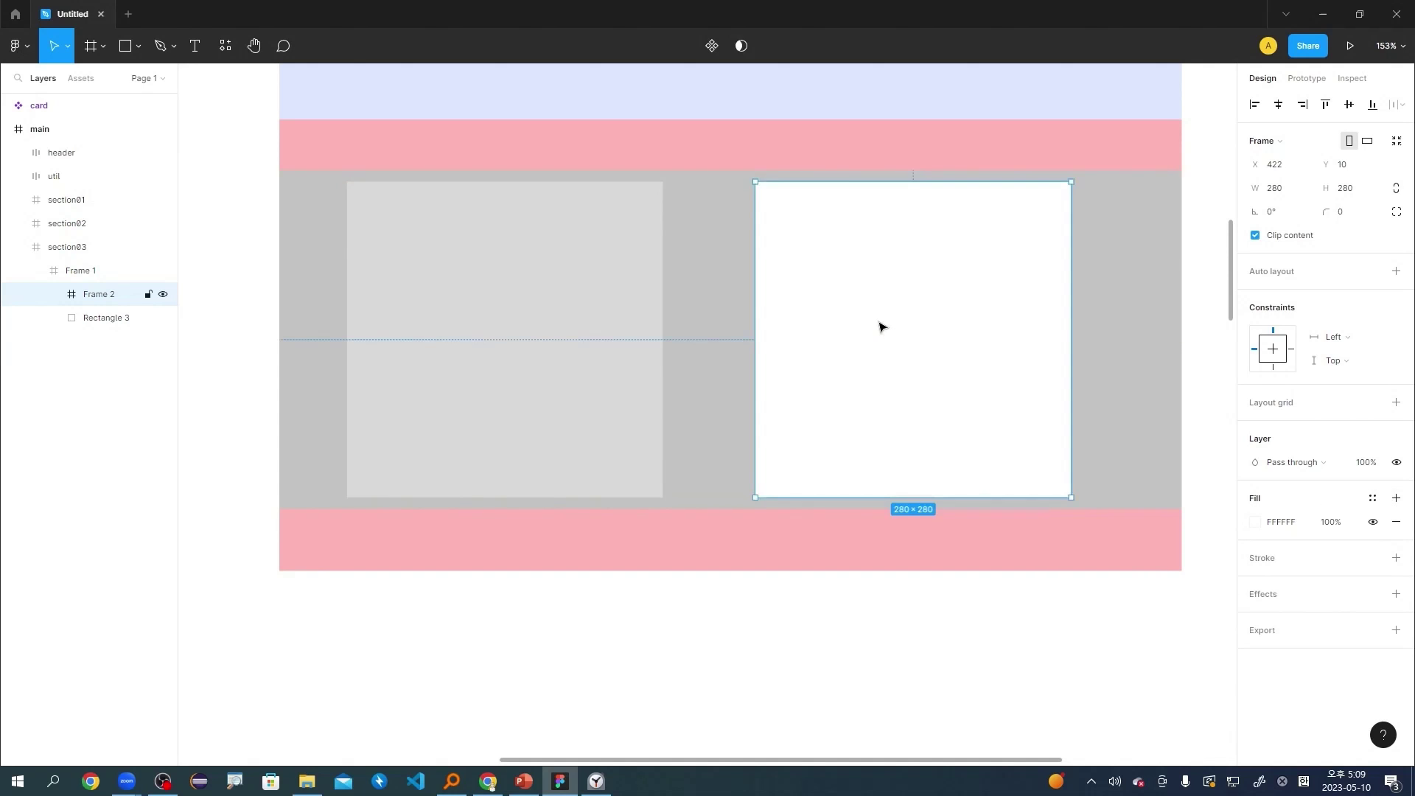
Shift the light grey rectangle slightly right to X 71 at Y 10.
click(515, 328)
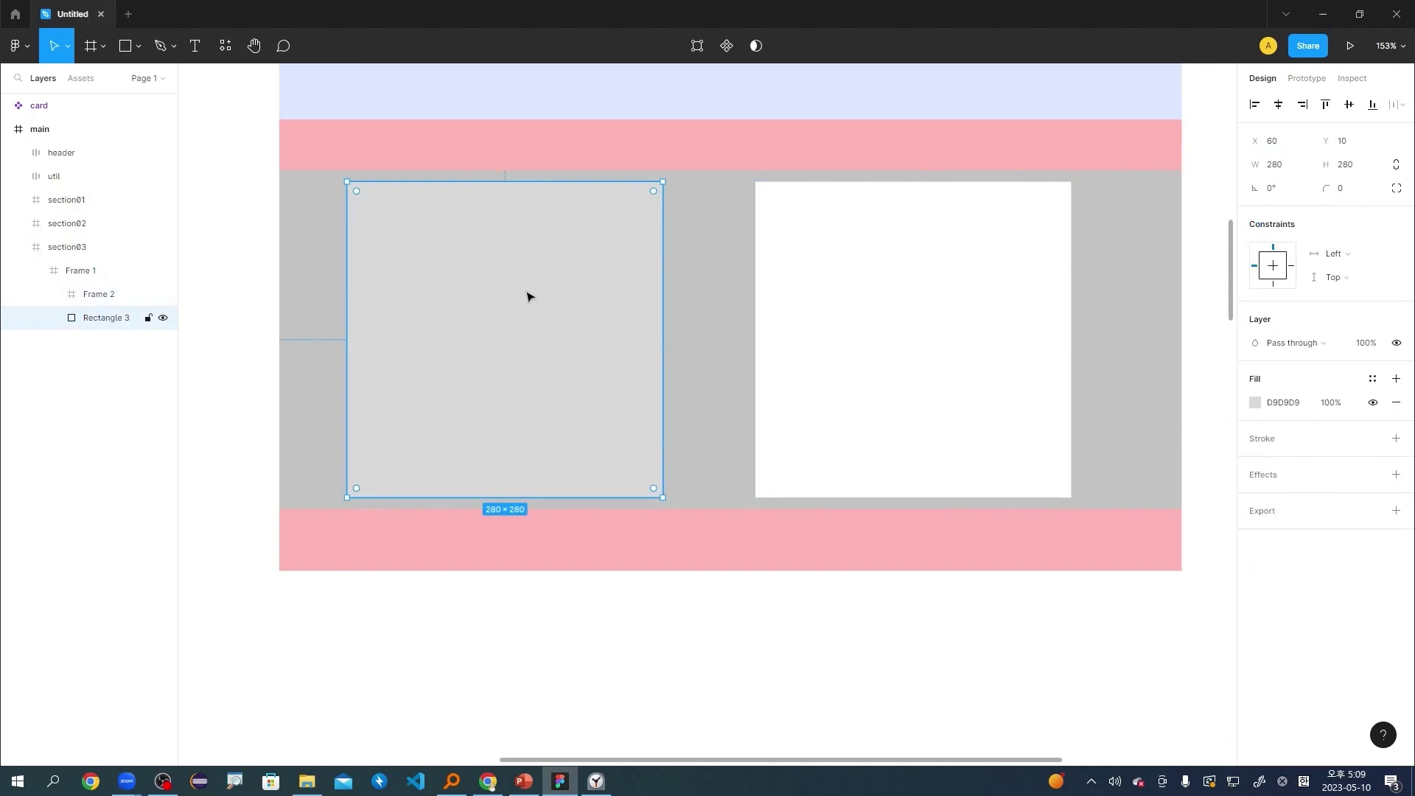
click(887, 322)
click(565, 334)
click(985, 316)
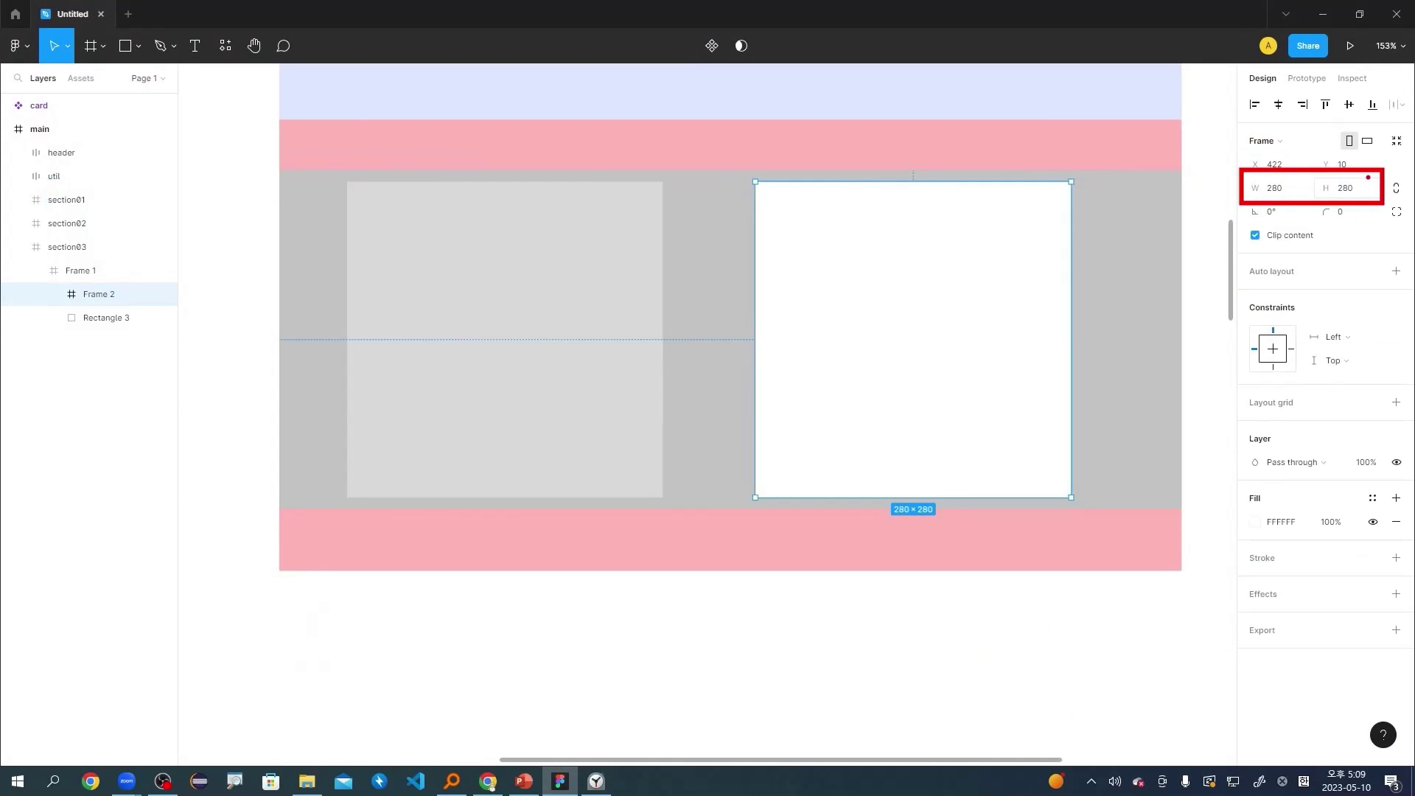
click(464, 317)
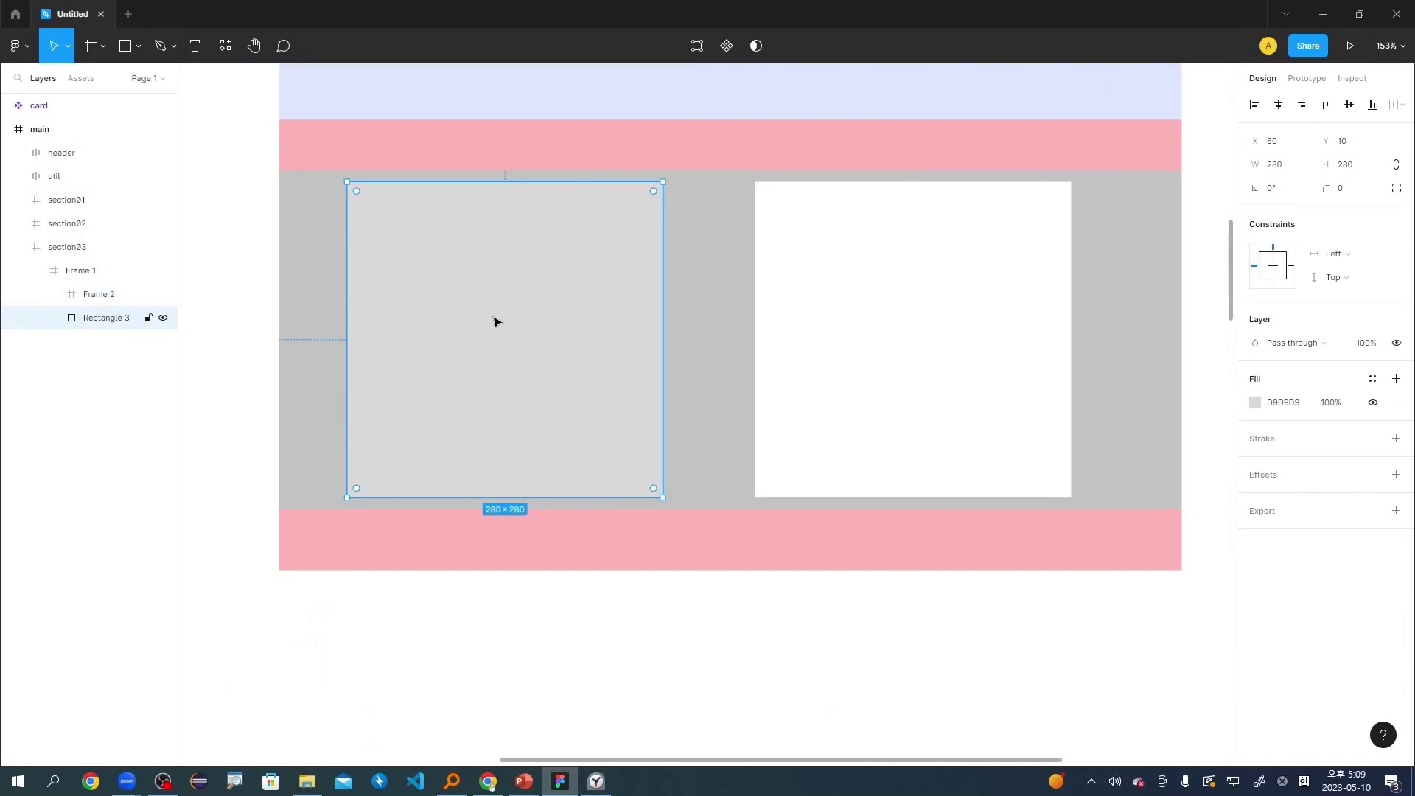
drag(507, 326, 519, 327)
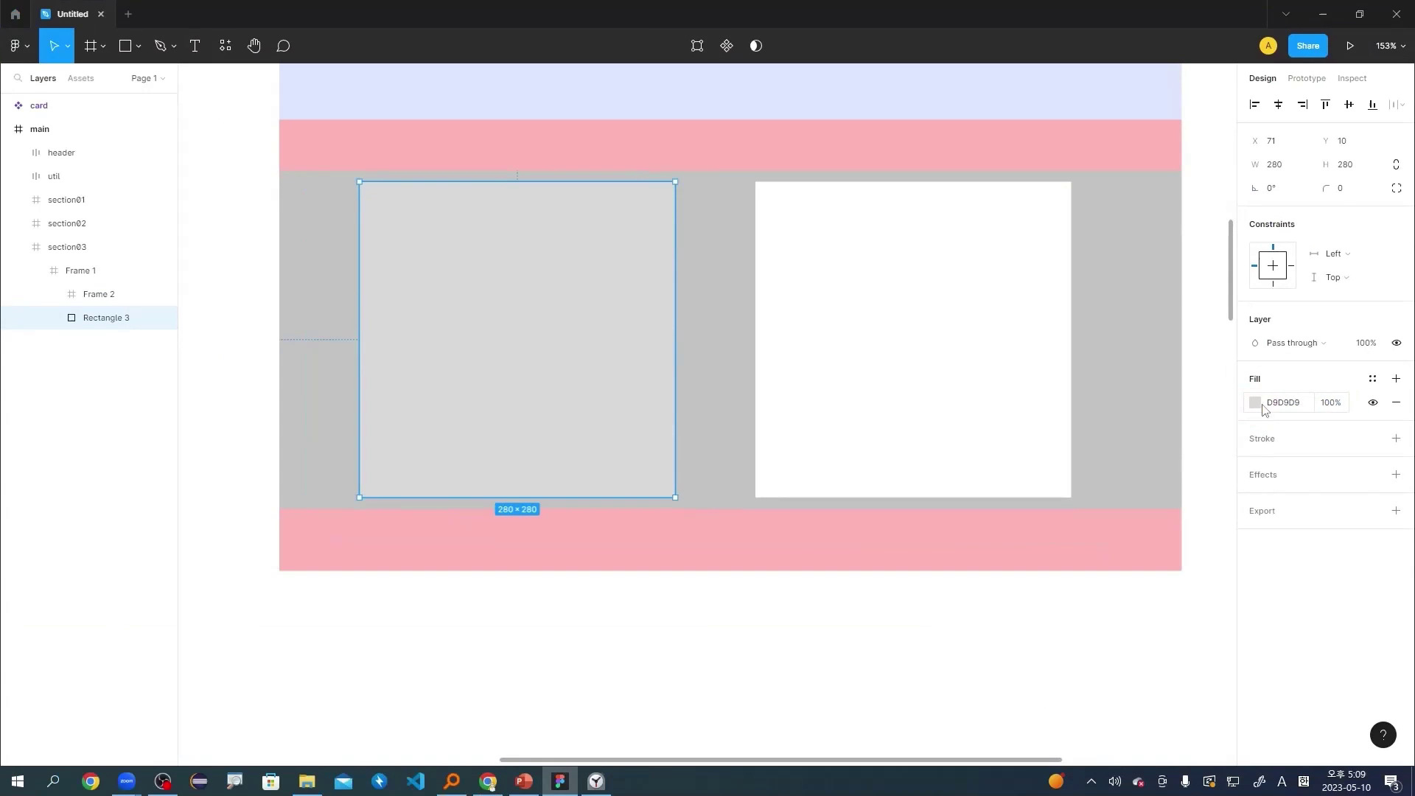
Change the rectangle's fill from solid to the default checkerboard image.
click(995, 406)
click(1097, 384)
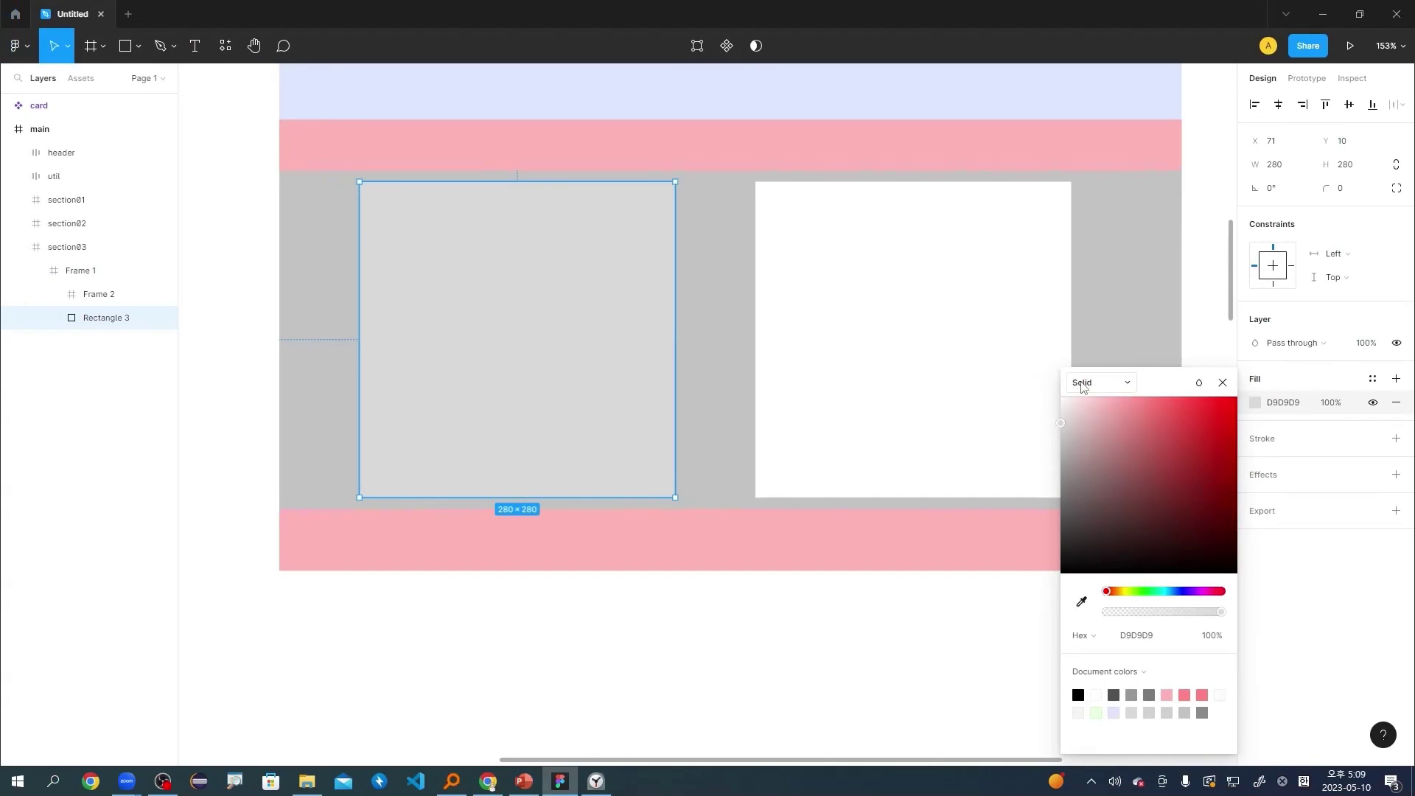
click(775, 251)
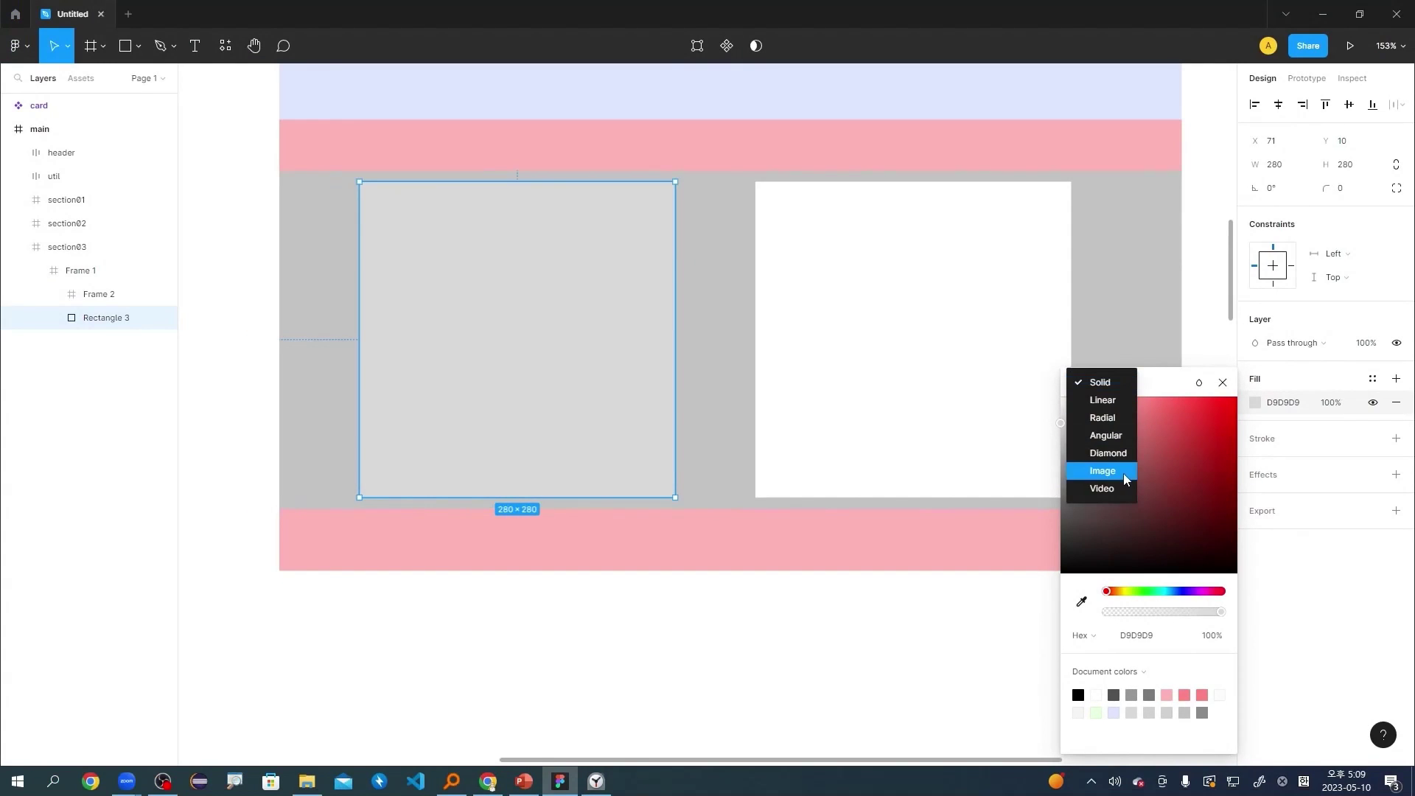
click(1102, 471)
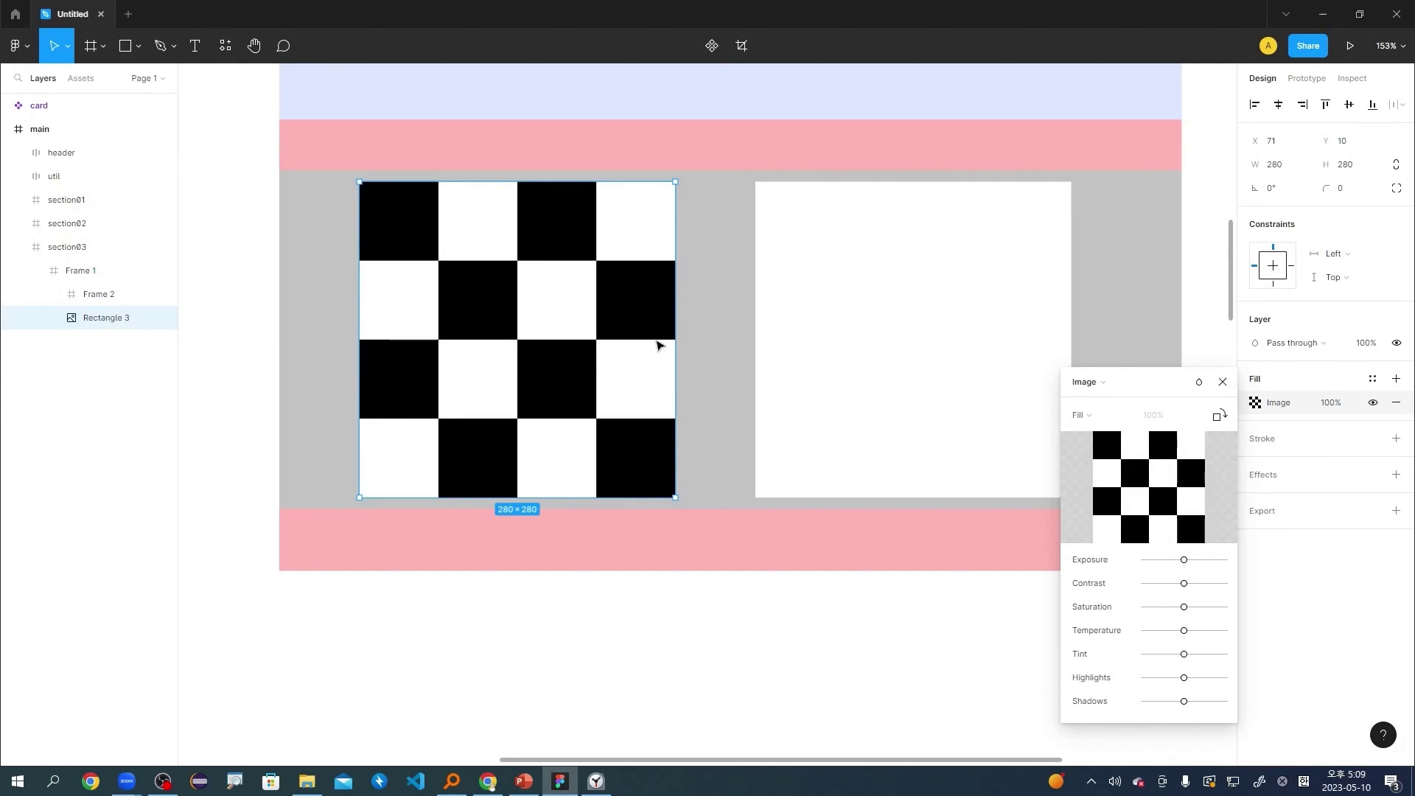
Rename the checkerboard rectangle as 이미지 and move it above Frame 2 in the layer order.
click(939, 318)
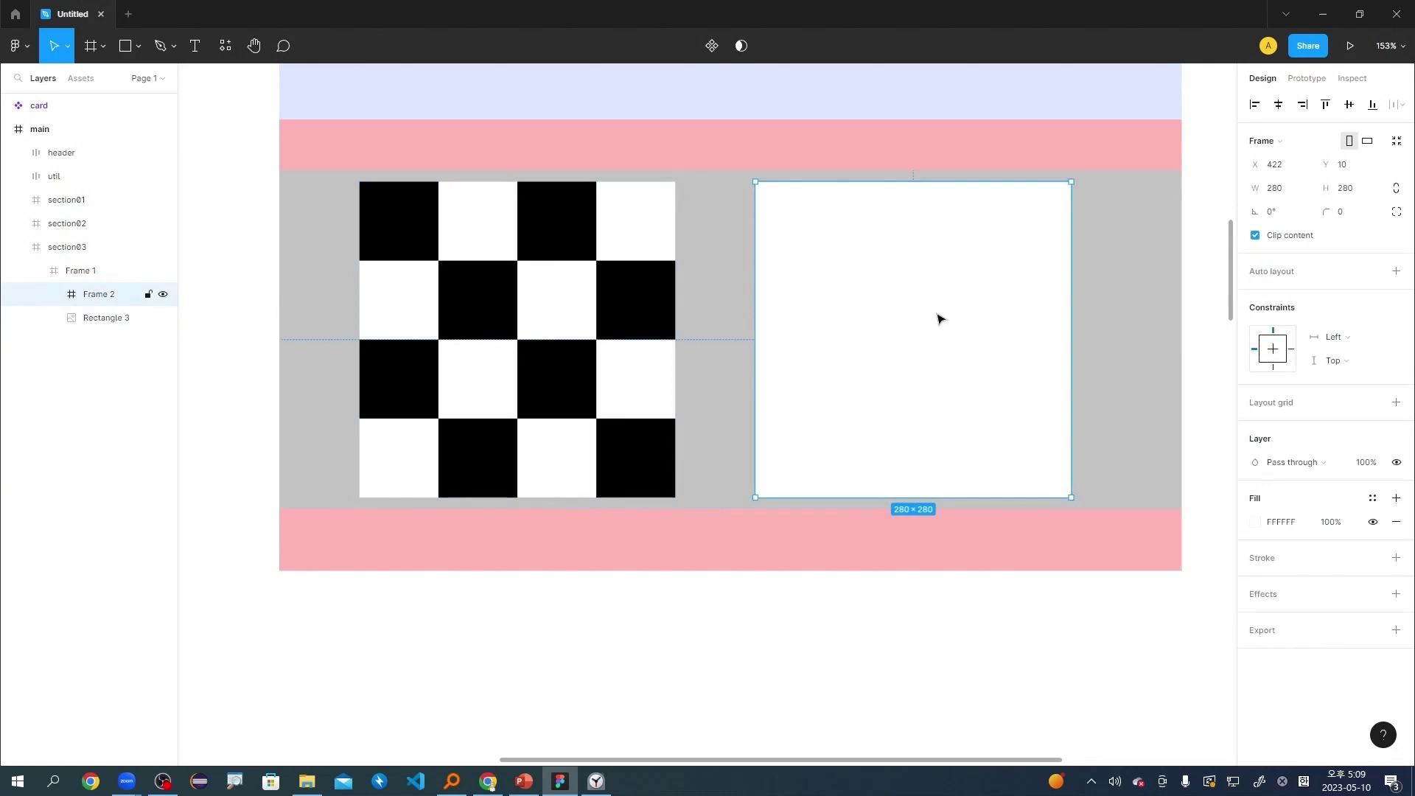
double_click(115, 318)
text(c)
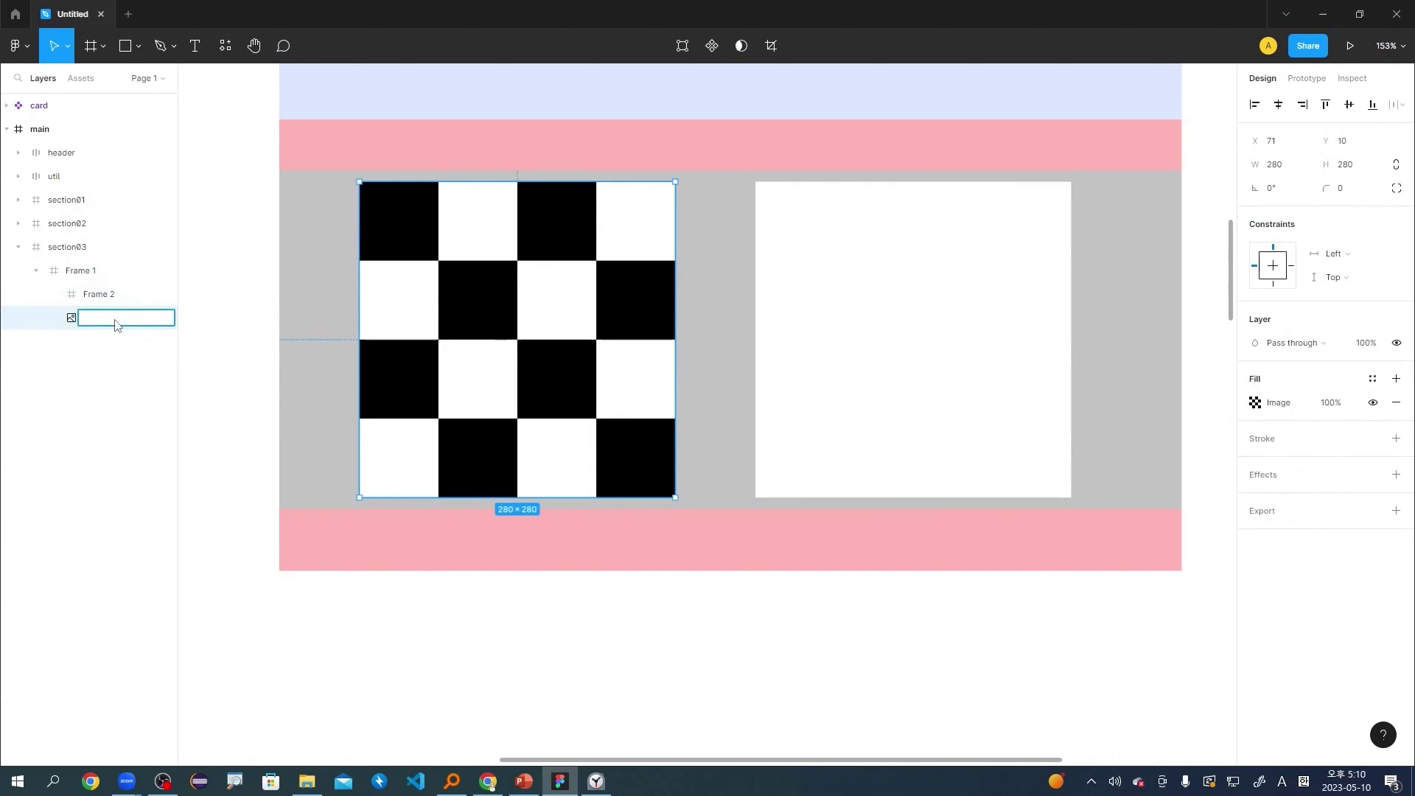
text(미지)
key(Return)
key(ctrl+])
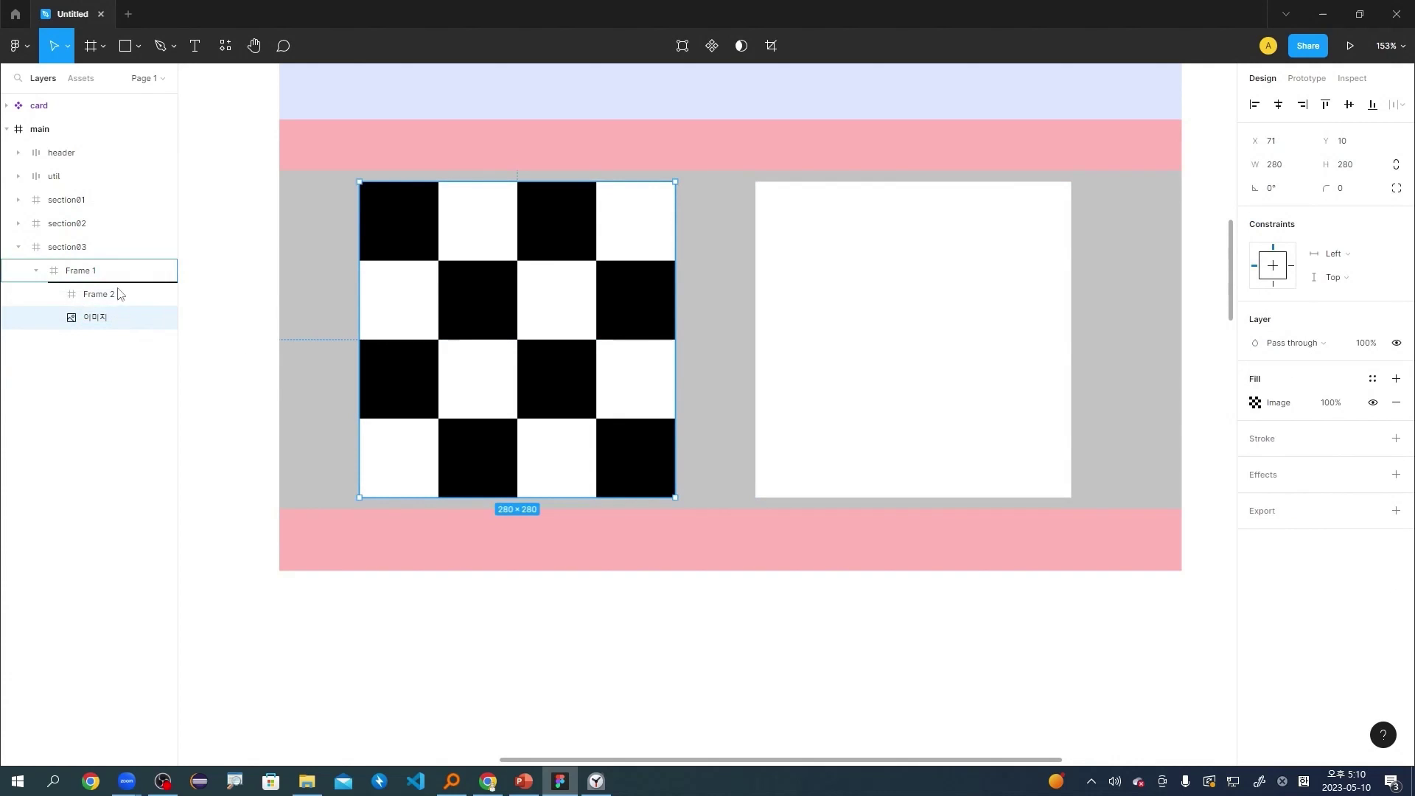
Rename the white 280 by 280 frame as contents and the checkerboard image layer as img.
double_click(103, 317)
text(이)
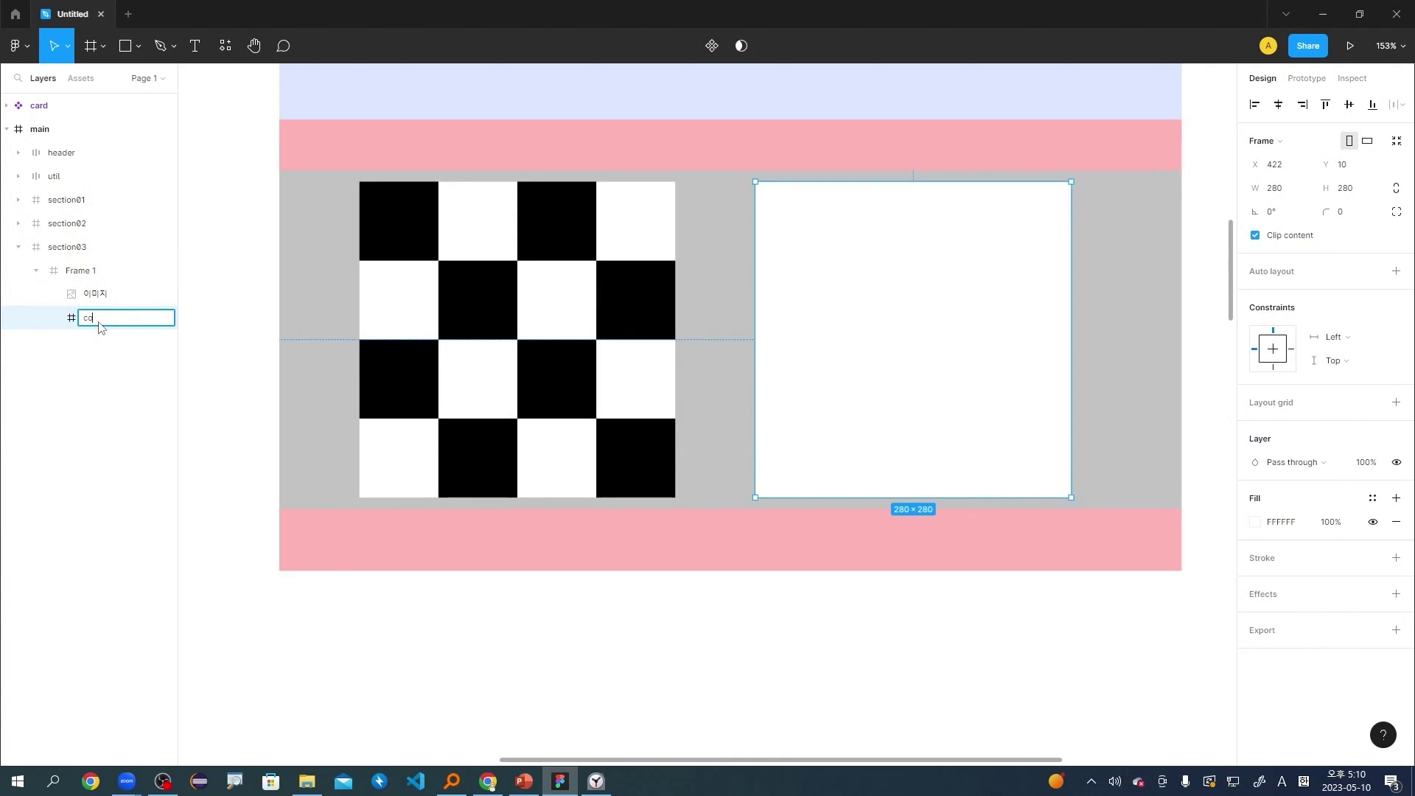
key(Return)
click(104, 294)
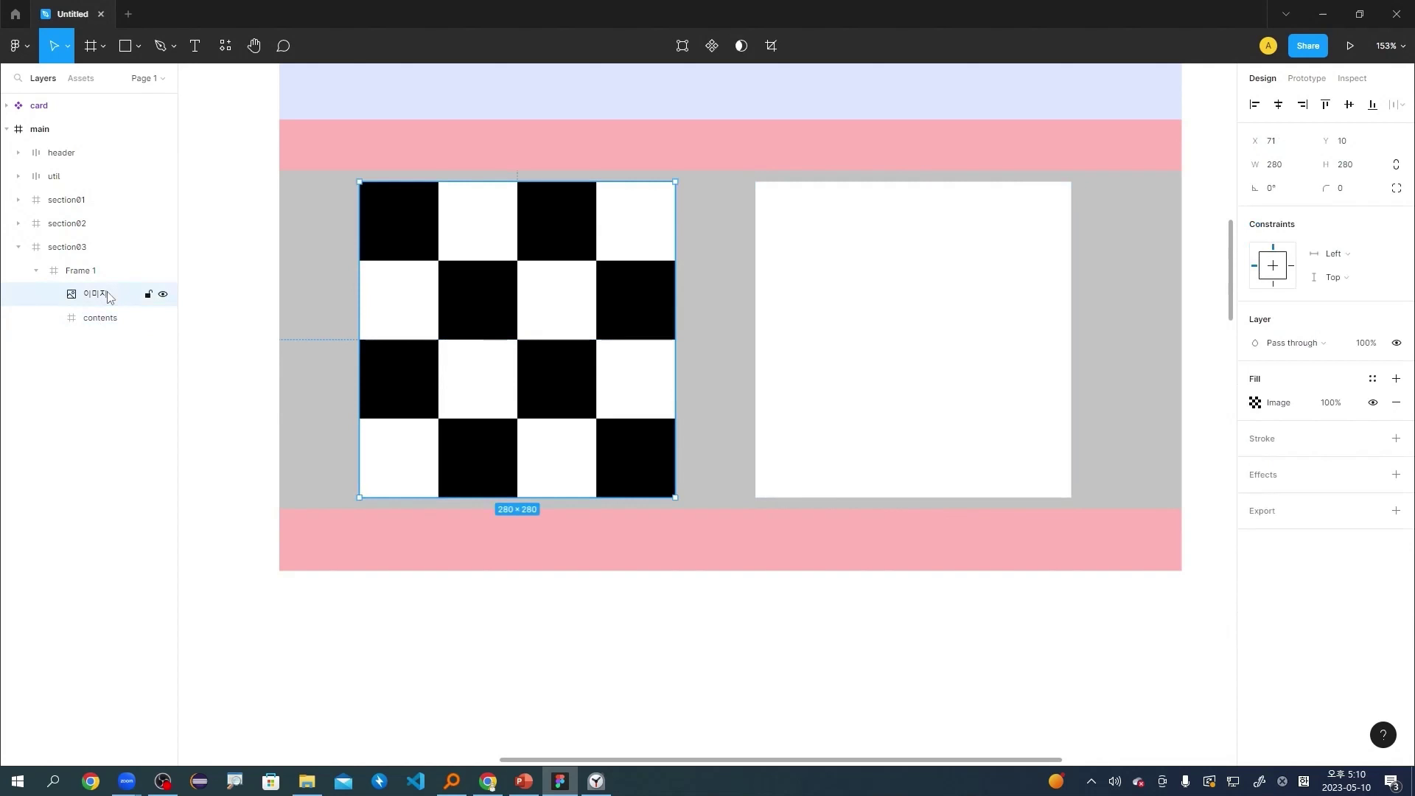
double_click(107, 294)
text(img)
key(Return)
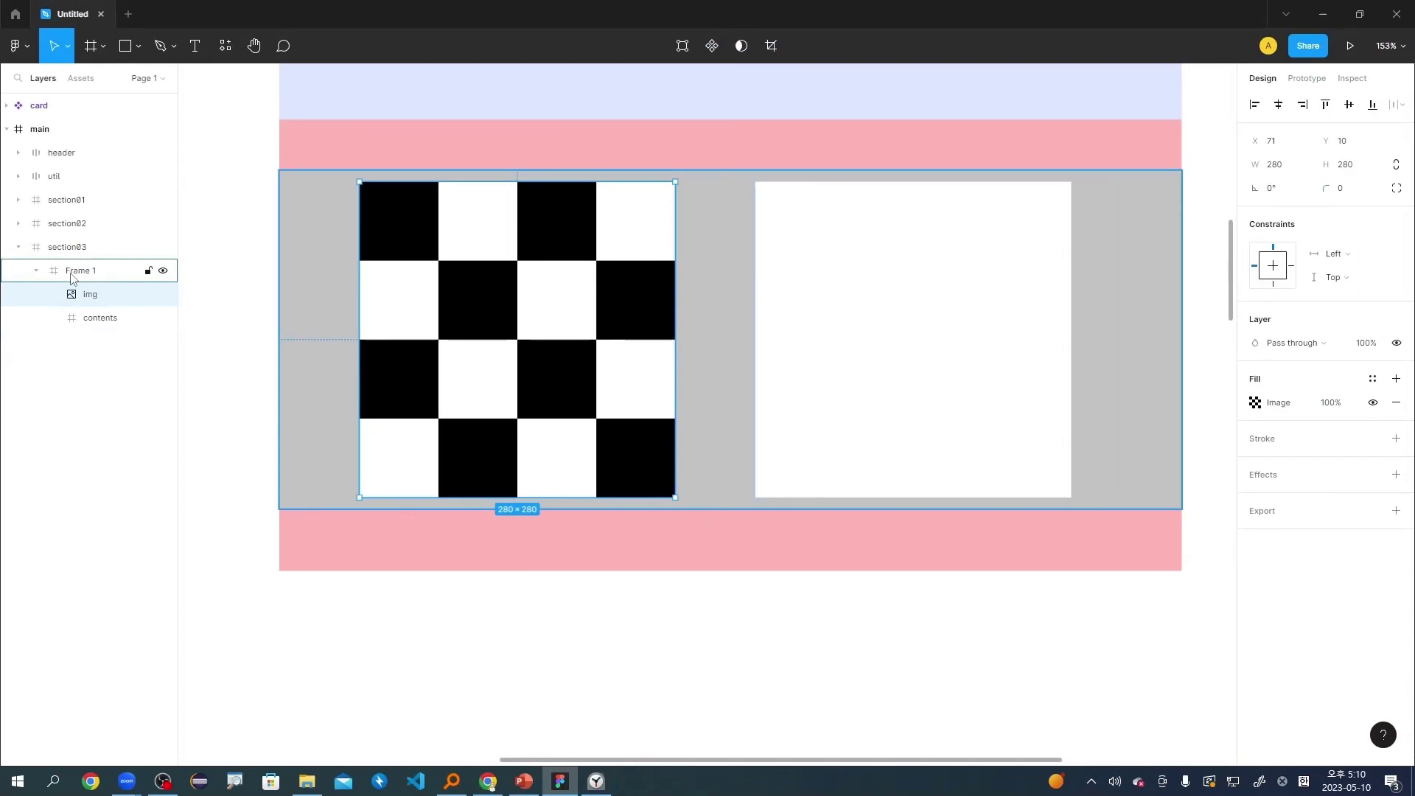
Rename the grey frame that holds img and contents as inner.
double_click(143, 248)
text(i)
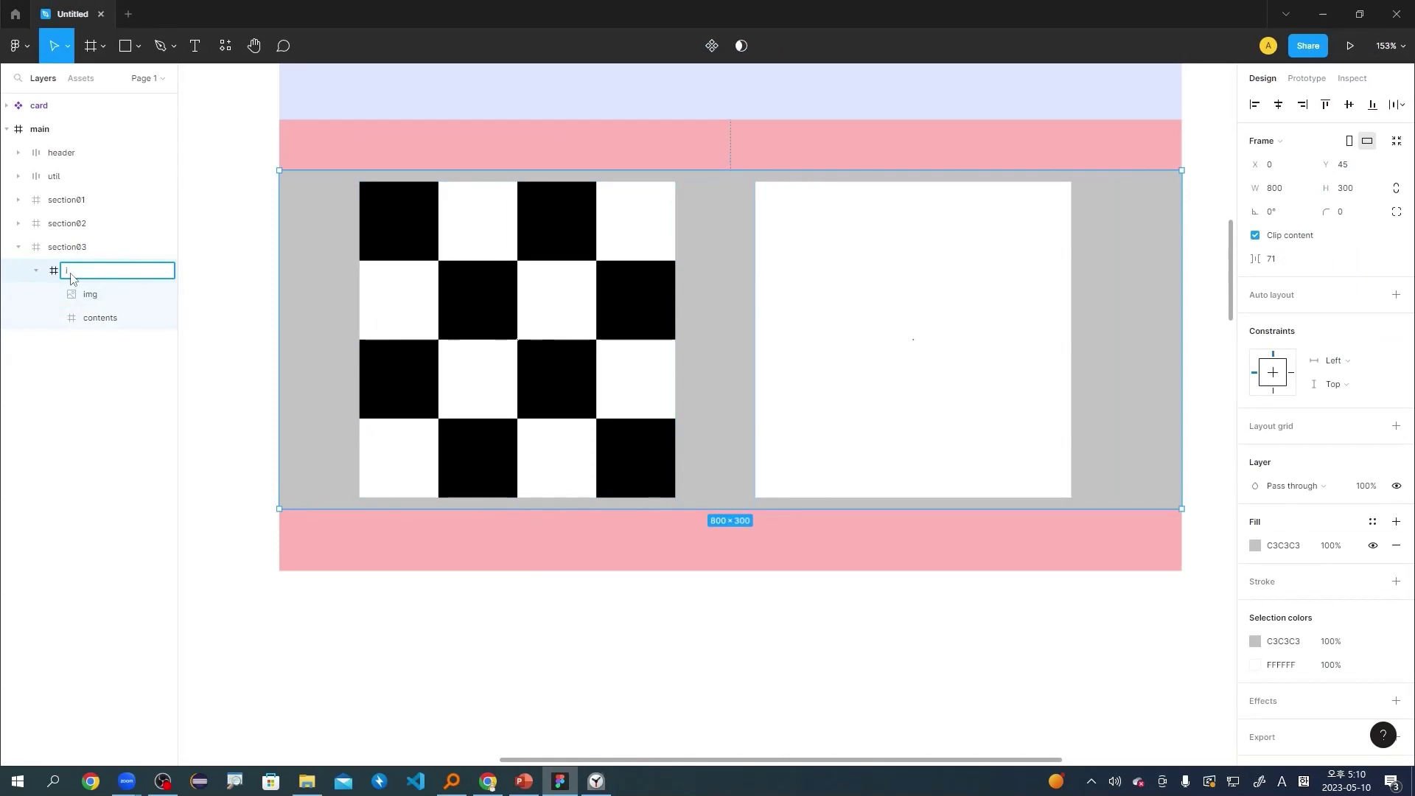
text(nner)
key(Return)
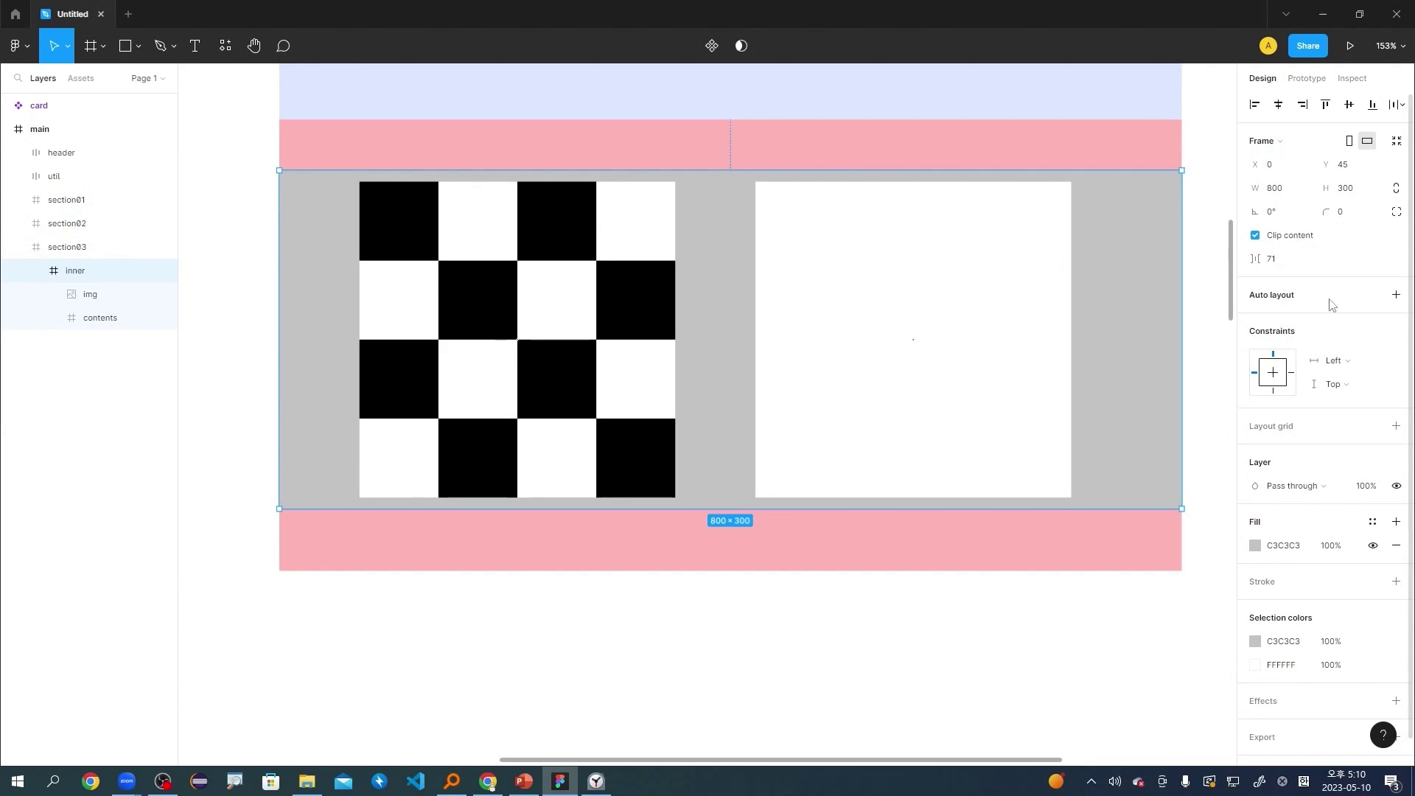
Apply horizontal auto layout to the inner frame at a fixed width of 800, with its children aligned to the center.
click(1396, 296)
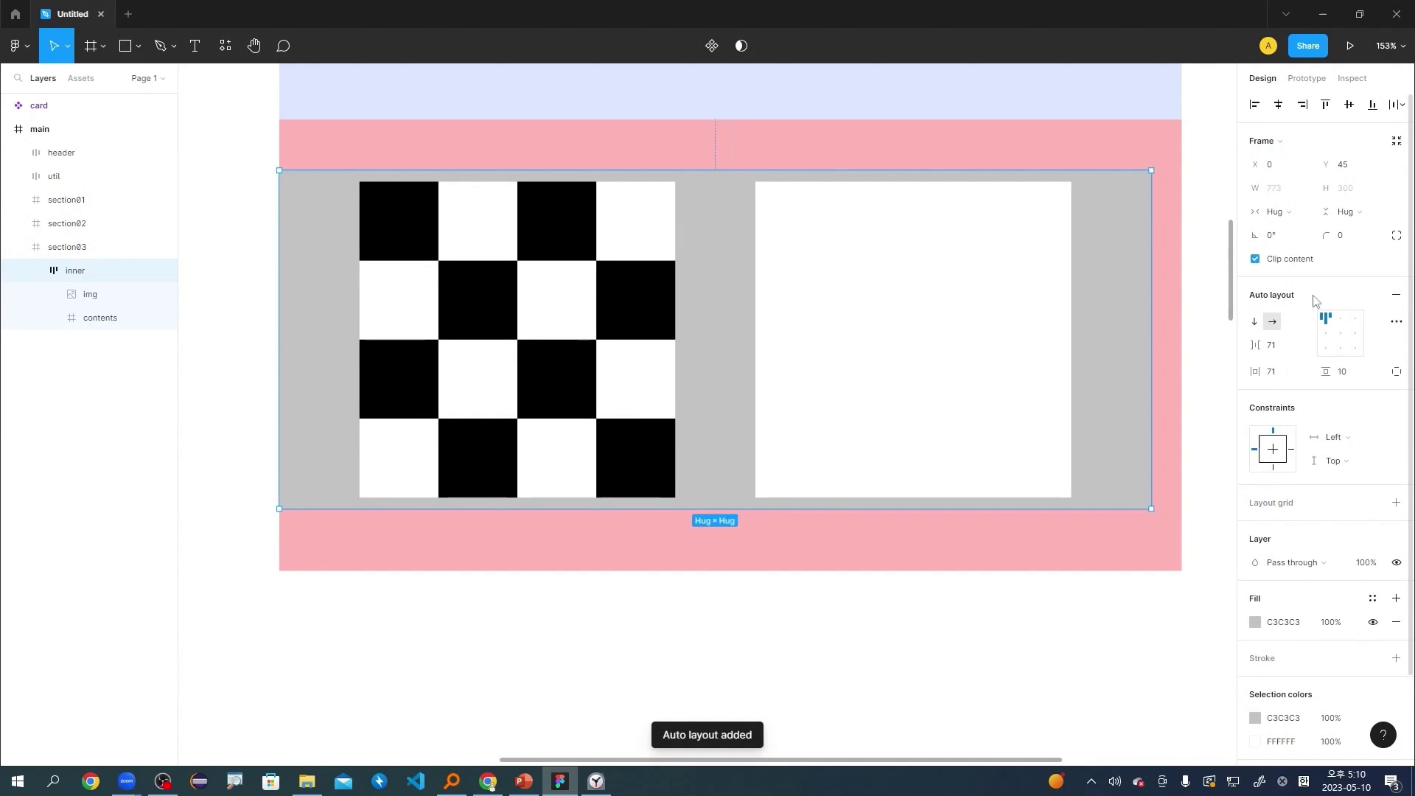
drag(1161, 262, 1180, 256)
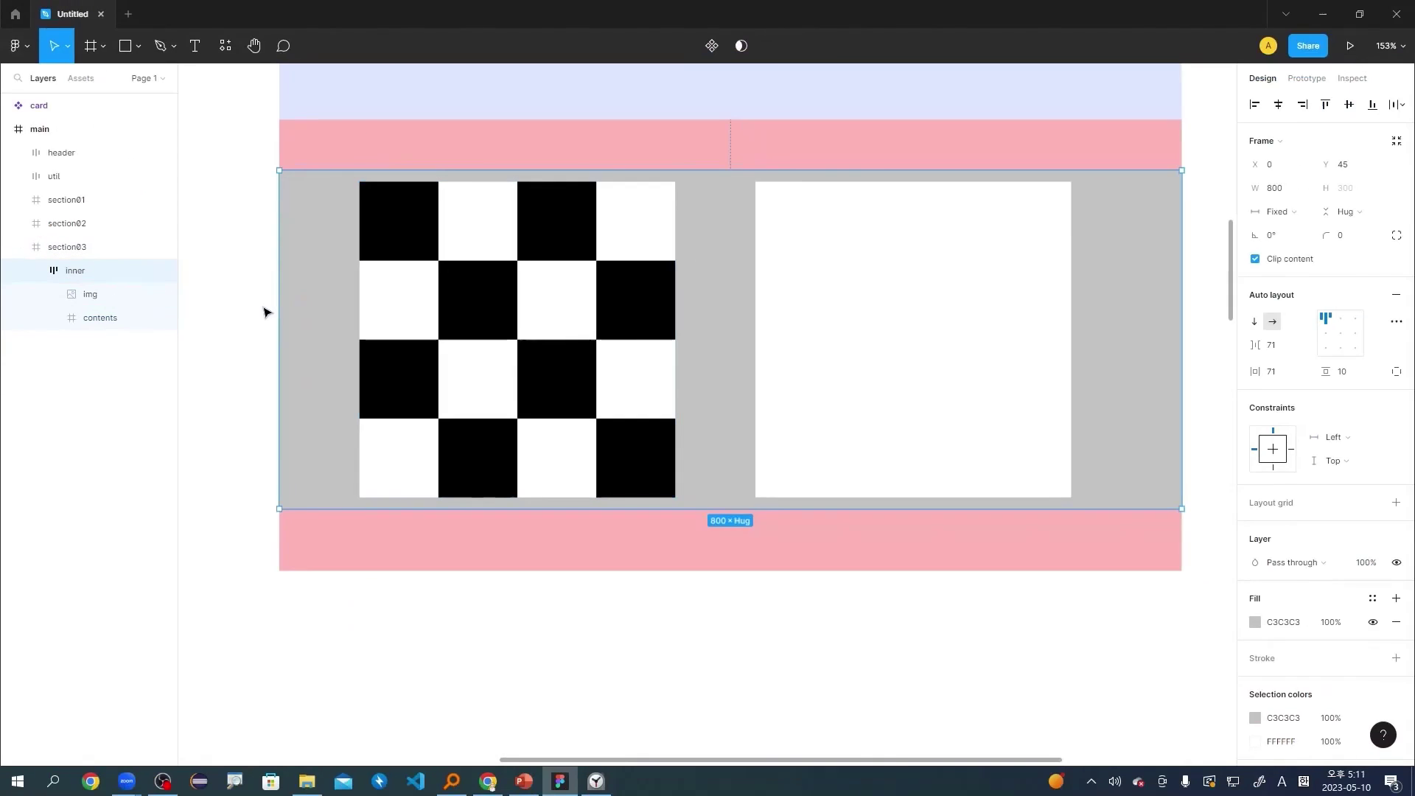
click(605, 276)
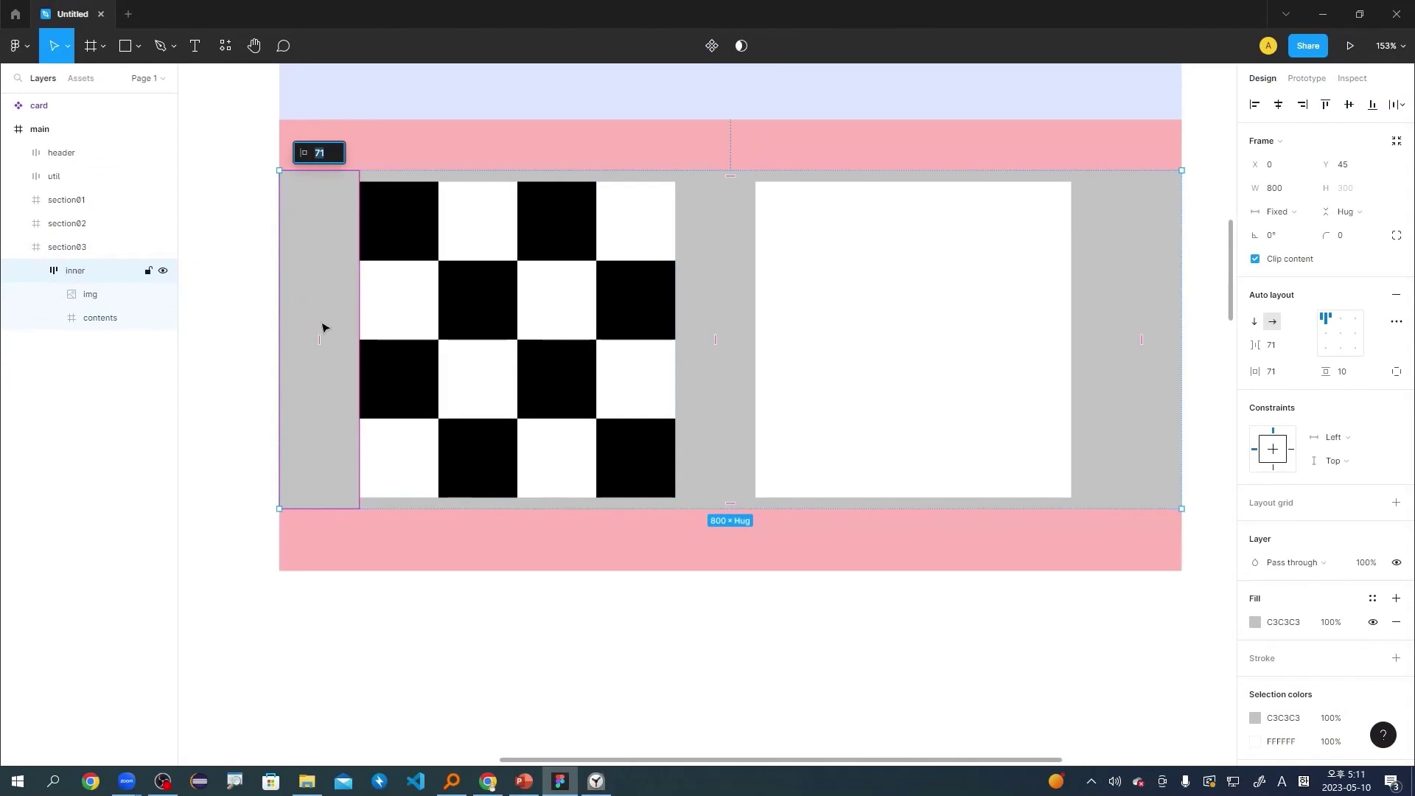
click(1118, 319)
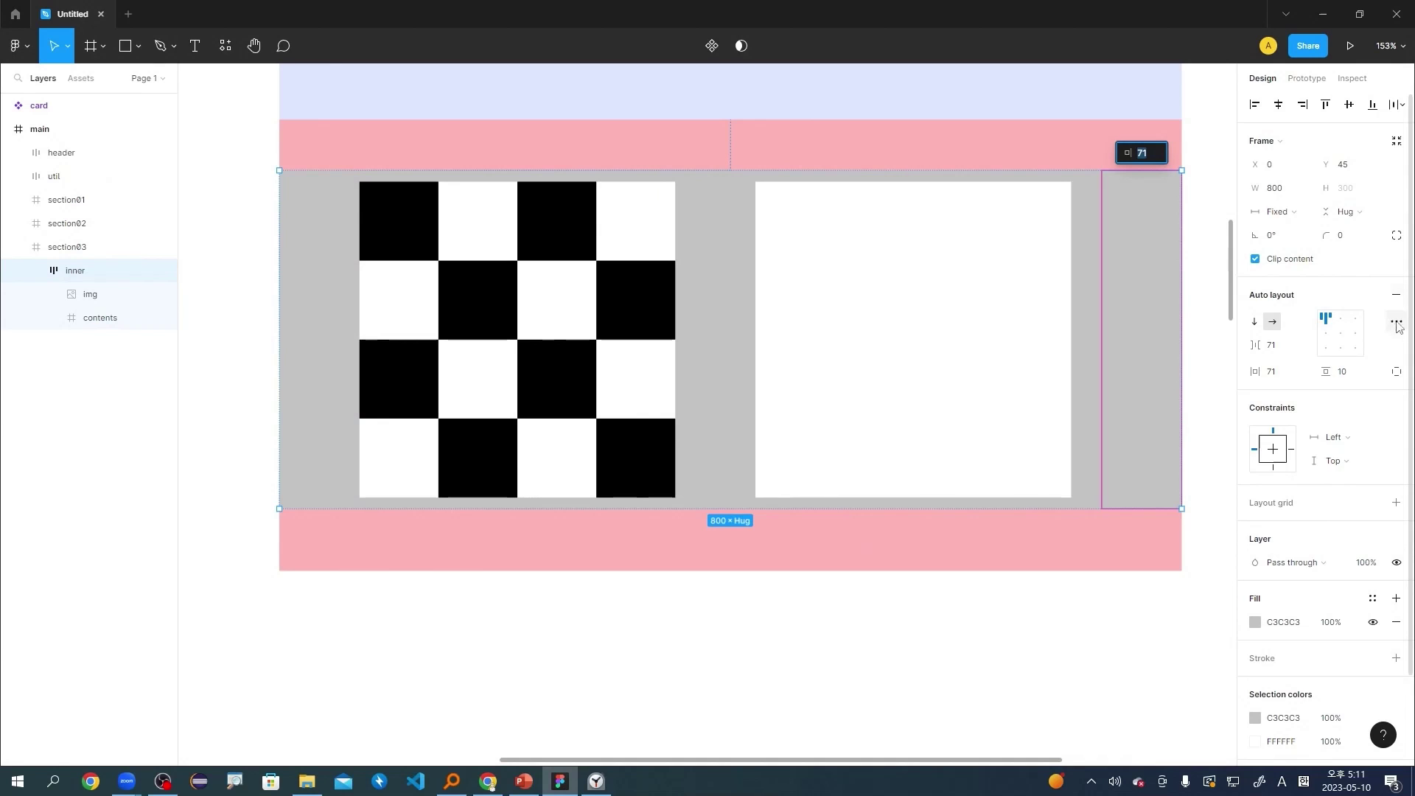
click(1347, 336)
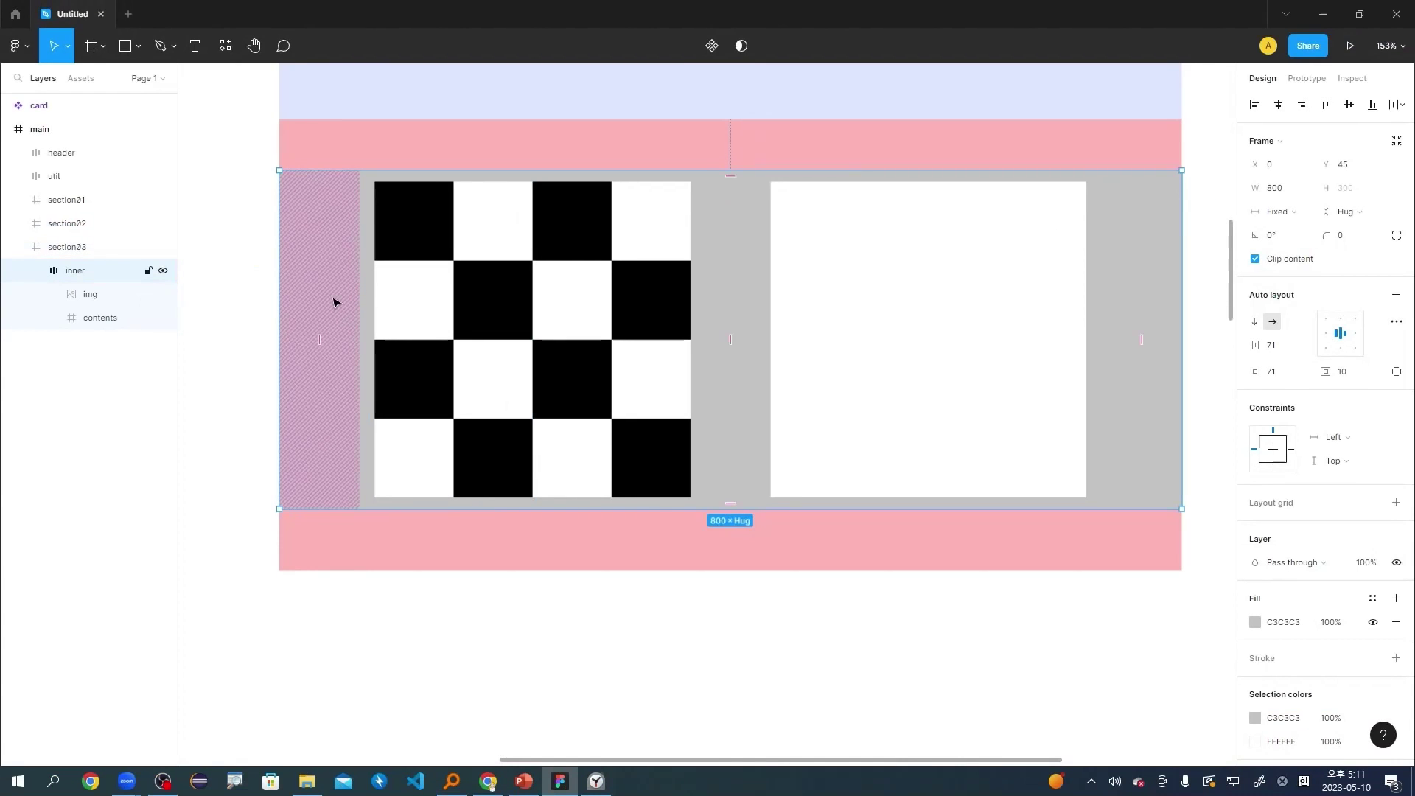
click(110, 322)
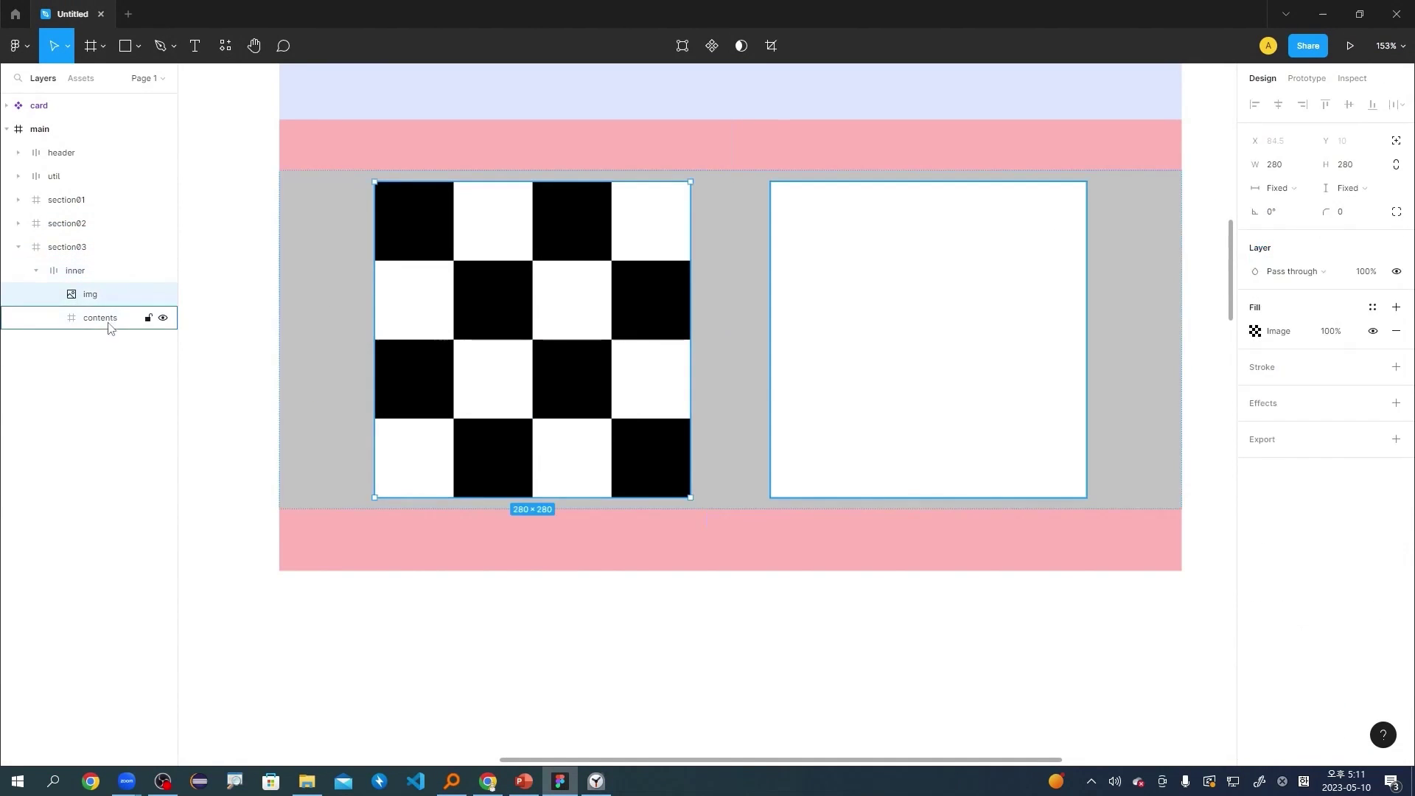
click(575, 327)
click(339, 309)
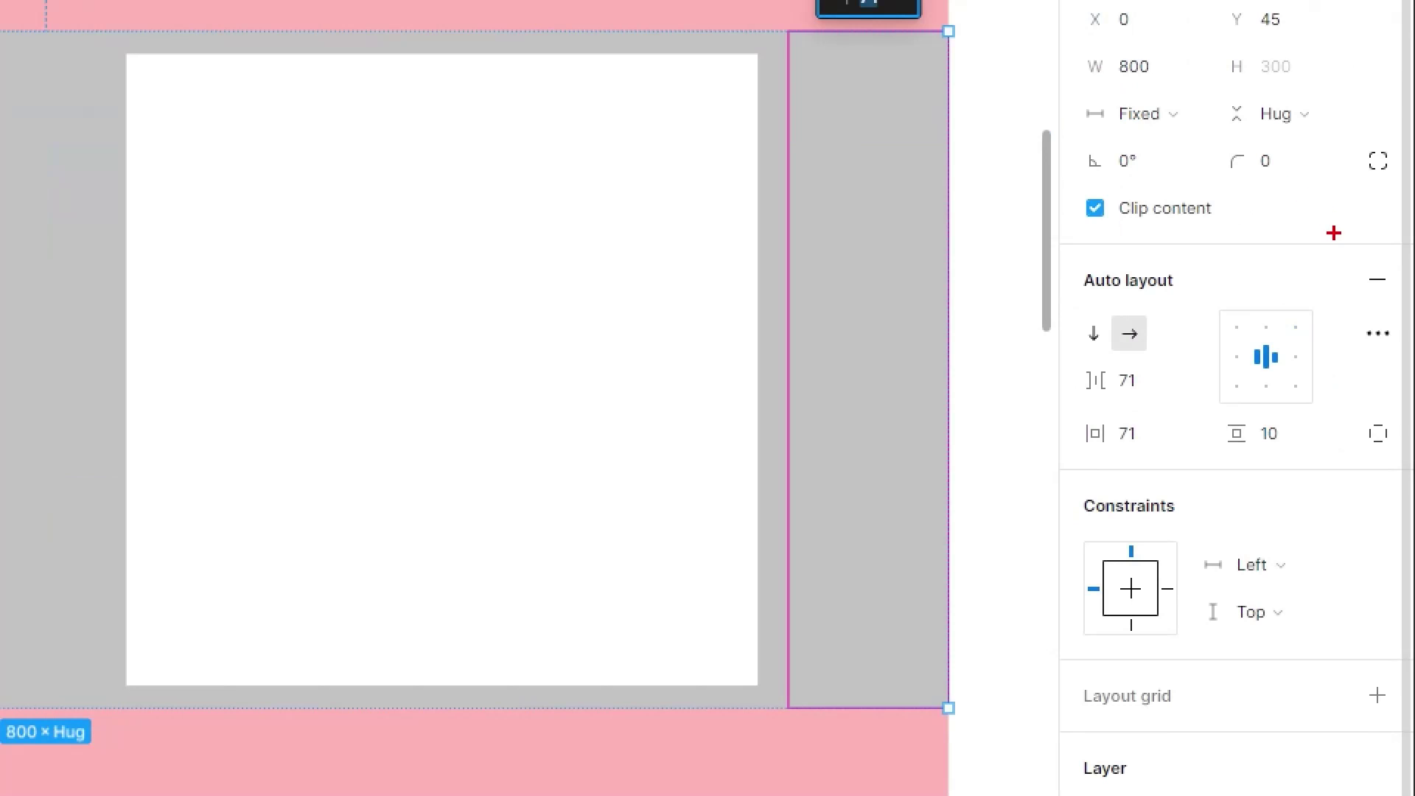
drag(1365, 265, 1411, 306)
drag(1240, 336, 1294, 376)
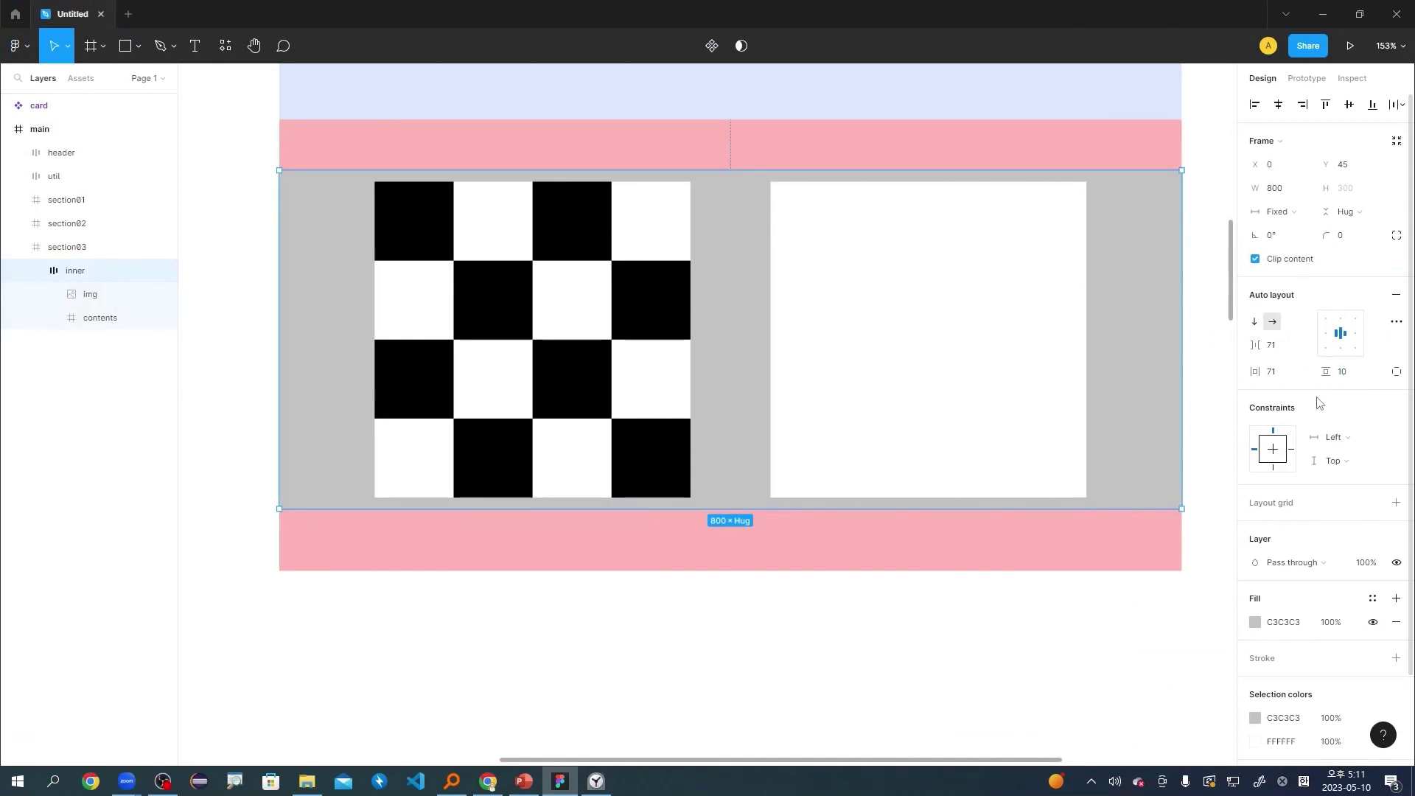
click(909, 329)
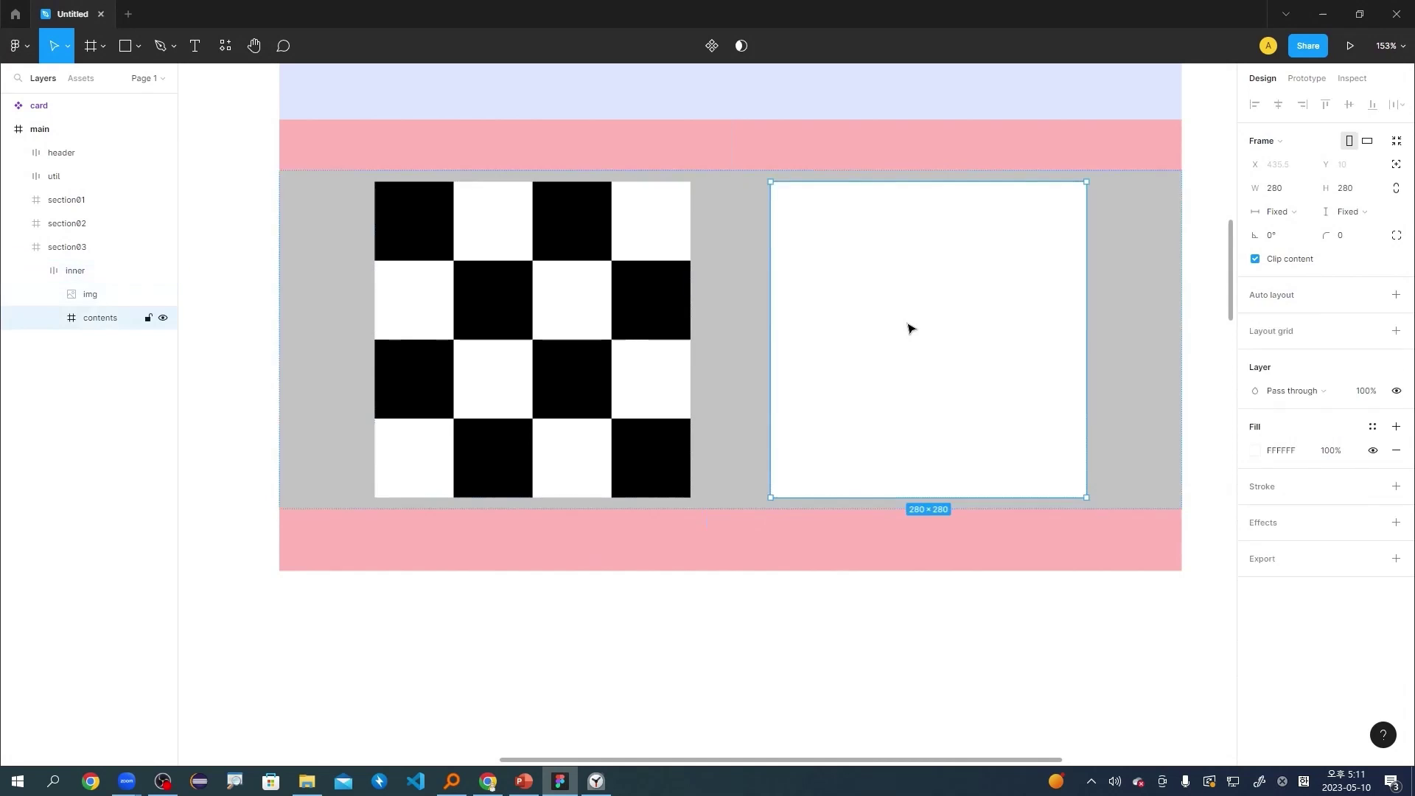
key(r)
drag(796, 211, 1045, 264)
key(ctrl+z)
Draw a text box about 230 by 56 near the top of the contents frame and enter Title in it.
key(t)
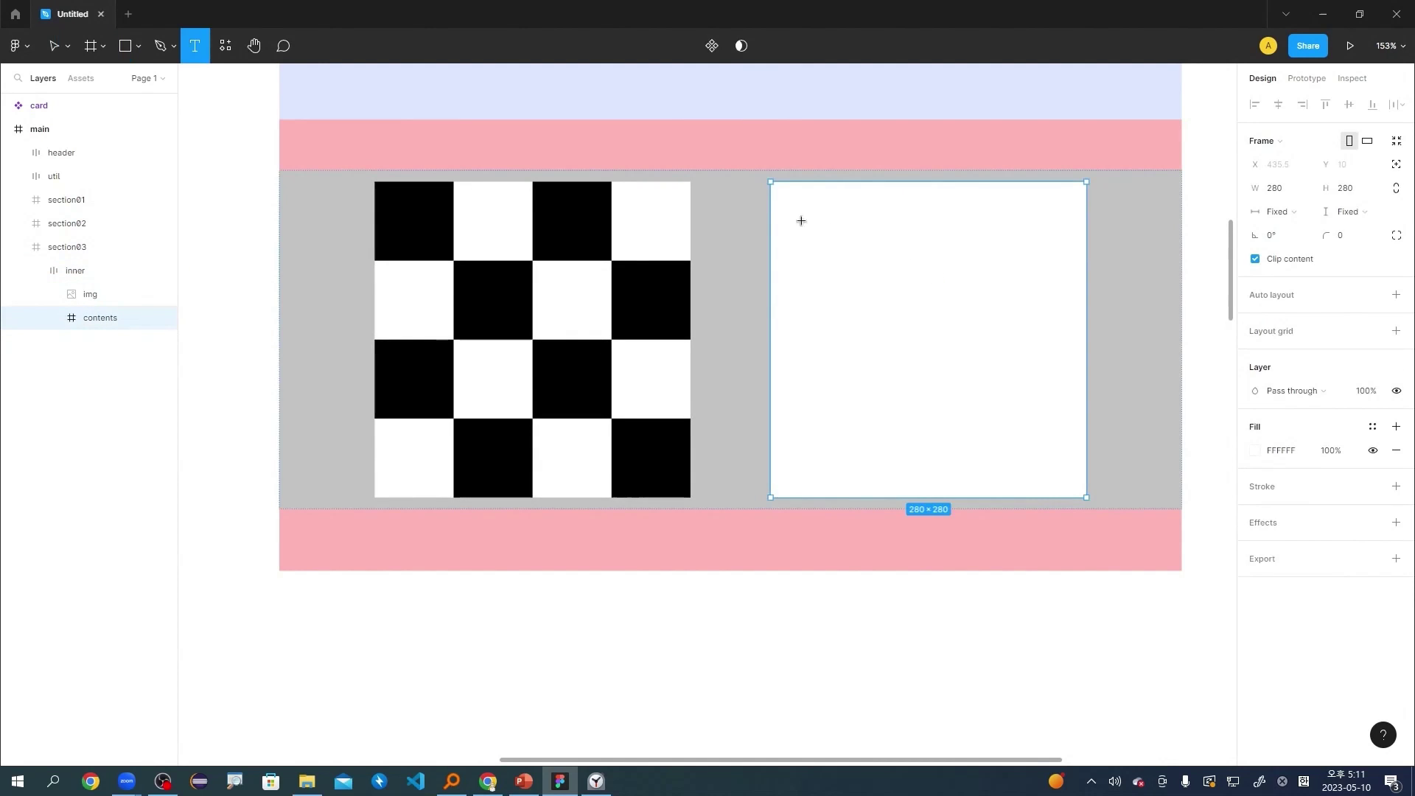
drag(792, 210, 1052, 273)
text(d)
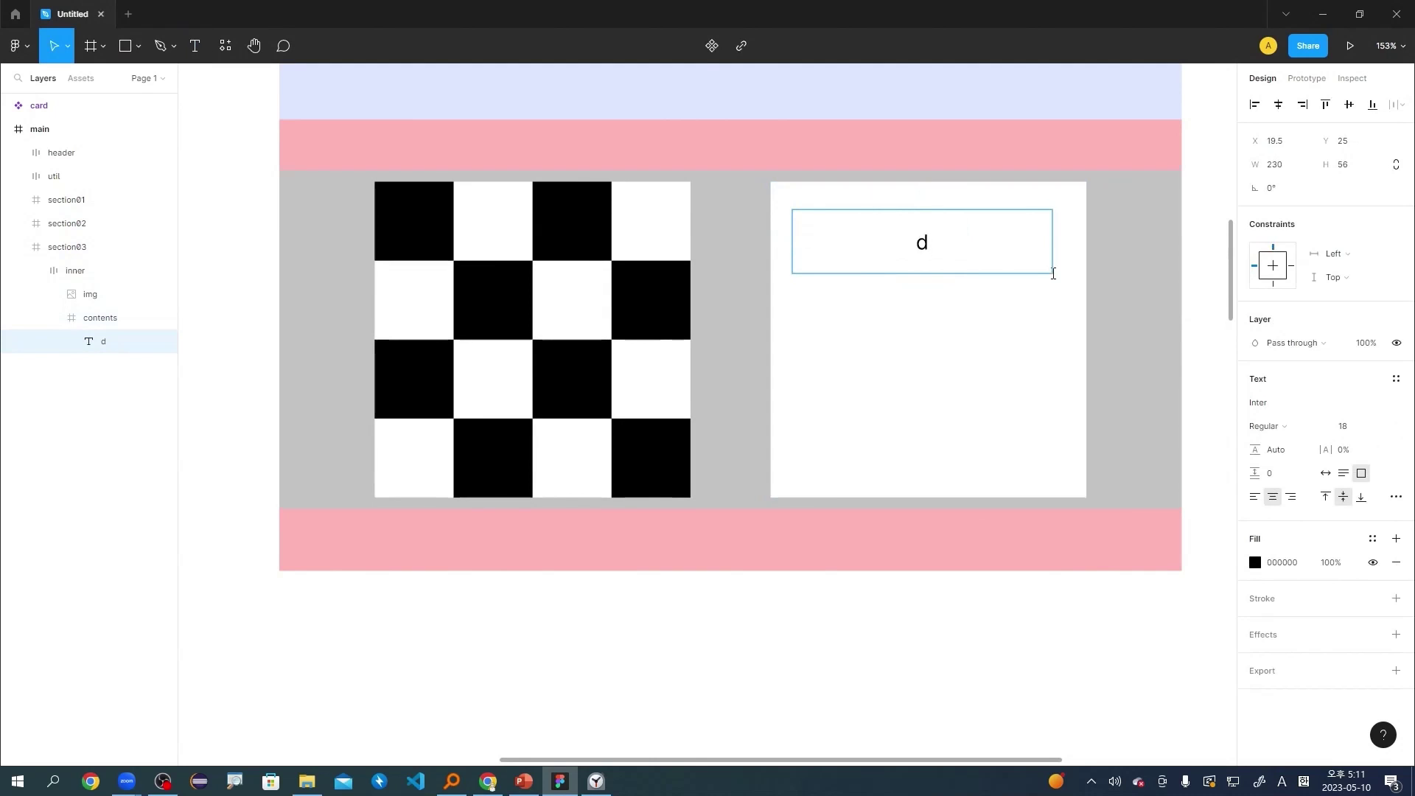
key(BackSpace)
key(ctrl+l)
text(d)
key(BackSpace)
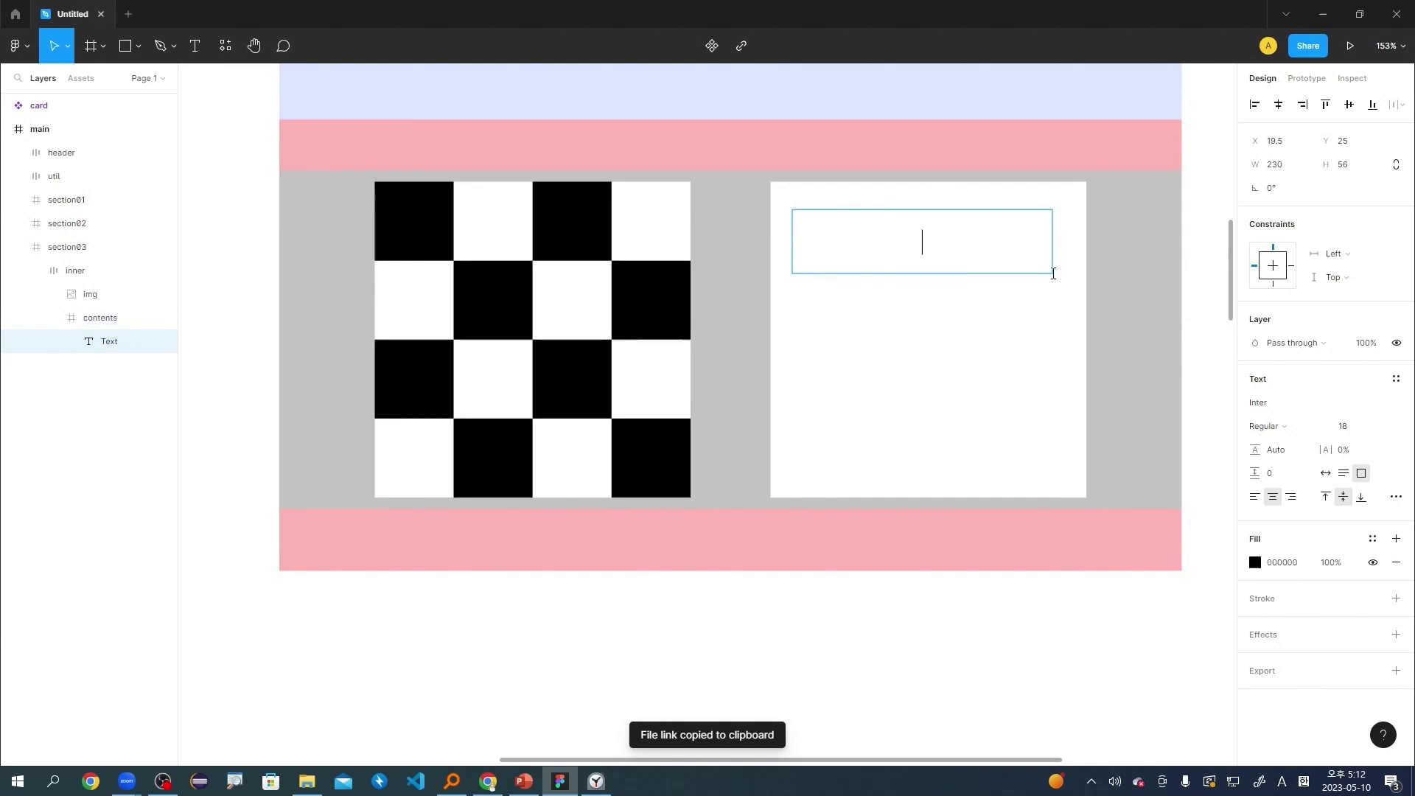
key(Hangul)
text(ㅇ)
key(BackSpace)
key(Hangul)
text(Title )
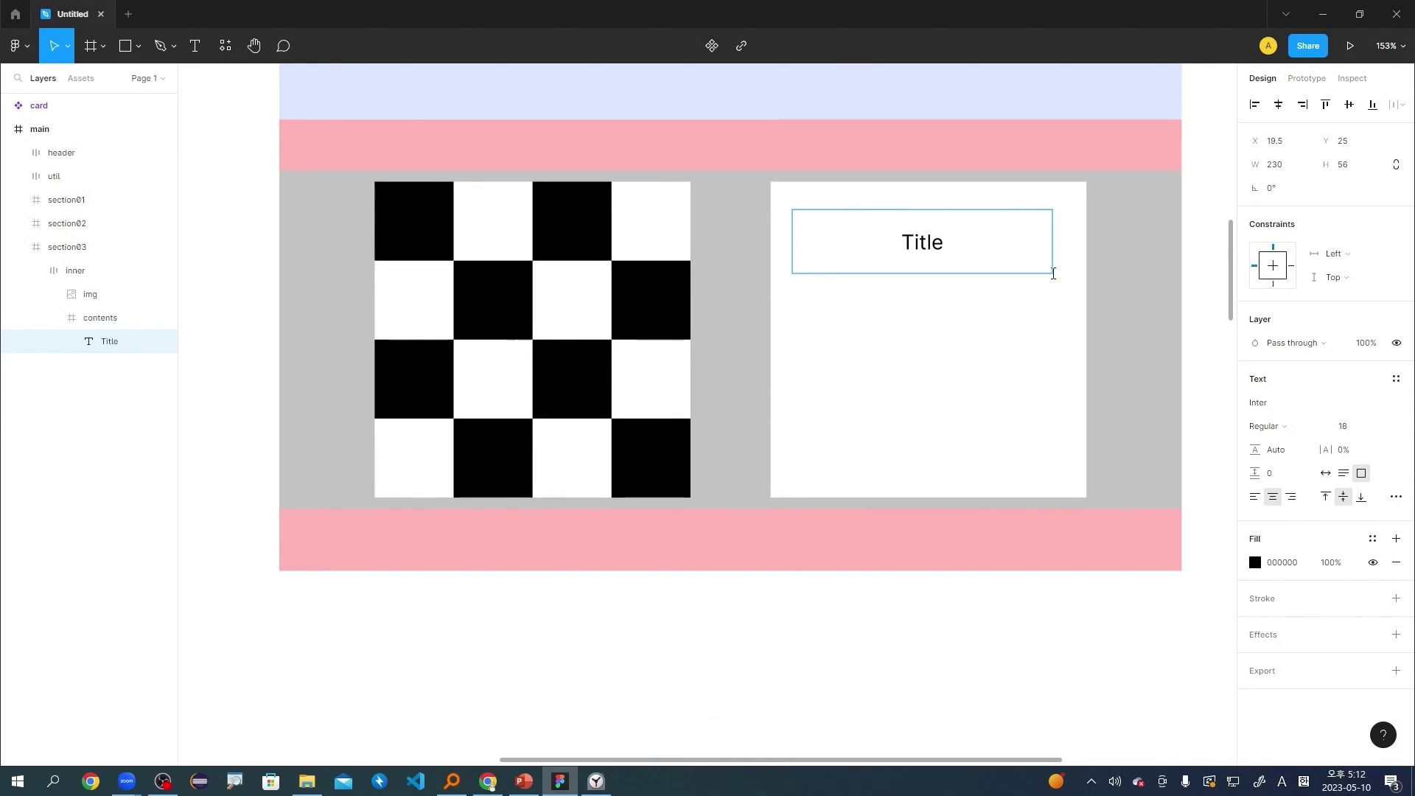
text(C)
key(BackSpace)
Left-align the title text and complete it to read "Title - Hello Text 001".
click(1254, 496)
double_click(839, 243)
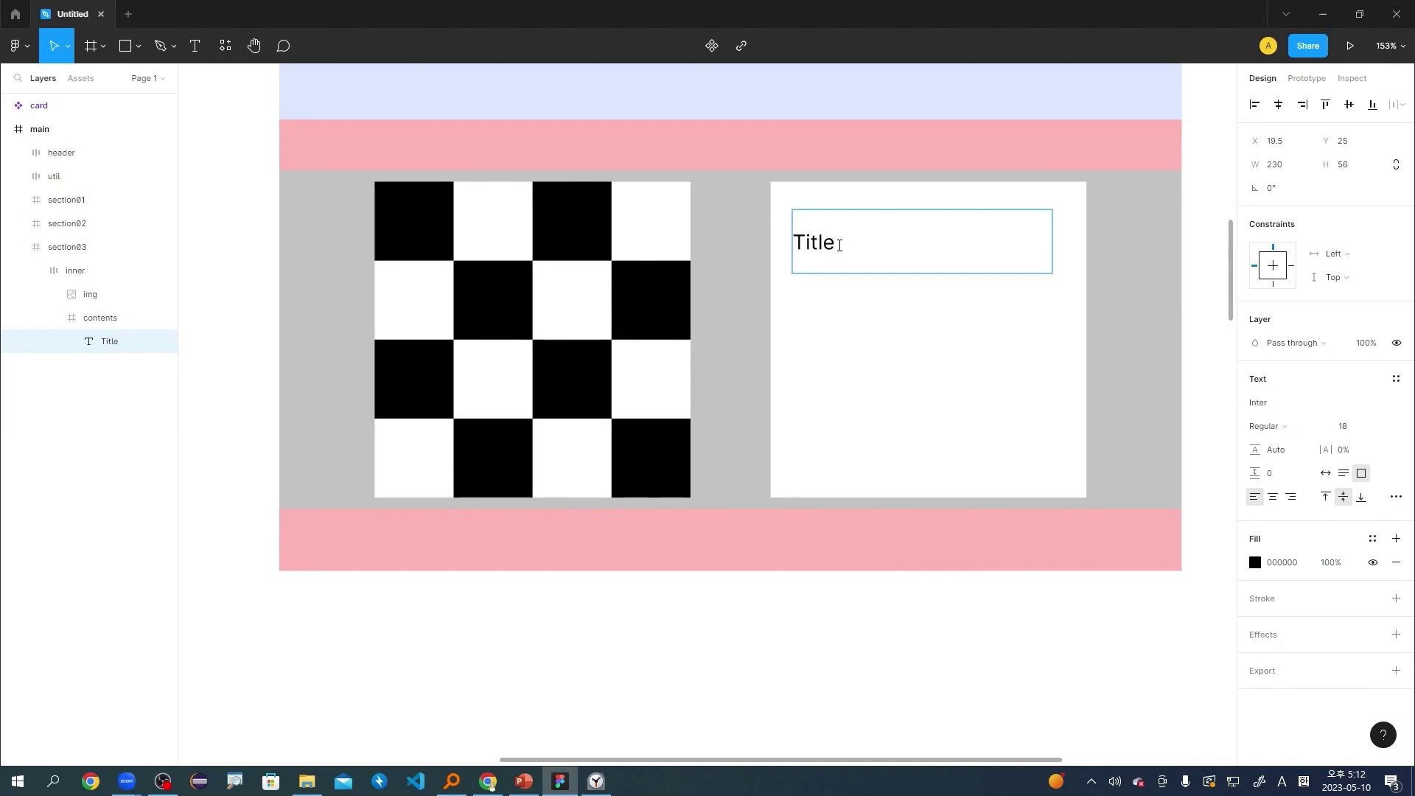
text(- Hello emptyn)
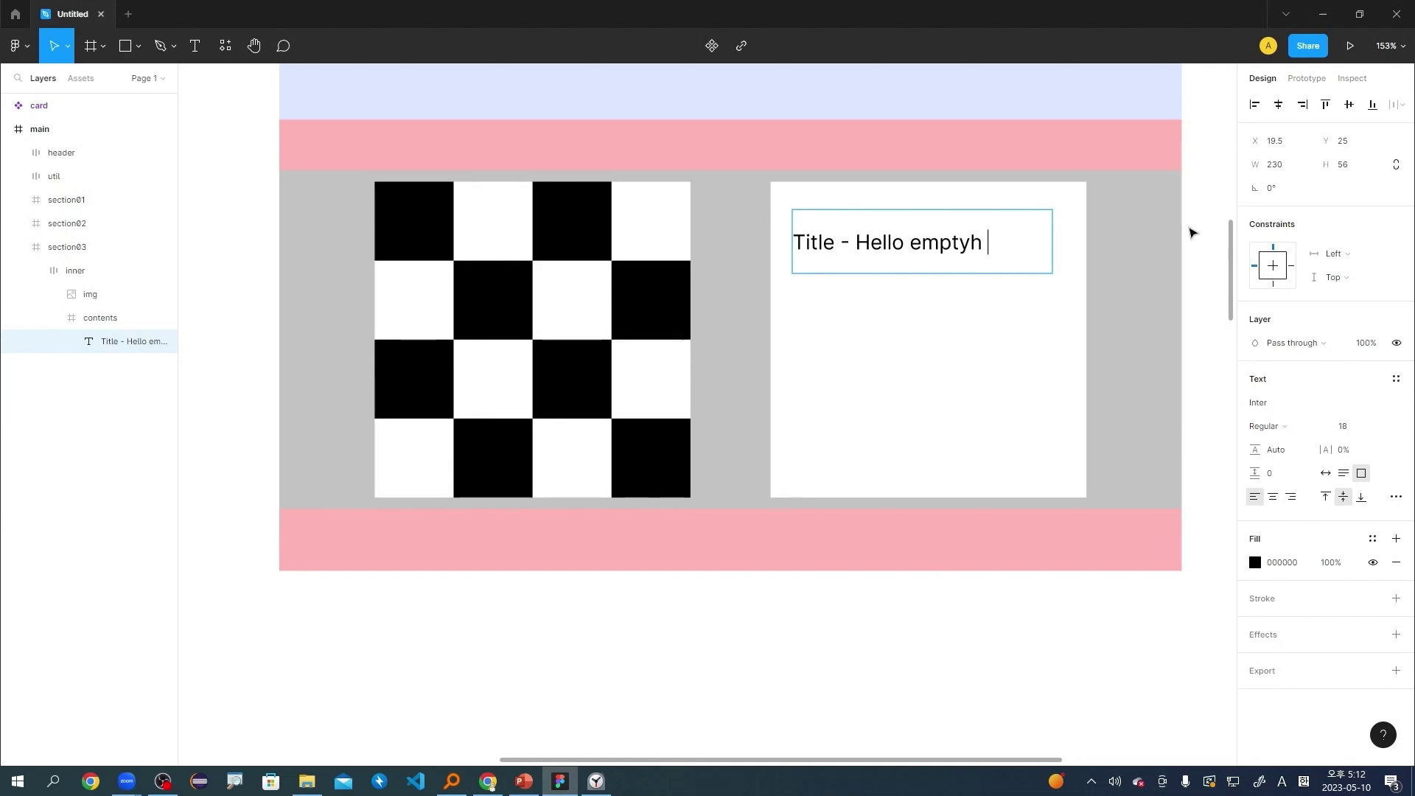
key(BackSpace)
key(BackSpace)
key(BackSpace)
key(BackSpace)
key(BackSpace)
key(BackSpace)
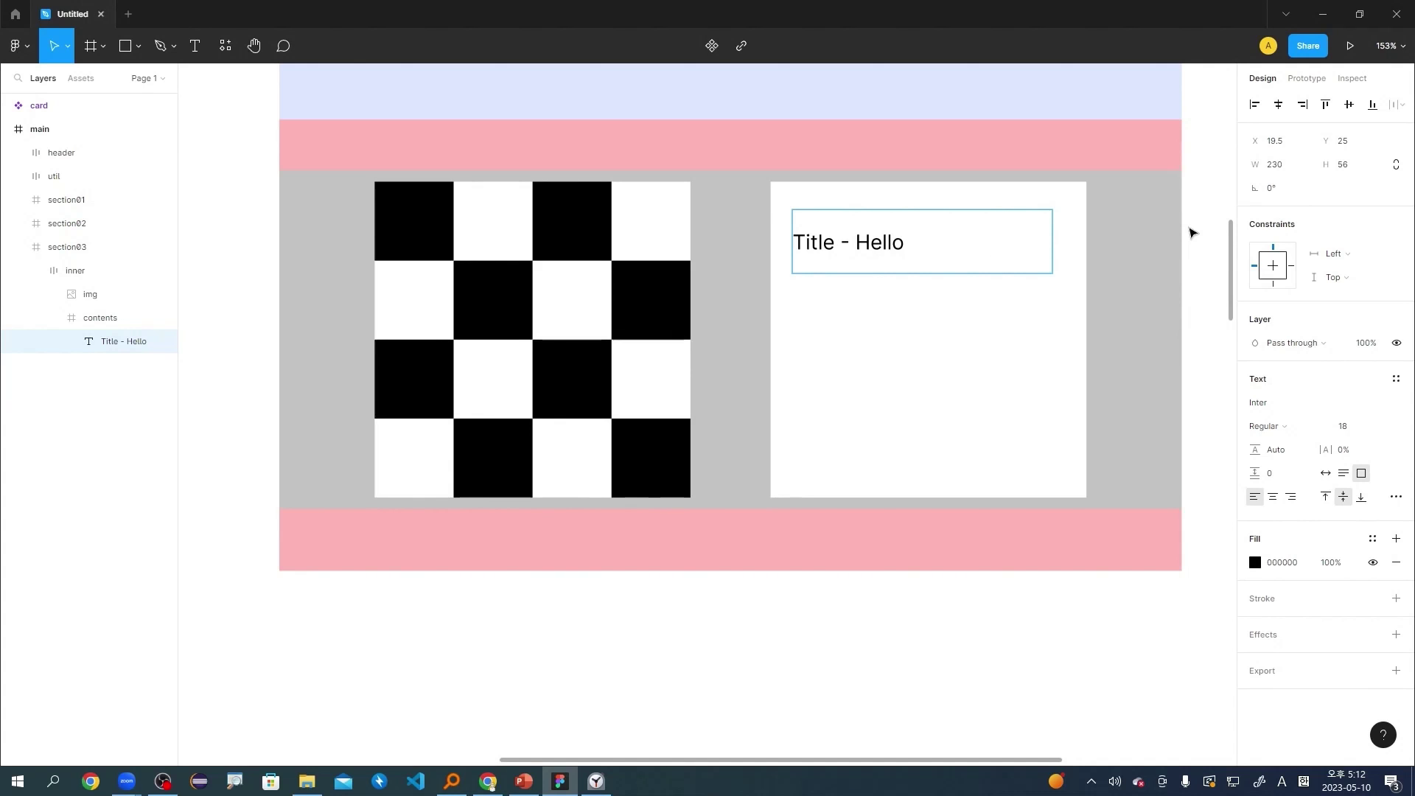
text(Text 001)
Set the title text's font size to 24.
key(ctrl+a)
click(1364, 432)
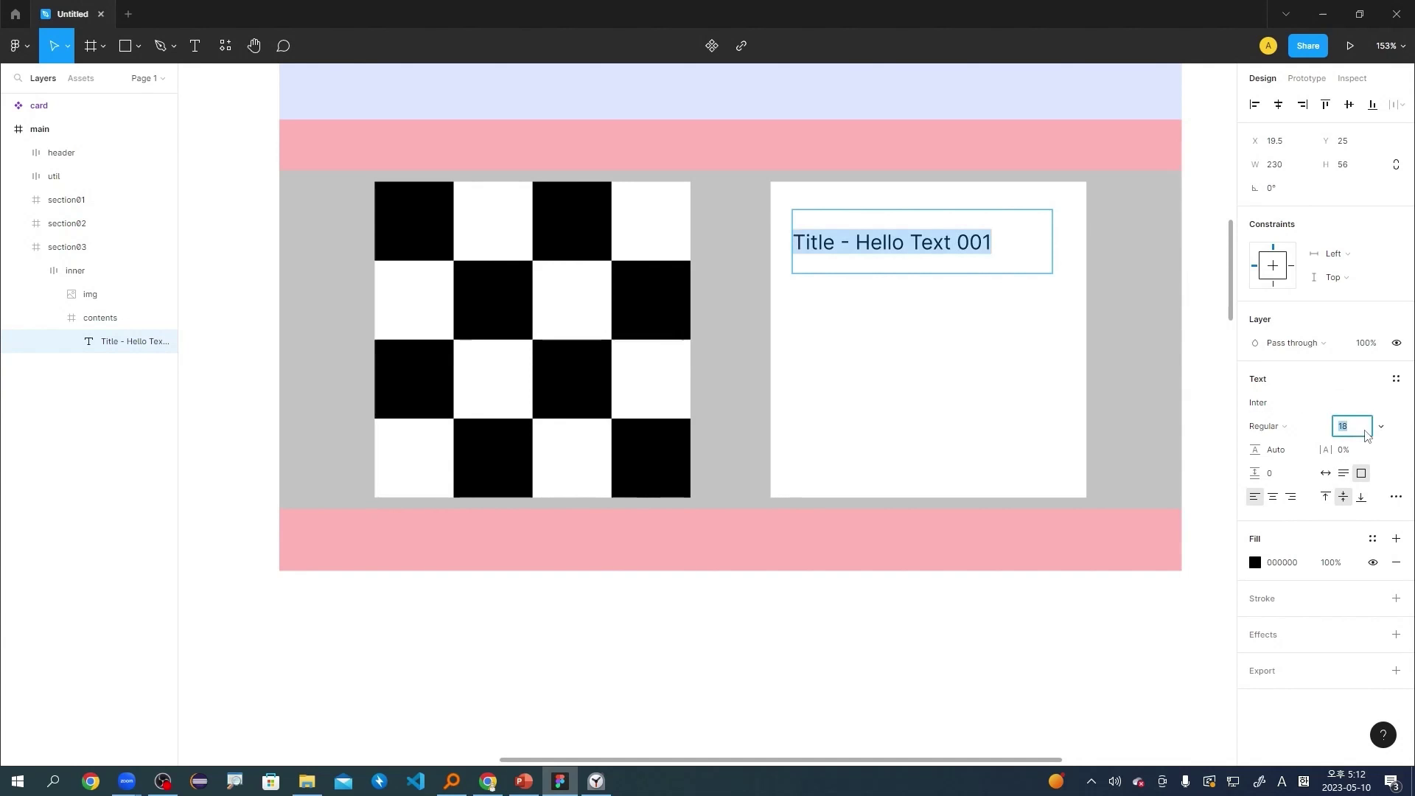
text(24)
key(Return)
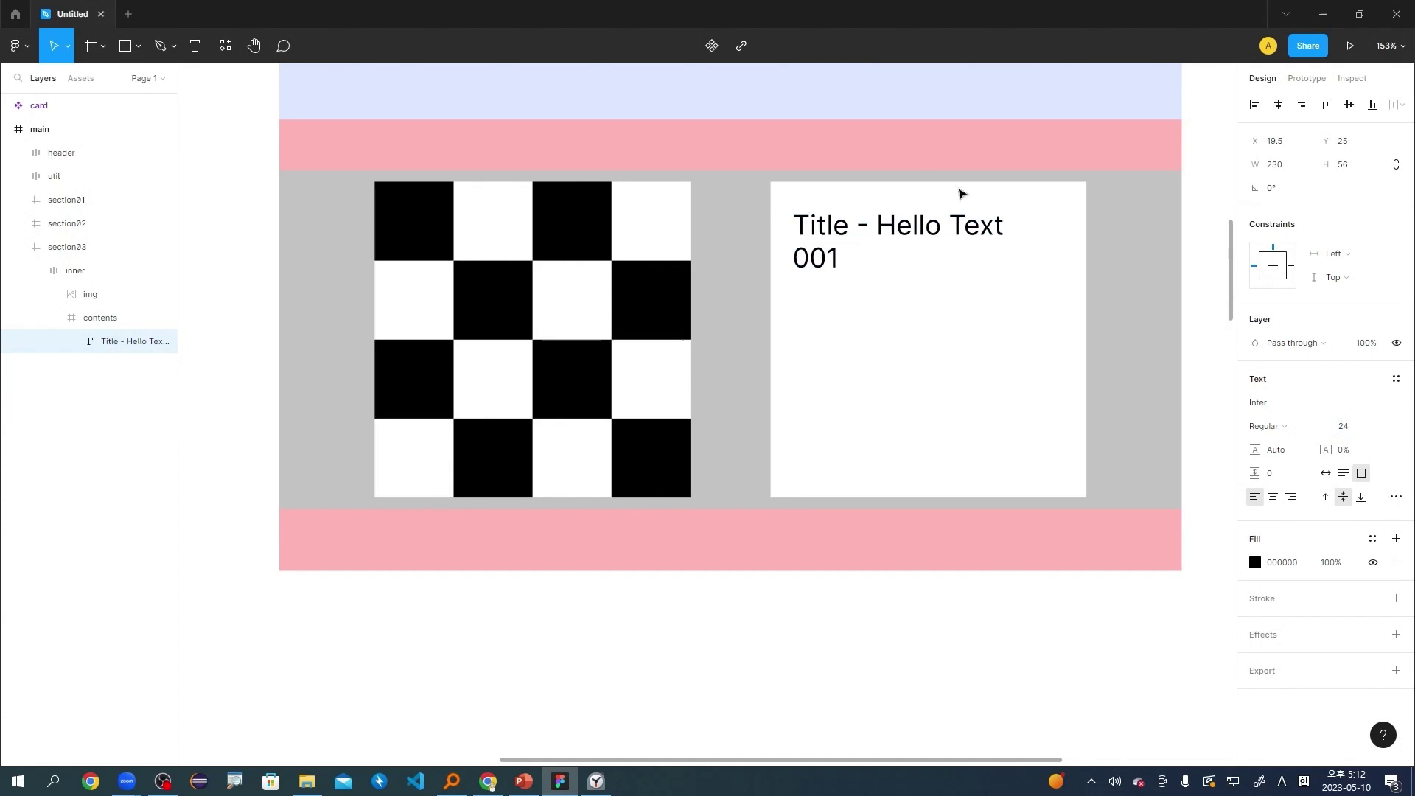
Move the title text box to the contents frame's left edge and resize it to 280 by 35.
double_click(877, 258)
click(962, 251)
key(ctrl+a)
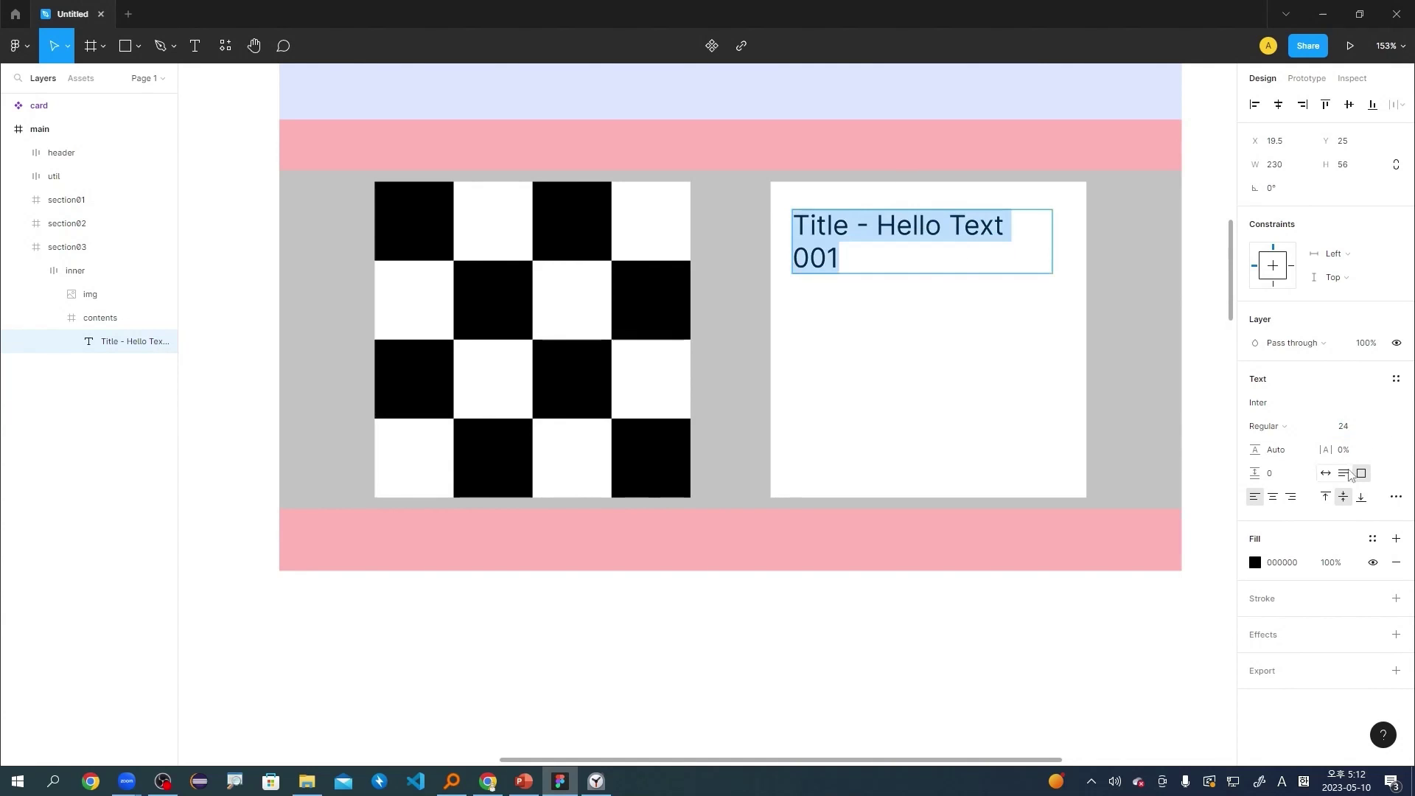
key(Escape)
drag(944, 241, 922, 230)
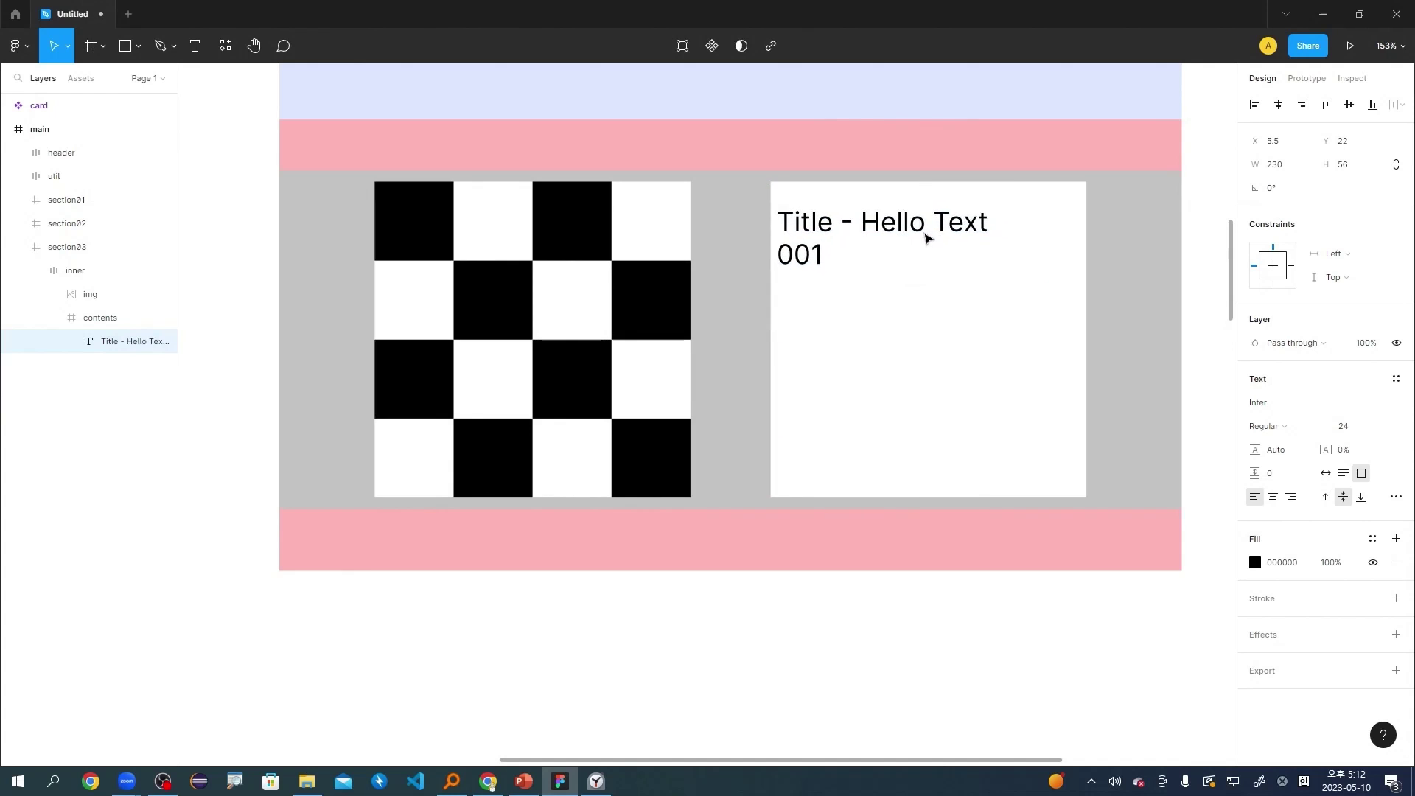
Duplicate the title text below the original and set the copy's font size to 16.
drag(1026, 265, 1021, 318)
key(Return)
click(1358, 428)
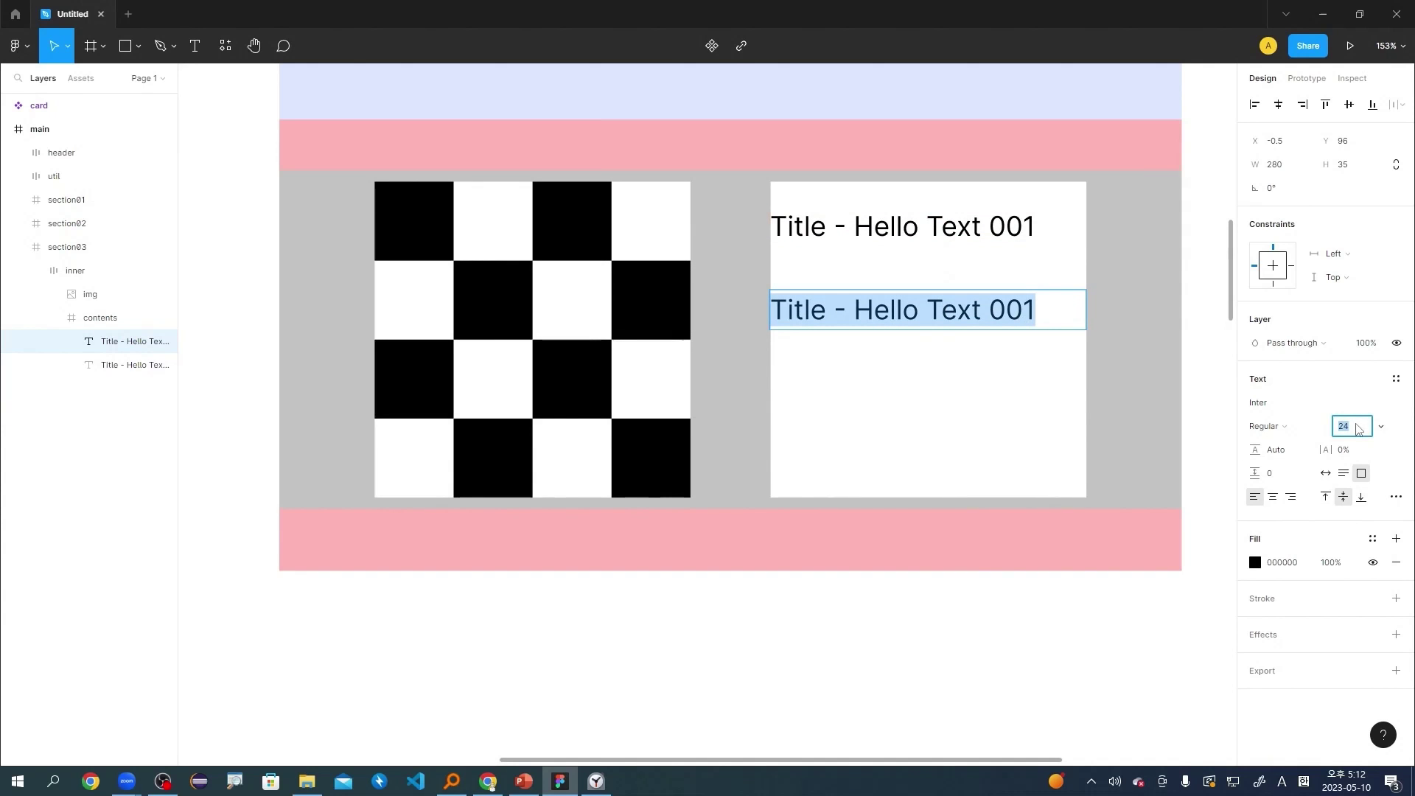
key(Return)
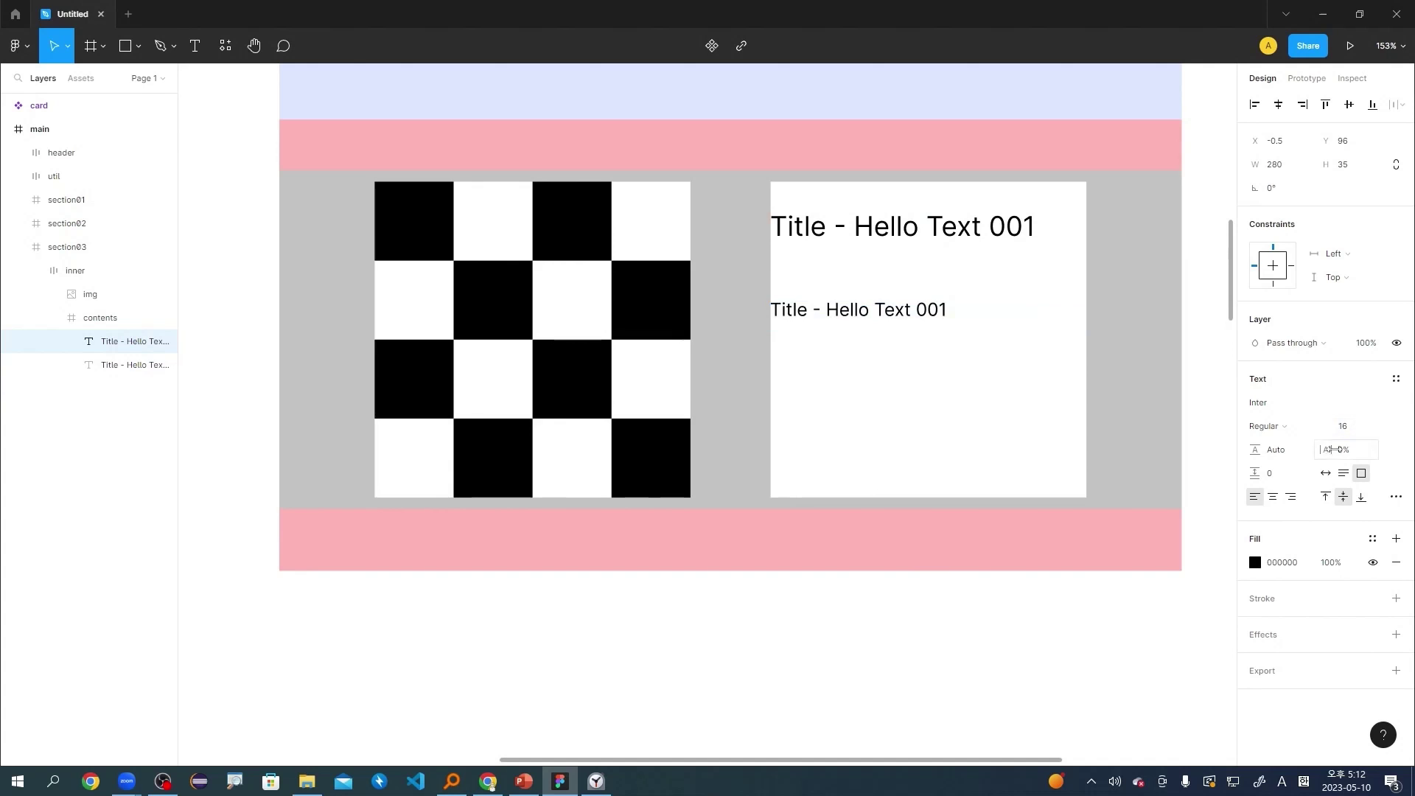
Replace the text of the smaller copy with "empty content".
click(946, 307)
key(ctrl+a)
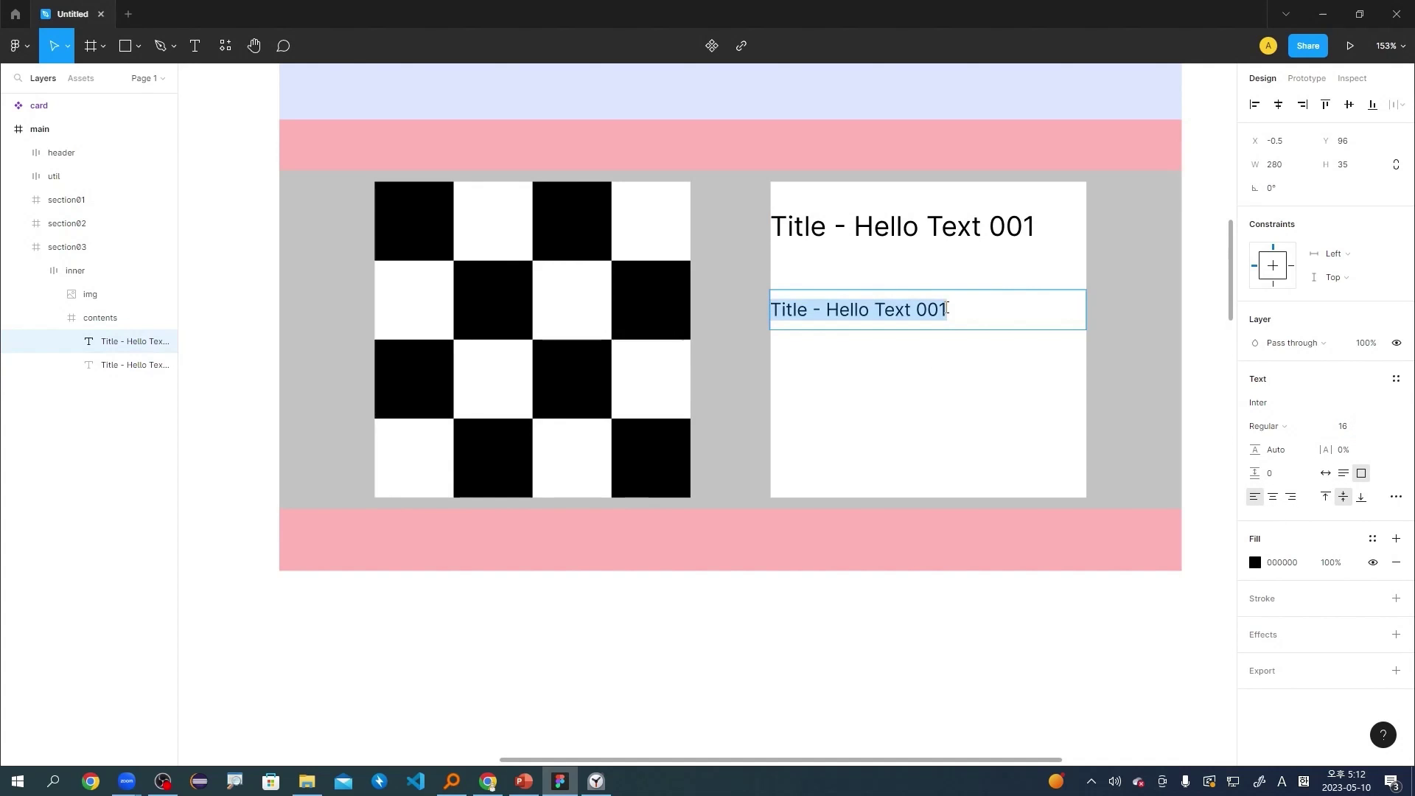
key(BackSpace)
text(ㅊ)
key(BackSpace)
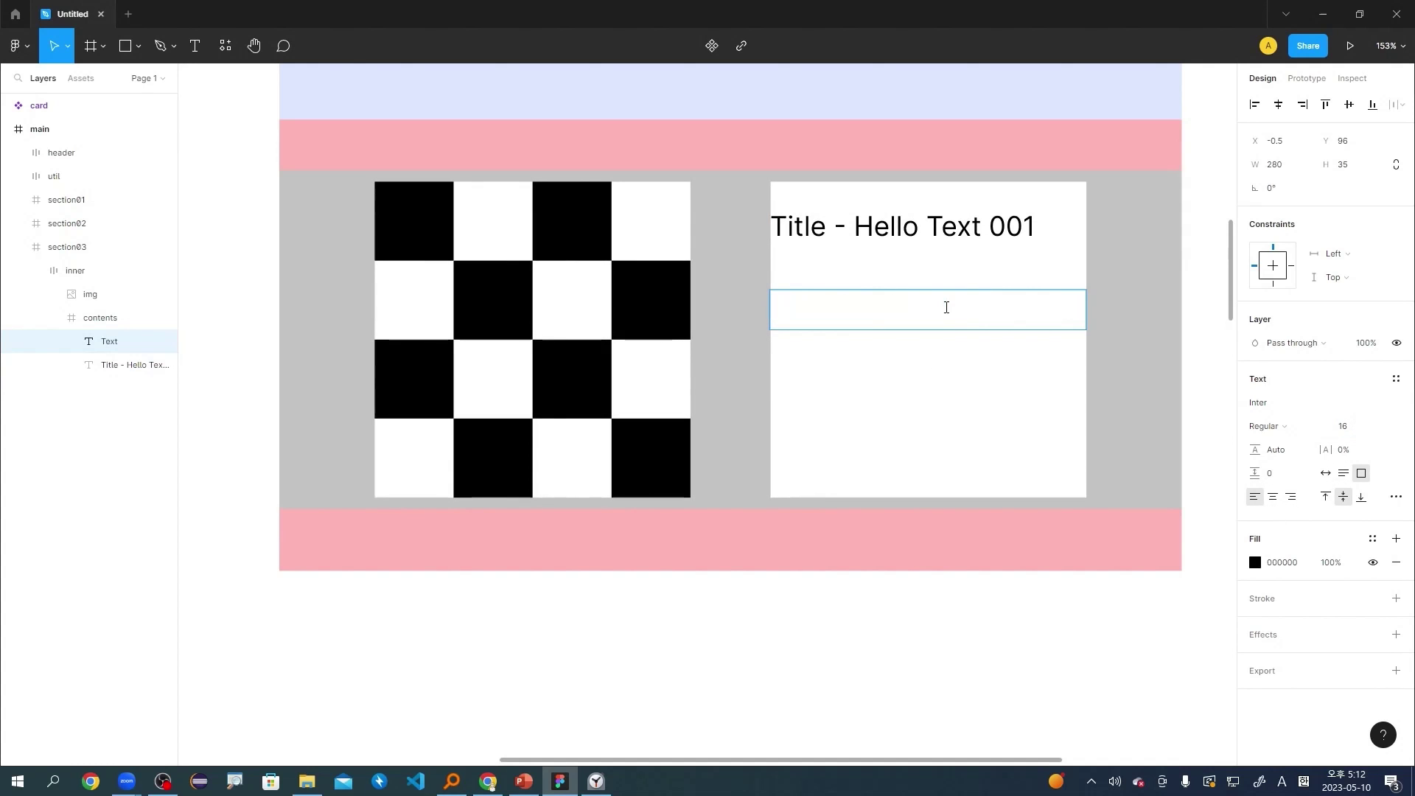
text(empty content)
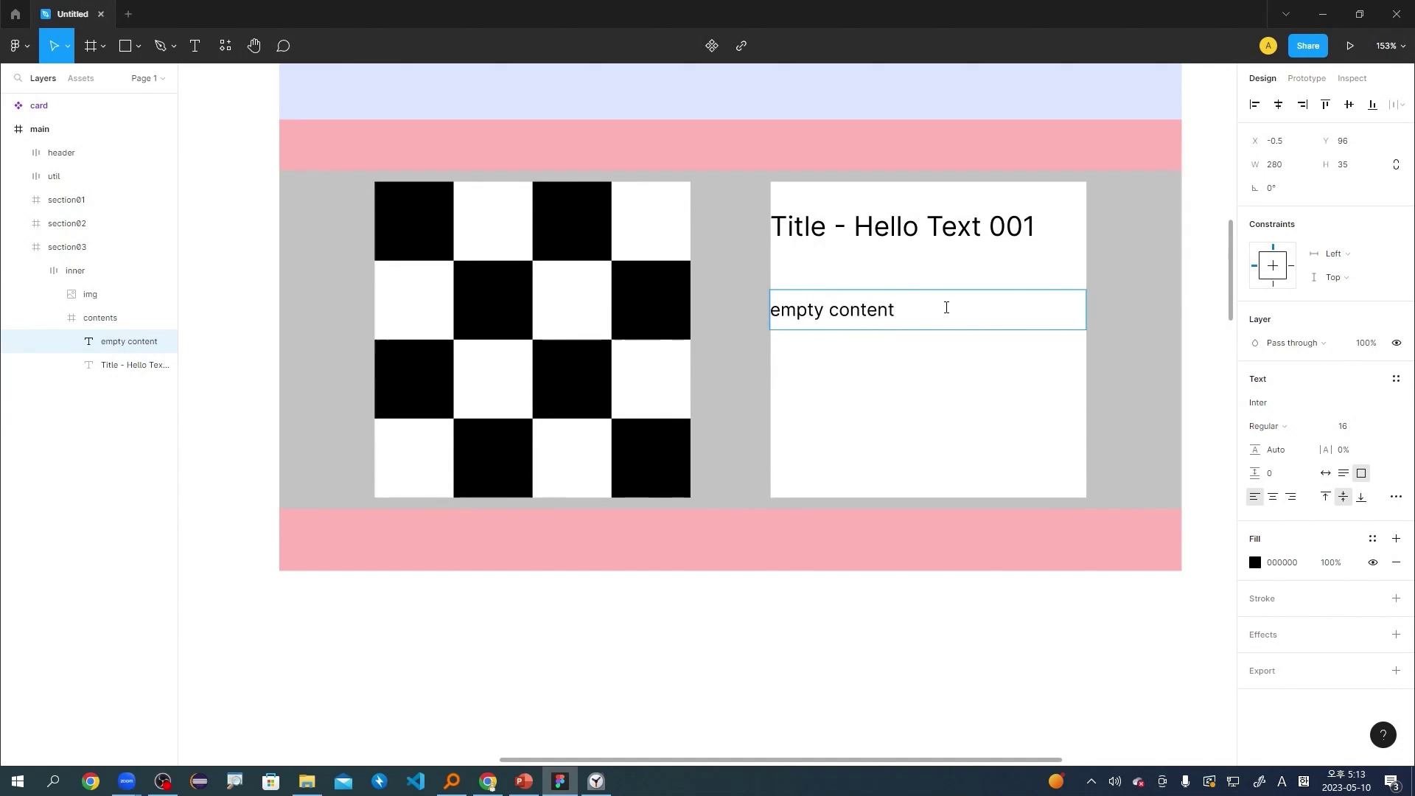
Repeat "empty content." three times in the lower text and move that text up to about 25 below the title.
key(ctrl+a)
click(947, 308)
key(ctrl+a)
key(ctrl+c)
click(946, 308)
key(ctrl+v)
key(ctrl+v)
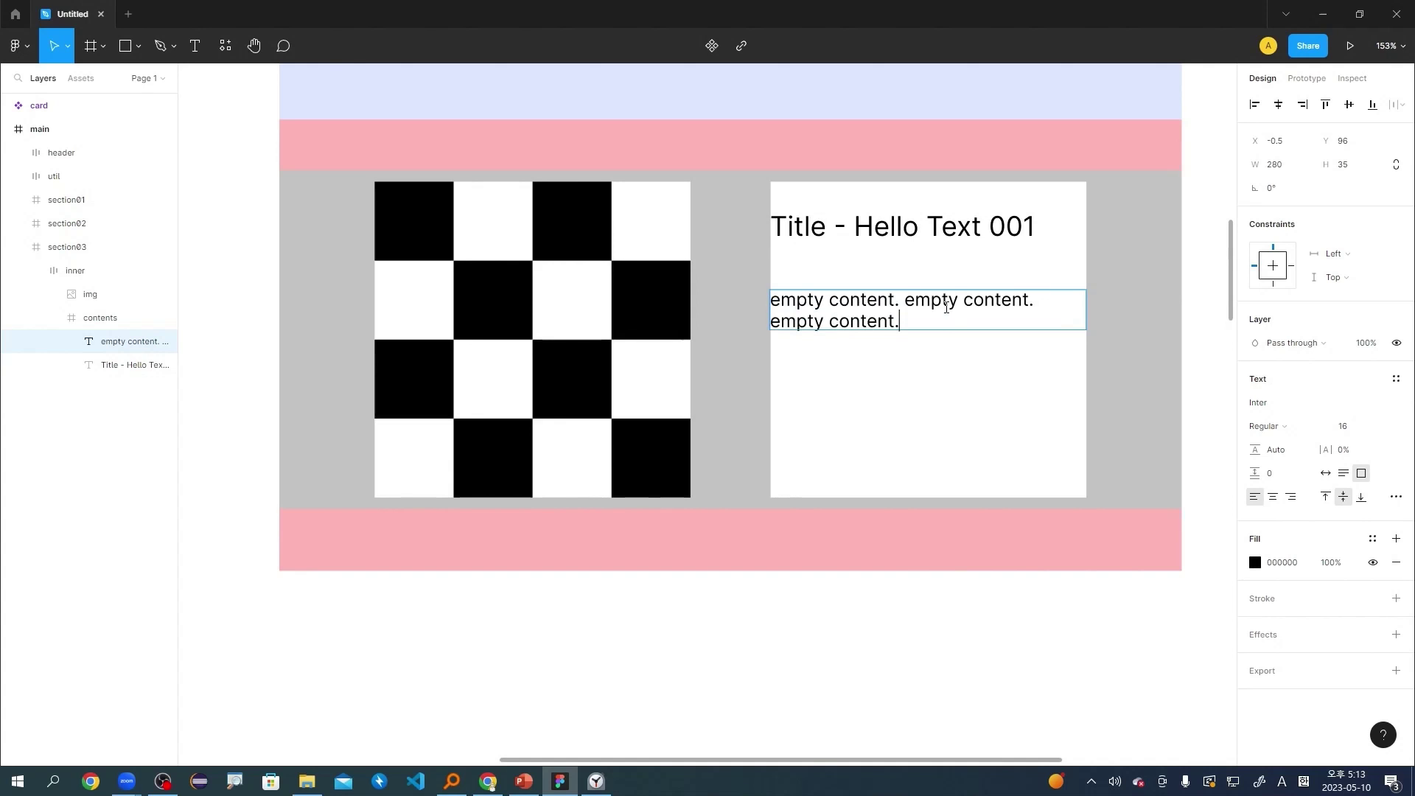
key(Escape)
drag(922, 312, 922, 294)
Draw a light grey rectangle about 111 by 39 near the lower right corner of the contents frame.
click(992, 436)
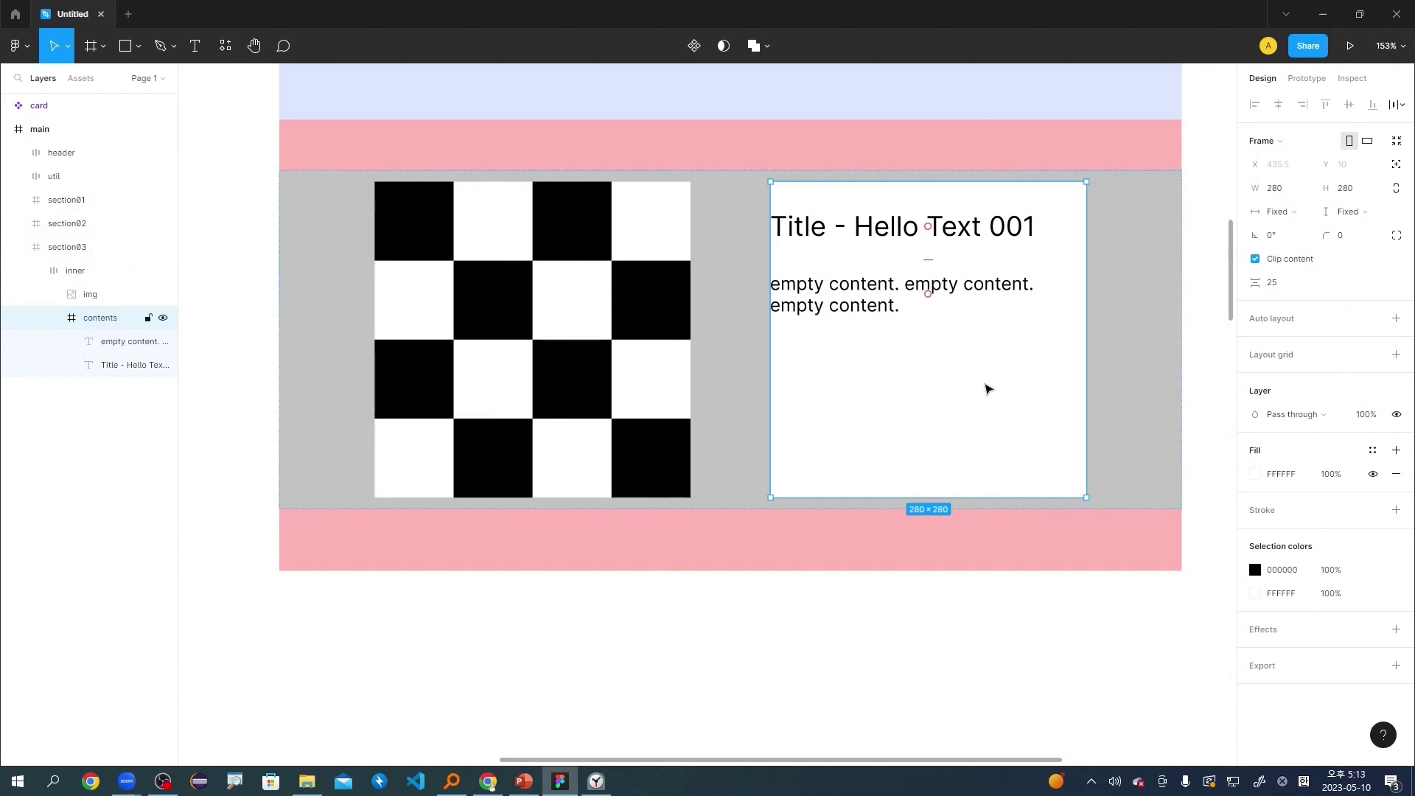
key(r)
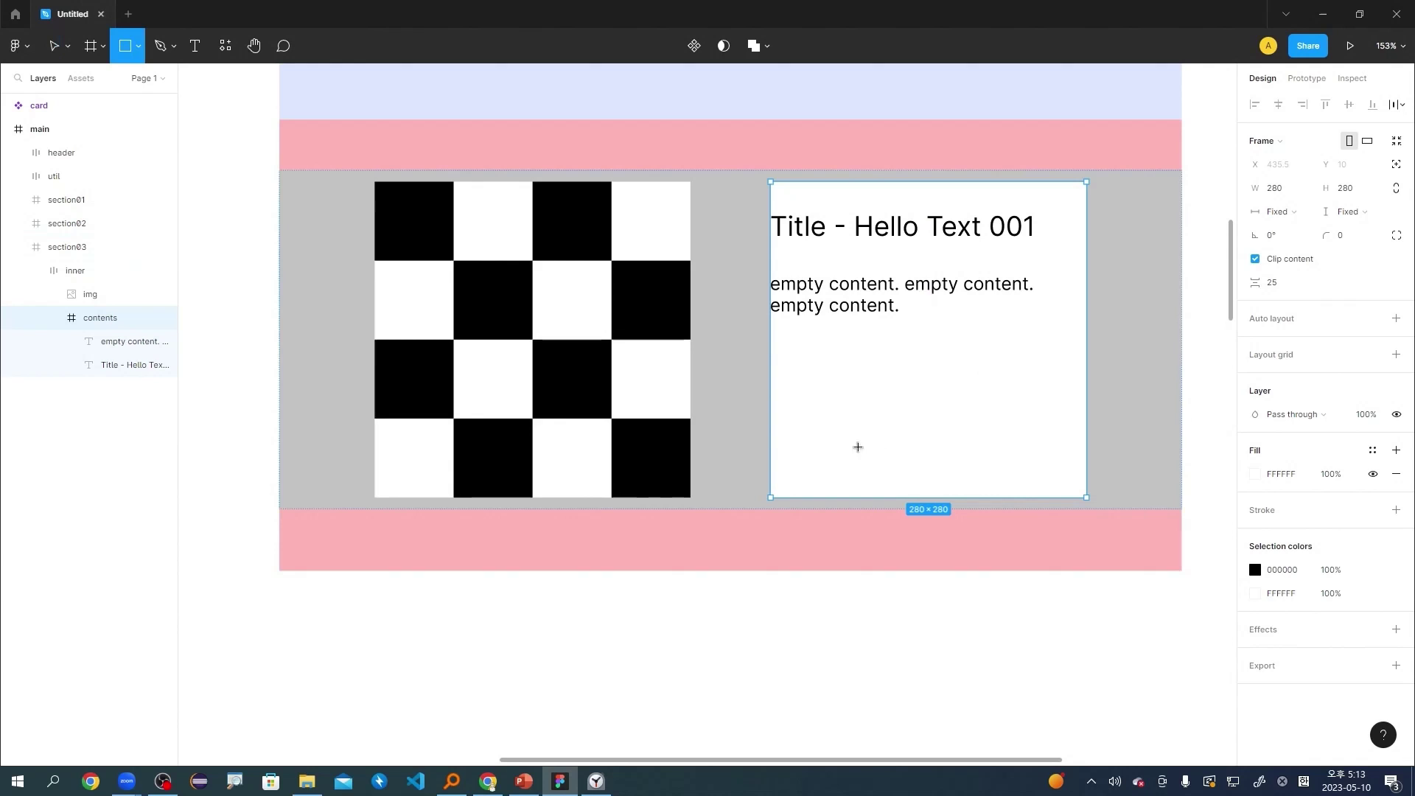
drag(949, 446, 1074, 489)
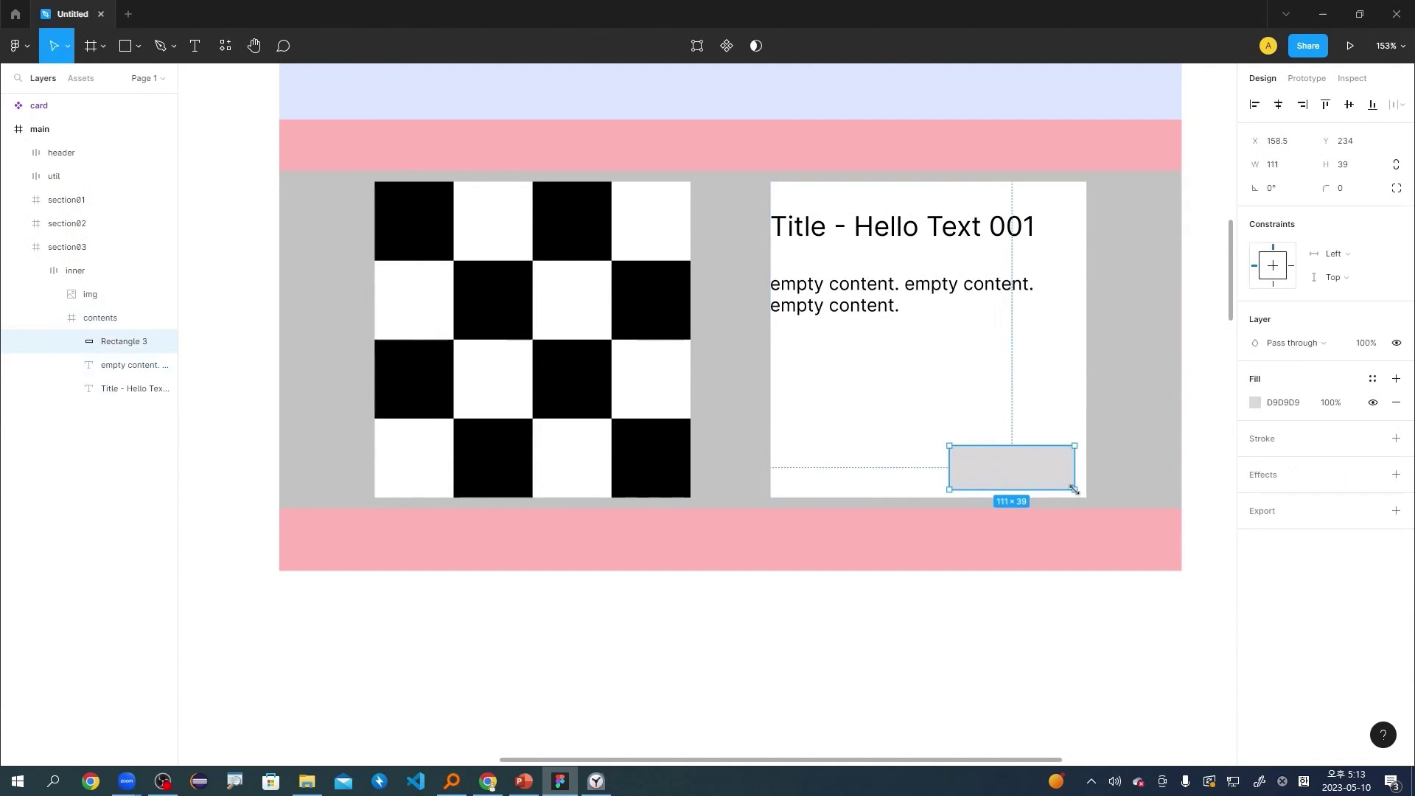
Resize the grey rectangle in the contents frame to 120 by 40 and move it to about X 144.5, Y 226.
click(1290, 170)
text(120)
click(1361, 171)
key(Return)
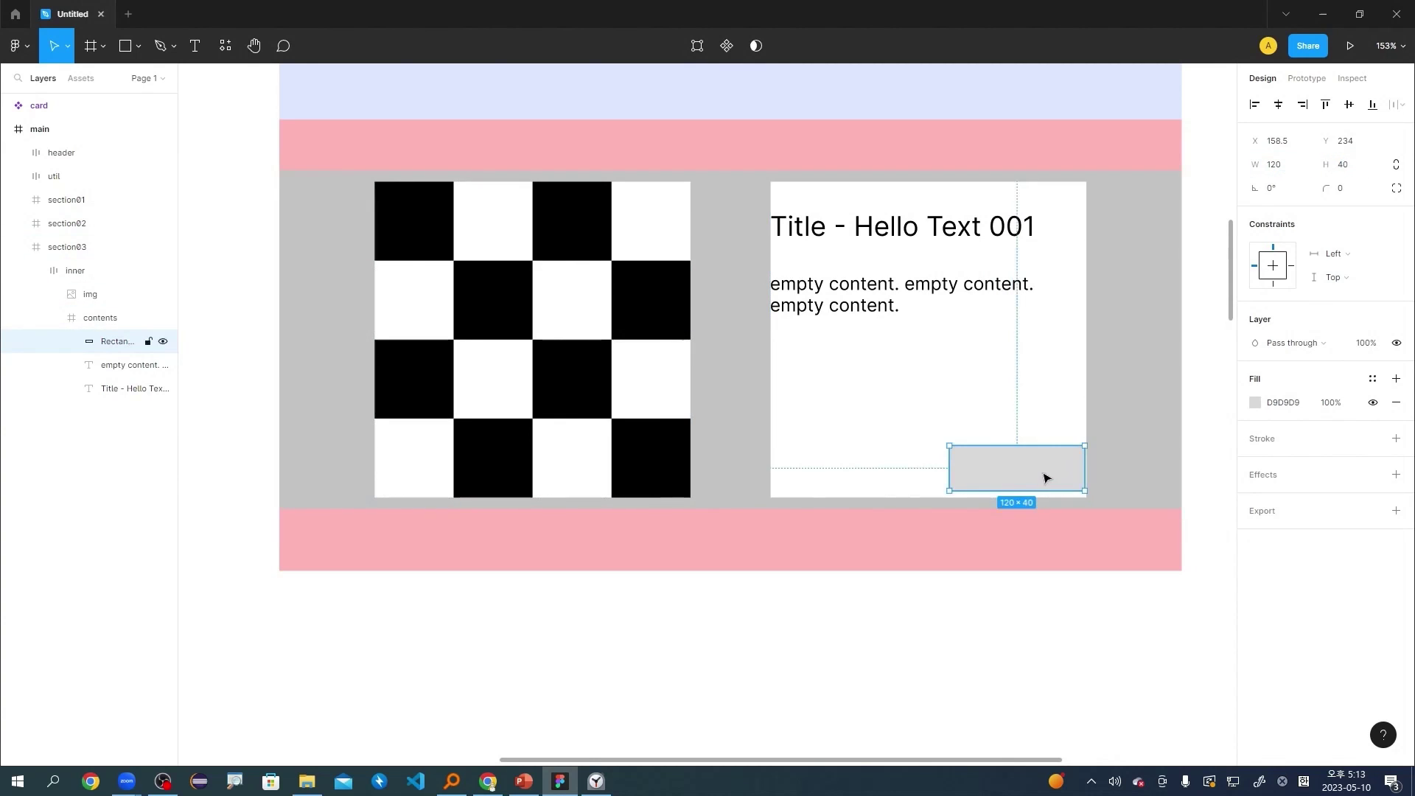
drag(1045, 473, 1027, 464)
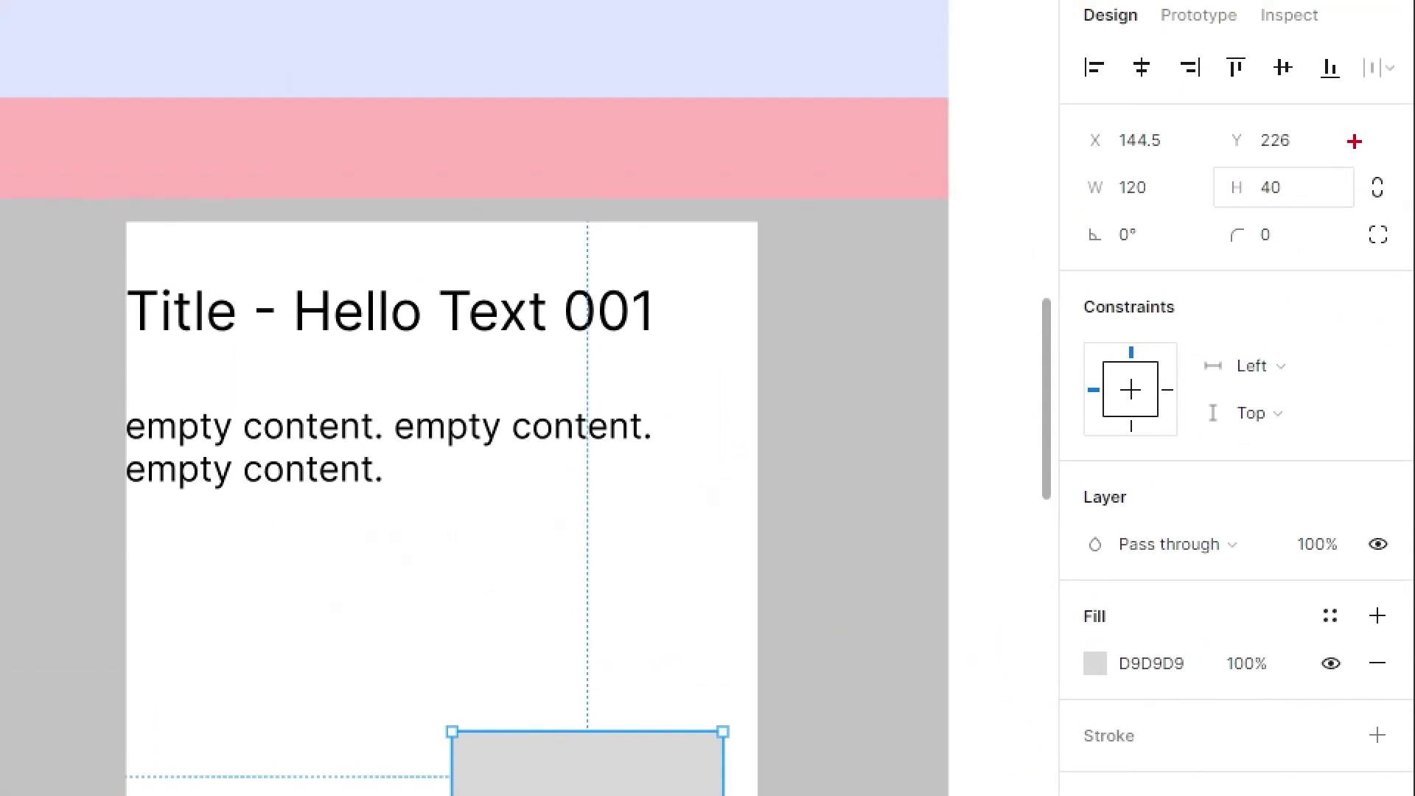
drag(1070, 155, 1356, 215)
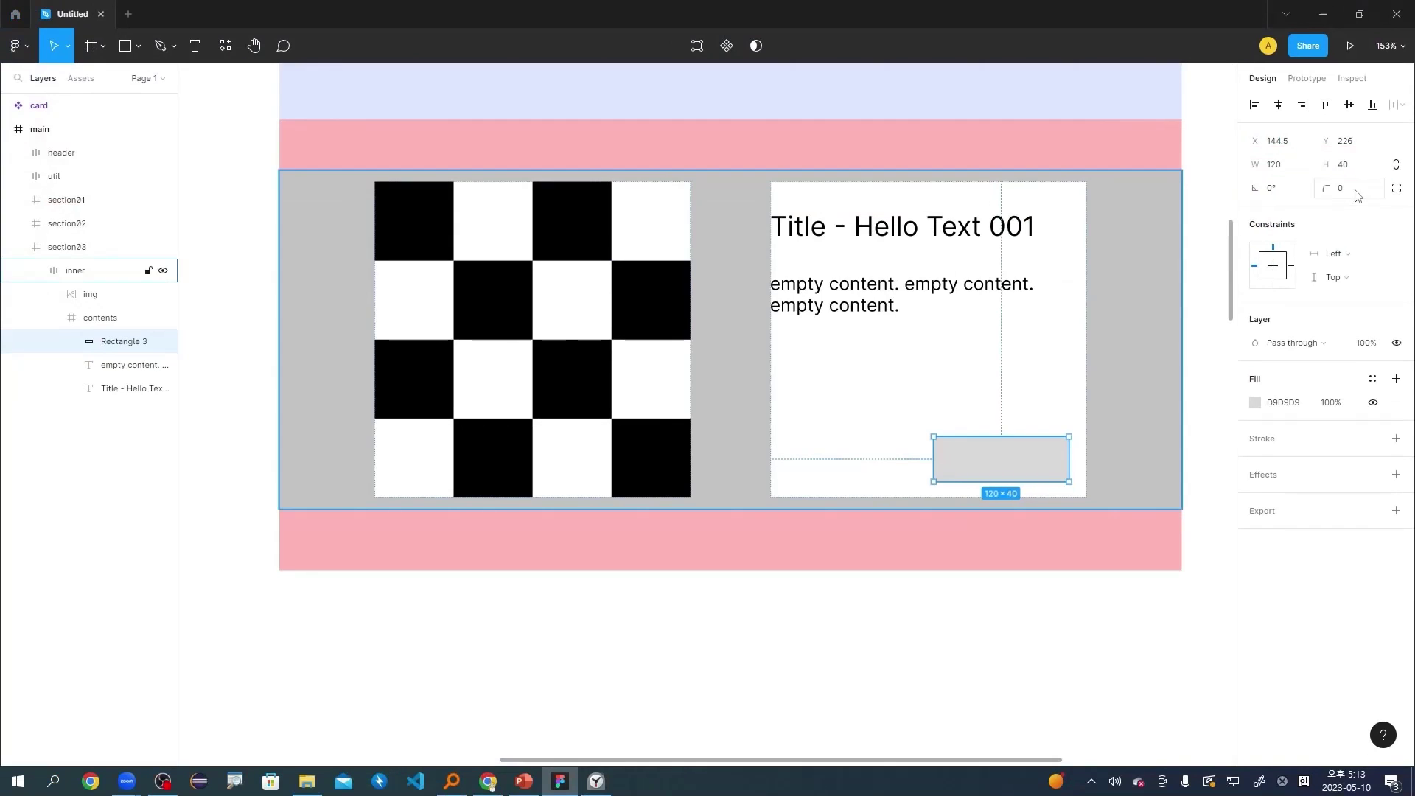
Set the grey rectangle's corner radius to 8.
click(1301, 244)
key(Return)
click(1364, 190)
text(8)
key(Return)
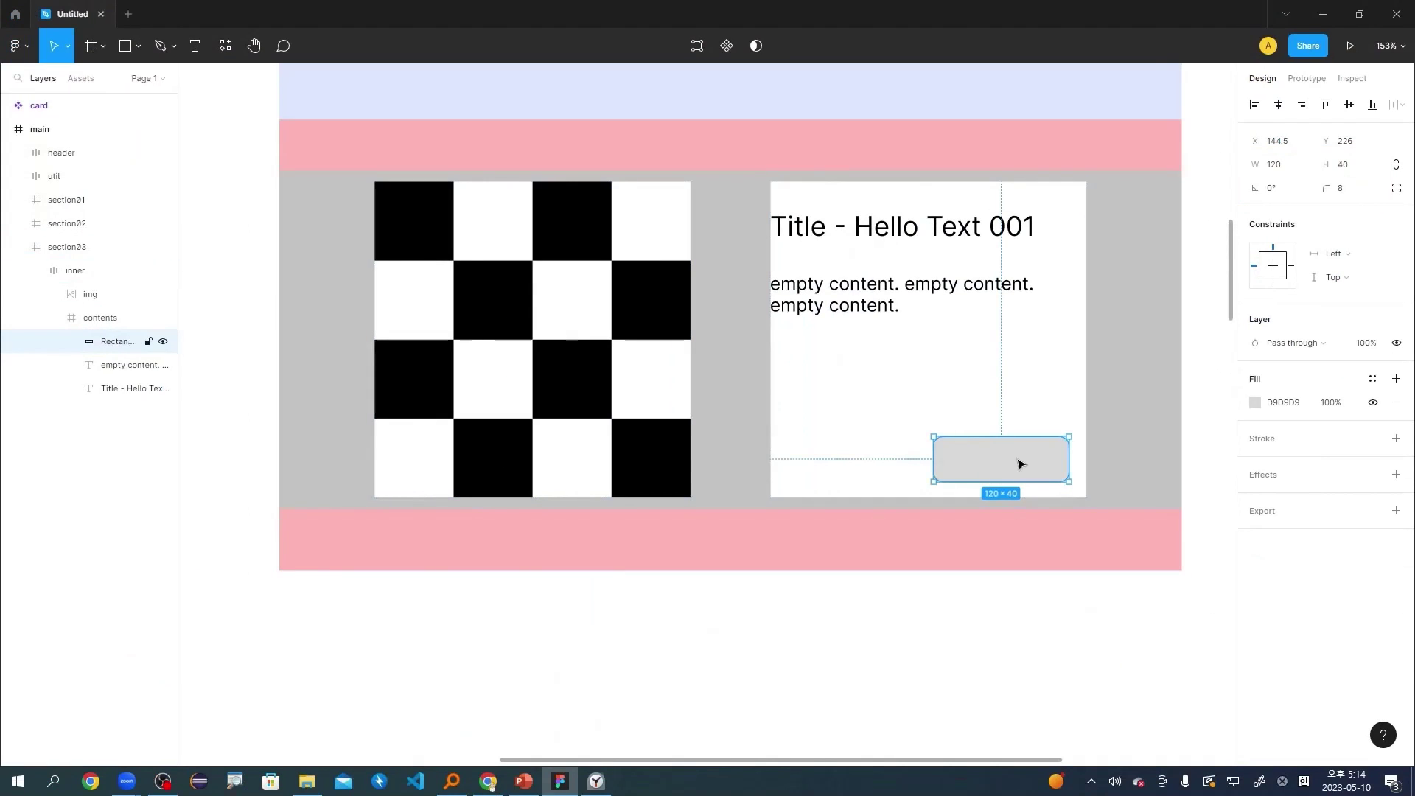
Change the rounded rectangle's fill to light blue, 89B1FF.
click(1254, 403)
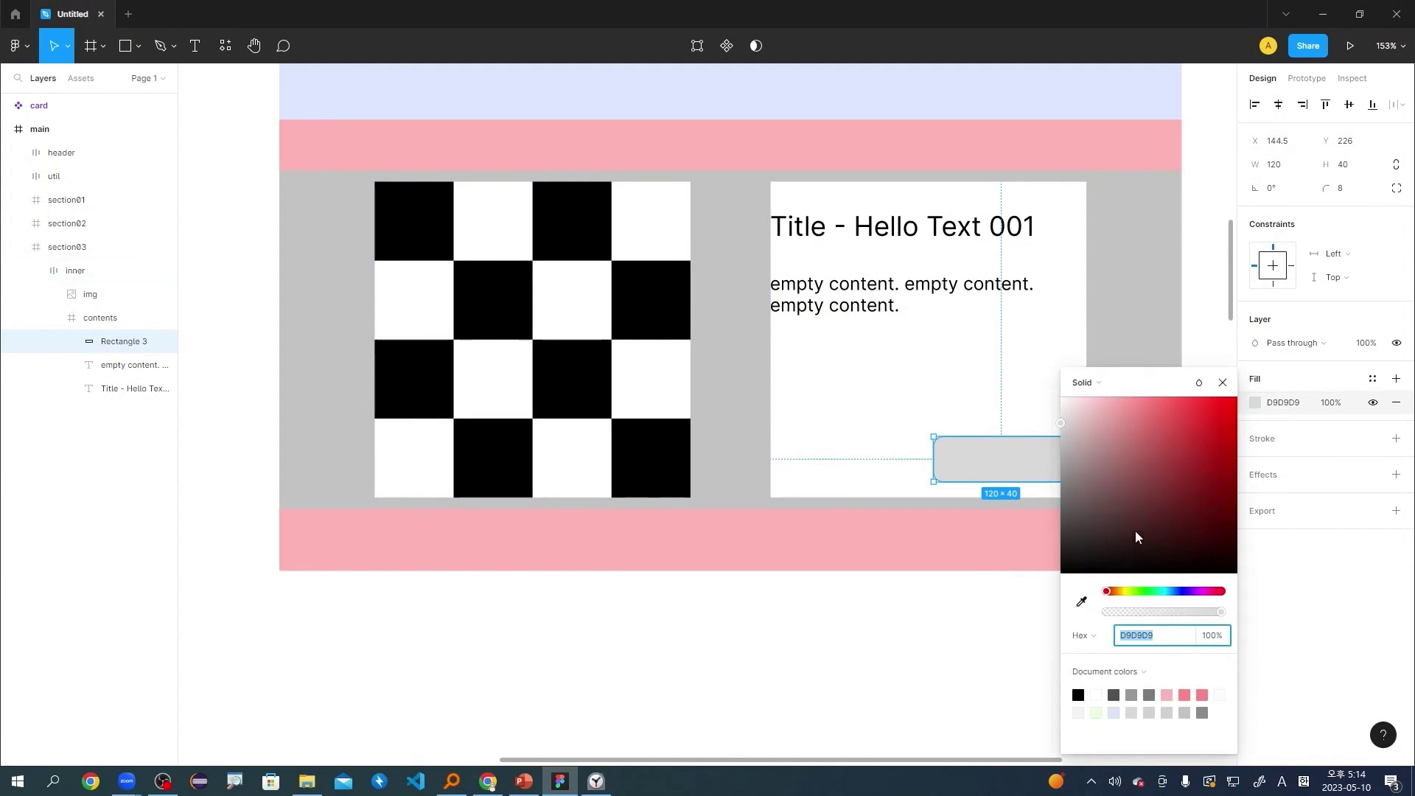
drag(1136, 537, 1091, 525)
click(1124, 591)
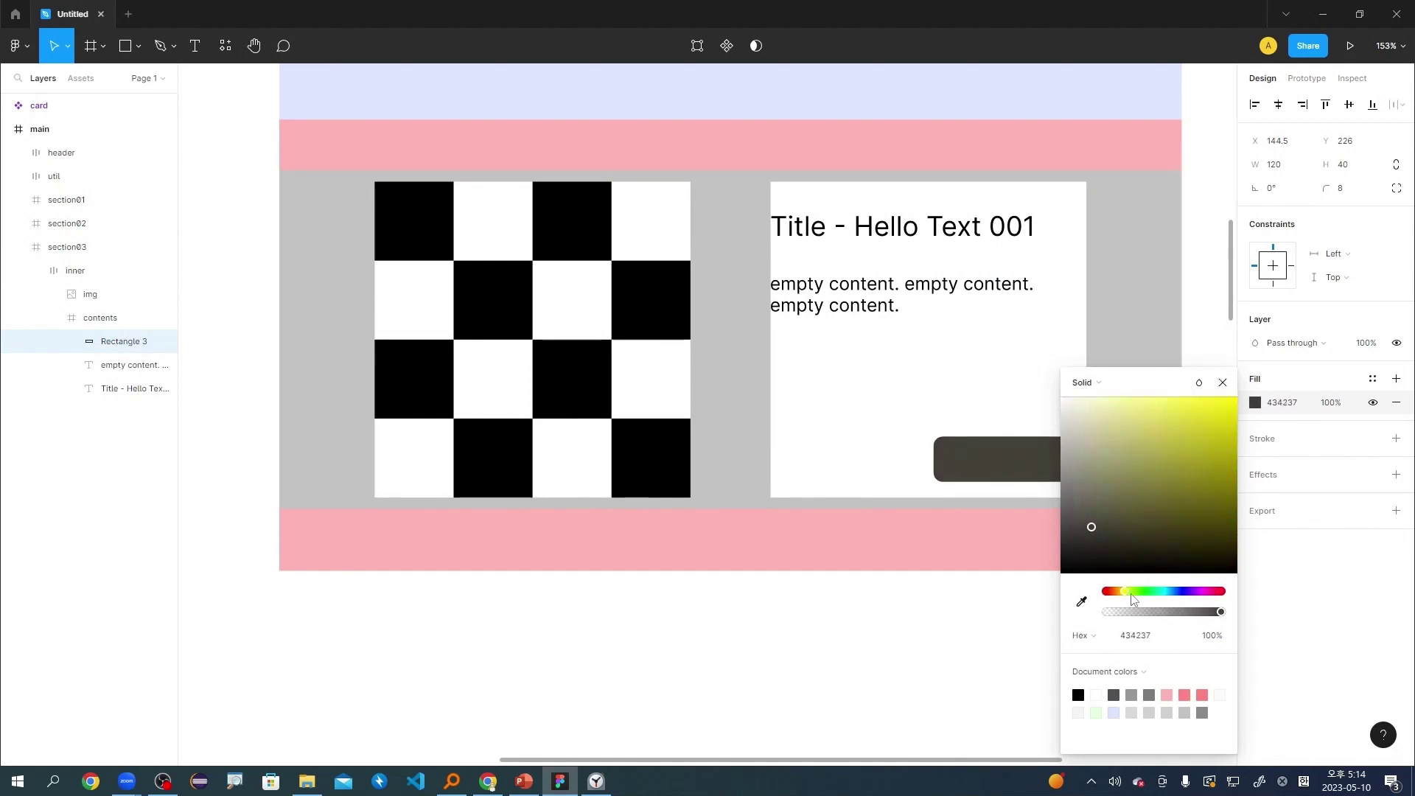
drag(1131, 594, 1144, 593)
drag(1143, 489, 1143, 393)
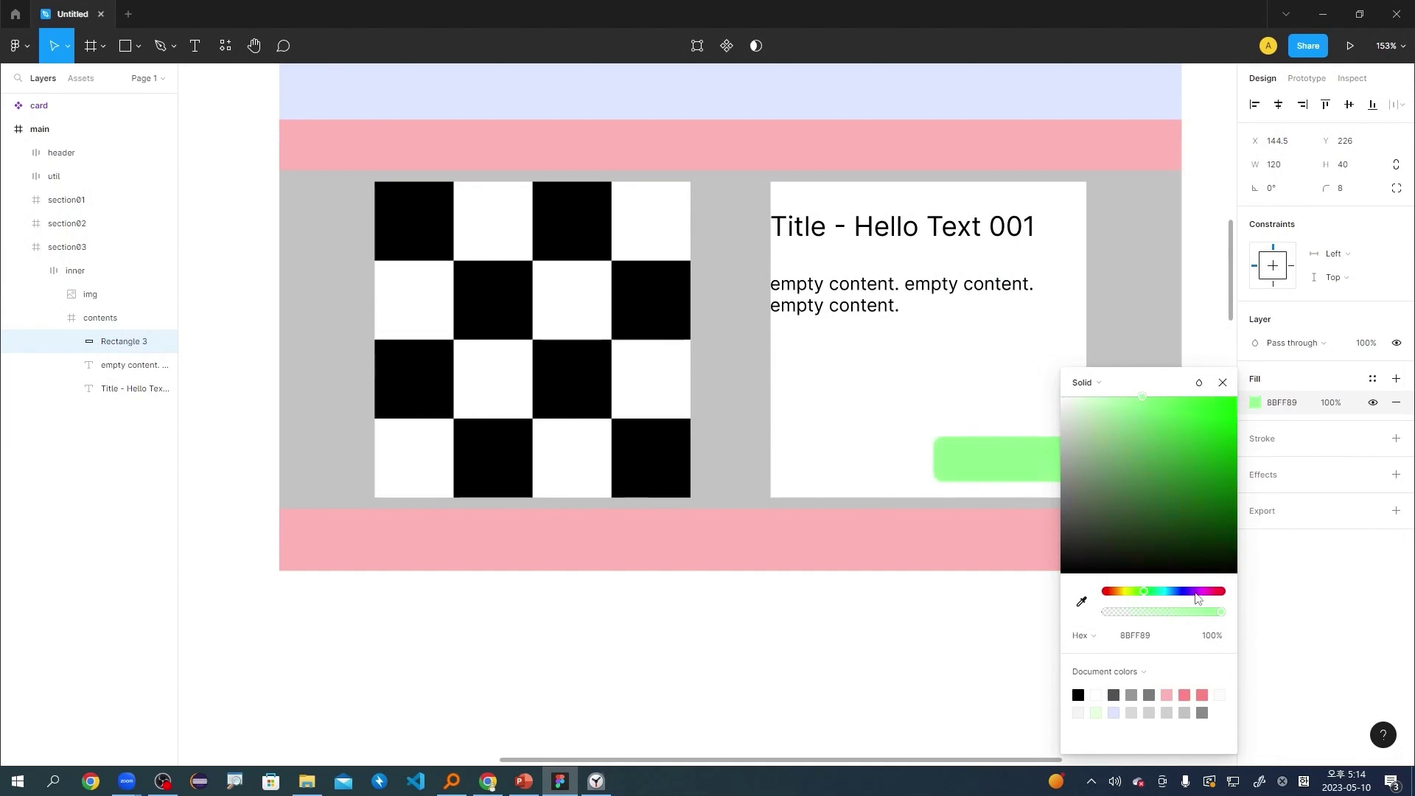
click(1195, 593)
click(1177, 592)
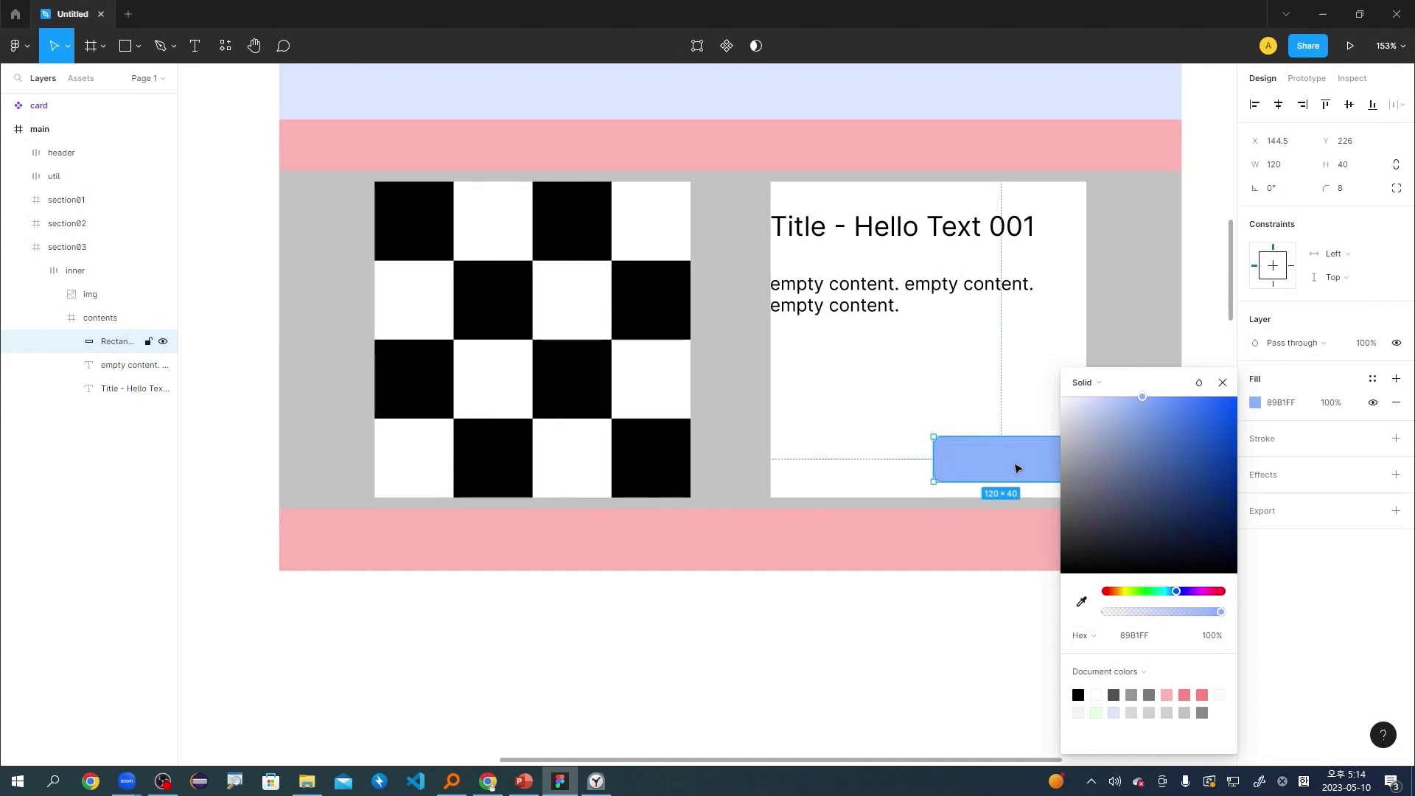
click(1222, 382)
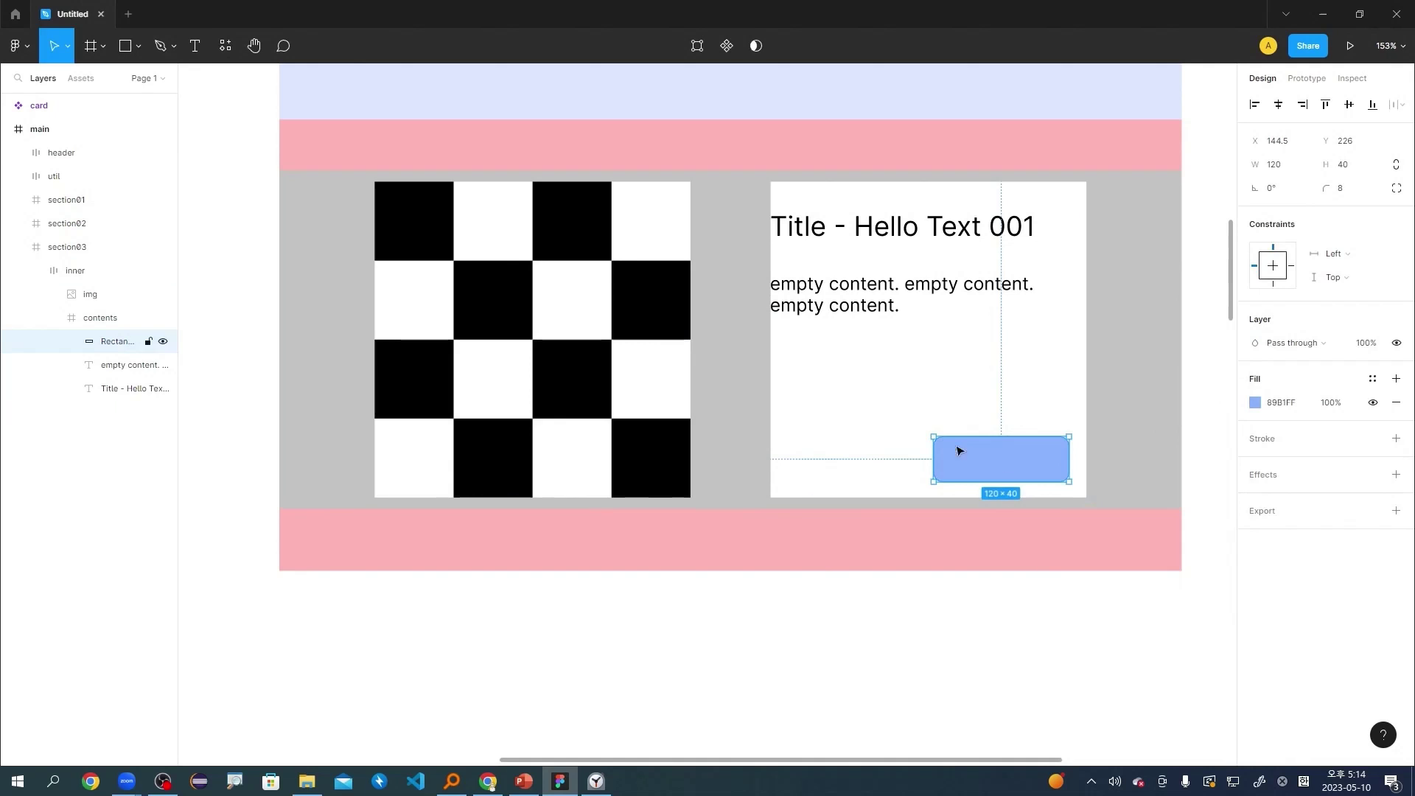
Add the text "Button 001" in a box about 84 by 22 and centre it on the blue rectangle.
key(t)
drag(956, 446, 1051, 472)
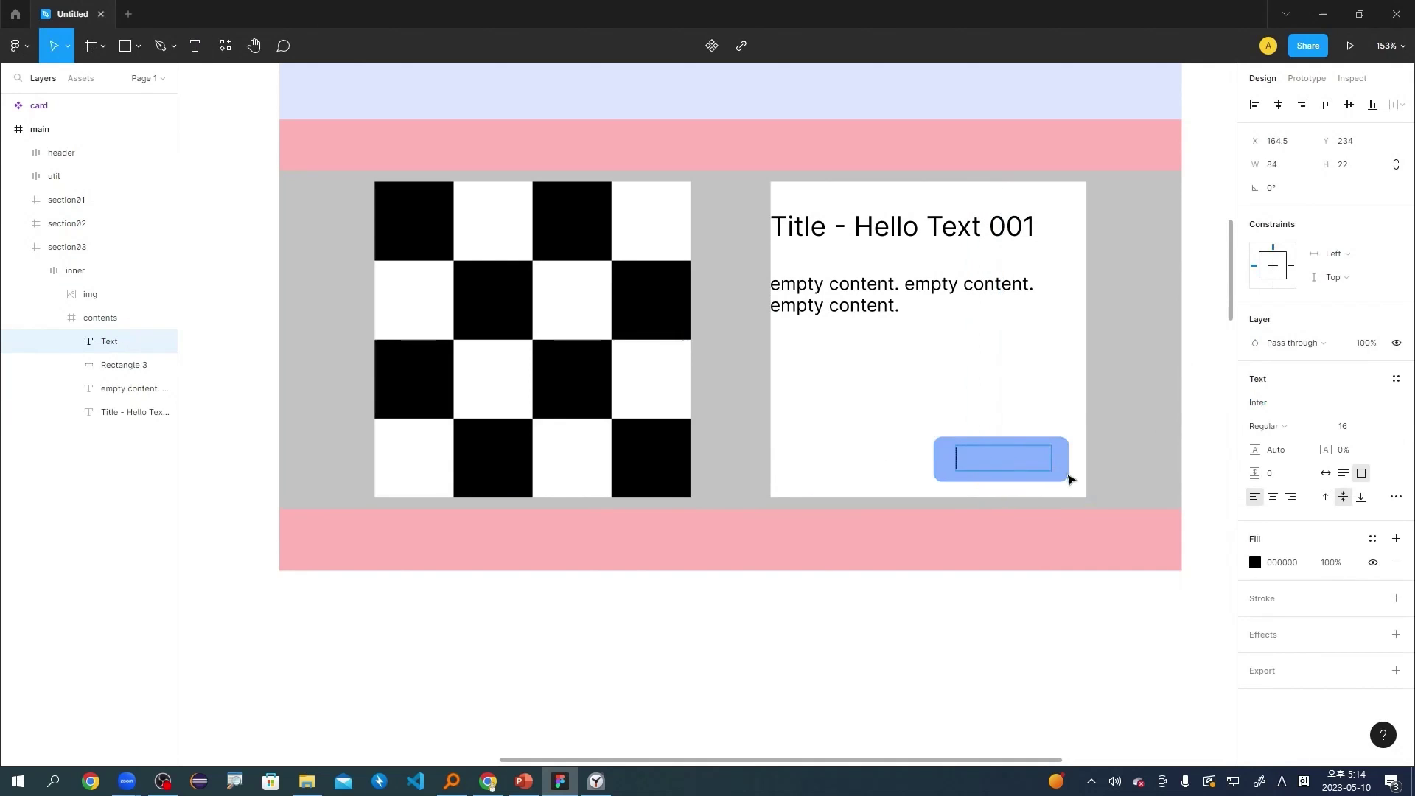
text(d)
key(BackSpace)
text(Button 00101)
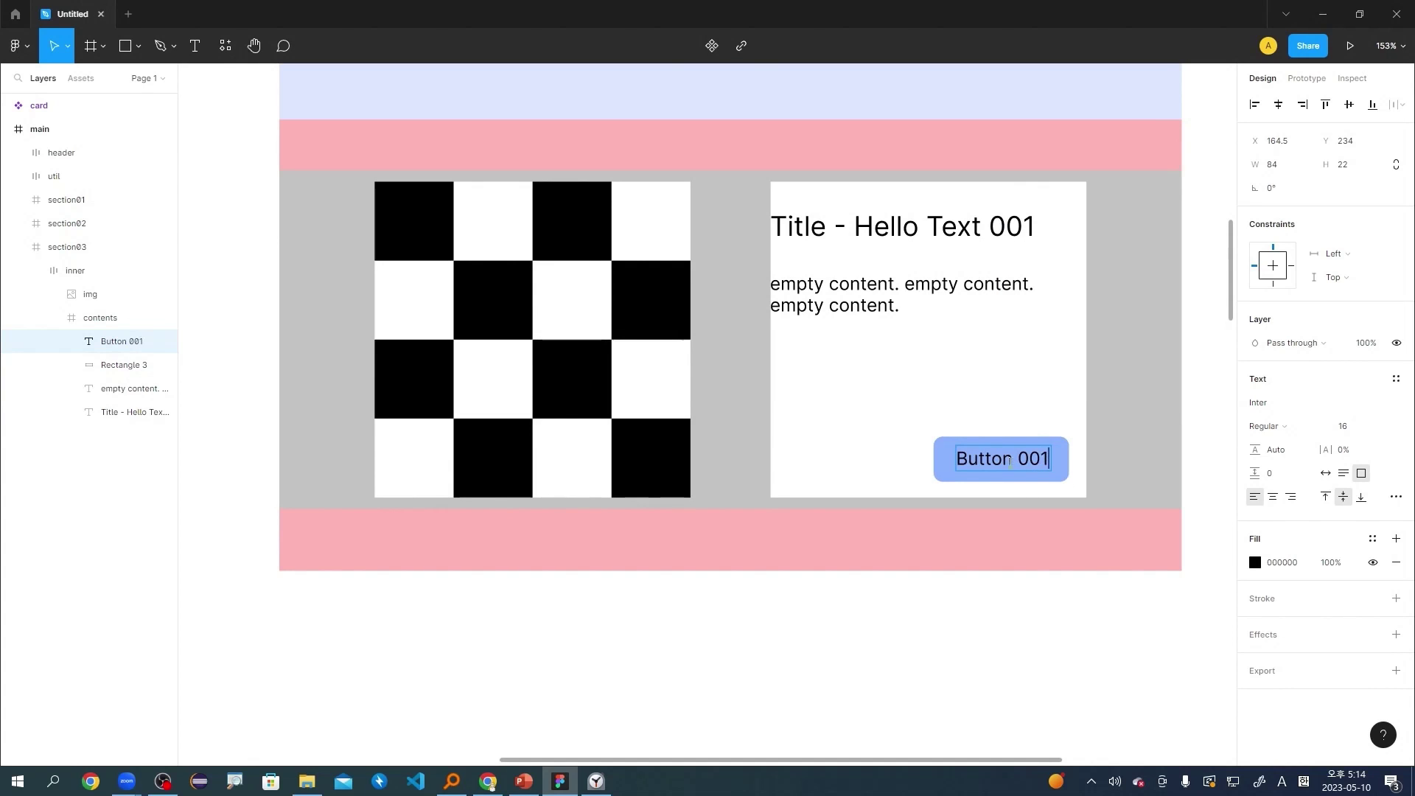
key(Escape)
drag(1011, 462, 1008, 462)
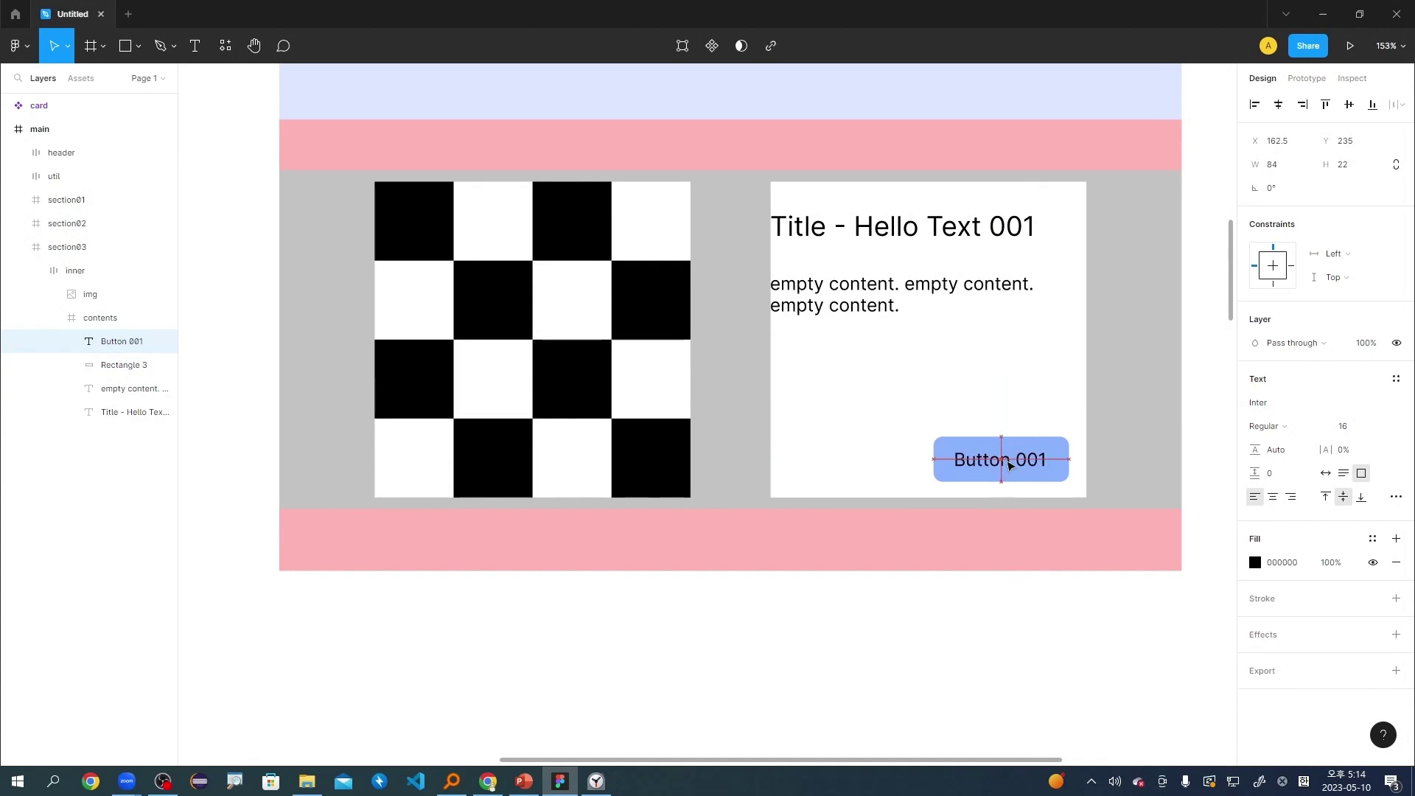
click(1034, 676)
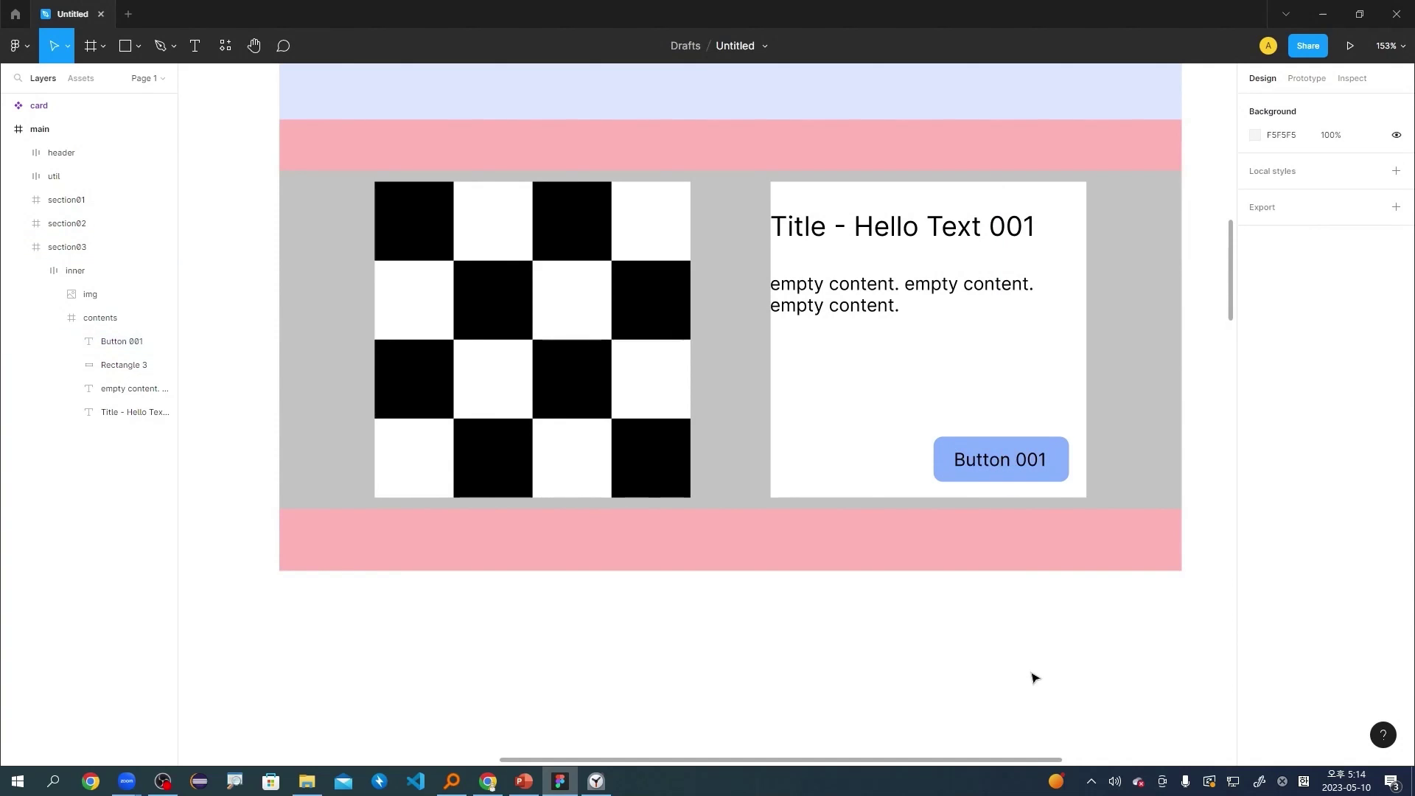
click(1023, 462)
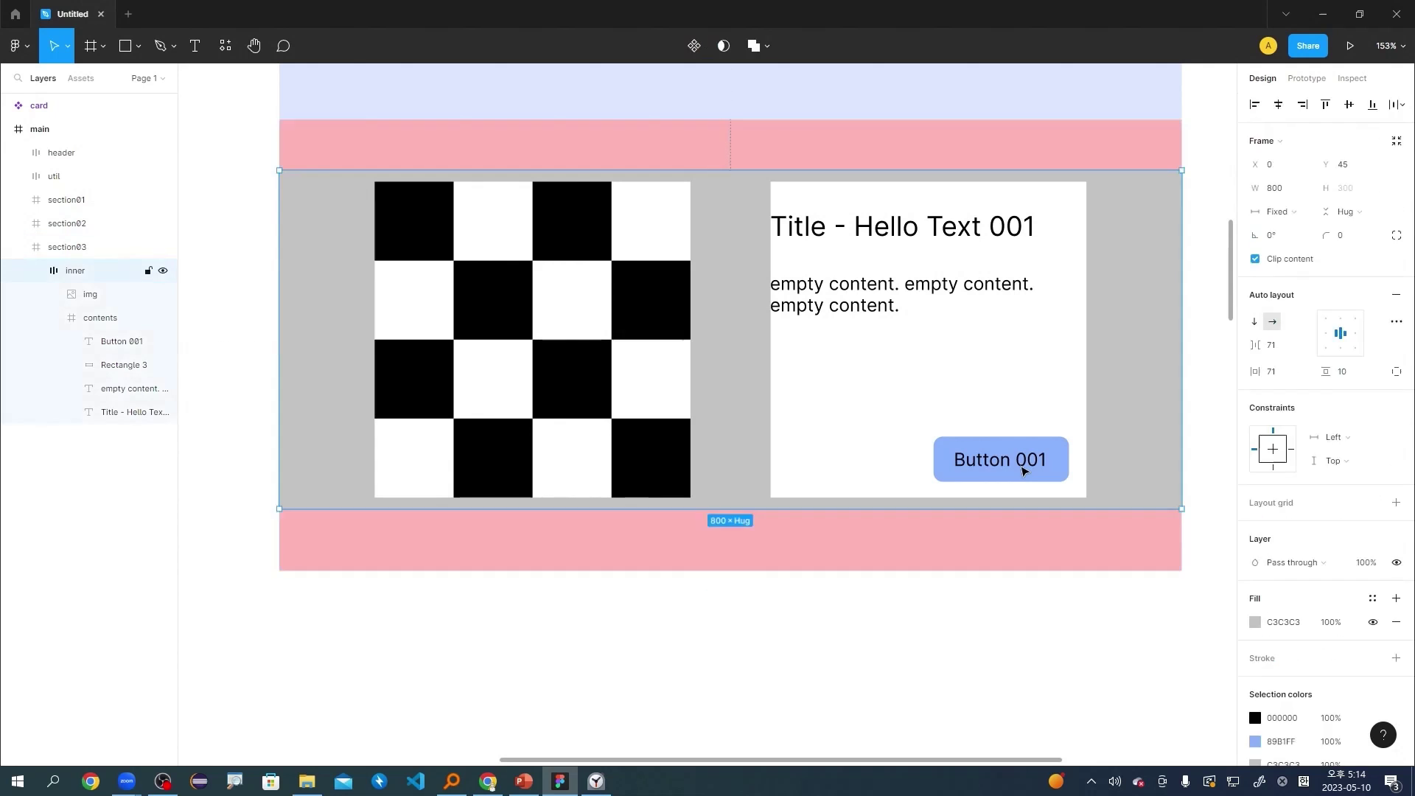
double_click(1023, 463)
double_click(1024, 464)
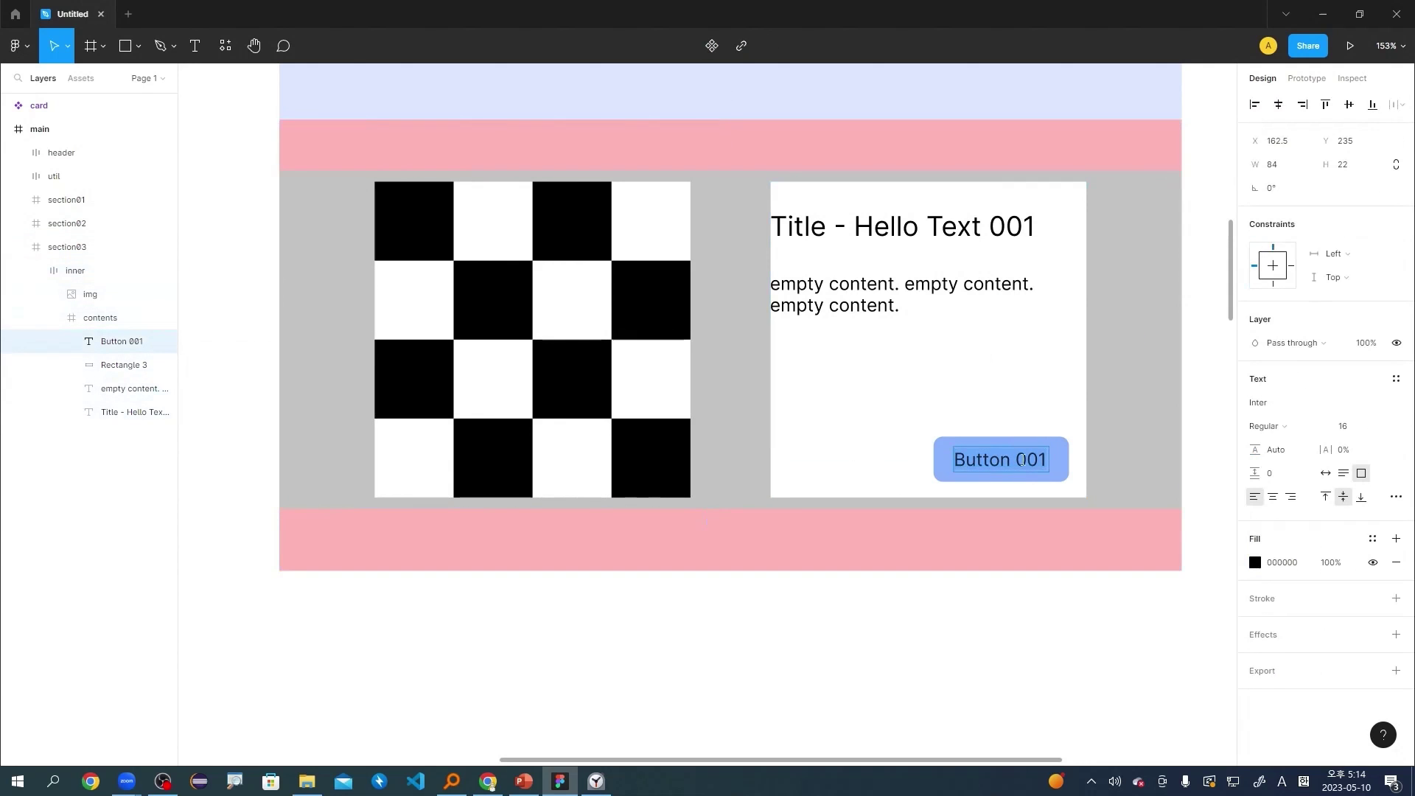
click(1004, 663)
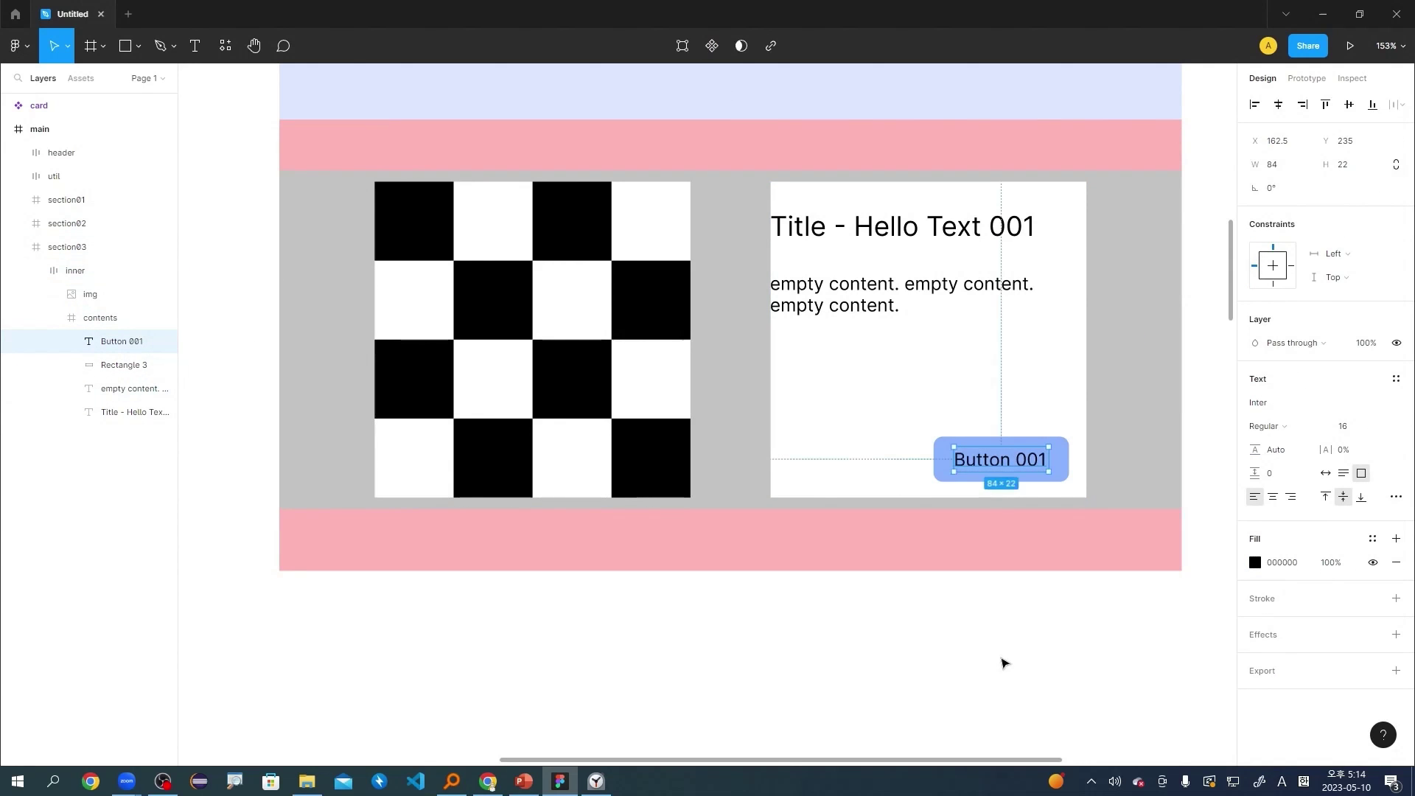
click(1003, 663)
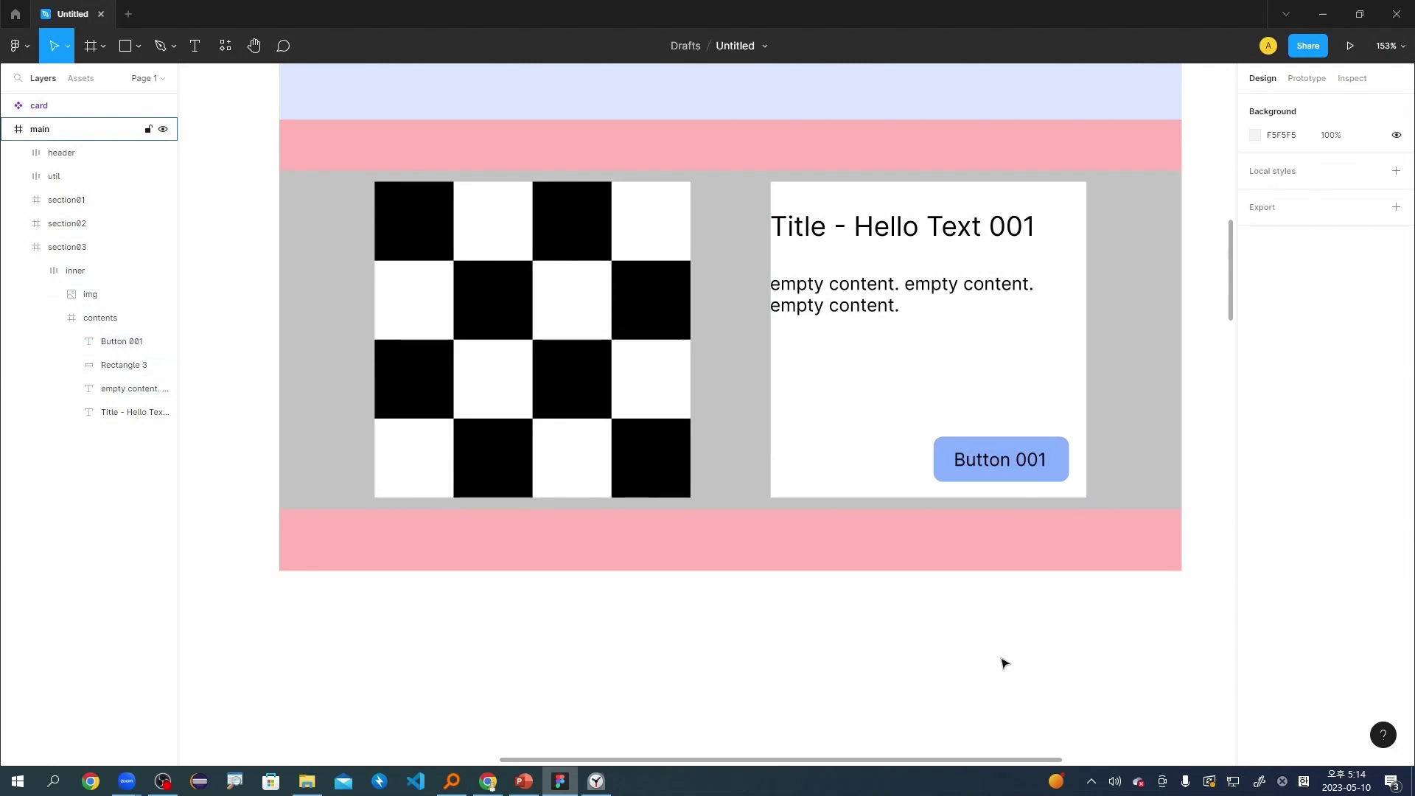
scroll(1003, 663, down, 5)
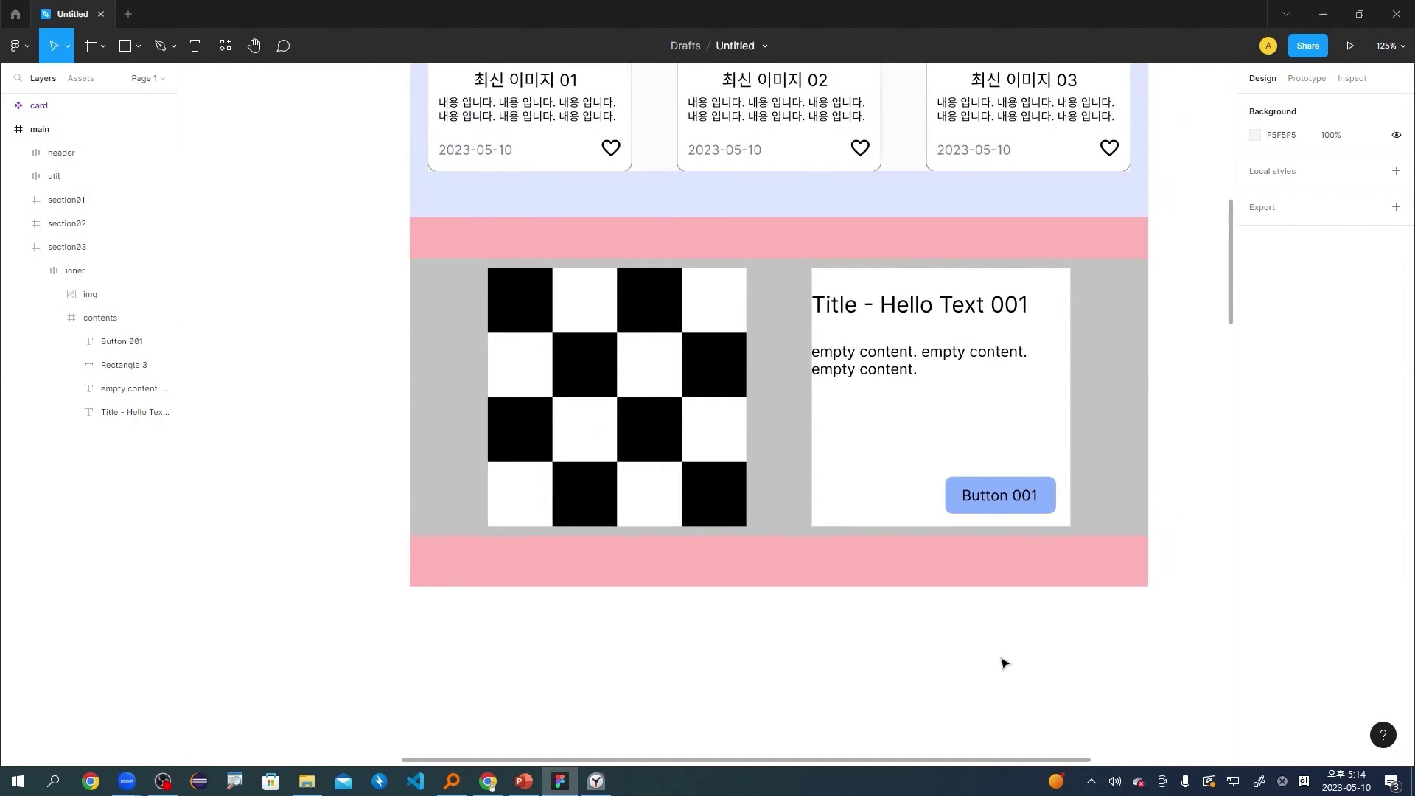
key(space)
drag(1002, 660, 866, 637)
scroll(928, 642, up, 1)
scroll(866, 637, up, 3)
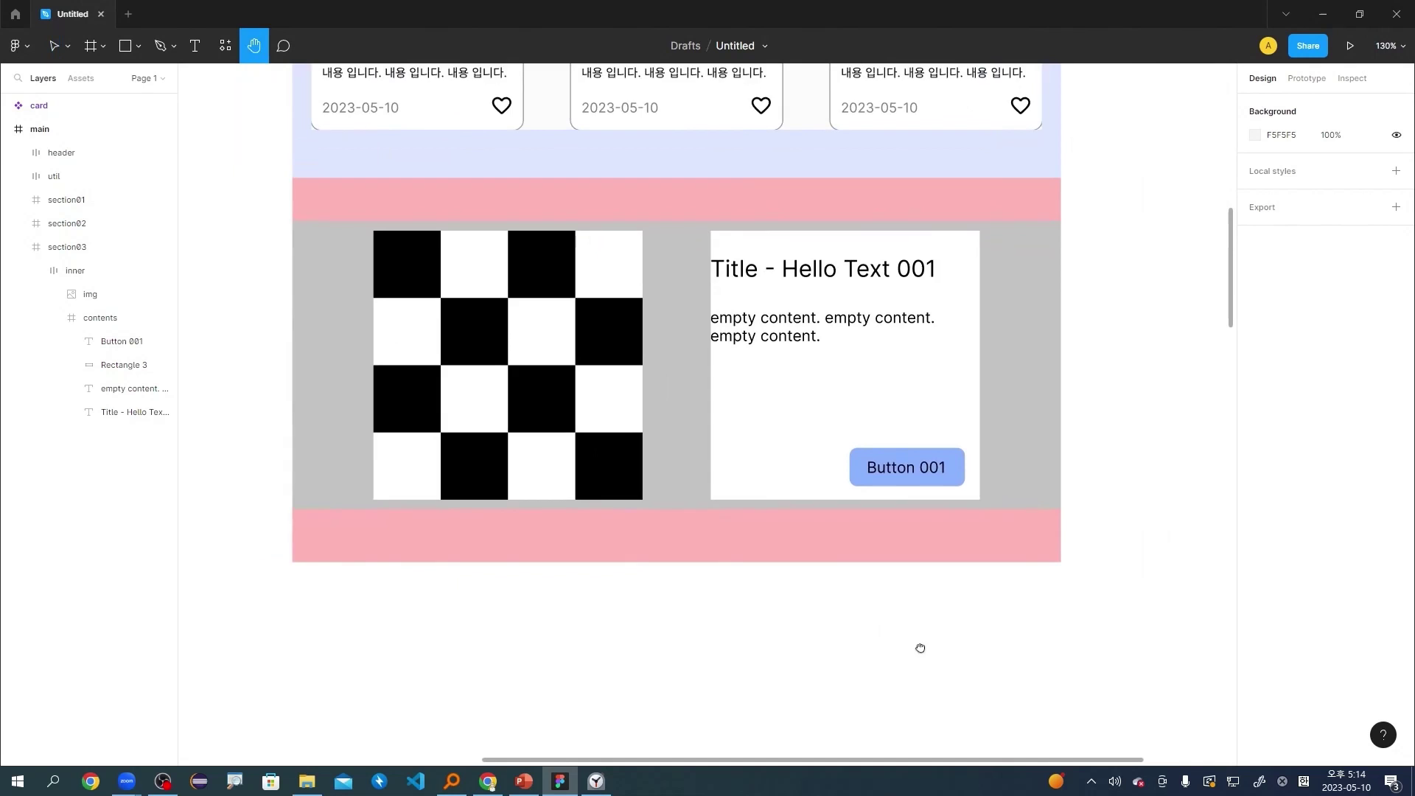
scroll(931, 675, up, 1)
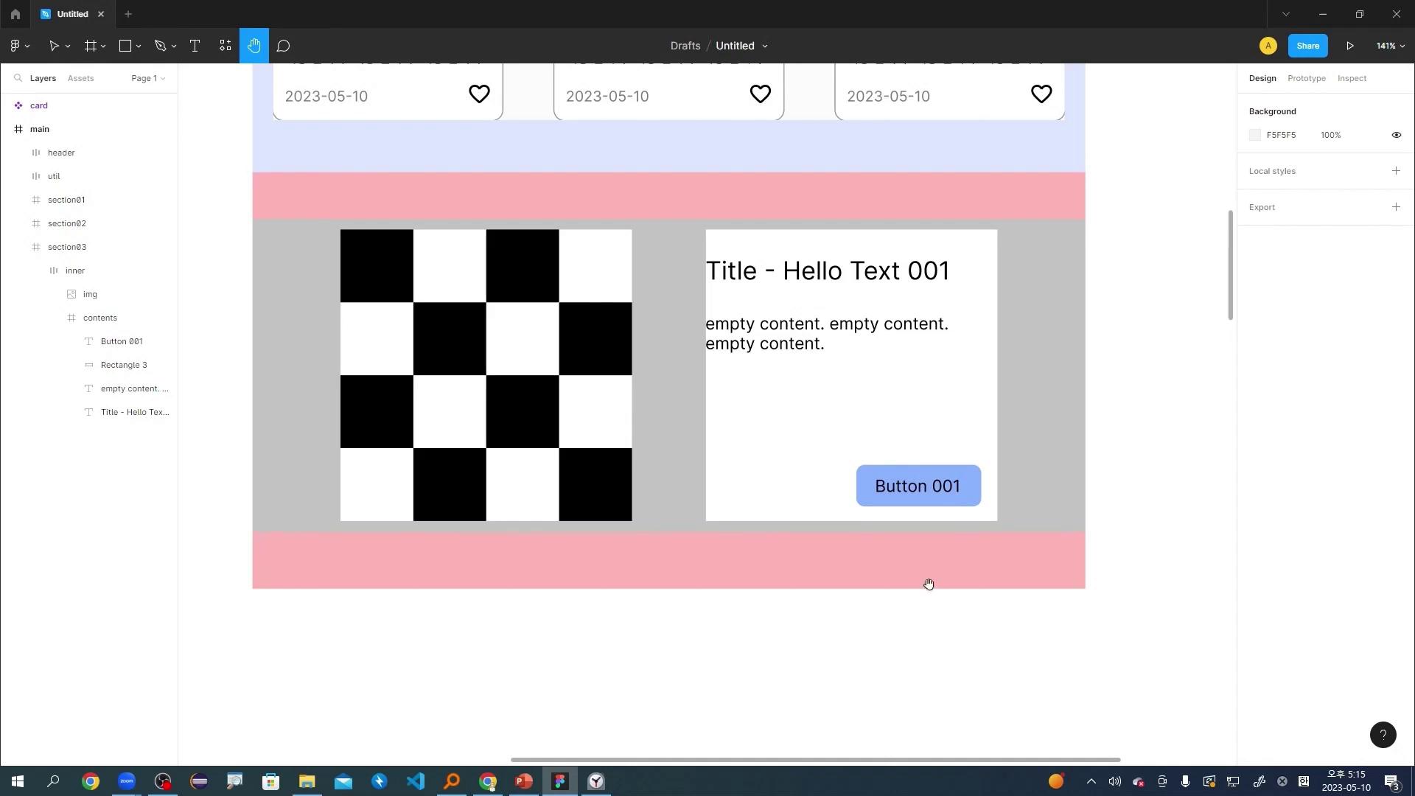
scroll(928, 581, down, 5)
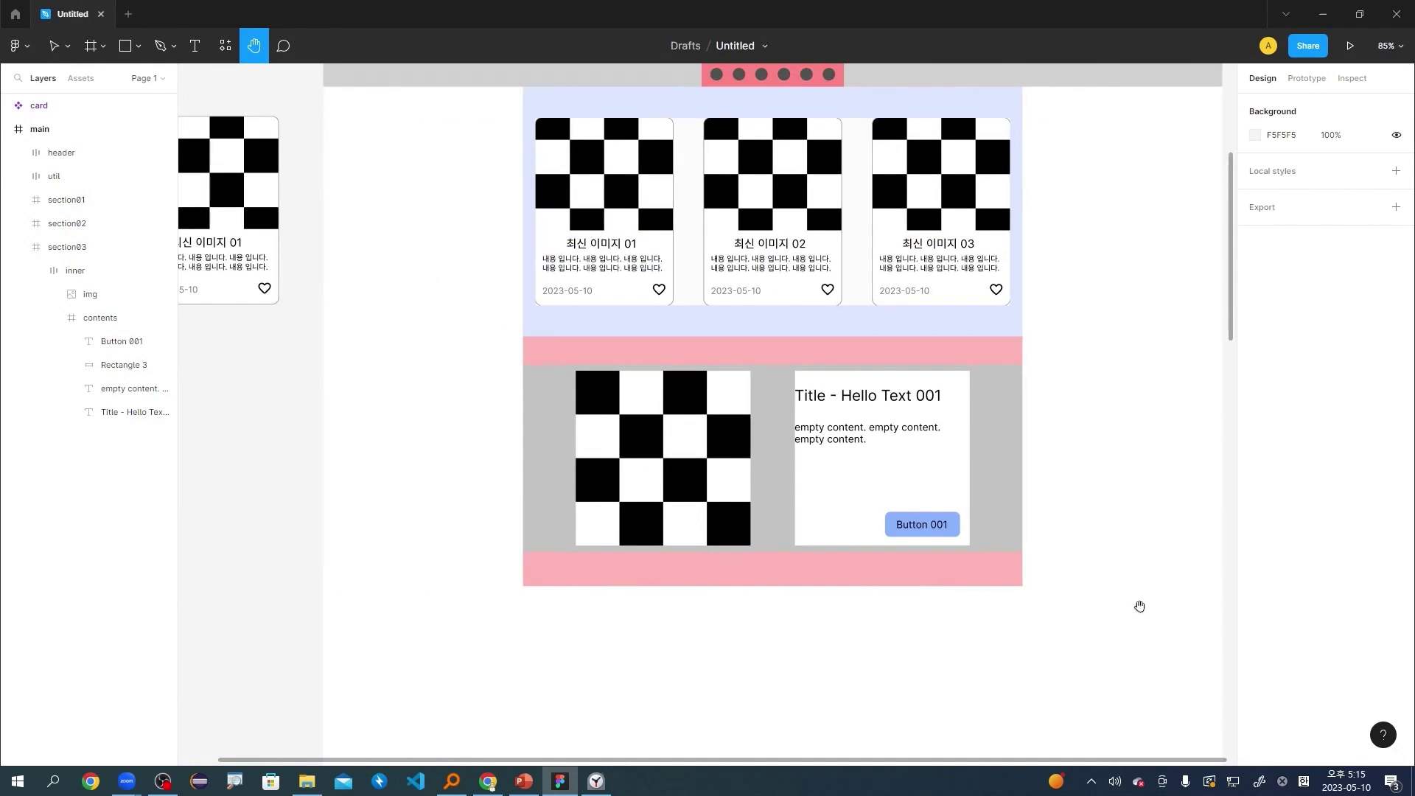
scroll(1103, 598, up, 1)
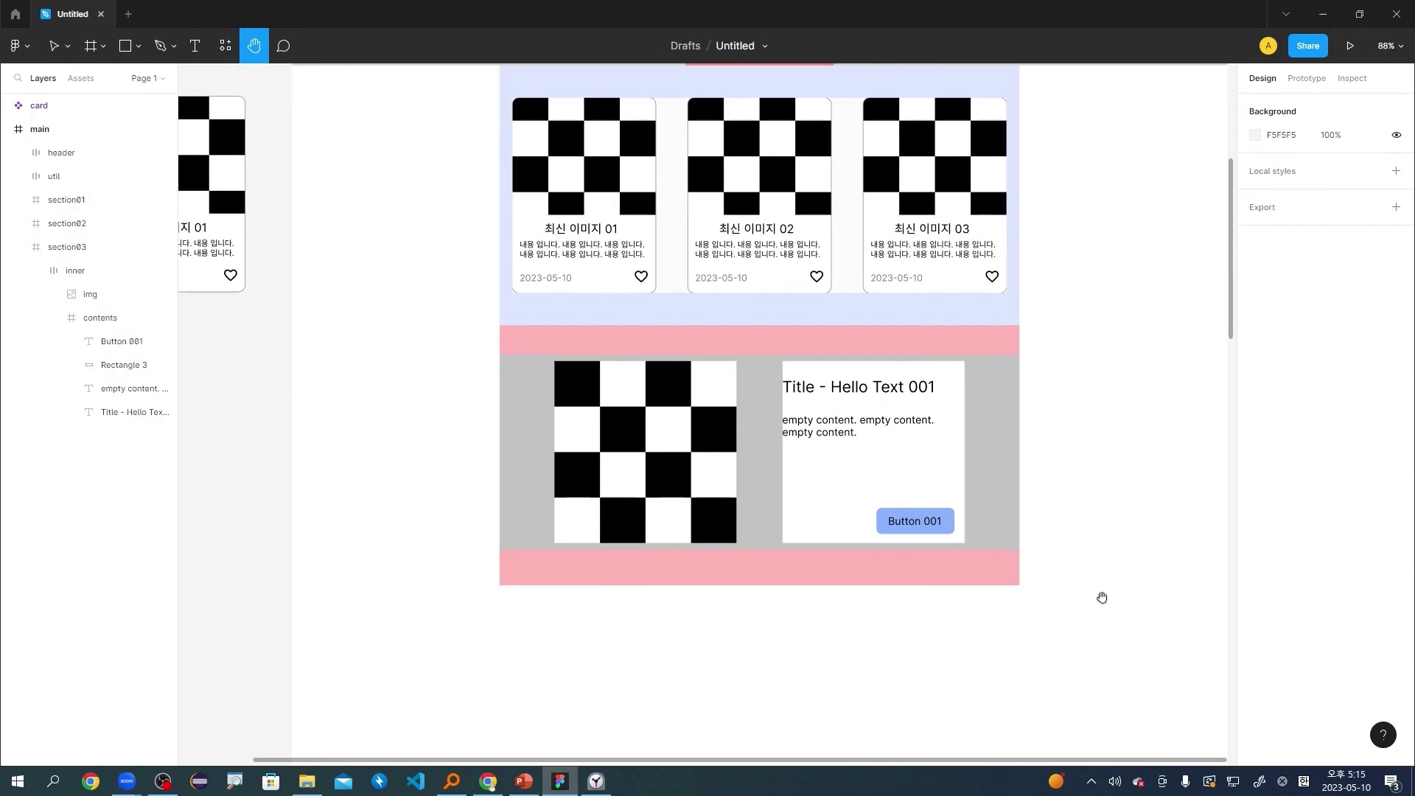
scroll(1099, 598, up, 3)
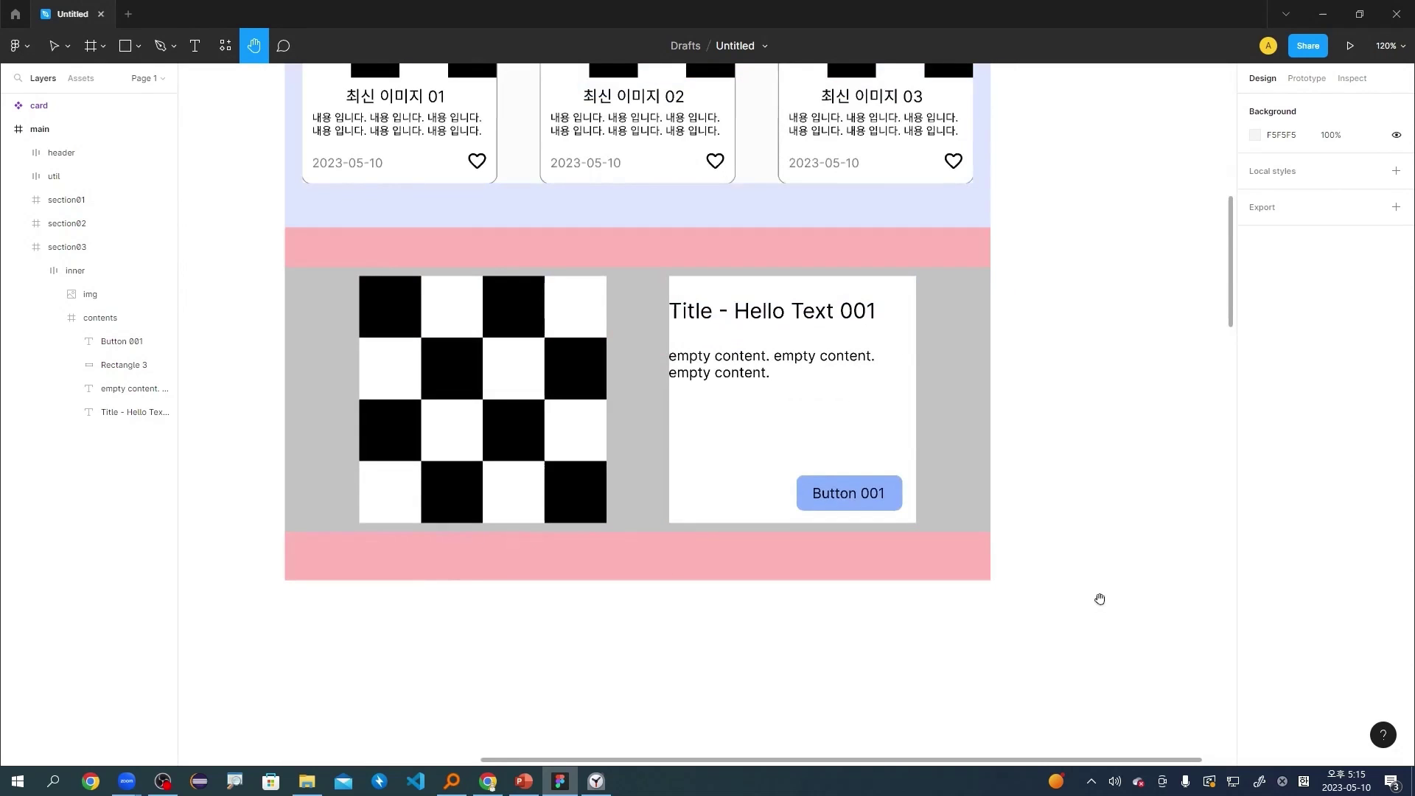
scroll(958, 615, down, 1)
scroll(874, 540, up, 3)
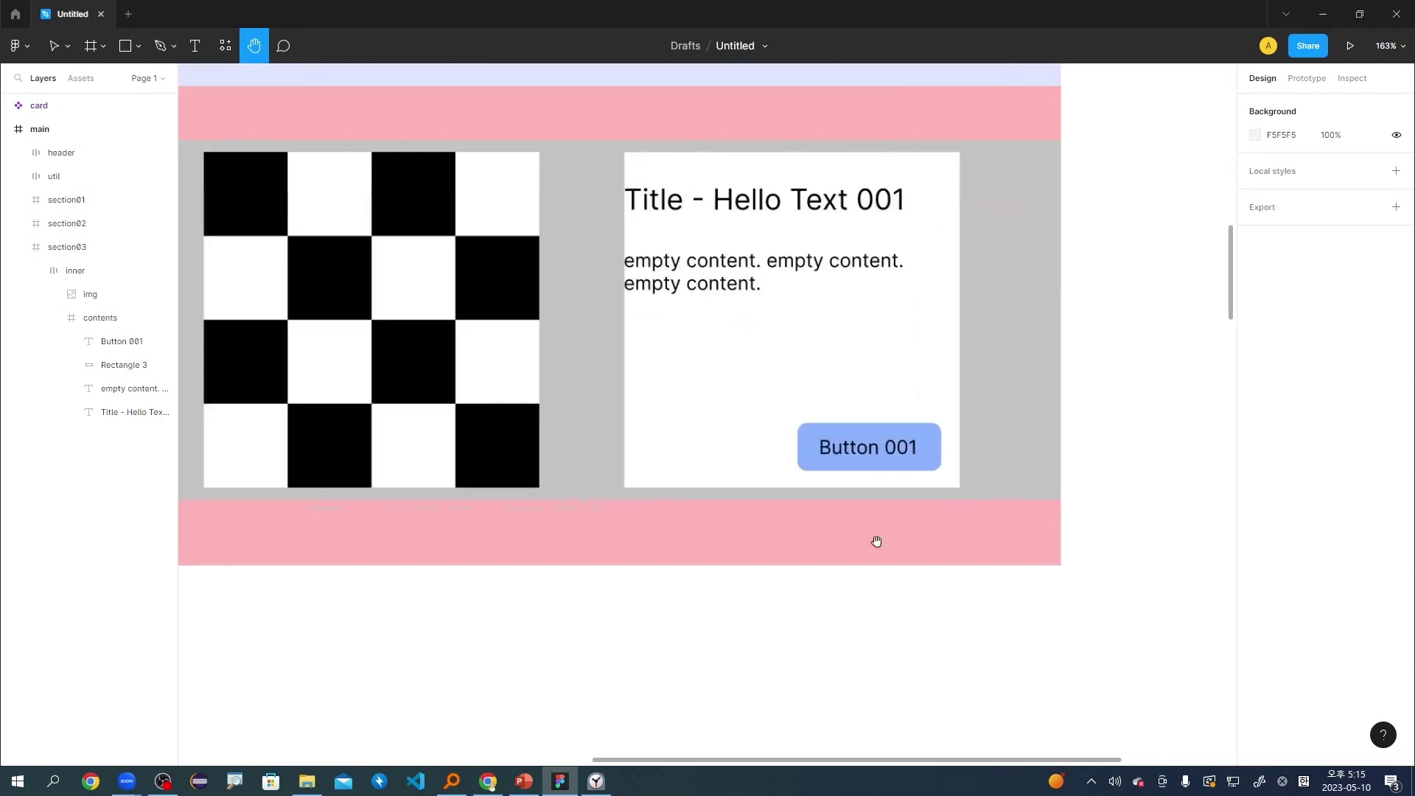
Open the Button 001 label with the Text tool, select all of its text and leave text editing.
key(t)
click(820, 443)
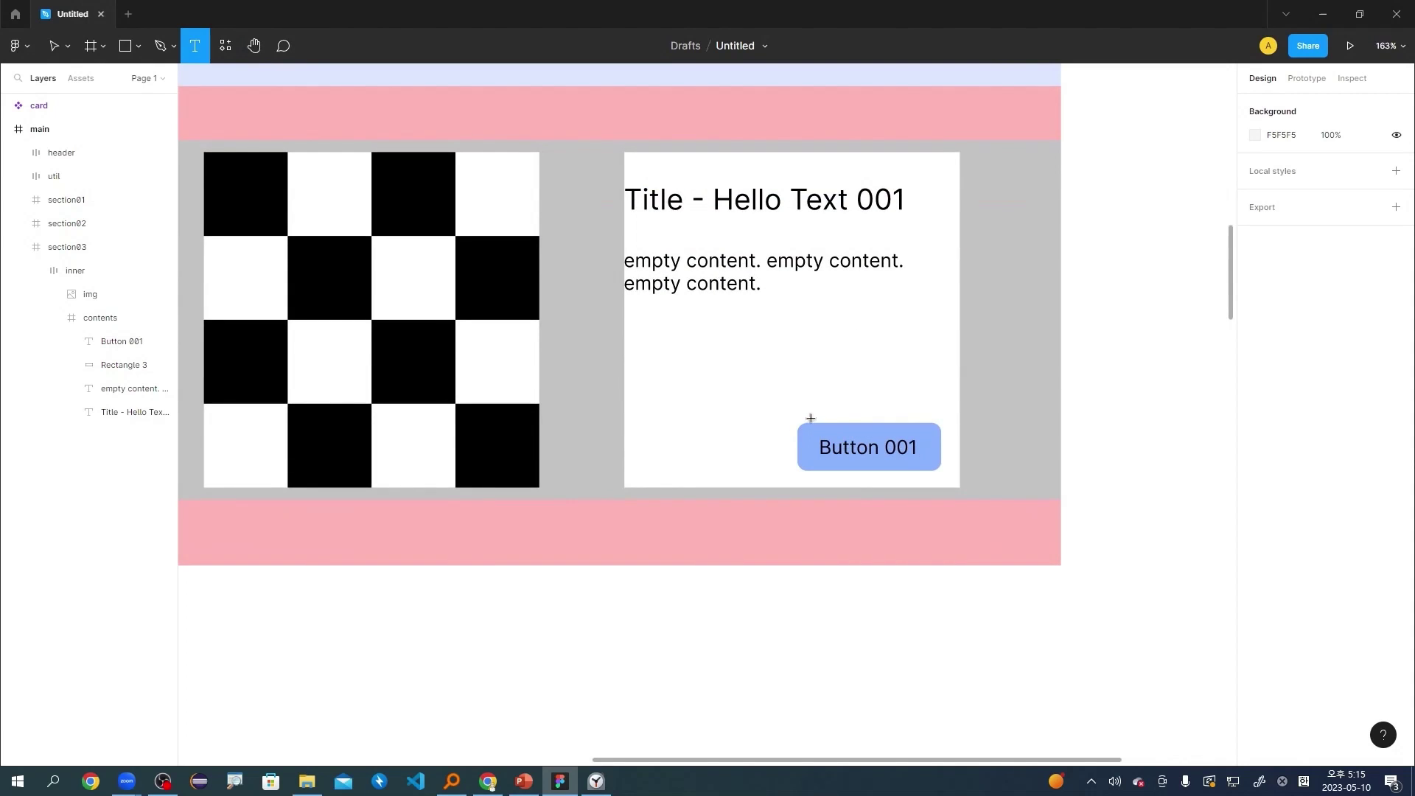
click(835, 447)
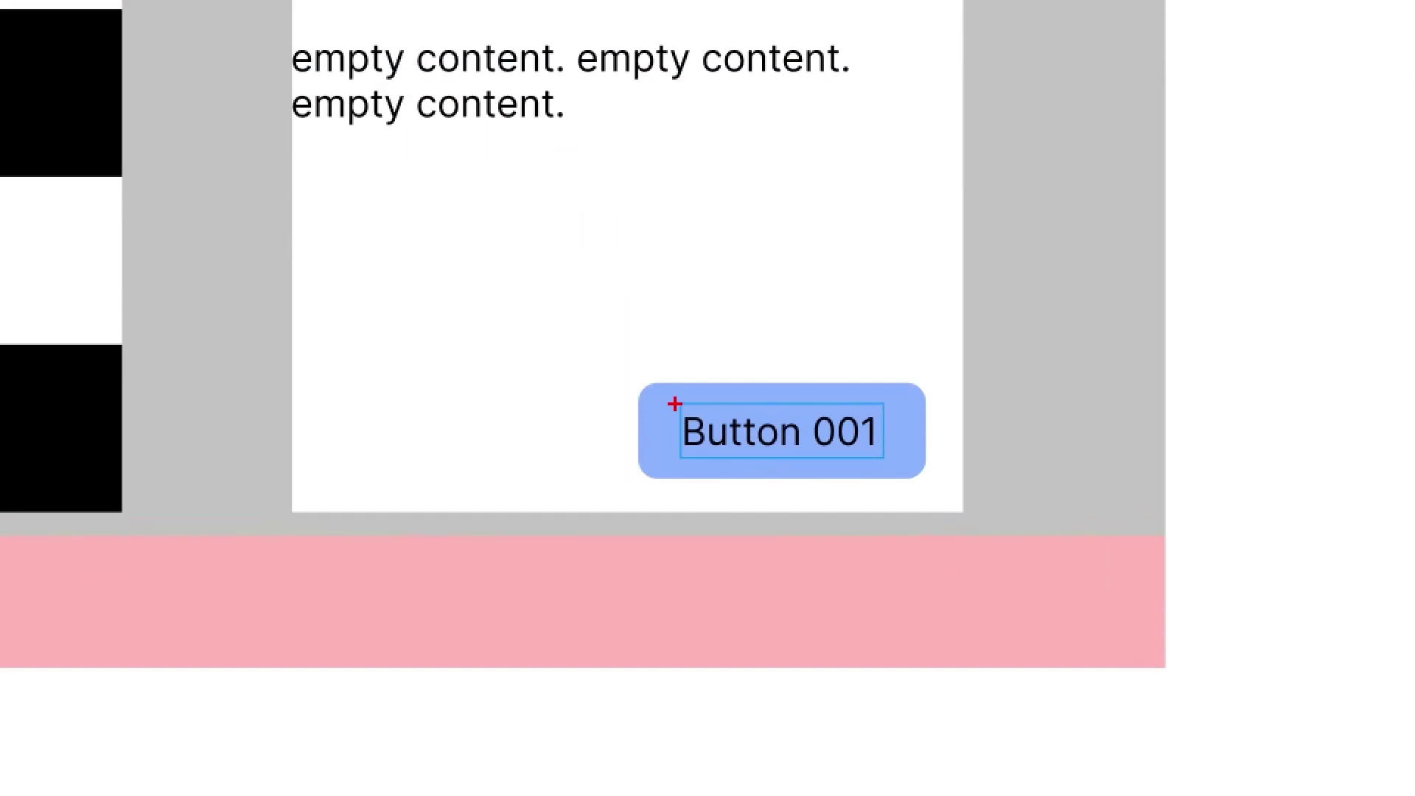
drag(813, 432, 904, 446)
key(ctrl+a)
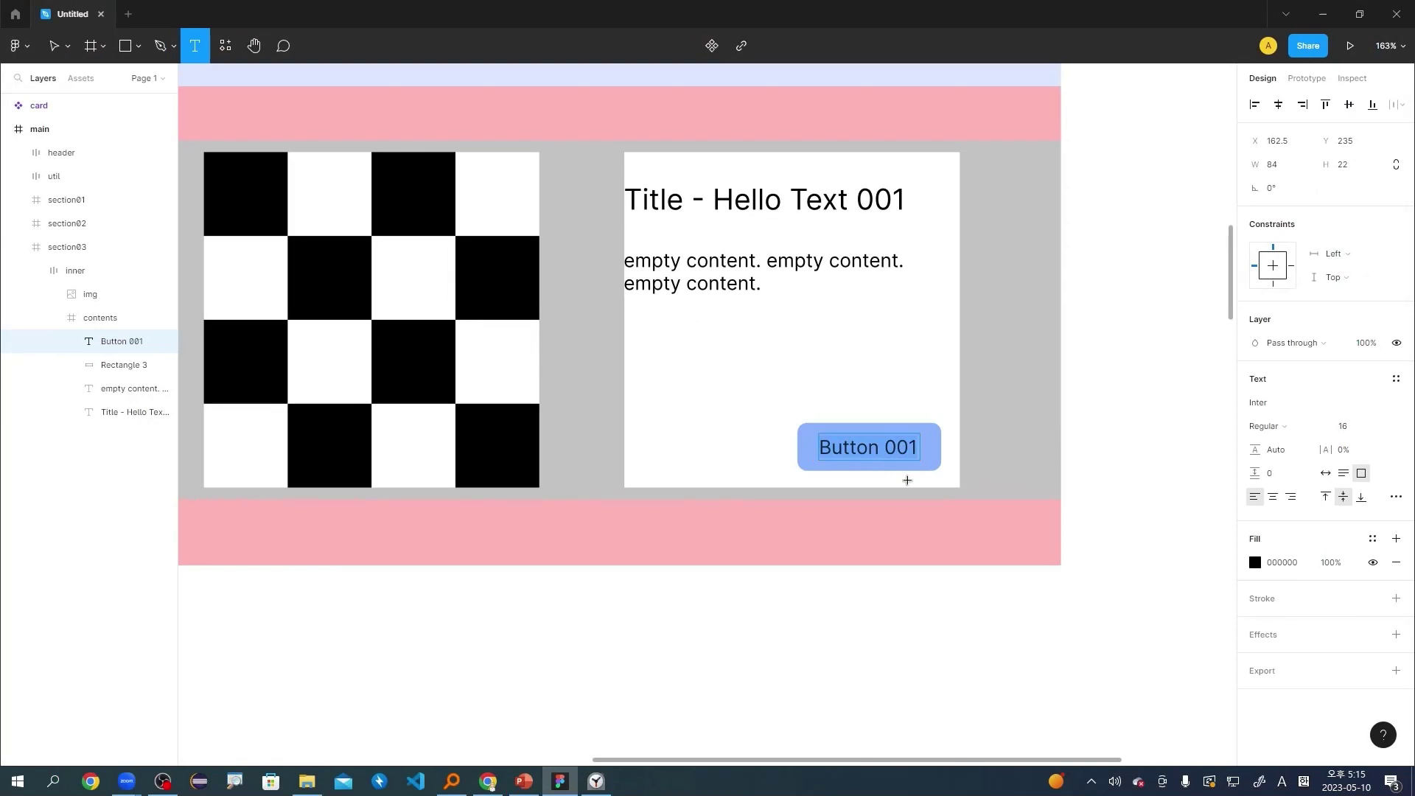
click(1356, 429)
text(6)
key(Return)
click(1092, 442)
key(Escape)
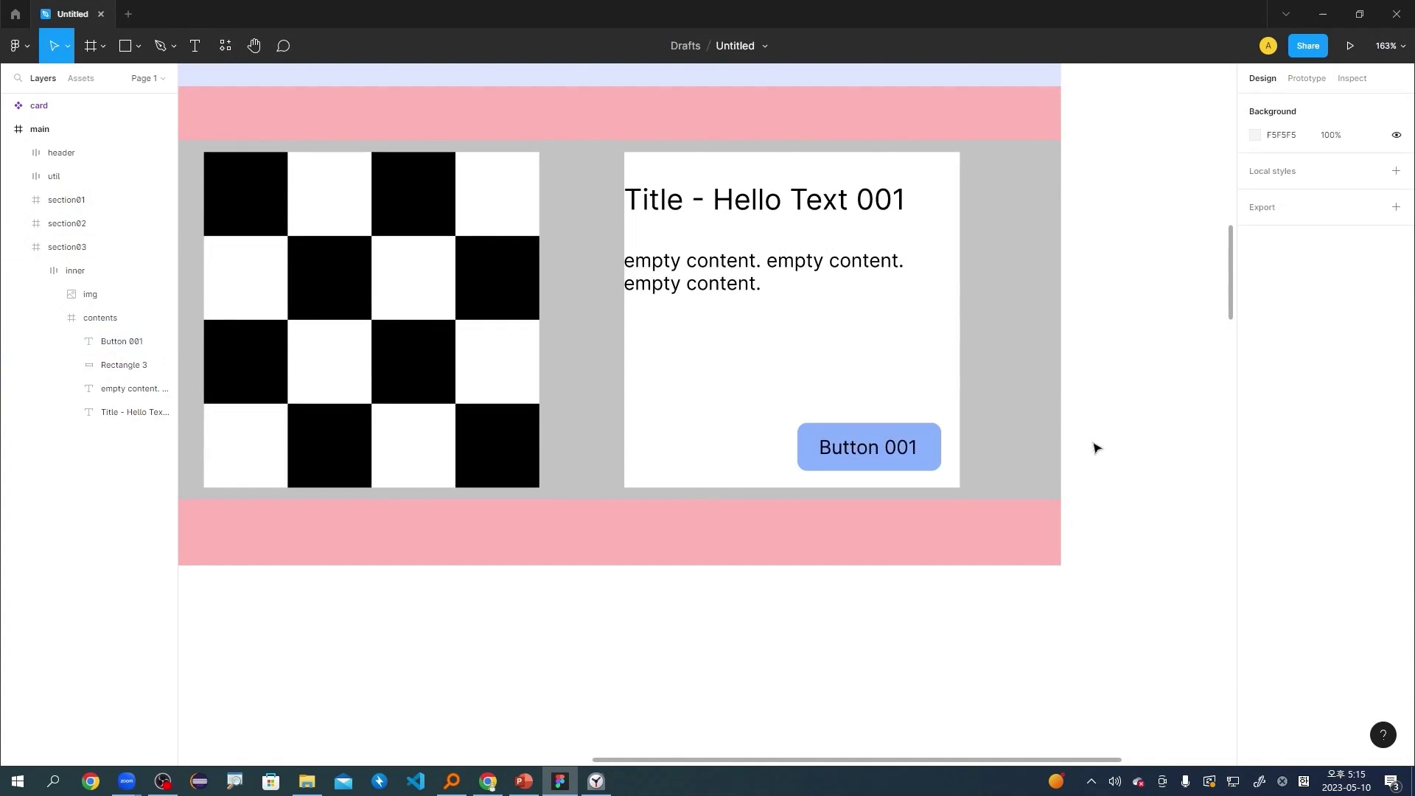
double_click(862, 451)
double_click(863, 451)
double_click(863, 452)
click(1140, 464)
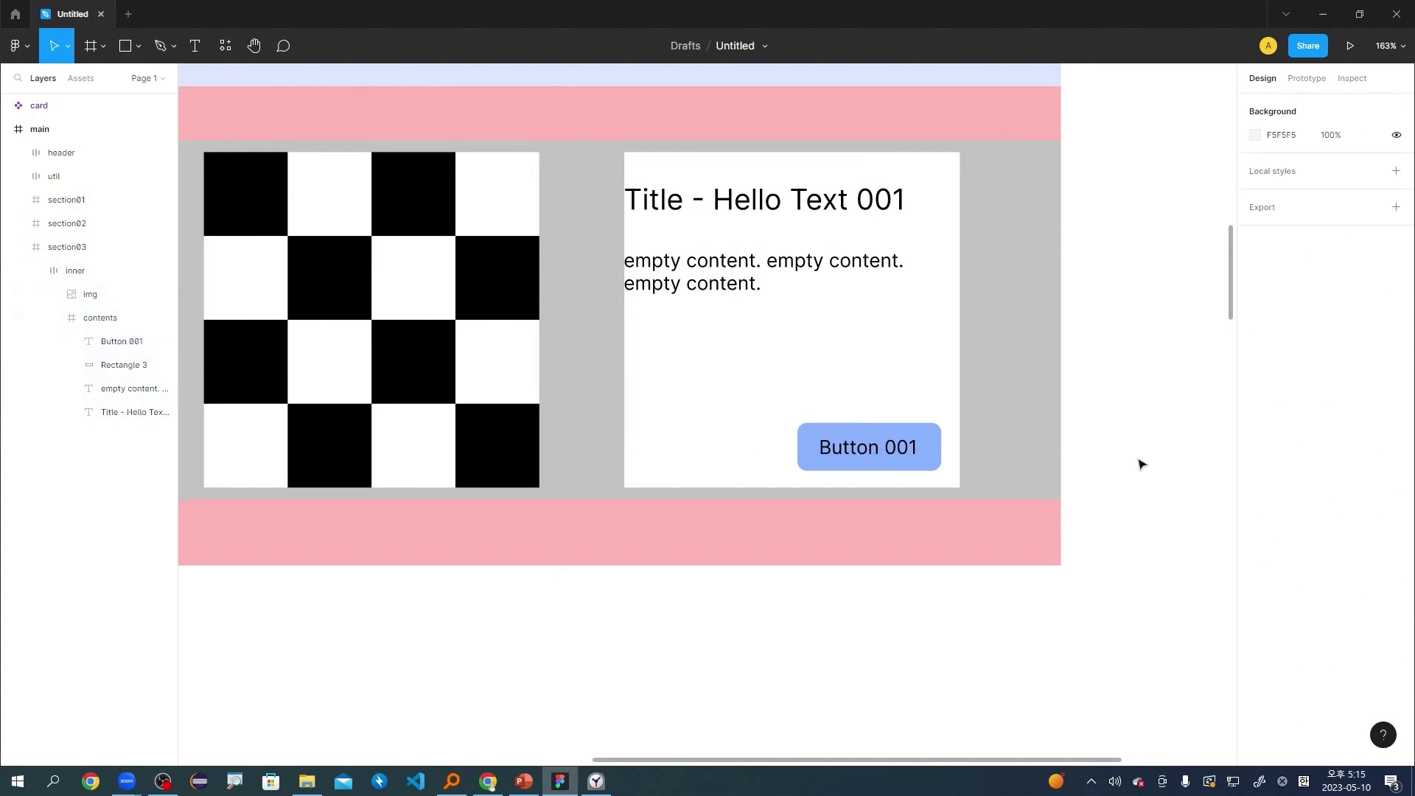
Collapse the contents and inner layers of section03 in the layer list.
scroll(1140, 465, down, 2)
scroll(1140, 464, down, 1)
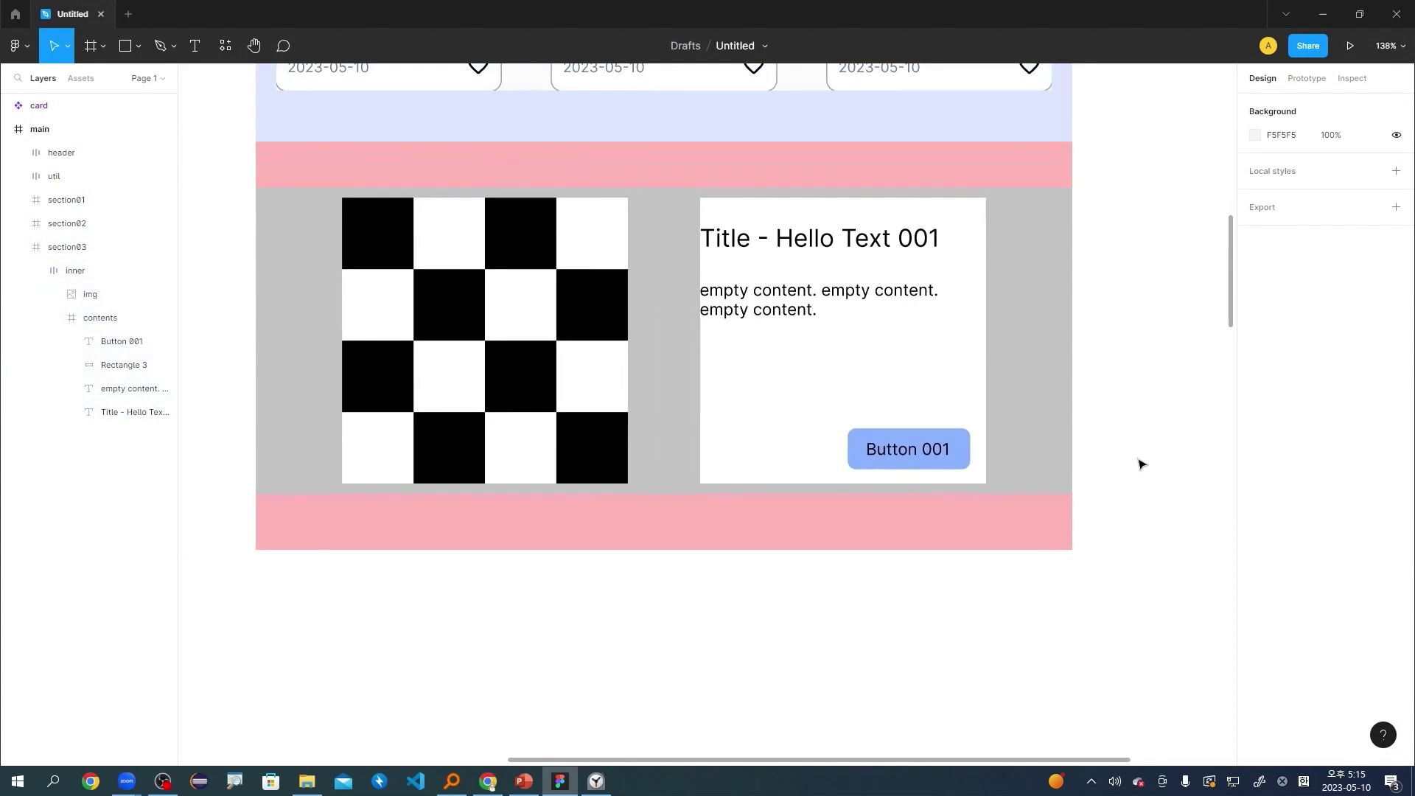
click(53, 318)
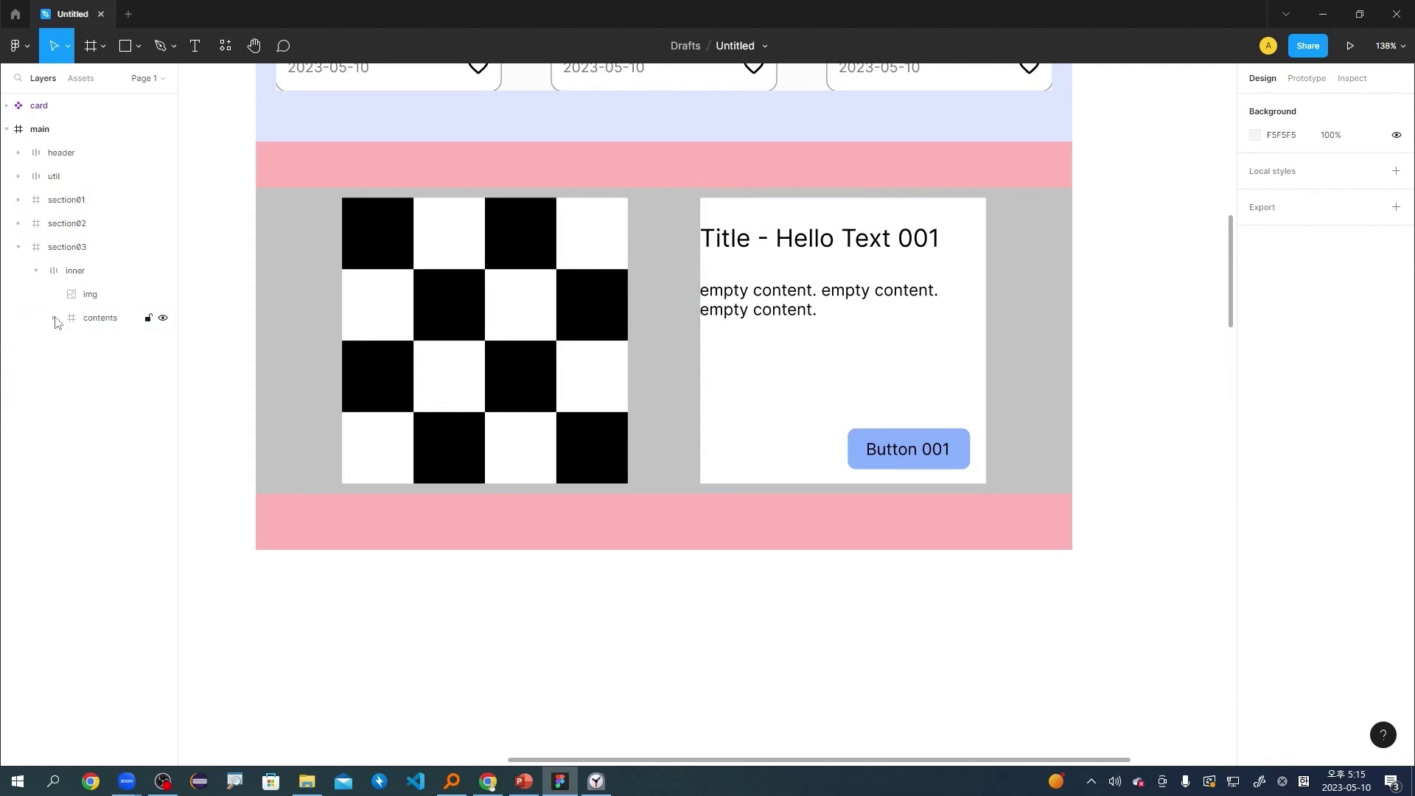
click(36, 270)
Turn section03 into a component and place a copy just below the original, at about Y 1353.
scroll(1135, 587, down, 5)
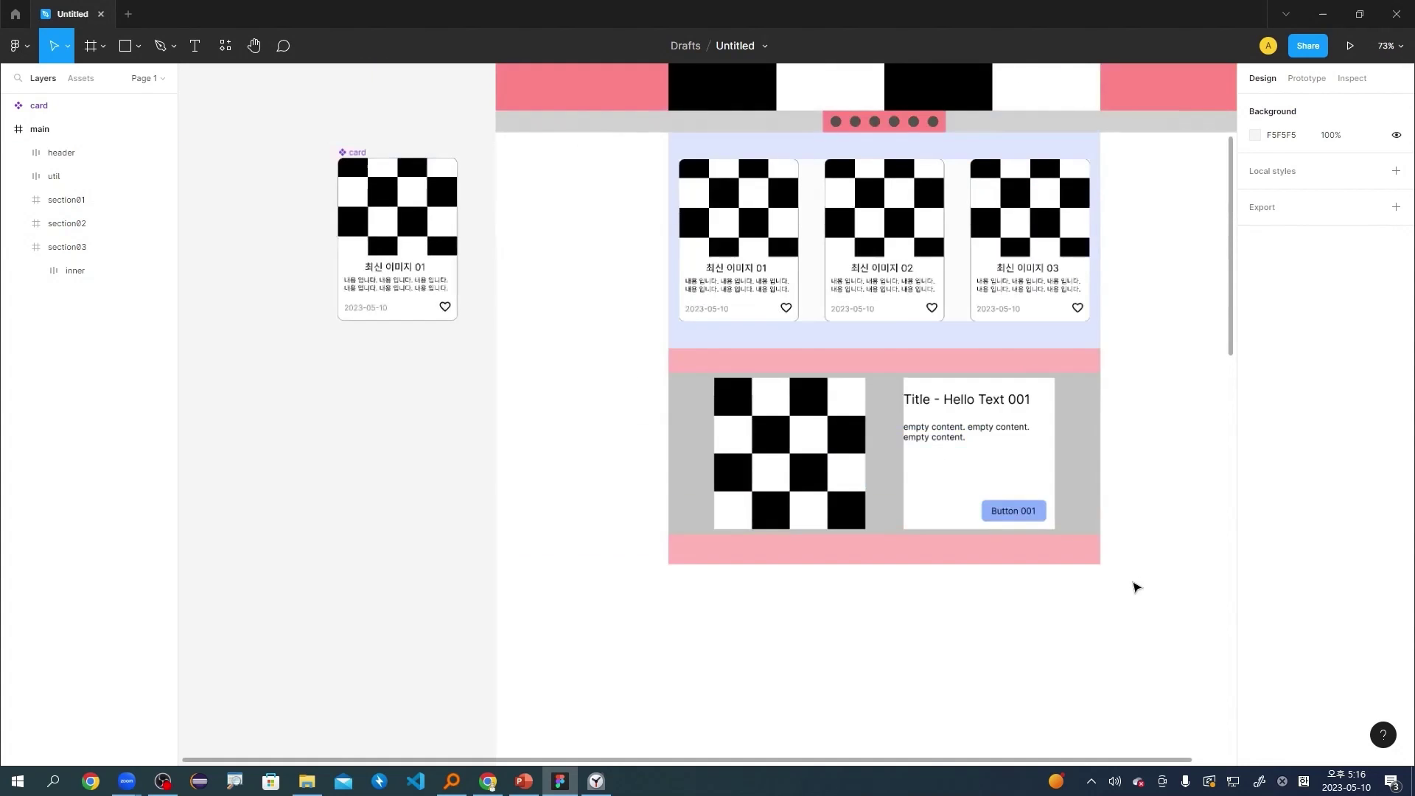
drag(1160, 573, 543, 357)
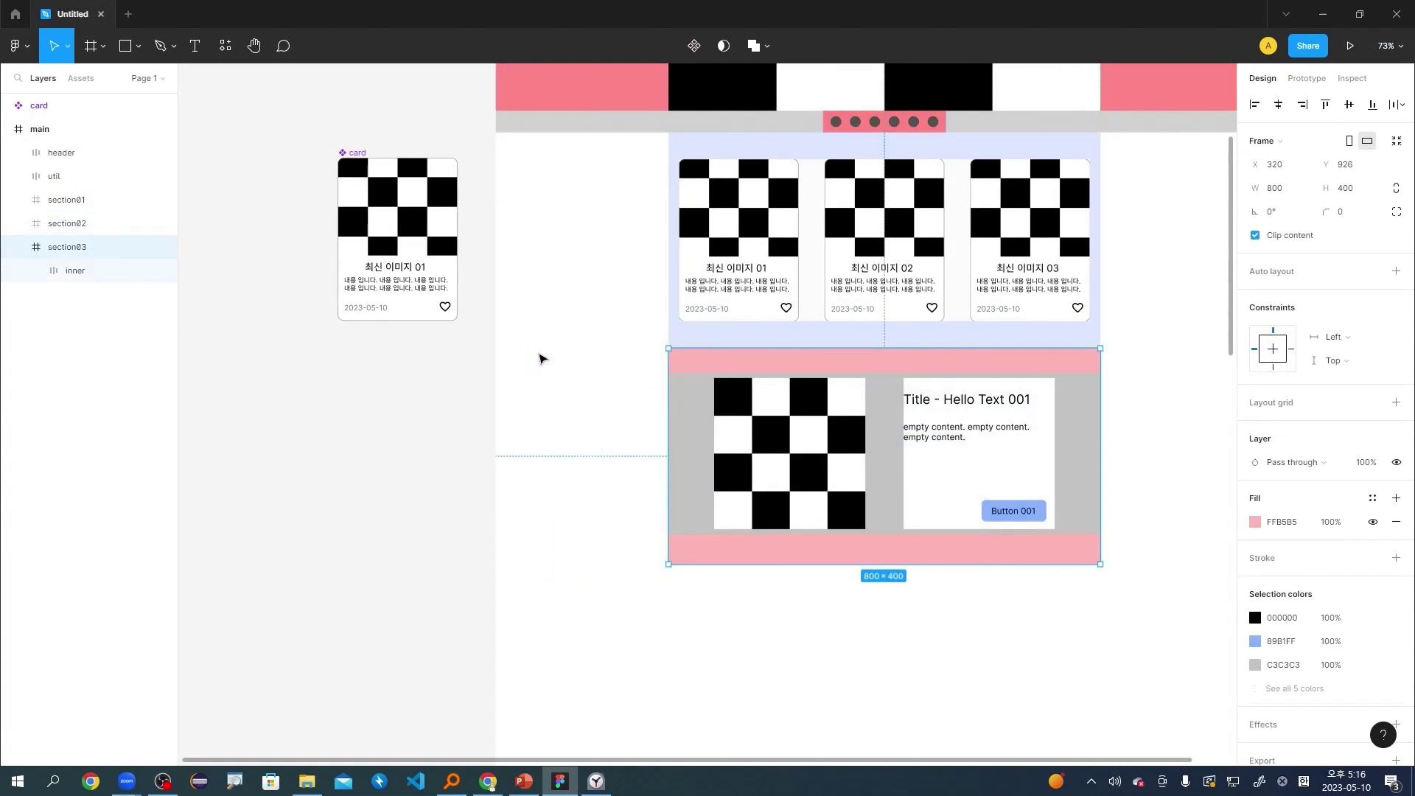
click(694, 46)
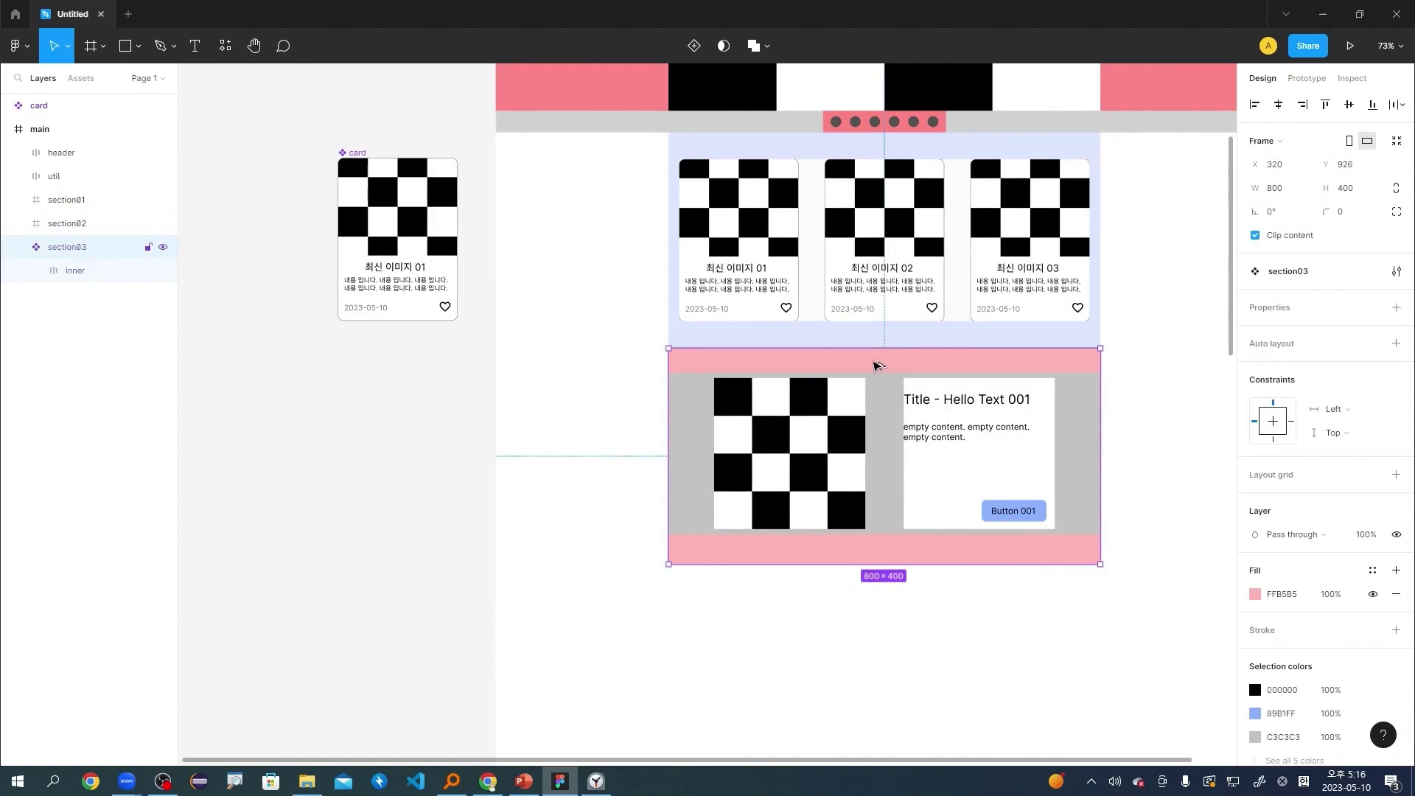
drag(877, 365, 881, 595)
scroll(1155, 551, down, 4)
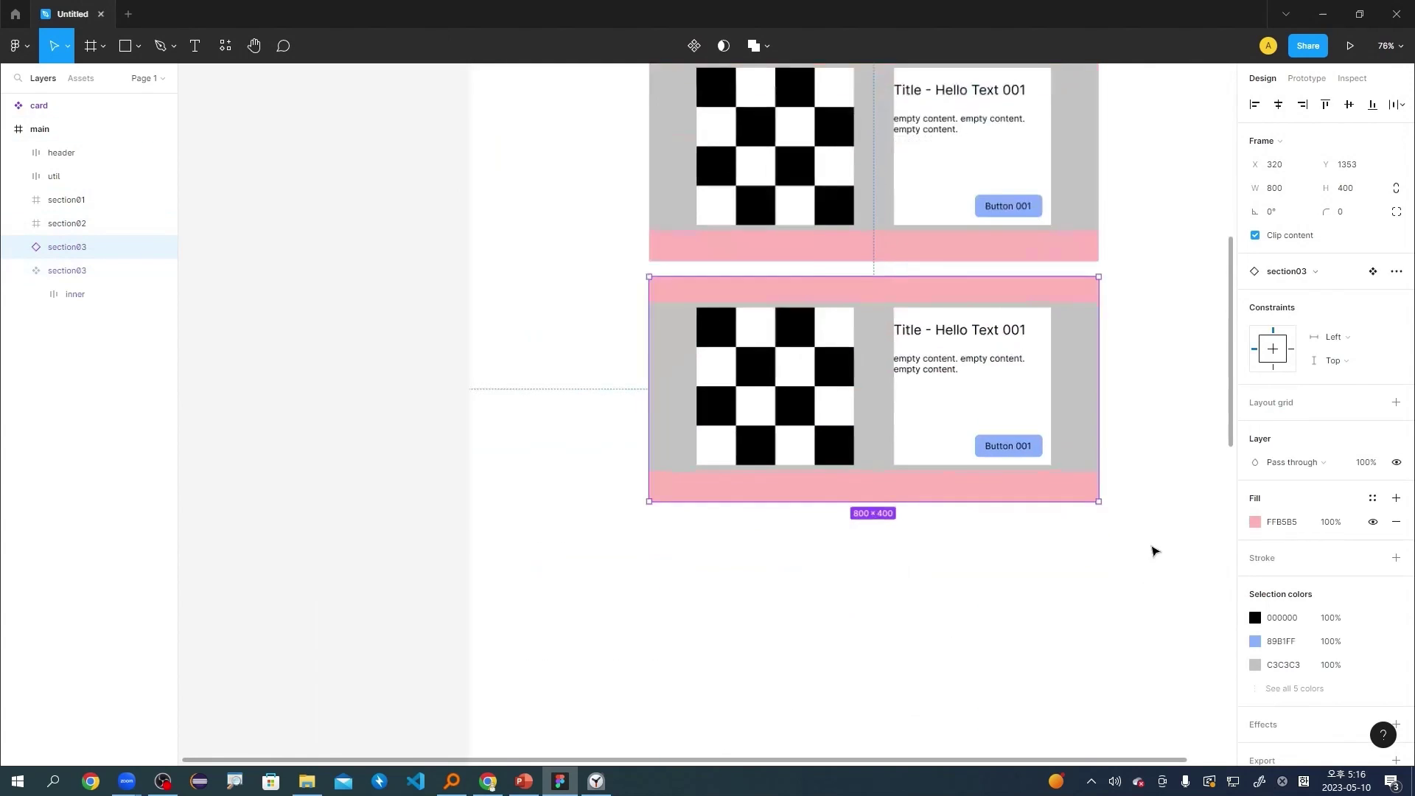
Try to move the contents block inside the section03 copy, then undo the resulting shifts of the copy.
scroll(1154, 551, up, 3)
double_click(956, 328)
double_click(956, 332)
drag(956, 331, 772, 337)
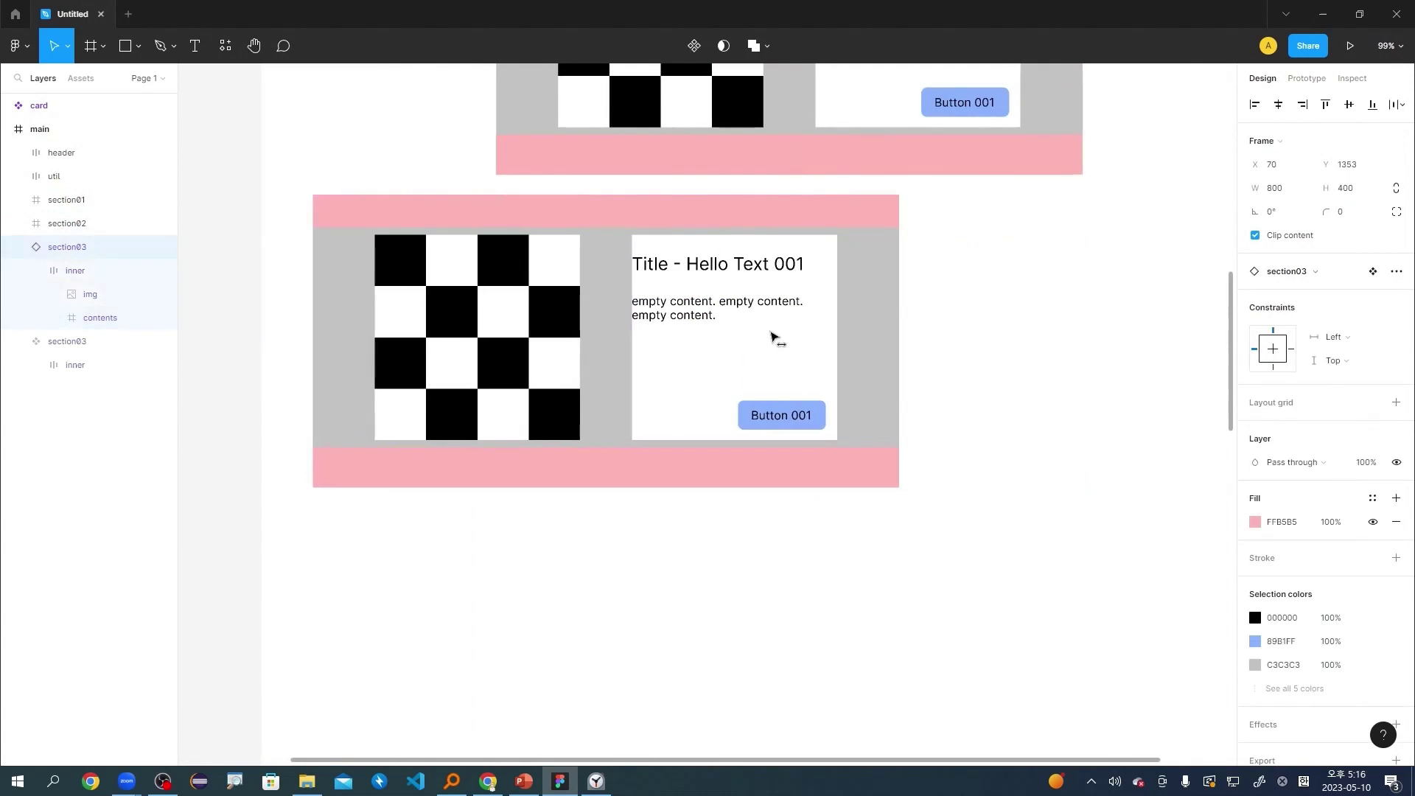
key(ctrl+z)
drag(897, 355, 852, 344)
key(ctrl+z)
key(ctrl+z)
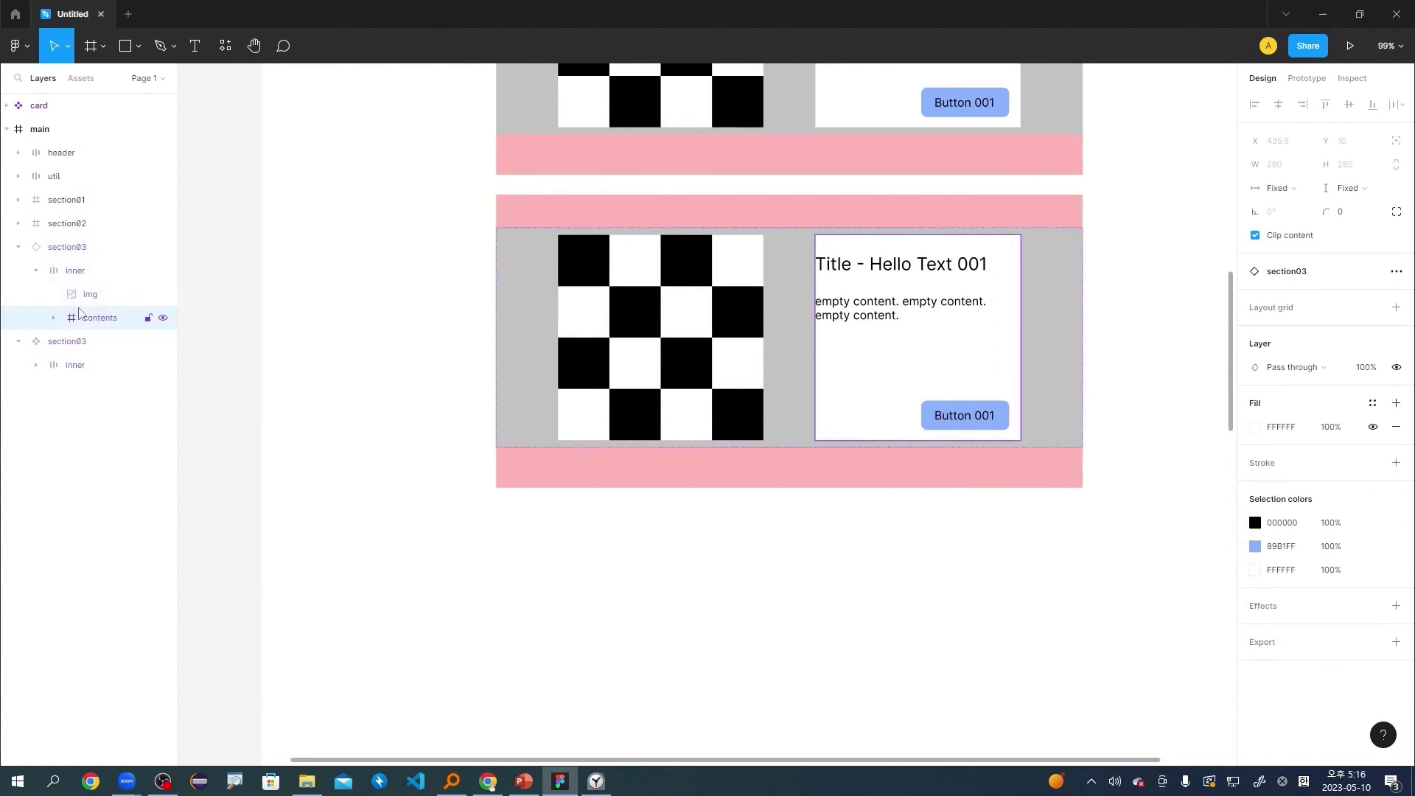
Try to swap the img and contents layers inside the section03 copy, both in the layer list and on the canvas.
click(18, 247)
click(22, 251)
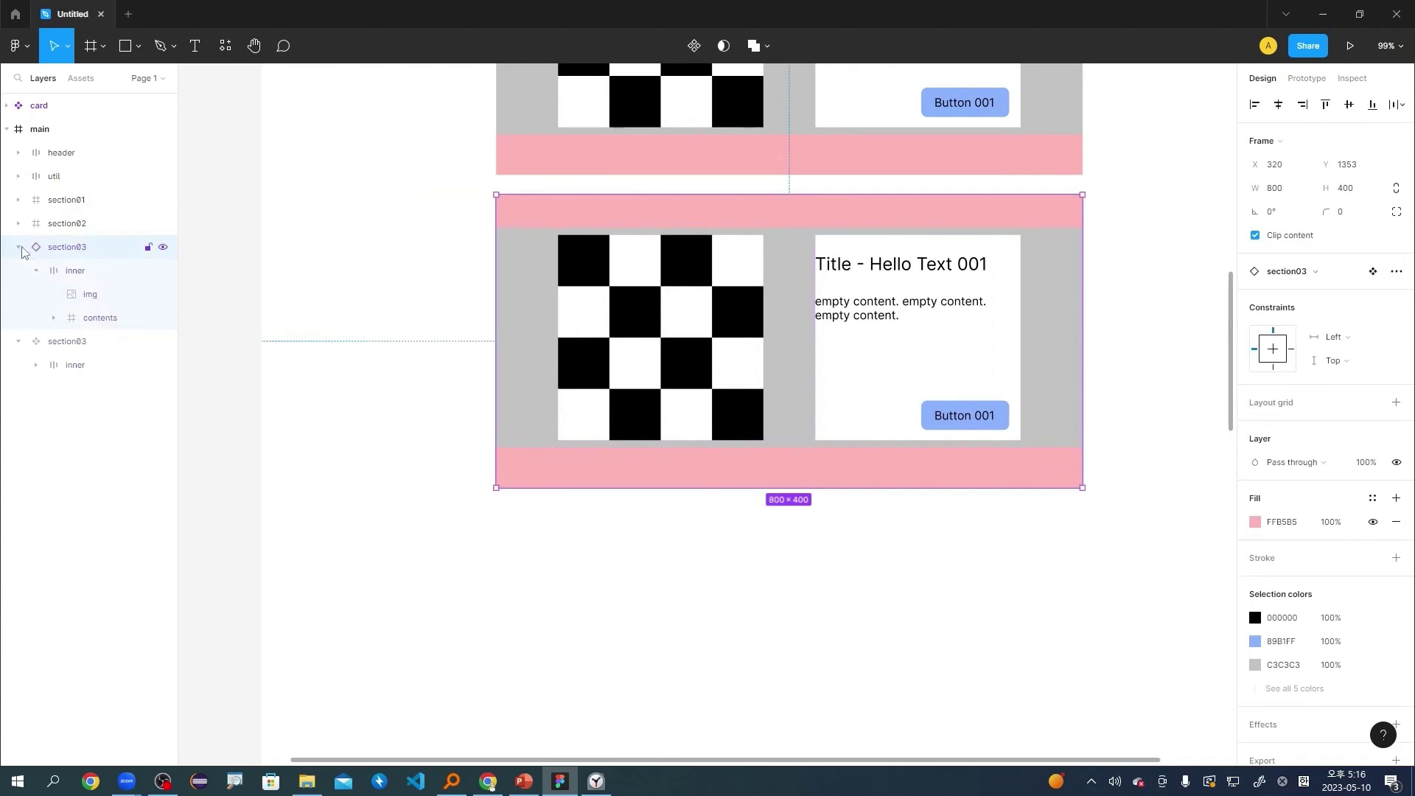
mouse_move(104, 322)
mouse_down()
mouse_move(123, 283)
mouse_move(118, 328)
mouse_move(77, 320)
mouse_move(85, 305)
mouse_up()
click(88, 294)
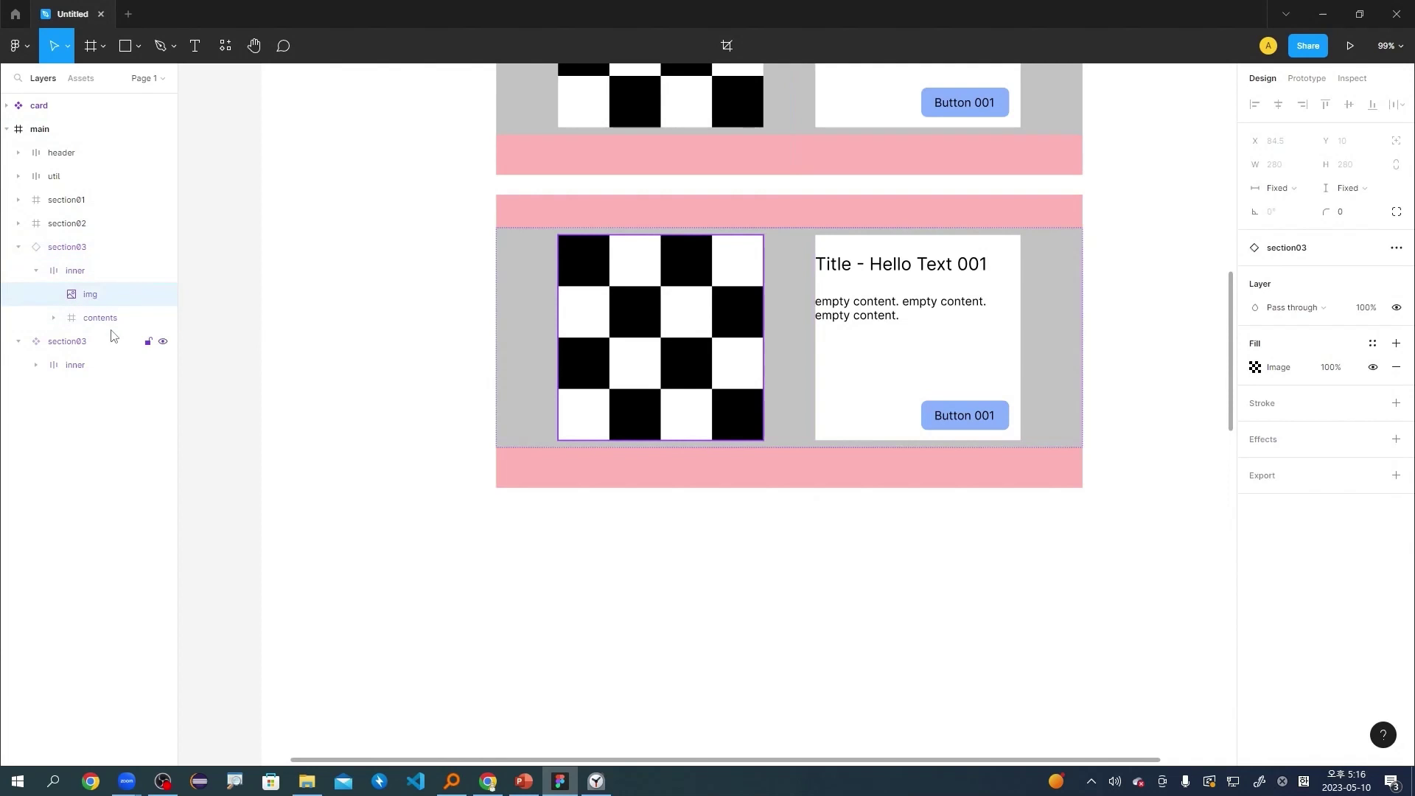
drag(862, 395, 915, 403)
key(ctrl+z)
key(ctrl+z)
click(699, 366)
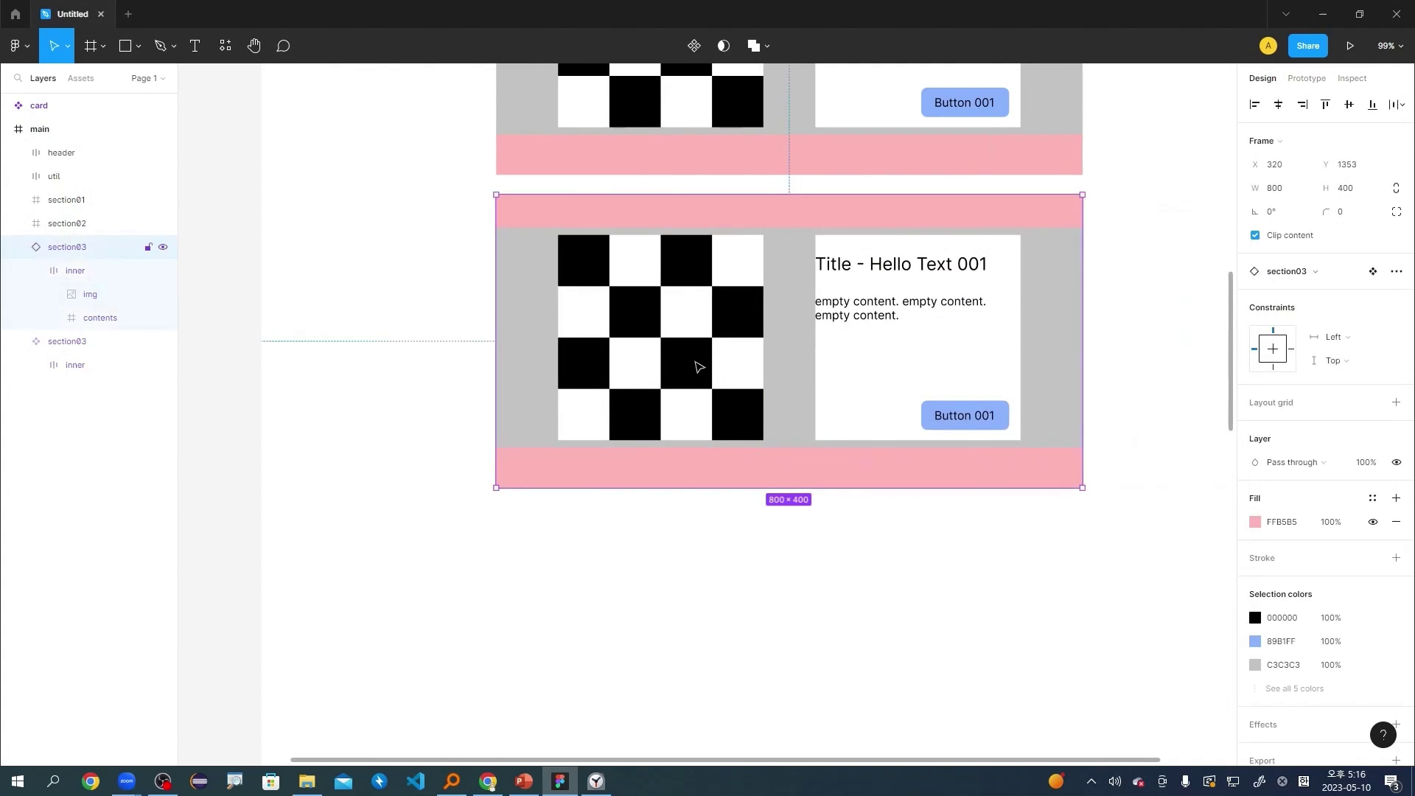
drag(682, 378, 741, 378)
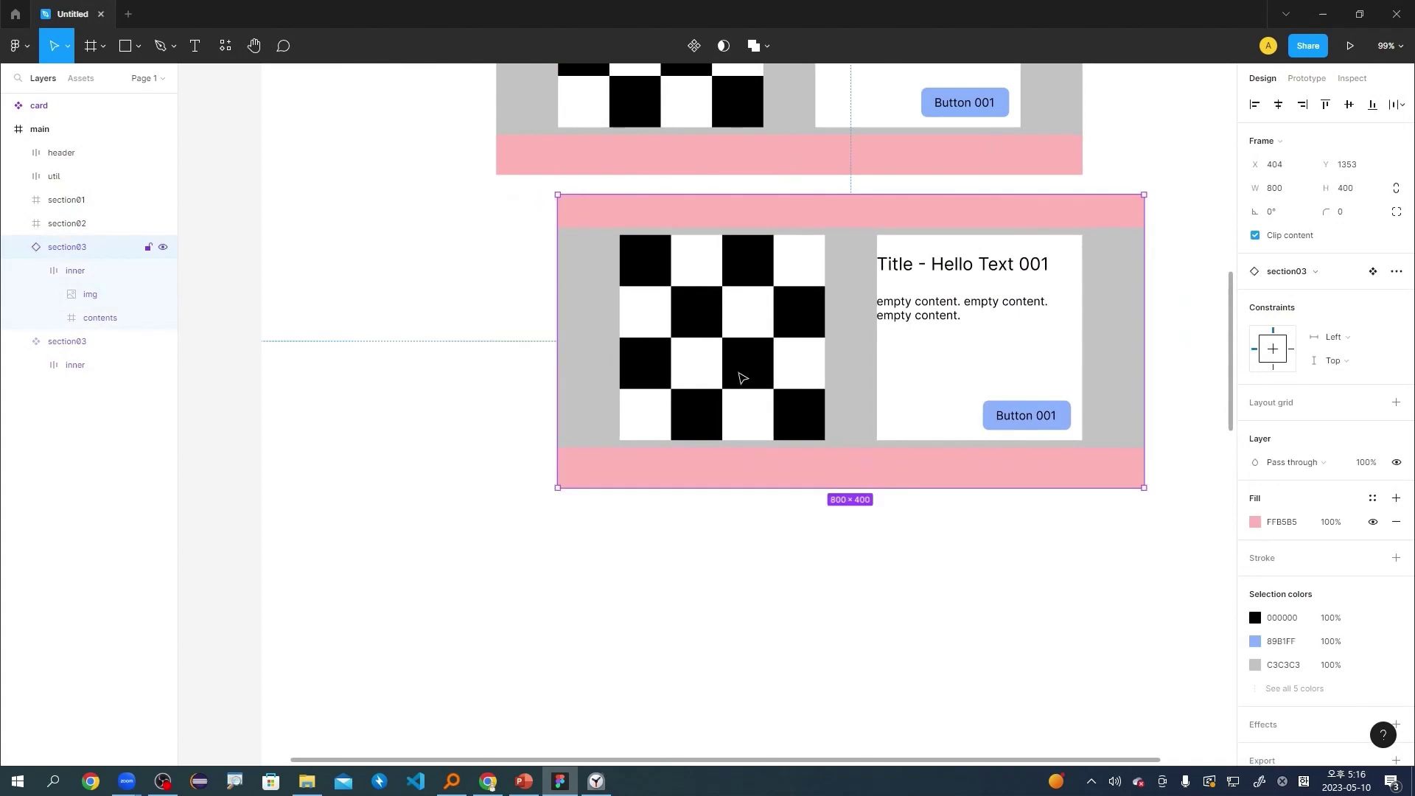
Undo the moves of the section03 copy, its placement and the conversion of section03 into a component.
key(ctrl+z)
key(ctrl+z)
key(ctrl+z)
key(ctrl+z)
key(ctrl+z)
key(ctrl+z)
key(ctrl+z)
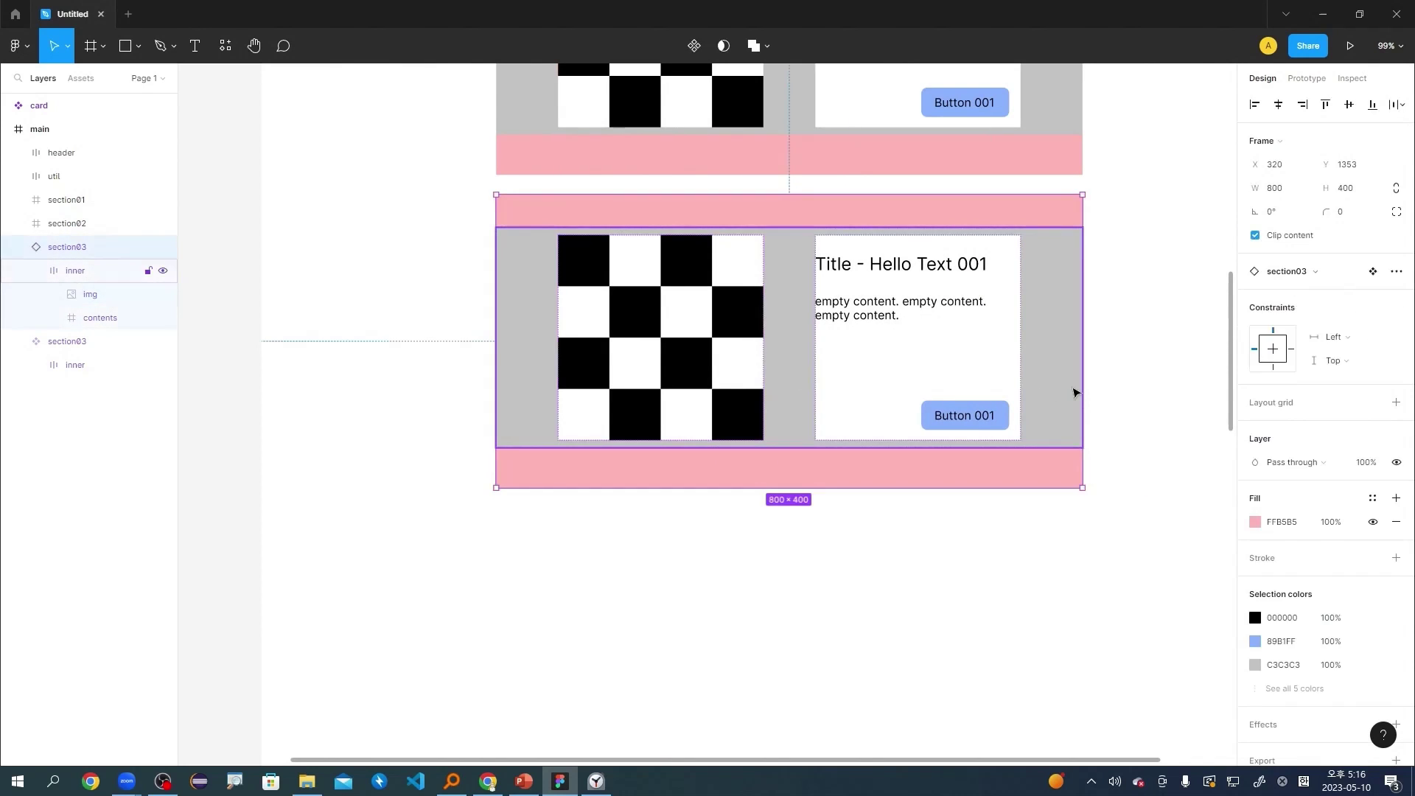
scroll(1143, 401, up, 5)
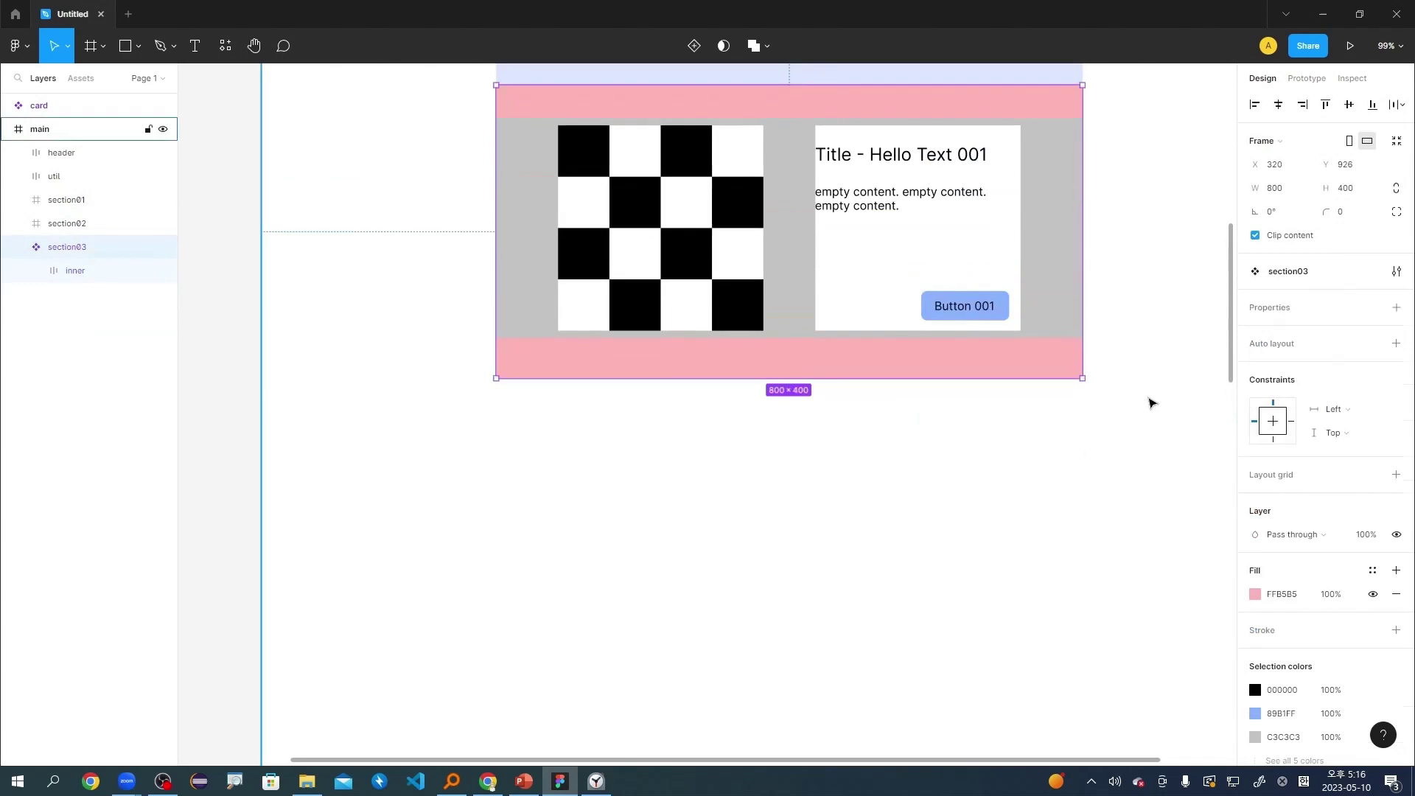
key(ctrl+z)
Duplicate the plain section03 frame directly below the original, at X 320 and Y 1326.
drag(1146, 454, 1009, 260)
click(328, 193)
click(771, 236)
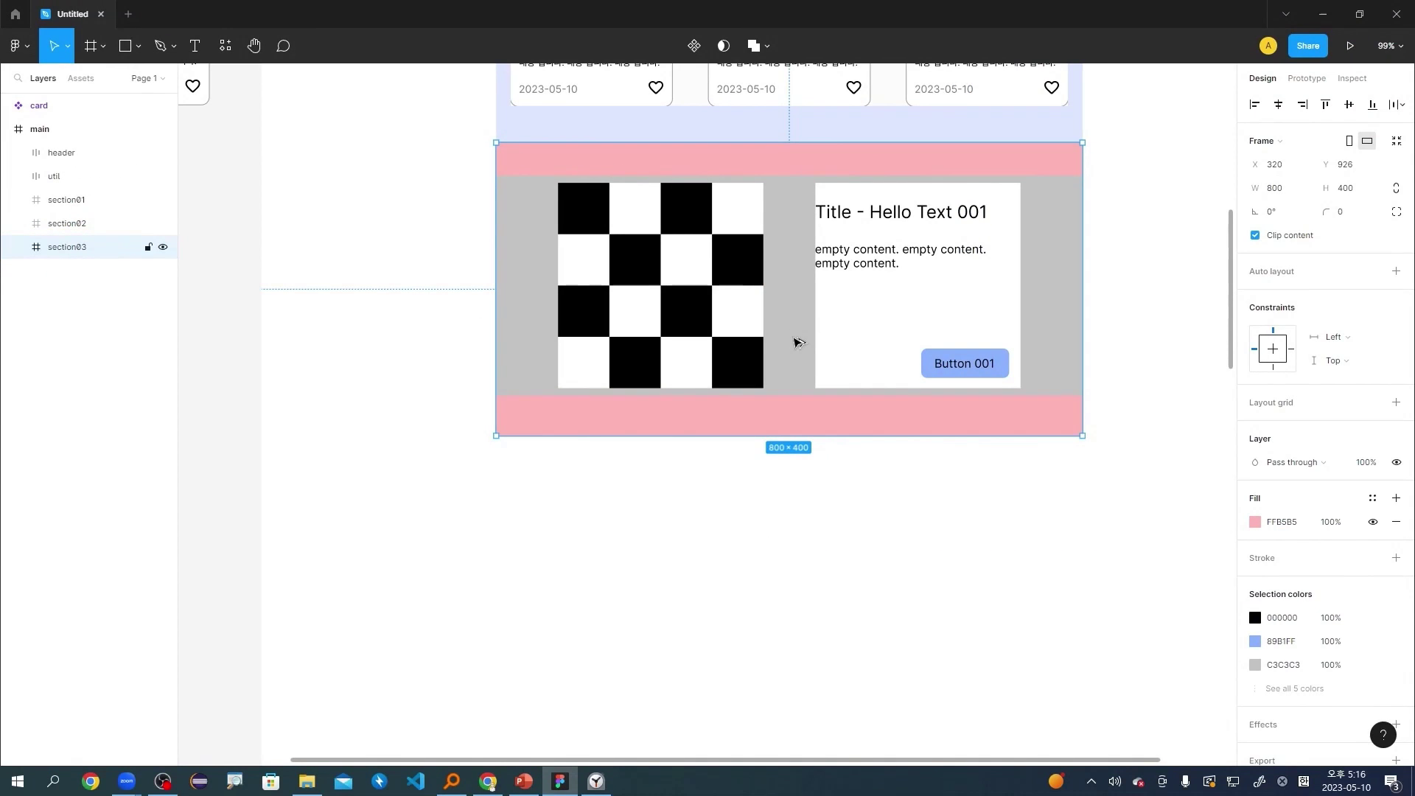
drag(795, 343, 783, 634)
scroll(1139, 542, down, 2)
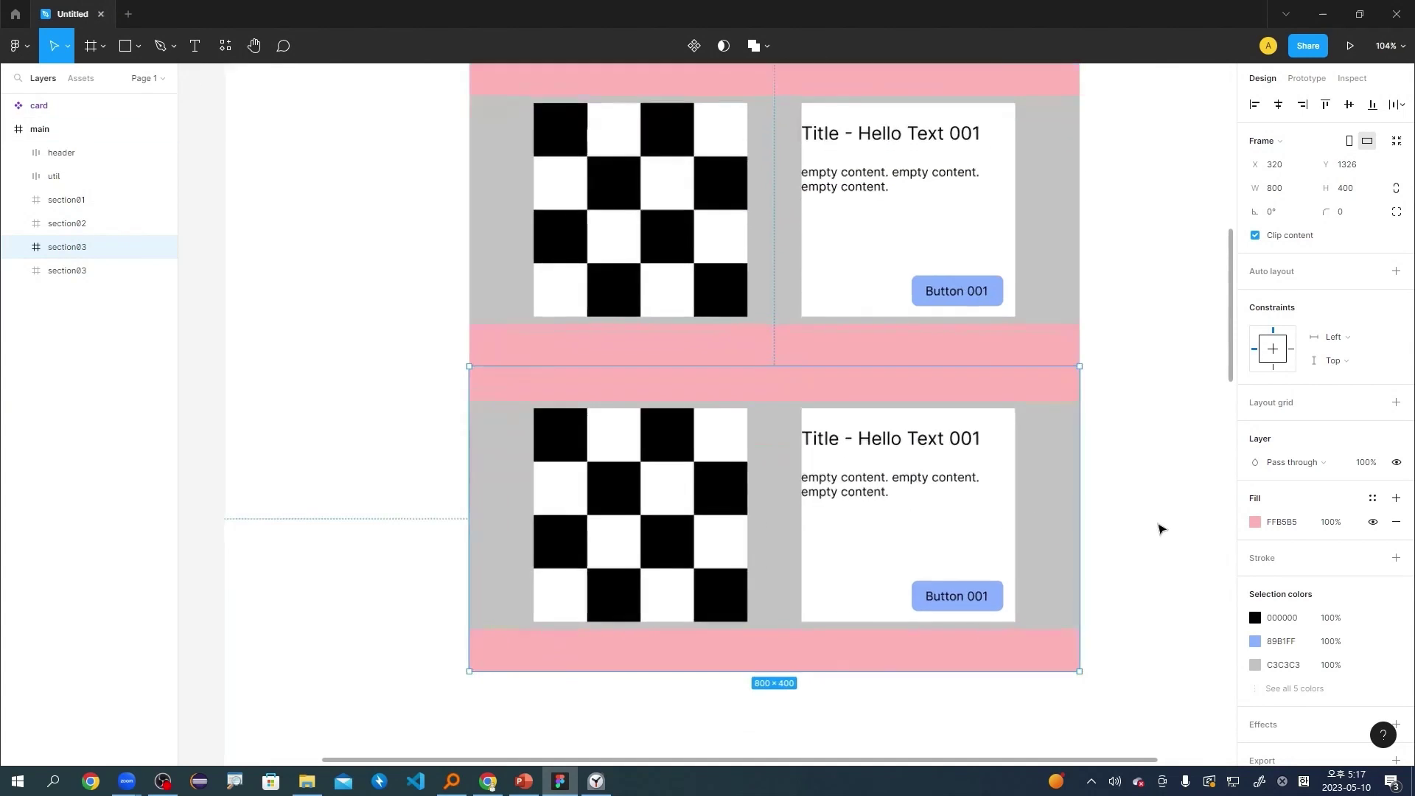
Order the copied section03 after the original in the layer list and collapse both frames.
scroll(1153, 519, up, 3)
double_click(908, 508)
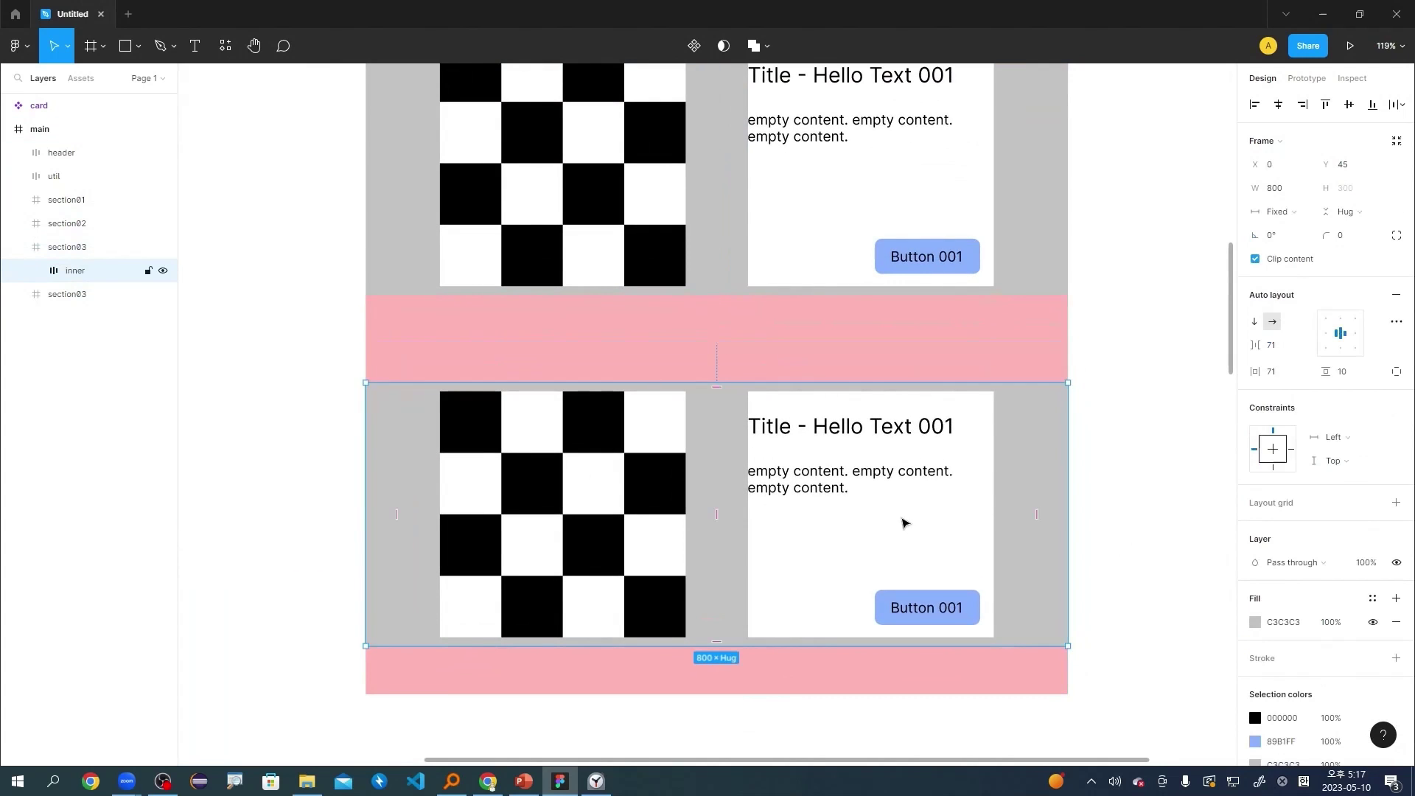
click(25, 295)
click(20, 295)
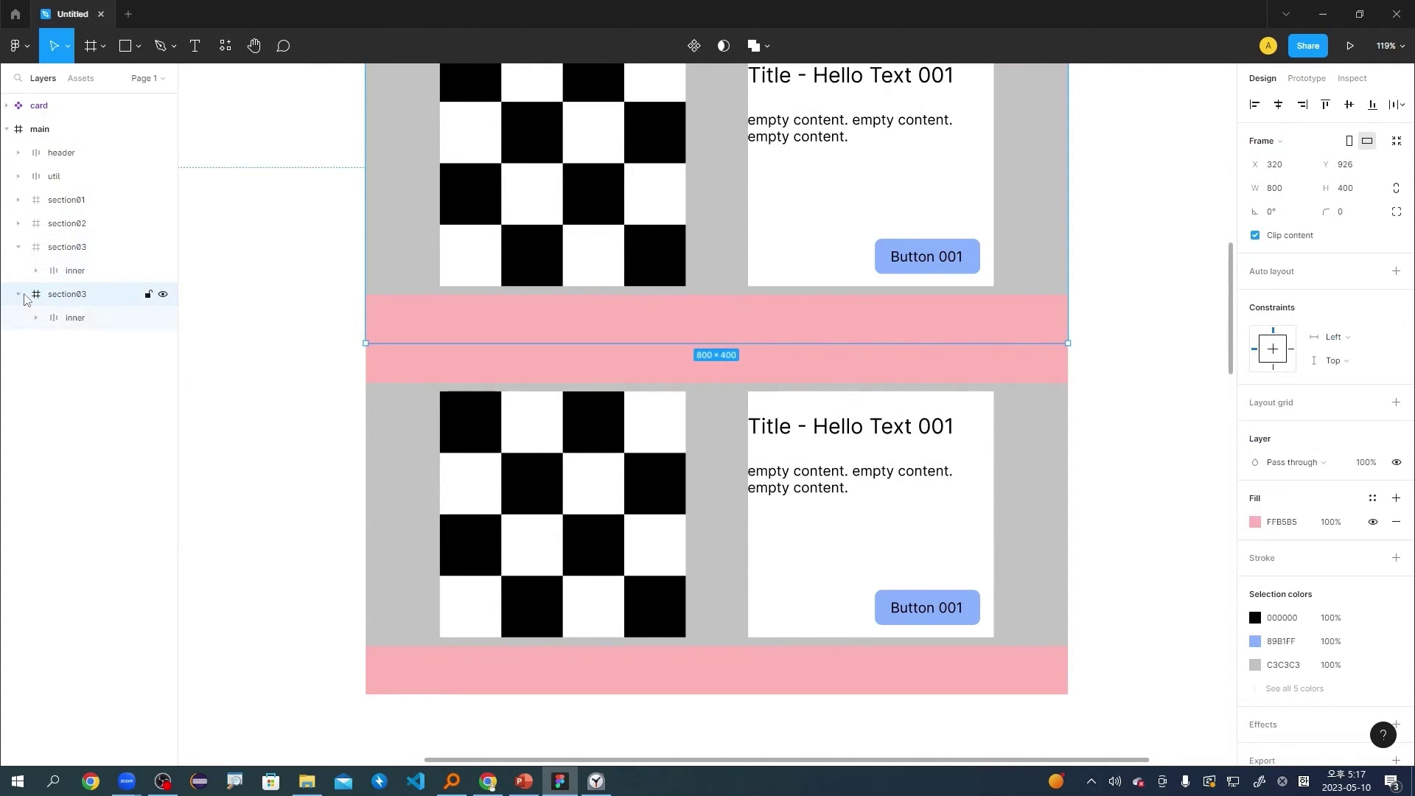
drag(81, 299, 76, 258)
click(19, 294)
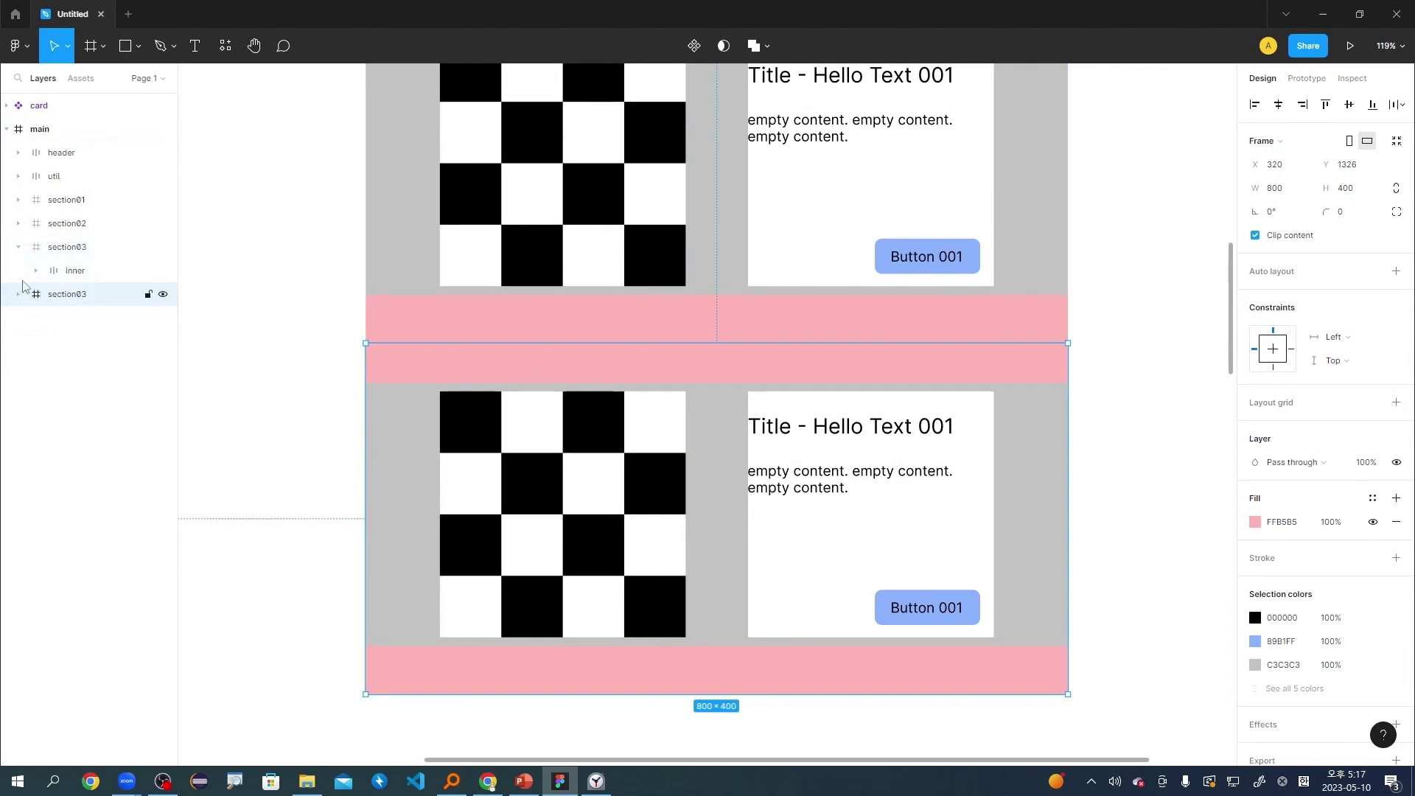
click(19, 246)
Rename the copied section03 frame as section04.
double_click(65, 271)
key(Right)
key(BackSpace)
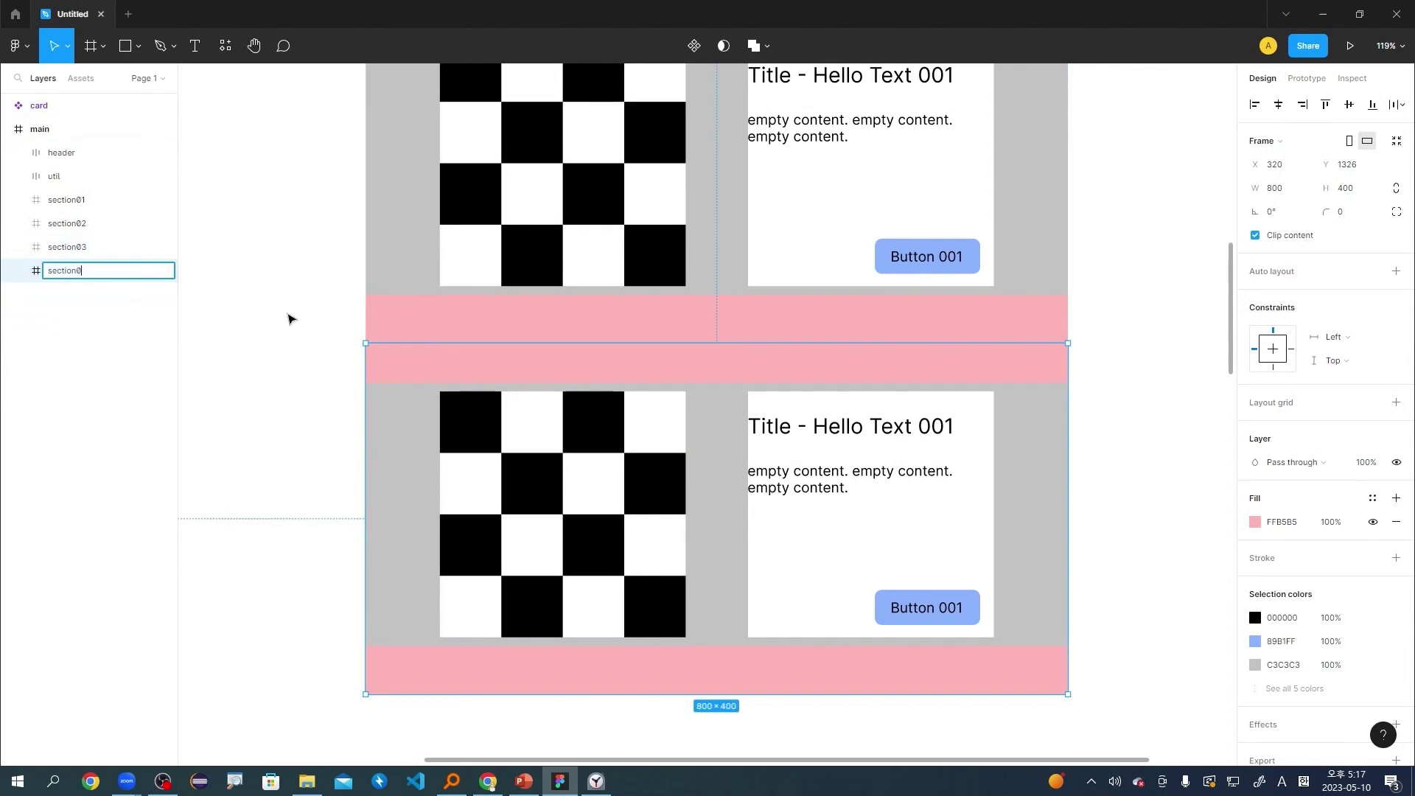
text(4)
key(Return)
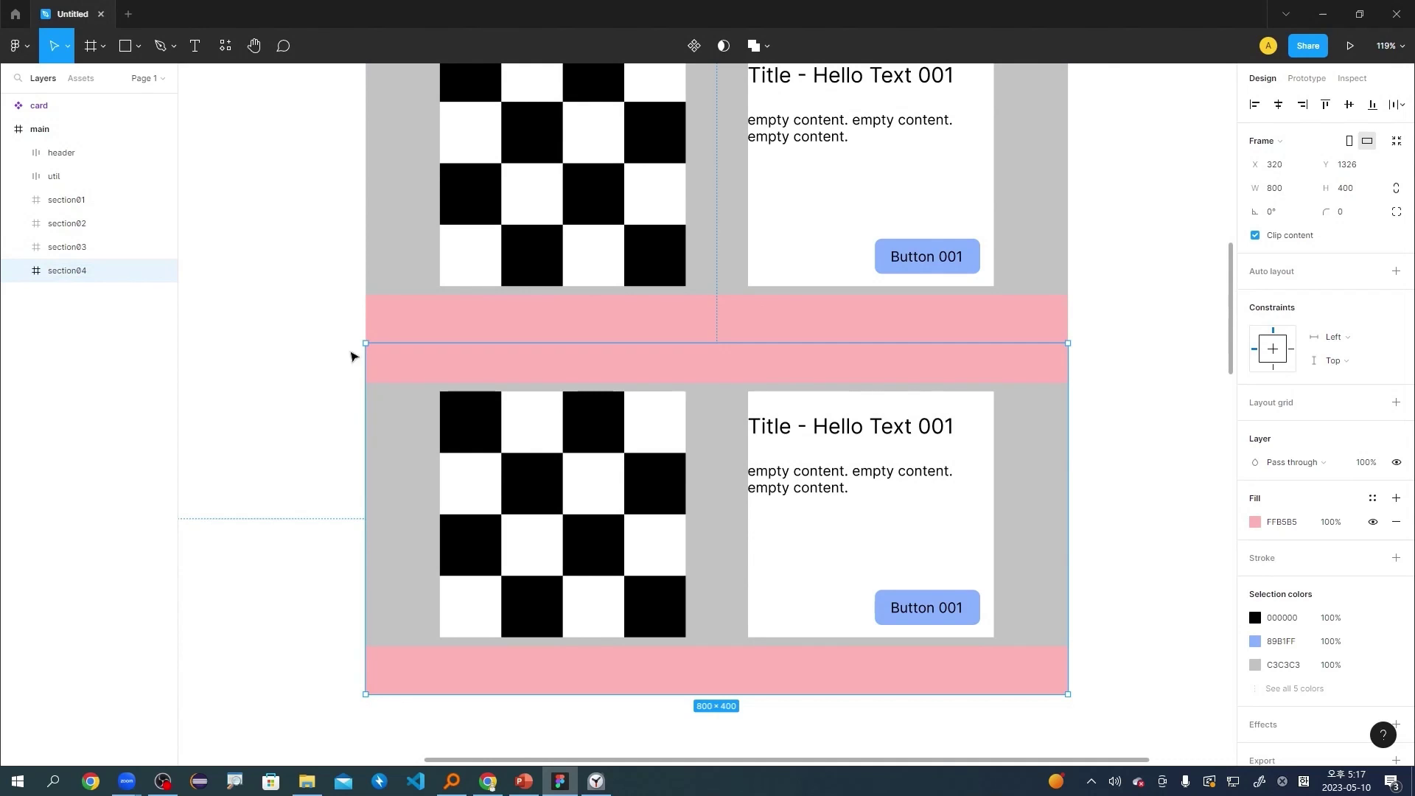
Swap the image and the contents block inside section04 so the contents come first.
click(622, 500)
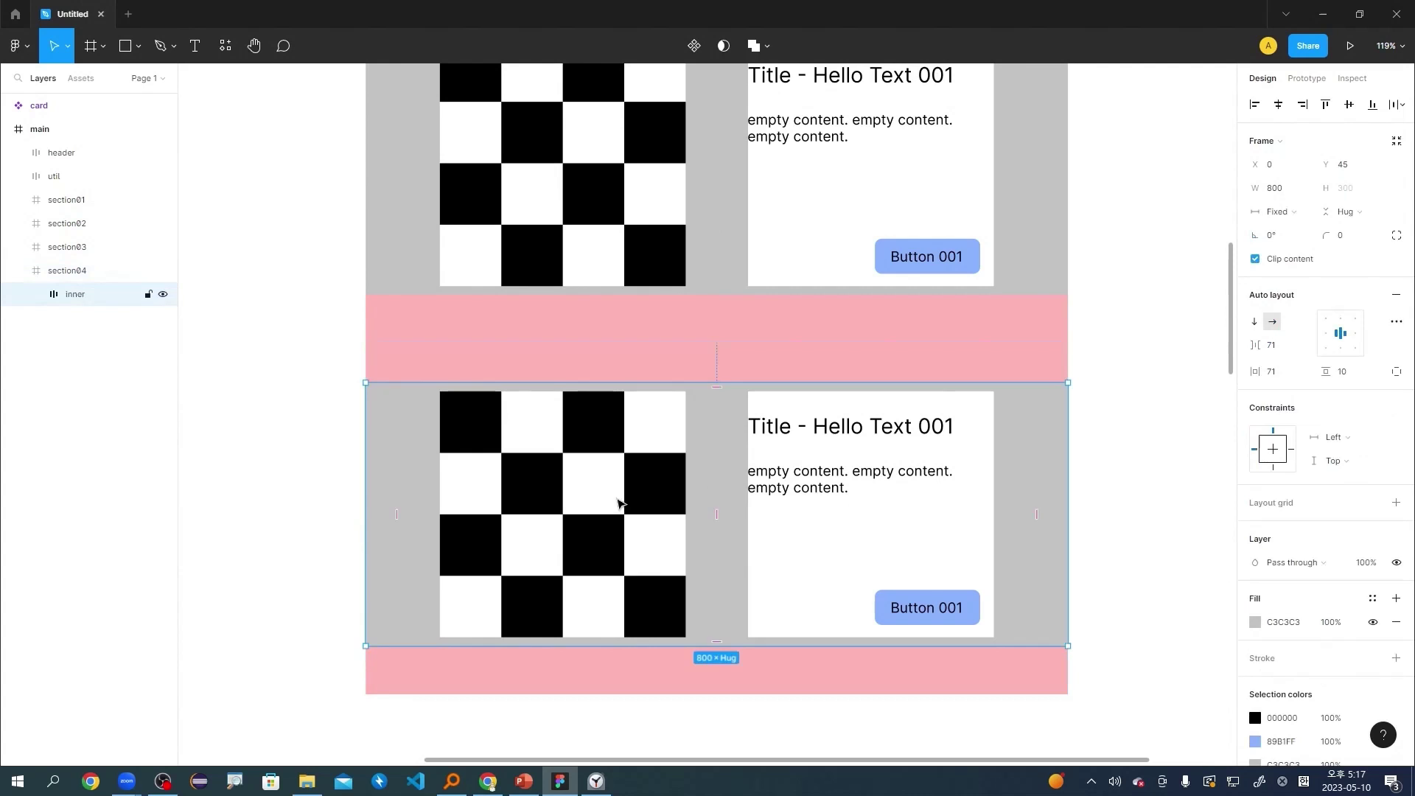
click(618, 500)
drag(609, 505, 984, 510)
key(ctrl+z)
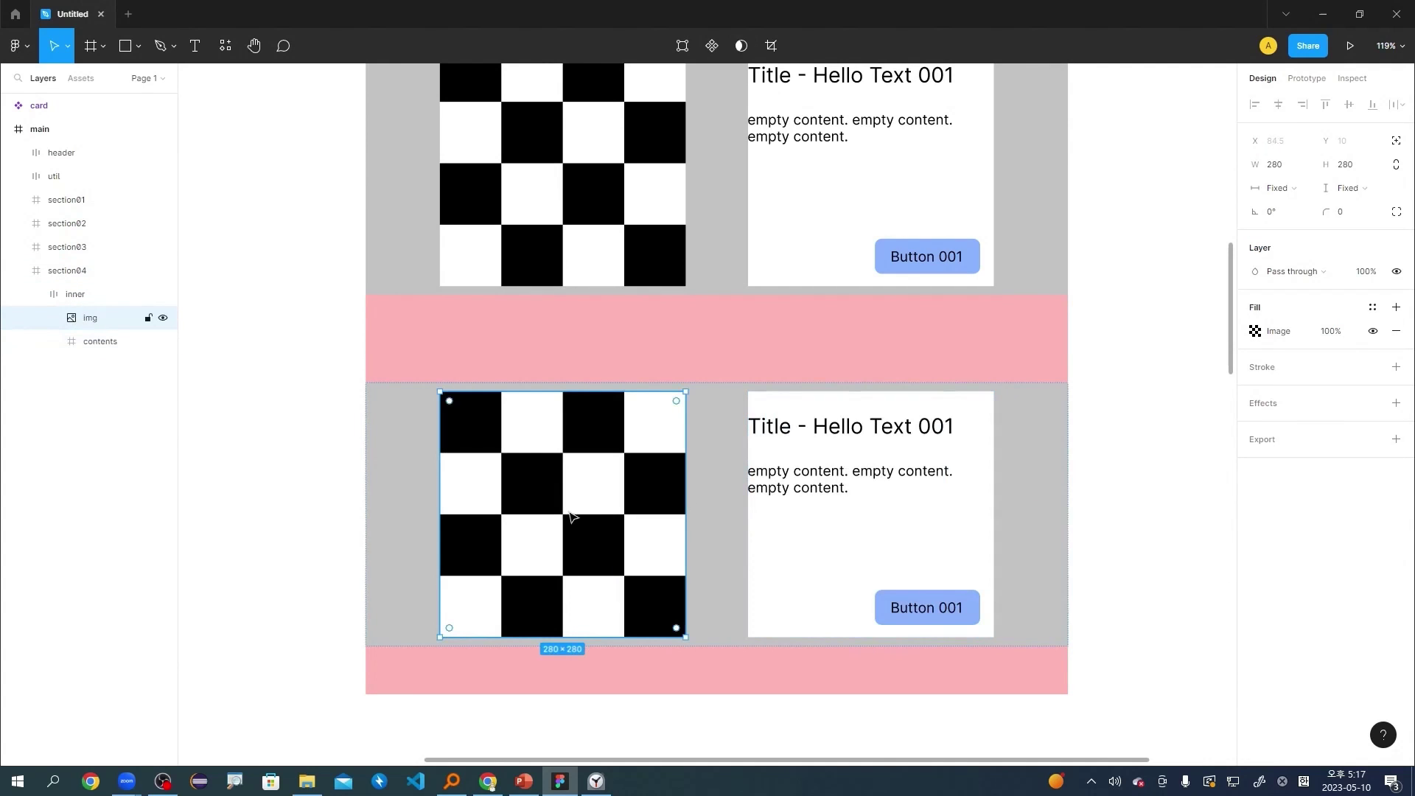
drag(565, 526, 792, 528)
click(1120, 481)
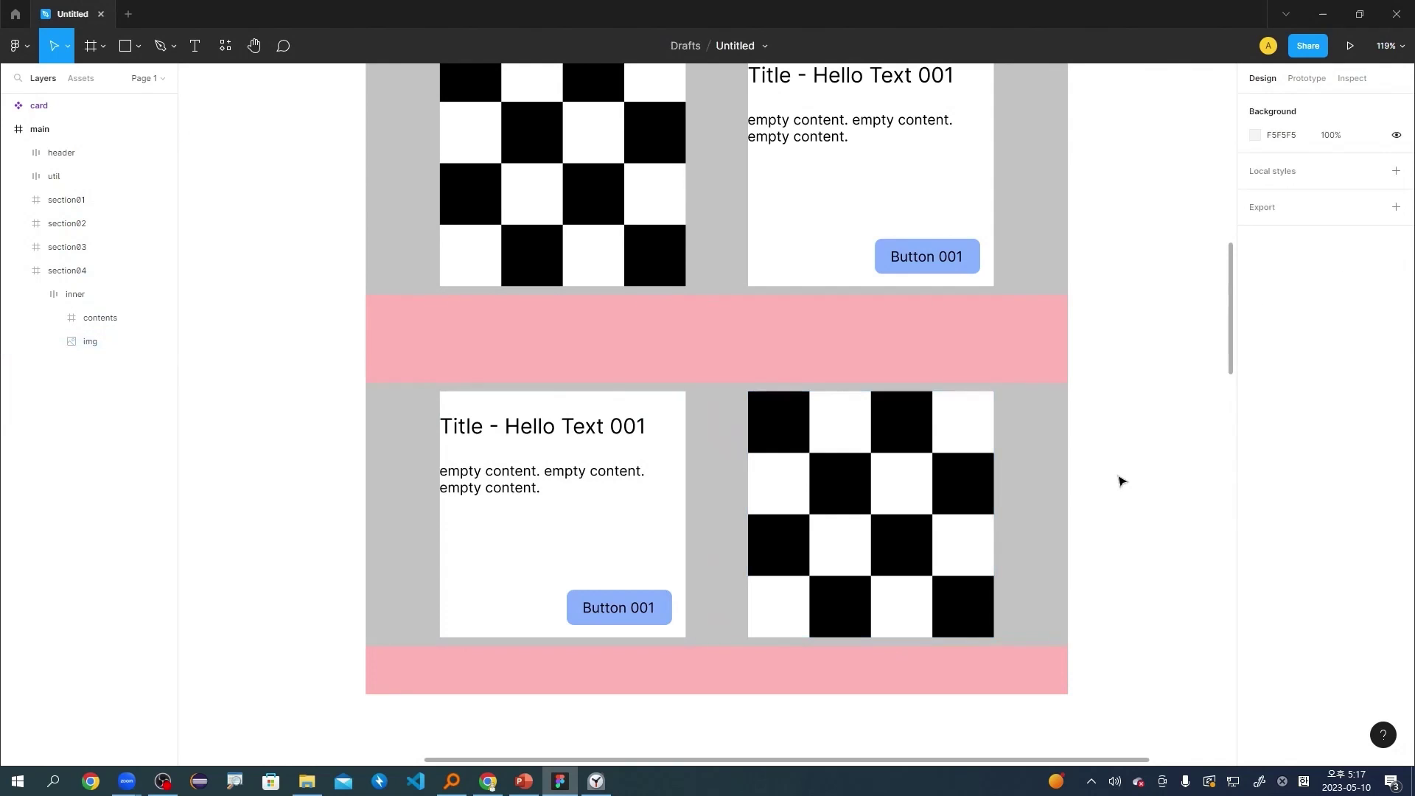
scroll(1120, 481, down, 5)
scroll(1131, 479, up, 5)
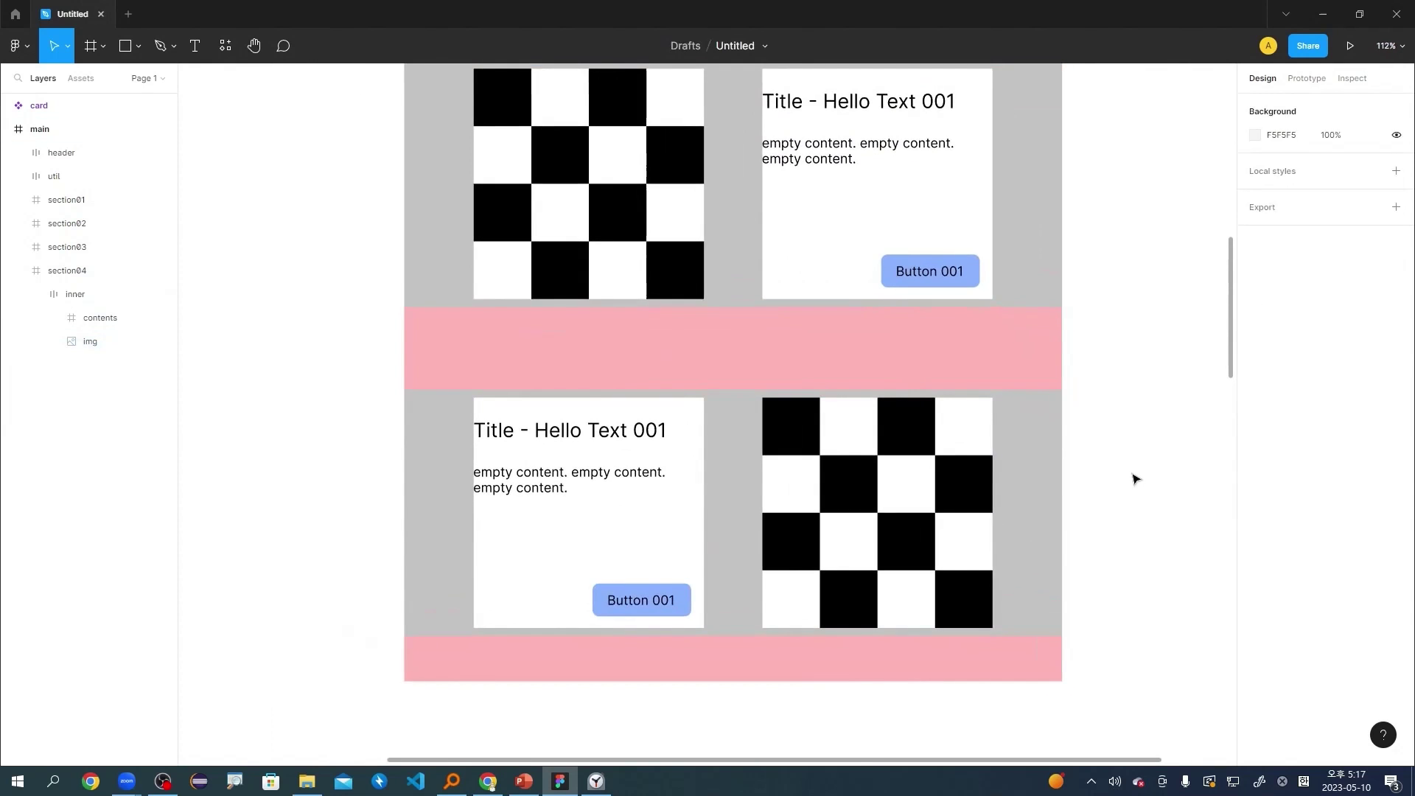
scroll(1132, 479, up, 1)
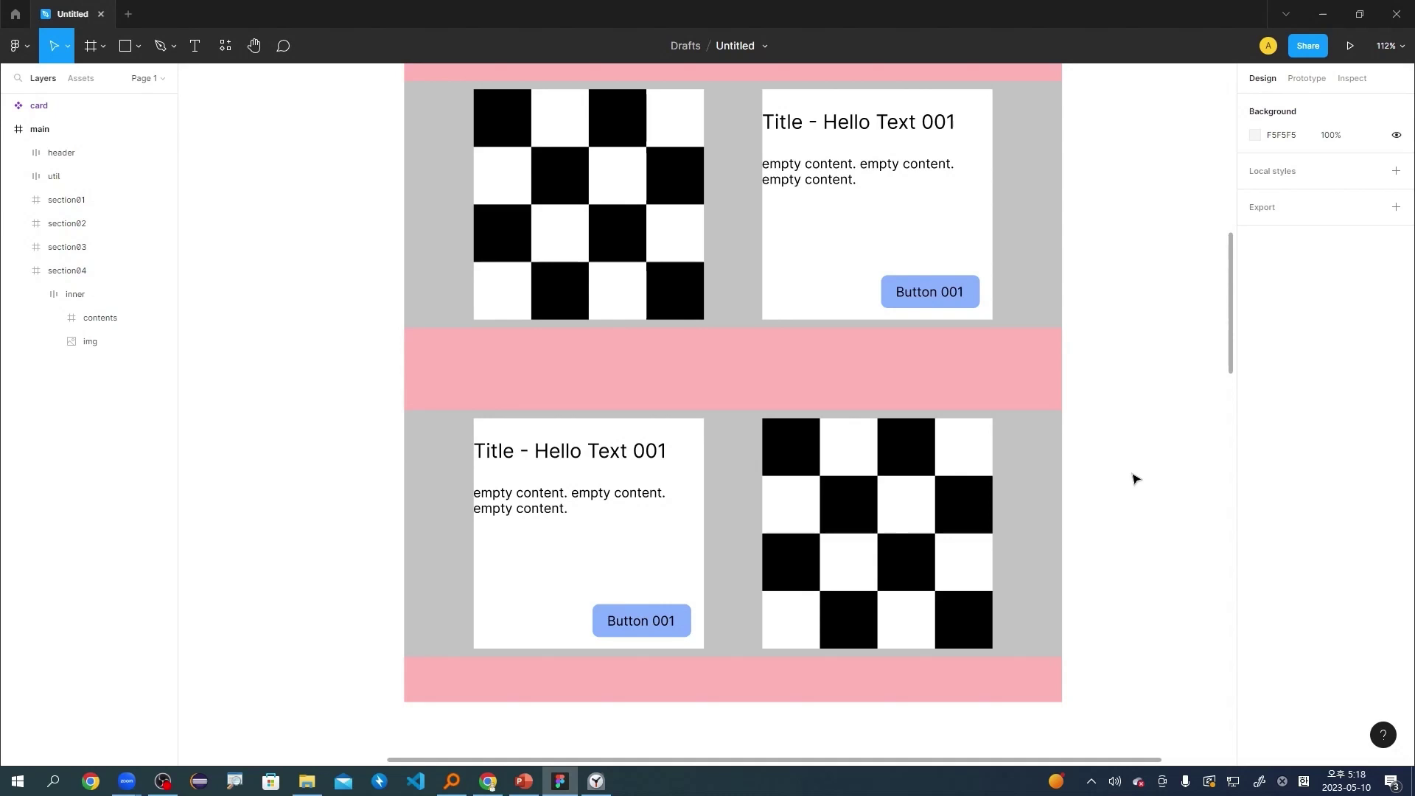
Undo the image swap, the renaming, the layer reordering and the duplication of section03.
key(ctrl+z)
key(ctrl+z)
key(ctrl+z)
key(ctrl+z)
key(ctrl+z)
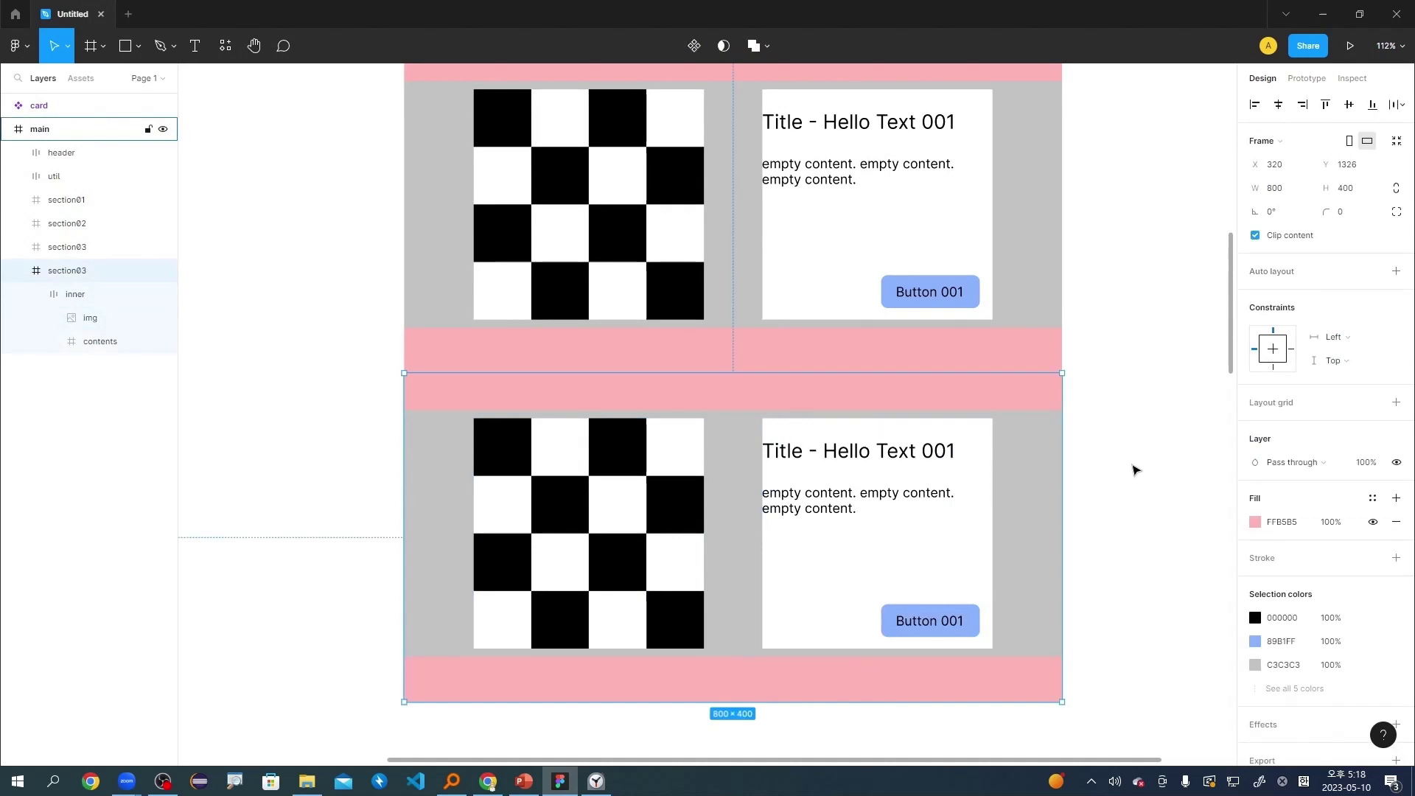
key(ctrl+z)
key(ctrl+z)
key(ctrl+z)
key(ctrl+z)
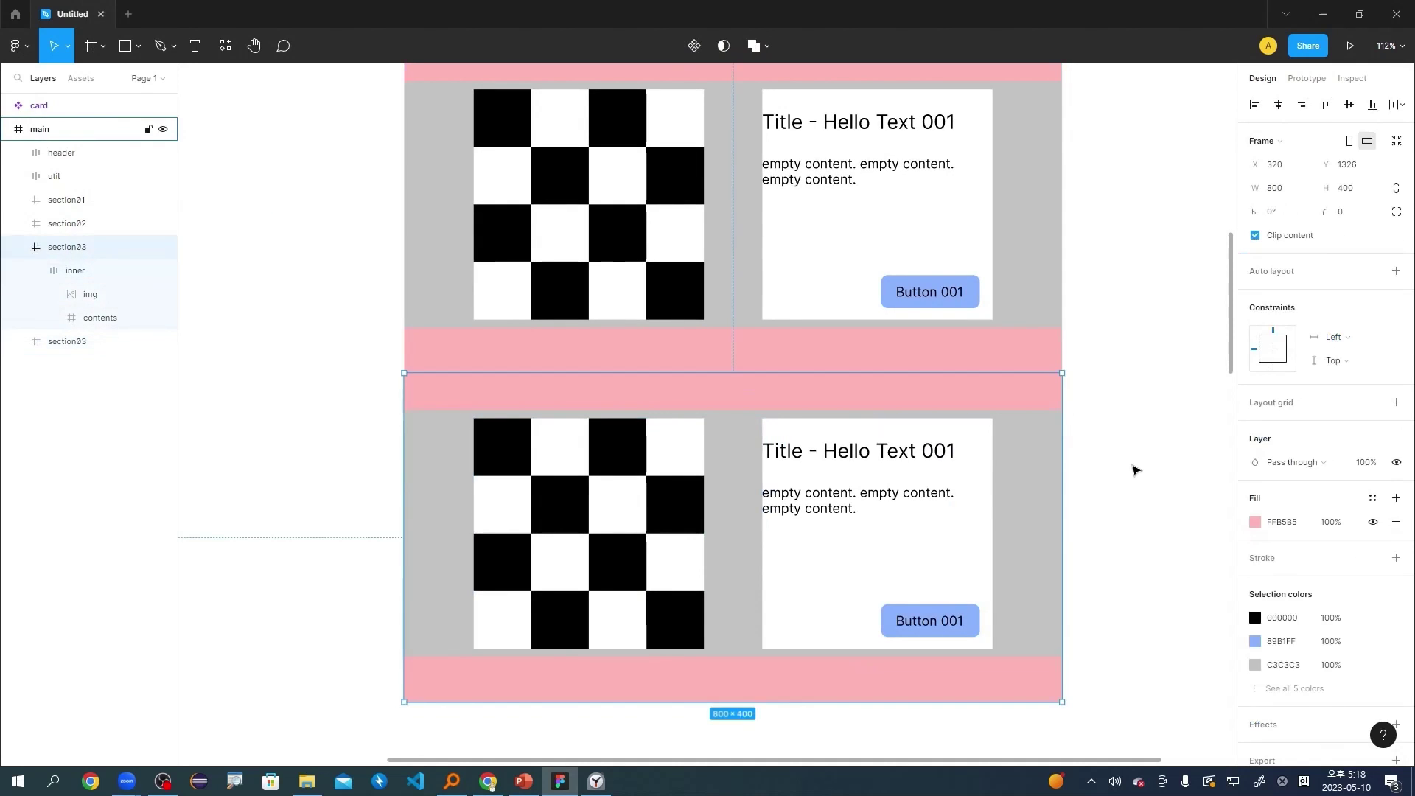
scroll(1135, 473, up, 3)
drag(1156, 530, 293, 174)
key(Escape)
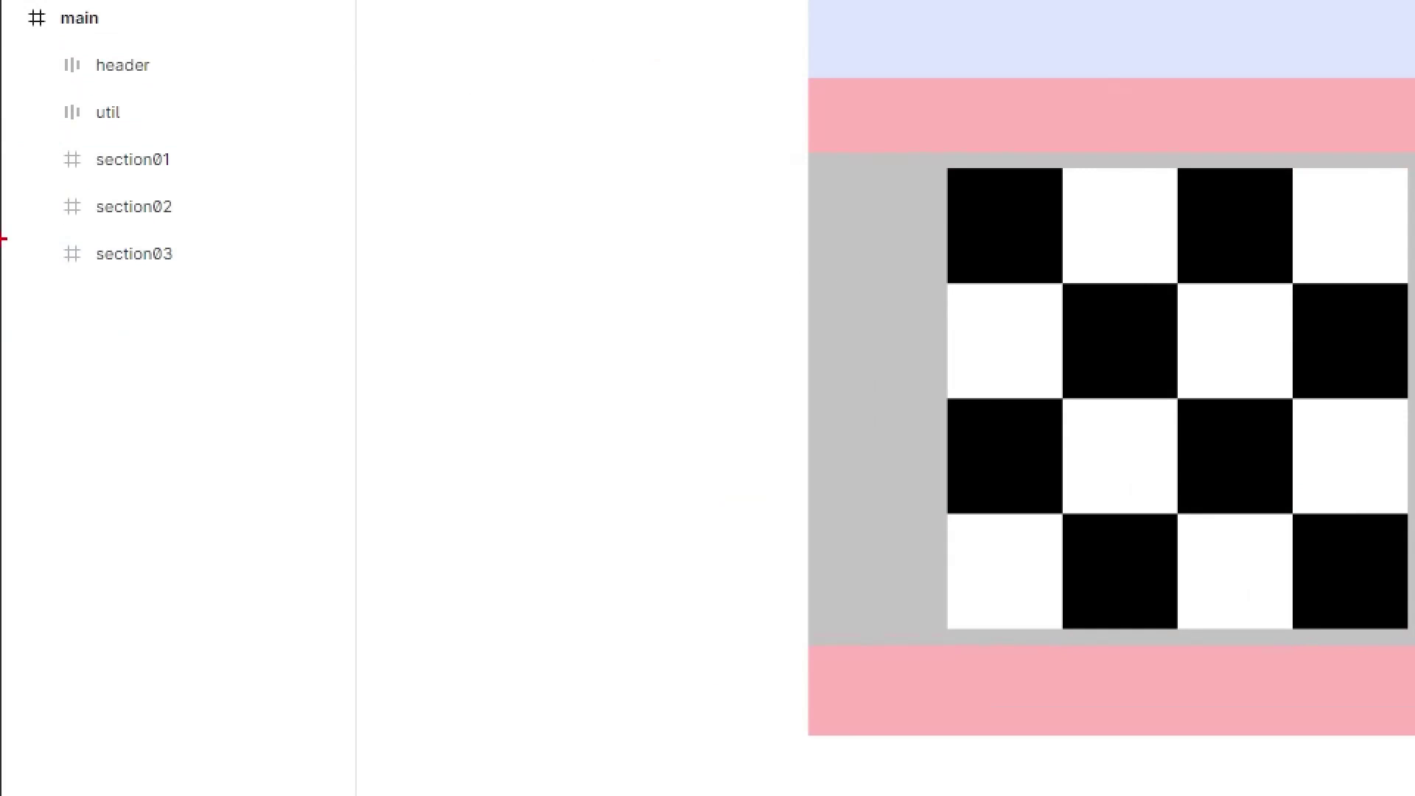
Collapse section03 in the layer list and duplicate the frame directly below the original.
click(35, 254)
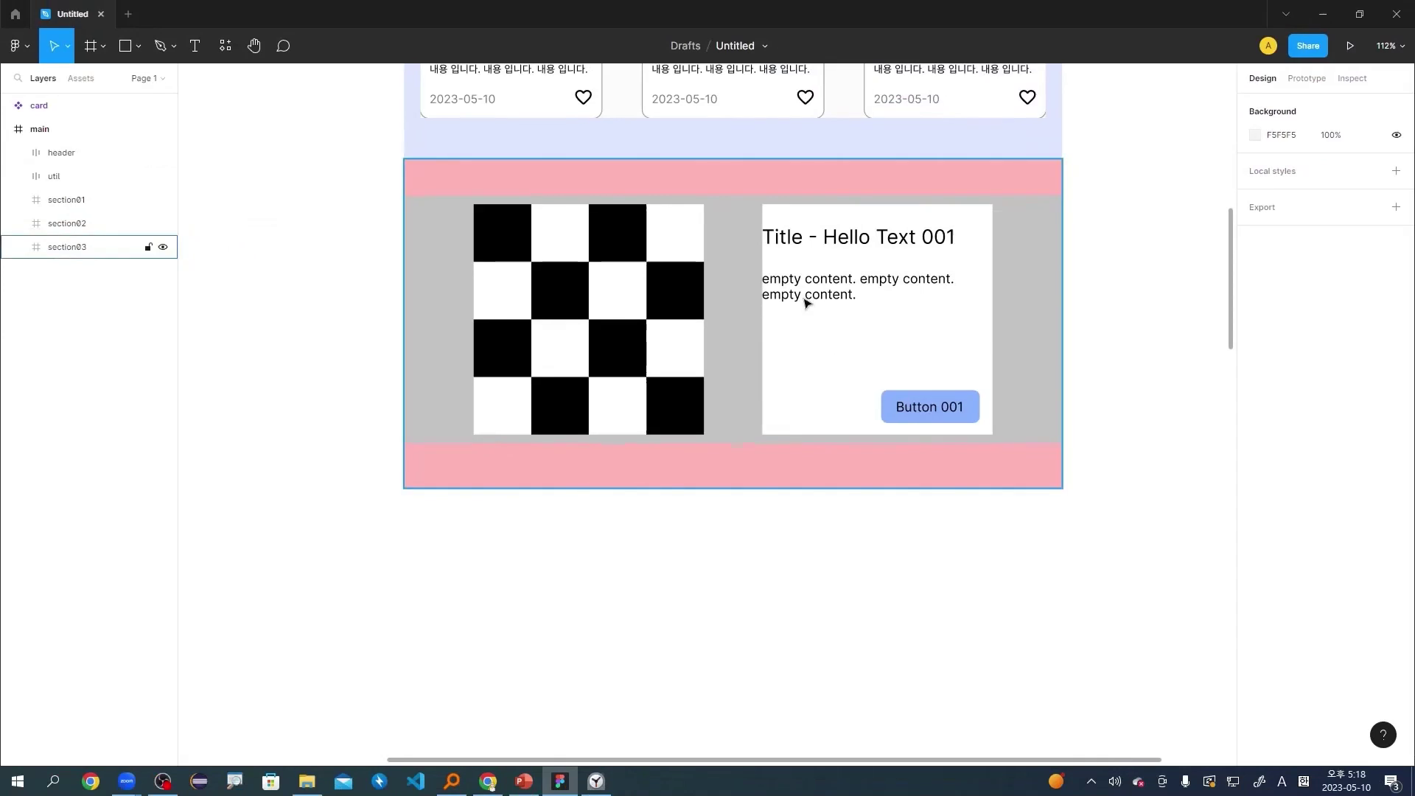
click(35, 270)
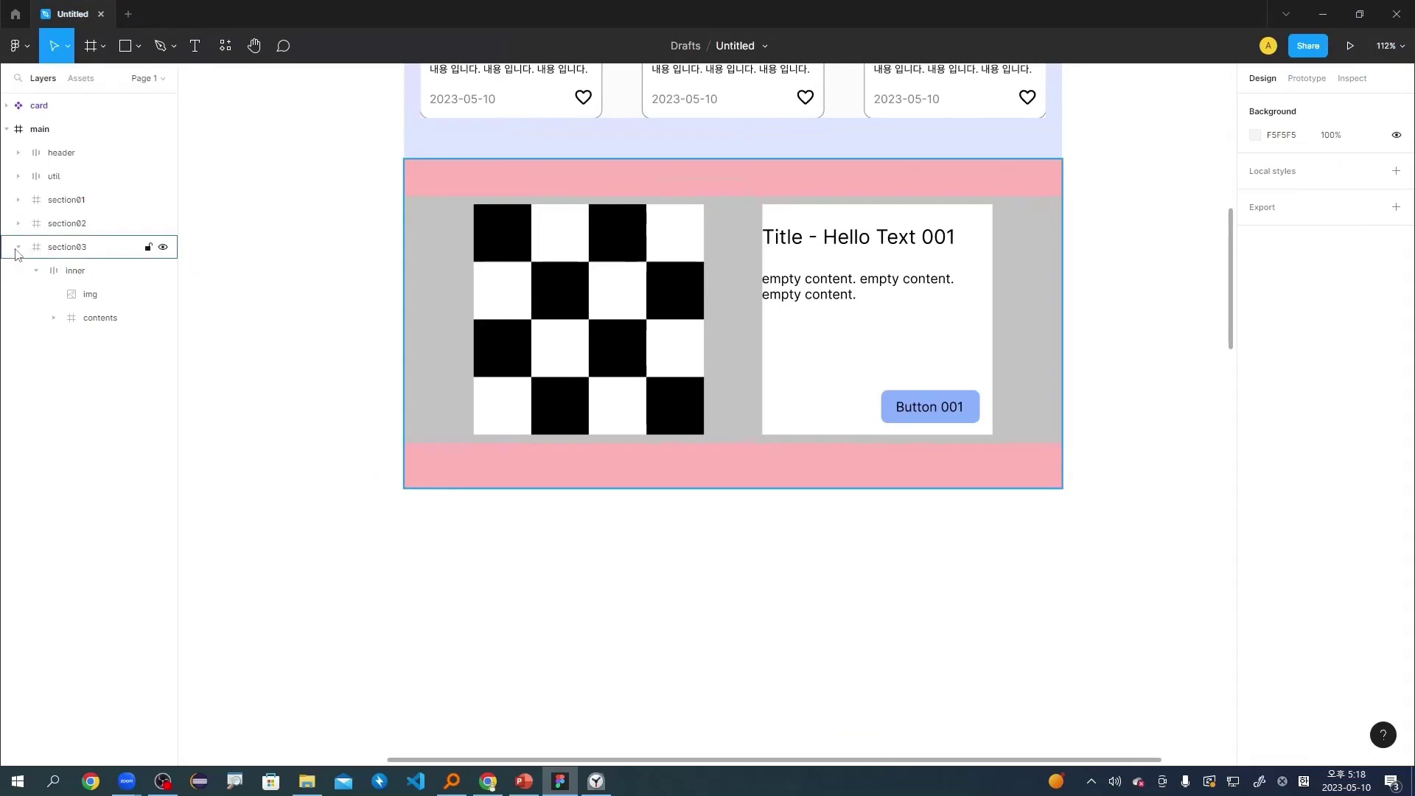
click(17, 249)
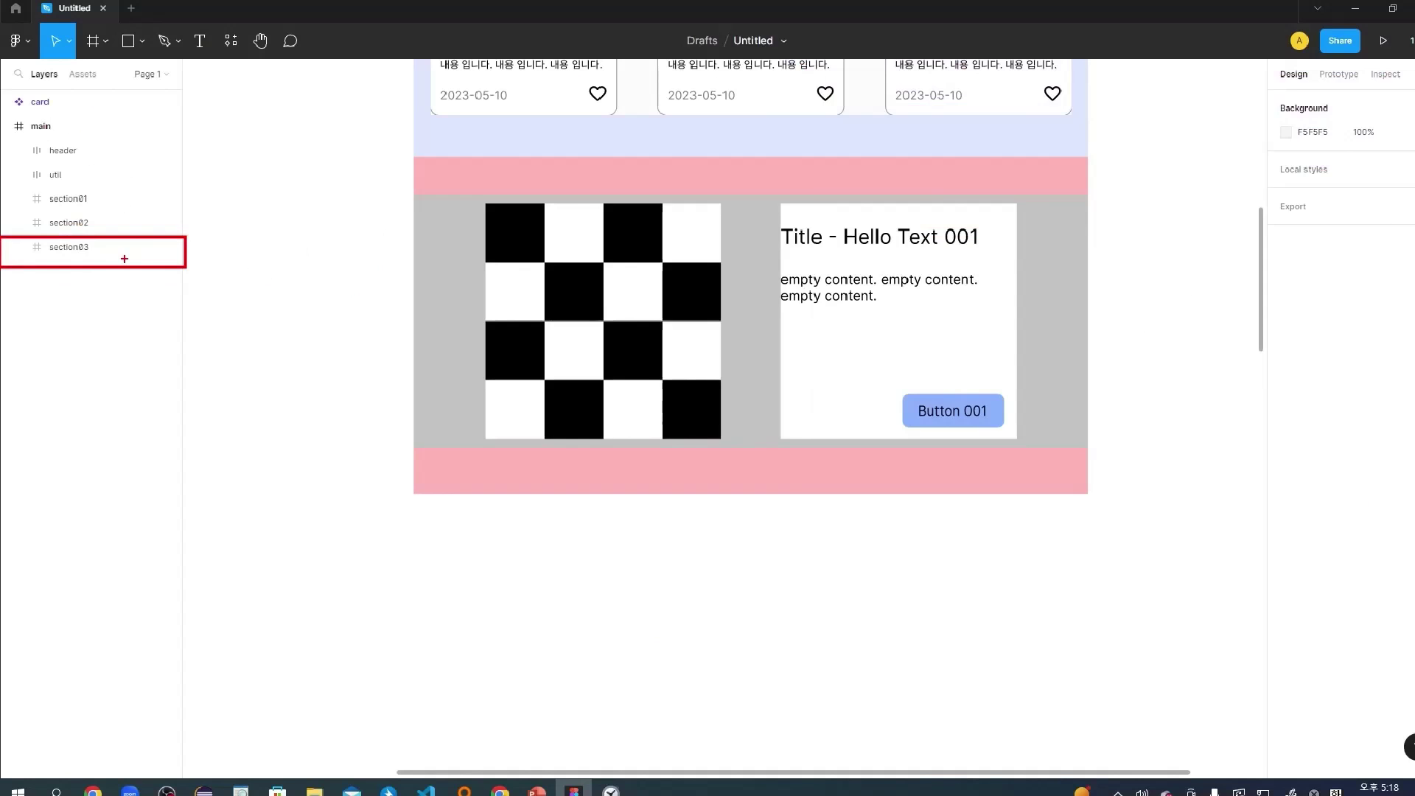
click(82, 252)
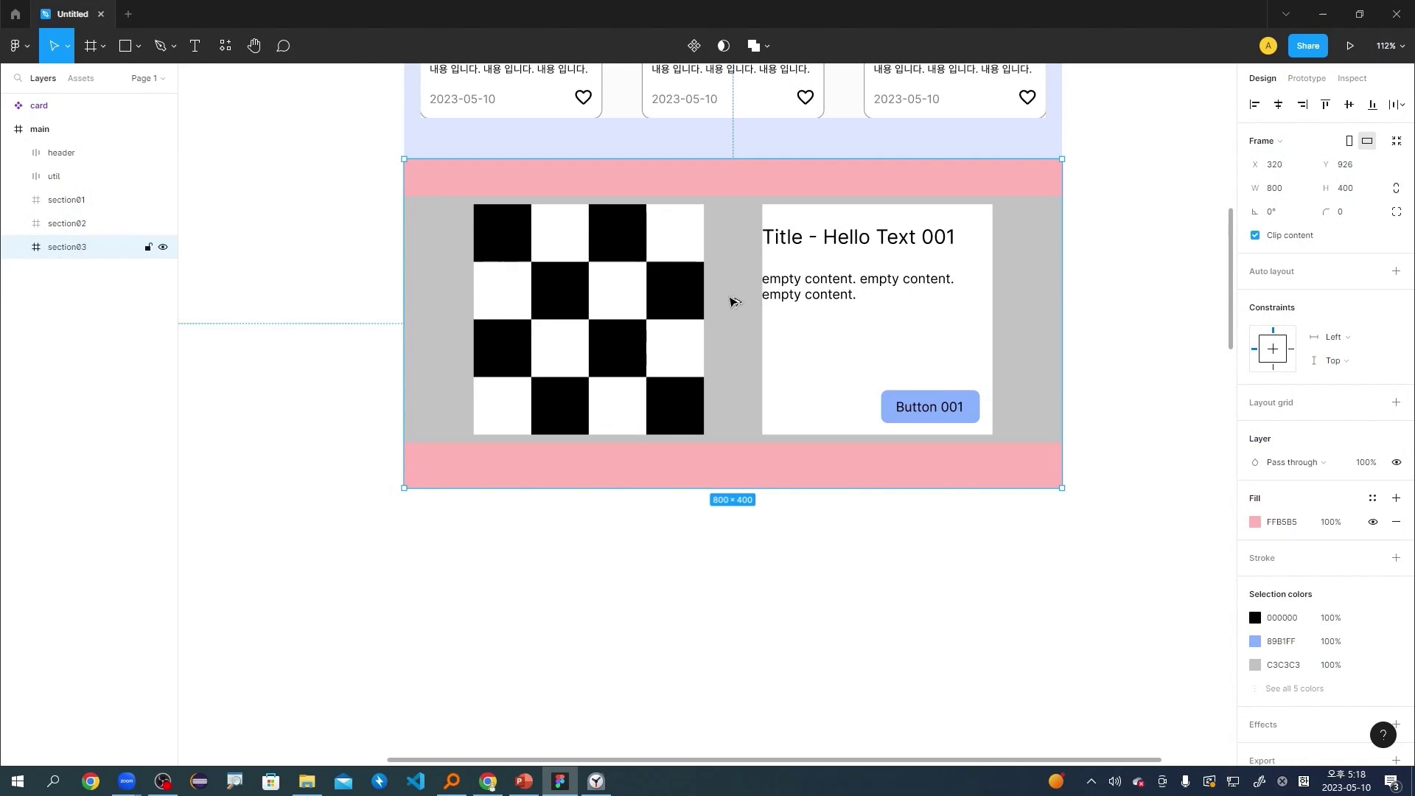
drag(731, 297, 749, 631)
scroll(1138, 447, down, 1)
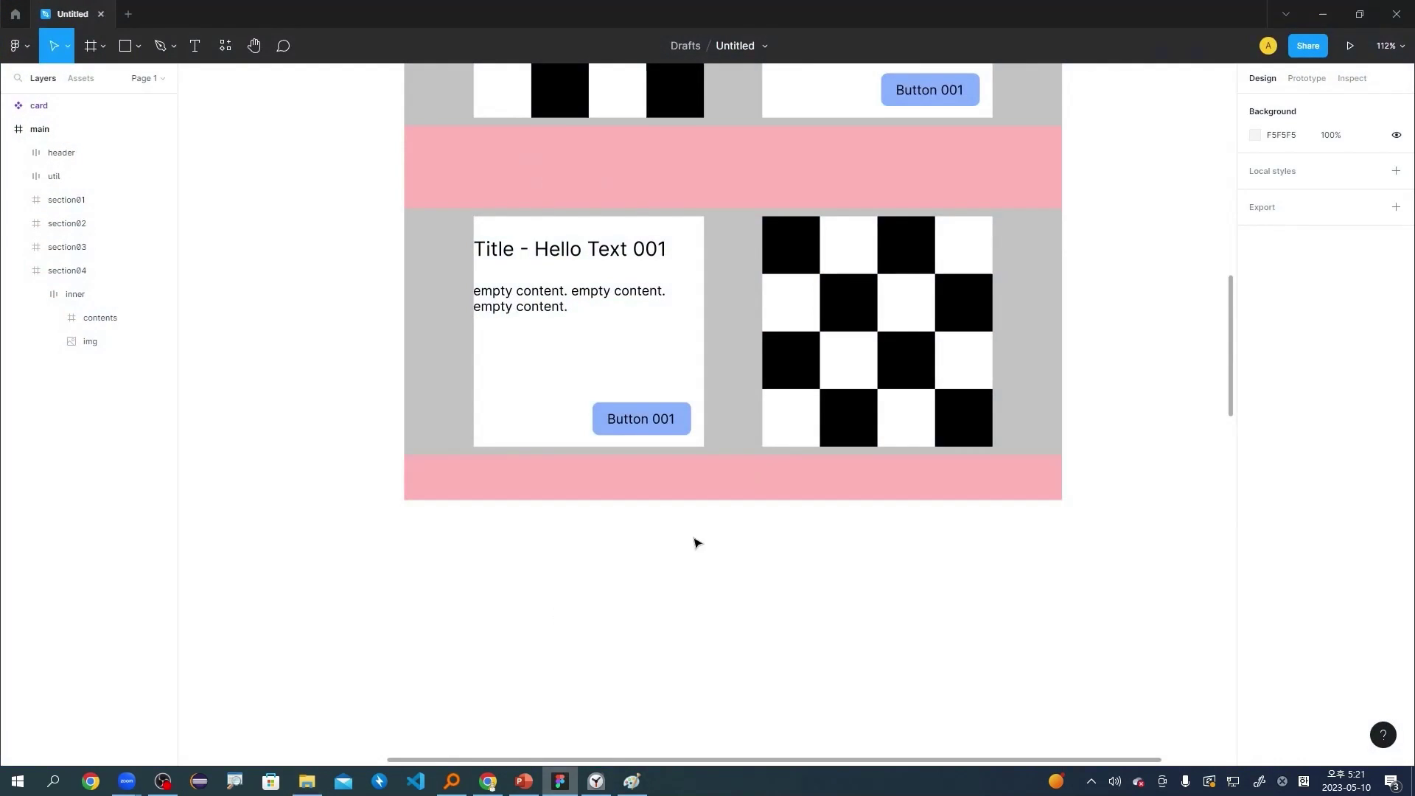
Collapse section04 in the layer list and draw a frame about 800 by 264 just below it on the canvas.
scroll(1121, 537, down, 5)
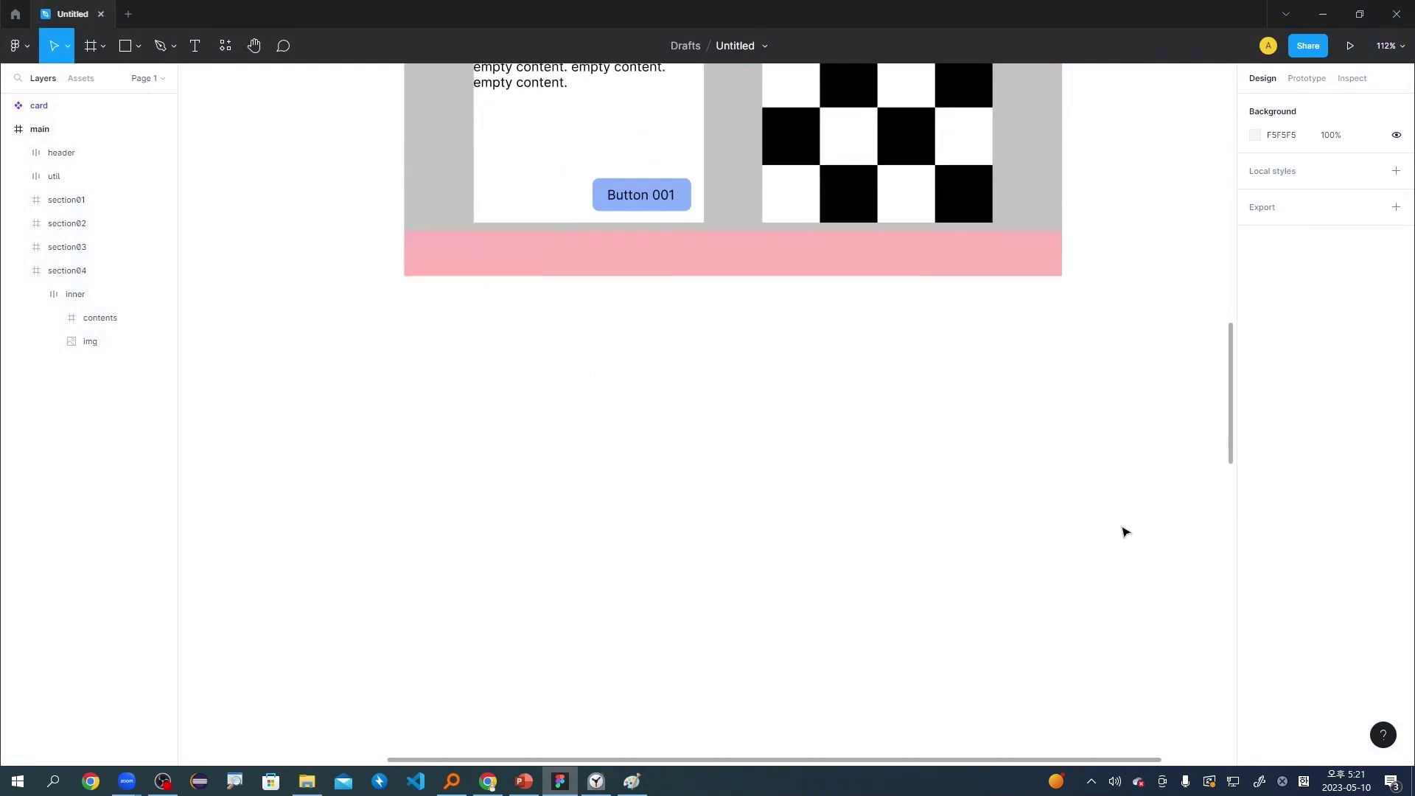
scroll(1124, 531, down, 3)
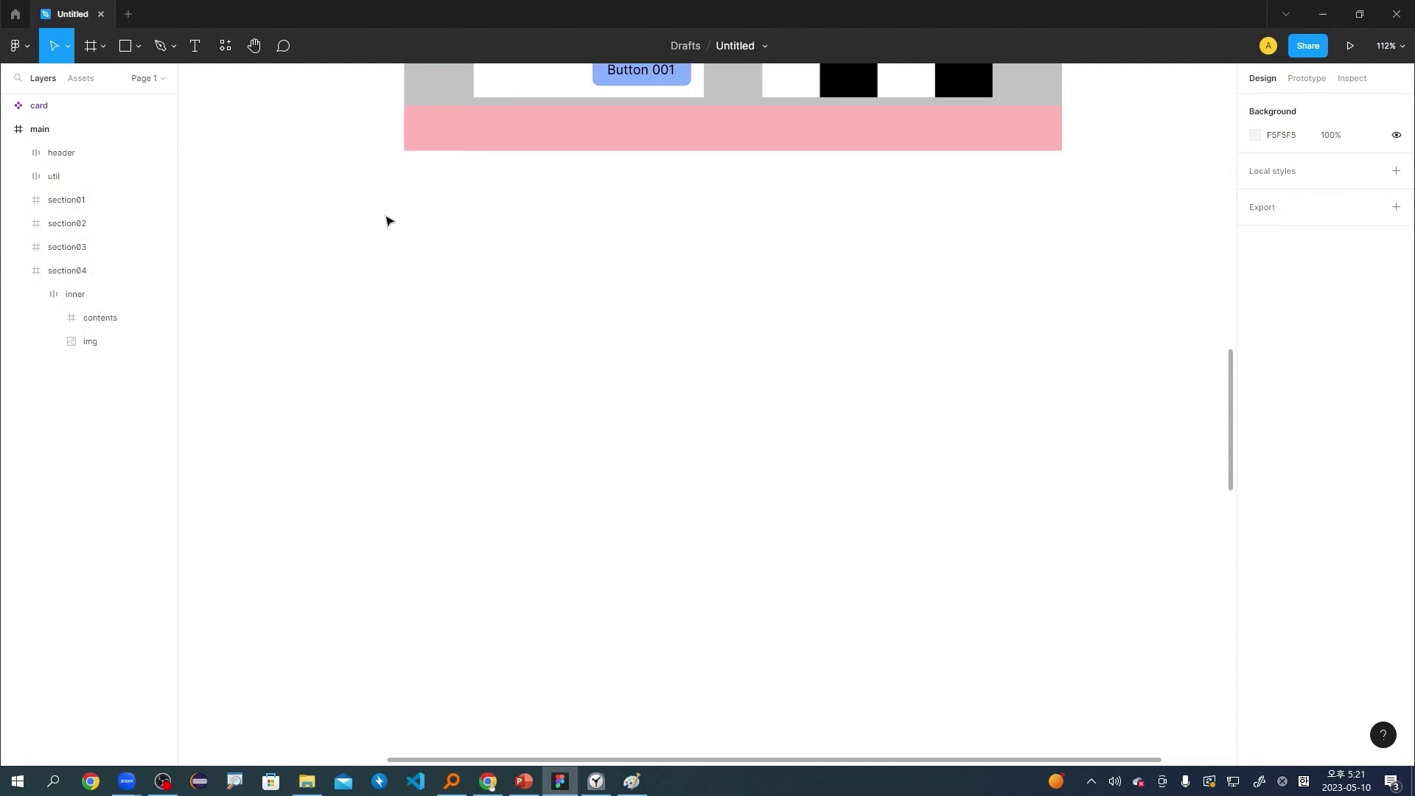
click(24, 270)
click(103, 45)
click(110, 81)
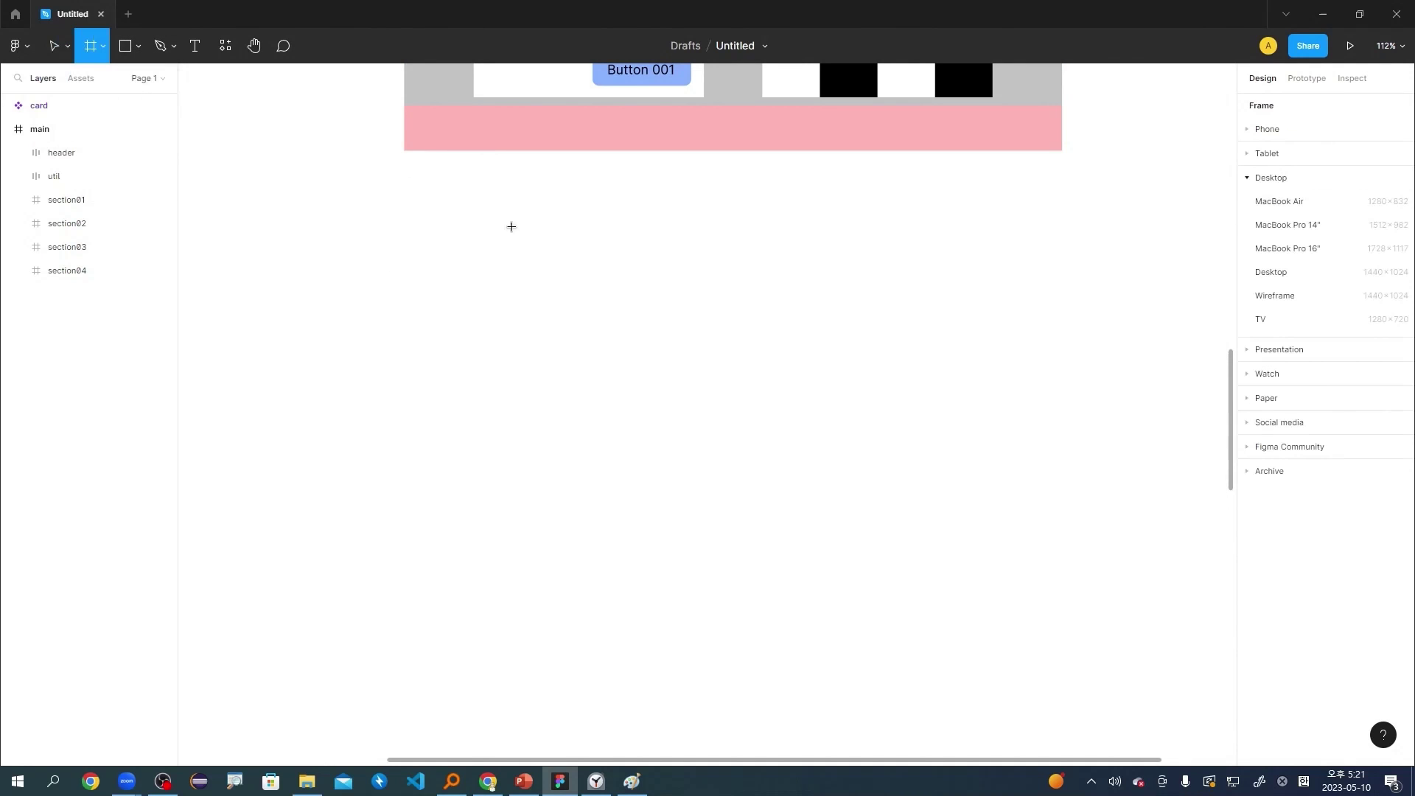
mouse_move(414, 179)
mouse_down()
mouse_move(473, 214)
mouse_move(1019, 404)
mouse_move(1062, 396)
mouse_up()
Set the new frame's height to 400, keeping its width at 800.
click(1290, 195)
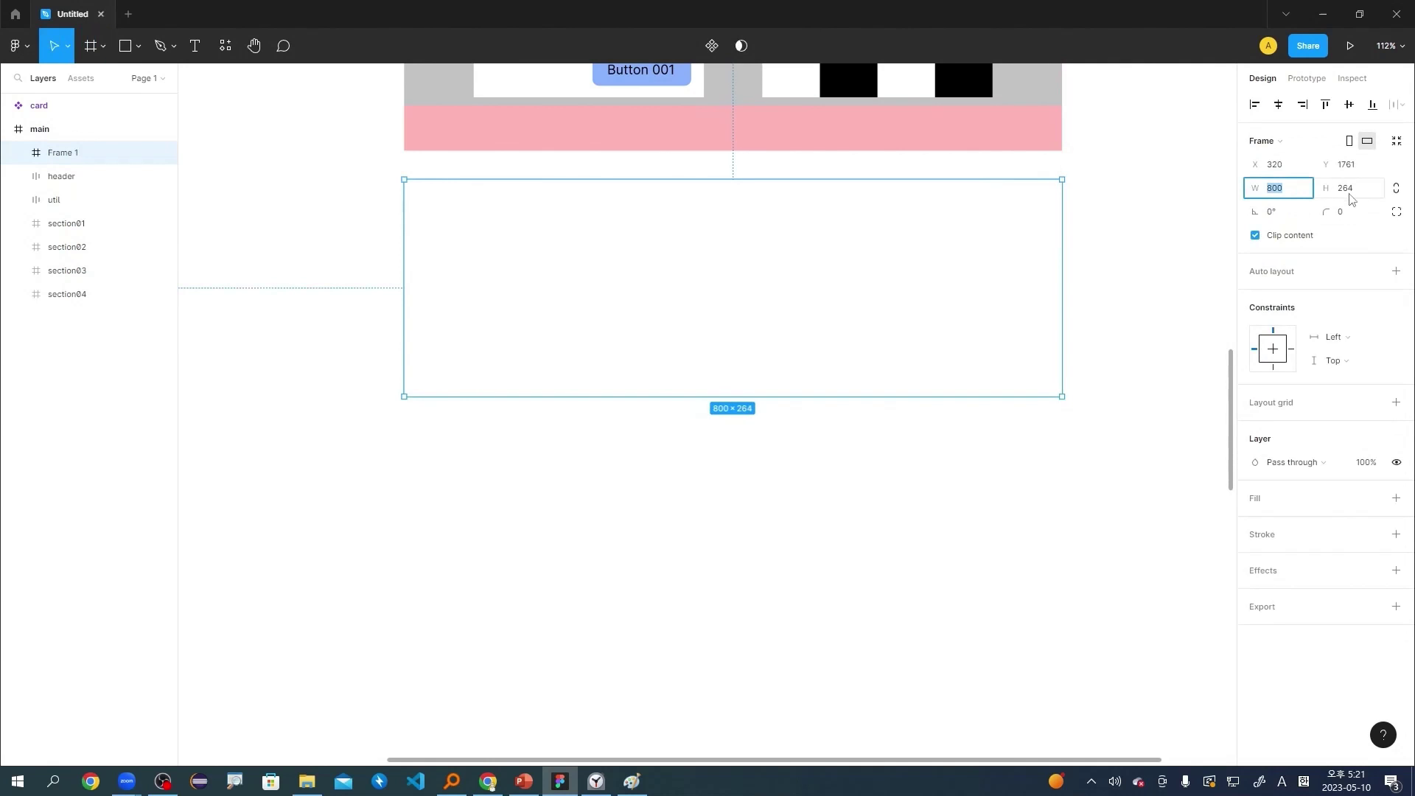
click(1349, 188)
key(Return)
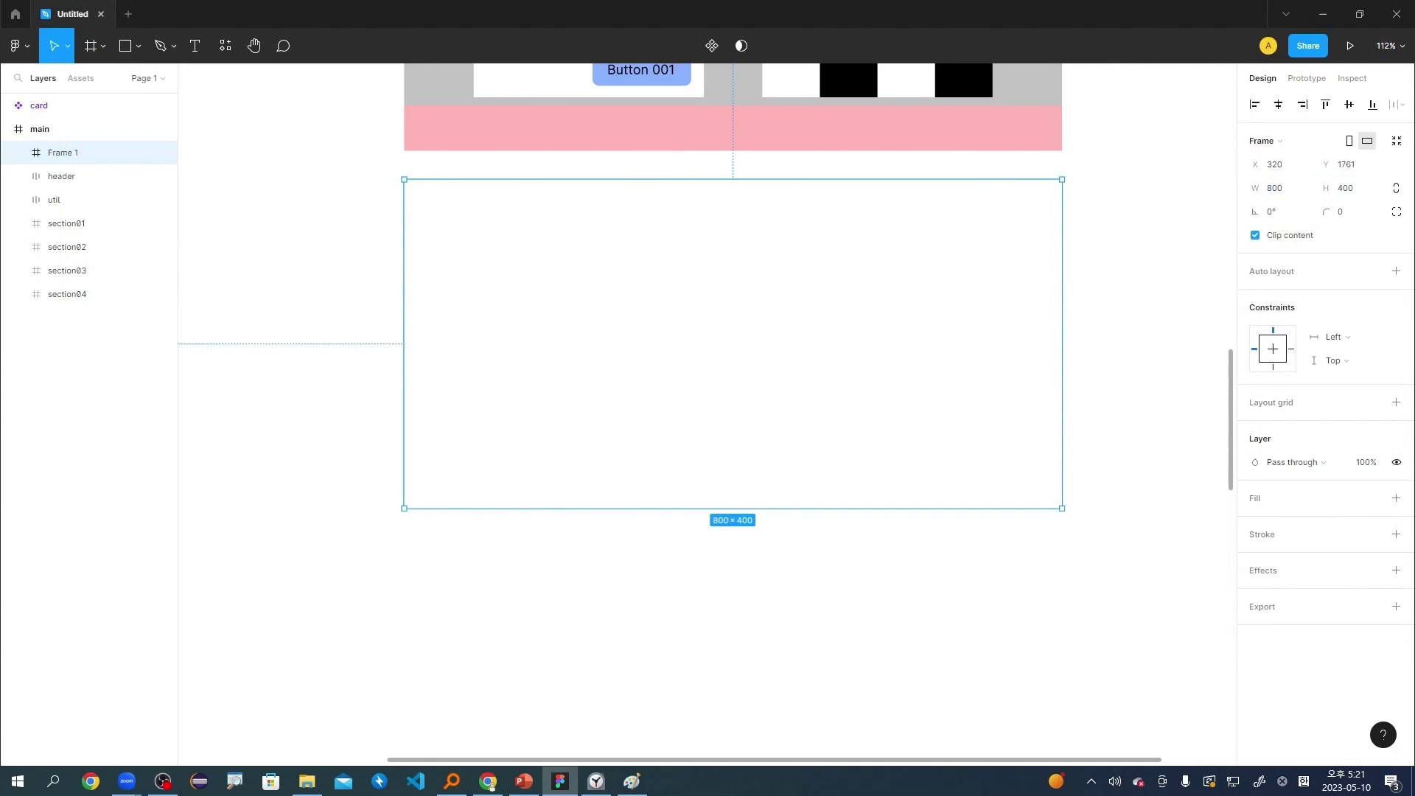
Add a solid fill to the new frame and pick the pink FF9898 for it.
click(1315, 507)
click(1281, 522)
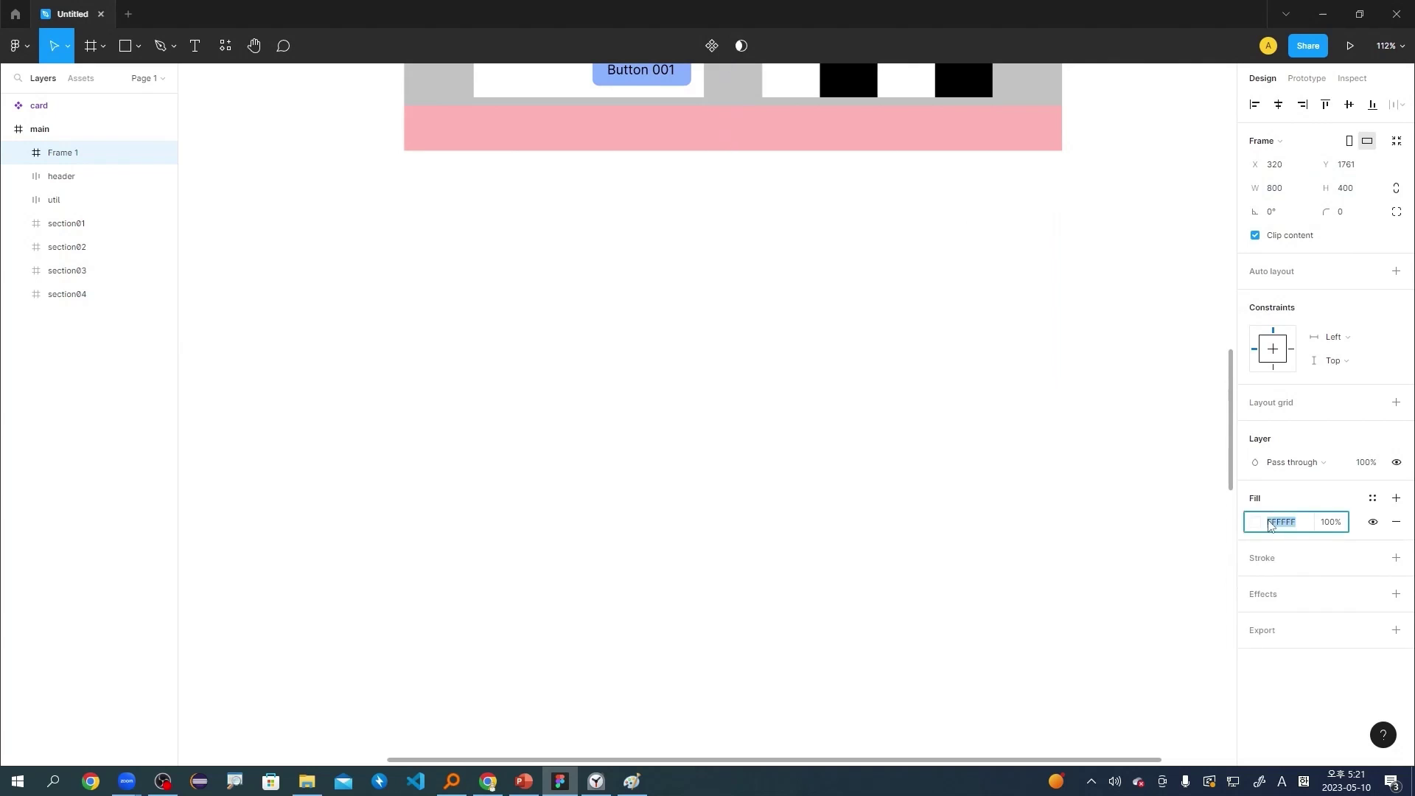
click(1255, 521)
text(FFE2E2)
key(Return)
mouse_move(1113, 397)
mouse_down()
mouse_move(1150, 382)
mouse_move(1097, 377)
mouse_move(1131, 383)
mouse_up()
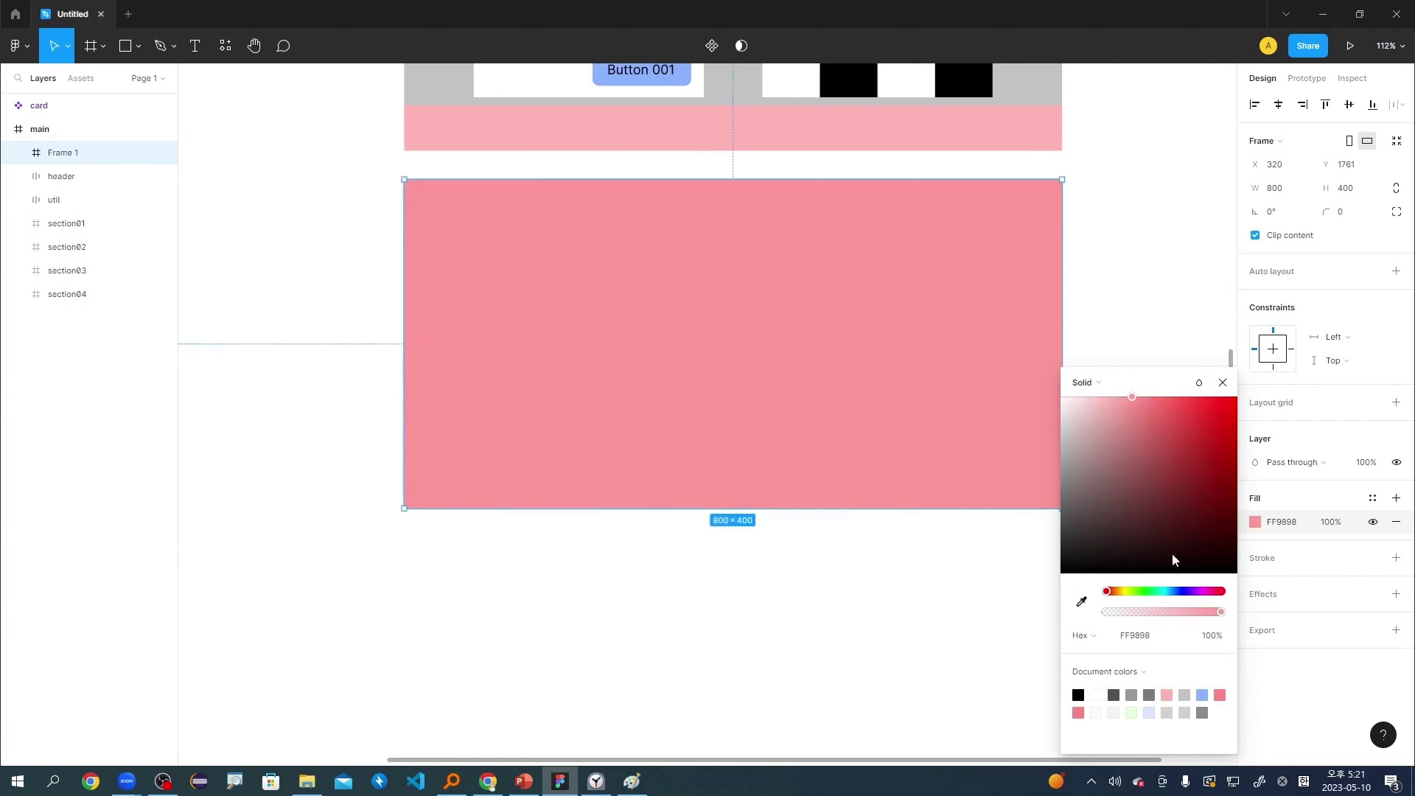
Change the new frame's fill to light blue C0D9FF and move the frame up flush against the bottom of section04.
click(1144, 592)
drag(1114, 448, 1091, 385)
click(1175, 592)
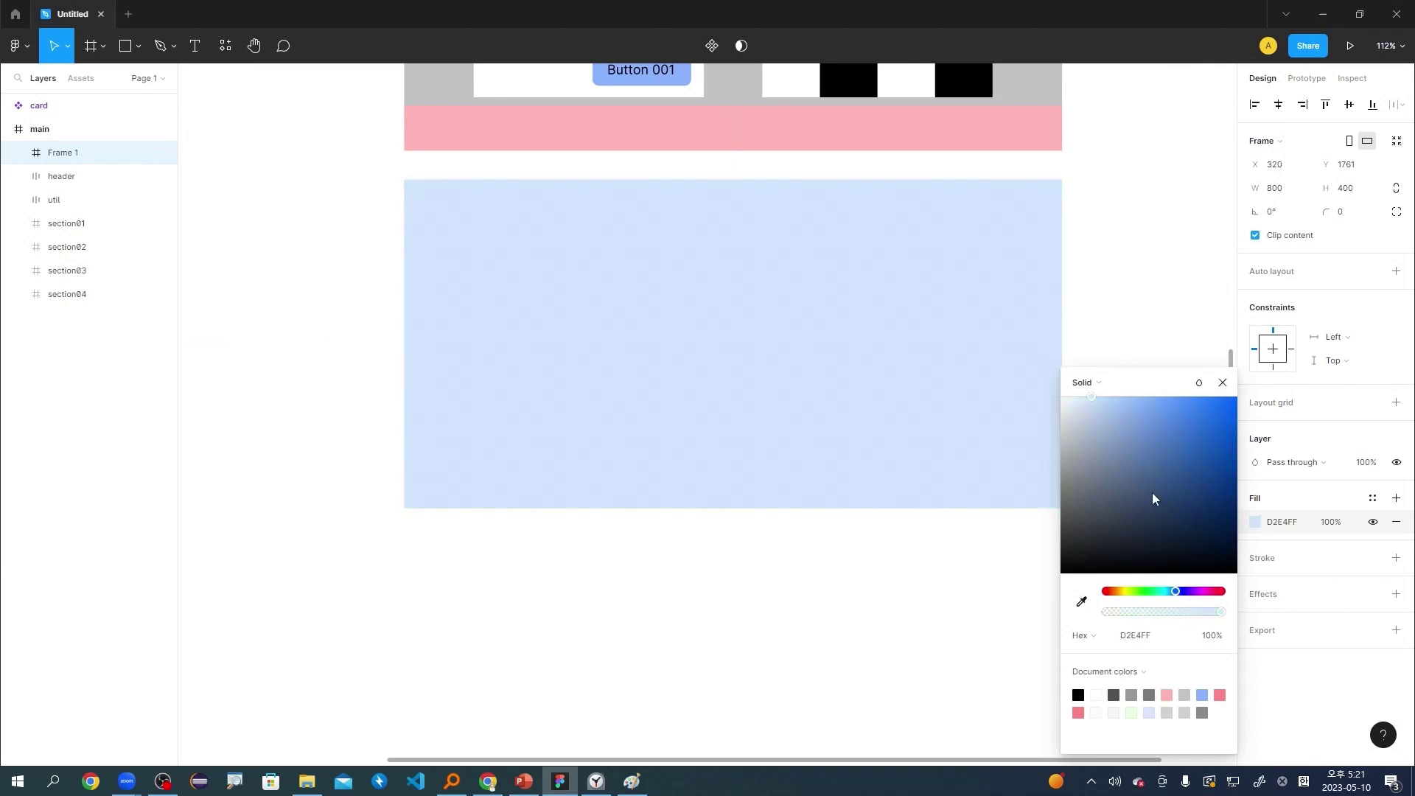
drag(1153, 499, 1103, 396)
click(831, 299)
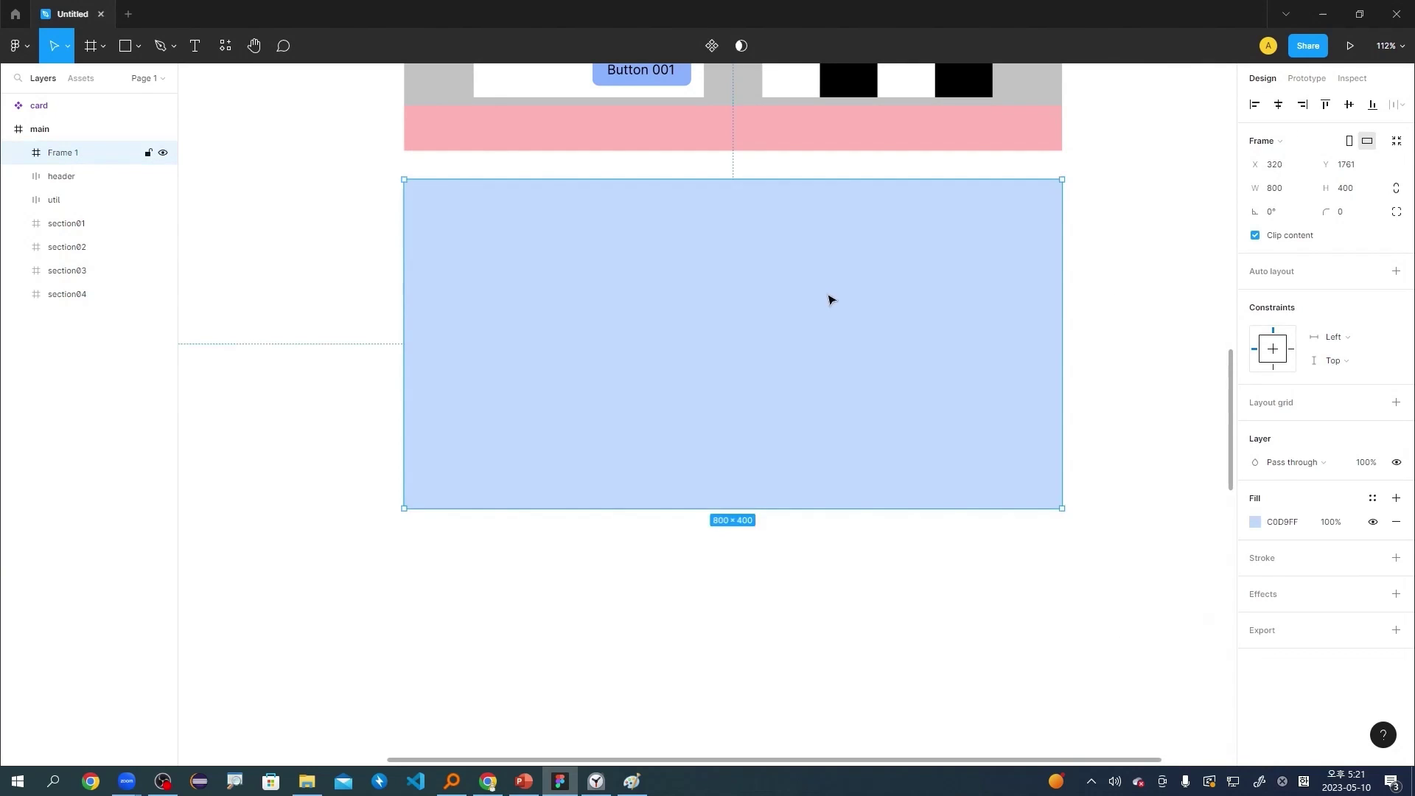
drag(831, 300, 828, 272)
click(1110, 255)
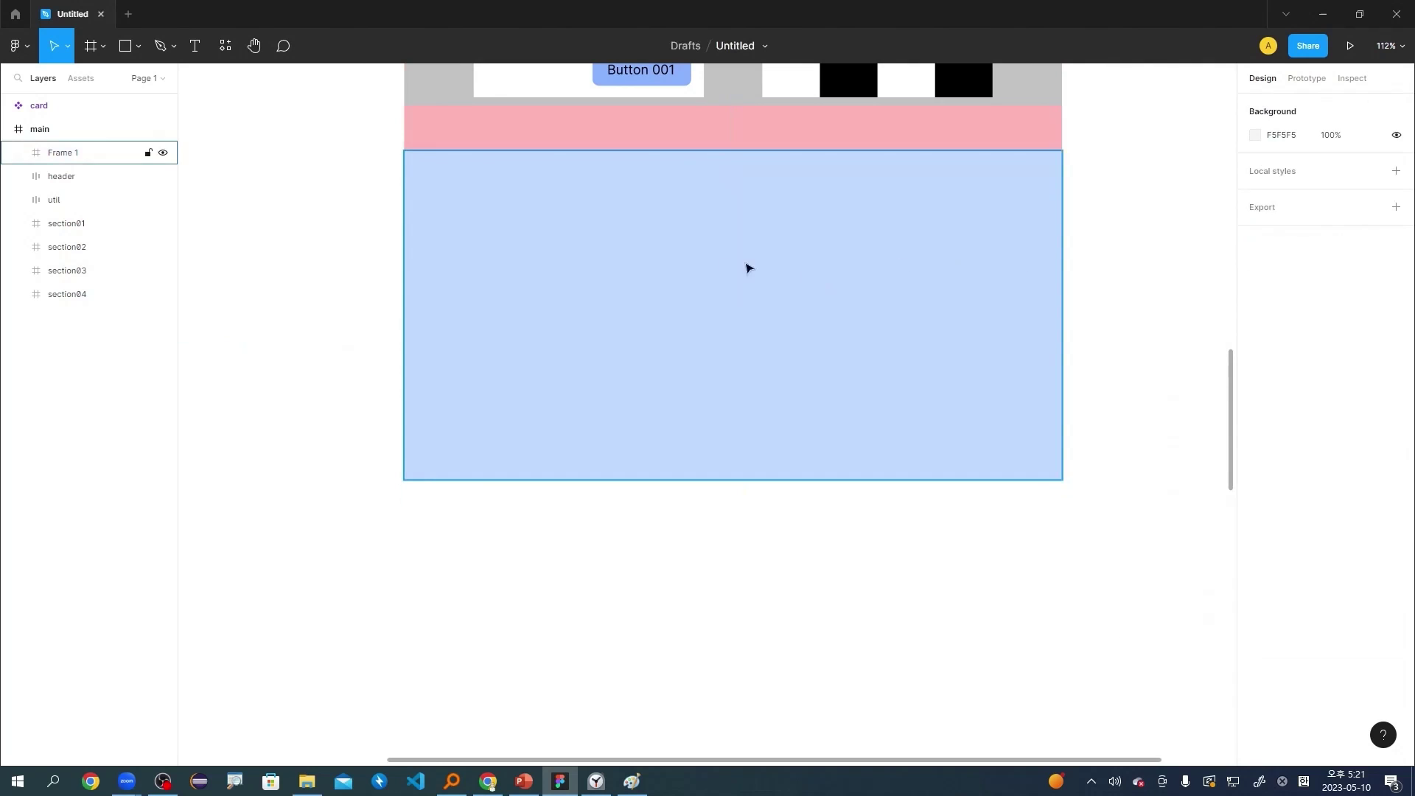
Draw a rectangle about 745 by 349 inside the blue frame and set its size to 760 by 320.
key(r)
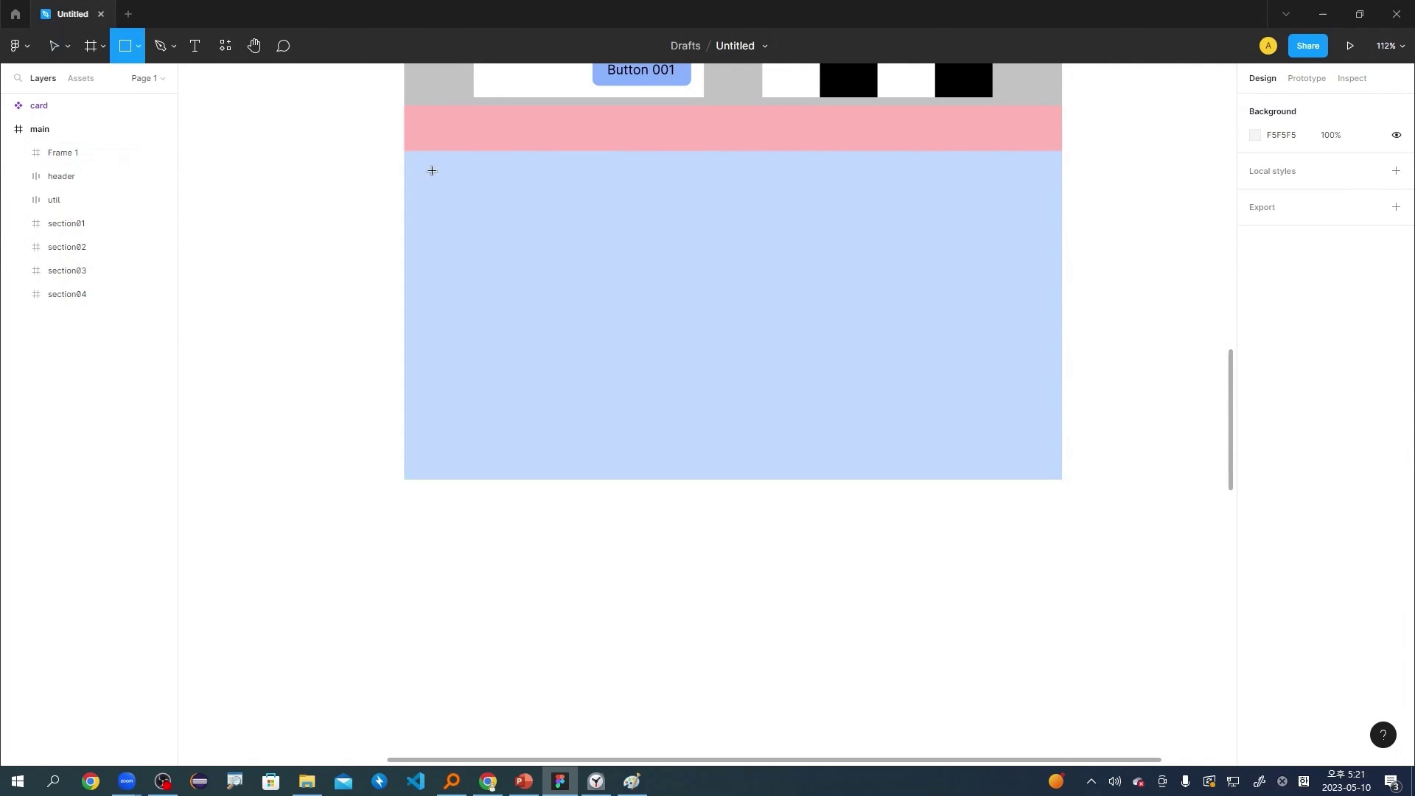
mouse_move(427, 169)
mouse_down()
mouse_move(1070, 472)
mouse_move(1039, 455)
mouse_up()
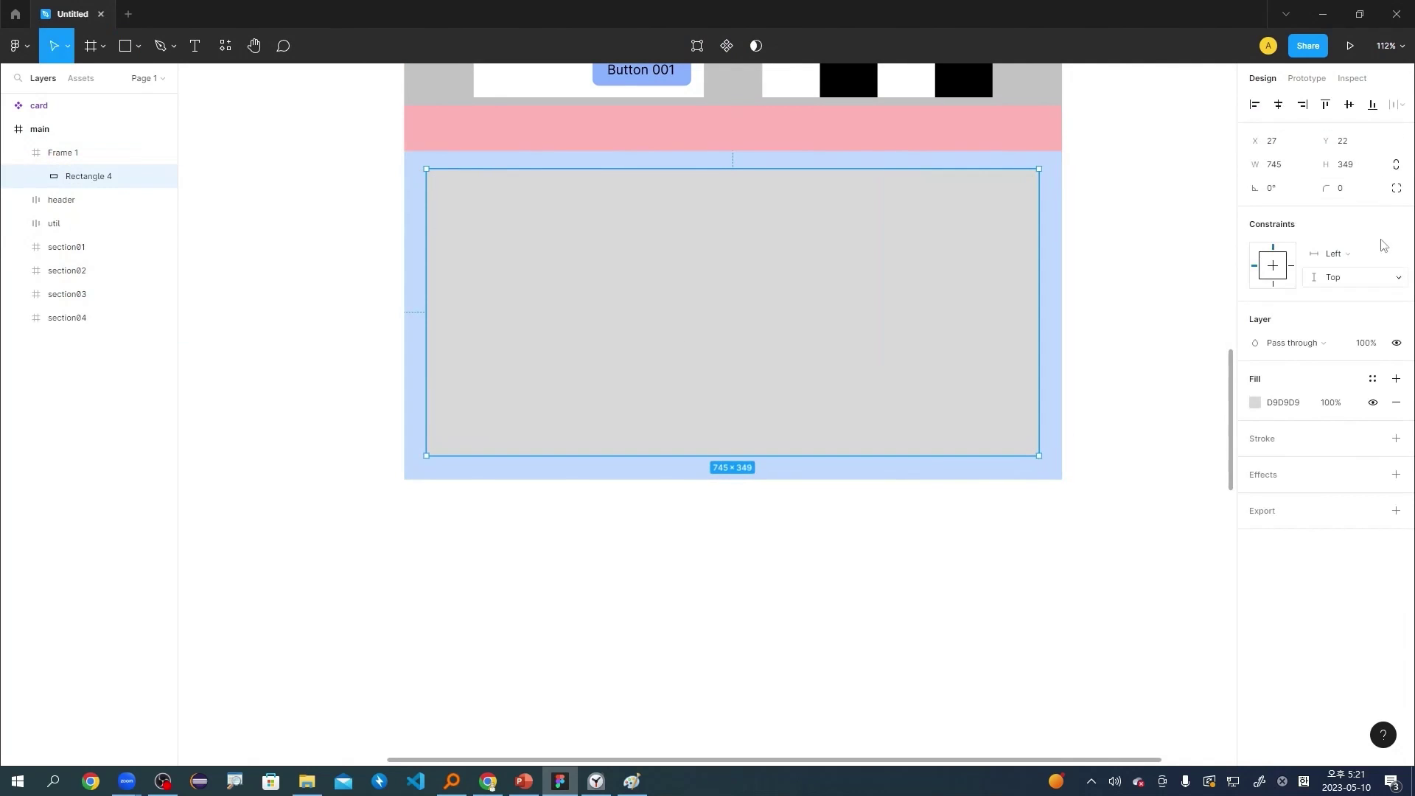
click(1295, 168)
key(Tab)
text(320)
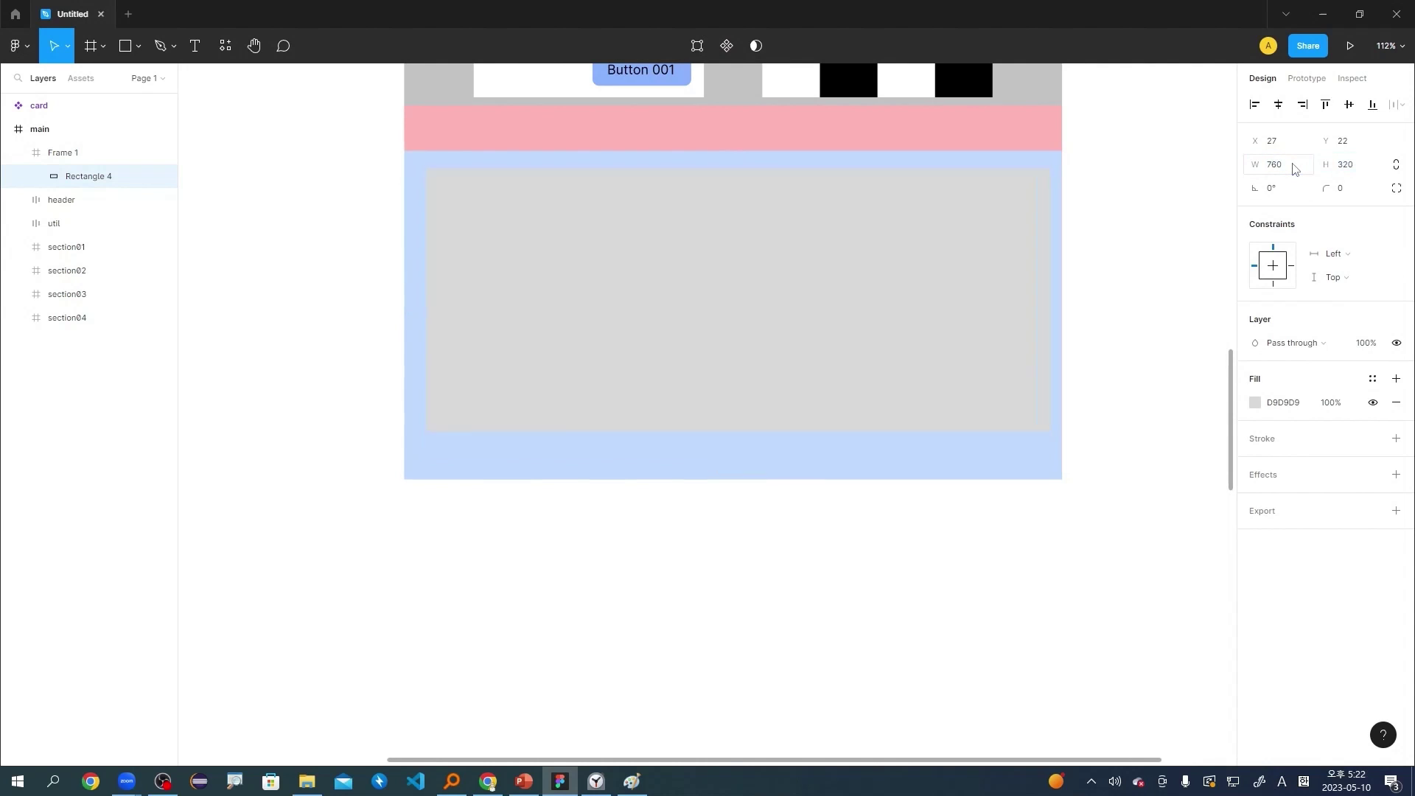
key(Return)
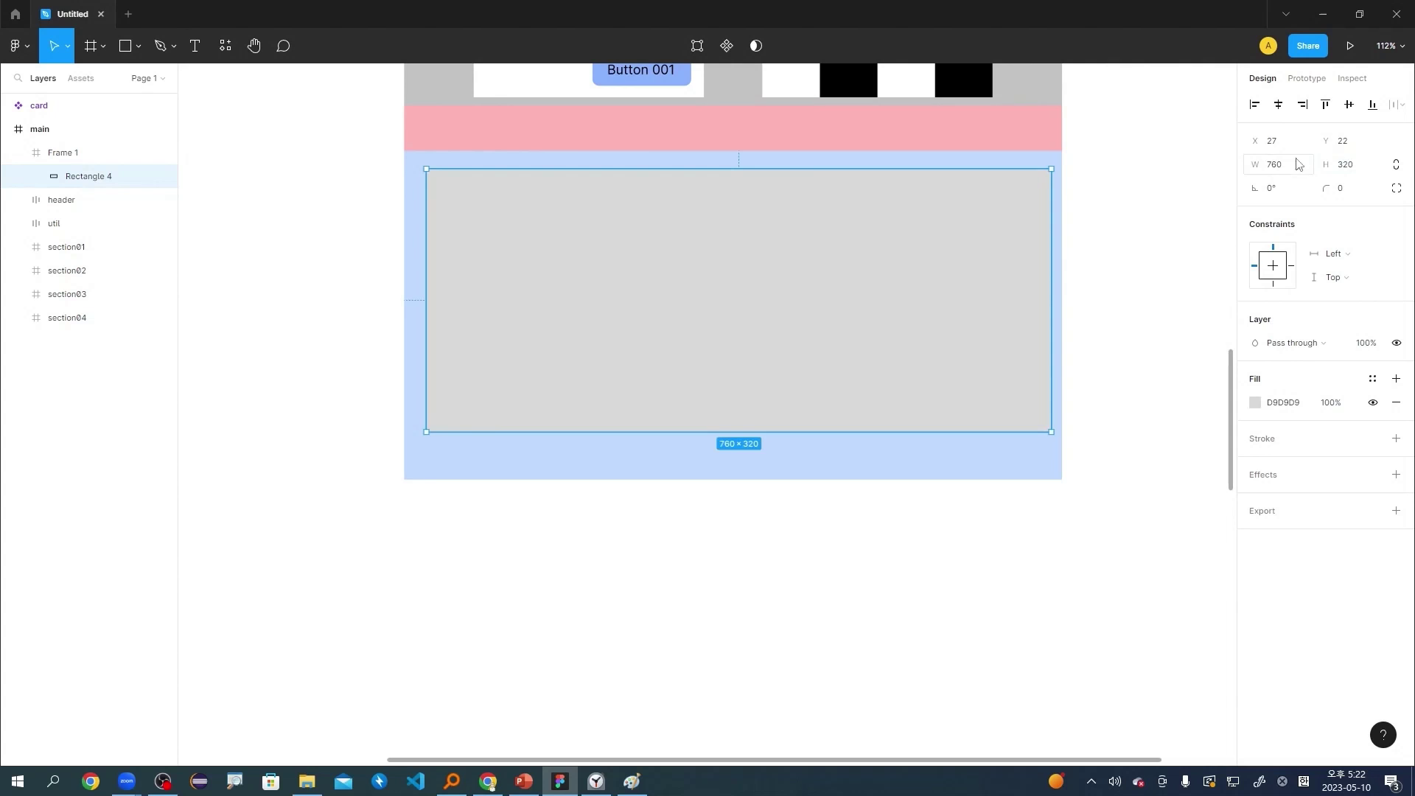
Set the rectangle's height to 360 and center it in the blue frame at X 20, Y 20.
click(1359, 173)
text(360)
key(Return)
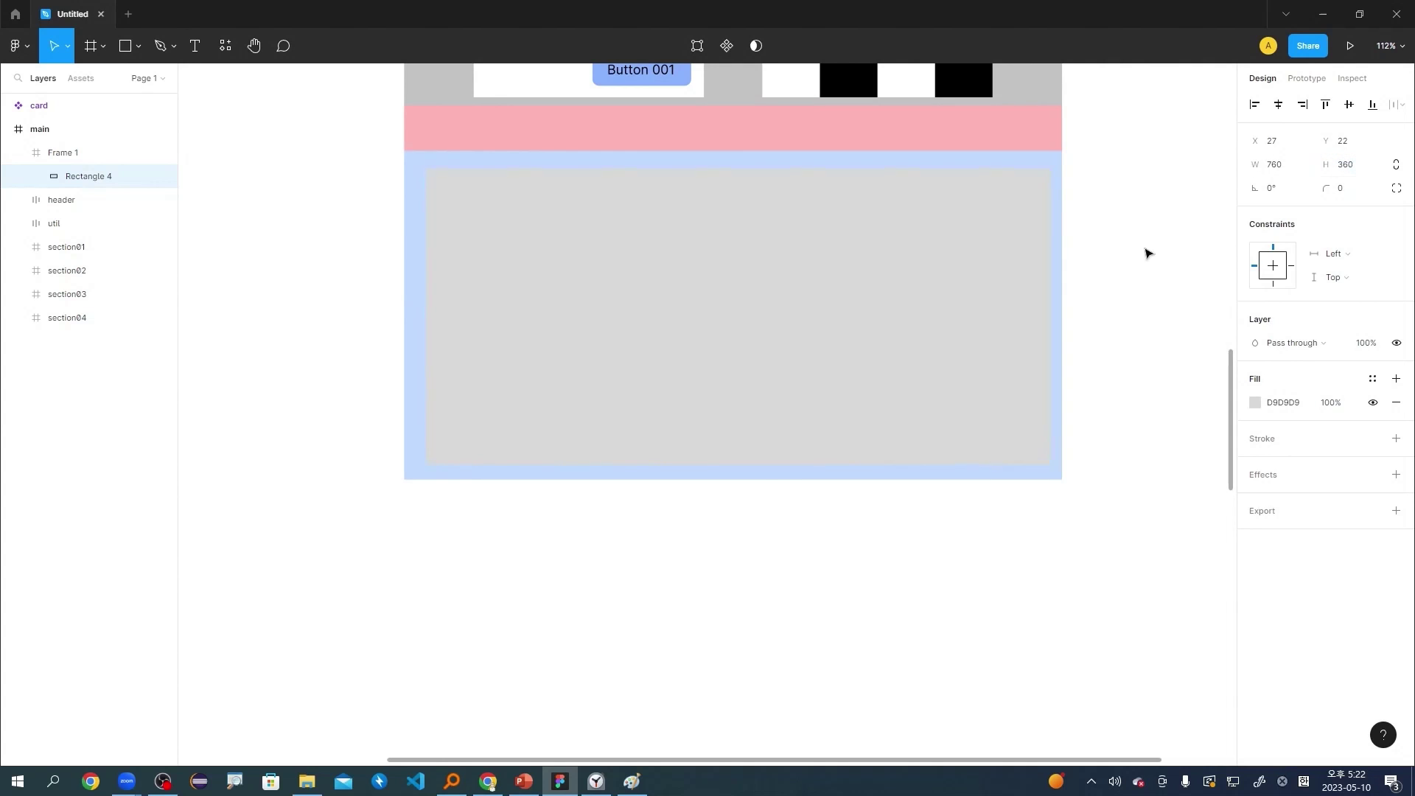
drag(924, 311, 921, 306)
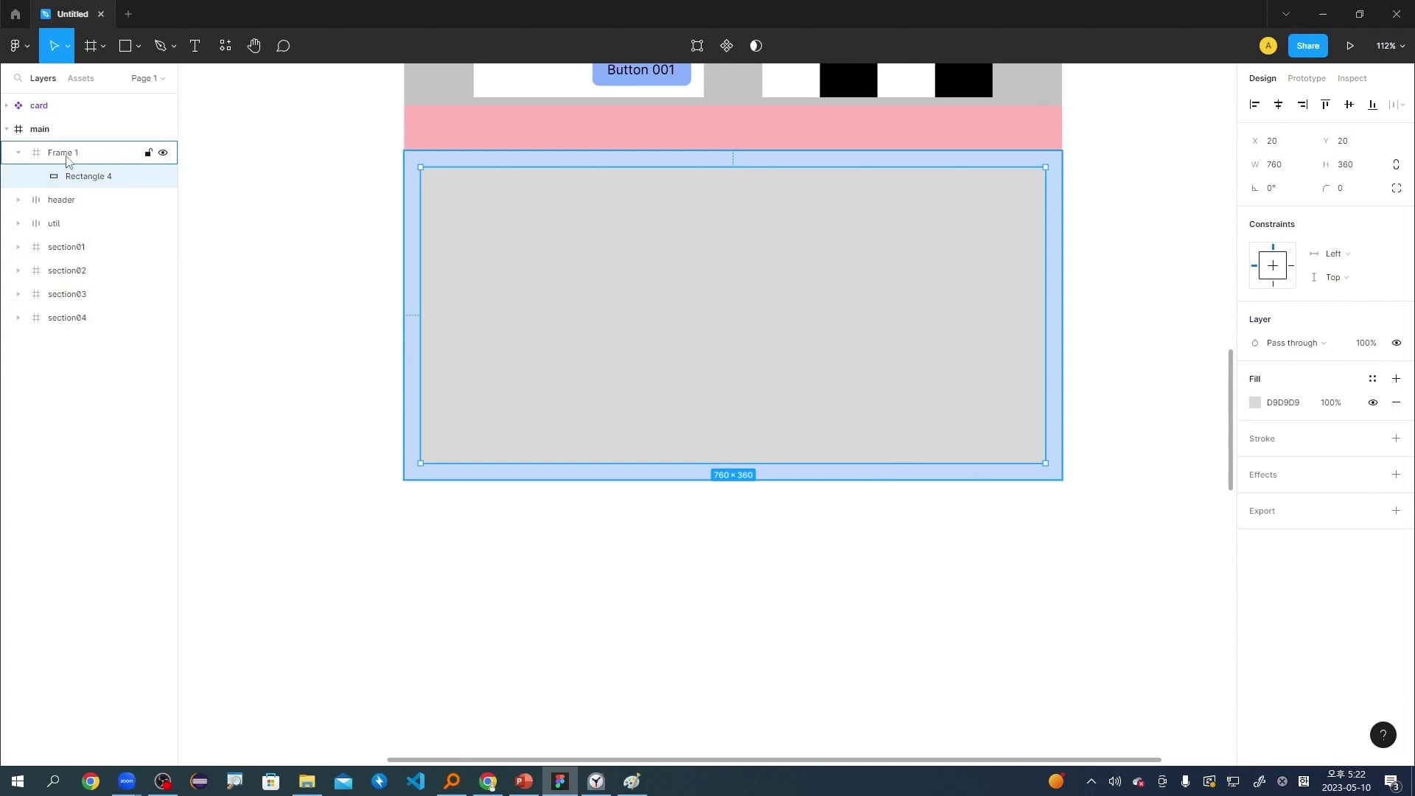
Reorder the blue frame below section04 in the layer list and rename it section05.
drag(66, 154, 44, 347)
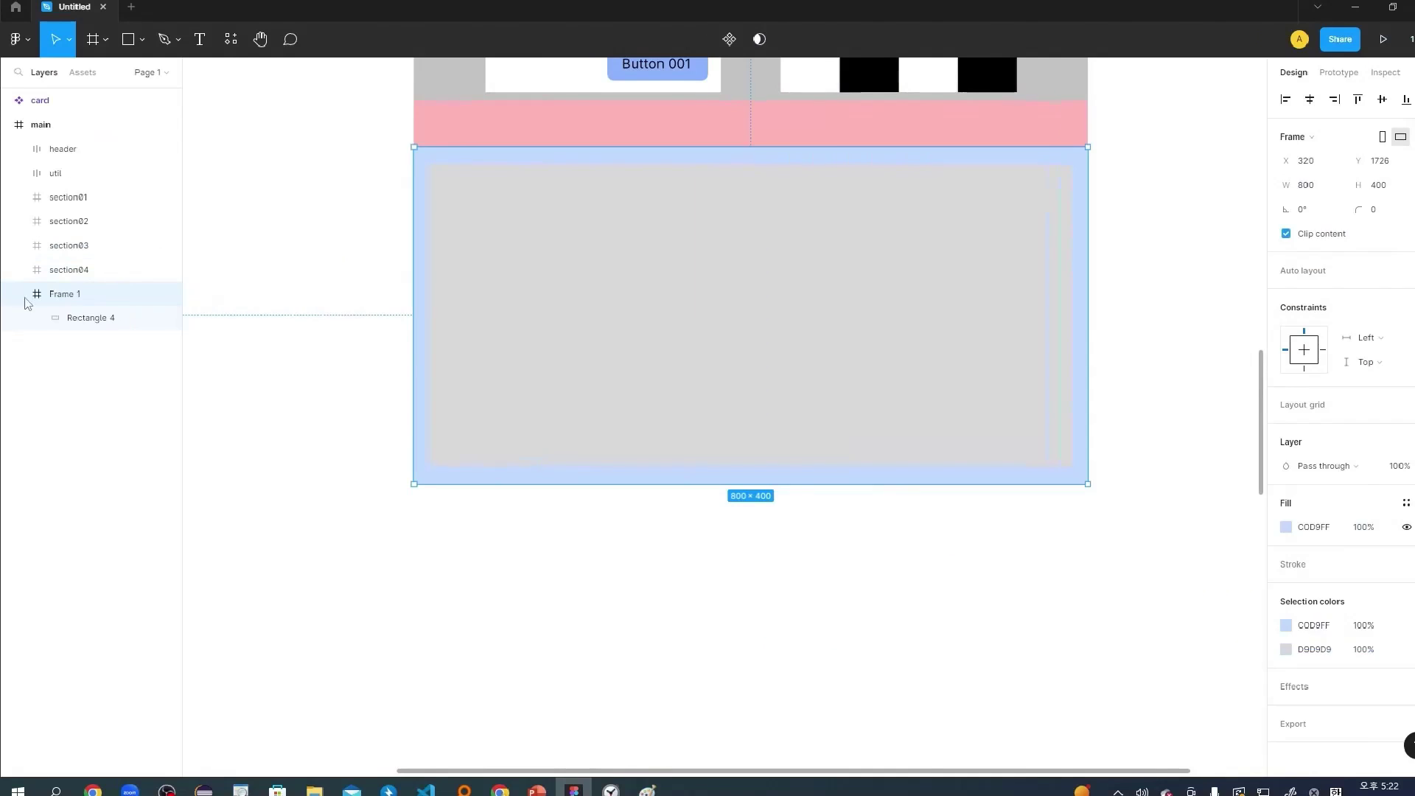
double_click(187, 292)
text(se)
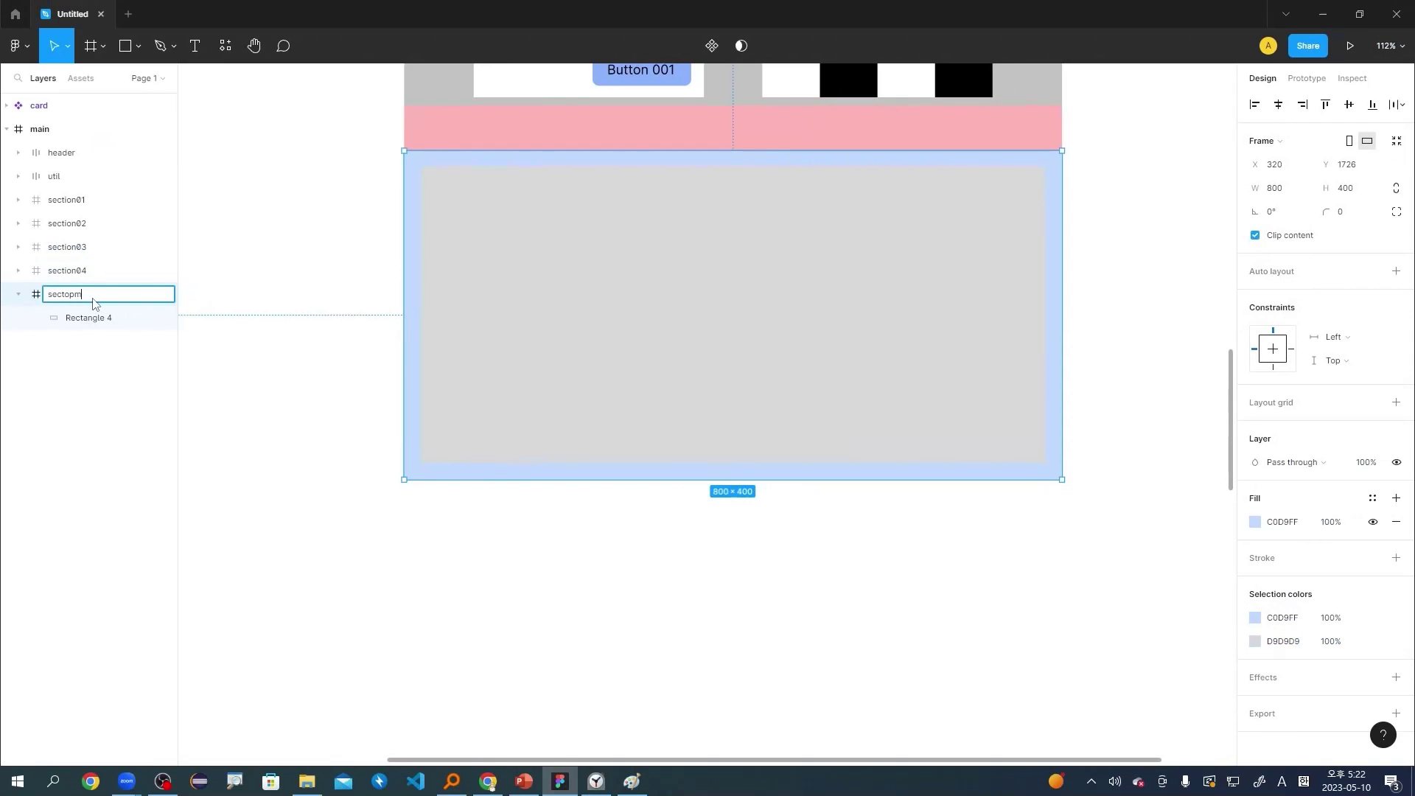
text(ction056)
key(Return)
Rename the rectangle layer inside section05 as map.
click(113, 317)
double_click(113, 318)
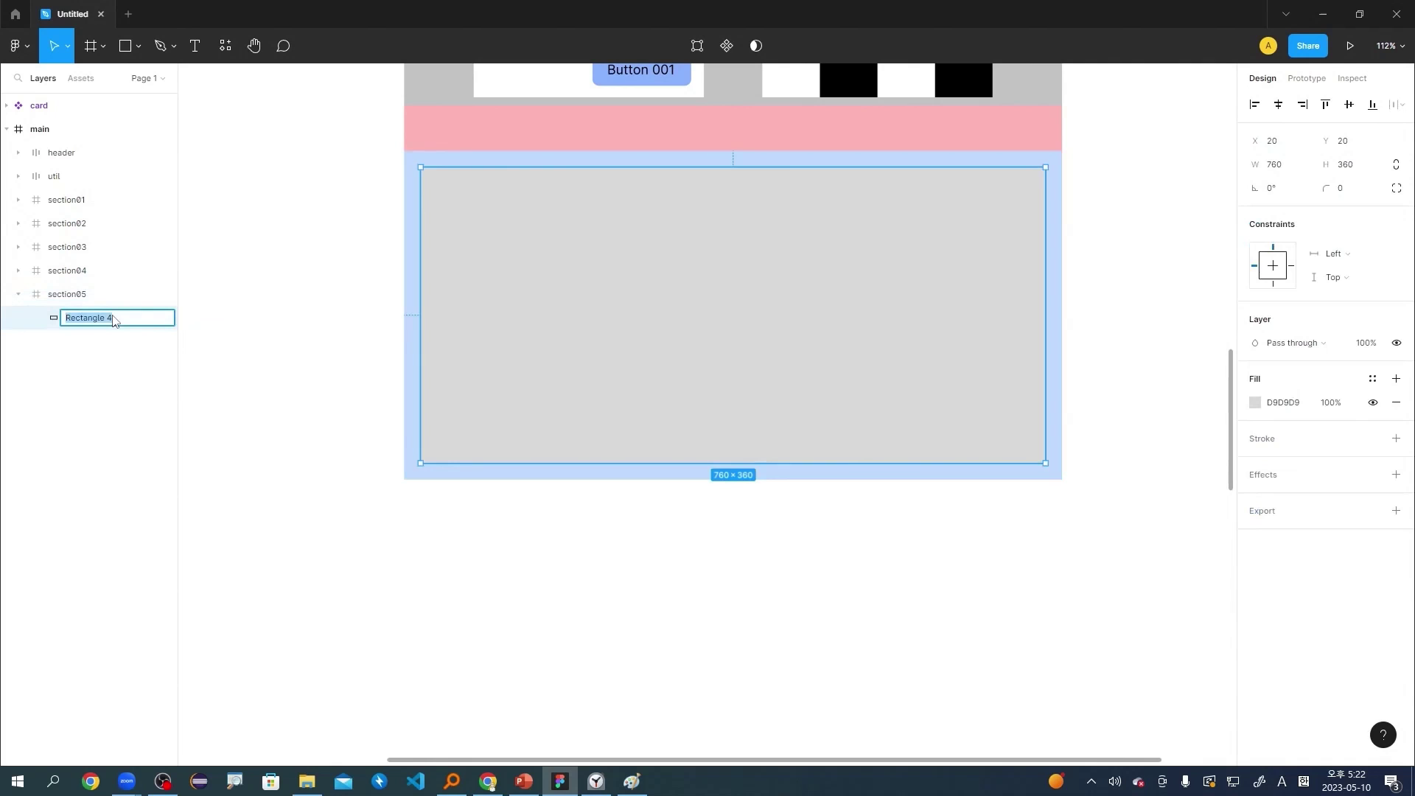
key(BackSpace)
text(map)
key(Return)
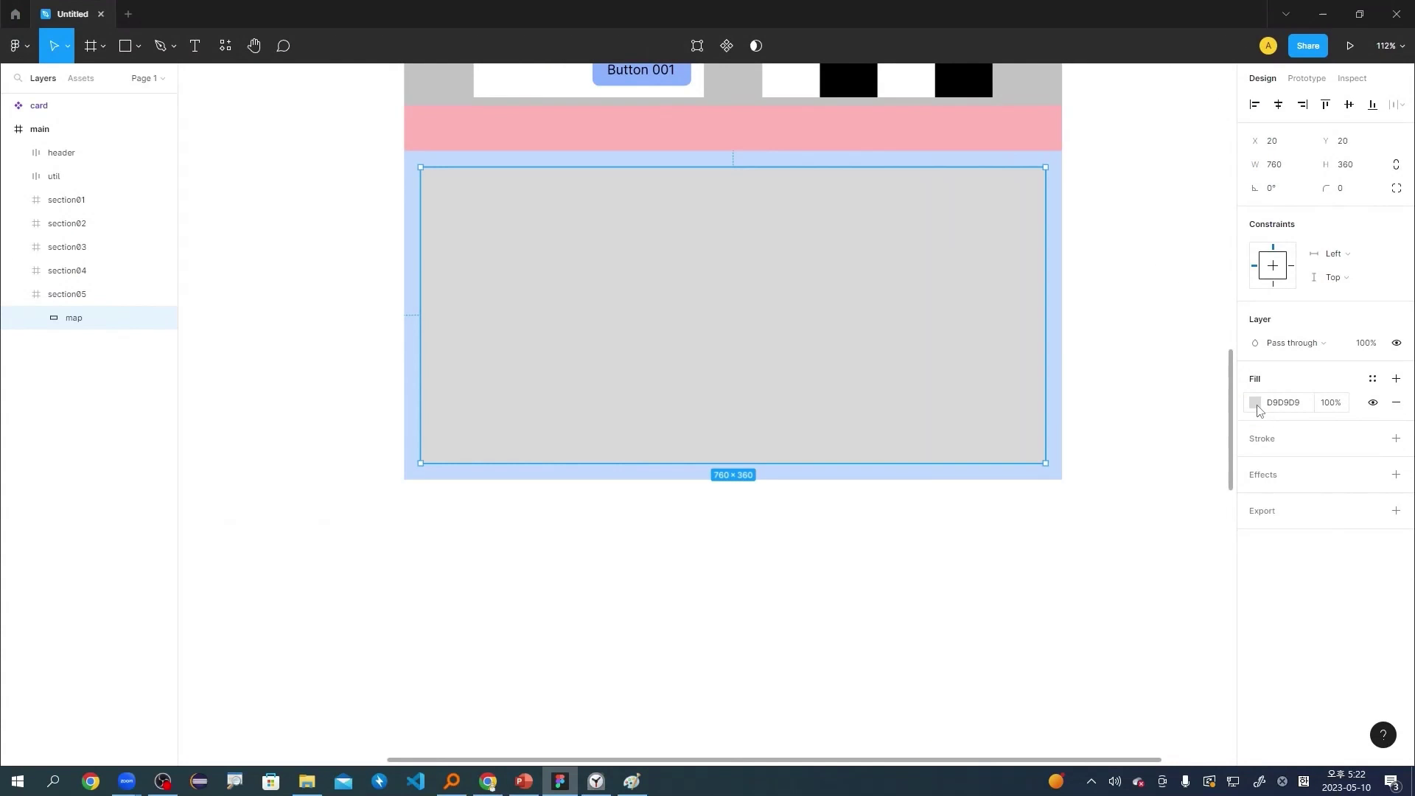
Change the map rectangle's fill from solid to an image, using map.png from the desktop folder.
click(775, 386)
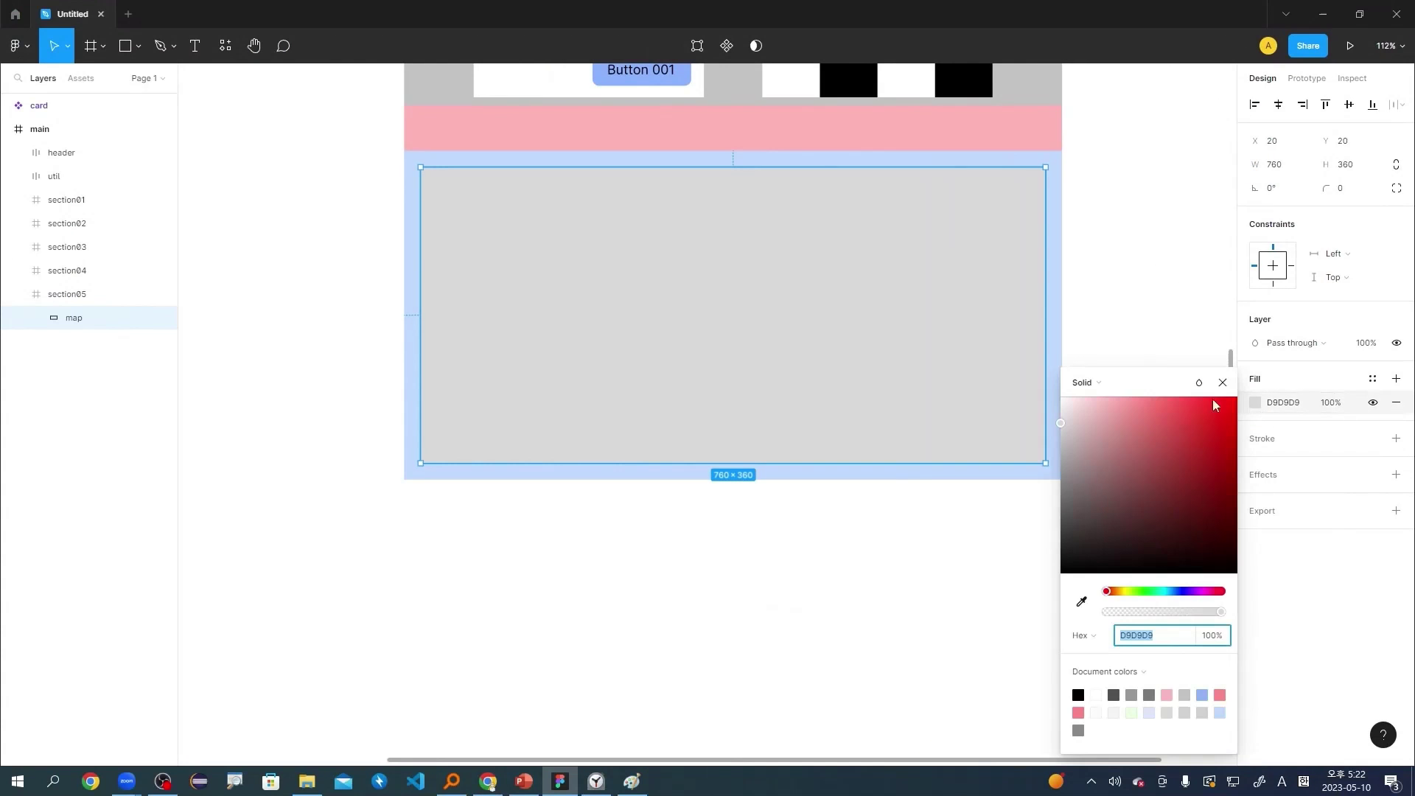
click(1105, 382)
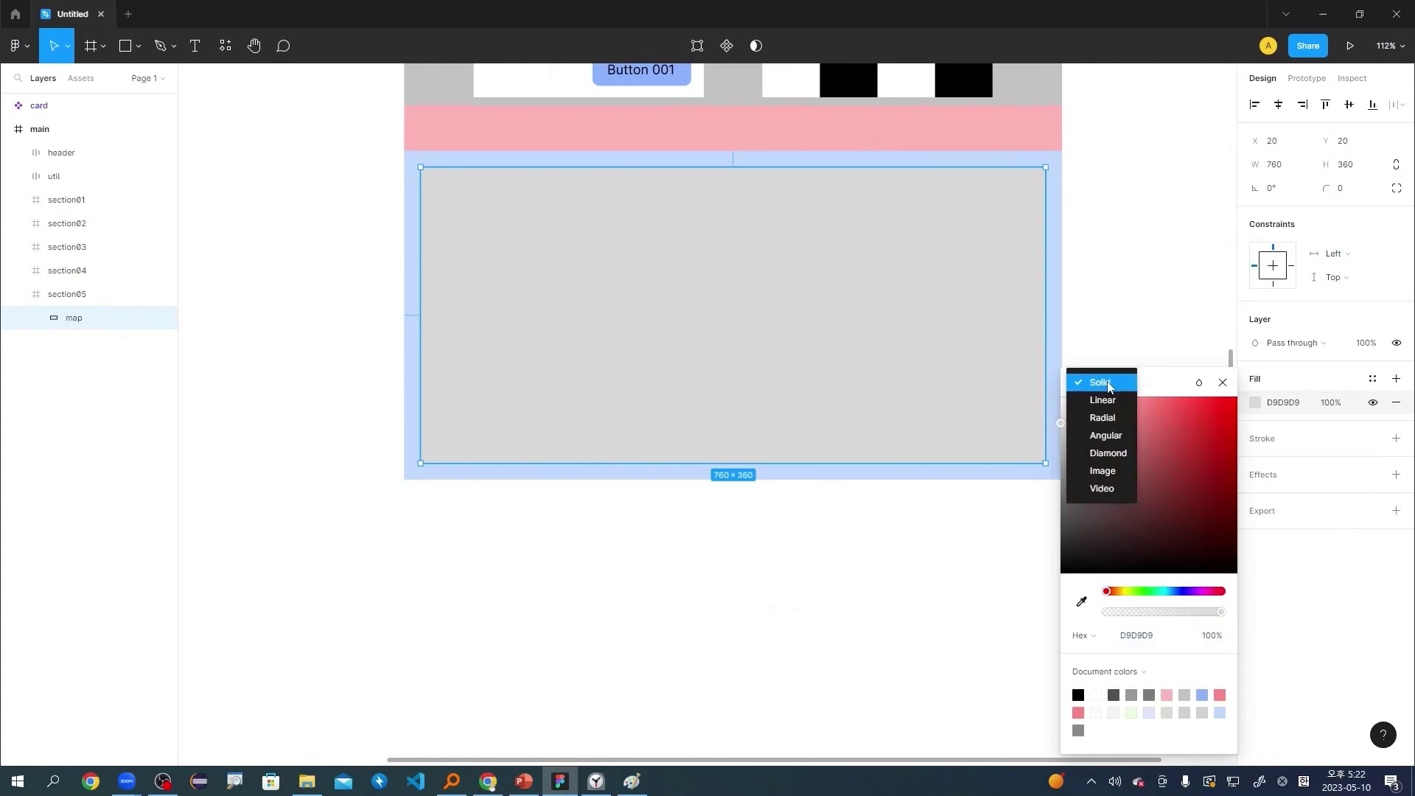
click(1114, 472)
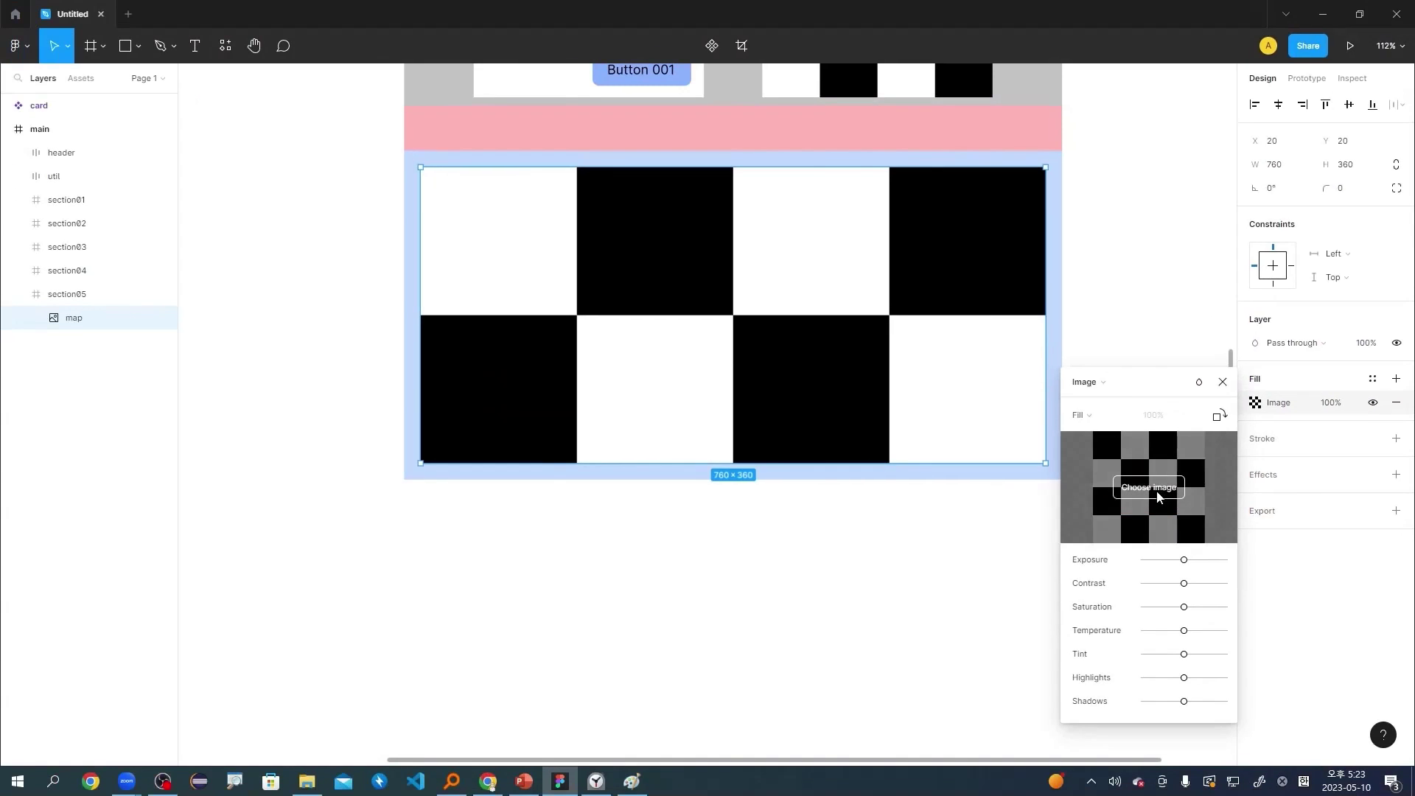
click(1109, 492)
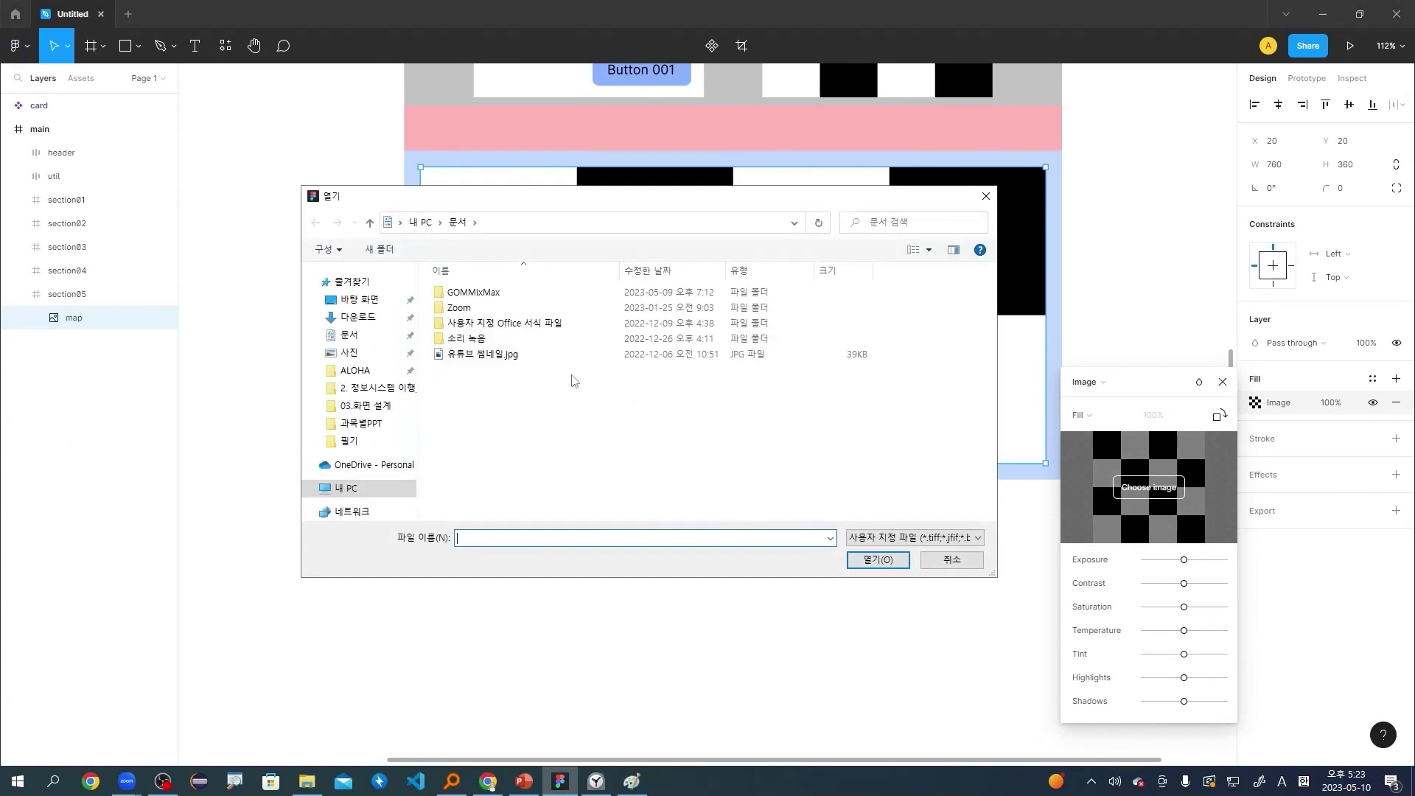
click(357, 304)
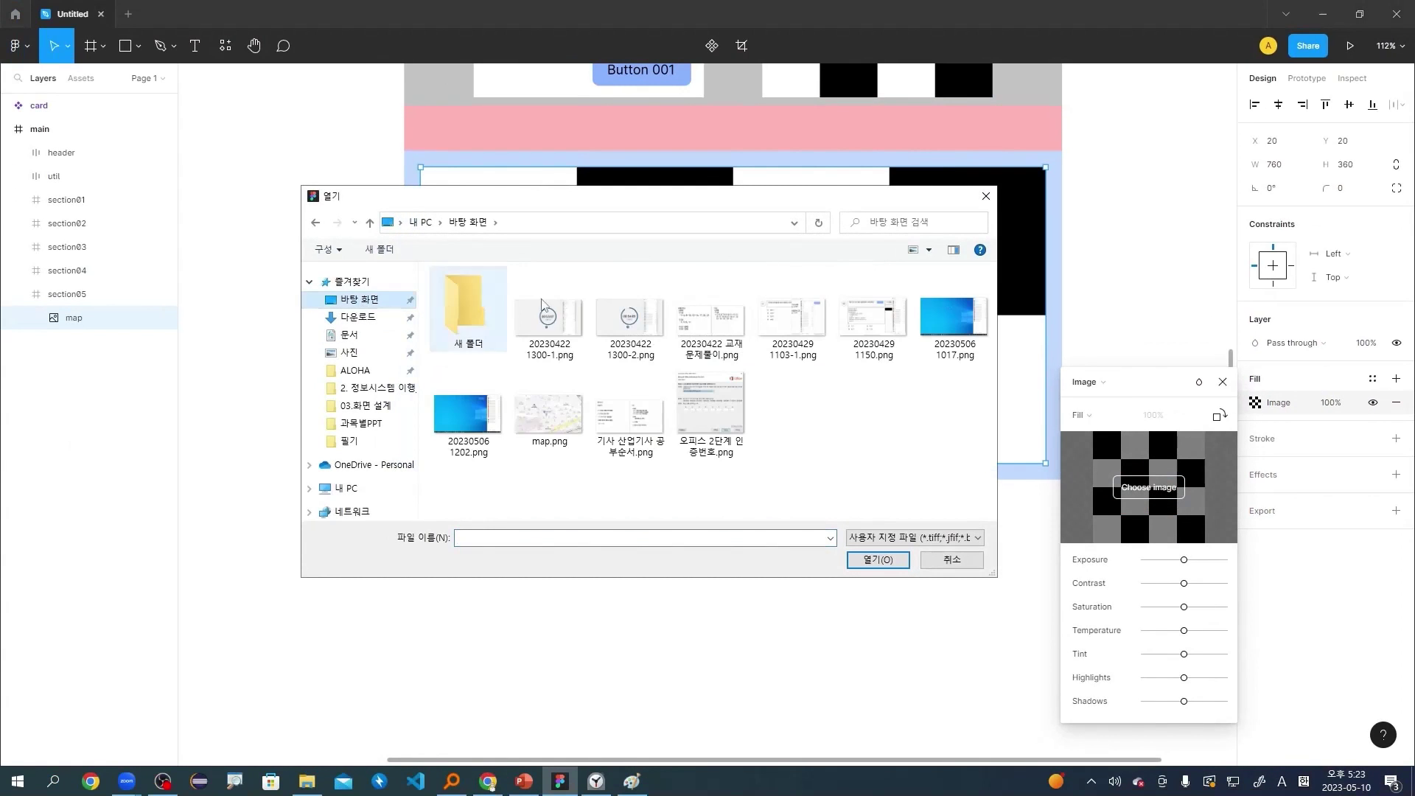
double_click(538, 416)
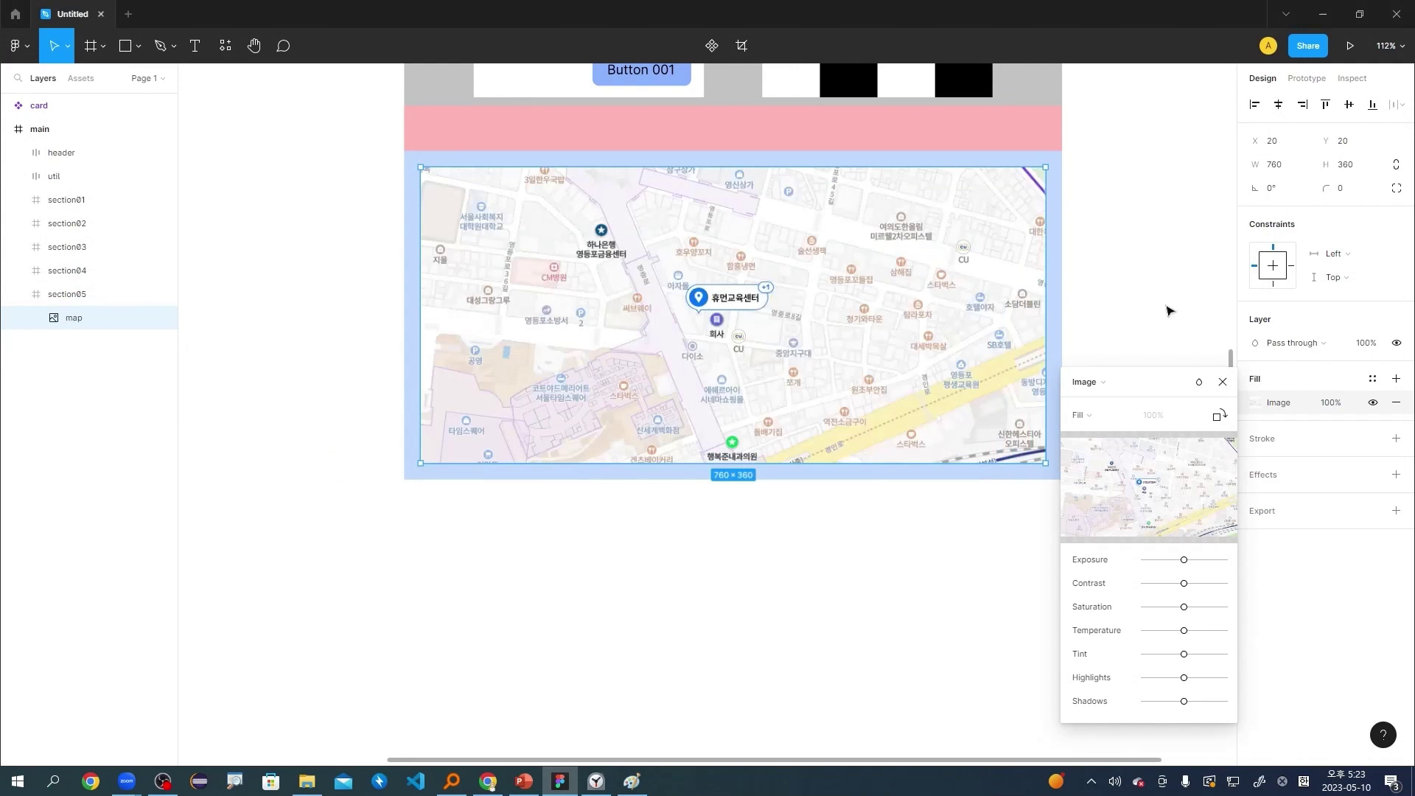
click(1222, 381)
click(1150, 283)
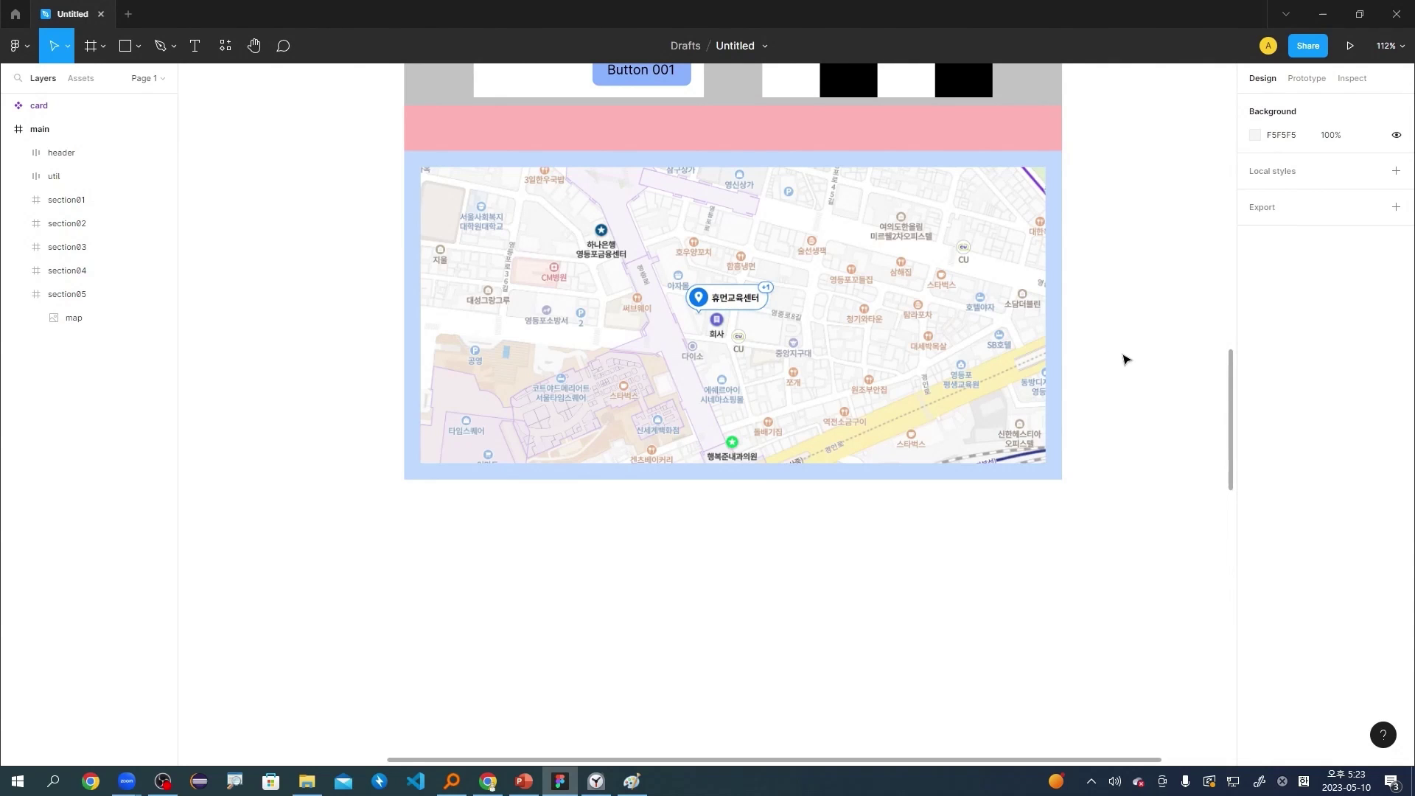
scroll(1125, 359, up, 1)
scroll(1125, 359, up, 3)
scroll(1125, 359, down, 3)
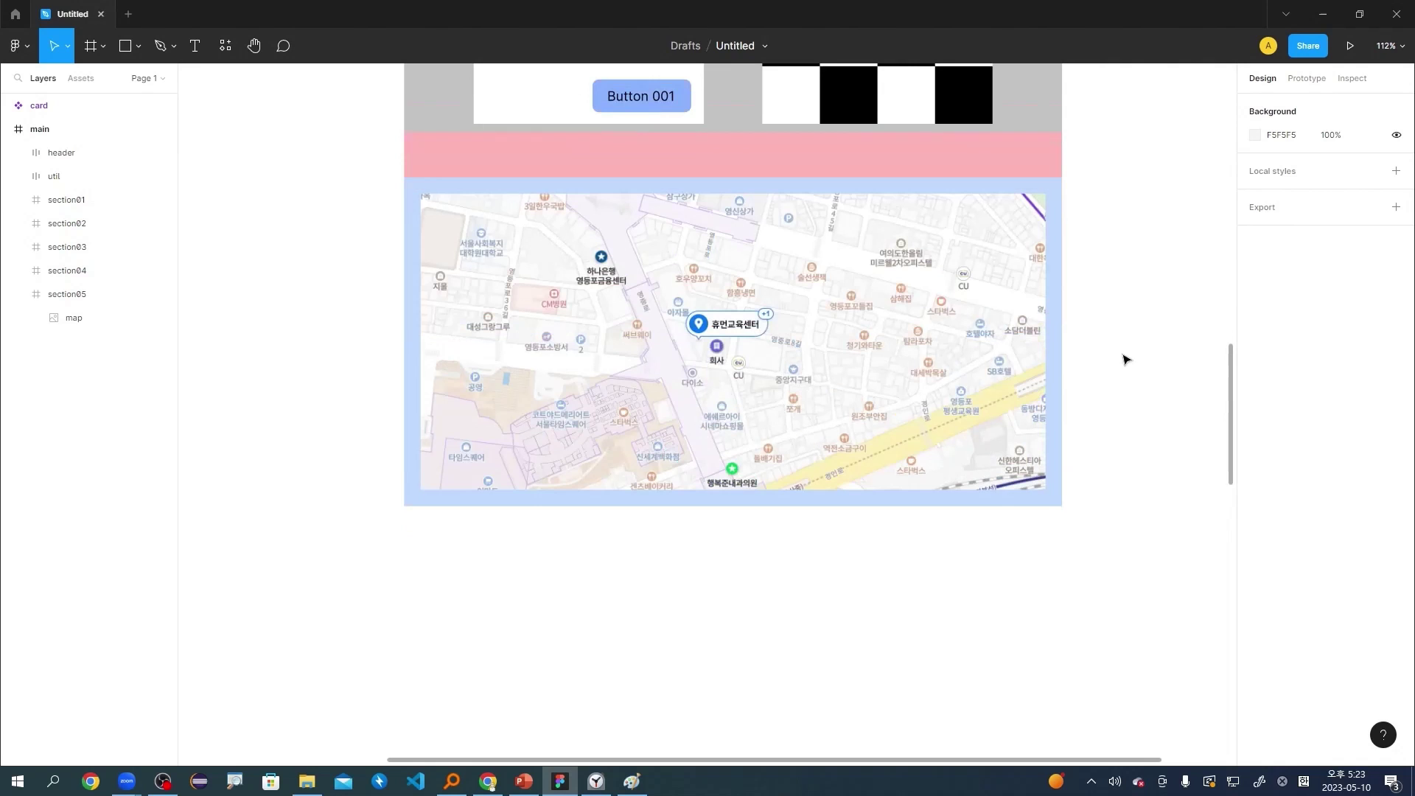
scroll(1125, 358, up, 1)
scroll(1126, 364, down, 3)
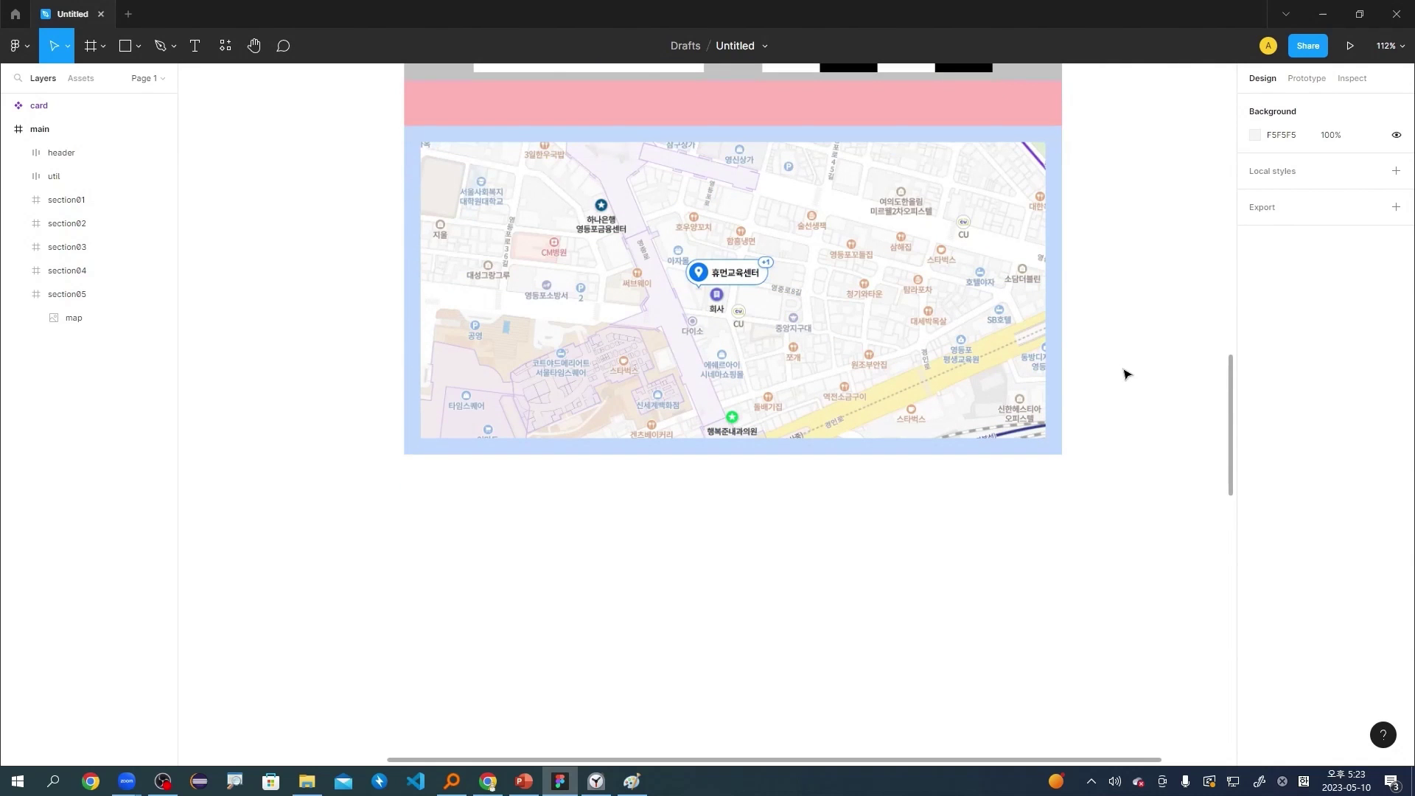
scroll(1125, 374, down, 5)
scroll(1125, 376, up, 3)
ctrl+scroll(1125, 376, down, 2)
ctrl+scroll(1135, 365, up, 4)
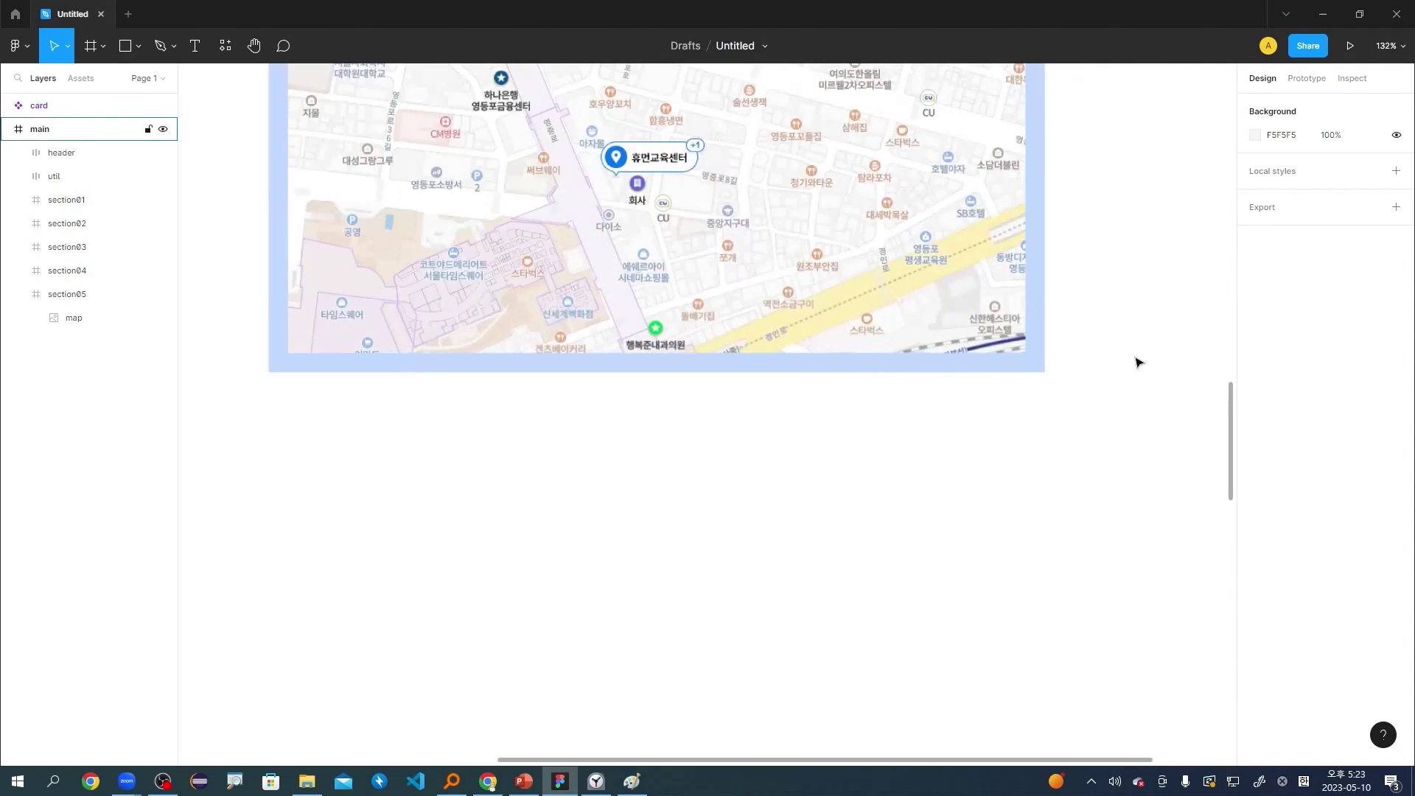
scroll(1137, 359, up, 2)
ctrl+scroll(1138, 359, down, 2)
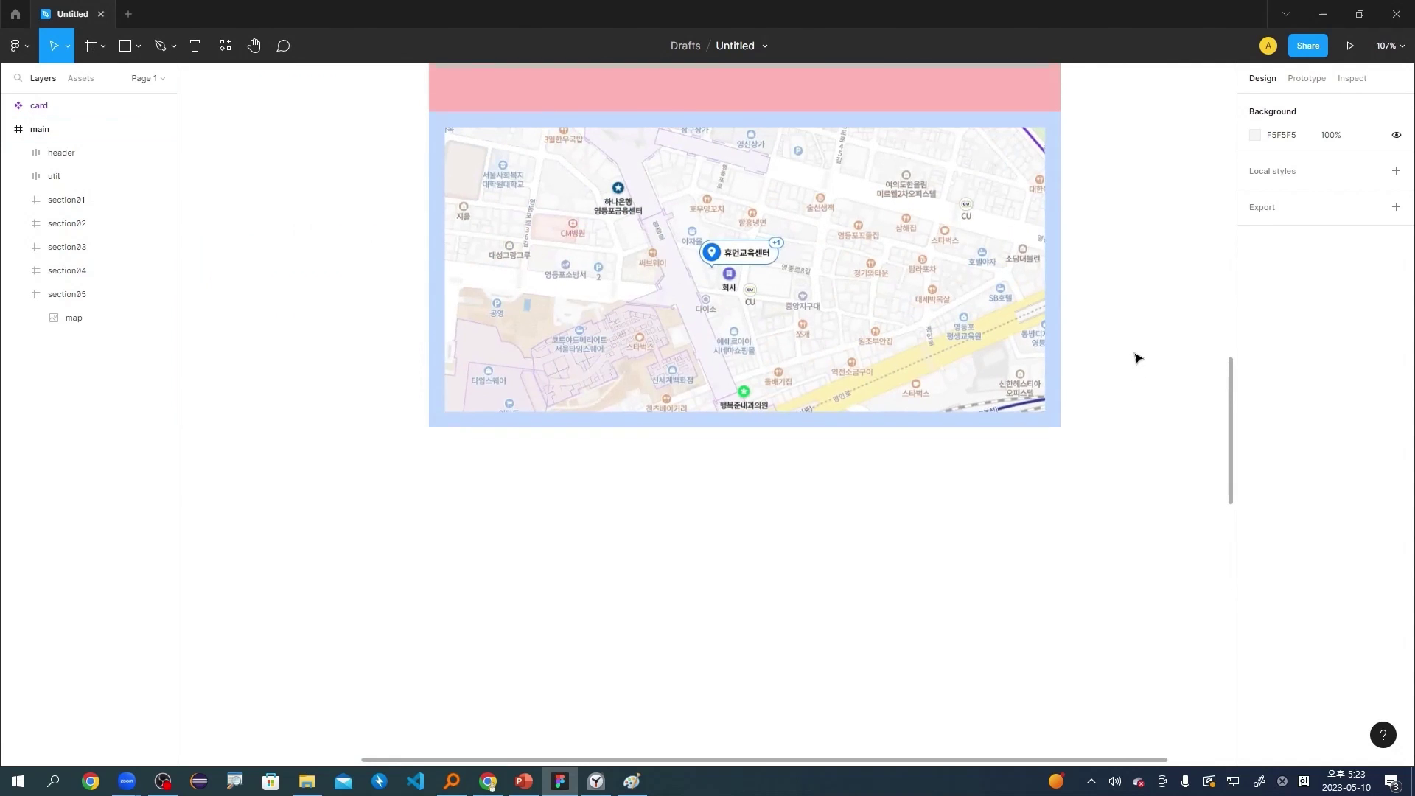
scroll(1136, 358, up, 1)
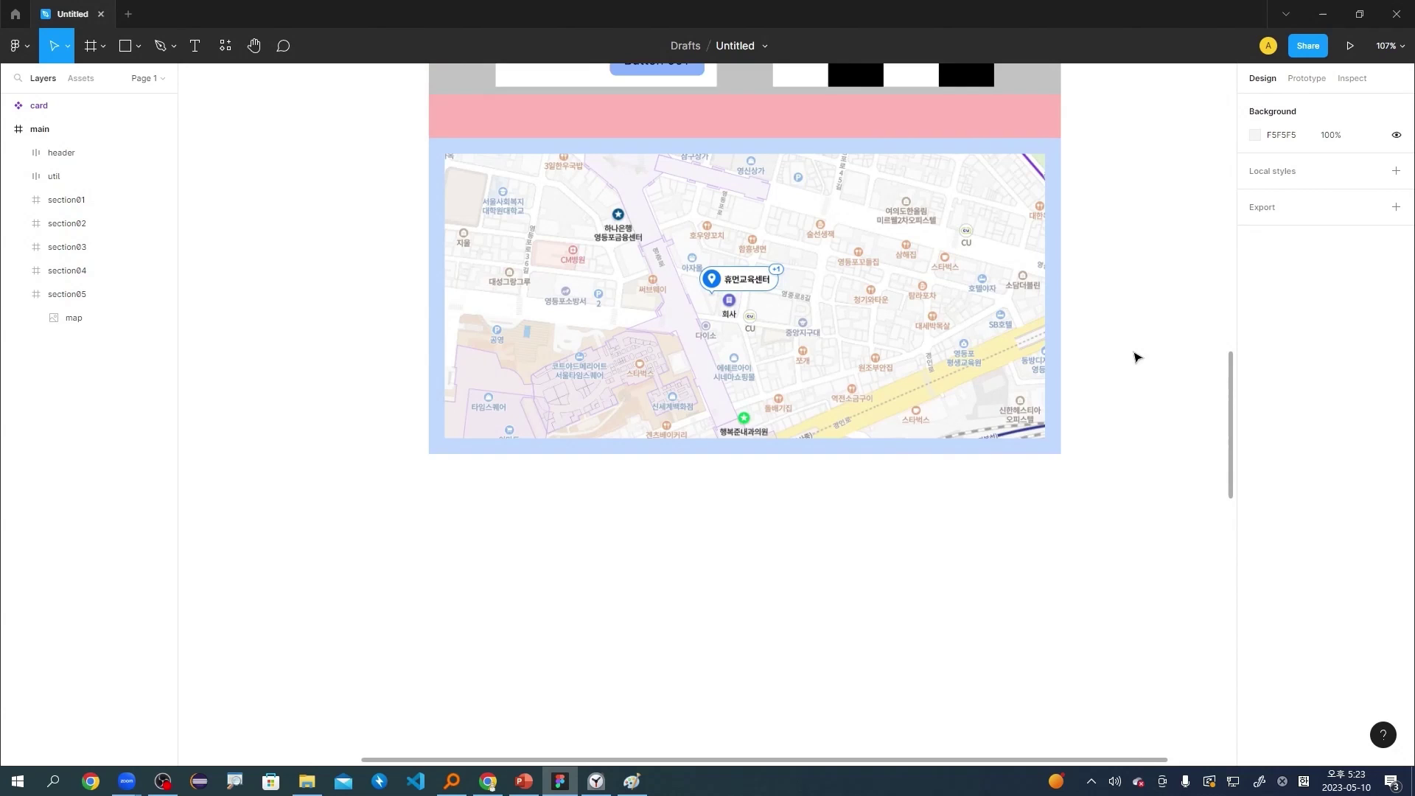
scroll(1136, 358, down, 1)
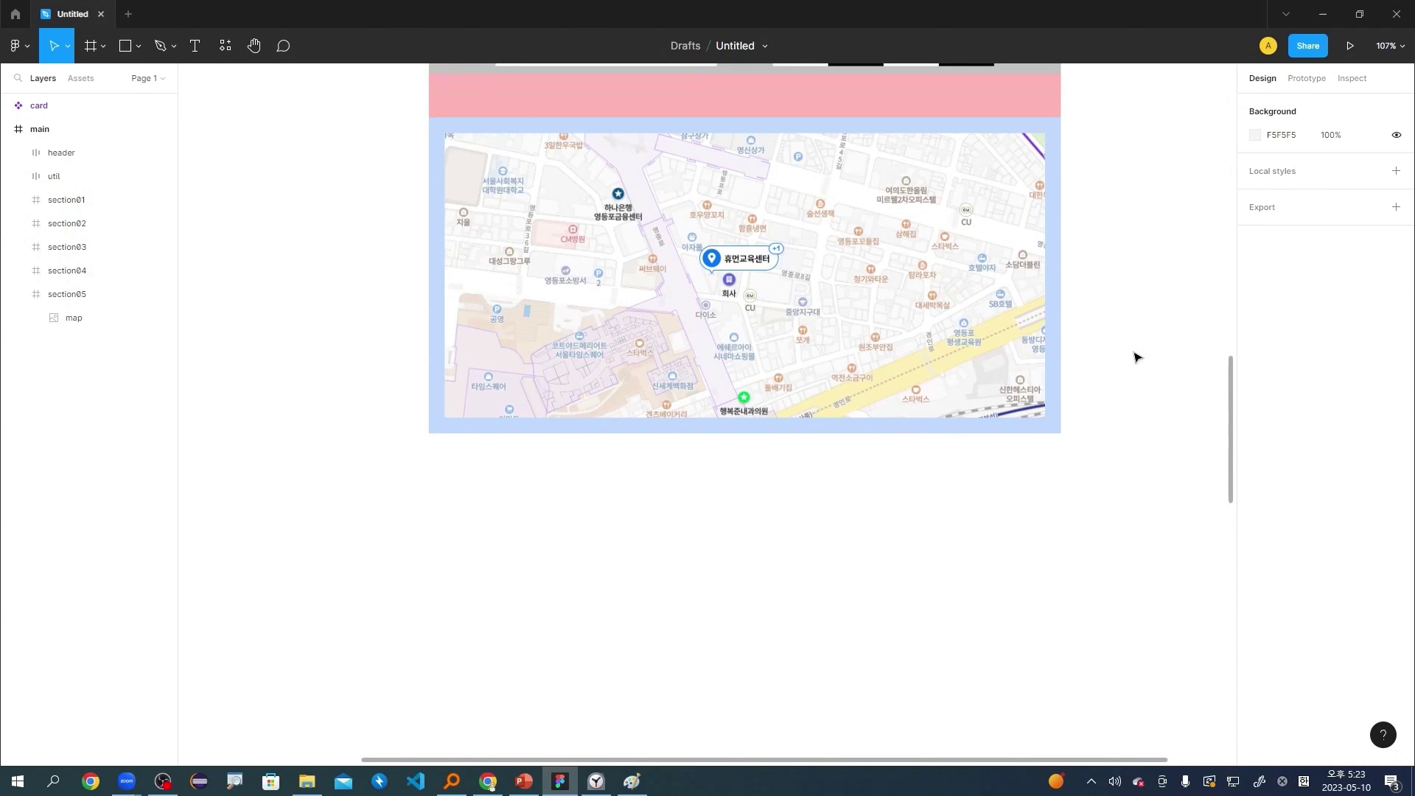
Draw a full-width frame about 1440 by 471 in the empty area of main below section05.
key(h)
ctrl+scroll(1137, 359, down, 4)
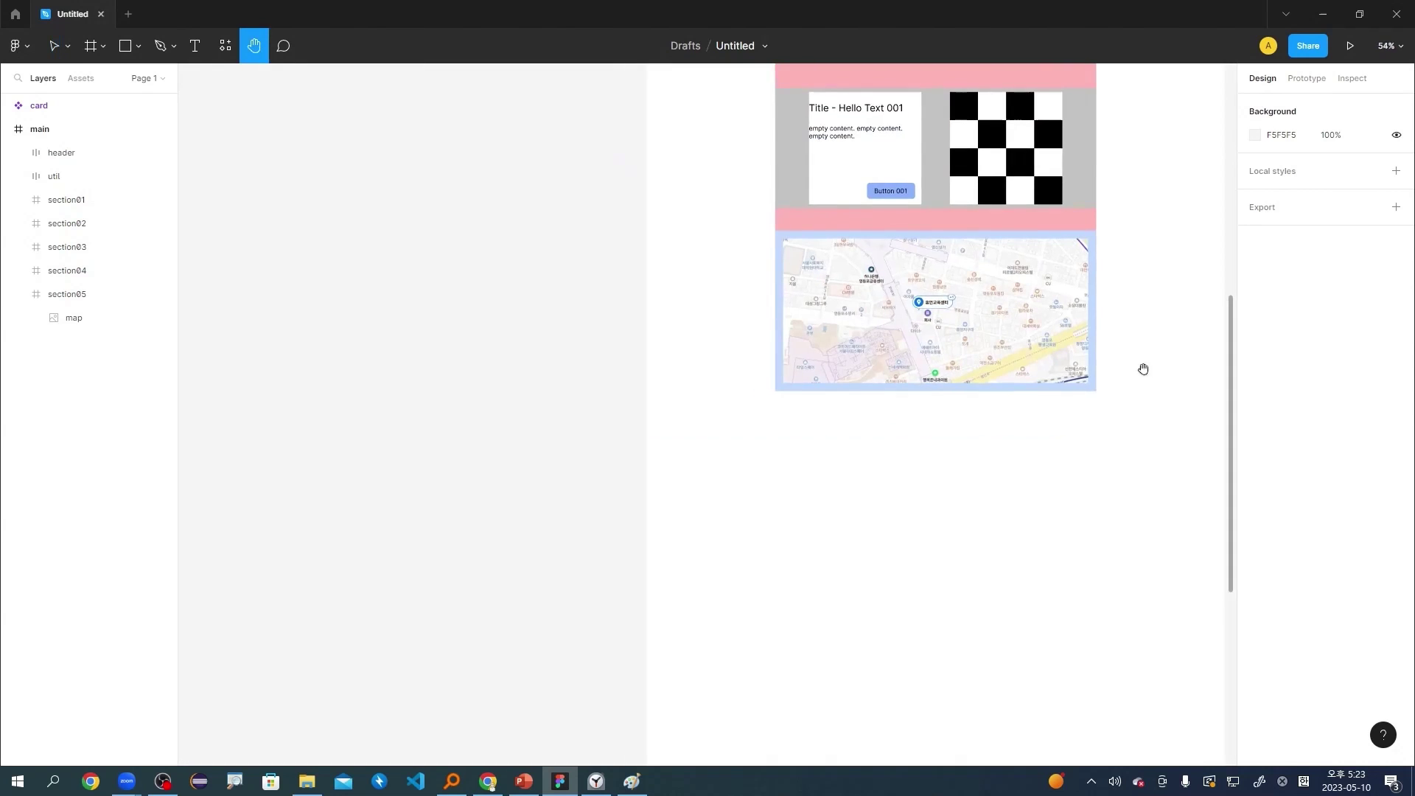
scroll(1137, 364, down, 1)
scroll(1067, 395, down, 1)
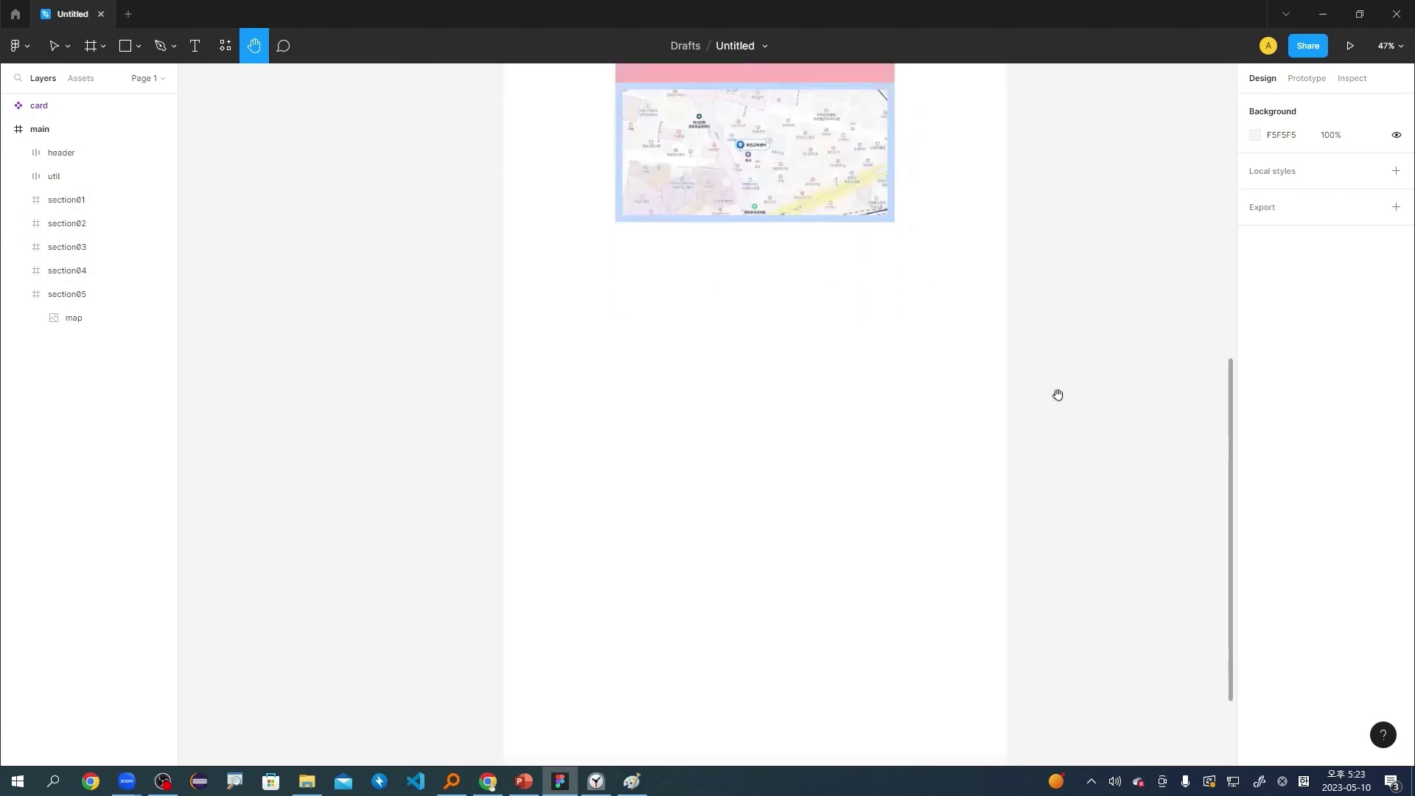
scroll(893, 442, up, 3)
ctrl+scroll(677, 440, up, 3)
click(471, 438)
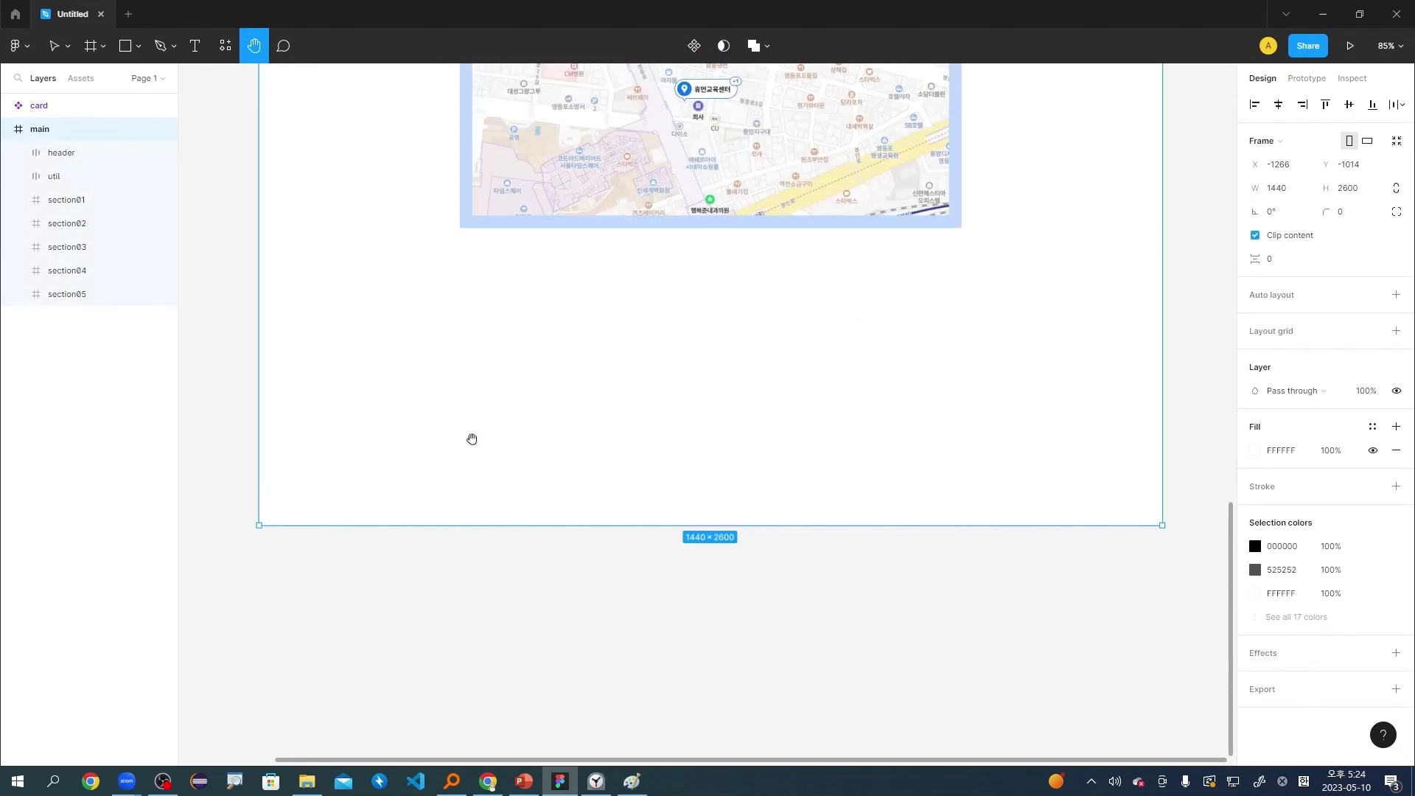
click(103, 46)
click(112, 82)
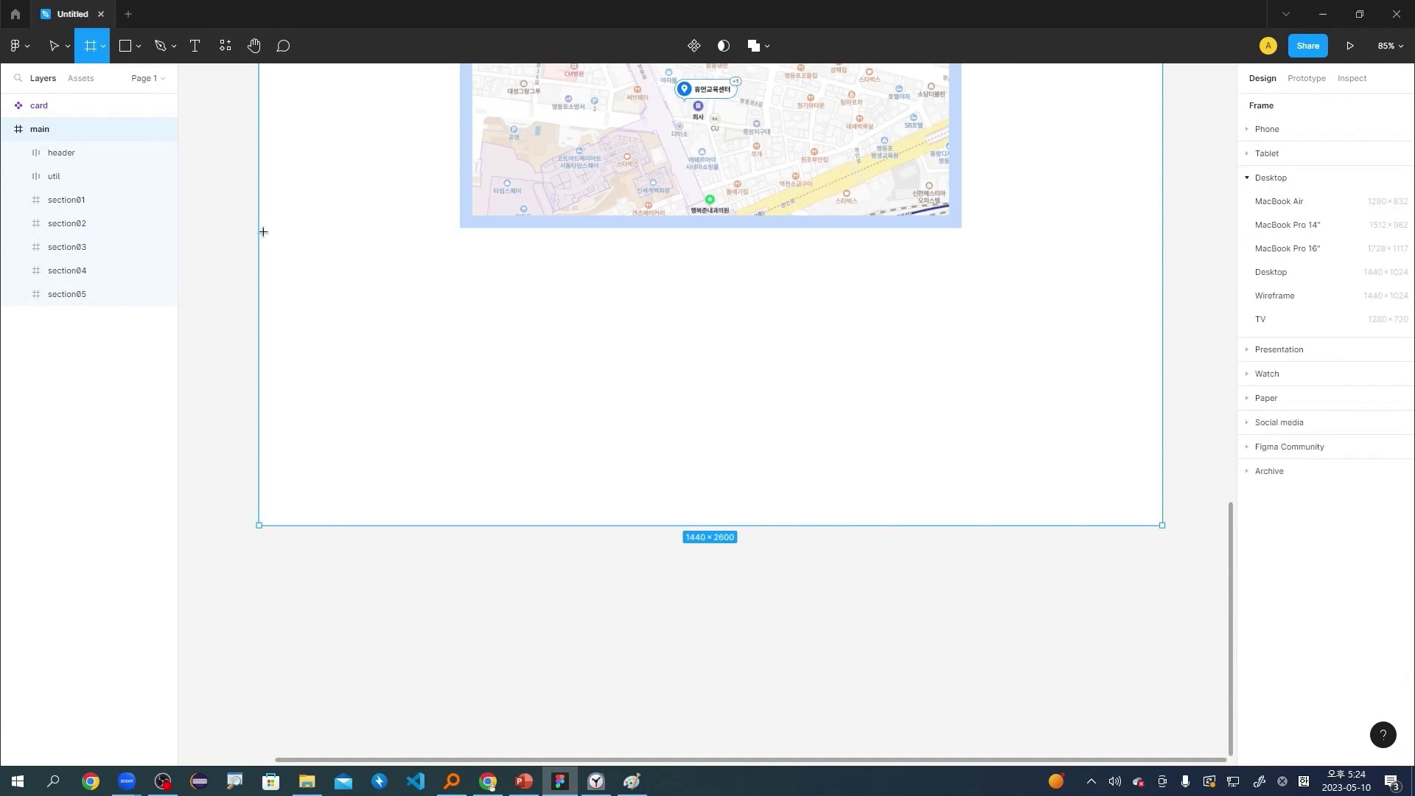
drag(259, 230, 1162, 525)
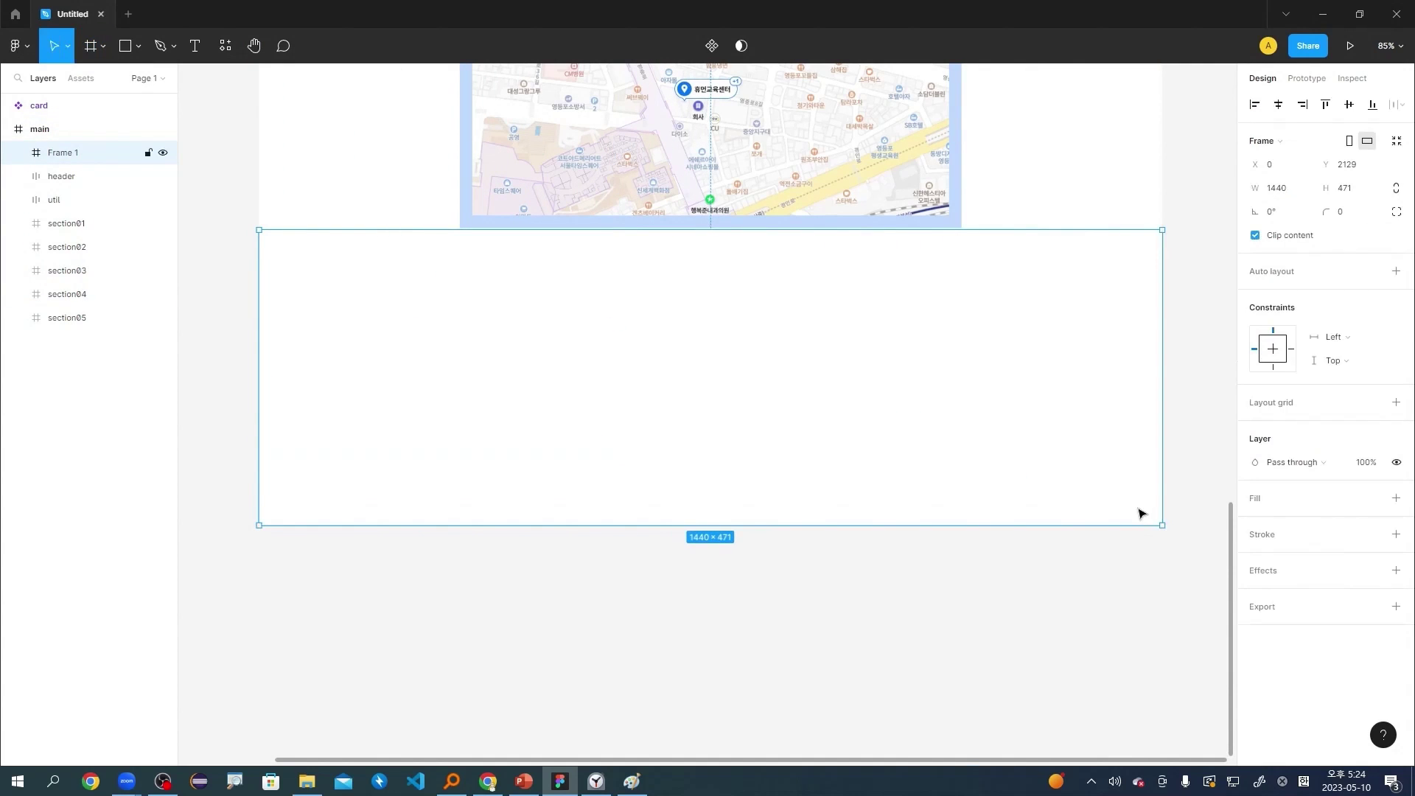
Add a solid fill to the full-width frame and pick the gray A1A1A1 for it.
click(1263, 507)
click(1255, 521)
drag(1076, 442, 1017, 471)
Set the gray frame's height to 480 and move it up to Y 2106.
click(1363, 193)
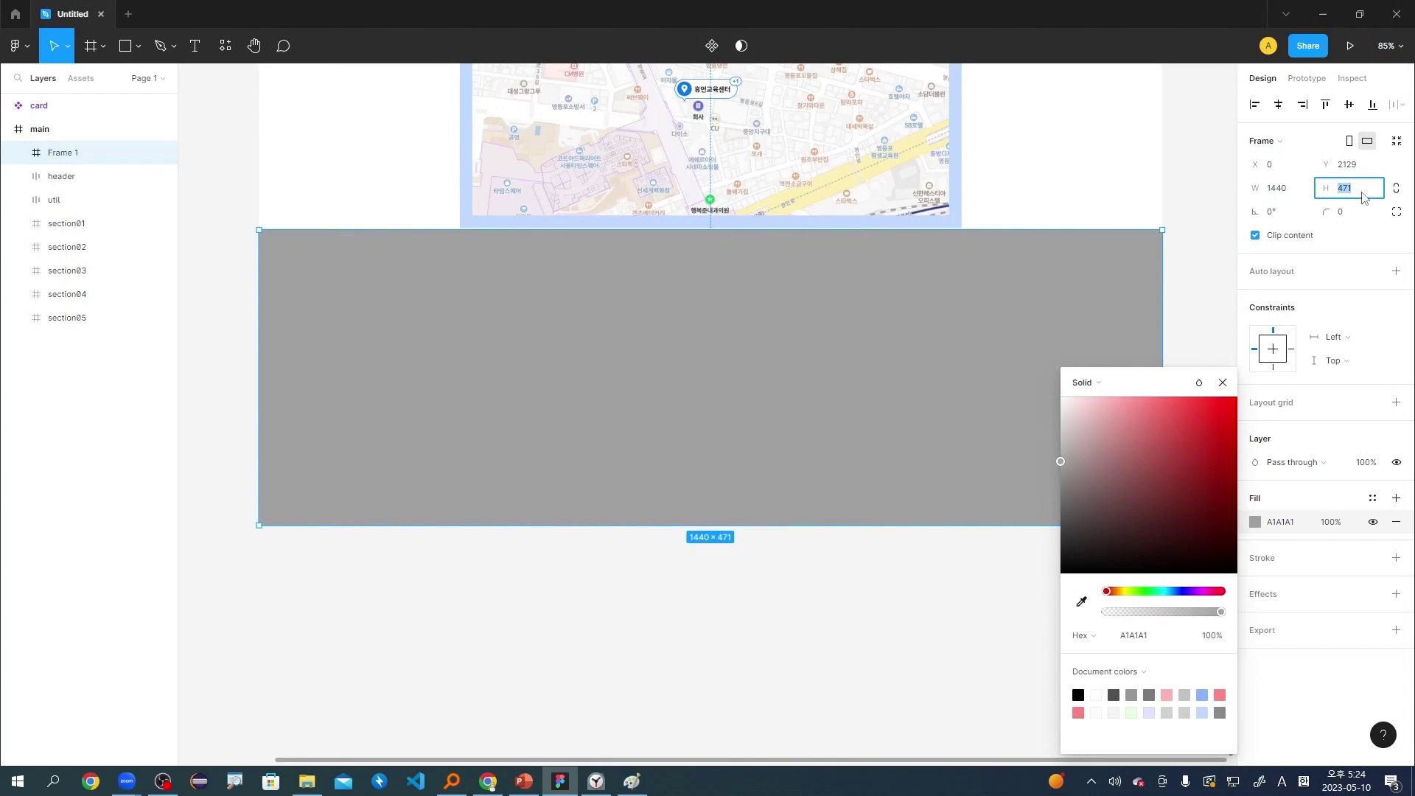
text(480)
key(Return)
drag(935, 319, 929, 321)
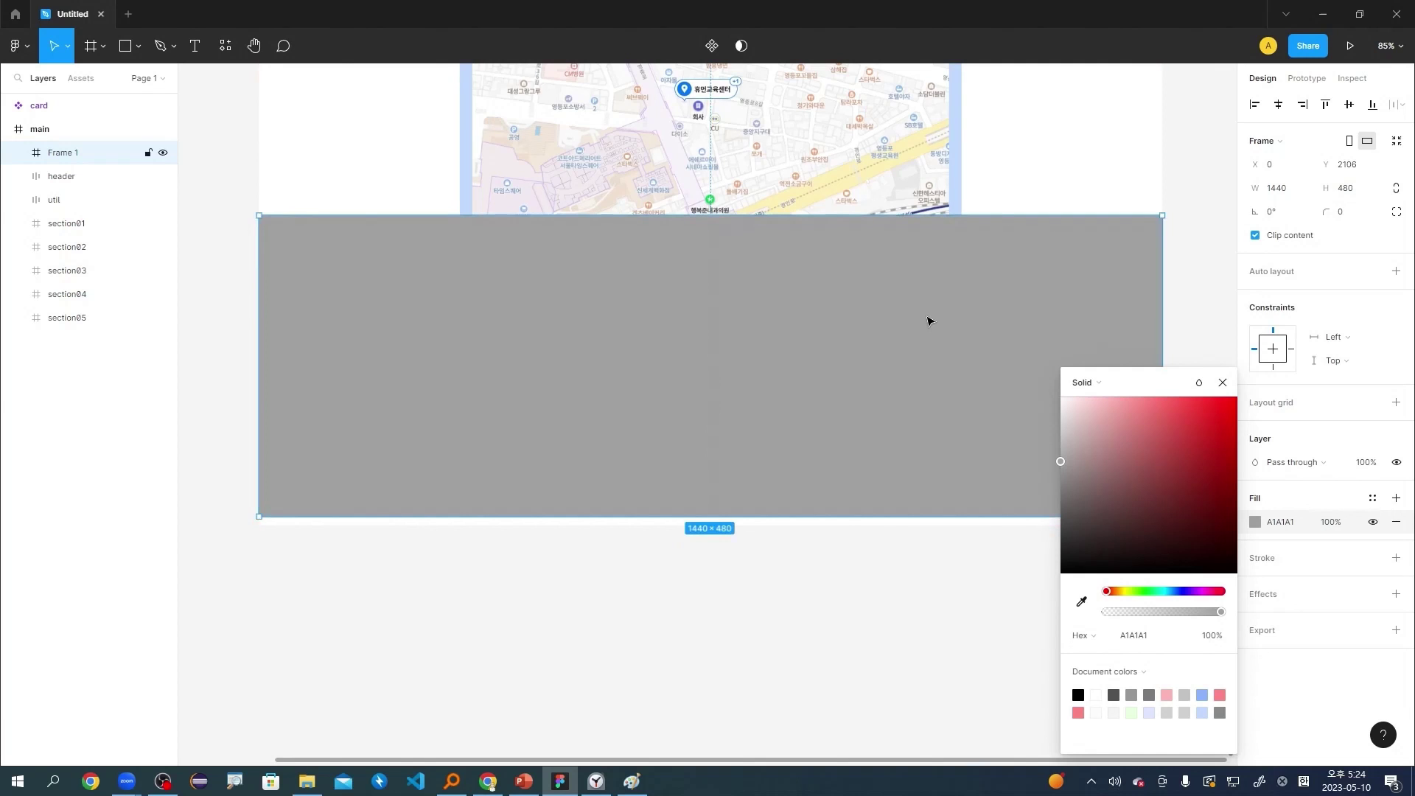
click(811, 623)
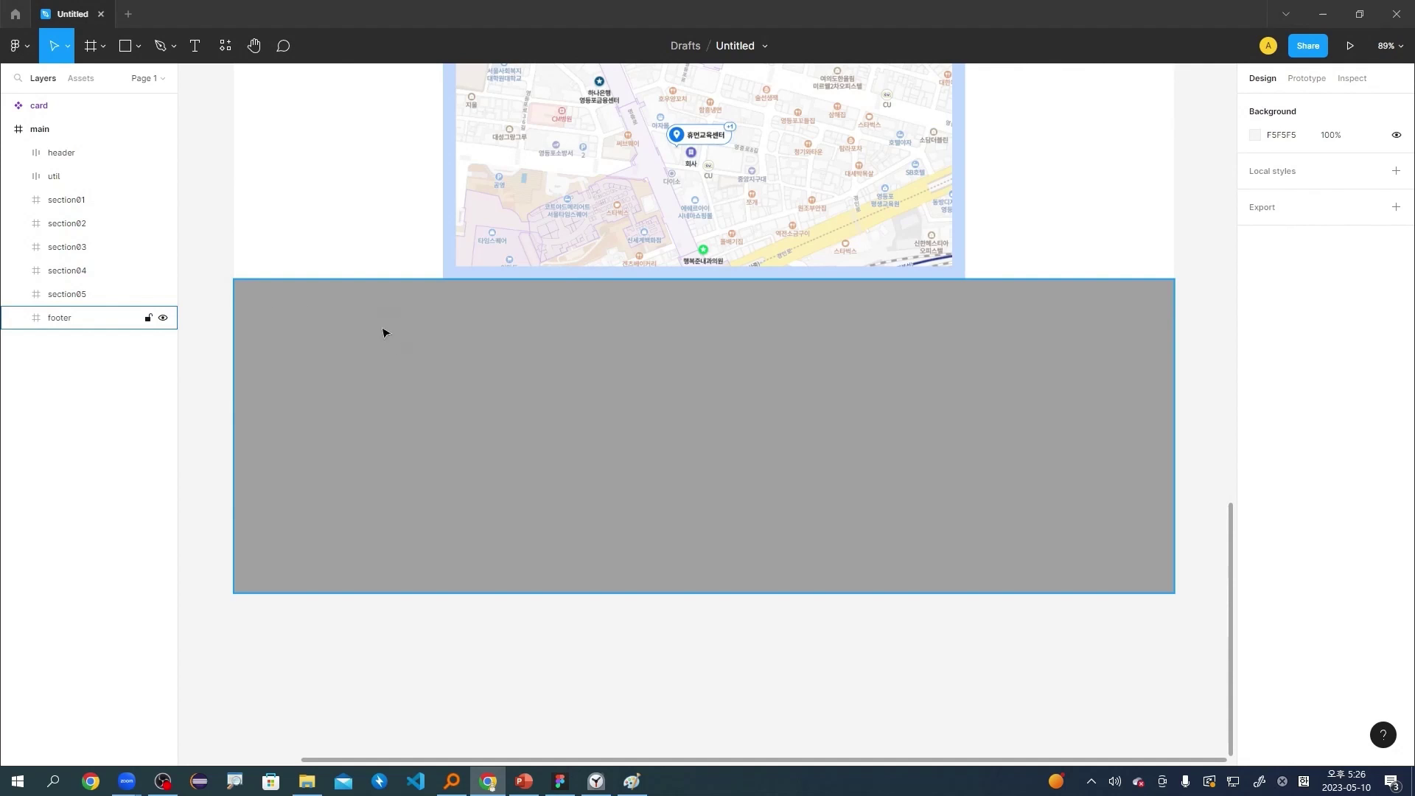
Draw a frame about 755 by 313 inside the gray footer and give it a white FFFFFF fill.
click(103, 45)
click(103, 82)
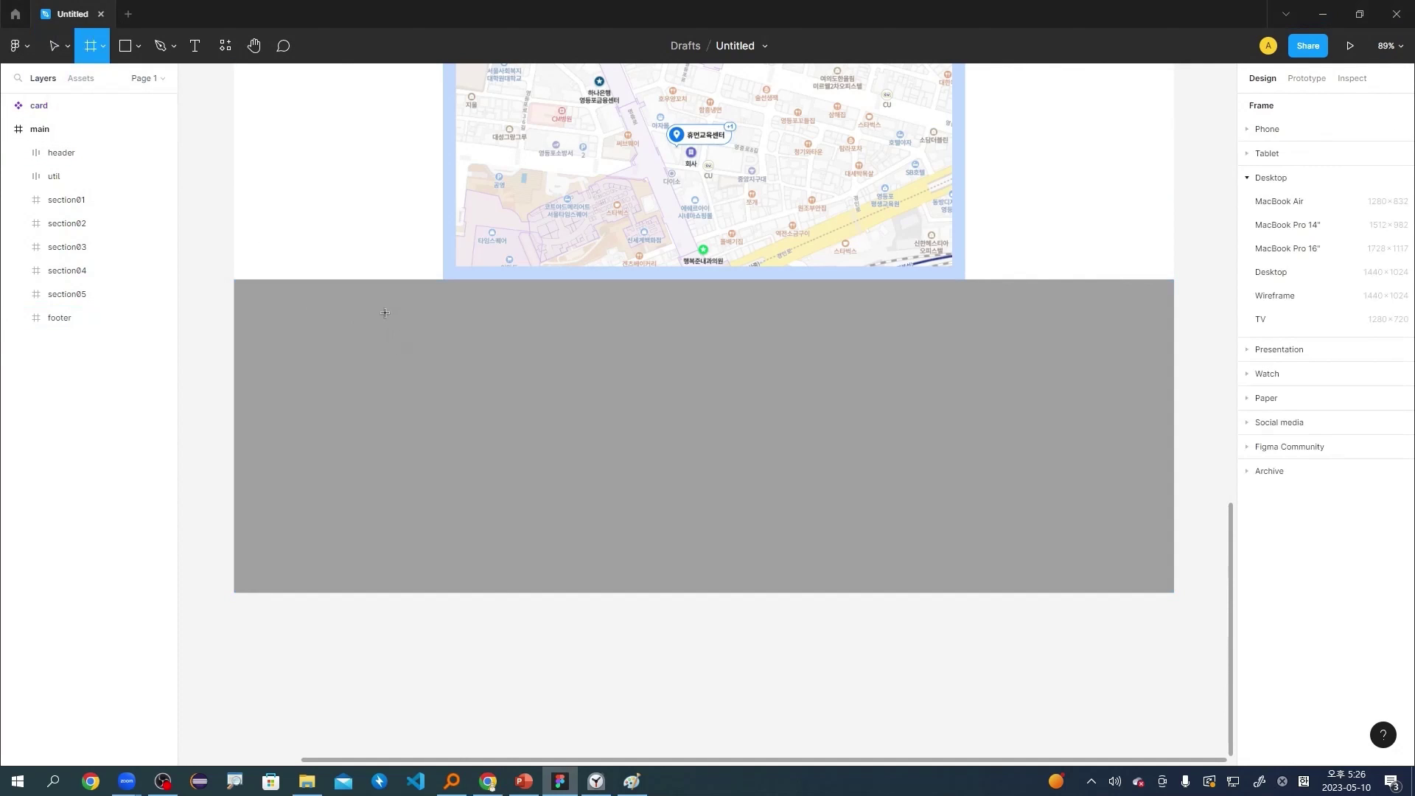
drag(384, 312, 877, 515)
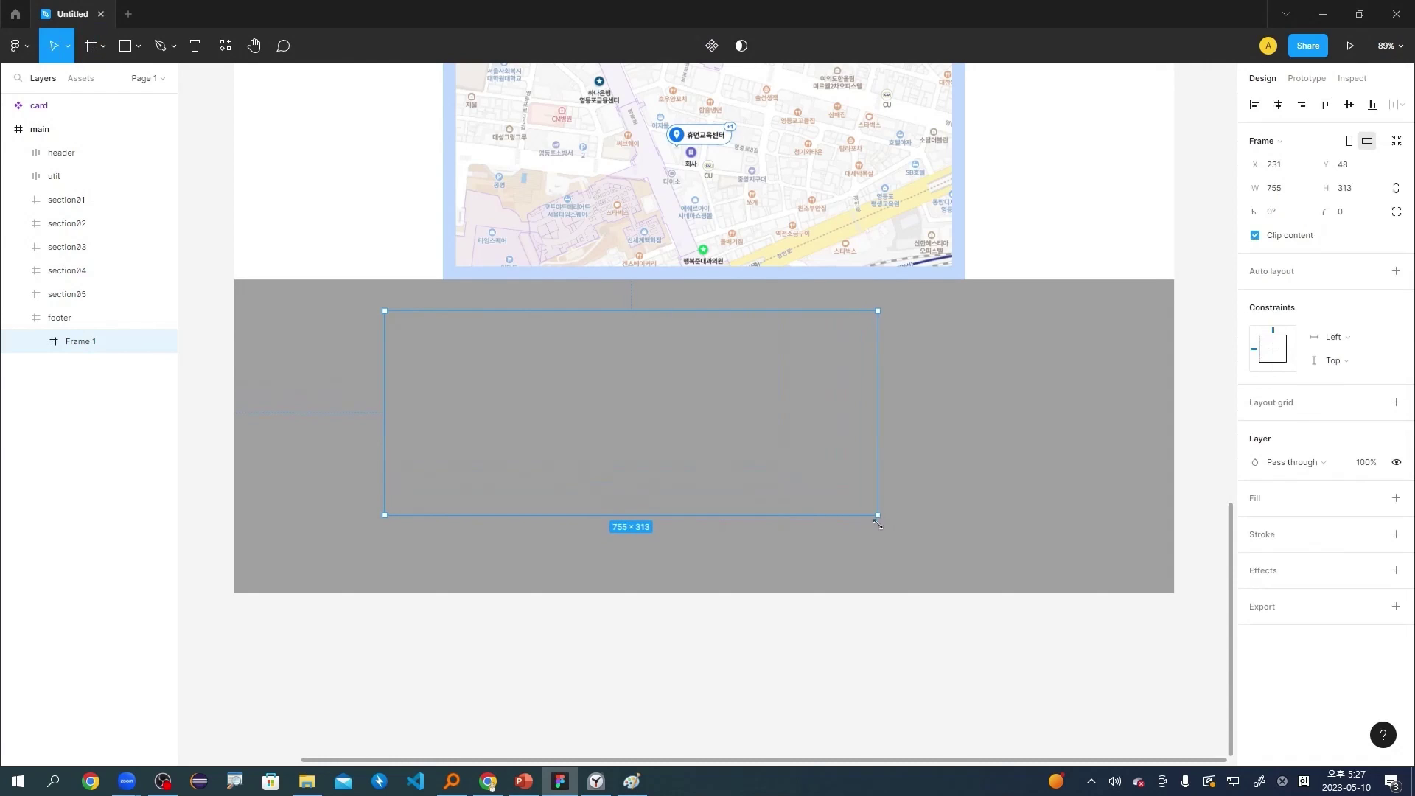
click(1316, 508)
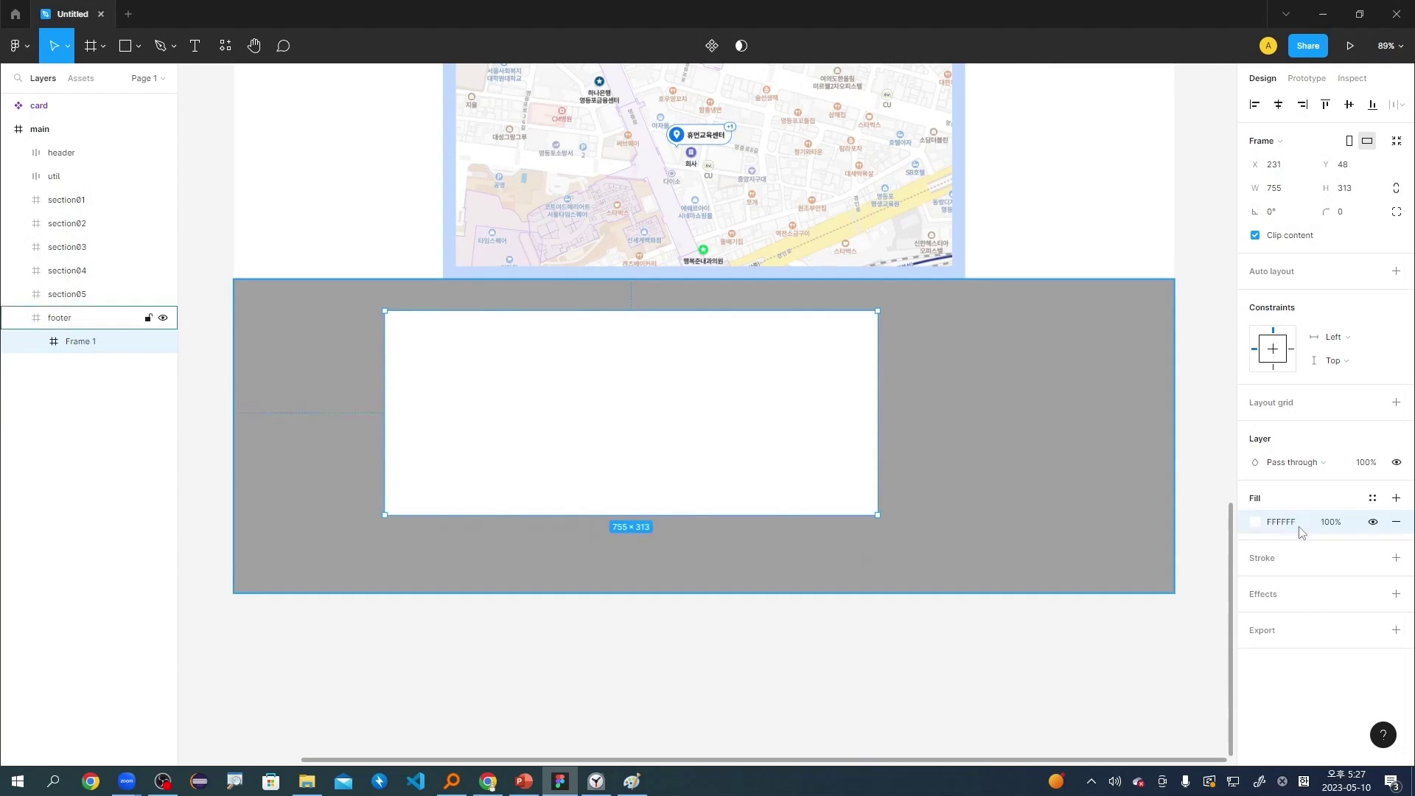
Set the white frame's height to 320 and its width to 720.
click(1368, 193)
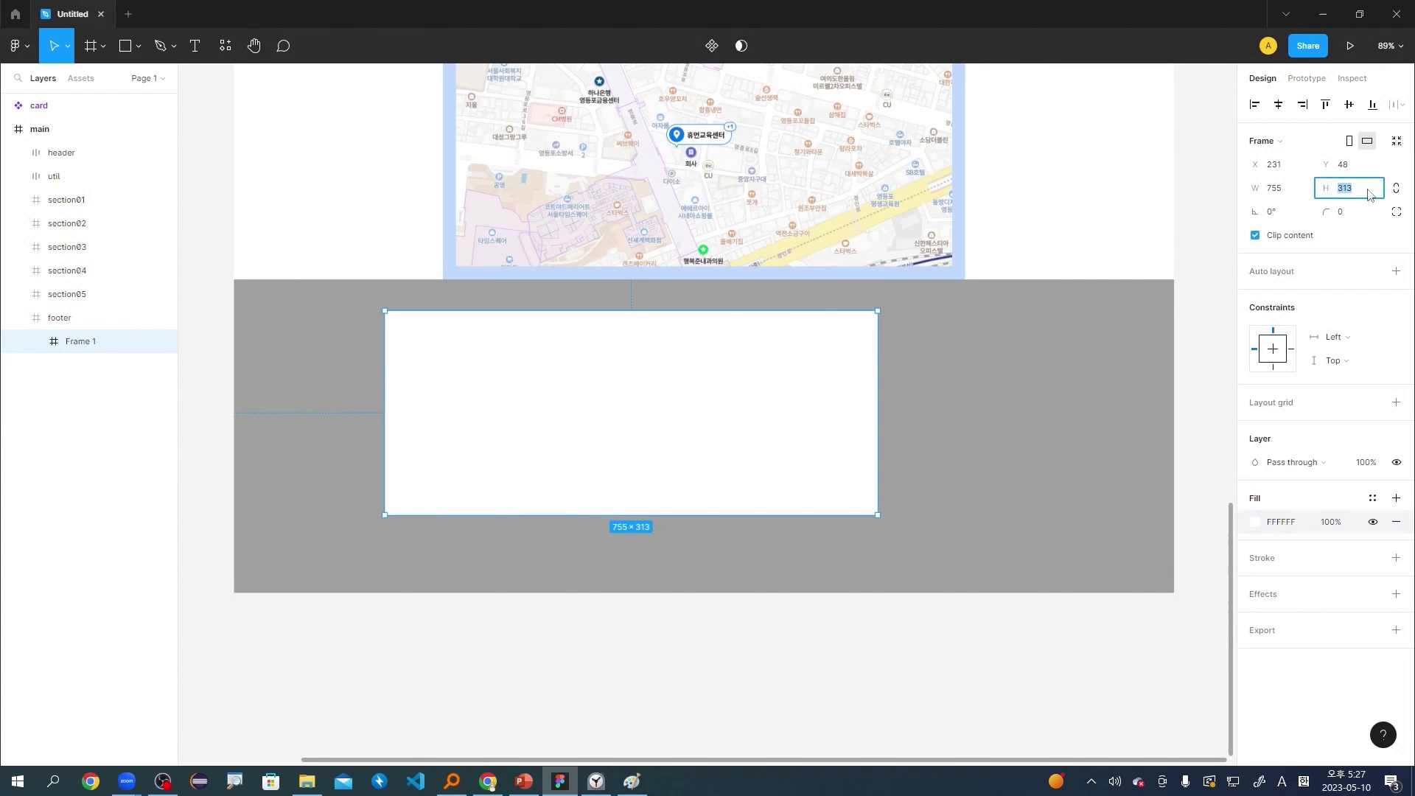
text(320)
key(Return)
click(1300, 188)
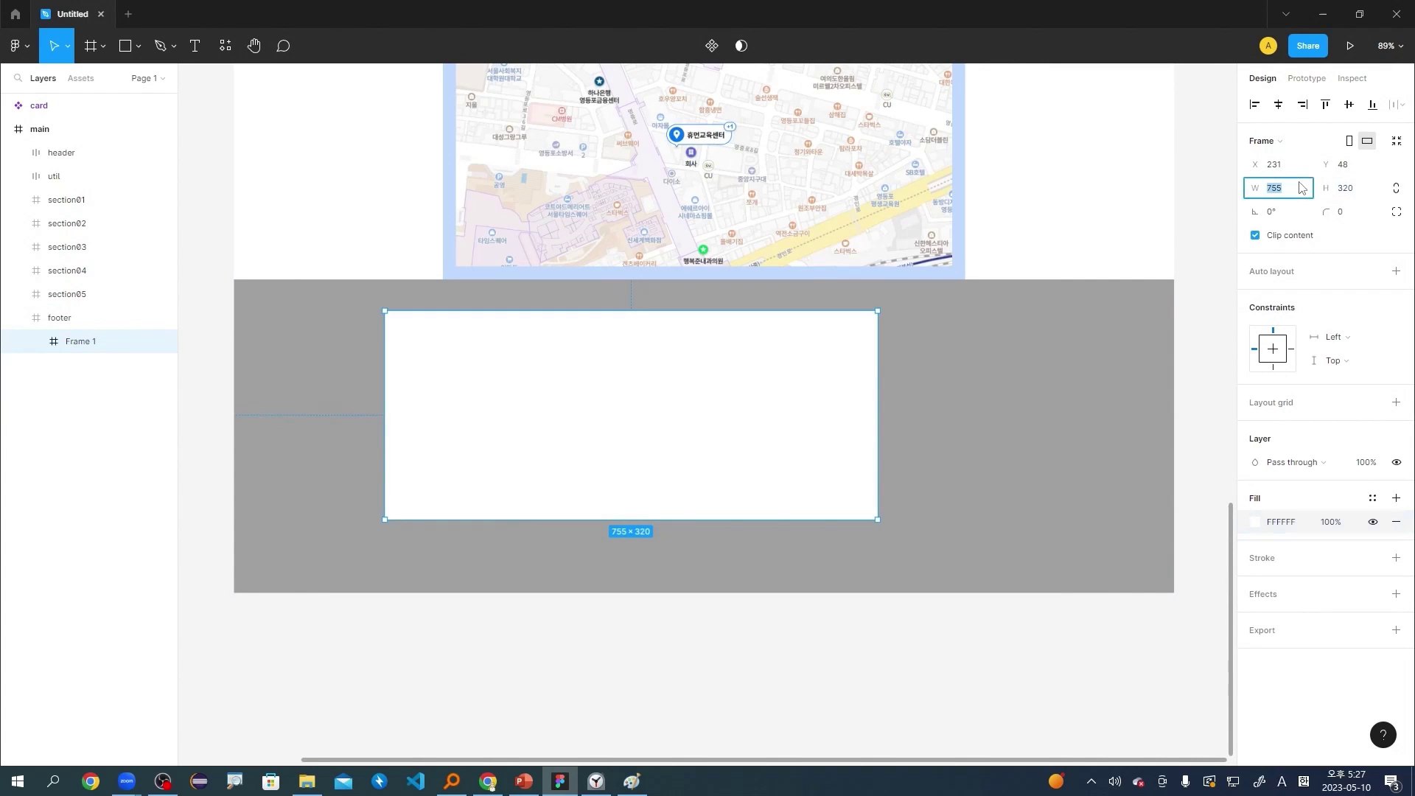
text(720)
key(Return)
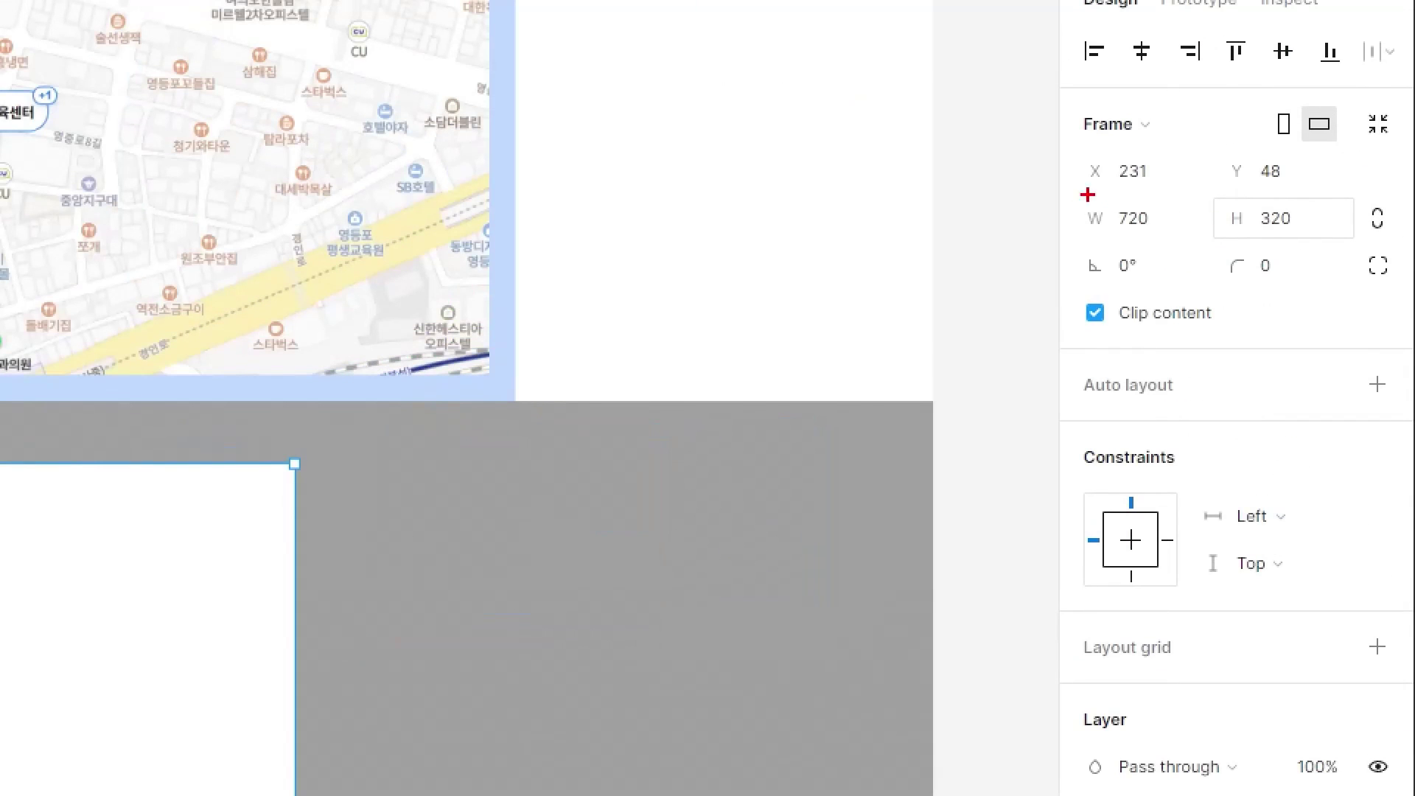
drag(1238, 166, 1398, 207)
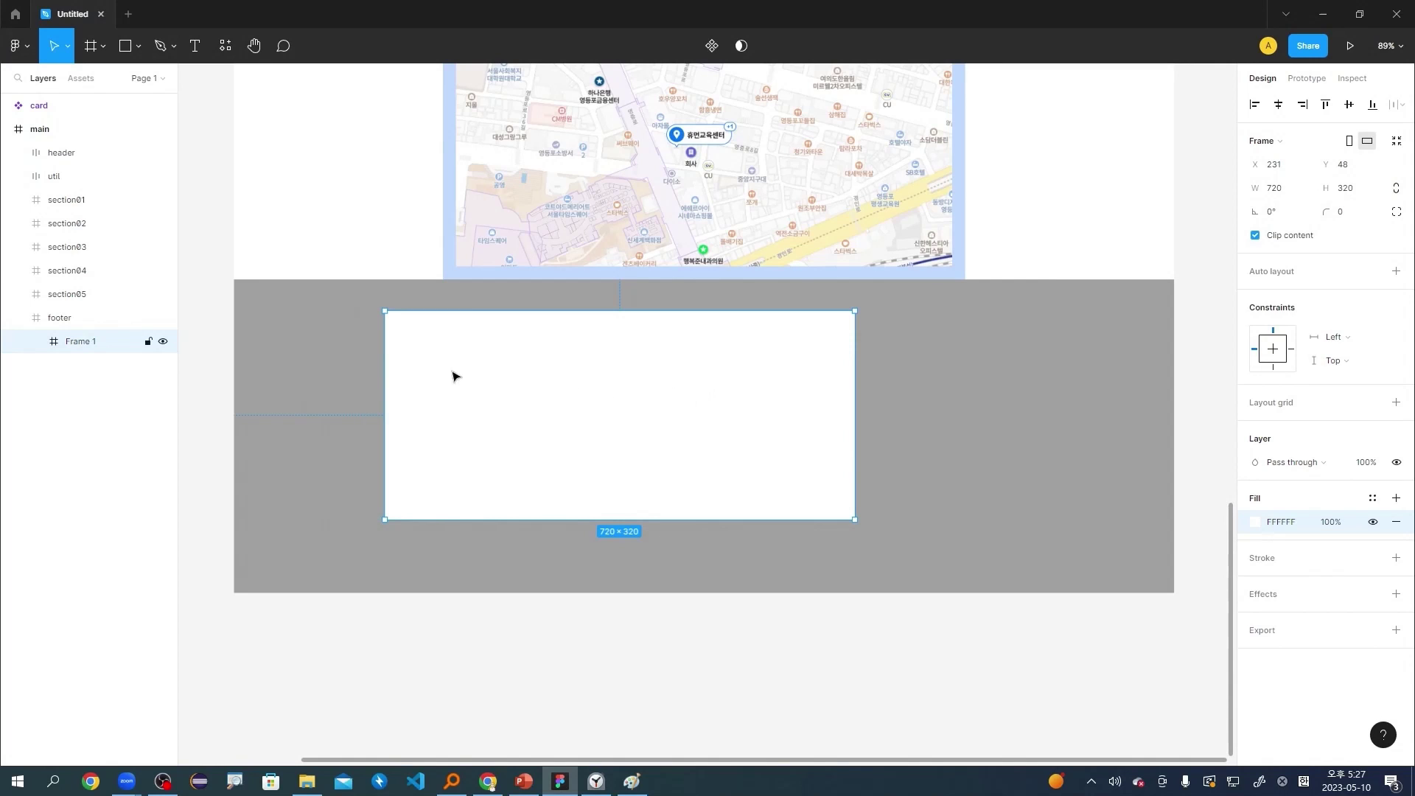
Draw a frame about 180 by 260 inside the left part of the white frame and fill it with pink FFB6B6.
key(f)
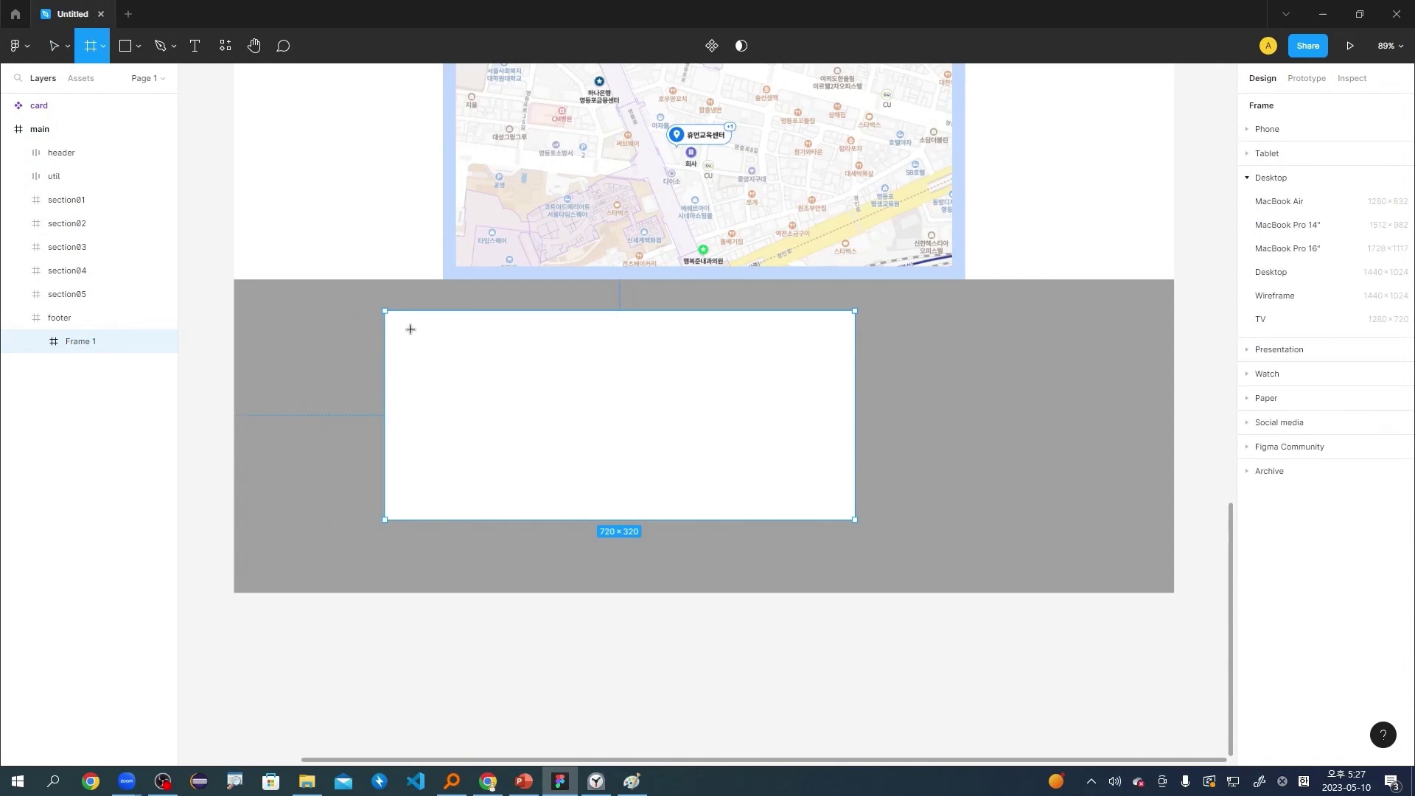
drag(411, 329, 527, 500)
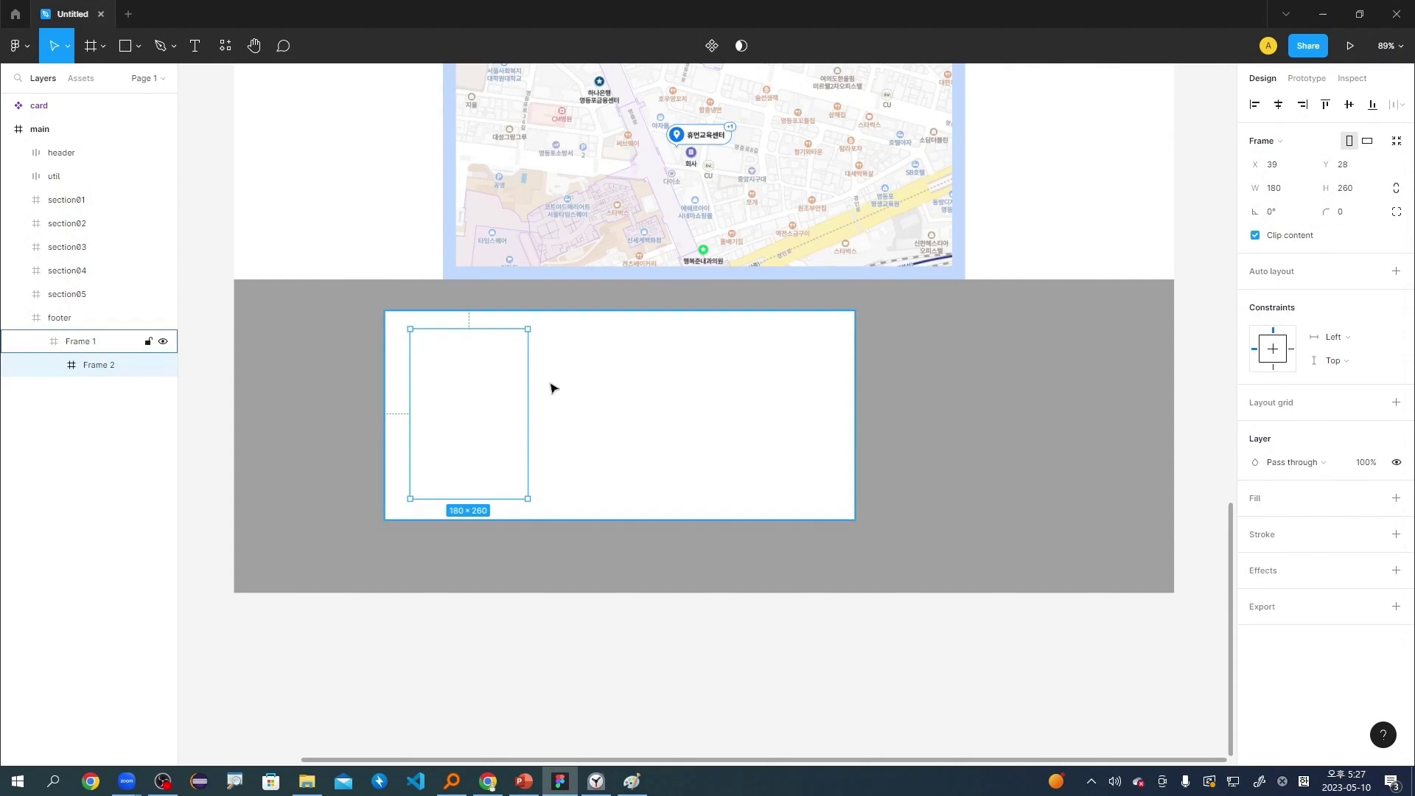
click(1279, 504)
click(1254, 522)
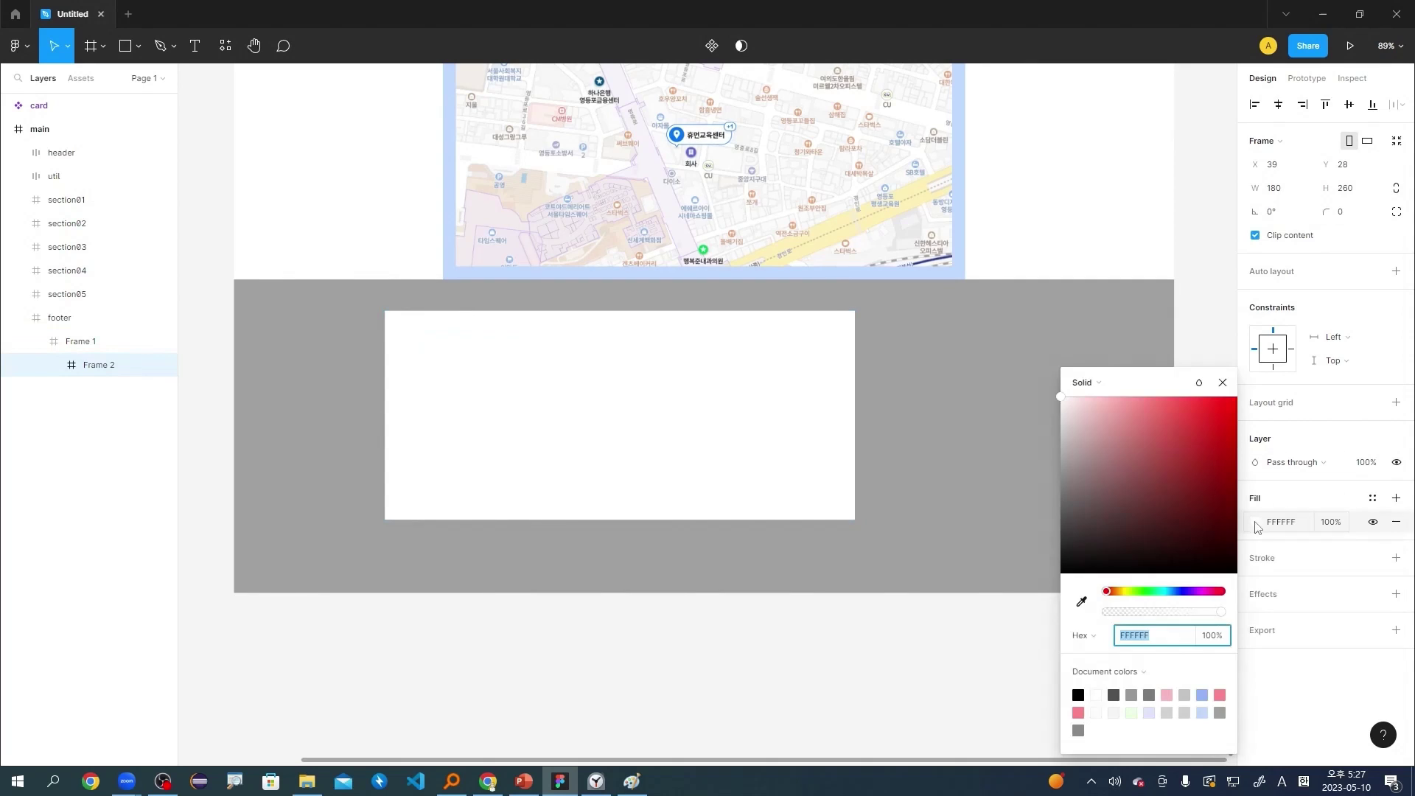
drag(1094, 402, 1111, 397)
Duplicate the pink frame twice to form a row of three inside the white frame, spaced about 25 apart.
drag(508, 409, 759, 404)
click(719, 665)
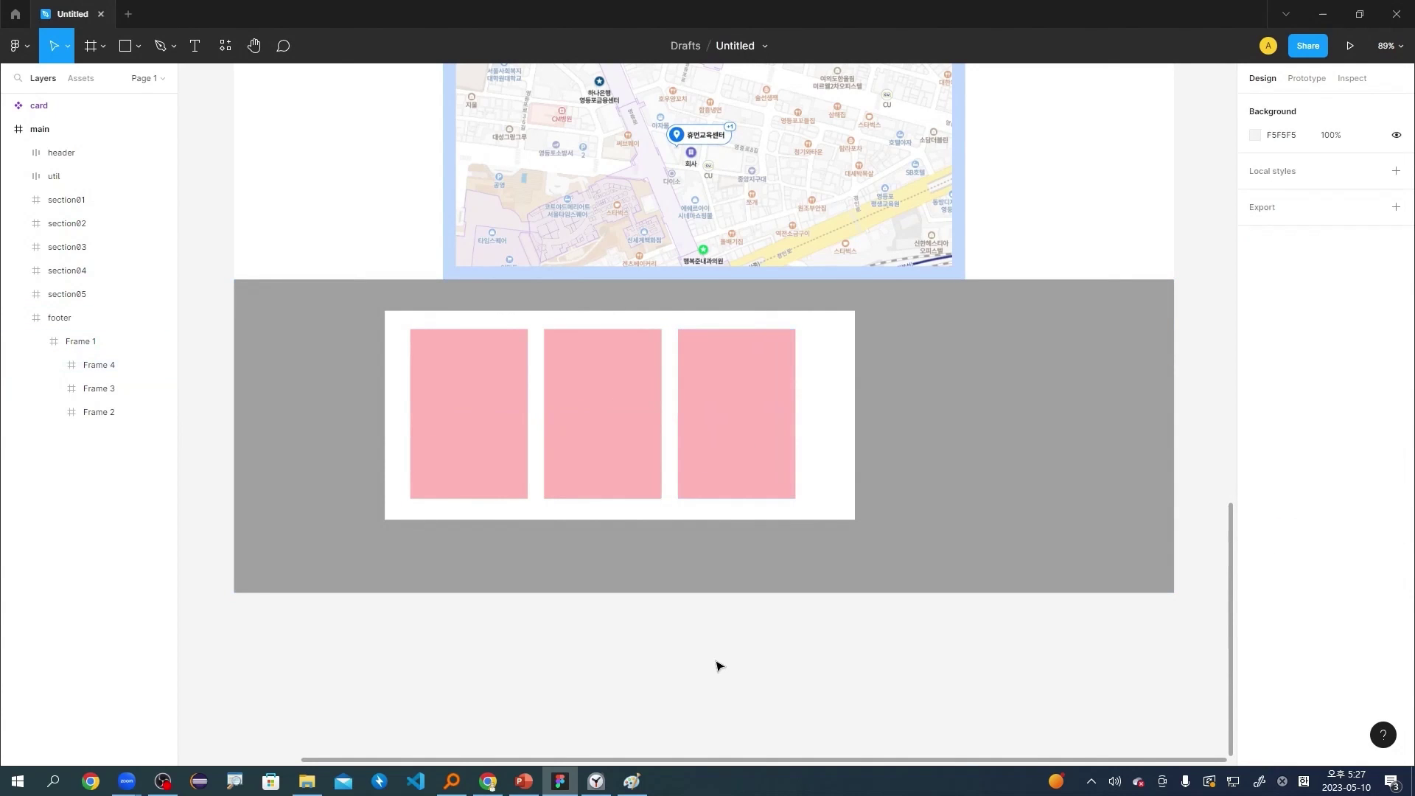
click(504, 408)
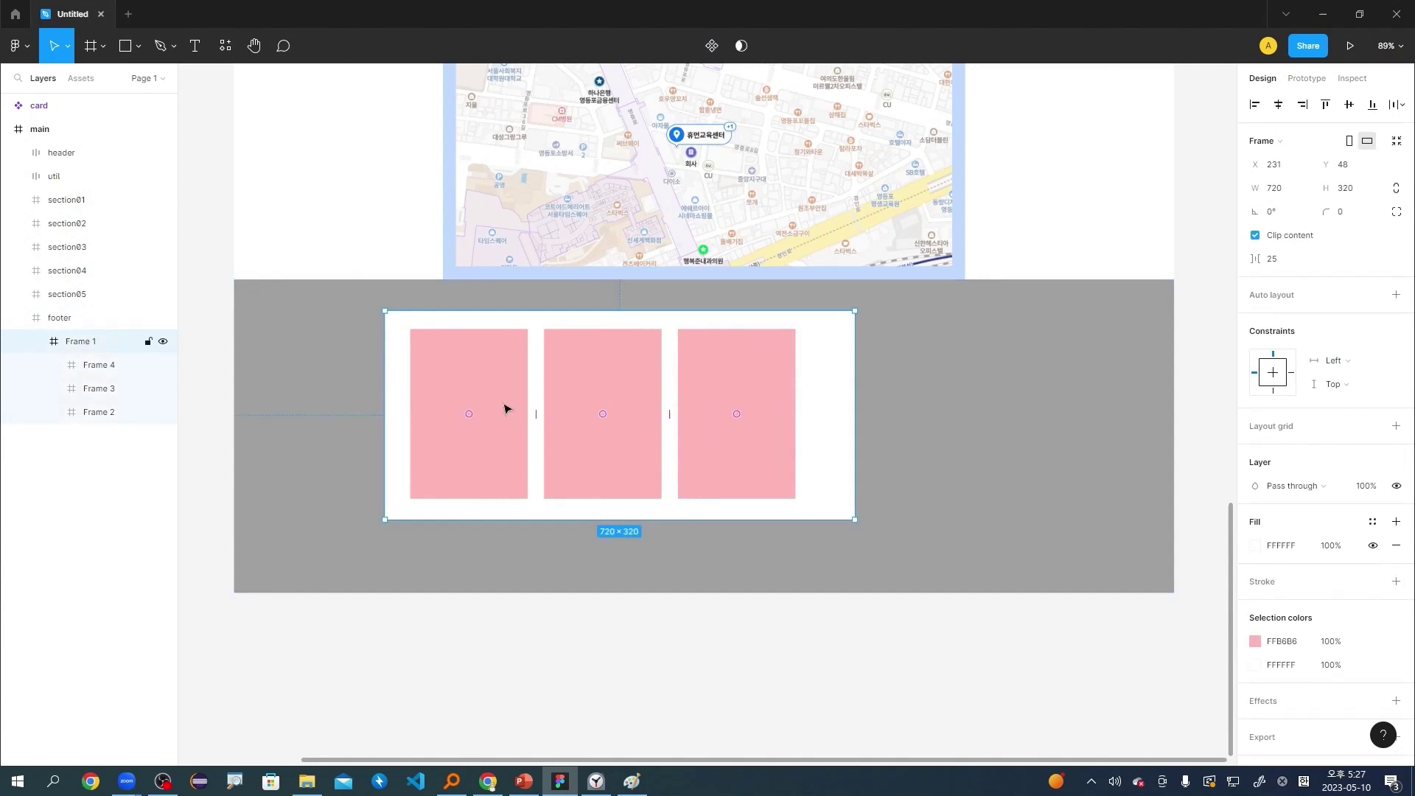
click(506, 406)
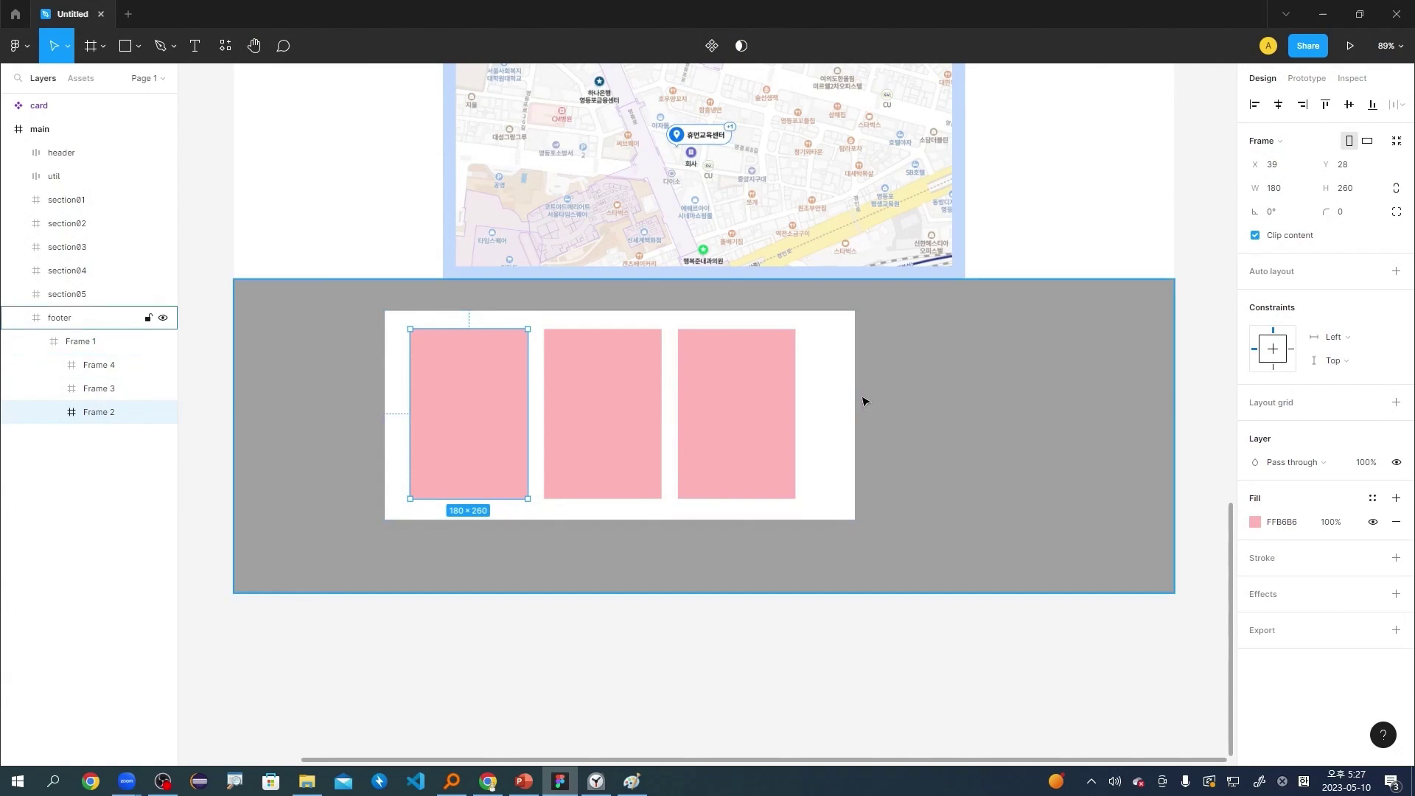
Rename the white frame in the footer as "site map".
click(832, 409)
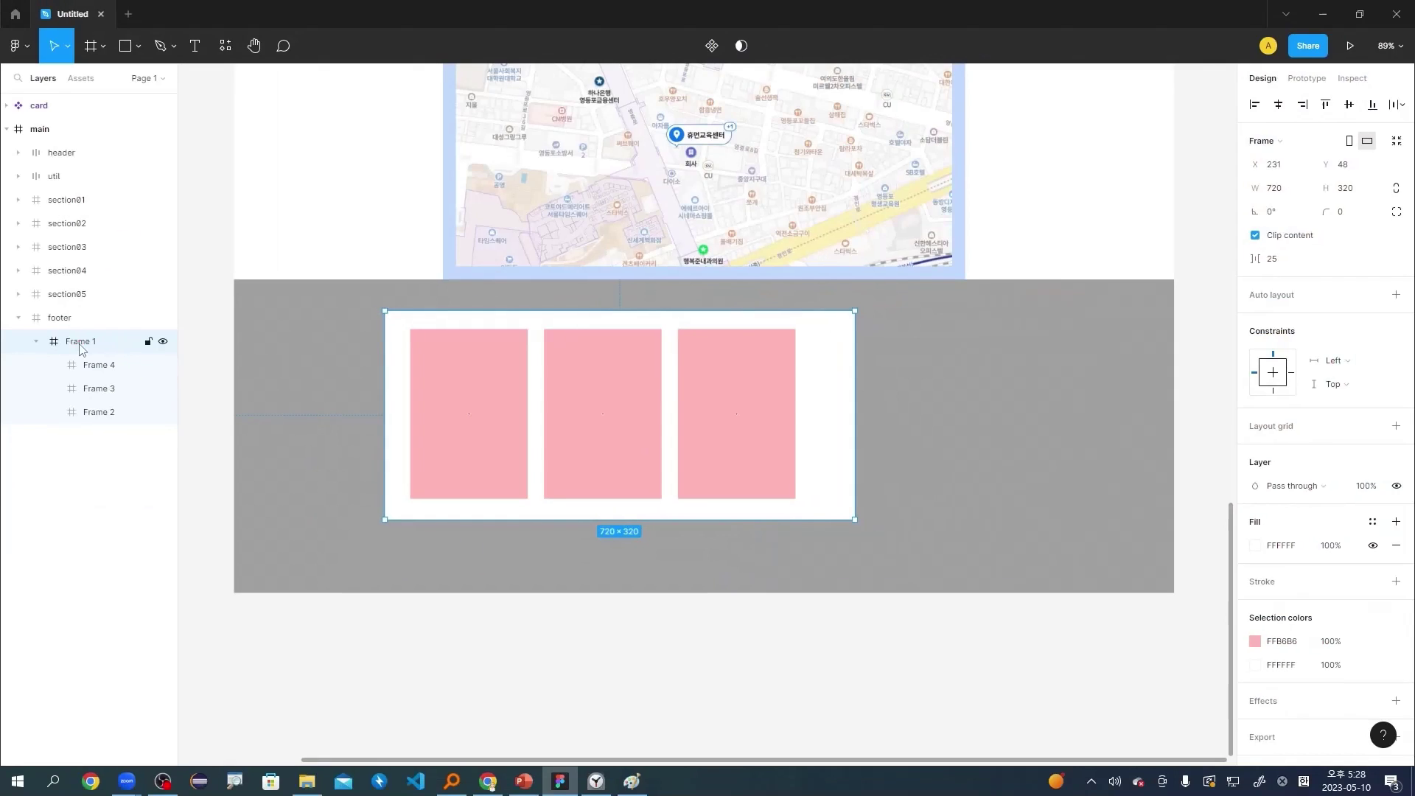
double_click(81, 345)
text(s)
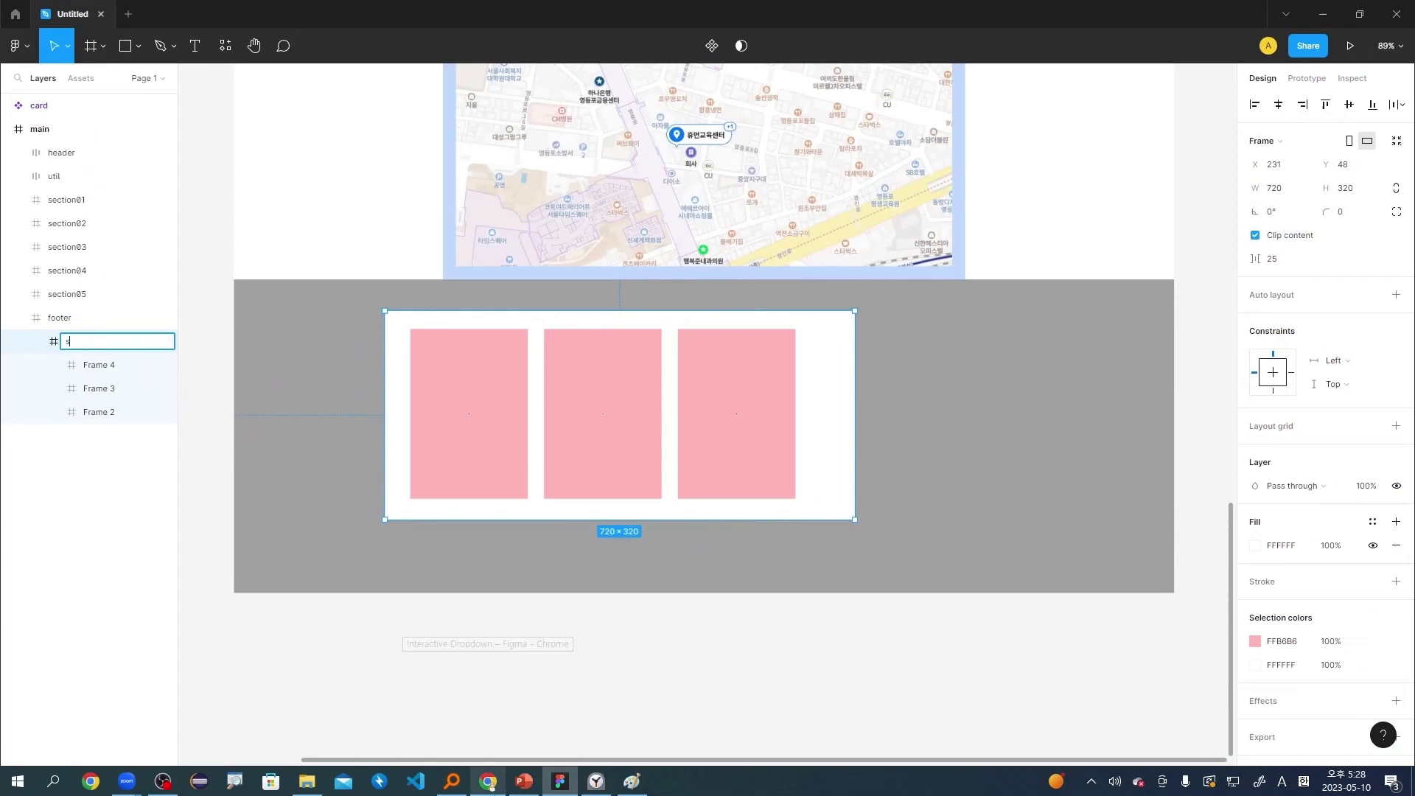
text(ite map)
key(Return)
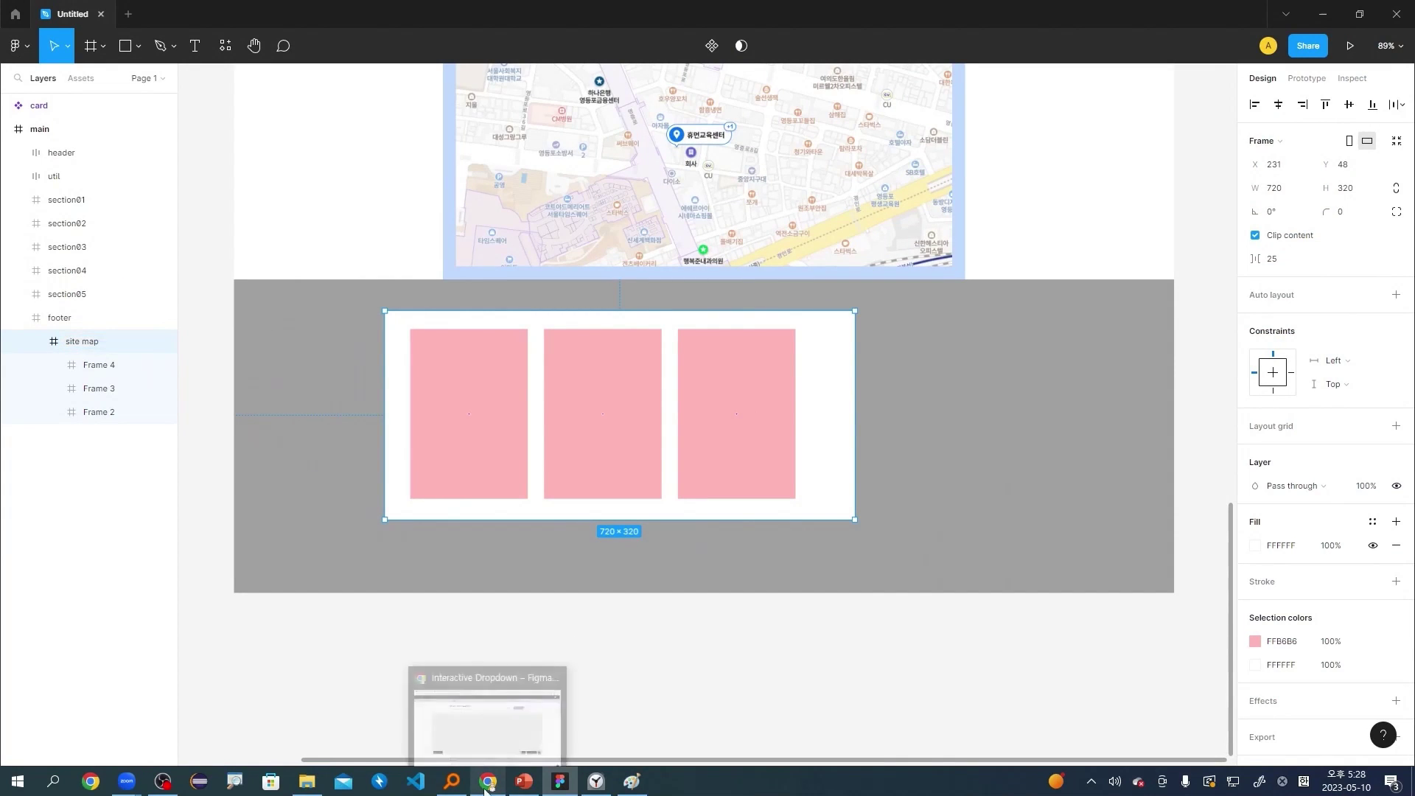
Rename Frame 4 as board, Frame 3 as gallery and Frame 2 as about.
double_click(99, 365)
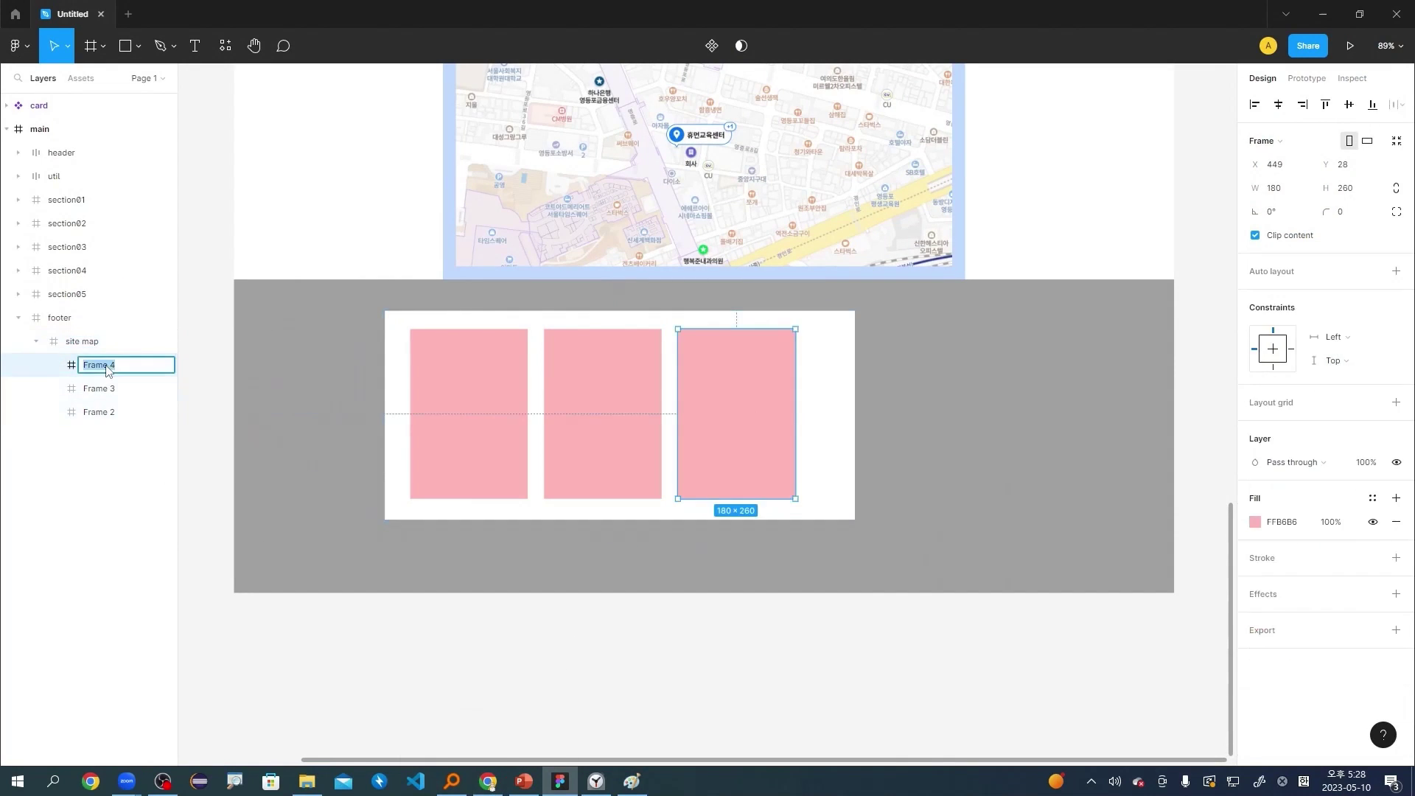
text(board)
key(Return)
double_click(99, 389)
text(gr)
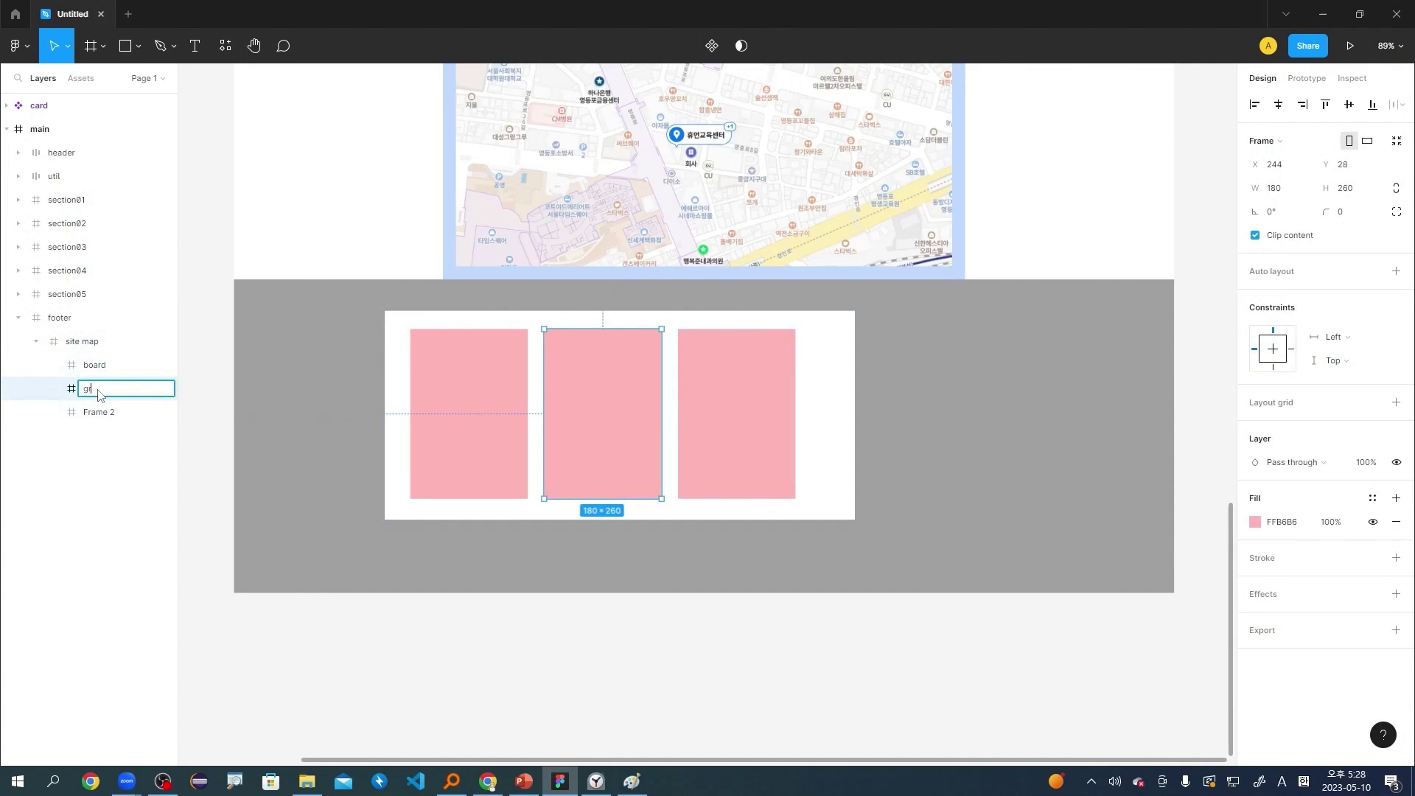
text(llery)
key(Return)
double_click(98, 412)
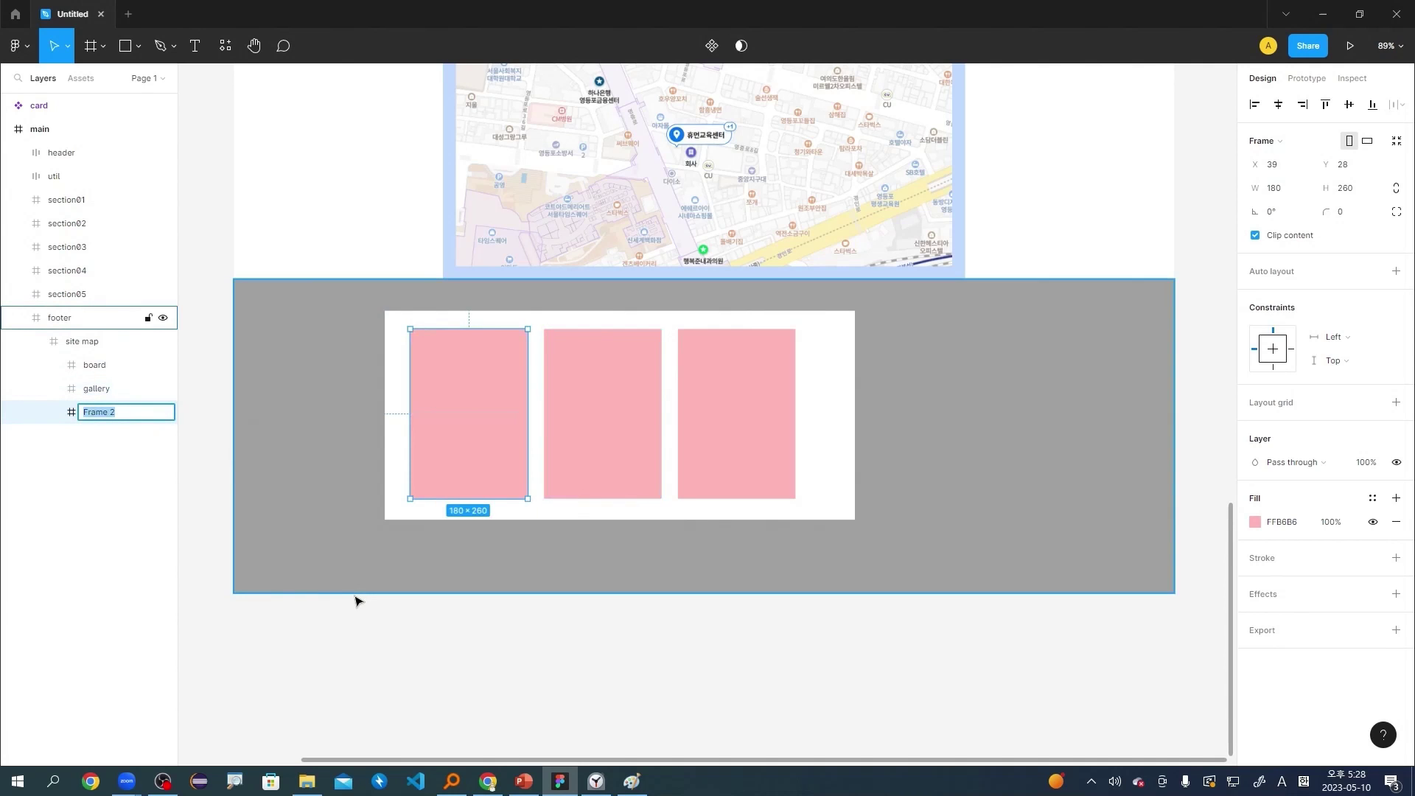
text(about)
key(Return)
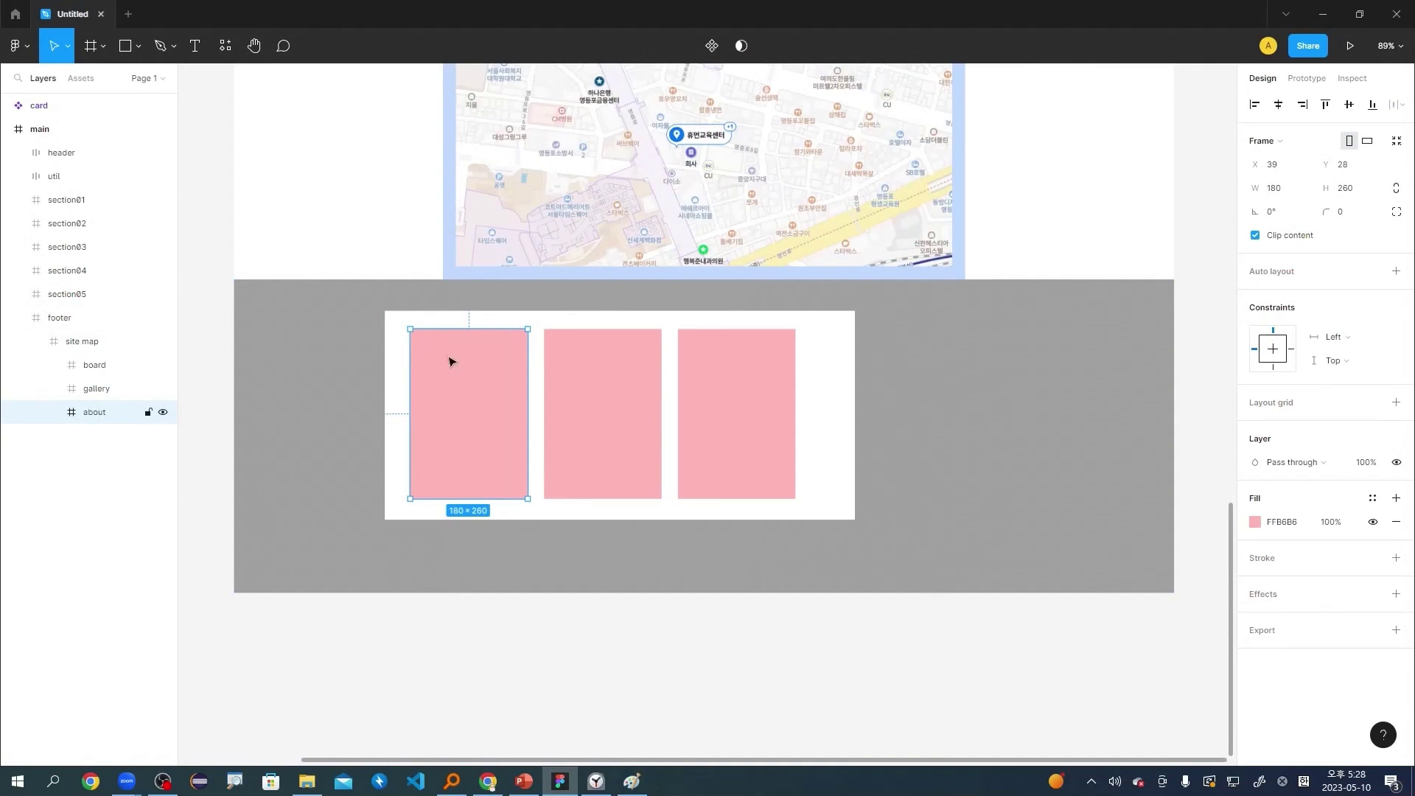
Add a "Board" text box about 131 by 38 atop the first pink frame and duplicate it twice below at 12 spacing.
key(t)
drag(423, 338, 510, 364)
text(Board)
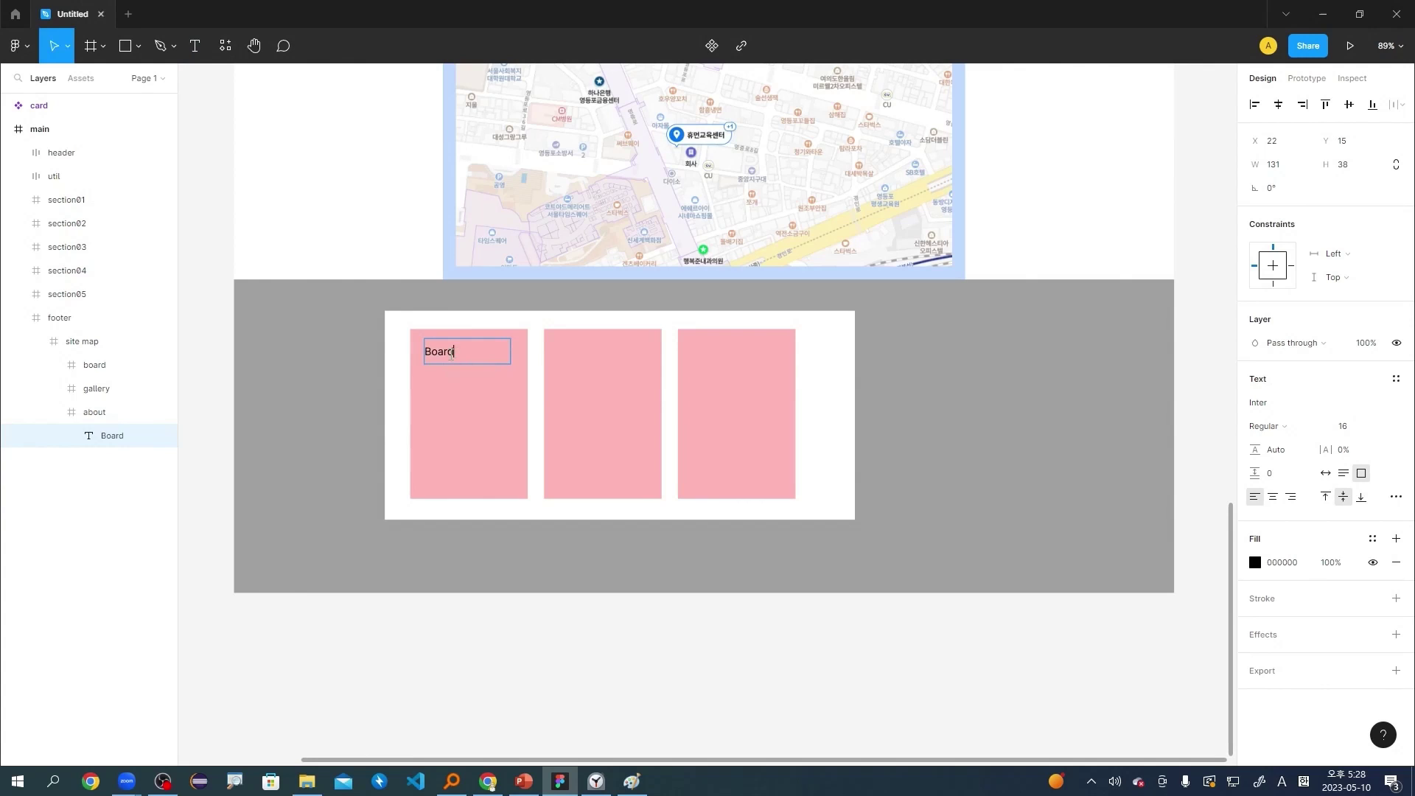
key(Escape)
drag(454, 383, 459, 425)
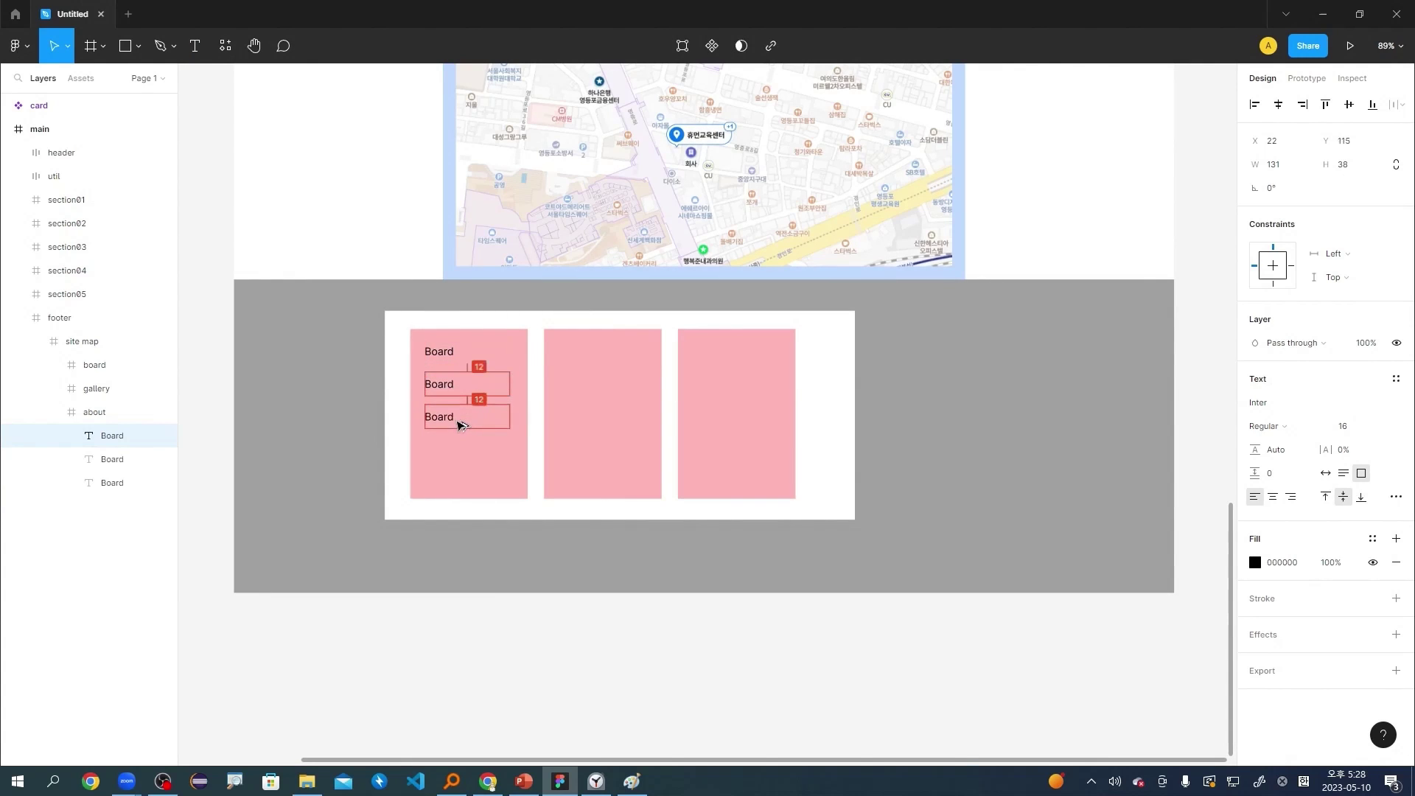
Change the second and third texts in the first pink frame to 공지사항 and 자유 게시판.
click(458, 387)
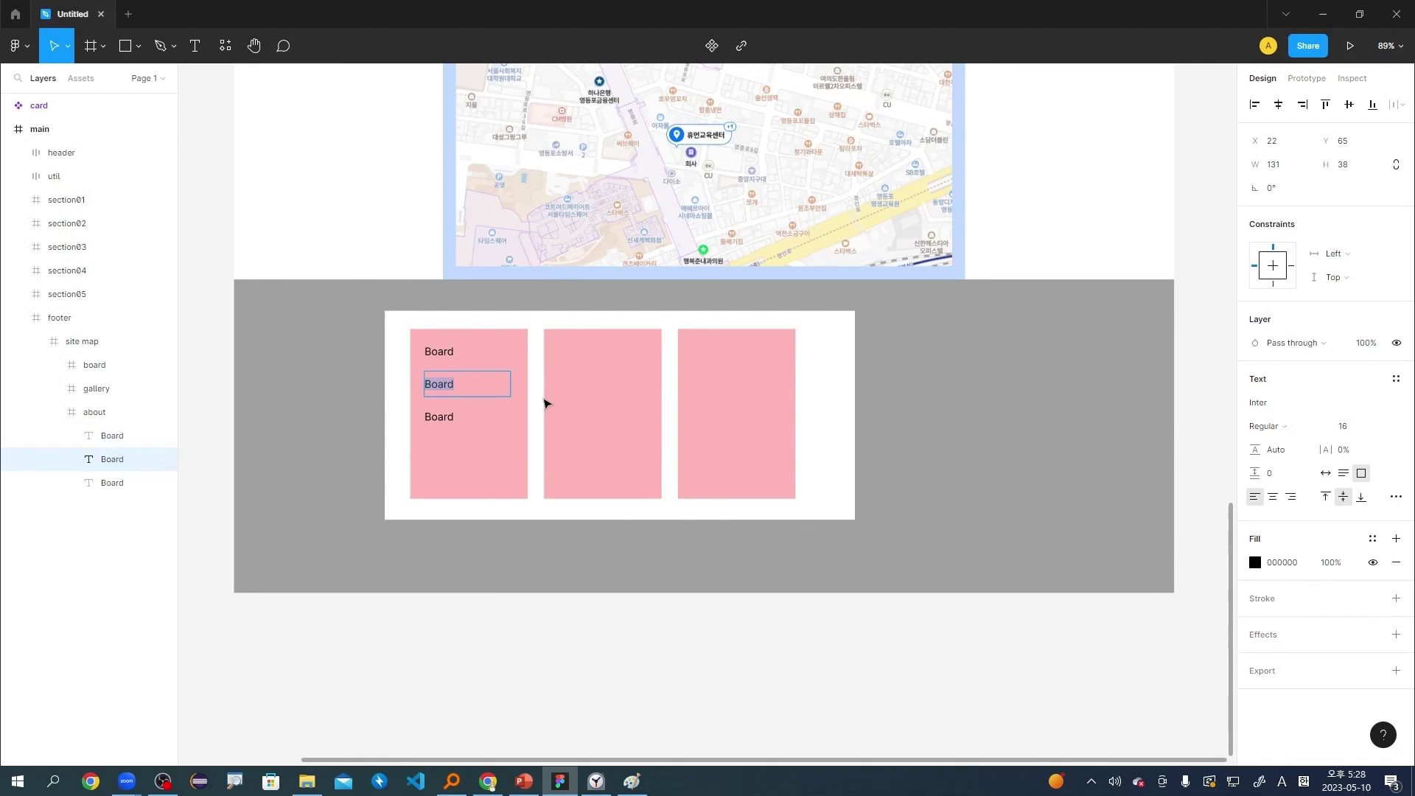
key(Return)
key(BackSpace)
text(공지사항)
double_click(442, 416)
text(자유 겟)
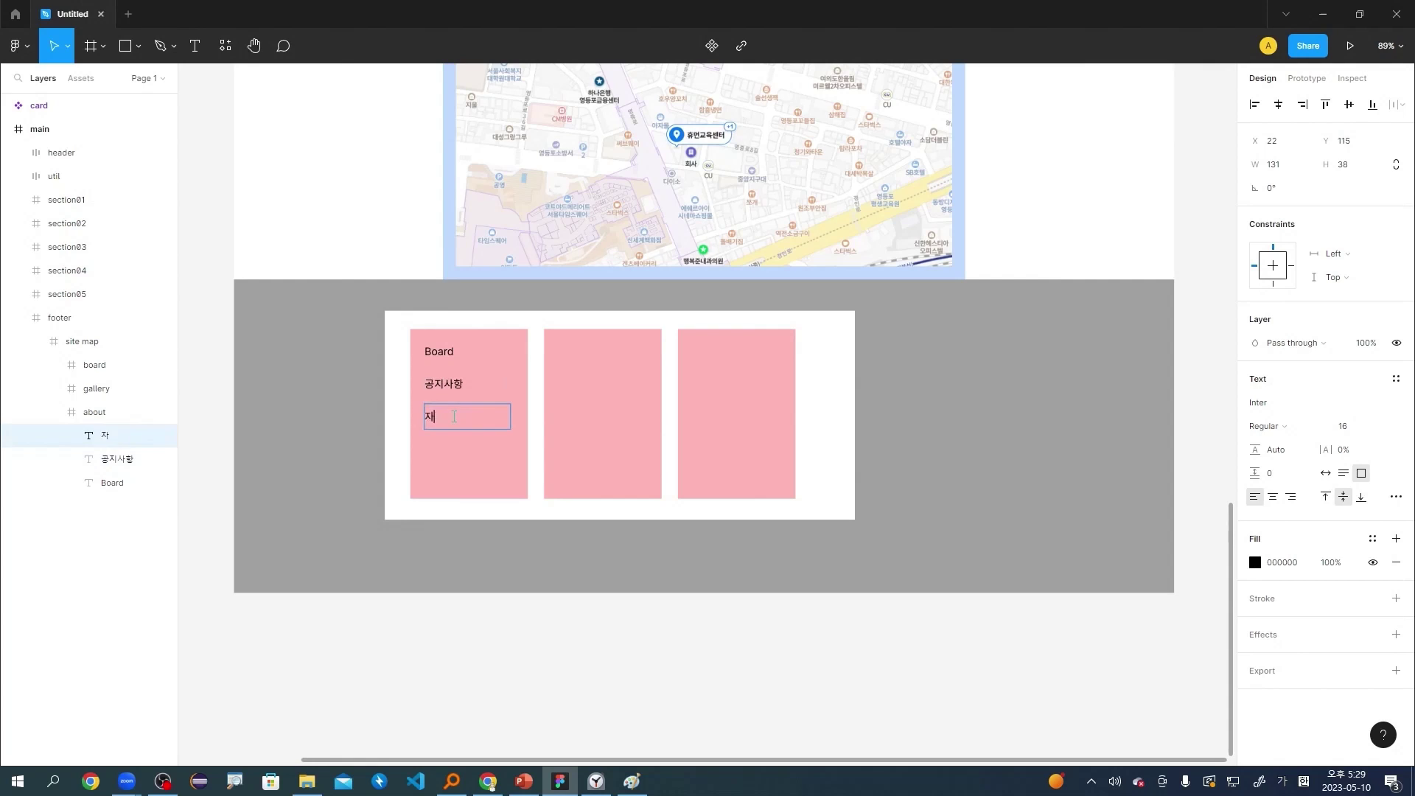
text(시판)
Copy the first pink frame's three texts together into the middle pink frame.
click(434, 387)
click(448, 351)
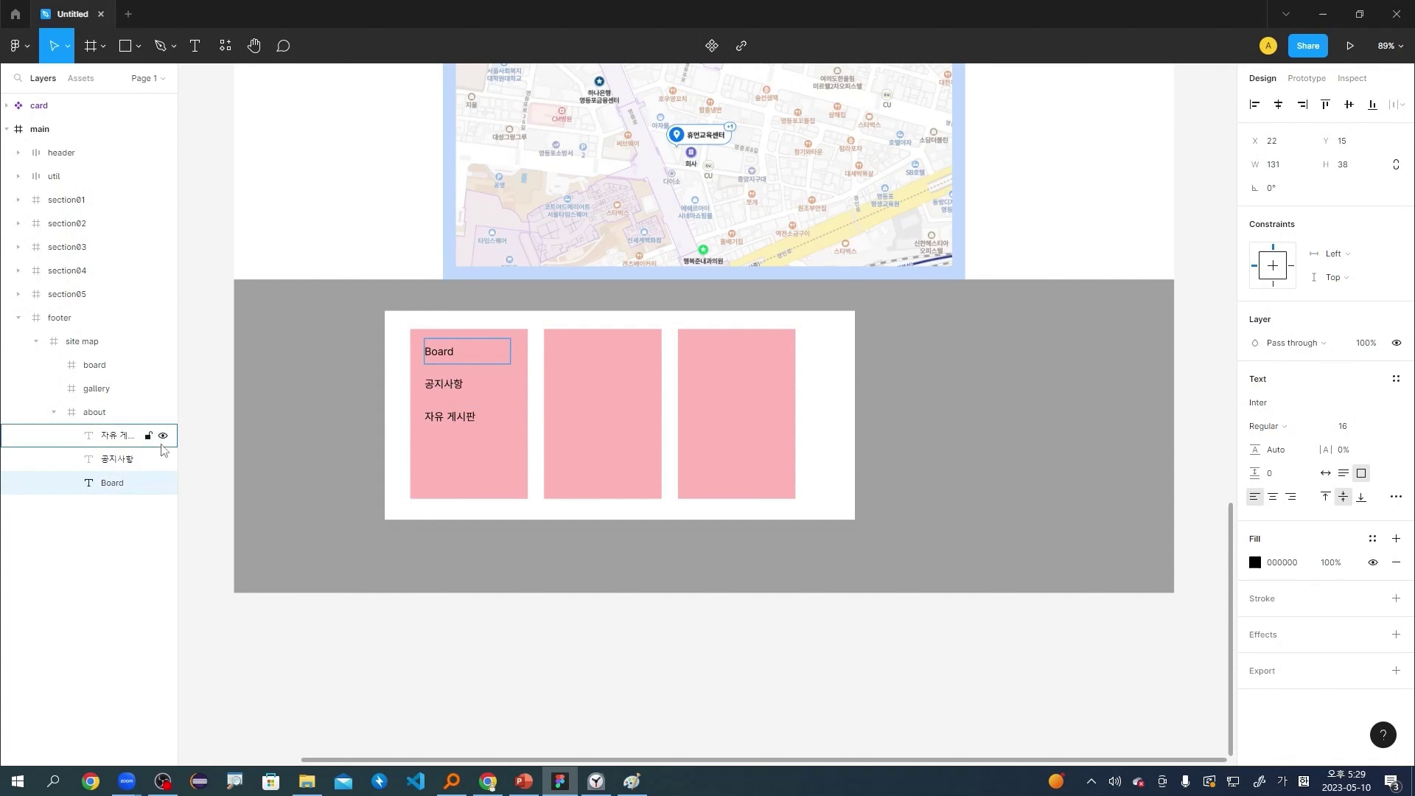
shift+click(122, 435)
drag(458, 360, 590, 359)
Change the heading text in the middle pink frame to "Gallery".
double_click(589, 359)
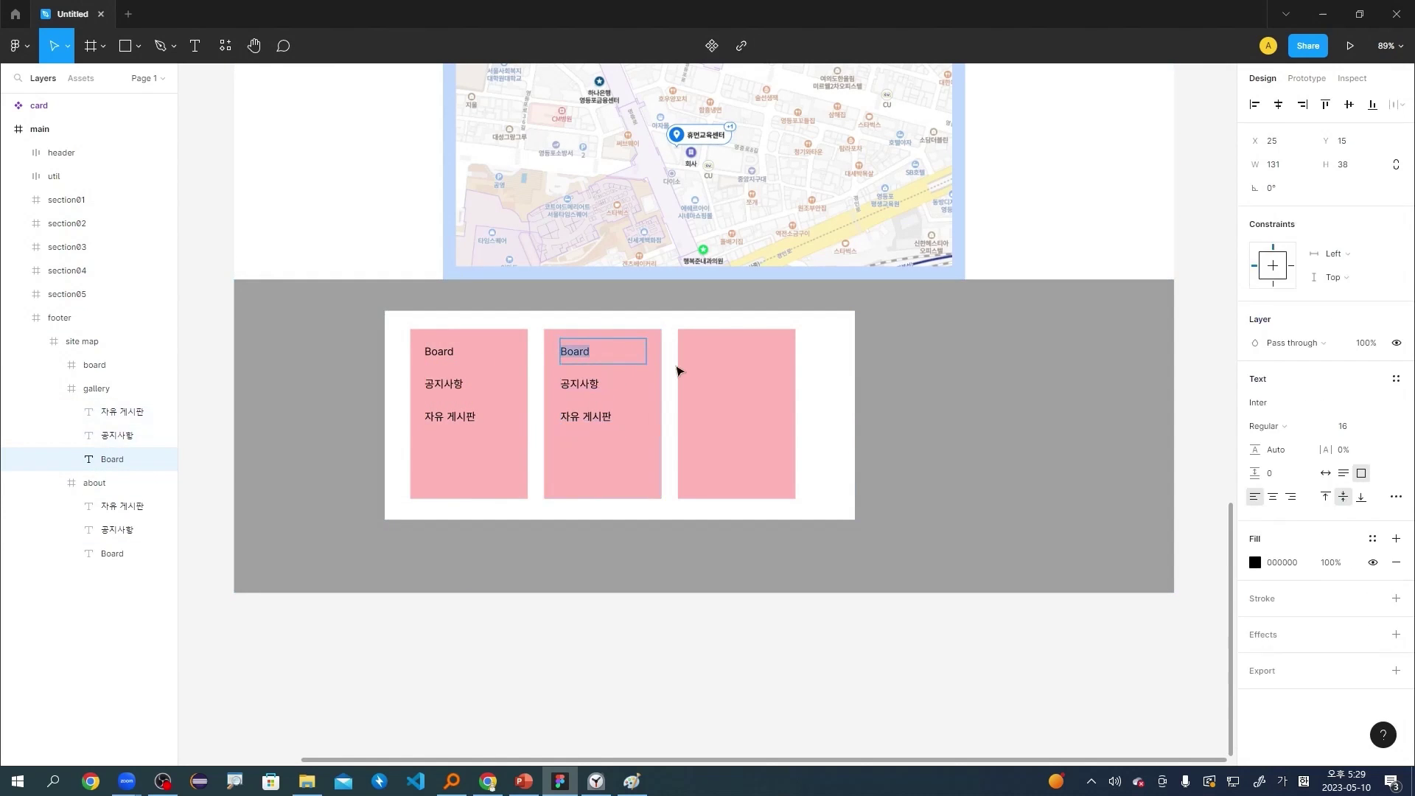
text(ㅎㅁ)
key(BackSpace)
key(BackSpace)
key(Hangul)
text(Ga)
scroll(679, 371, up, 5)
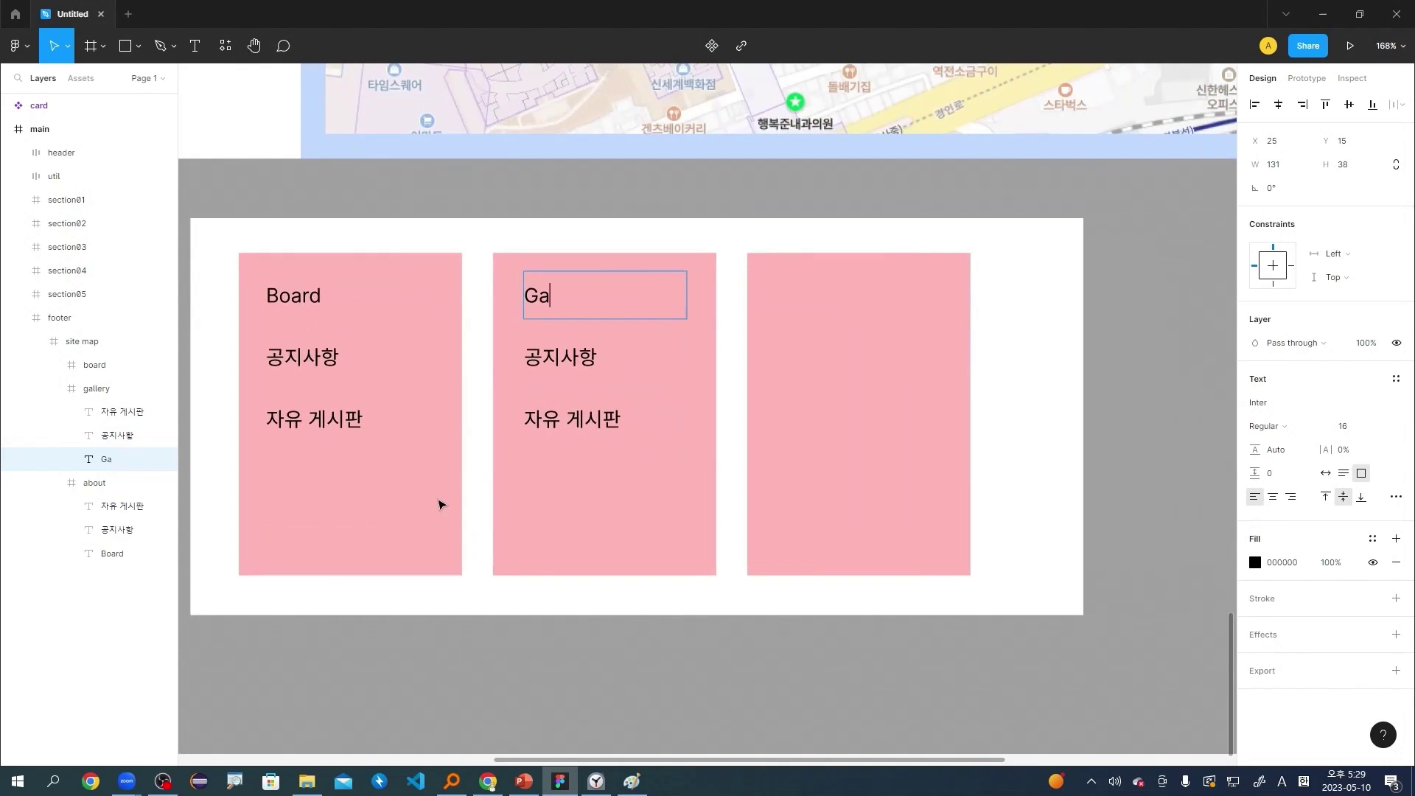
text(llery)
Replace the two item texts under the Gallery heading with 갤러리01 and 갤러리02.
double_click(580, 352)
text(d)
key(BackSpace)
key(Hangul)
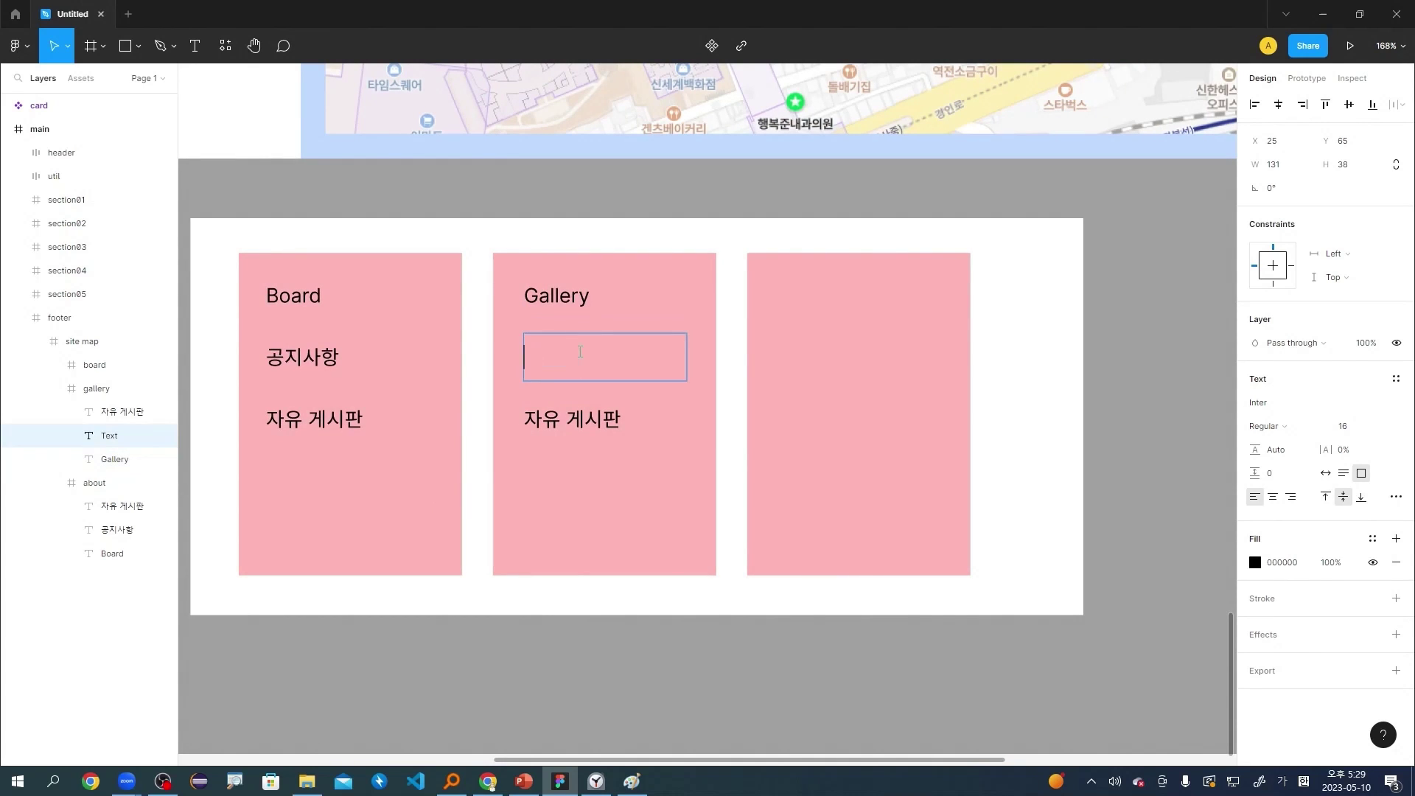
text(개럴리)
key(BackSpace)
key(BackSpace)
text(ㄹ러리01)
double_click(580, 419)
text(갤러리02)
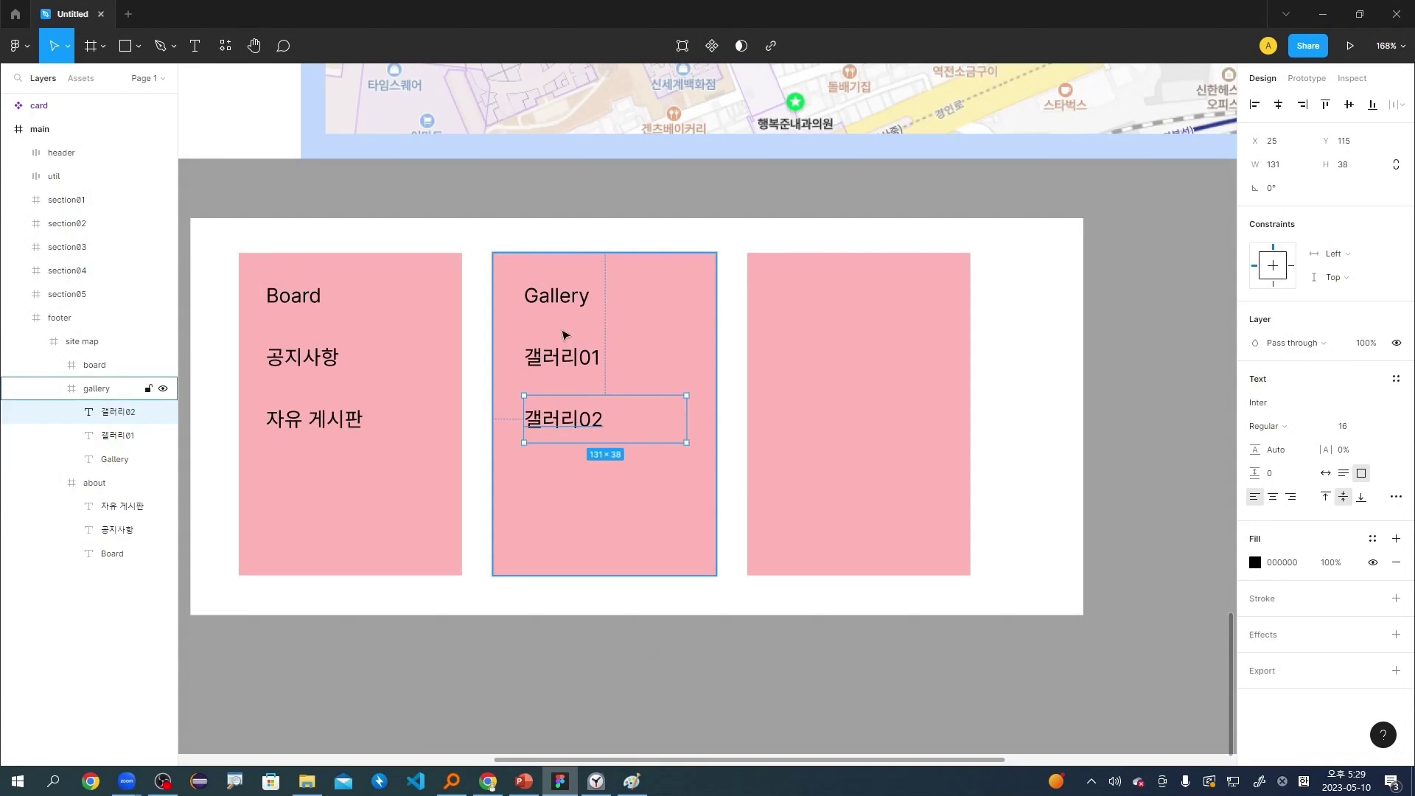
Copy the Gallery heading and its two items together into the third pink frame.
click(616, 641)
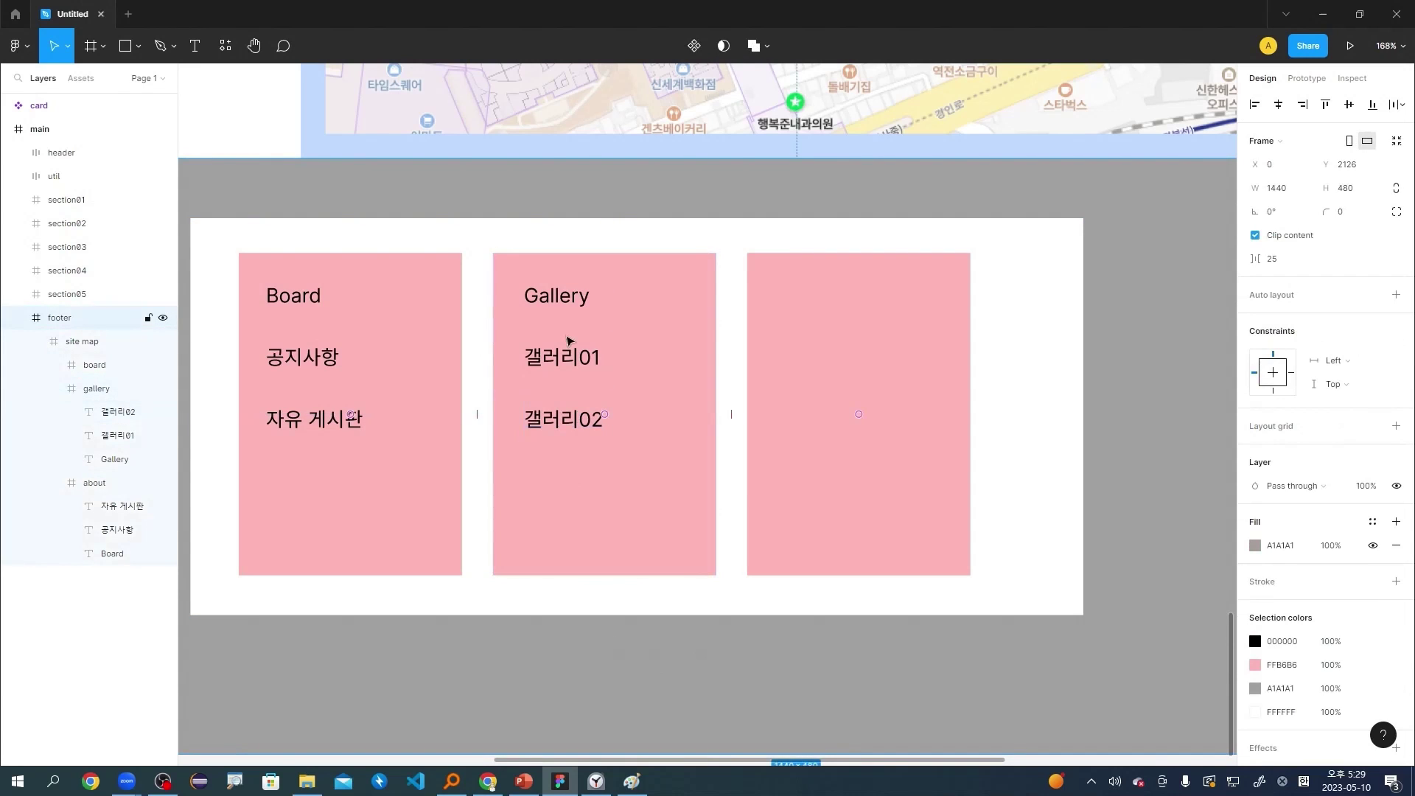
double_click(577, 297)
double_click(578, 298)
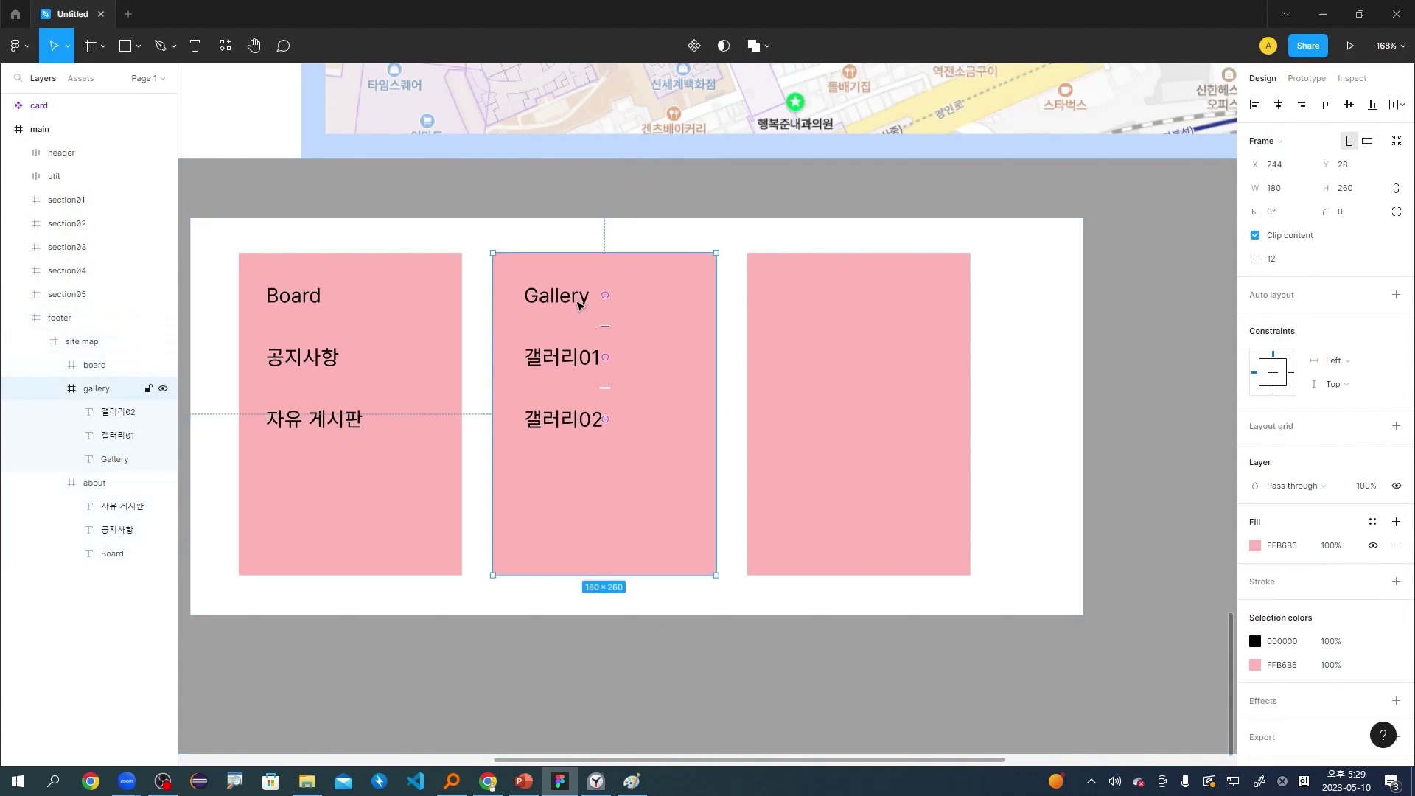
double_click(577, 299)
double_click(584, 358)
double_click(589, 420)
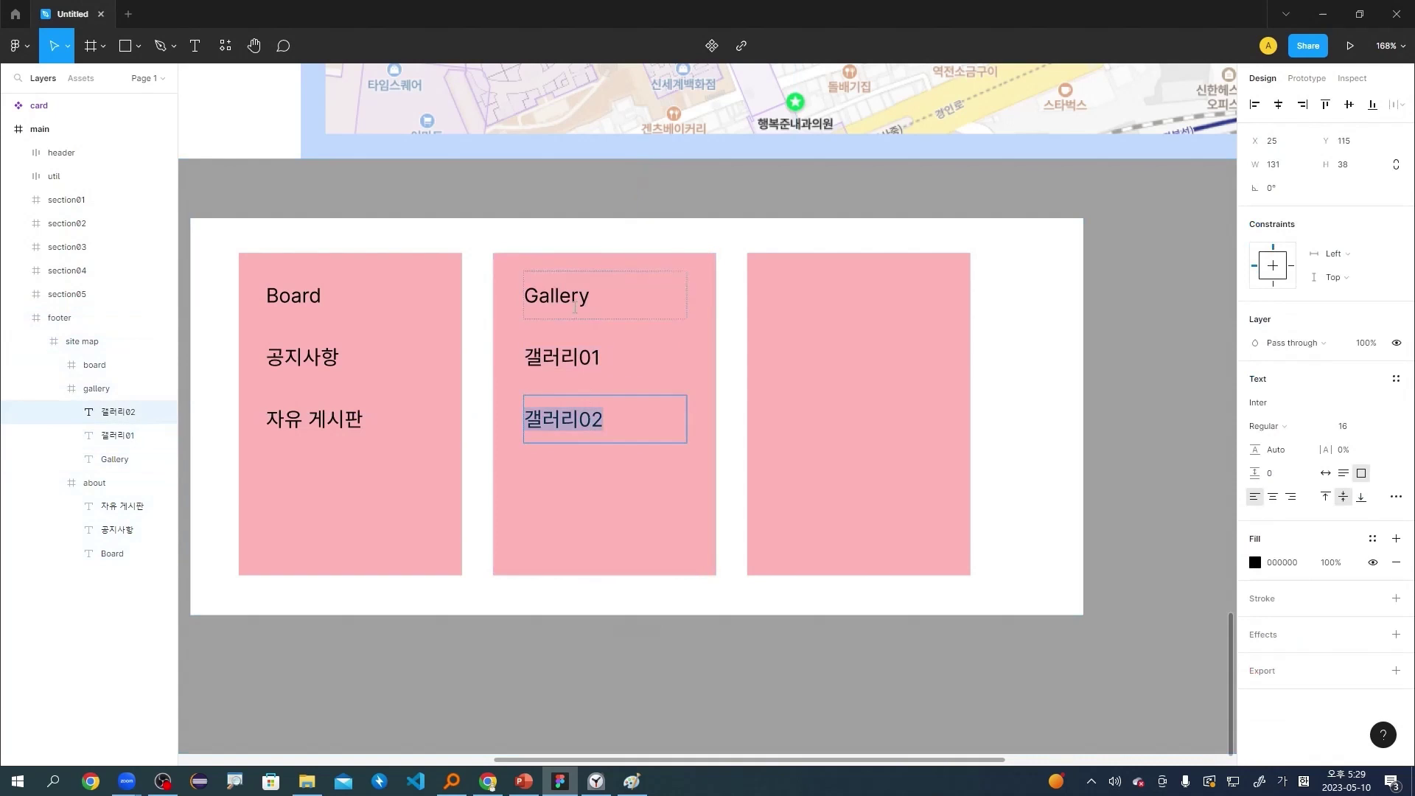
shift+click(140, 458)
drag(608, 307, 816, 306)
Change the heading text in the third pink frame to "About".
double_click(814, 306)
text(ㅠ)
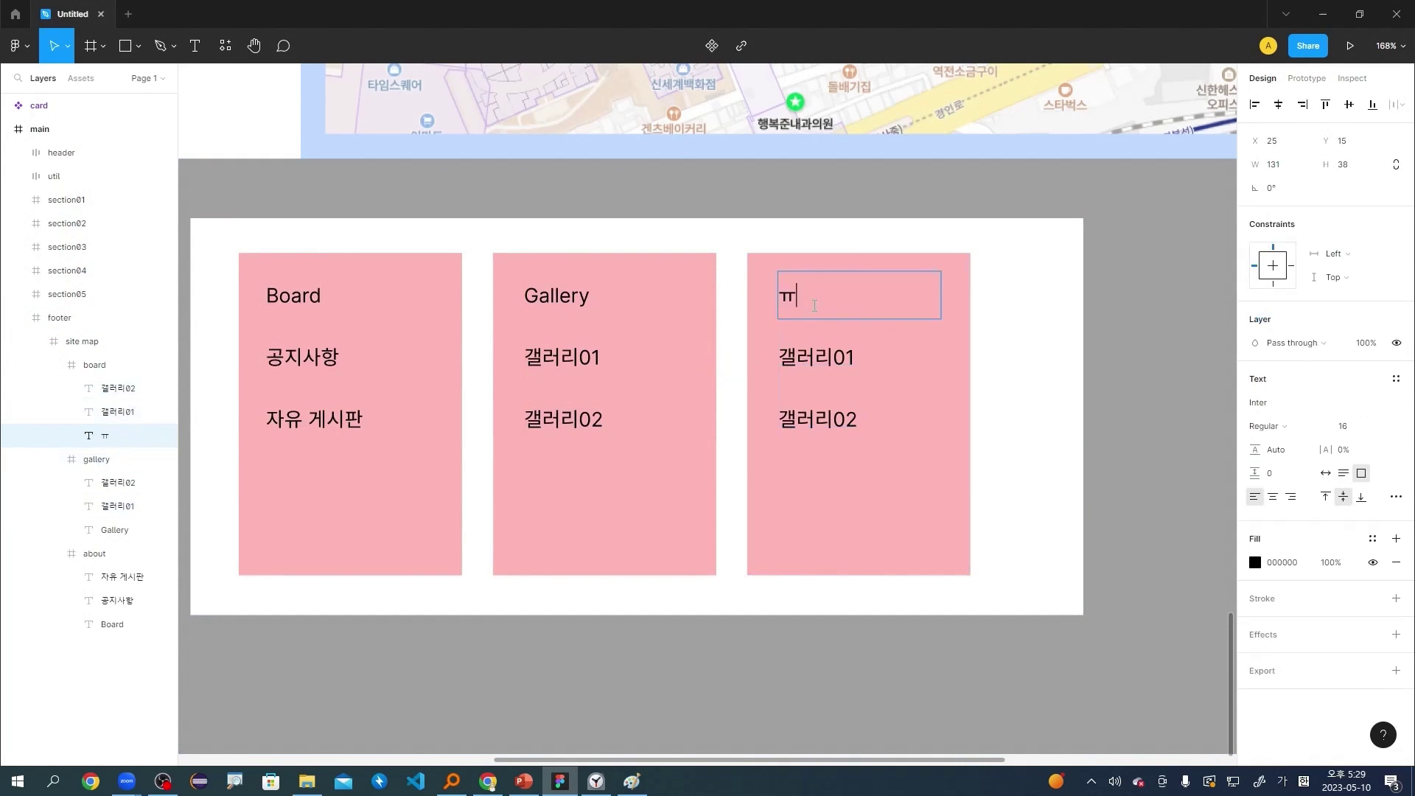
key(BackSpace)
key(Hangul)
text(B)
key(BackSpace)
text(as)
key(BackSpace)
key(BackSpace)
text(About)
key(Escape)
Replace the first item under the About heading with 사이트 소개 and remove the second item, 갤러리02.
double_click(823, 354)
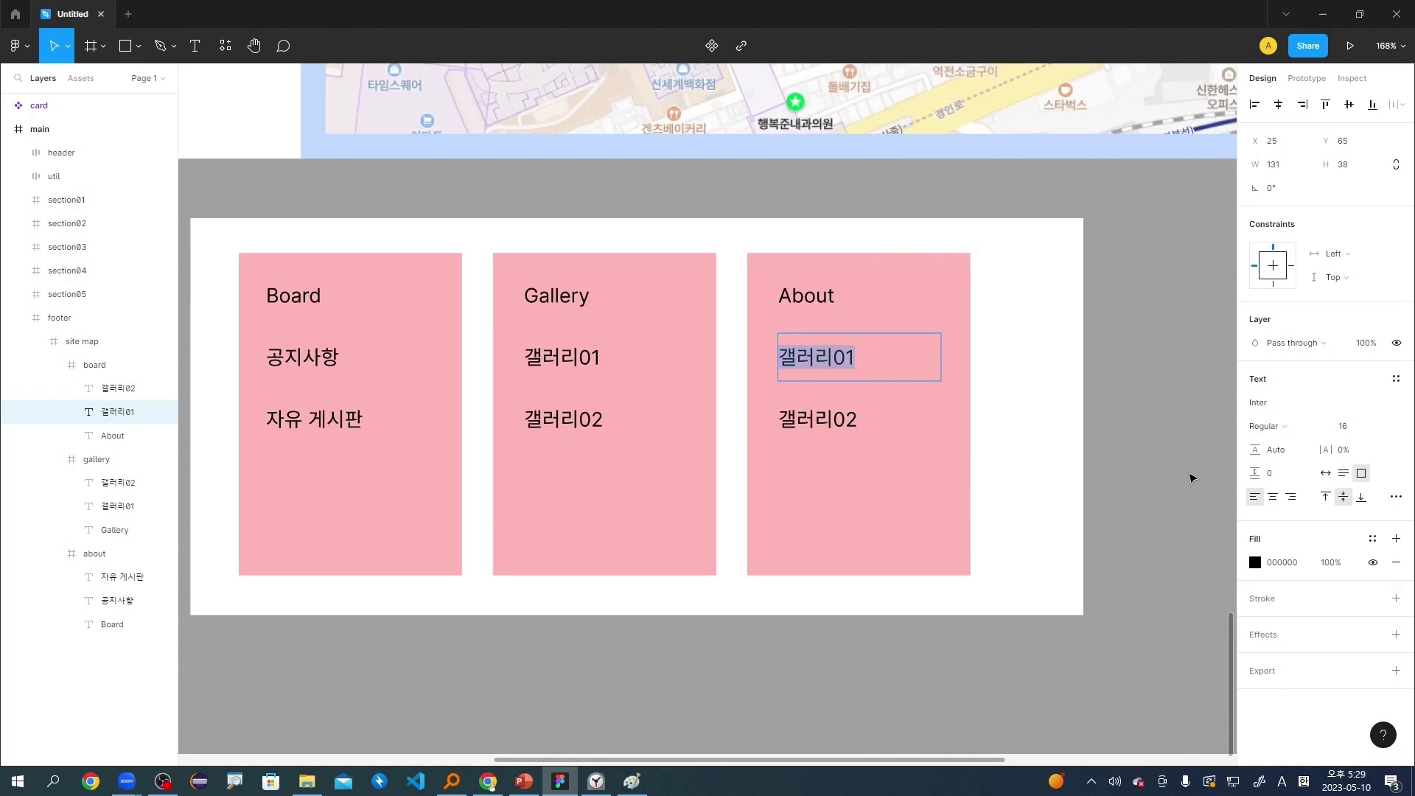
text(사이트 소개)
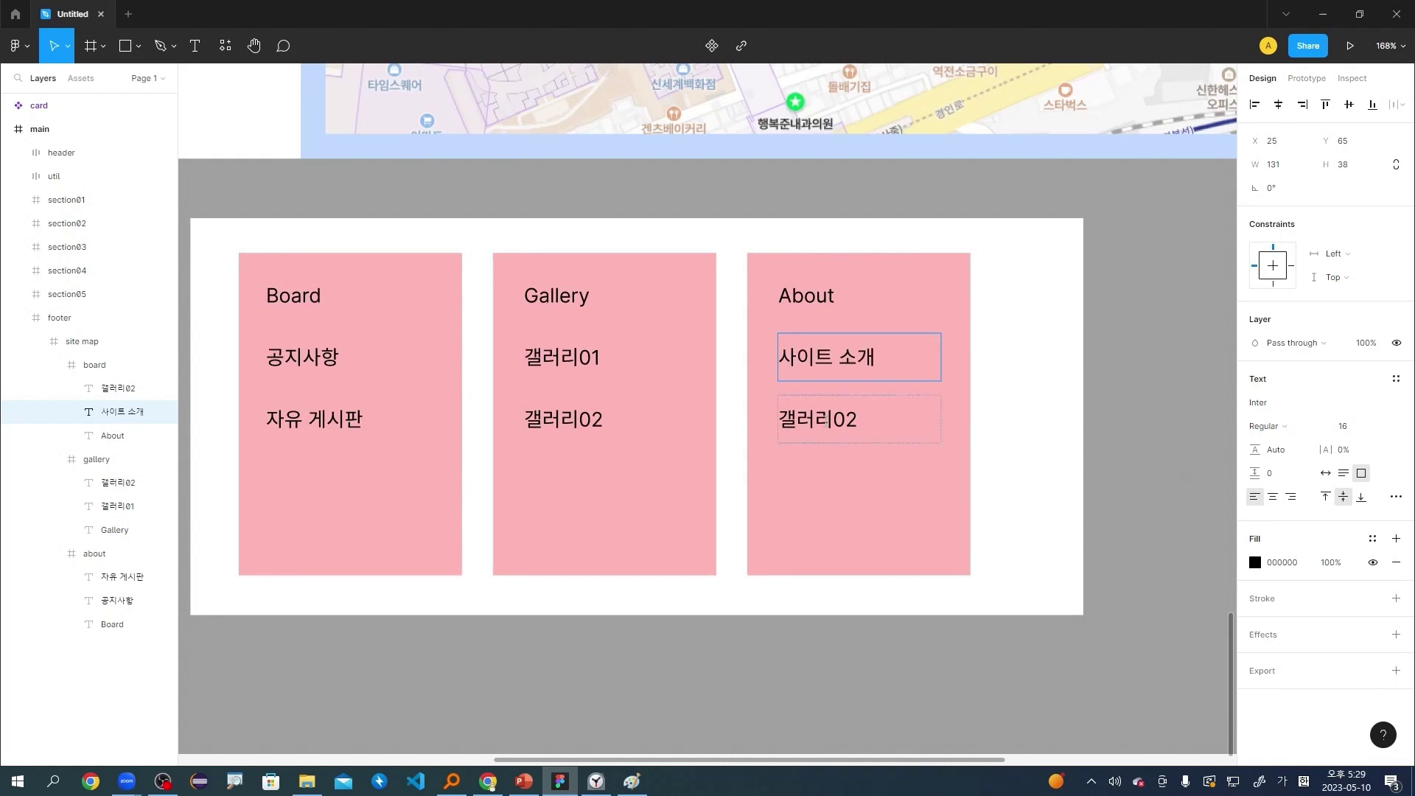
key(Escape)
key(Tab)
key(Return)
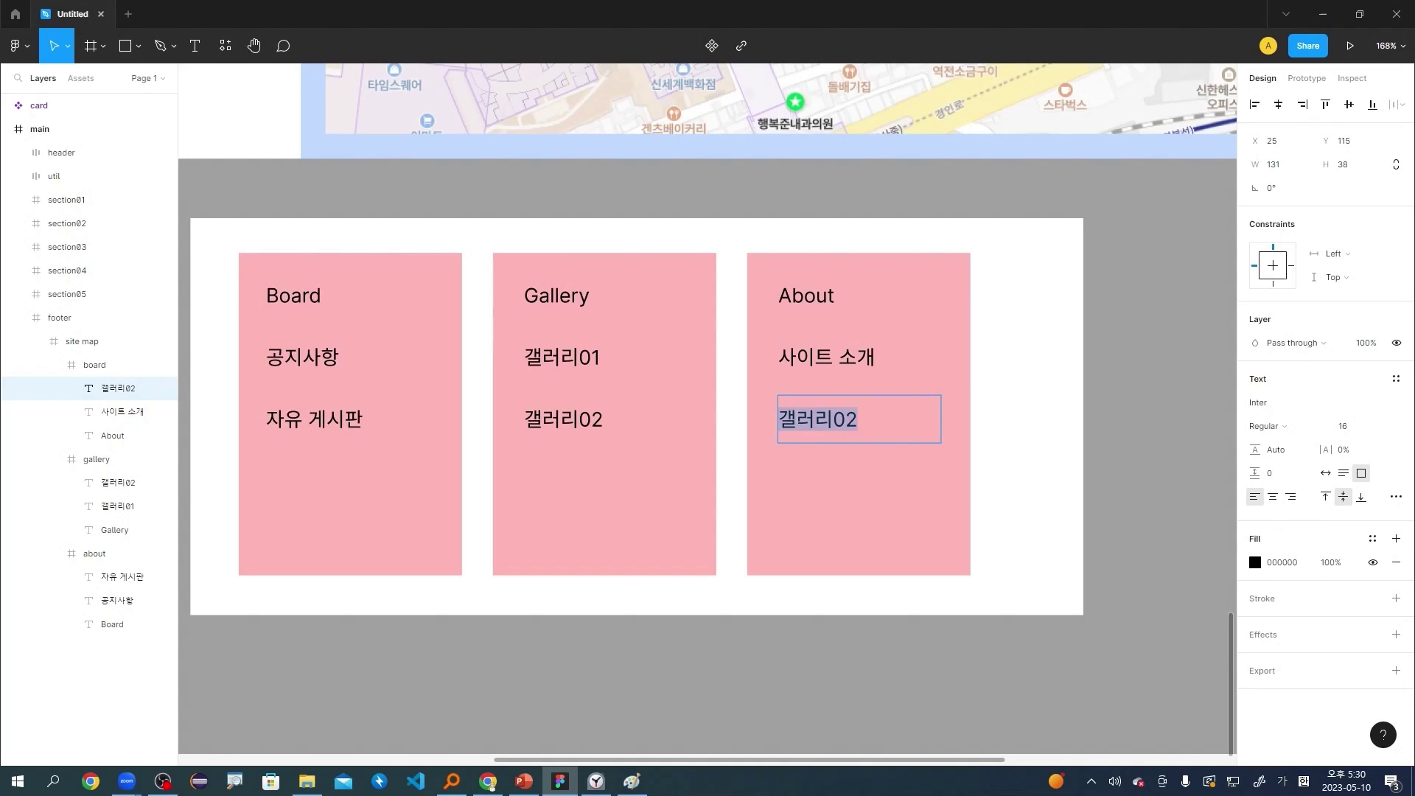
key(BackSpace)
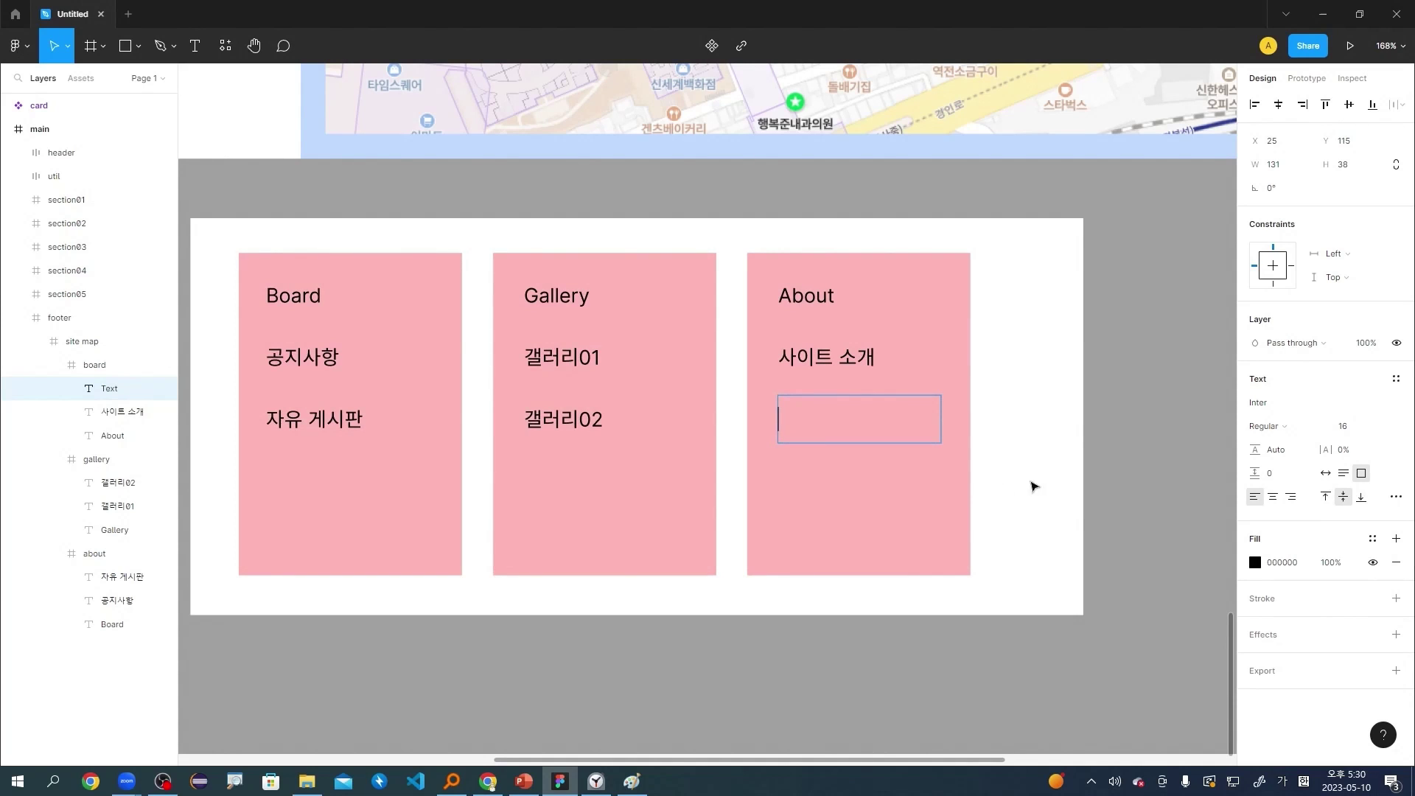
key(Escape)
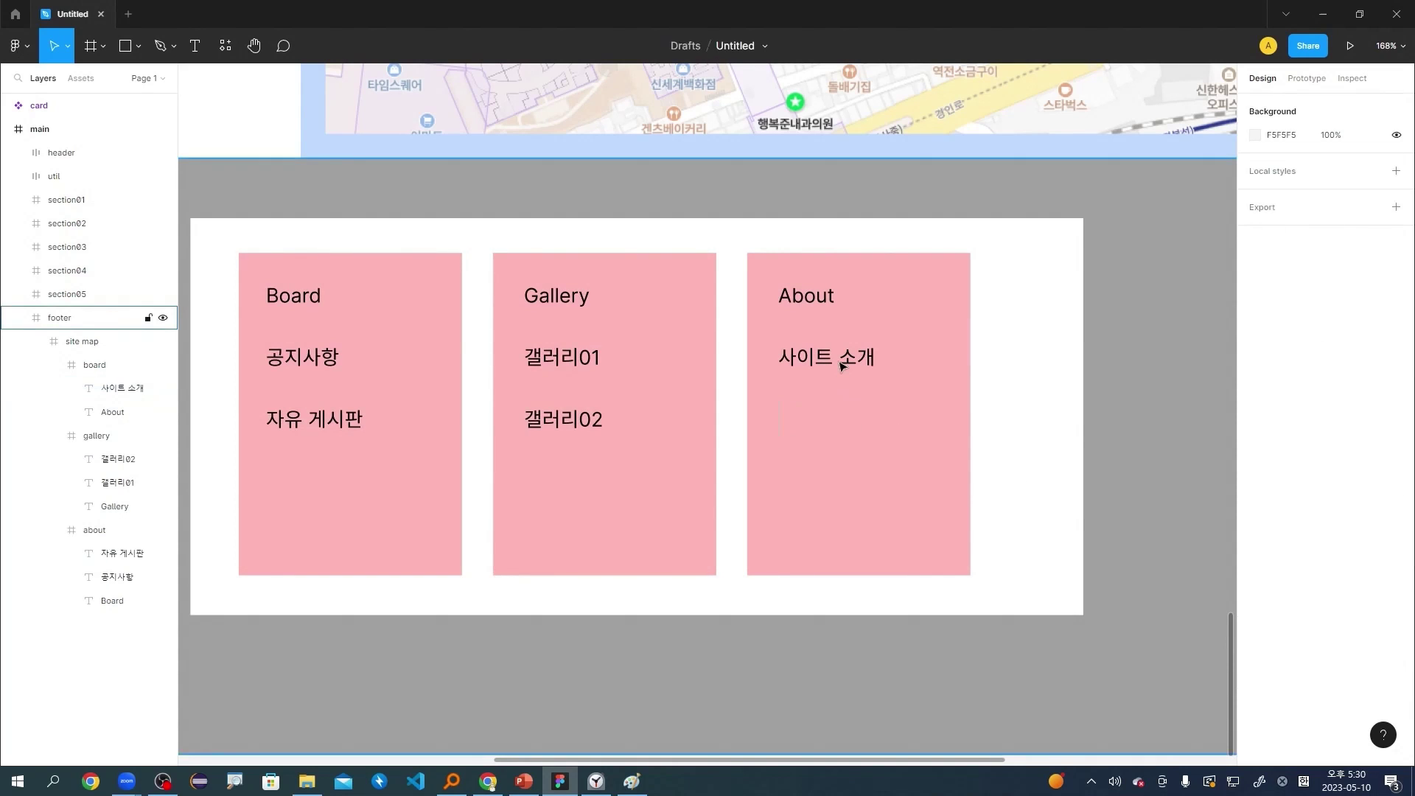
click(1162, 422)
key(space)
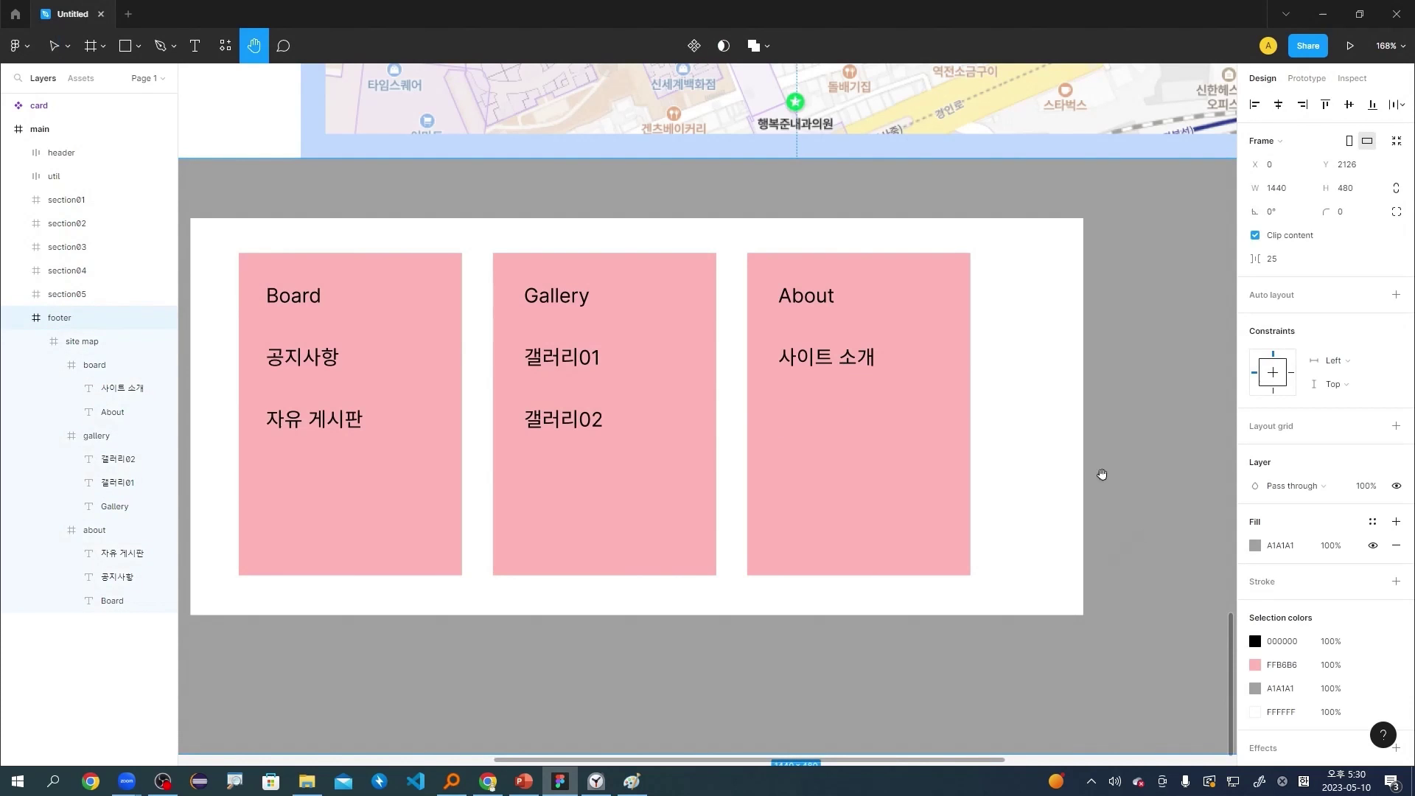
drag(1103, 480, 1055, 439)
scroll(1078, 489, down, 1)
scroll(1078, 488, up, 1)
scroll(1080, 479, left, 3)
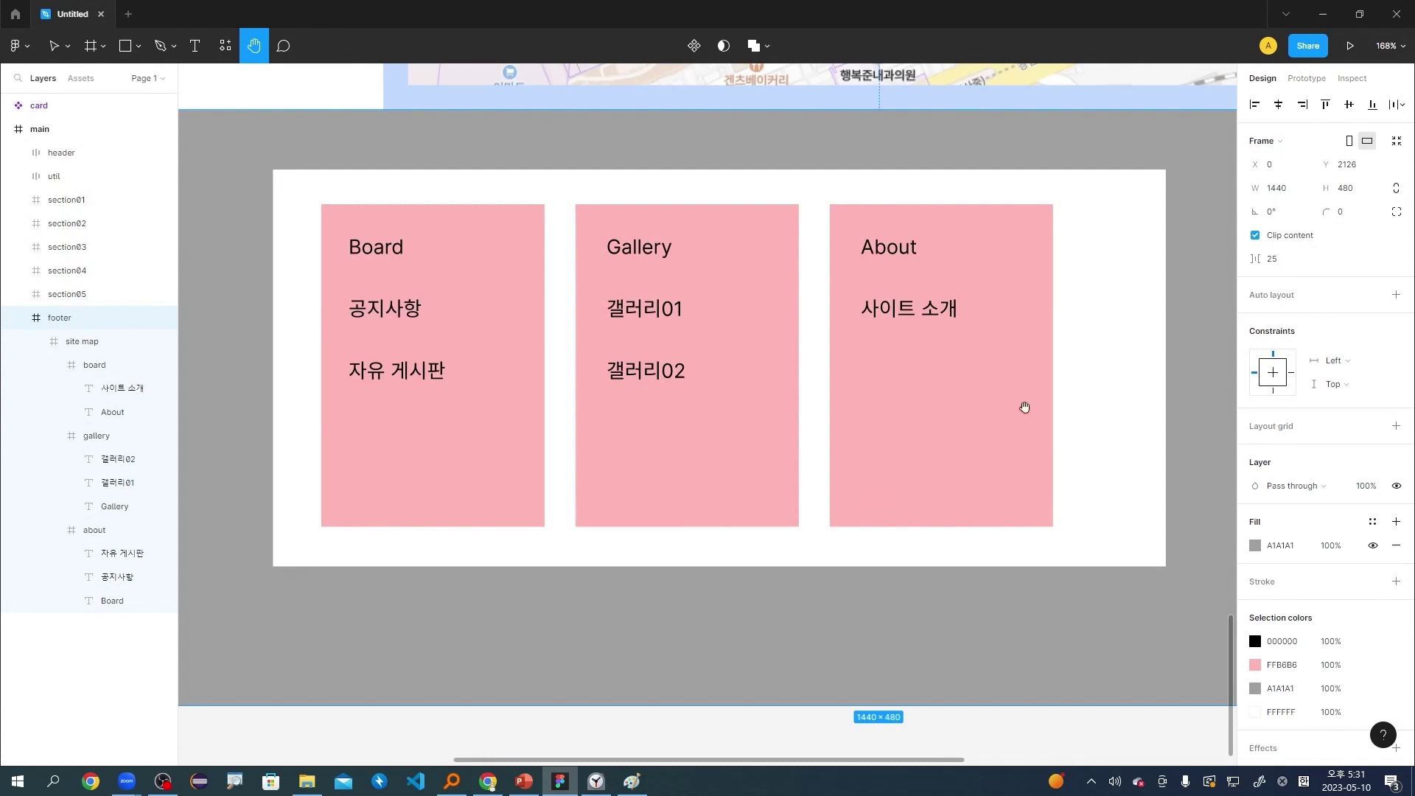
scroll(1023, 407, down, 3)
scroll(1014, 414, up, 2)
scroll(1013, 422, down, 1)
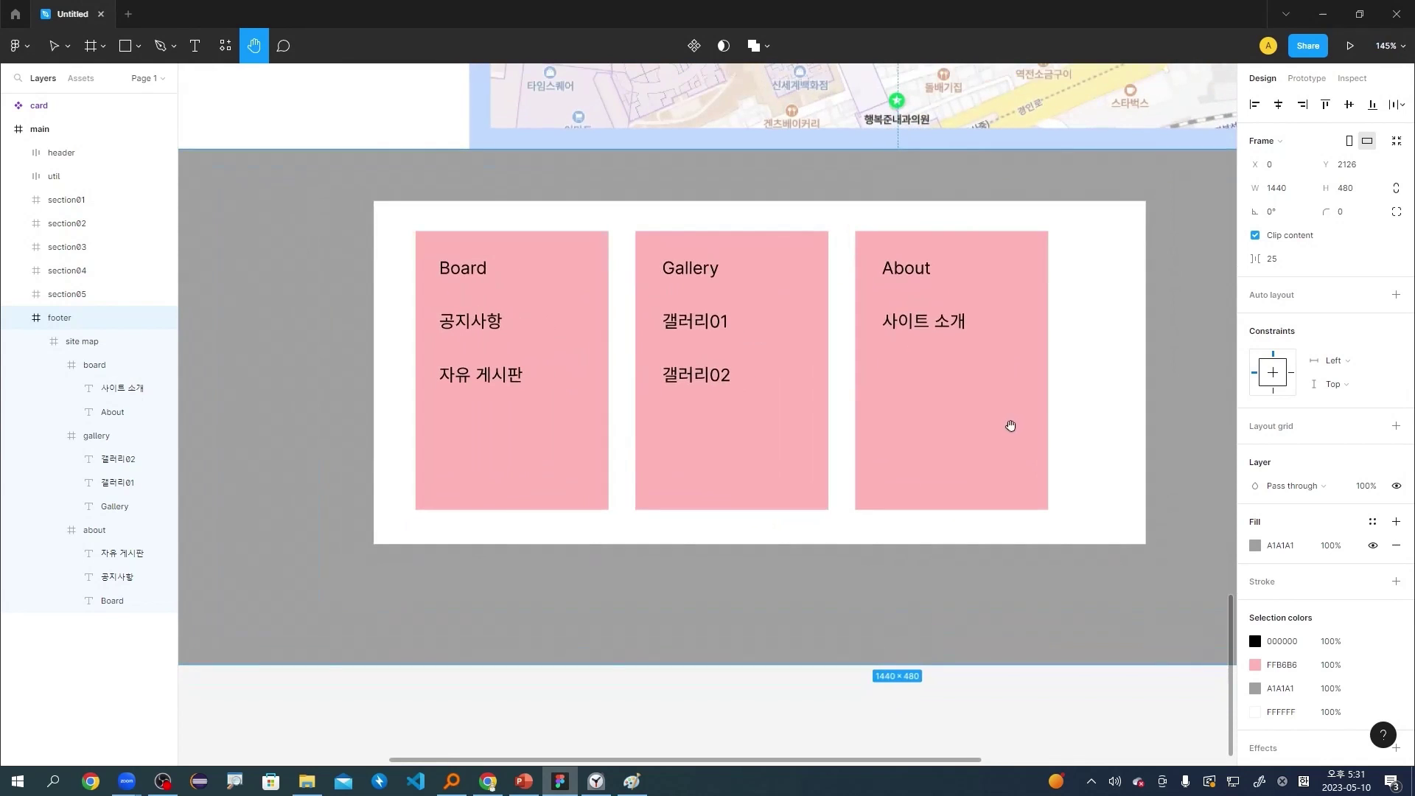
scroll(1011, 461, right, 5)
scroll(909, 363, down, 3)
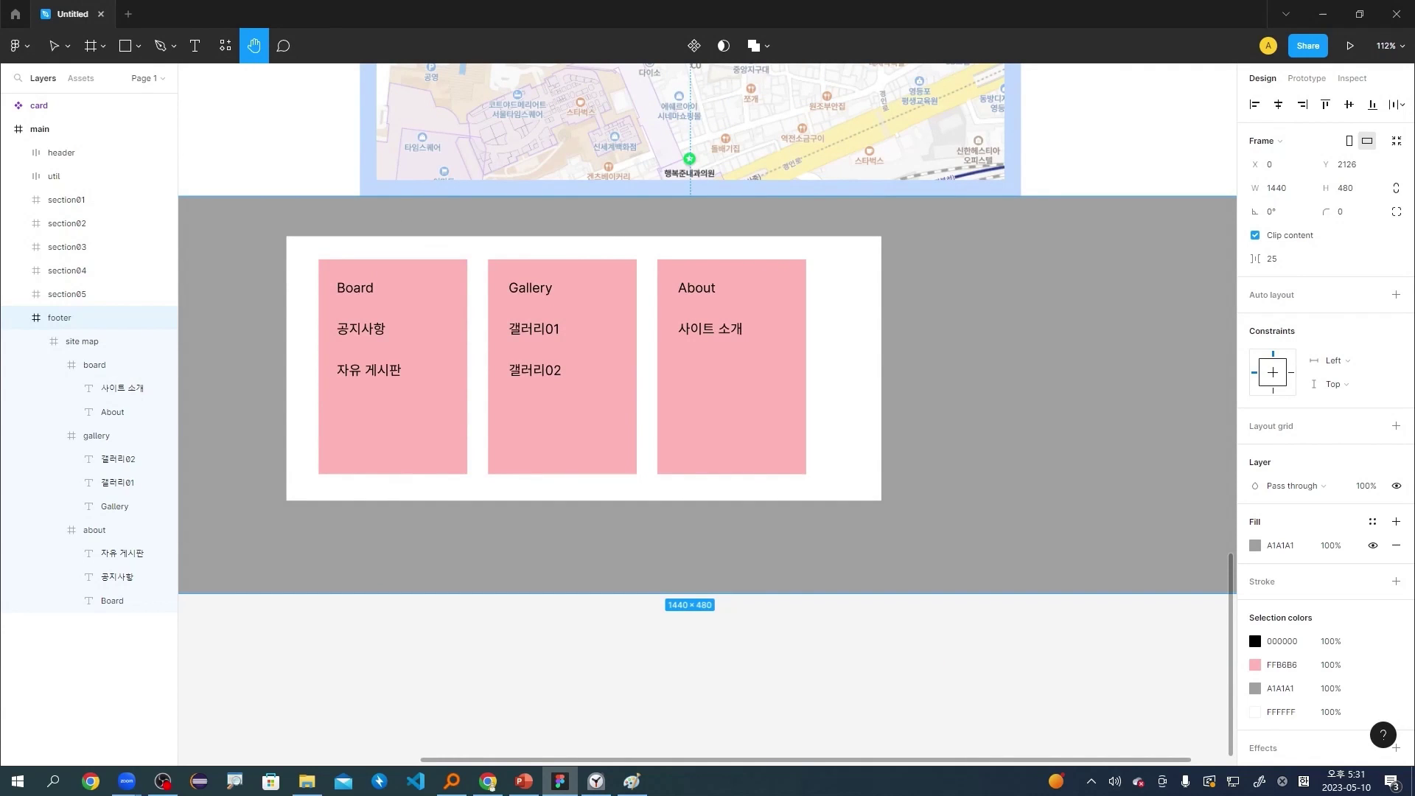
key(alt+Tab)
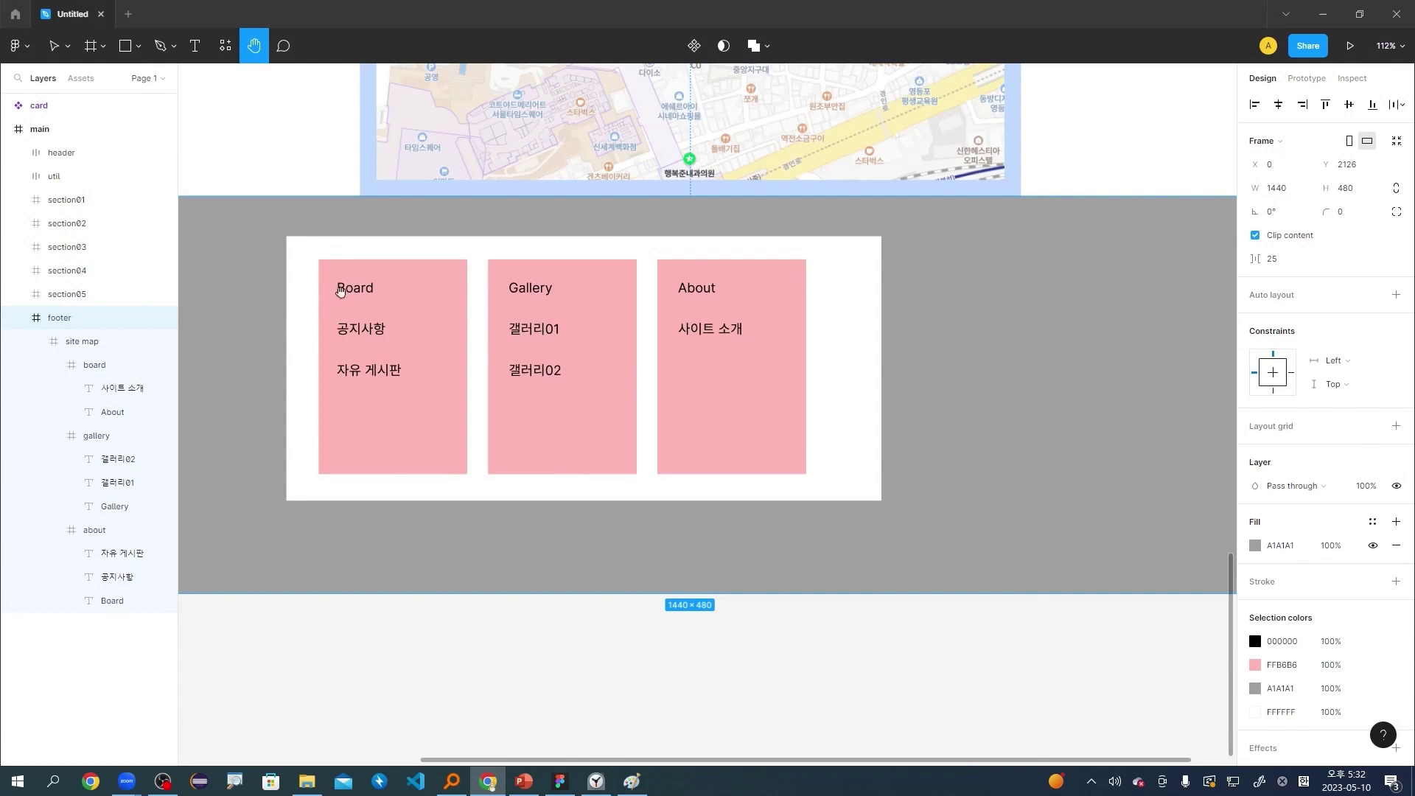
click(341, 290)
key(v)
scroll(302, 291, up, 5)
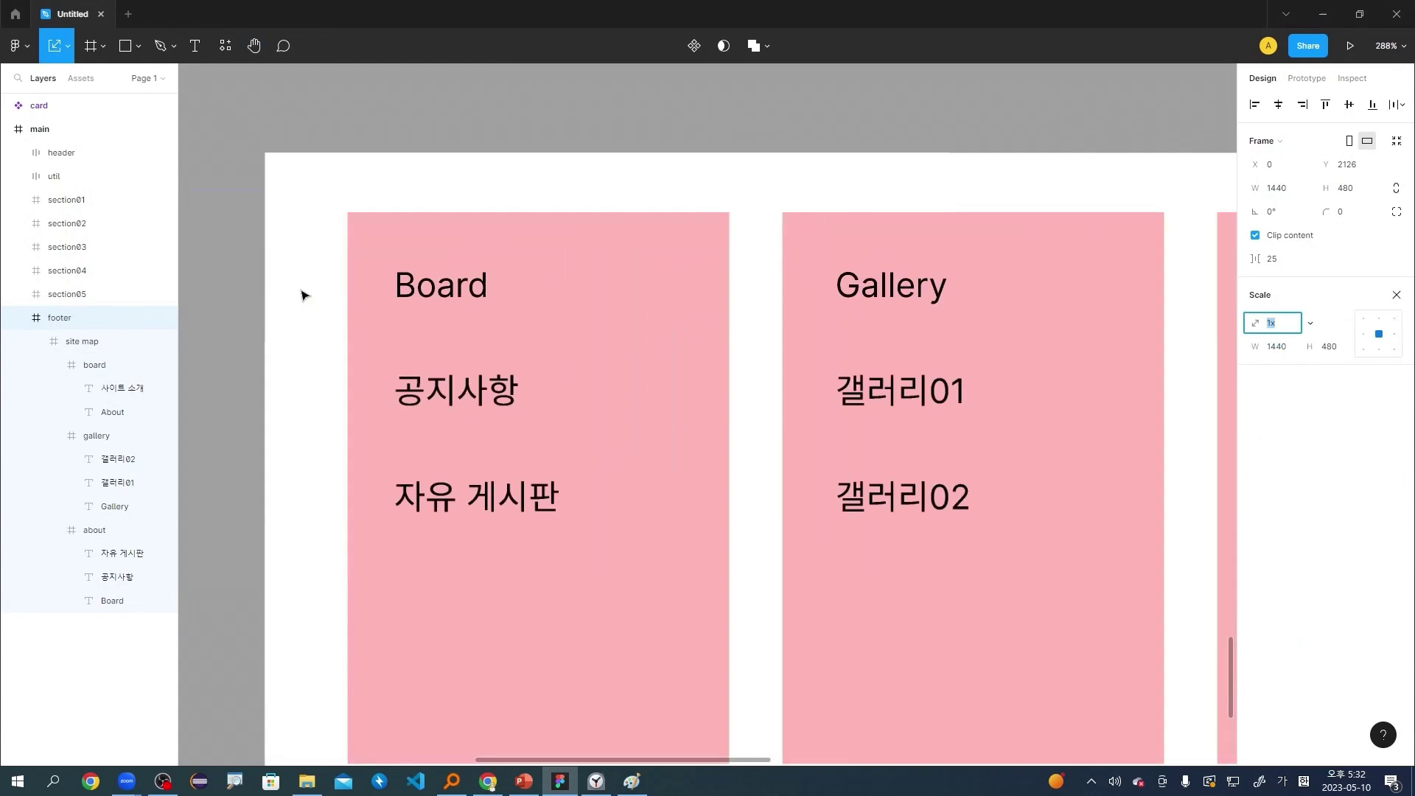
click(304, 294)
double_click(439, 291)
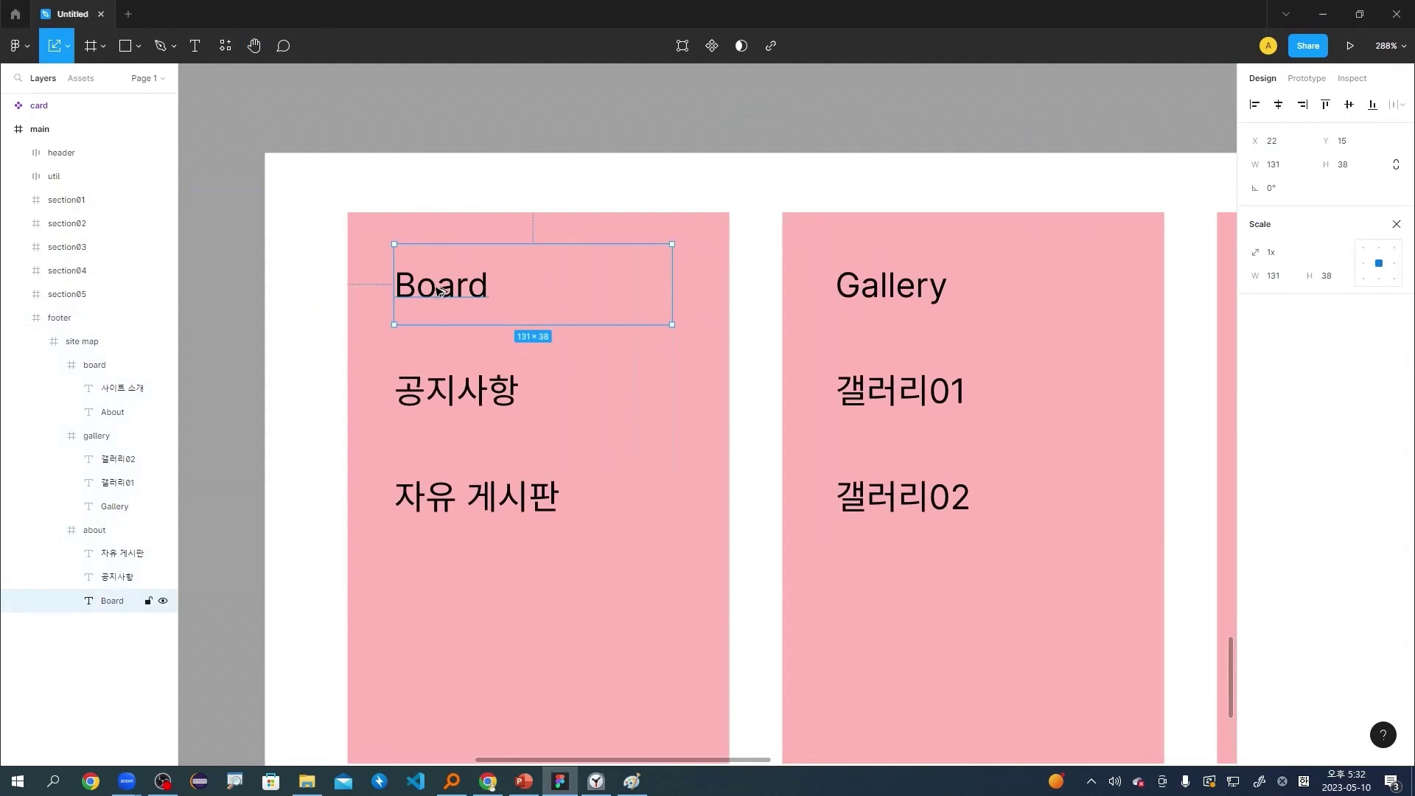
drag(439, 290, 409, 296)
key(Delete)
key(ctrl+z)
shift+click(448, 411)
shift+click(481, 507)
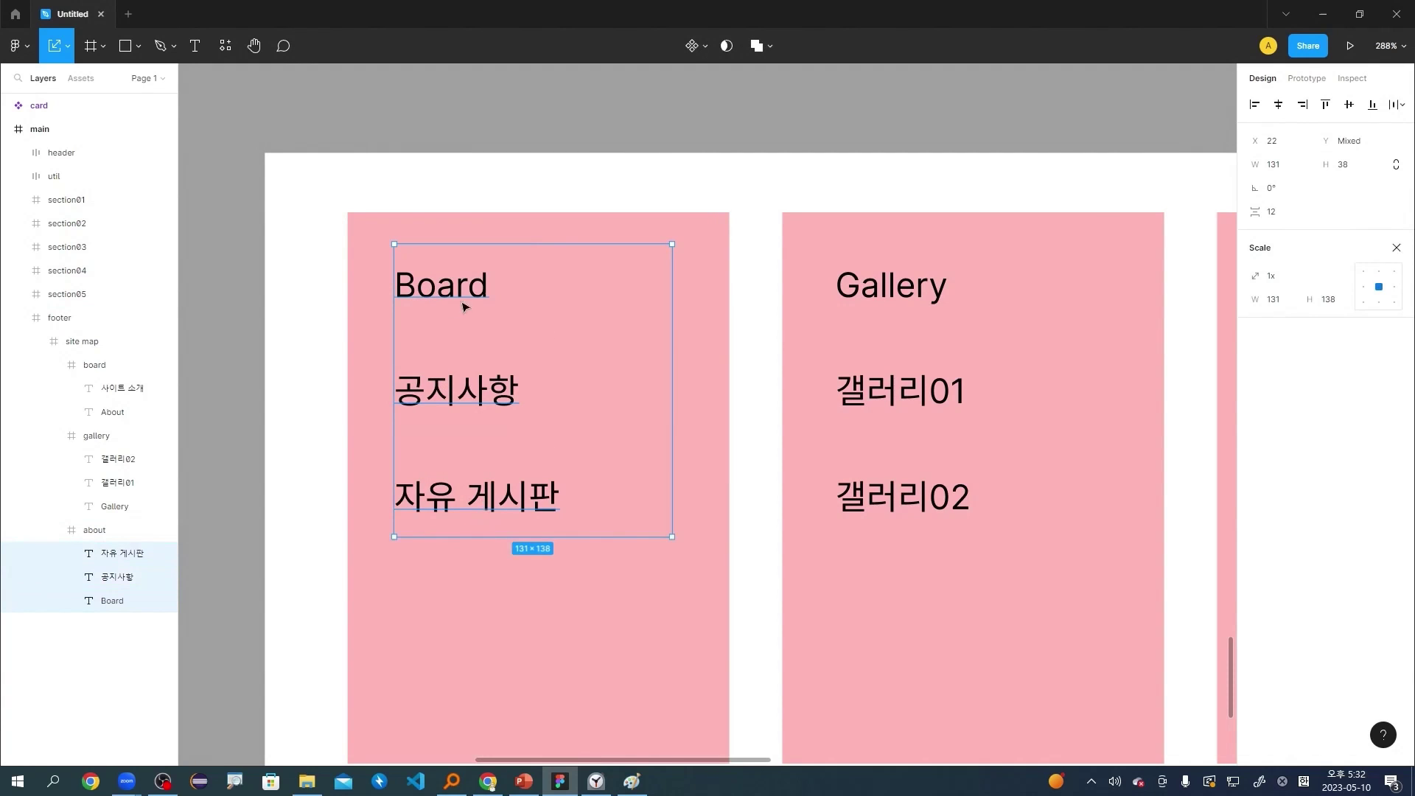
drag(461, 287, 906, 319)
key(ctrl+z)
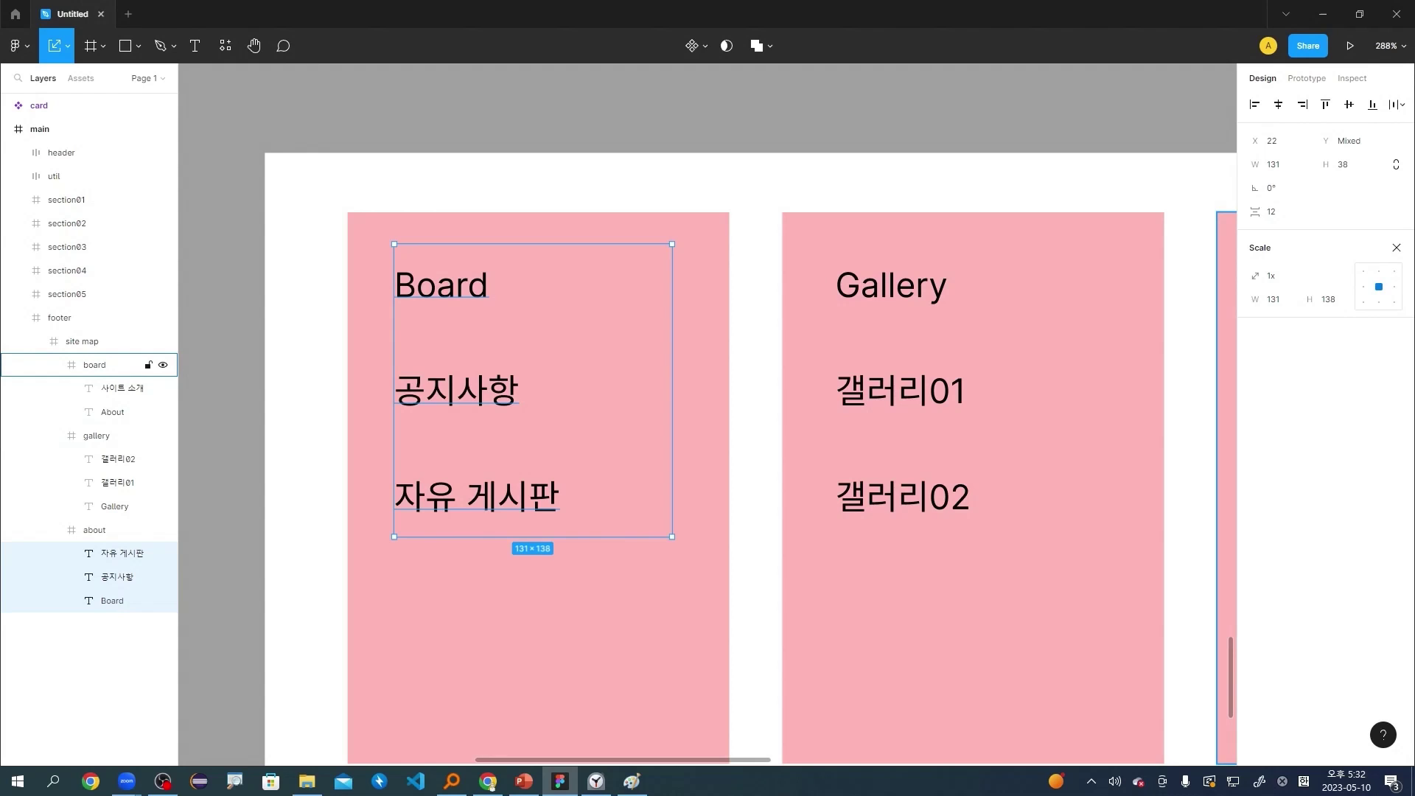
key(alt+Tab)
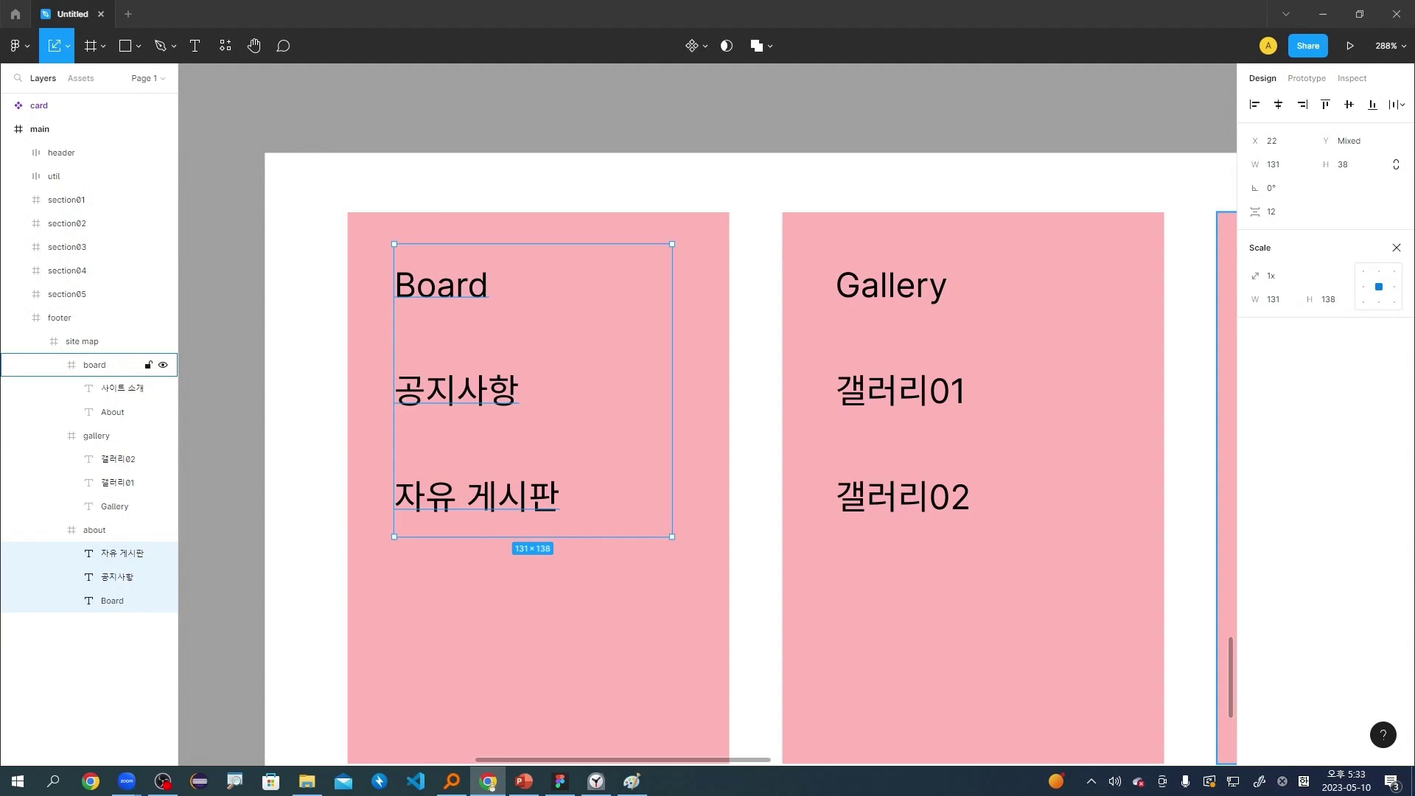
ctrl+scroll(888, 438, down, 5)
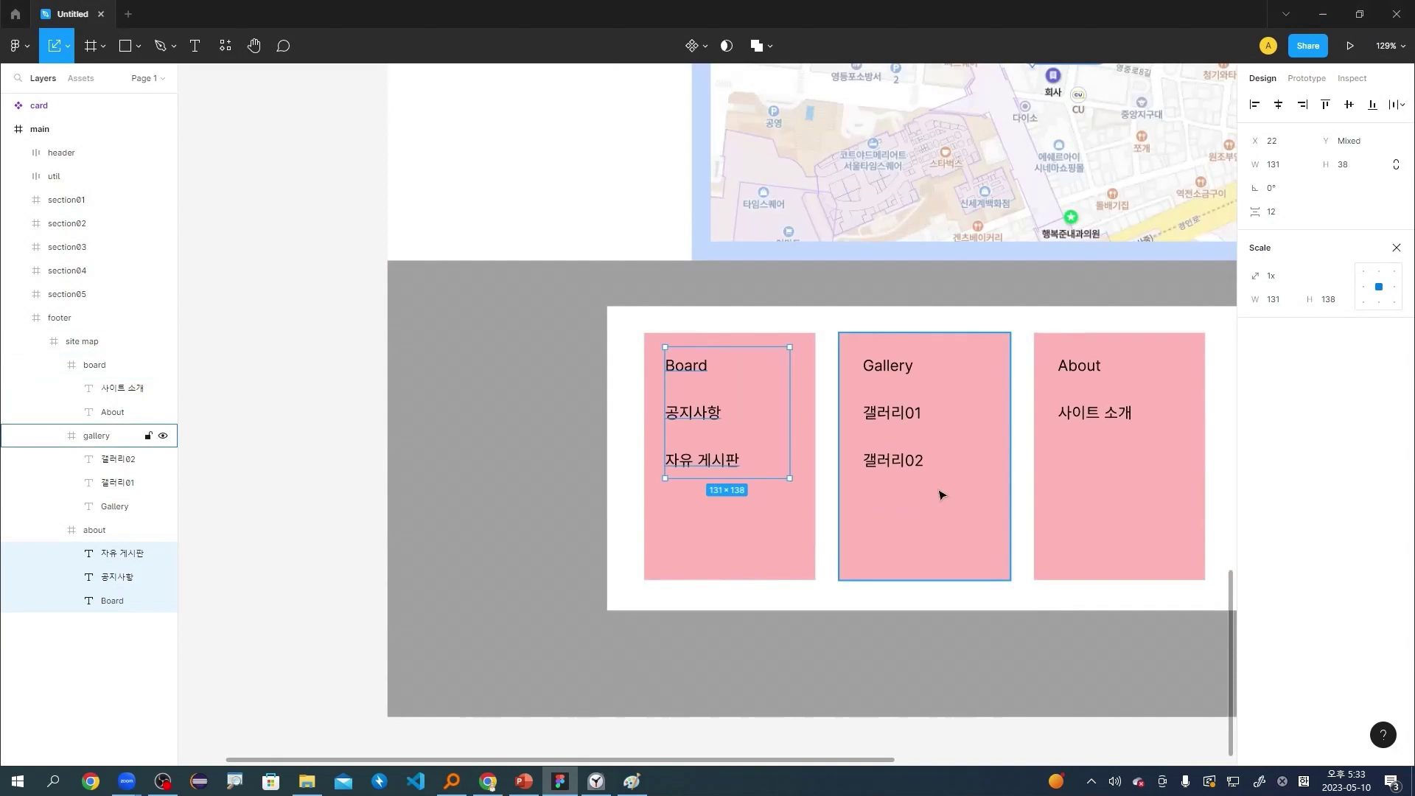
key(Escape)
Draw a text box about 479 × 51 in the gray footer below the white site map.
click(1009, 479)
key(space)
drag(1007, 476, 747, 433)
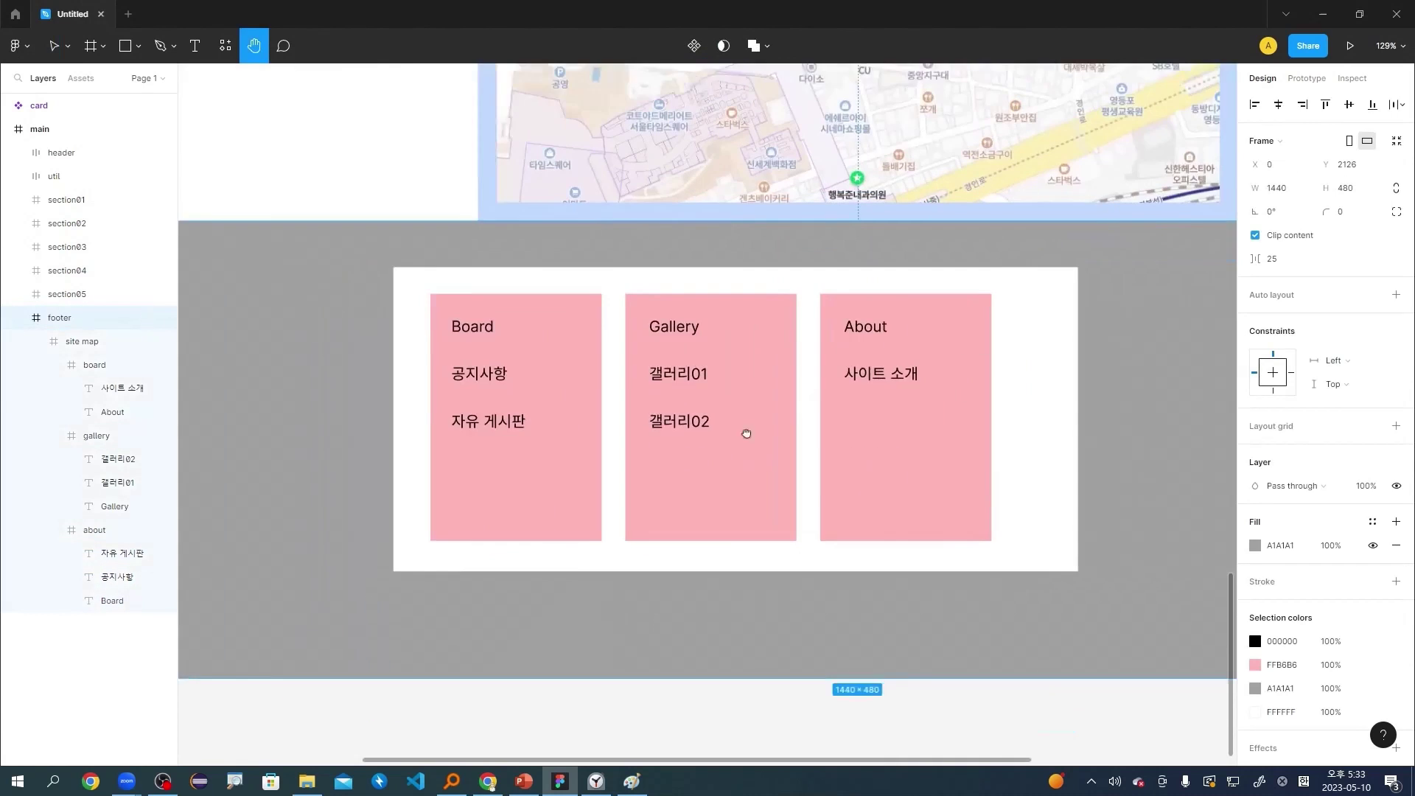
shift+scroll(746, 433, right, 3)
ctrl+scroll(980, 474, down, 2)
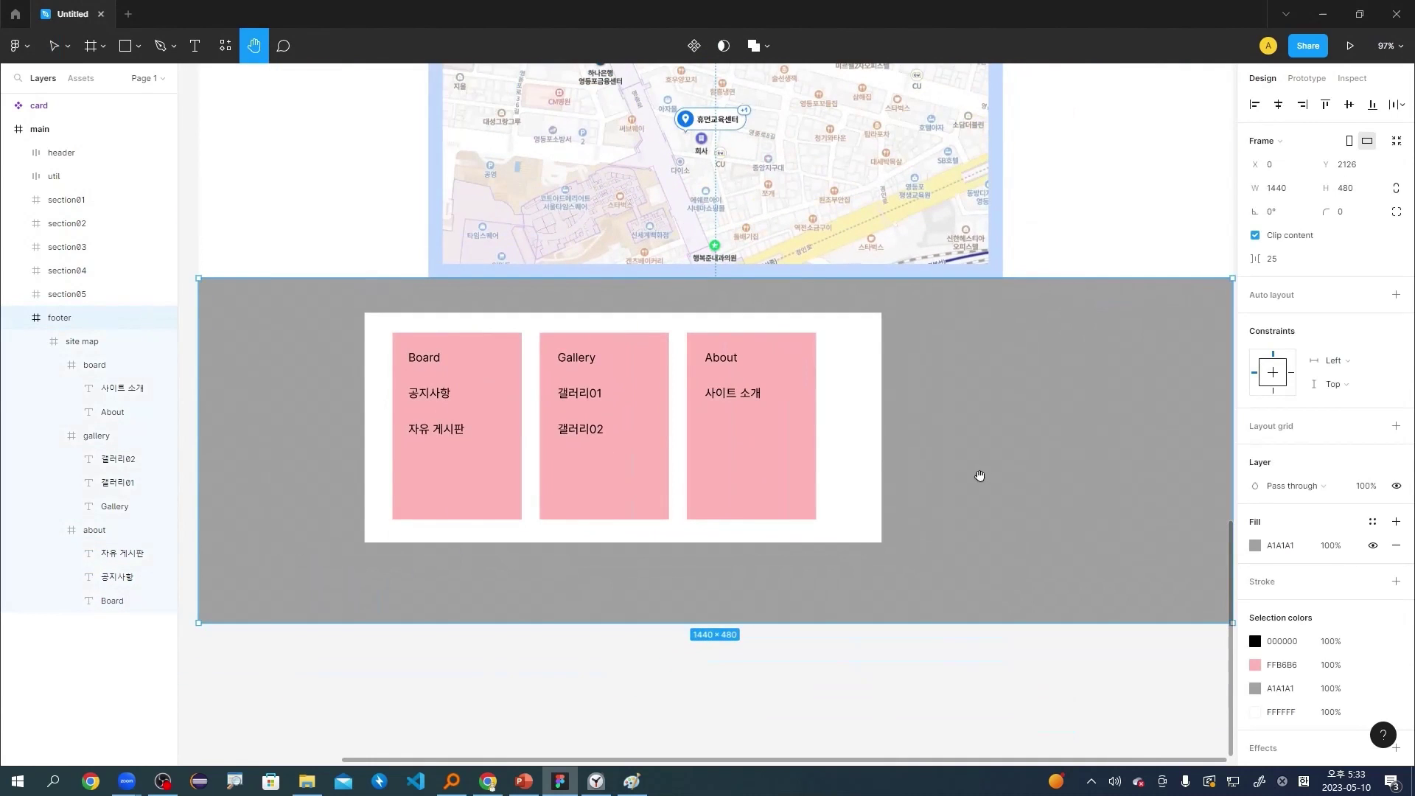
key(t)
drag(589, 579, 931, 629)
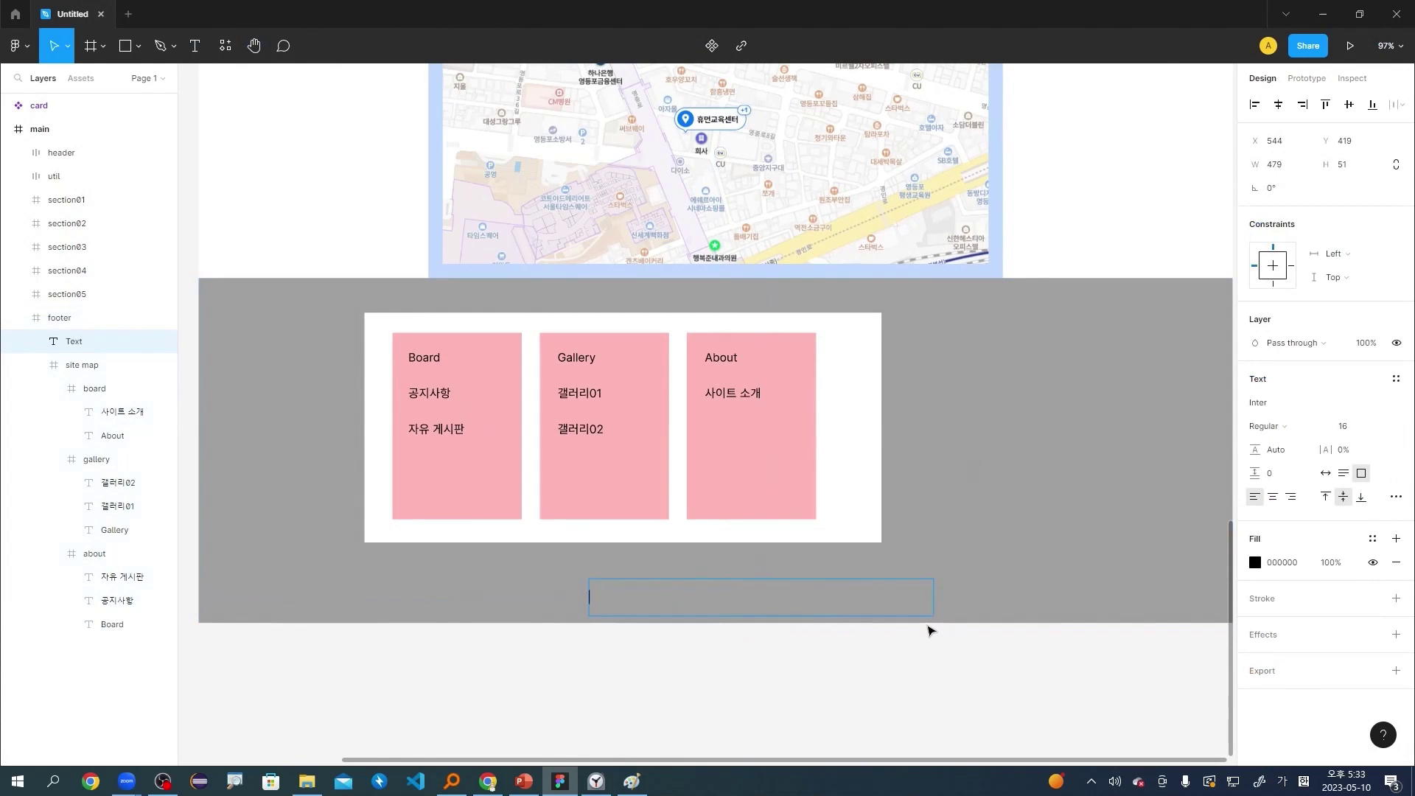
Enter the copyright line "Copyright All rights reserved." in the new footer text box.
text(Copyrigjht)
key(BackSpace)
key(BackSpace)
key(BackSpace)
key(BackSpace)
scroll(688, 665, up, 5)
text(rio)
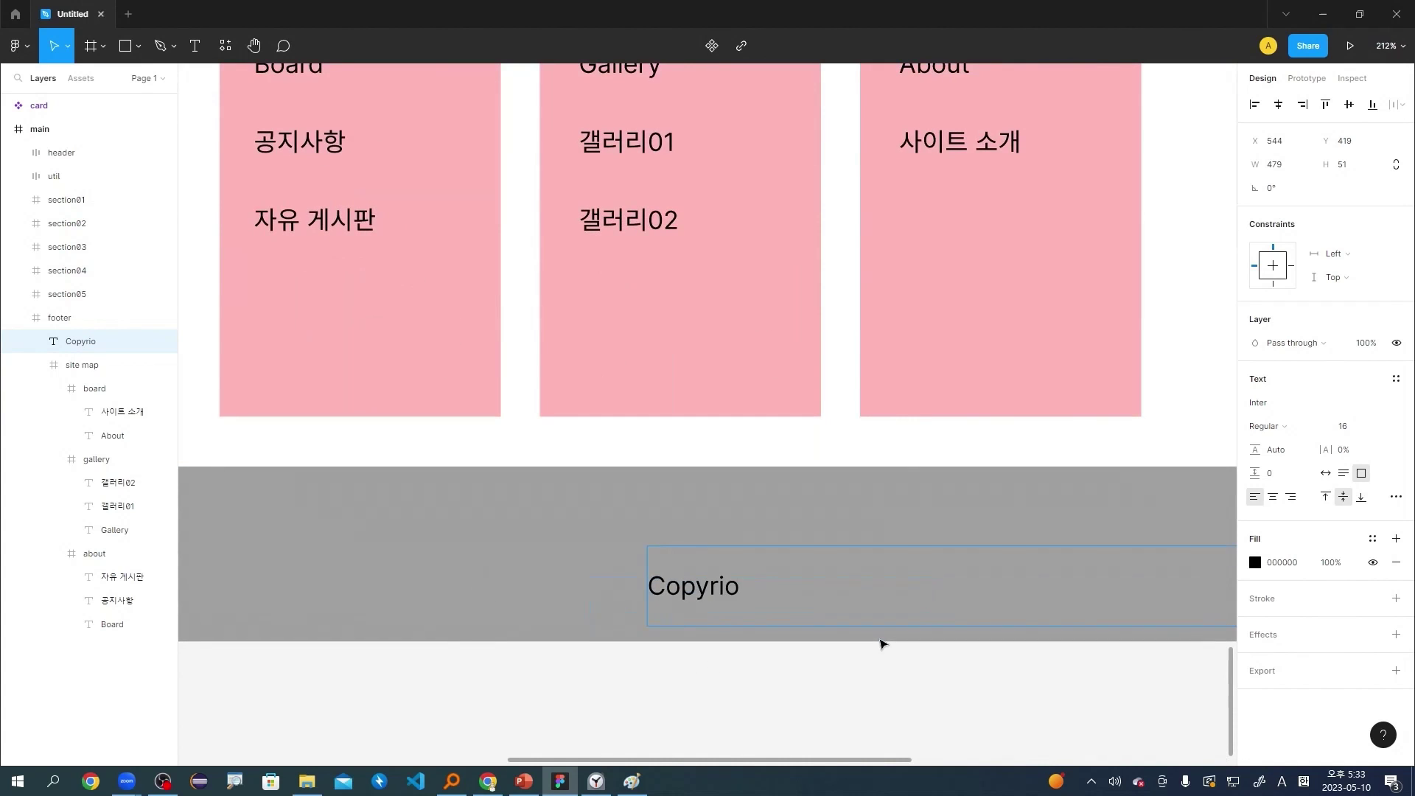
key(BackSpace)
text(ght All rights)
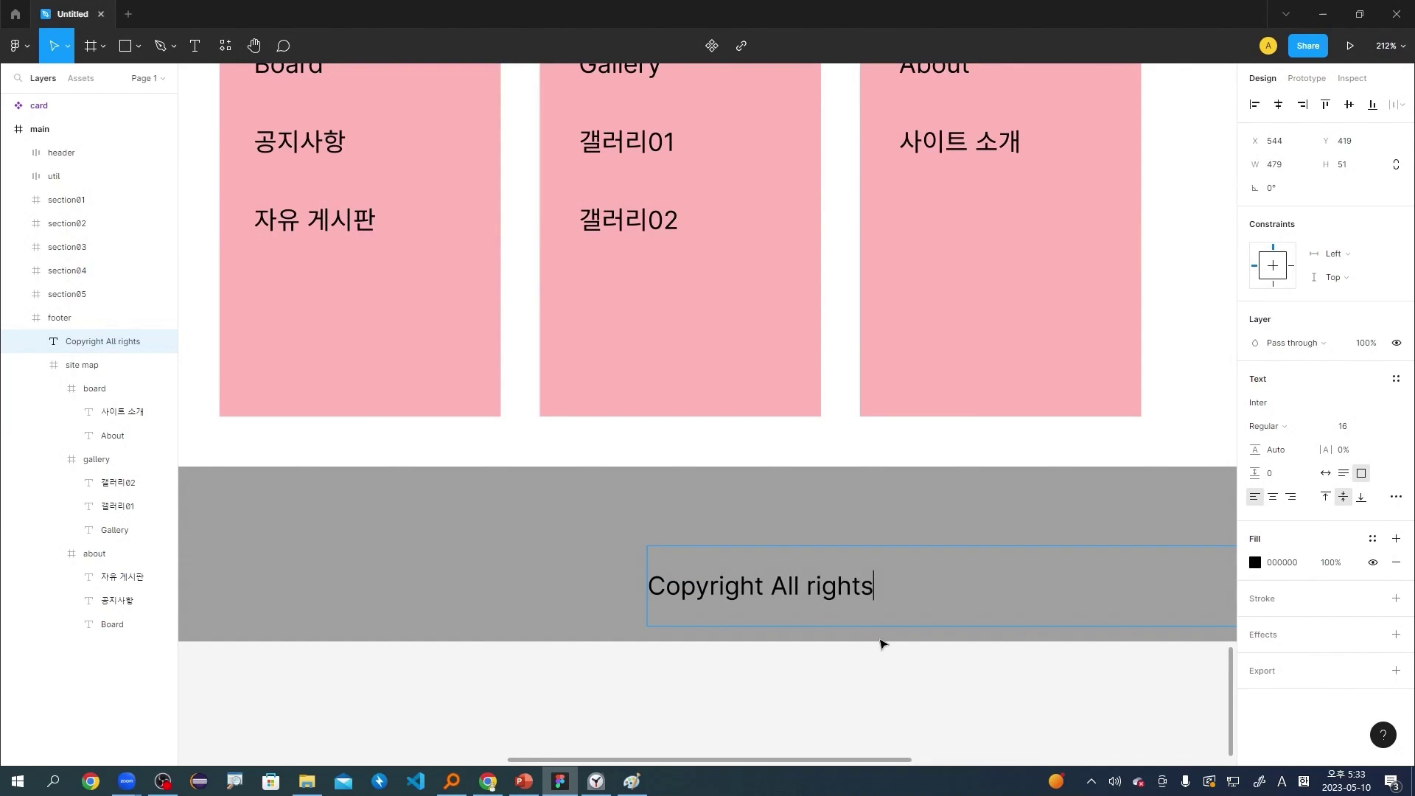
text( reserved)
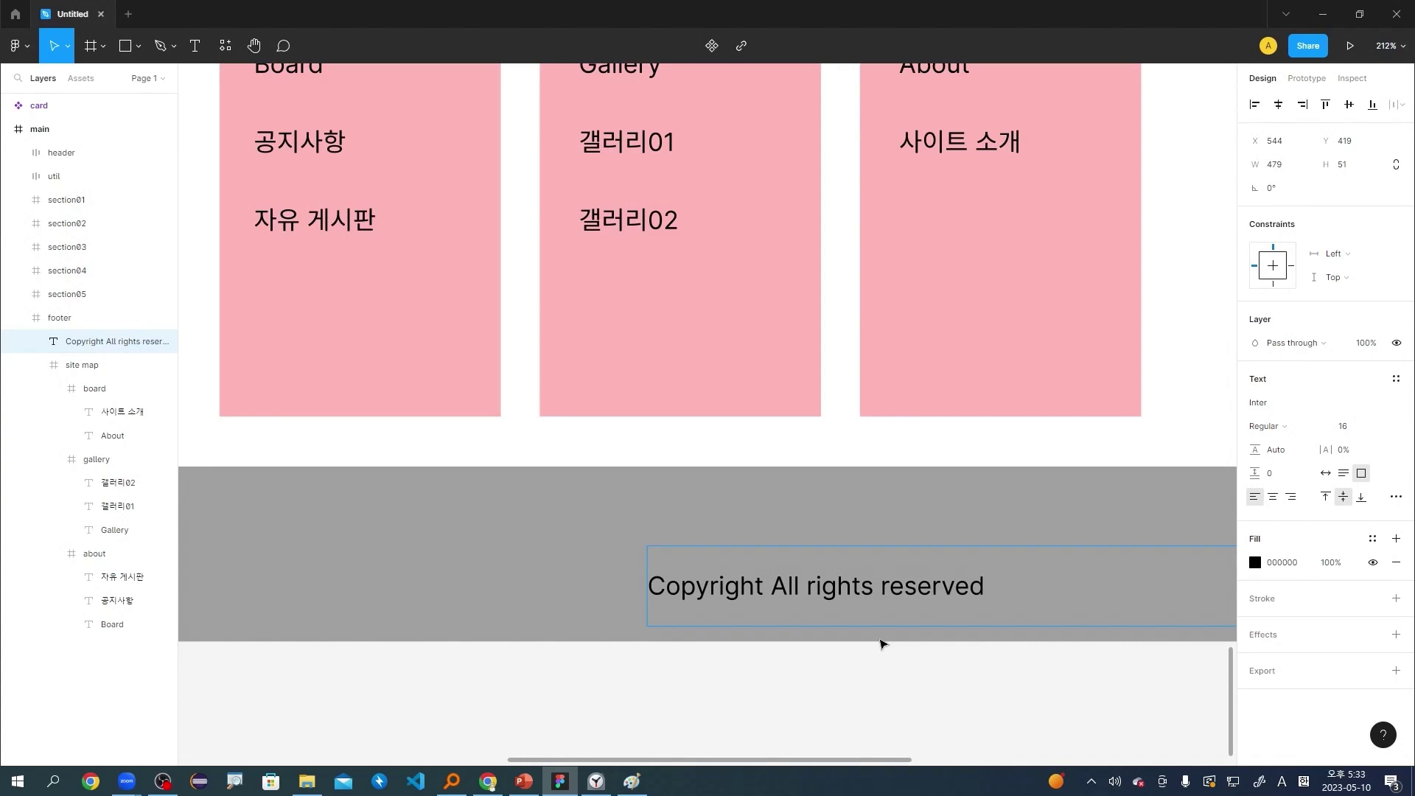
text(.)
Center-align the copyright line within its text box, leaving no extra characters after "reserved.".
click(1272, 496)
text(h)
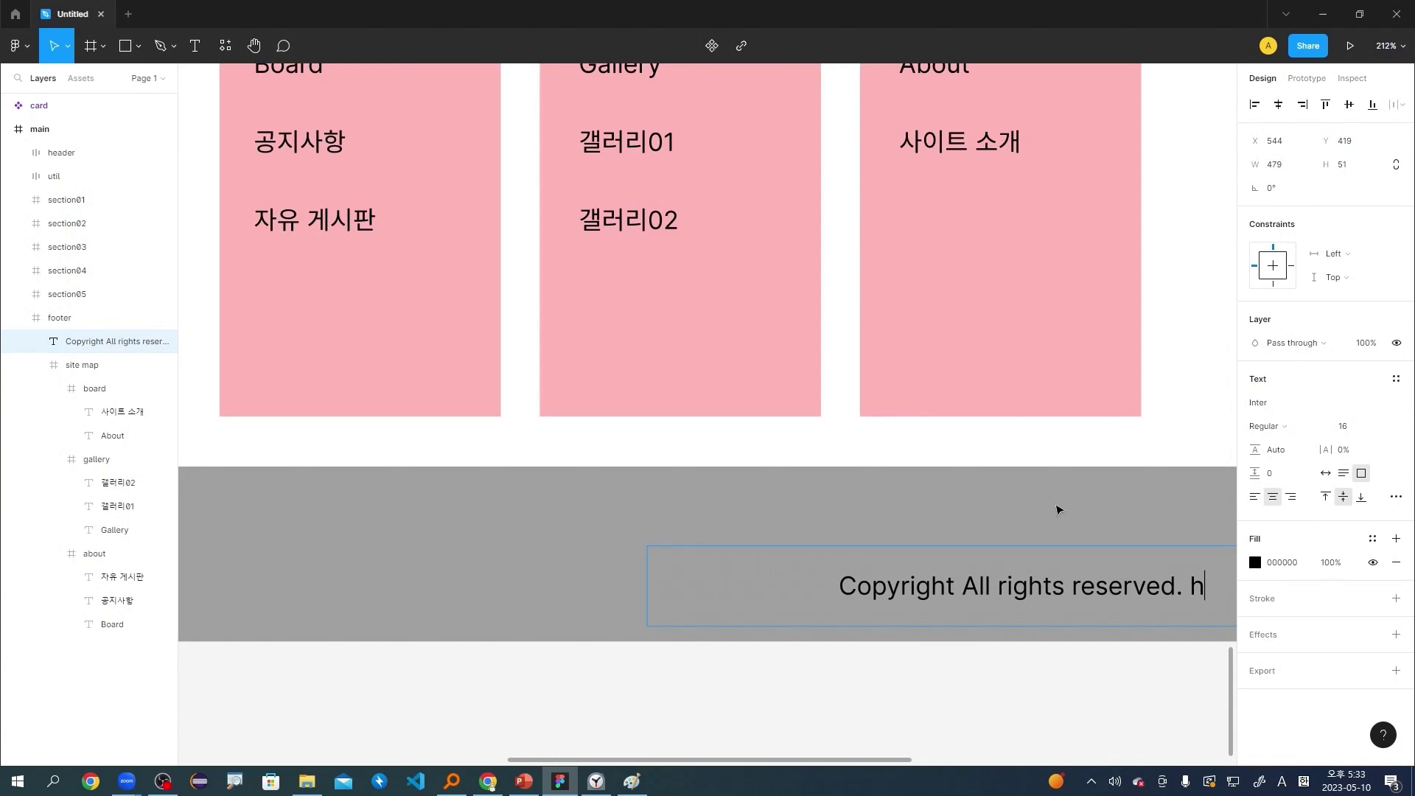
key(Escape)
scroll(1059, 501, down, 5)
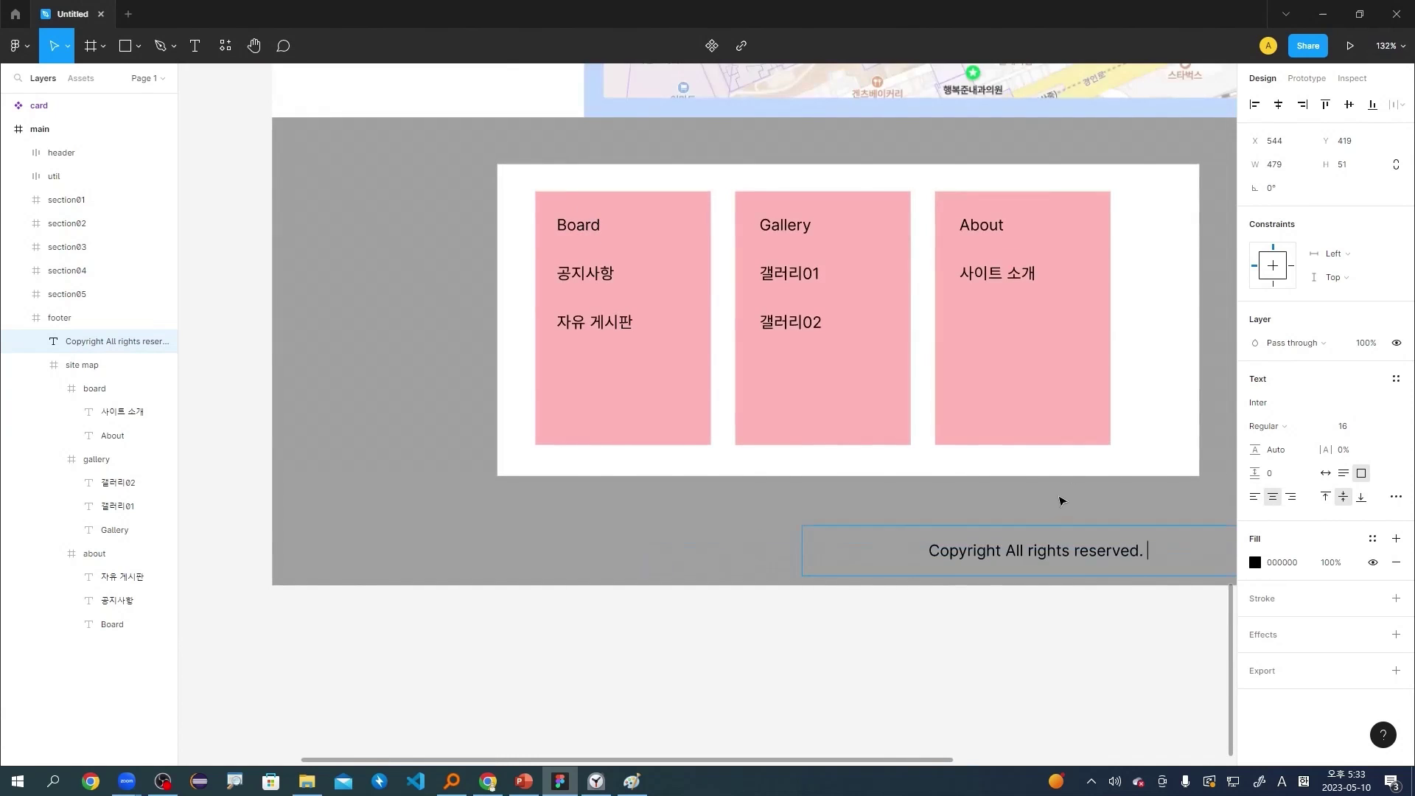
key(Return)
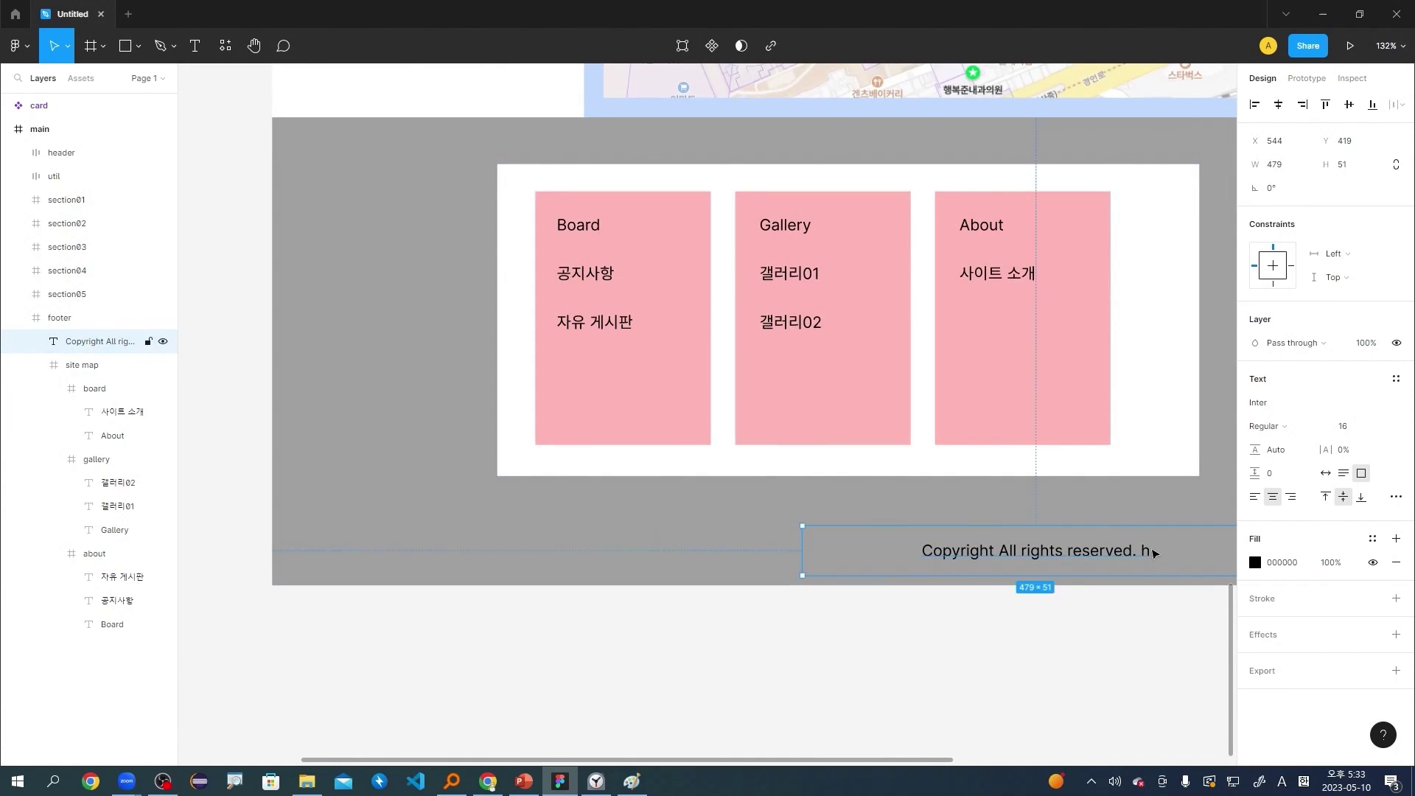
key(BackSpace)
key(BackSpace)
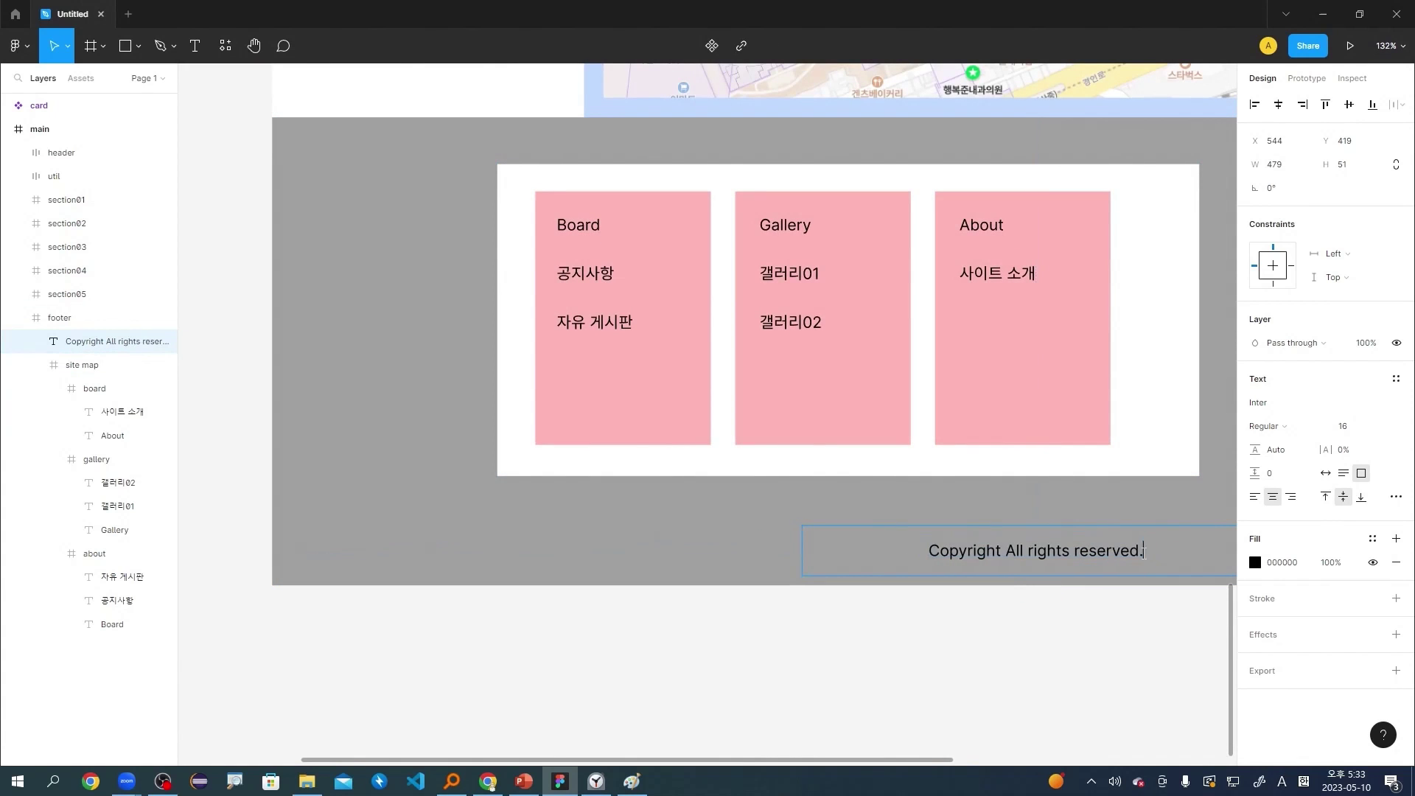
key(Escape)
Align the copyright text box to the horizontal center of the footer.
drag(1131, 644, 806, 628)
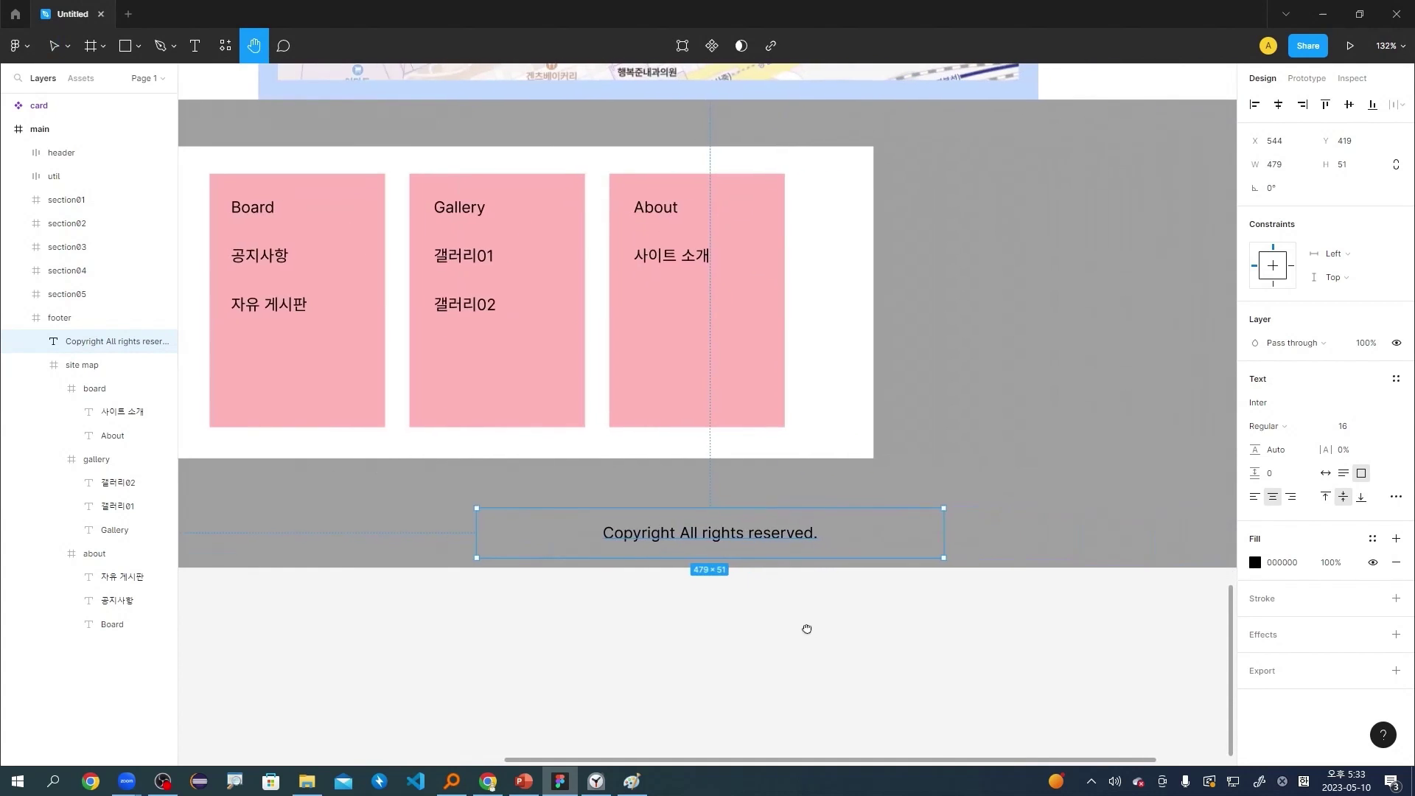
scroll(753, 565, up, 5)
click(700, 587)
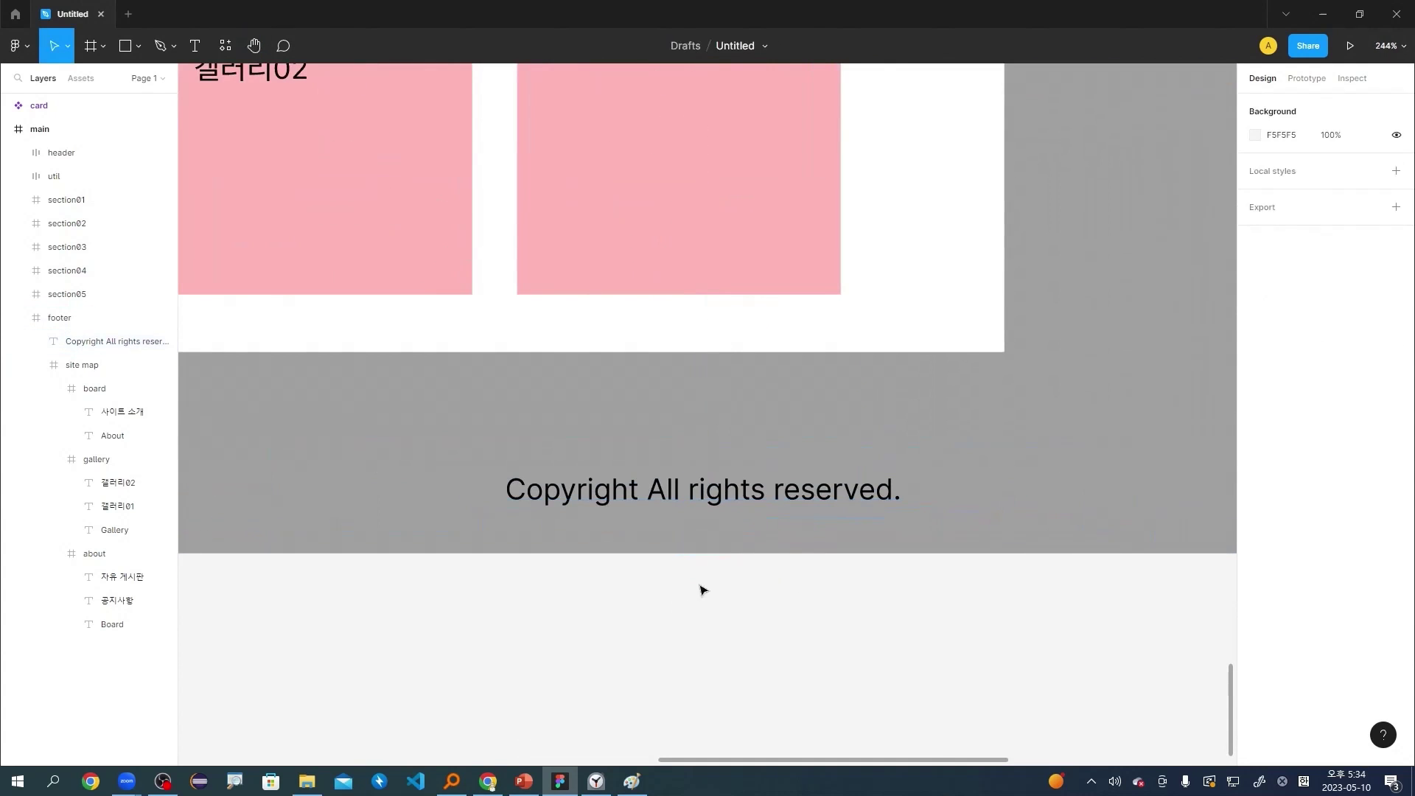
click(791, 494)
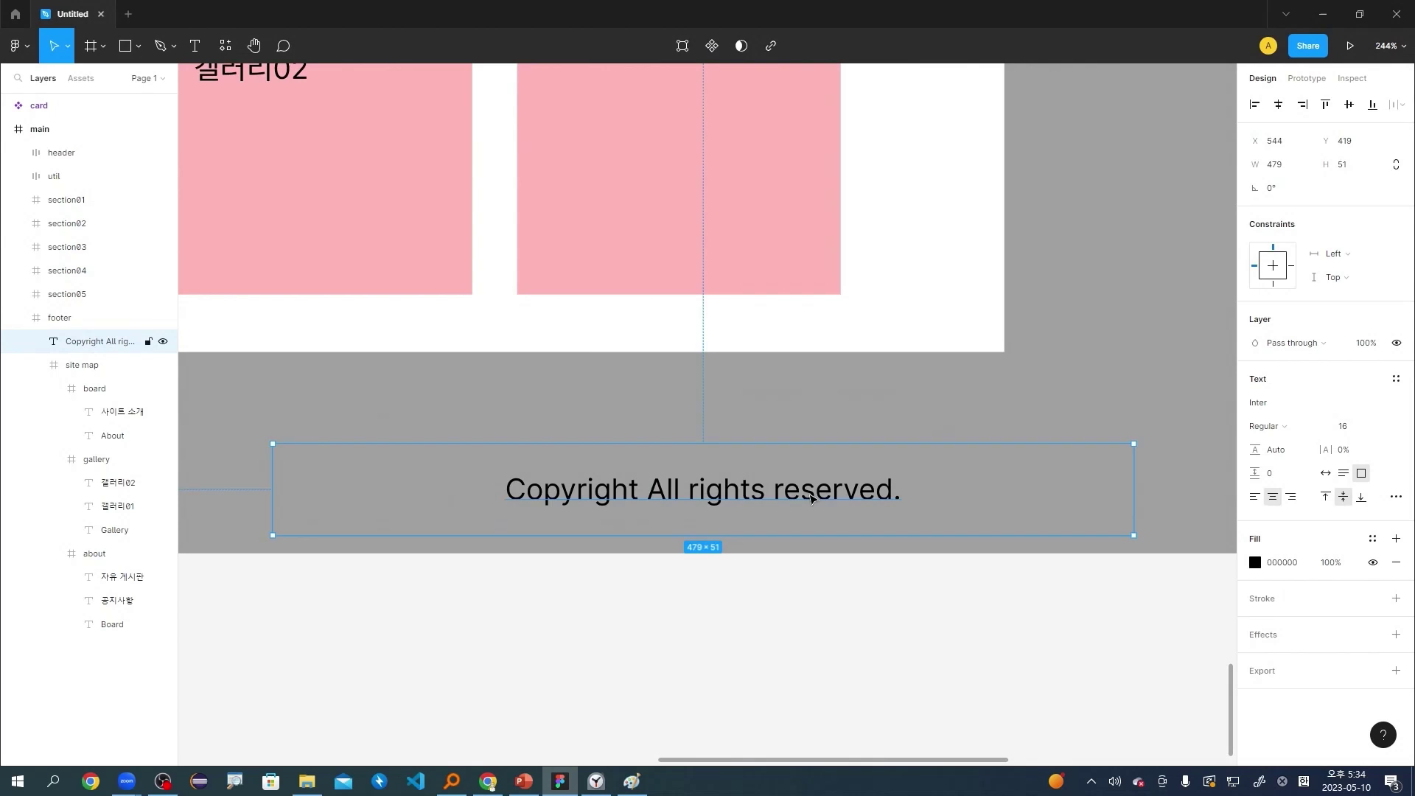
key(alt+h)
scroll(745, 601, down, 2)
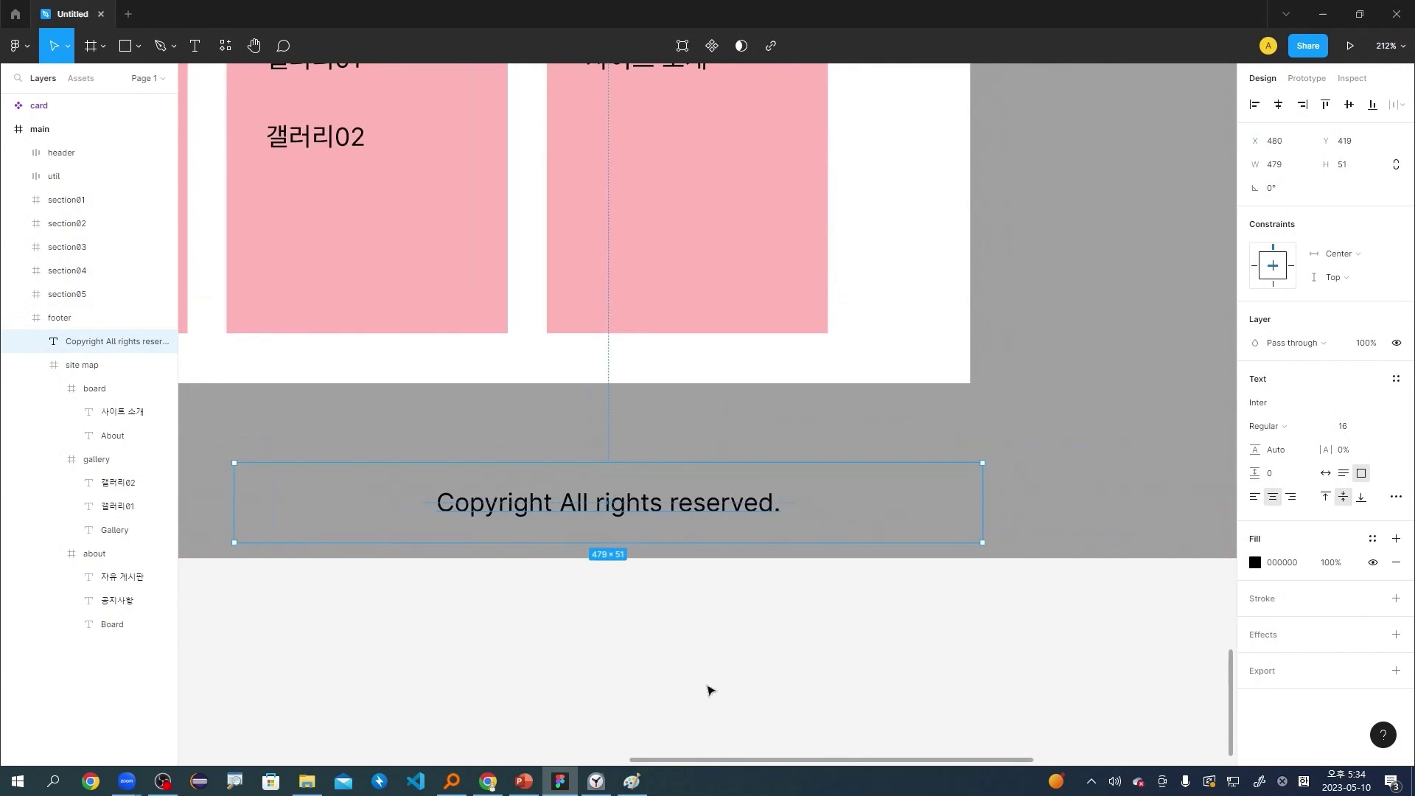
drag(767, 672, 868, 663)
click(876, 663)
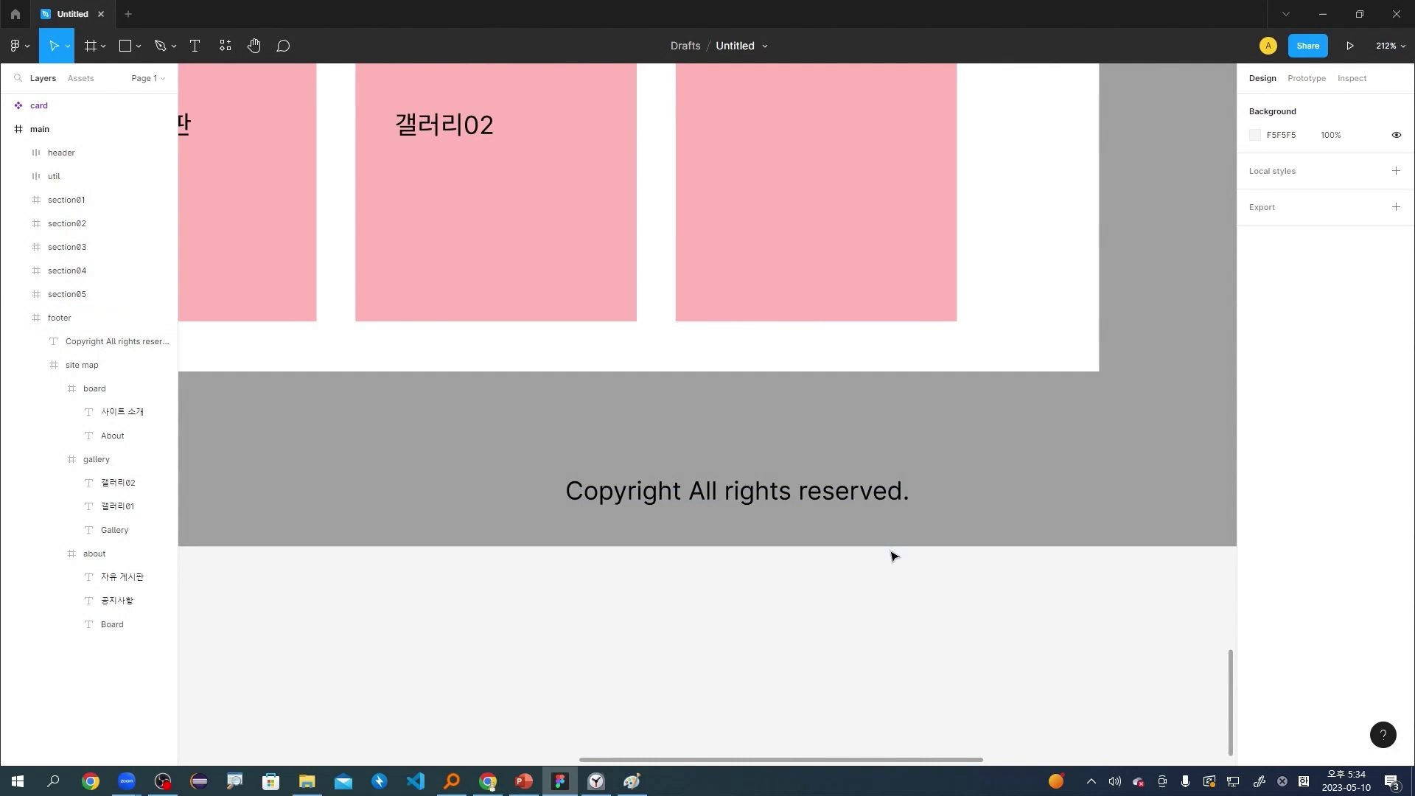
scroll(893, 556, down, 4)
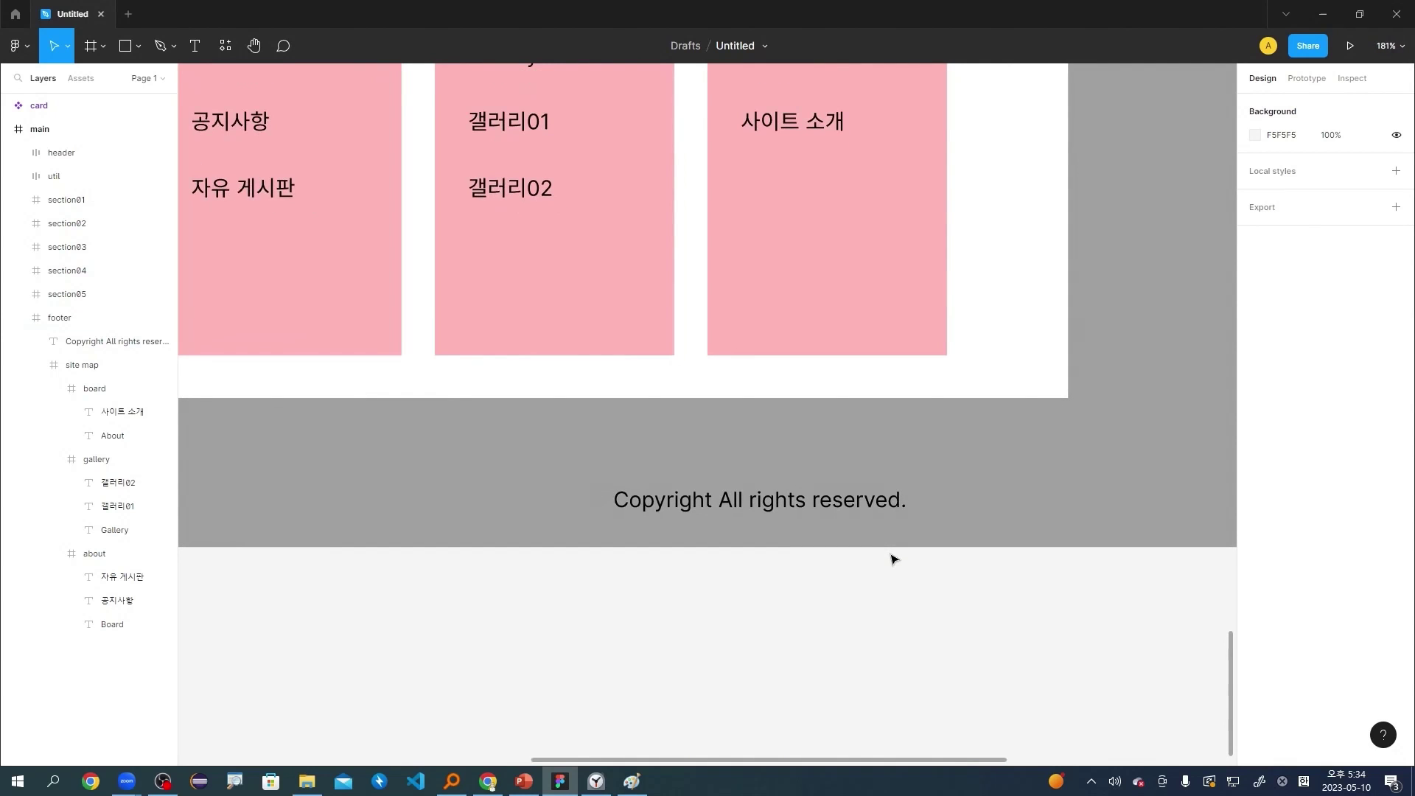
scroll(913, 483, down, 1)
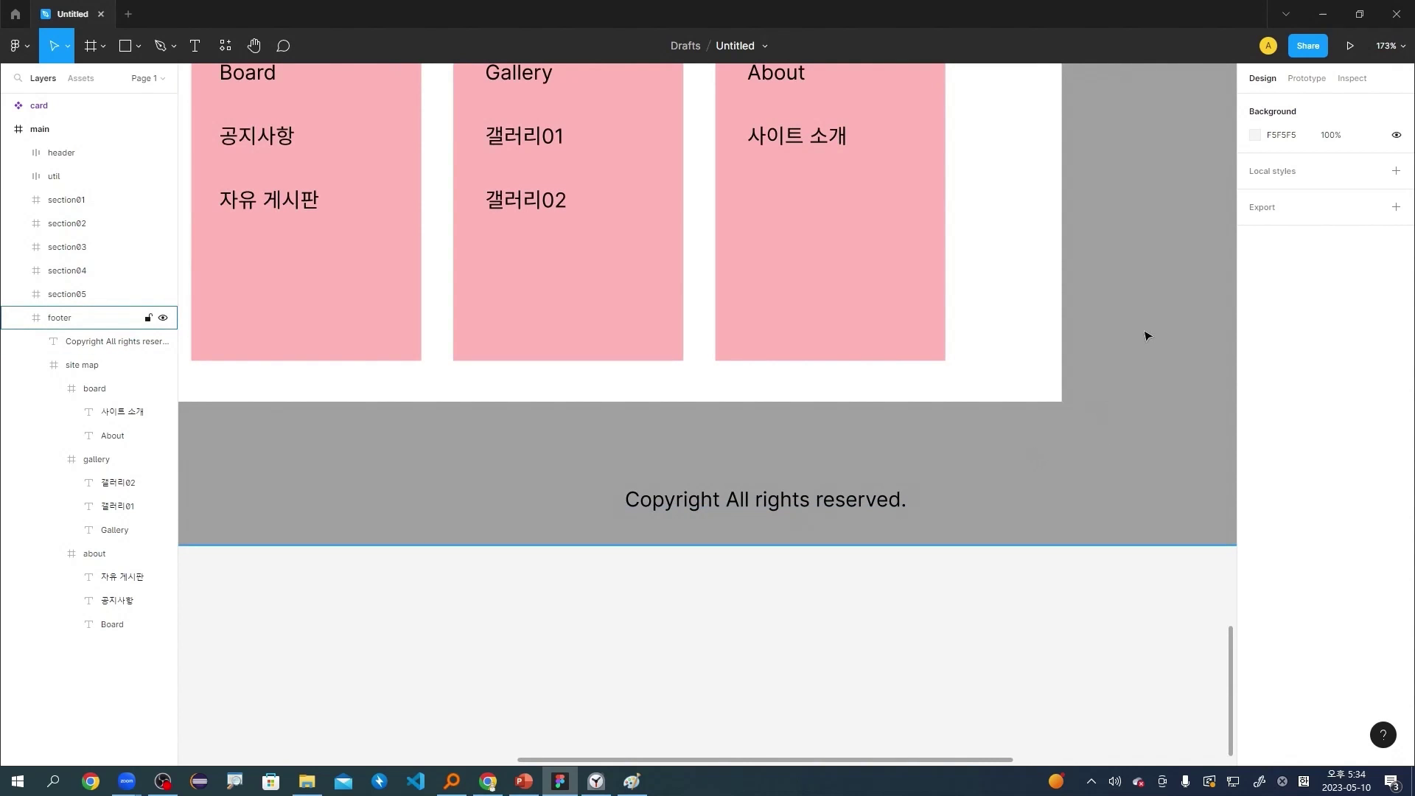
key(h)
drag(1151, 290, 911, 436)
scroll(905, 439, down, 1)
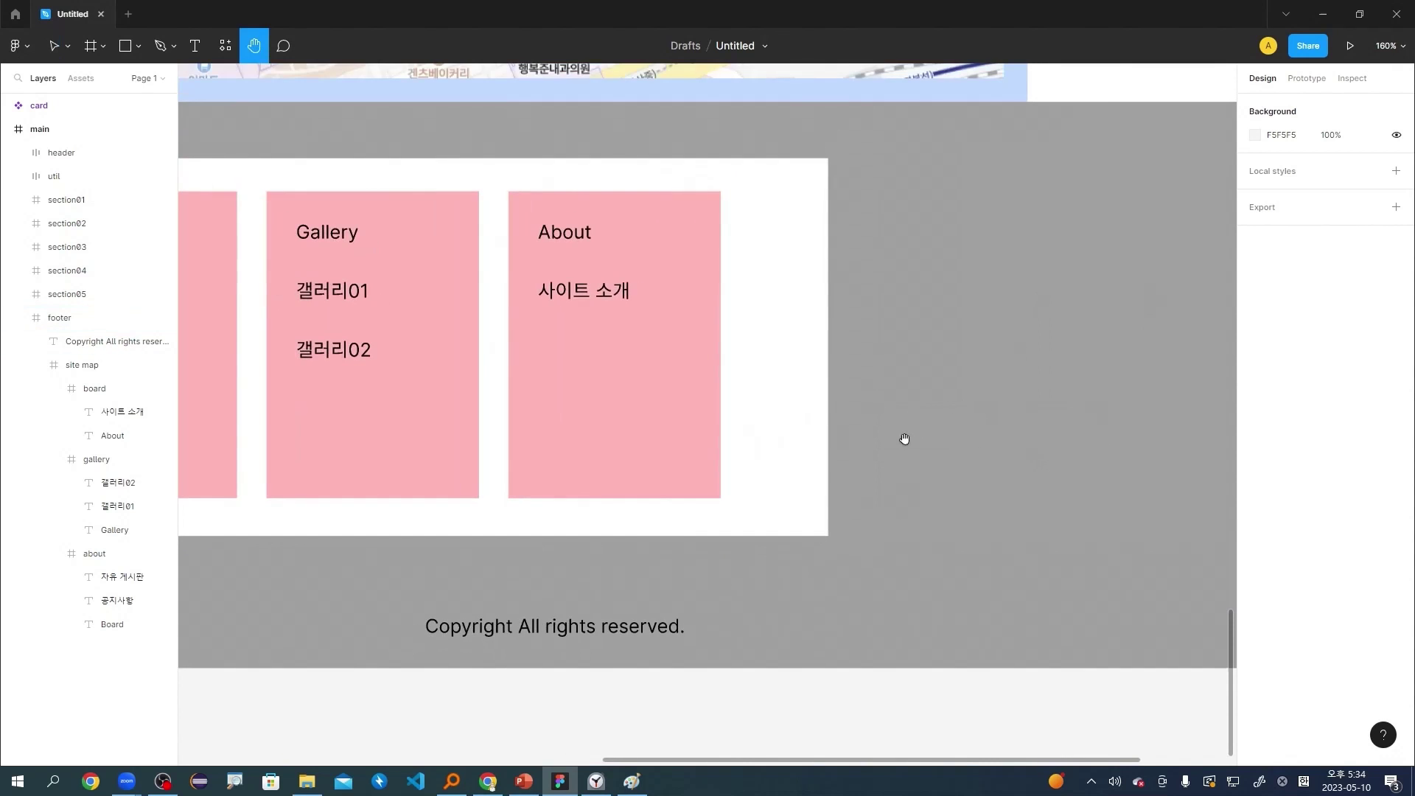
scroll(907, 423, up, 1)
scroll(1029, 475, up, 1)
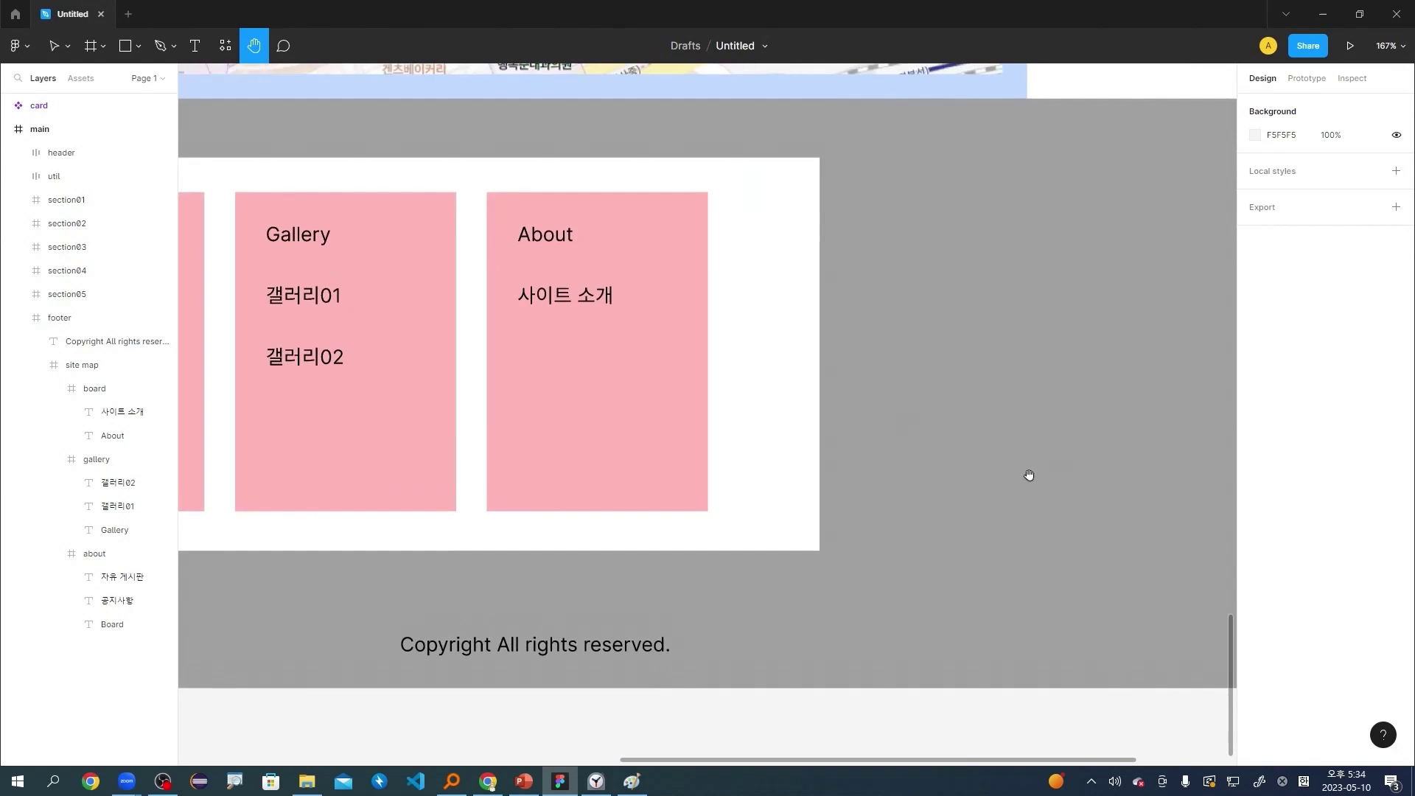
Draw a rectangle about 224 × 52 in the footer beside the white site map and set its corner radius to 10.
scroll(1029, 475, up, 1)
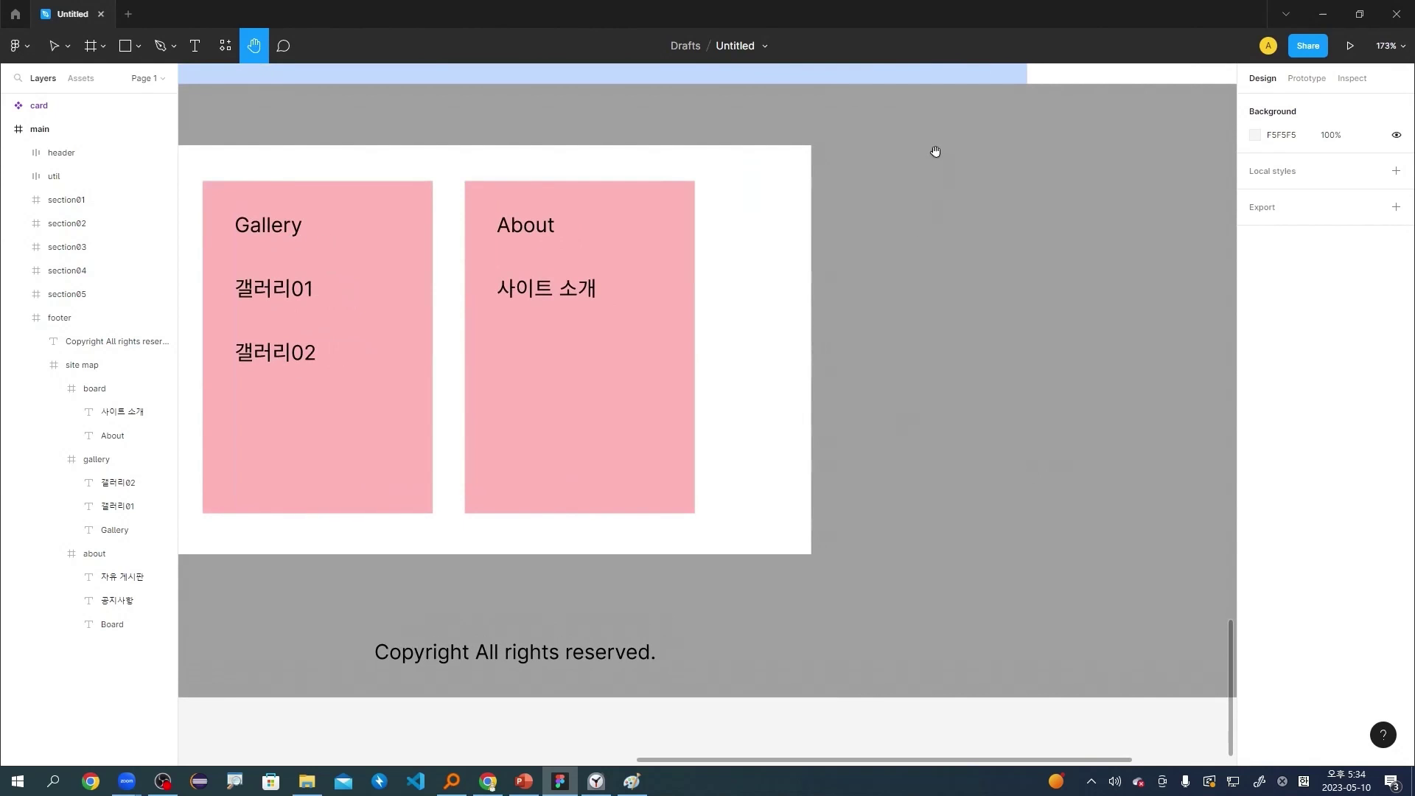
key(r)
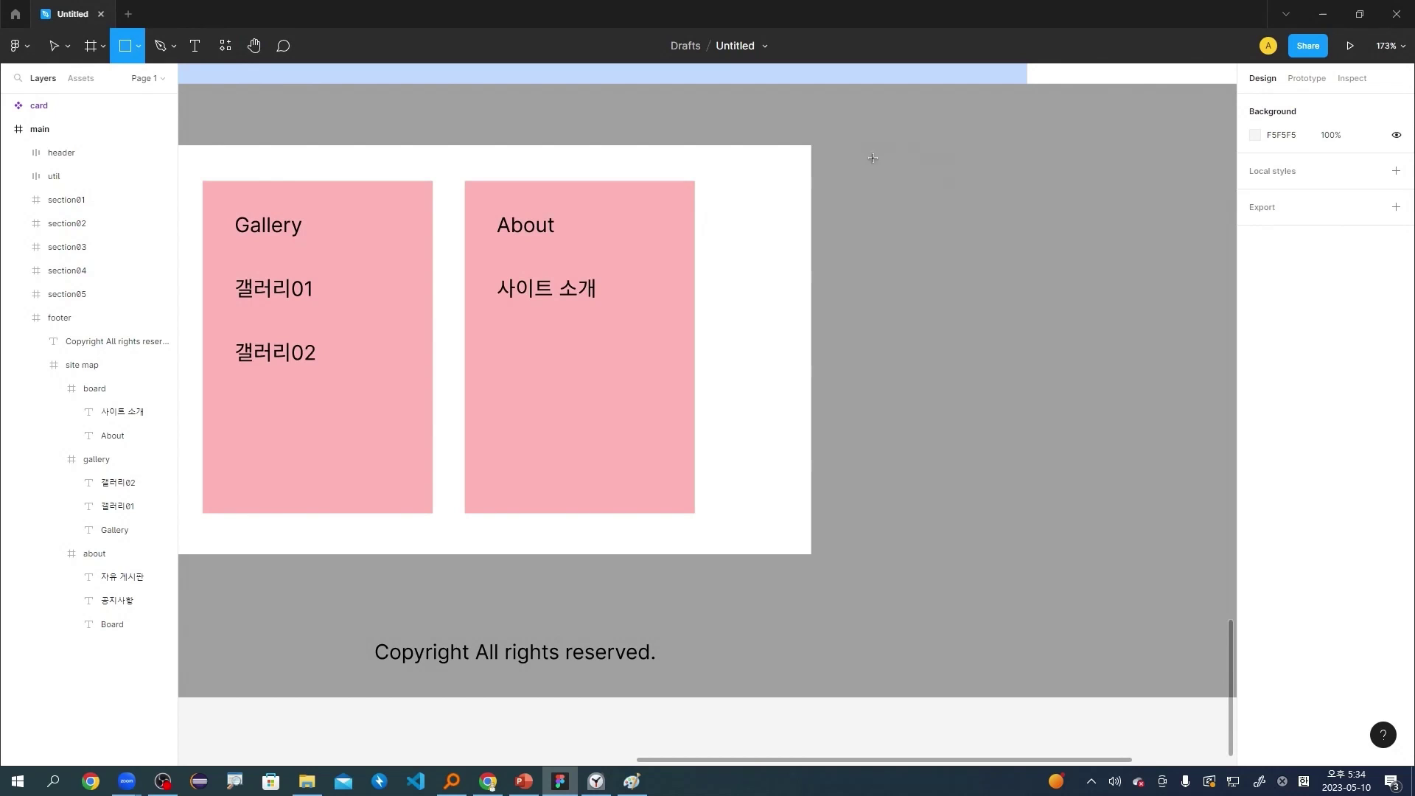
drag(873, 158, 1092, 203)
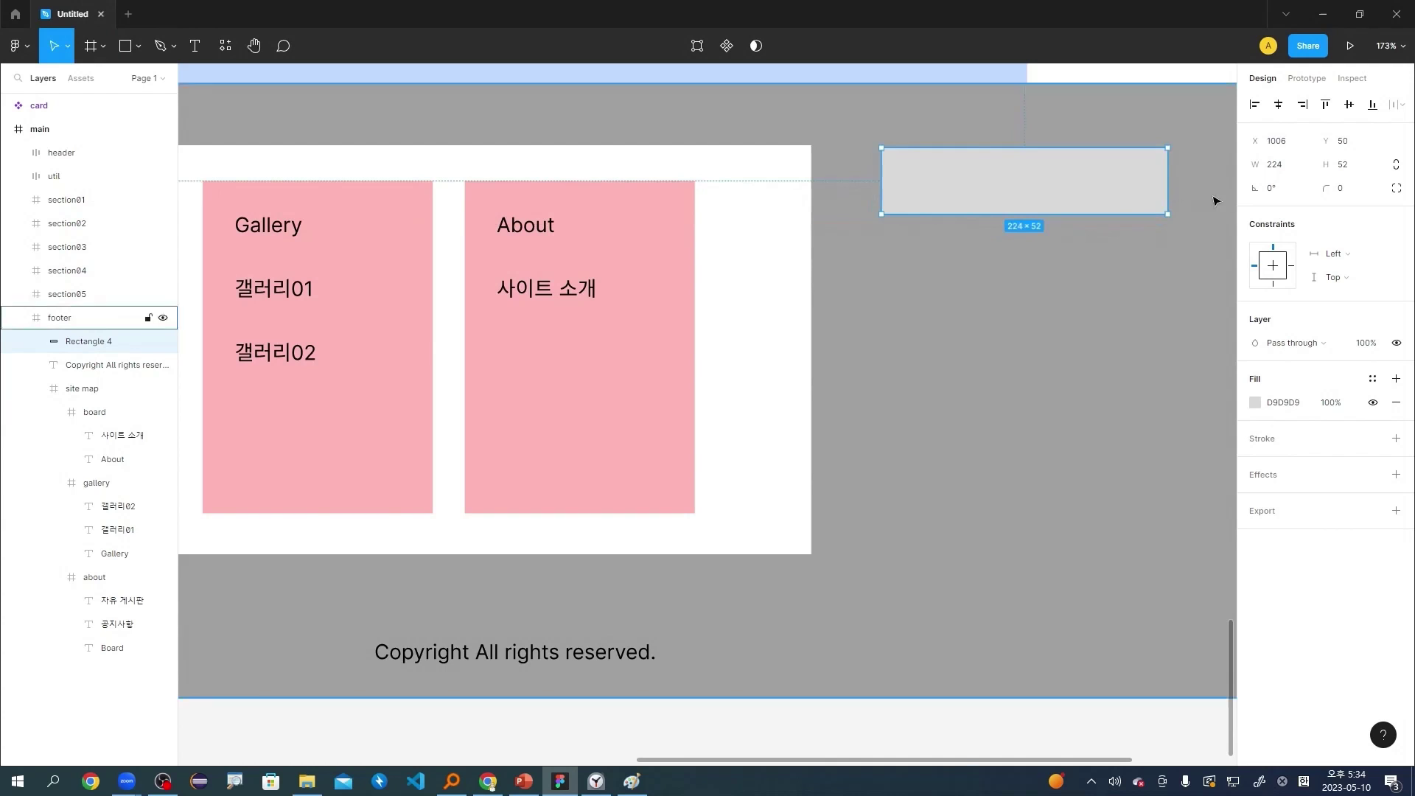
click(1353, 194)
text(1440)
key(Return)
click(1140, 268)
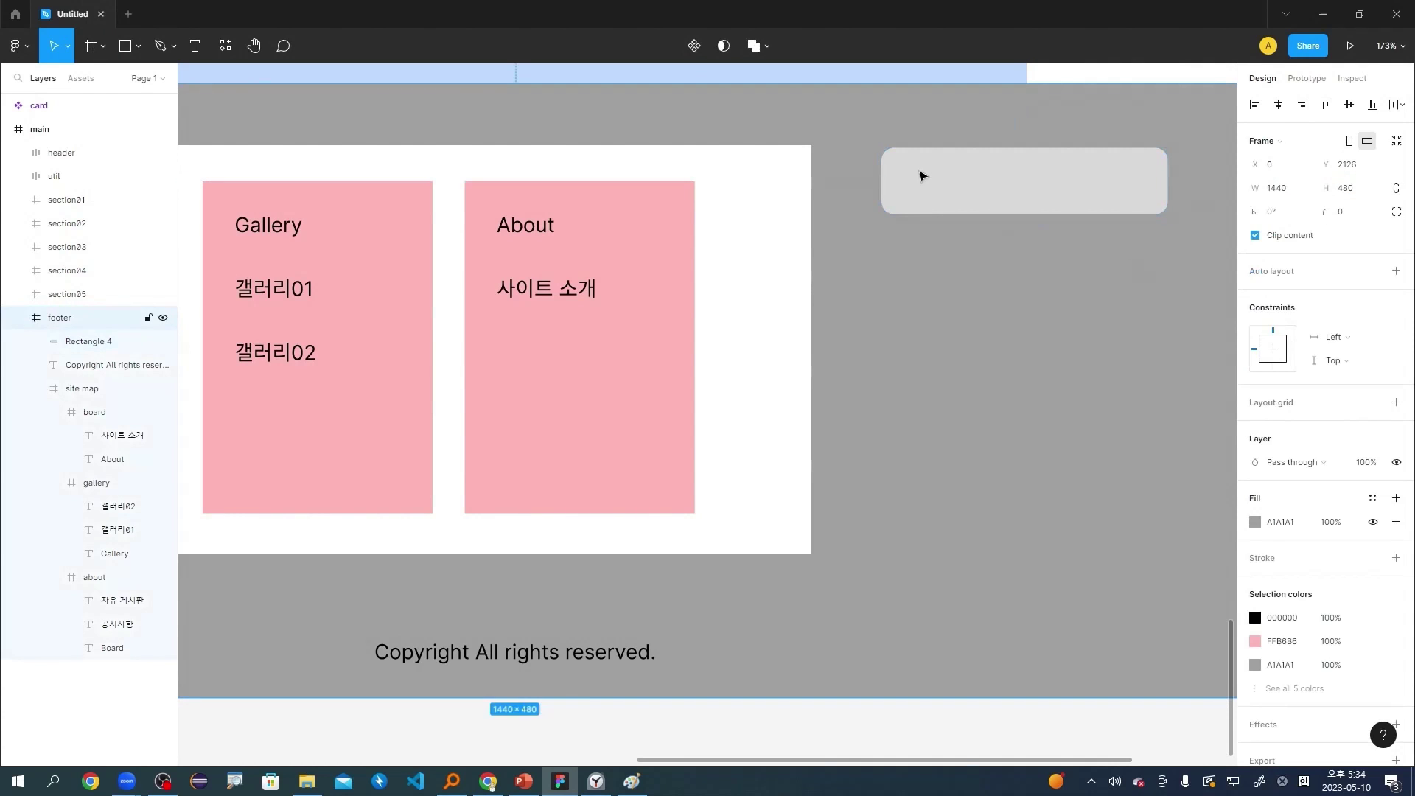
Set the fill of the rounded footer rectangle to FBFBFB.
click(921, 175)
click(1255, 402)
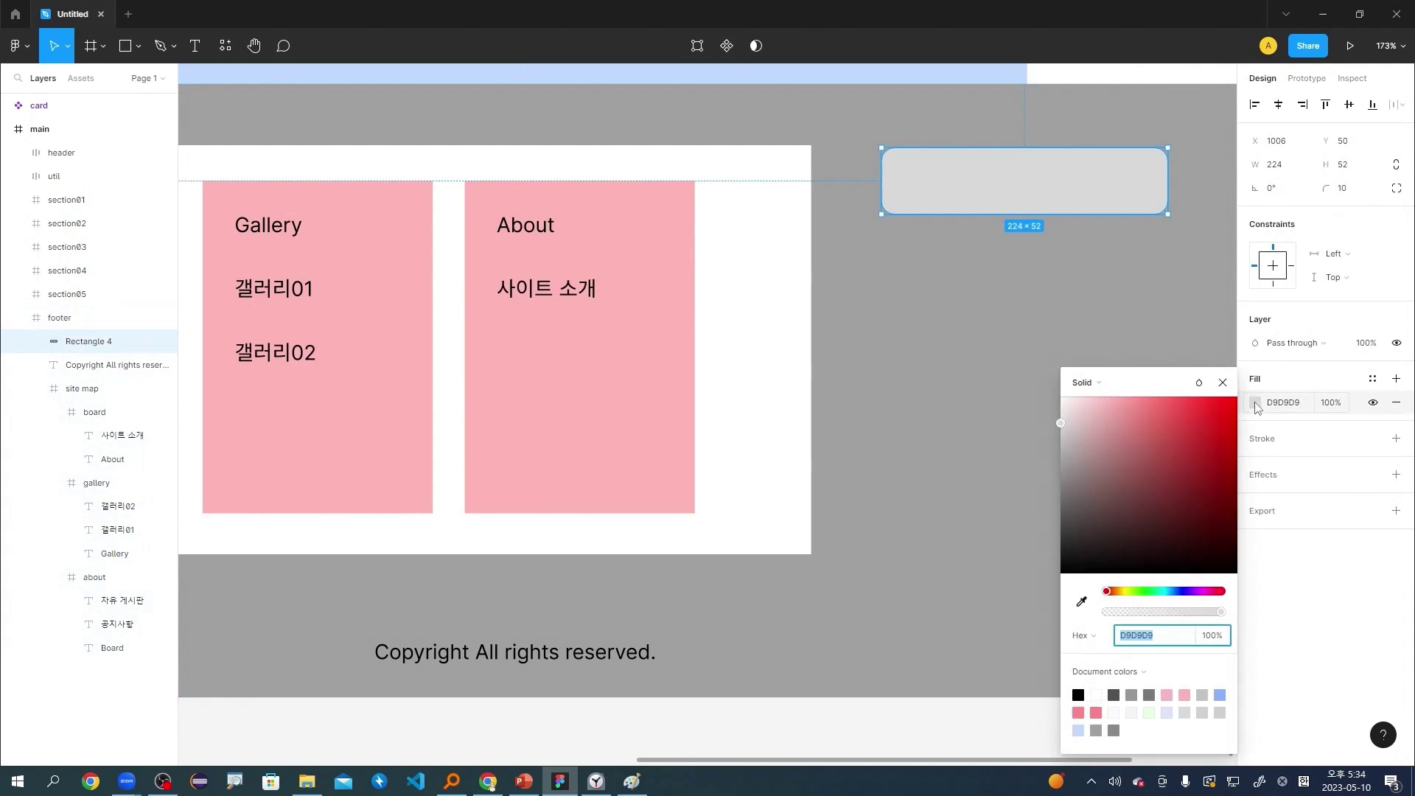
text(ffffff)
key(Return)
text(f2f2f2)
key(Return)
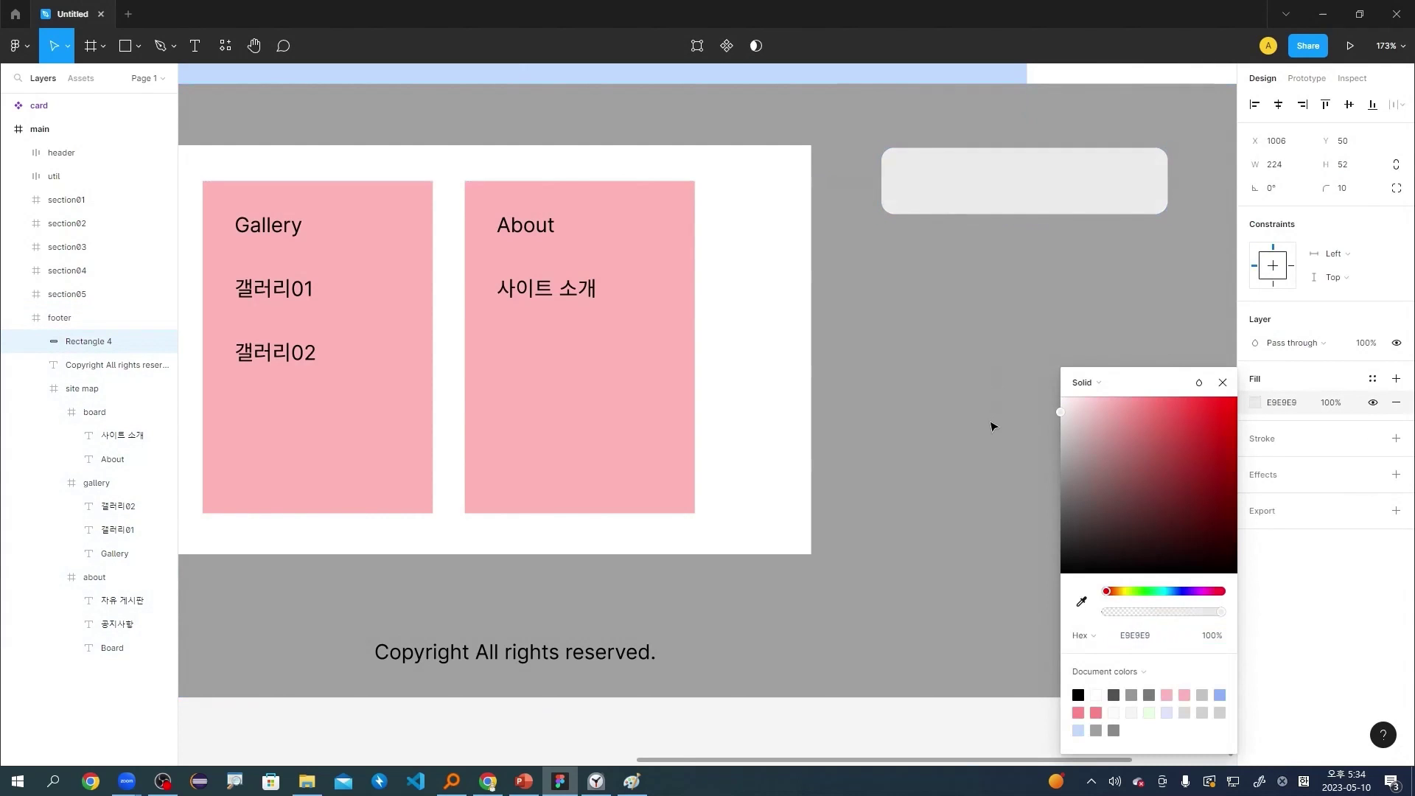
drag(982, 415, 982, 410)
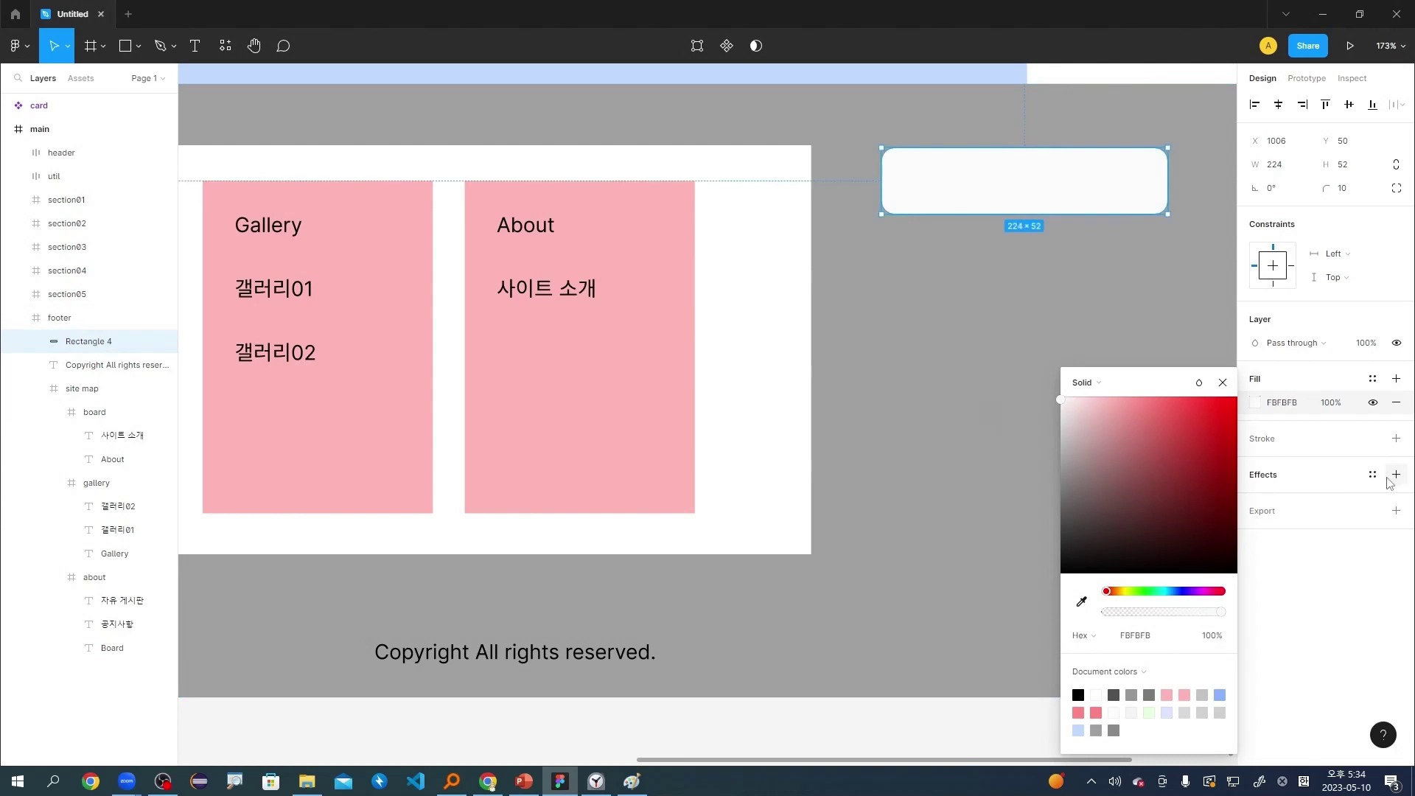
Add an inside stroke of width 1 in color 949494 to the rounded footer rectangle.
click(1395, 440)
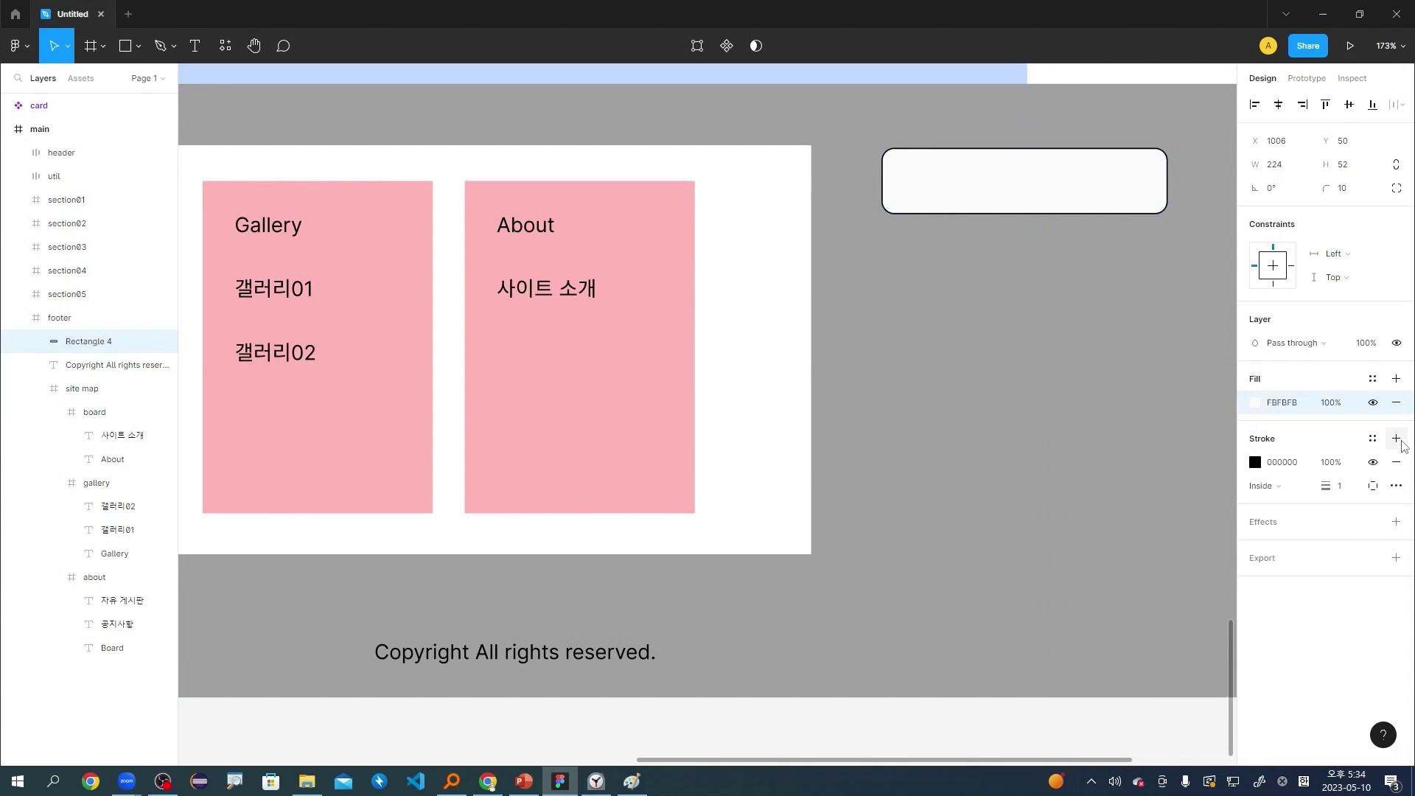
click(1255, 462)
text(B7B7B7)
key(Return)
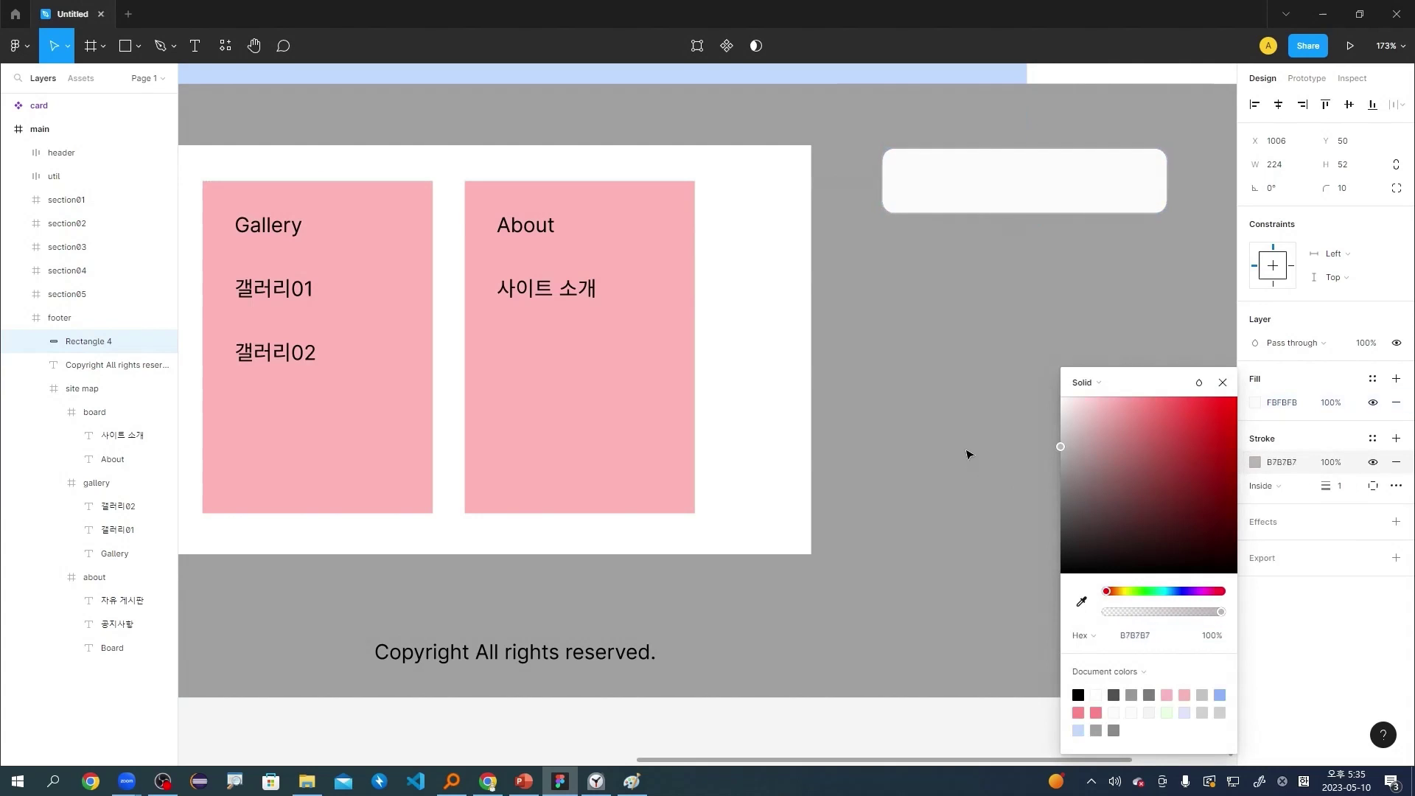
drag(967, 453, 969, 480)
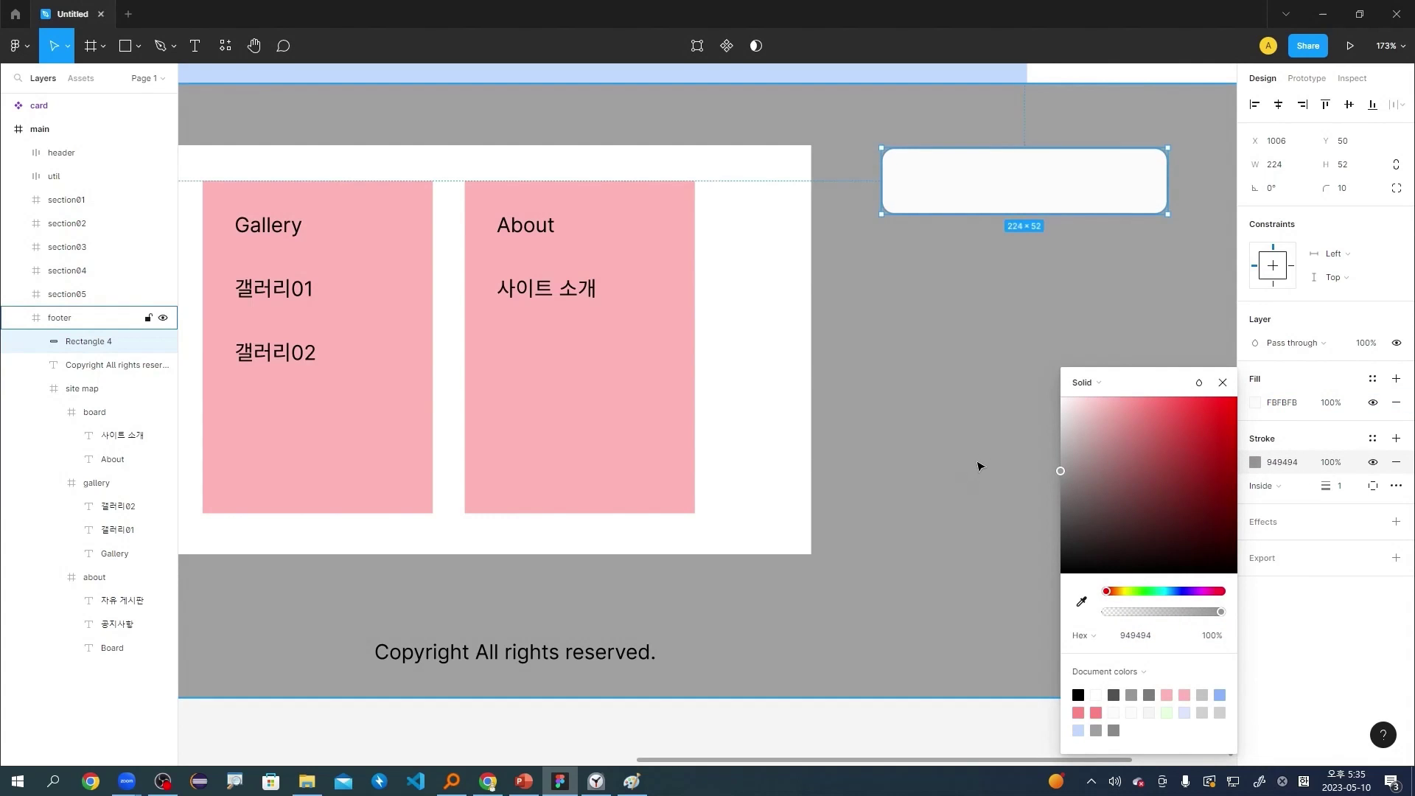
Add a text box about 144 × 28 inside the rounded rectangle reading "family site".
key(t)
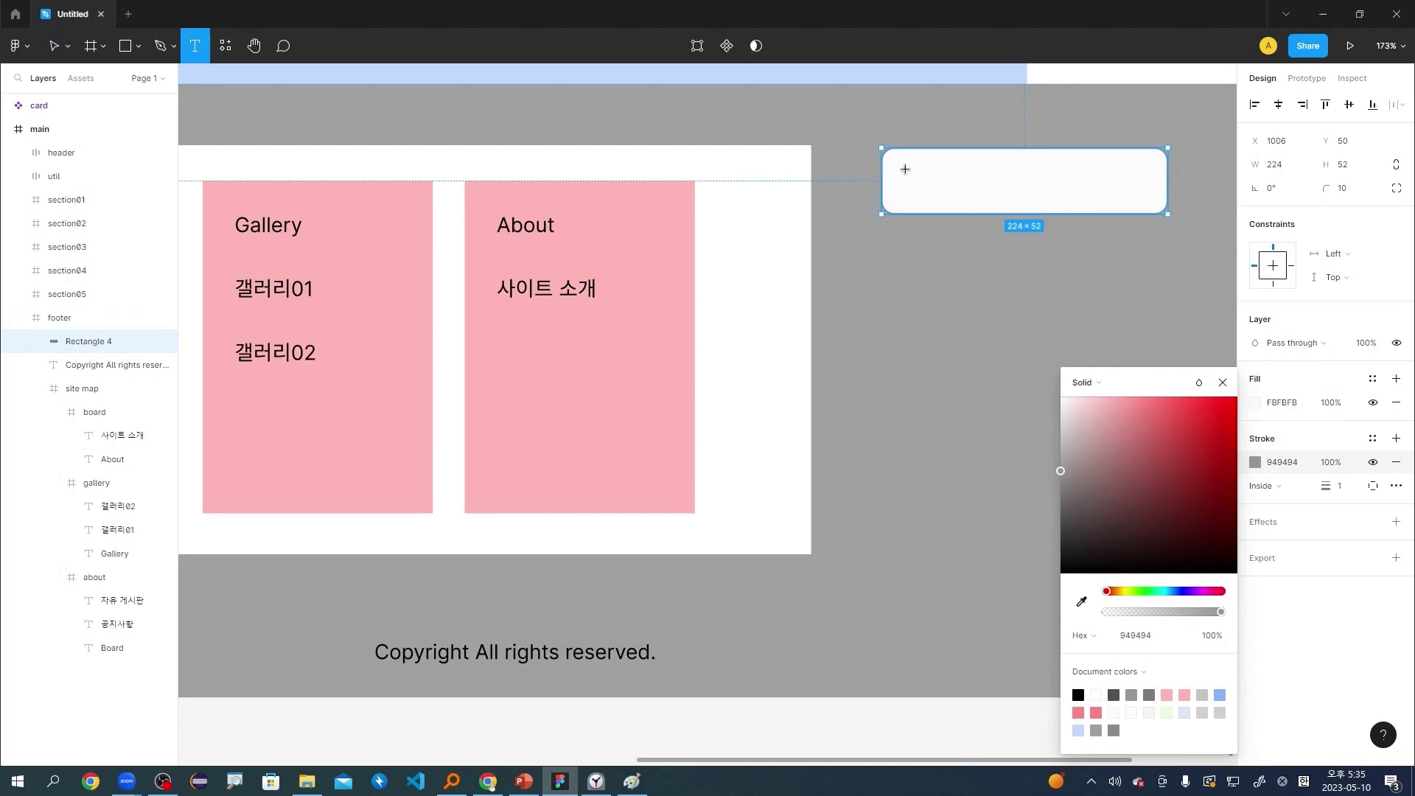
drag(908, 165, 1088, 200)
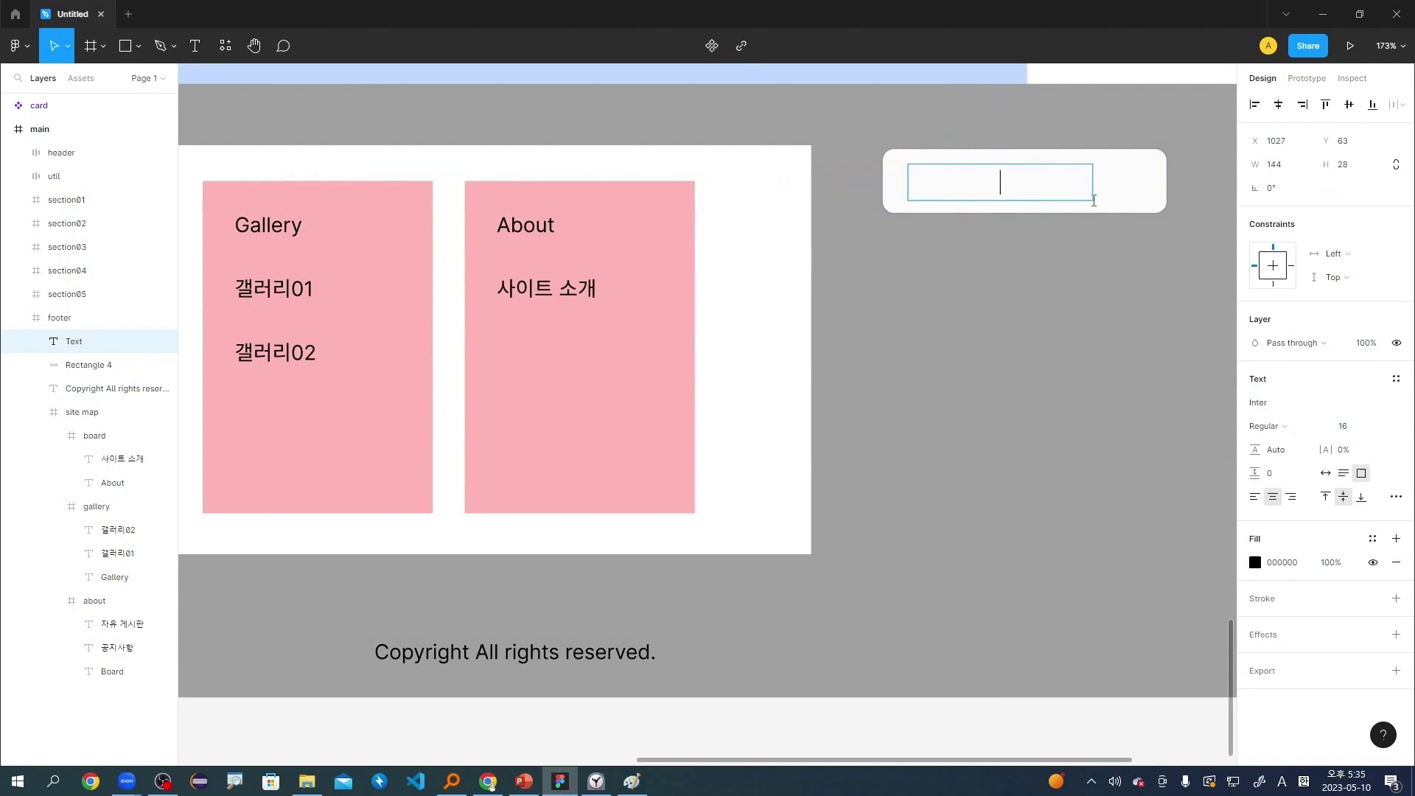
text(family site)
key(Escape)
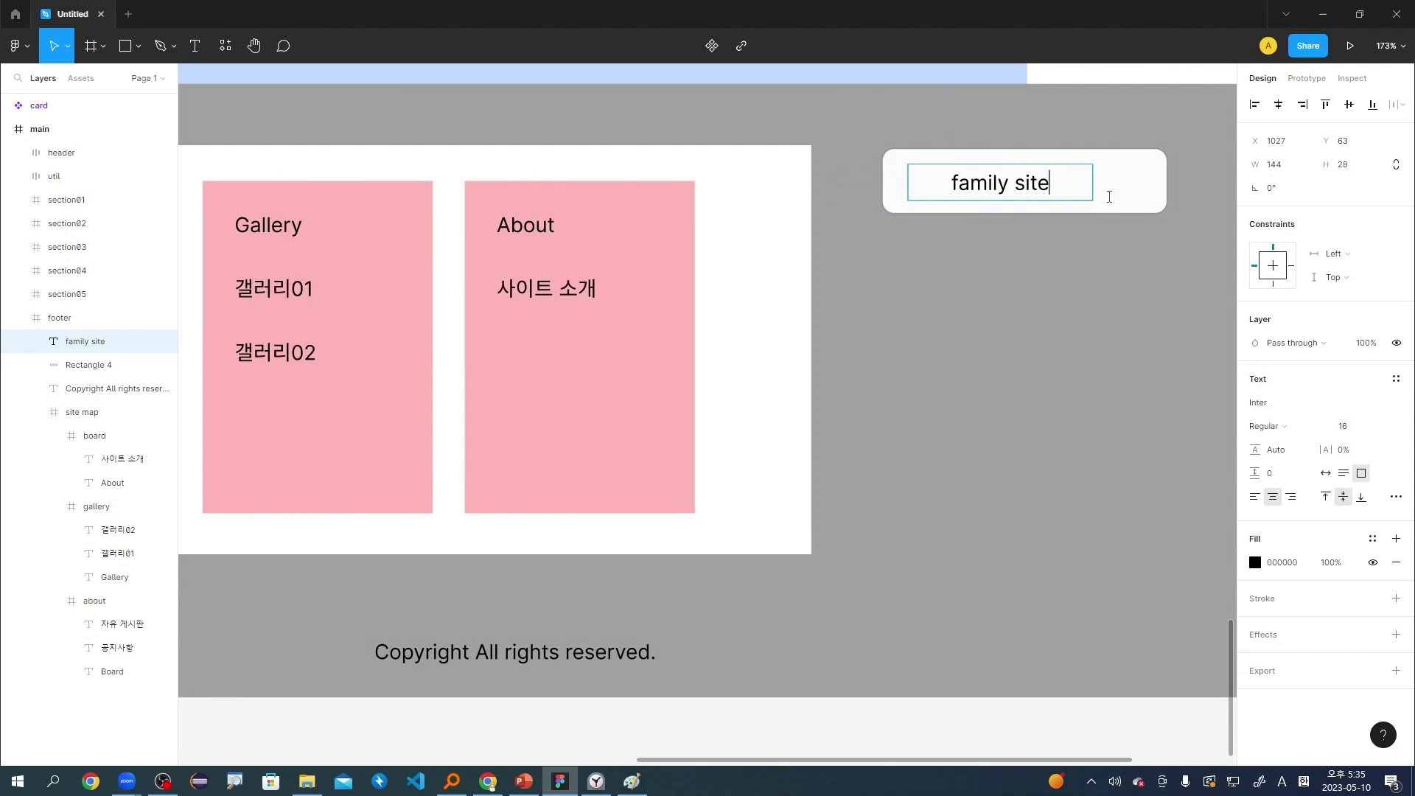
click(1131, 256)
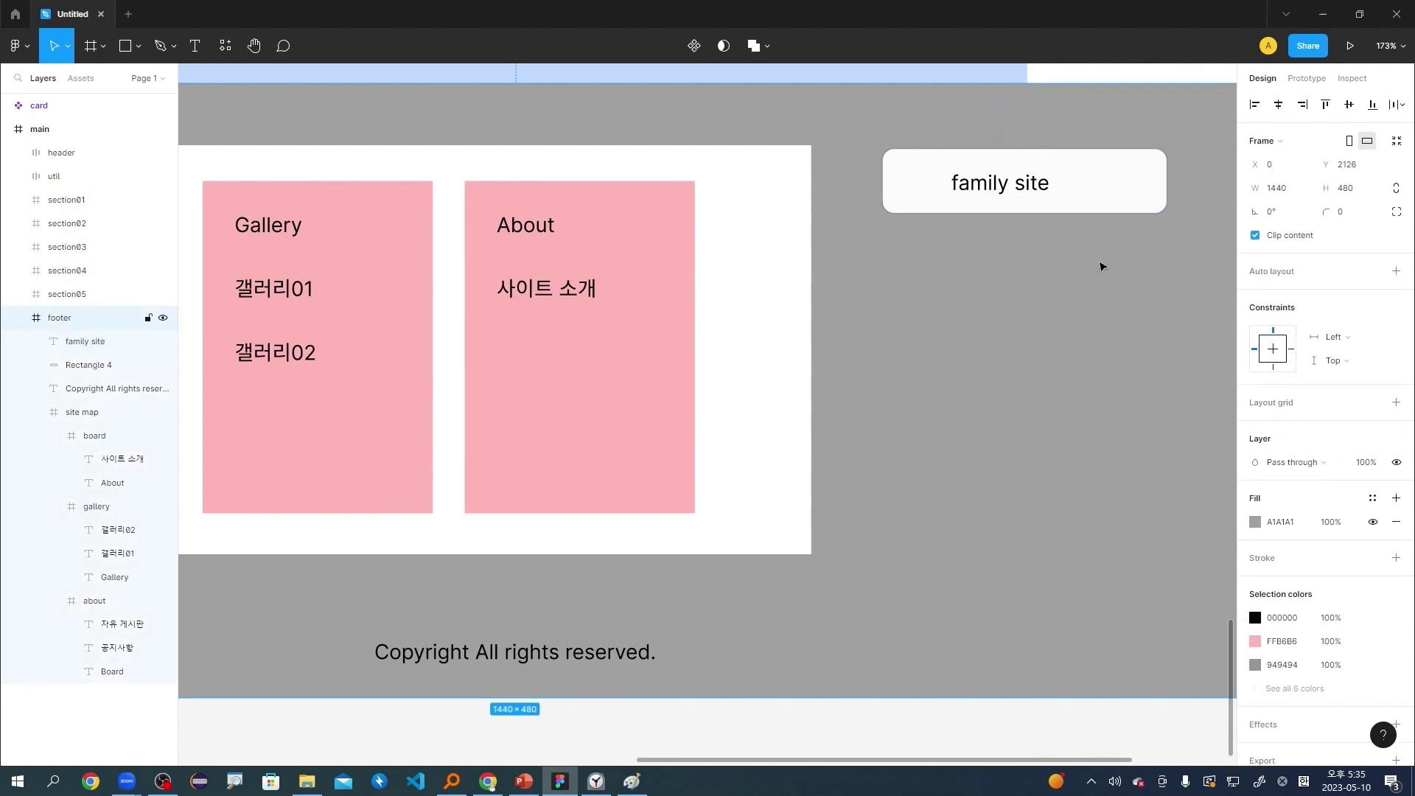
Open the Google Material Design Icons by Iconduck plugin.
right_click(1036, 466)
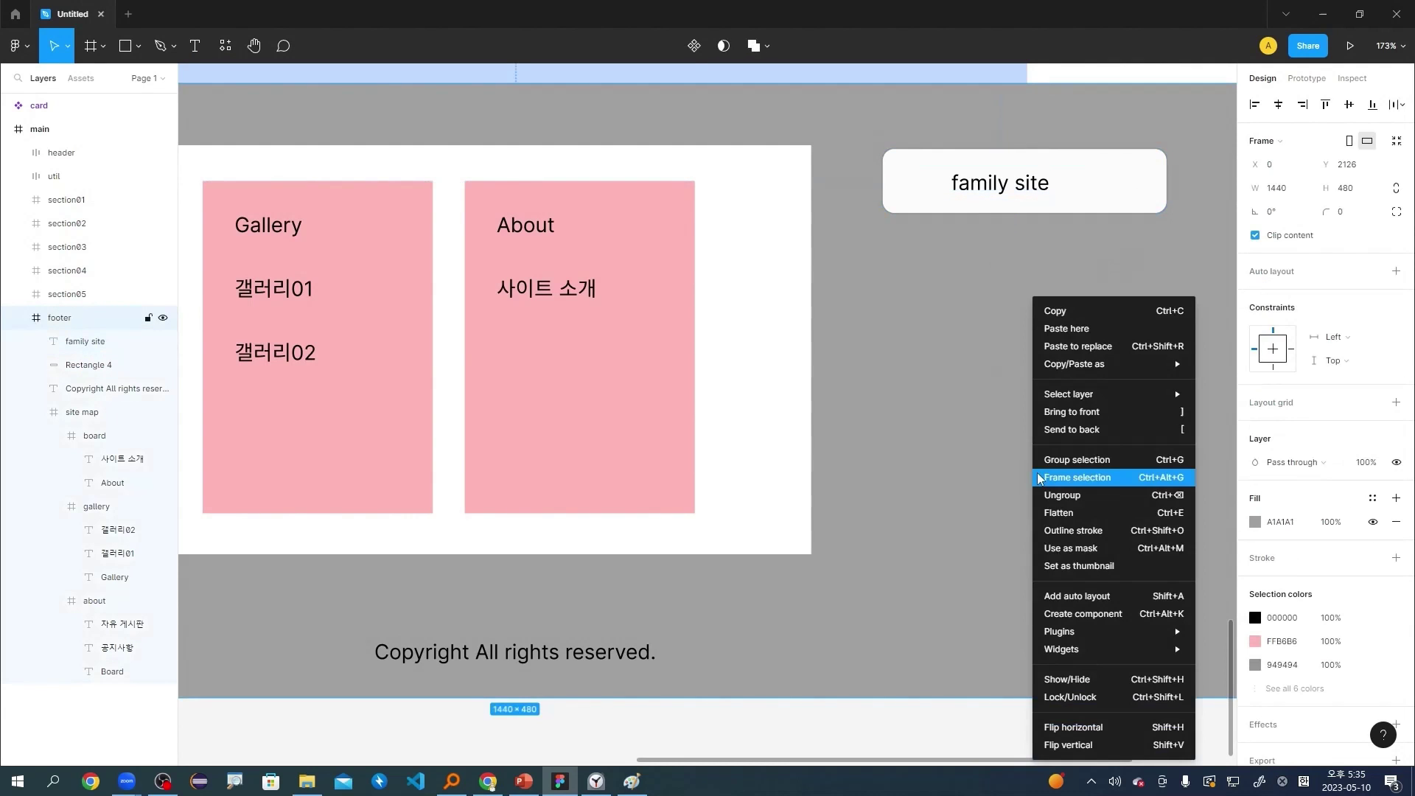
click(1116, 252)
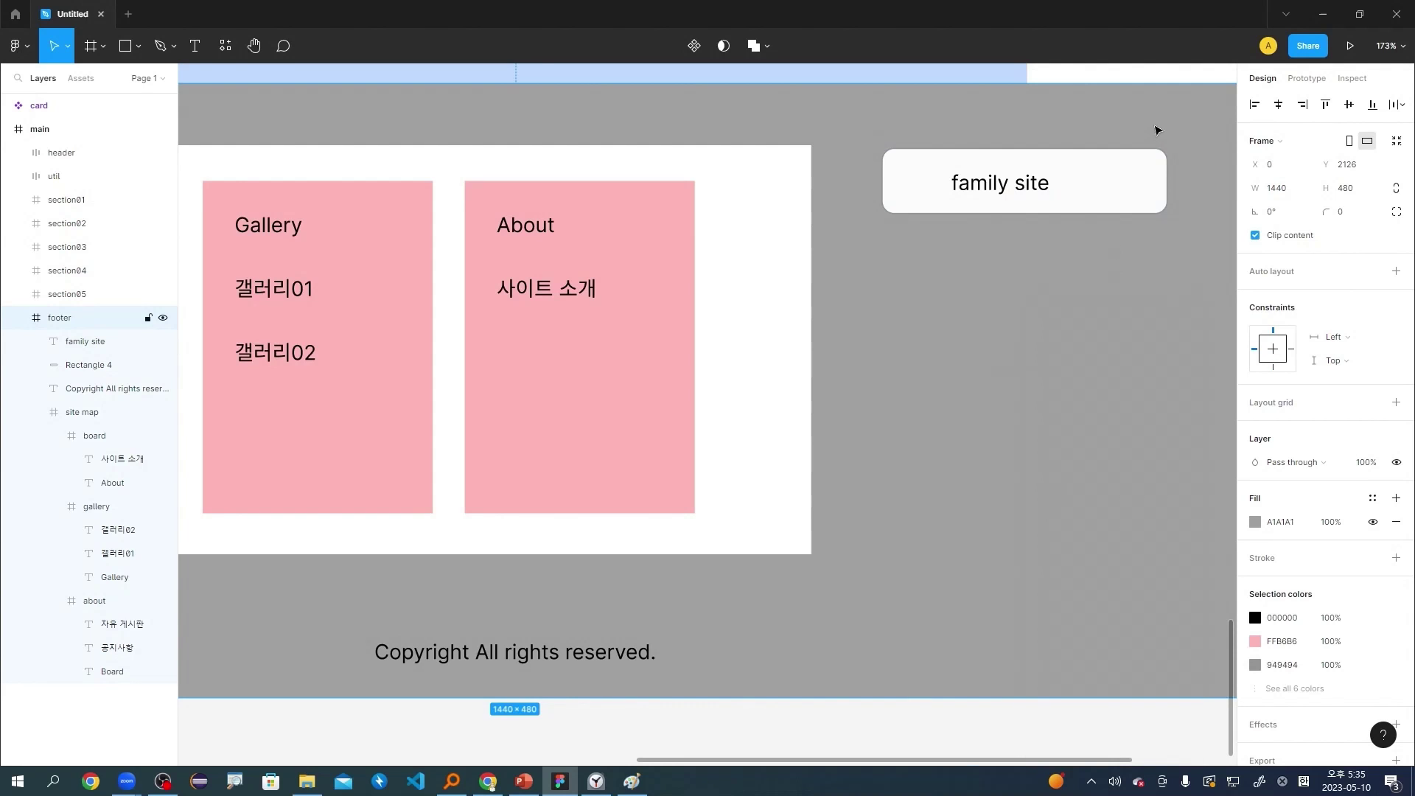
scroll(1154, 130, down, 1)
scroll(1140, 208, down, 5)
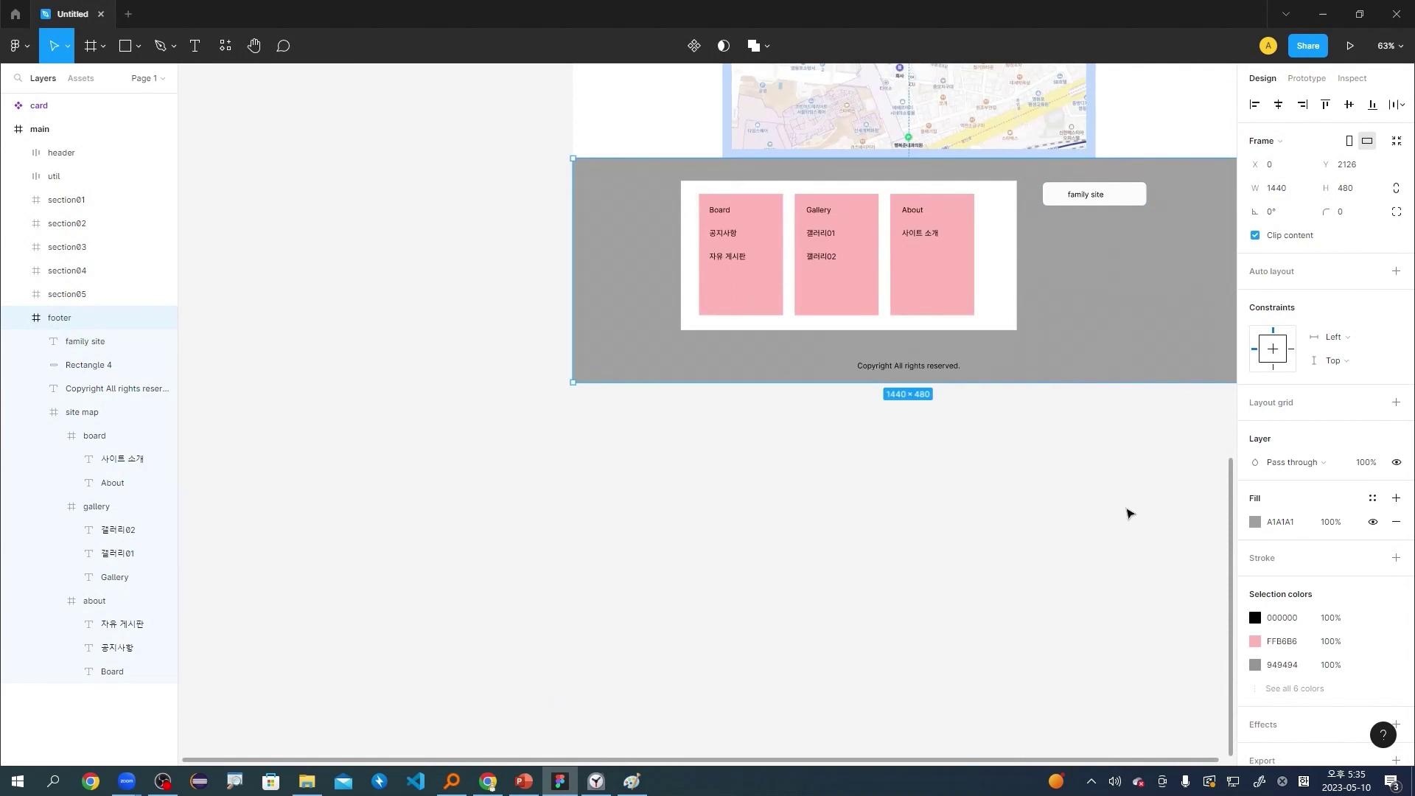
right_click(1126, 508)
mouse_move(1181, 642)
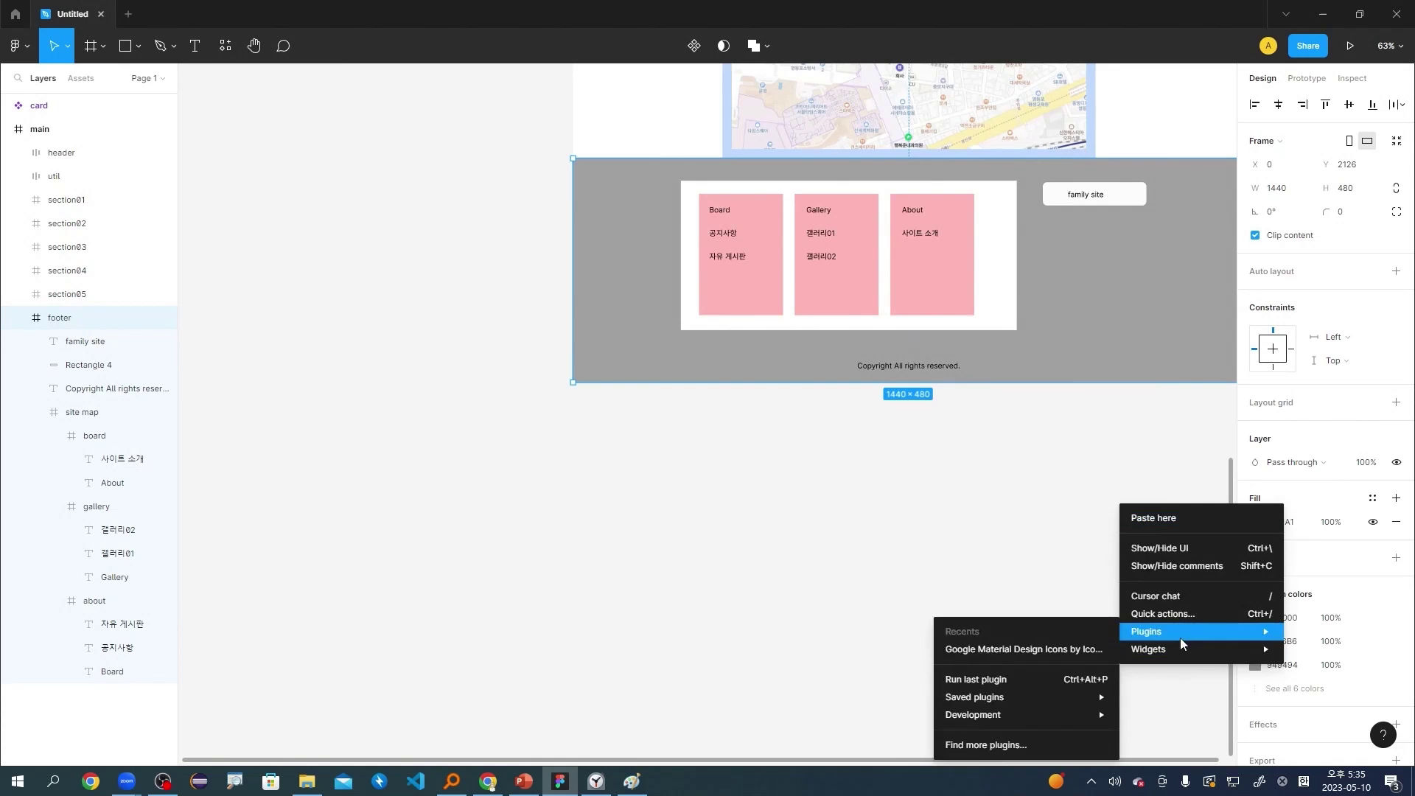
click(1061, 649)
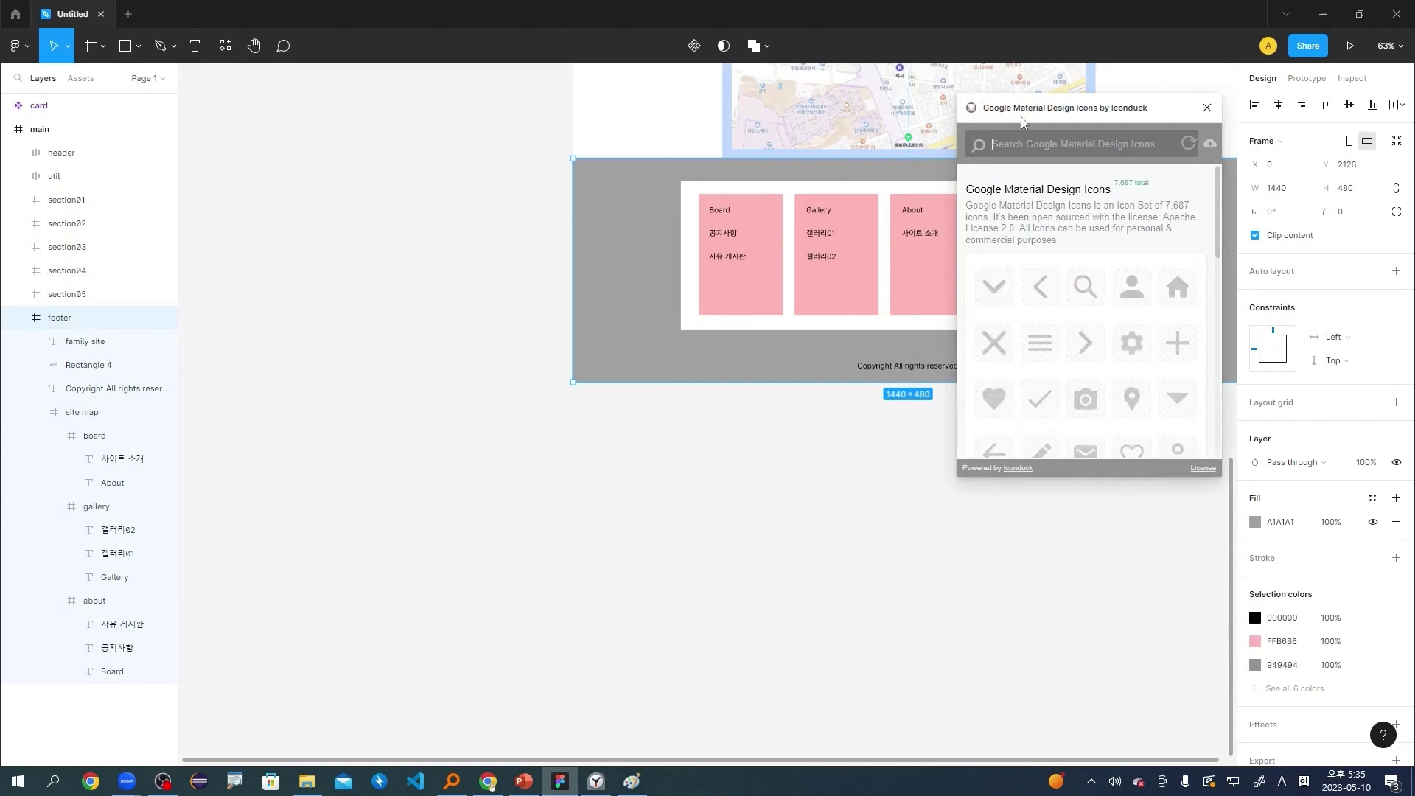
scroll(848, 324, up, 6)
text(h)
key(Escape)
key(h)
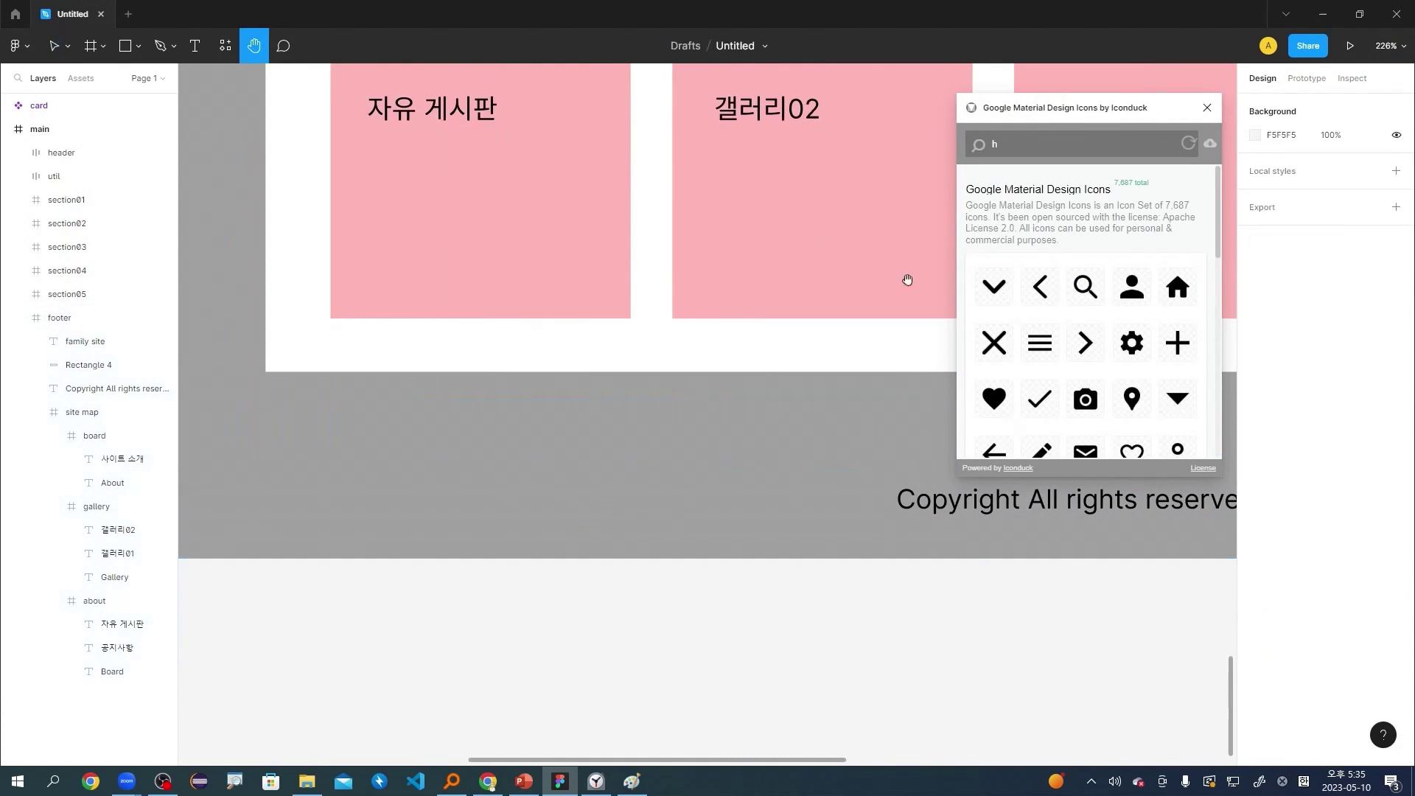
scroll(907, 280, right, 5)
scroll(689, 341, right, 2)
scroll(891, 262, down, 5)
scroll(892, 262, left, 5)
scroll(497, 363, down, 1)
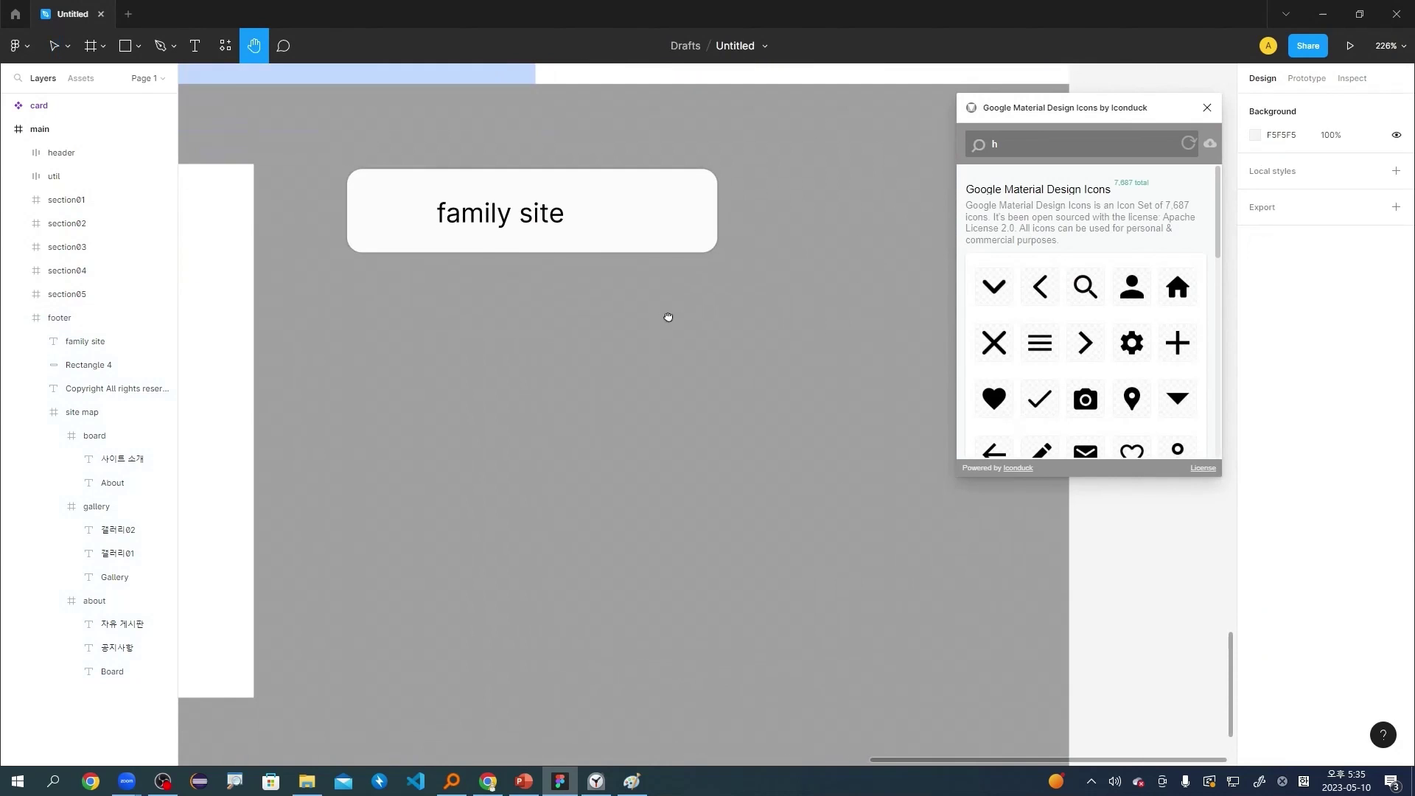
key(t)
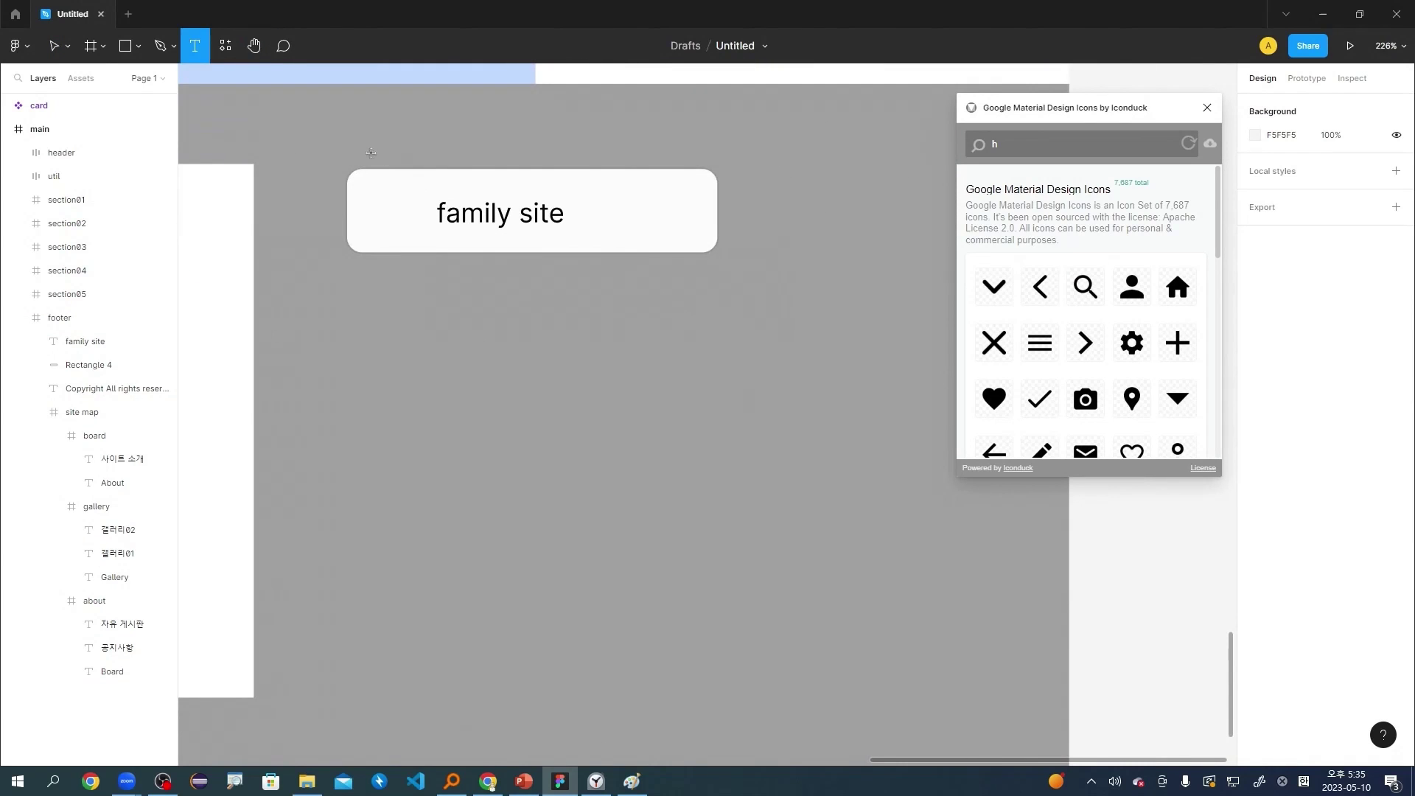
drag(379, 185, 655, 245)
click(554, 216)
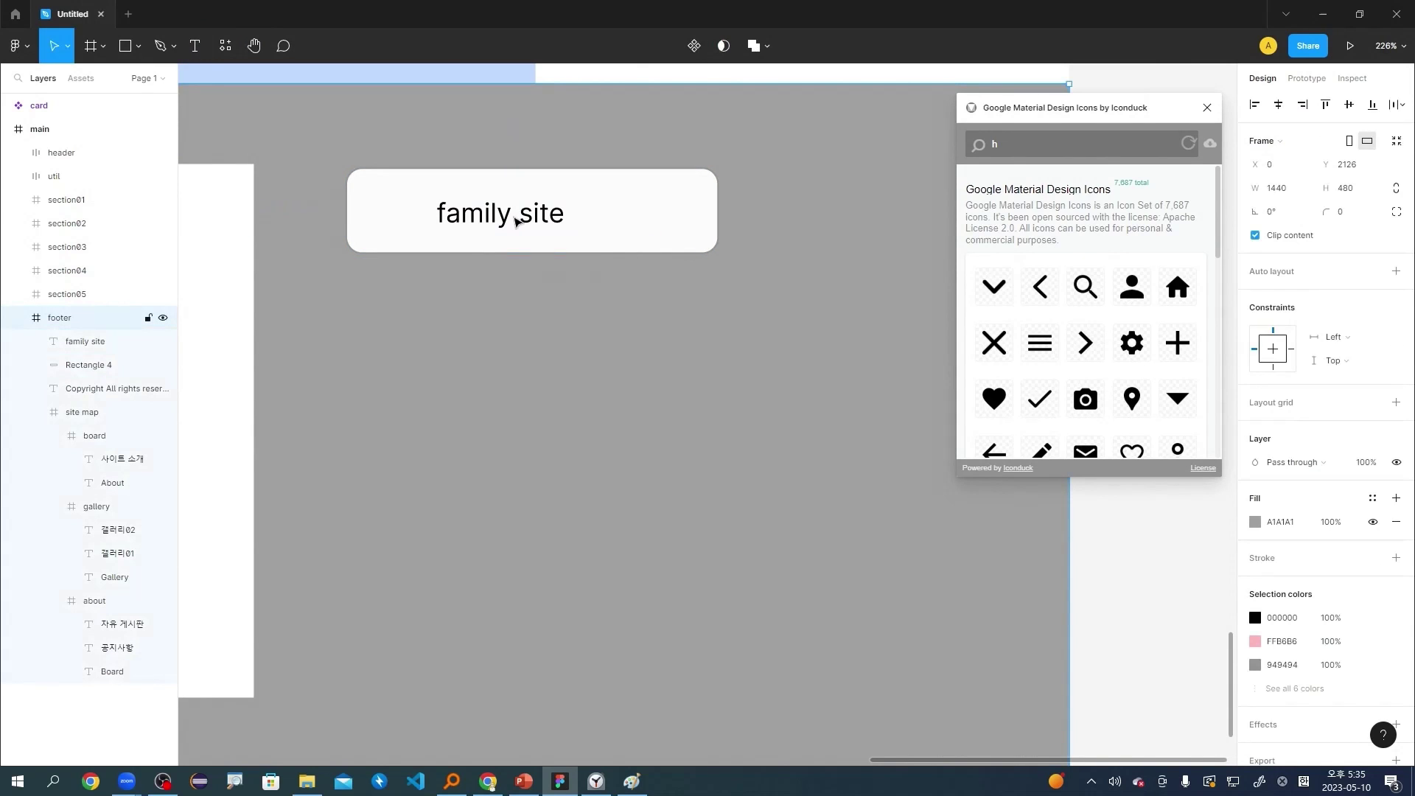
click(514, 221)
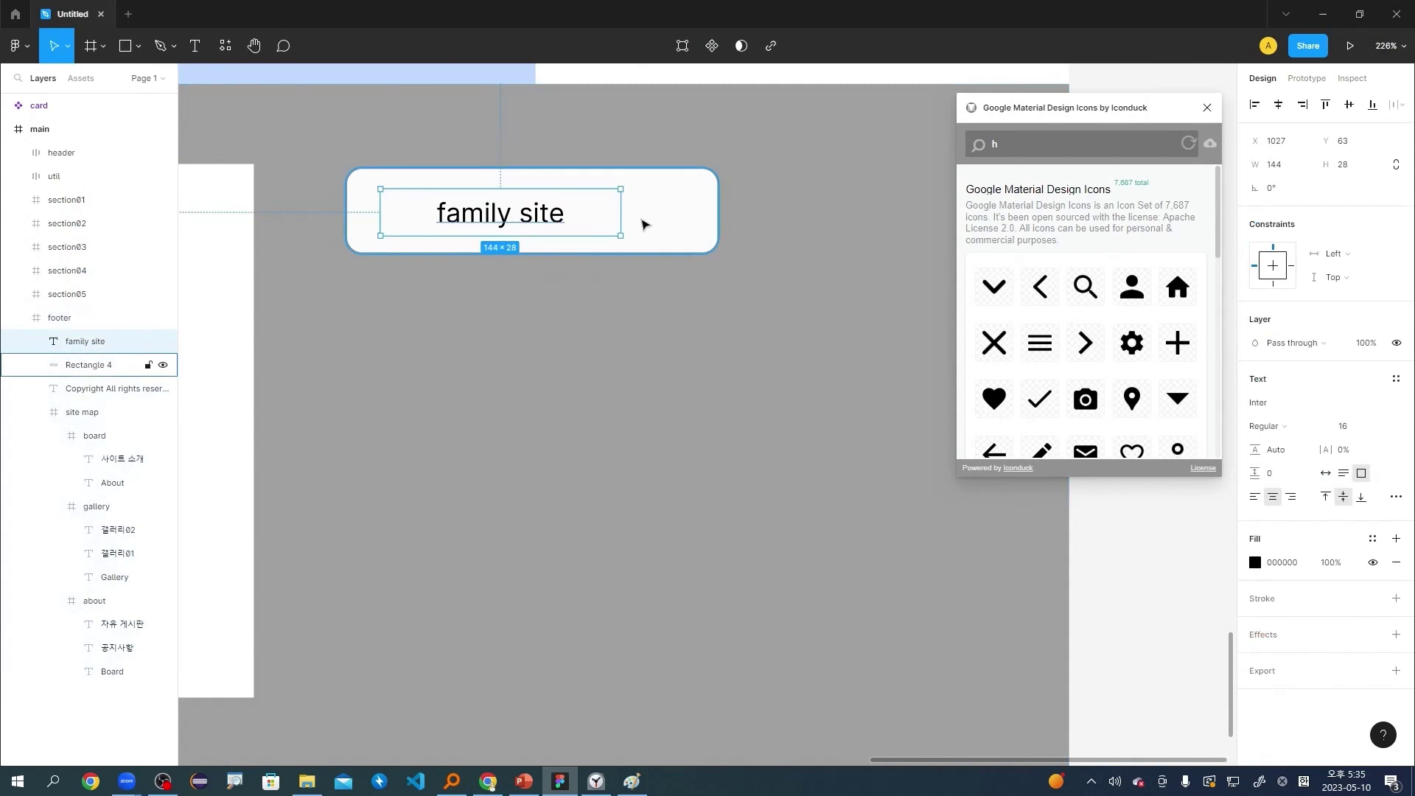
key(Return)
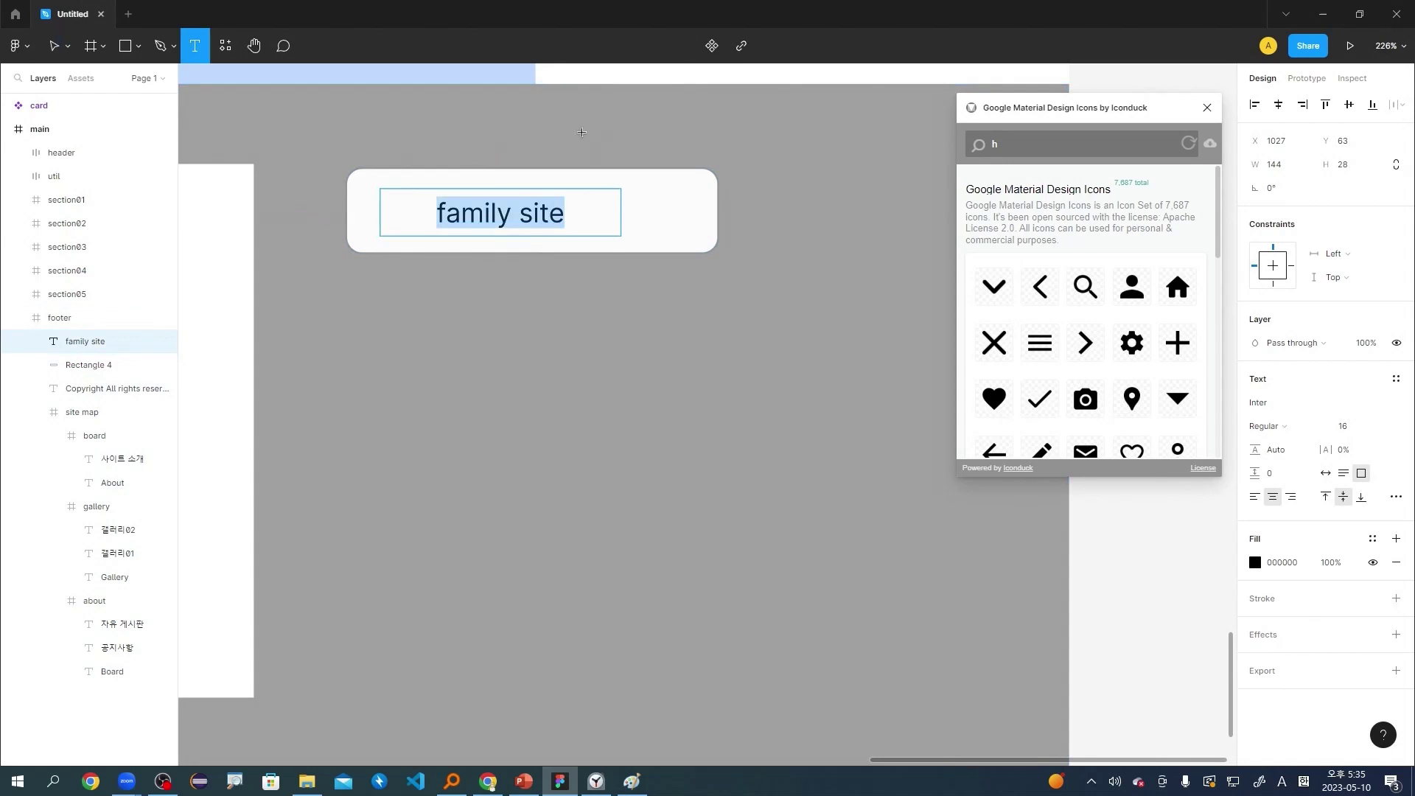
key(Escape)
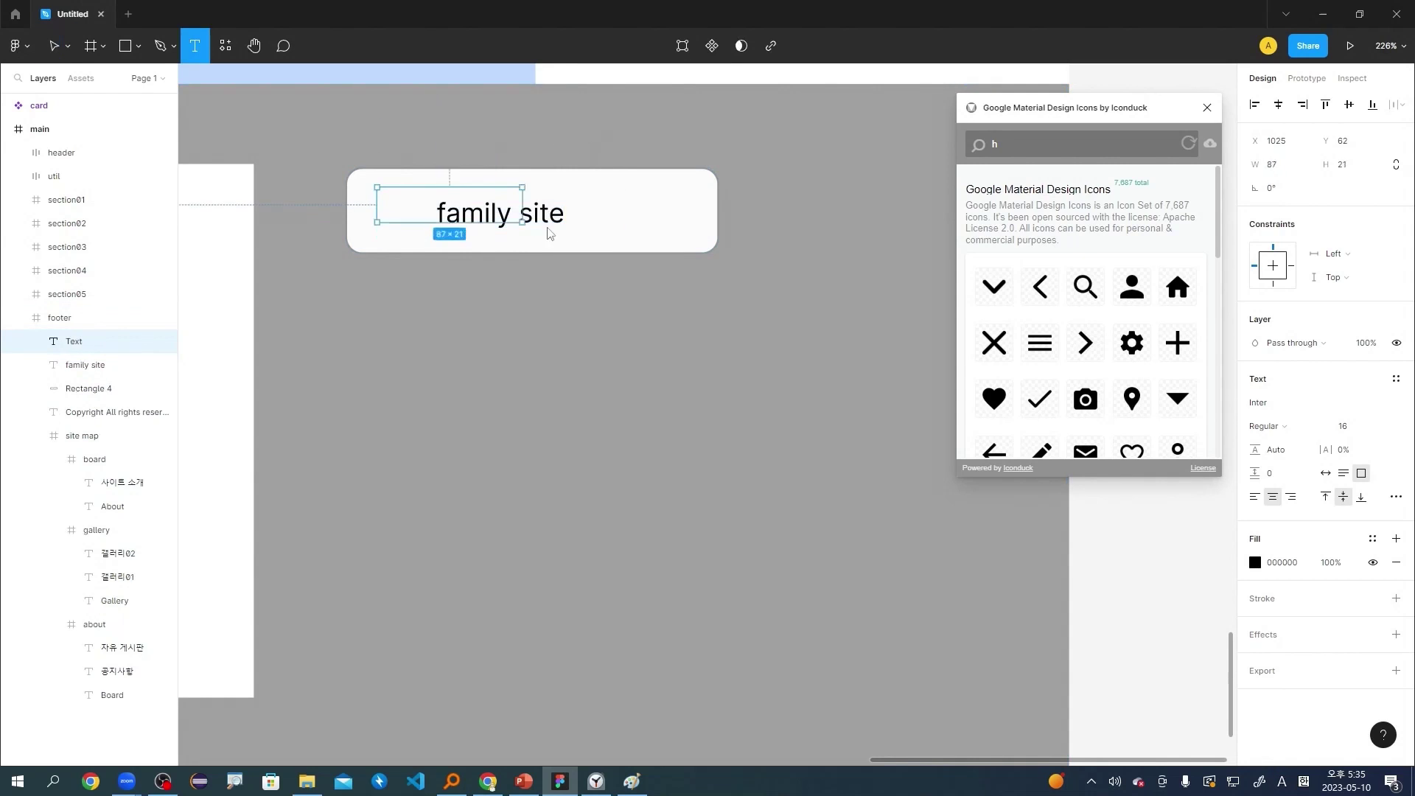
Insert the "arrow drop down" icon from the plugin and place it inside the rounded box, after the "family site" text.
click(669, 216)
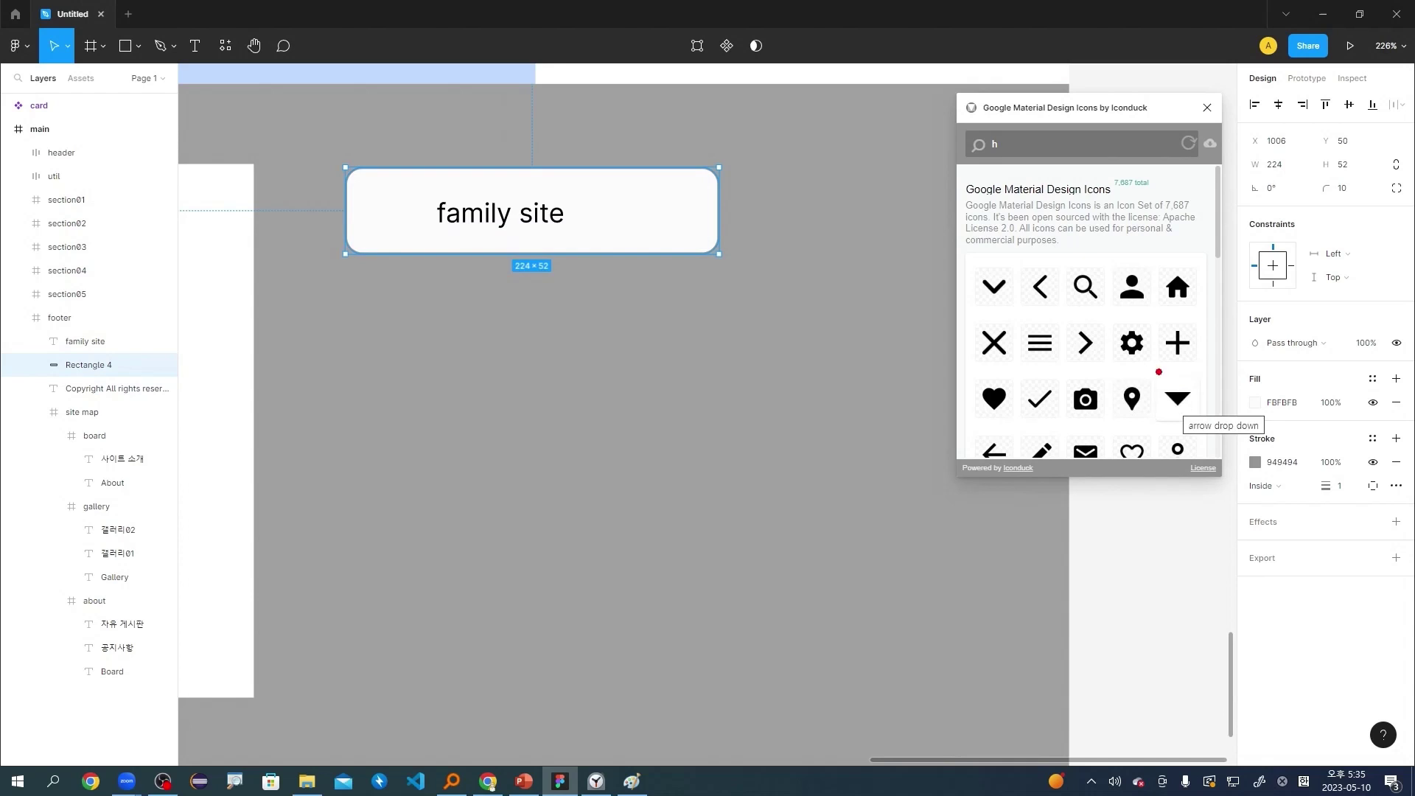
drag(1142, 368, 1214, 428)
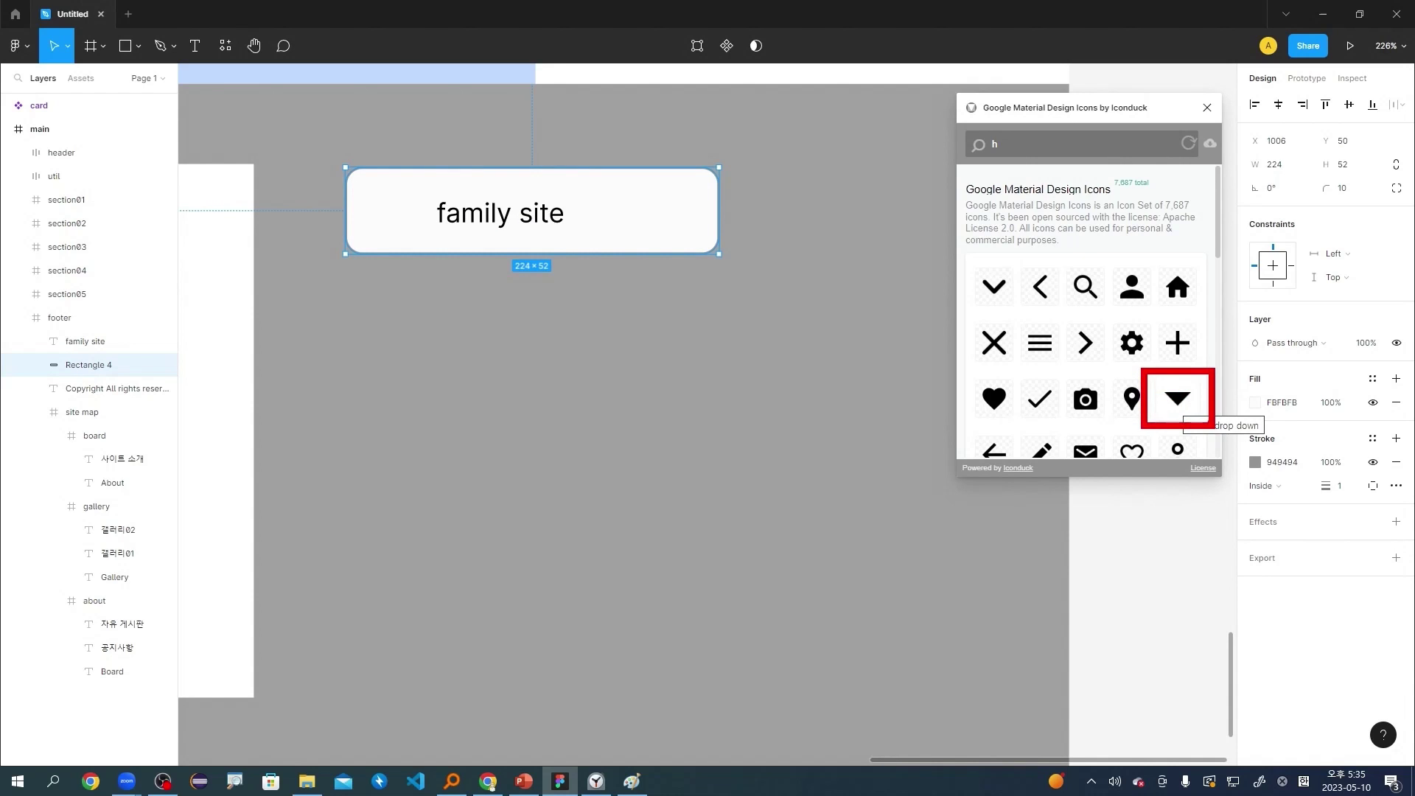
click(1178, 406)
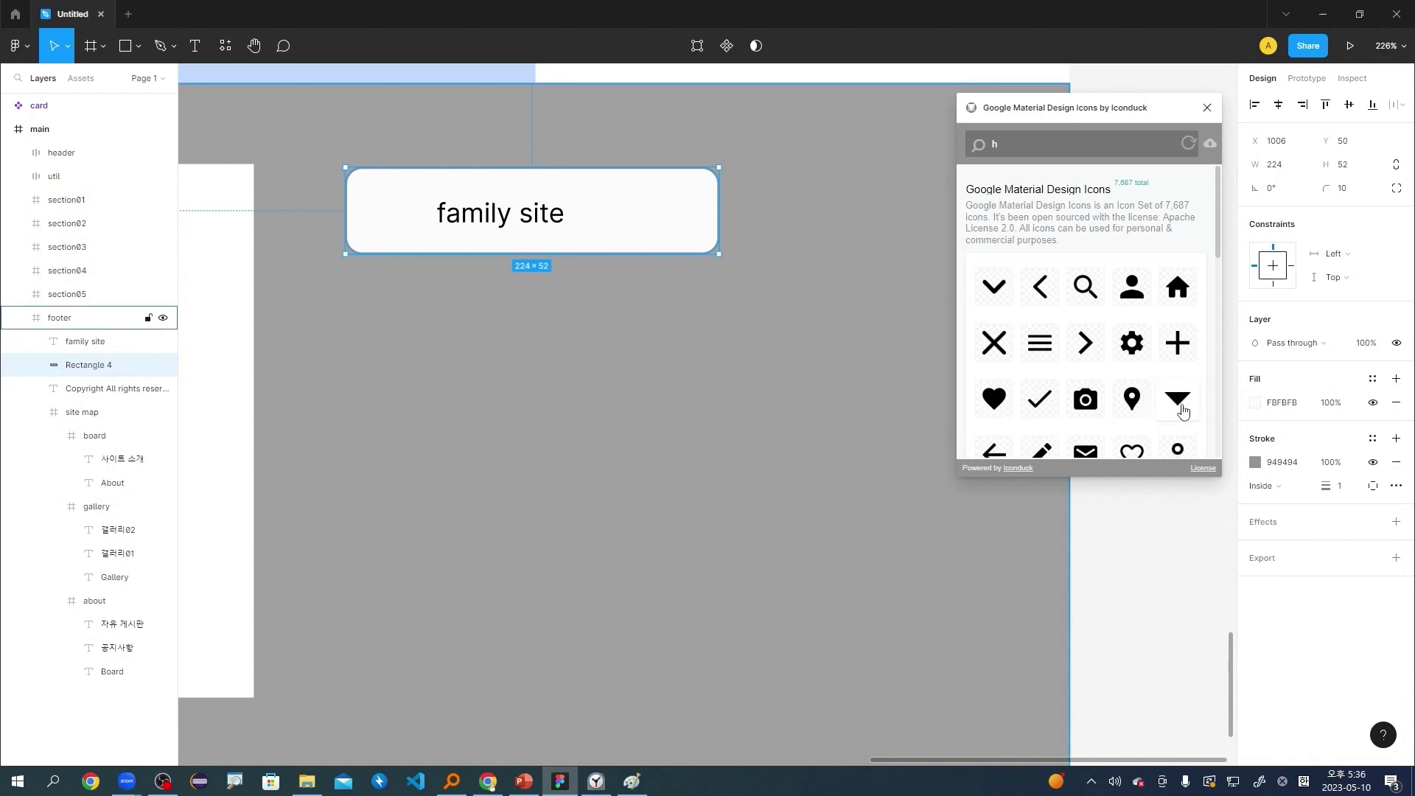
drag(737, 446, 666, 212)
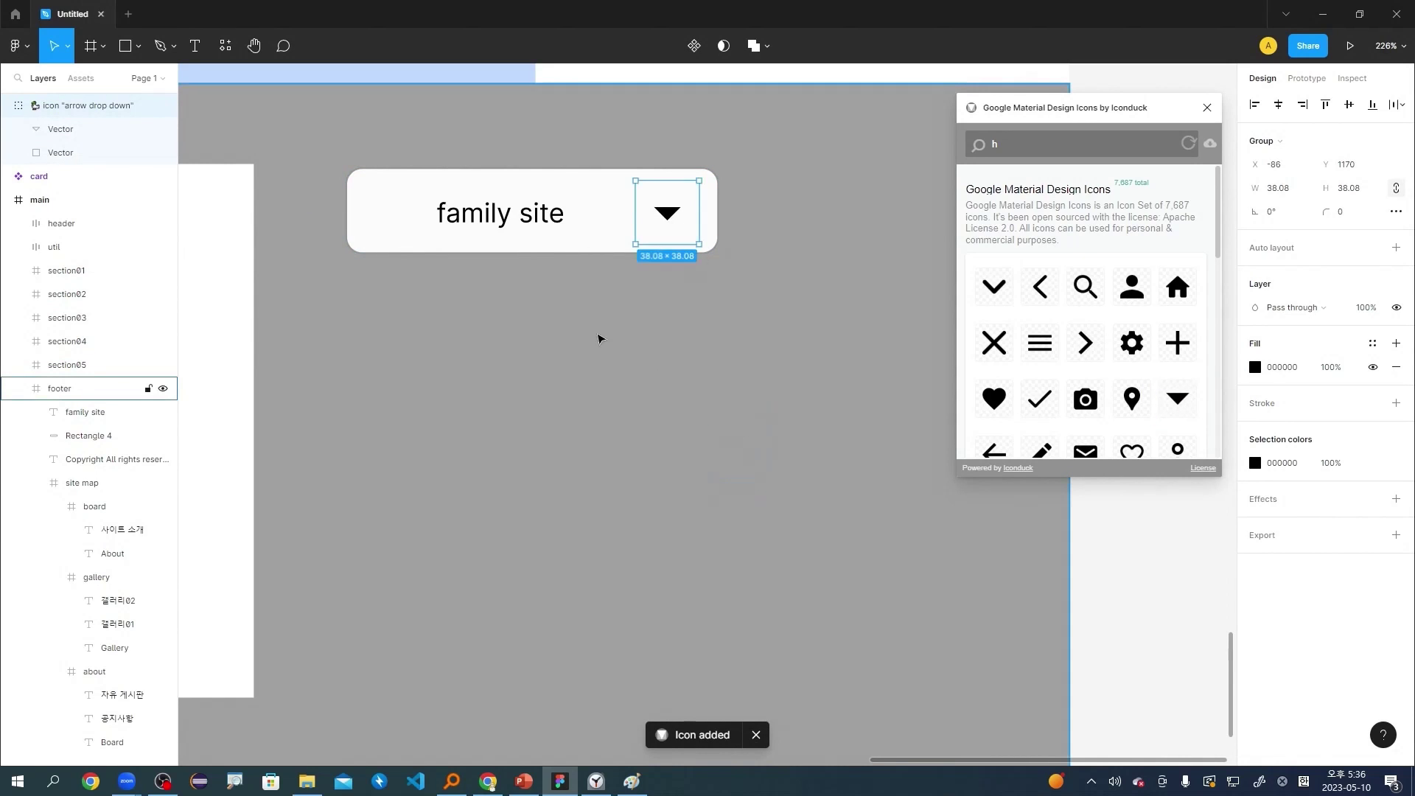
click(597, 338)
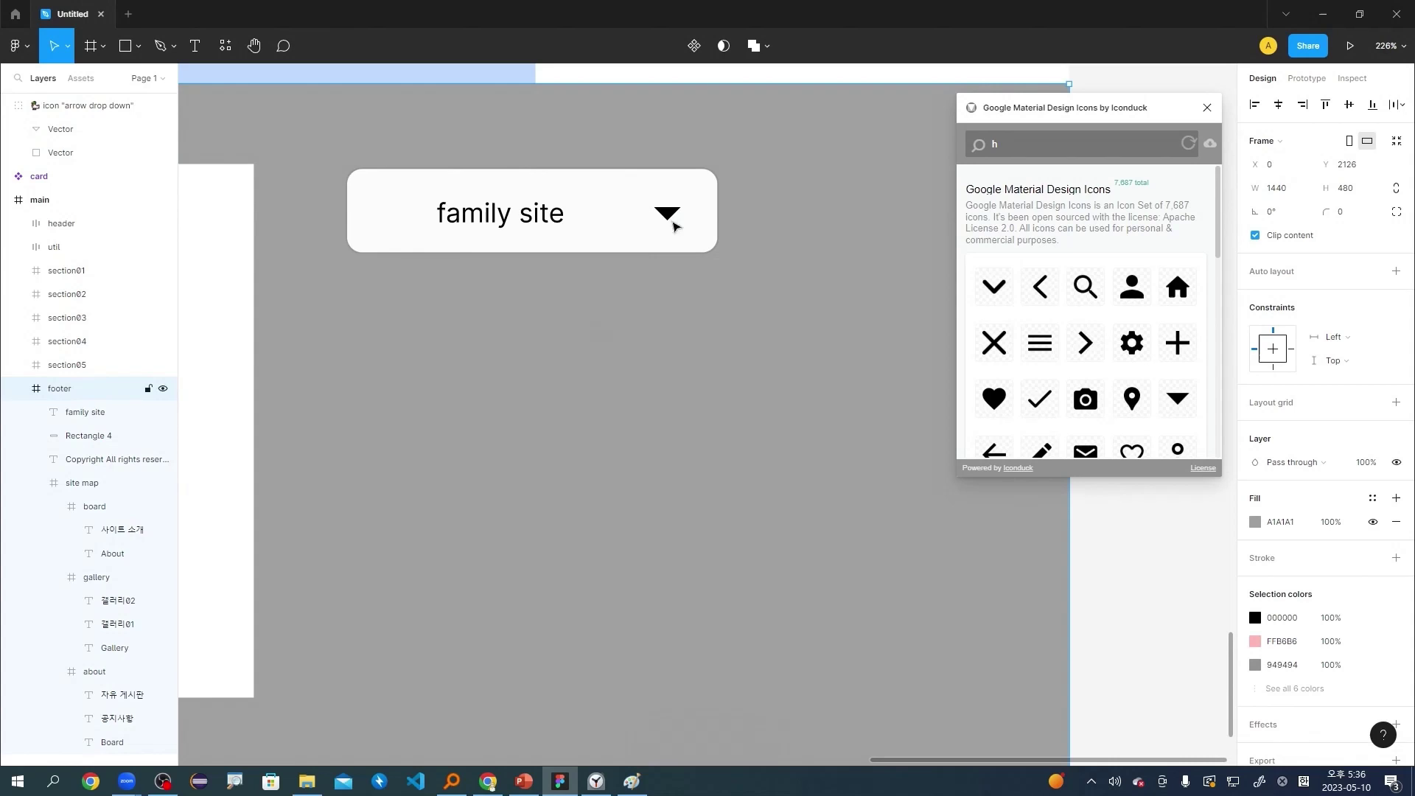
key(r)
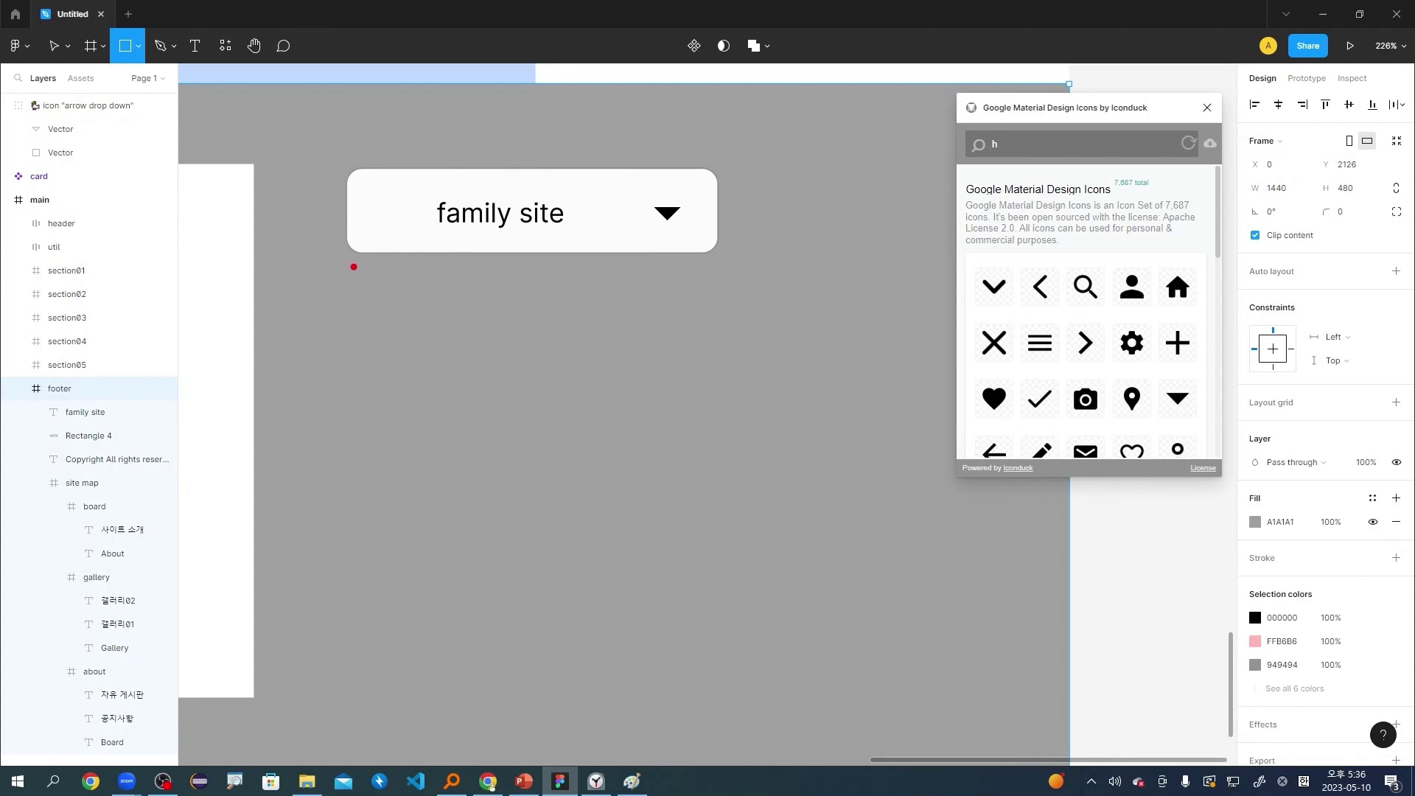
mouse_move(354, 266)
mouse_down()
mouse_move(682, 594)
mouse_move(709, 641)
mouse_up()
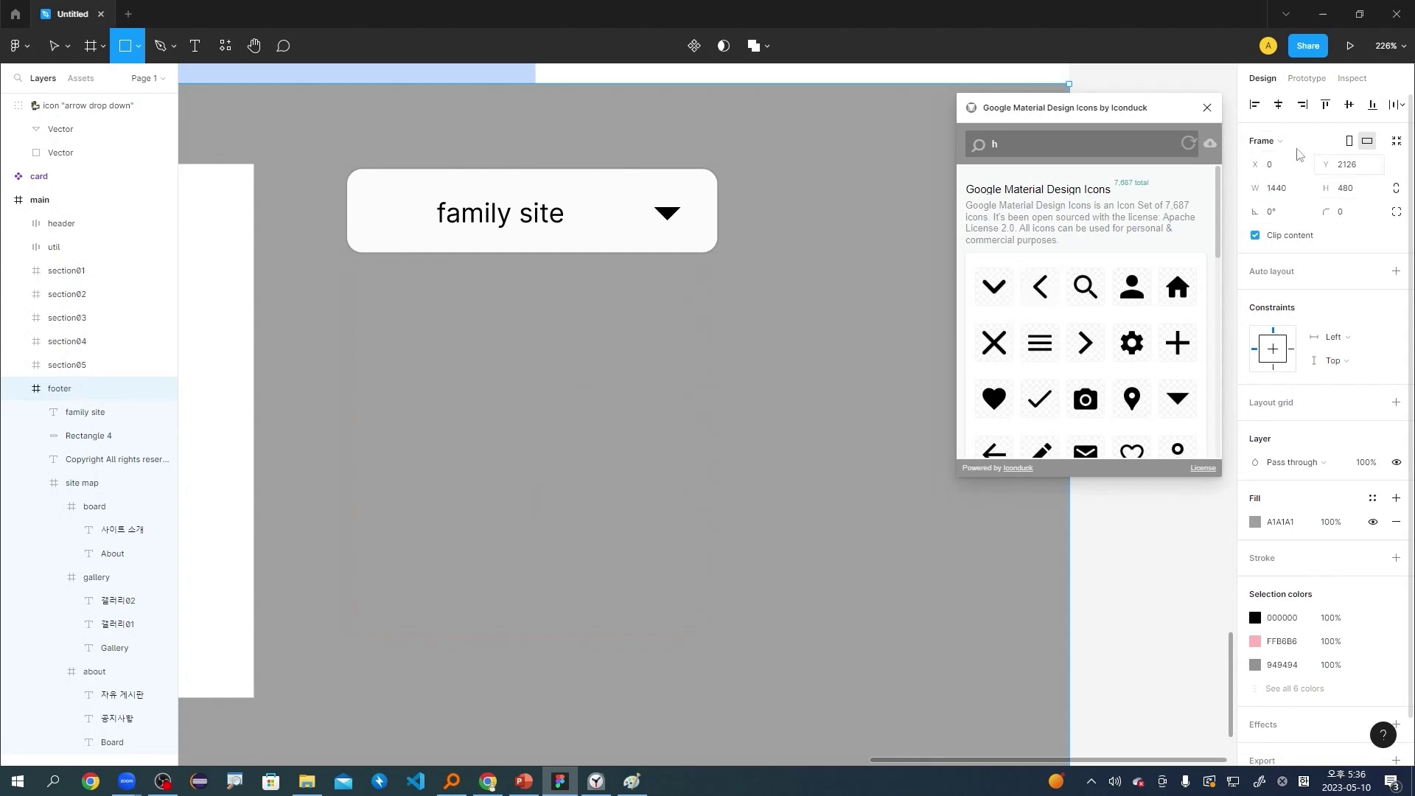
key(BackSpace)
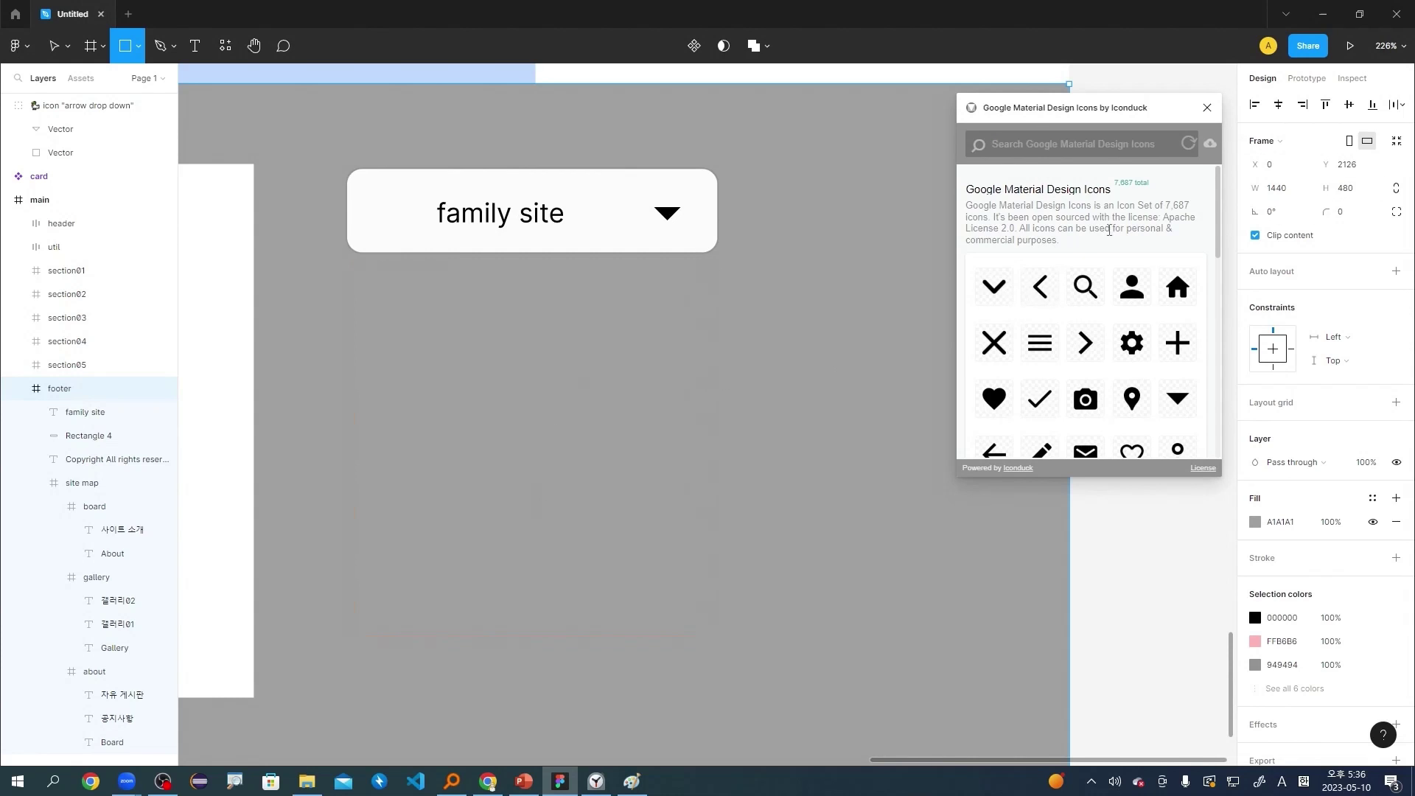
scroll(442, 408, down, 3)
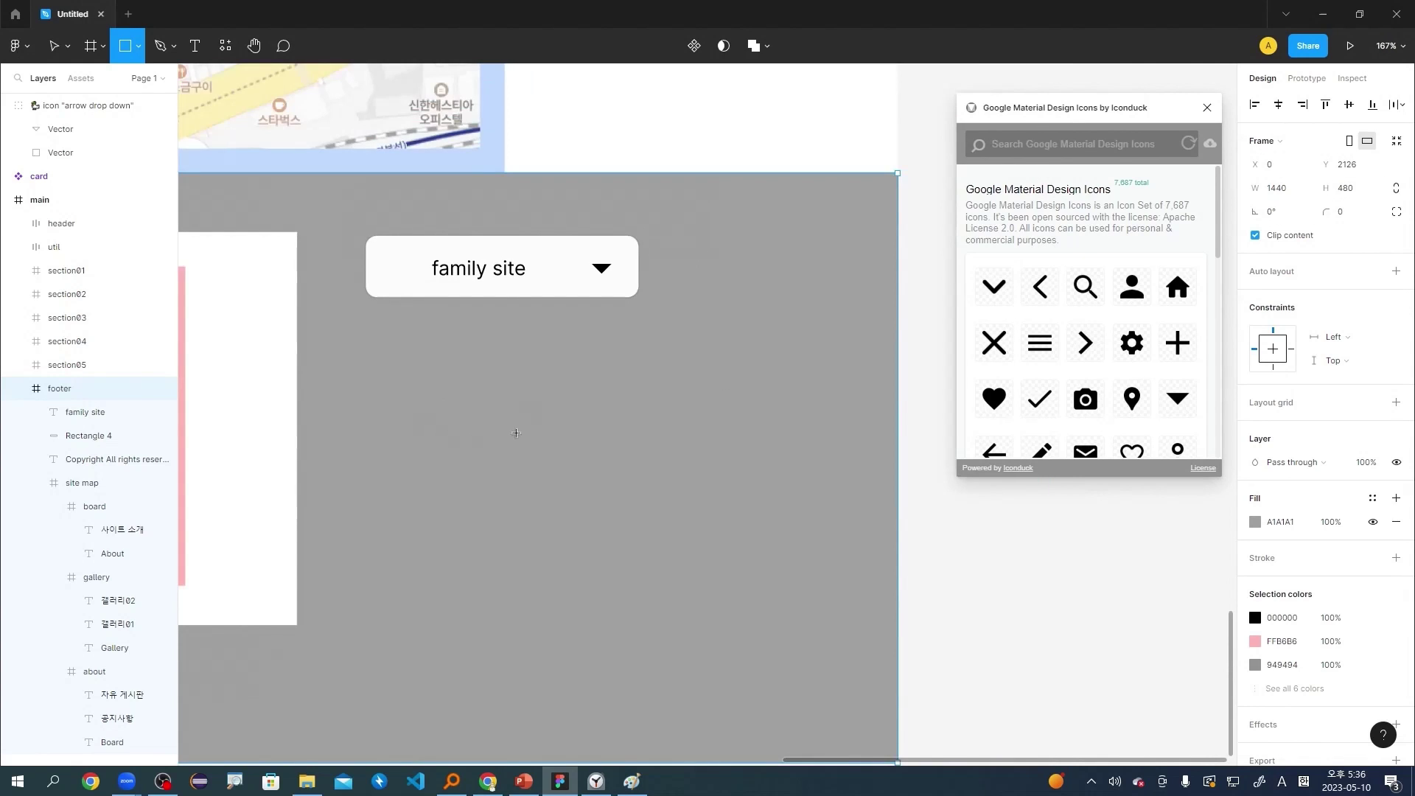
text(hhhㅗ)
click(1069, 573)
key(h)
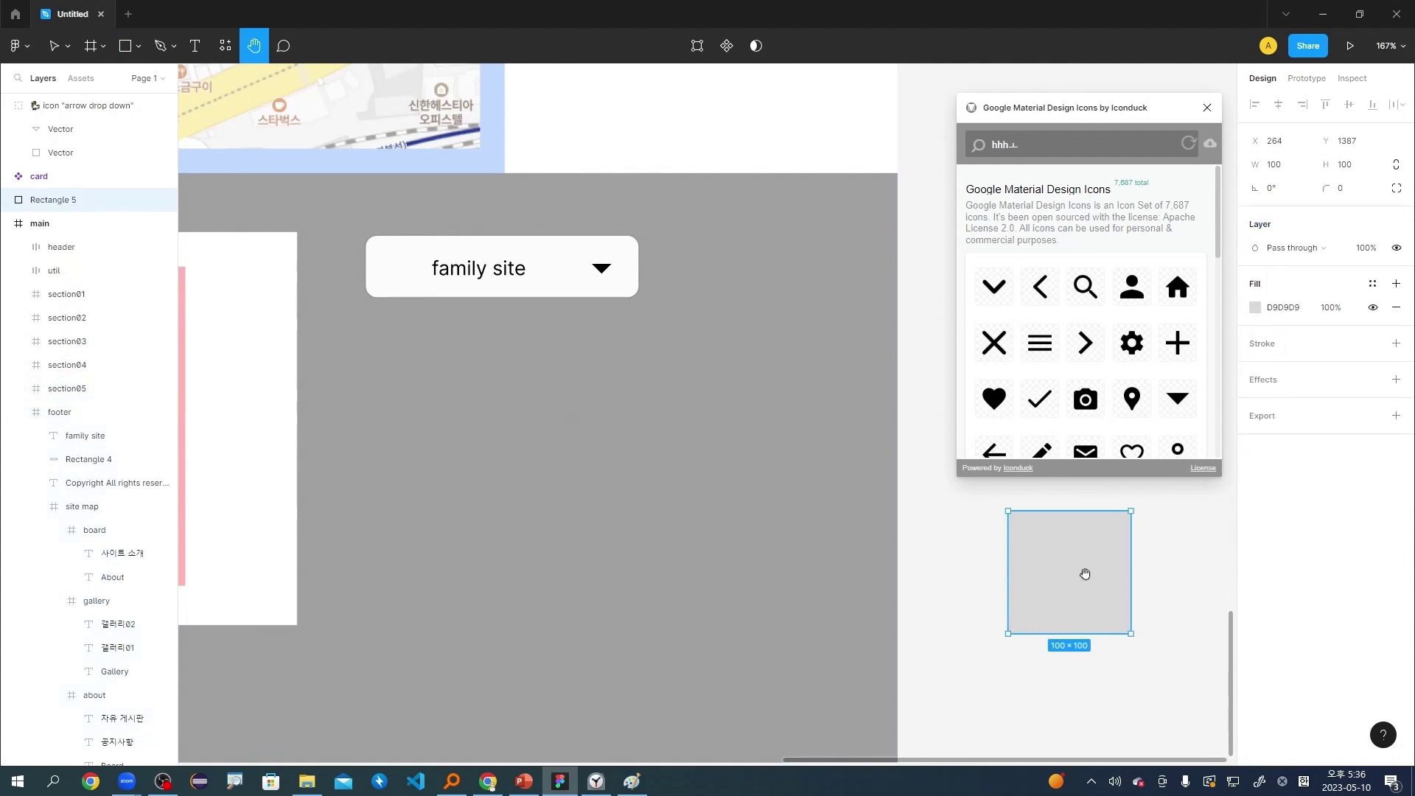
key(v)
key(Delete)
key(h)
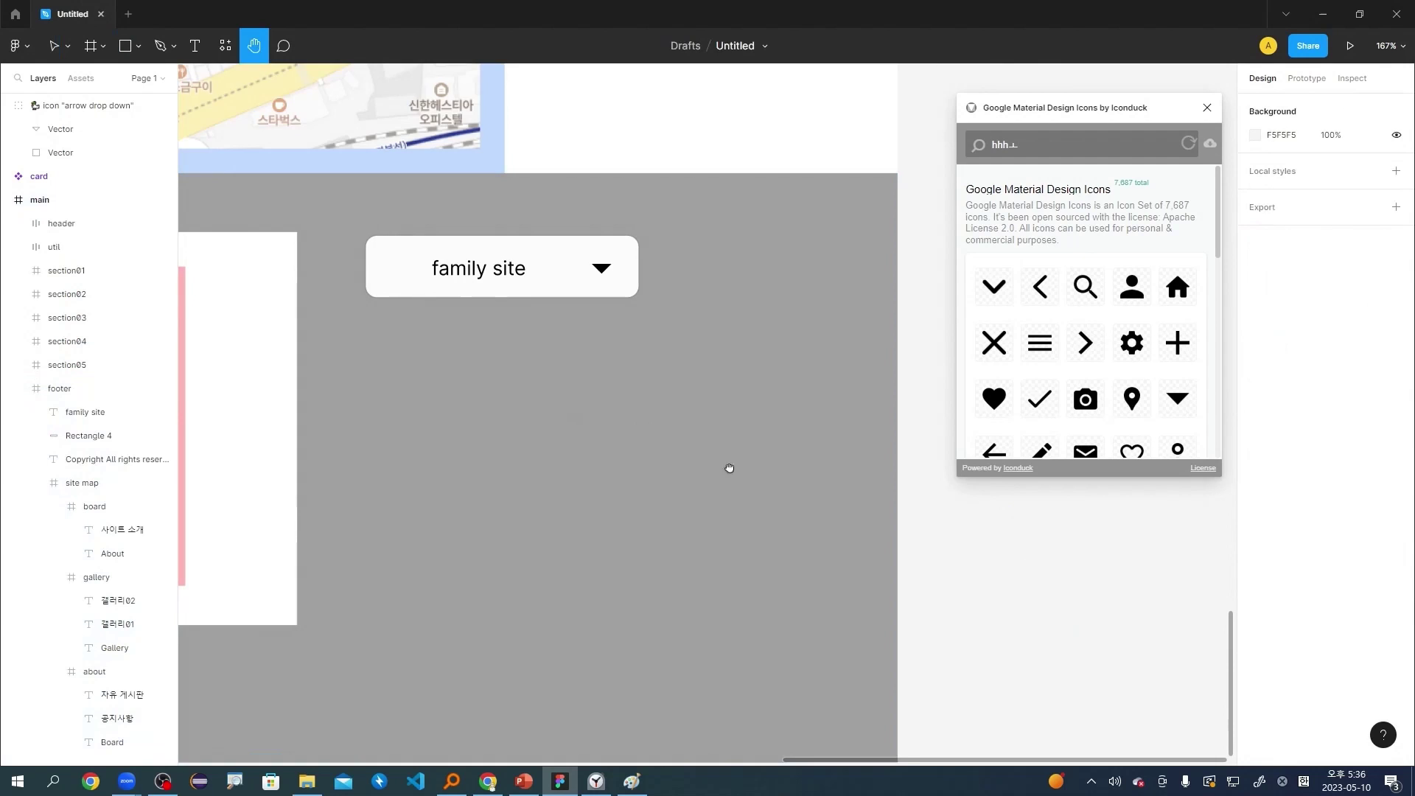
Group the "arrow drop down" icon and move the group into the footer frame, above the family site text layer.
scroll(653, 445, down, 3)
scroll(559, 449, left, 5)
drag(560, 449, 587, 481)
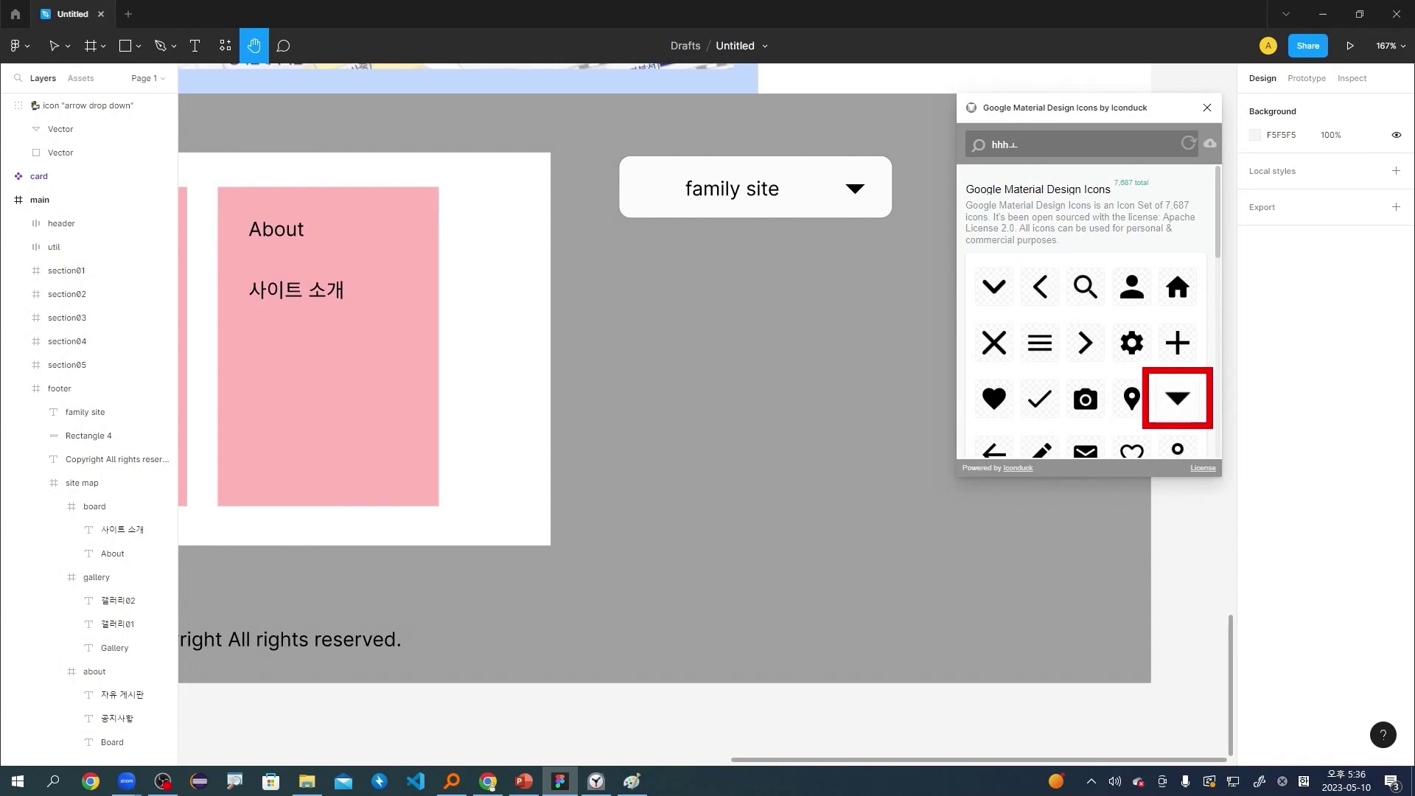
drag(611, 223, 905, 225)
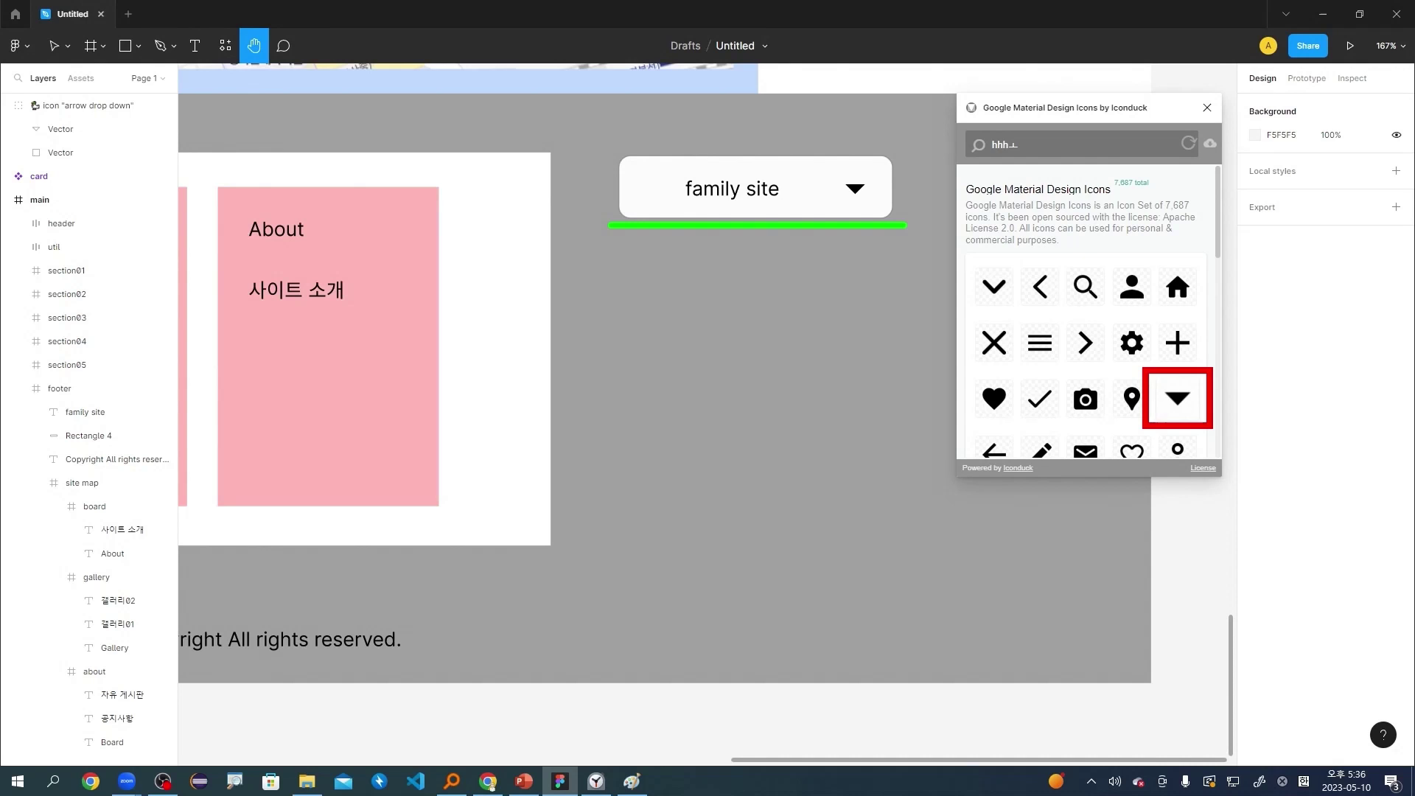
key(Escape)
key(v)
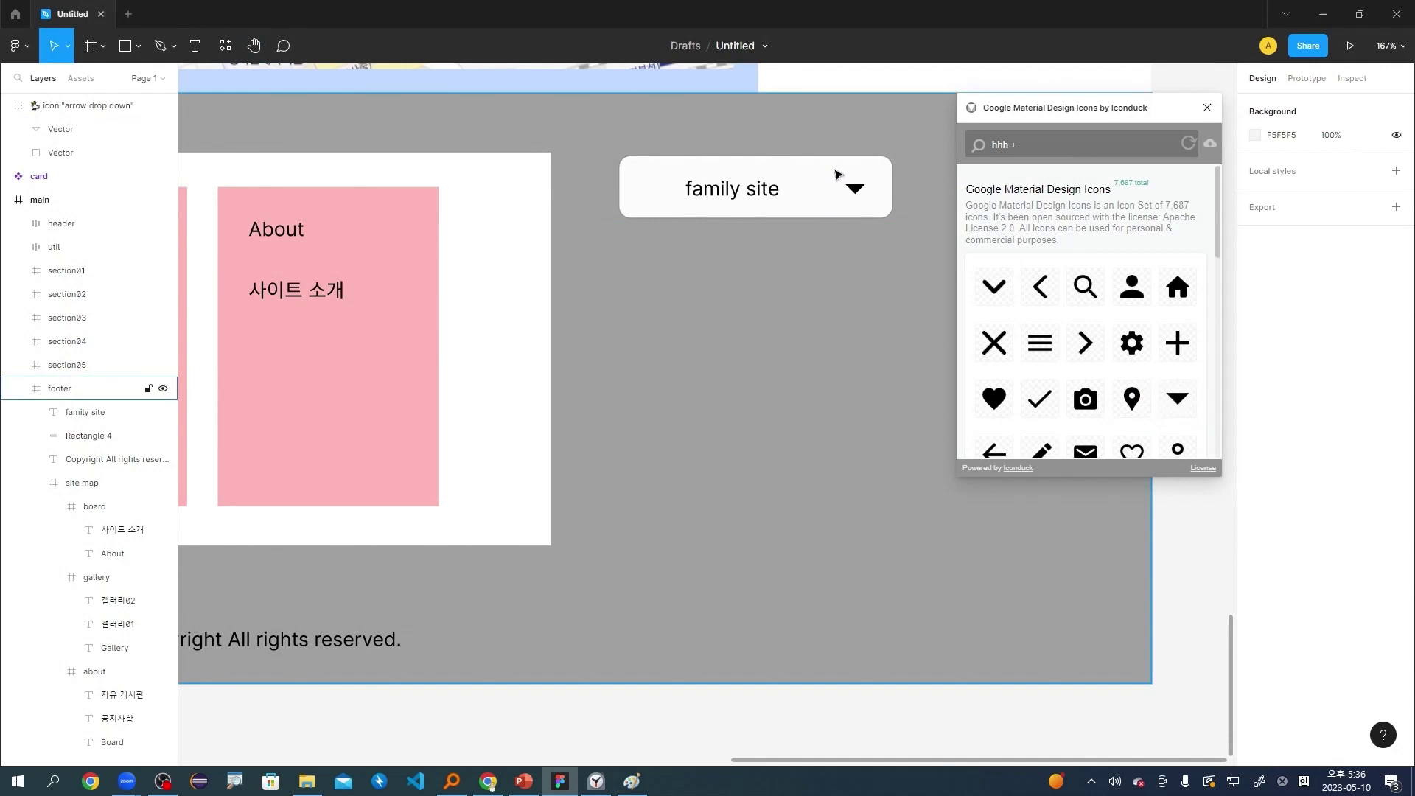
click(836, 173)
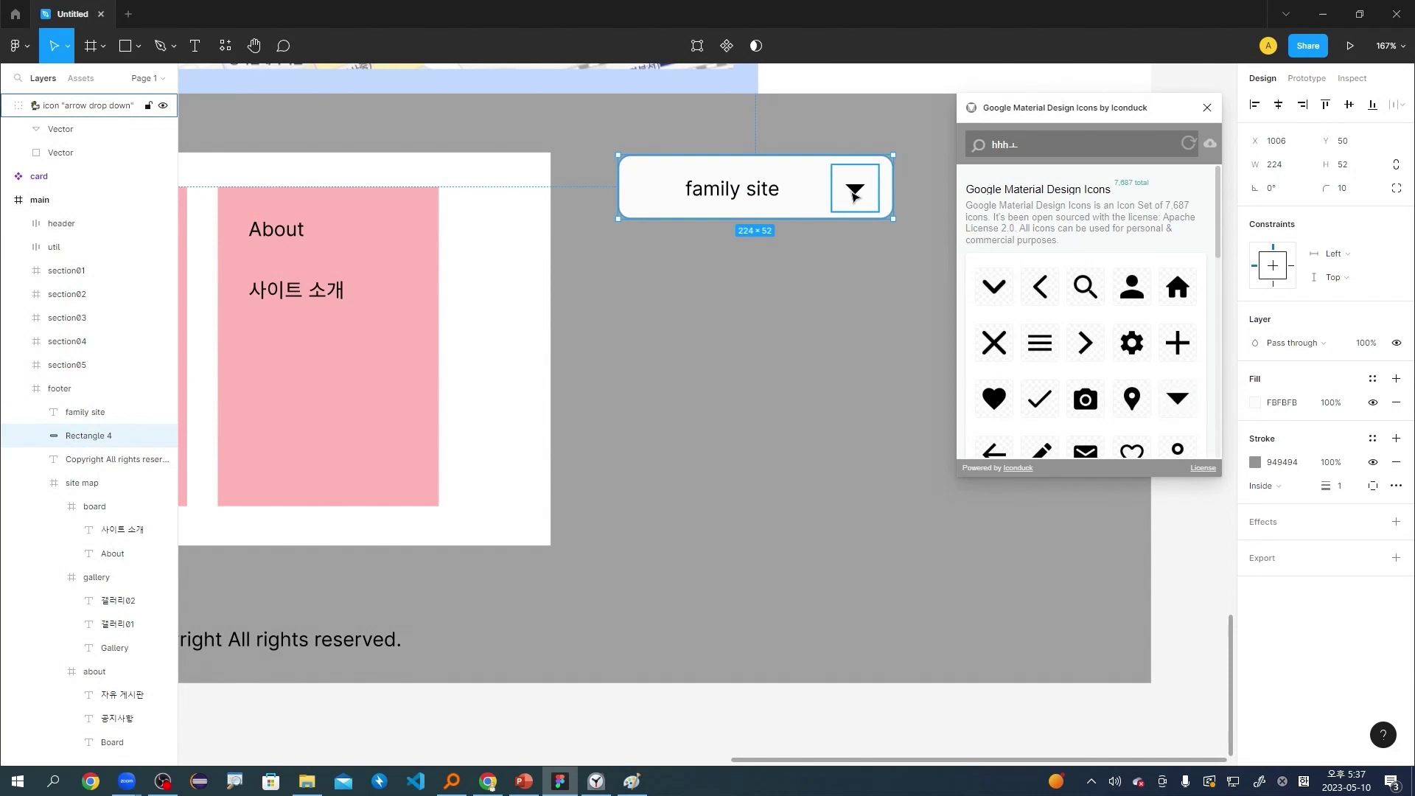
click(74, 105)
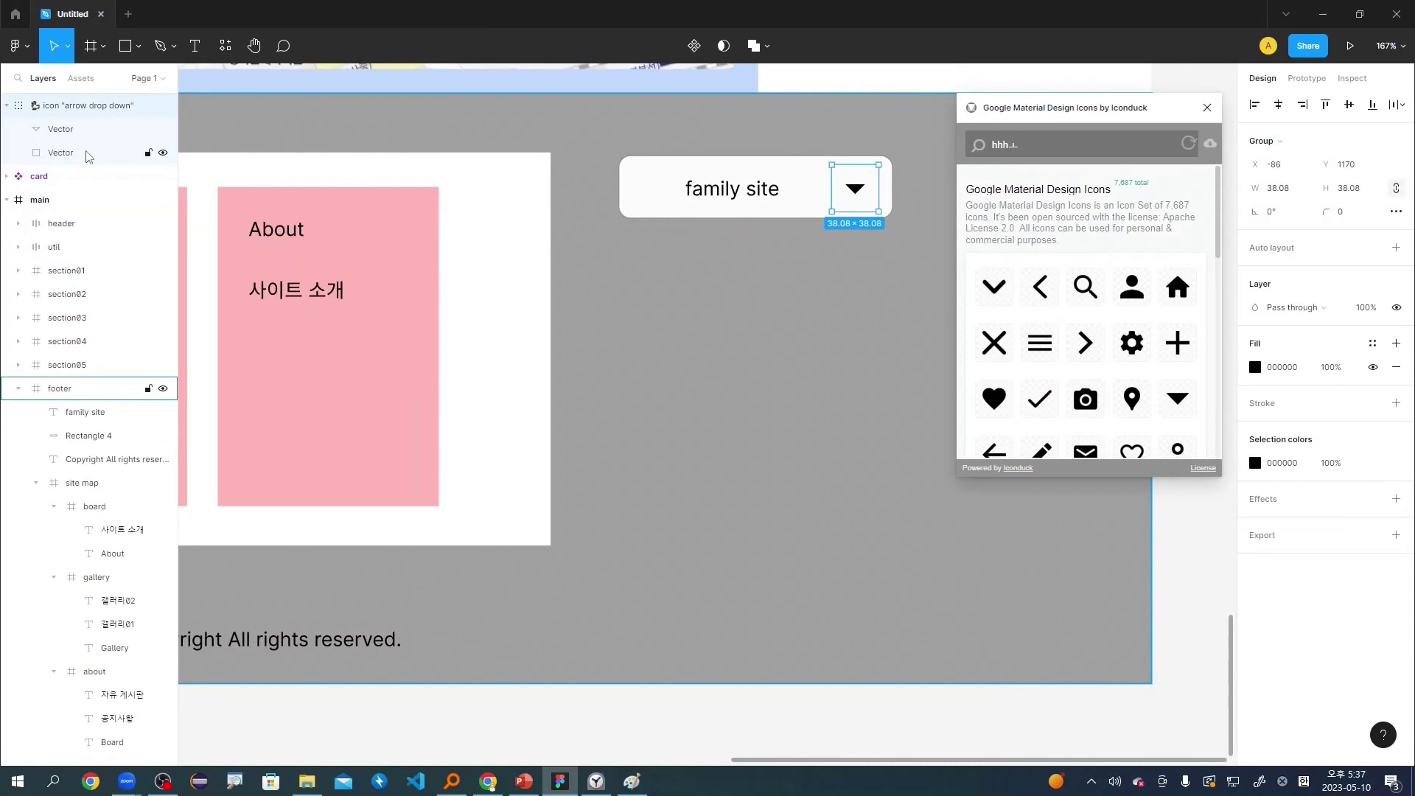
key(ctrl+z)
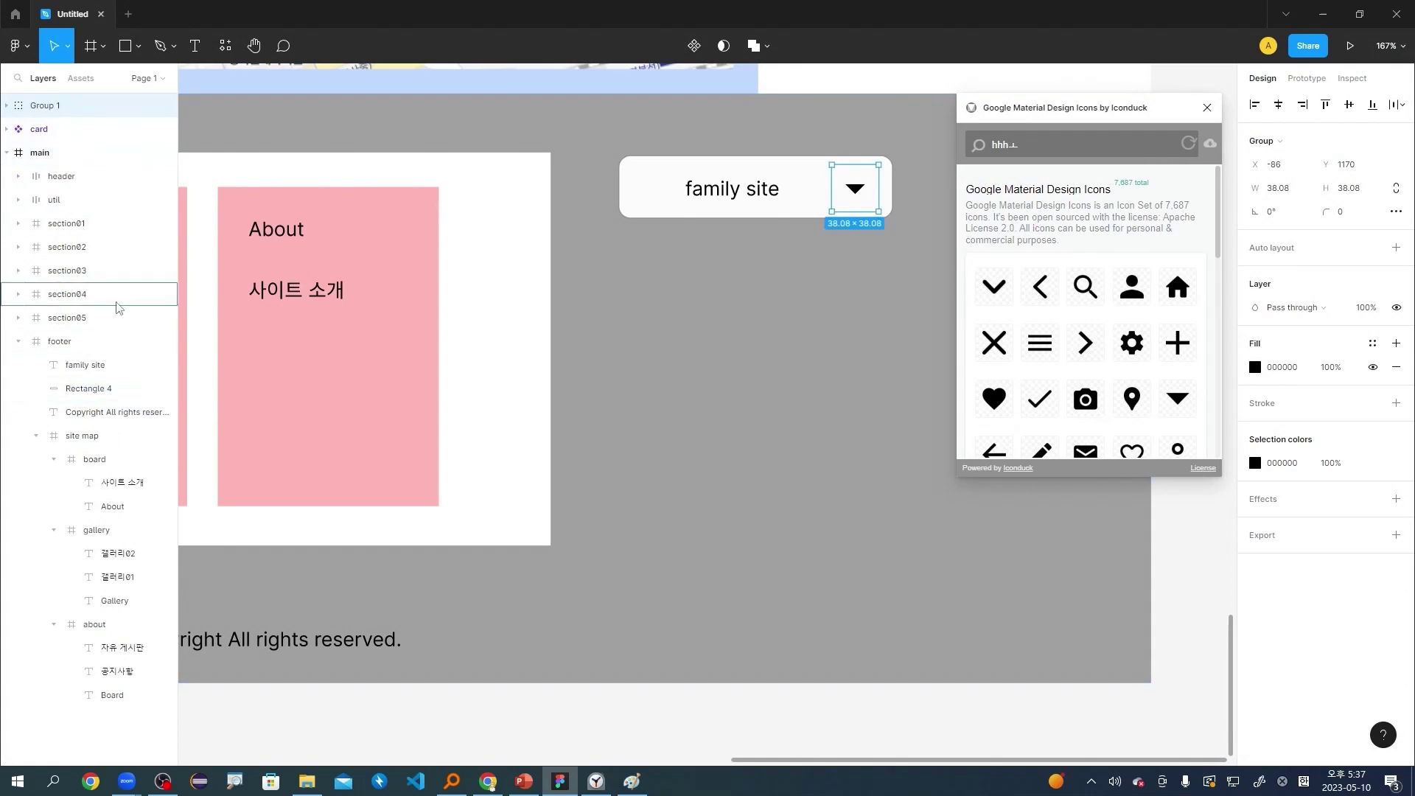
drag(96, 364, 96, 364)
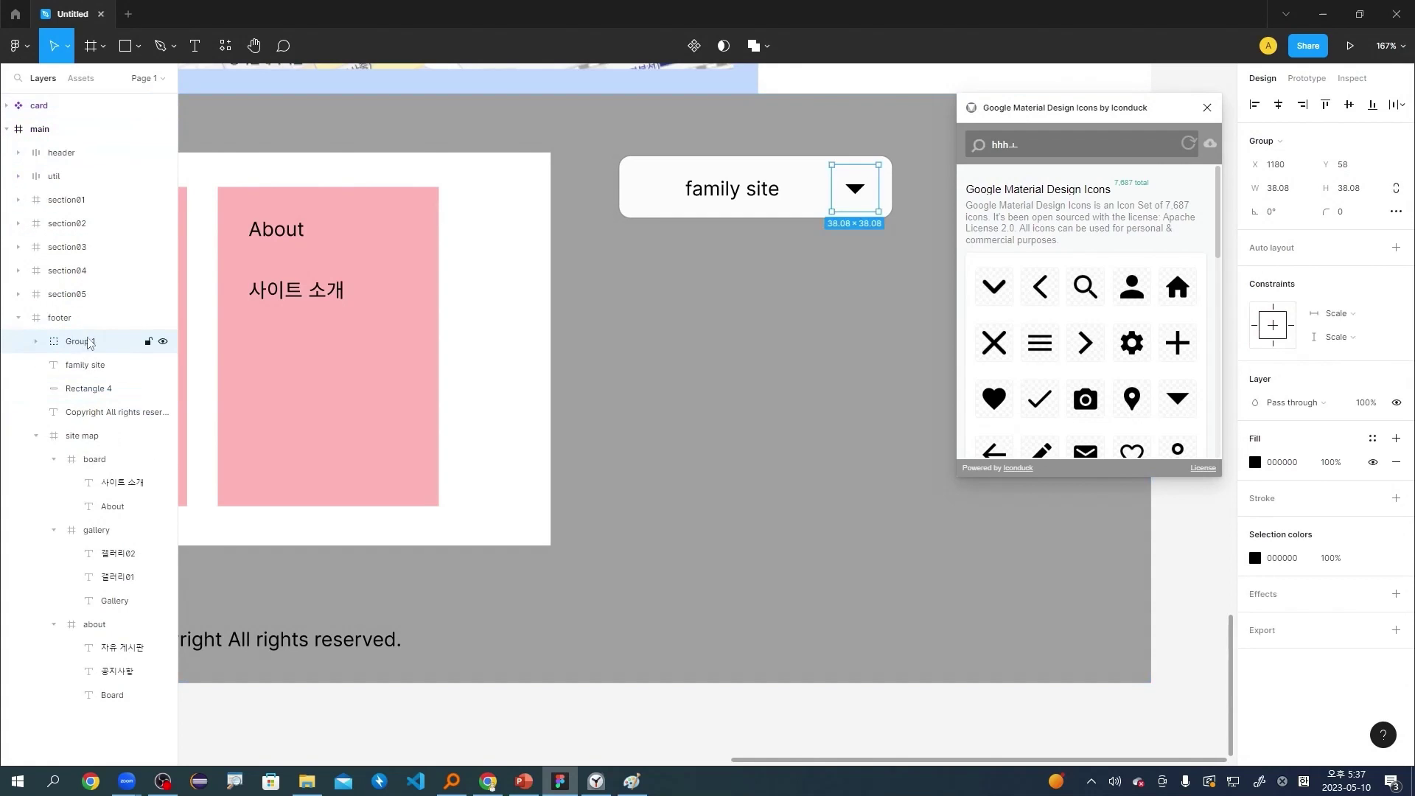
Rename the icon's new group as "family site".
double_click(82, 342)
text(ㄹ)
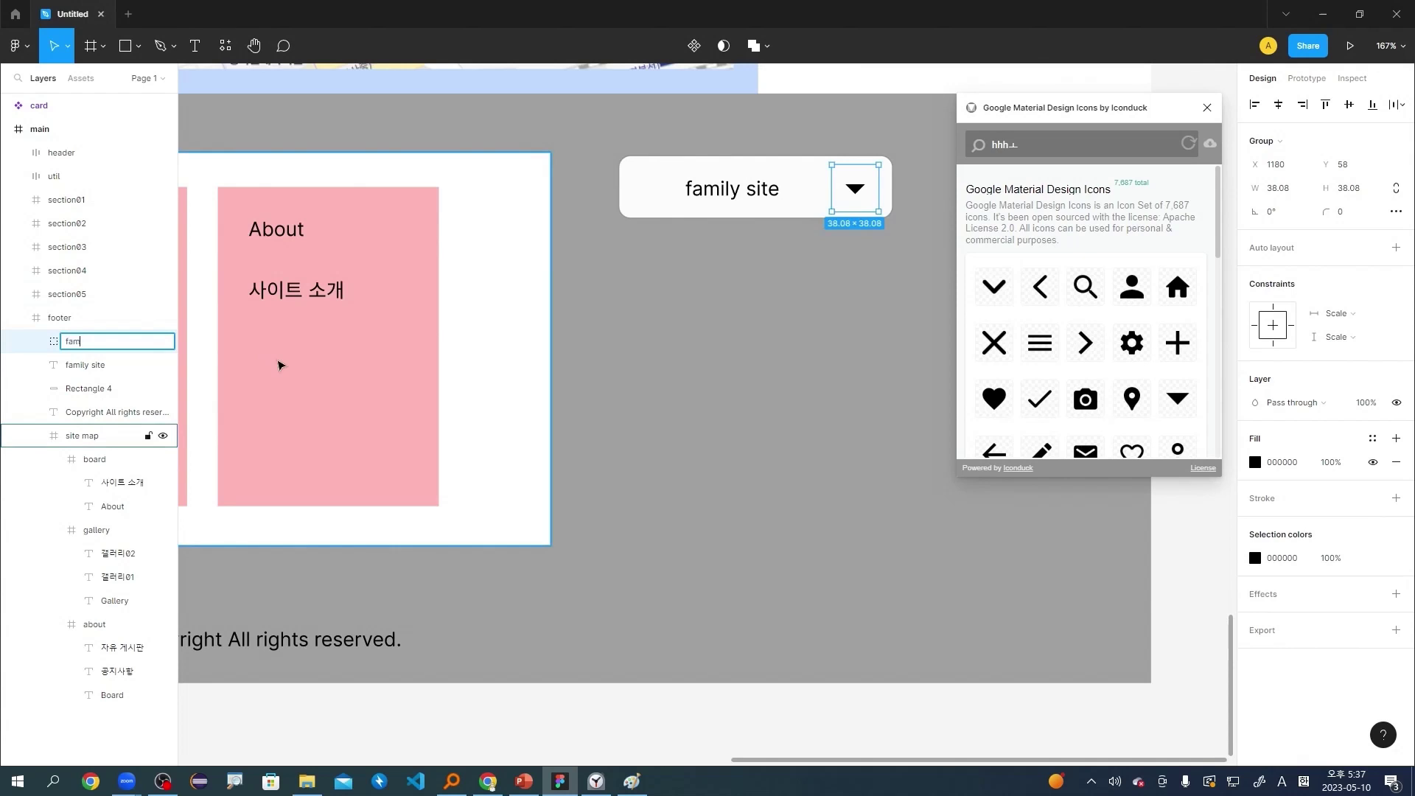
text(family site)
key(Return)
Check which layers make up the drop-down box: its text, rounded rectangle and icon group.
click(759, 187)
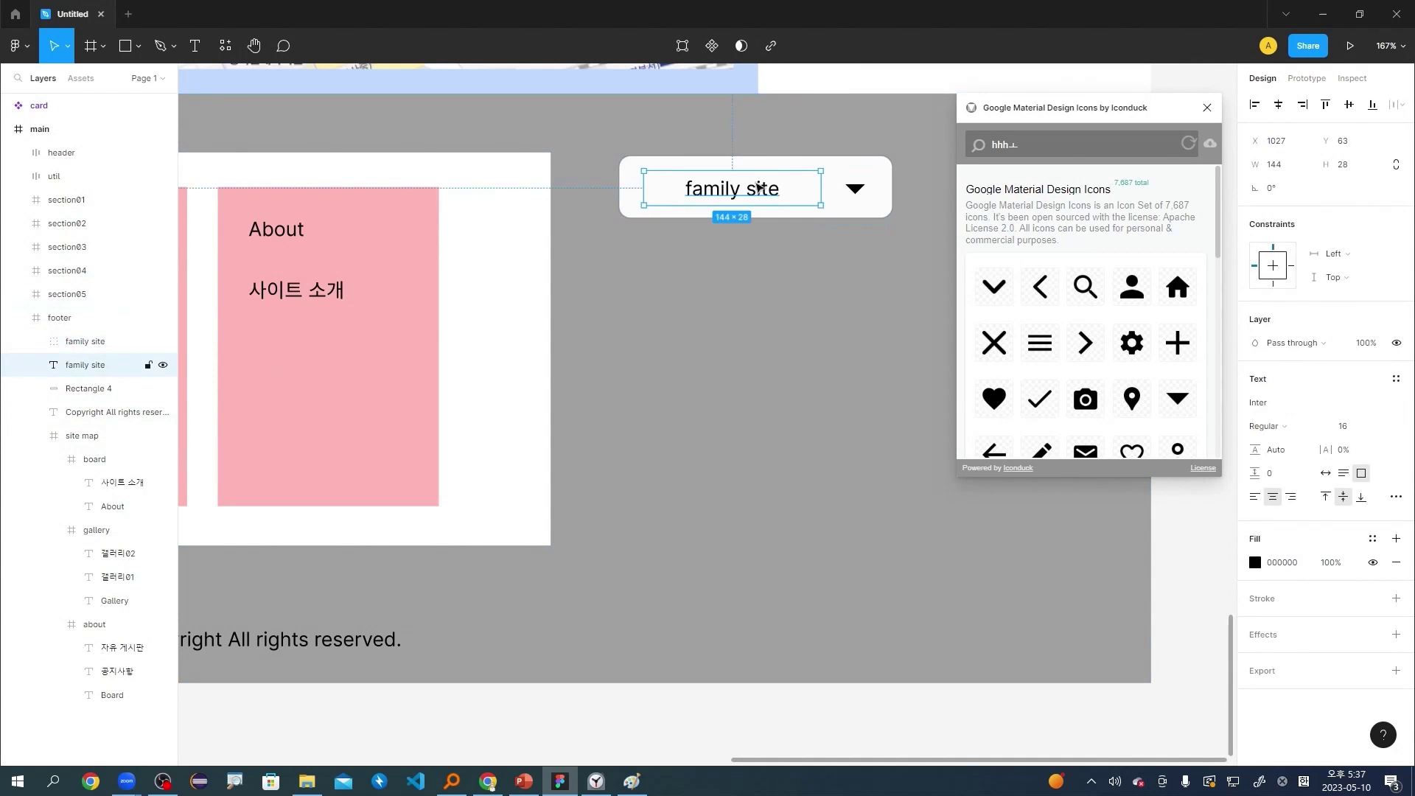
click(811, 207)
click(855, 190)
shift+click(814, 208)
shift+click(767, 194)
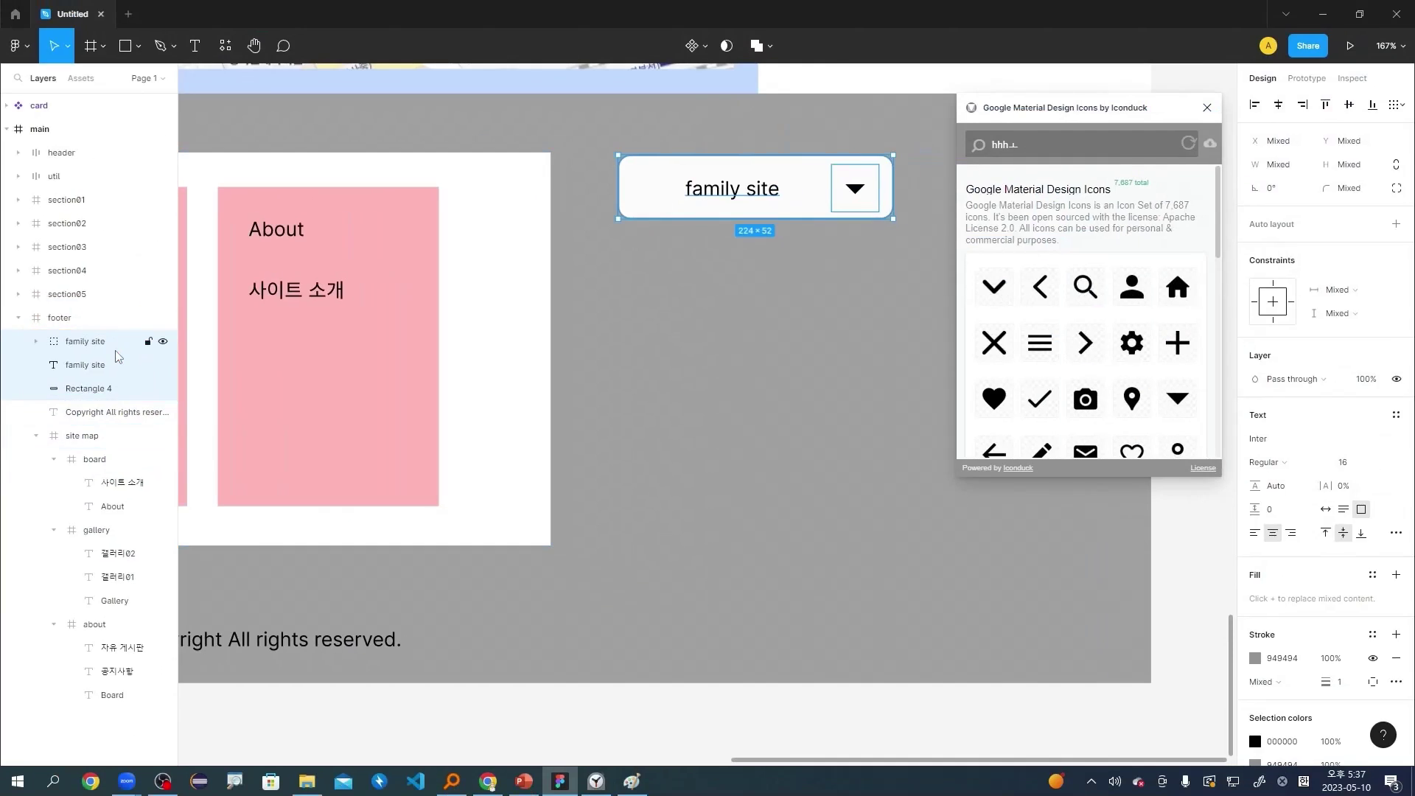
click(207, 342)
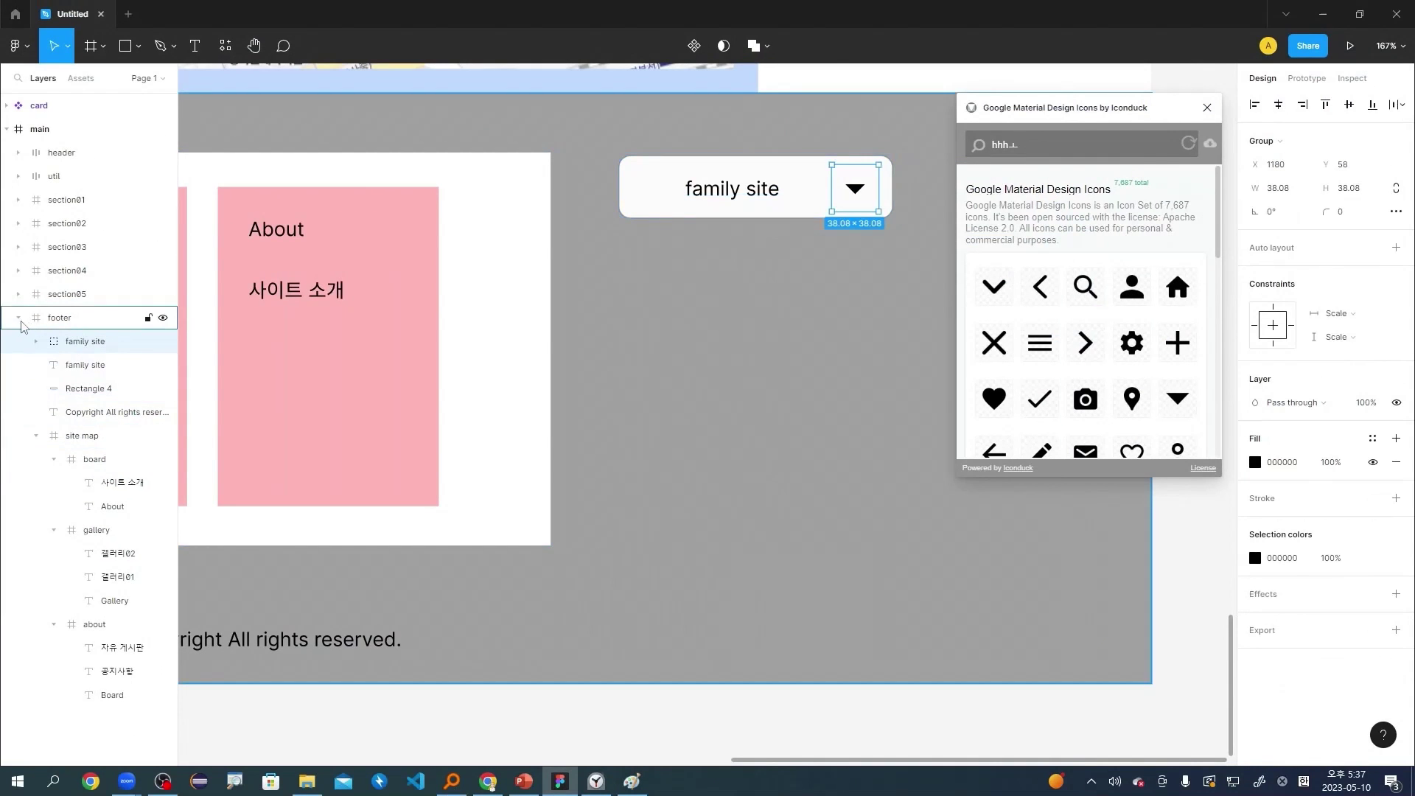
click(36, 341)
click(36, 341)
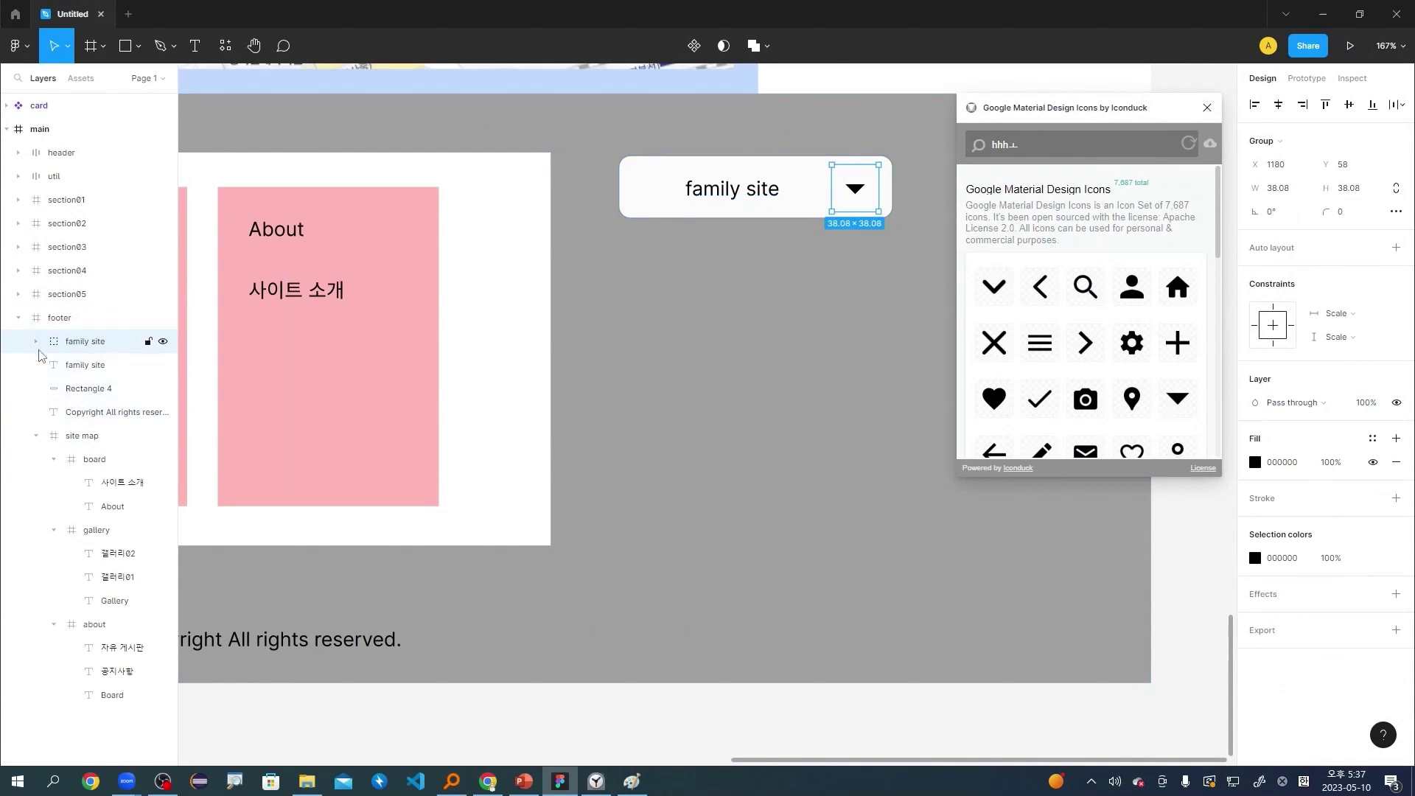
Collapse the site map frame in the layer list and move it to the top of the footer's layers.
click(46, 438)
click(36, 435)
drag(62, 442, 87, 332)
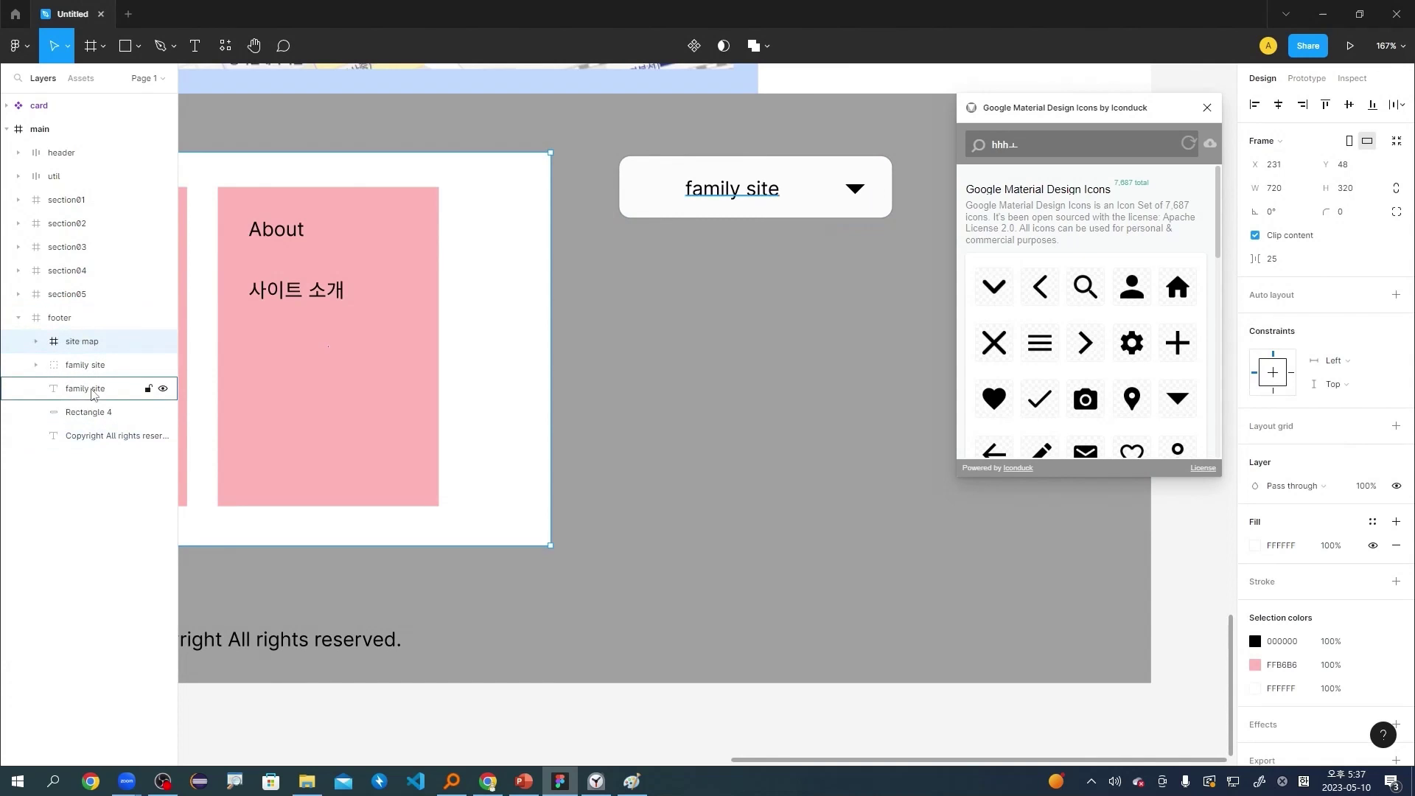
Move the family site text and Rectangle 4 into the "family site" group with the arrow icon.
click(35, 365)
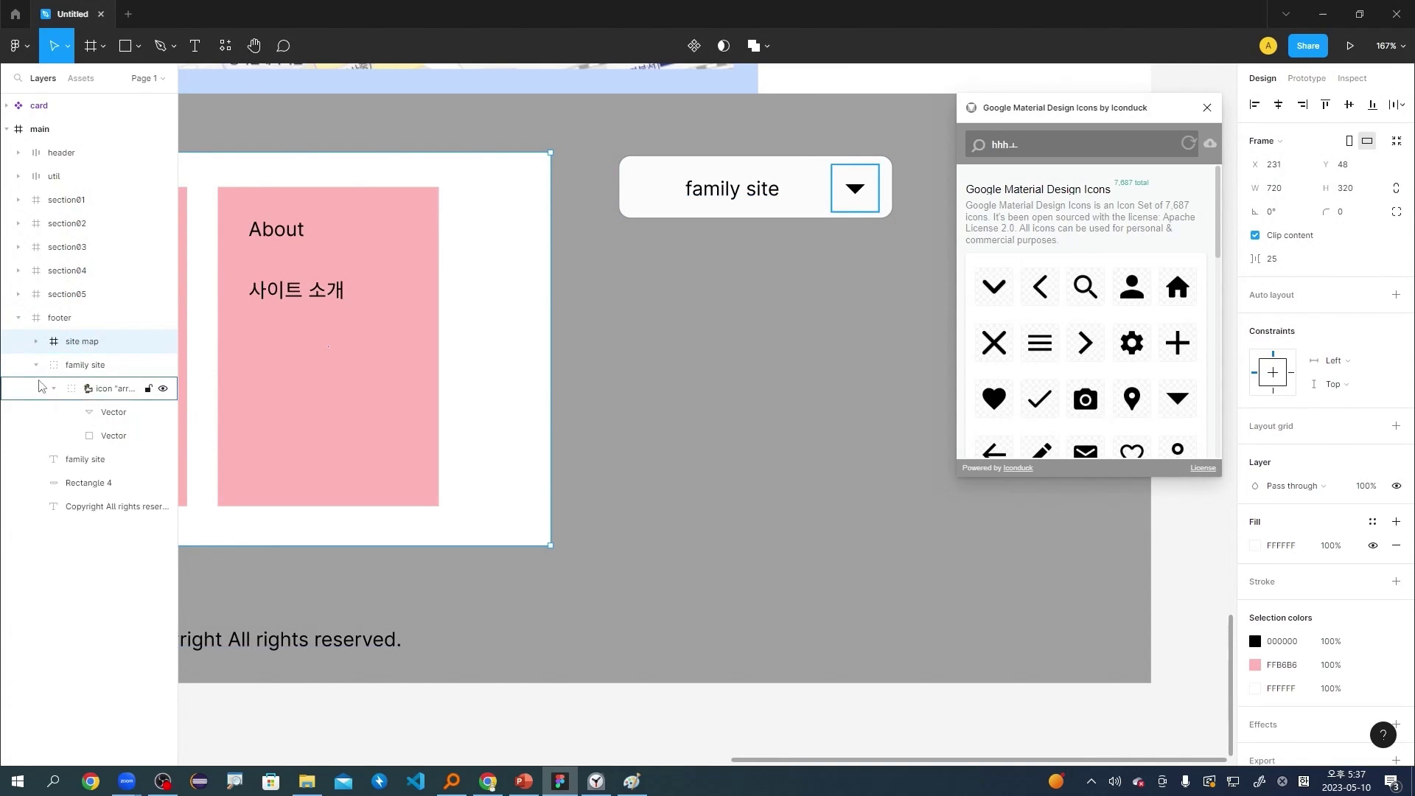
click(35, 364)
click(87, 389)
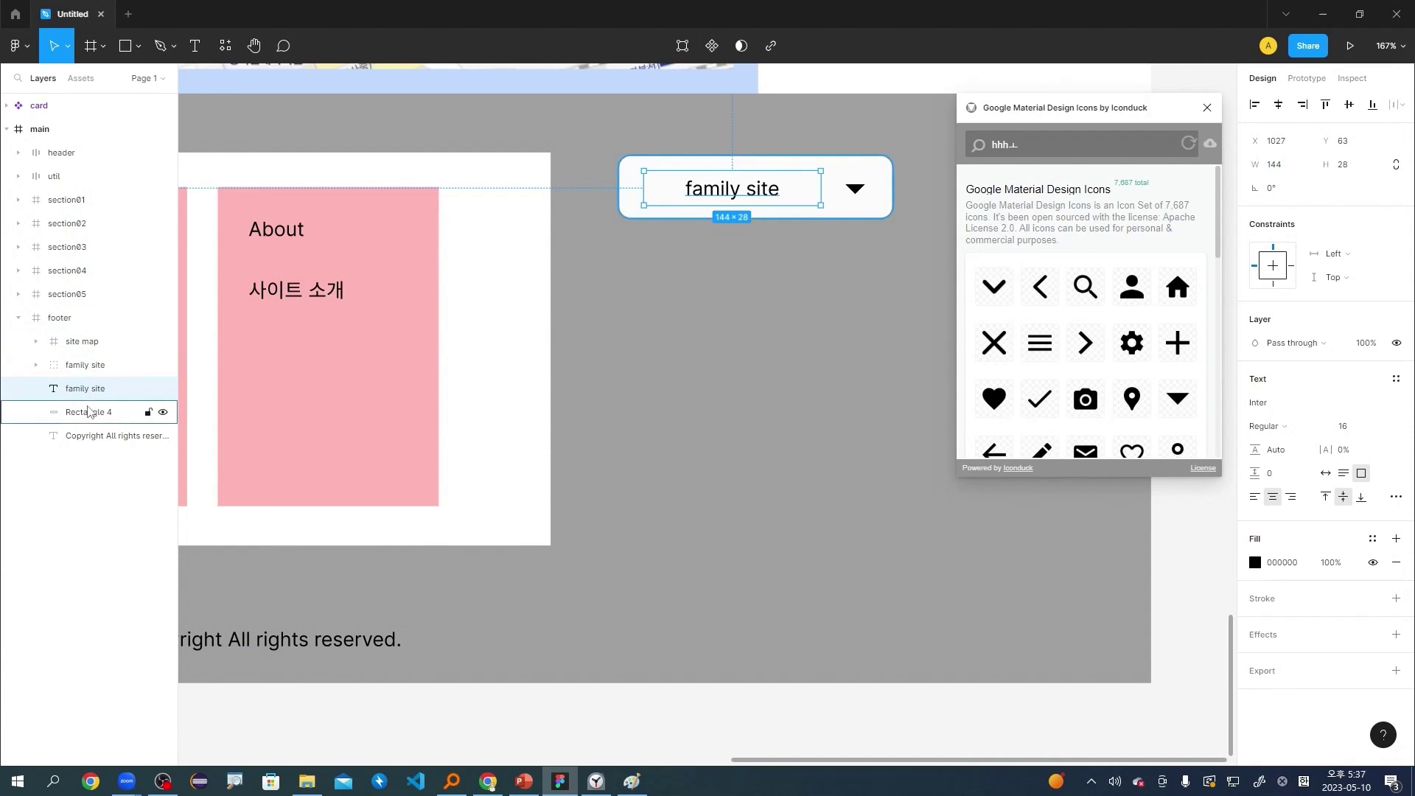
click(89, 413)
click(35, 366)
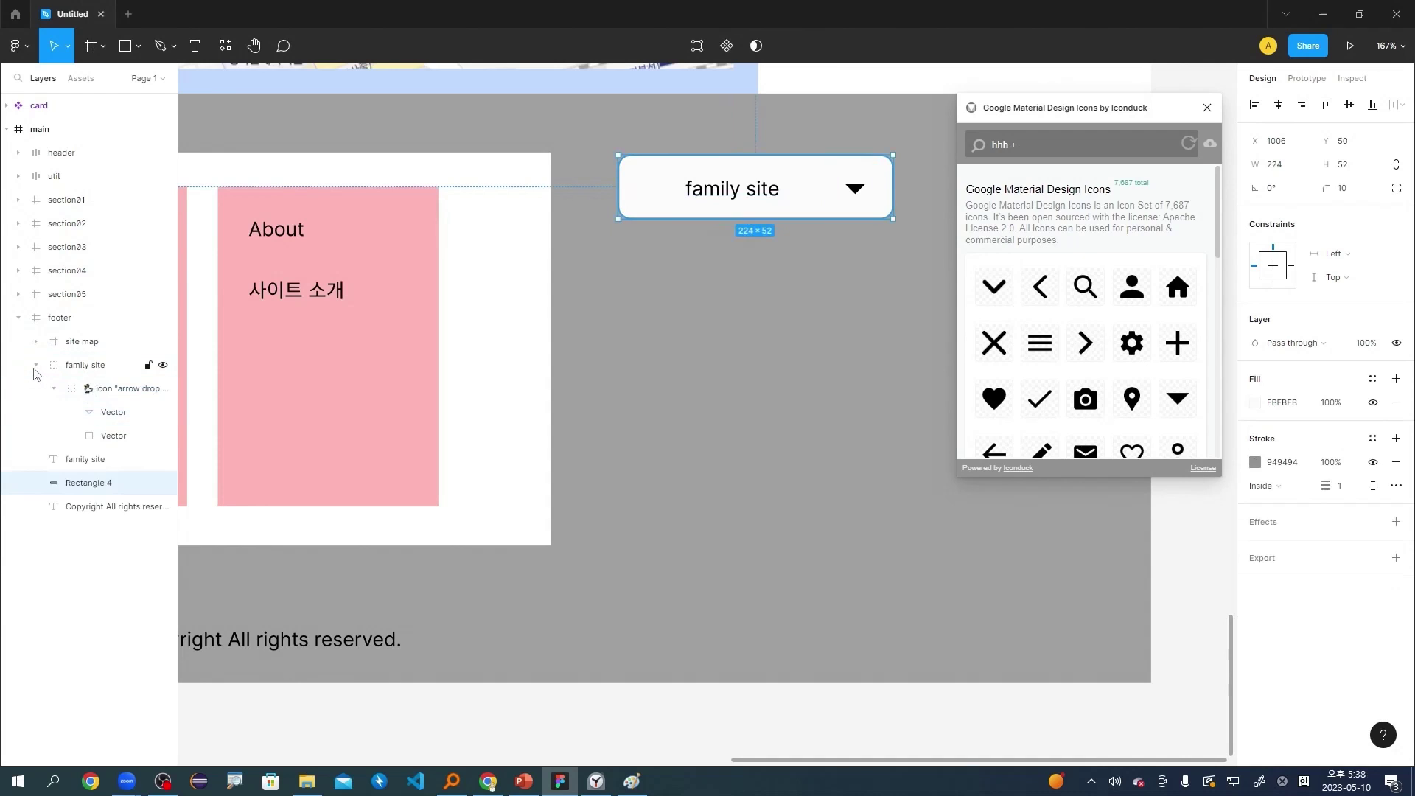
click(53, 389)
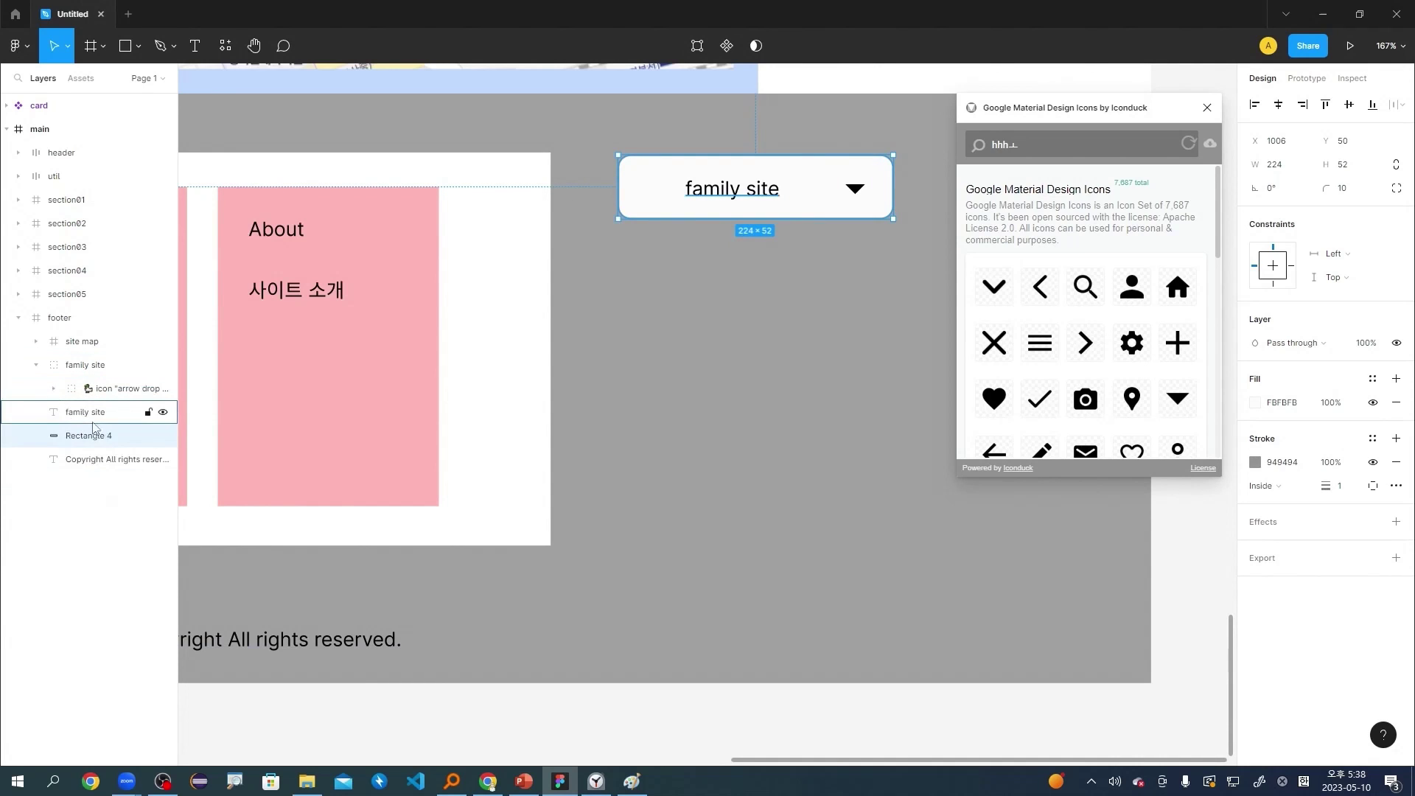
click(85, 412)
shift+click(102, 435)
drag(102, 435, 51, 385)
click(53, 376)
click(35, 365)
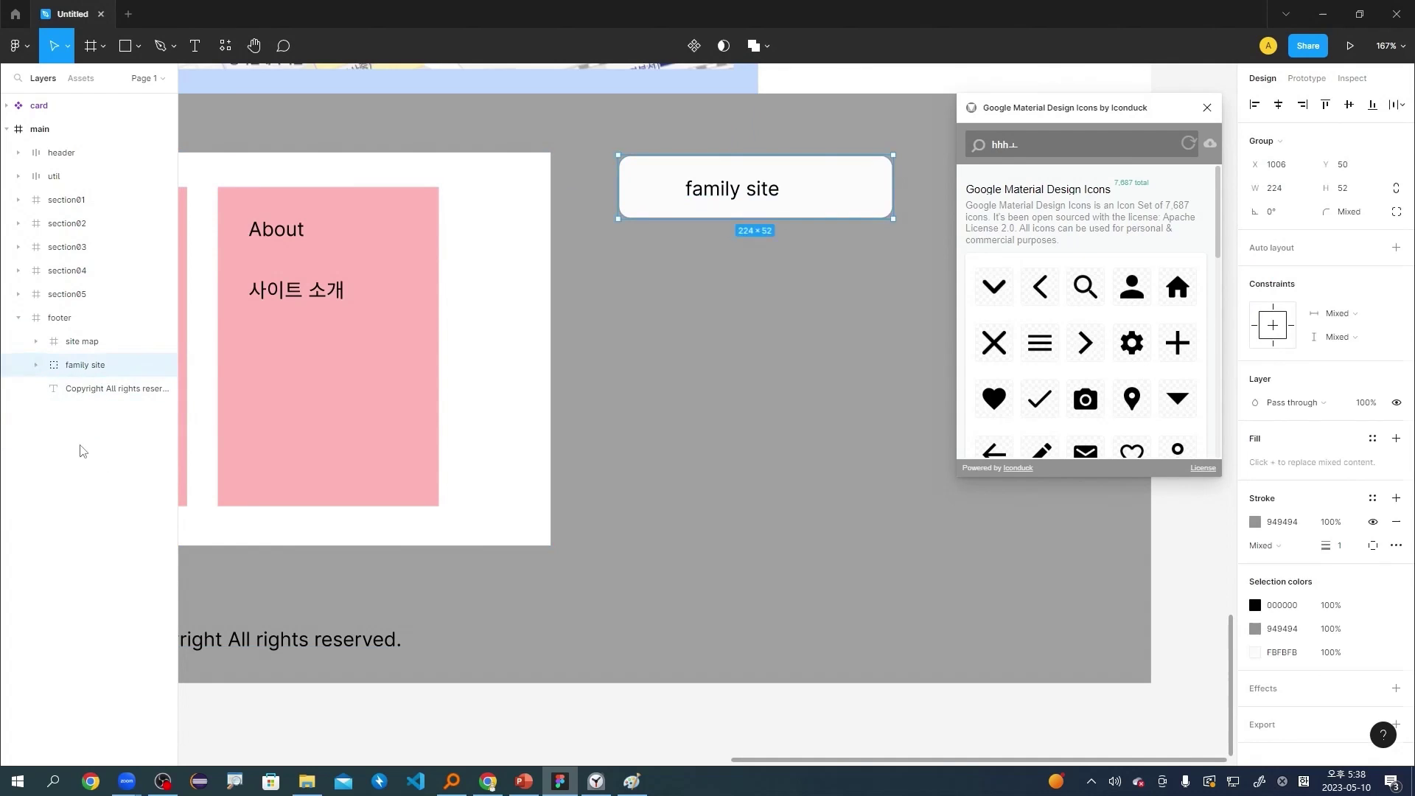
Reorder Rectangle 4 beneath the arrow icon inside the "family site" group, and collapse the group.
click(82, 448)
click(88, 365)
click(35, 365)
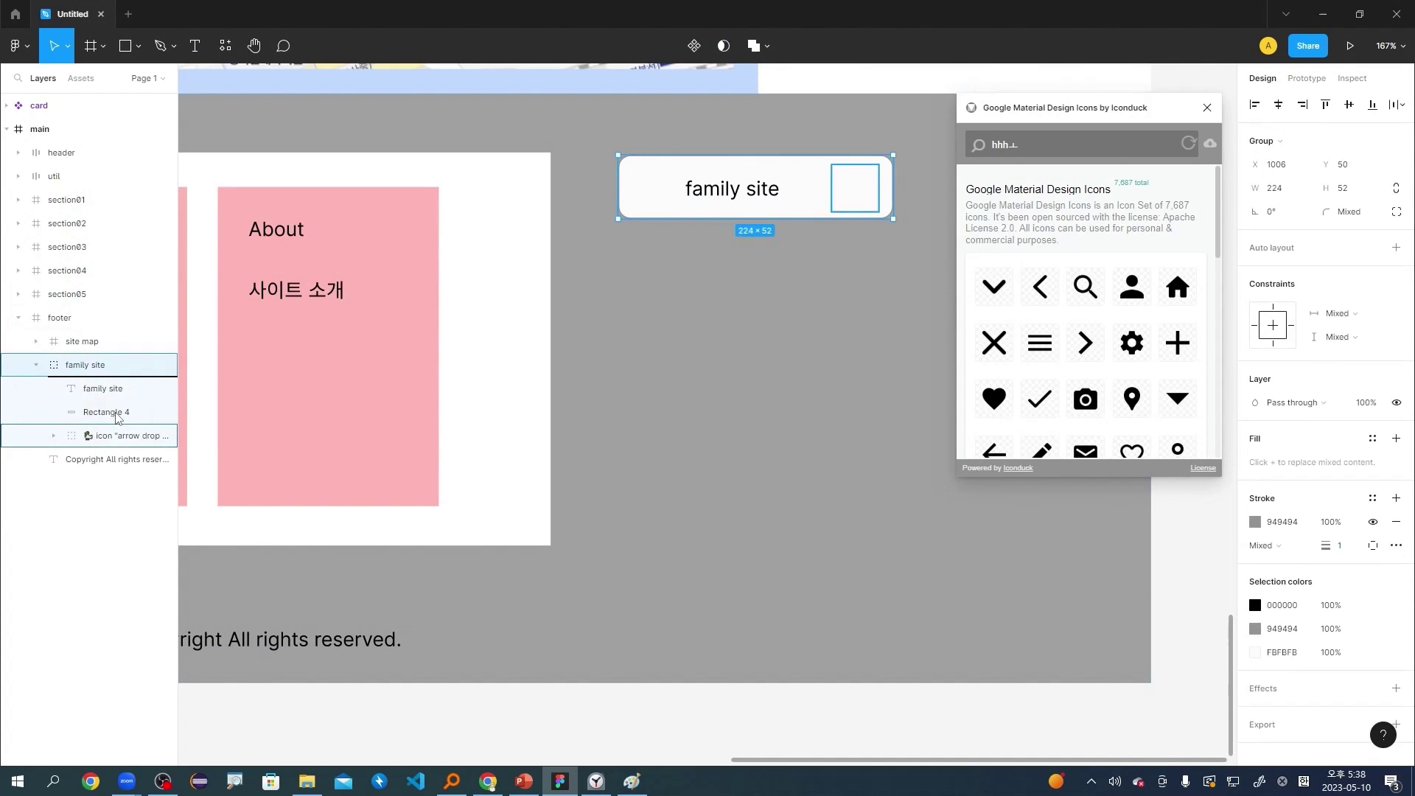
mouse_move(112, 449)
mouse_down()
mouse_move(90, 424)
mouse_move(96, 382)
mouse_move(106, 417)
mouse_move(89, 437)
mouse_move(129, 415)
mouse_move(110, 414)
mouse_move(123, 449)
mouse_up()
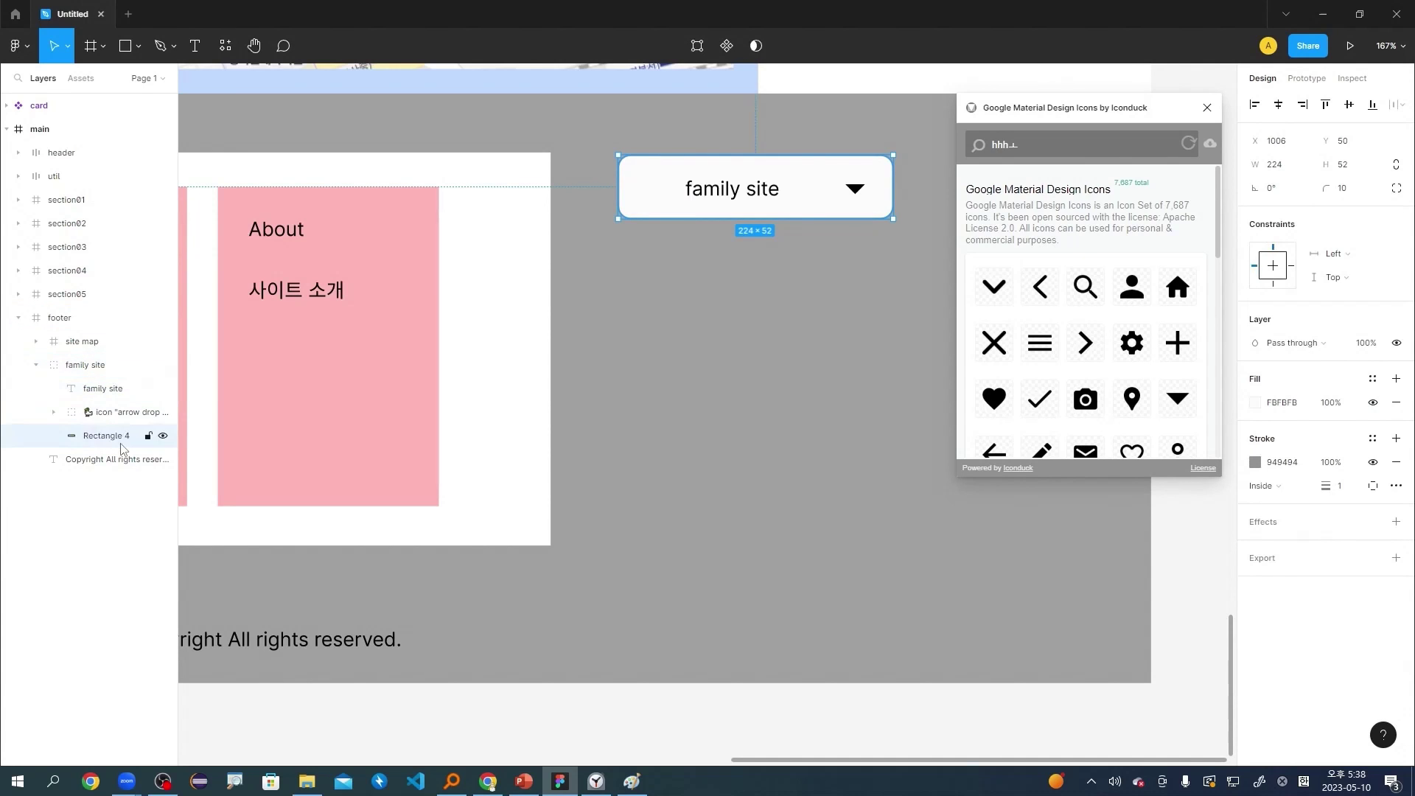
click(580, 587)
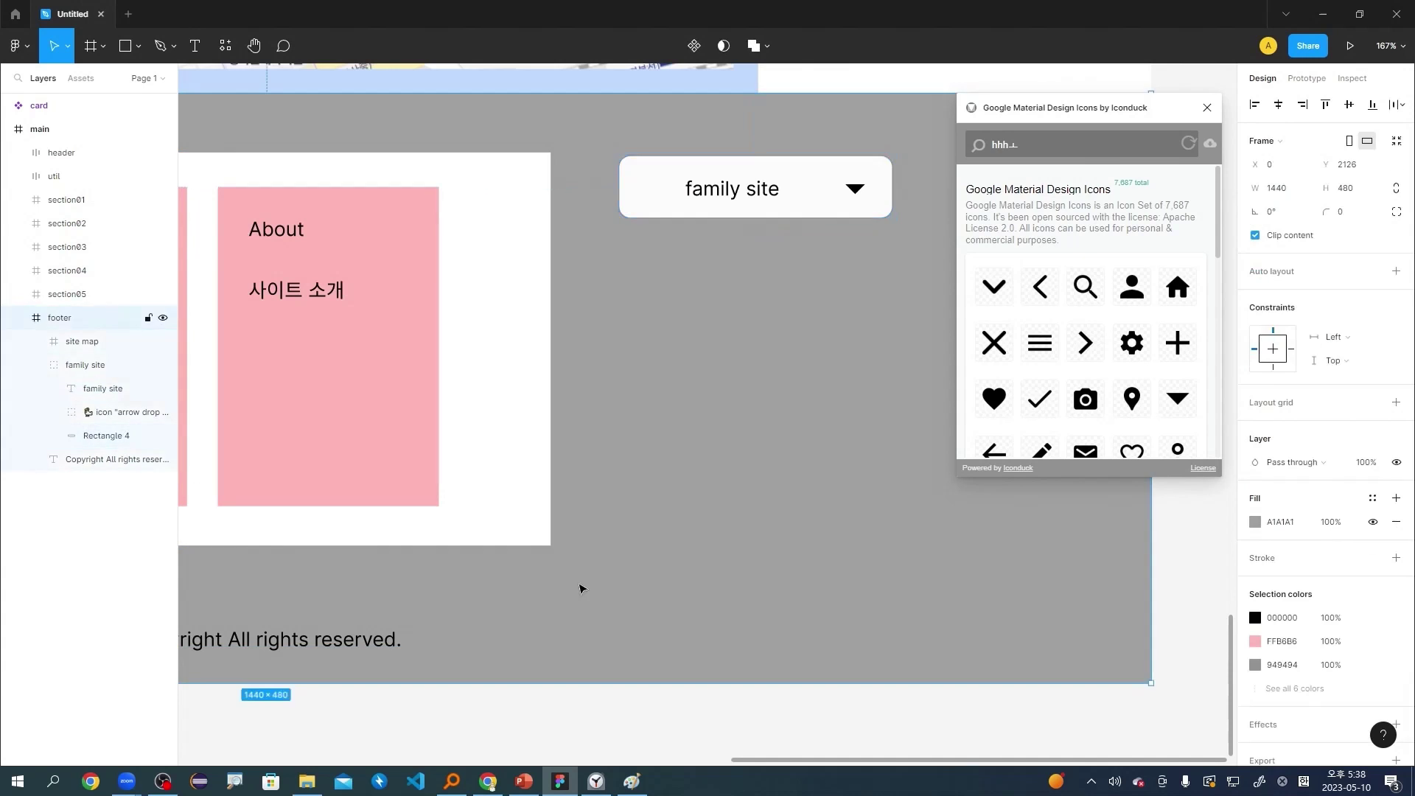
click(36, 365)
click(653, 745)
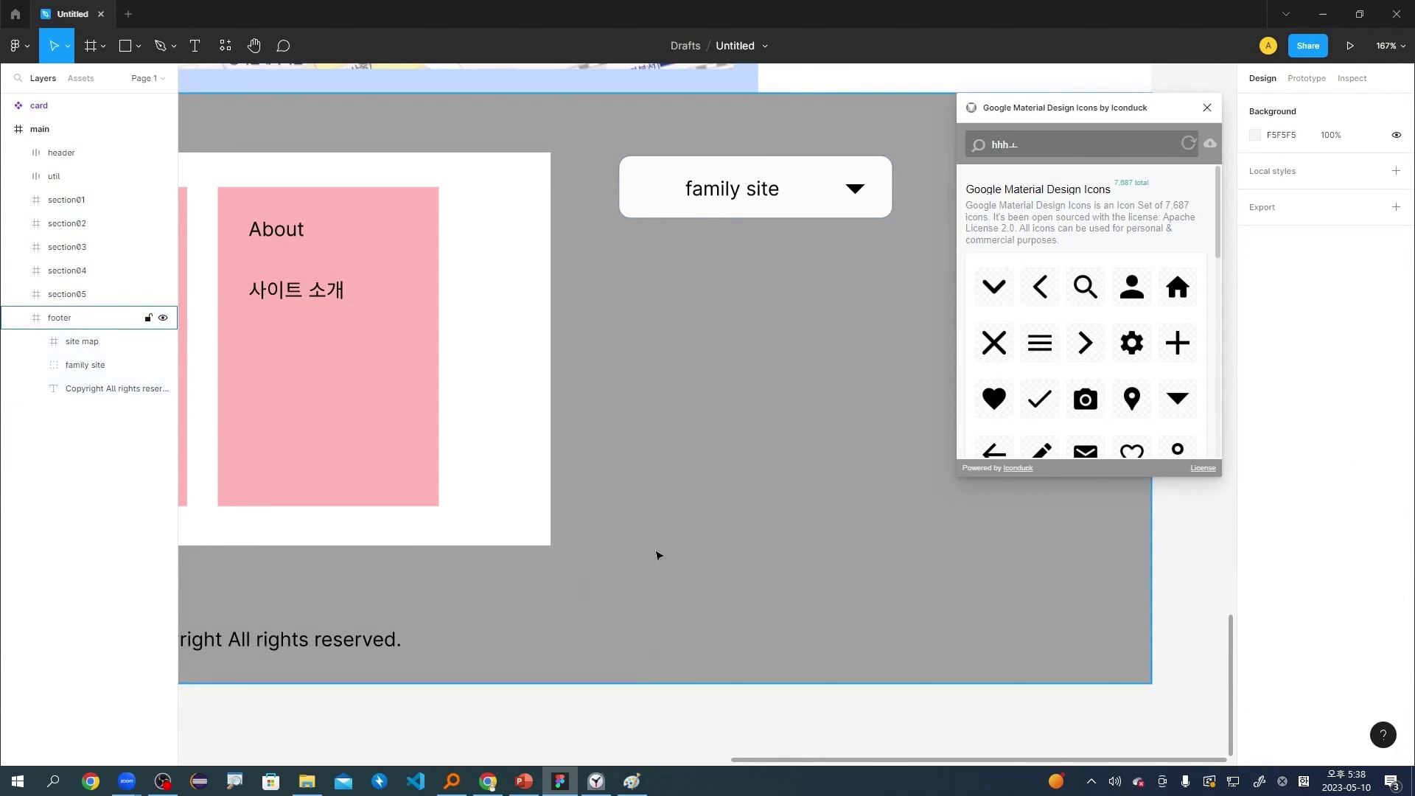
Search the plugins for "unsplash" and open the Unsplash plugin.
scroll(681, 483, down, 10)
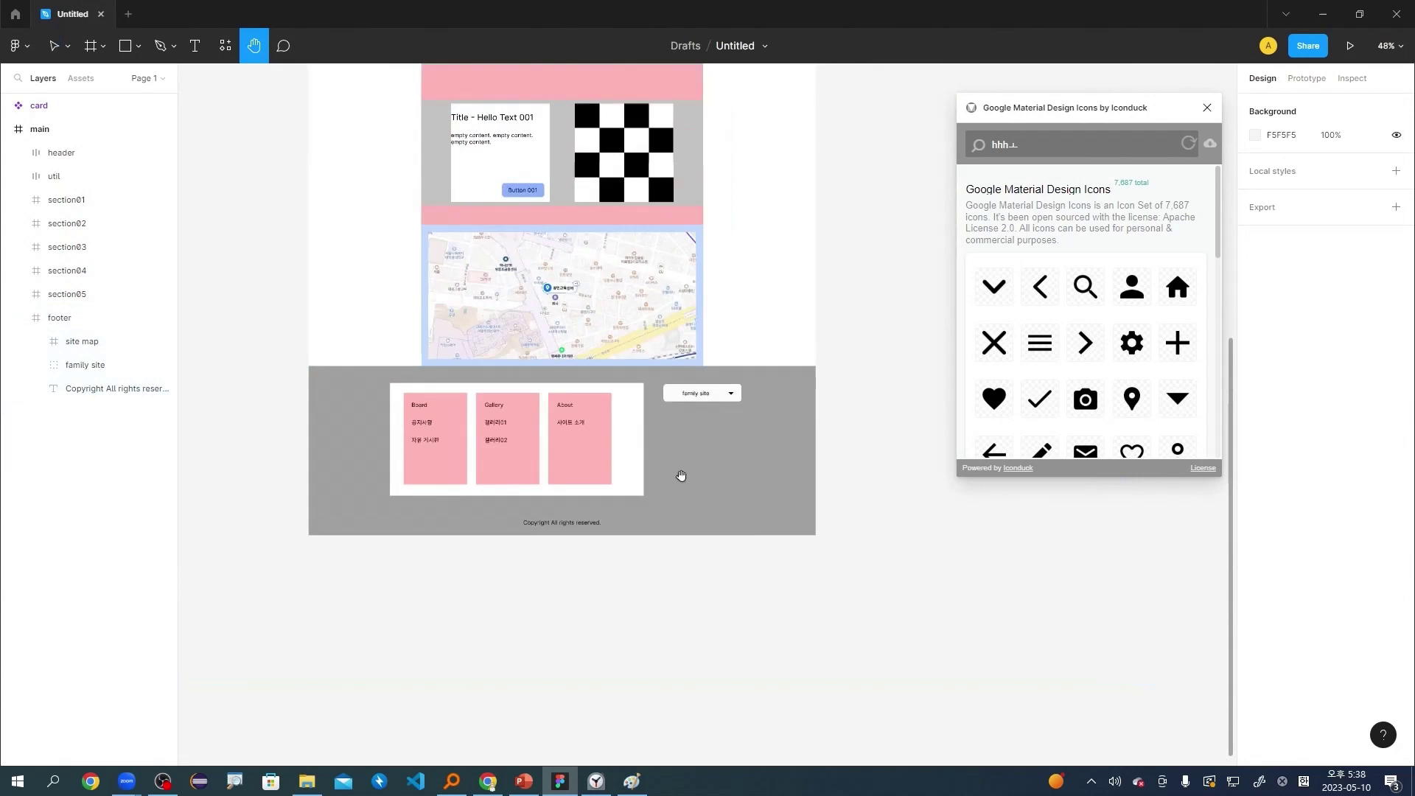
scroll(473, 463, up, 5)
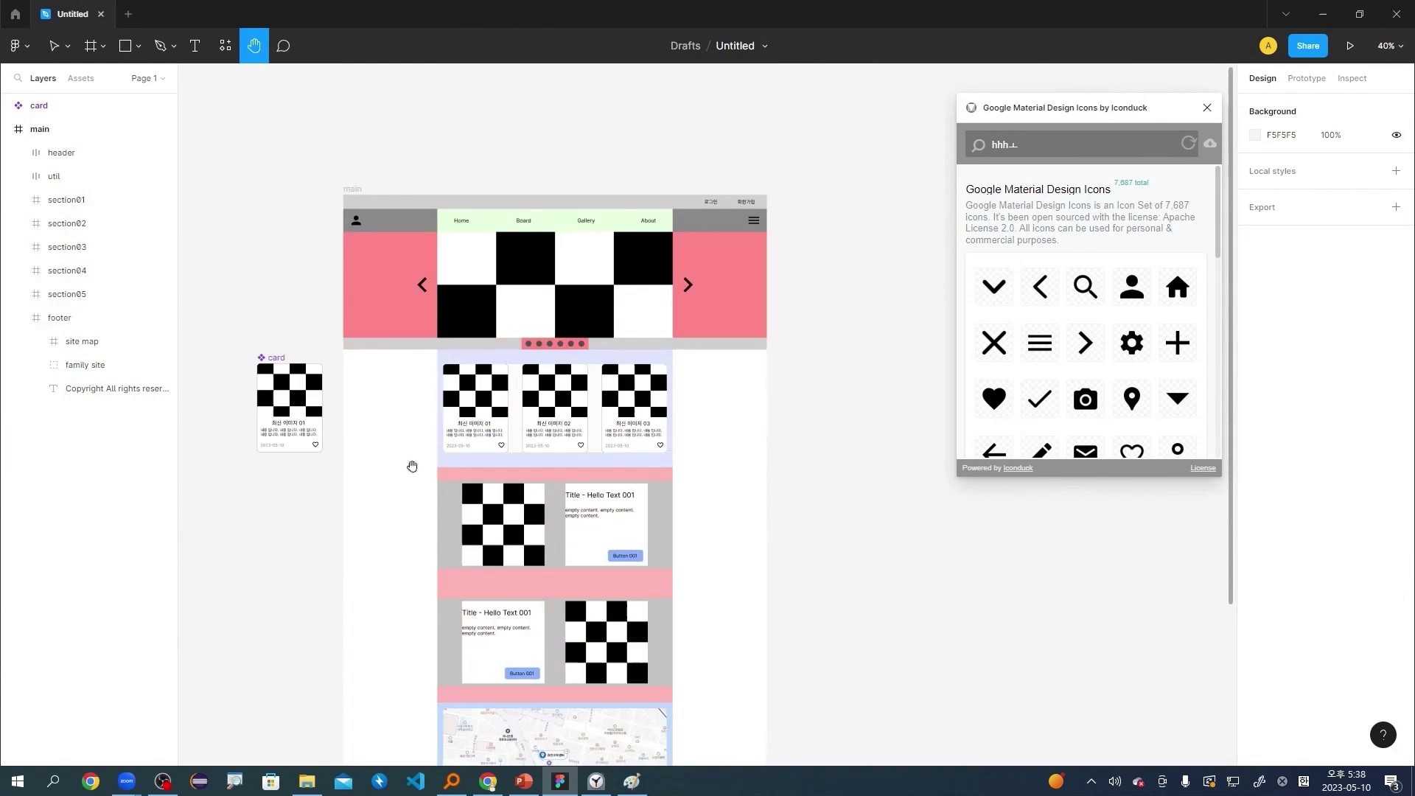
scroll(410, 467, down, 2)
scroll(309, 243, up, 3)
click(225, 46)
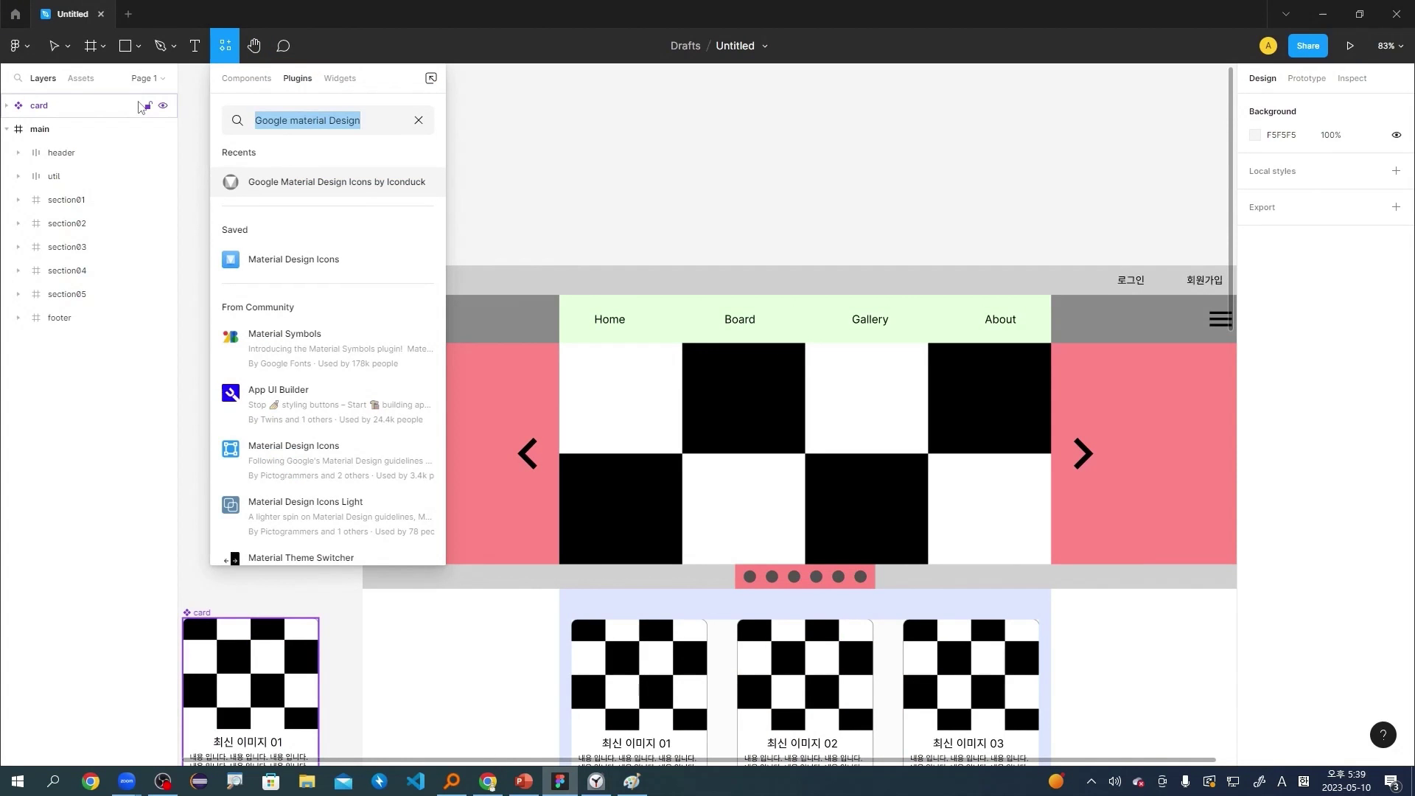
key(BackSpace)
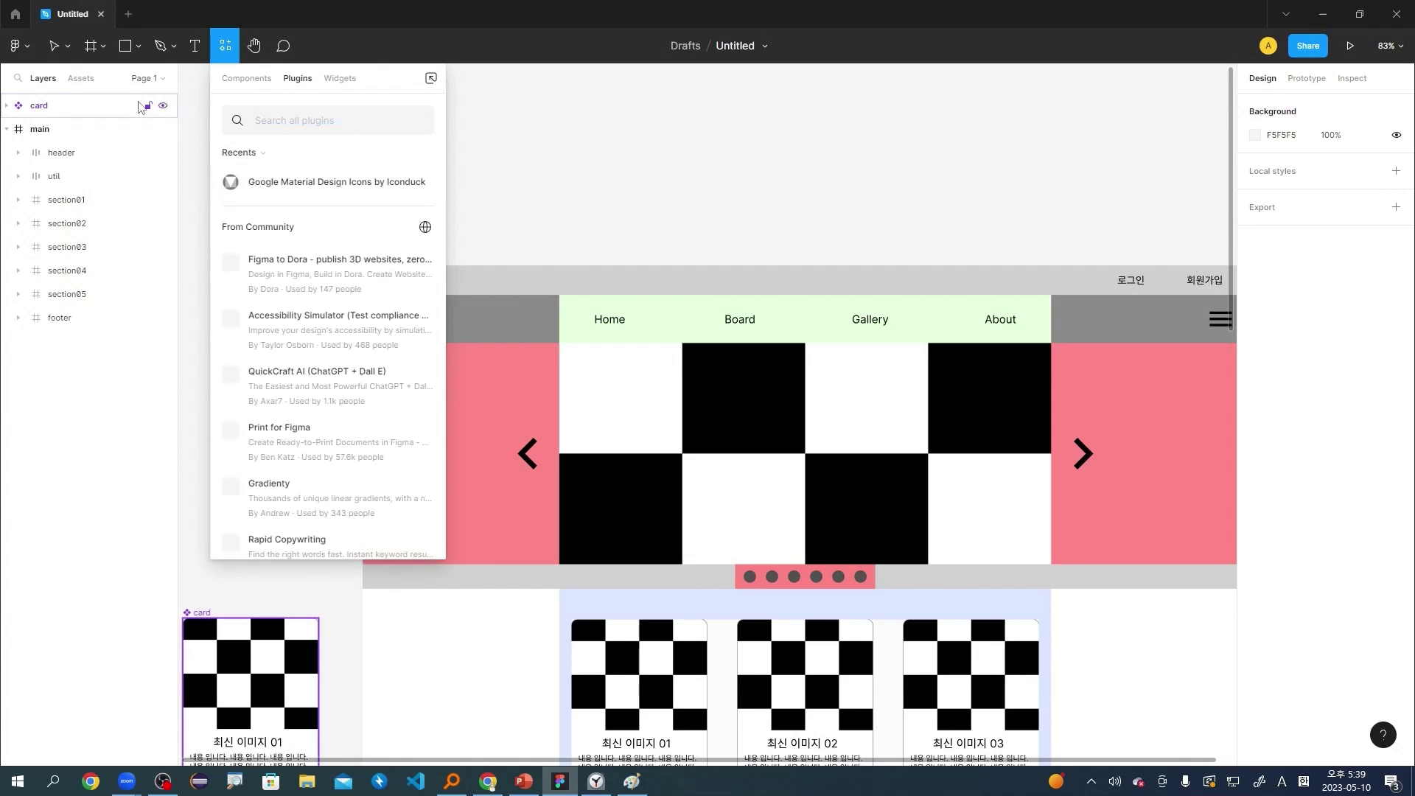
text(unsp)
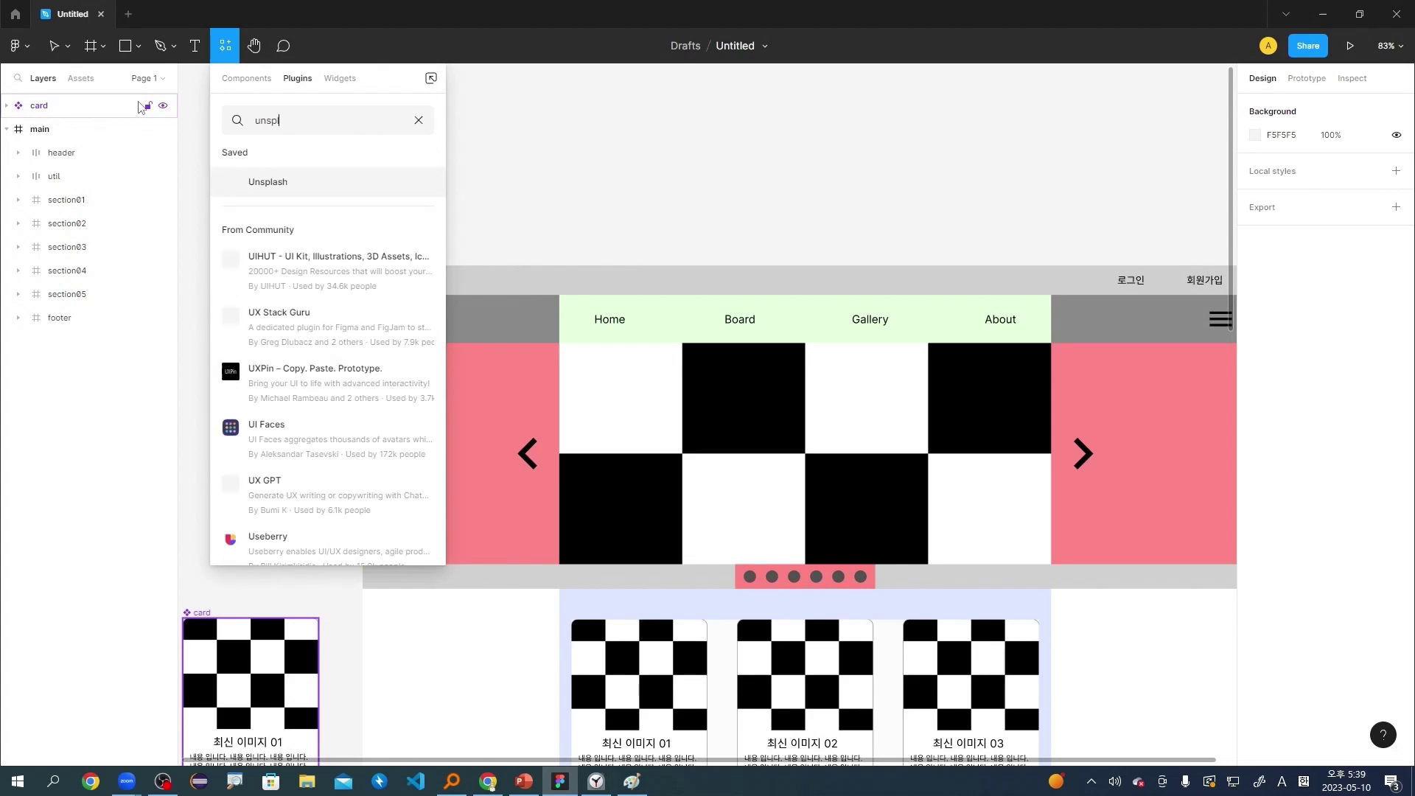
text(lash)
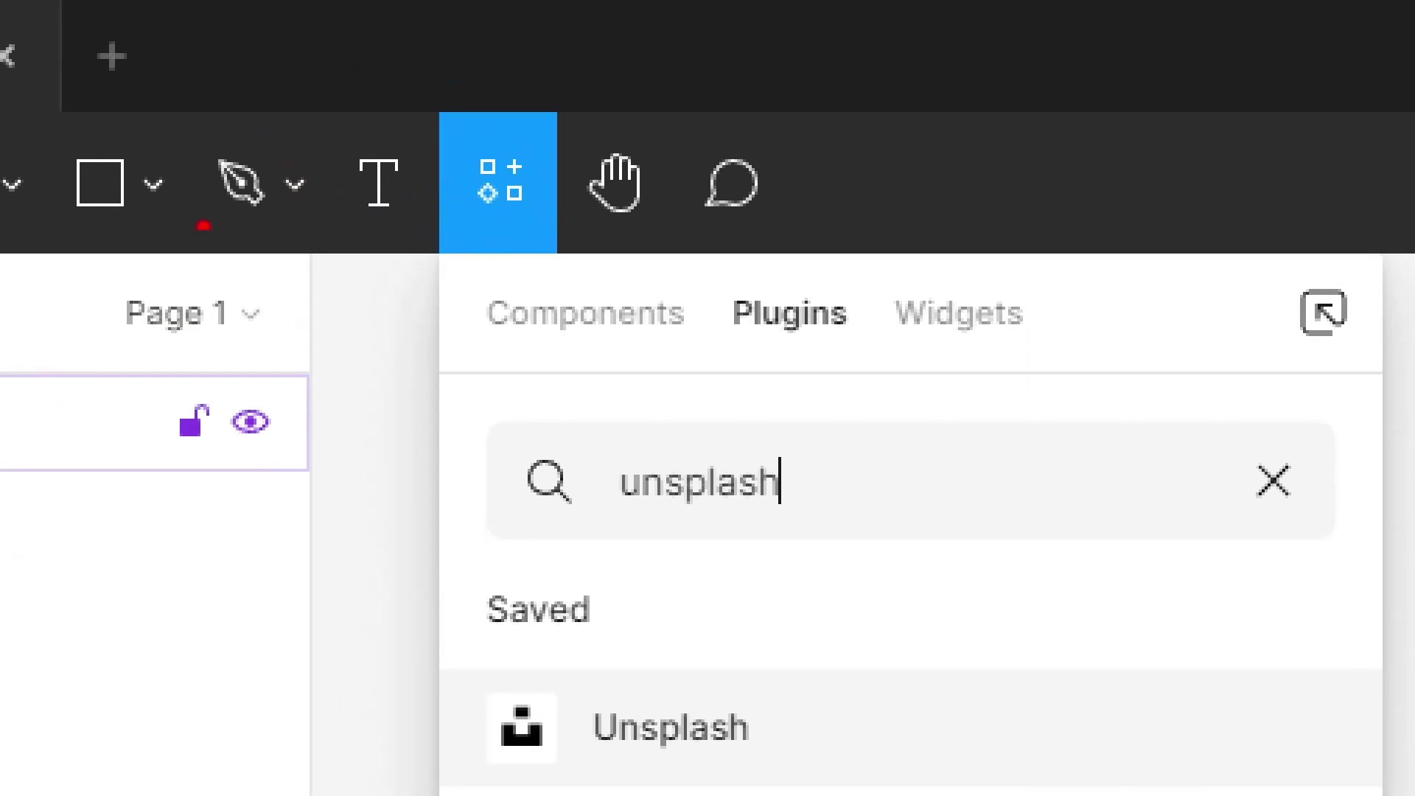
key(Return)
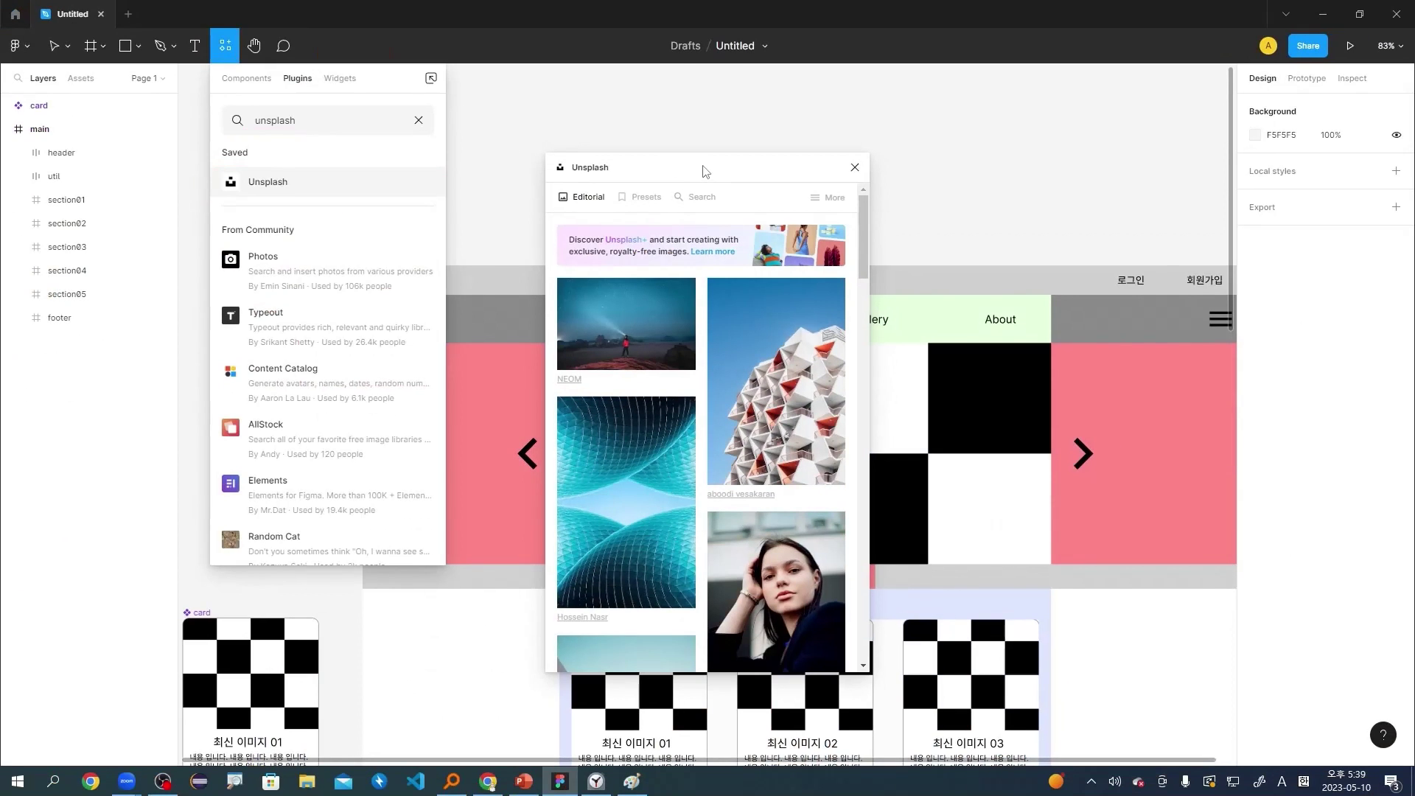
Move the Unsplash window clear of the layout and fill section01's img01 with the "business" photo of hands working on a laptop.
click(709, 171)
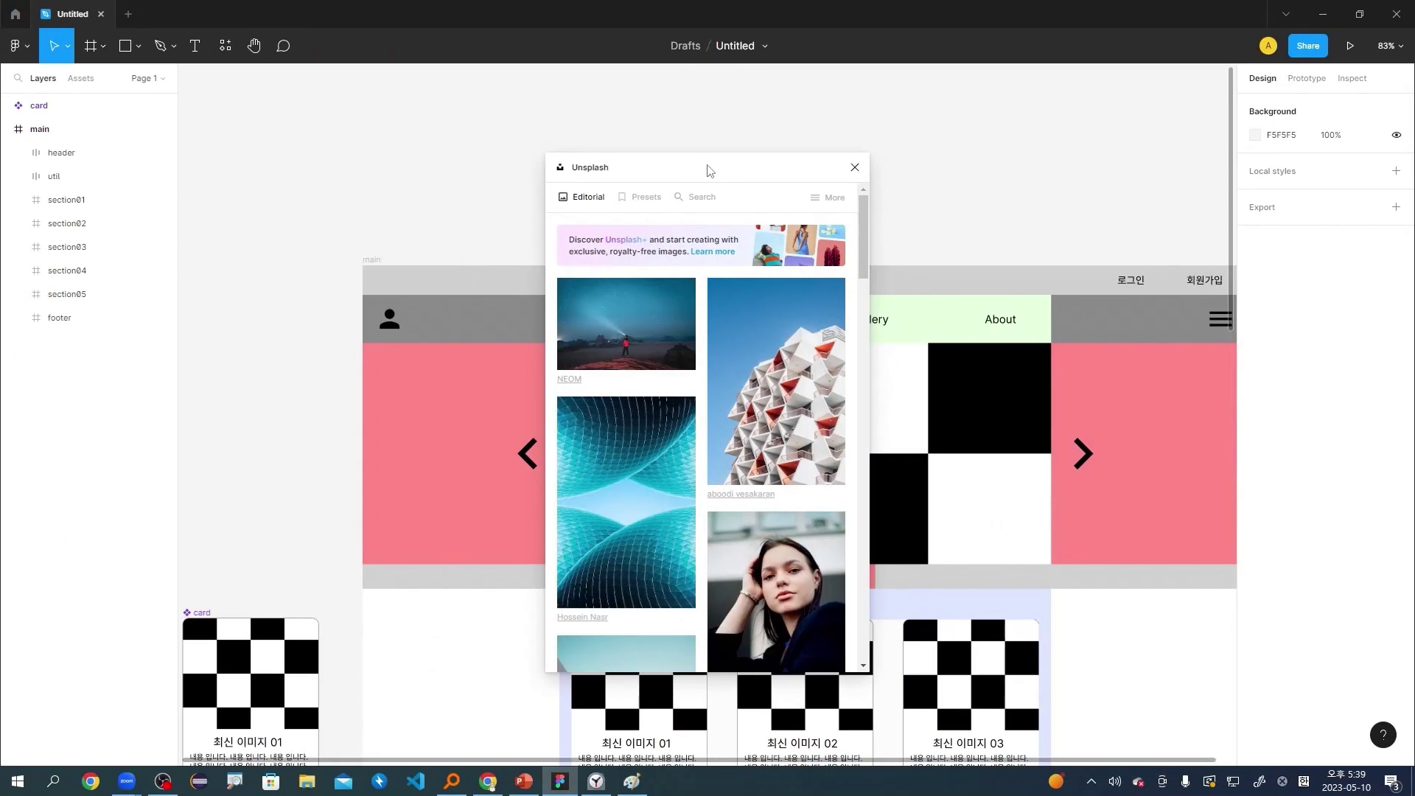
drag(709, 171, 1074, 136)
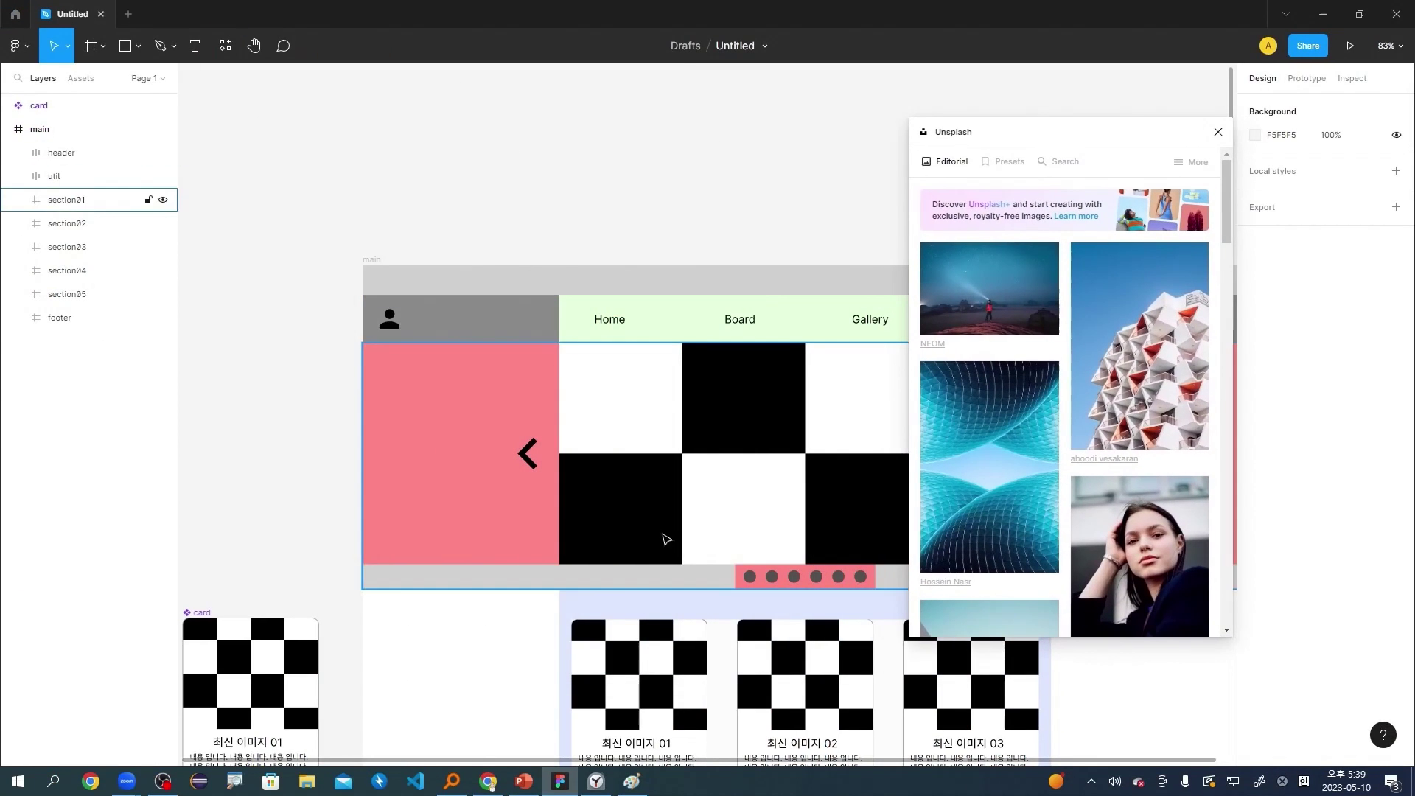
scroll(514, 483, down, 3)
key(h)
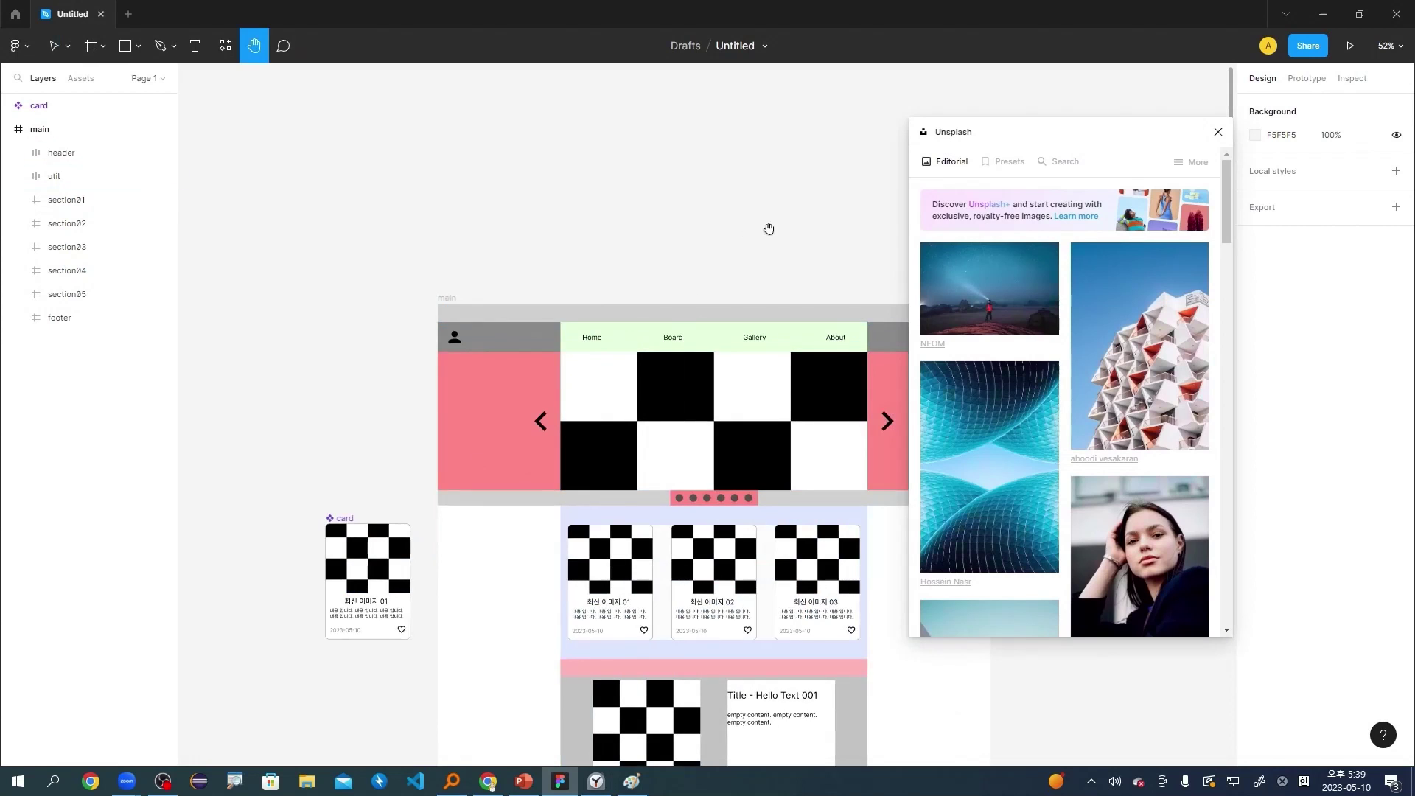
drag(767, 227, 587, 73)
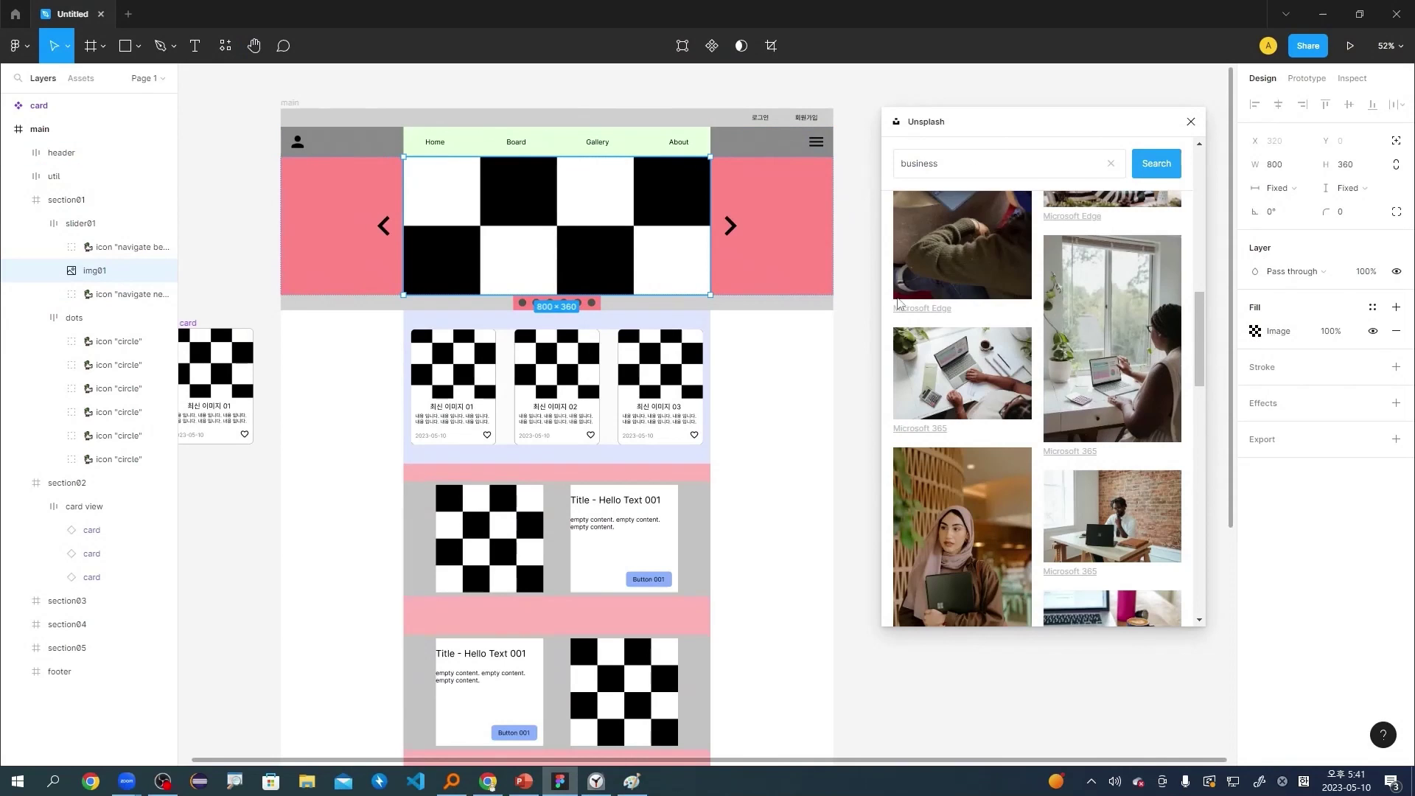
click(971, 365)
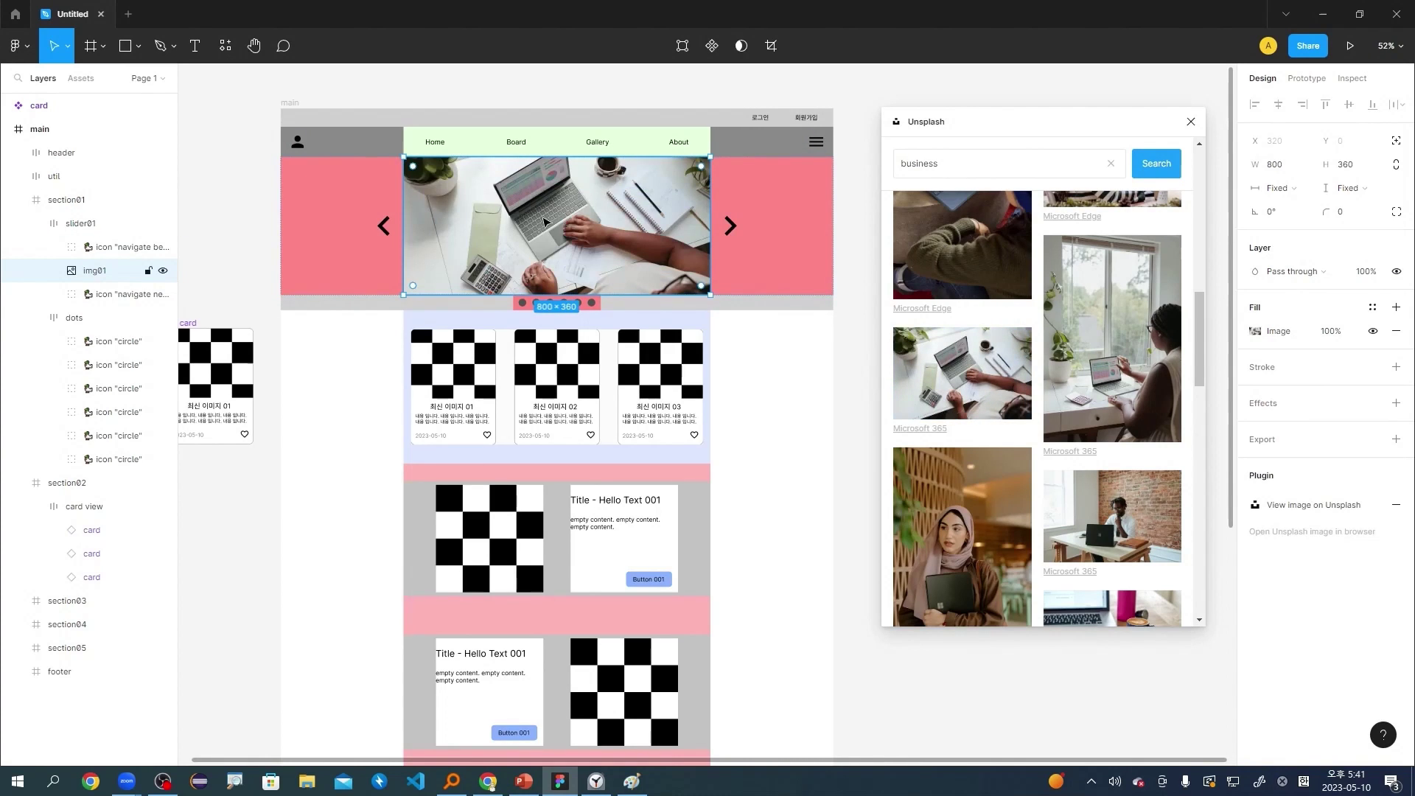
Fill the first card's image rectangle in section02 with the Unsplash photo of a hand pointing at a laptop screen.
click(457, 373)
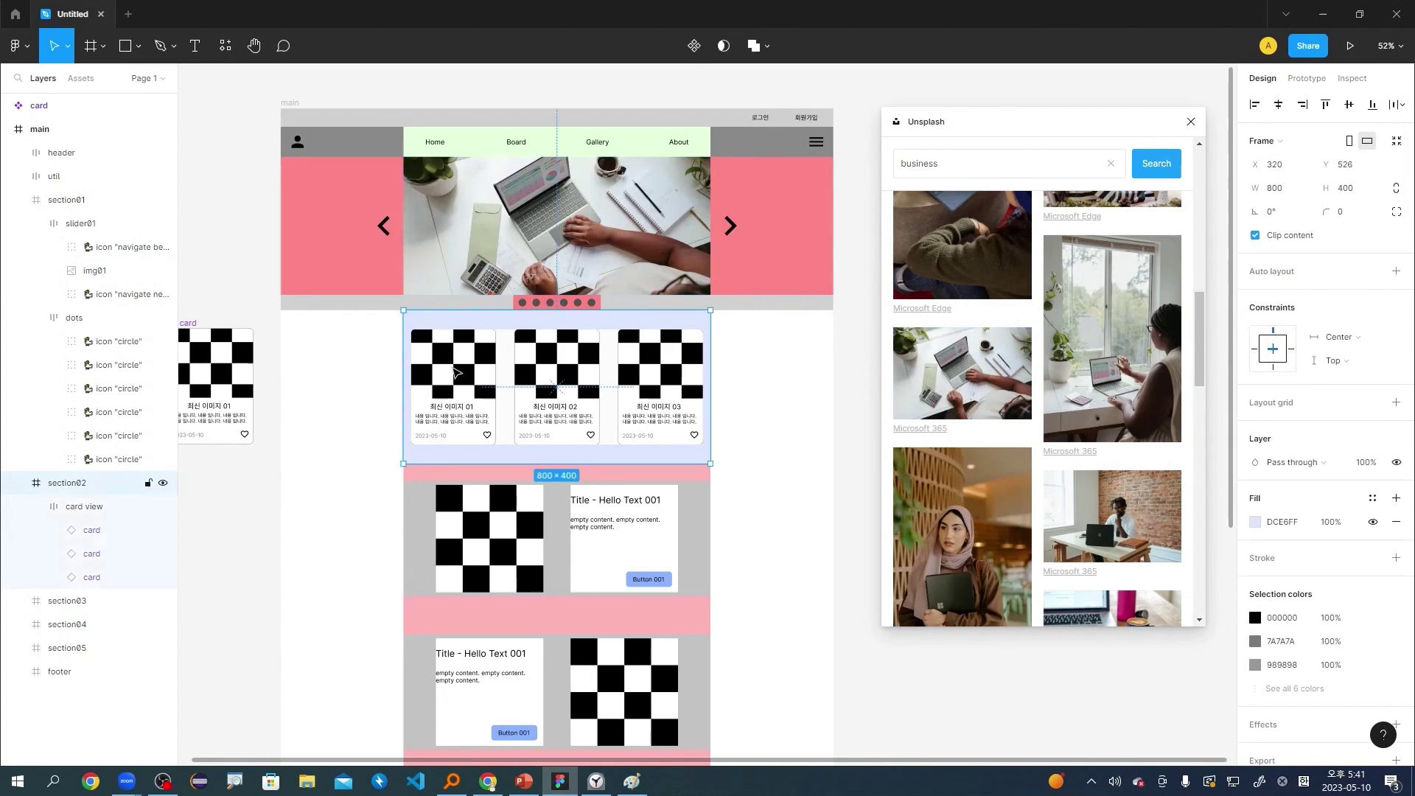
double_click(456, 373)
double_click(457, 372)
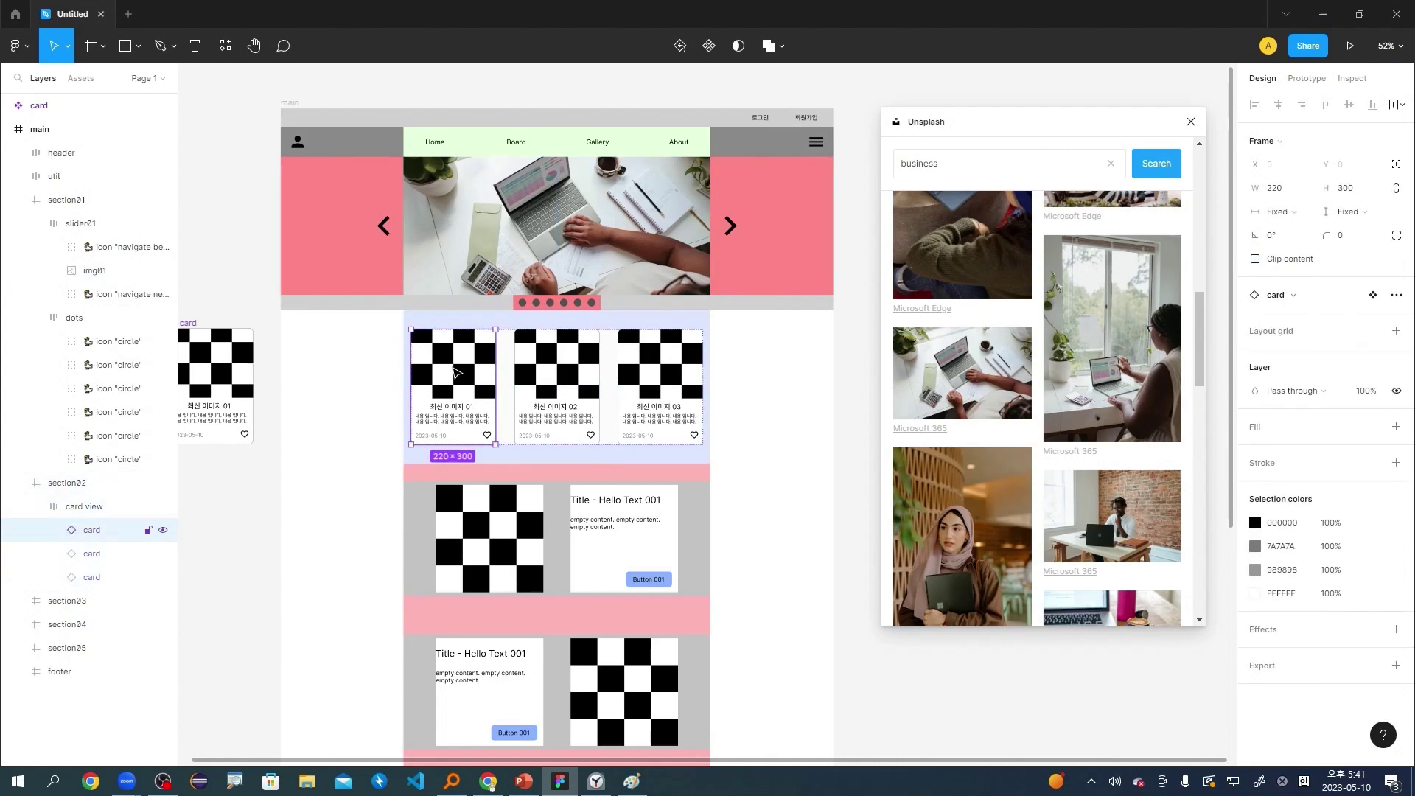
double_click(457, 373)
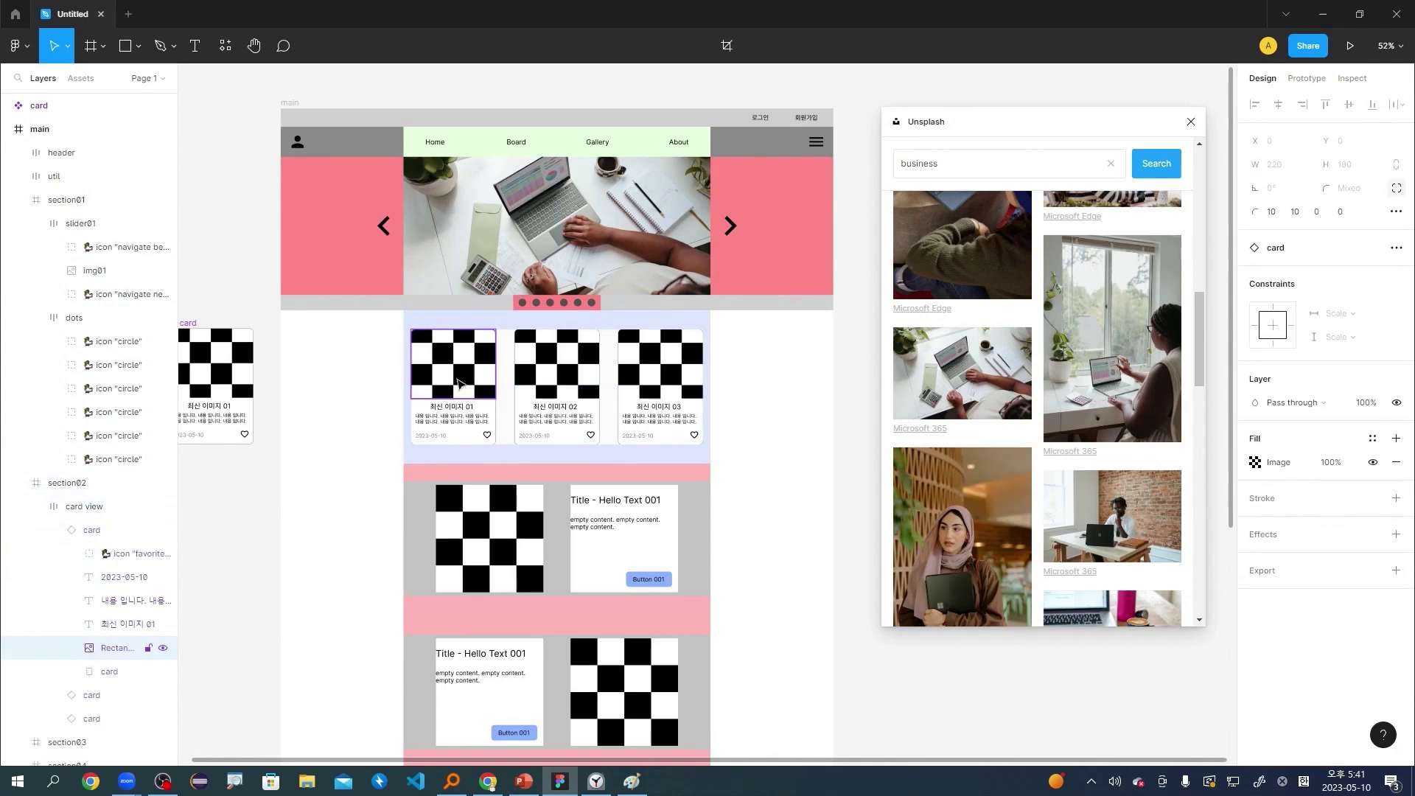
scroll(1132, 456, down, 5)
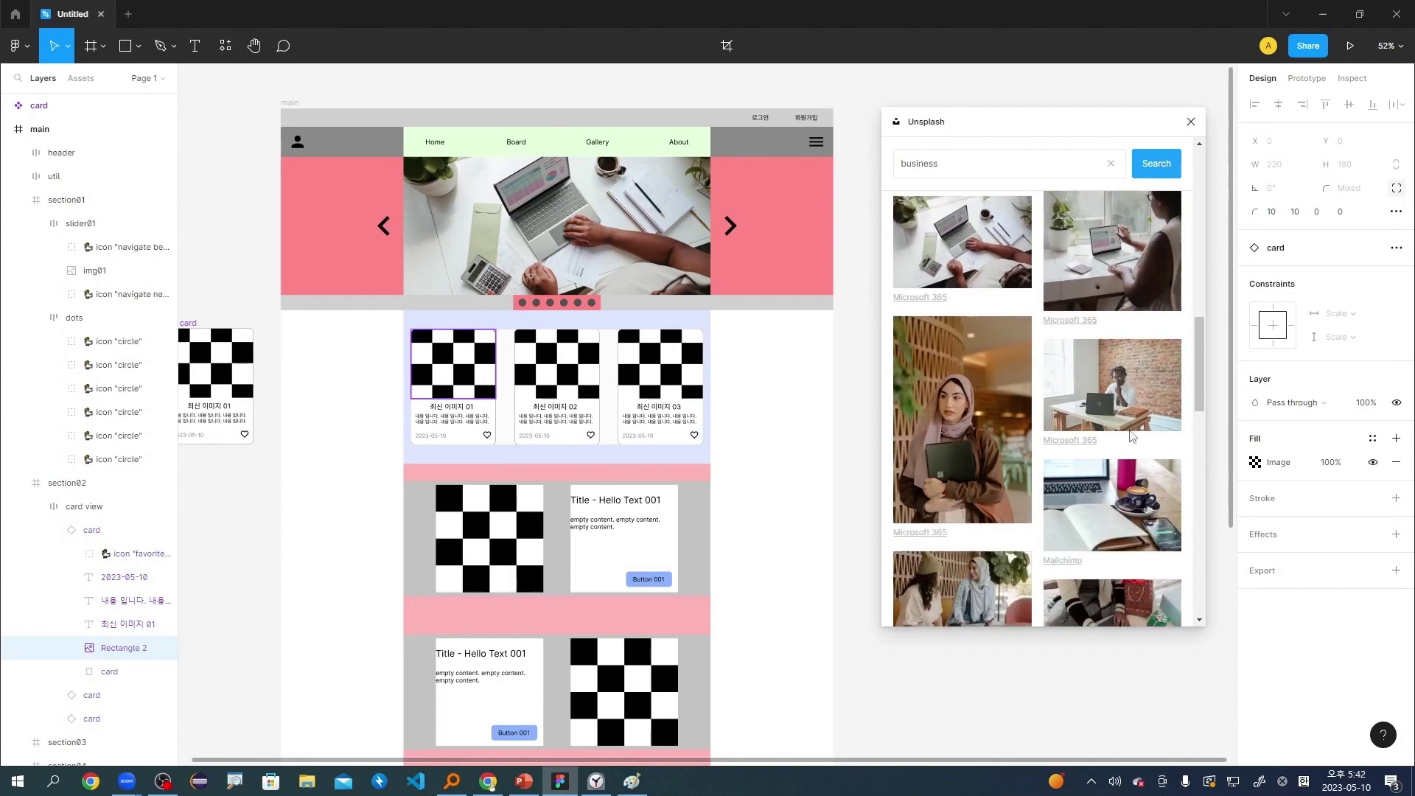
scroll(1133, 455, down, 1)
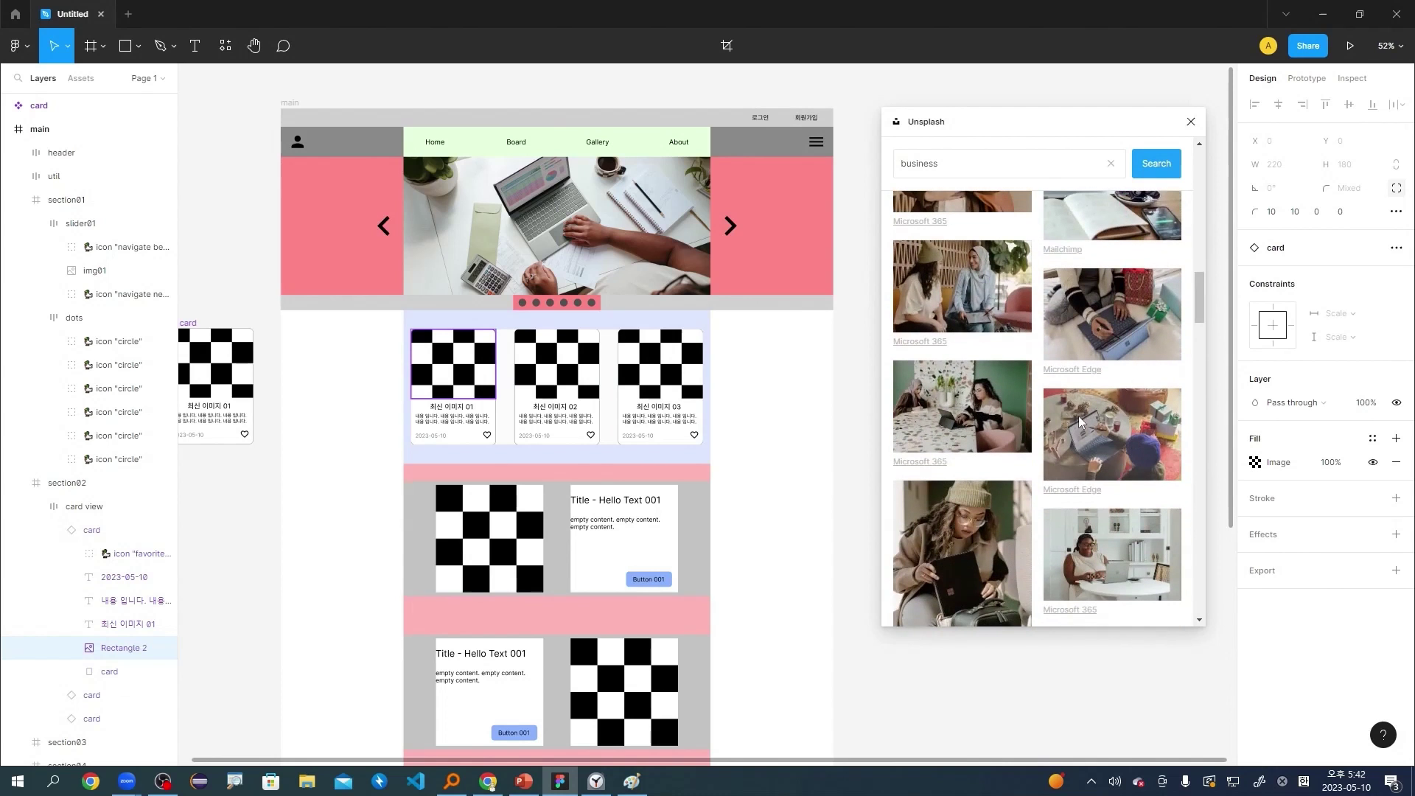
scroll(1080, 422, down, 4)
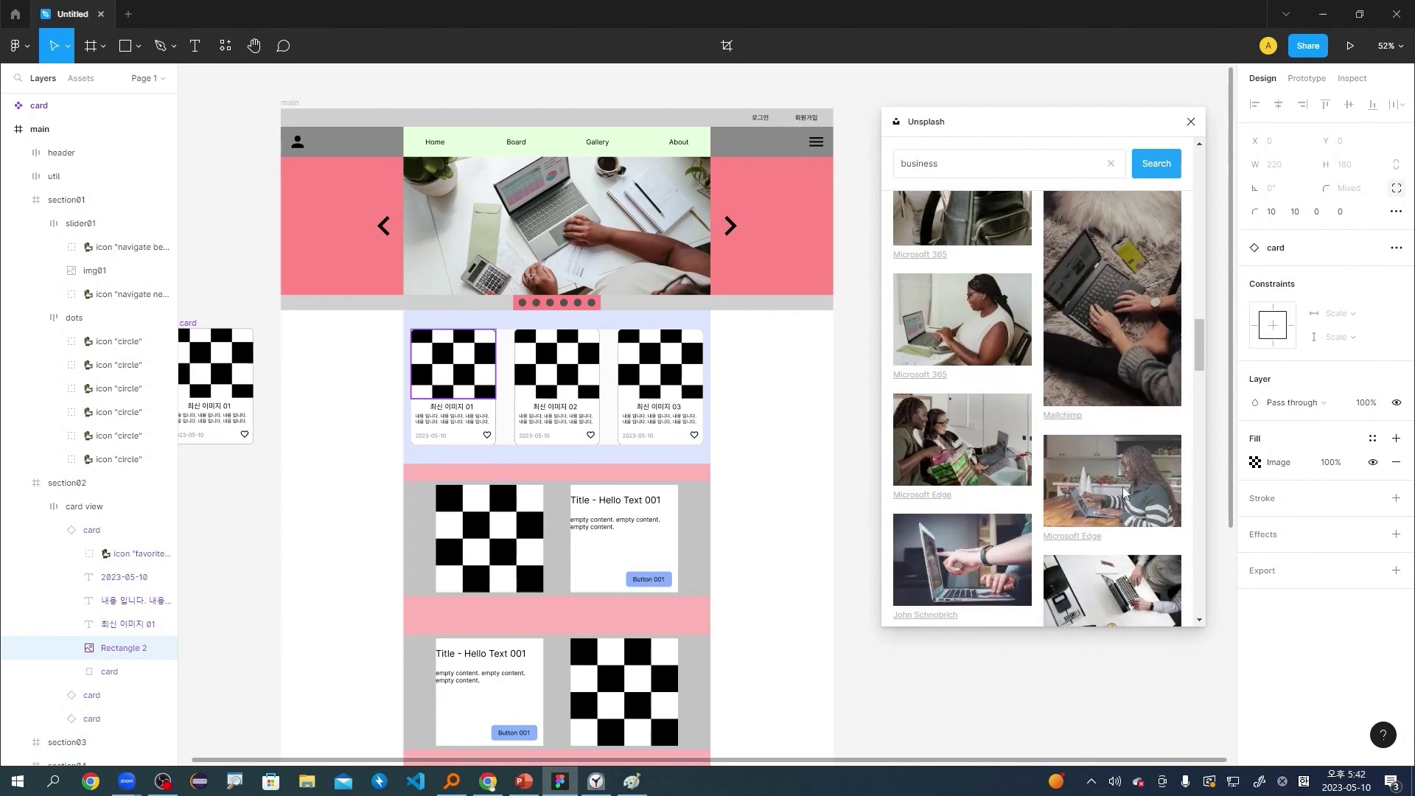
scroll(1124, 491, down, 3)
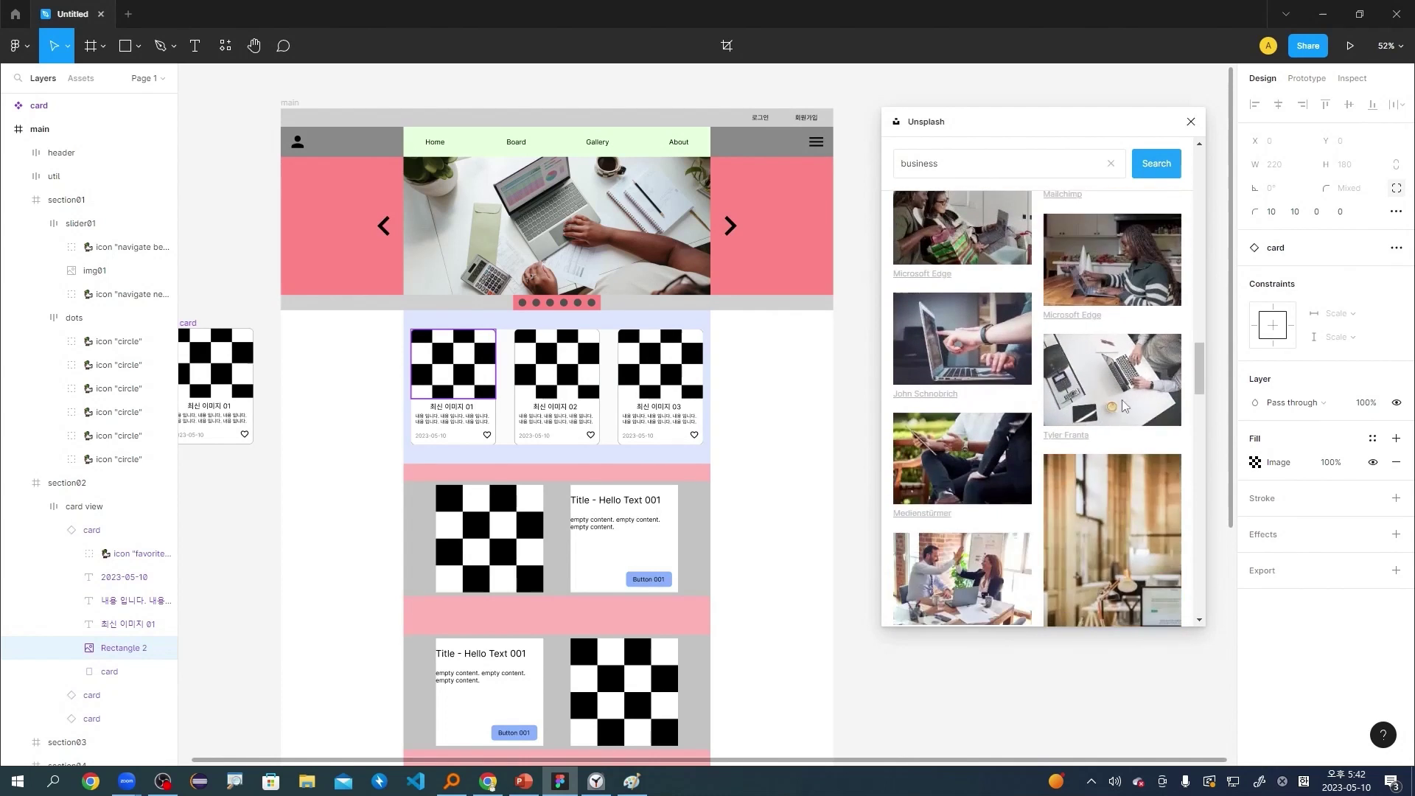
click(957, 339)
Fill the second card's image rectangle with the Unsplash photo of silhouetted people in front of large windows.
click(564, 372)
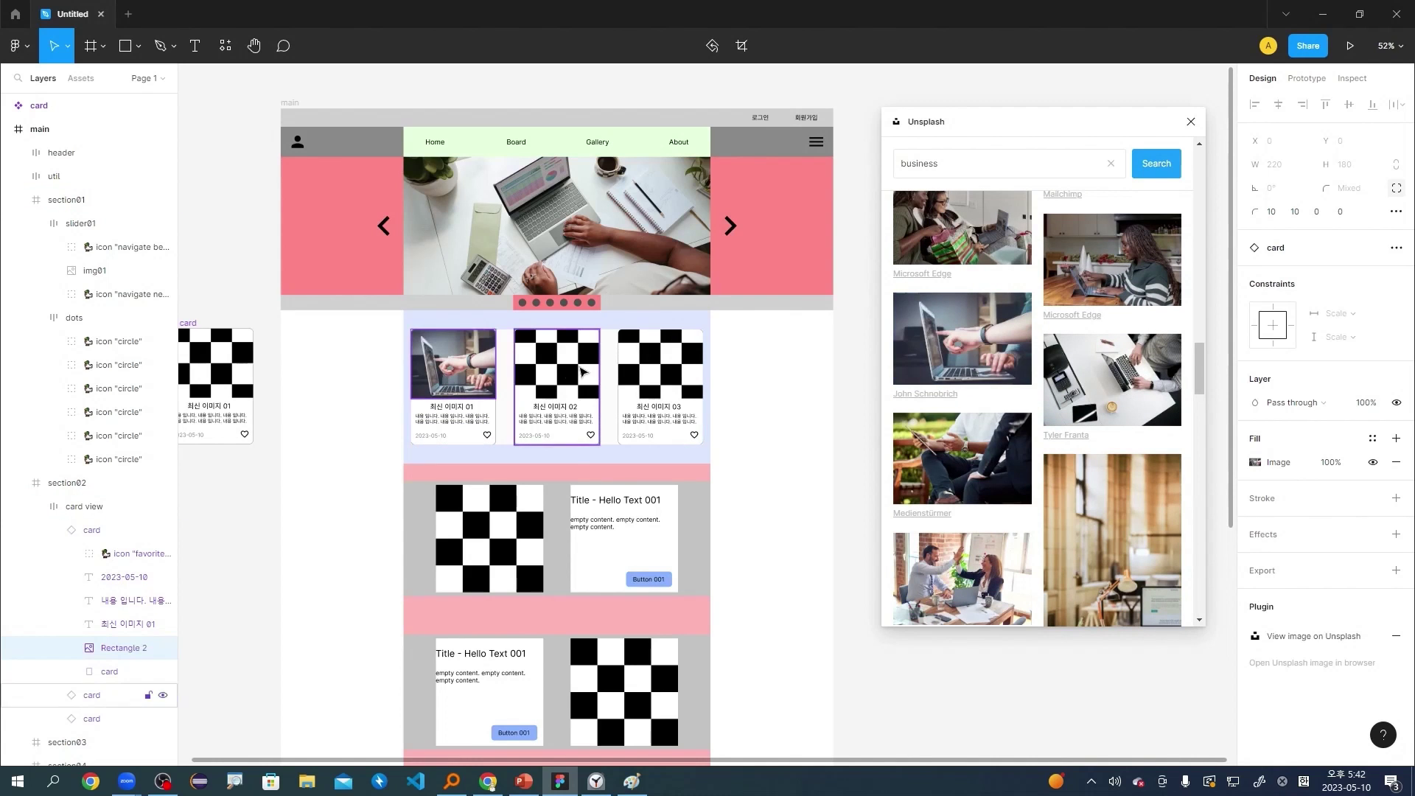
click(564, 372)
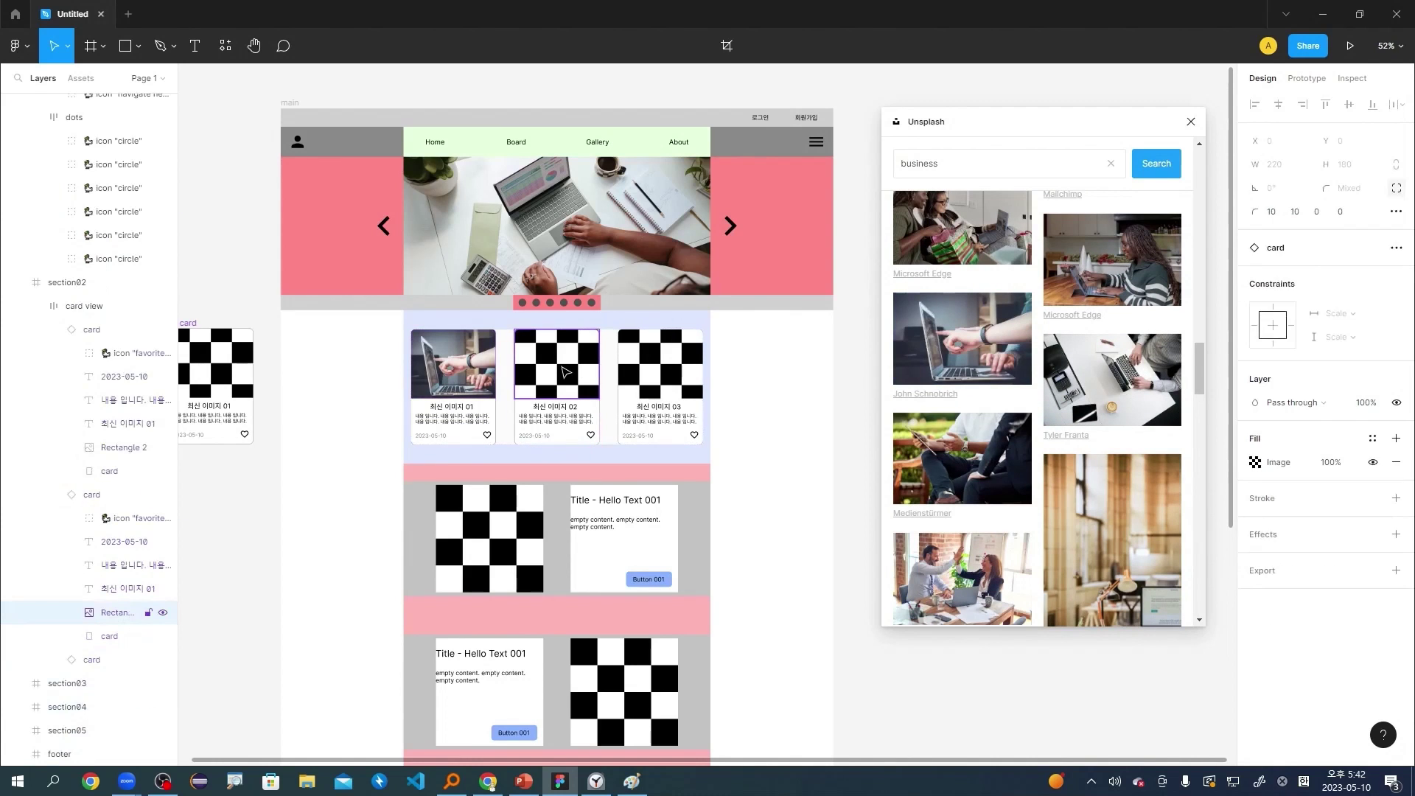
scroll(987, 507, down, 3)
click(987, 500)
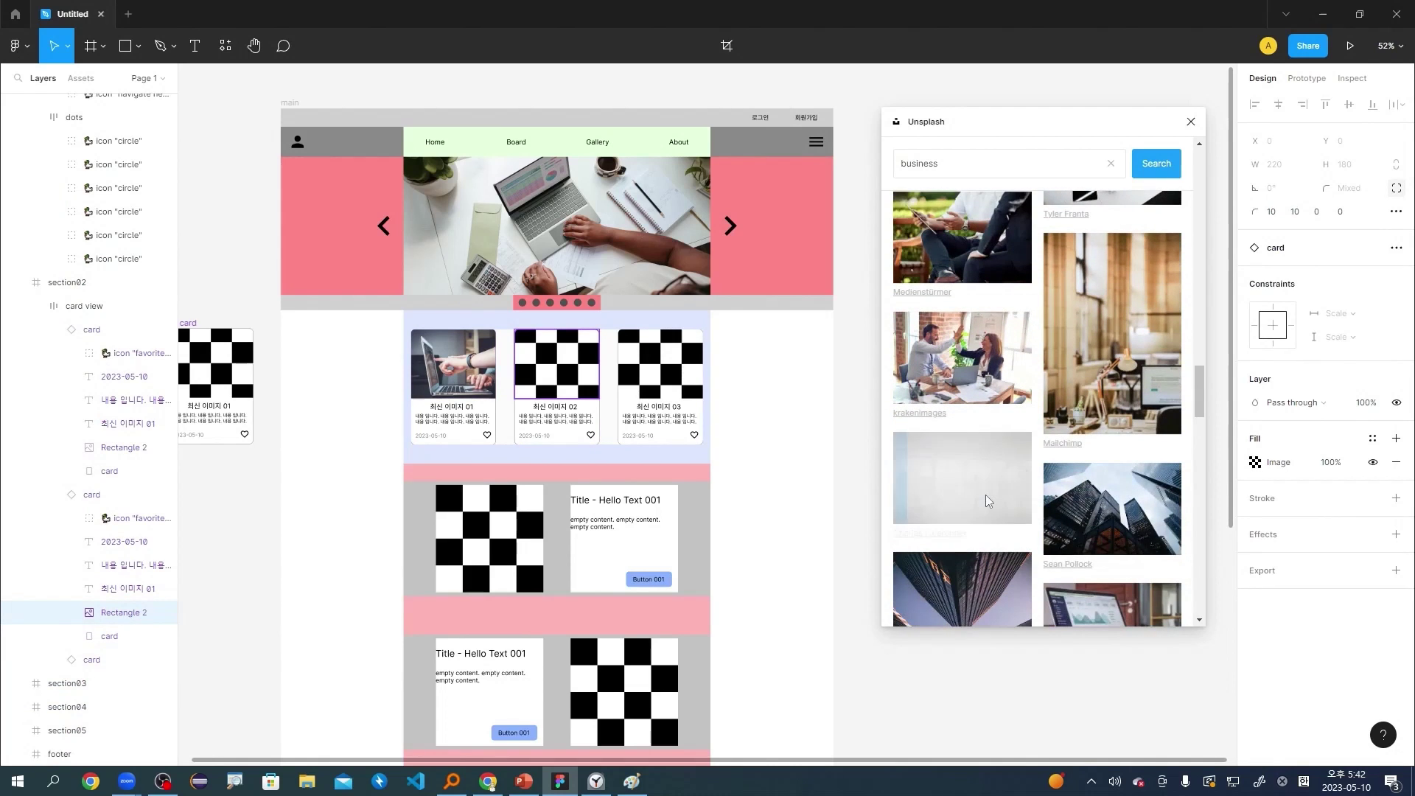
scroll(560, 348, down, 1)
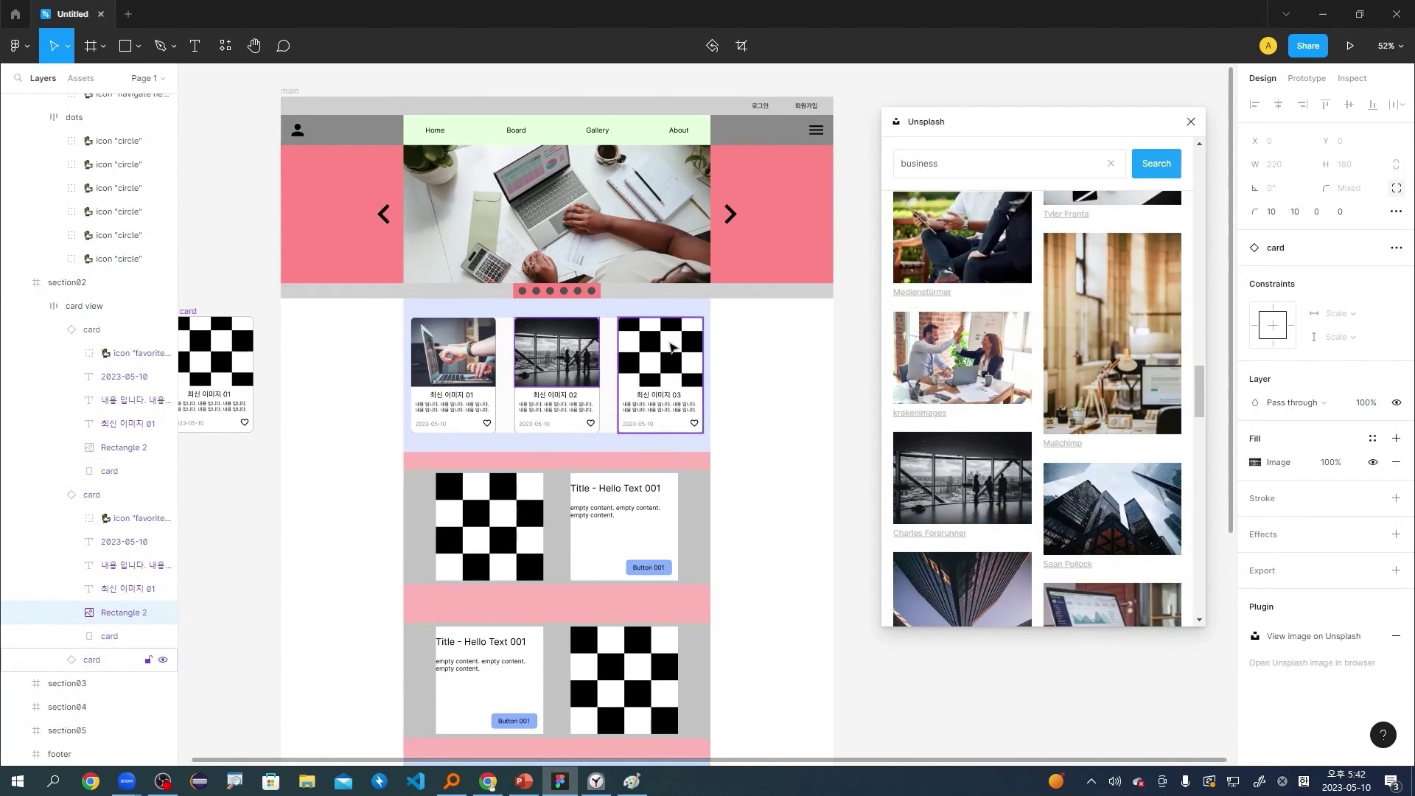
Fill the third card's image rectangle with the Unsplash photo of dark skyscrapers seen from below.
click(660, 352)
double_click(660, 353)
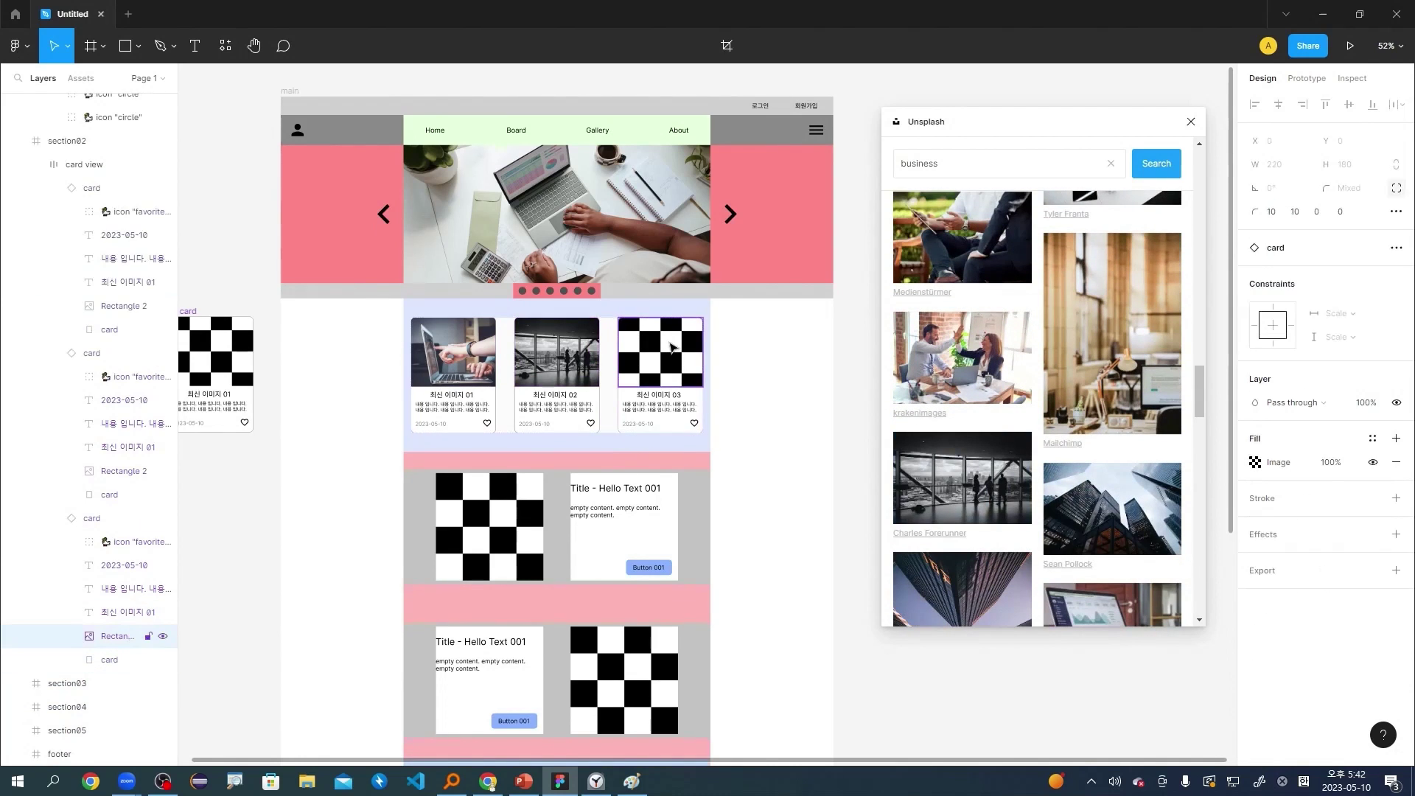
click(1078, 501)
Fill the img placeholder in section03 with the Unsplash photo of a laptop showing analytics charts.
click(499, 492)
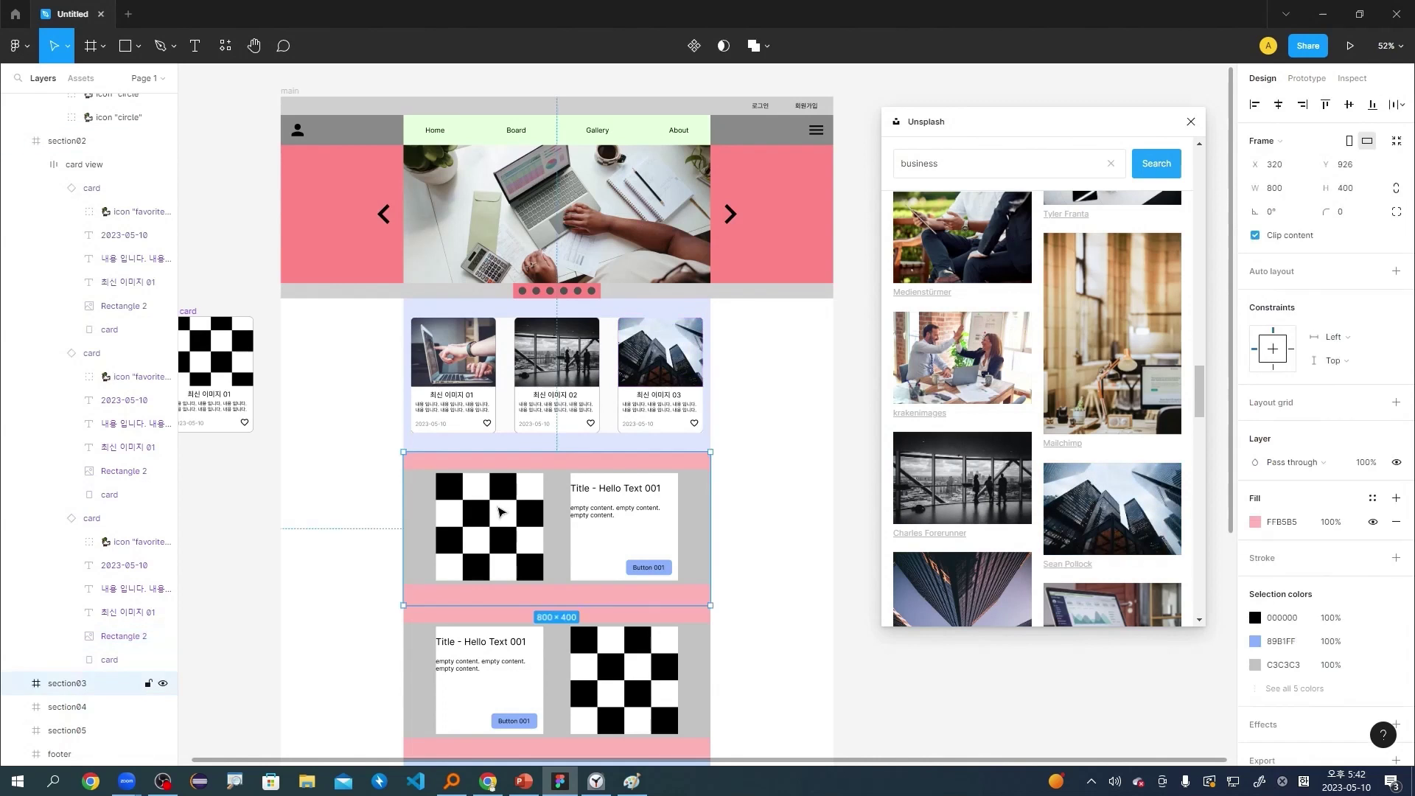
double_click(499, 492)
double_click(499, 492)
scroll(1093, 464, down, 3)
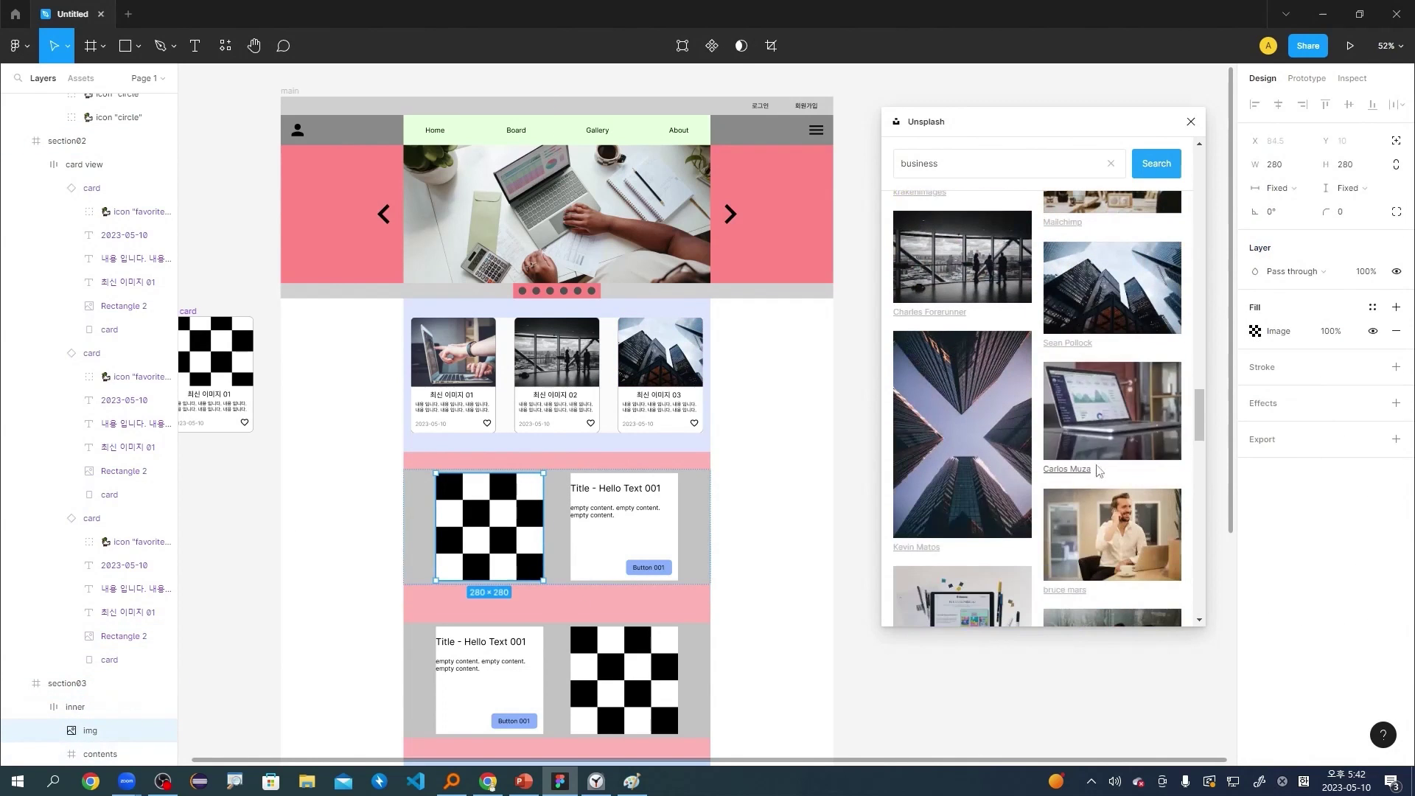
click(1099, 439)
Fill the img placeholder in section04 with the Unsplash photo of a smiling man sitting at a laptop.
scroll(640, 477, down, 1)
scroll(639, 479, down, 3)
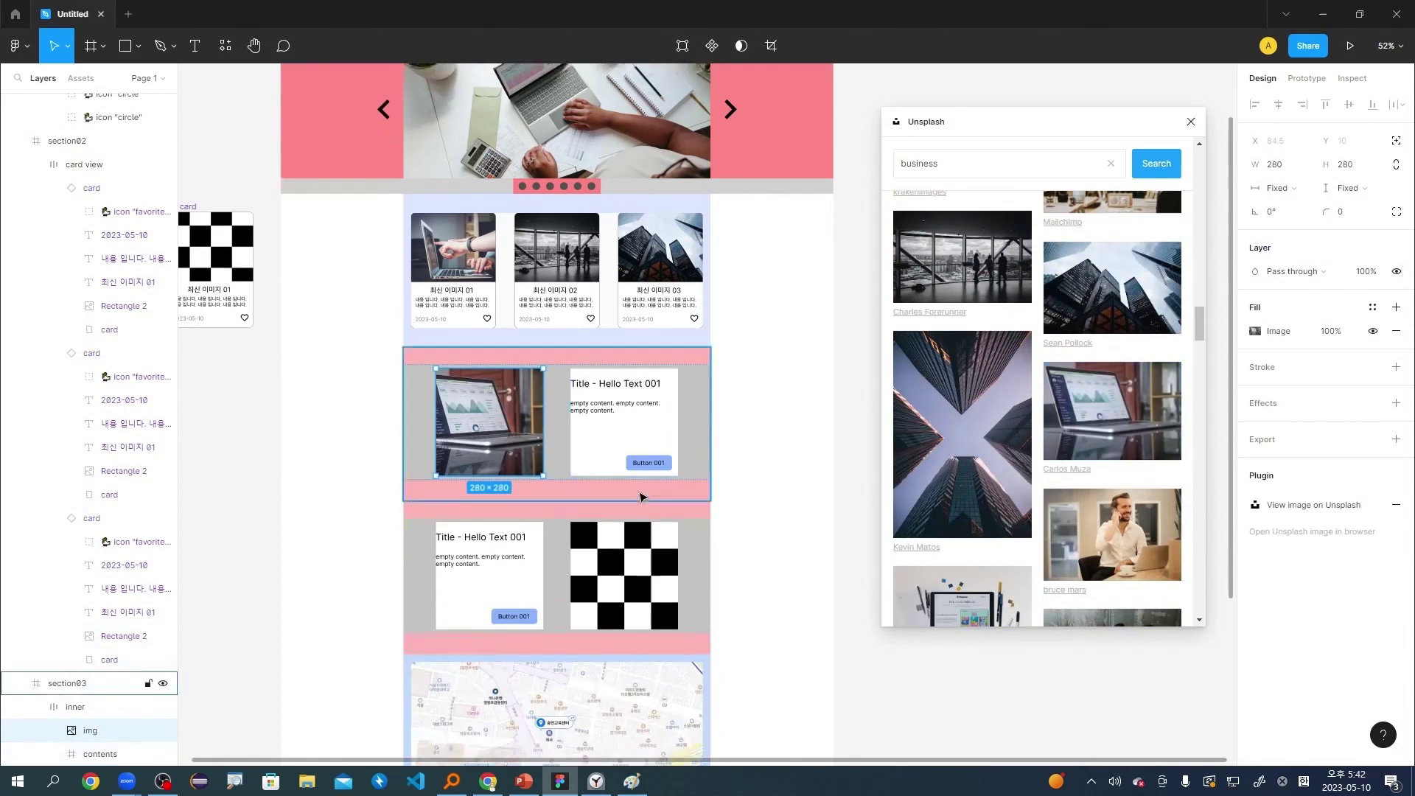
click(640, 508)
double_click(640, 509)
double_click(640, 509)
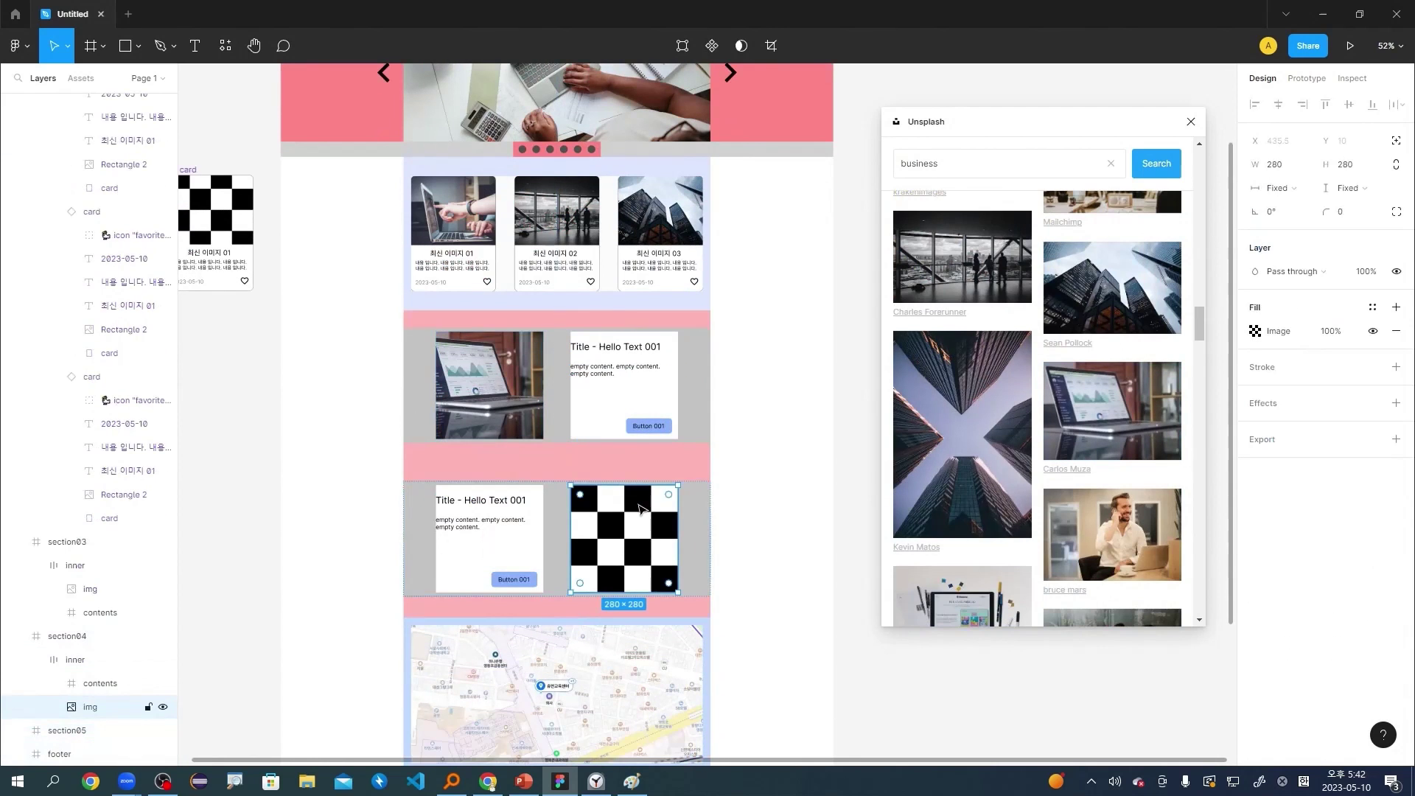
click(1111, 534)
scroll(764, 494, up, 5)
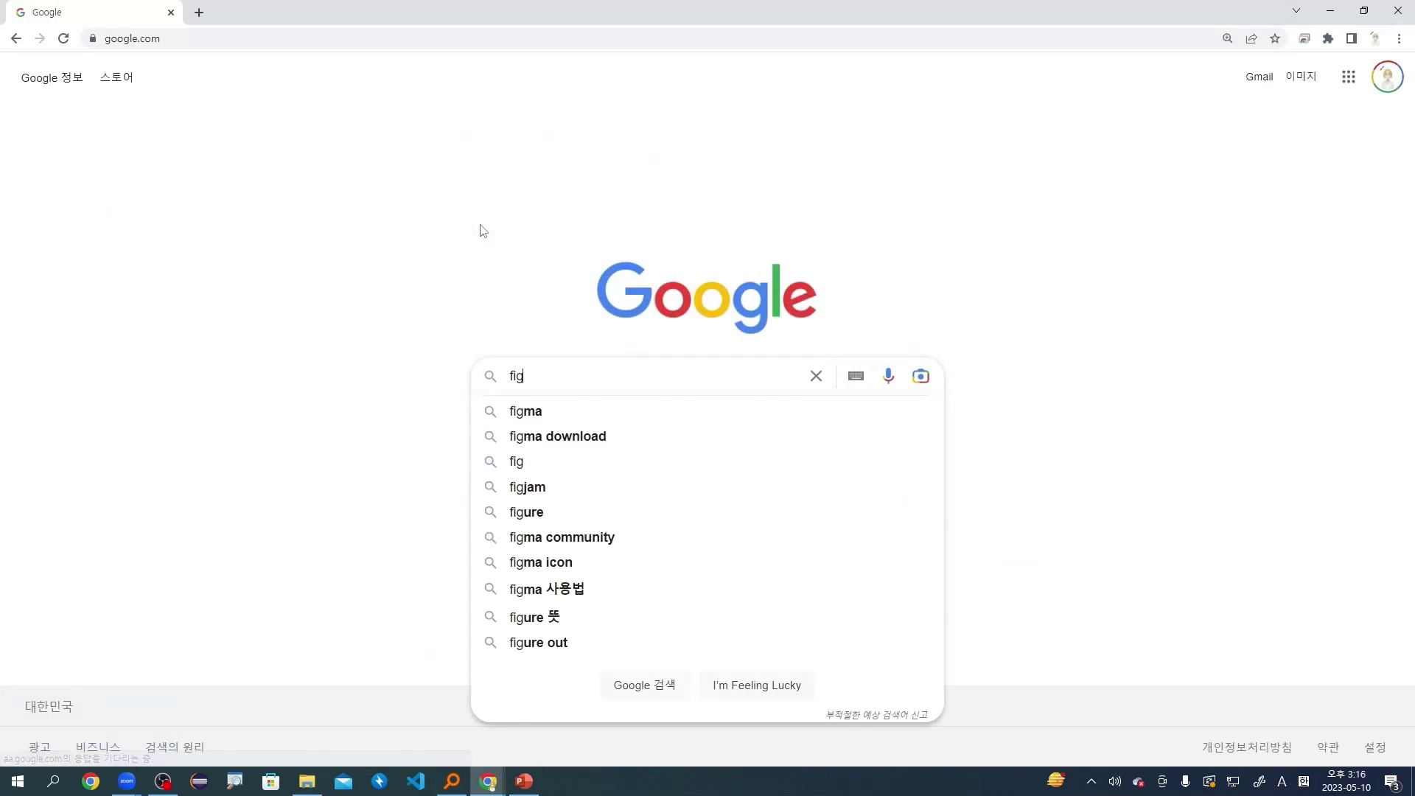
In Chrome, search Google for "figma" and open the official Figma website from the results.
text(ma)
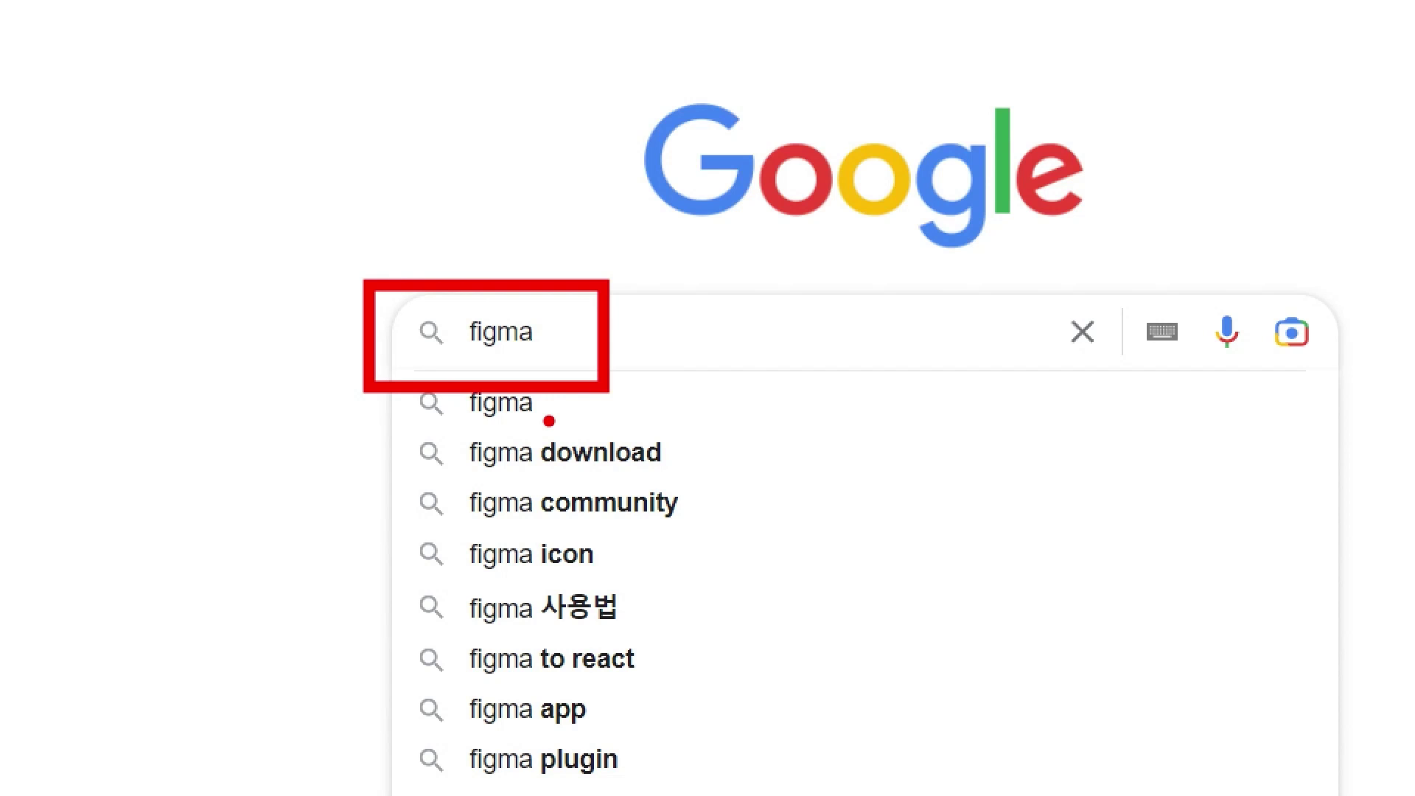
click(549, 420)
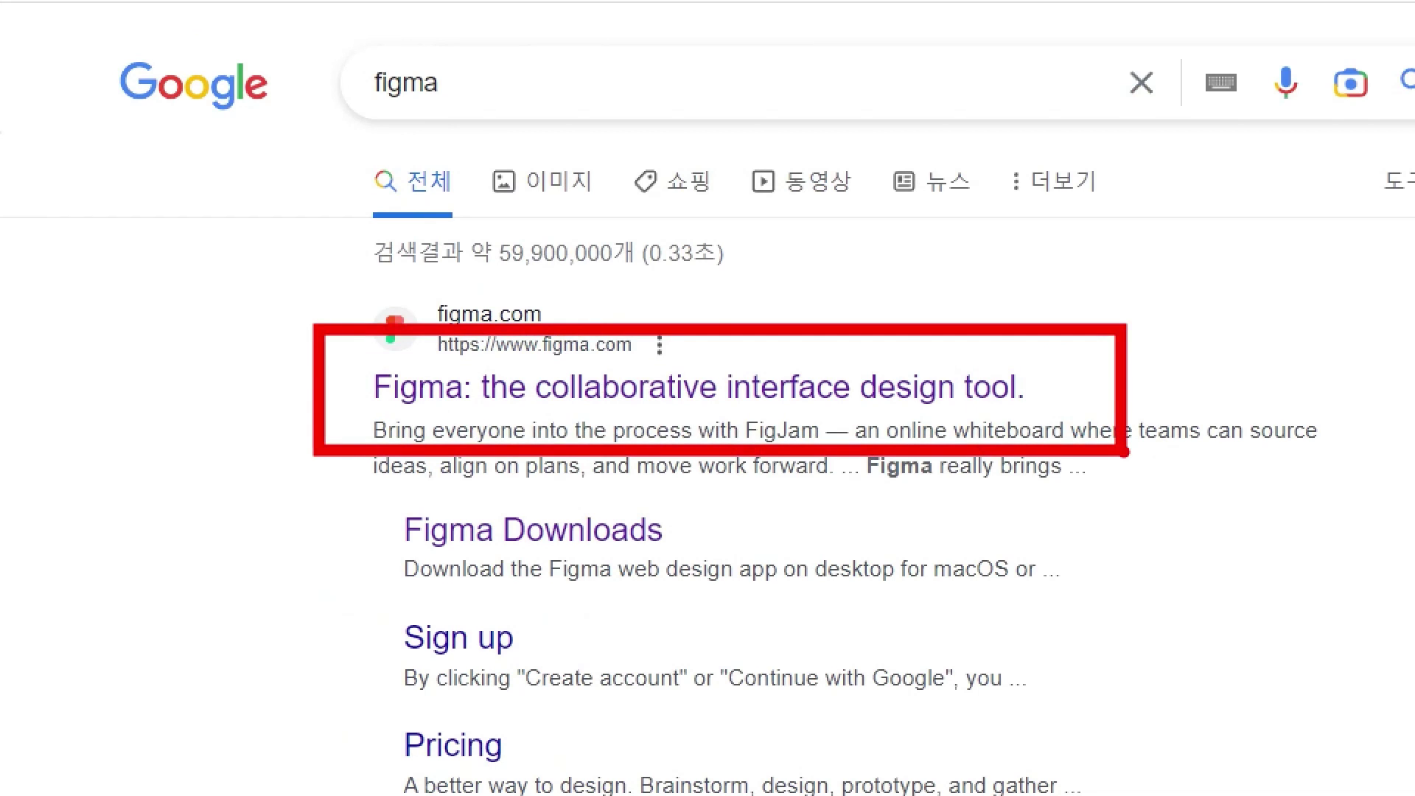
click(995, 400)
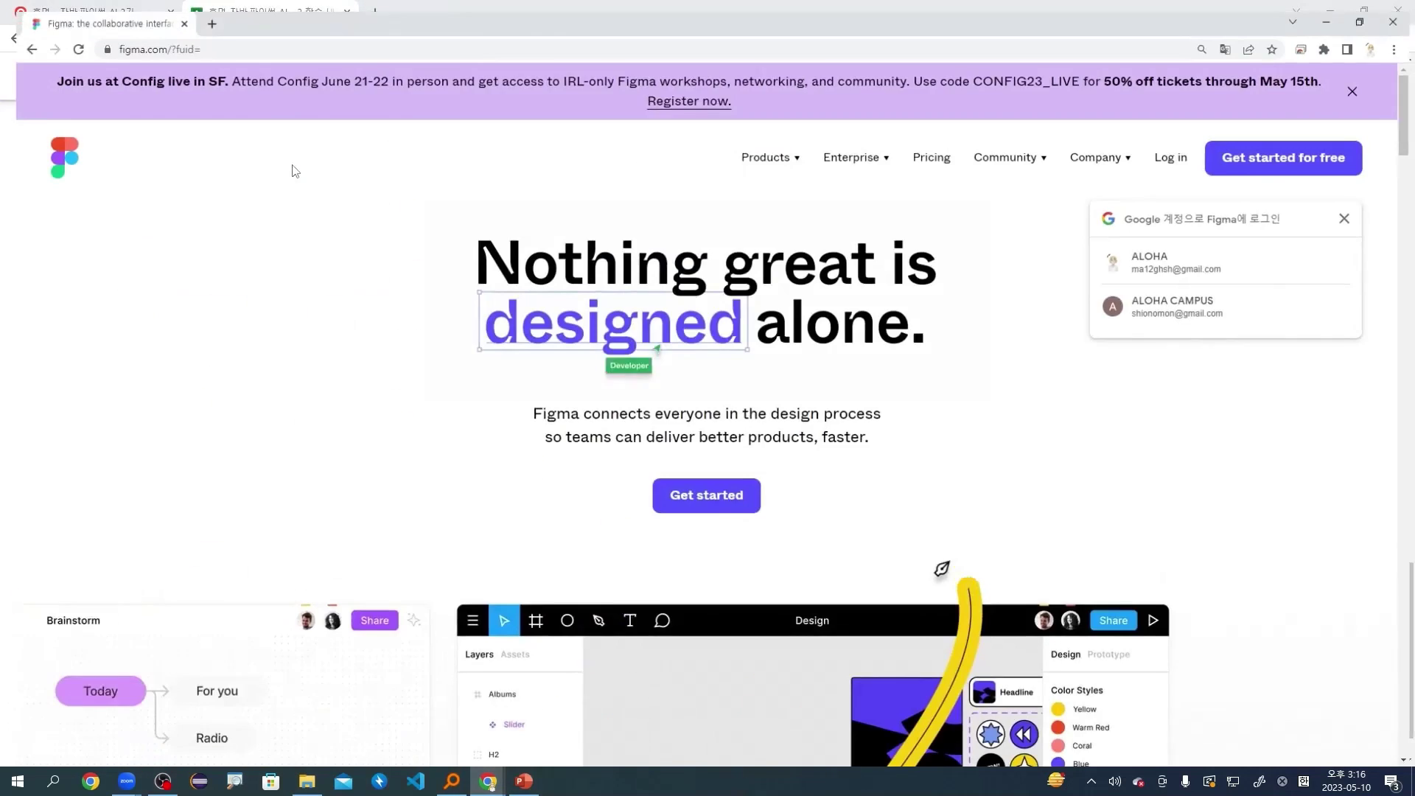
Look through the Figma homepage, including its product features, community files, trending plugins and FigJam resources.
scroll(1267, 427, down, 4)
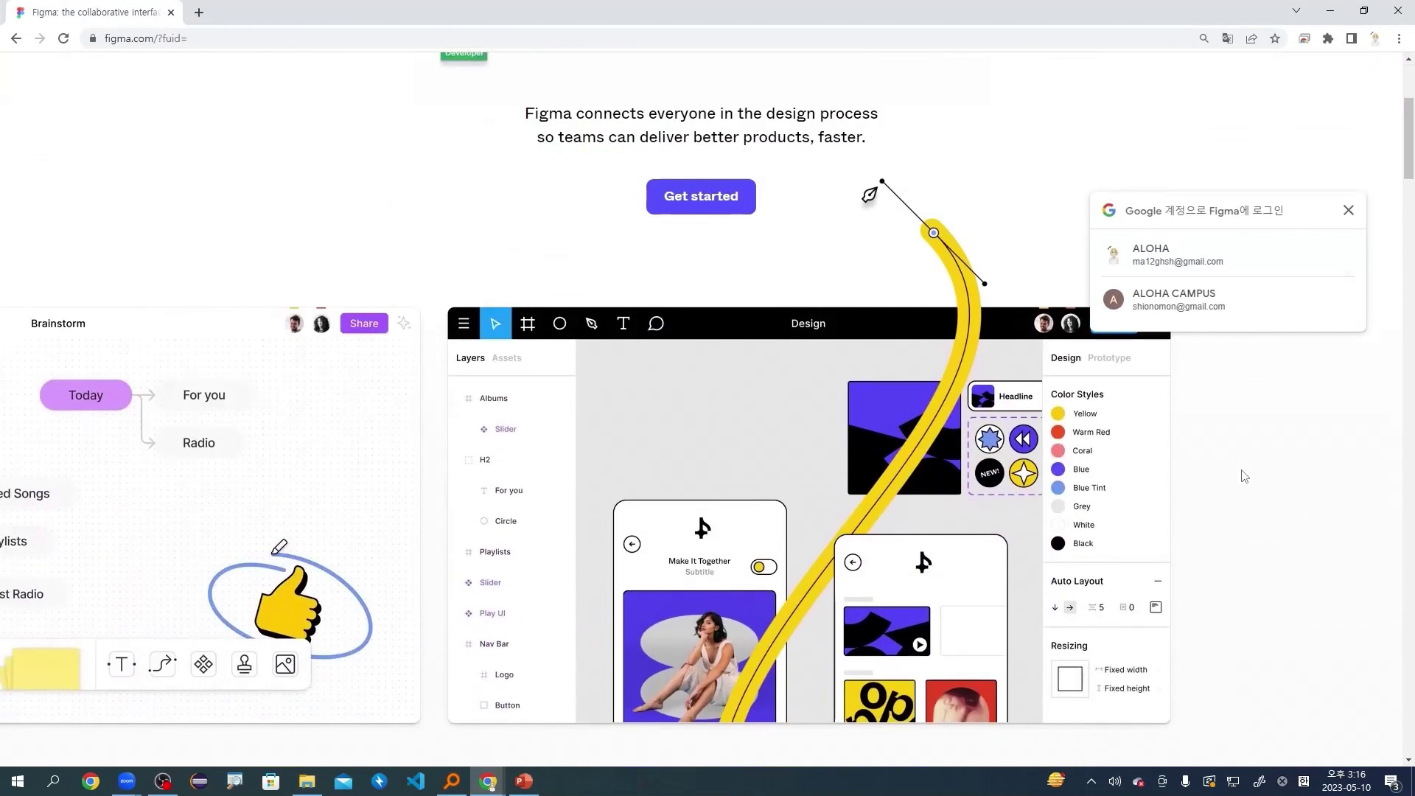
scroll(1244, 476, down, 1)
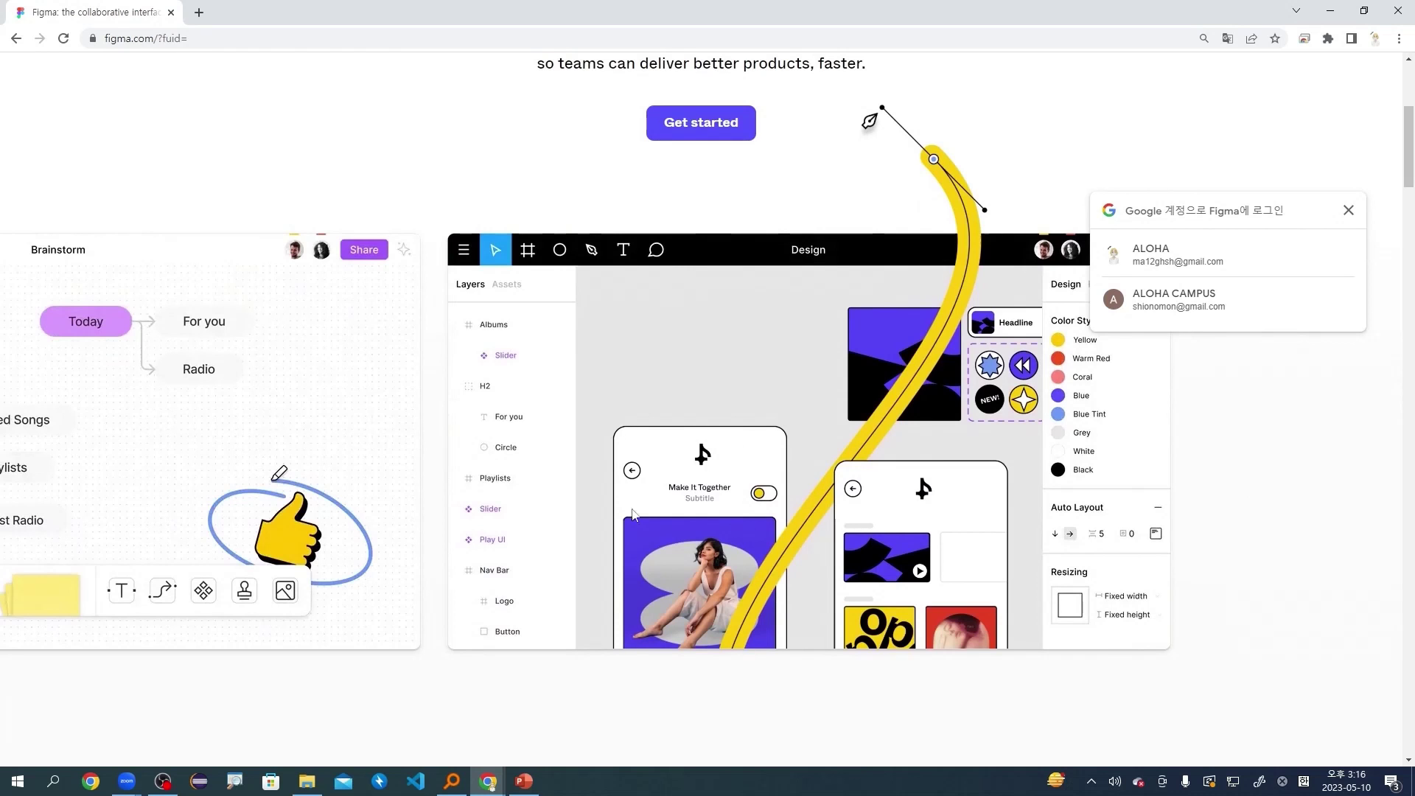
scroll(791, 462, down, 1)
scroll(847, 388, down, 15)
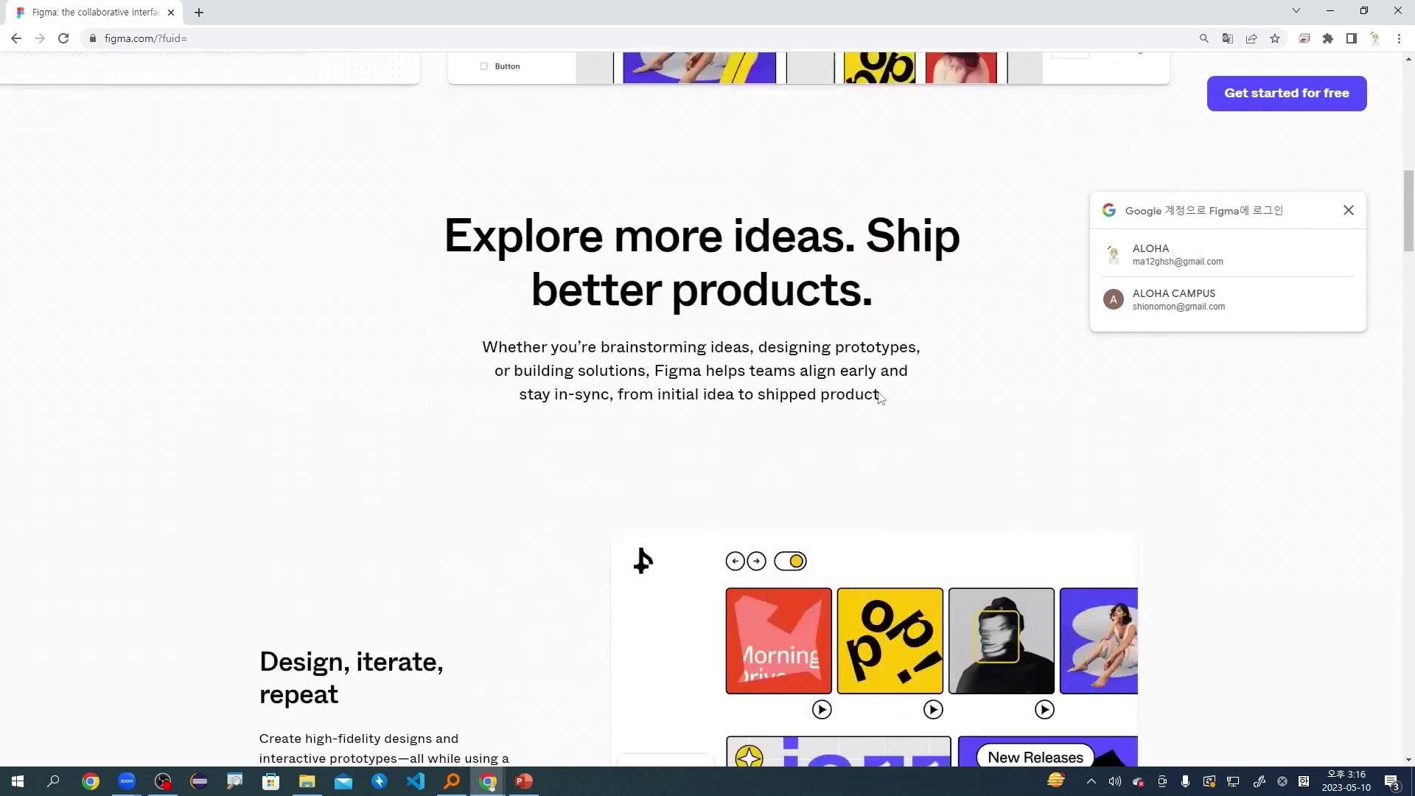
scroll(535, 509, down, 15)
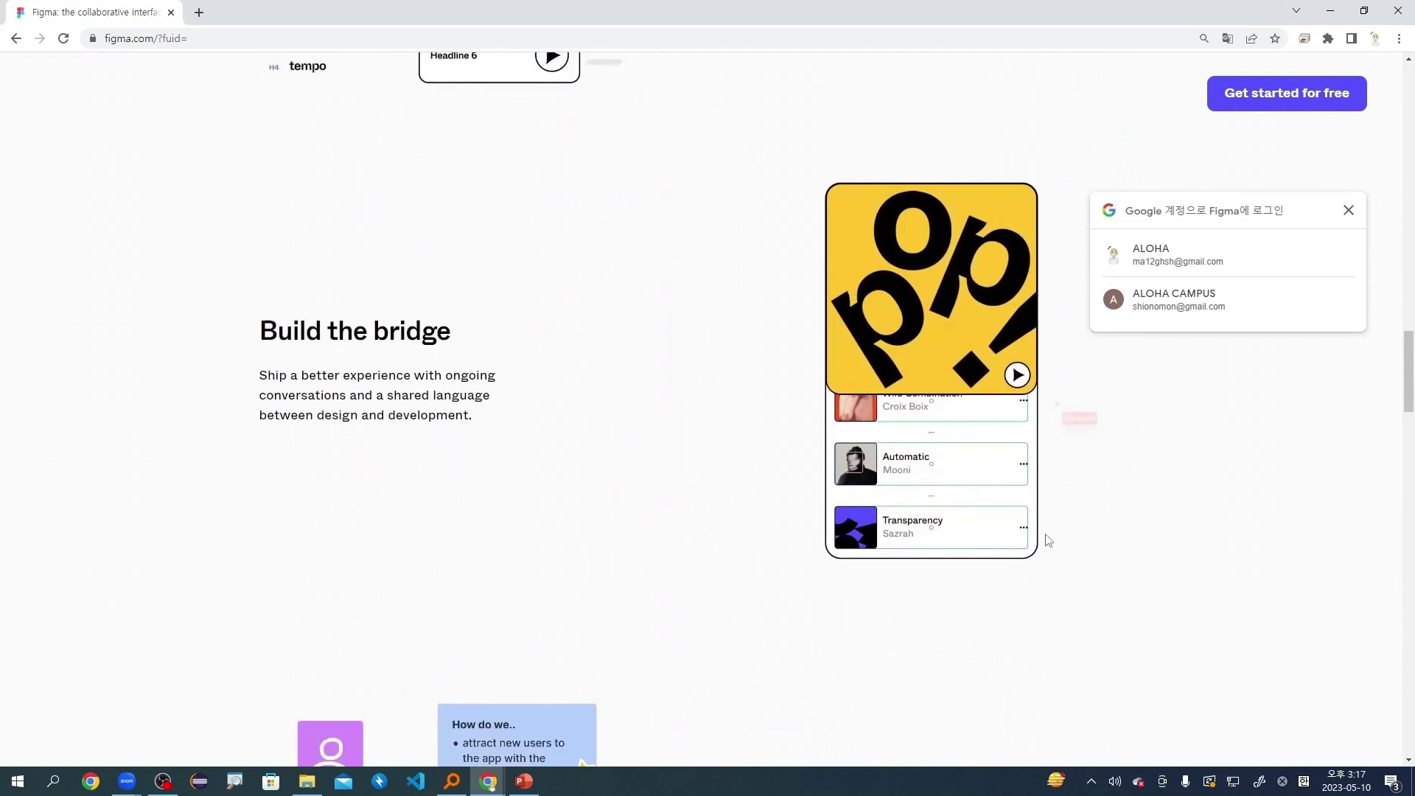
scroll(807, 643, down, 8)
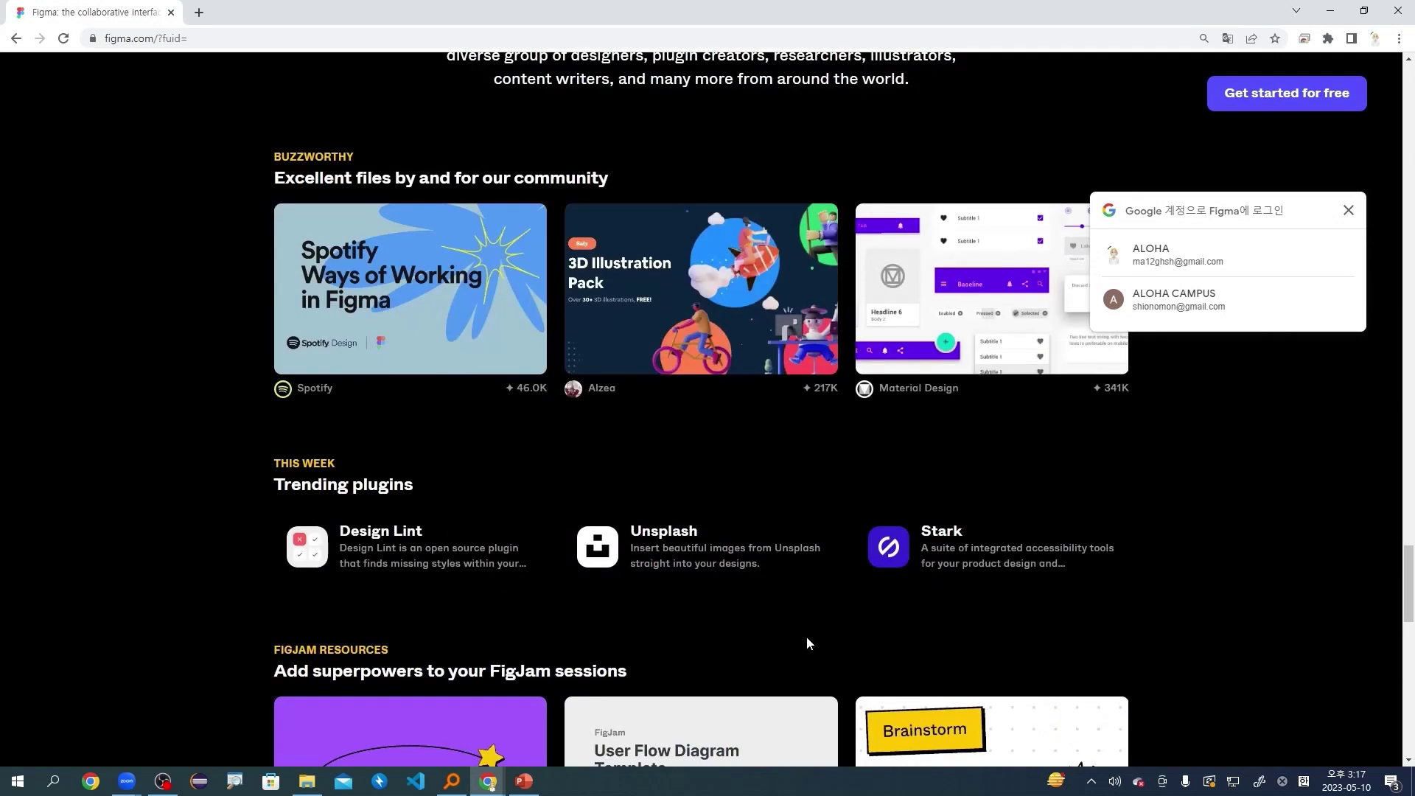
scroll(705, 590, down, 4)
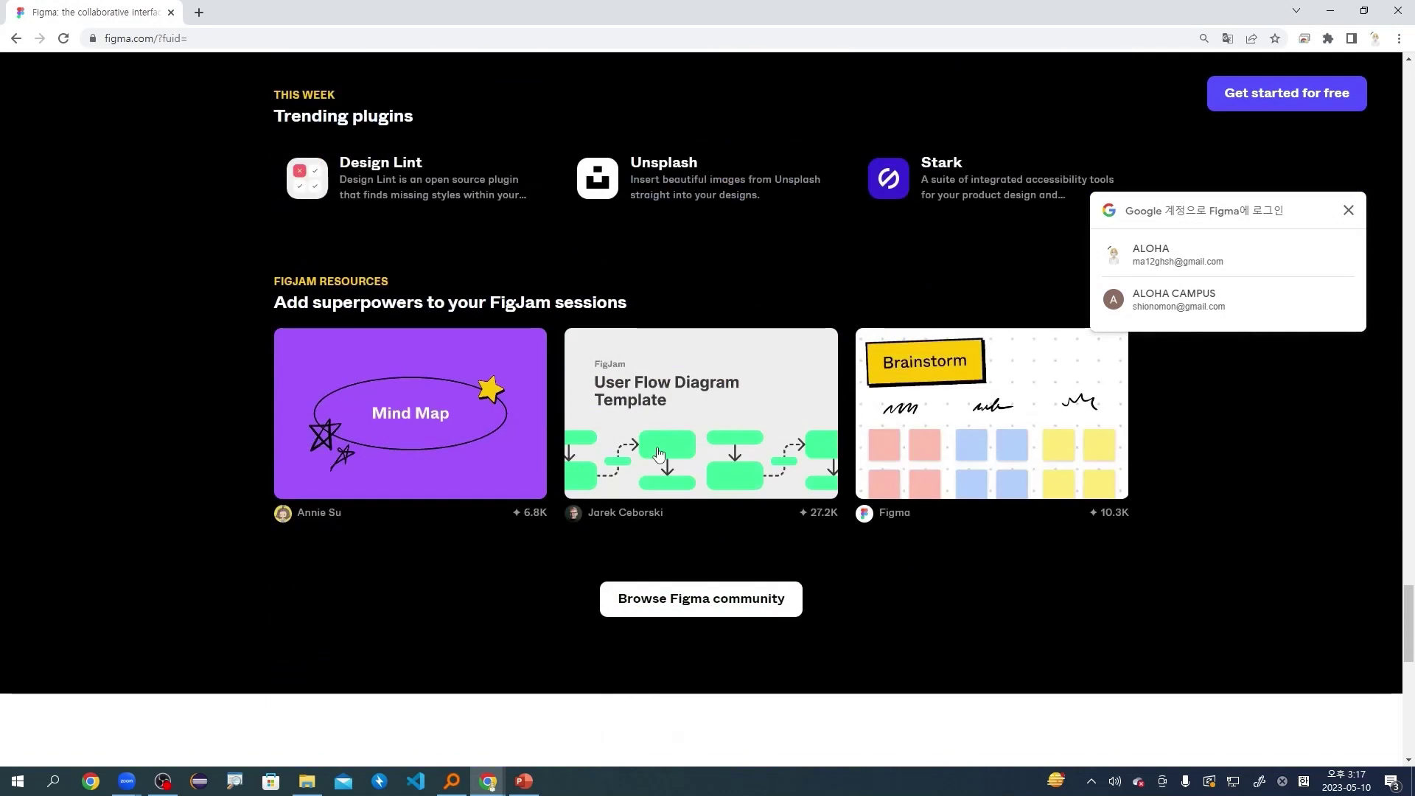
scroll(969, 440, up, 3)
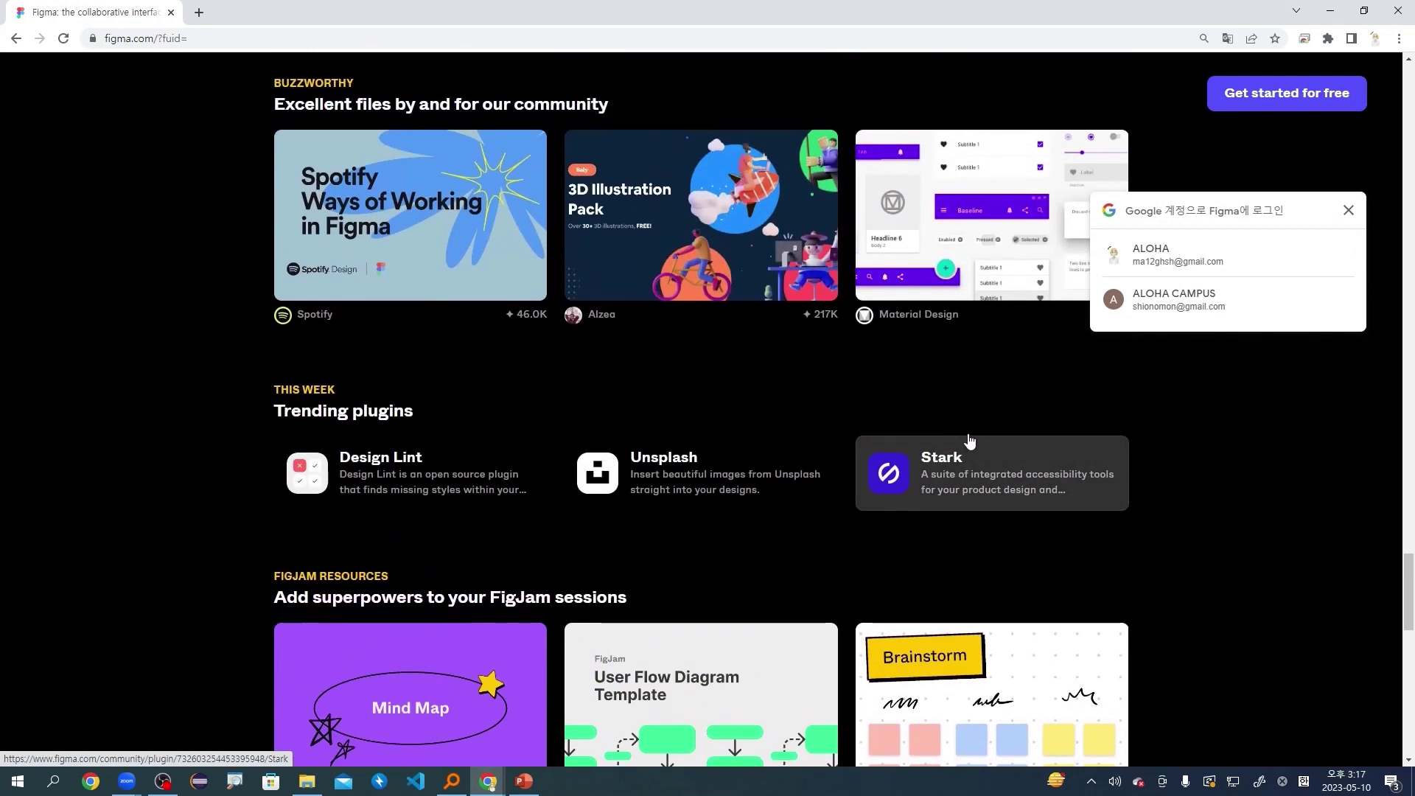
scroll(971, 322, up, 2)
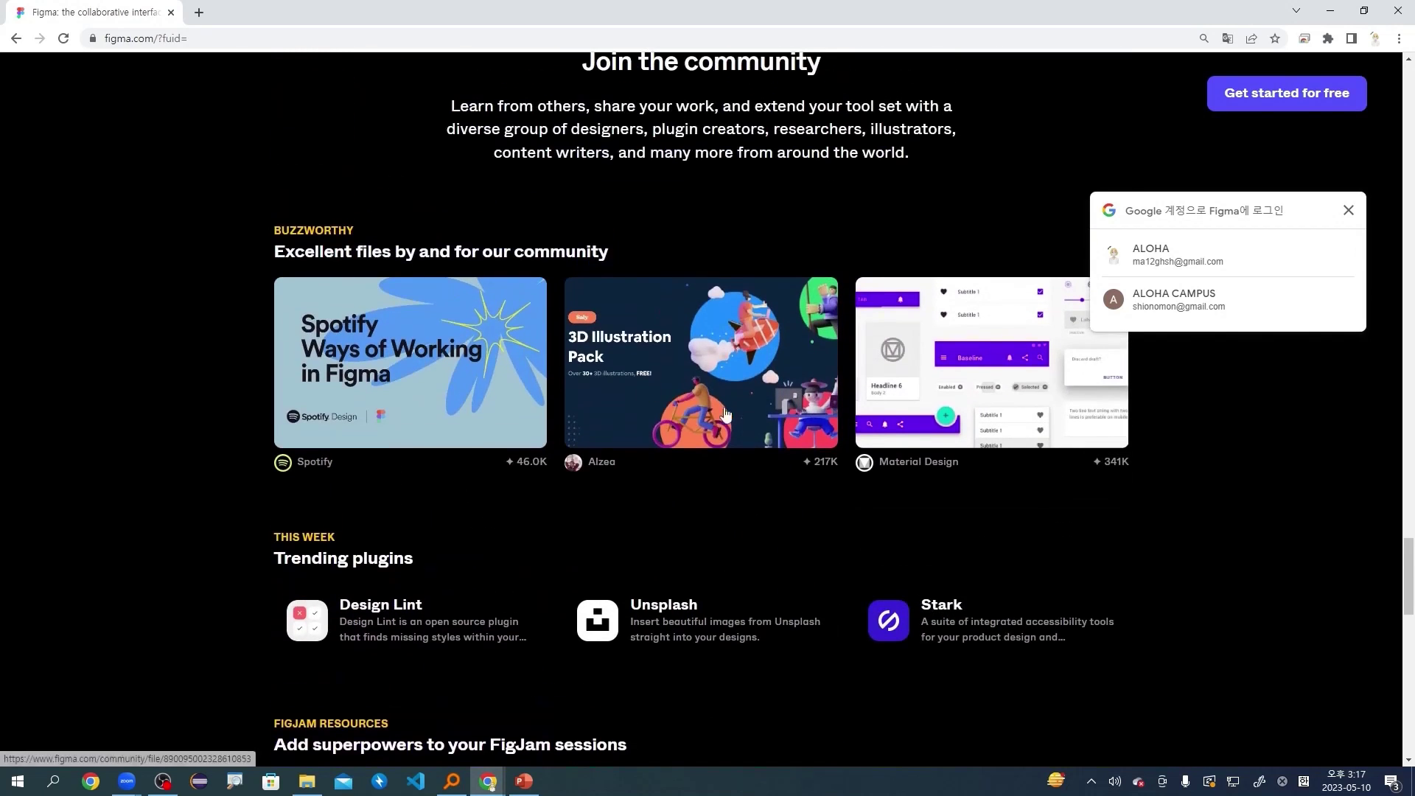
Return to the start of the Figma homepage and open the account creation form.
scroll(799, 452, up, 12)
scroll(766, 435, up, 15)
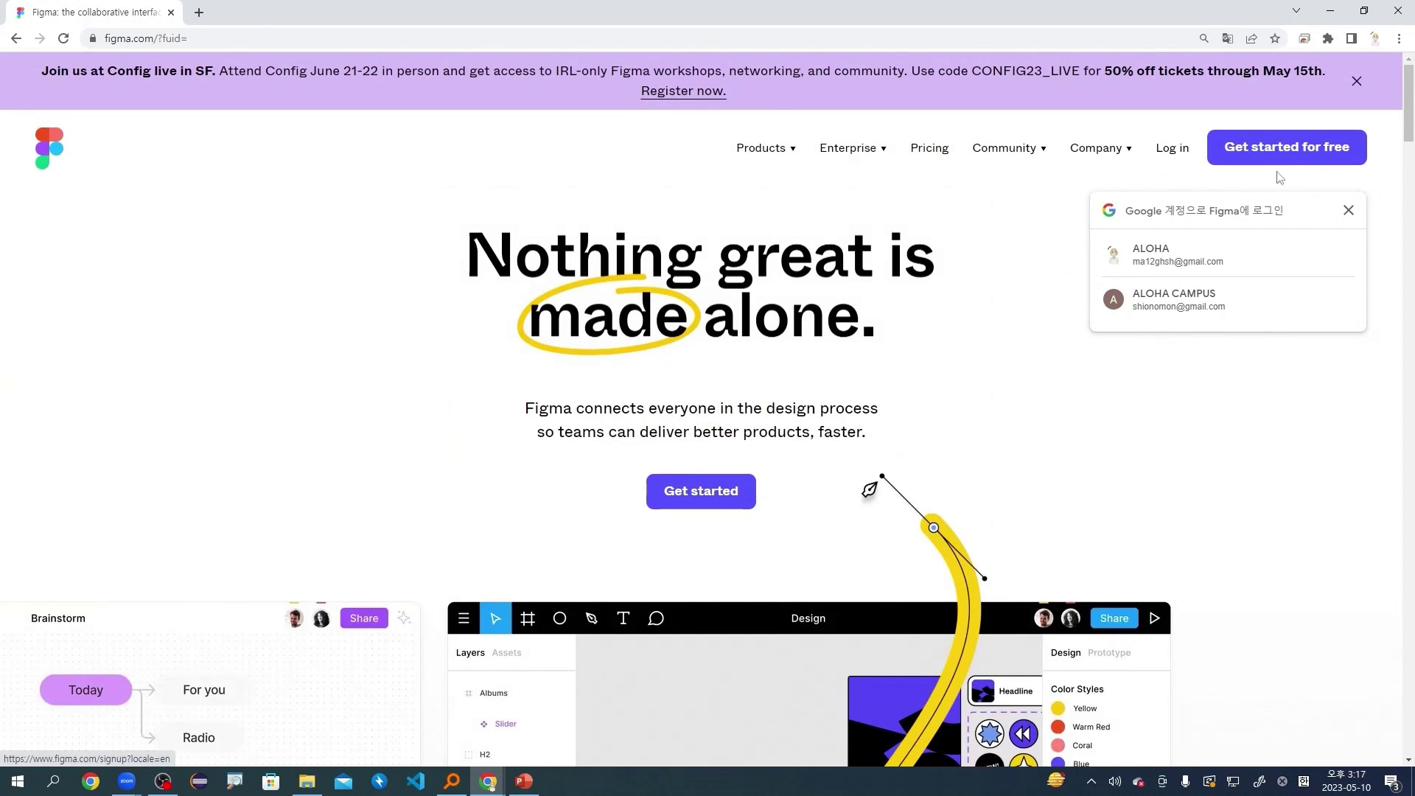
click(723, 485)
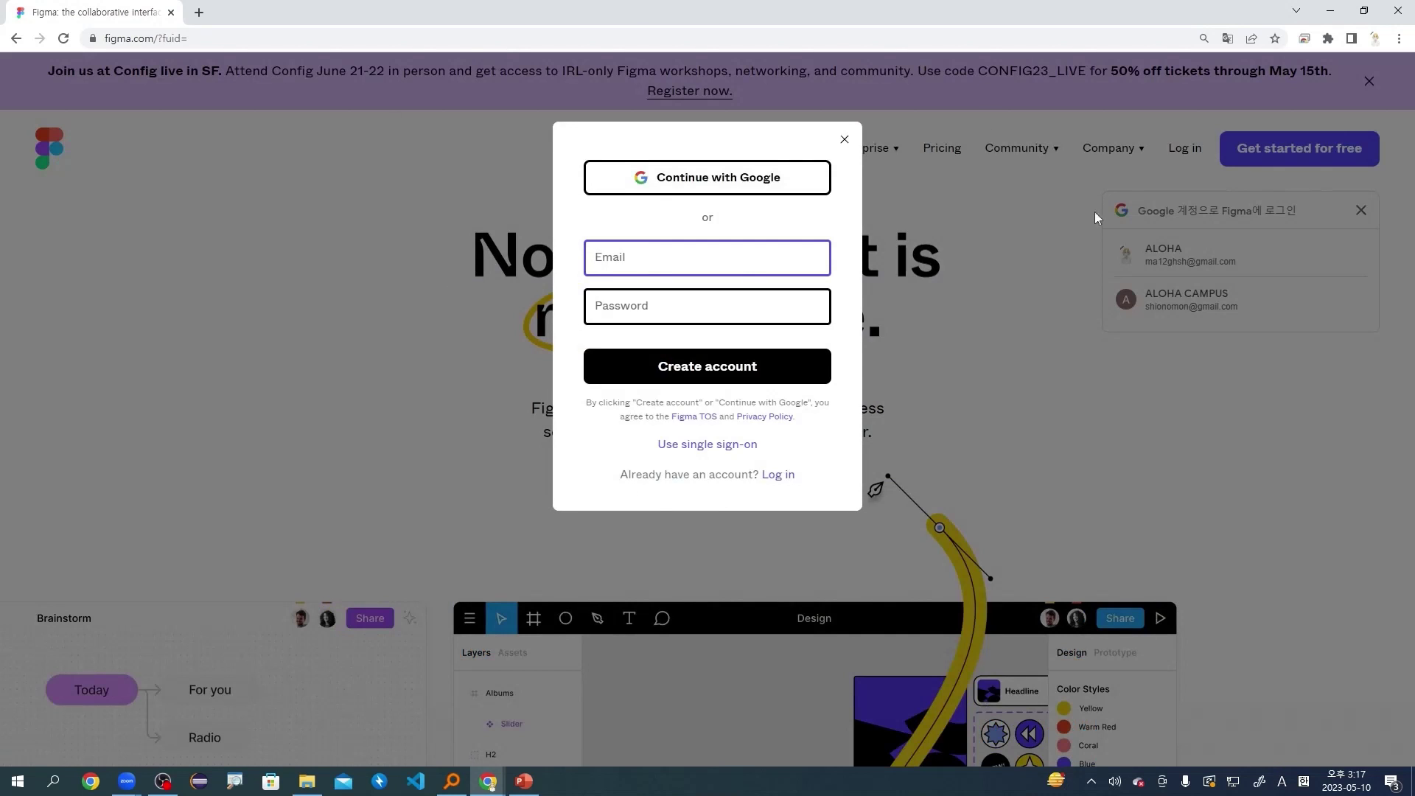
Sign in to Figma through Google using the first listed account.
click(750, 184)
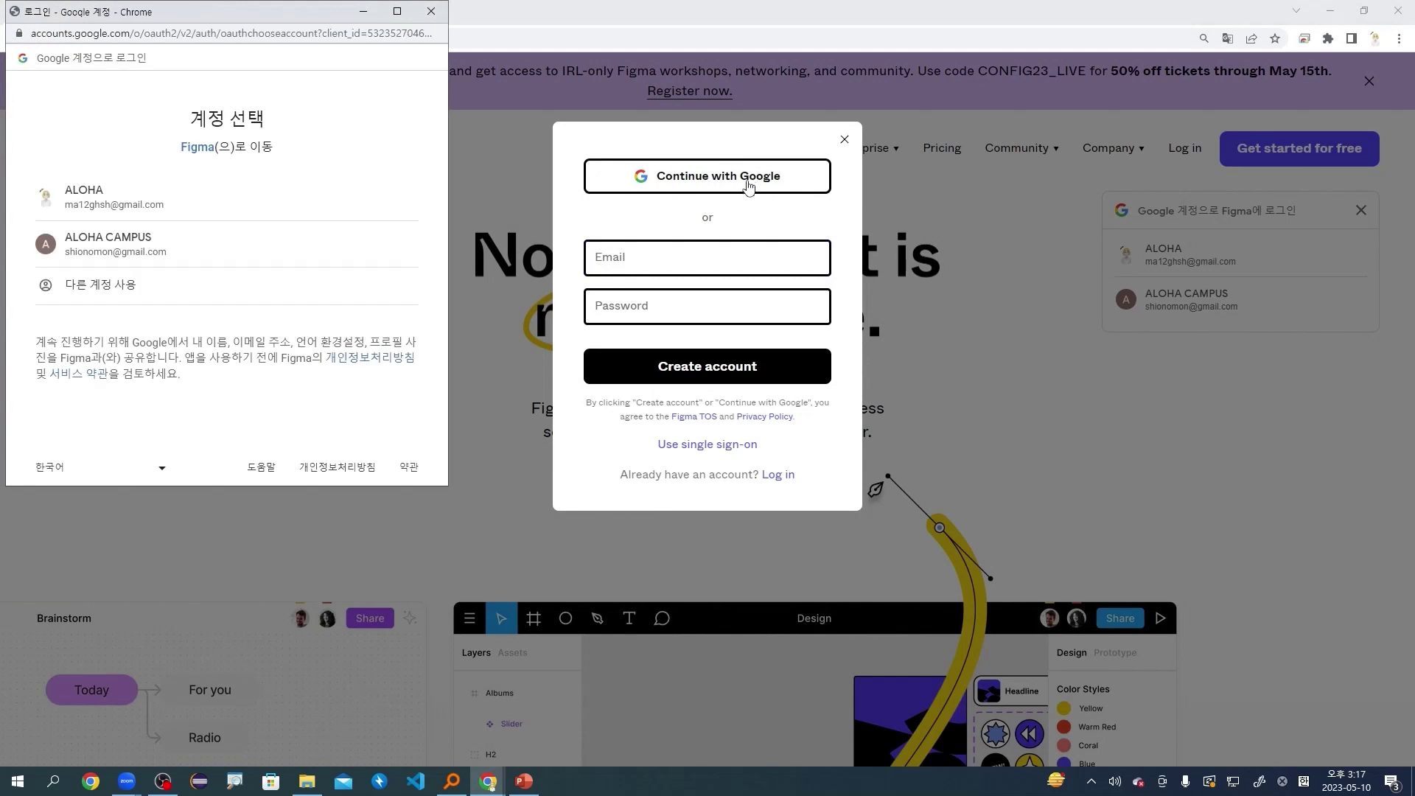
click(269, 190)
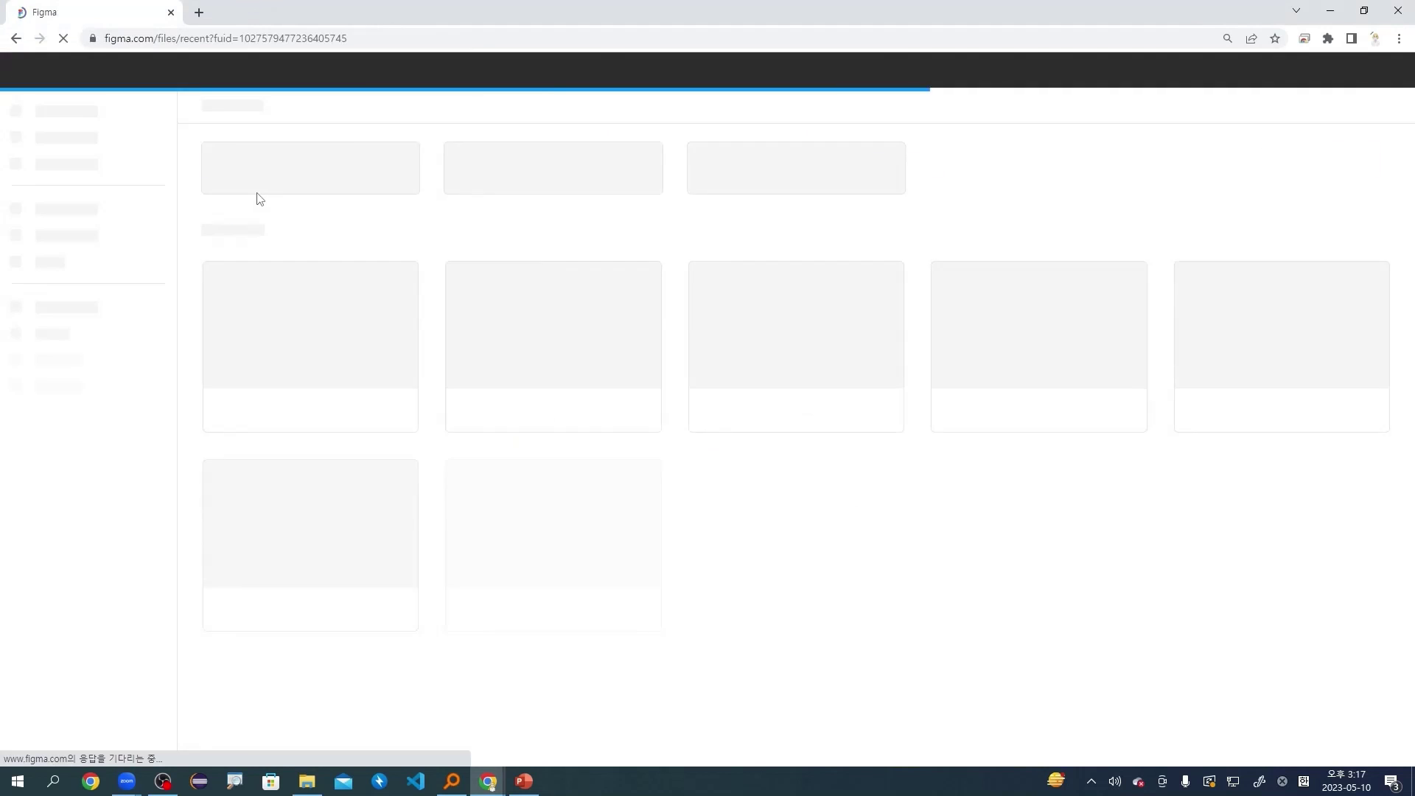
drag(675, 5, 825, 0)
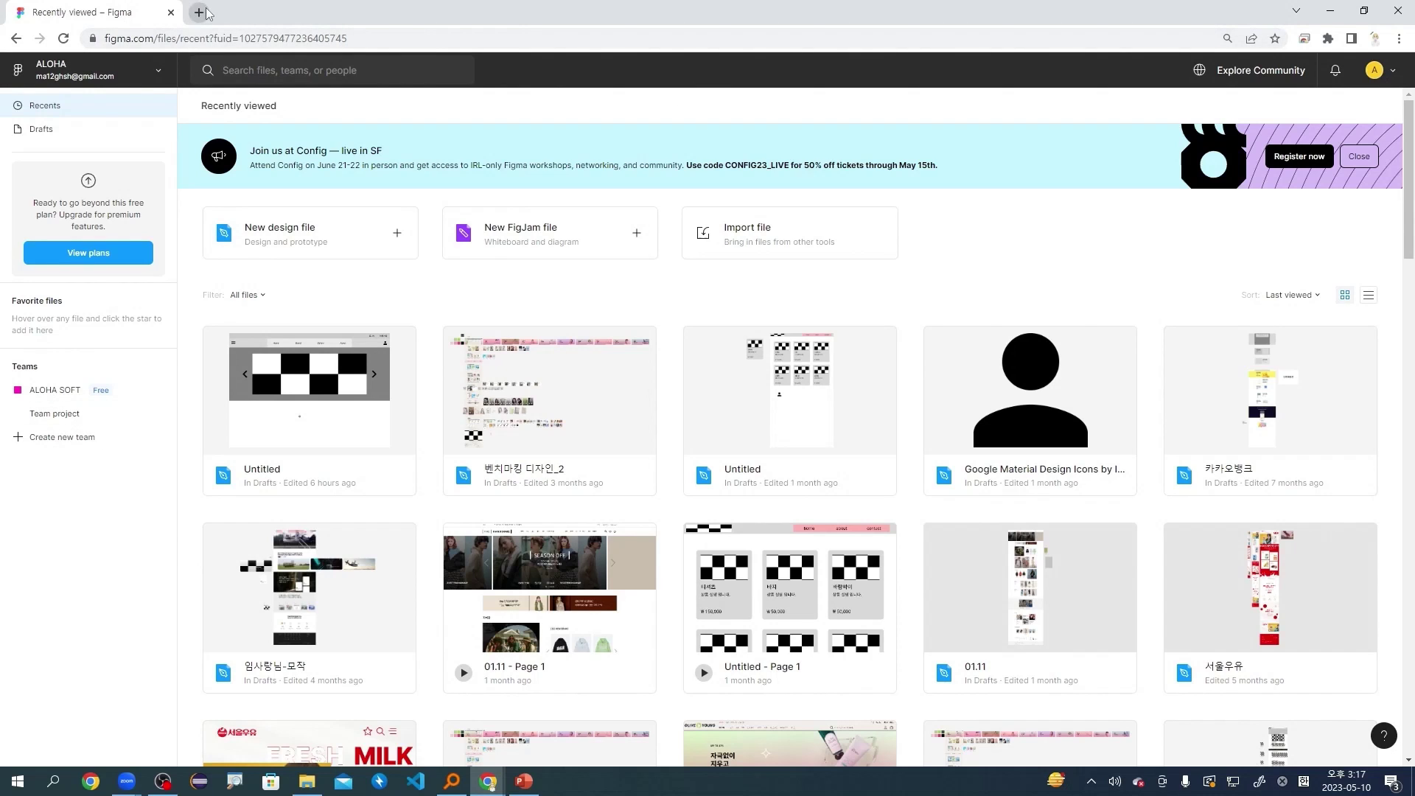
Show the signed-in account's options and mark the Get desktop app entry with a red rectangle.
click(1399, 74)
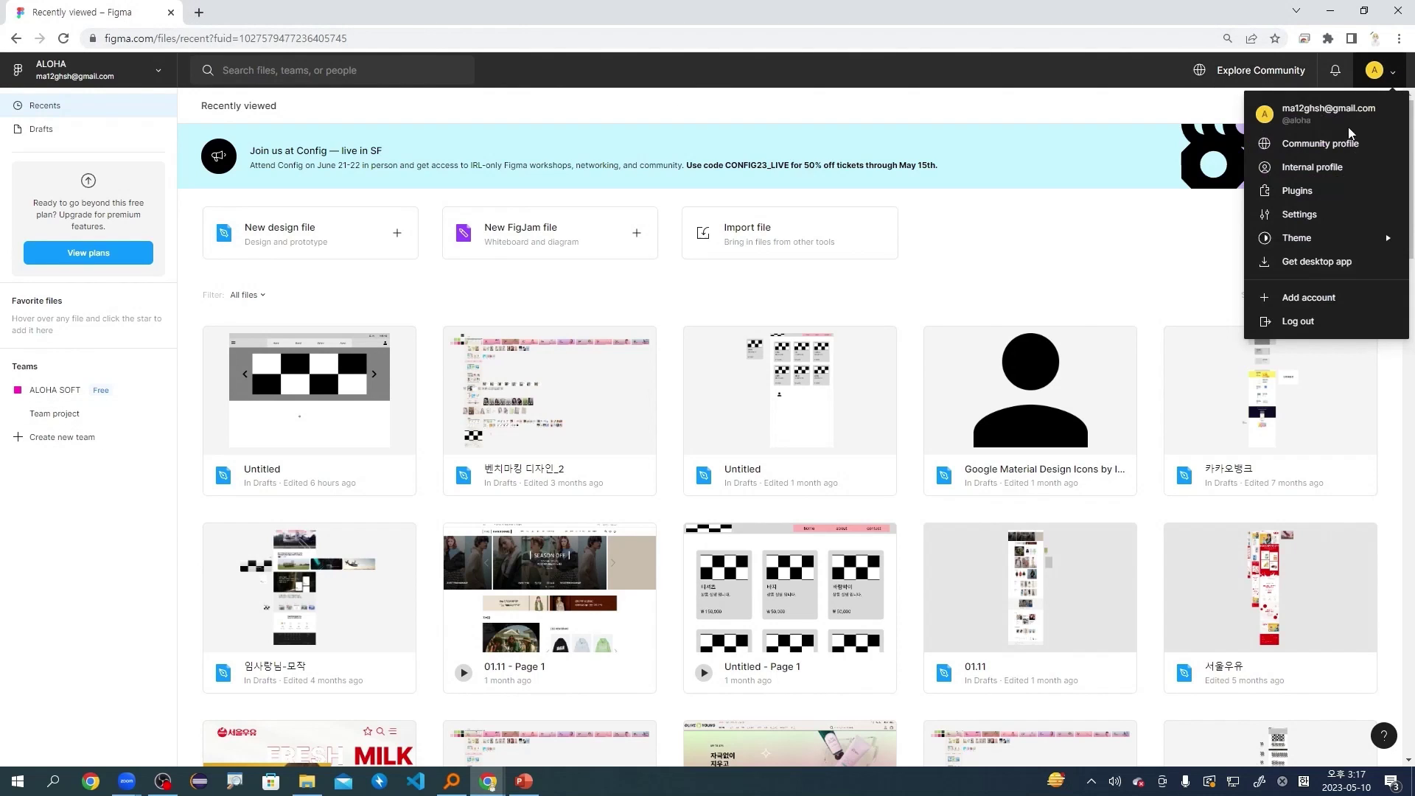
click(1397, 75)
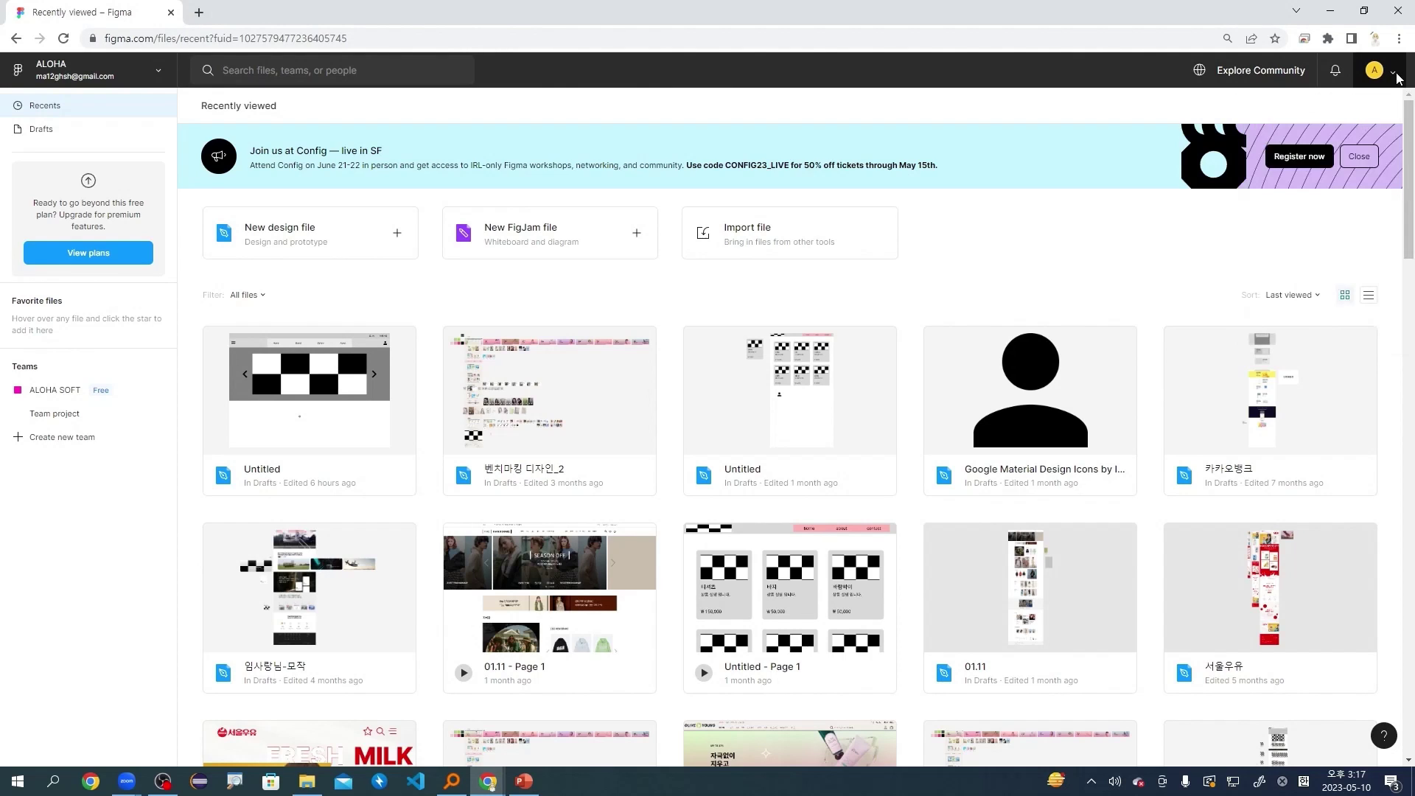
click(1397, 75)
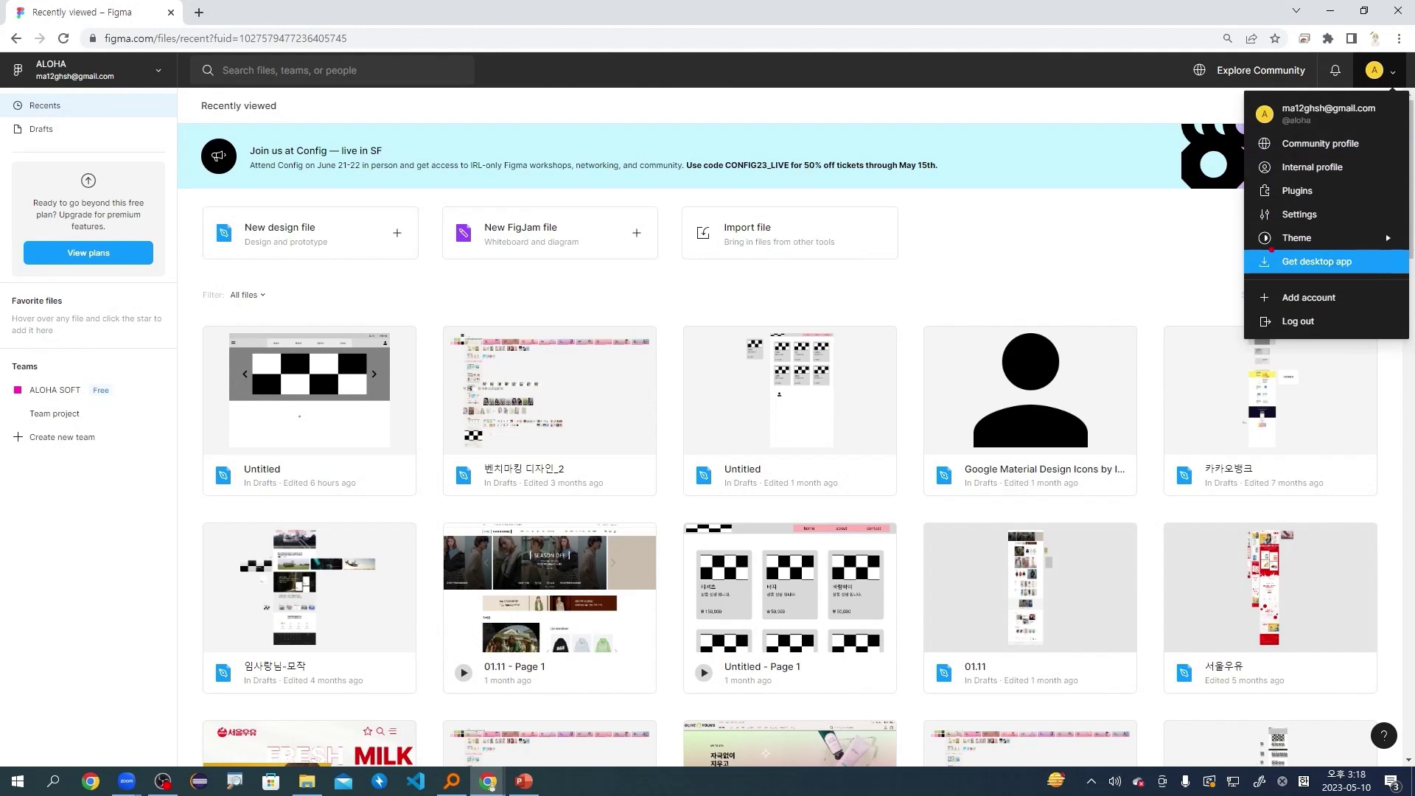
drag(1246, 245, 1409, 281)
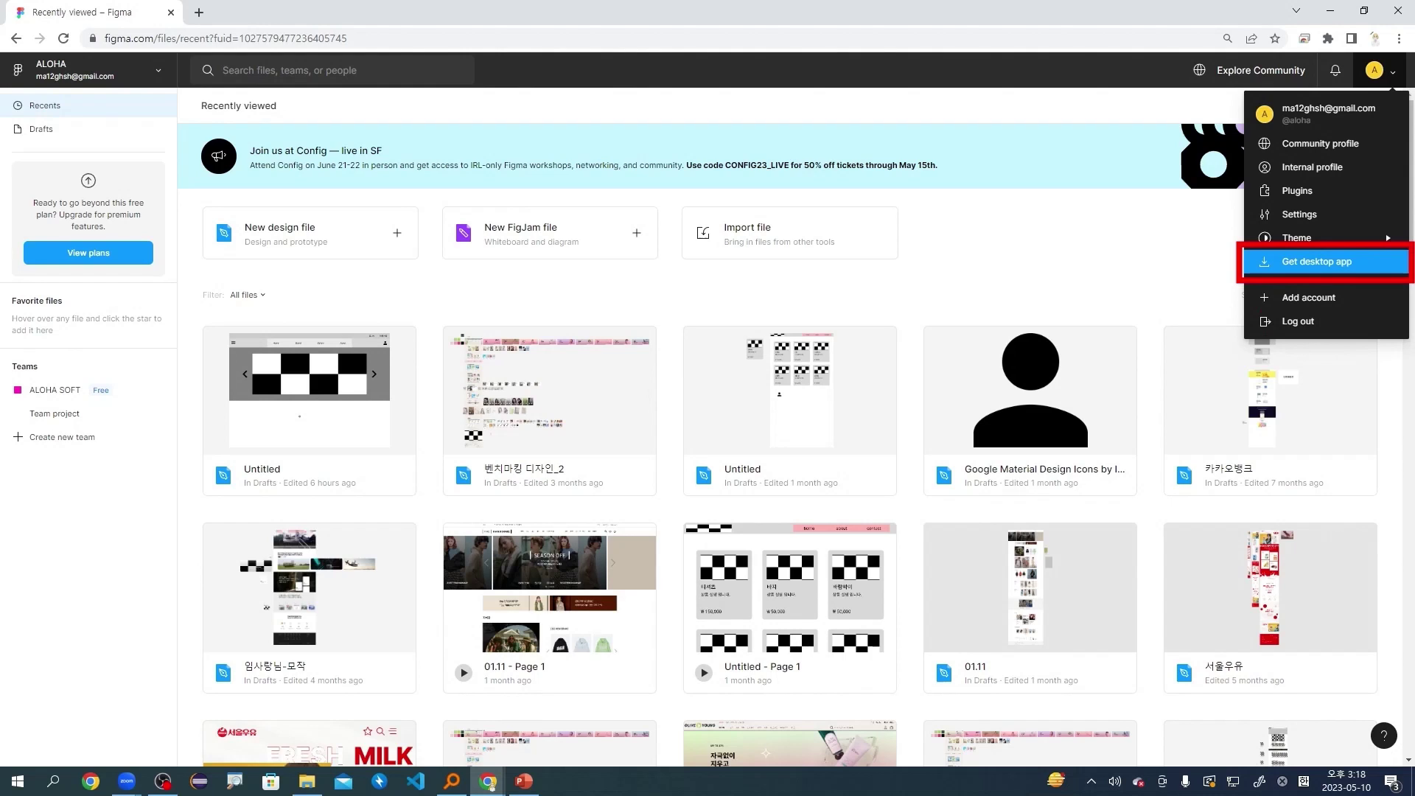
drag(1169, 271, 1223, 270)
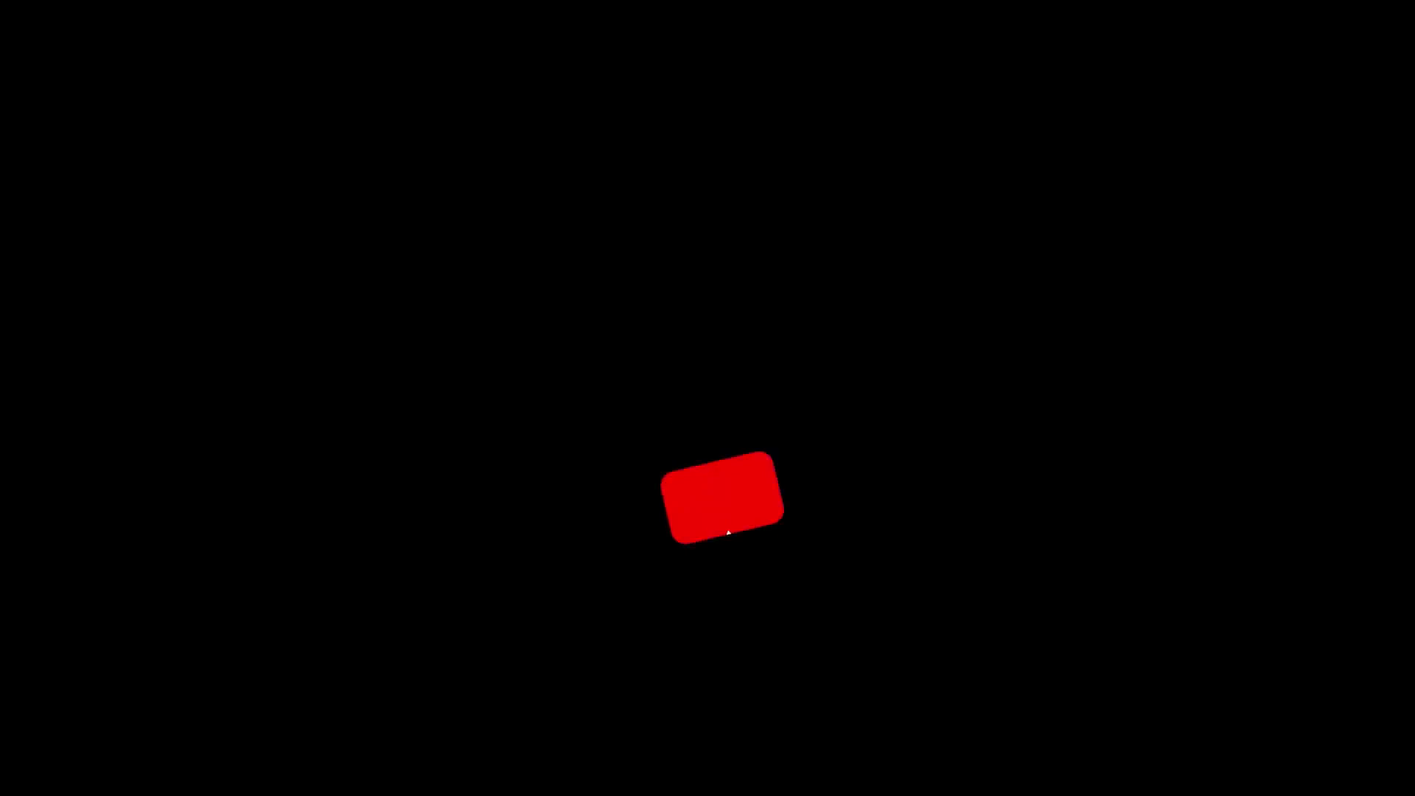